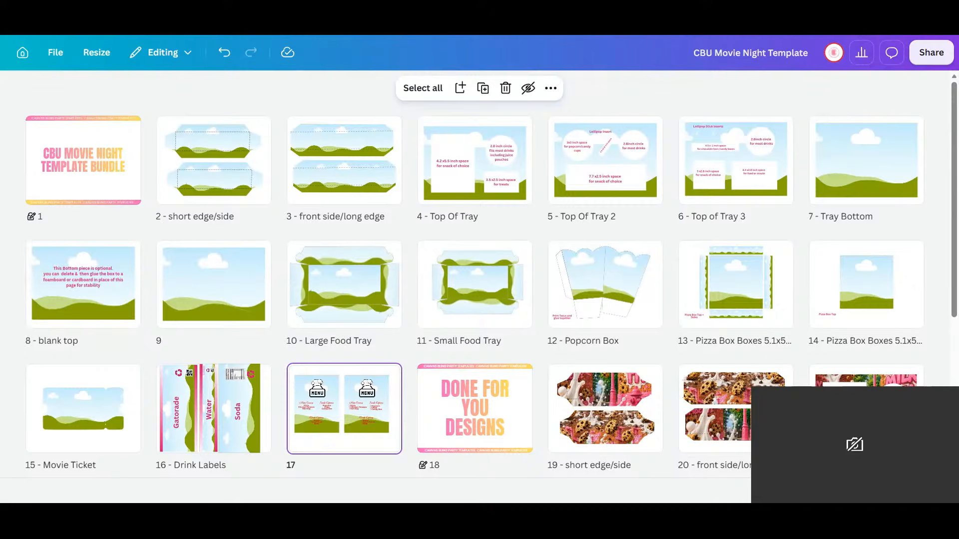
- Look over the template's page overview, from the blank templates to the finished pizza box and movie ticket designs
scroll(797, 286, down, 3)
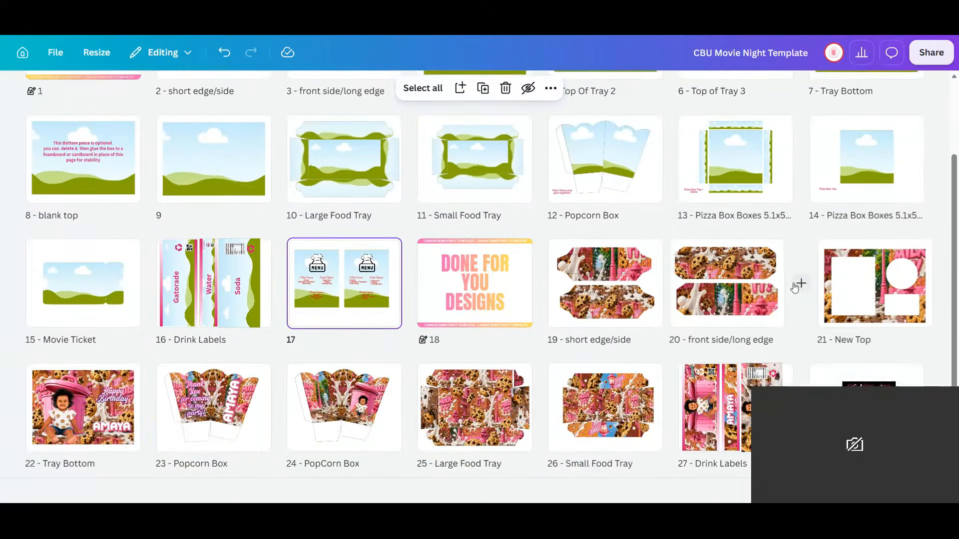
scroll(795, 288, down, 3)
scroll(291, 330, up, 3)
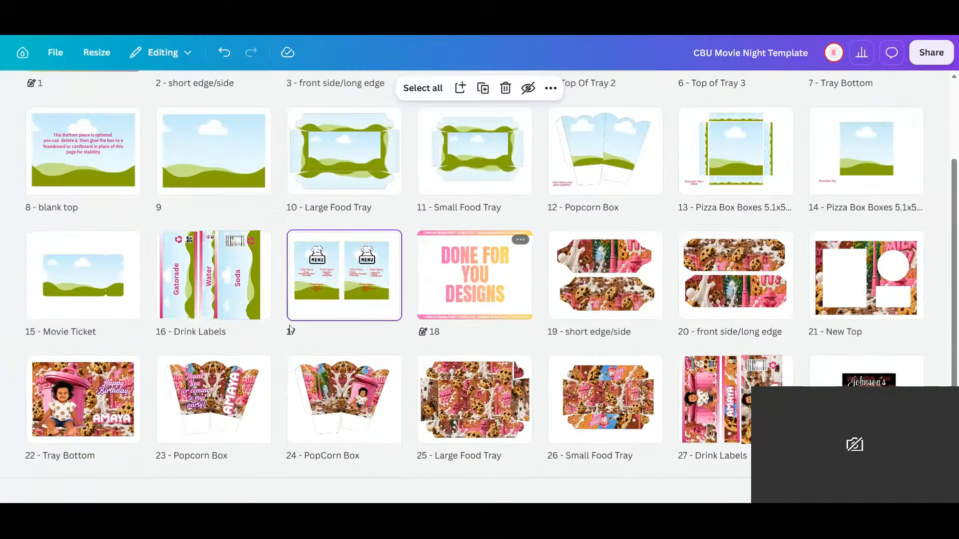
mouse_move(663, 186)
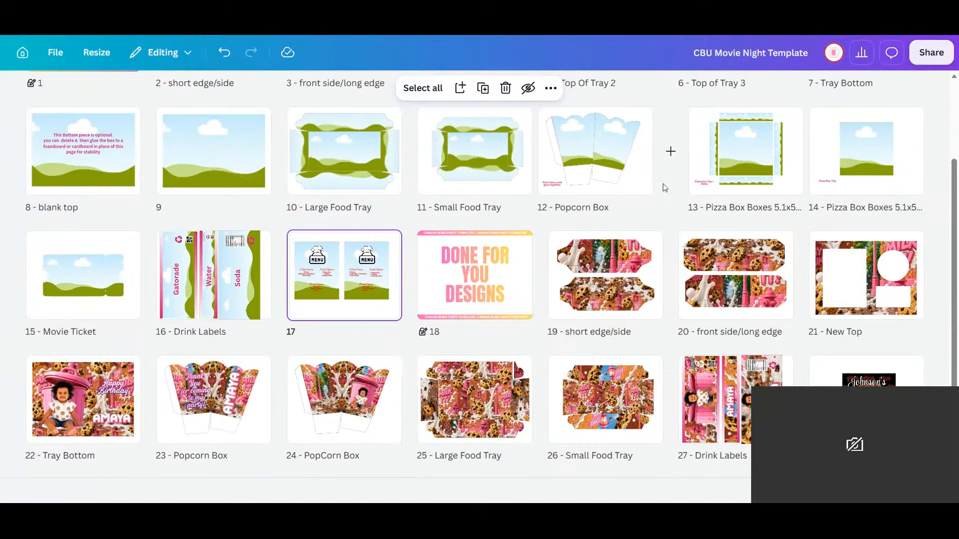
scroll(664, 185, down, 3)
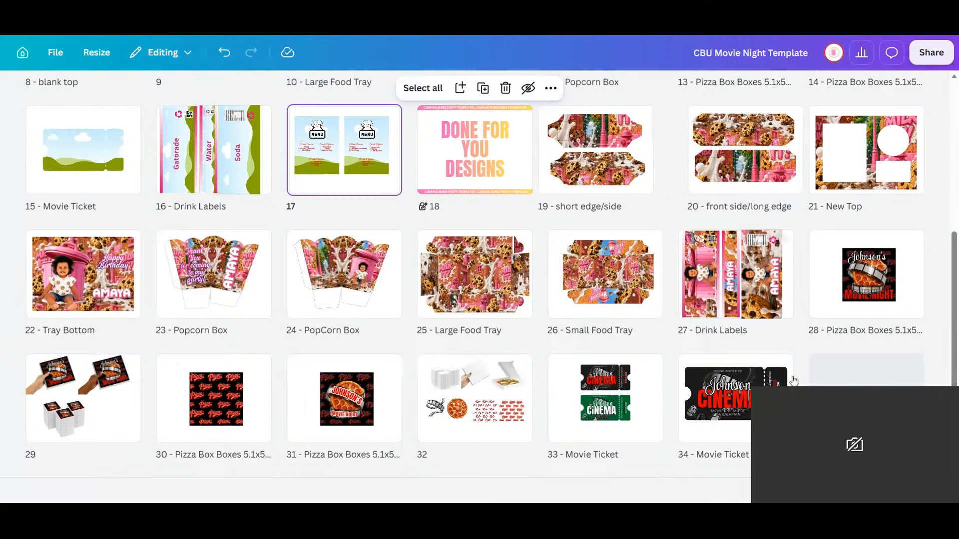
- Open movie ticket page 34 and review the pages from there back to the blank small food tray on page 11
click(736, 430)
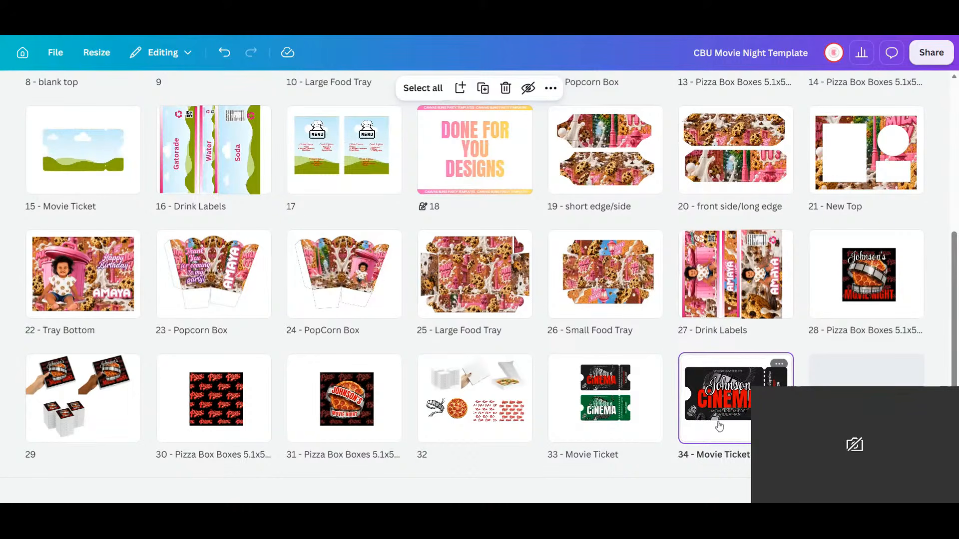
double_click(749, 407)
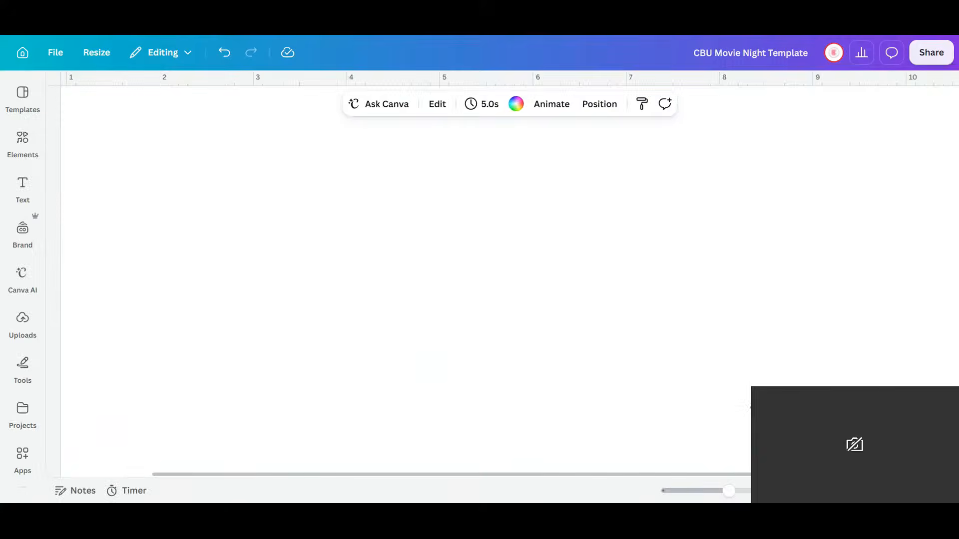
drag(729, 491, 711, 491)
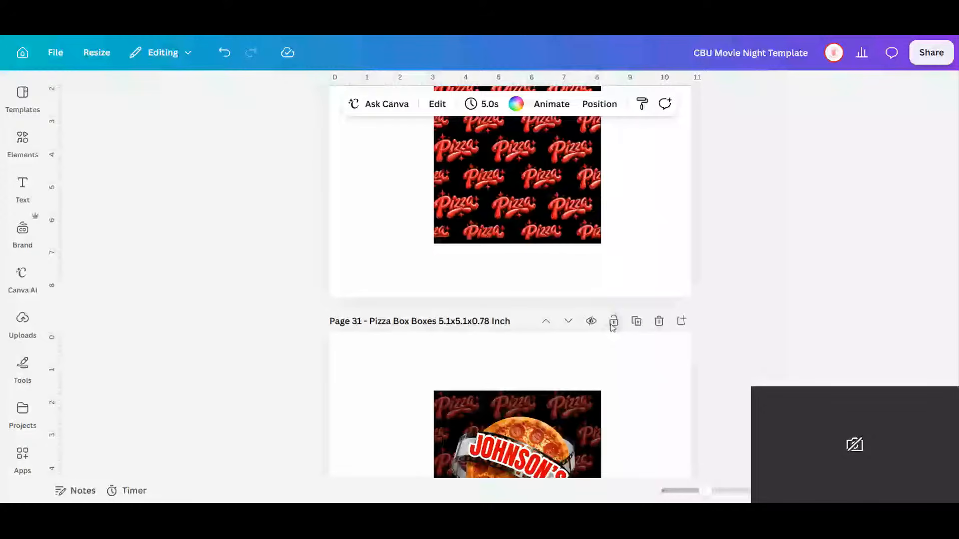
scroll(612, 327, up, 20)
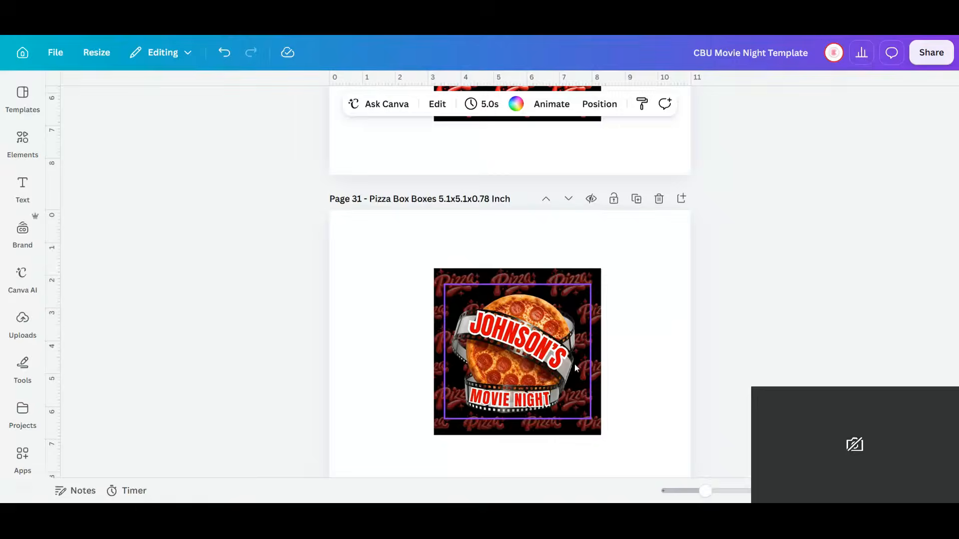
scroll(575, 368, up, 20)
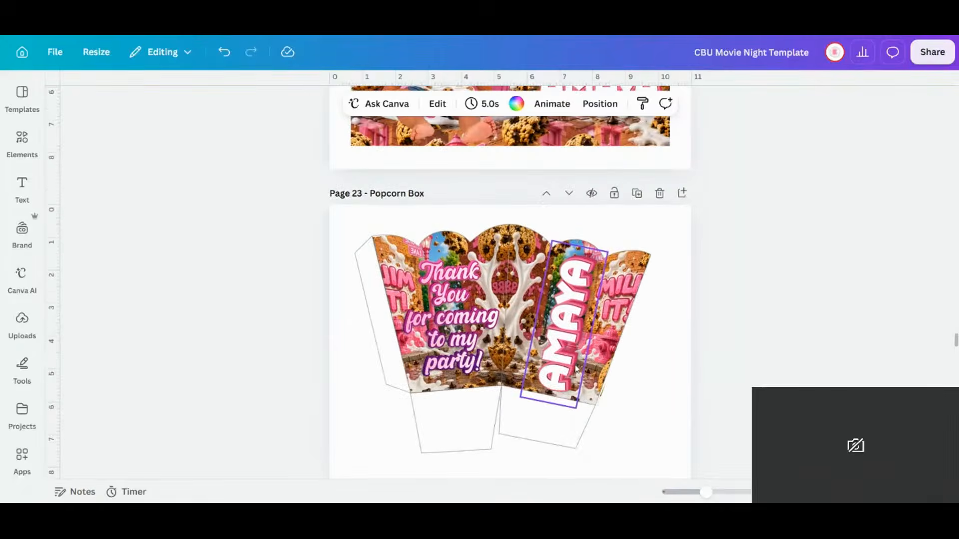
scroll(575, 368, up, 20)
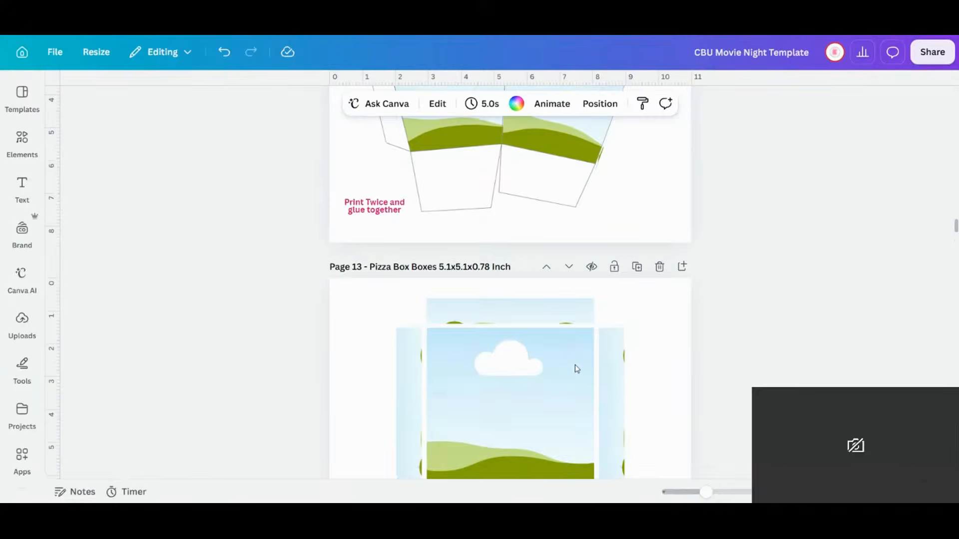
scroll(575, 369, up, 5)
scroll(575, 368, up, 8)
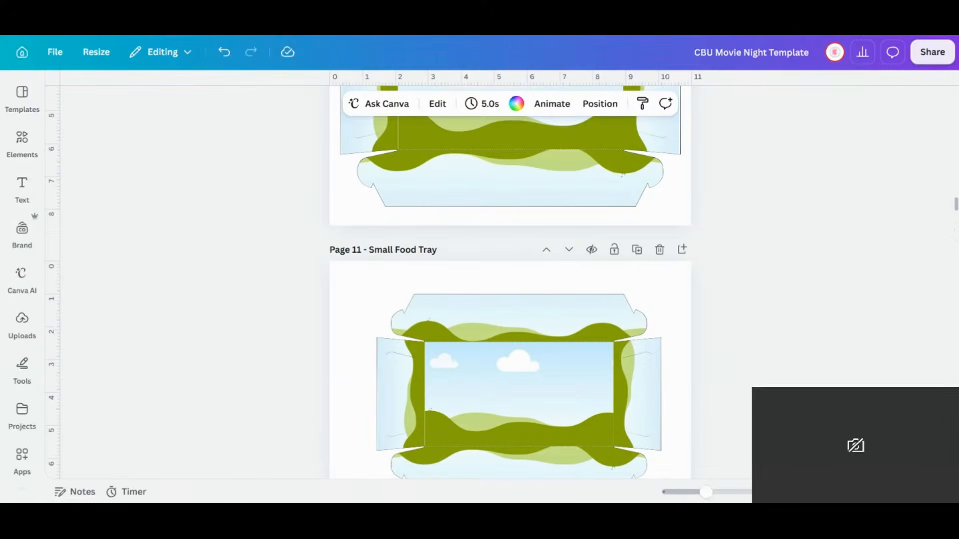
- Return to the page grid and duplicate the blank template pages 2 to 17
key(ctrl+alt+3)
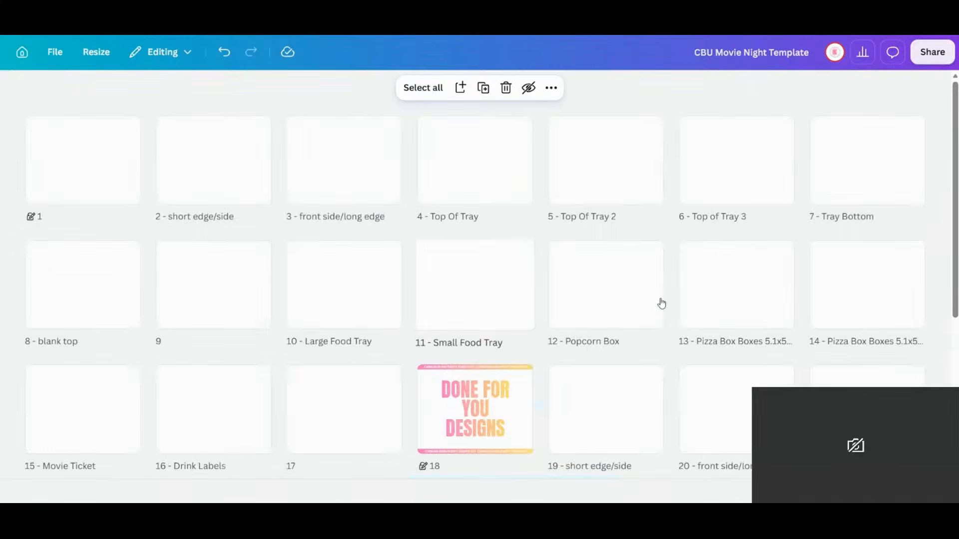
scroll(285, 116, down, 5)
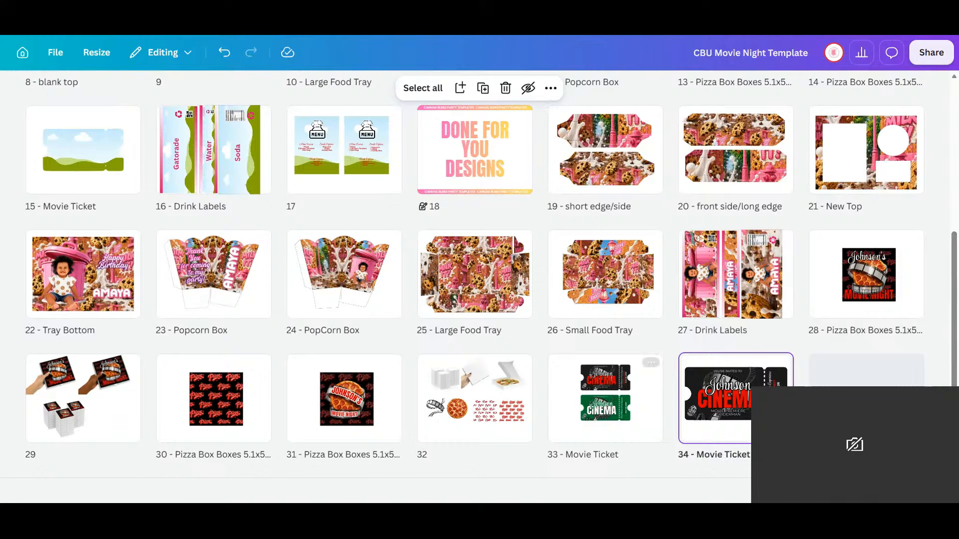
scroll(688, 421, up, 5)
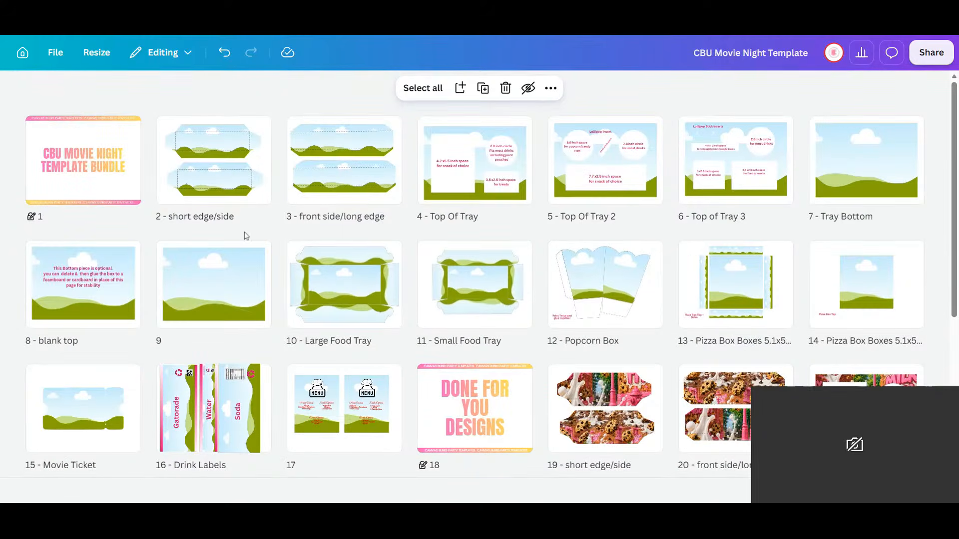
scroll(244, 235, down, 3)
scroll(245, 235, down, 2)
scroll(245, 234, up, 4)
click(234, 150)
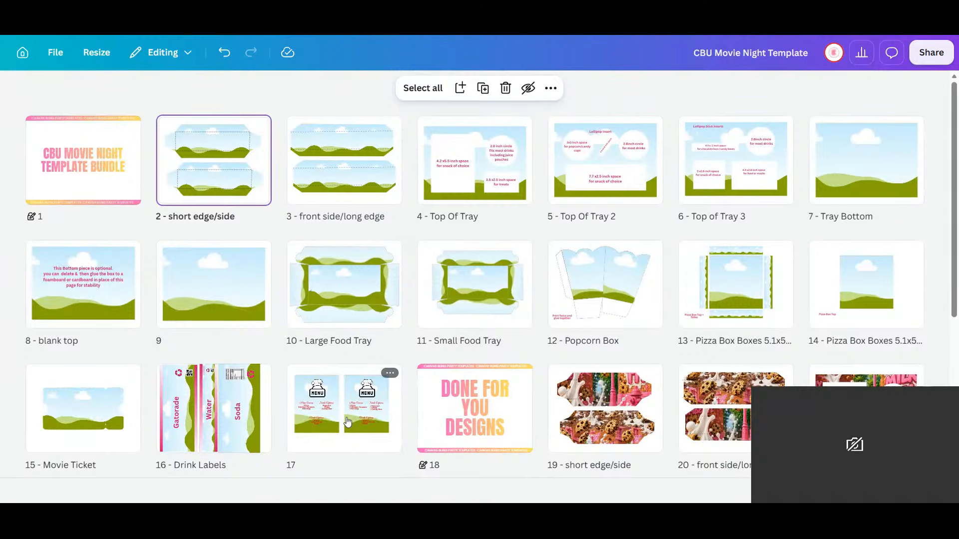
shift+click(348, 422)
right_click(356, 416)
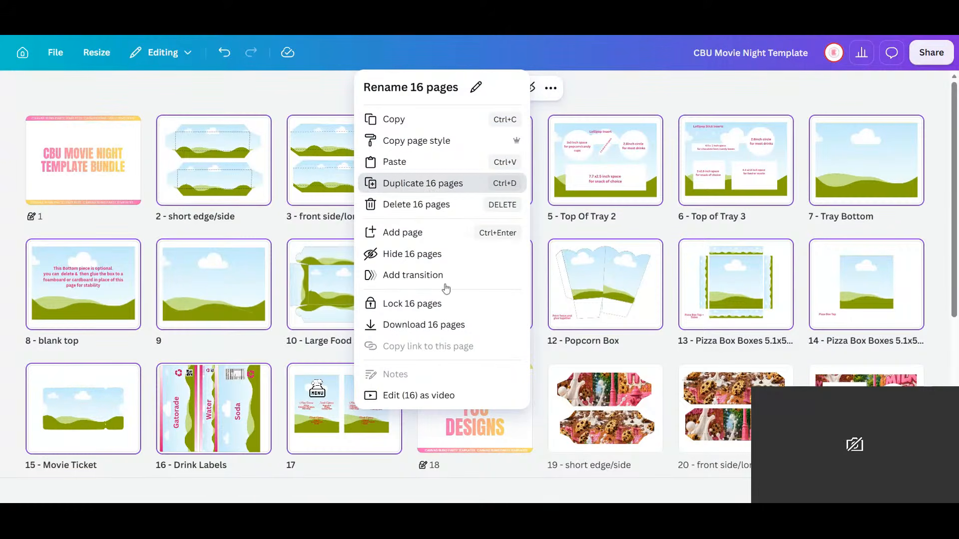
scroll(446, 288, down, 6)
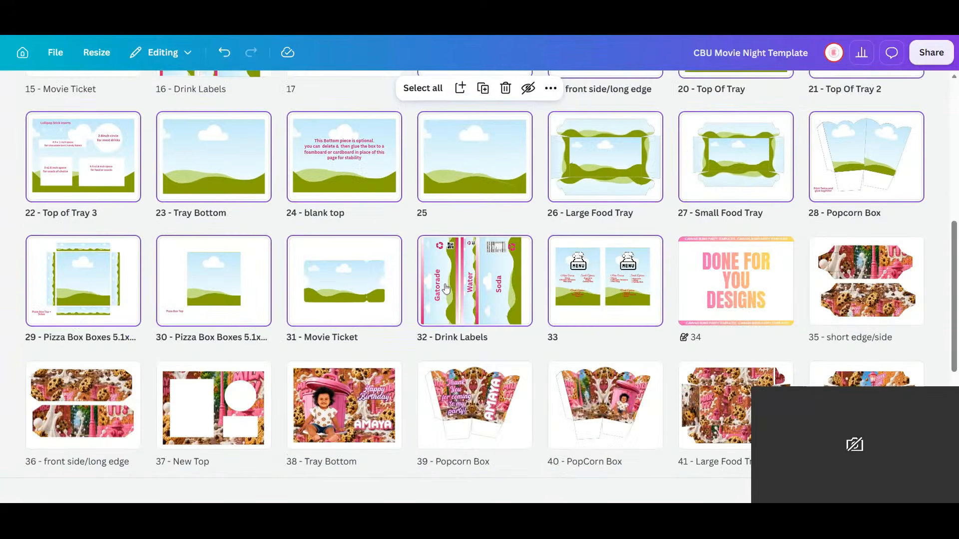
- Reorder the pages so the duplicated blank templates follow the "Done For You Designs" title page
scroll(482, 231, up, 4)
drag(737, 240, 792, 184)
scroll(706, 402, down, 3)
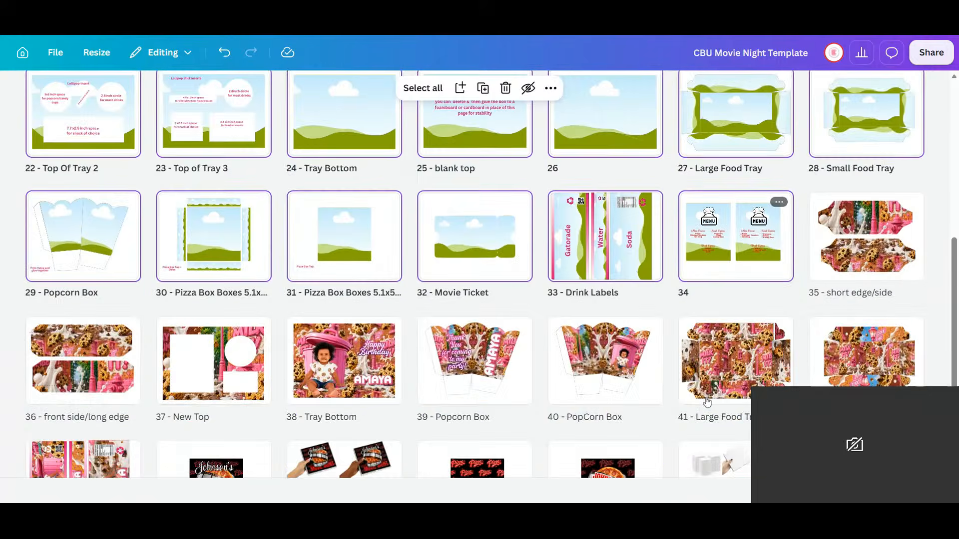
- Move the finished pizza box and movie ticket pages 44 to 50 directly behind the duplicated menu page 34
scroll(707, 401, down, 3)
click(129, 386)
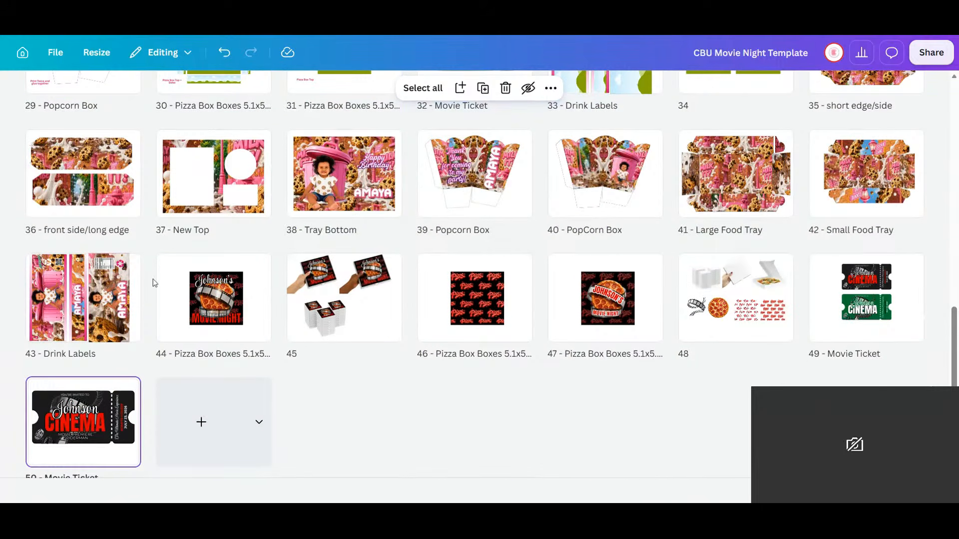
shift+click(208, 325)
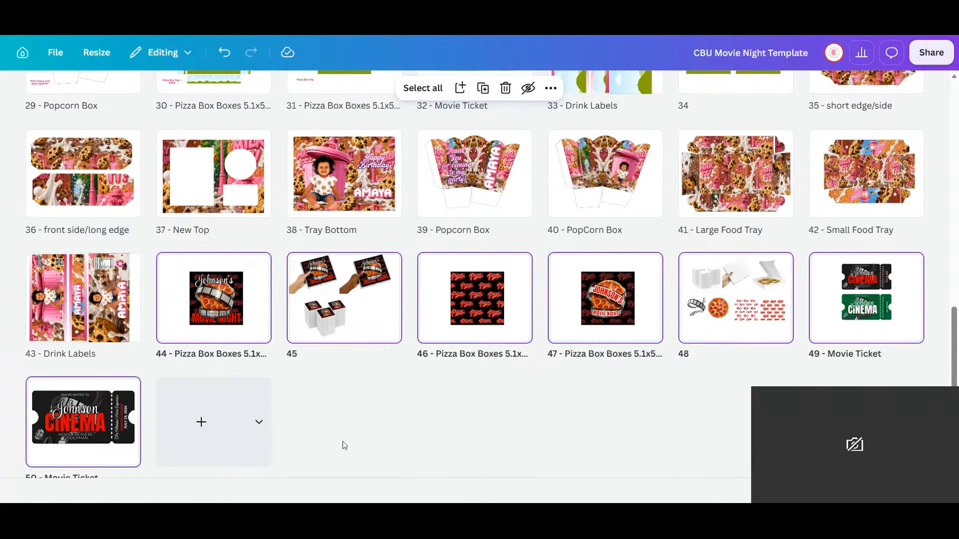
scroll(343, 445, up, 2)
drag(245, 456, 797, 190)
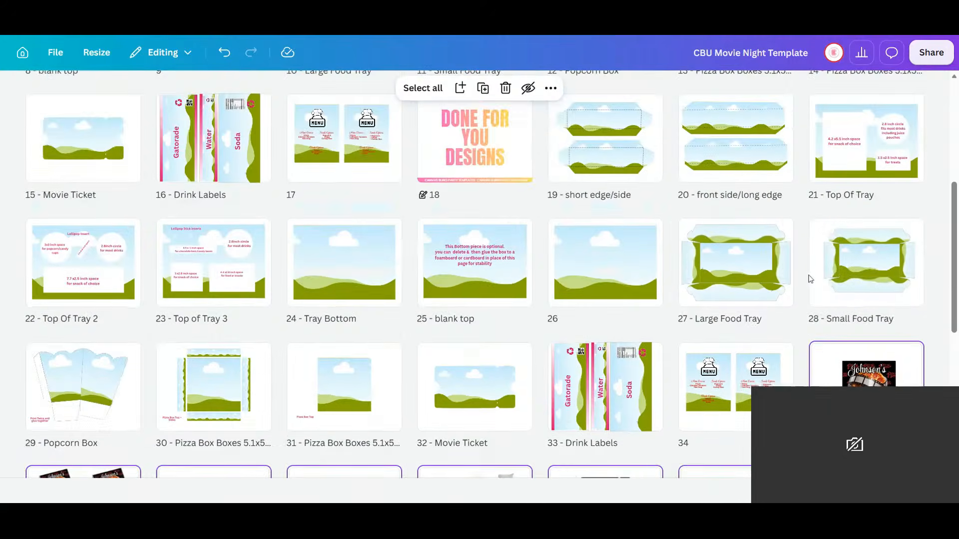
- Open the duplicated short edge/side page 19 for editing
scroll(809, 278, up, 2)
click(619, 207)
double_click(638, 224)
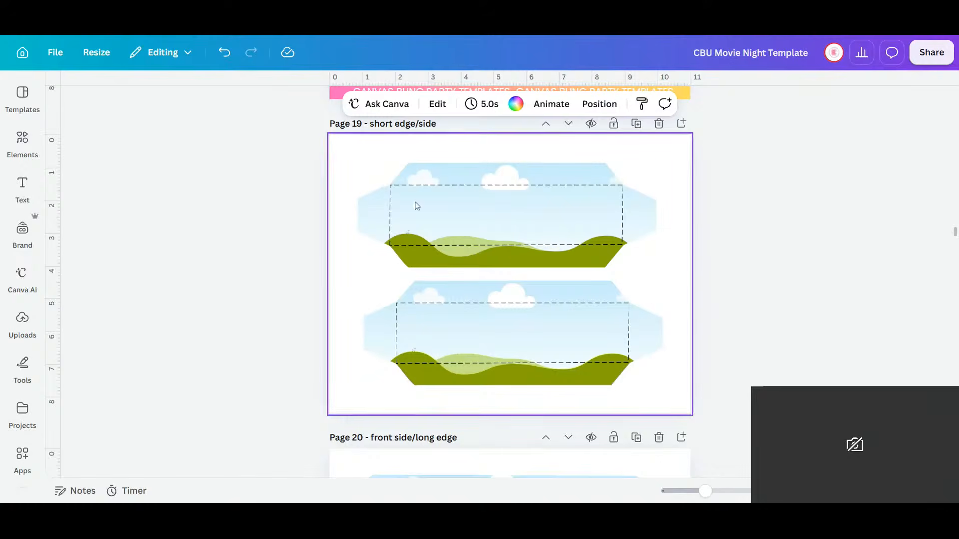
- Try black, light pink, the pink-yellow gradient and the pink-to-white gradient as fills for page 19's upper frame
click(23, 140)
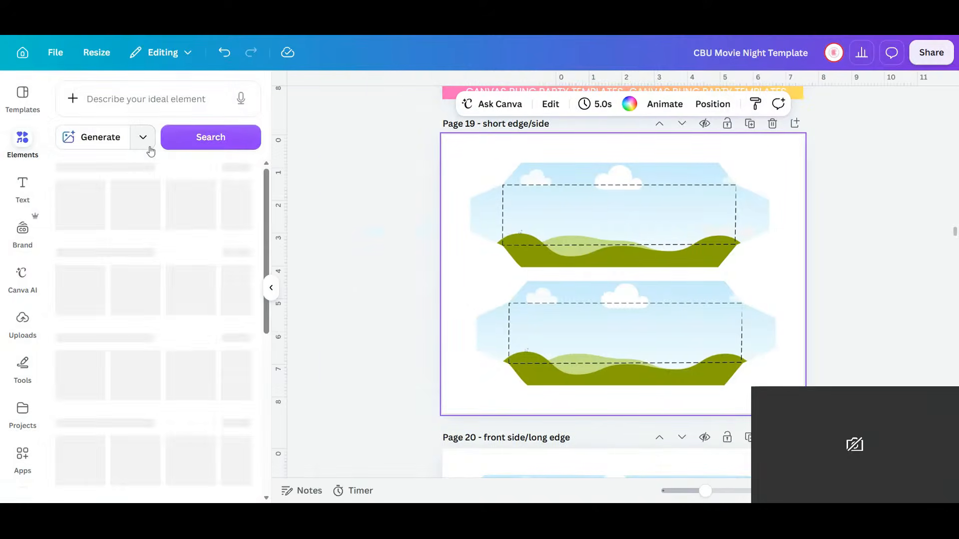
click(618, 175)
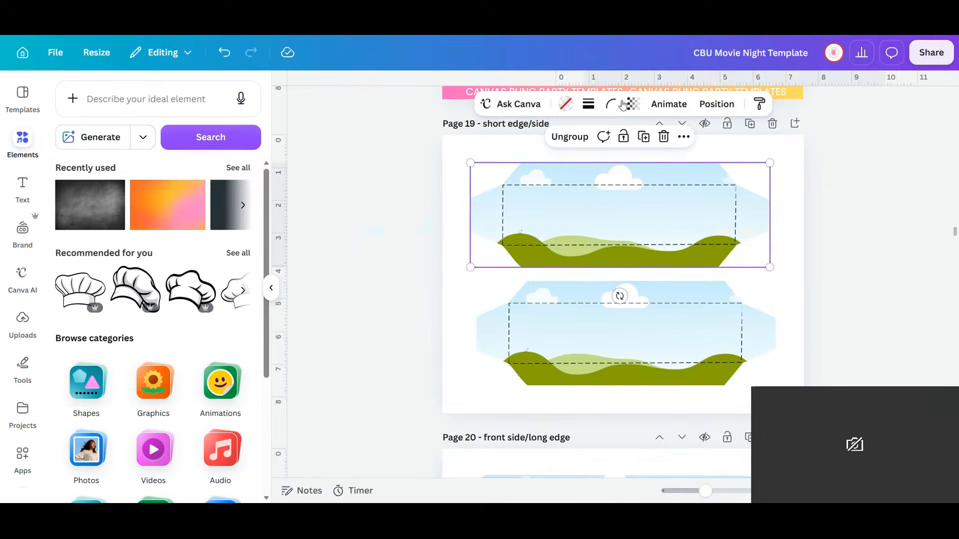
click(594, 183)
click(566, 104)
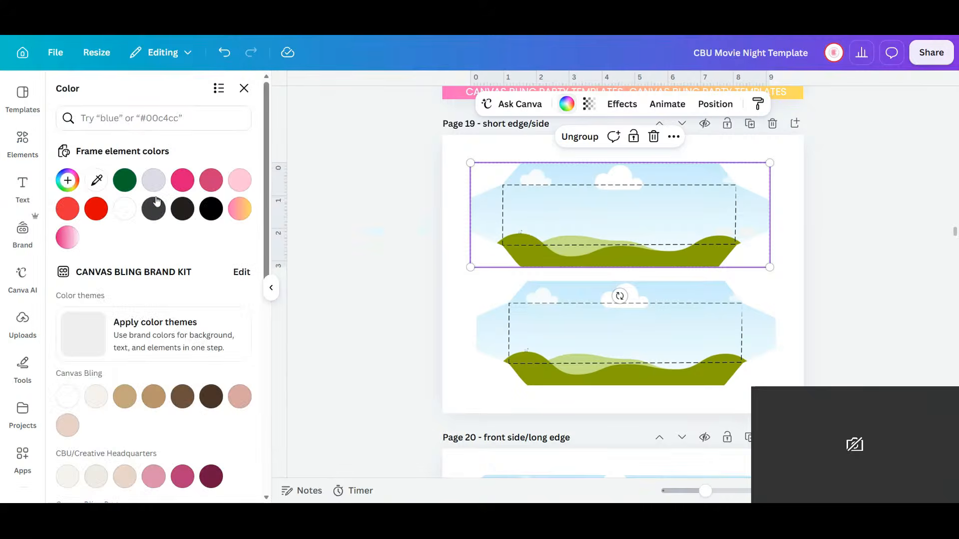
click(210, 209)
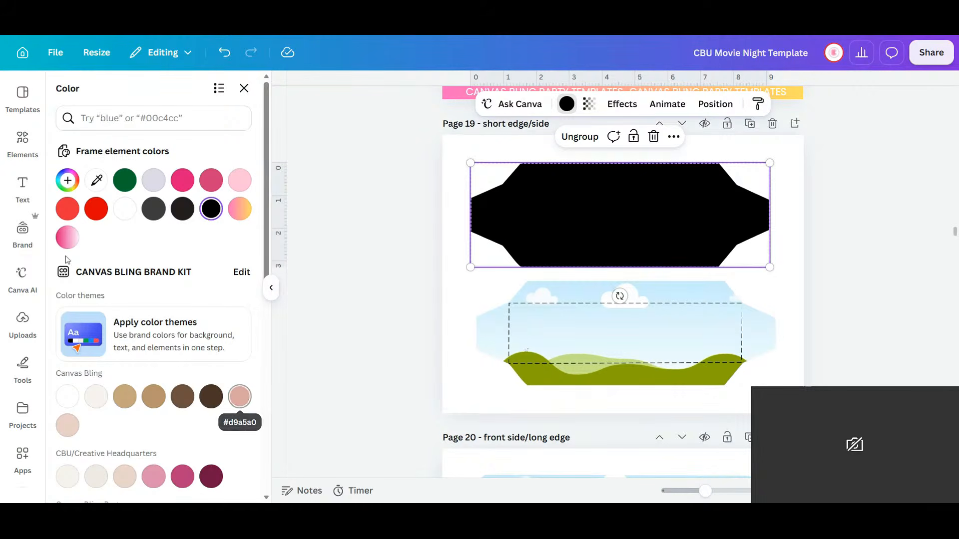
click(240, 181)
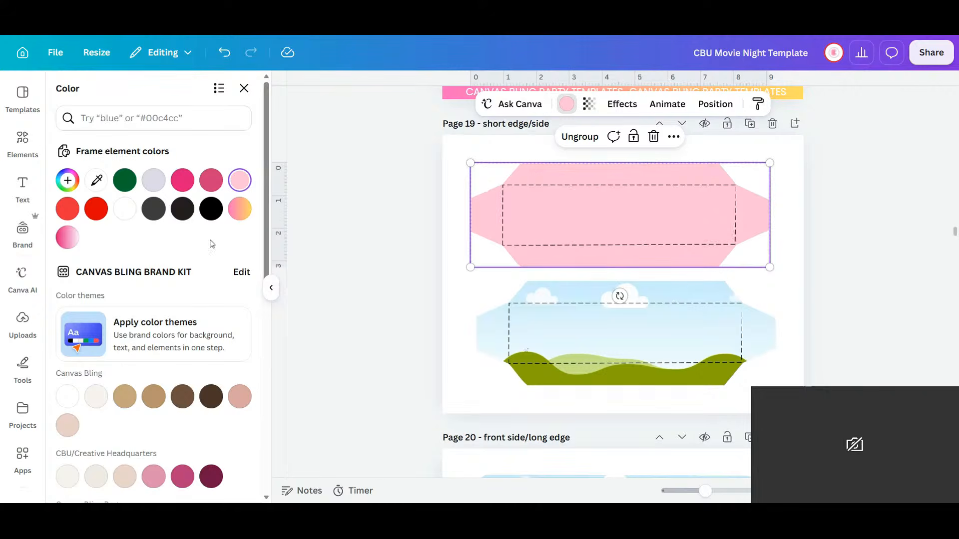
click(240, 208)
click(68, 237)
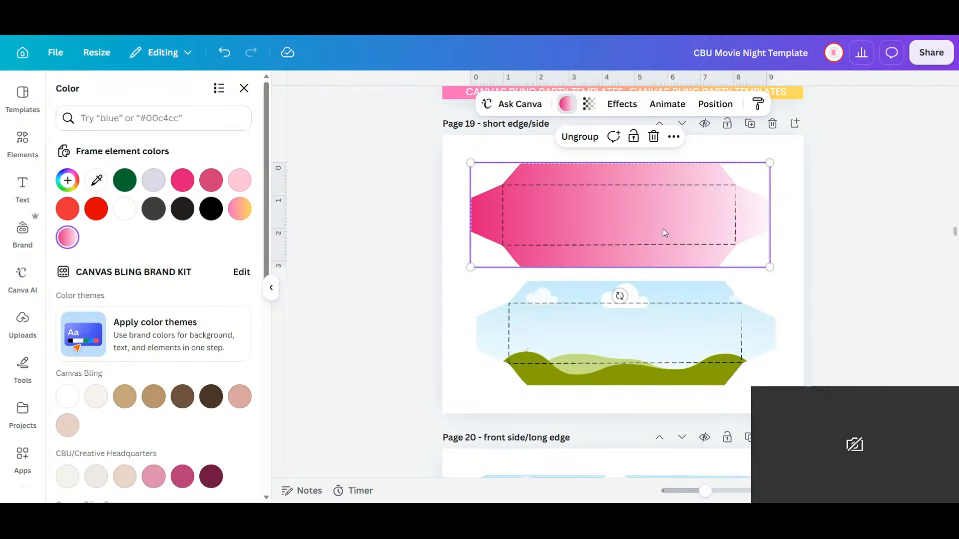
- Fill the upper short-edge frame on page 19 with the recently used dark grey textured background
click(33, 141)
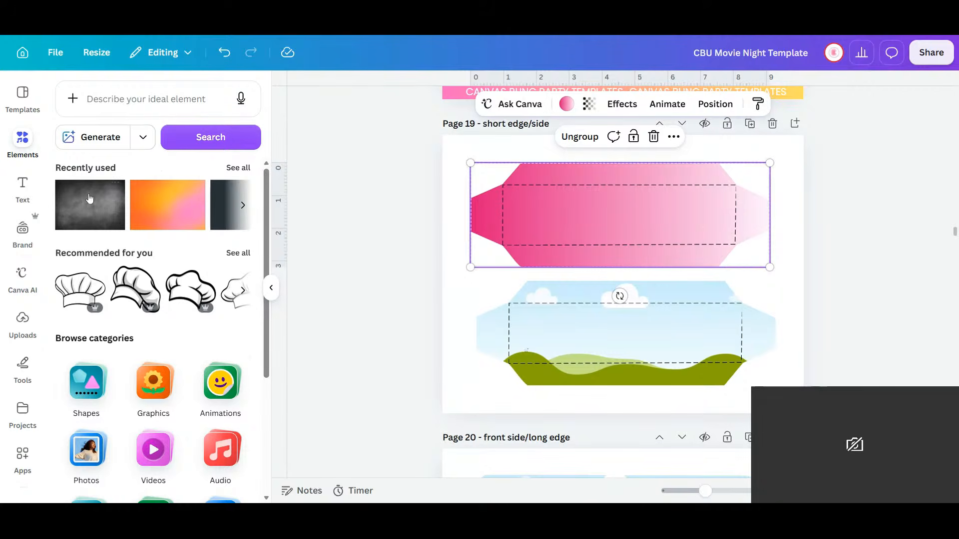
scroll(633, 305, down, 5)
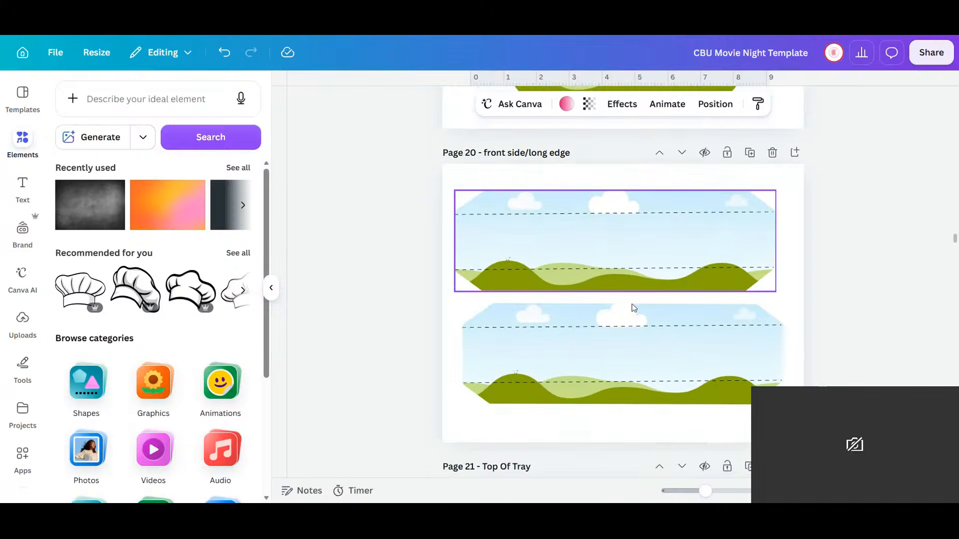
scroll(632, 304, up, 5)
drag(90, 213, 487, 206)
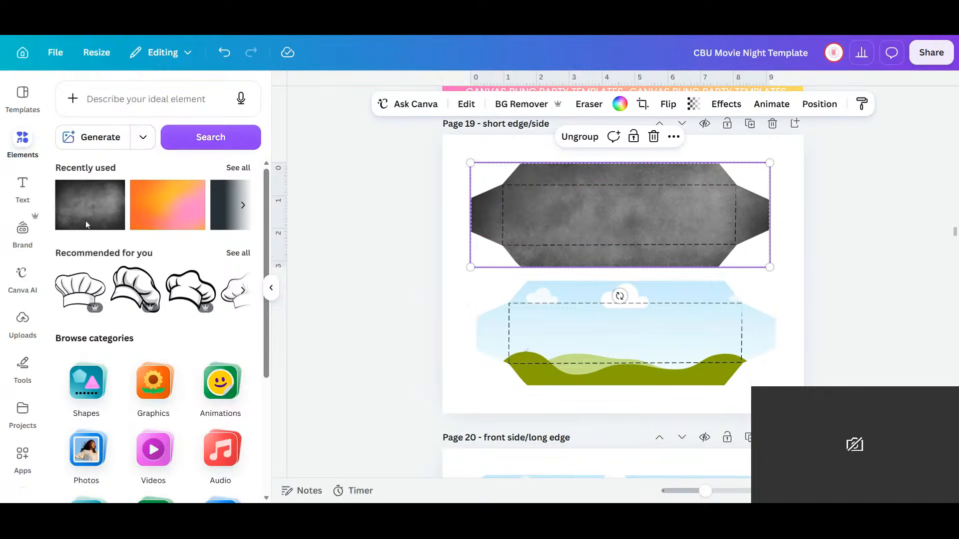
- View all recently used elements and return to the main elements overview
click(238, 169)
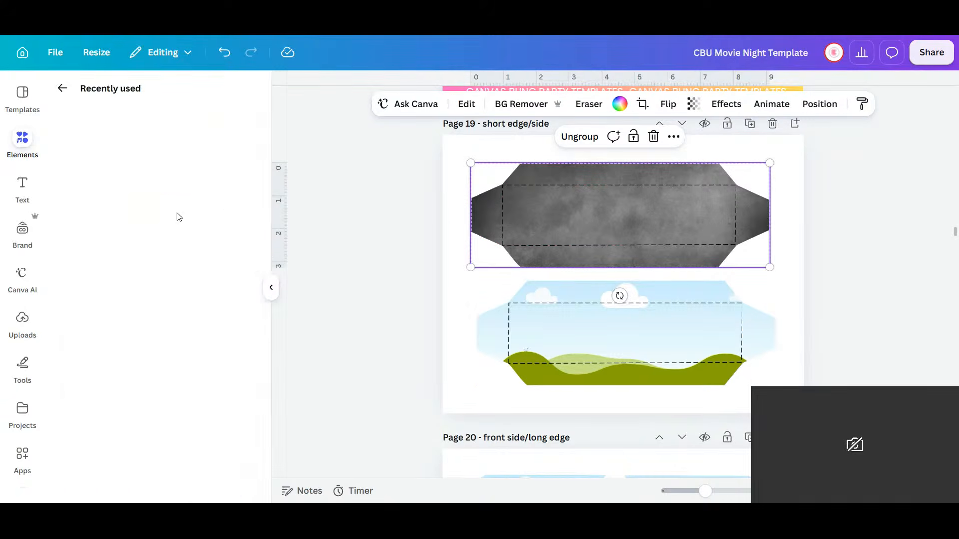
click(17, 144)
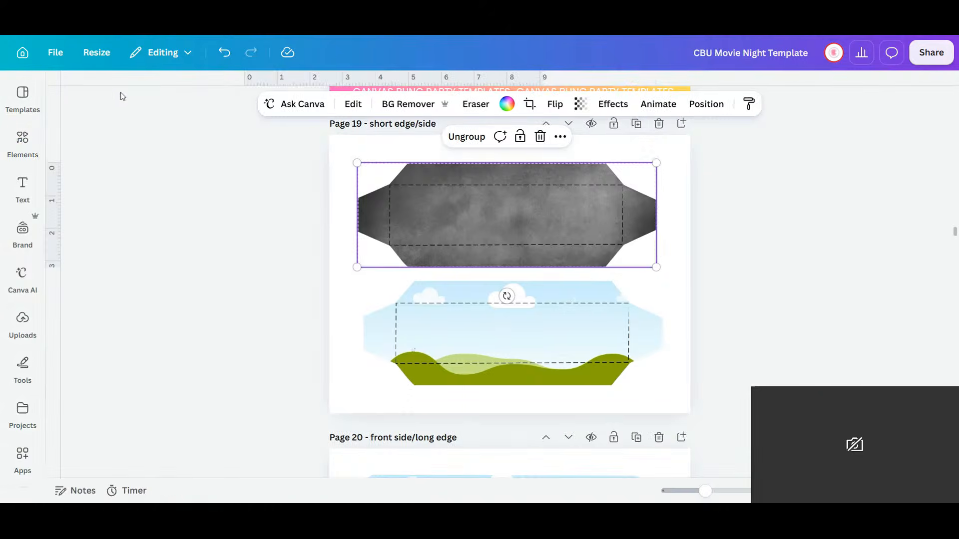
click(22, 141)
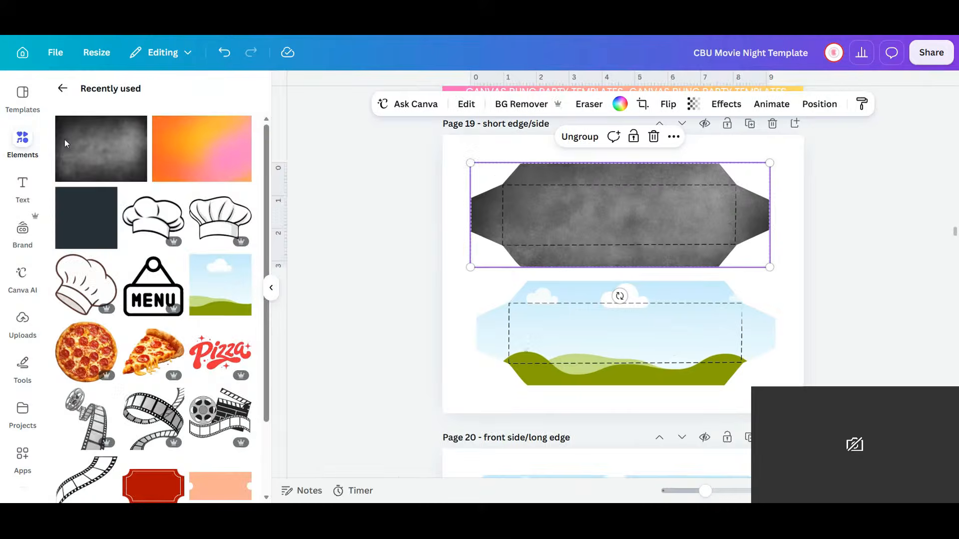
click(63, 90)
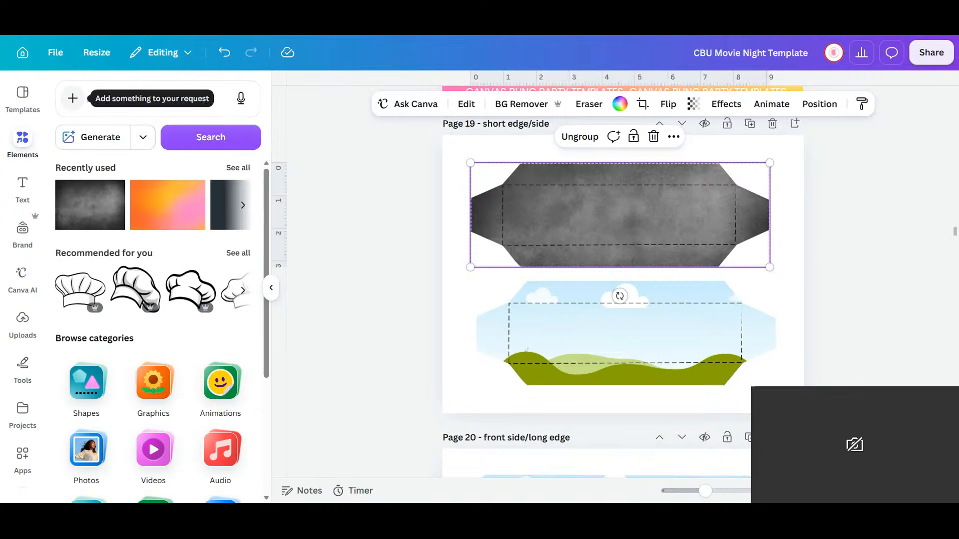
- Search the elements for "gray gradient" and browse all the graphics results for a dark gradient background
click(141, 105)
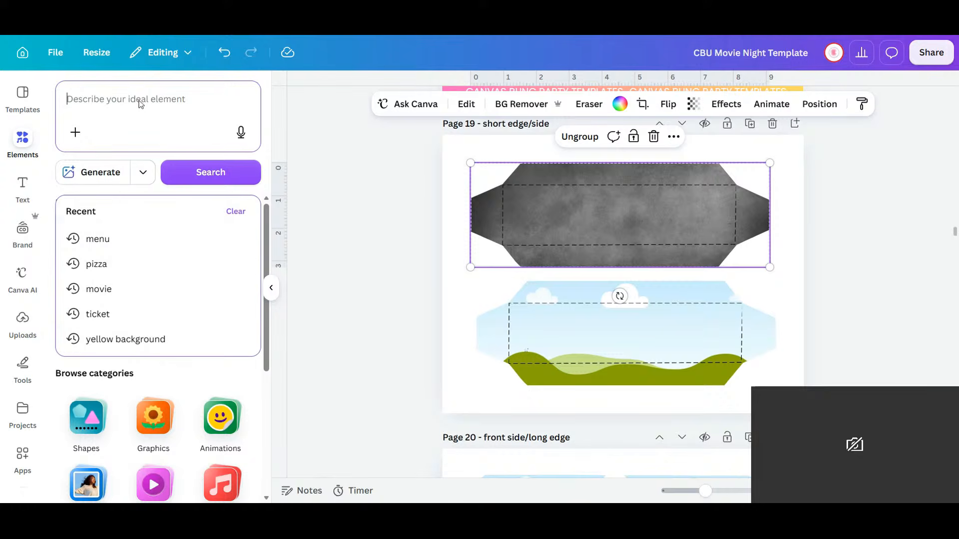
text(gr)
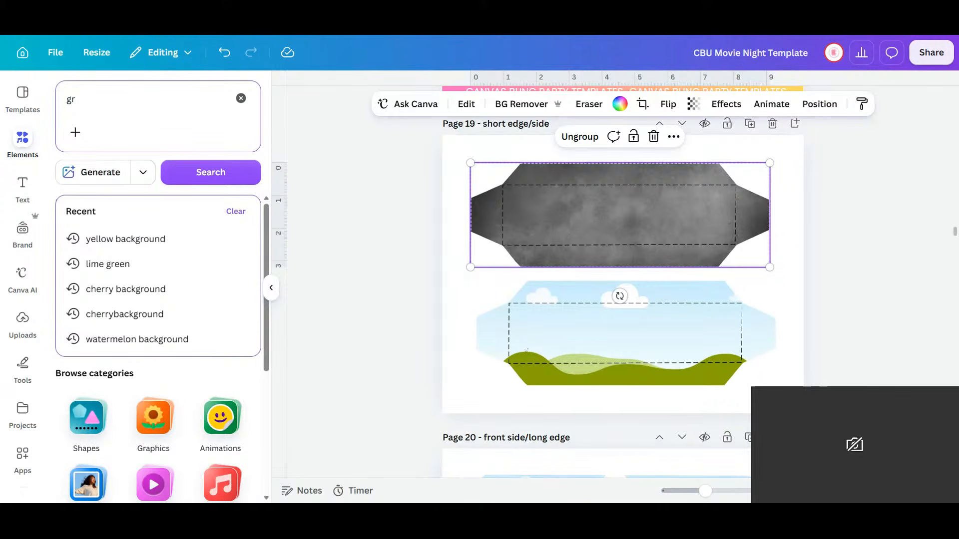
text(ay gradient)
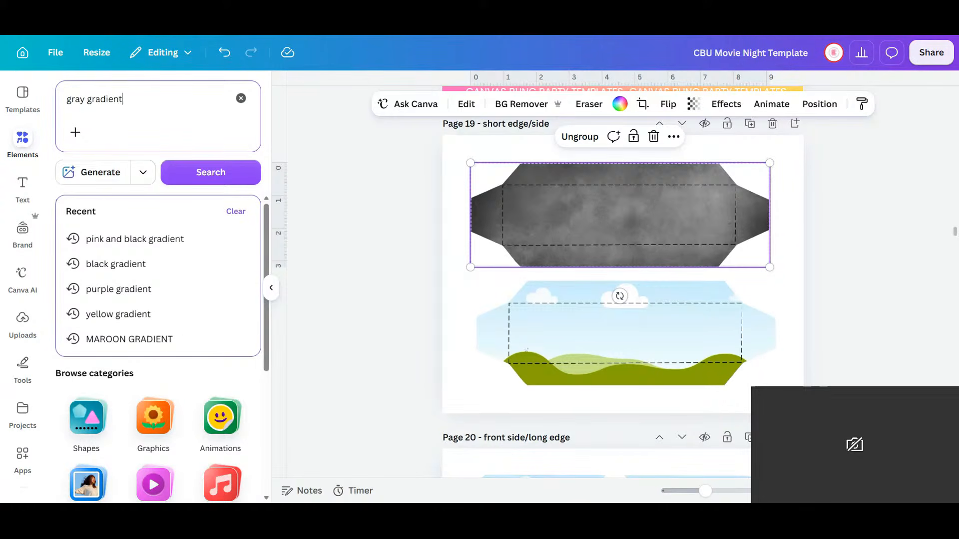
key(Return)
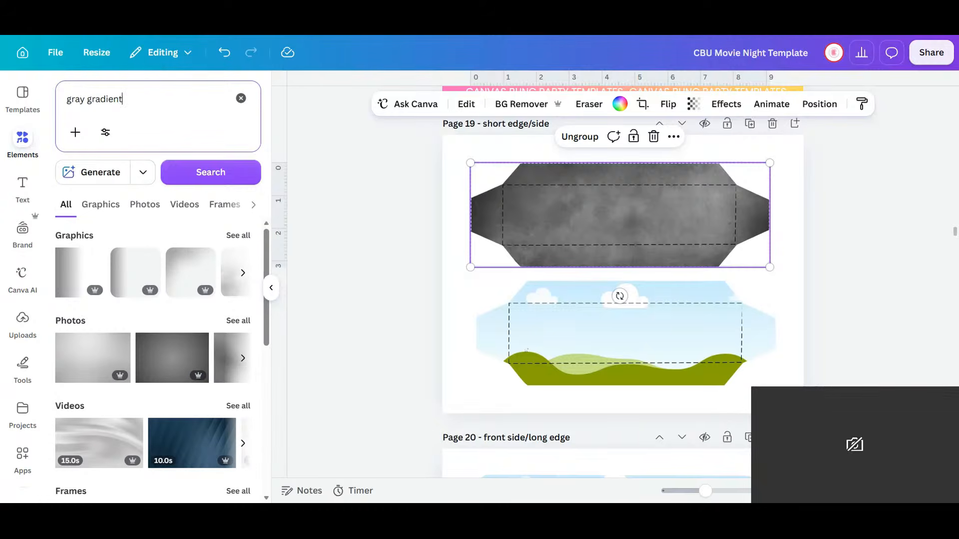
click(239, 236)
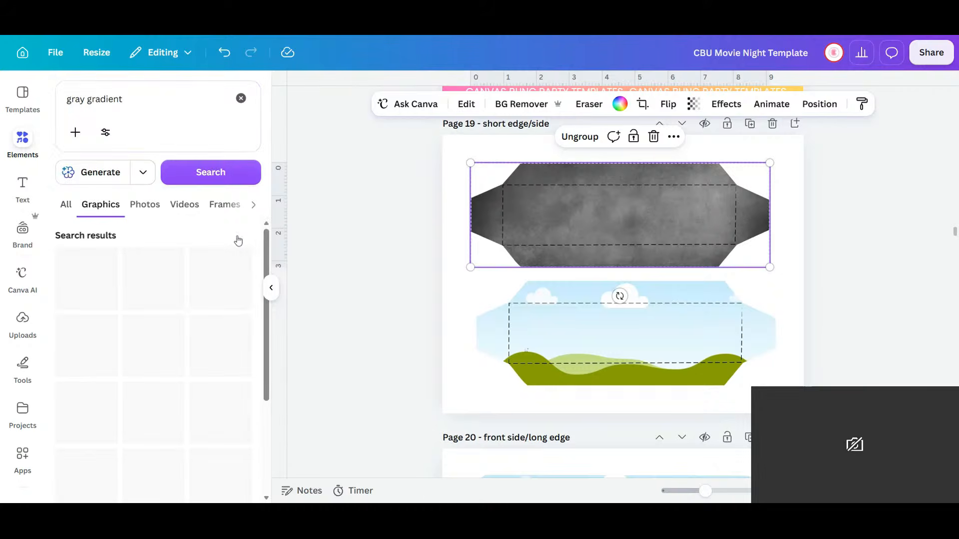
scroll(220, 285, down, 10)
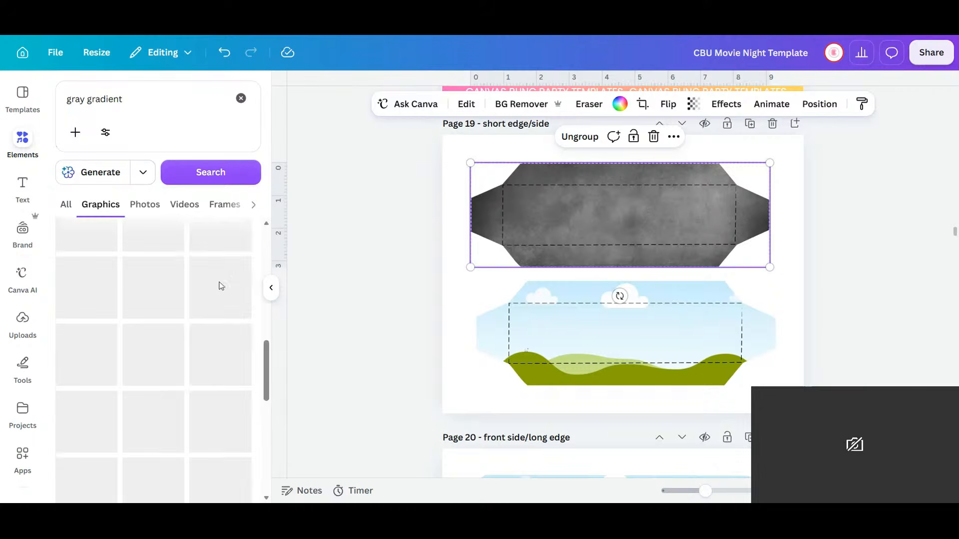
scroll(220, 286, down, 3)
scroll(182, 329, up, 2)
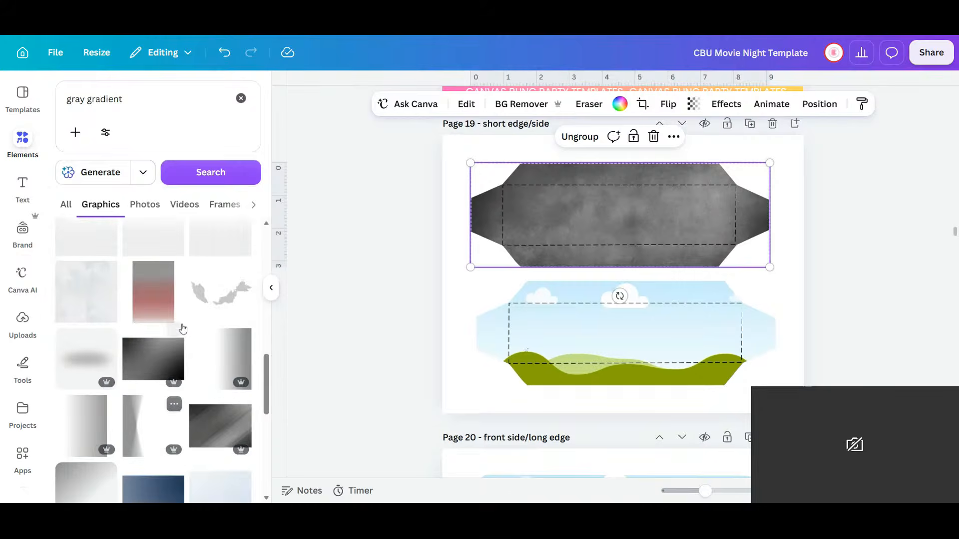
scroll(169, 349, down, 5)
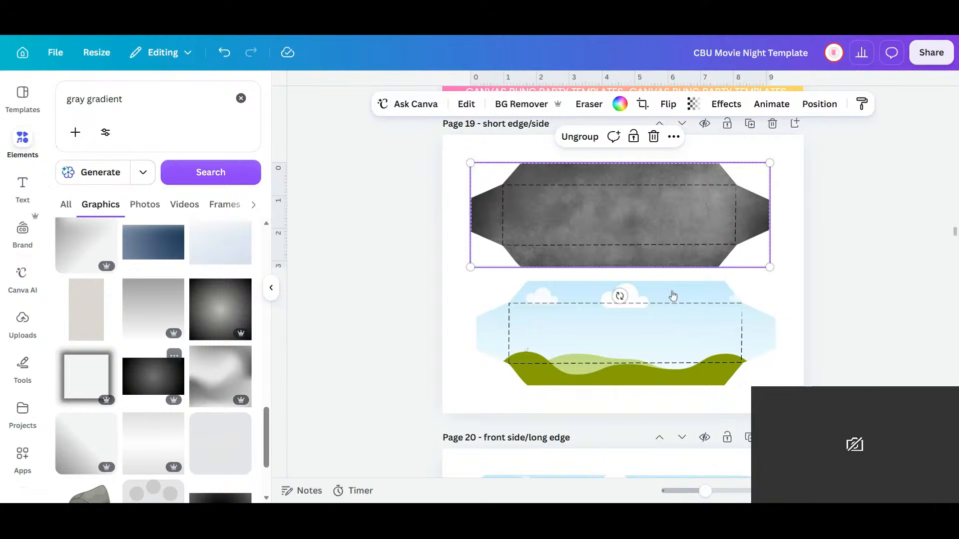
- Fill the remaining short-edge and long-edge frames on pages 19 and 20 with the dark gray radial gradient, replacing the upper page 19 fill
drag(605, 310, 612, 233)
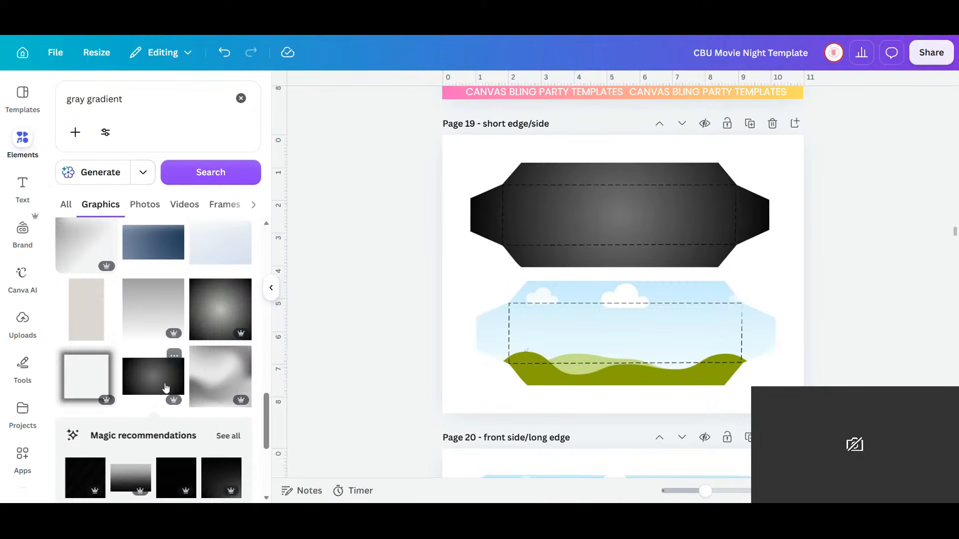
mouse_move(618, 346)
mouse_down()
mouse_move(619, 367)
mouse_move(620, 355)
mouse_up()
click(791, 368)
scroll(791, 368, down, 5)
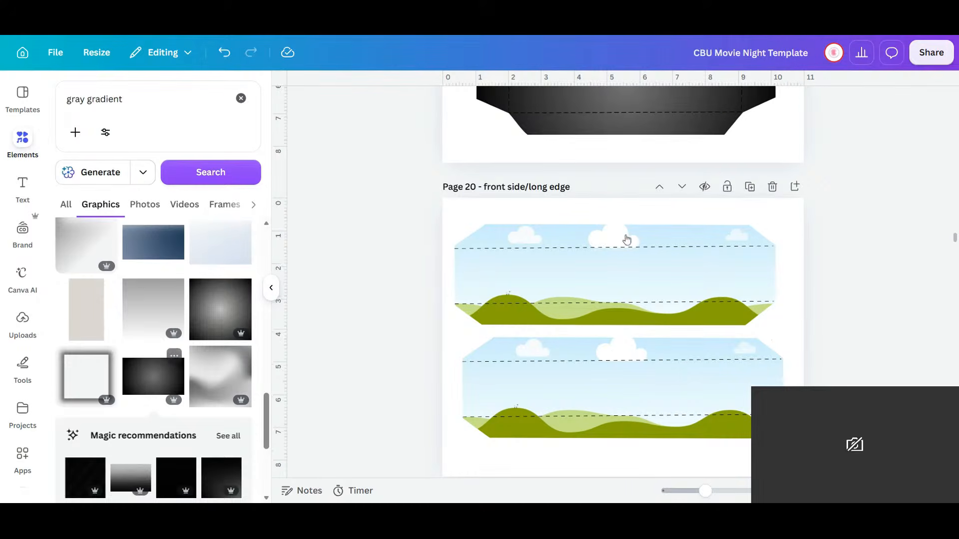
drag(632, 308, 606, 292)
drag(418, 339, 569, 407)
- Fill the tray background on page 21, Top Of Tray, with the dark gray radial gradient
scroll(572, 408, down, 4)
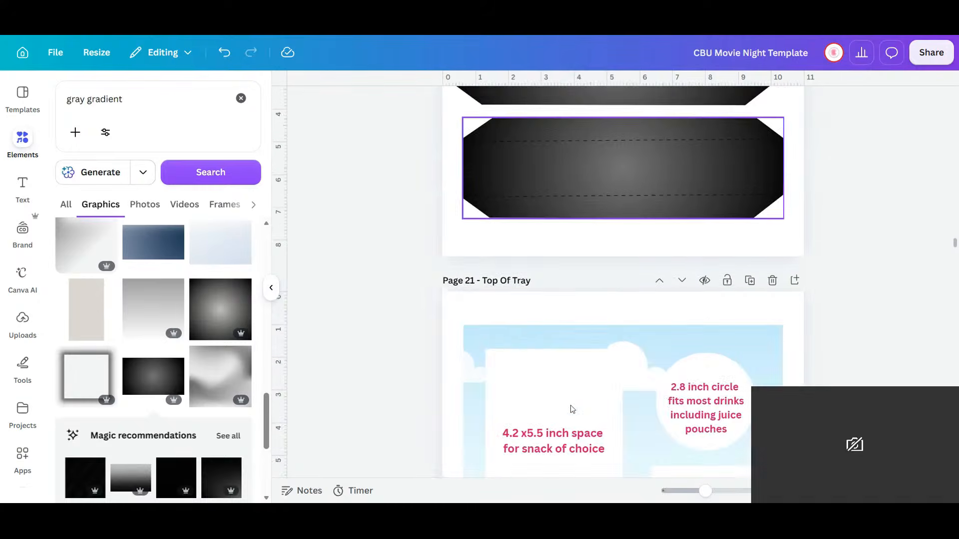
scroll(571, 408, down, 4)
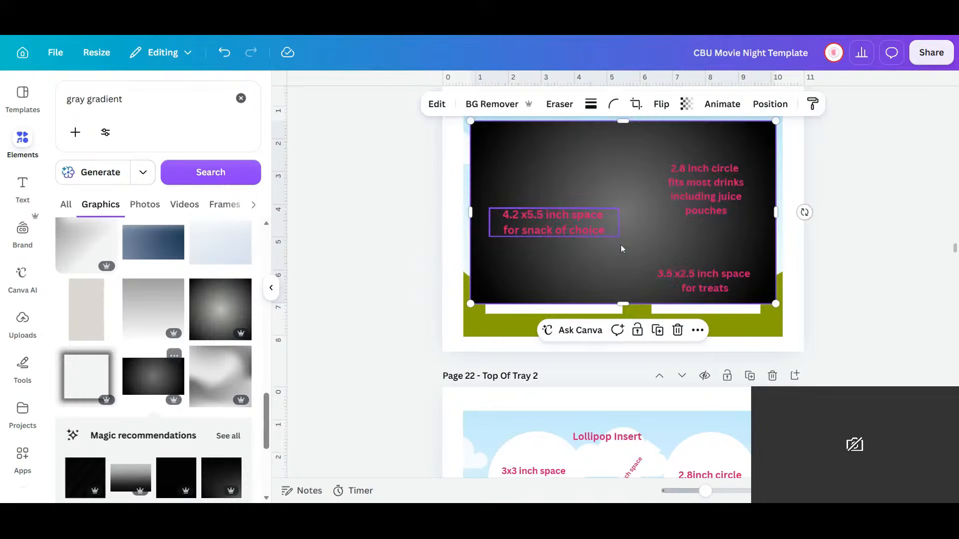
drag(633, 248, 617, 291)
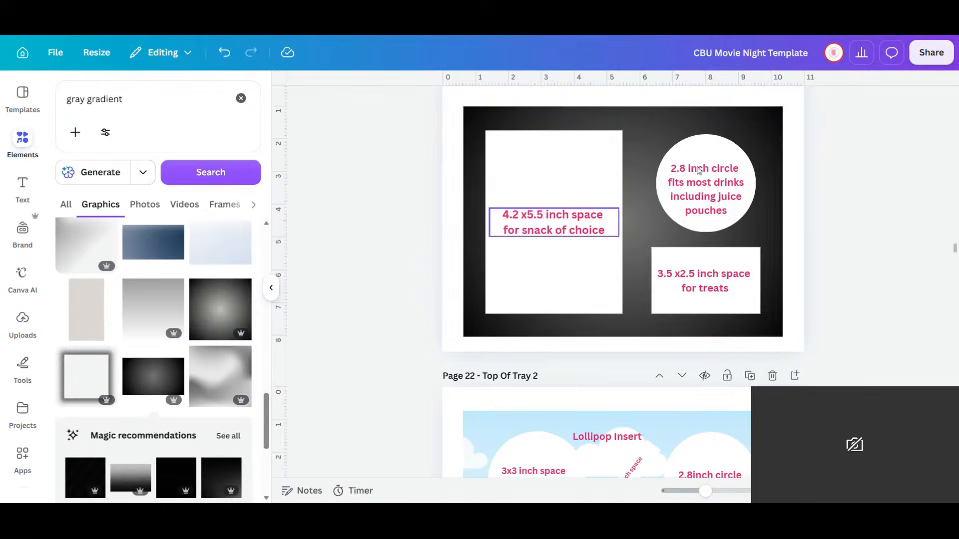
- Compare the compartment layouts of the Top Of Tray, Top Of Tray 2 and Top of Tray 3 pages
scroll(617, 291, down, 5)
scroll(617, 291, down, 1)
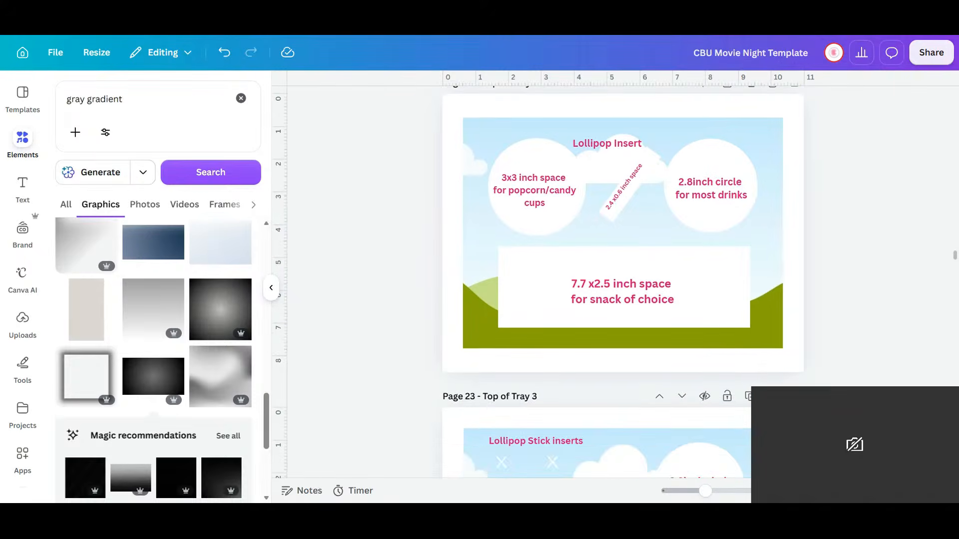
scroll(622, 282, down, 10)
scroll(622, 282, up, 4)
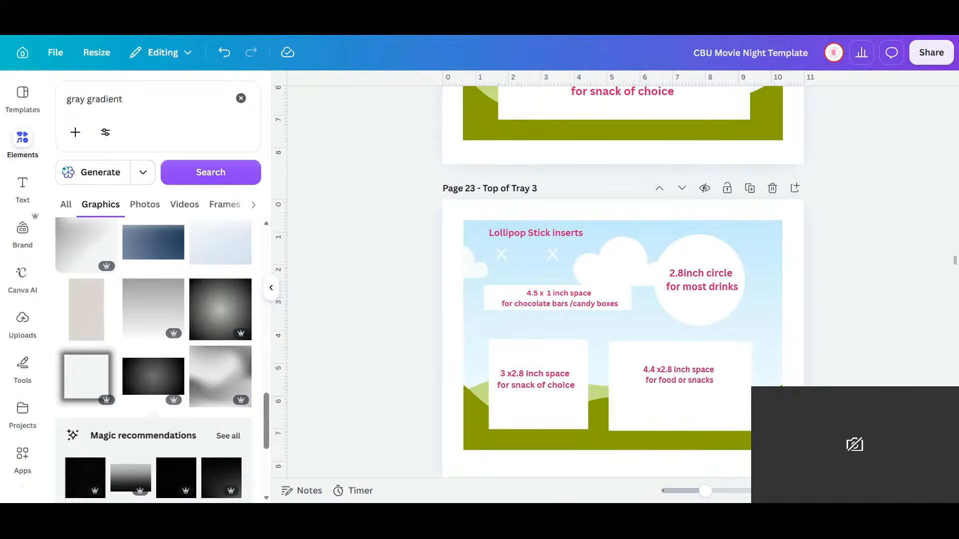
scroll(622, 283, down, 7)
scroll(622, 282, up, 7)
scroll(698, 367, up, 2)
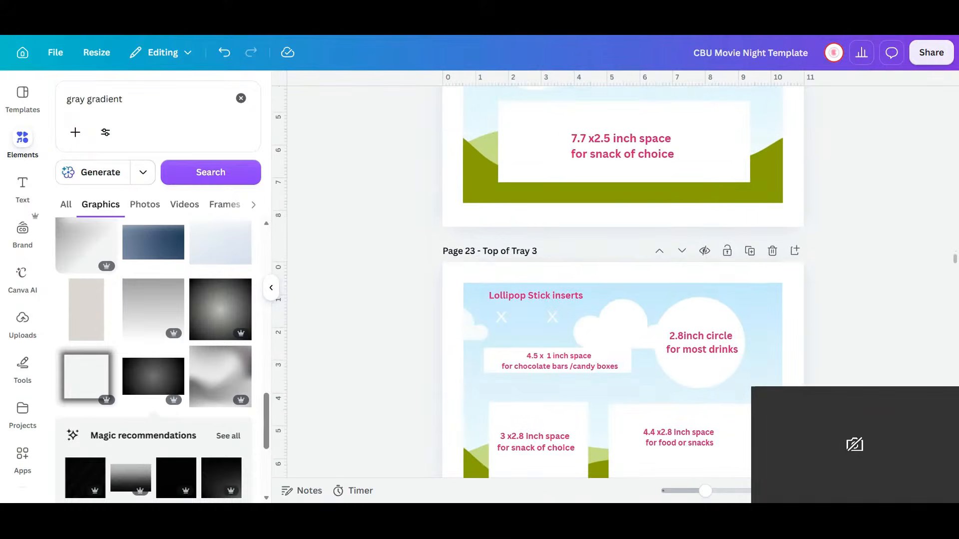
scroll(696, 372, up, 5)
scroll(692, 380, up, 4)
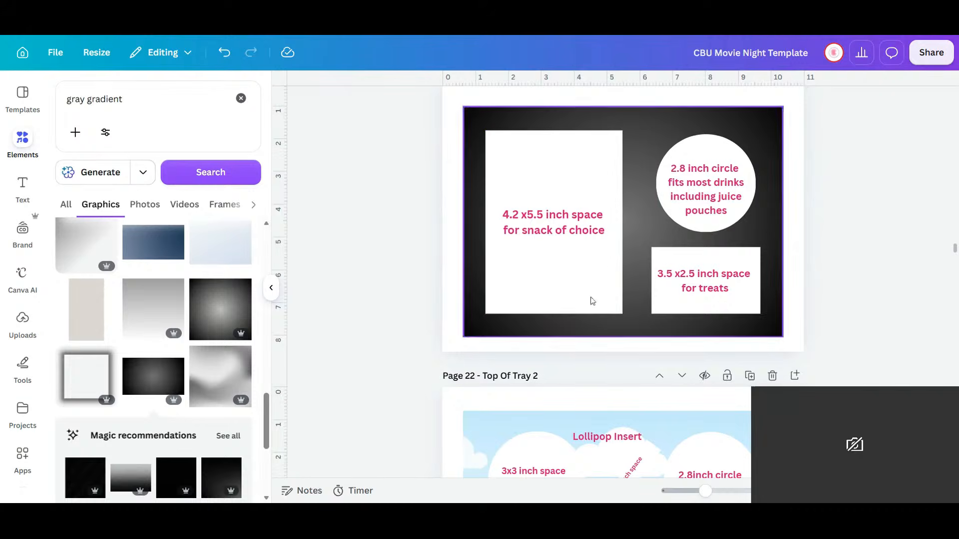
scroll(591, 300, up, 5)
scroll(591, 300, down, 5)
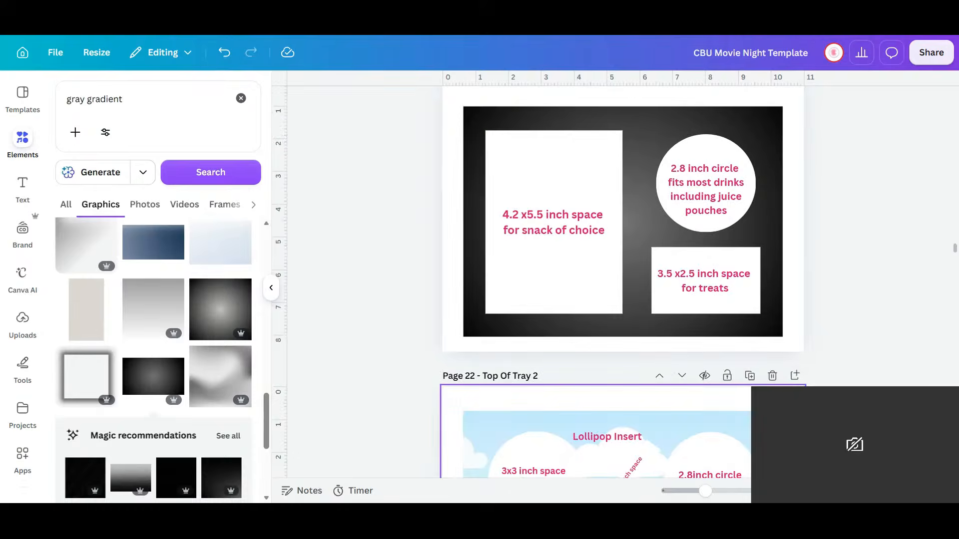
scroll(623, 282, down, 7)
scroll(623, 283, up, 3)
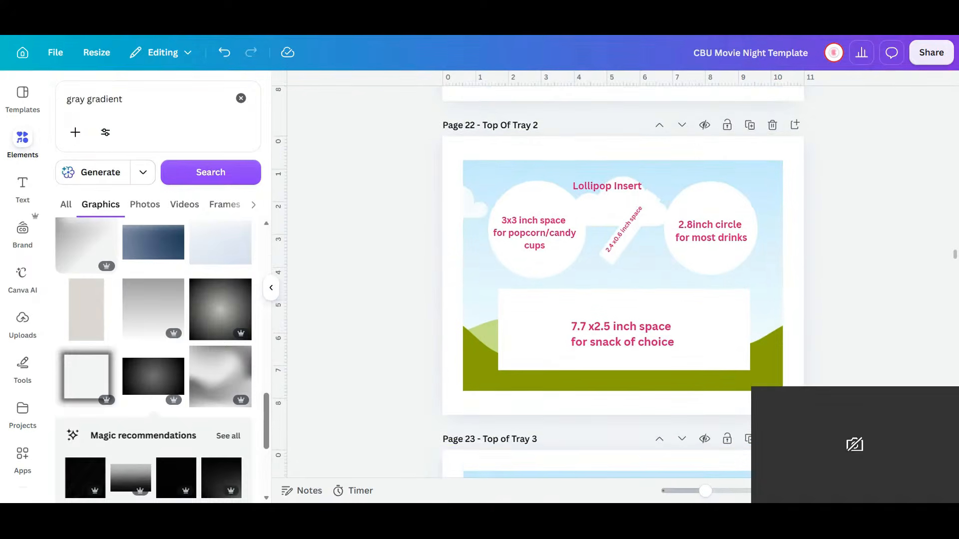
scroll(624, 283, down, 5)
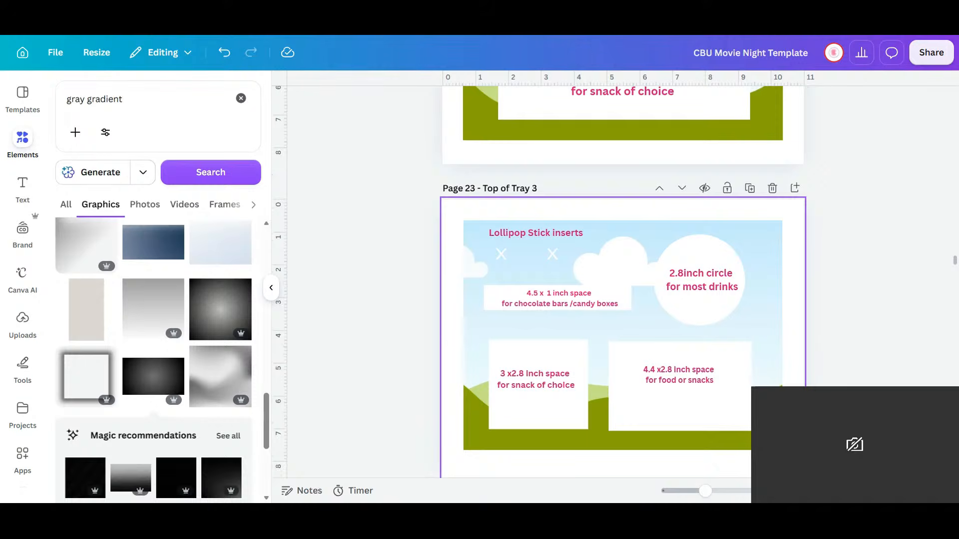
scroll(624, 282, up, 5)
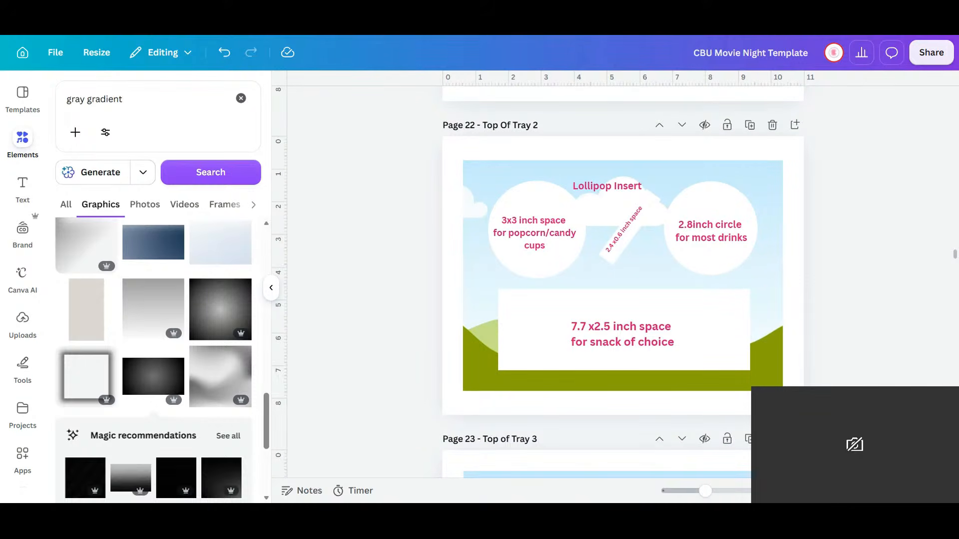
- Fill the tray background on the Top Of Tray 2 page with the dark gray radial gradient
scroll(623, 282, up, 5)
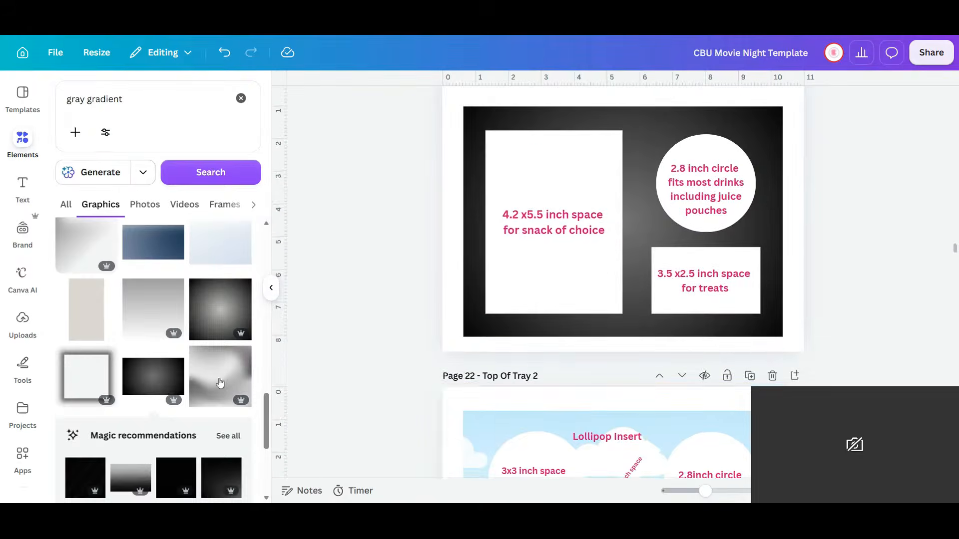
scroll(604, 394, down, 4)
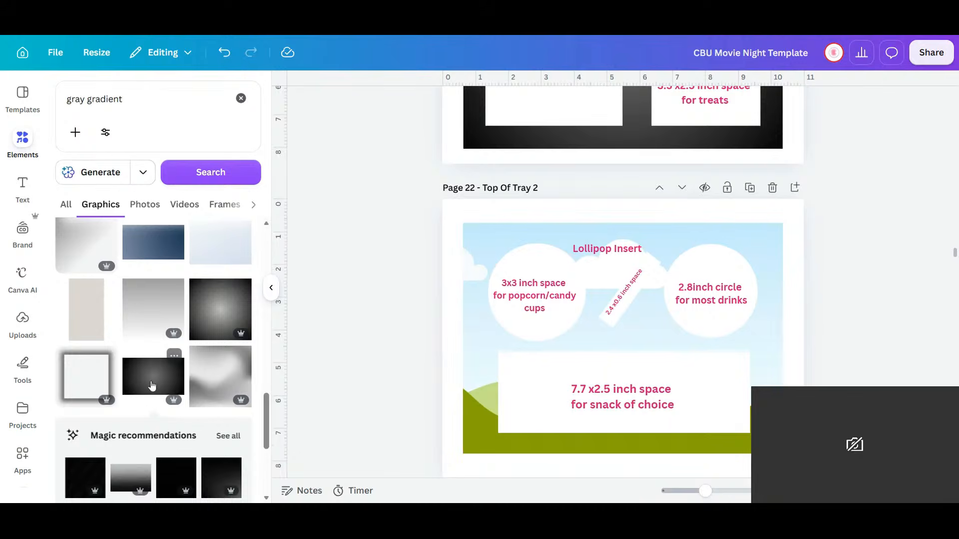
drag(583, 324, 583, 315)
- Delete the Top Of Tray page with the 4.2 x 5.5 inch space and the Top of Tray 3 page
scroll(874, 300, up, 6)
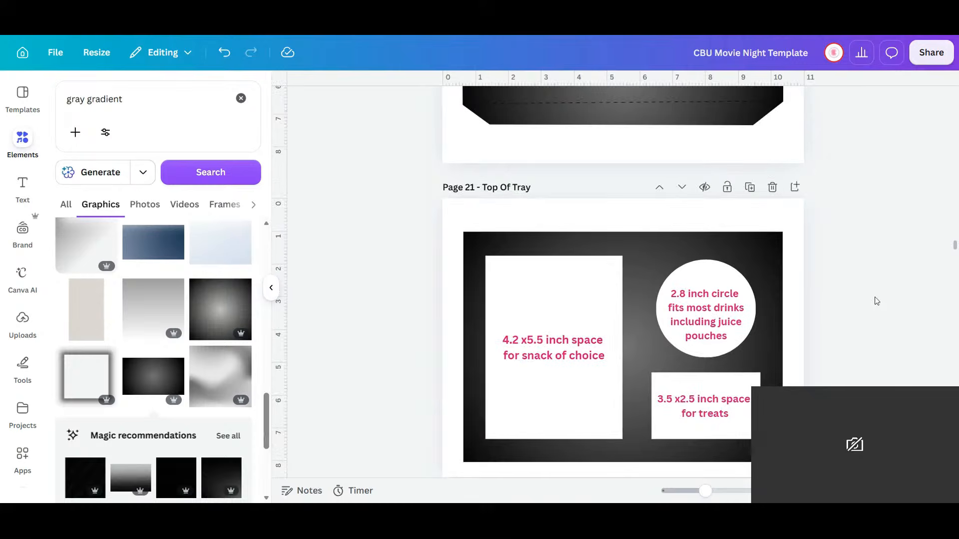
click(773, 189)
scroll(759, 270, down, 3)
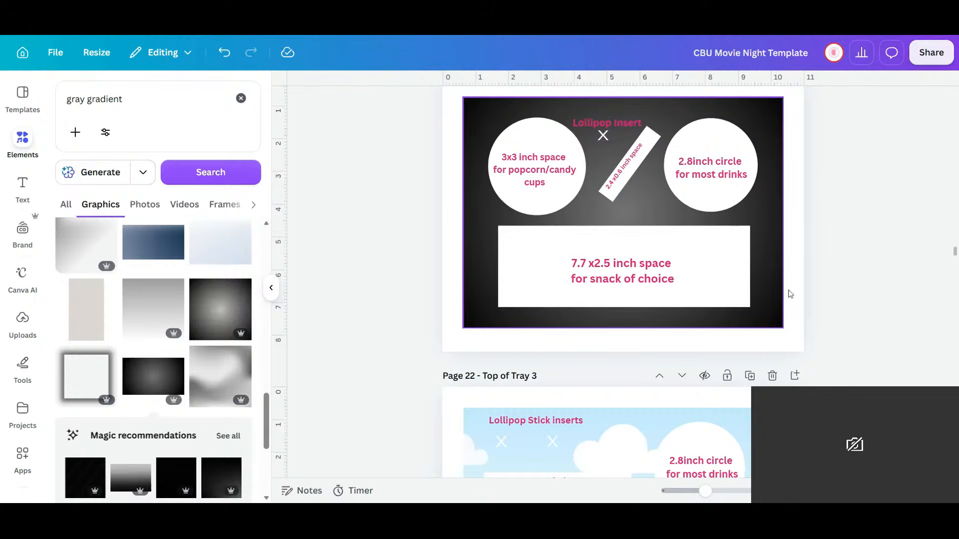
scroll(791, 294, down, 5)
click(772, 125)
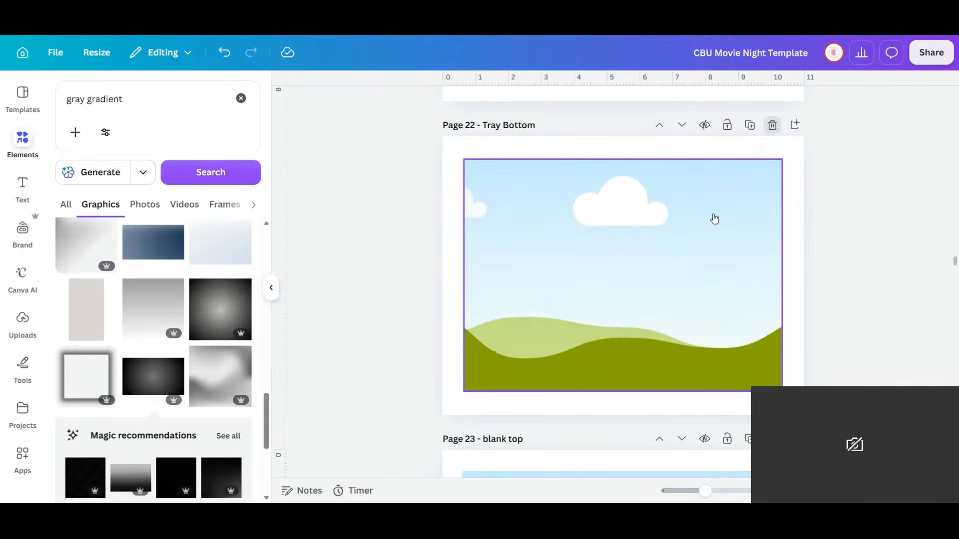
- Fill the frames on the Tray Bottom page and the blank top page with the dark gray radial gradient
drag(361, 347, 604, 364)
scroll(602, 359, down, 10)
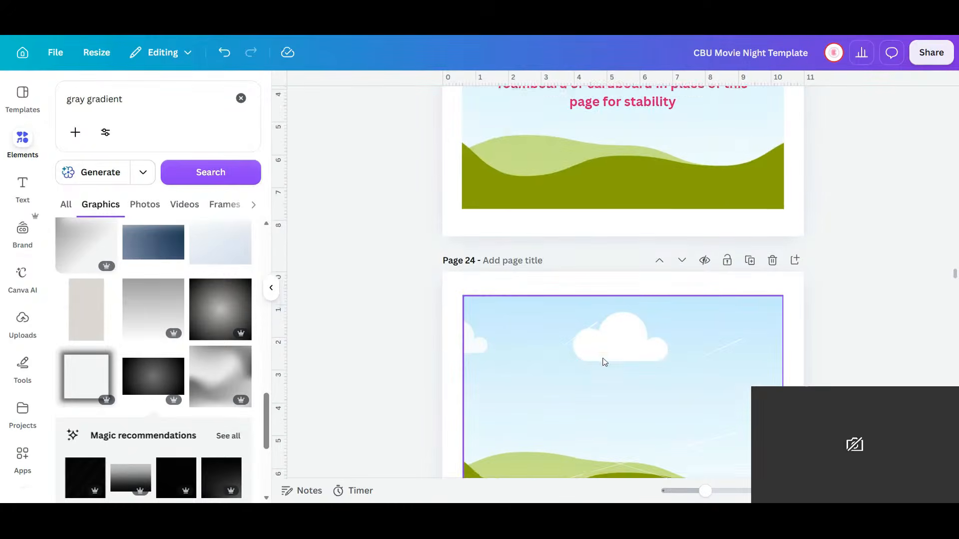
scroll(605, 362, up, 4)
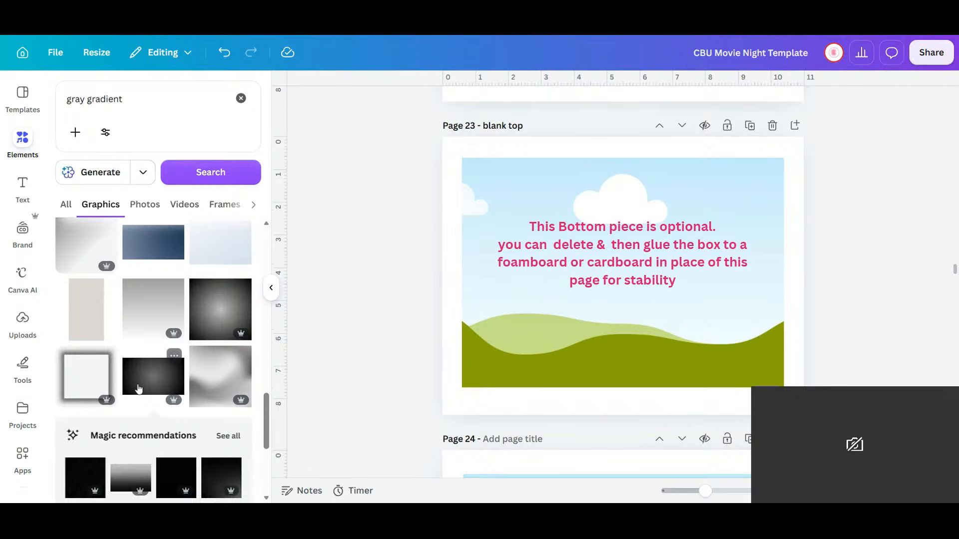
drag(168, 356, 263, 337)
drag(548, 331, 548, 331)
- Delete the Tray Bottom page and fill the untitled page with crossed lines using the dark gray radial gradient
scroll(576, 391, up, 7)
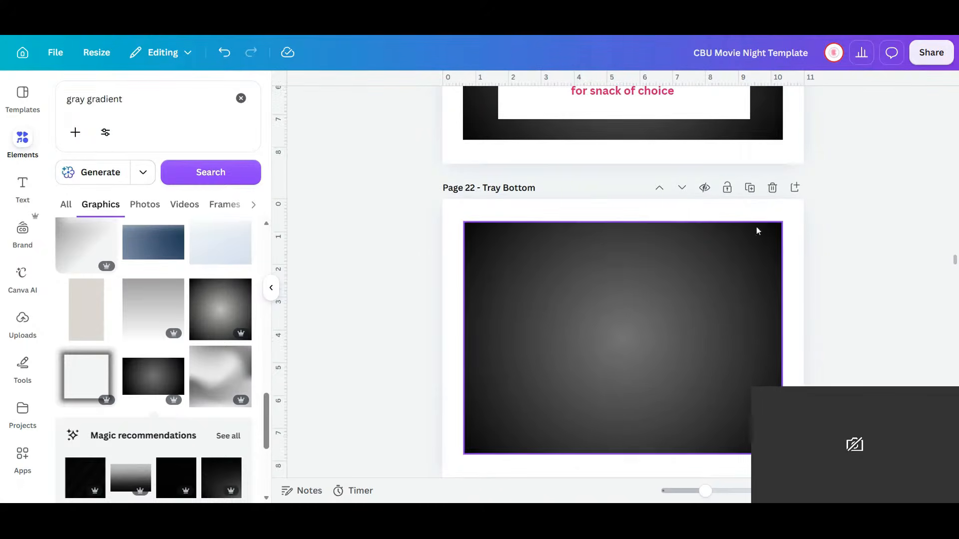
click(773, 188)
scroll(632, 361, down, 7)
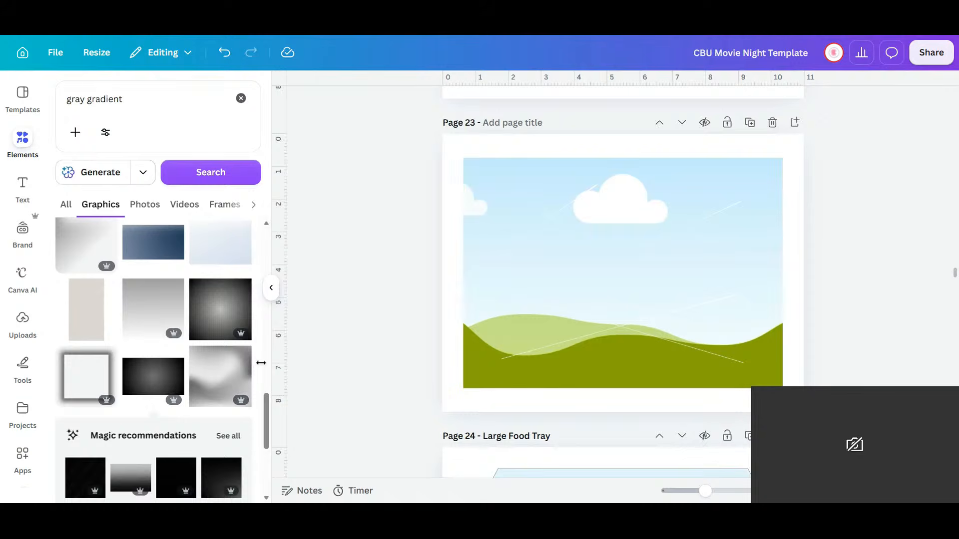
drag(165, 373, 570, 293)
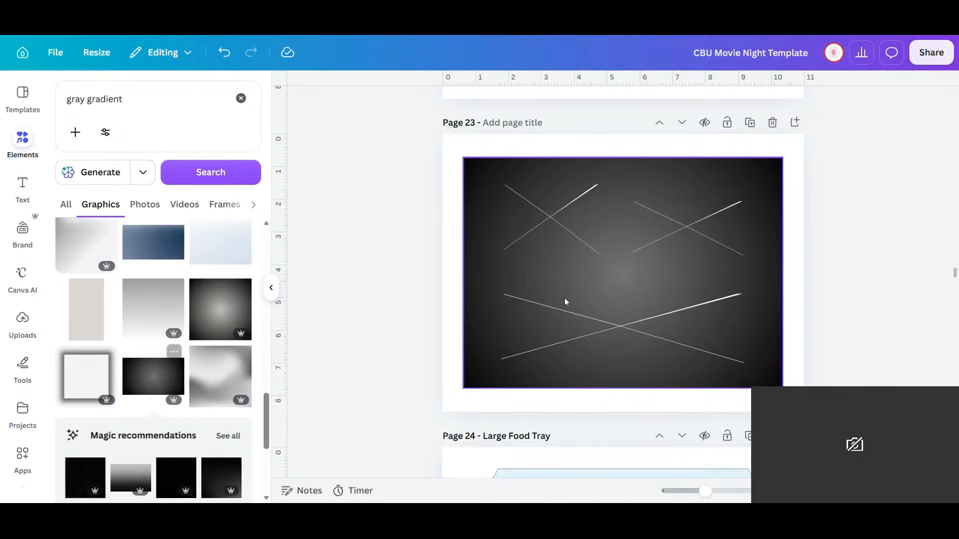
- Fill the center panel of the Large Food Tray on page 24 with the dark gray radial gradient and select the tray's outline graphic
scroll(527, 323, down, 6)
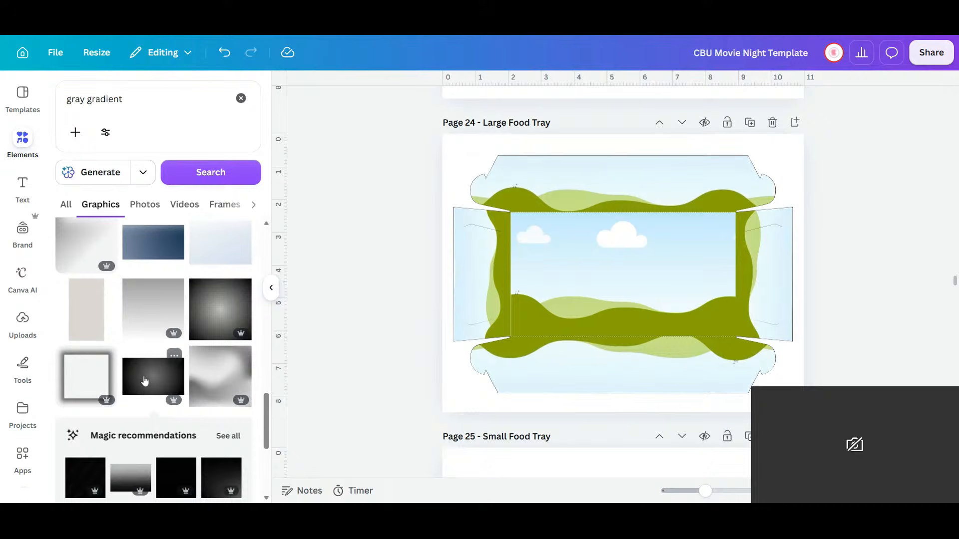
drag(678, 198, 570, 259)
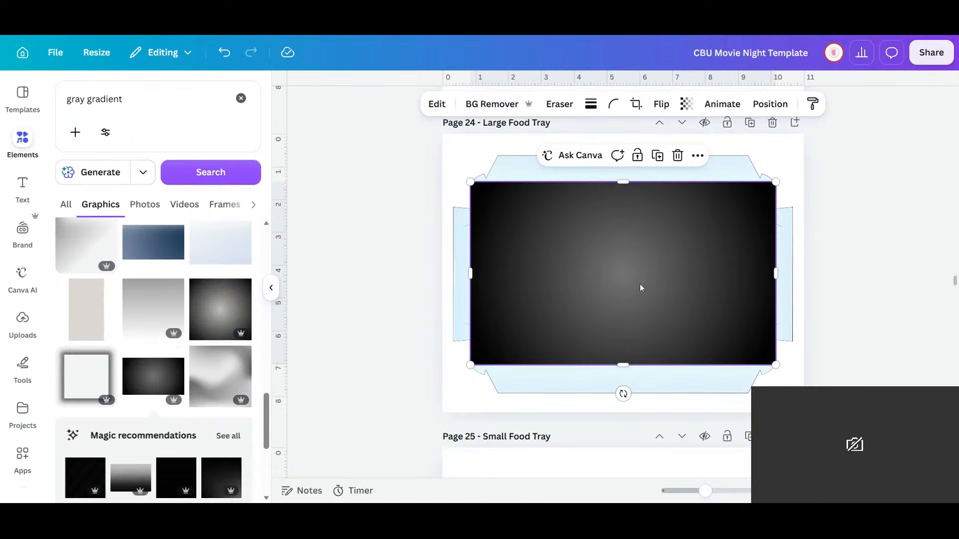
click(677, 156)
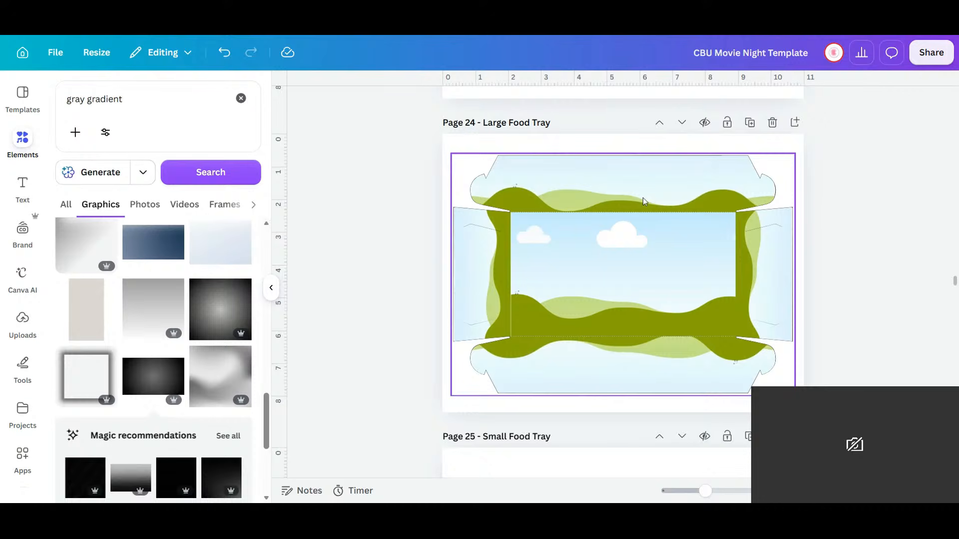
drag(154, 375, 600, 235)
click(581, 181)
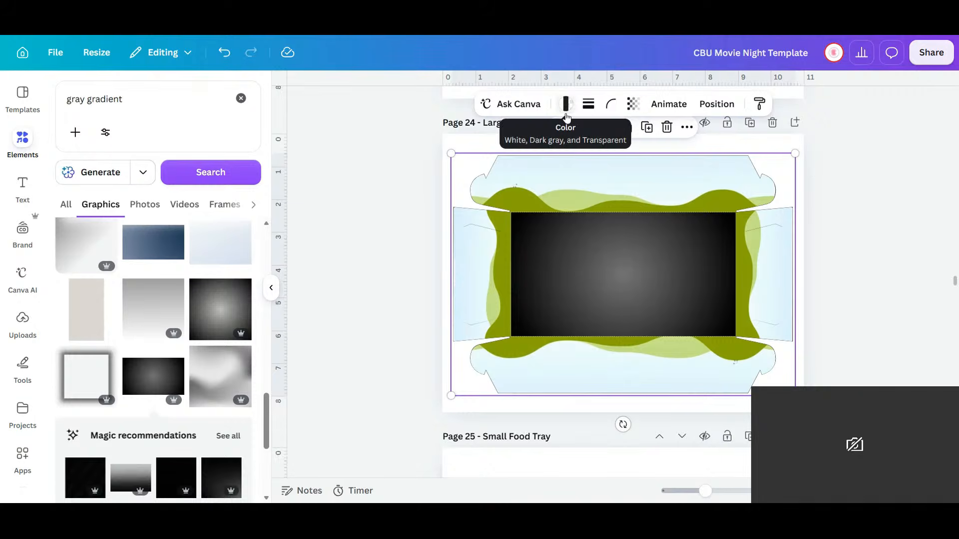
- Select the upper flap of the Large Food Tray and search the graphics for "movie"
click(577, 185)
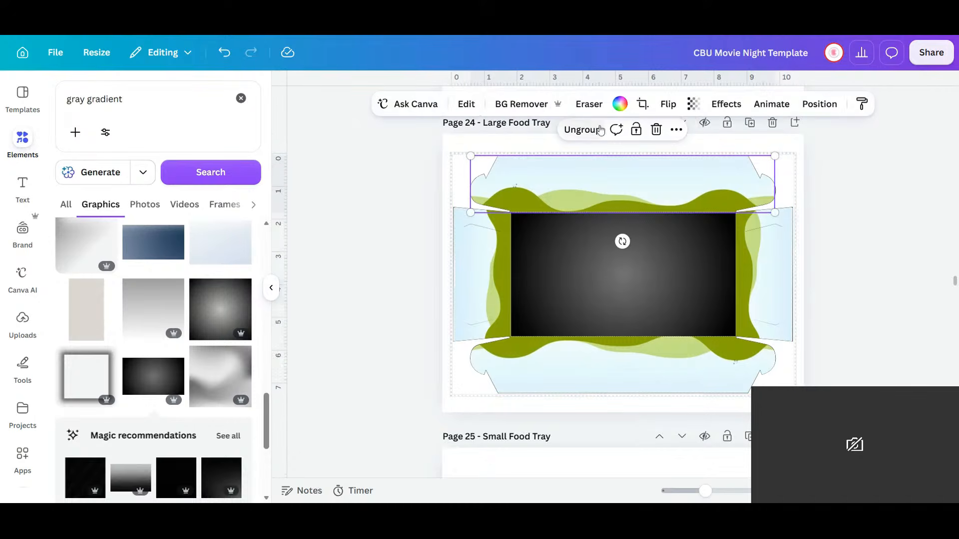
click(613, 111)
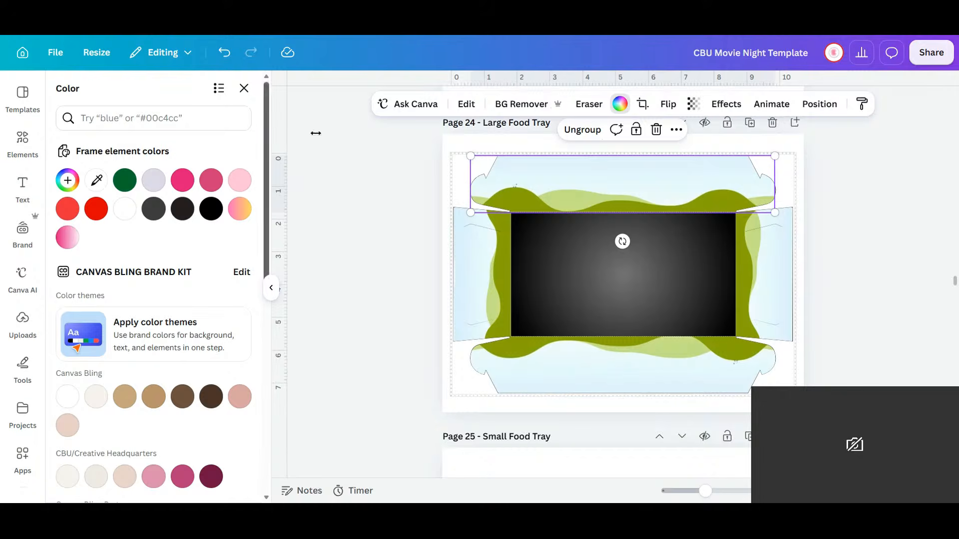
click(9, 143)
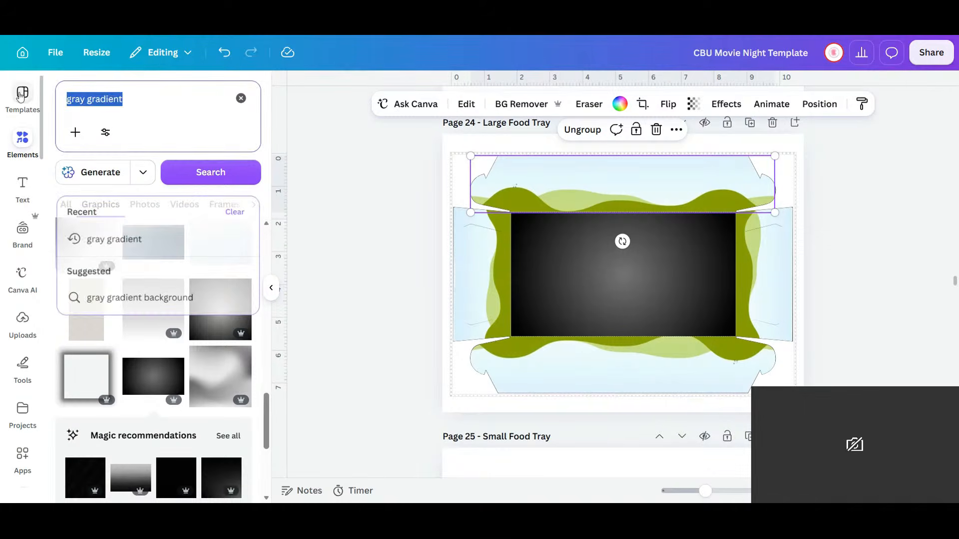
text(movie)
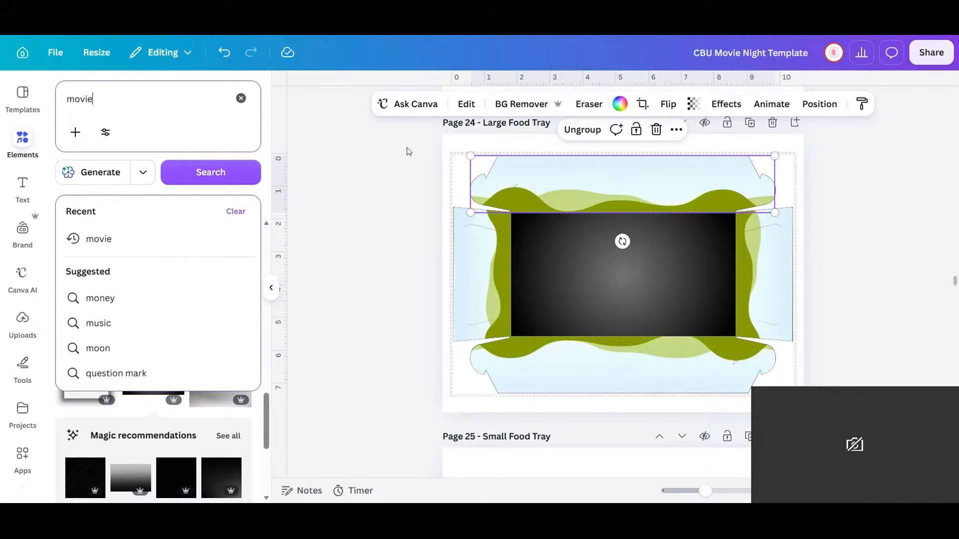
key(Return)
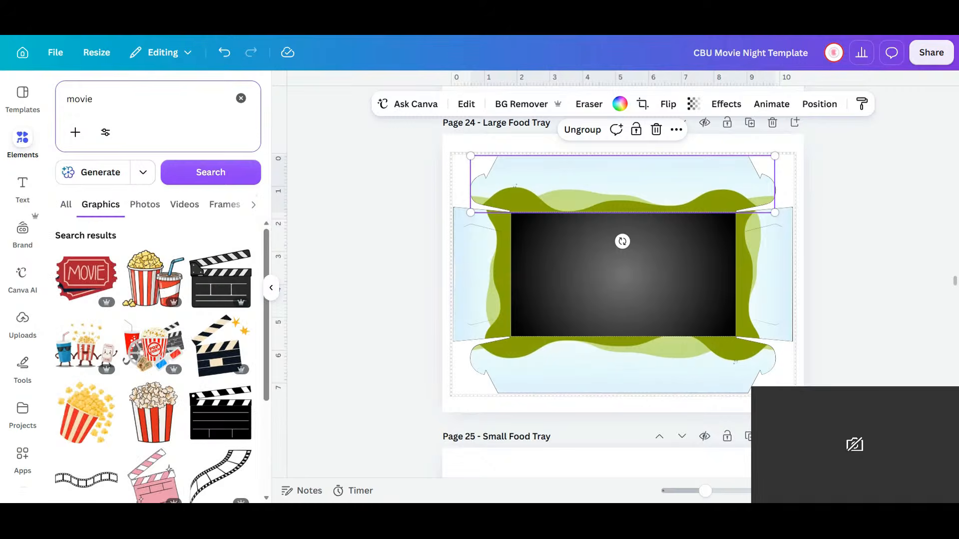
scroll(122, 316, down, 3)
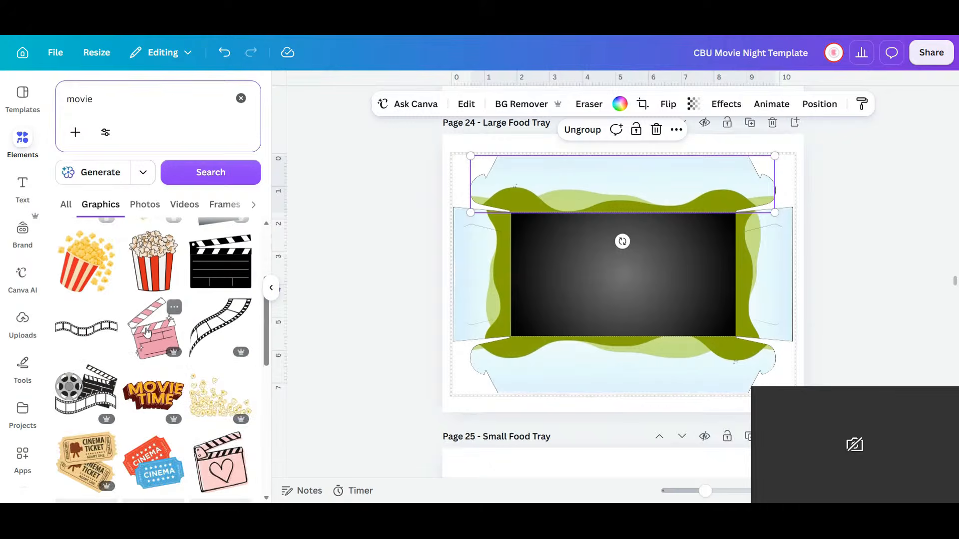
- Search the graphics for "movie background" and browse the results for a design that suits the tray
text(backgroun)
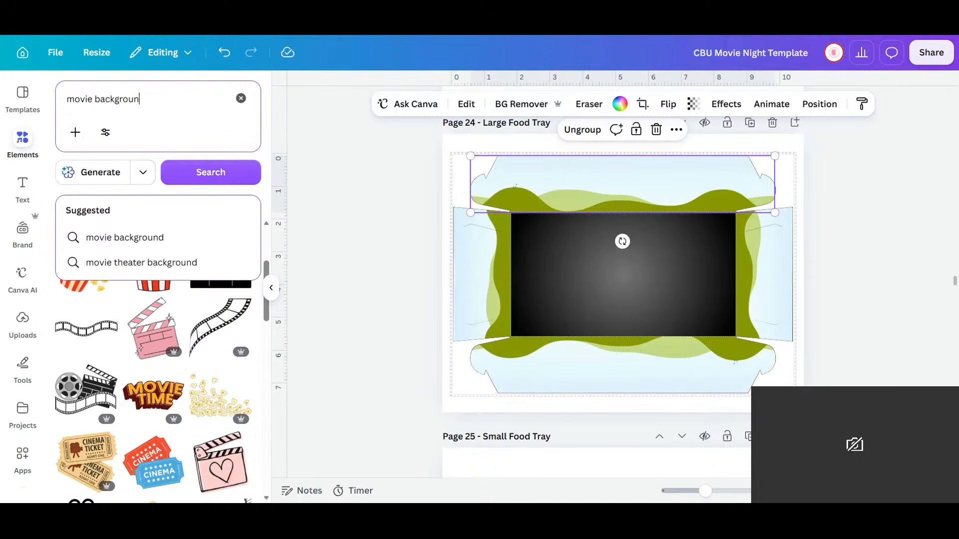
text(d)
key(Return)
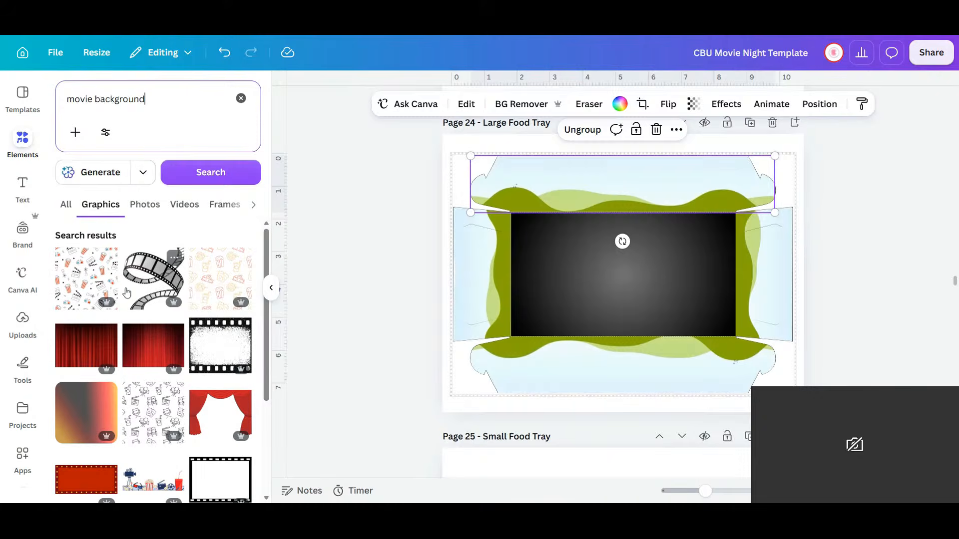
scroll(195, 346, down, 6)
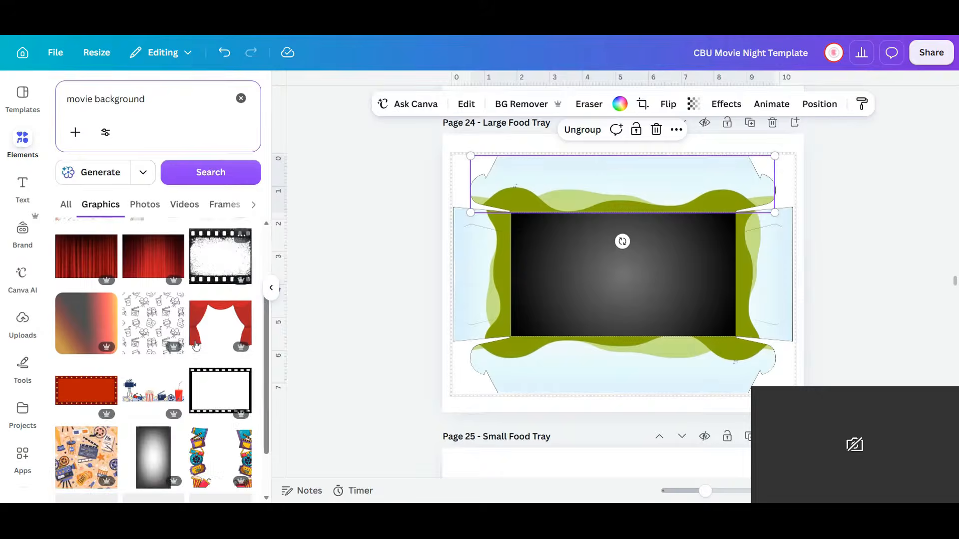
scroll(196, 345, down, 3)
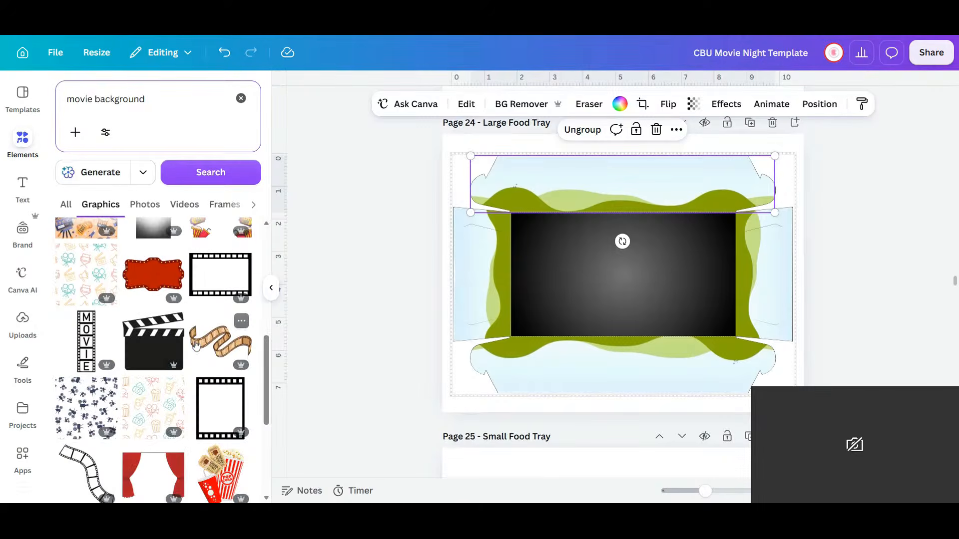
scroll(196, 346, down, 3)
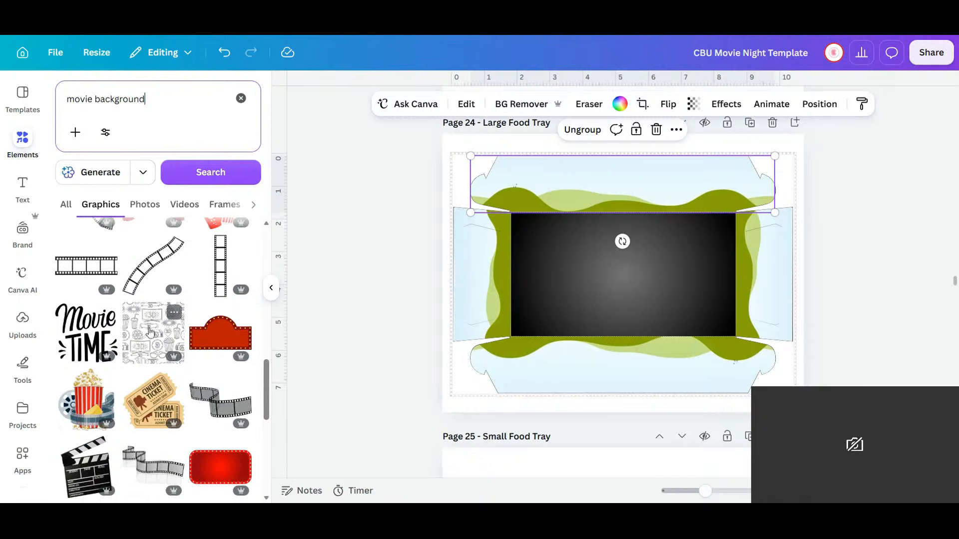
scroll(157, 336, down, 4)
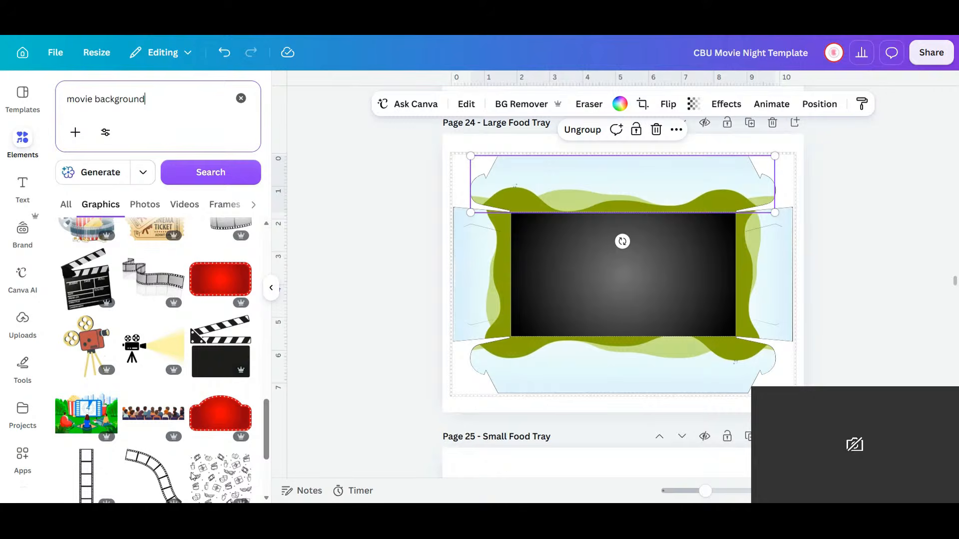
scroll(174, 380, down, 1)
scroll(192, 473, down, 2)
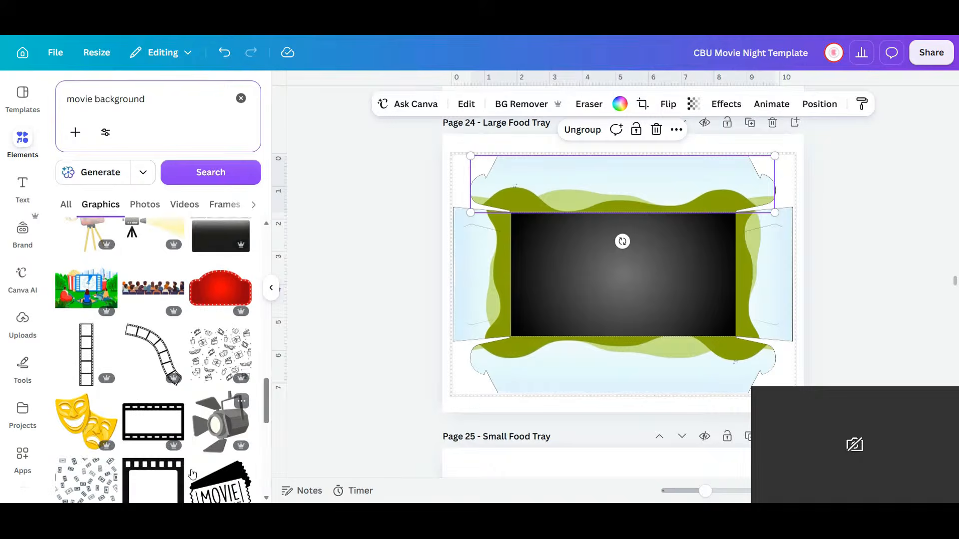
scroll(193, 474, down, 3)
scroll(192, 473, down, 6)
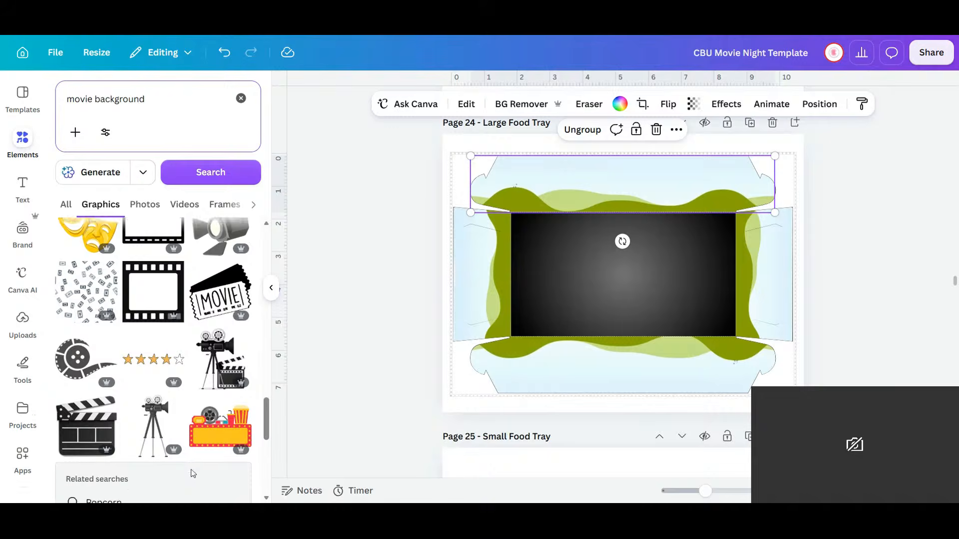
scroll(193, 473, down, 5)
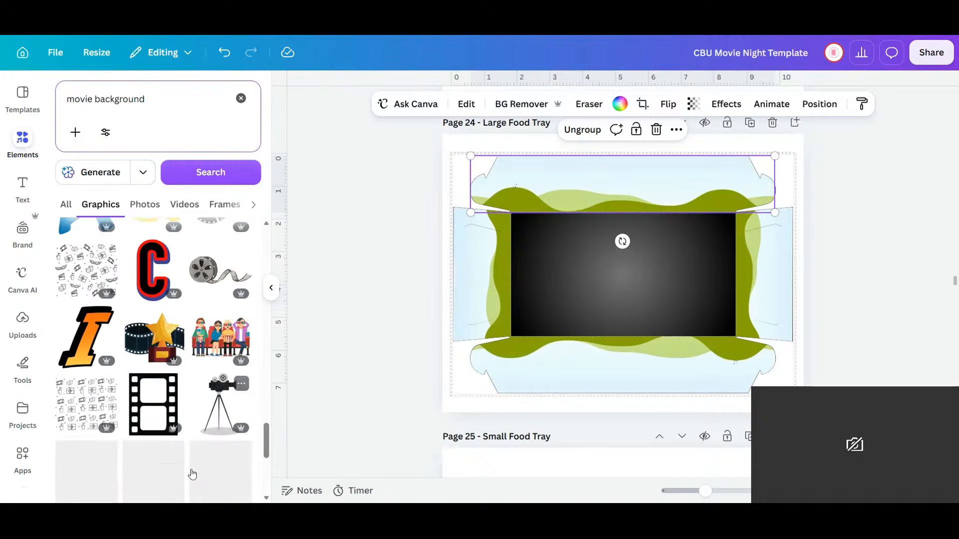
scroll(193, 473, down, 6)
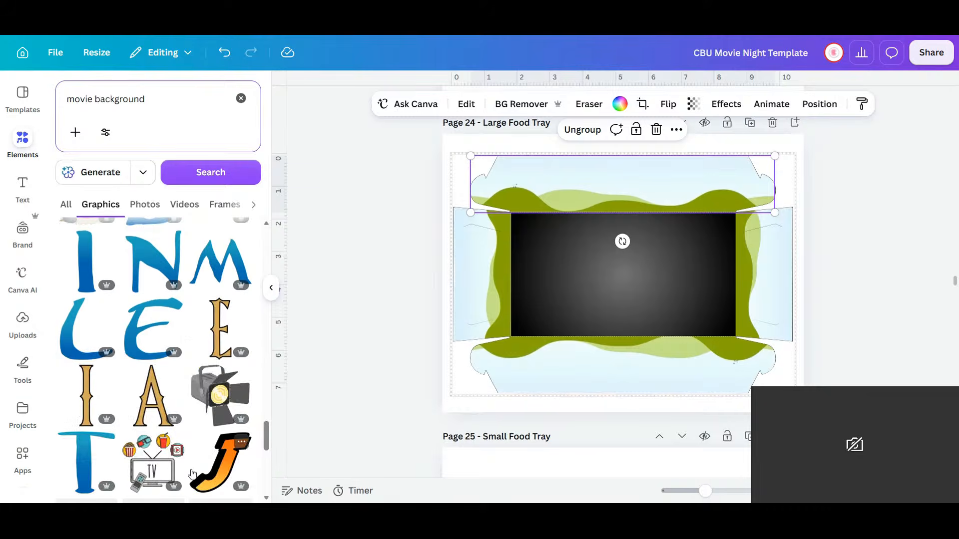
scroll(190, 391, up, 15)
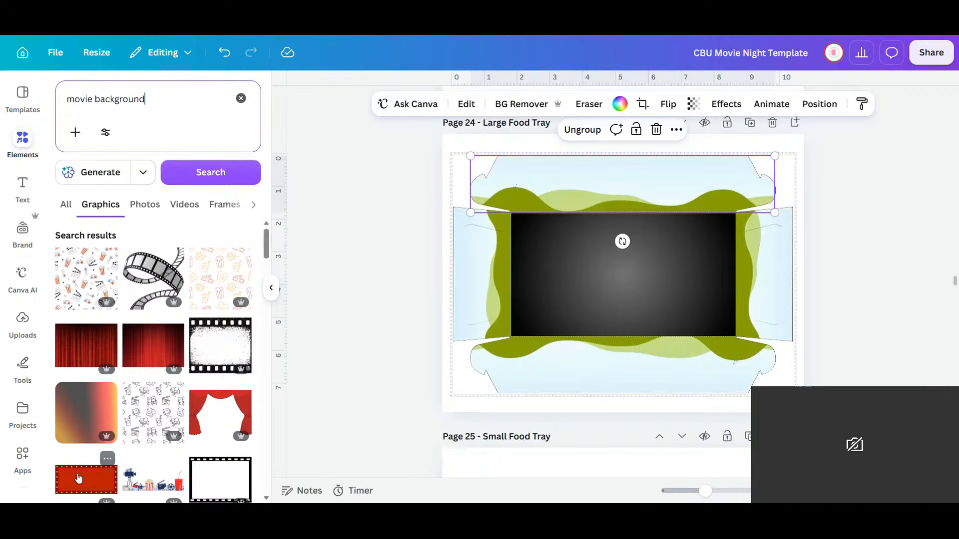
- Try the red marquee-light graphic on the lower part of the Large Food Tray and remove it
drag(90, 487, 553, 405)
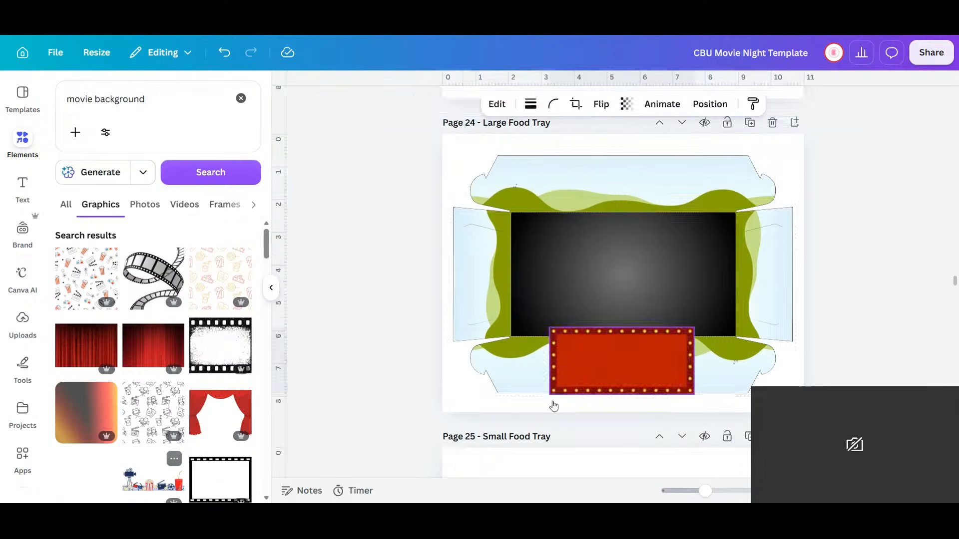
drag(577, 365, 548, 364)
click(649, 303)
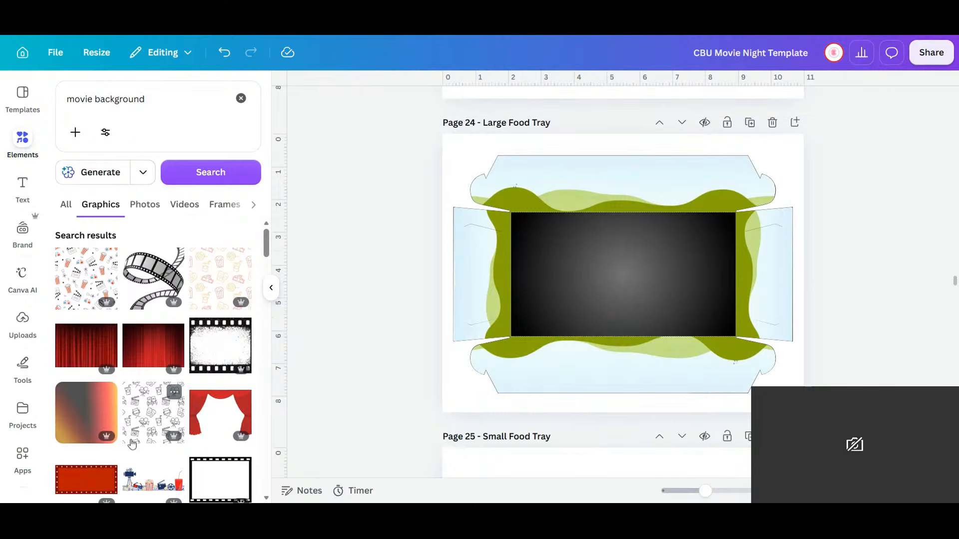
- Try the outlined snack pattern and the popcorn-and-clapperboard pattern on the Large Food Tray, deleting each one
drag(218, 283, 551, 388)
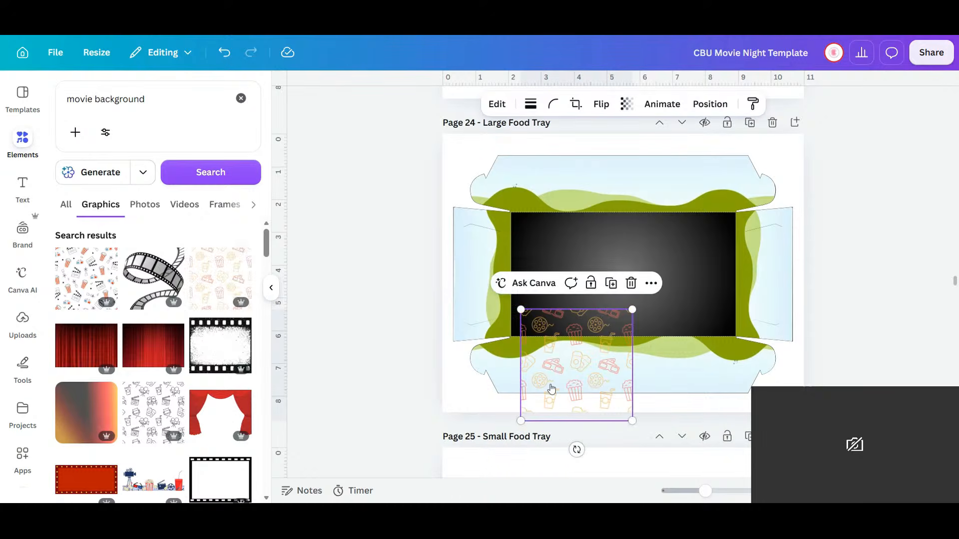
click(631, 284)
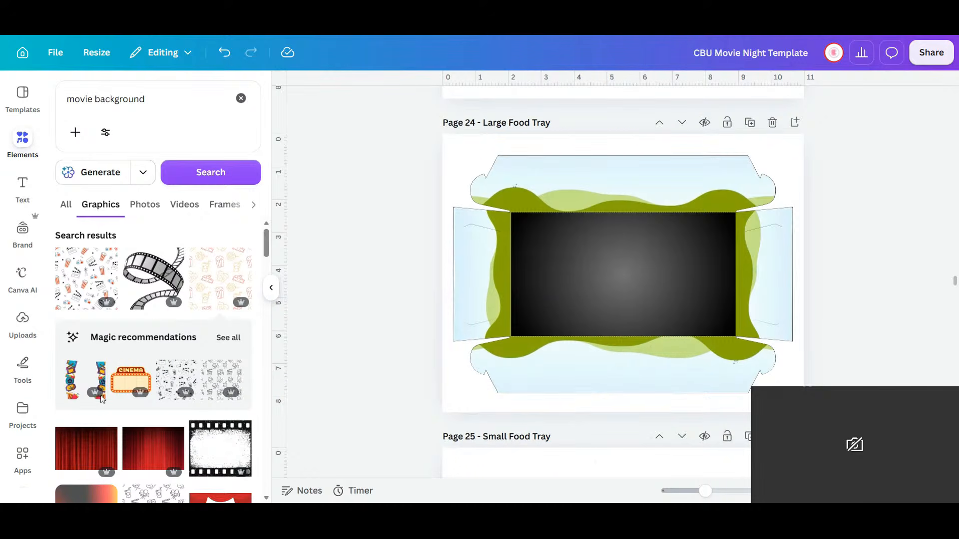
click(83, 294)
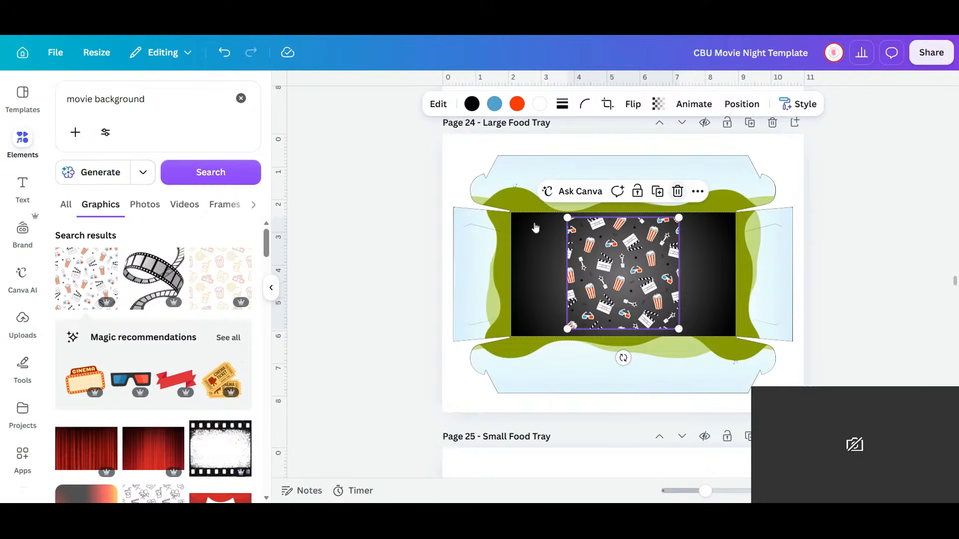
click(678, 191)
- Fill the lower flap of the Large Food Tray with the red curtain graphic and reposition it within the frame
scroll(152, 349, down, 1)
drag(153, 386, 602, 360)
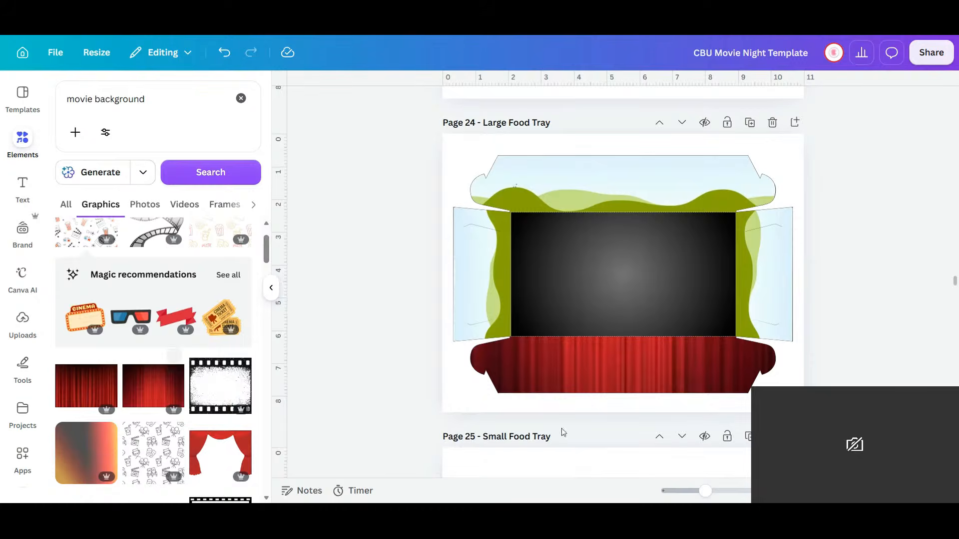
click(601, 361)
double_click(599, 365)
drag(599, 373, 608, 300)
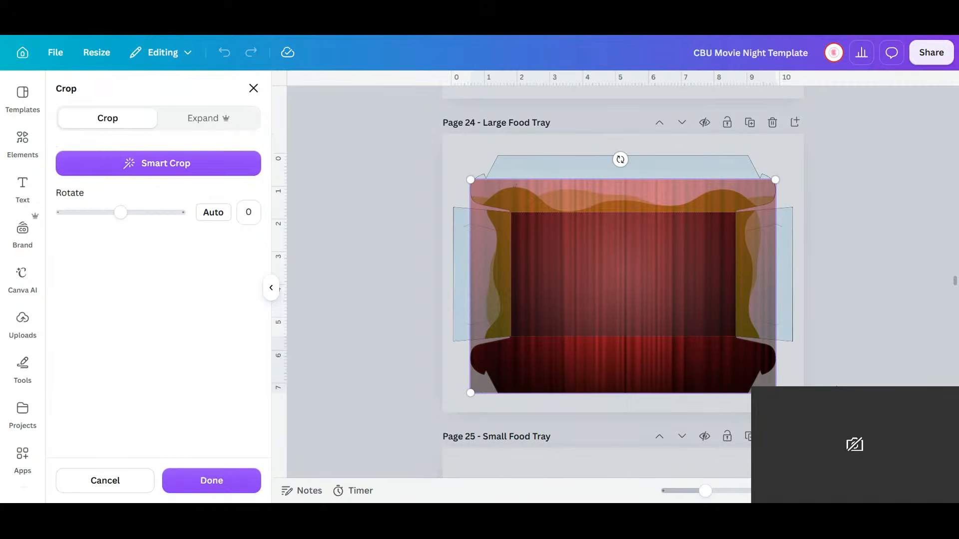
key(Escape)
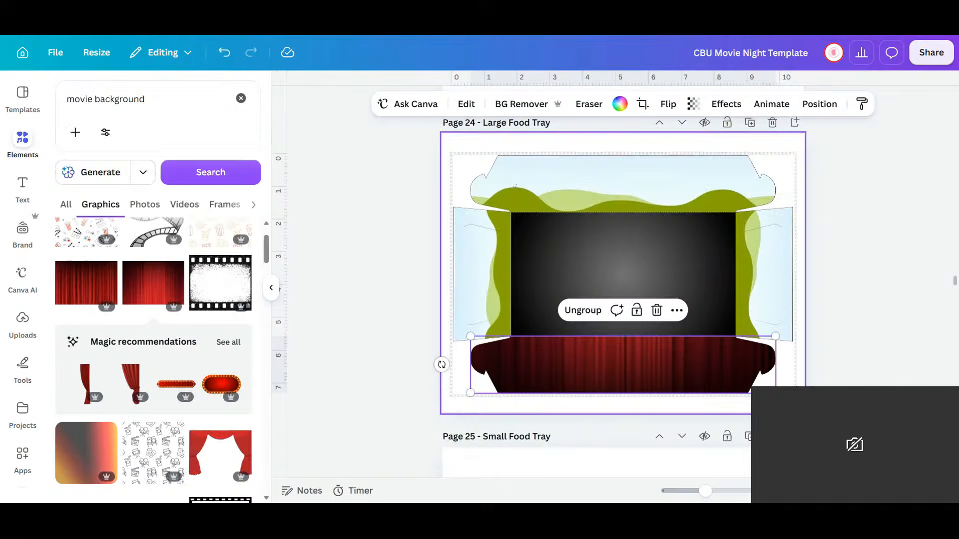
double_click(661, 373)
drag(668, 366, 668, 389)
key(Escape)
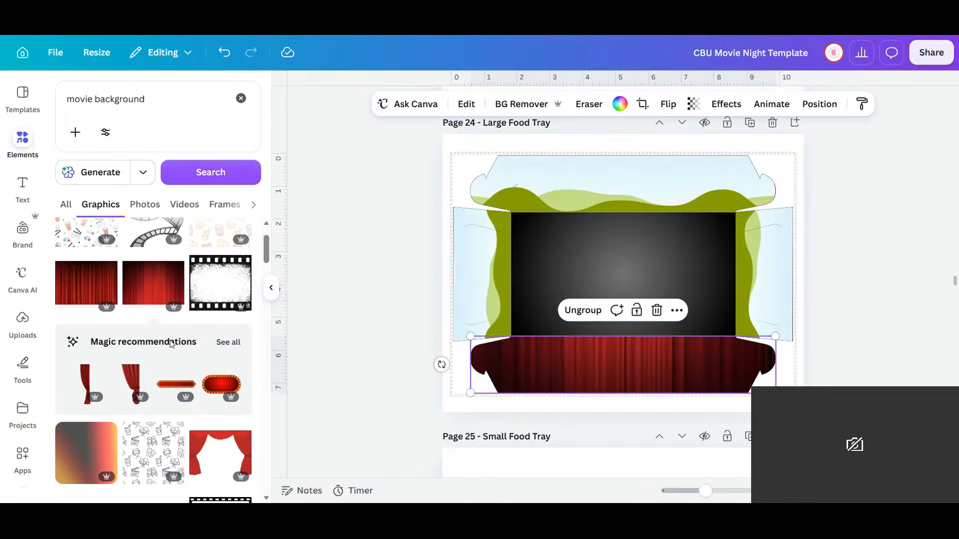
- Fill the tray's center panel with the black clapperboard and film reel photo from the "movie background" photo results
scroll(170, 344, down, 8)
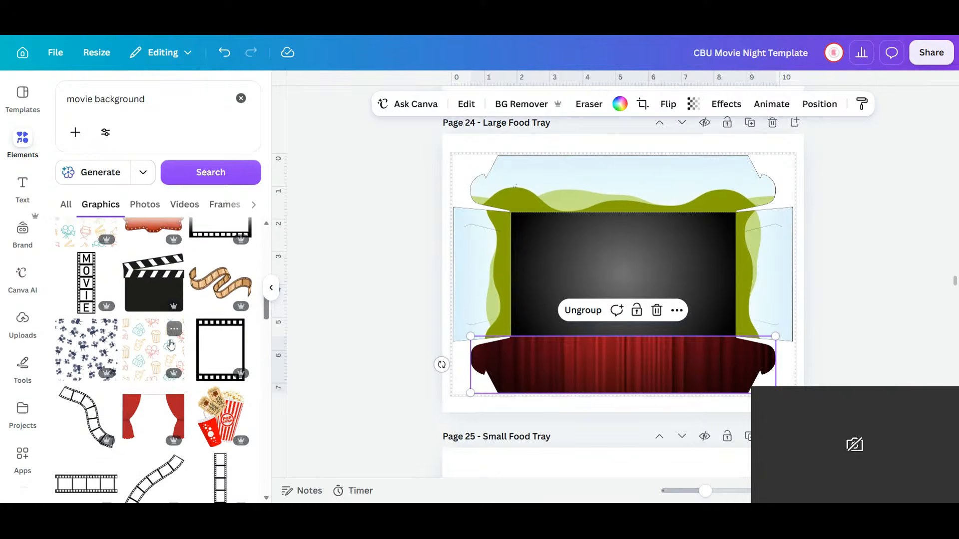
scroll(170, 344, down, 10)
scroll(170, 344, down, 6)
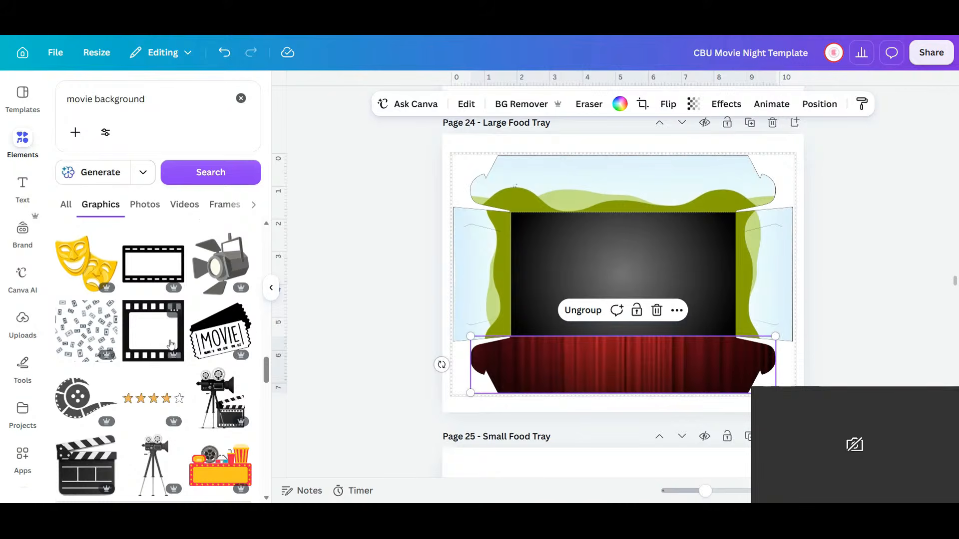
scroll(171, 342, down, 5)
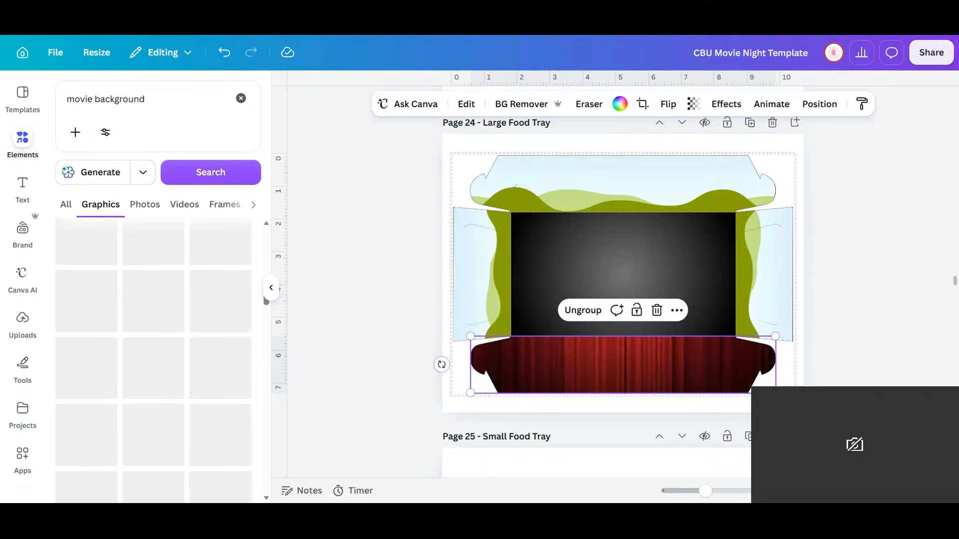
click(65, 204)
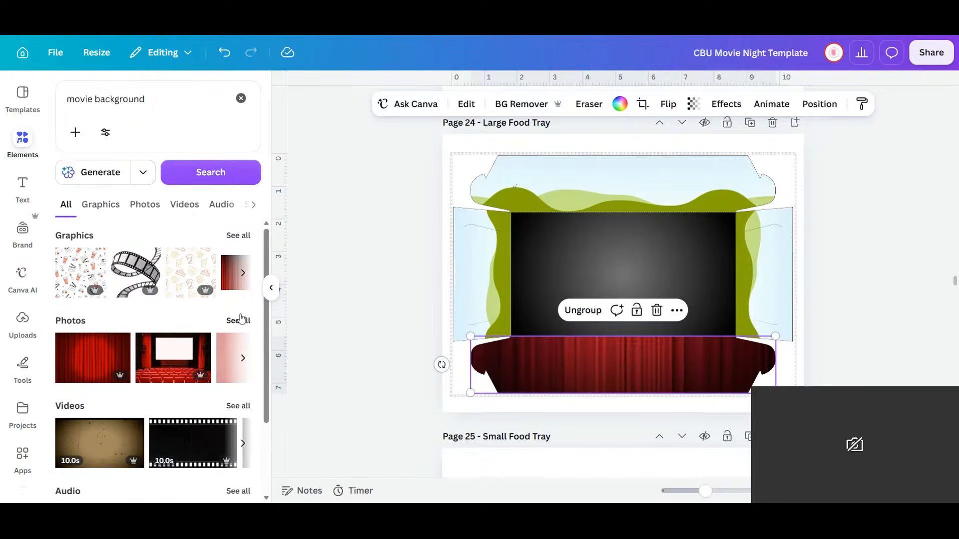
click(240, 320)
scroll(240, 327, down, 1)
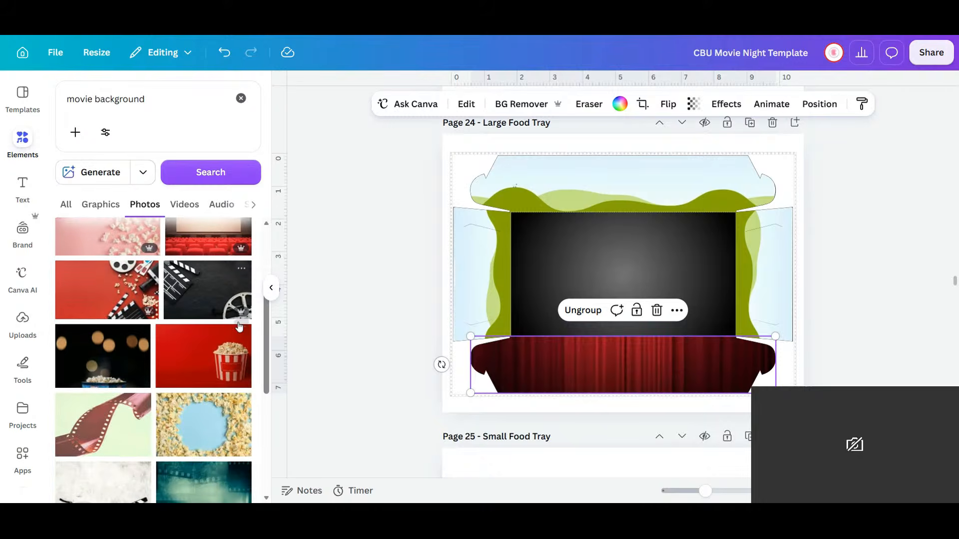
drag(194, 299, 622, 271)
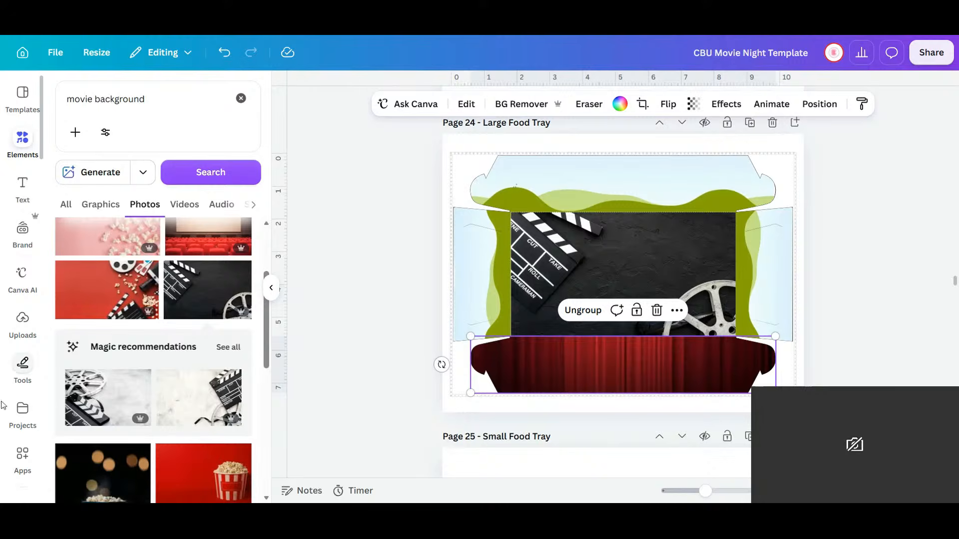
- Fill the tray's lower flap with the red photo showing a clapperboard and popcorn
drag(108, 312, 644, 443)
double_click(600, 377)
click(813, 376)
click(814, 377)
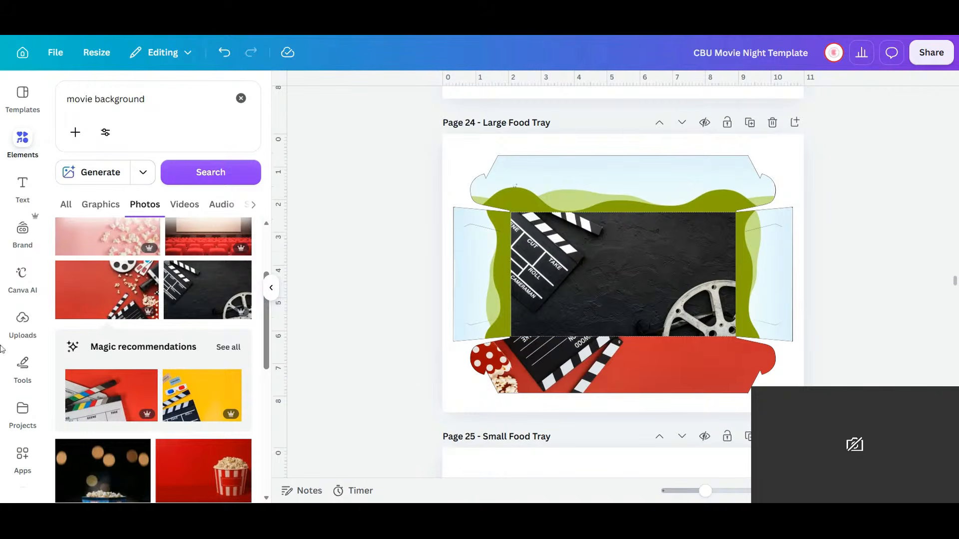
- Add the blue popcorn-and-clapperboard photo from the "movie background" photo results and recolor its blue background to black
scroll(88, 345, up, 2)
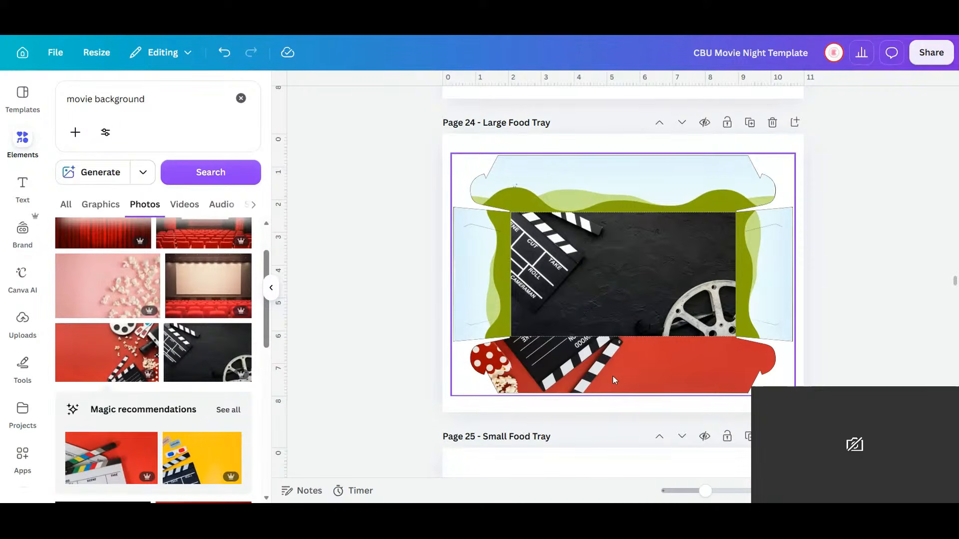
scroll(158, 359, down, 6)
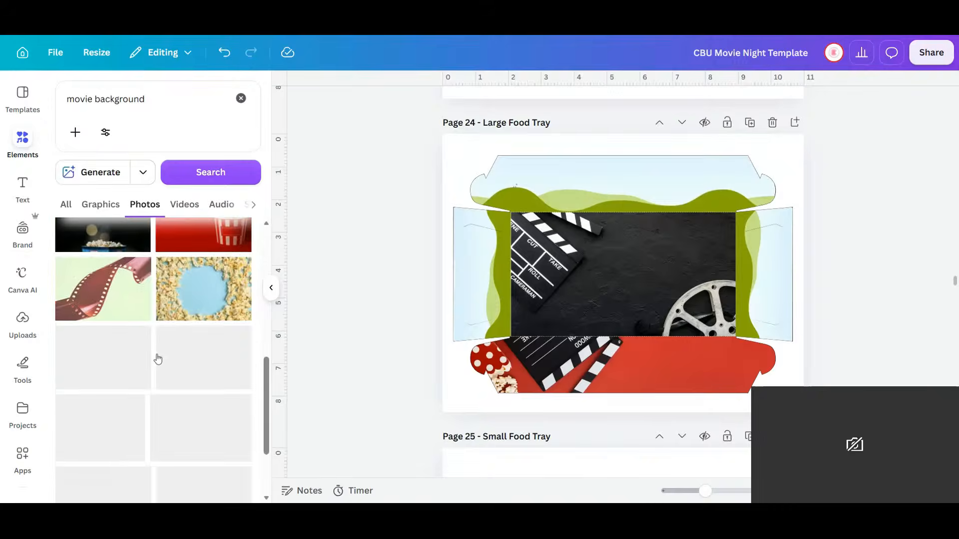
scroll(158, 359, down, 5)
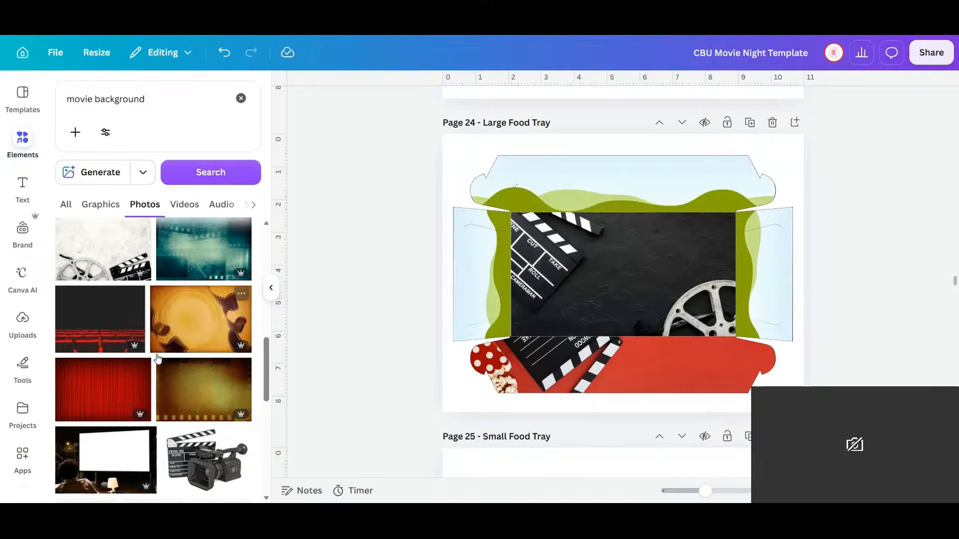
scroll(157, 353, down, 3)
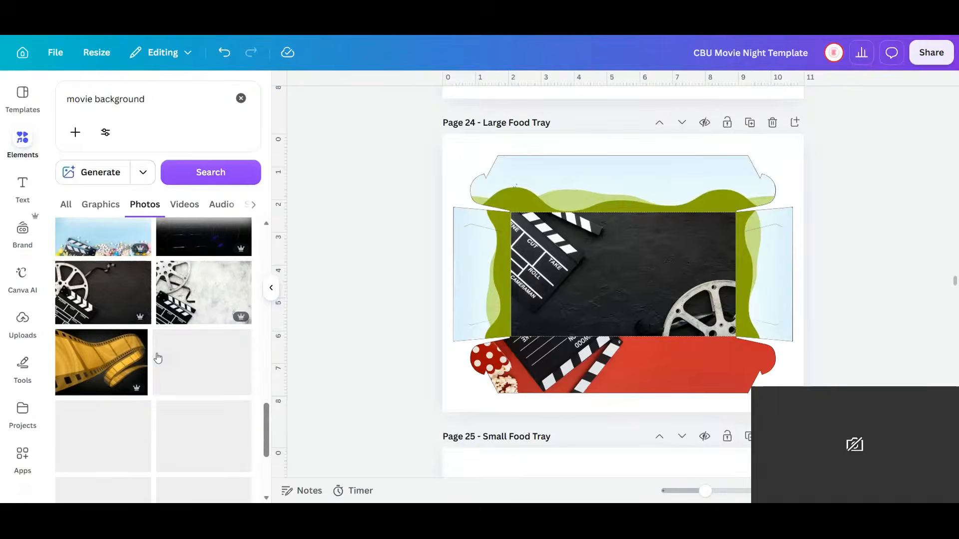
scroll(157, 358, down, 3)
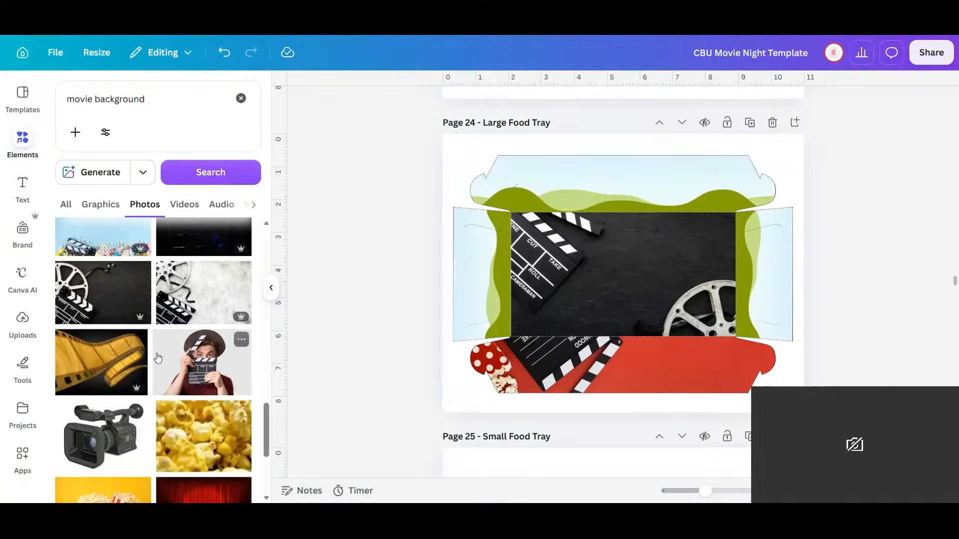
scroll(157, 358, down, 8)
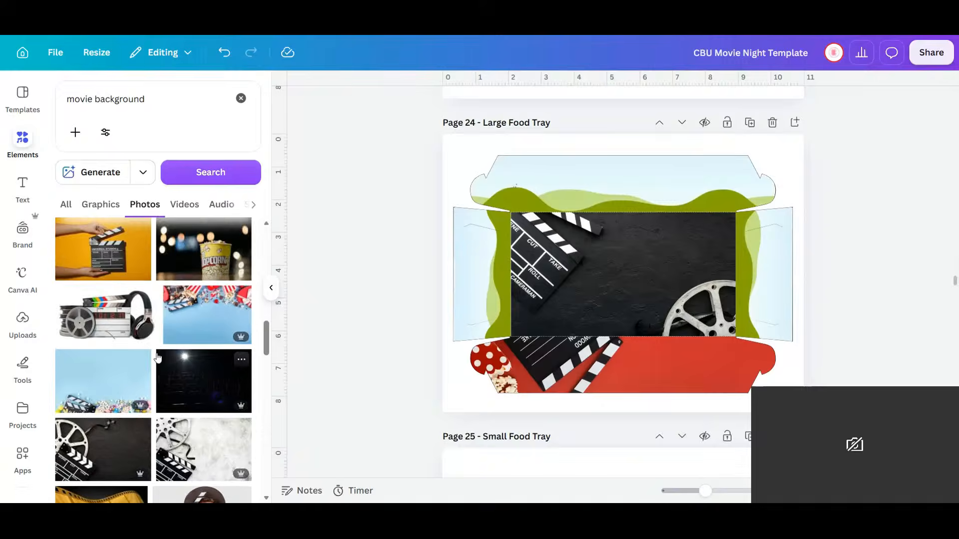
scroll(157, 358, up, 2)
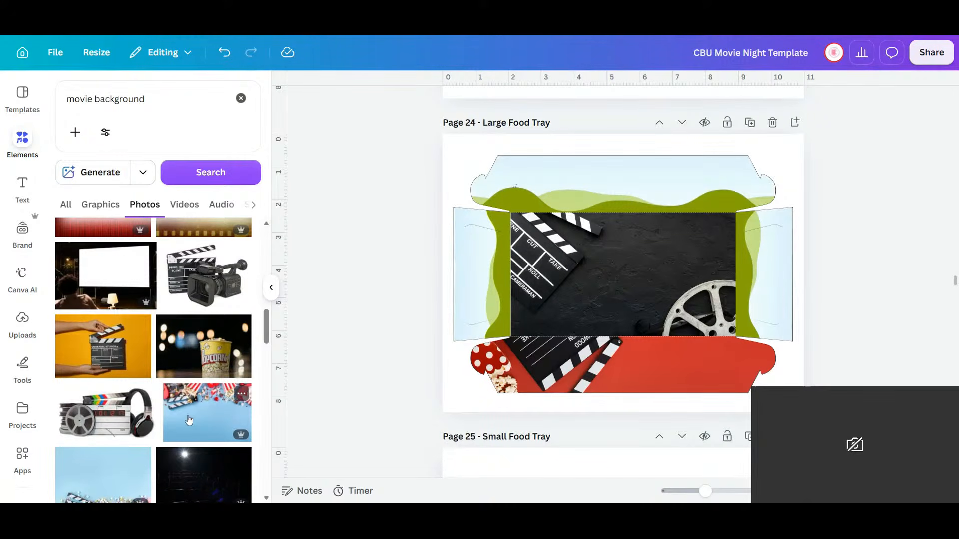
click(208, 414)
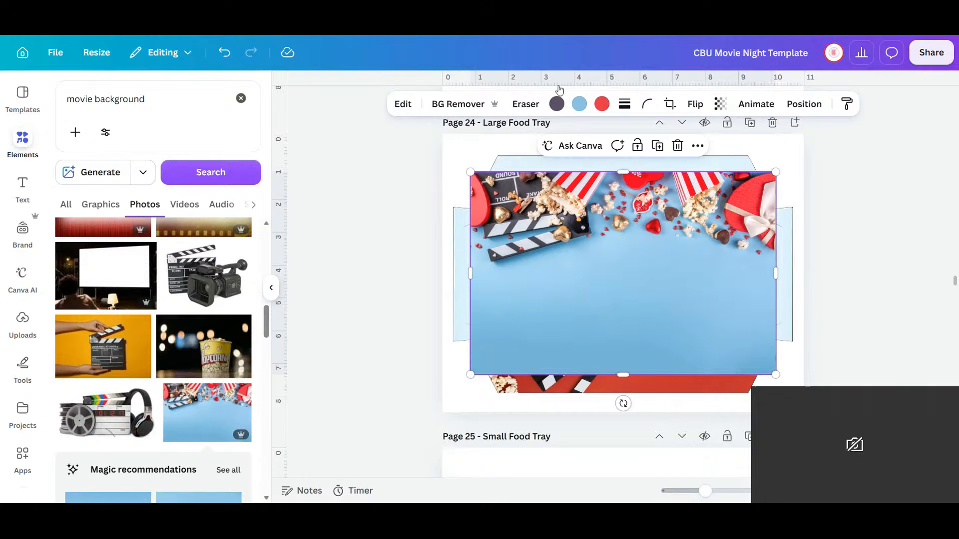
click(580, 104)
click(210, 209)
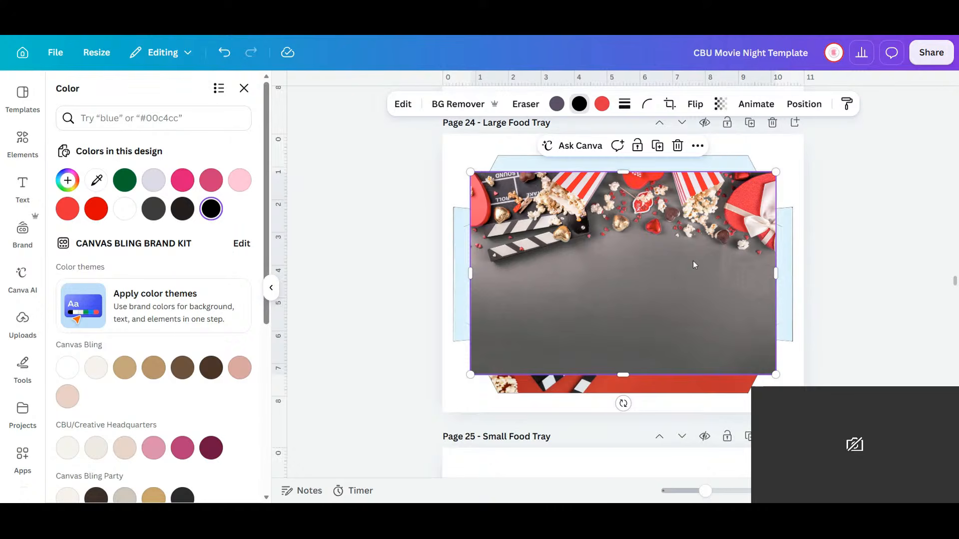
- Fill the Large Food Tray's upper flap with the recolored popcorn photo and shift it so the popcorn and clapperboard sit within the frame
drag(643, 278, 643, 450)
drag(648, 417, 652, 197)
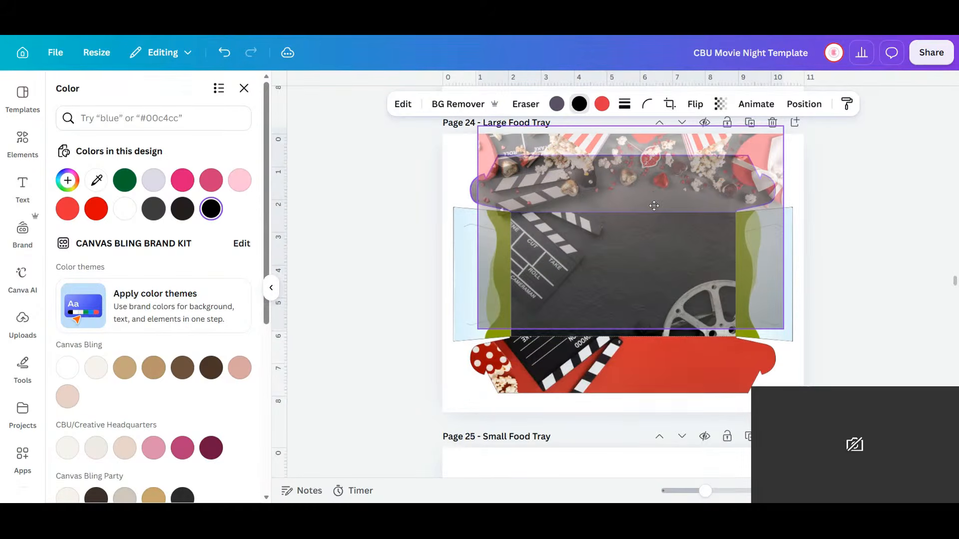
click(658, 175)
double_click(658, 175)
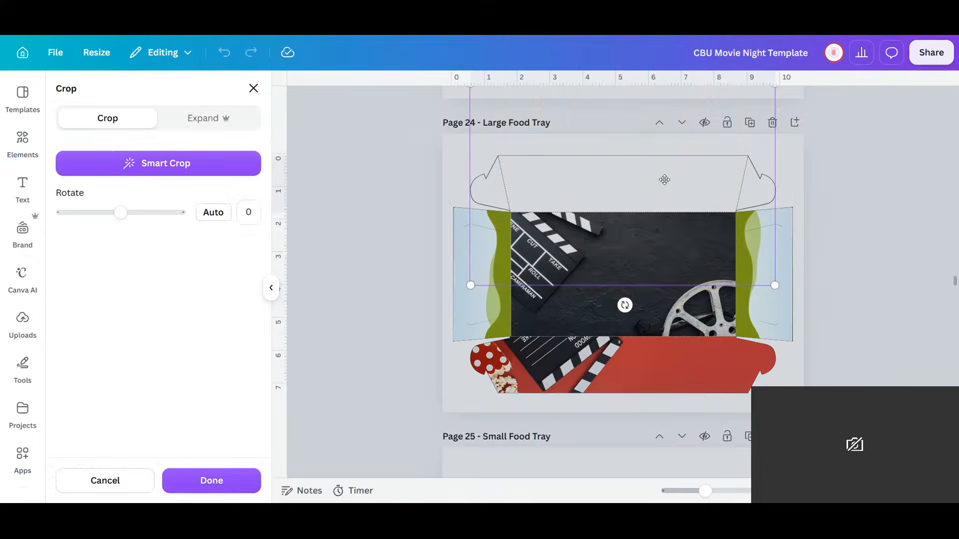
drag(665, 180, 671, 262)
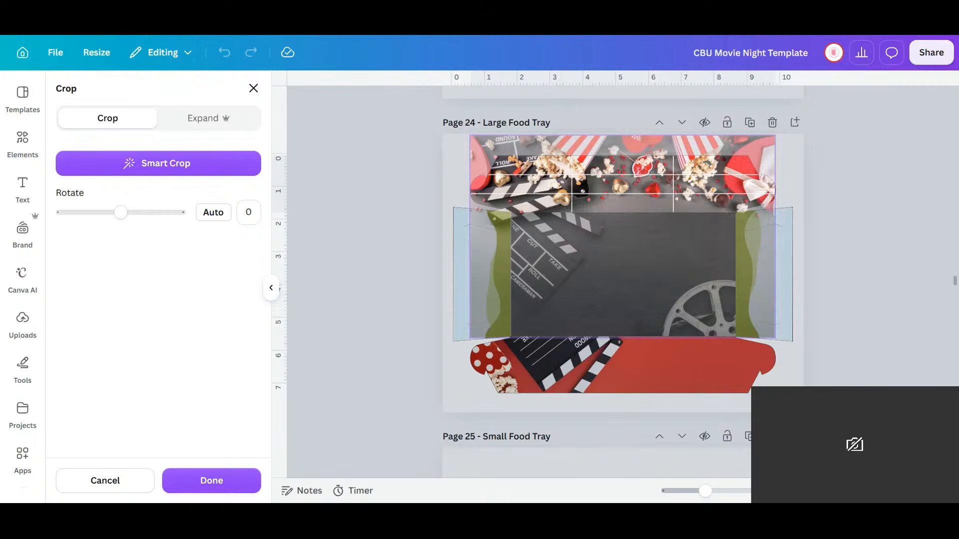
drag(671, 263, 670, 263)
click(654, 194)
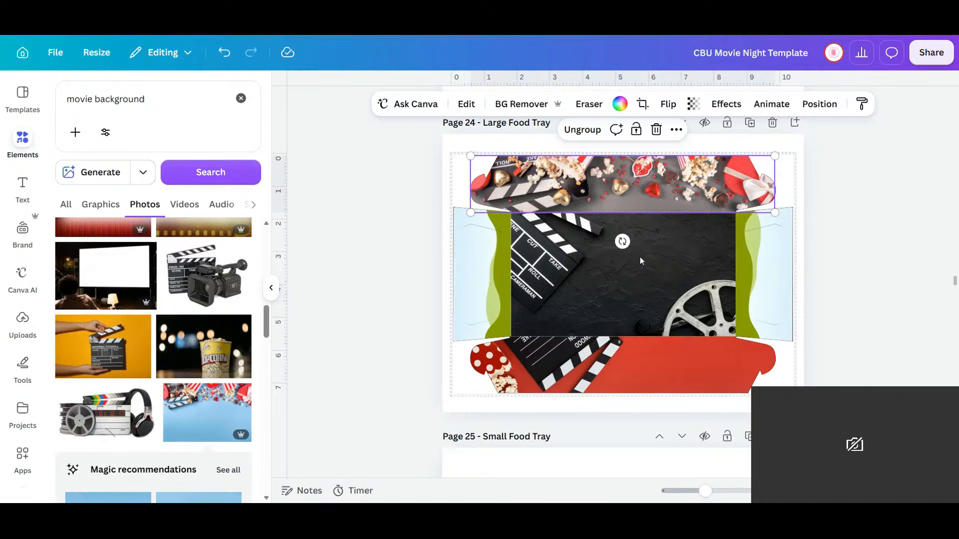
- Replace the tray's center panel image with the dark gray radial gradient from the recently used elements
scroll(675, 292, up, 5)
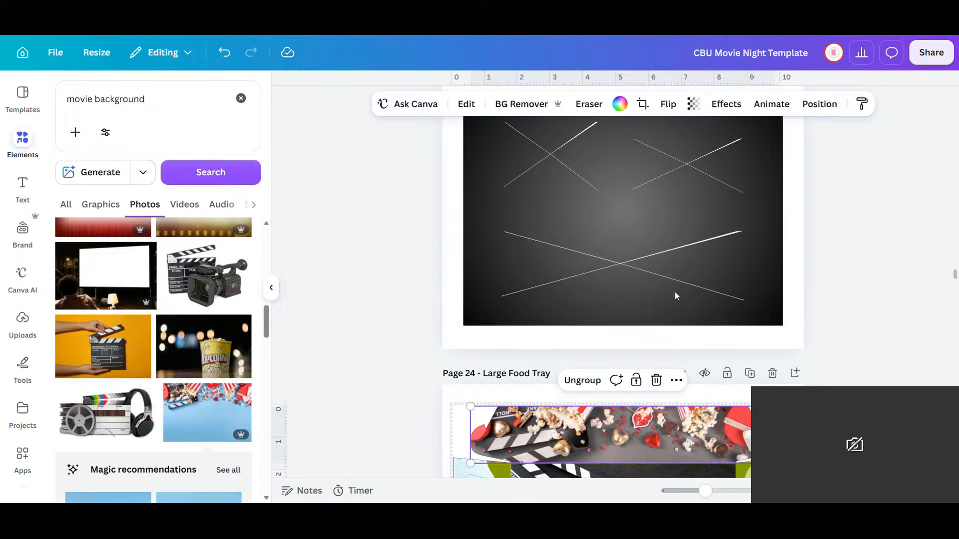
scroll(676, 292, down, 4)
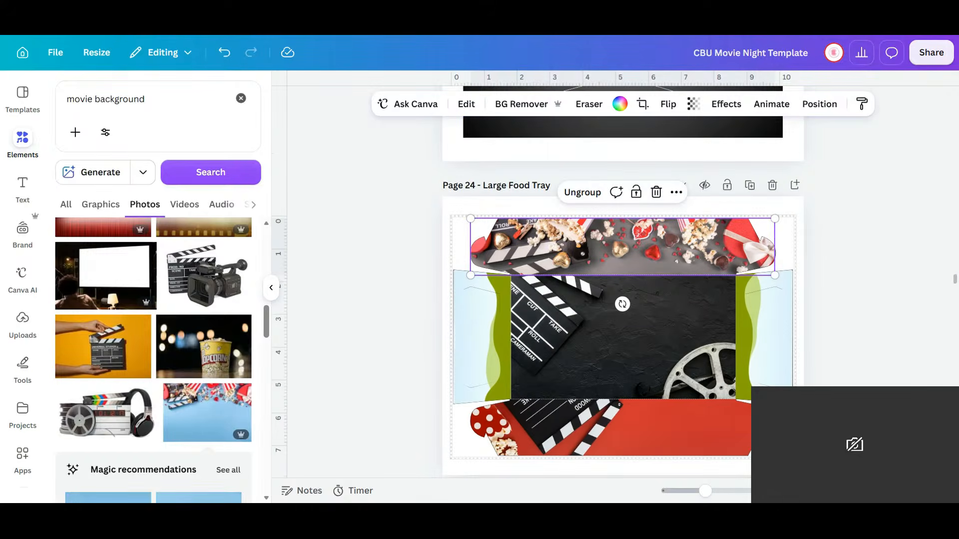
click(241, 99)
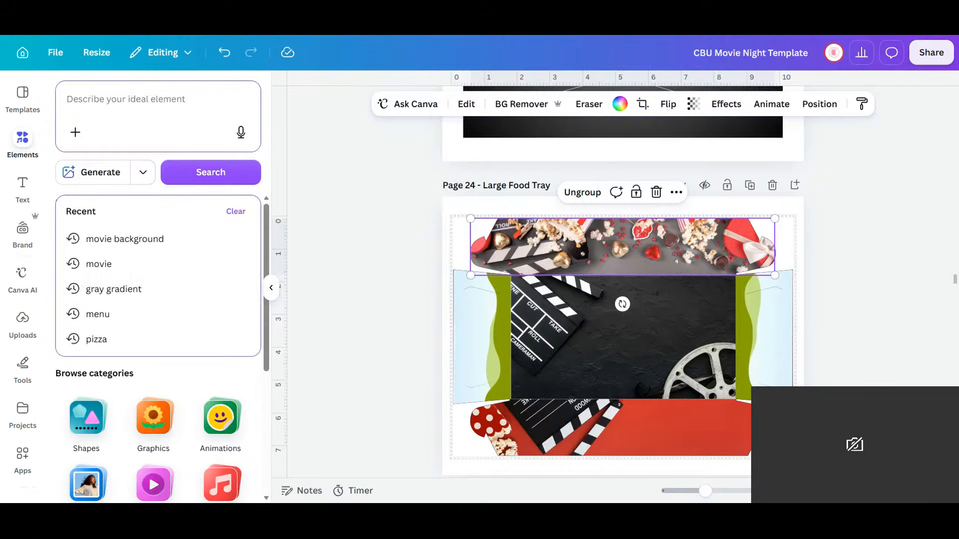
click(27, 144)
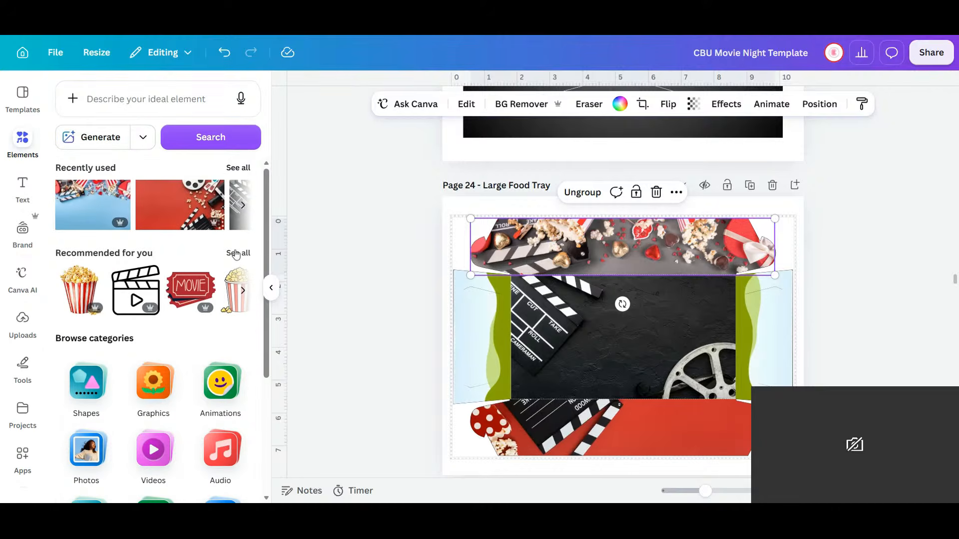
click(239, 169)
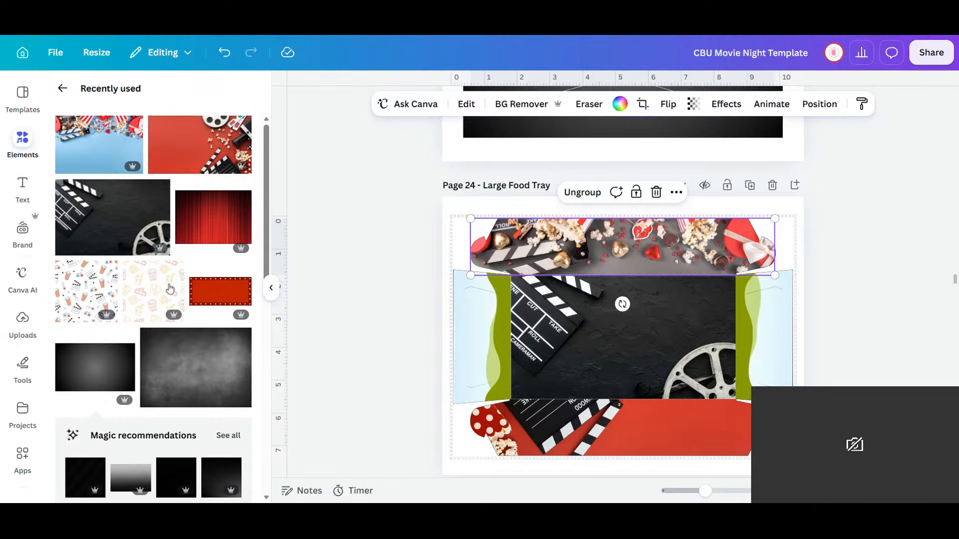
drag(93, 370, 572, 333)
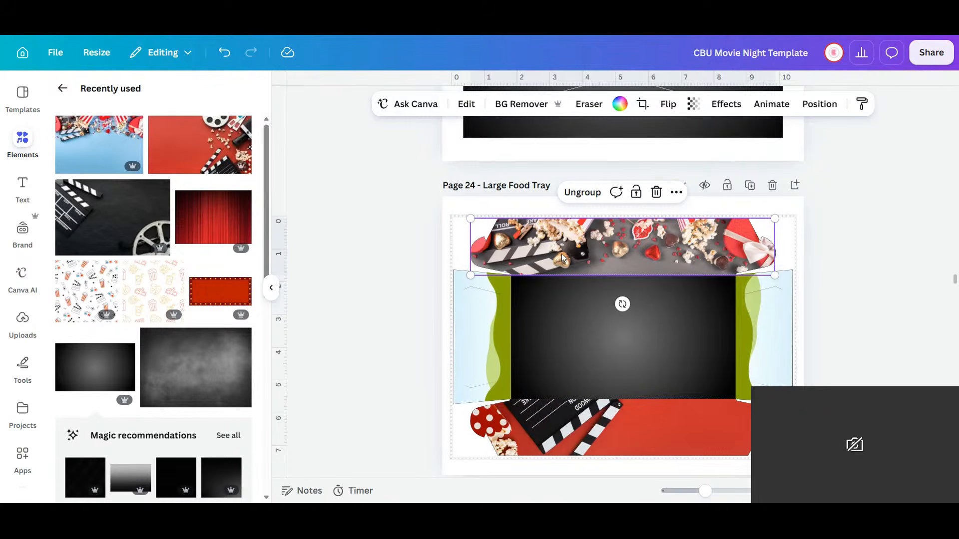
- Add the blue popcorn photo to the tray page again, recolor its blue background to black, and rotate it 180 degrees
drag(131, 122, 783, 272)
click(568, 104)
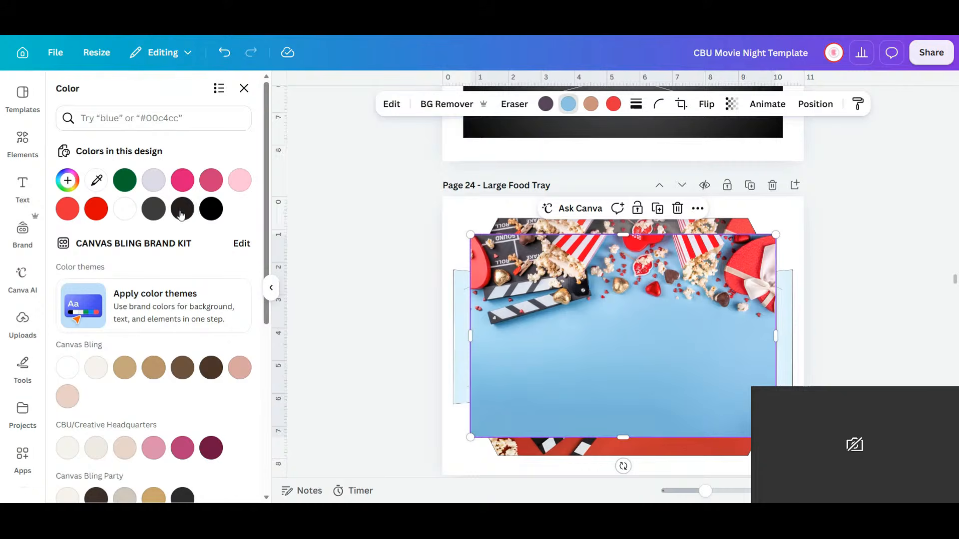
click(212, 209)
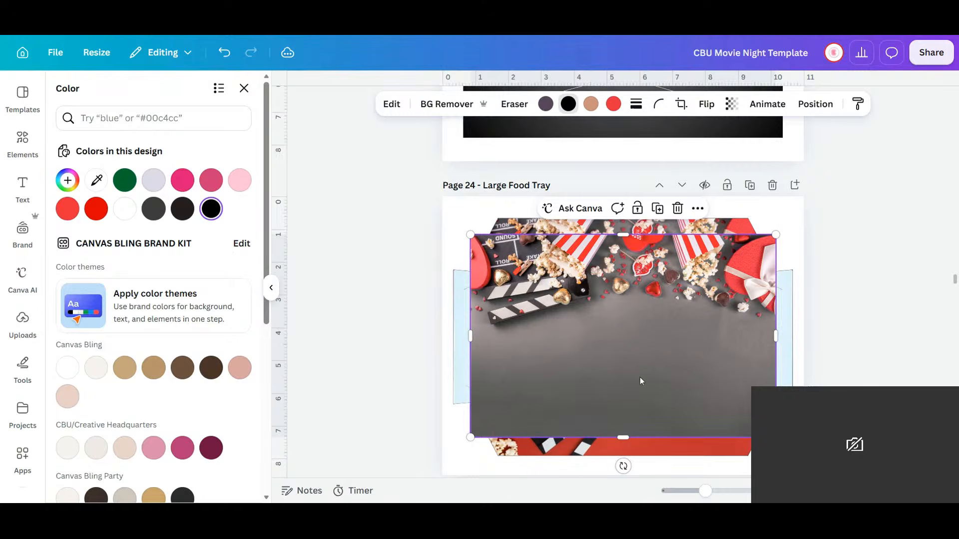
drag(623, 466, 624, 193)
- Fill the tray's lower flap with the rotated popcorn photo, keeping the center gradient, and reposition the photo within the flap
drag(658, 370, 667, 409)
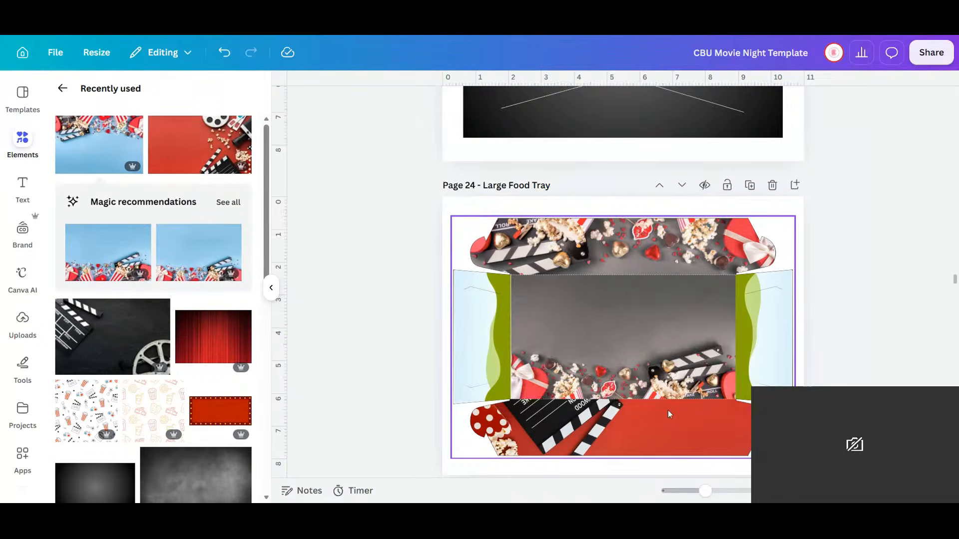
click(225, 55)
drag(673, 423, 667, 428)
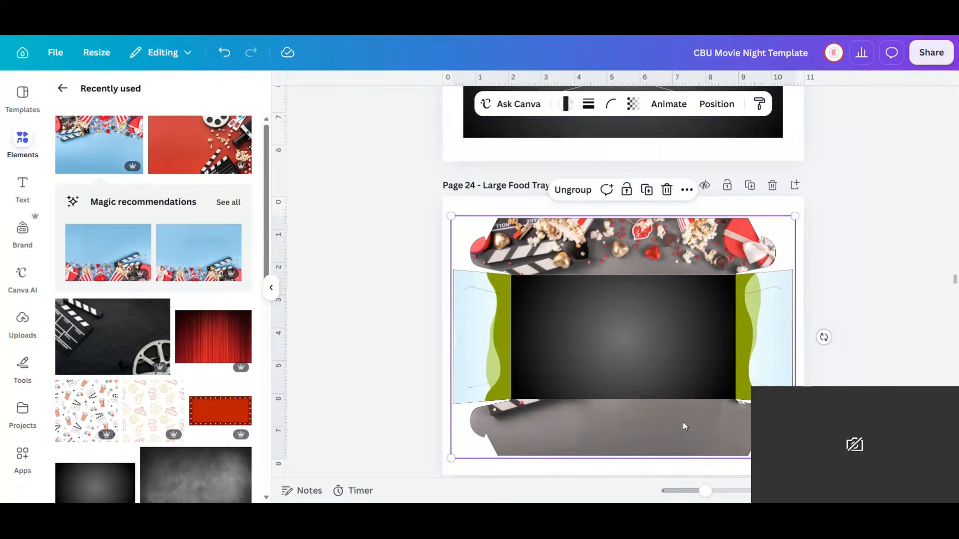
double_click(682, 422)
drag(685, 419, 657, 479)
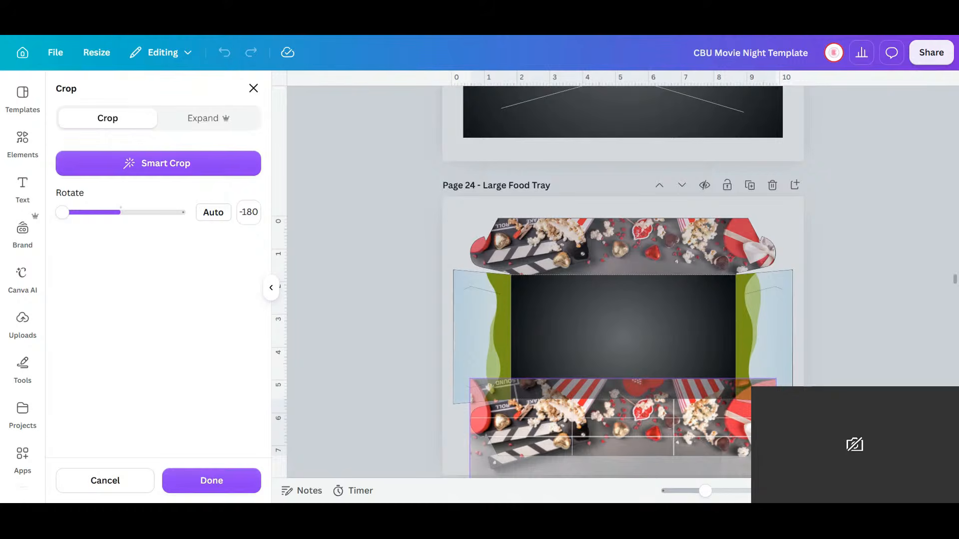
drag(657, 479, 659, 482)
- Try the lower flap's photo at 0 degrees within its frame, then return it to -180 degrees over the flap
drag(625, 360, 625, 494)
drag(697, 413, 703, 270)
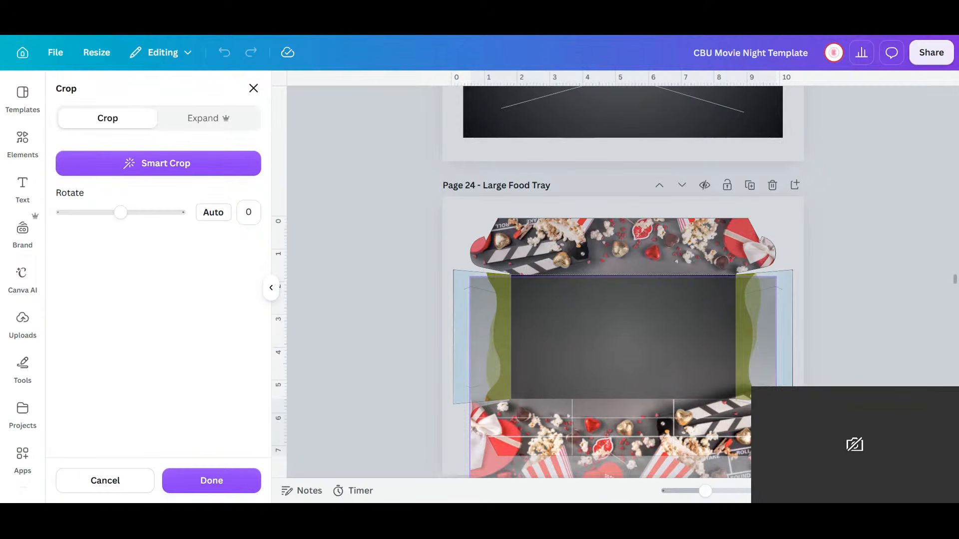
drag(703, 280, 703, 280)
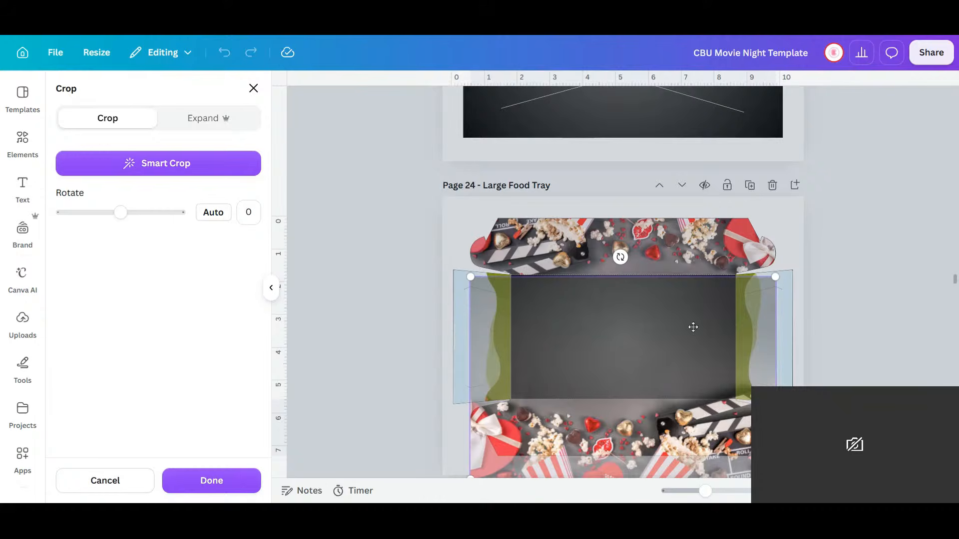
scroll(670, 315, down, 3)
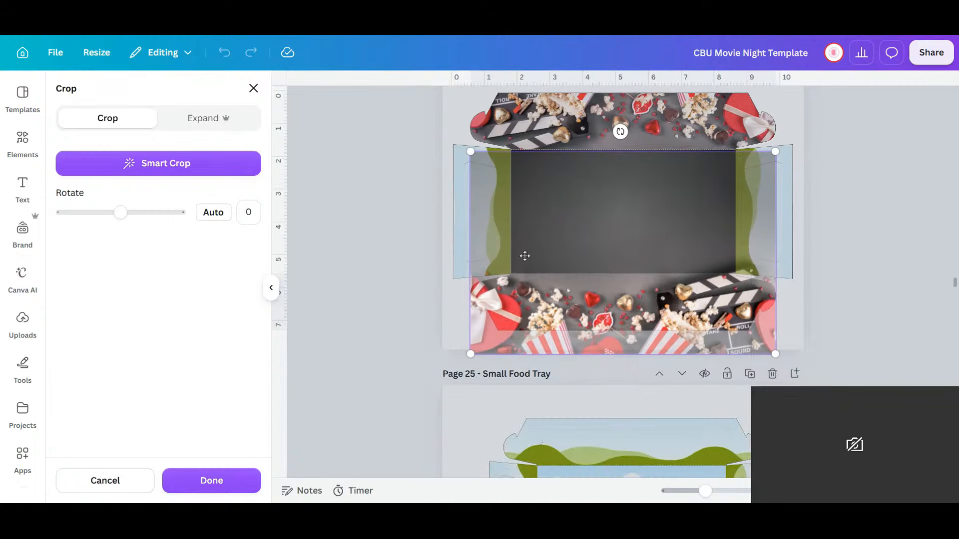
scroll(724, 331, up, 3)
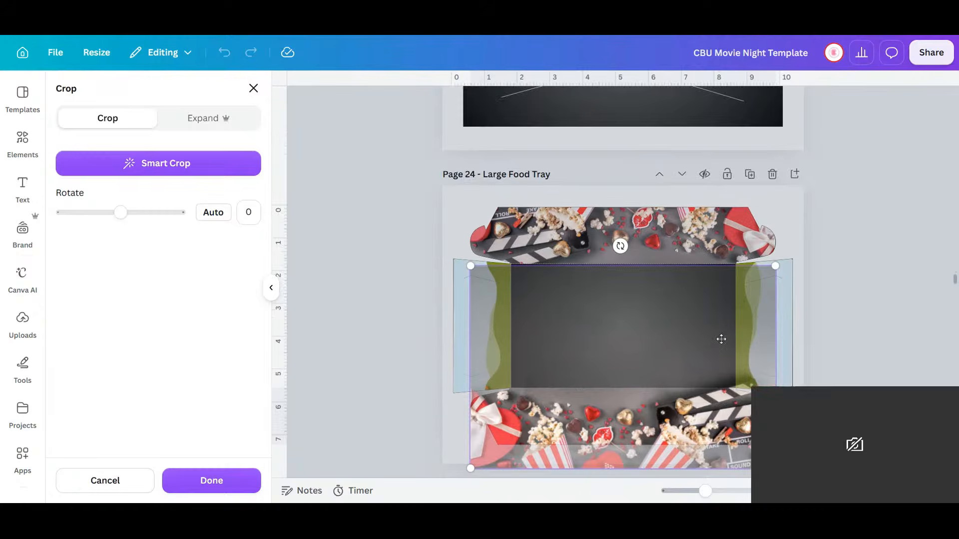
drag(620, 256, 625, 492)
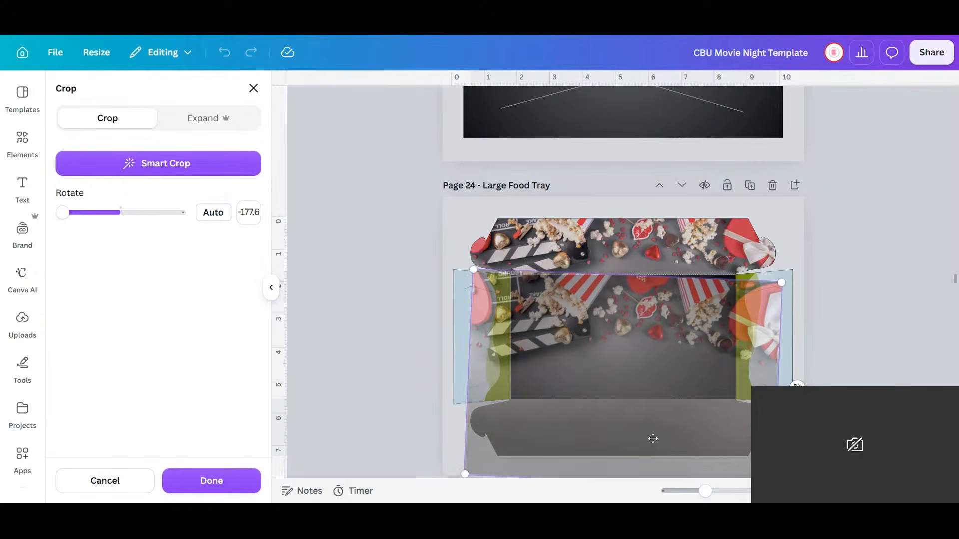
drag(798, 386, 807, 382)
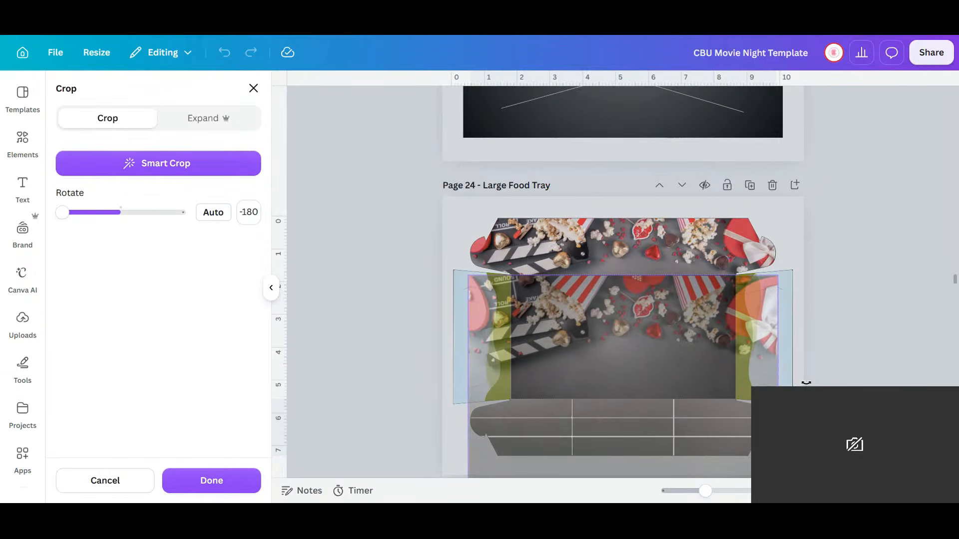
drag(637, 383, 674, 459)
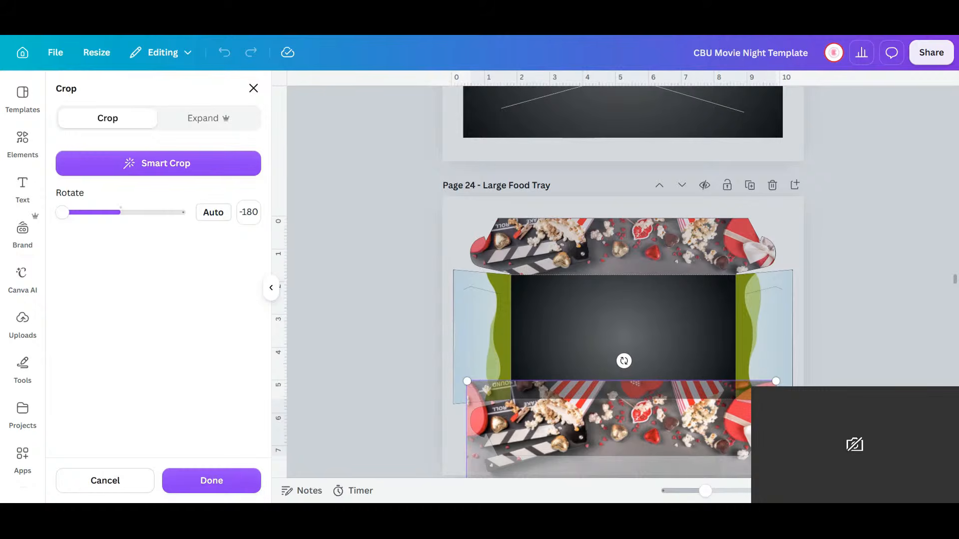
- Rotate the upper flap's popcorn photo 180 degrees within its frame and reposition it over the flap
click(654, 238)
double_click(654, 237)
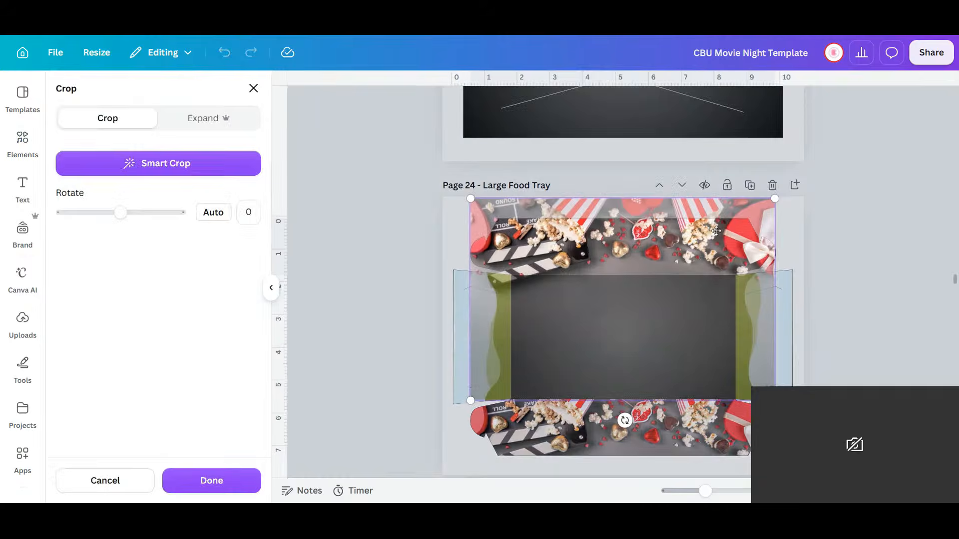
drag(625, 421, 620, 263)
drag(648, 316, 648, 205)
key(Escape)
key(Escape)
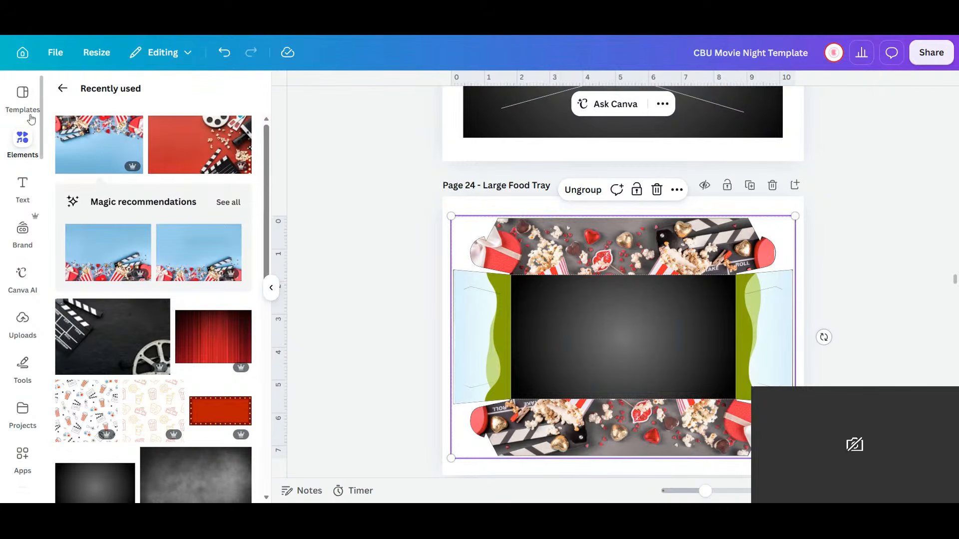
- Fill both side flaps of the Large Food Tray with the recently used dark gray radial gradient
click(63, 89)
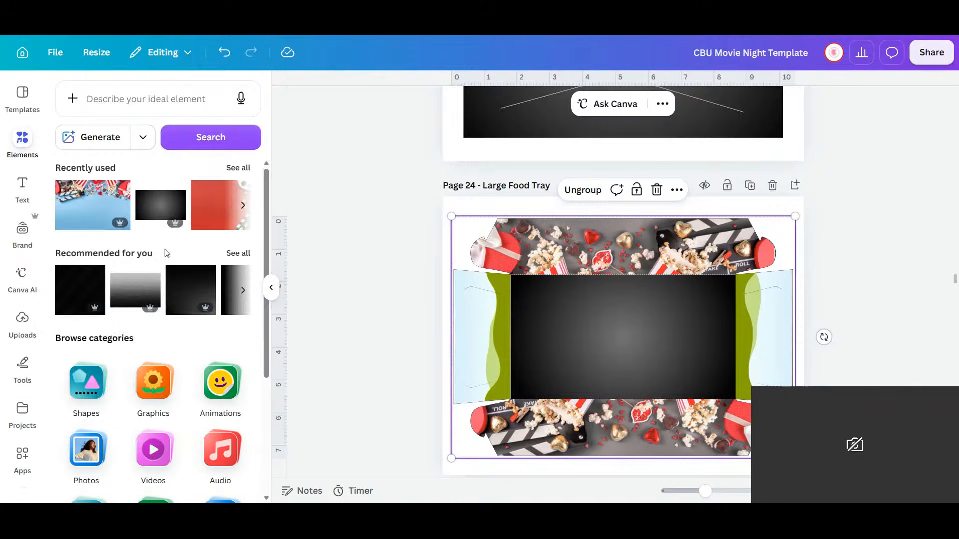
drag(160, 205, 475, 330)
drag(78, 210, 874, 393)
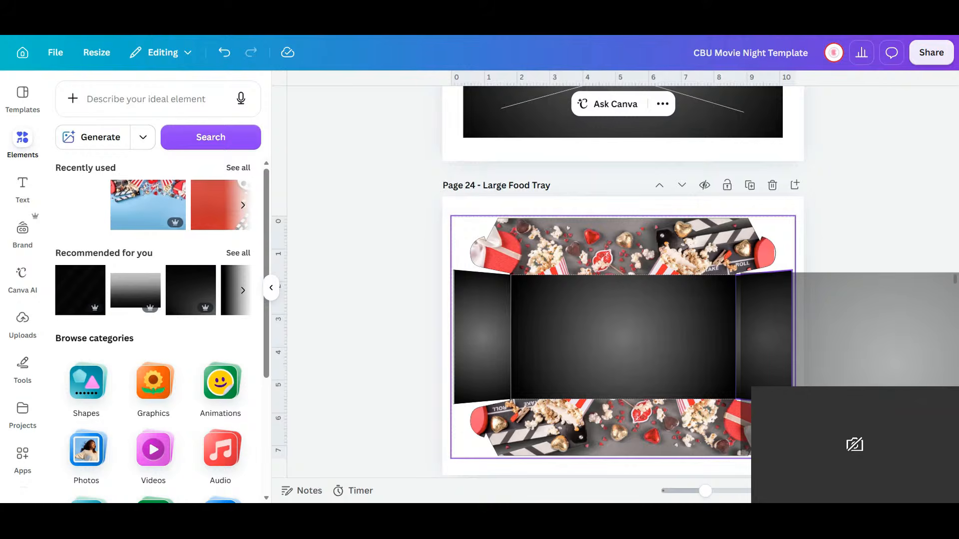
- Place the dark gray radial gradient in the Large Food Tray's right side flap and check the page against its neighbours
drag(849, 333, 845, 339)
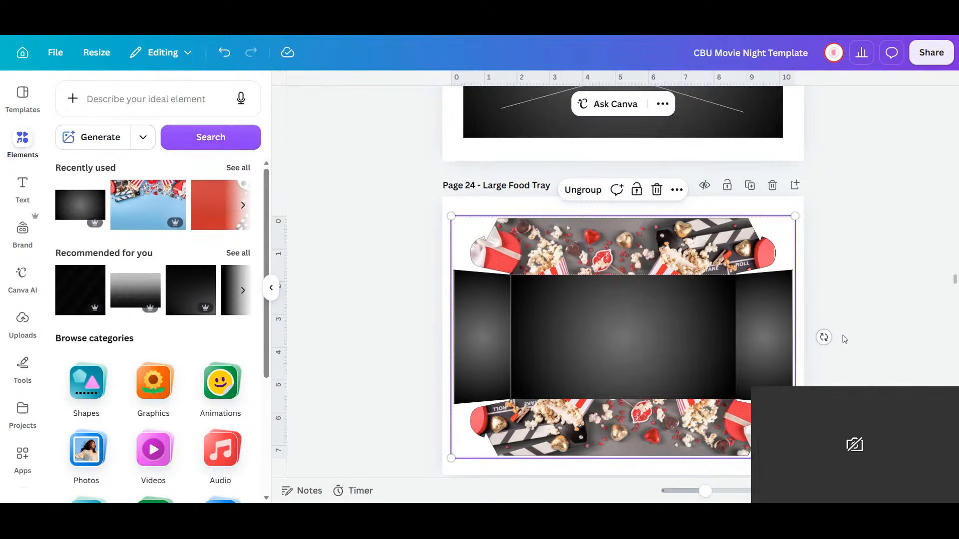
scroll(844, 339, down, 5)
scroll(843, 339, down, 5)
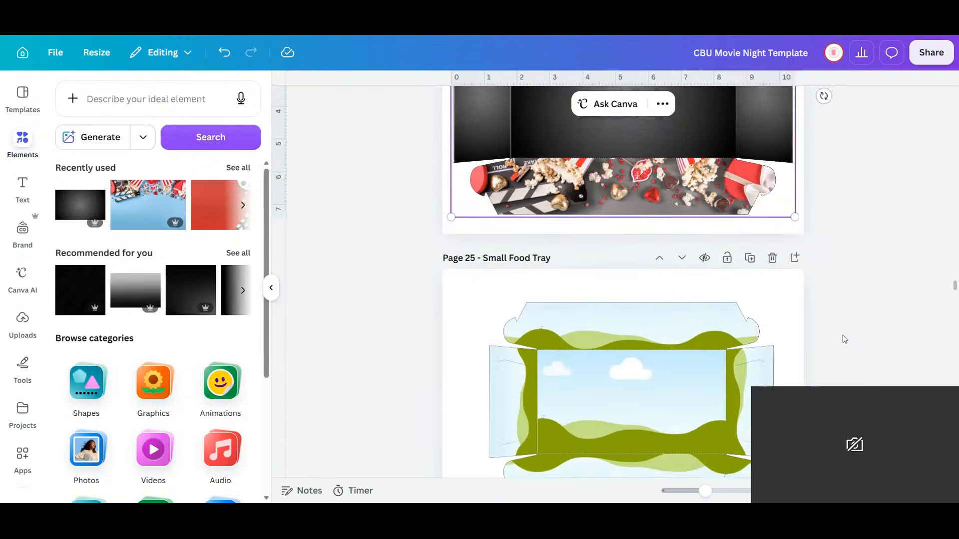
scroll(844, 339, up, 5)
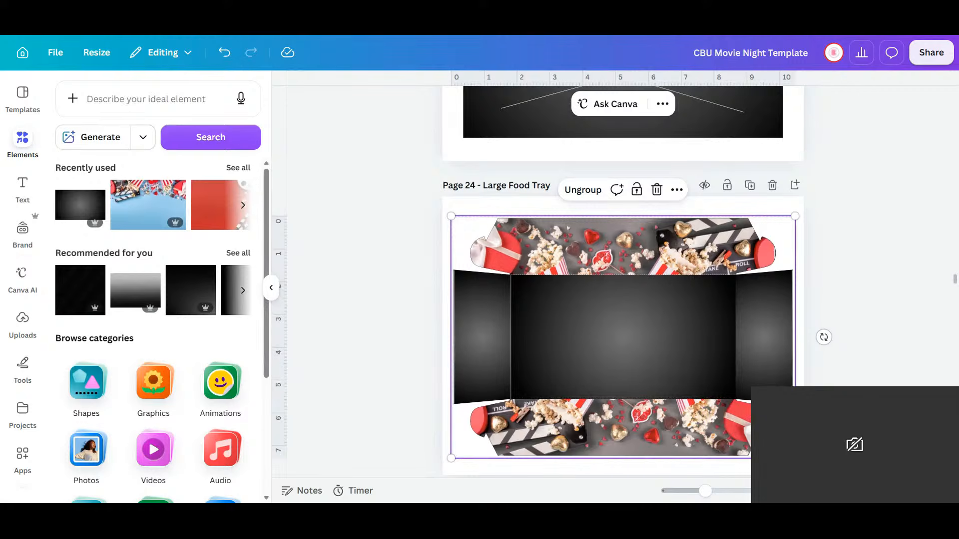
scroll(623, 310, up, 4)
scroll(623, 310, down, 4)
- Browse the design's pages as a grid and open page 25, Small Food Tray, for editing
key(ctrl+alt+3)
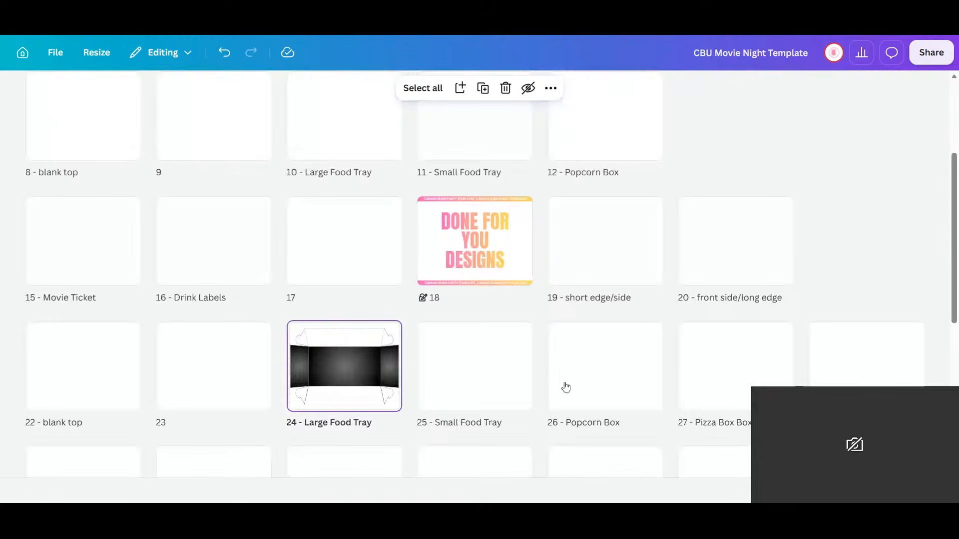
scroll(566, 387, down, 3)
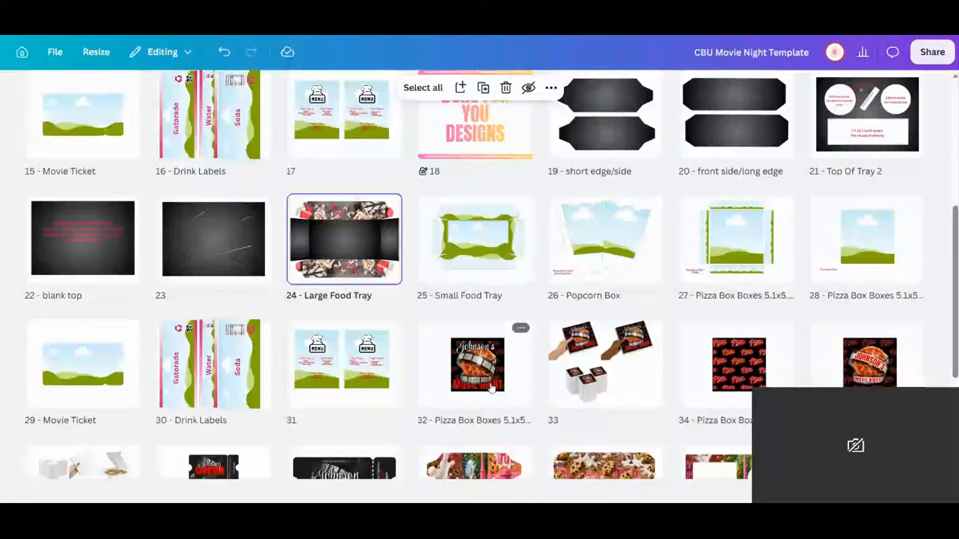
click(466, 374)
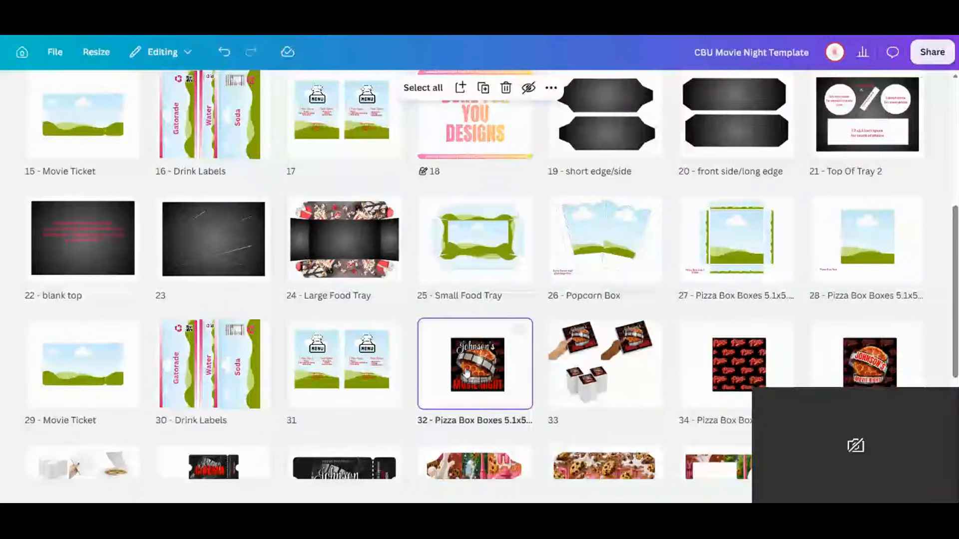
scroll(466, 374, down, 3)
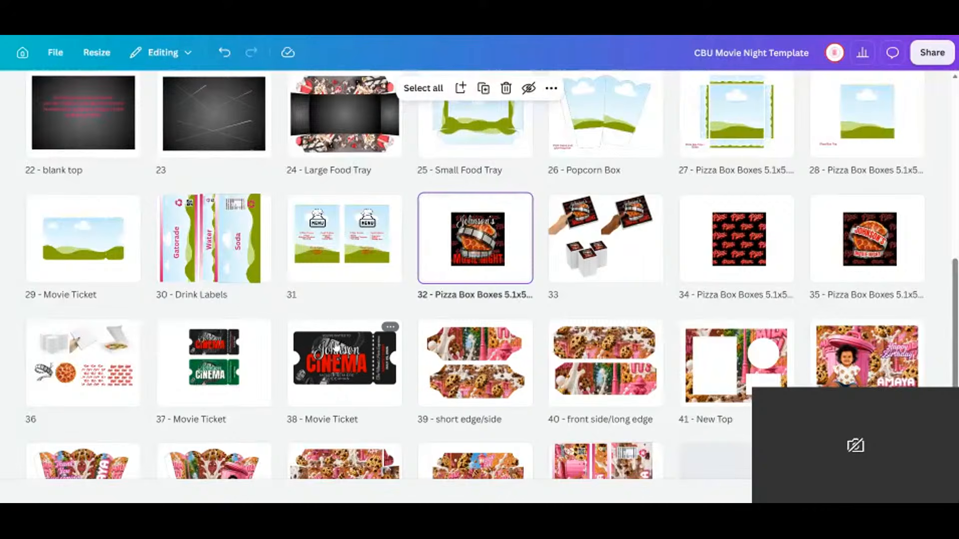
scroll(395, 182, up, 3)
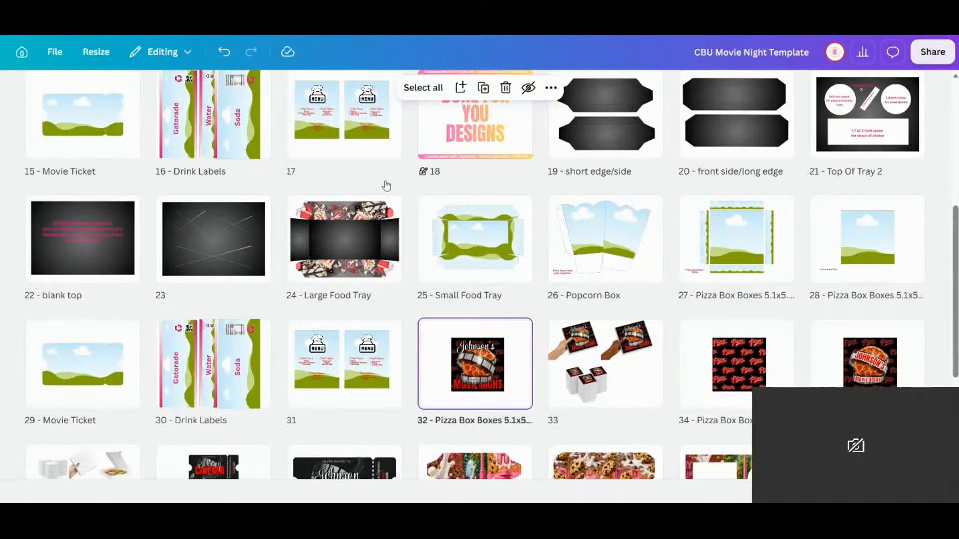
mouse_move(538, 242)
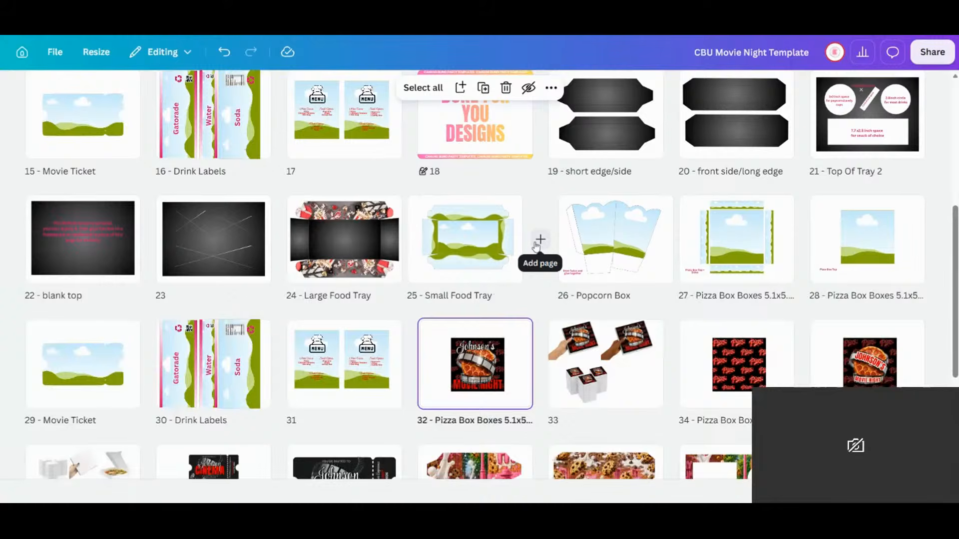
click(528, 264)
double_click(527, 264)
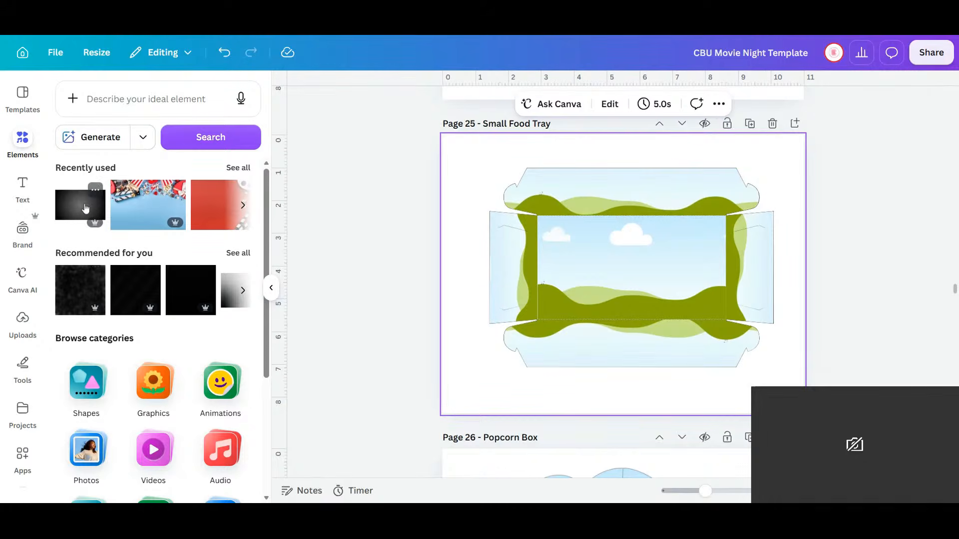
- Fill the Small Food Tray's center, side flaps, and upper and lower flaps with the recently used dark gray radial gradient
click(110, 223)
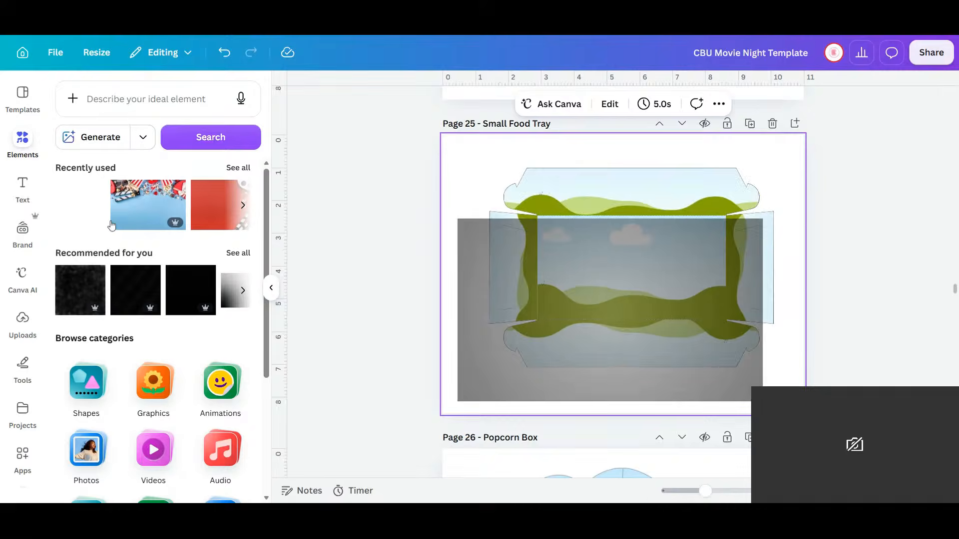
click(167, 227)
click(83, 222)
drag(216, 253, 629, 252)
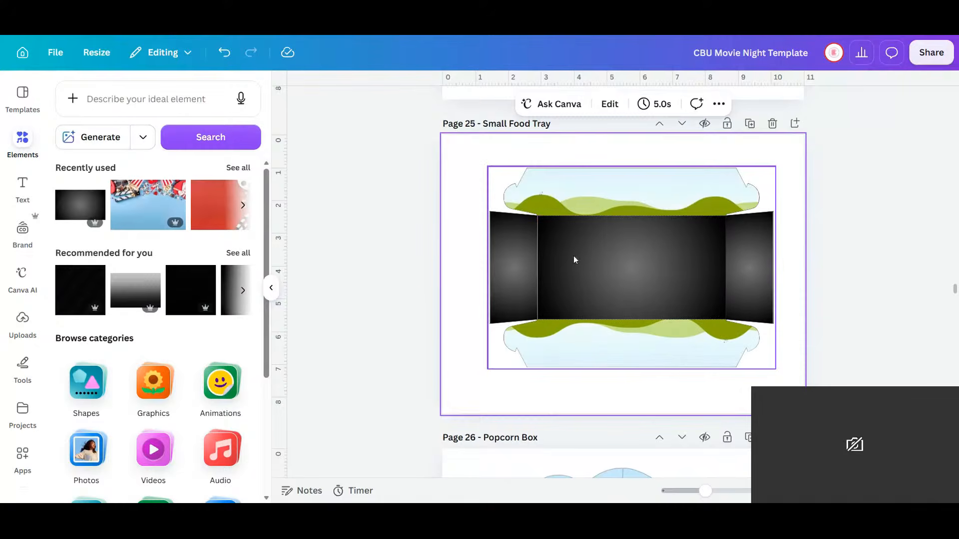
drag(92, 223, 93, 223)
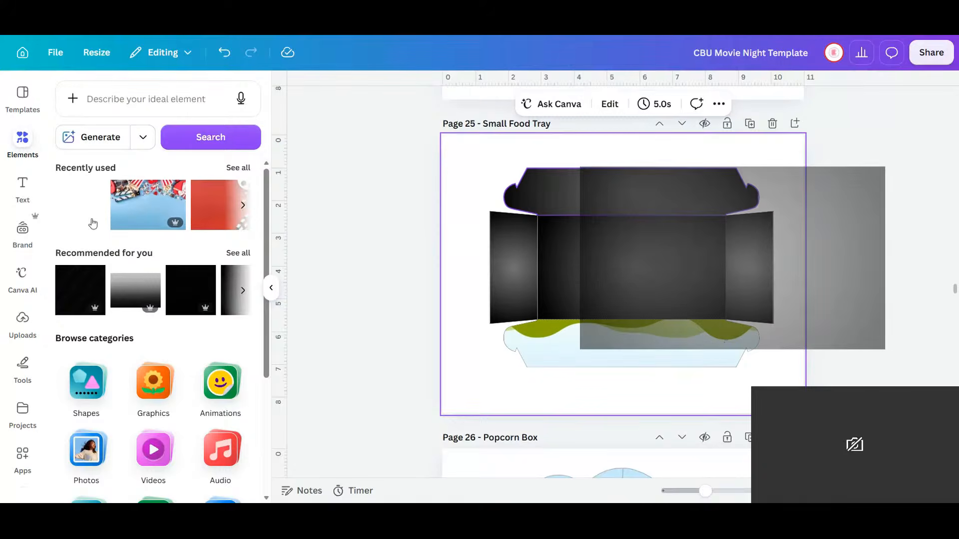
drag(606, 191, 606, 191)
drag(85, 208, 648, 332)
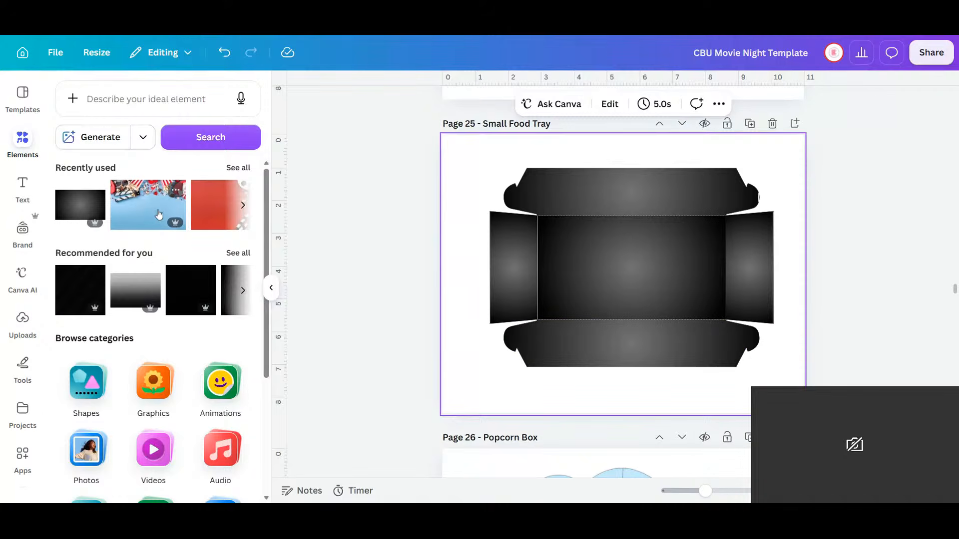
- Add the recently used red movie photo, rotate it 90 degrees, and fill the Small Food Tray's lower flap with it
click(244, 205)
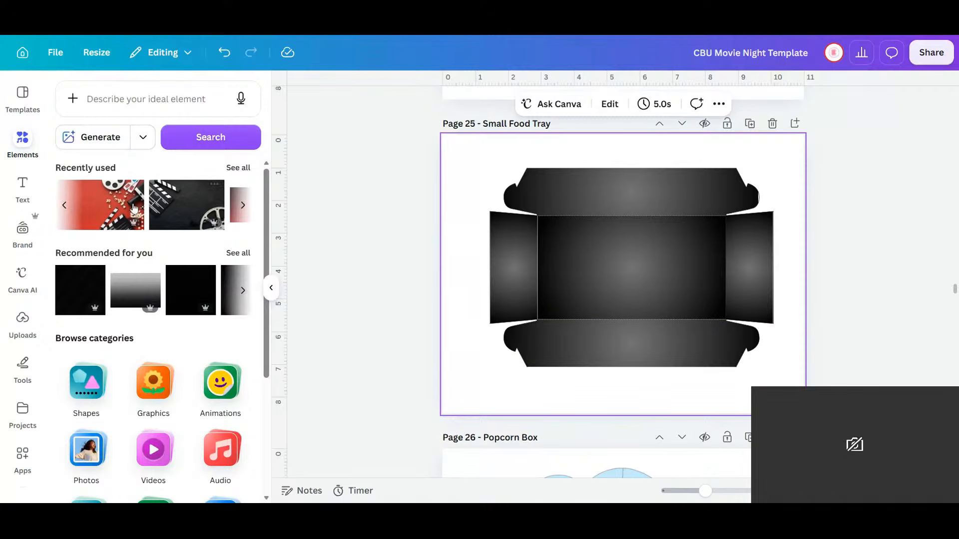
click(63, 205)
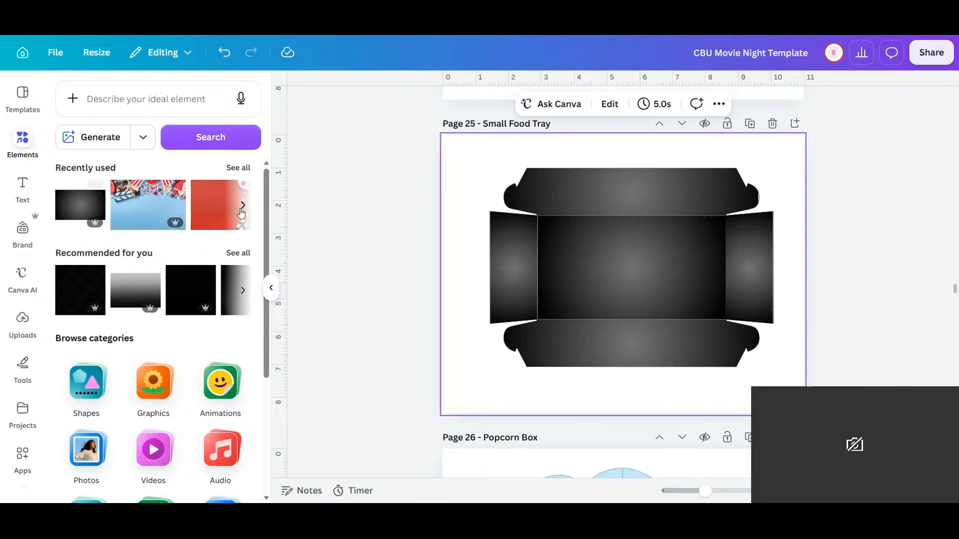
click(243, 206)
click(99, 205)
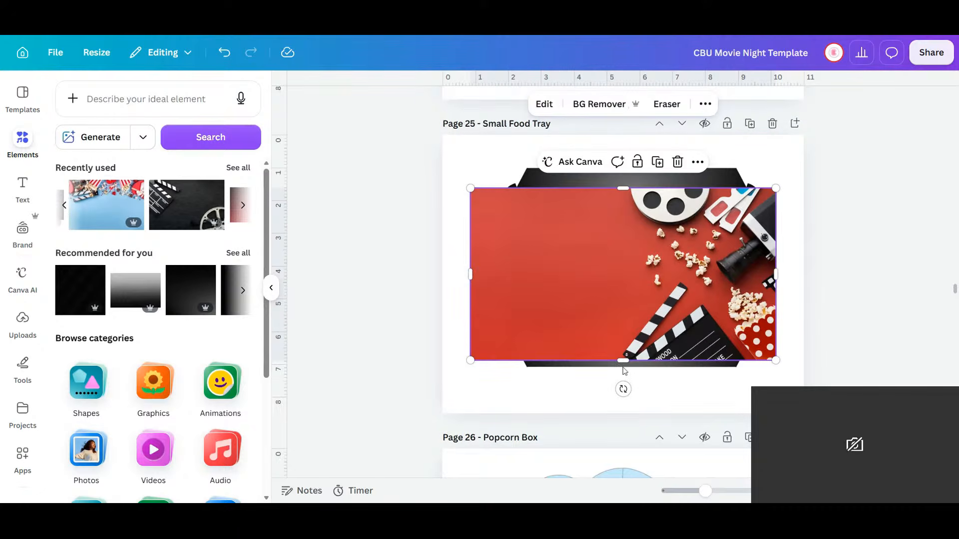
drag(623, 389, 571, 272)
drag(632, 371, 673, 434)
- Reposition the red photo within the lower flap so the 3D glasses, camera and popcorn fill the frame
click(663, 341)
double_click(663, 340)
drag(685, 396, 686, 477)
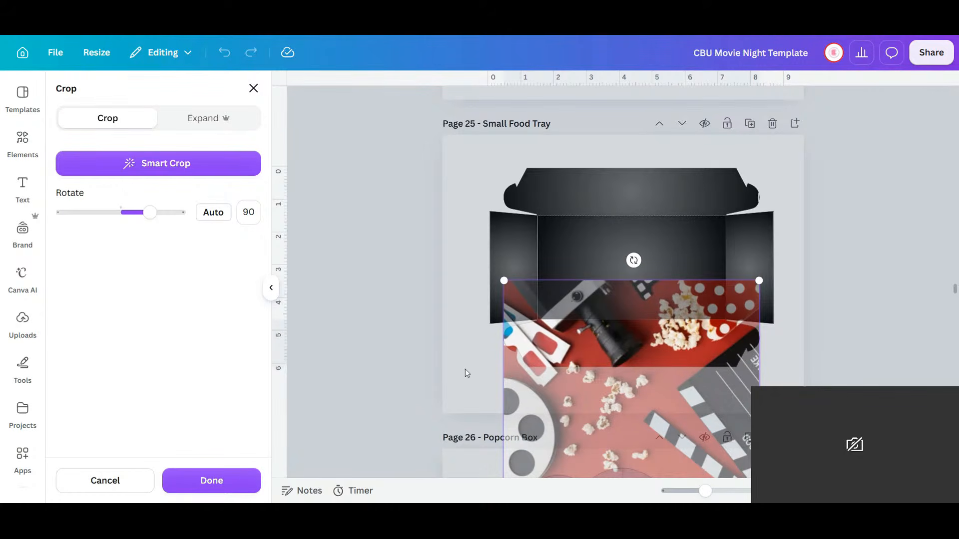
drag(711, 430, 712, 343)
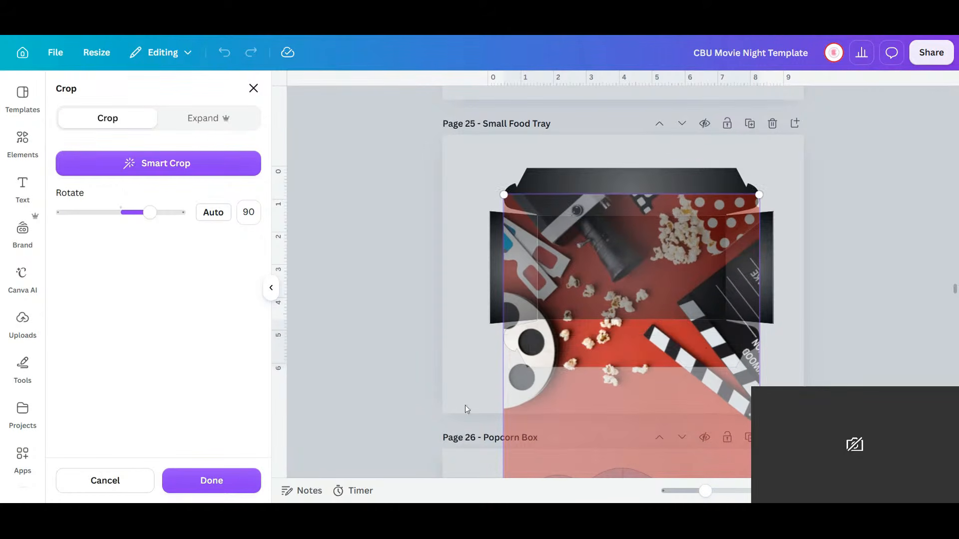
click(448, 372)
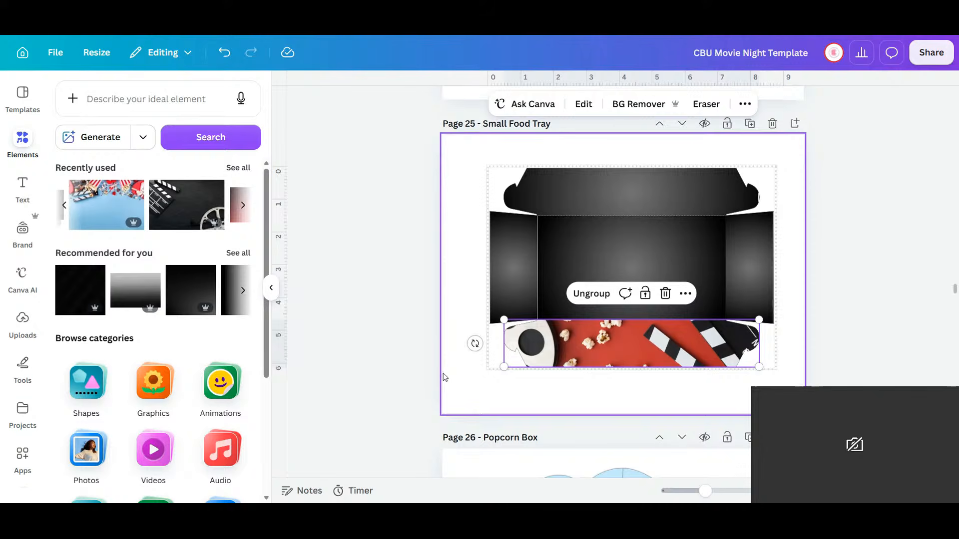
double_click(649, 350)
drag(649, 350, 649, 475)
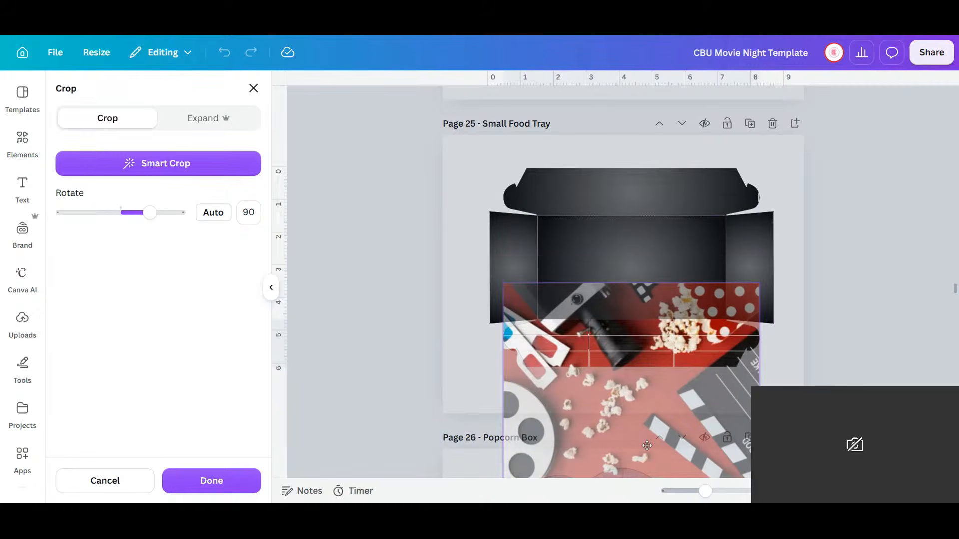
click(464, 371)
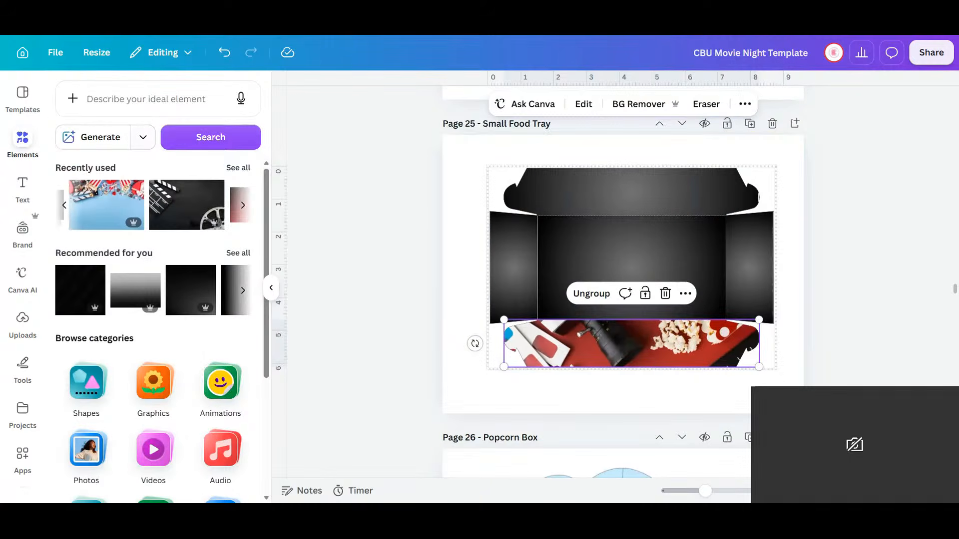
- Add the recently used blue popcorn photo to the page and move it down, clear of the tray's upper flap
click(106, 205)
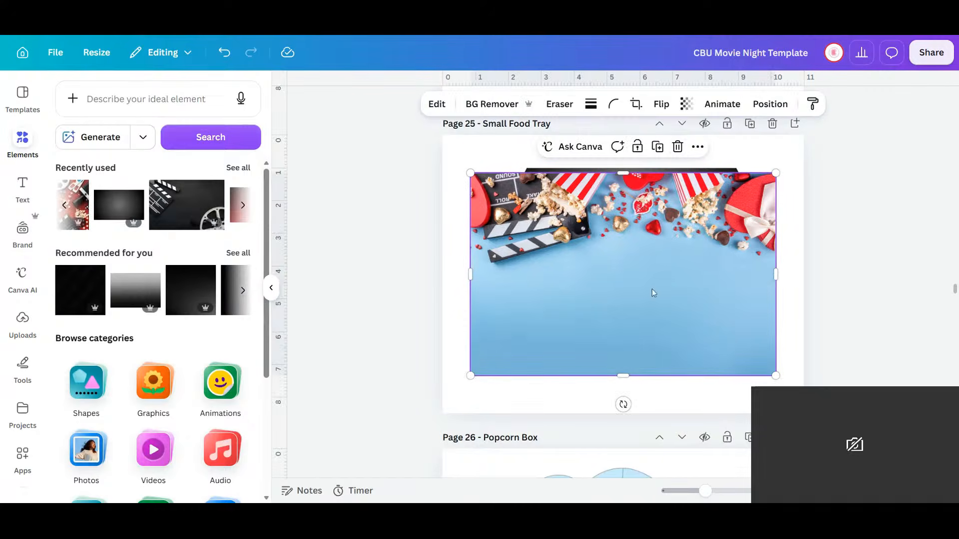
click(602, 131)
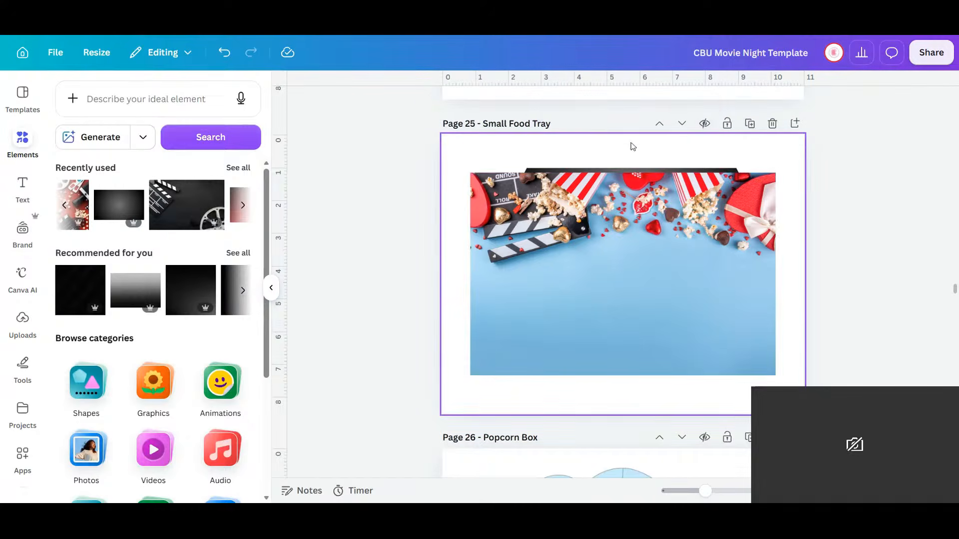
click(609, 308)
drag(661, 299, 681, 376)
- Turn the popcorn photo's blue background dark gray by setting the blue color's saturation and brightness to -100
click(556, 102)
click(549, 103)
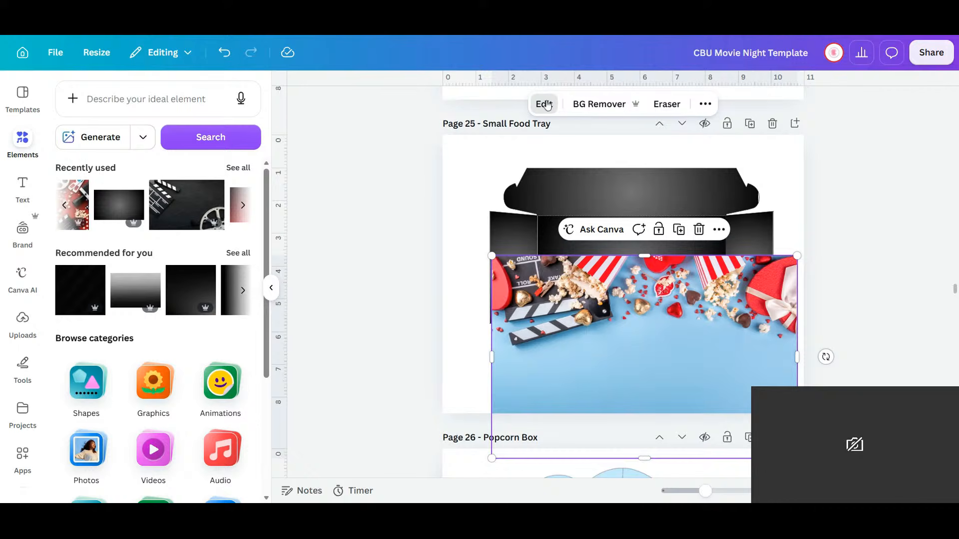
click(546, 104)
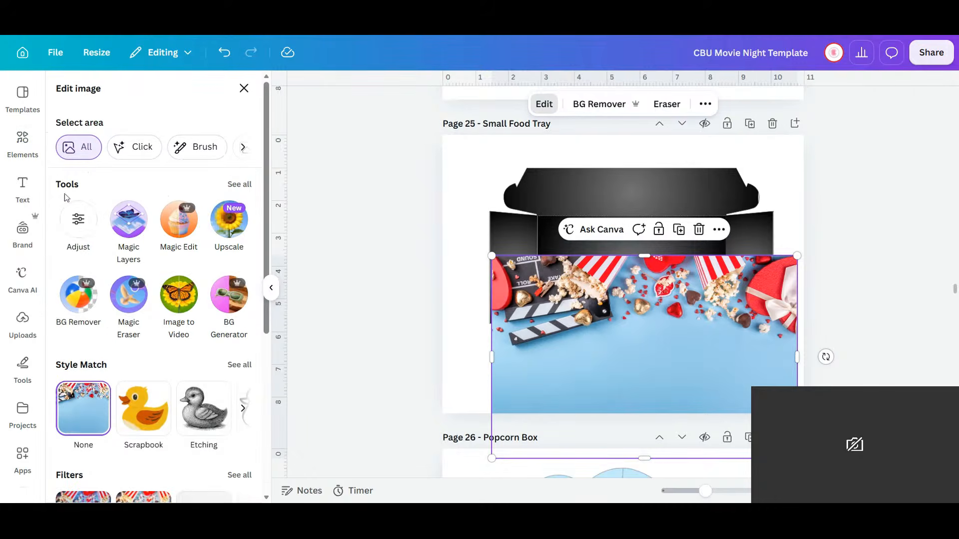
click(88, 232)
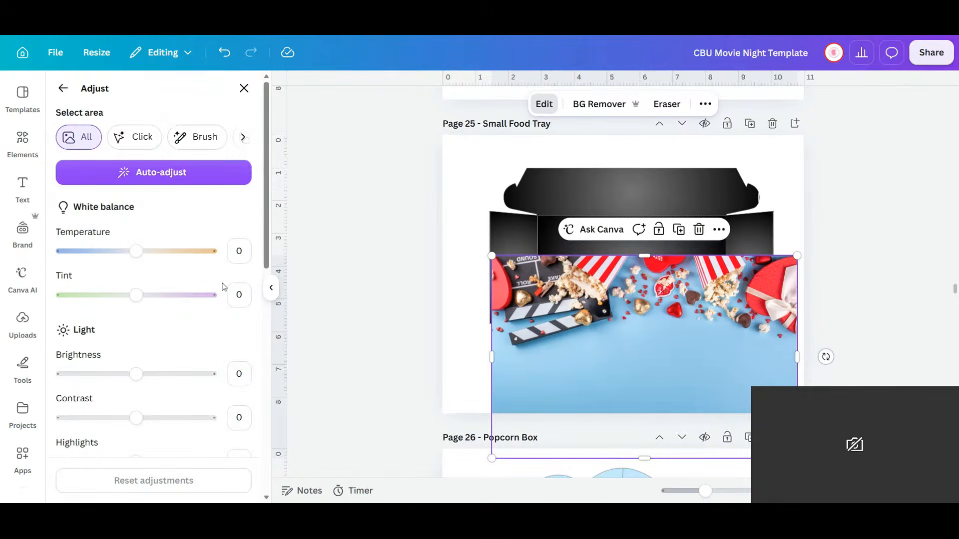
scroll(182, 304, down, 9)
click(109, 265)
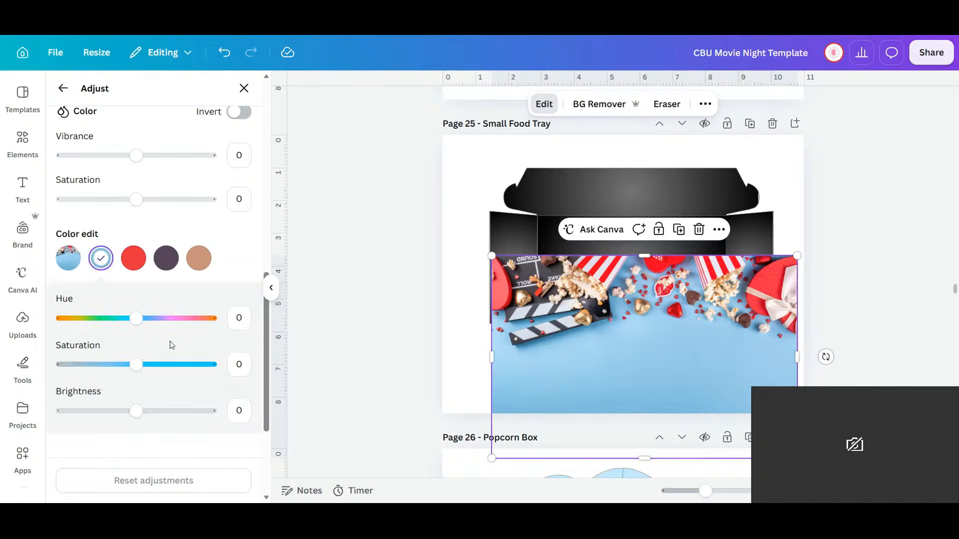
scroll(173, 345, down, 3)
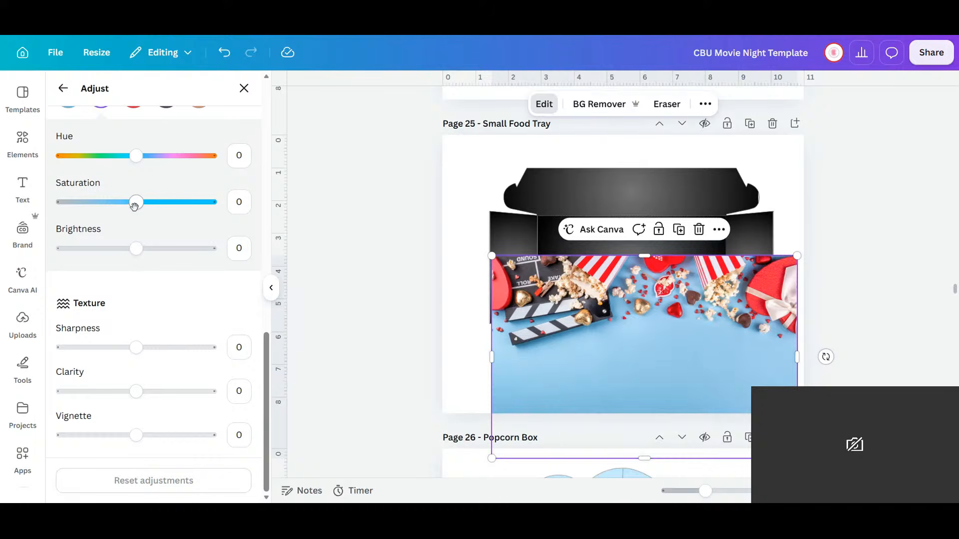
drag(137, 204, 42, 214)
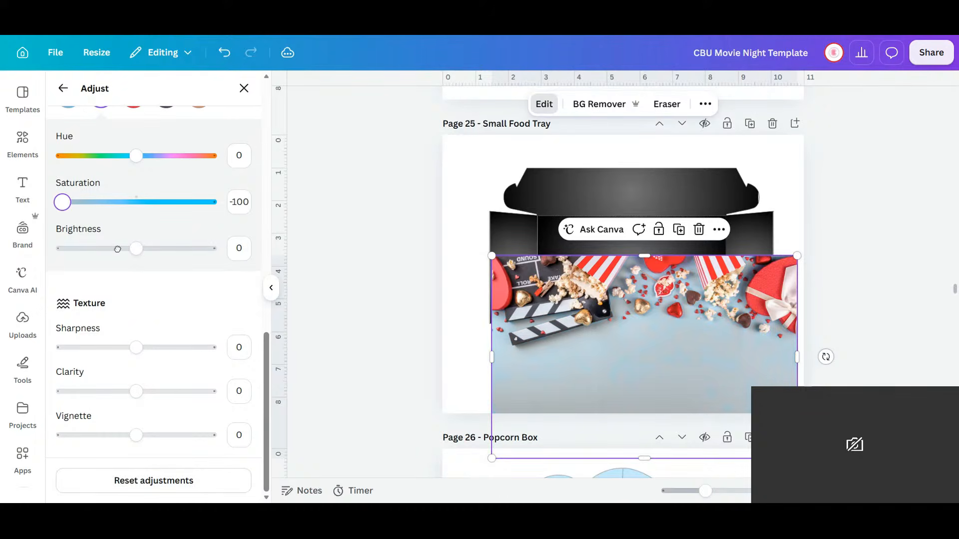
drag(137, 249, 17, 248)
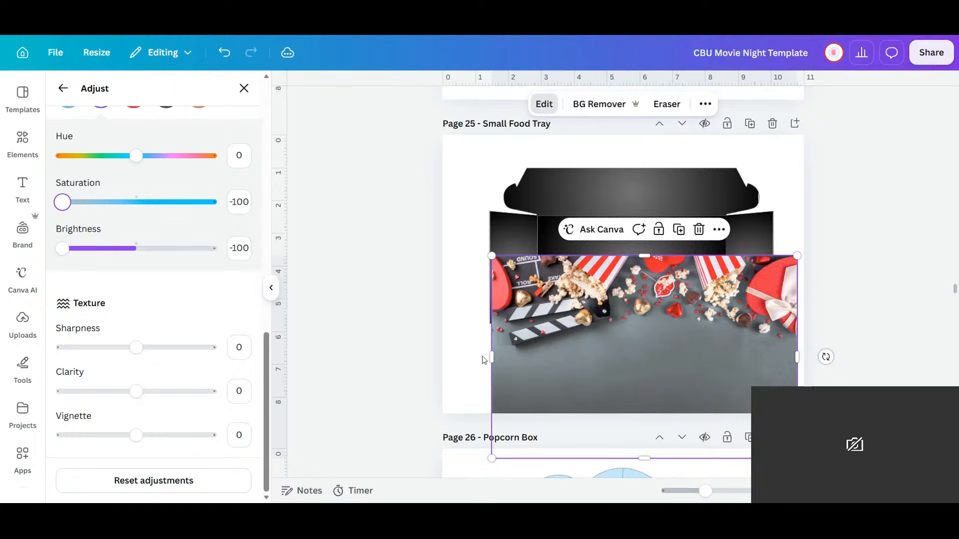
click(692, 359)
click(693, 360)
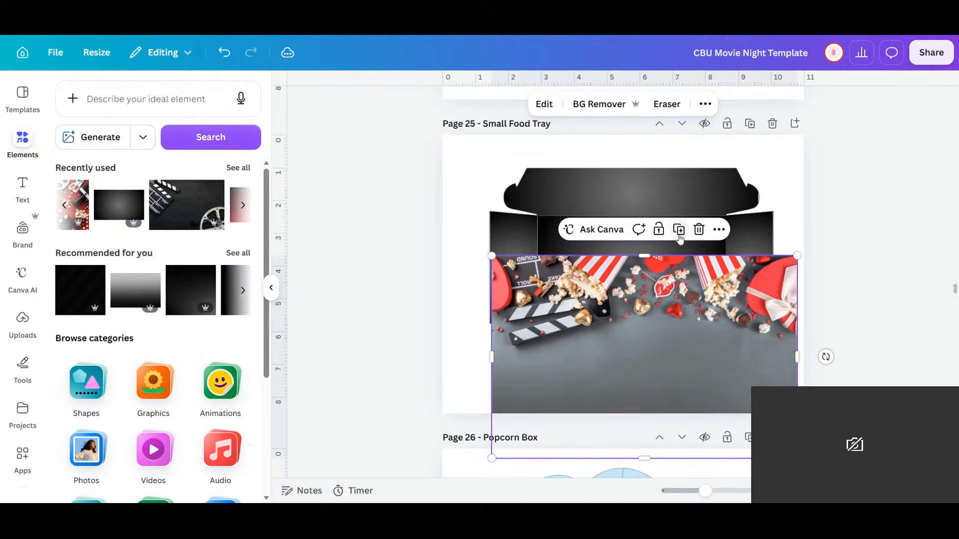
- Fill the Small Food Tray's upper flap with the popcorn photo, rotate it 180 degrees, and reposition it so the popcorn and clapperboard fill the flap
drag(654, 337, 668, 250)
double_click(666, 187)
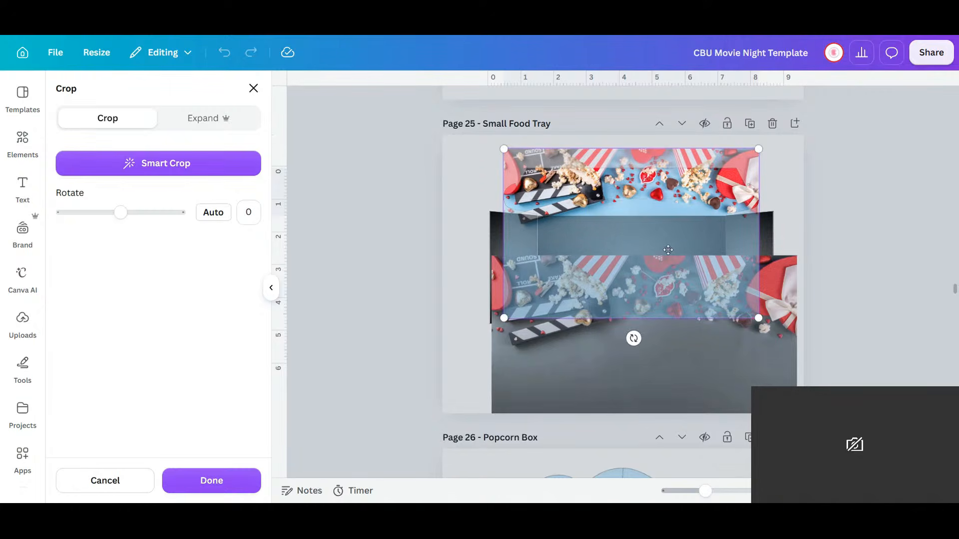
drag(634, 338, 632, 171)
drag(683, 240, 692, 147)
click(472, 182)
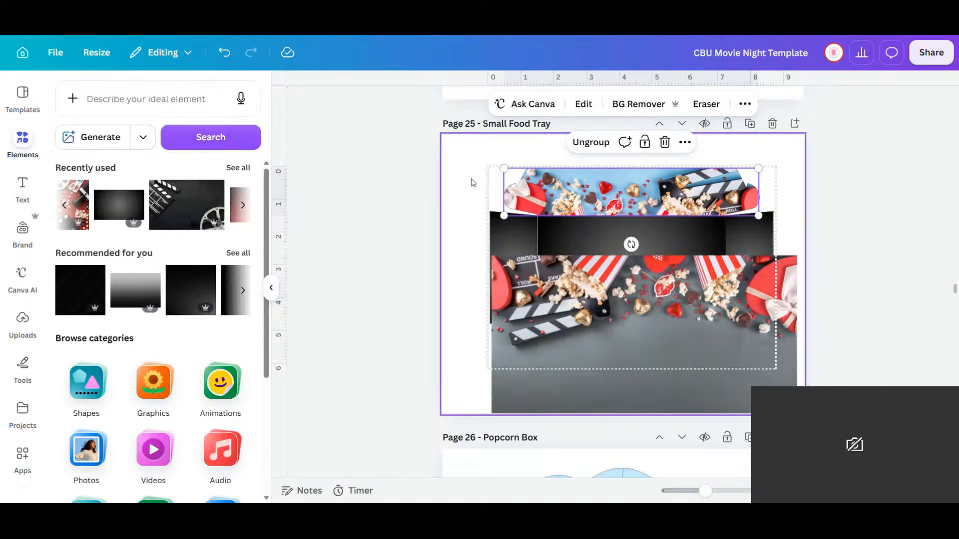
double_click(637, 189)
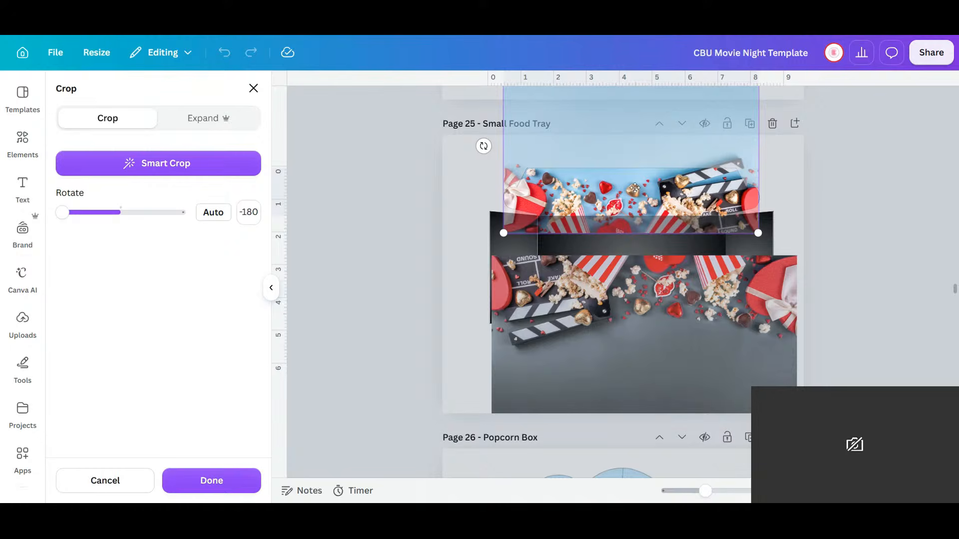
click(460, 295)
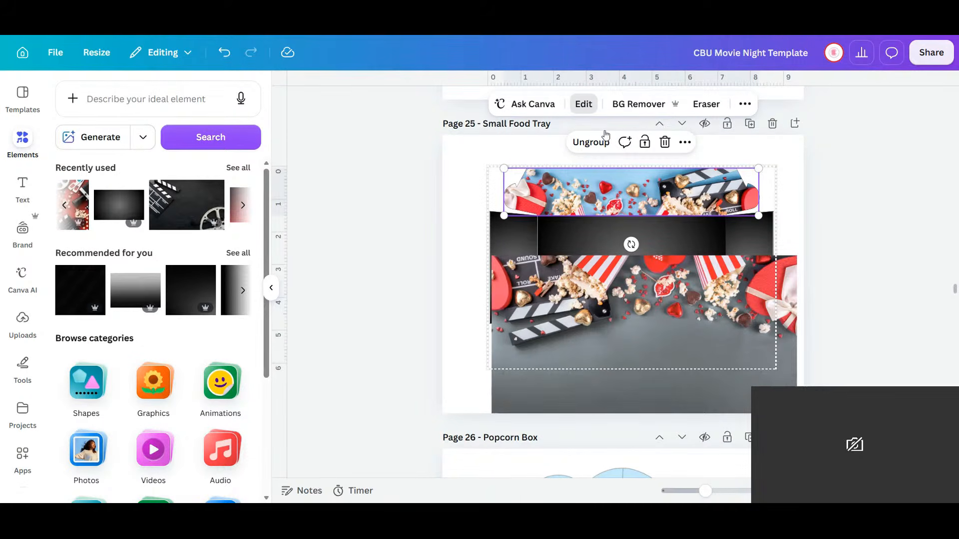
- Turn the upper flap photo's blue background dark gray by setting the blue color's saturation and brightness to -100
click(583, 104)
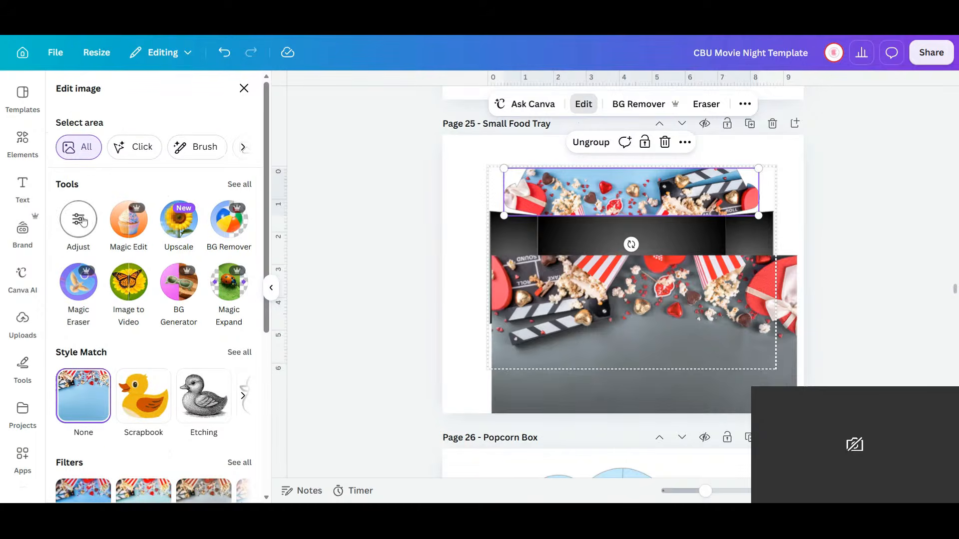
click(81, 220)
scroll(157, 387, down, 5)
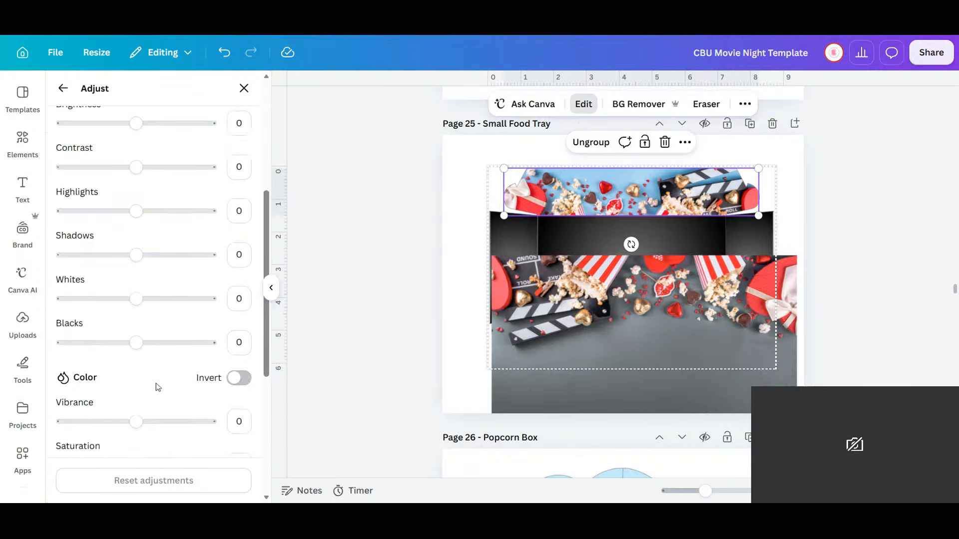
scroll(158, 387, down, 5)
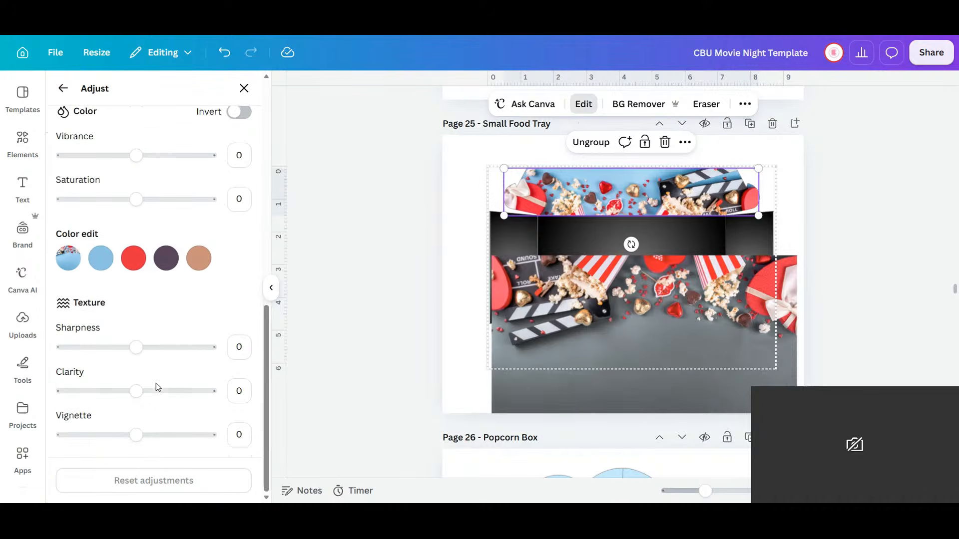
click(105, 263)
drag(133, 364, 38, 364)
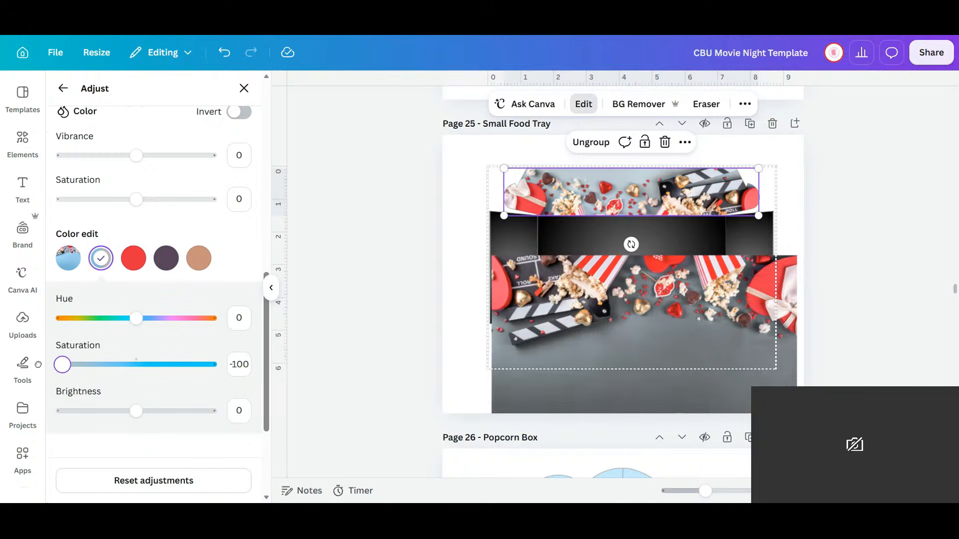
drag(150, 421, 37, 419)
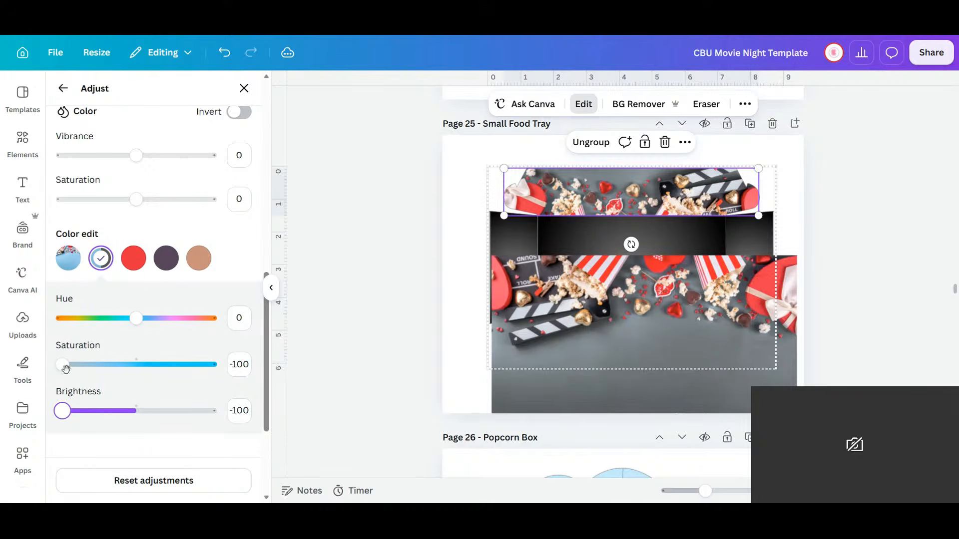
drag(63, 366, 49, 367)
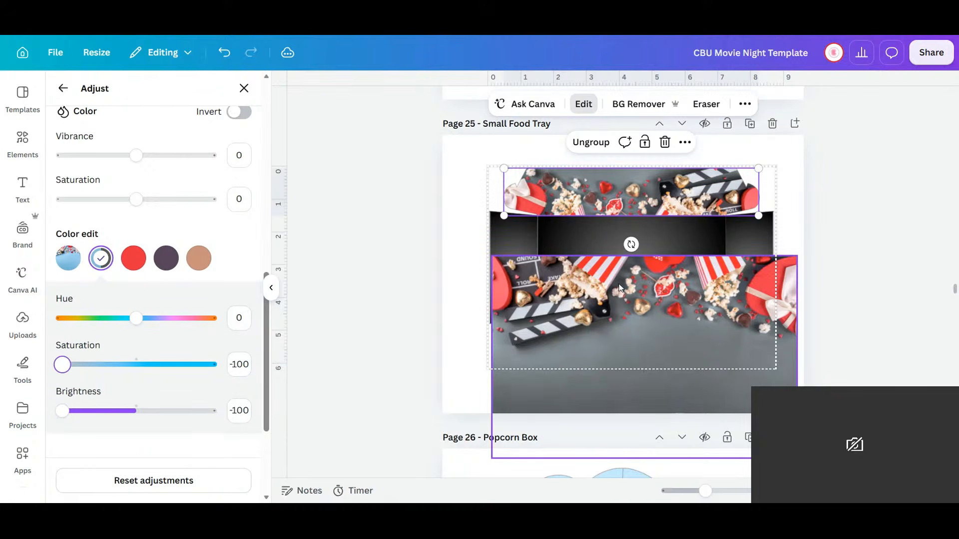
- Fill the tray's lower flap with the dark gray popcorn photo lying on the page
click(659, 322)
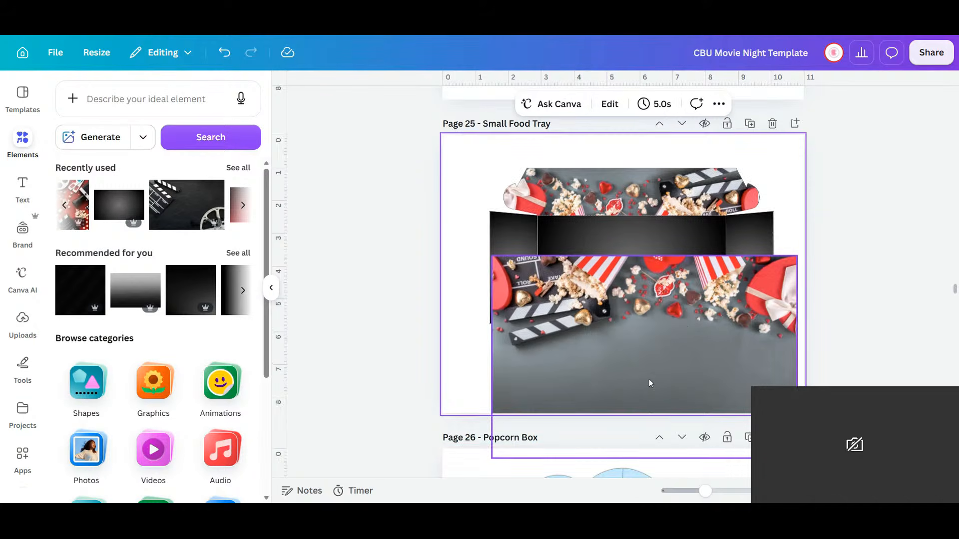
mouse_move(664, 468)
mouse_down()
mouse_move(642, 409)
mouse_move(641, 339)
mouse_up()
click(665, 401)
click(670, 345)
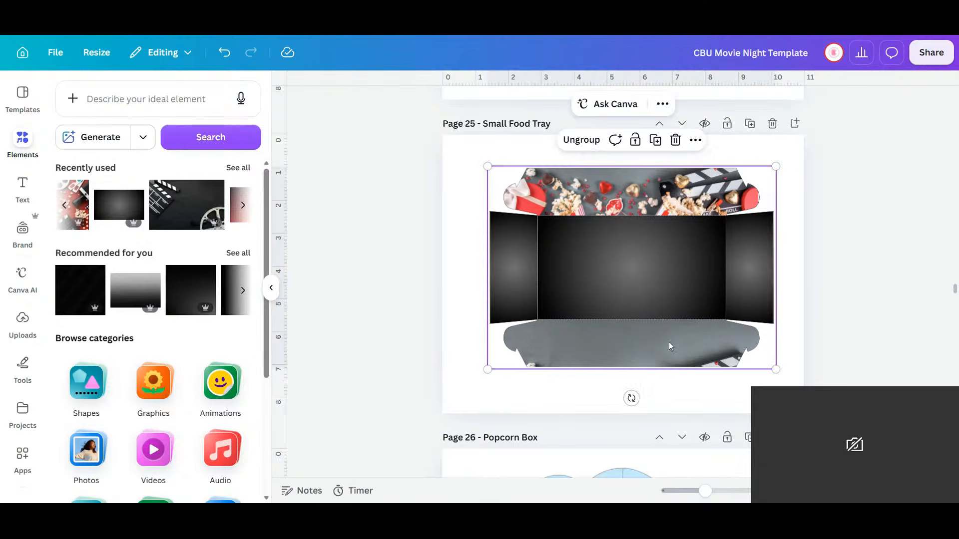
- Rotate the lower flap's photo 180 degrees and reposition it so the popcorn, hearts and clapperboard fill the flap
double_click(669, 346)
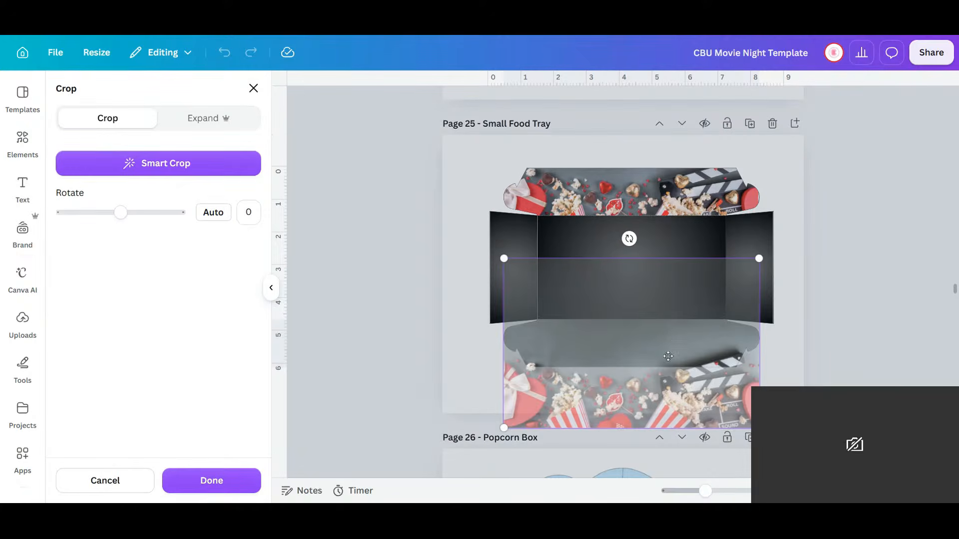
drag(668, 297, 671, 279)
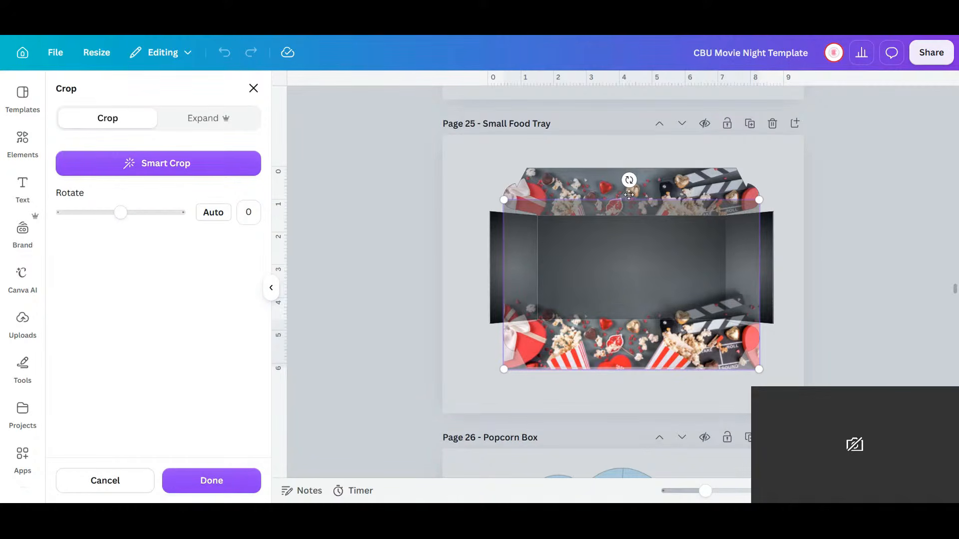
drag(630, 180, 635, 352)
drag(681, 245, 681, 354)
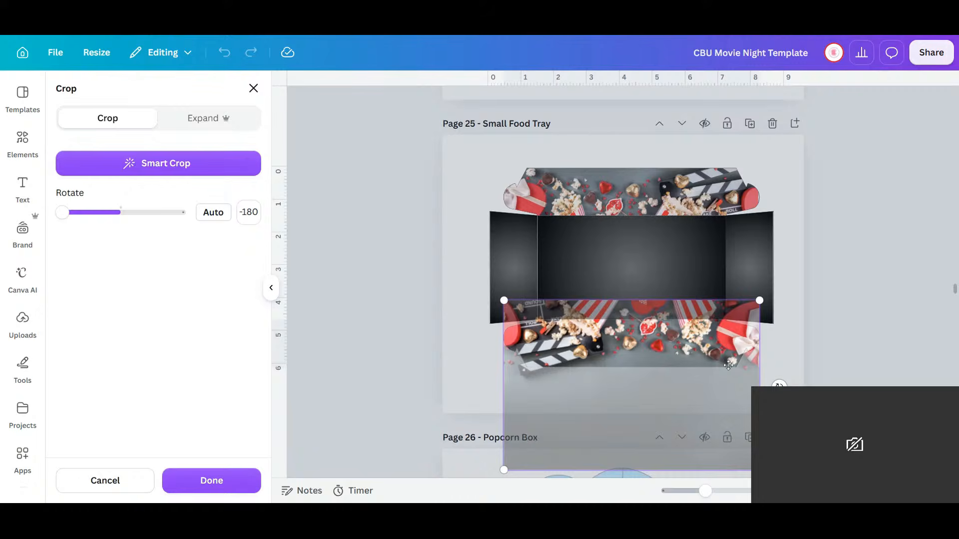
click(802, 367)
- Nudge the photo within the tray's upper flap slightly to fine-tune its crop
click(709, 202)
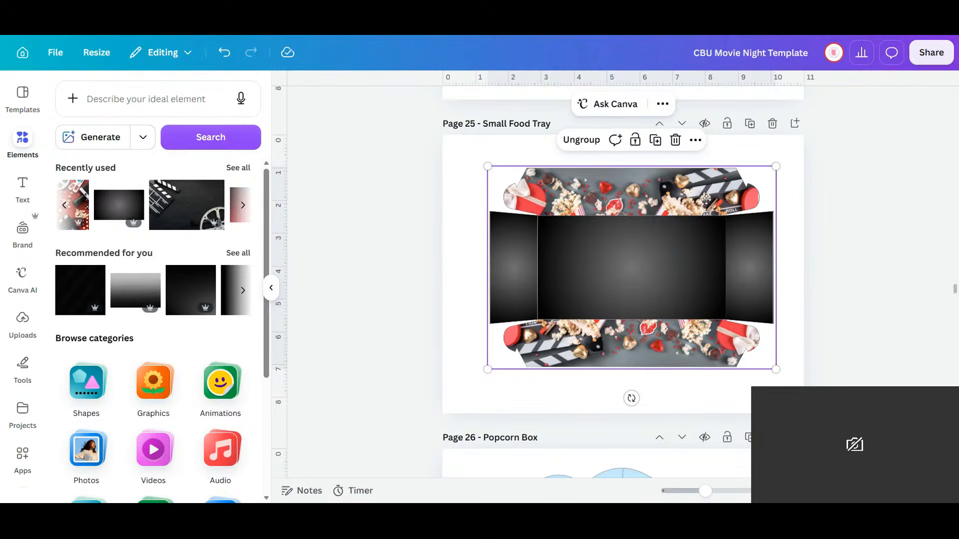
double_click(706, 200)
mouse_move(706, 200)
mouse_down()
mouse_move(703, 218)
mouse_move(703, 203)
mouse_up()
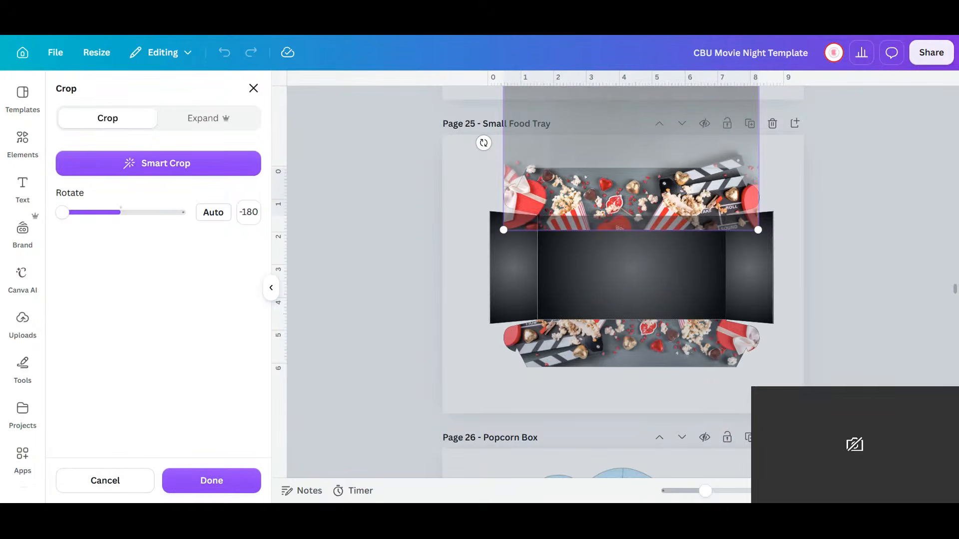
click(798, 385)
- Fill the left panel of the Popcorn Box on page 26 with the recently used dark gray gradient
scroll(788, 332, down, 4)
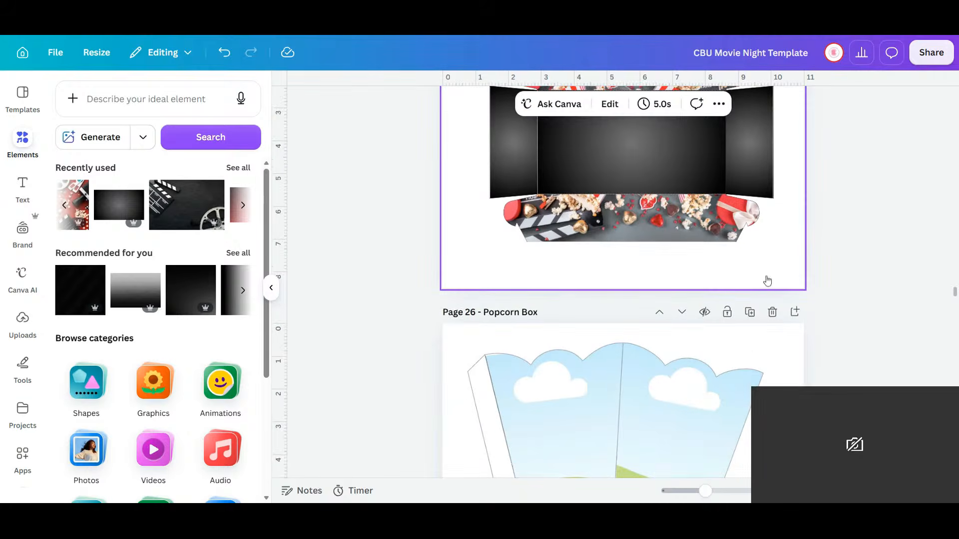
scroll(754, 283, up, 5)
scroll(756, 285, down, 5)
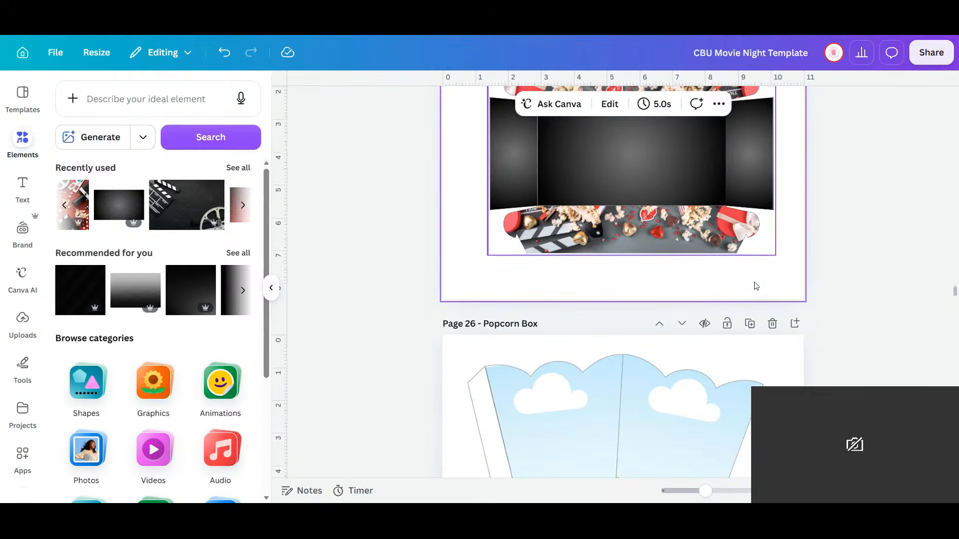
scroll(702, 260, up, 2)
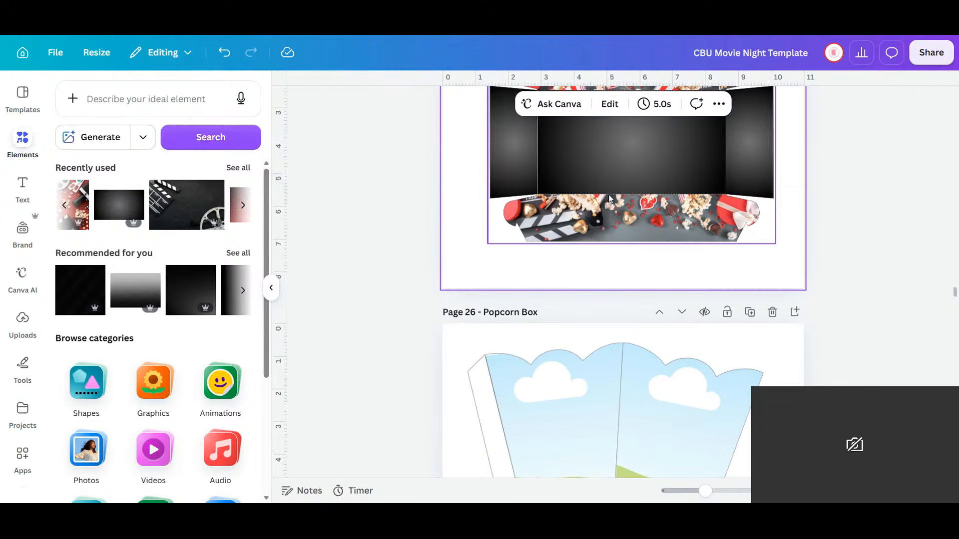
scroll(604, 405, down, 2)
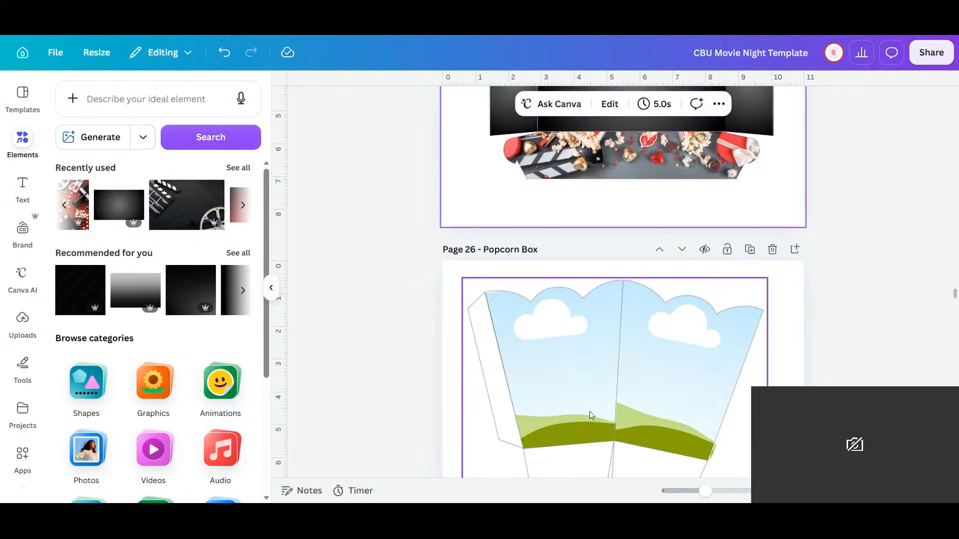
scroll(754, 316, down, 5)
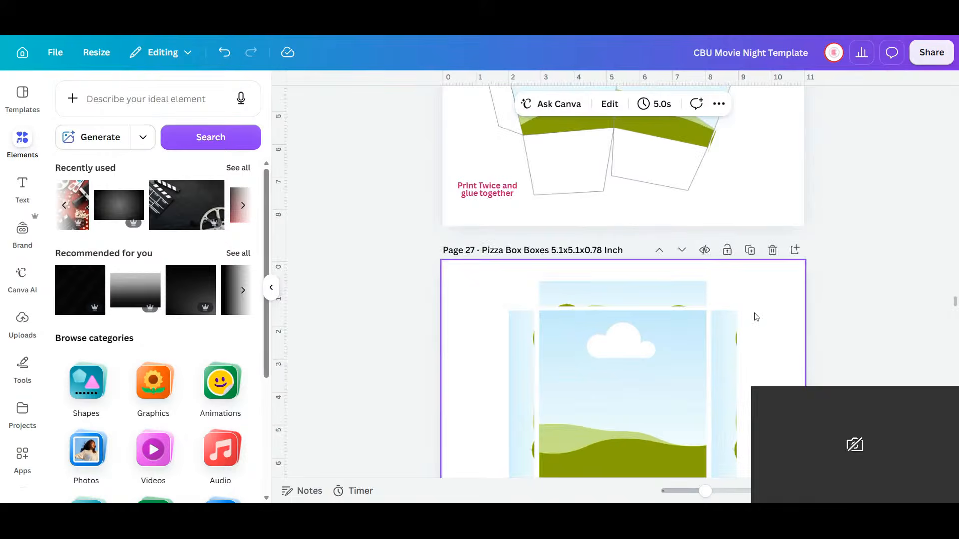
scroll(756, 317, up, 4)
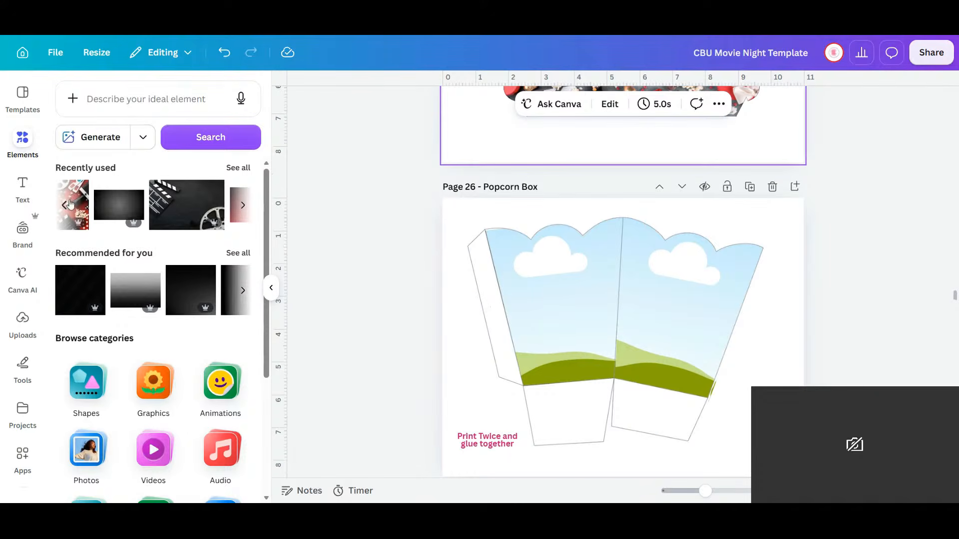
click(123, 212)
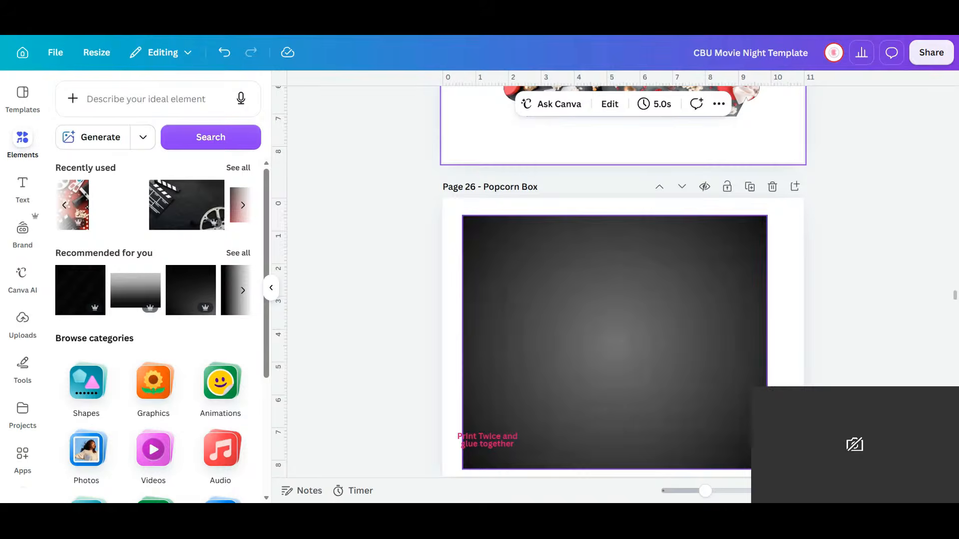
drag(565, 320, 62, 216)
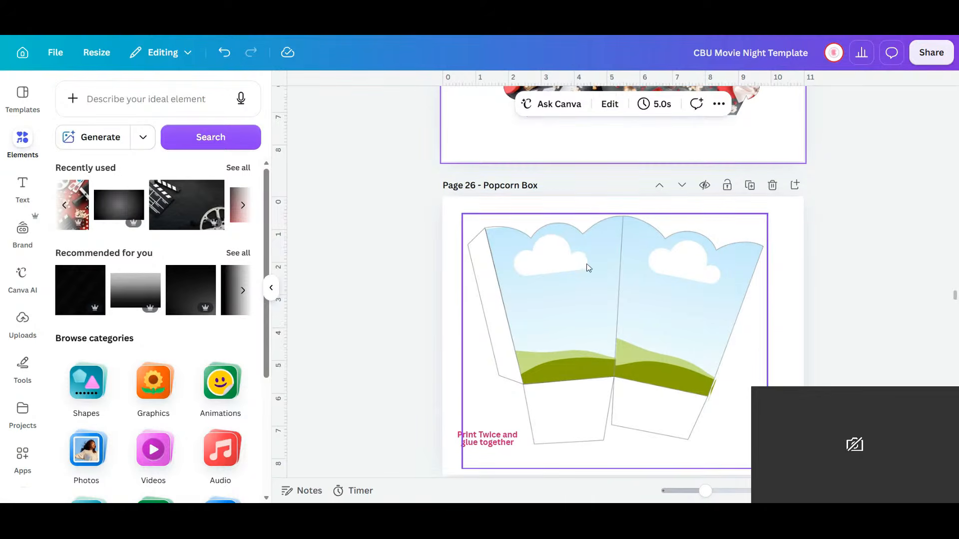
scroll(586, 268, down, 1)
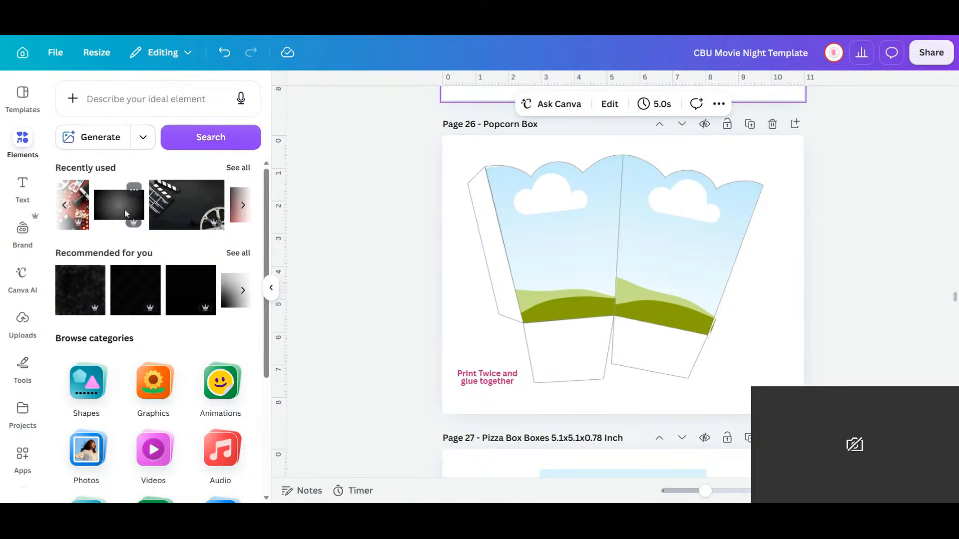
click(121, 214)
drag(609, 245, 601, 219)
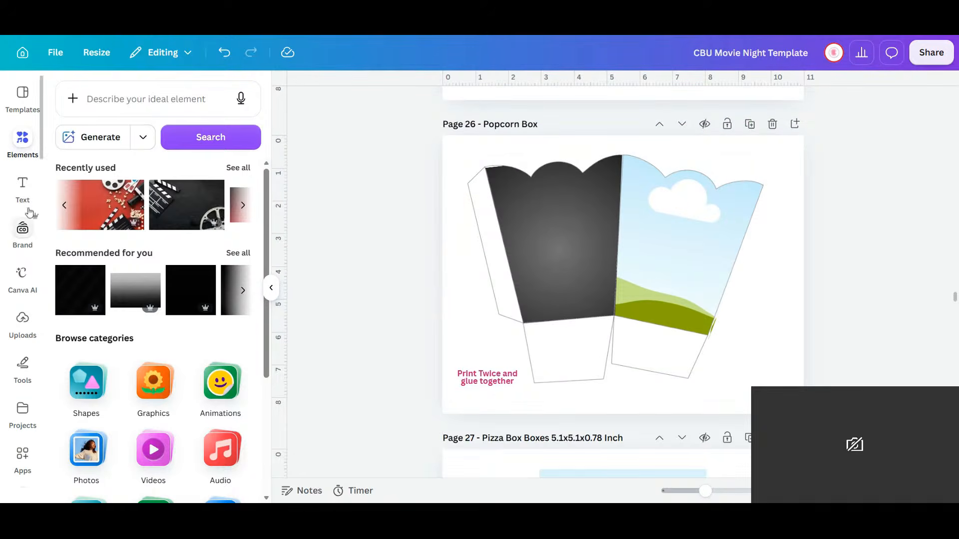
- Add the recently used red movie photo, rotate it about 101 degrees clockwise, and fill the Popcorn Box's right panel with it
click(126, 213)
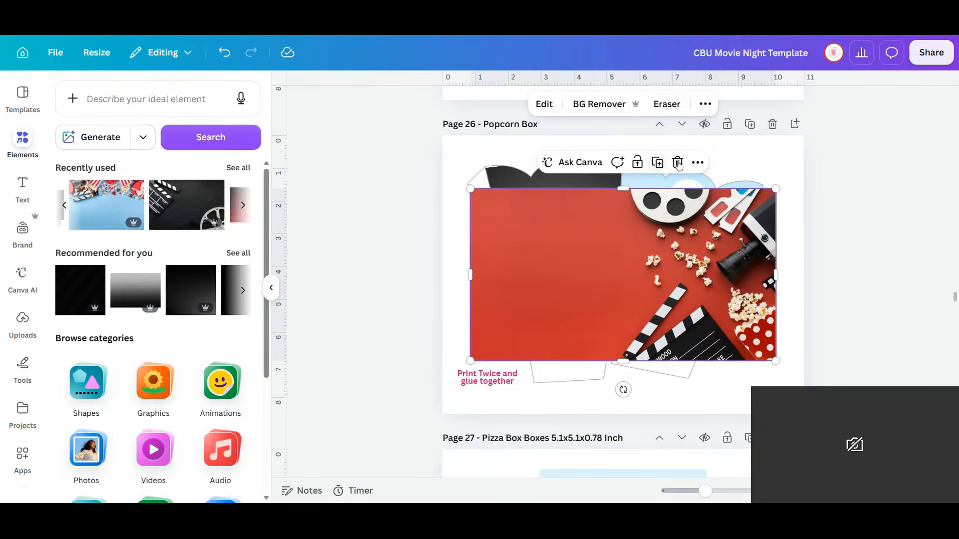
drag(623, 390, 525, 253)
drag(652, 380, 698, 316)
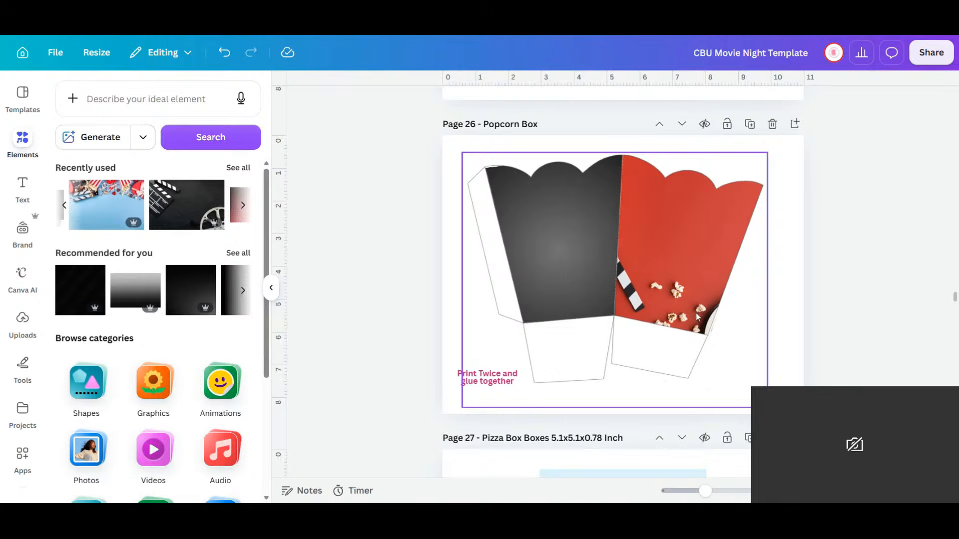
- Move the Popcorn Box outline overlay down and to the right to expose the upper part of the red photo panel
double_click(698, 315)
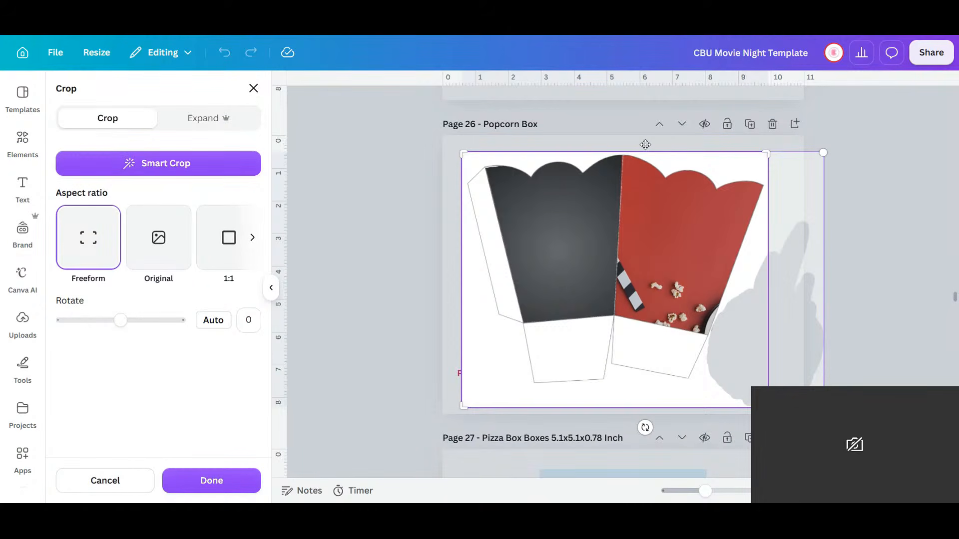
click(211, 481)
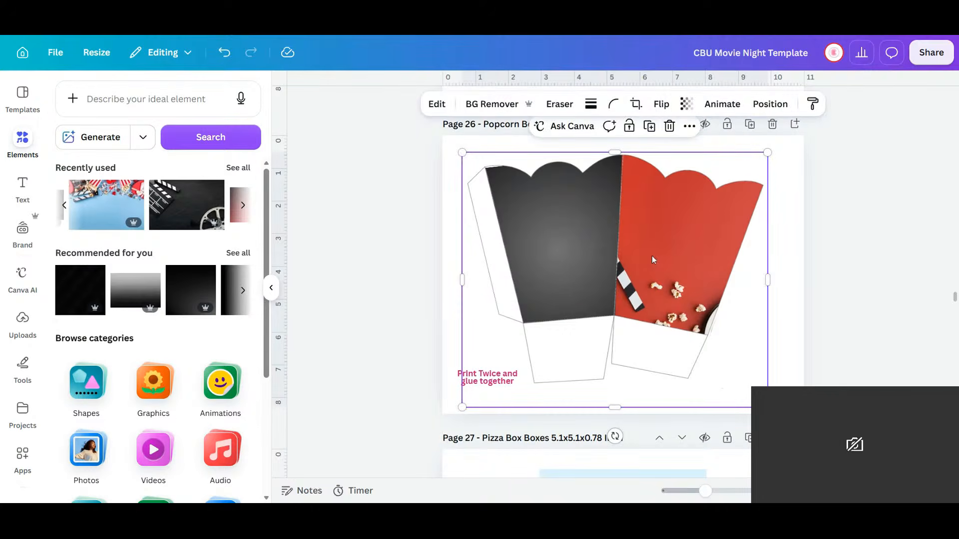
drag(673, 246, 778, 333)
- Reposition the red photo within the right panel so the clapperboard, popcorn, camera and 3D glasses show
click(701, 196)
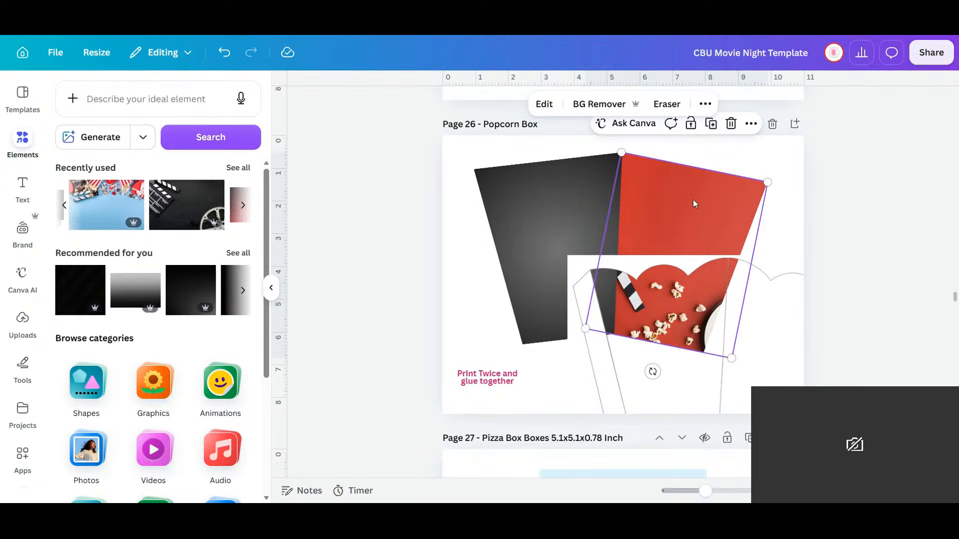
double_click(693, 202)
drag(693, 242, 726, 233)
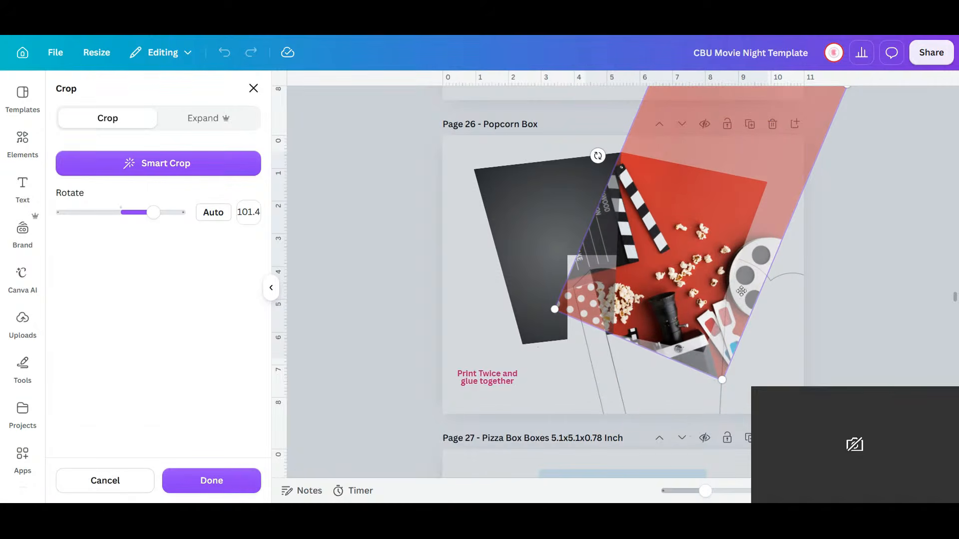
click(705, 243)
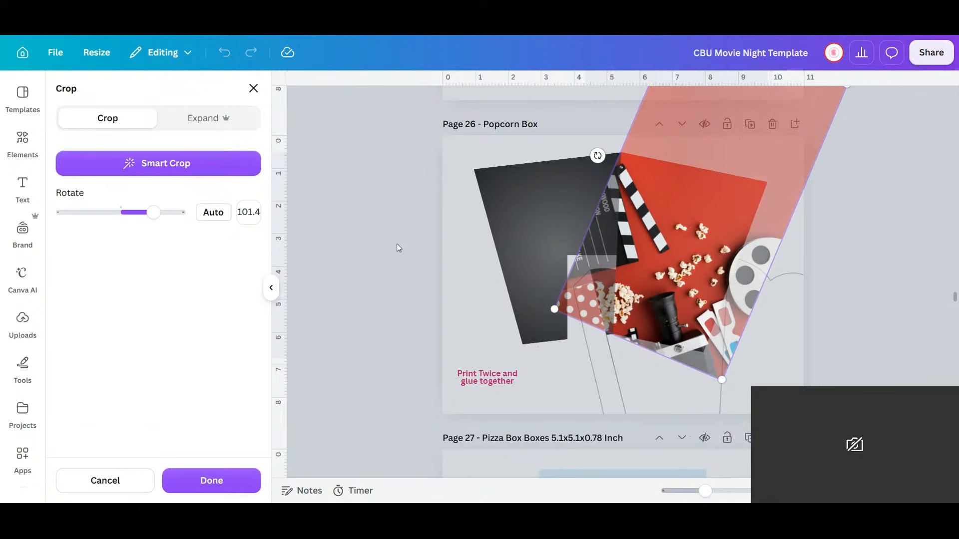
click(431, 269)
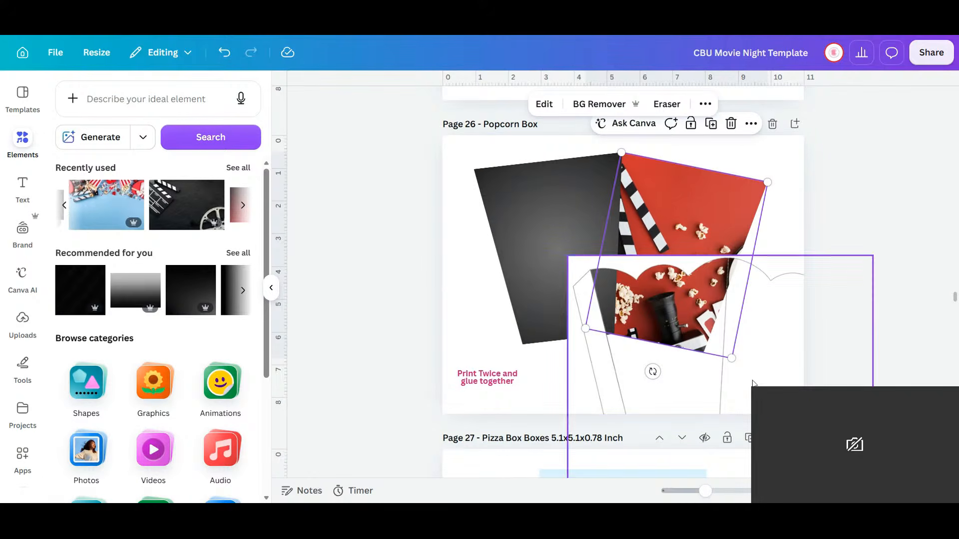
- Shift the Popcorn Box outline overlay slightly up and to the left, then lock the dark gray gradient and red photo panels
drag(704, 366, 712, 393)
click(664, 169)
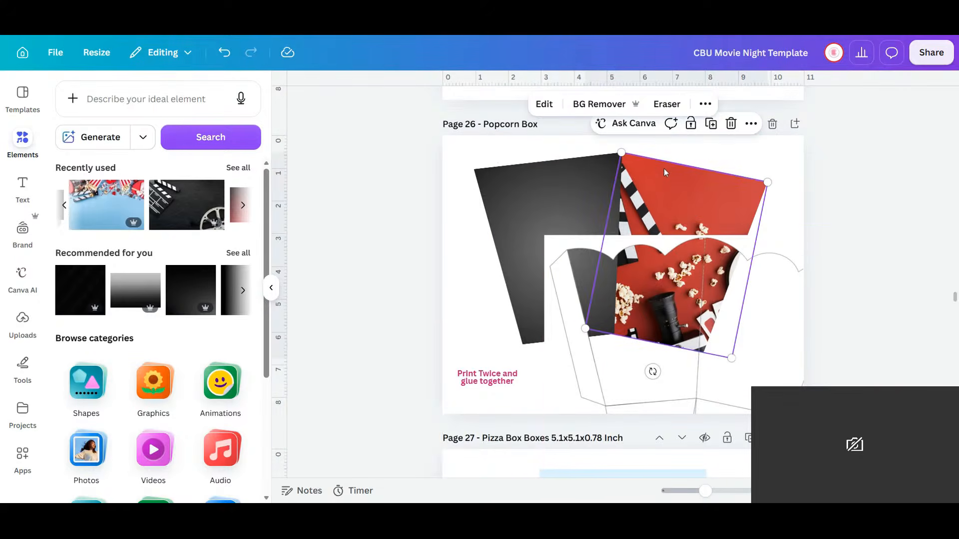
click(693, 129)
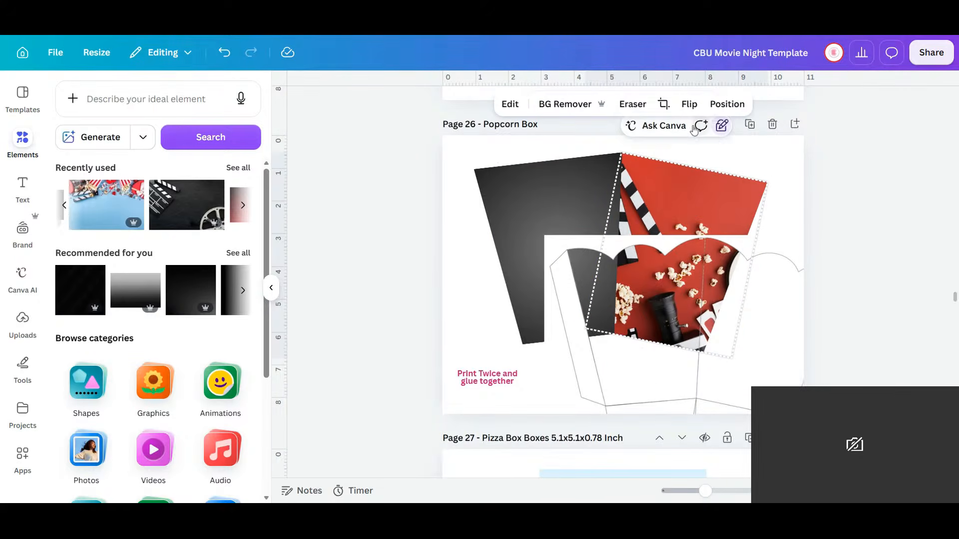
shift+click(575, 193)
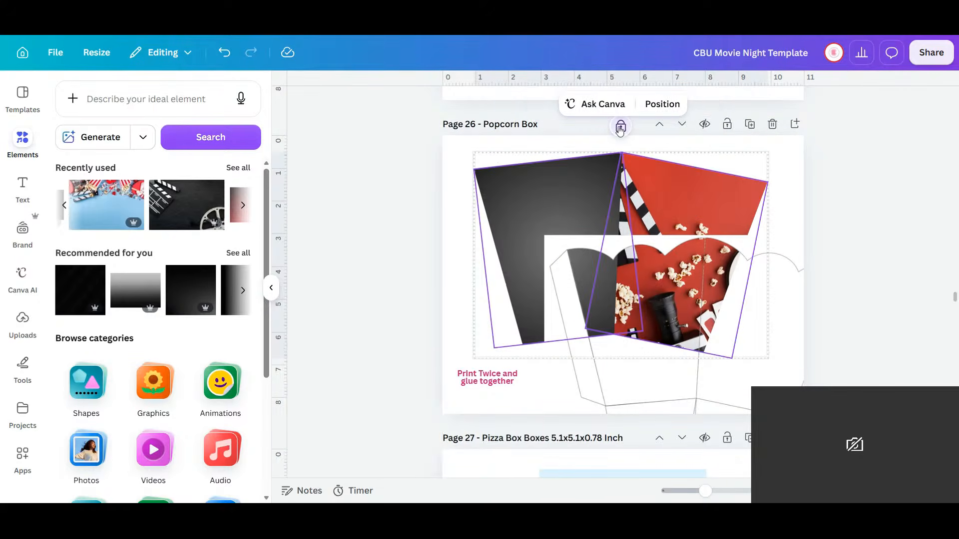
click(803, 206)
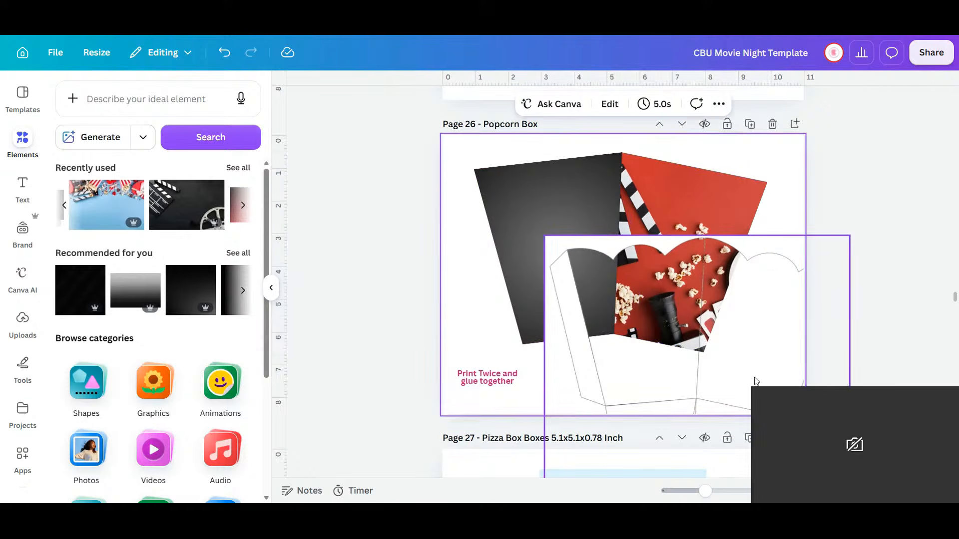
- Lock the red photo in place and move the Popcorn Box outline overlay back so it lines up over both panels
click(755, 378)
mouse_move(760, 391)
mouse_down()
mouse_move(685, 300)
mouse_move(748, 380)
mouse_up()
click(702, 177)
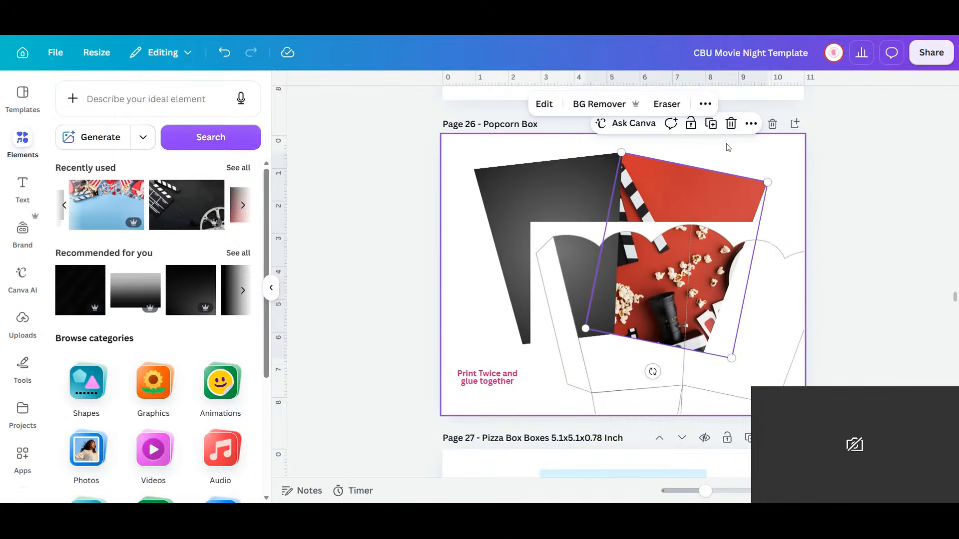
click(691, 123)
drag(771, 375, 698, 304)
click(792, 374)
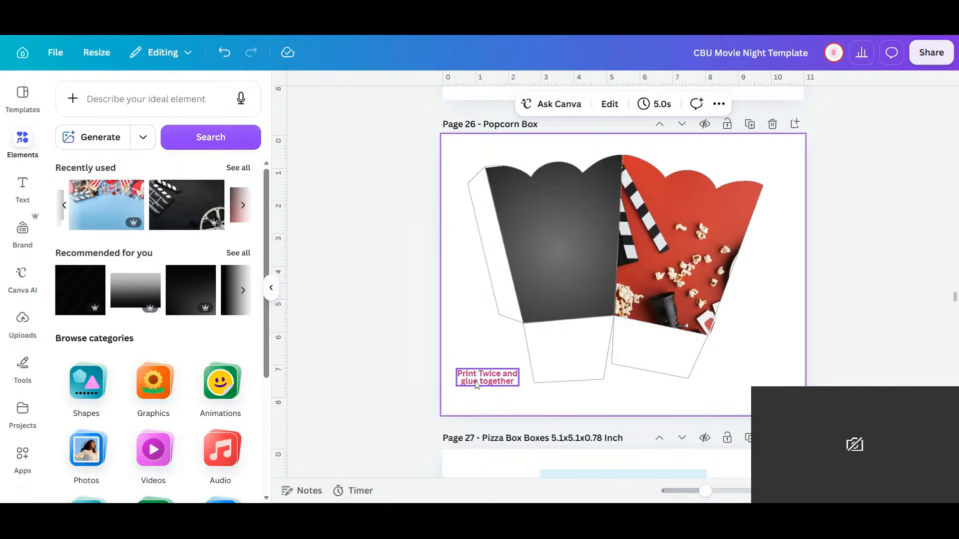
- Switch to the grid overview of all pages, showing the Pizza Box pages 27 and 28
scroll(674, 325, down, 5)
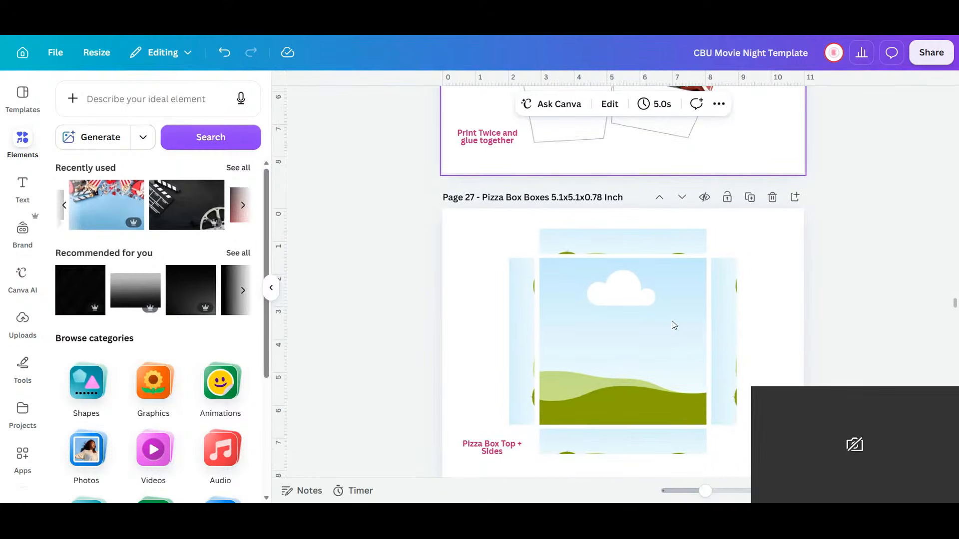
scroll(673, 325, down, 8)
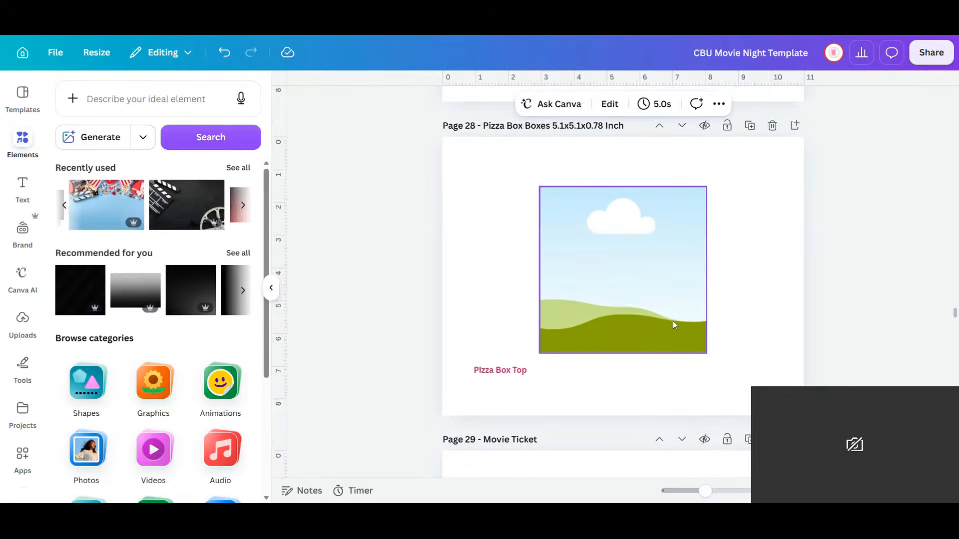
scroll(673, 324, up, 6)
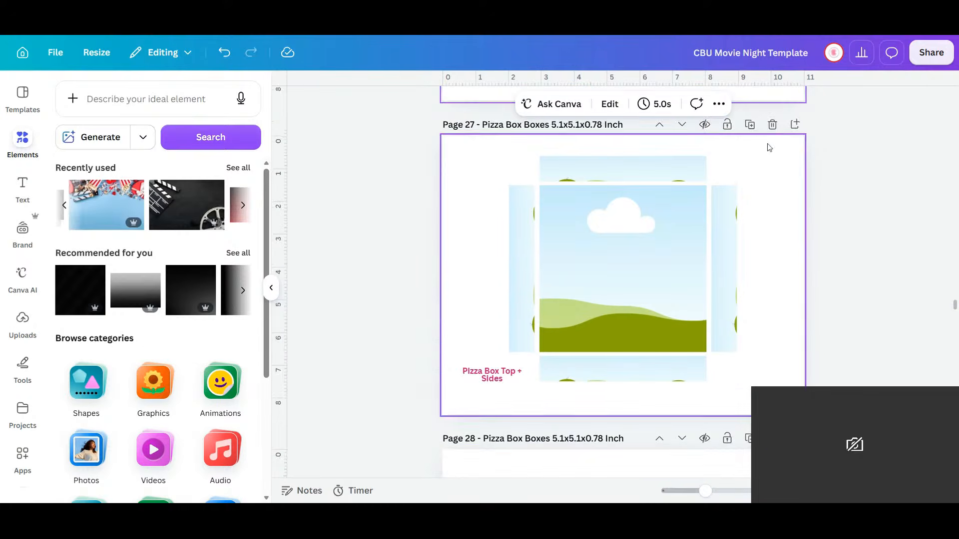
key(ctrl+alt+3)
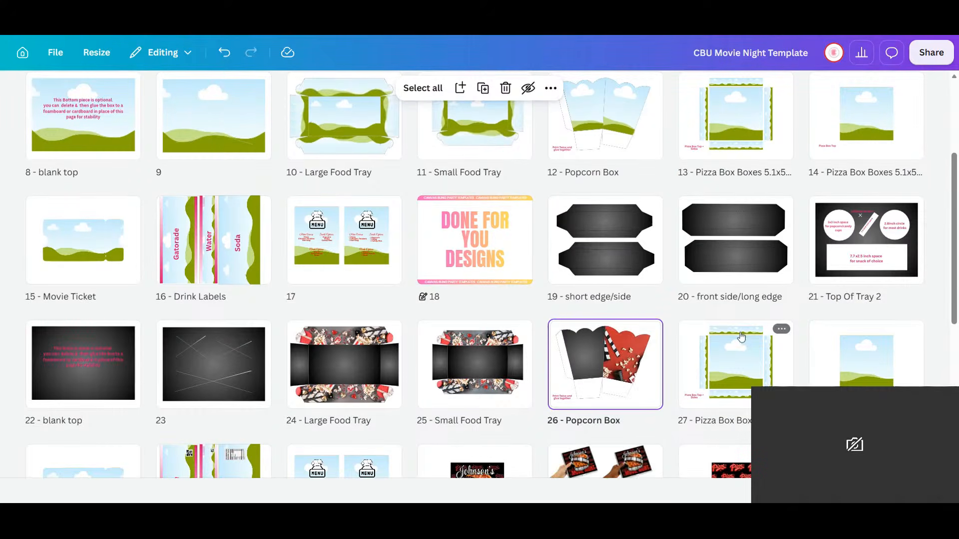
scroll(875, 262, down, 3)
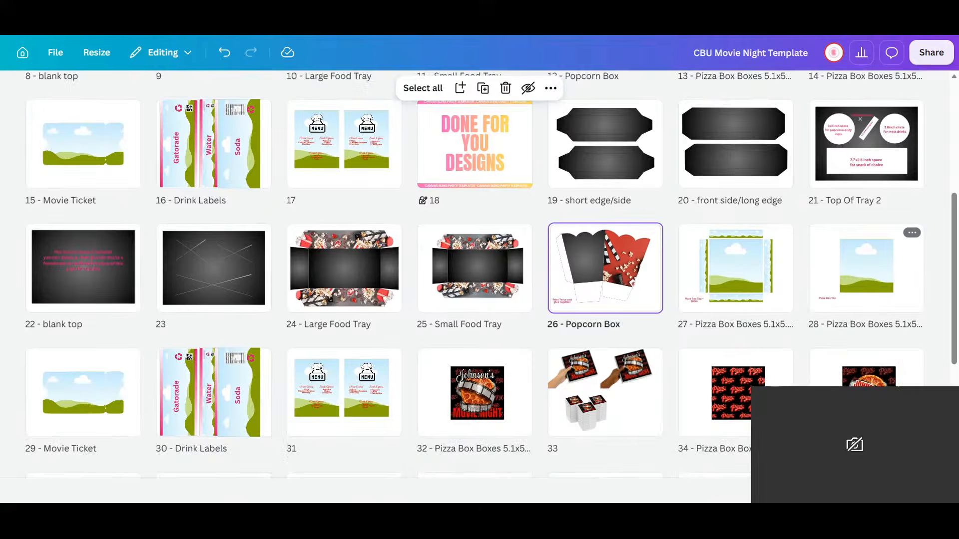
shift+click(875, 263)
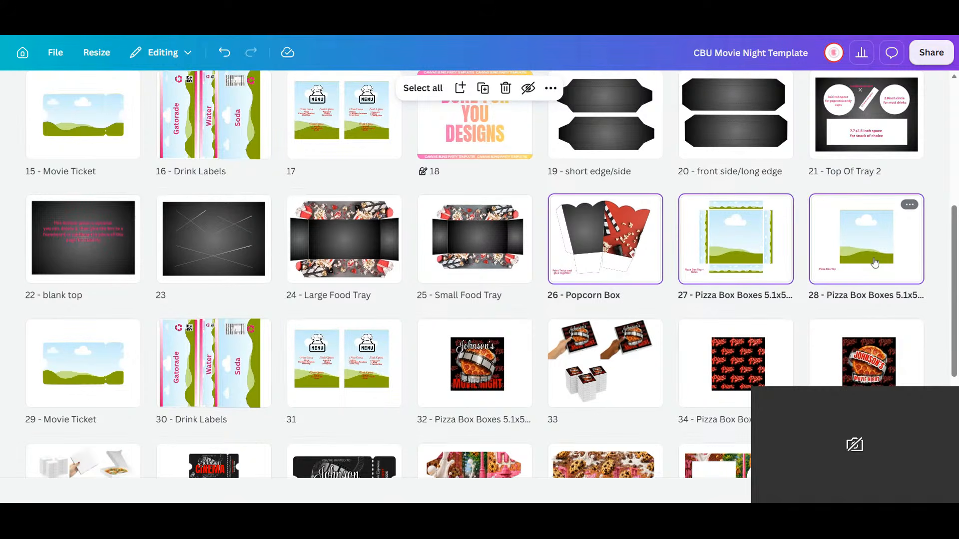
key(Delete)
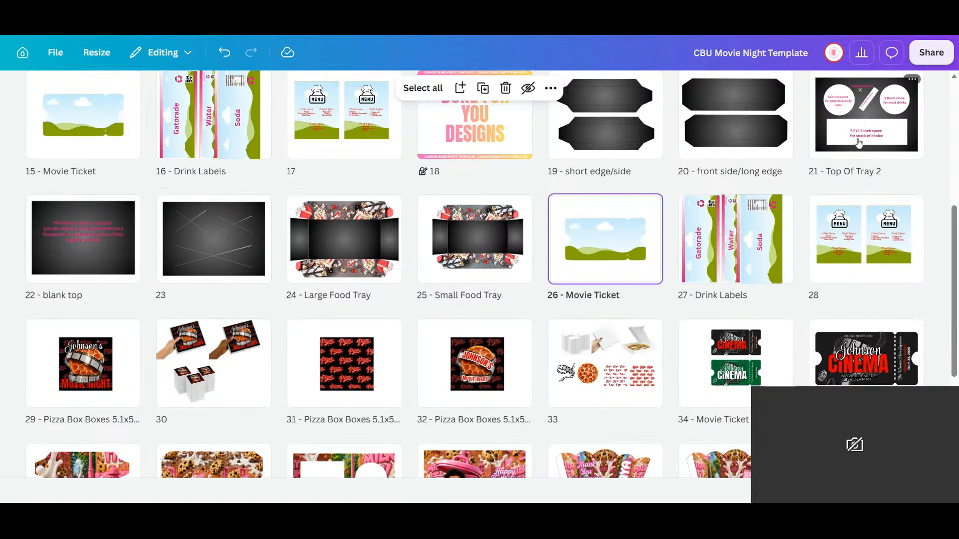
click(224, 52)
- Delete the blank Pizza Box pages 27 and 28 from the design
click(749, 264)
shift+click(874, 267)
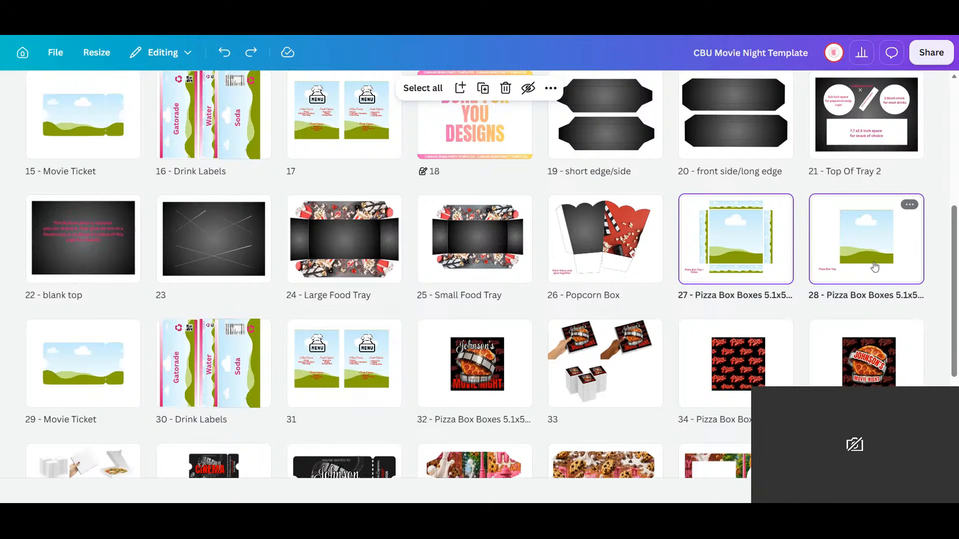
key(Delete)
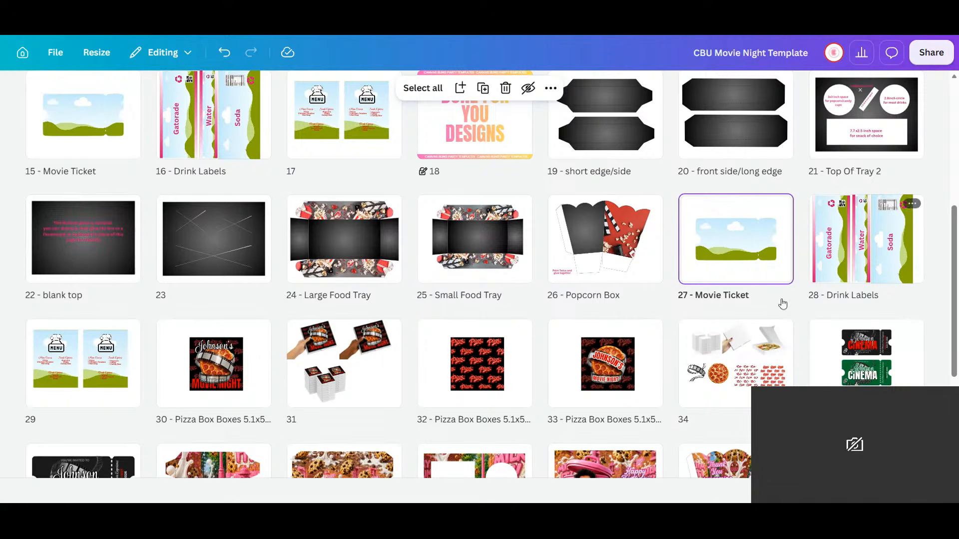
- Open the Drink Labels page 28, fill the Gatorade label with the recently used dark gray gradient, and delete its Gatorade text
double_click(848, 242)
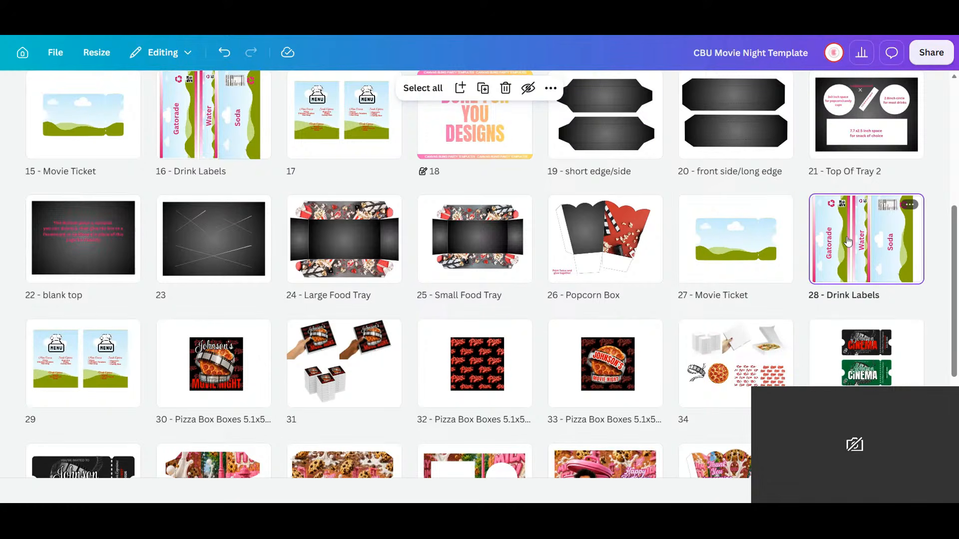
click(23, 144)
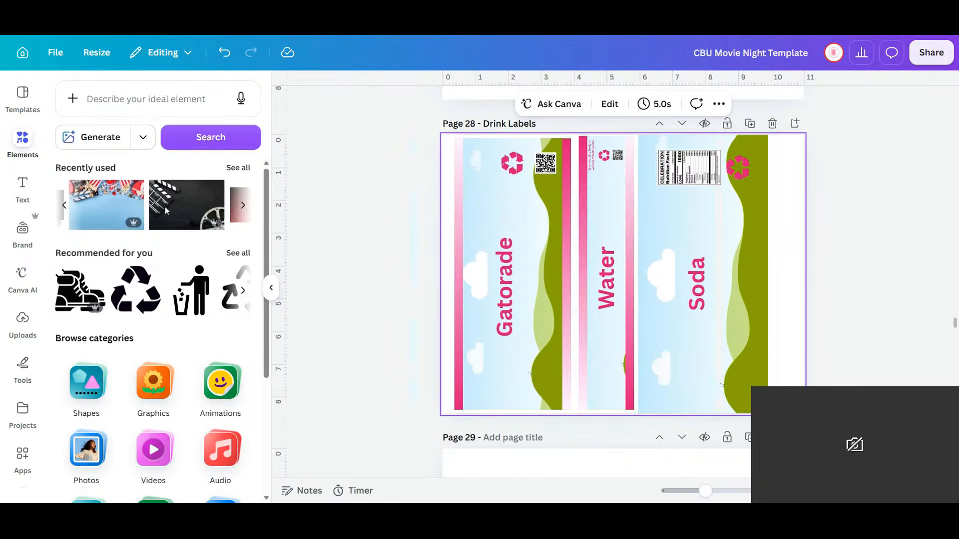
click(233, 170)
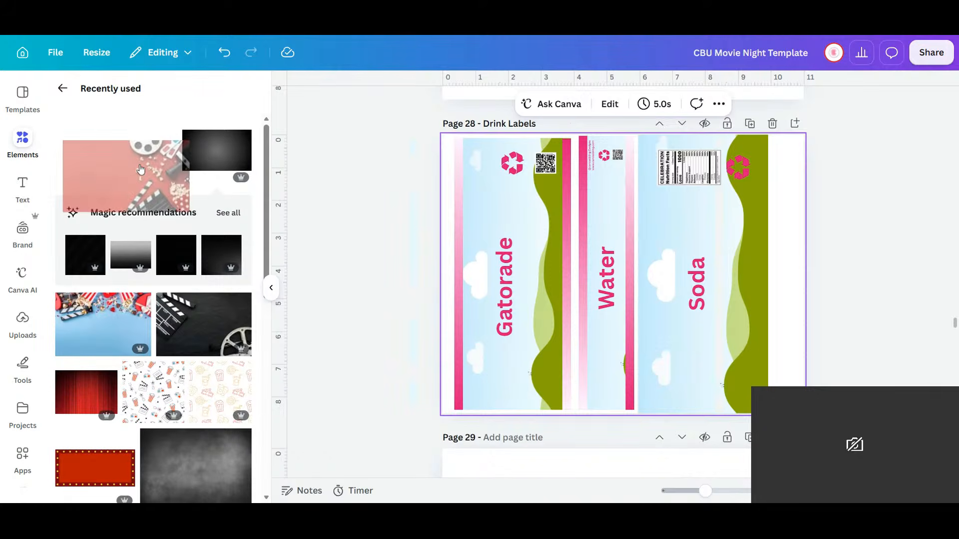
drag(200, 158, 512, 300)
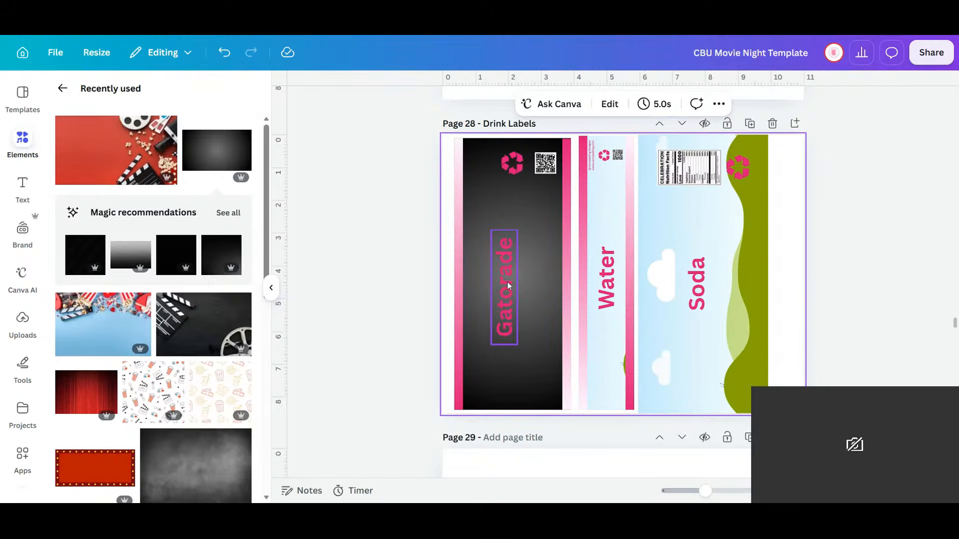
click(507, 281)
key(Delete)
- Add the recently used square shape to the Drink Labels page
click(456, 221)
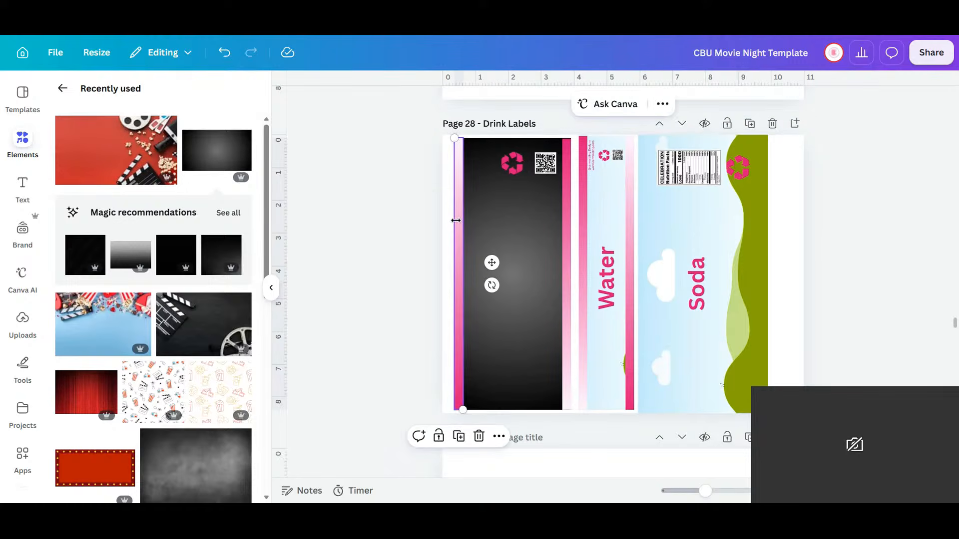
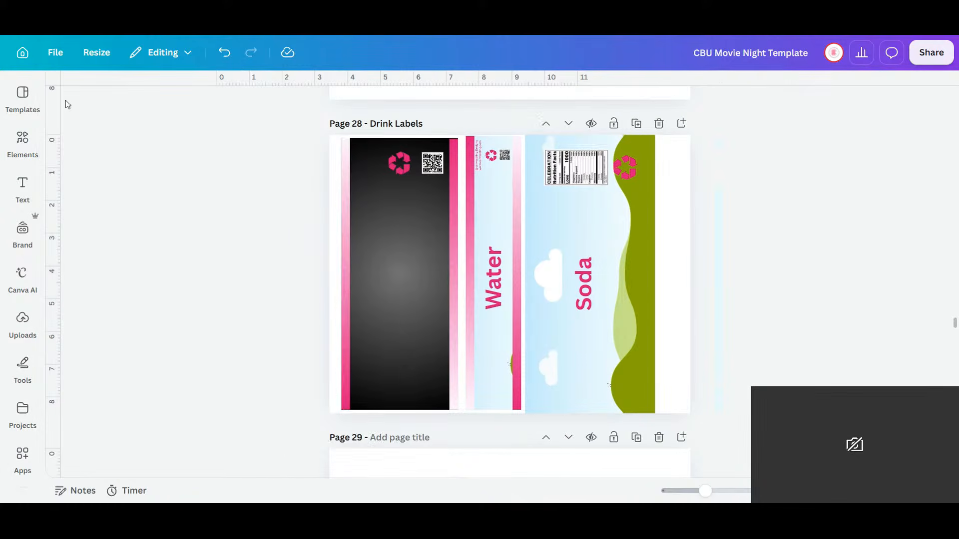
click(17, 145)
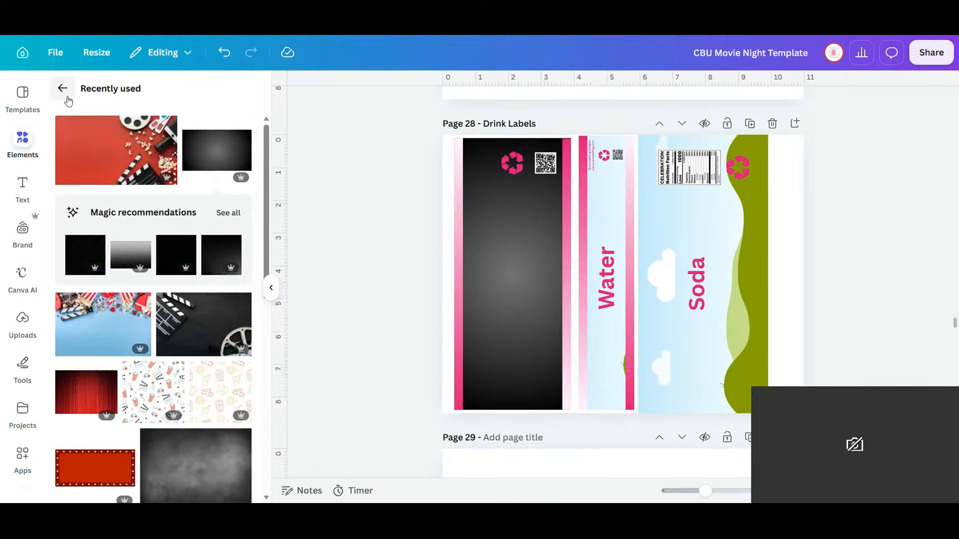
click(64, 91)
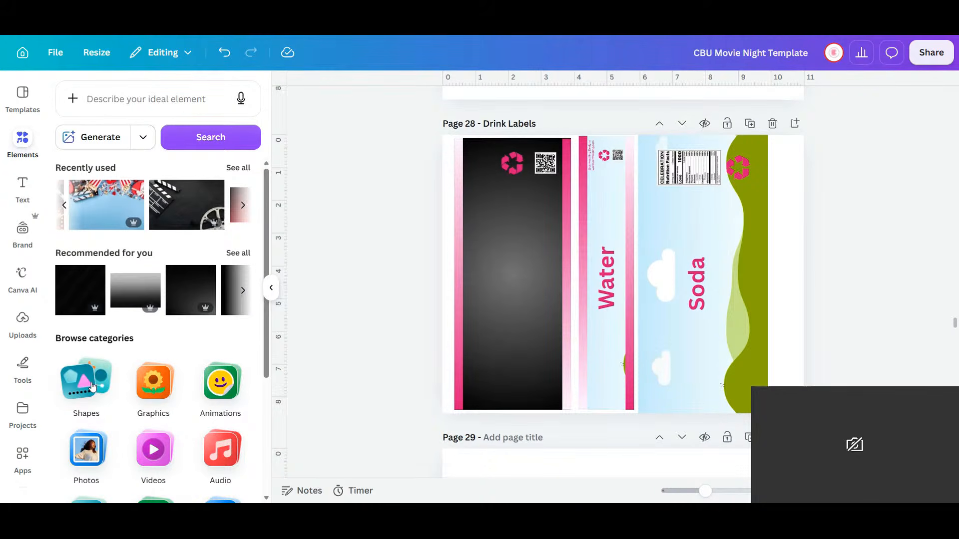
click(91, 386)
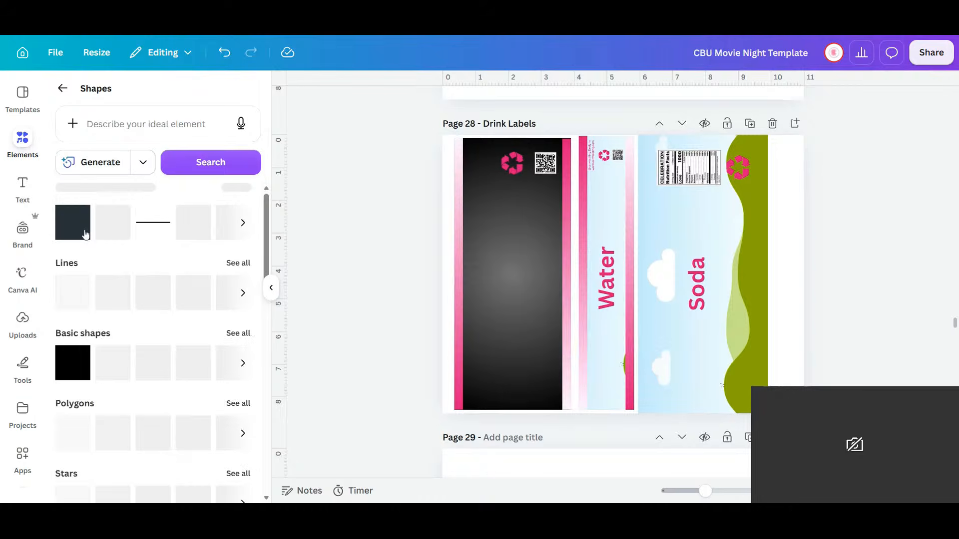
click(455, 194)
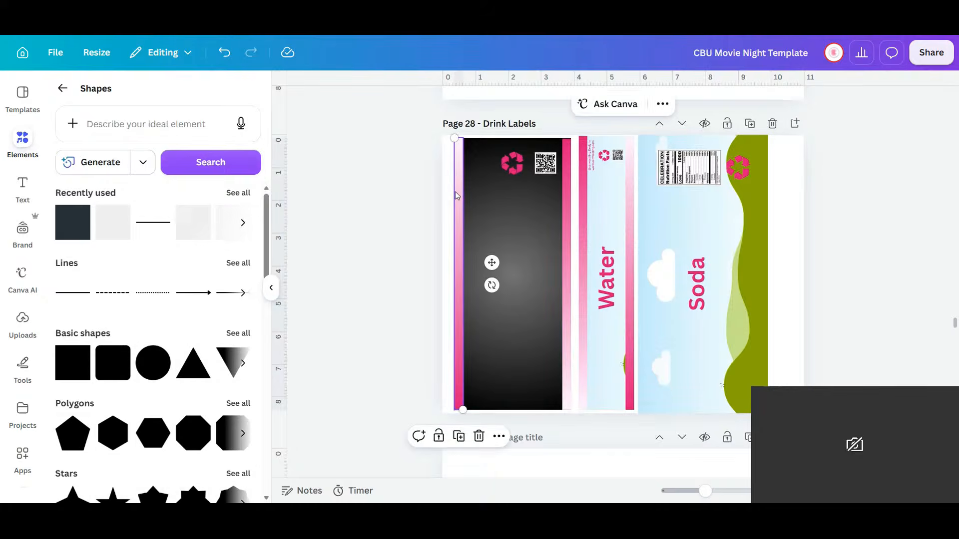
click(80, 216)
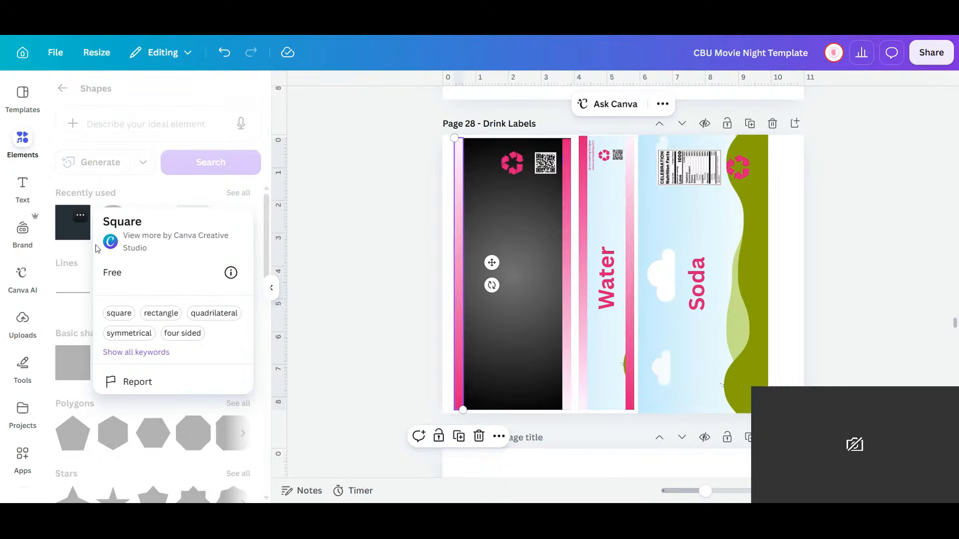
click(79, 227)
click(78, 226)
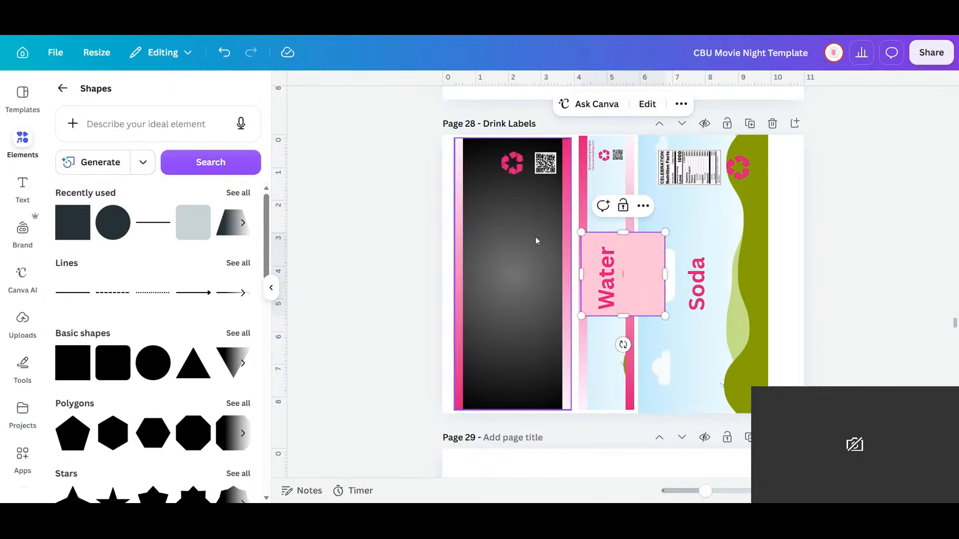
- Narrow the square into a strip and fit it at full label height over the Gatorade label's left pink gradient edge
drag(664, 274, 589, 289)
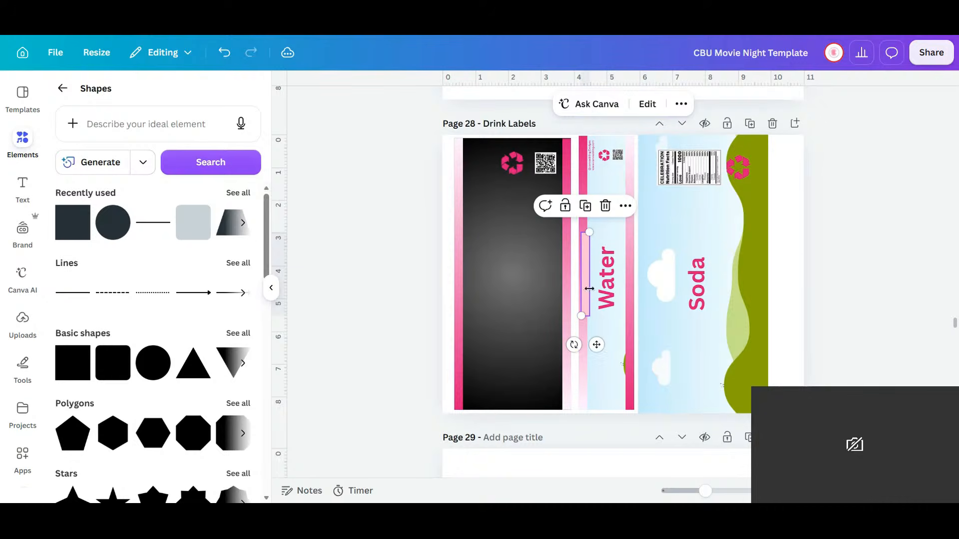
drag(596, 345, 467, 248)
drag(467, 291, 457, 407)
click(485, 270)
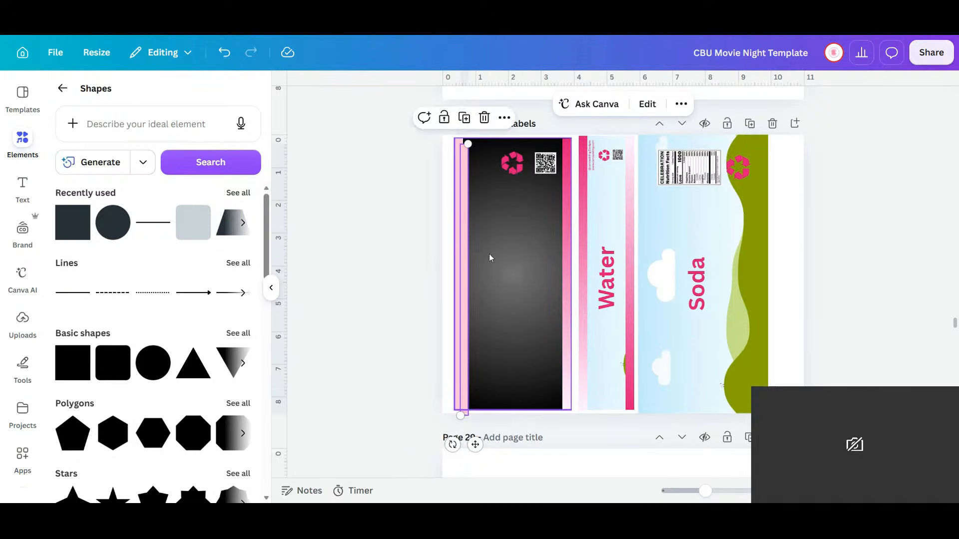
click(458, 159)
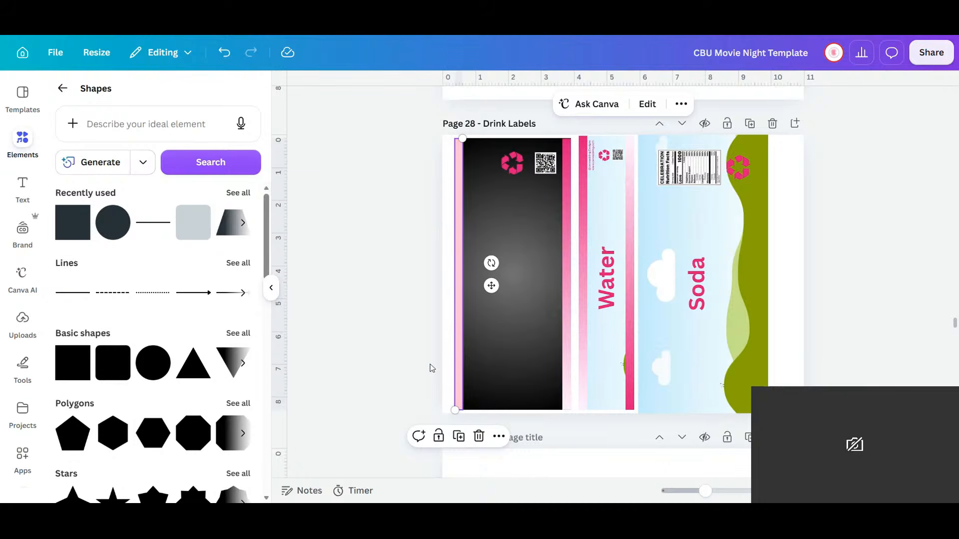
click(446, 360)
click(460, 356)
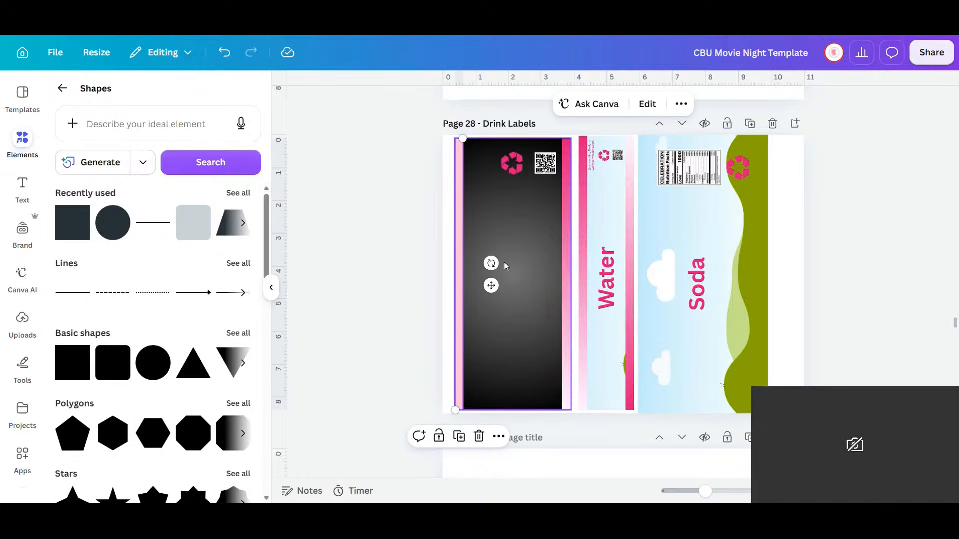
- Move the light pink strip inward onto the dark gray area of the Gatorade label, beside its left edge strip, and select it
drag(707, 490, 718, 491)
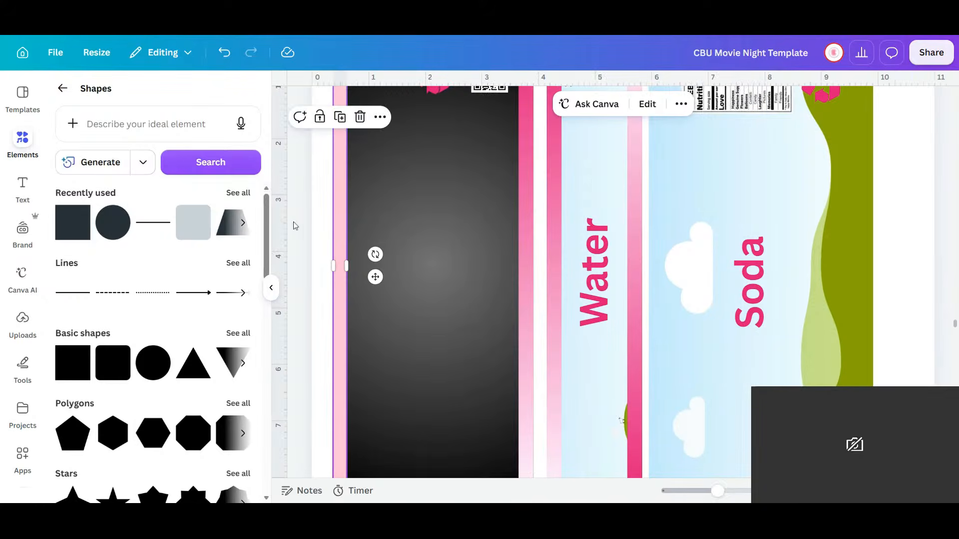
drag(337, 242, 367, 233)
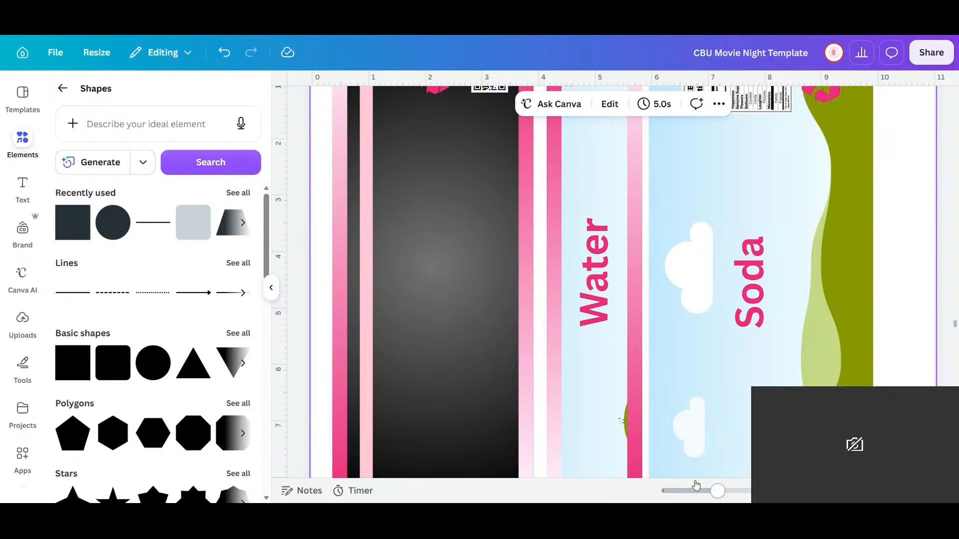
drag(710, 483, 694, 483)
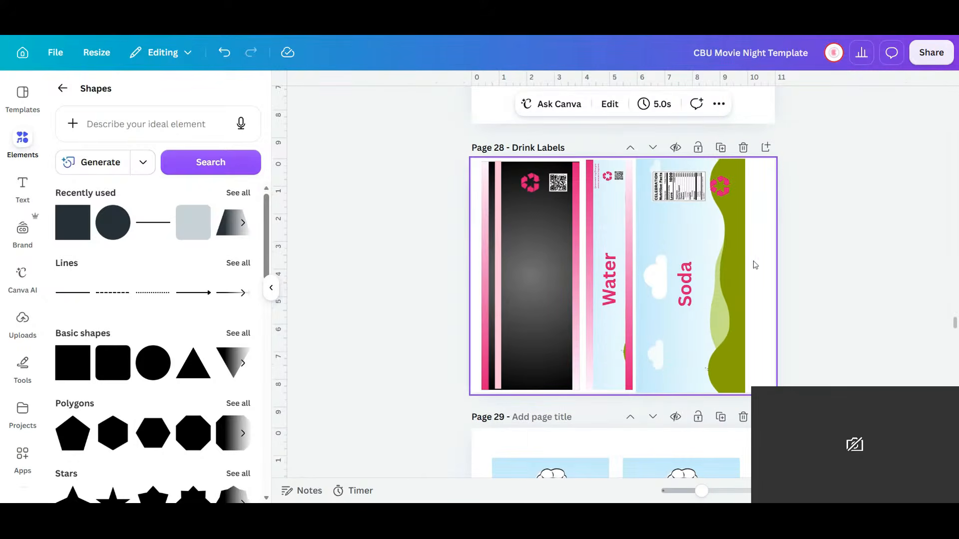
click(496, 226)
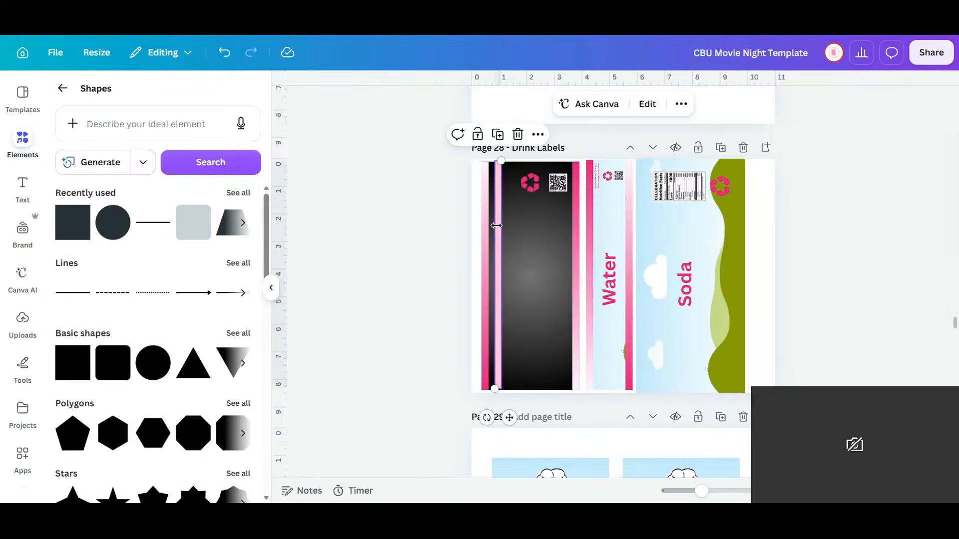
- Replace the light pink strip on the Gatorade label with a fresh square on the Drink Labels page
drag(496, 226, 489, 228)
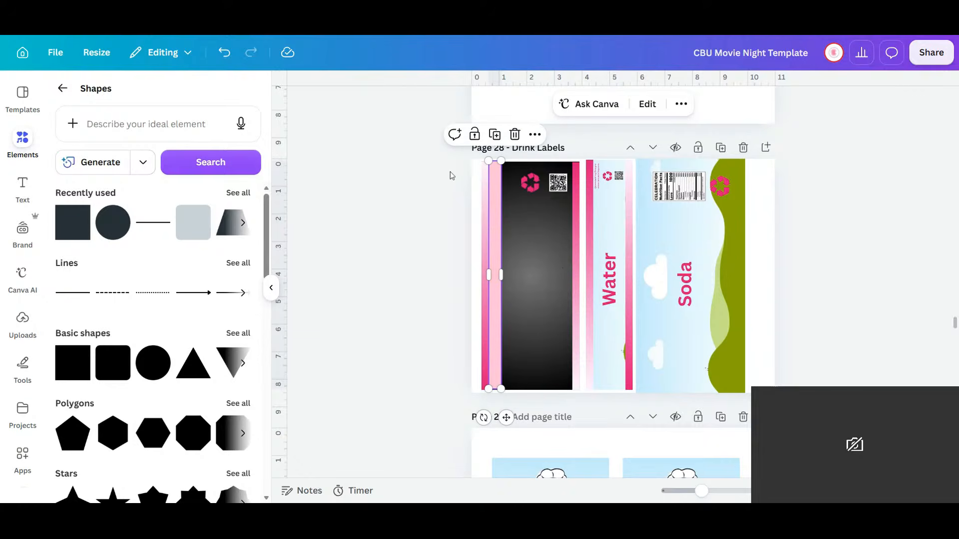
click(515, 135)
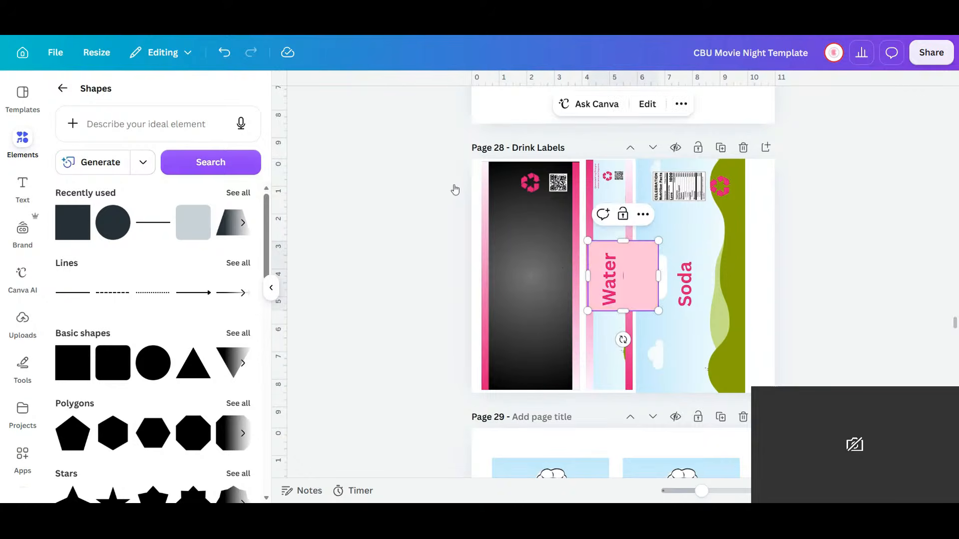
click(647, 104)
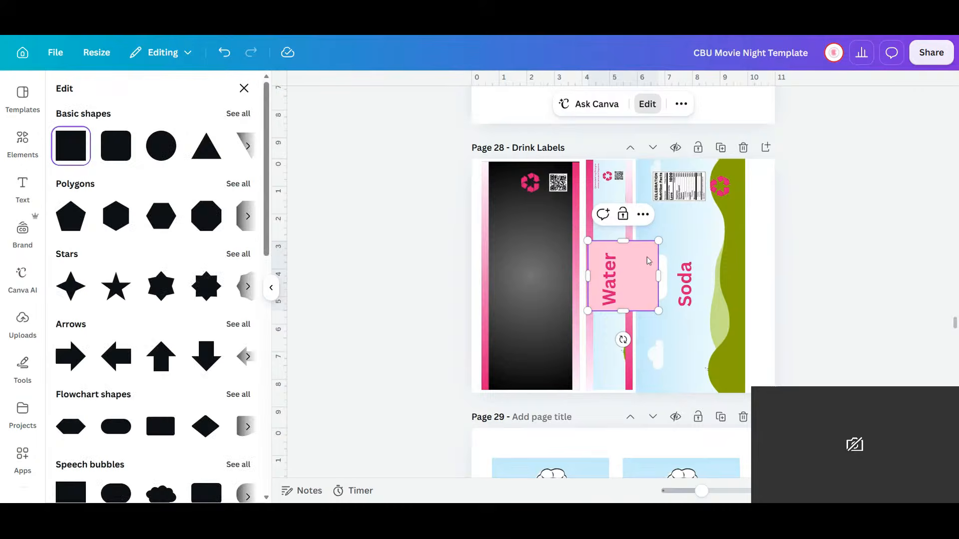
scroll(168, 265, down, 10)
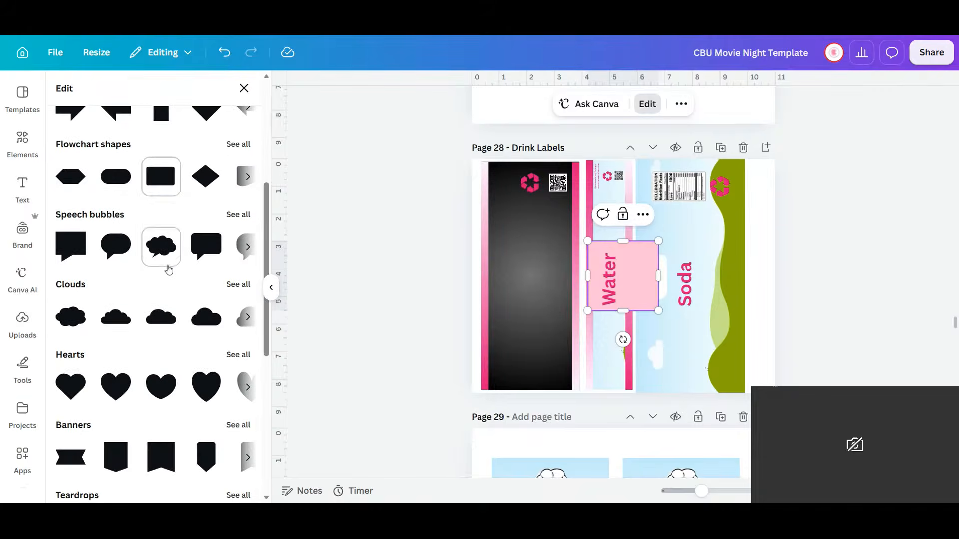
scroll(168, 270, up, 7)
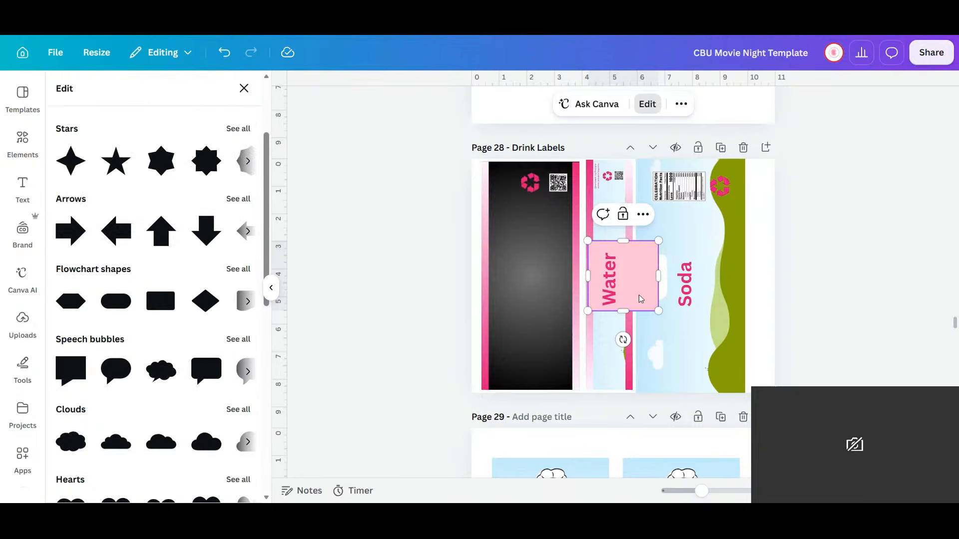
click(682, 104)
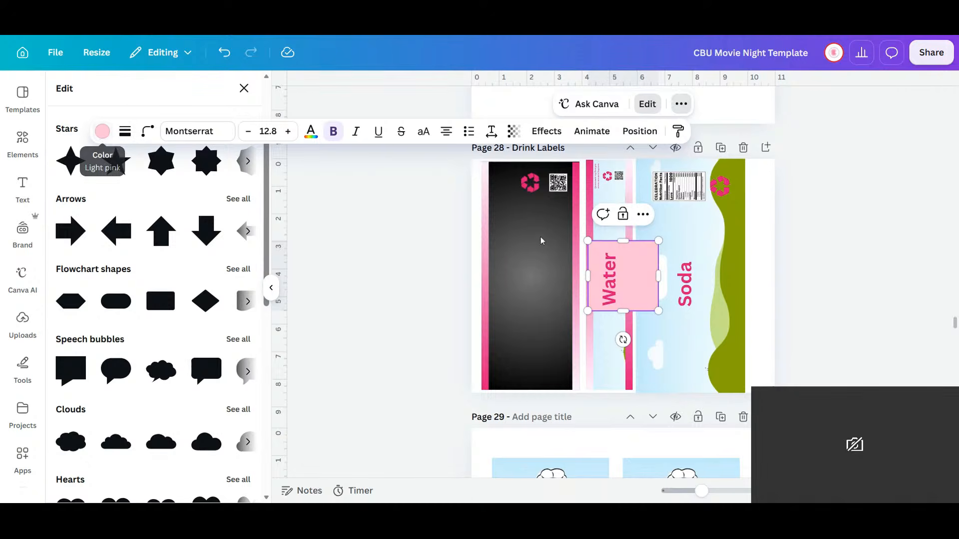
- Narrow the light pink square into a strip and fit it at full label height over the Gatorade label's left pink edge
drag(658, 276, 600, 276)
drag(605, 340, 496, 260)
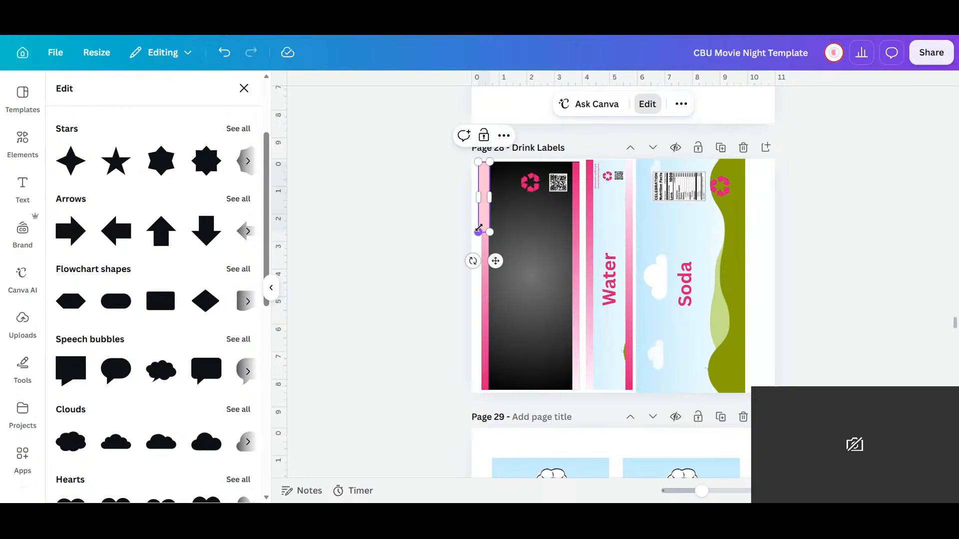
drag(479, 220, 488, 388)
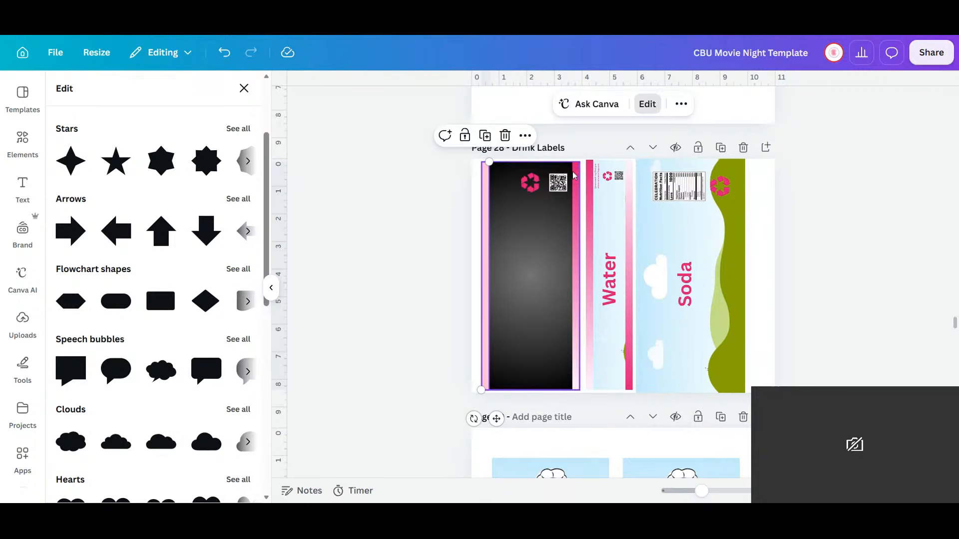
- Fill the Gatorade label's left strip with a gradient from red to black #000000
click(683, 106)
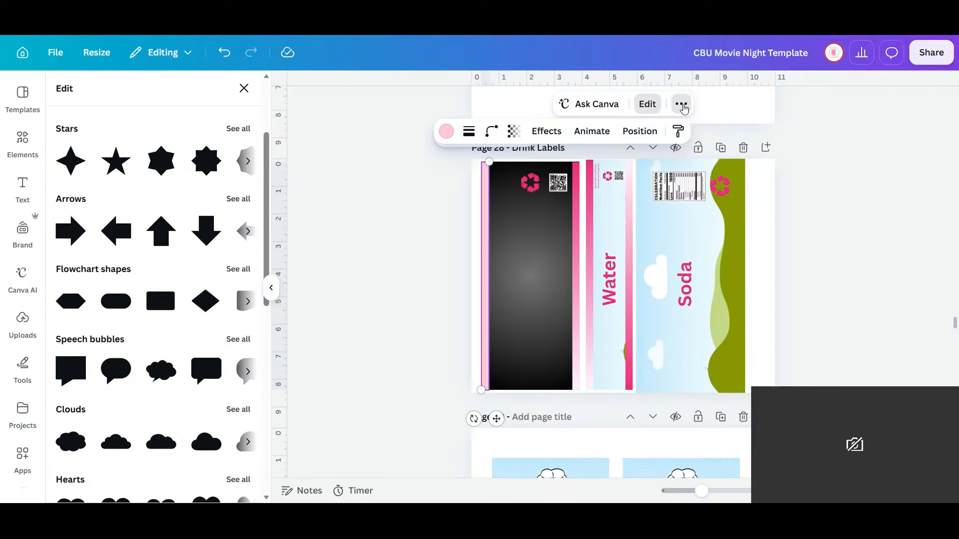
click(448, 132)
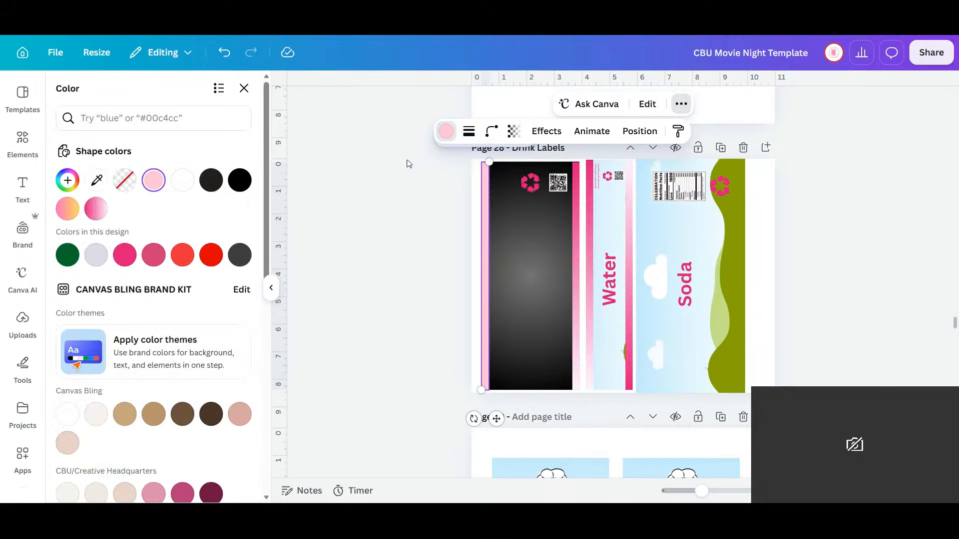
click(211, 255)
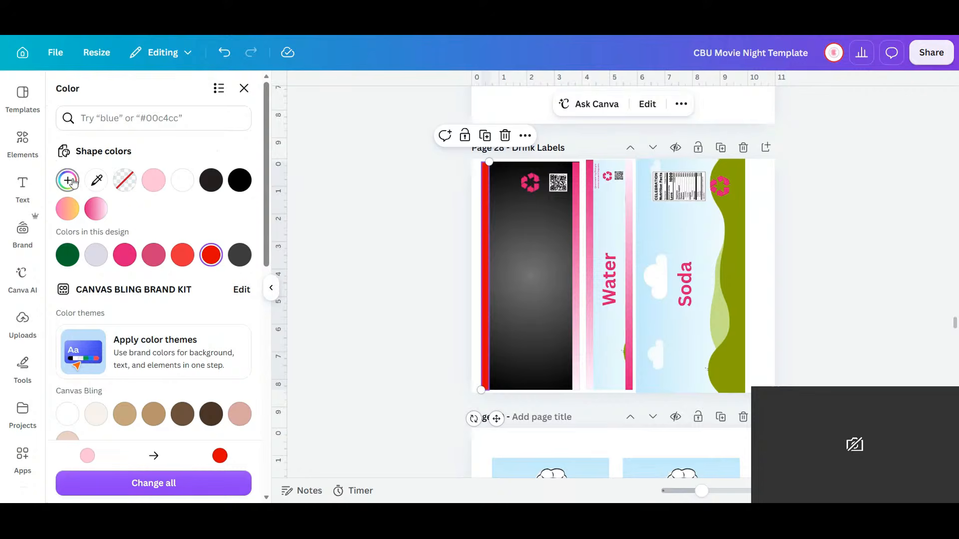
click(70, 180)
click(207, 216)
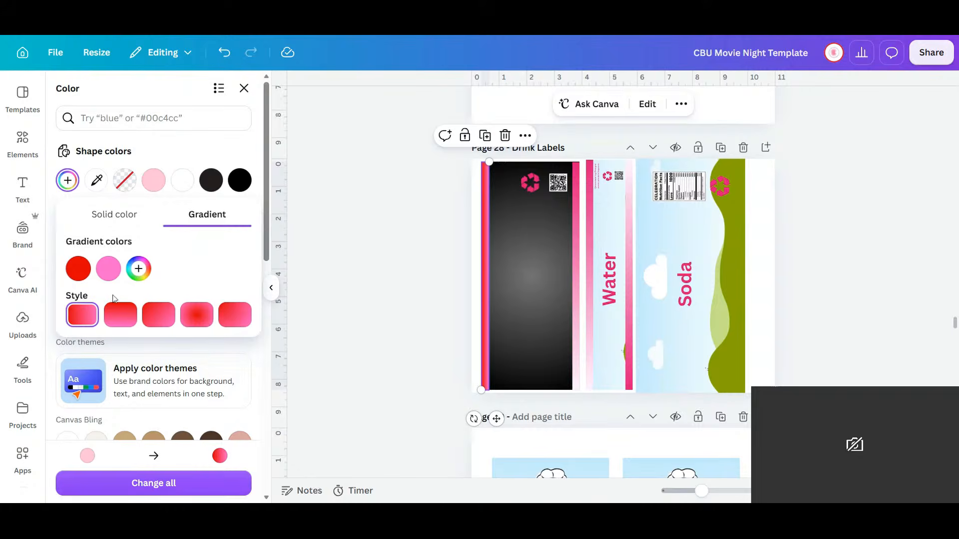
click(109, 272)
drag(233, 365, 283, 373)
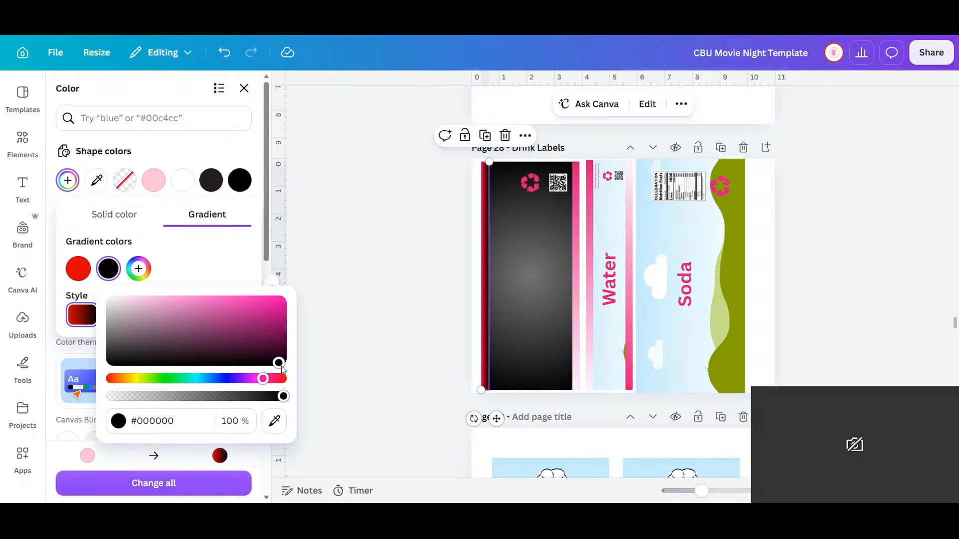
click(228, 278)
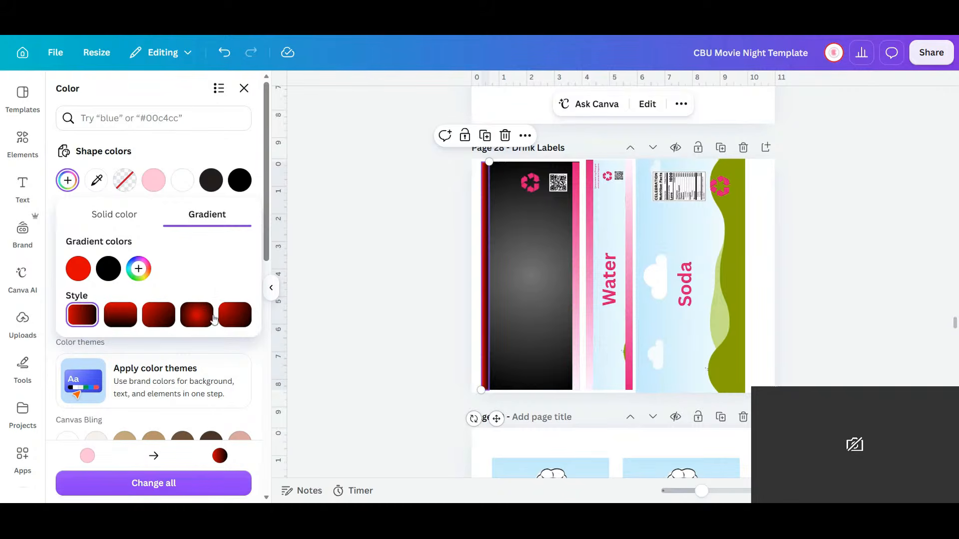
- Run the left strip's gradient vertically, add a third black color, and reorder the colors to black, red, black
click(120, 314)
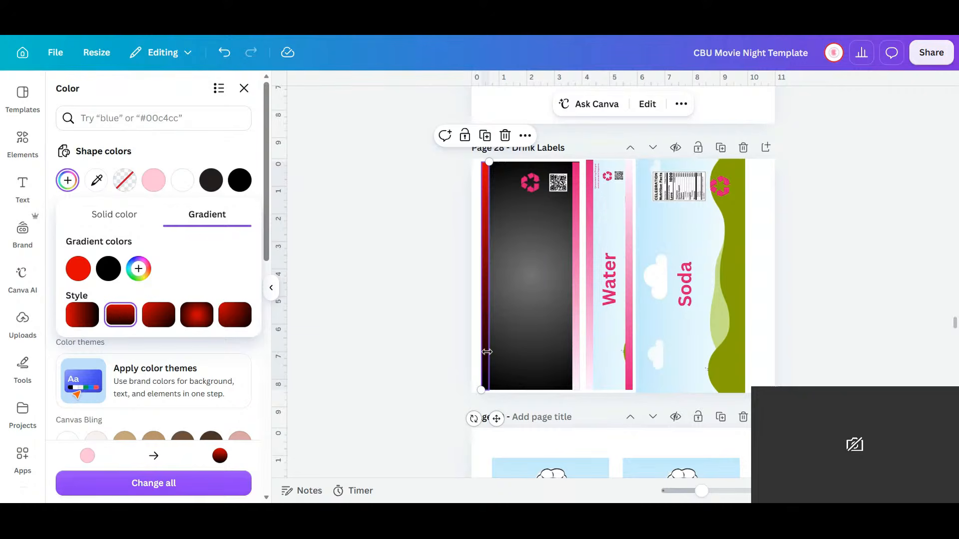
click(139, 269)
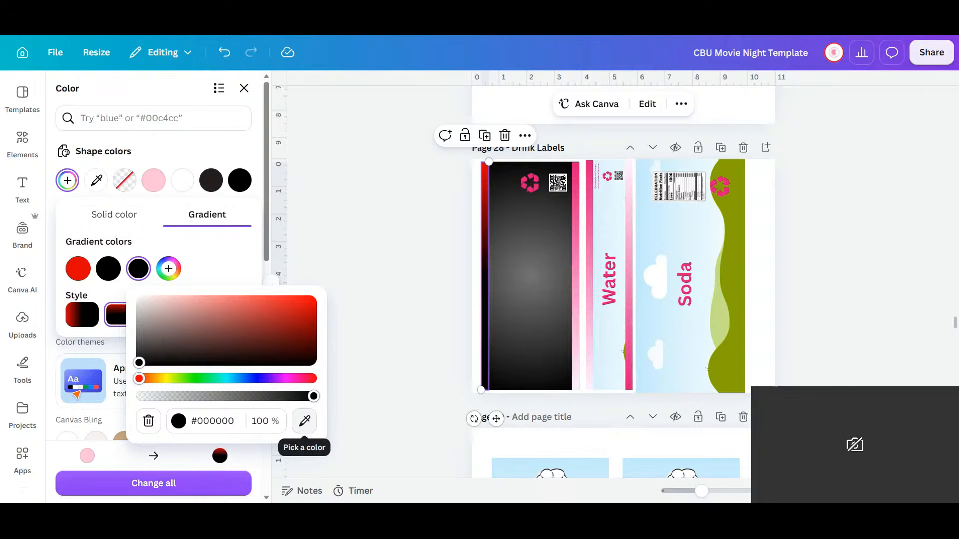
drag(78, 268, 133, 272)
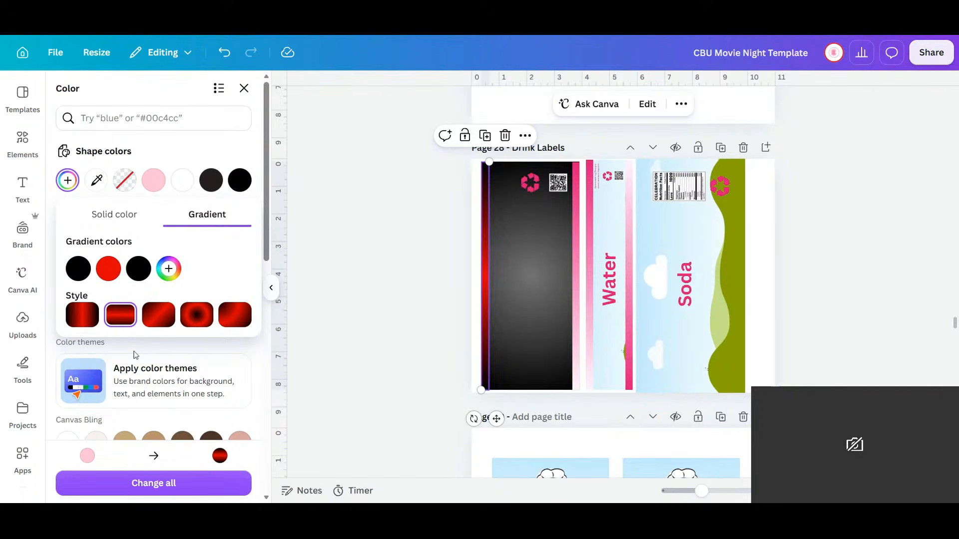
click(771, 340)
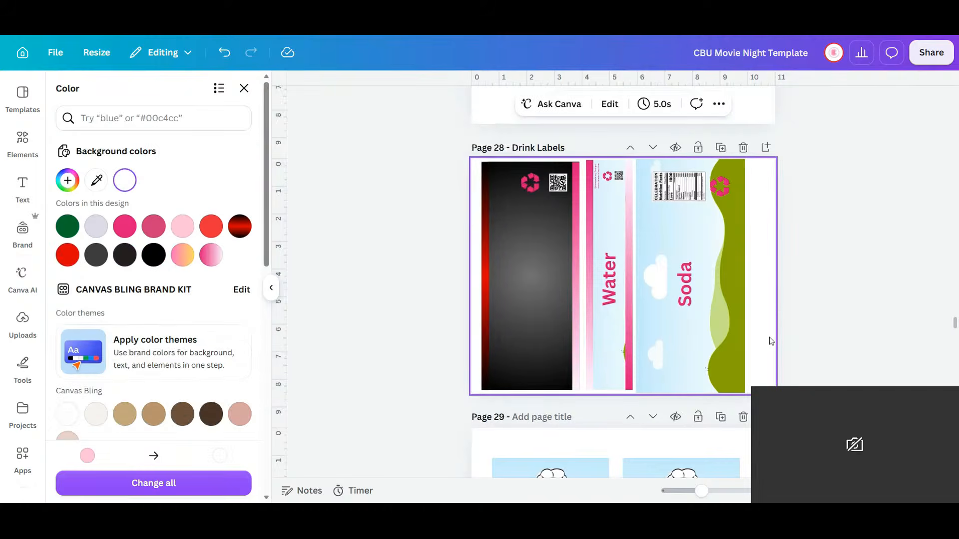
key(Escape)
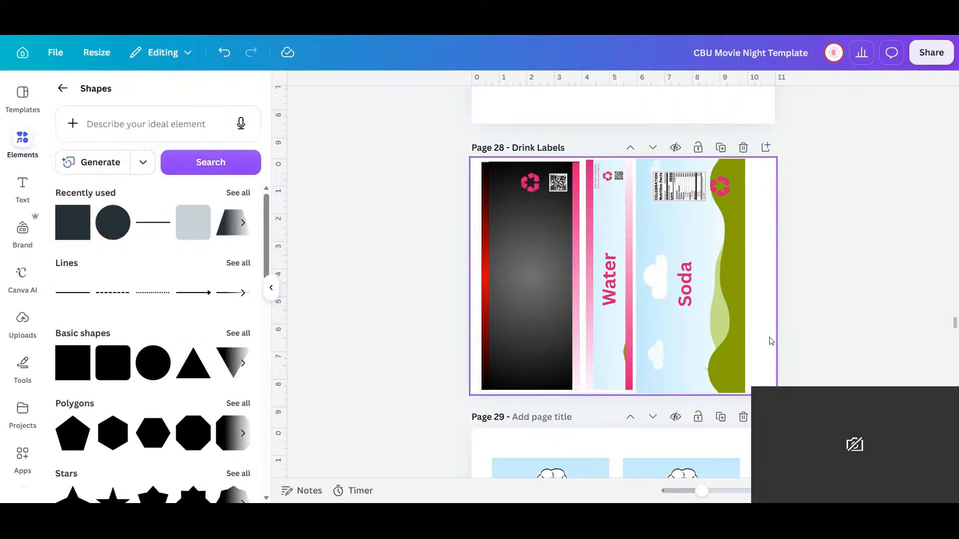
- Duplicate the black-red-black gradient strip and place the copy over the Gatorade label's right pink edge
click(486, 291)
click(490, 140)
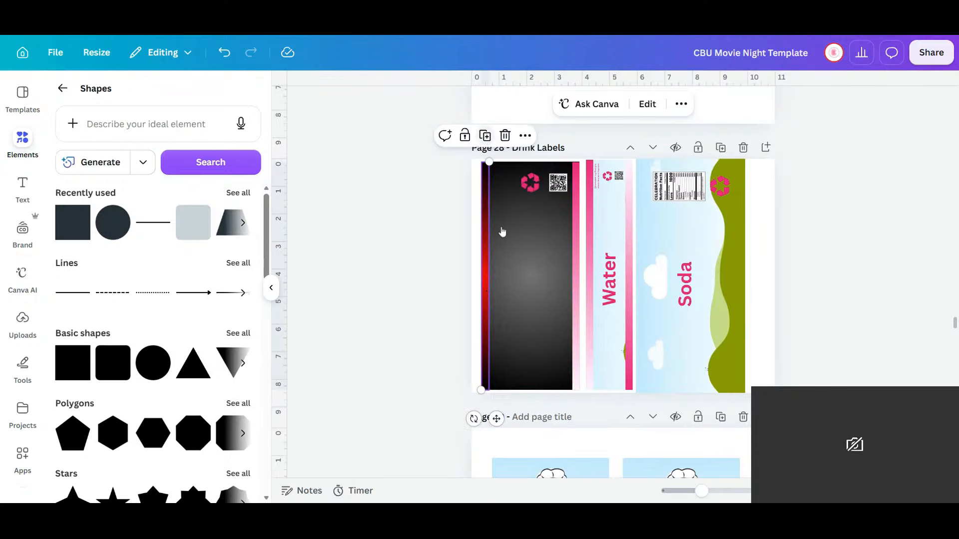
drag(501, 424, 589, 421)
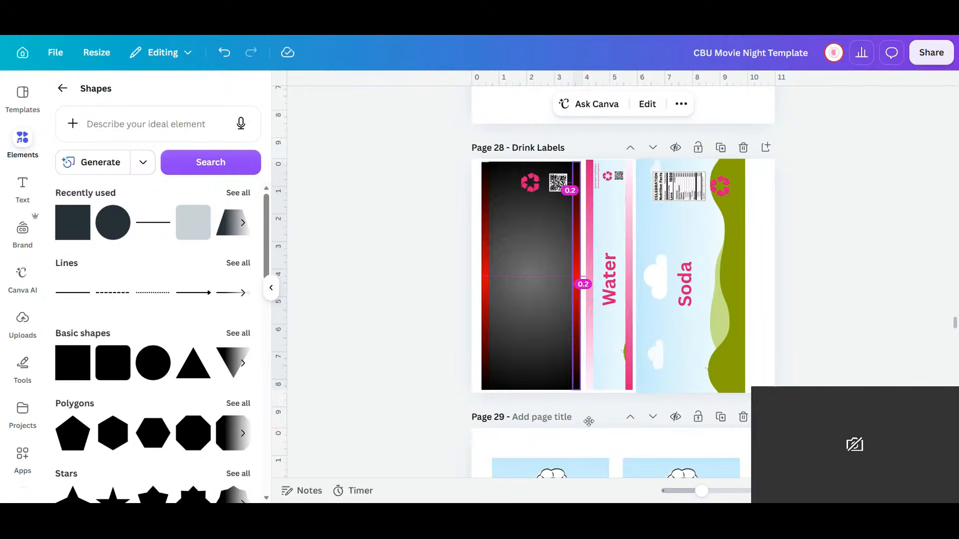
- Recolor the Gatorade label's recycling symbol white
click(532, 187)
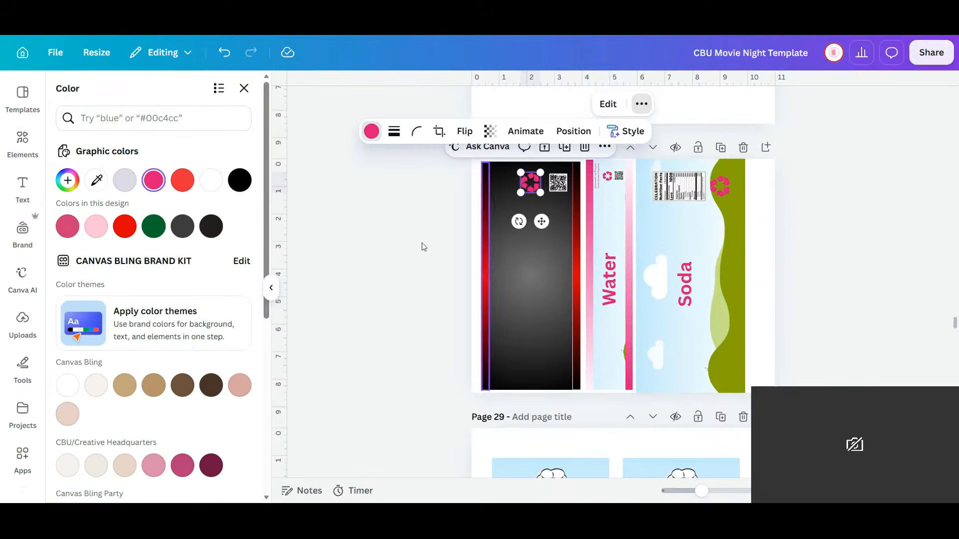
click(209, 181)
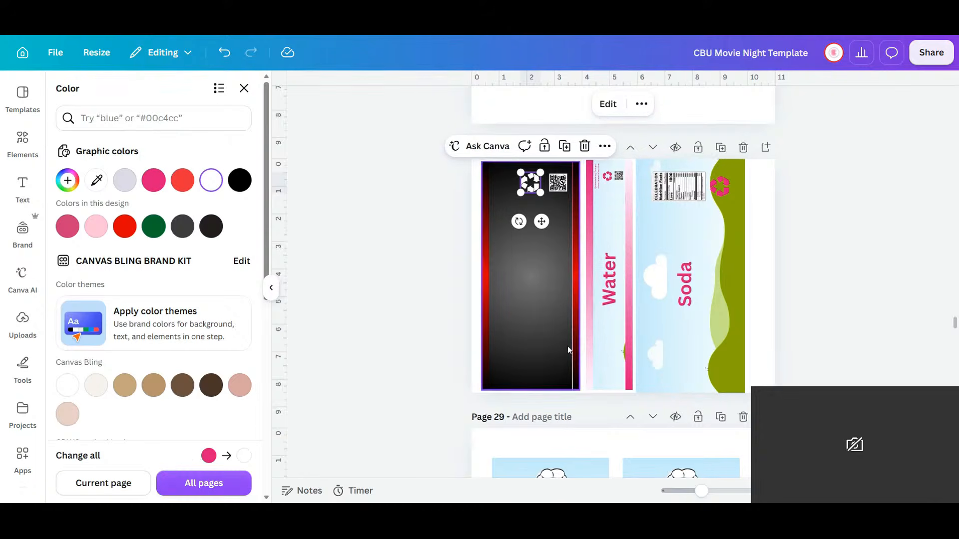
- Adjust the right black-red gradient strip so it sits flush against the Gatorade label's dark gray area
click(574, 311)
drag(573, 305, 575, 306)
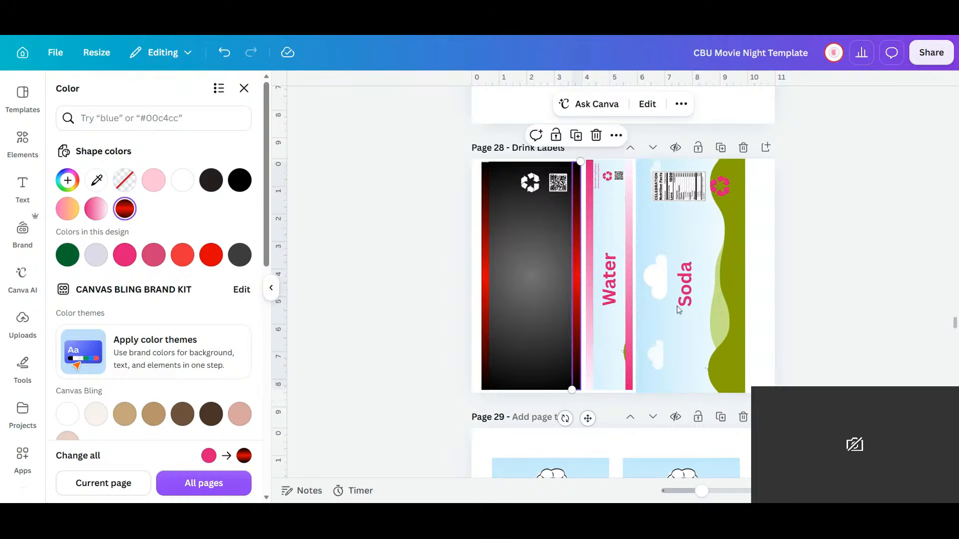
click(780, 333)
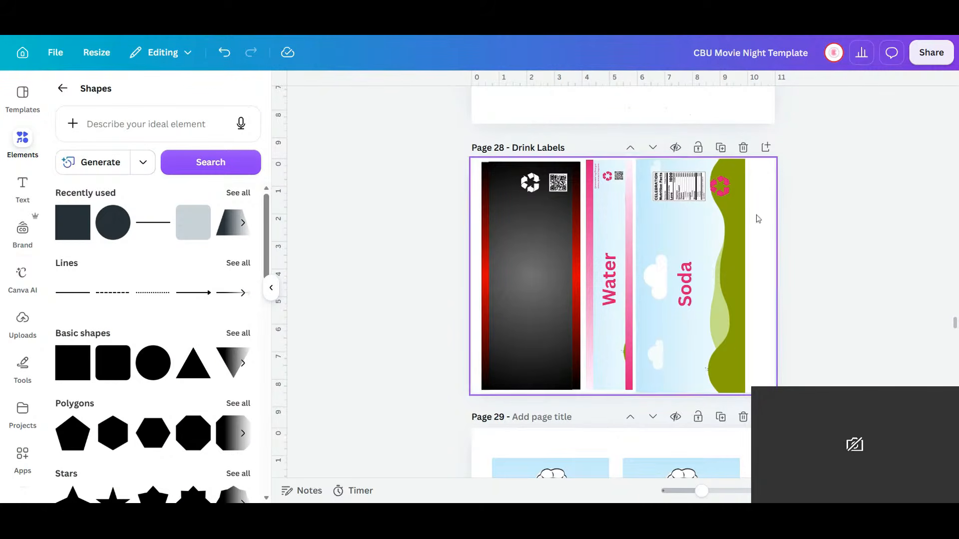
- Add a blank page after Drink Labels, move all Gatorade label elements onto it, and rotate the label to horizontal
click(766, 148)
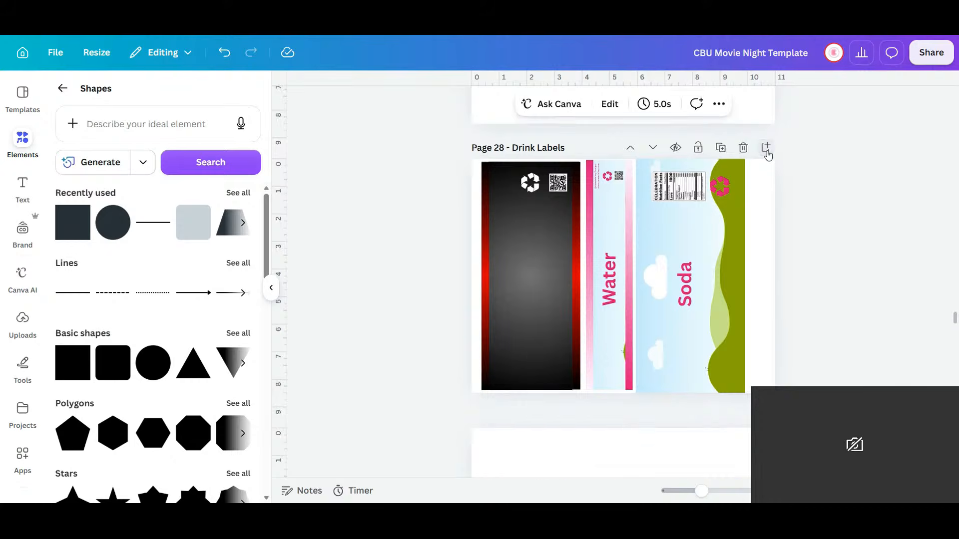
scroll(658, 283, up, 5)
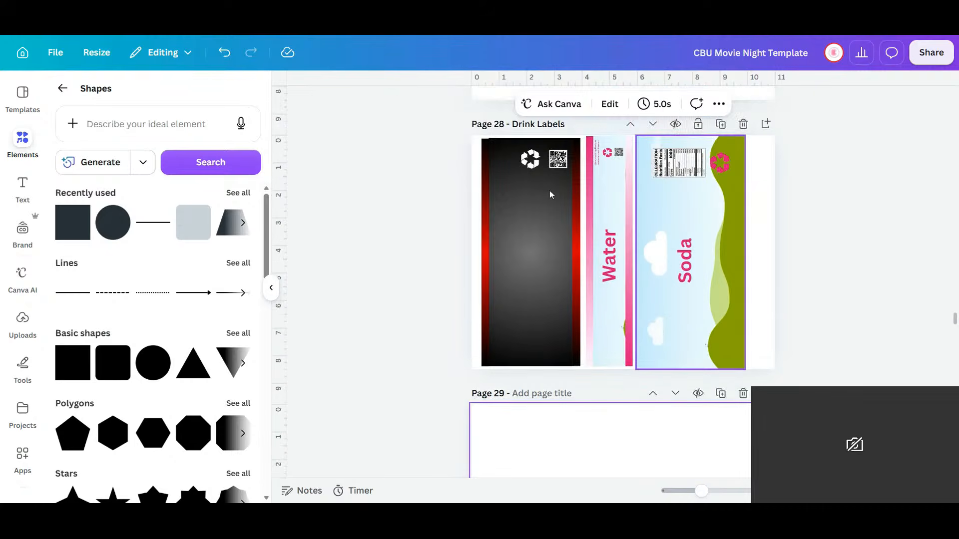
drag(558, 199, 626, 123)
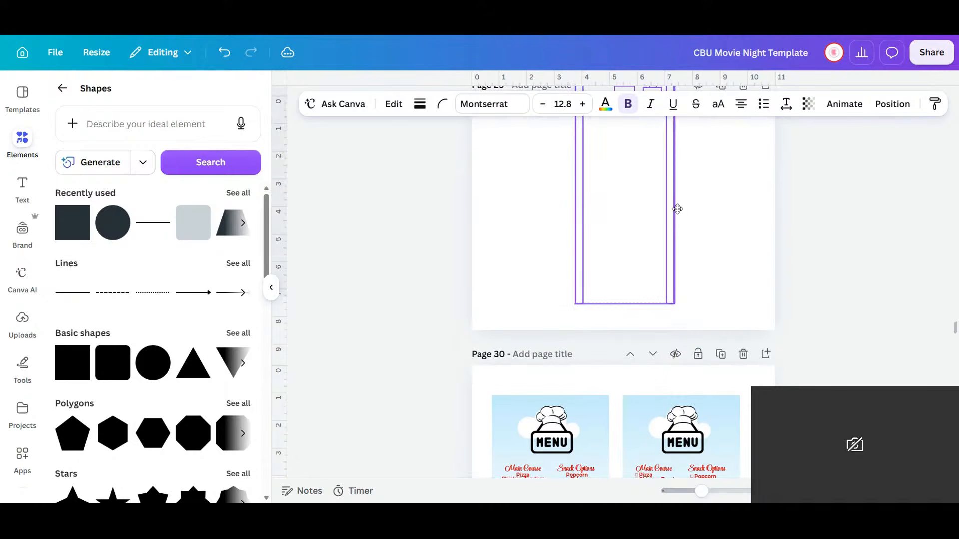
drag(703, 239, 628, 286)
scroll(730, 300, up, 3)
click(723, 256)
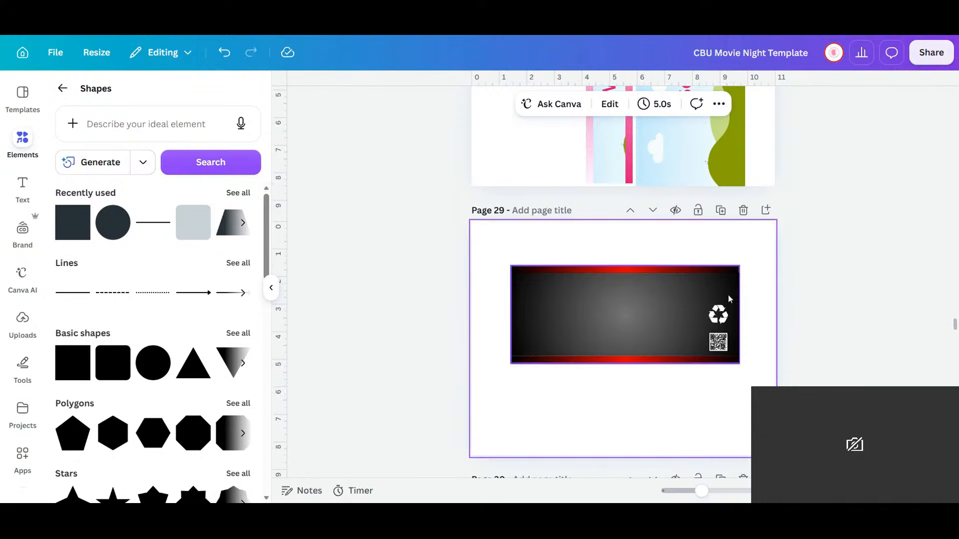
- Select the recycling symbol and QR code together and move them up on the horizontal label, away from its lower strip
double_click(716, 322)
shift+click(720, 343)
drag(719, 344, 720, 335)
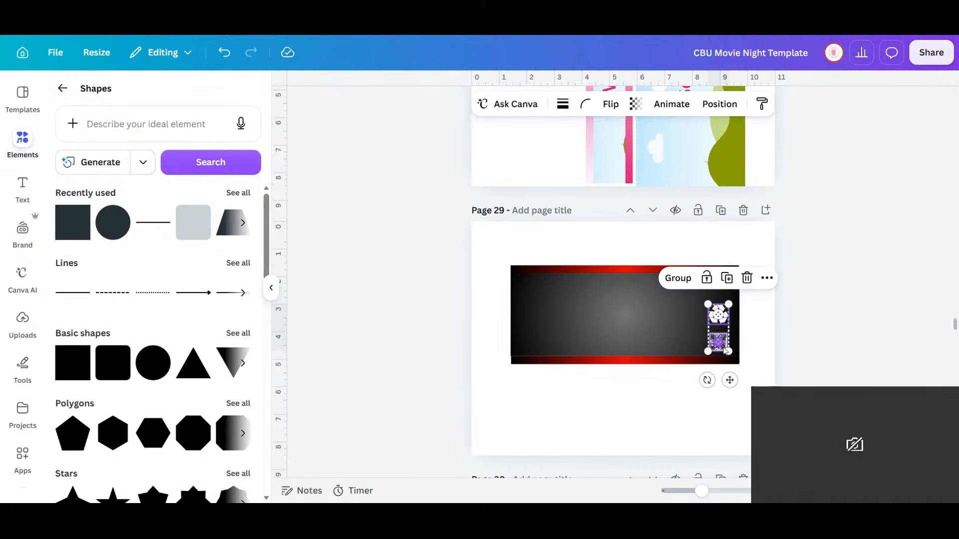
drag(729, 380, 729, 363)
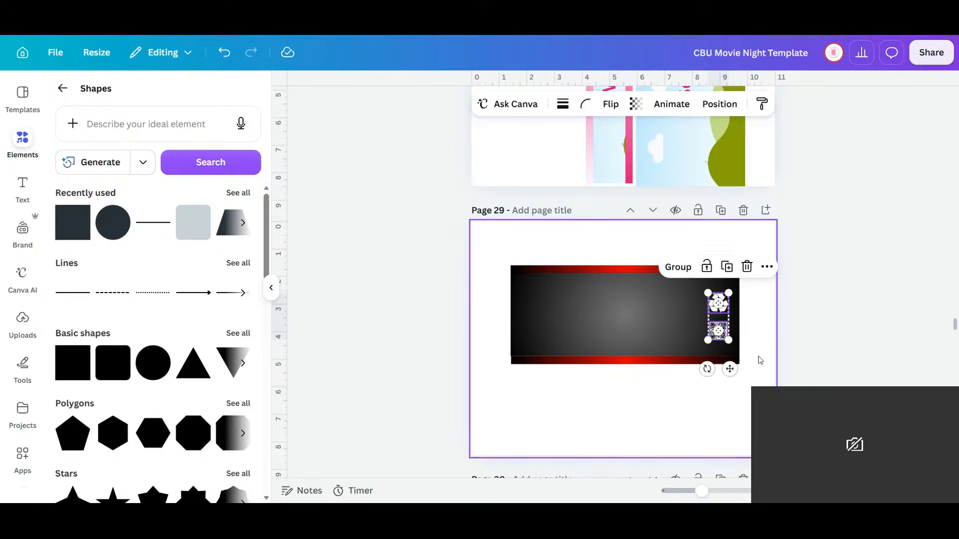
click(602, 315)
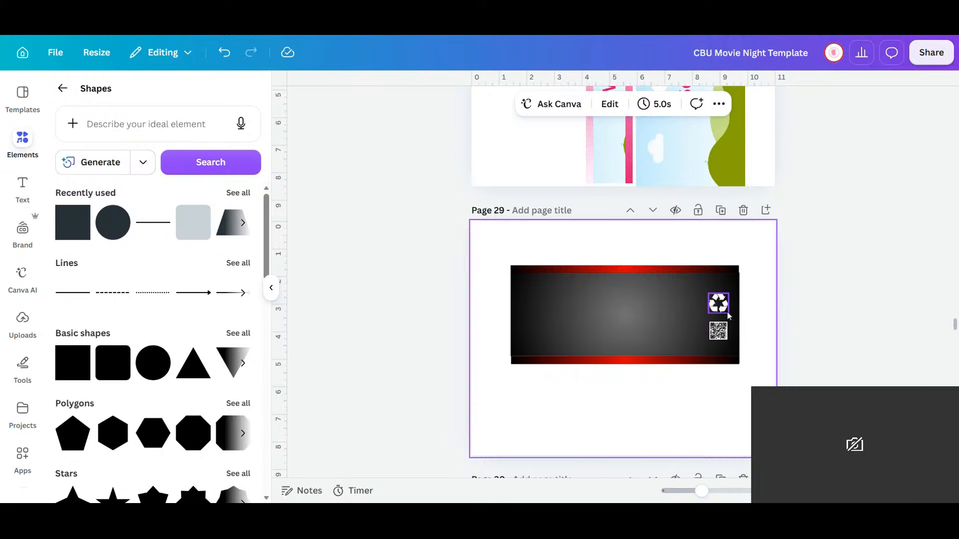
drag(722, 308, 718, 324)
click(721, 334)
- Move the label's lower red-black strip up off the pink gradient edge underneath and delete that pink edge
click(649, 361)
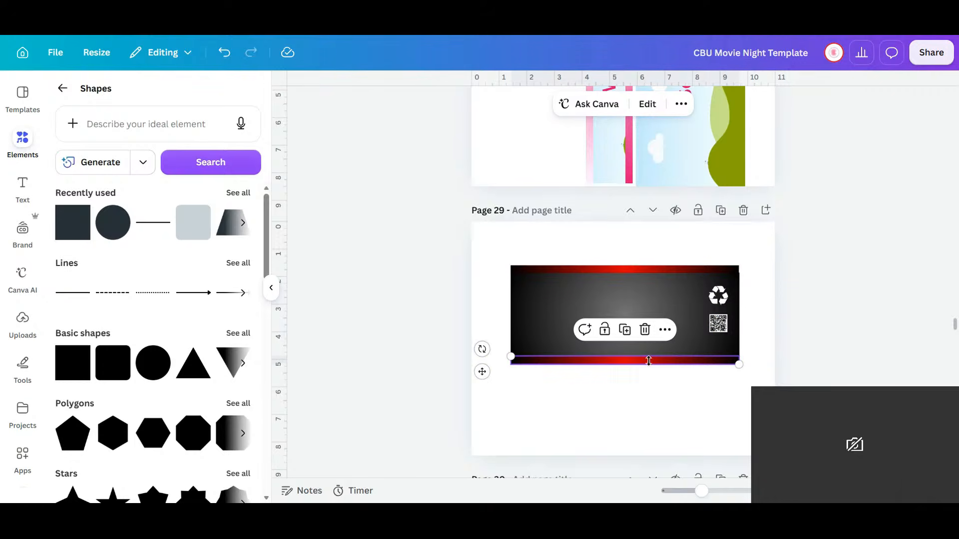
drag(482, 371, 481, 355)
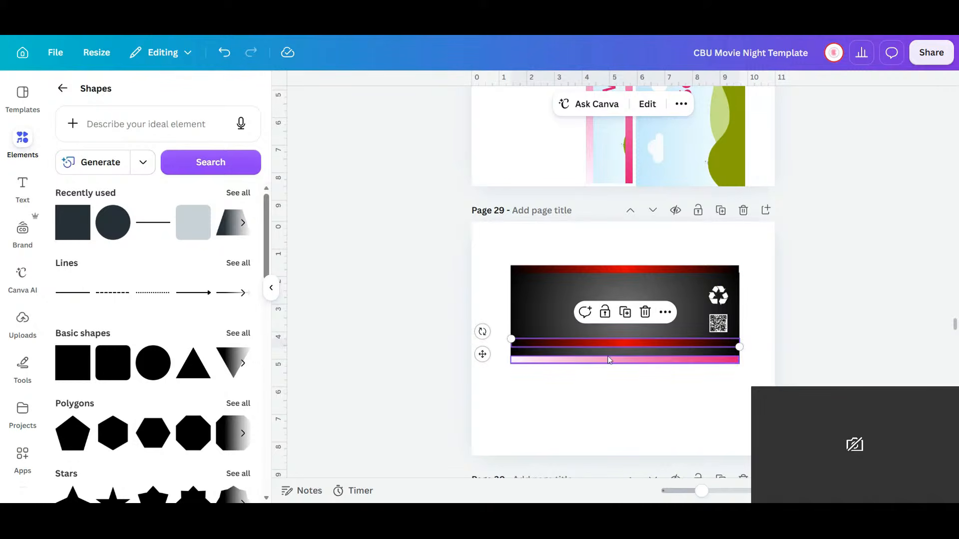
click(603, 359)
key(Delete)
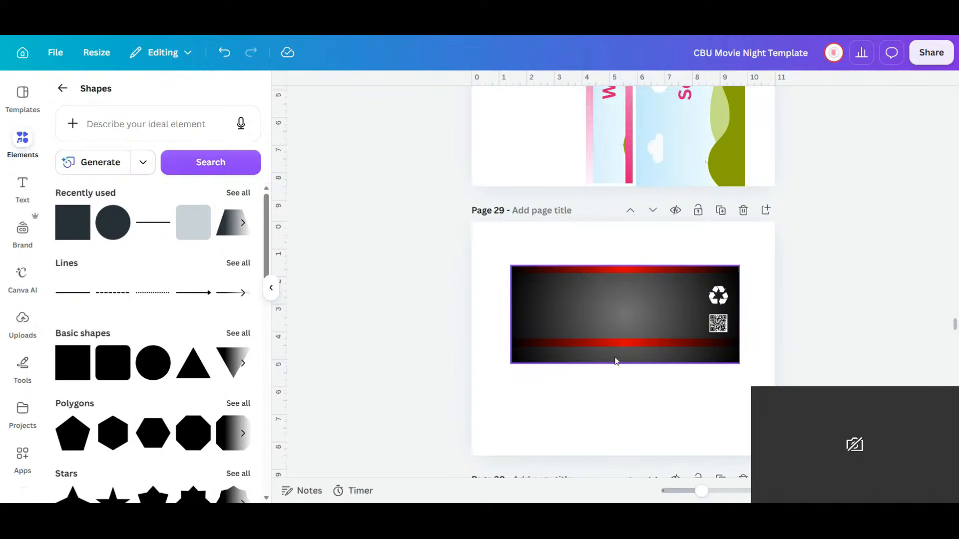
- Shorten the horizontal label's dark gray background from below to about 3 in high, ending at the lower red-black strip
click(616, 361)
drag(624, 358, 625, 348)
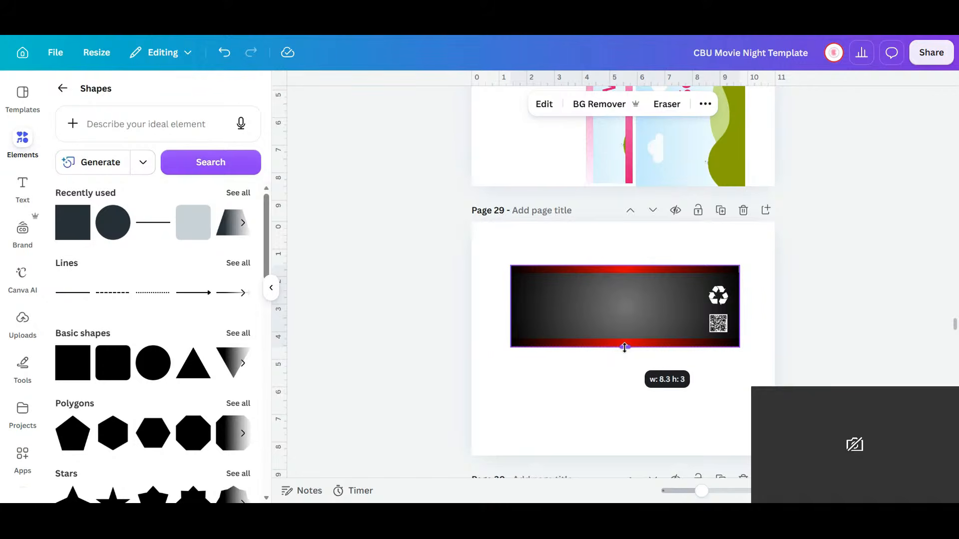
click(667, 370)
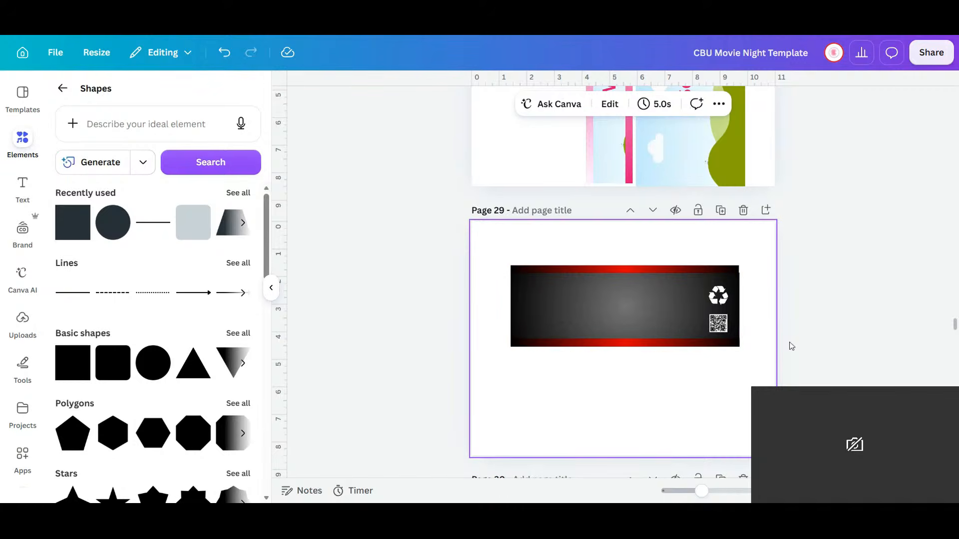
- Copy the family-name and CINEMA title texts together from the black ticket on the Movie Ticket page
scroll(792, 345, down, 10)
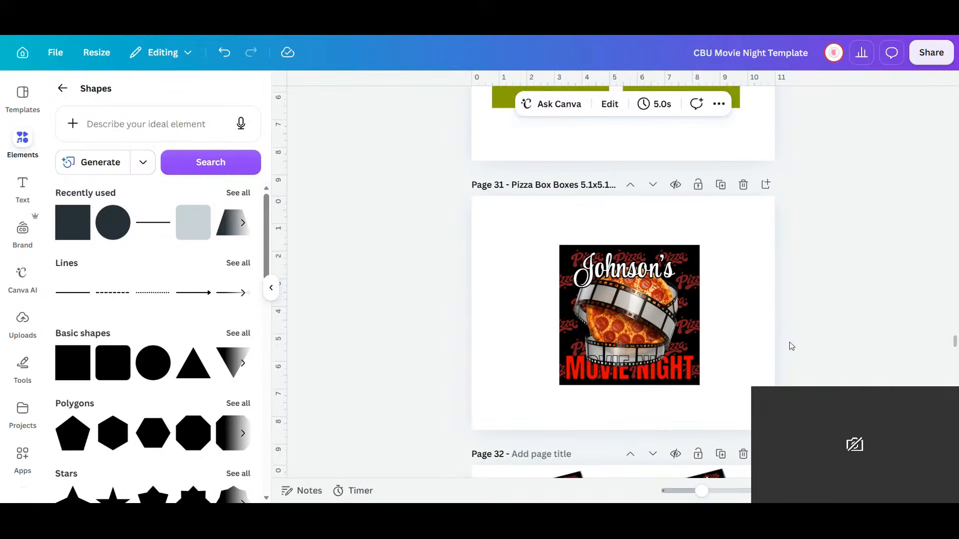
scroll(792, 345, down, 15)
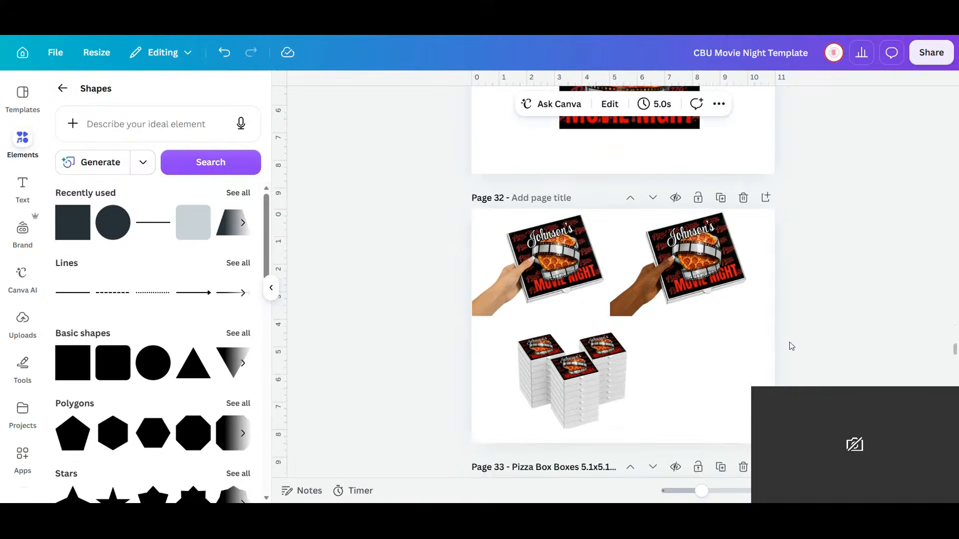
scroll(792, 346, down, 10)
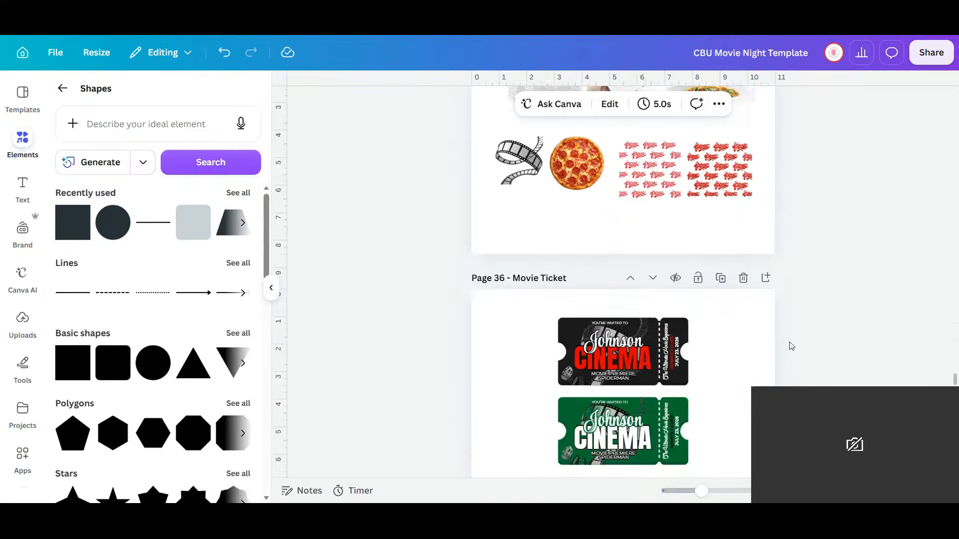
click(626, 282)
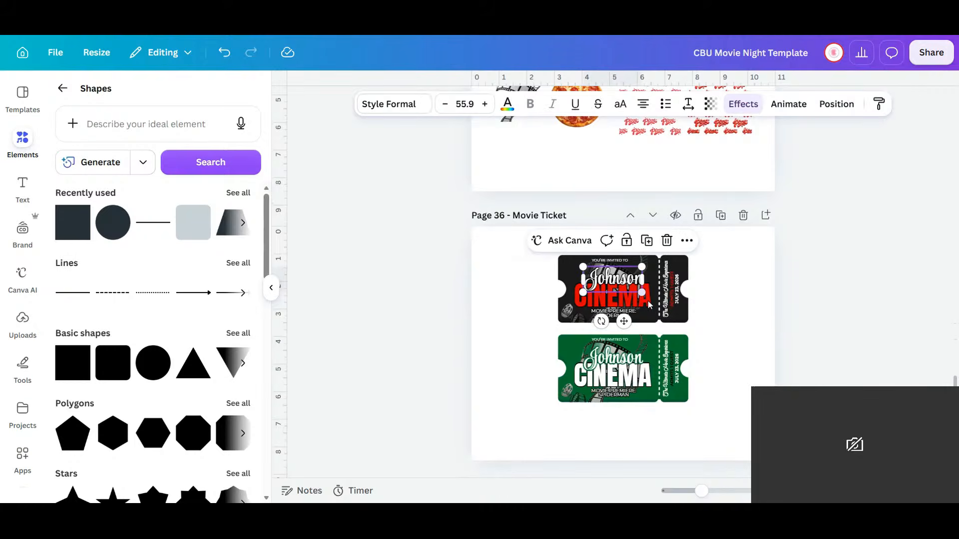
shift+click(638, 306)
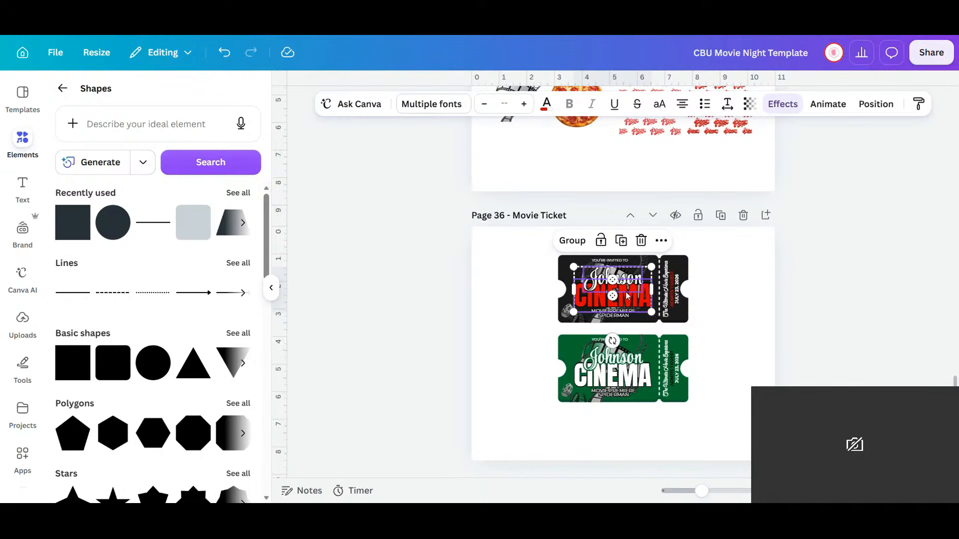
right_click(628, 295)
click(662, 189)
- Paste the family-name and CINEMA title onto the page 29 label, enlarge it and center it between the two strips
scroll(662, 276, up, 10)
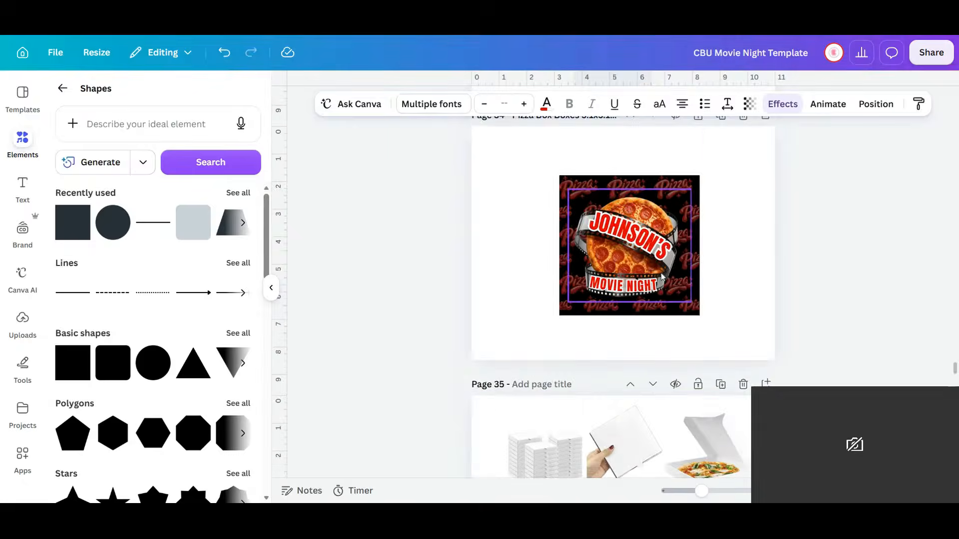
scroll(662, 276, up, 10)
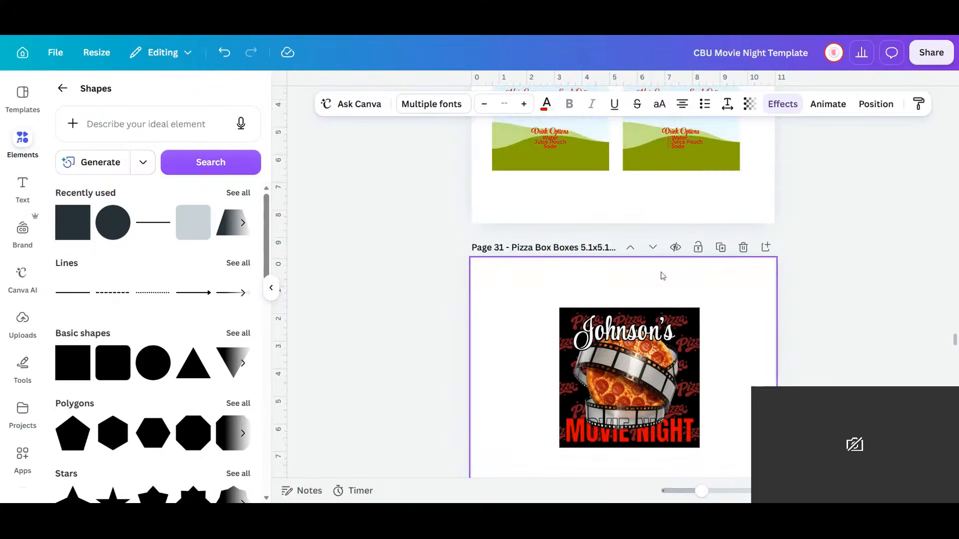
scroll(661, 276, up, 5)
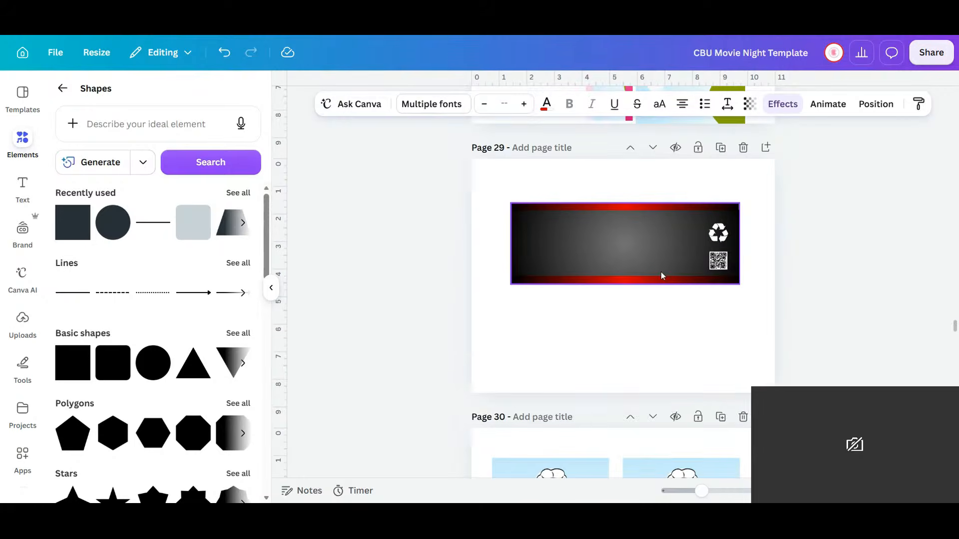
right_click(606, 234)
click(647, 187)
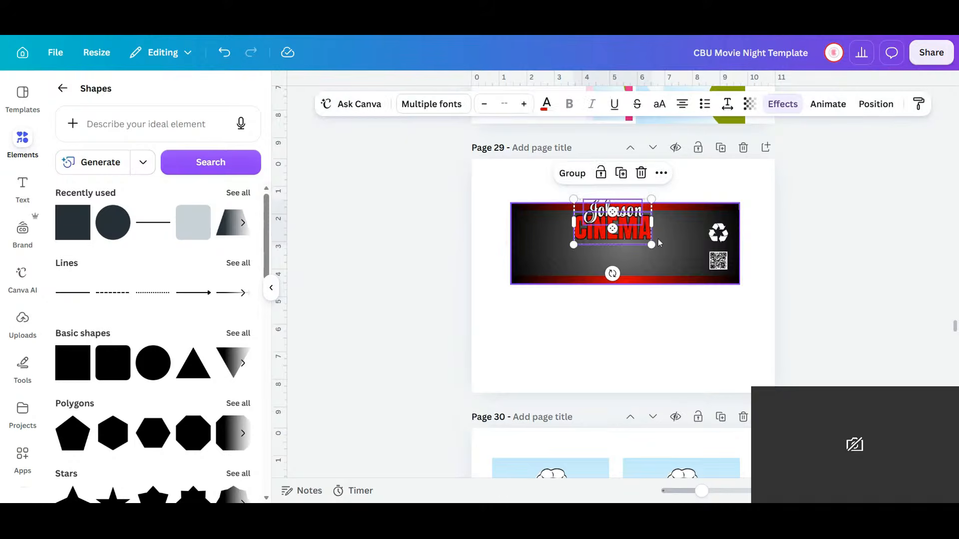
mouse_move(651, 248)
mouse_down()
mouse_move(648, 241)
mouse_move(688, 280)
mouse_move(642, 248)
mouse_up()
click(693, 336)
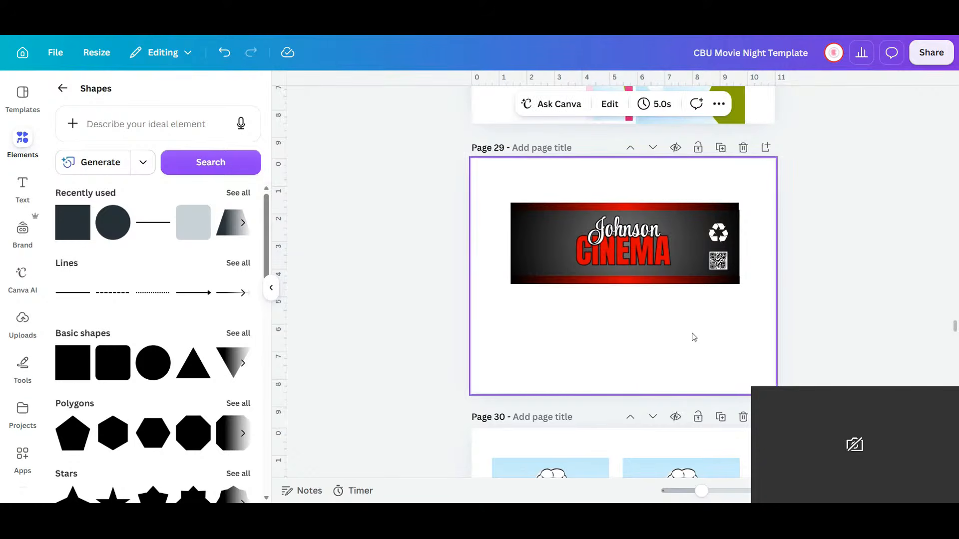
- Copy the curled film strip graphic beside the pizza on page 35
scroll(694, 337, down, 10)
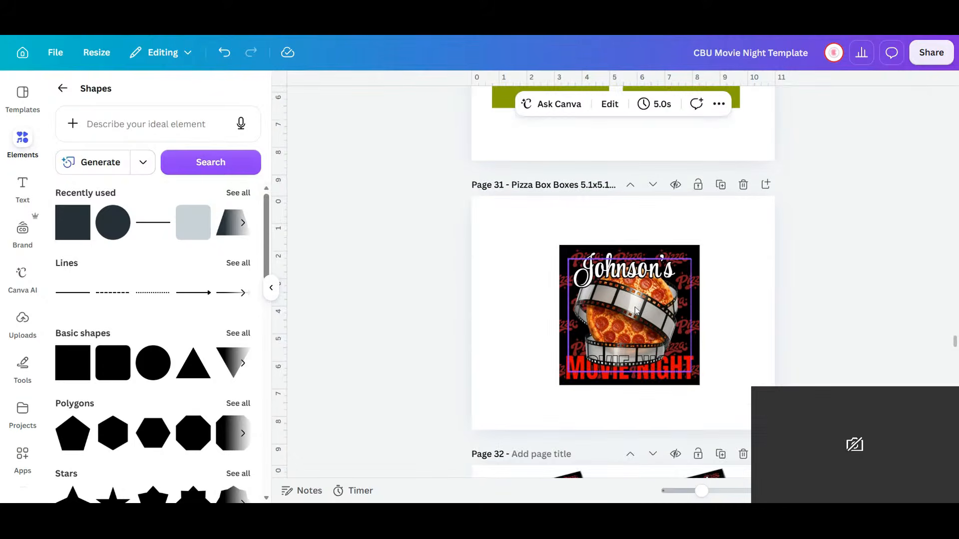
scroll(692, 320, down, 10)
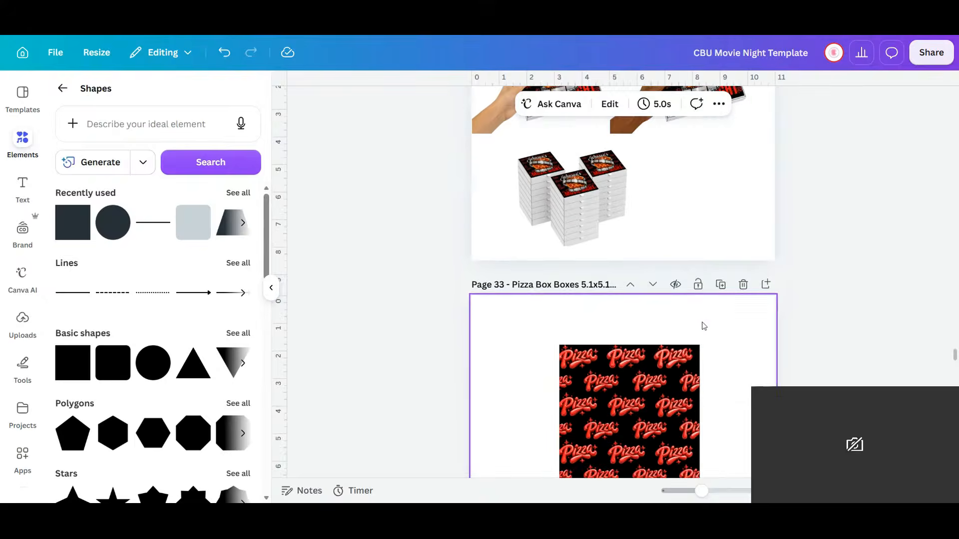
scroll(704, 325, down, 10)
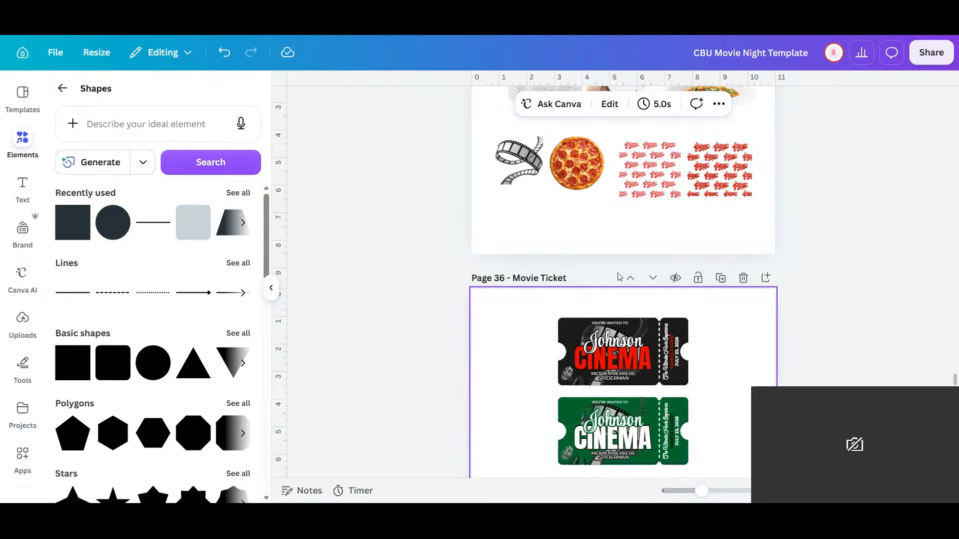
click(520, 160)
right_click(524, 151)
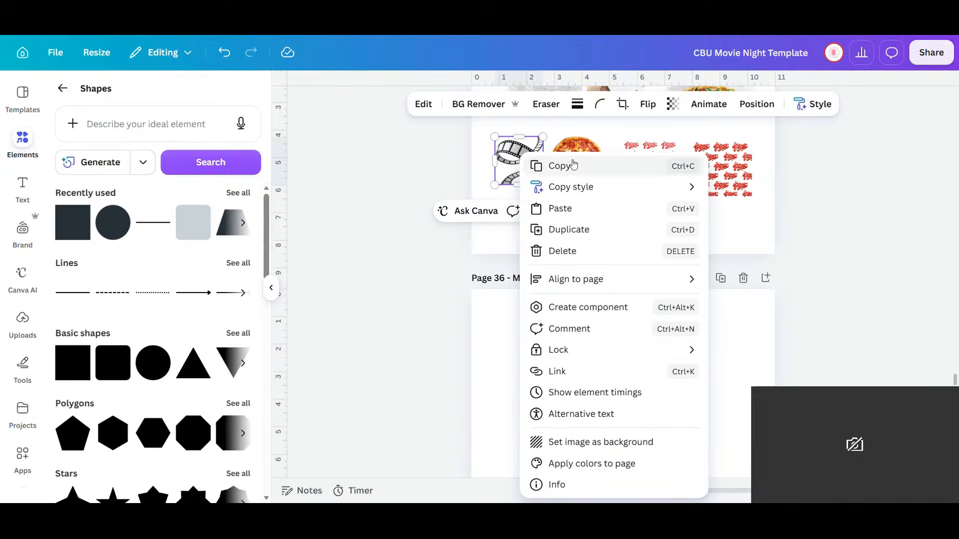
click(577, 164)
scroll(589, 168, up, 4)
scroll(686, 452, down, 2)
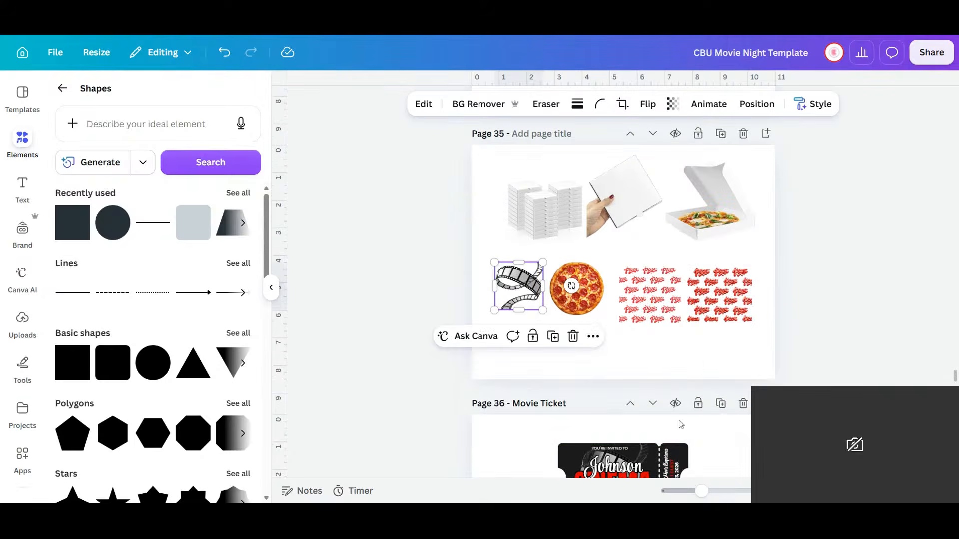
scroll(686, 453, down, 2)
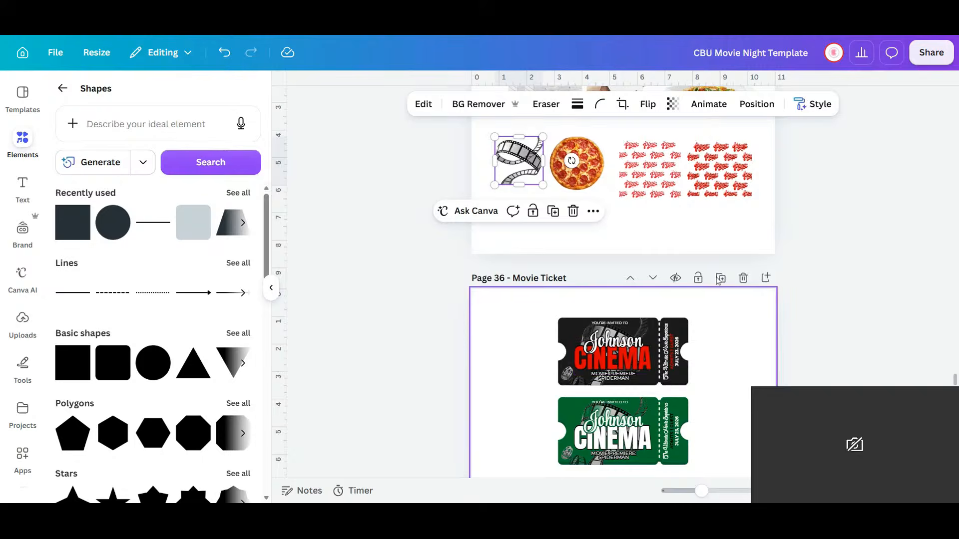
- Paste the film strip graphic onto page 29 and place it in the blank area below the label
scroll(722, 226, up, 6)
scroll(723, 225, up, 12)
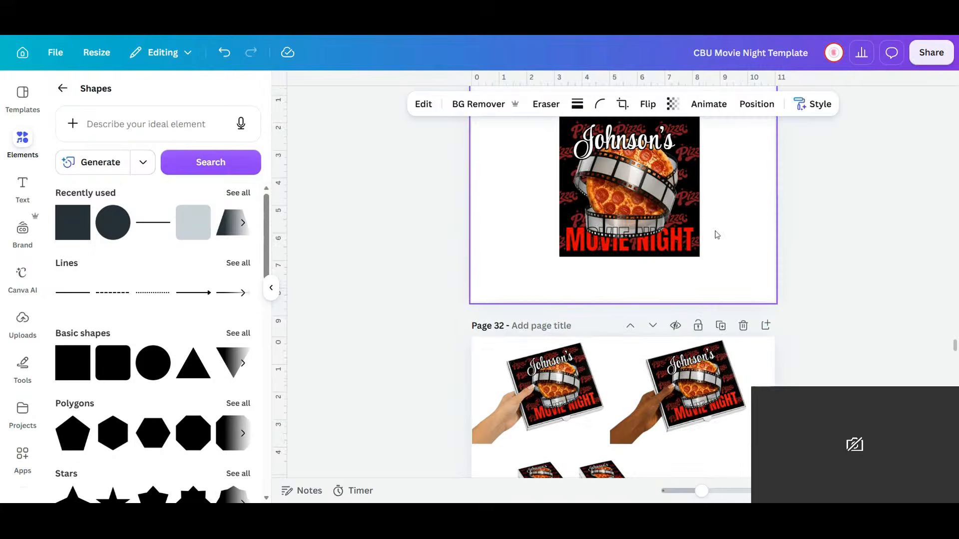
scroll(717, 235, up, 8)
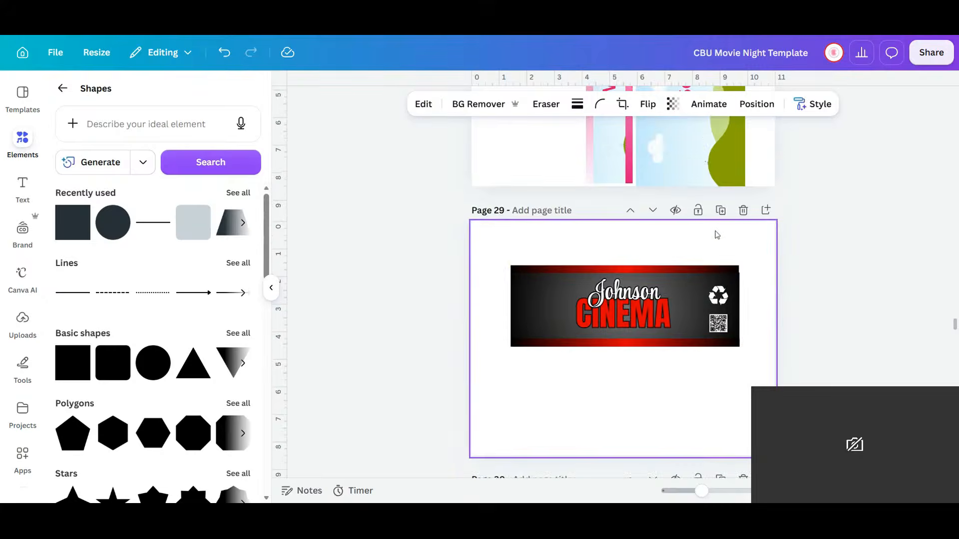
scroll(717, 234, up, 2)
right_click(638, 186)
click(681, 260)
drag(520, 299, 680, 347)
click(688, 228)
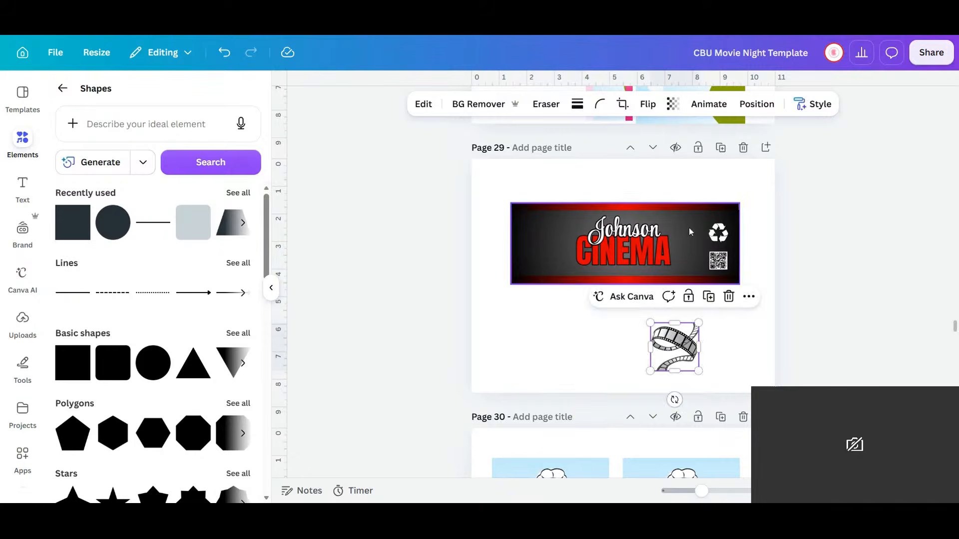
click(639, 180)
click(683, 340)
- Move the film strip between the title and recycling symbol, enlarge it to about 2.29 in, and send it behind the title
drag(683, 341, 684, 246)
drag(652, 267, 637, 281)
drag(681, 248, 684, 238)
click(757, 104)
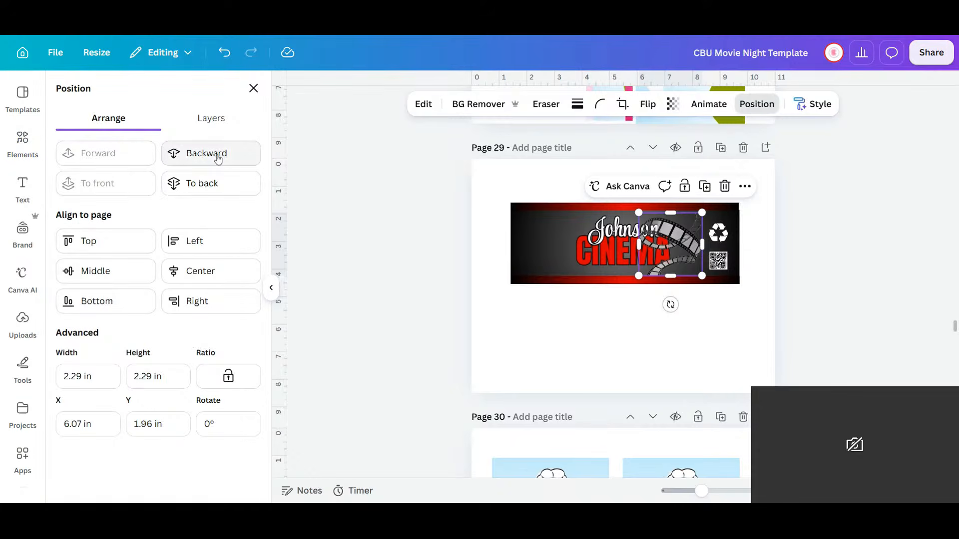
click(217, 157)
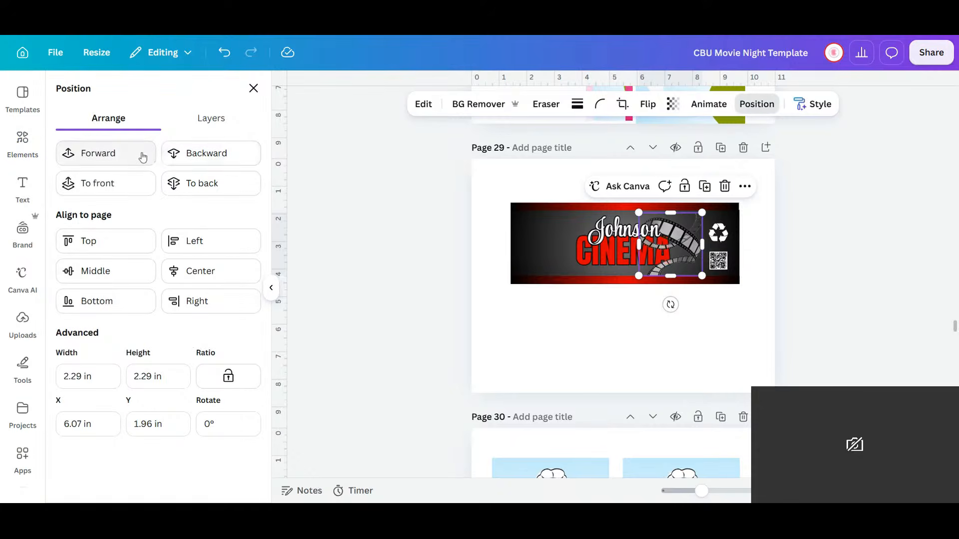
click(659, 386)
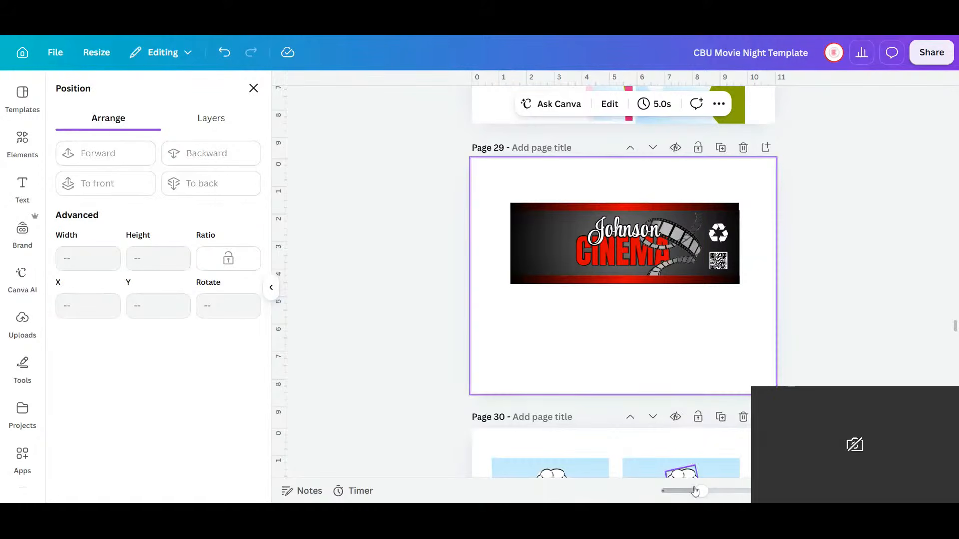
- Add the recommended film reel graphic with trailing film, then shrink and crop it to about 3.16 by 2.39 in beside the title's start
drag(702, 490, 711, 491)
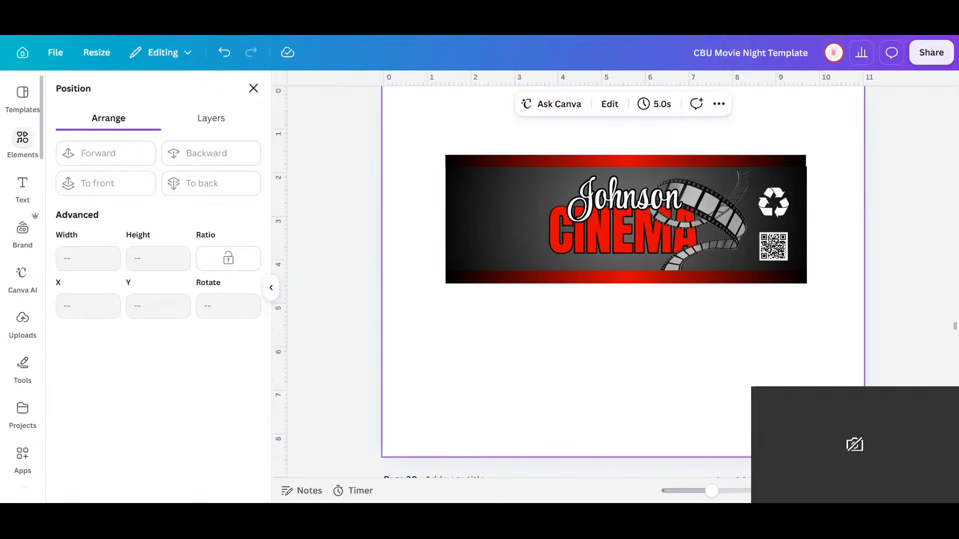
click(22, 140)
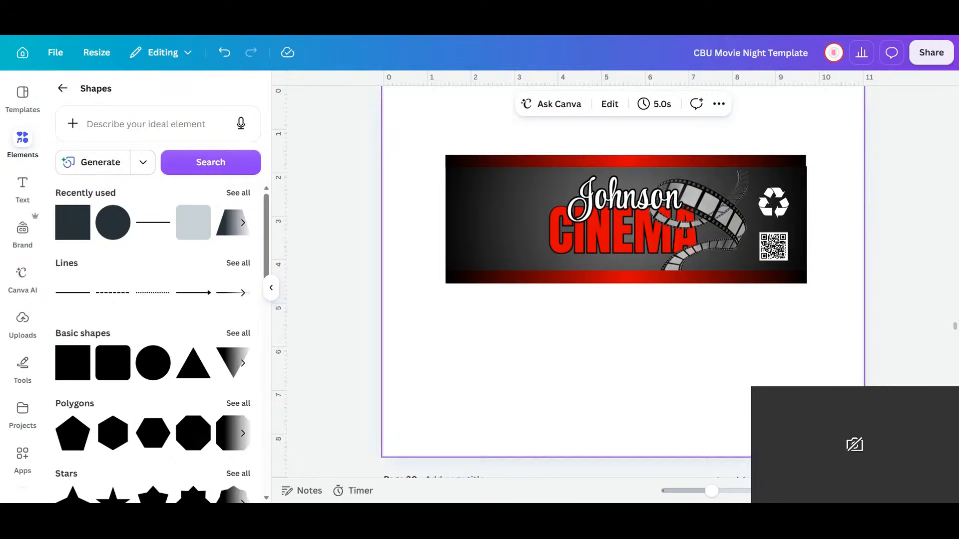
click(62, 92)
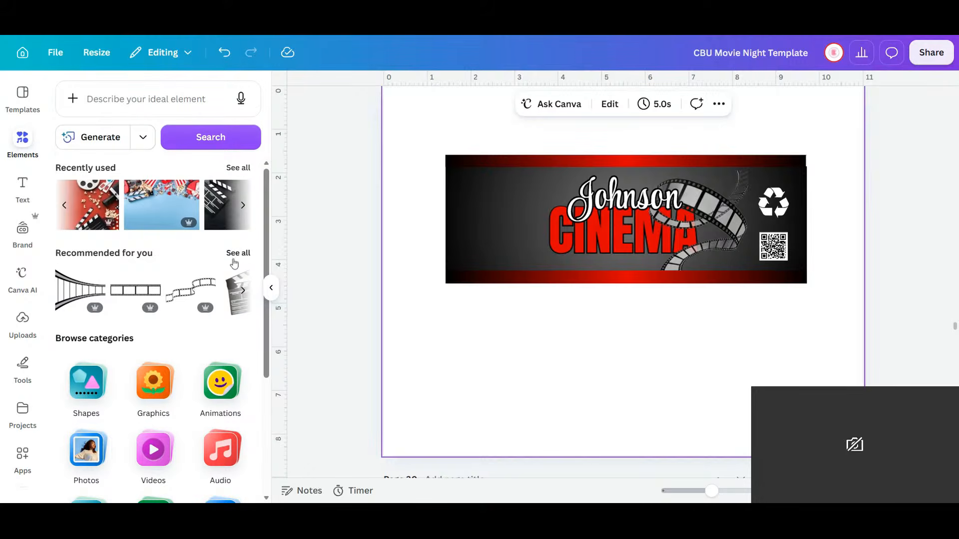
click(239, 253)
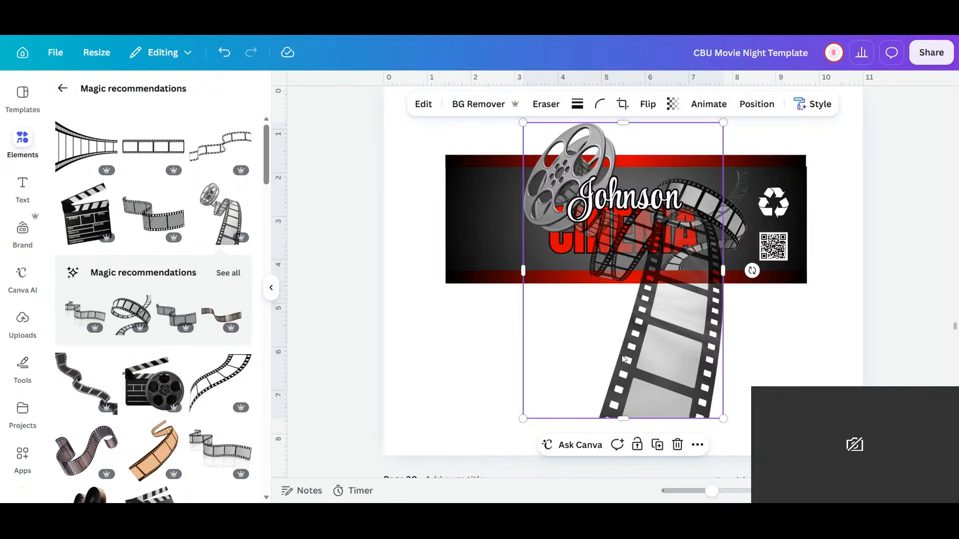
drag(650, 366, 623, 425)
drag(481, 403, 515, 339)
drag(614, 303, 579, 272)
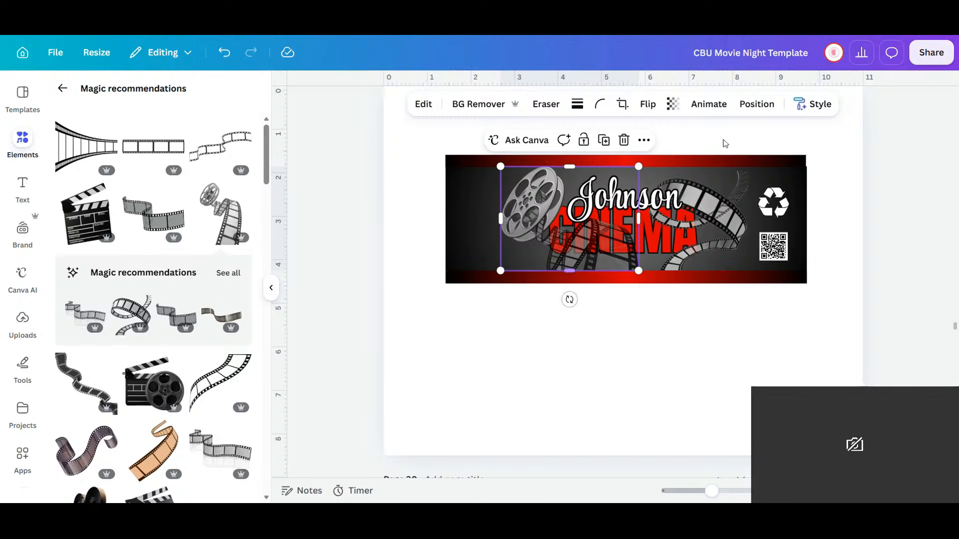
- Send the film reel graphic backward so it sits behind the title text
click(755, 104)
click(200, 157)
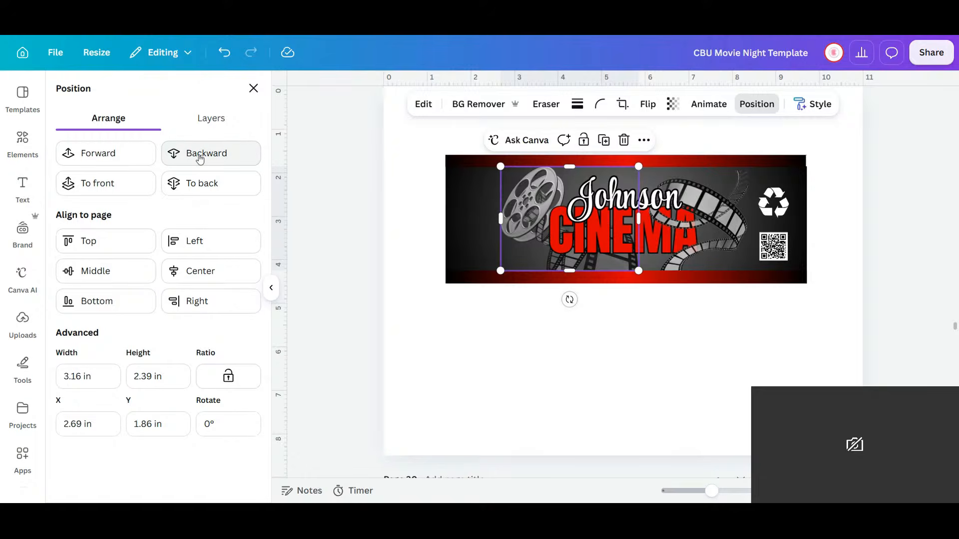
click(730, 392)
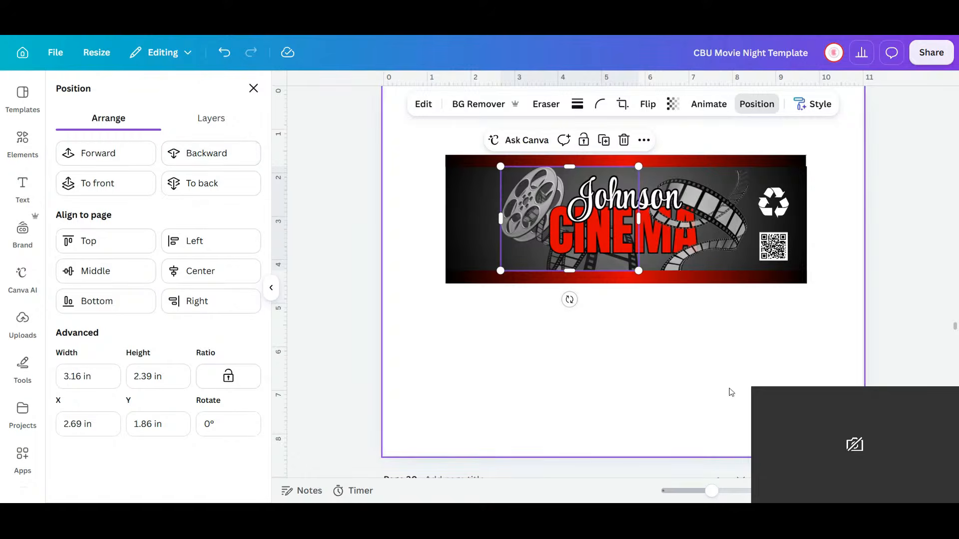
click(745, 390)
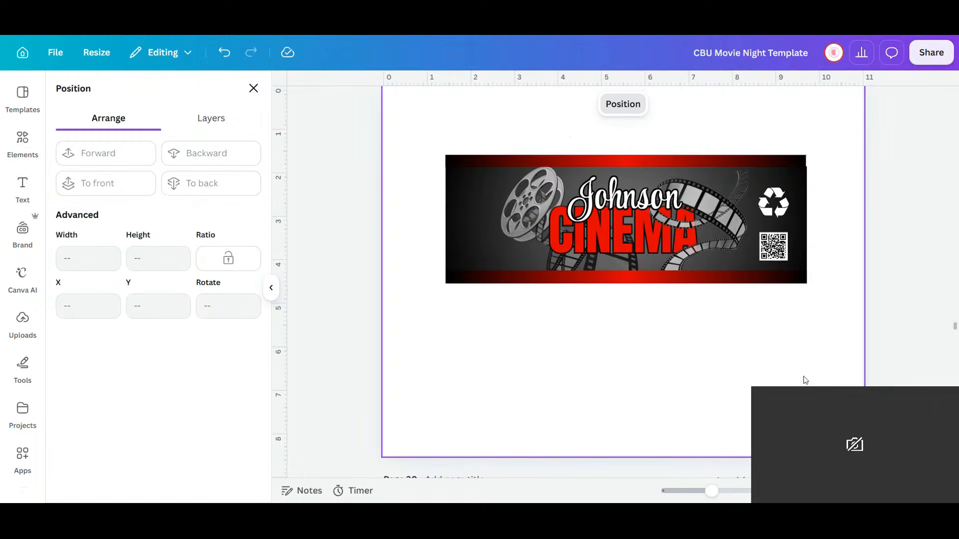
- Duplicate the Water label's elements from page 28 and place the copy horizontally below the cinema label on page 29
scroll(805, 381, up, 3)
scroll(805, 382, down, 2)
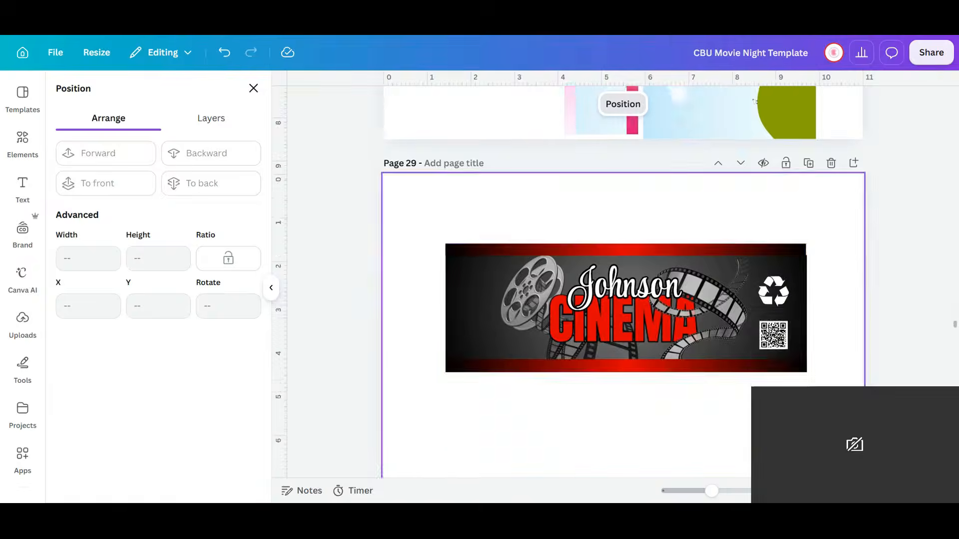
scroll(651, 275, up, 5)
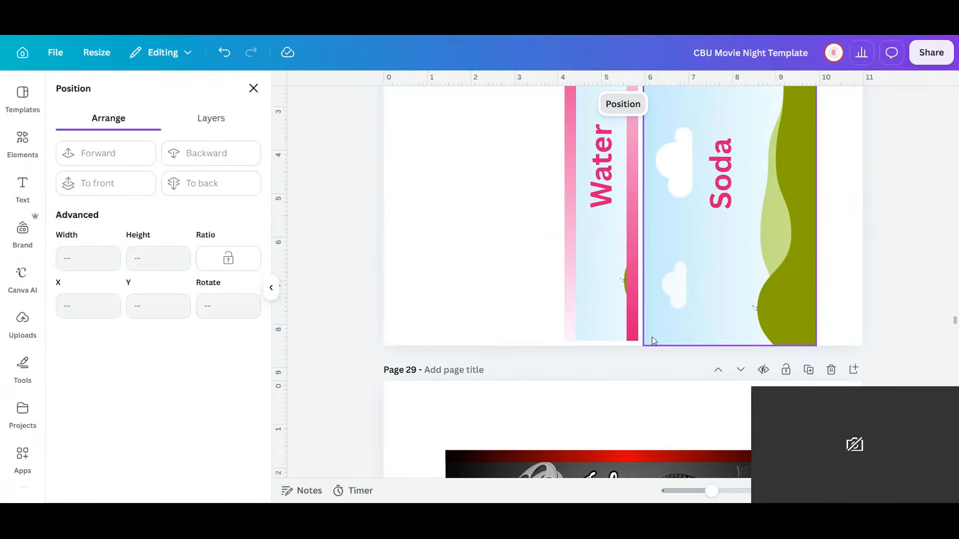
scroll(652, 337, up, 4)
drag(515, 199, 640, 244)
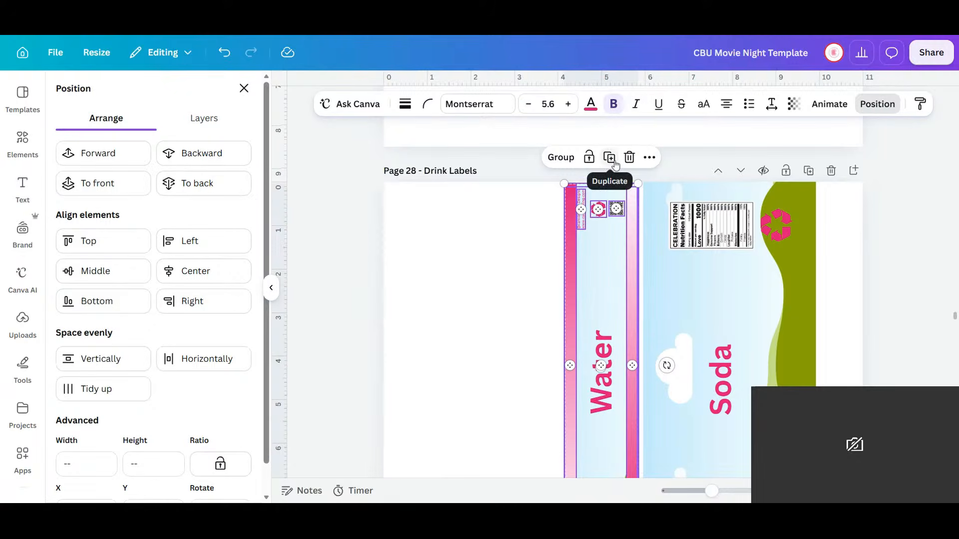
click(615, 164)
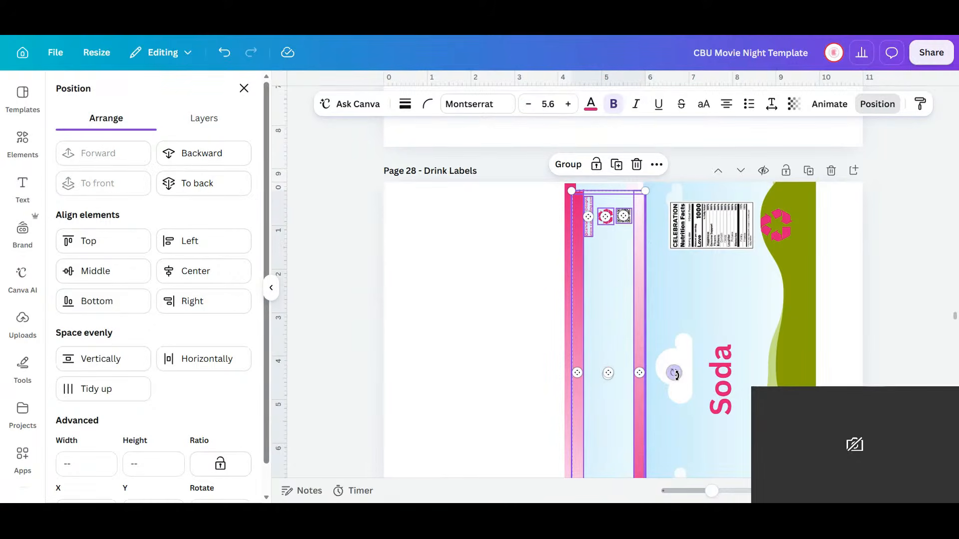
scroll(603, 276, down, 2)
drag(615, 273, 606, 370)
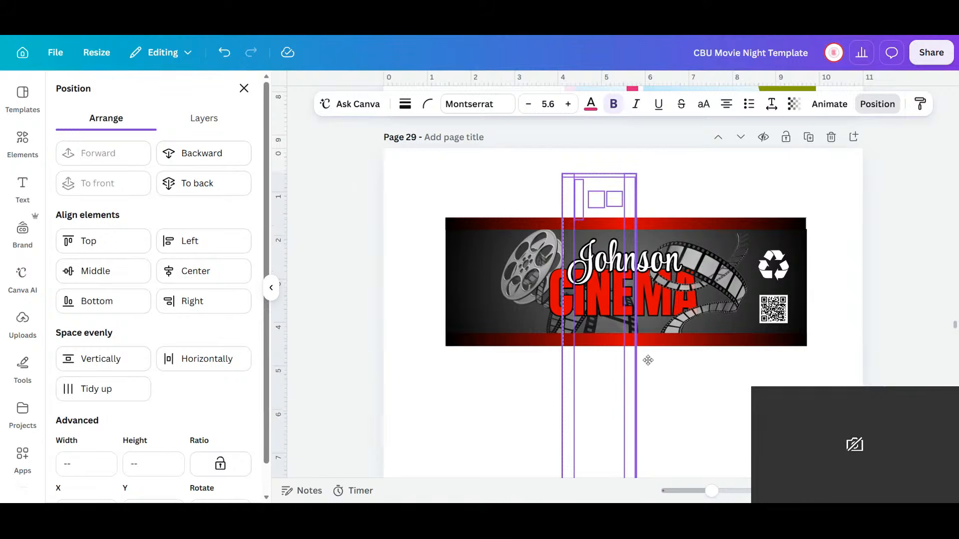
drag(664, 355, 599, 434)
drag(650, 364, 678, 409)
click(556, 364)
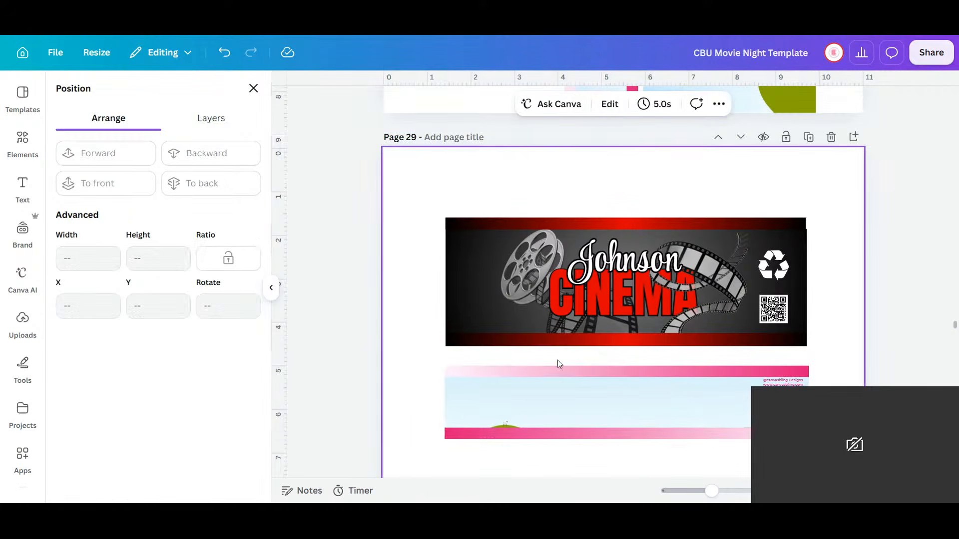
- Copy the red-black gradient strip over the second label's upper pink band and resize it to 0.26 by 8.36 in
click(590, 346)
drag(418, 357, 414, 379)
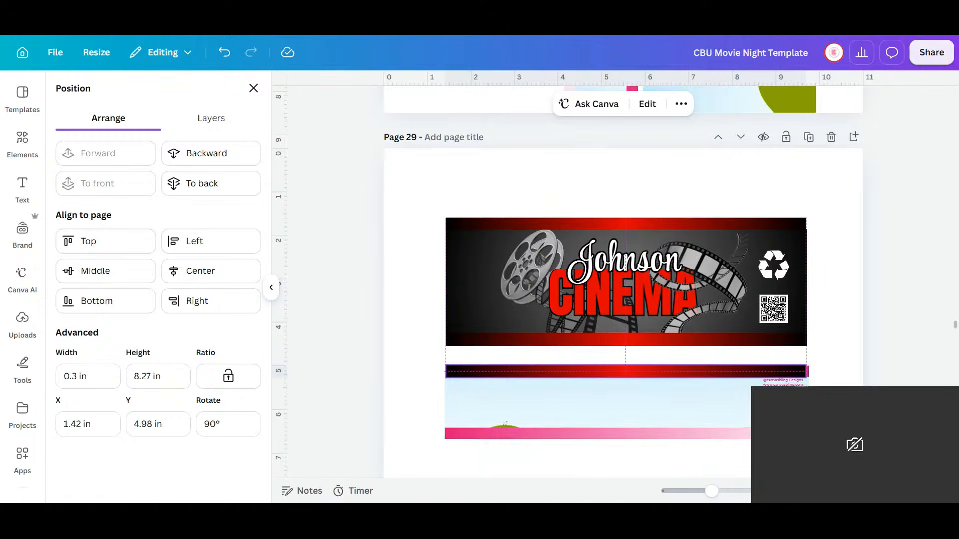
mouse_move(414, 380)
mouse_down()
mouse_move(585, 279)
mouse_move(569, 348)
mouse_move(439, 380)
mouse_move(409, 376)
mouse_move(418, 379)
mouse_up()
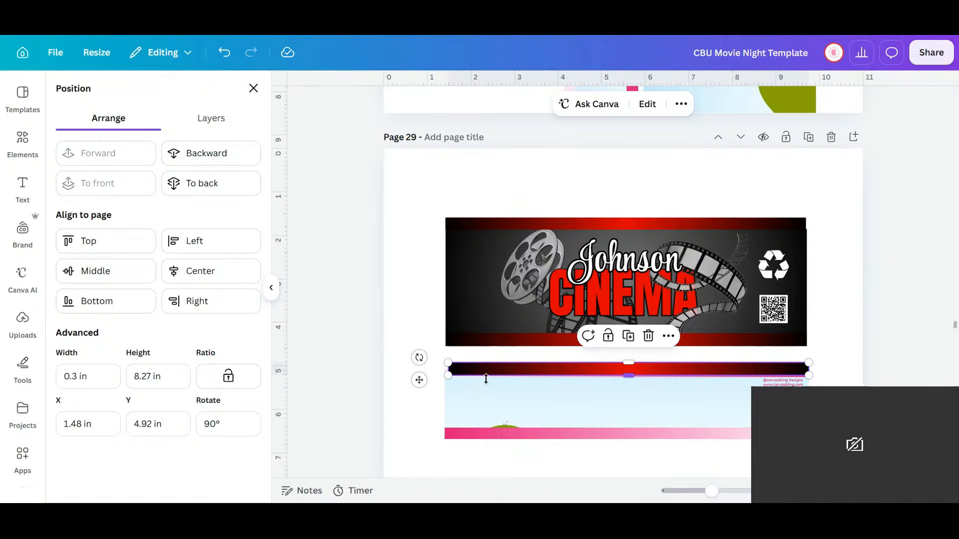
scroll(486, 380, down, 3)
click(733, 492)
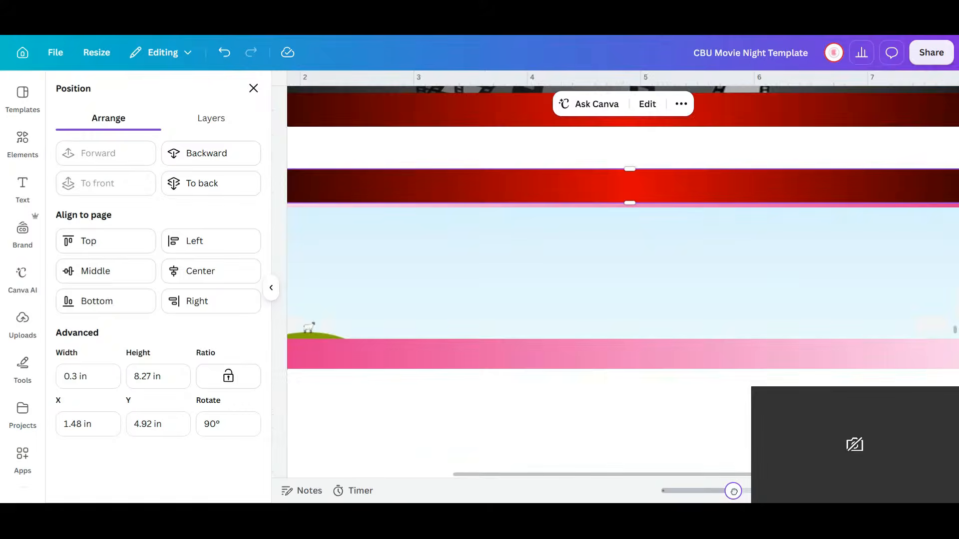
drag(591, 475, 428, 472)
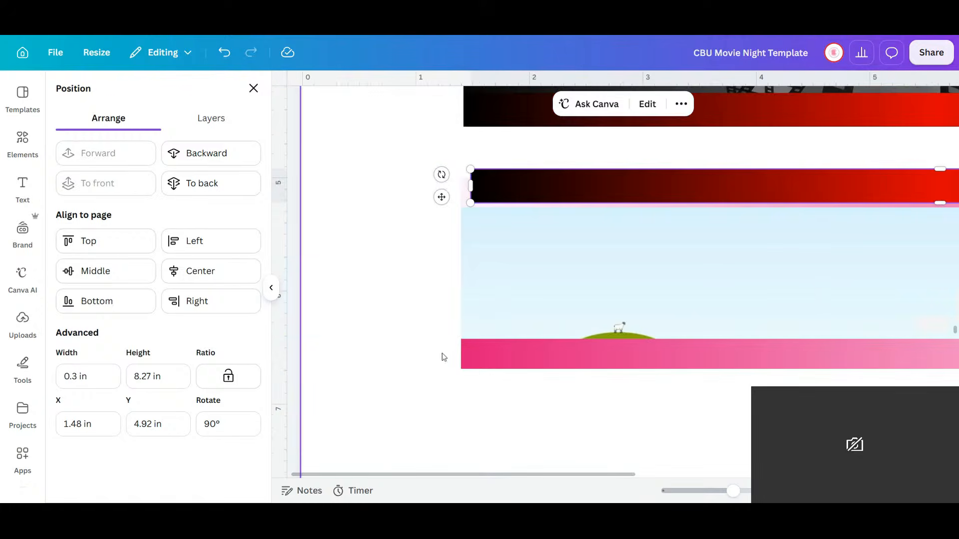
drag(470, 187, 460, 186)
drag(575, 191, 604, 178)
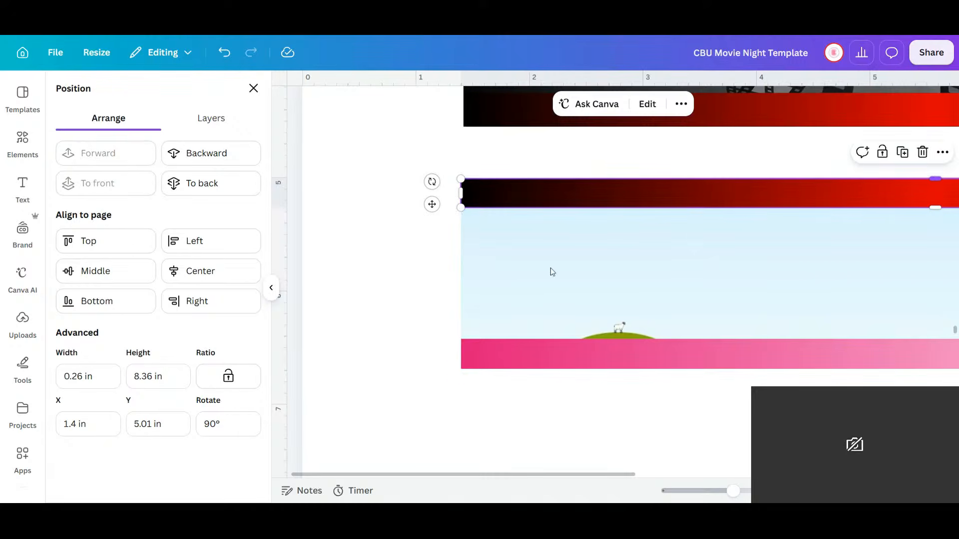
- Duplicate the resized red-black gradient strip and place the copy over the second label's lower pink band
drag(734, 495, 720, 493)
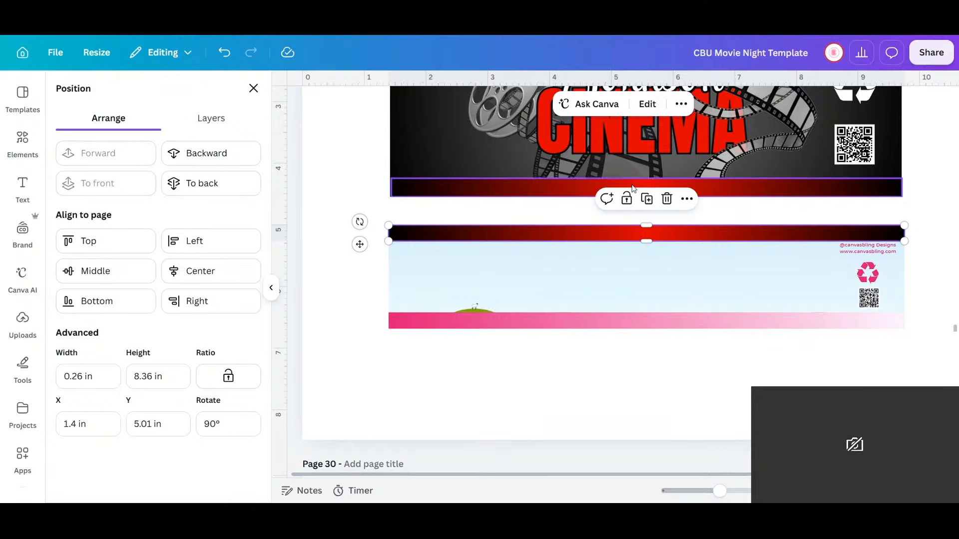
drag(360, 244, 361, 286)
click(360, 265)
drag(664, 278, 667, 319)
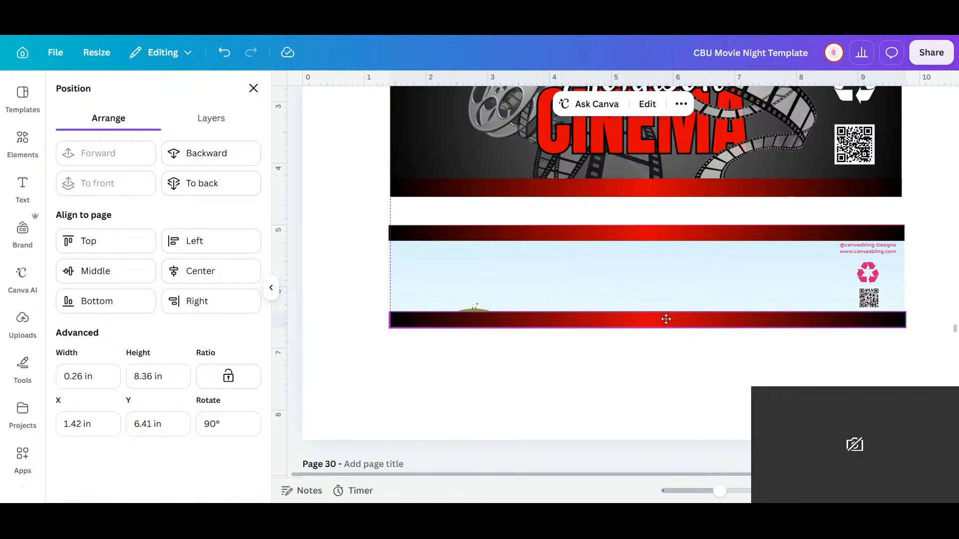
click(545, 252)
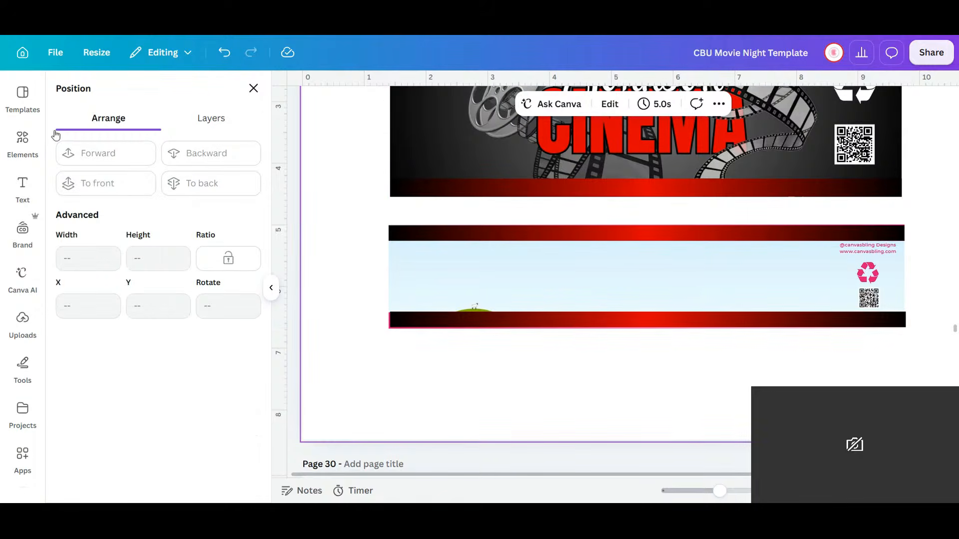
- Replace the second label's sky background with the recently used dark gray gradient
click(23, 141)
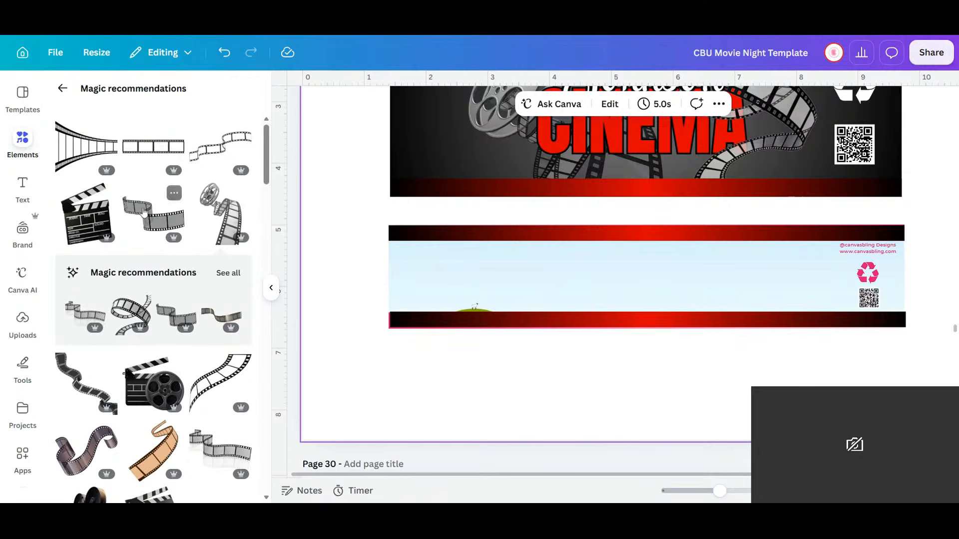
click(63, 89)
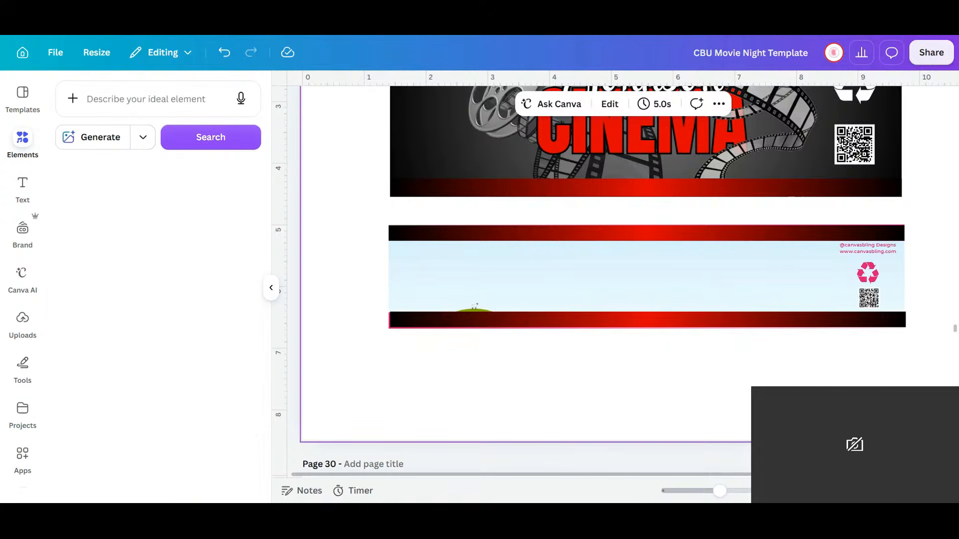
drag(154, 217, 593, 282)
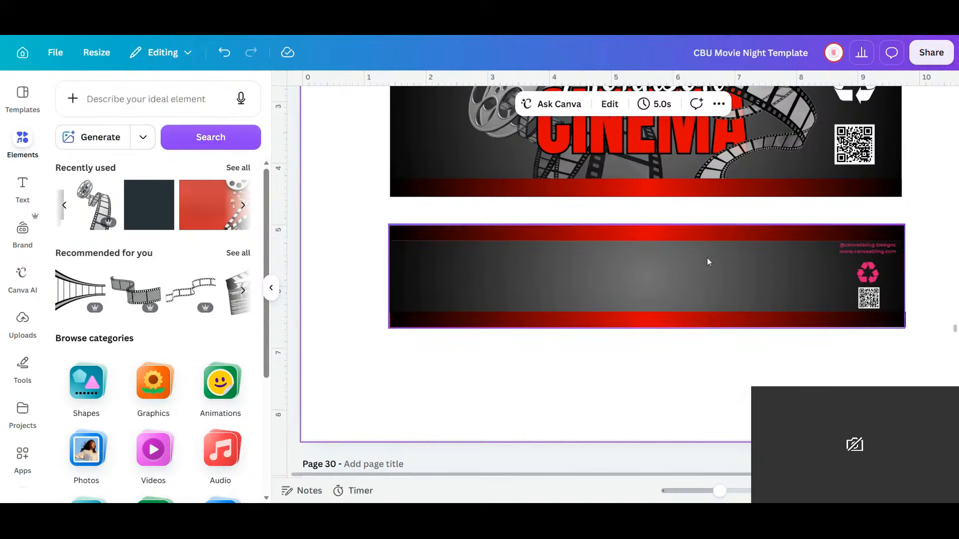
- Recolor the second label's recycling symbol vivid red and finally white
click(868, 273)
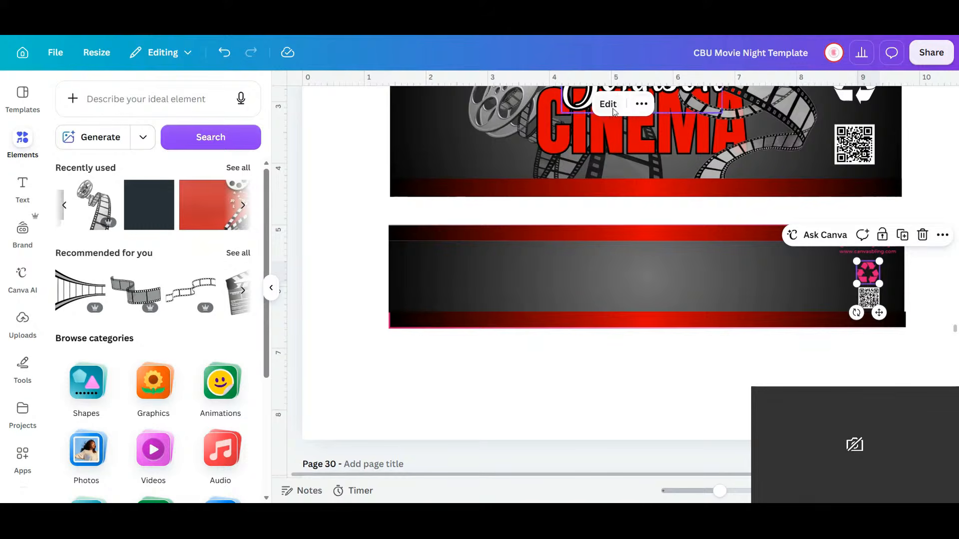
click(642, 105)
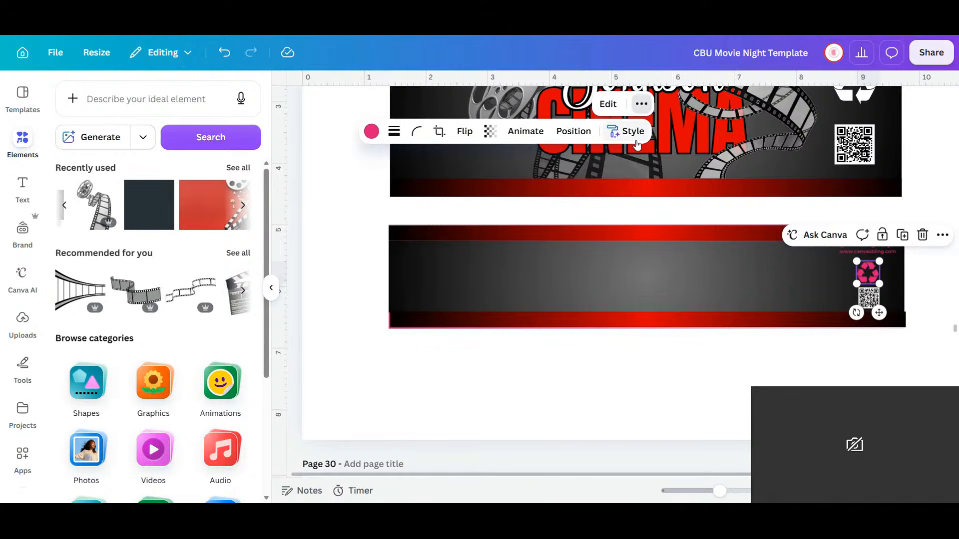
click(371, 132)
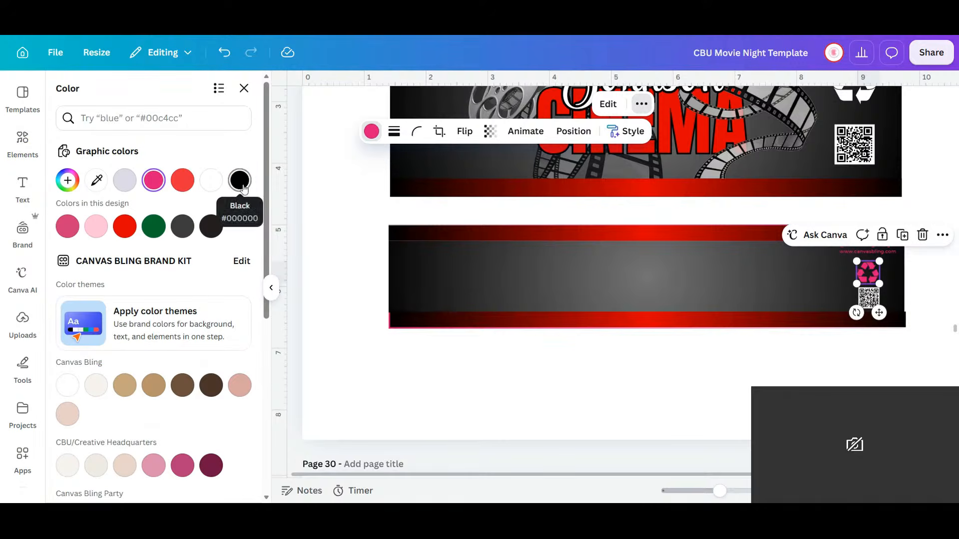
click(187, 186)
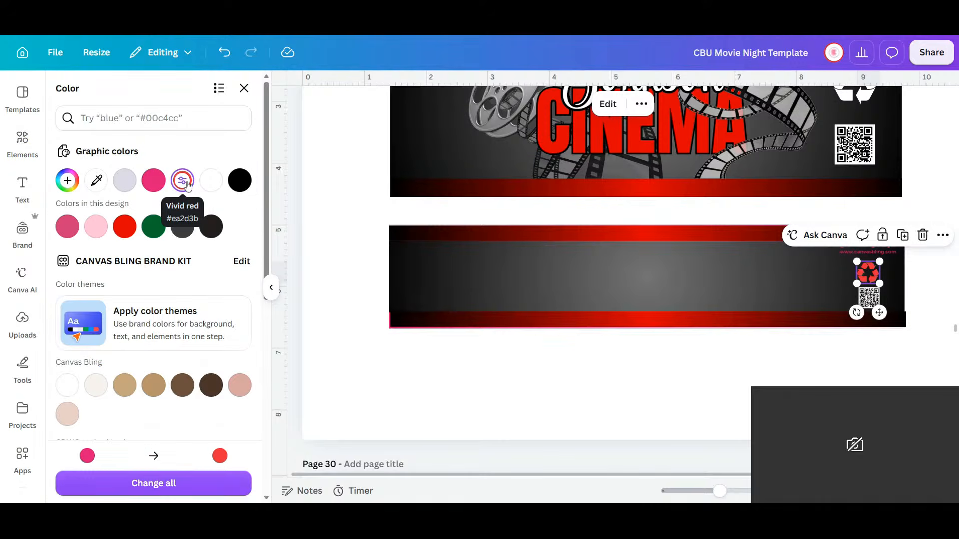
click(211, 180)
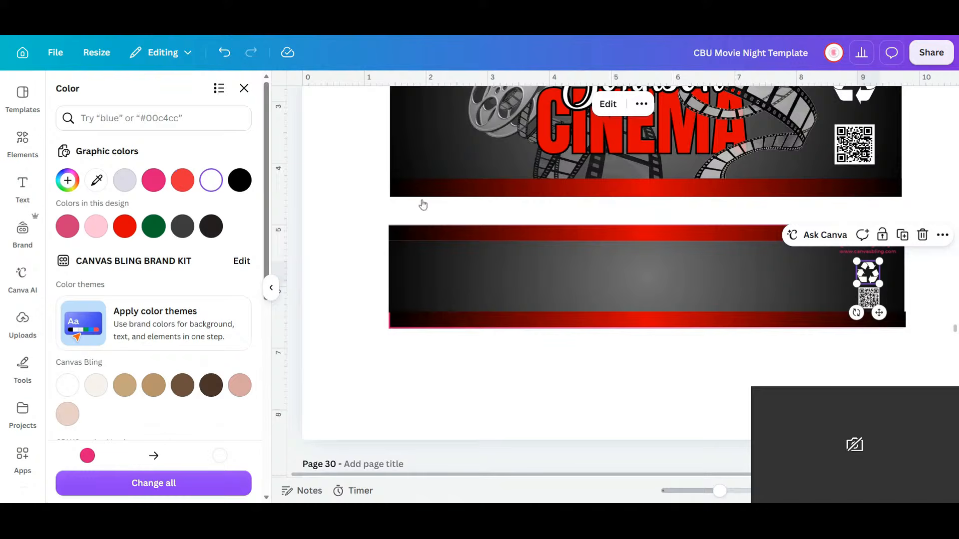
- Change the designer credit and website text above the recycling symbol to white
click(888, 251)
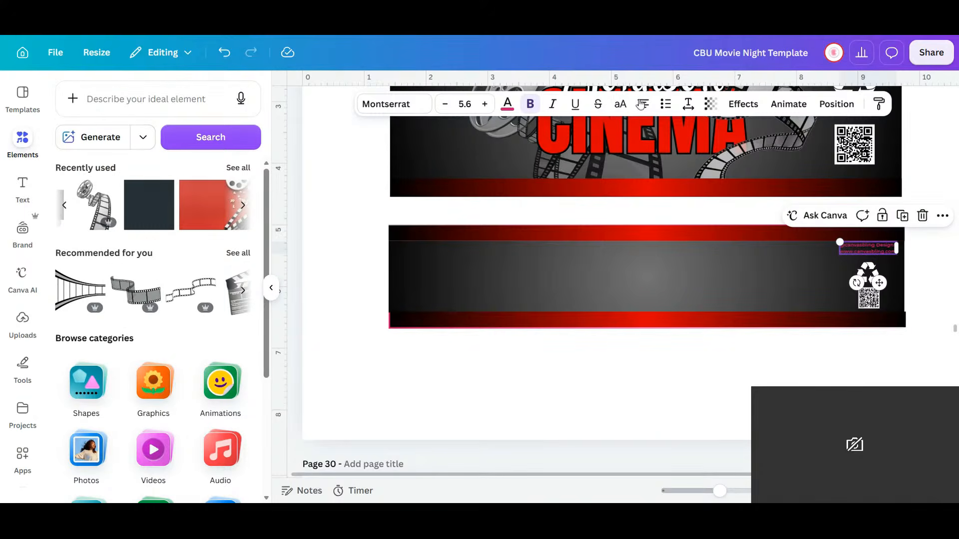
click(507, 105)
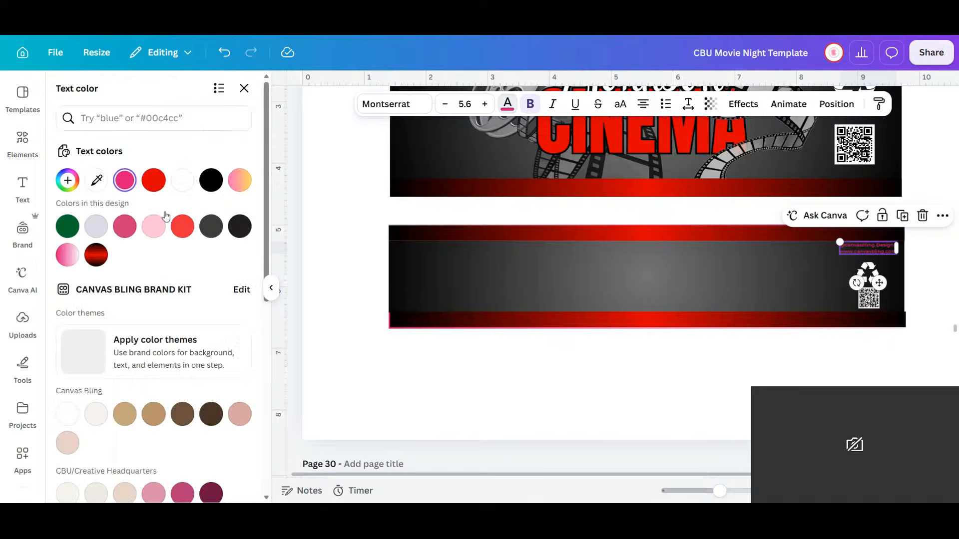
click(182, 179)
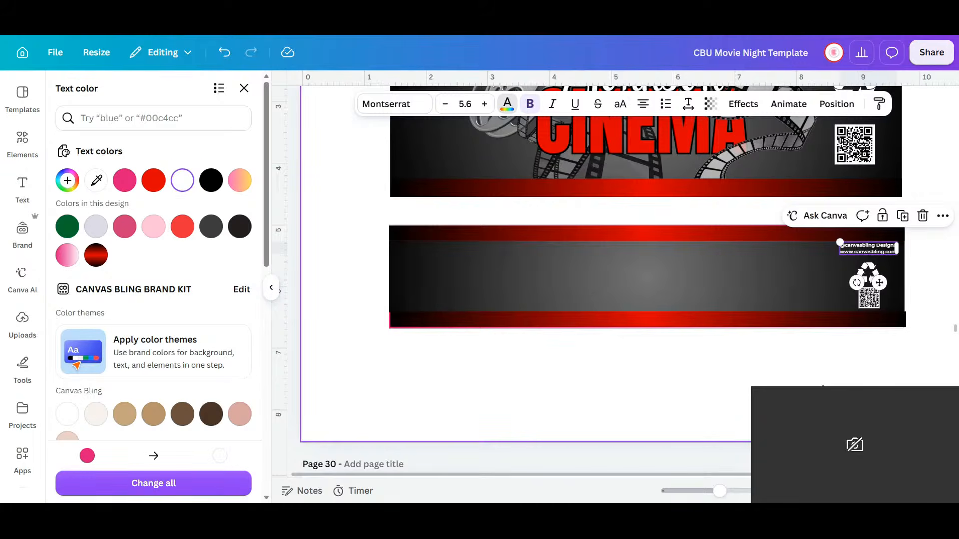
click(829, 383)
- Recolor the second label's recycling symbol with the bright red from the design's colors
click(868, 273)
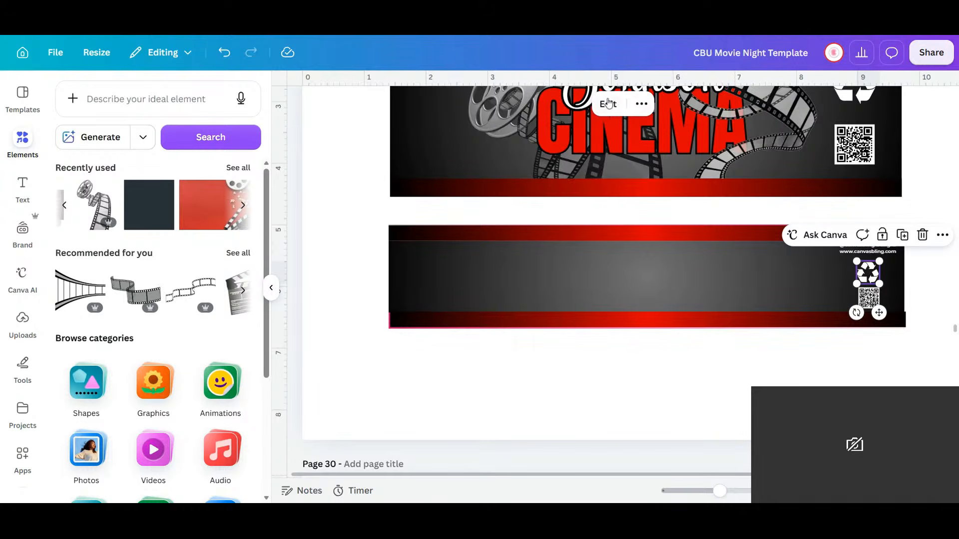
click(642, 104)
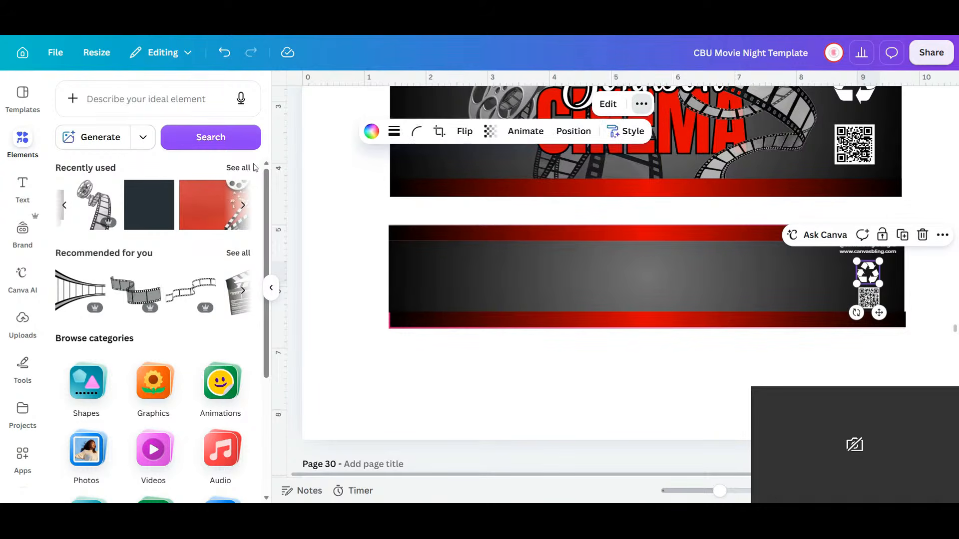
click(371, 131)
click(128, 230)
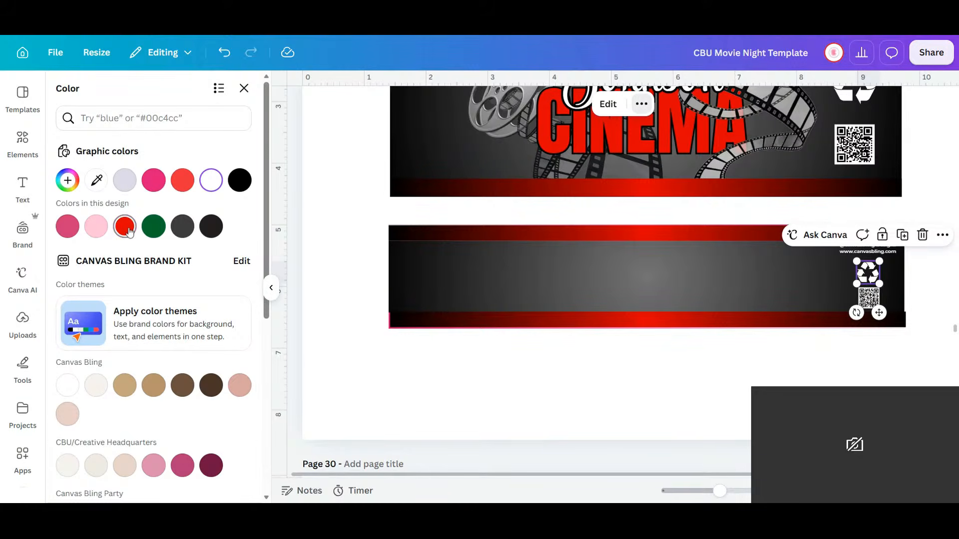
click(827, 377)
click(827, 377)
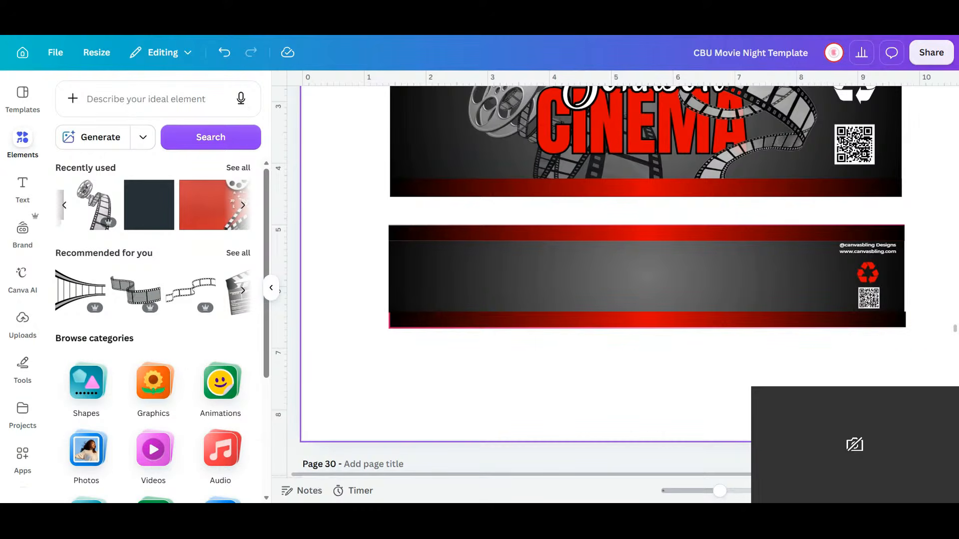
- Delete the pink band hidden under the lower gradient strip and realign the strip with the label's bottom edge
click(420, 325)
drag(421, 325, 420, 342)
click(407, 322)
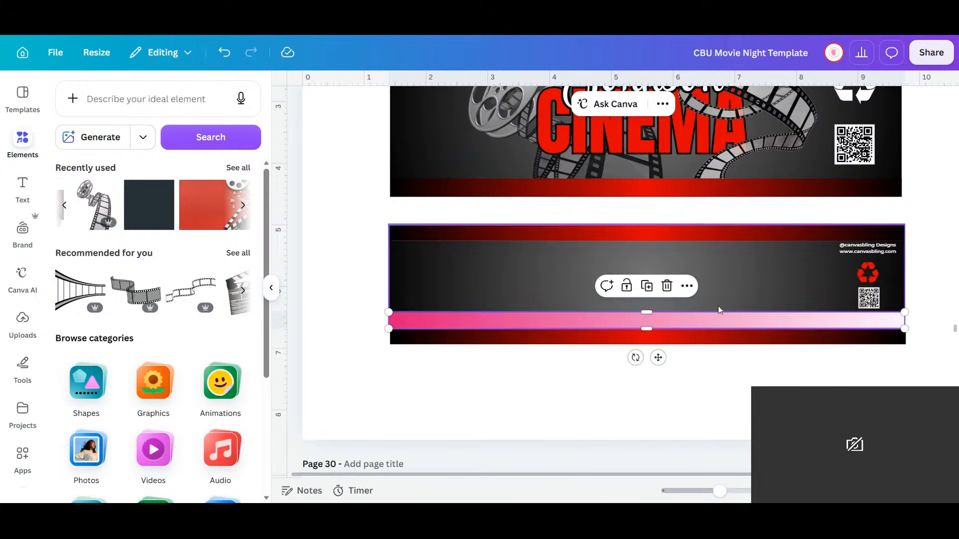
click(666, 286)
drag(509, 341, 507, 321)
click(742, 300)
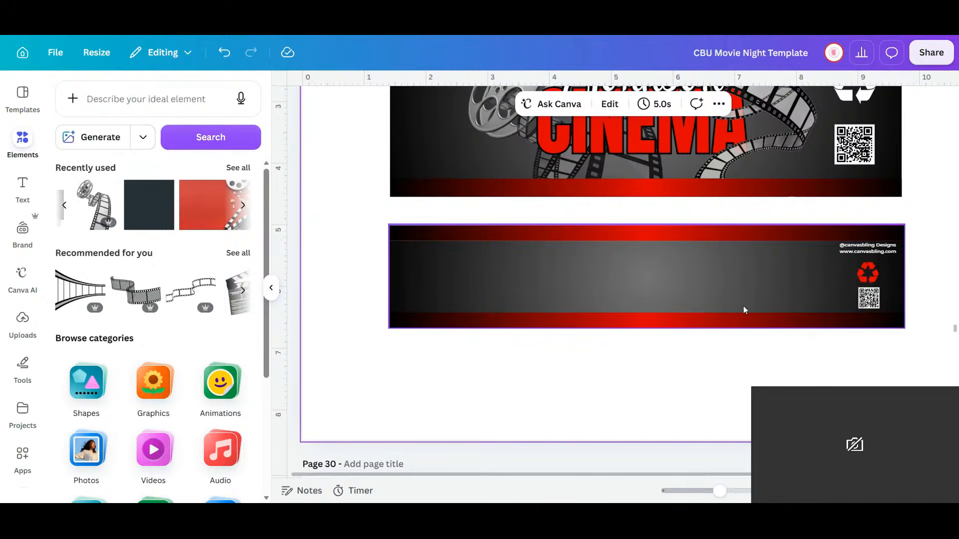
scroll(744, 305, up, 3)
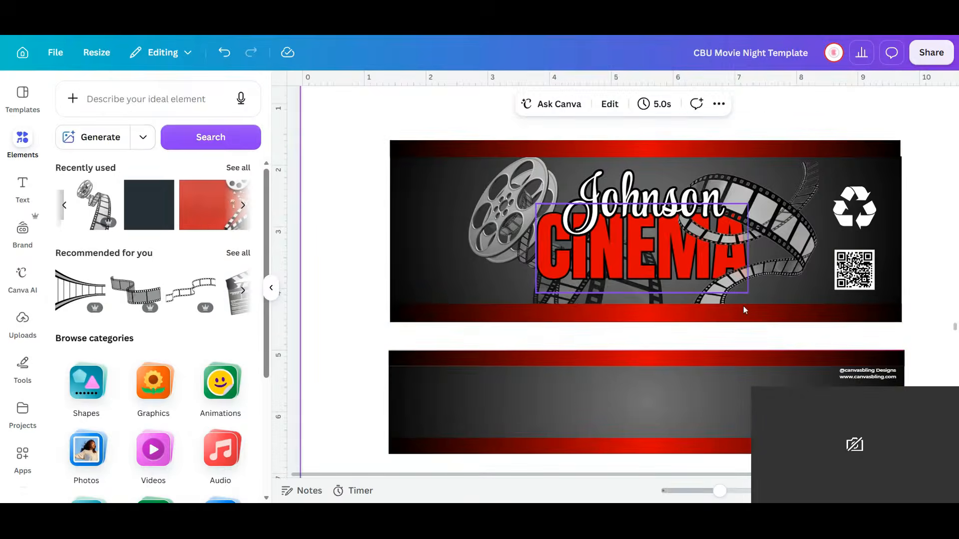
click(660, 200)
click(696, 143)
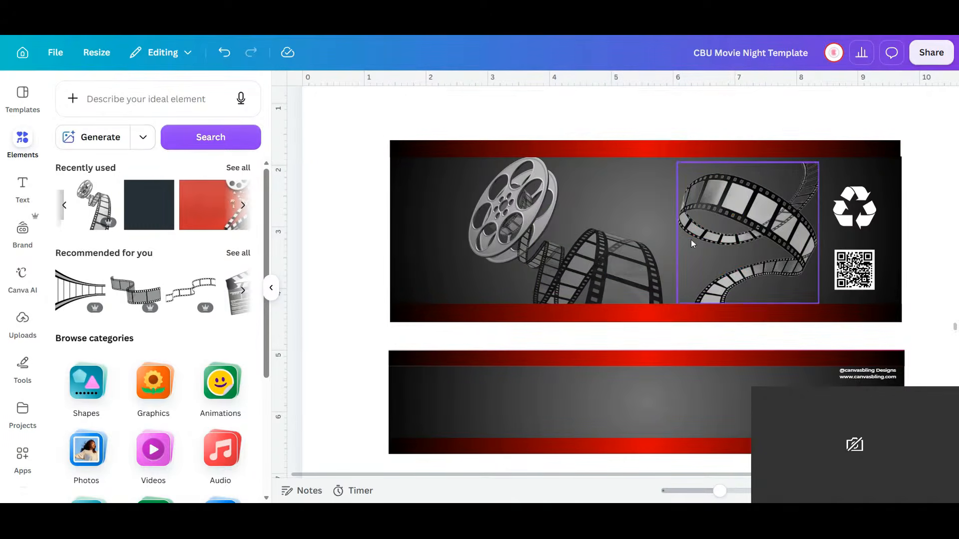
click(692, 243)
click(226, 56)
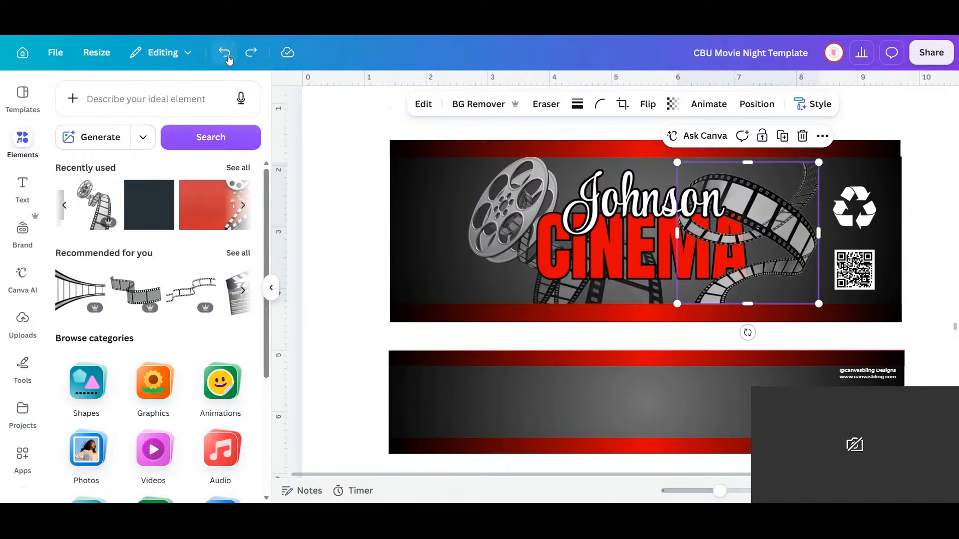
- Duplicate the first label's script name, CINEMA title, film reel and film strip together
click(635, 210)
shift+click(719, 282)
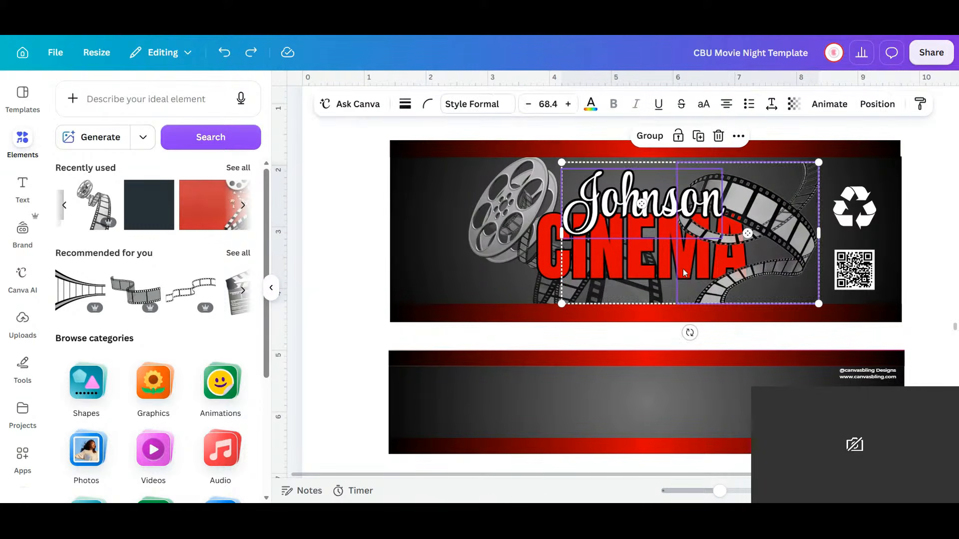
shift+click(651, 264)
shift+click(510, 235)
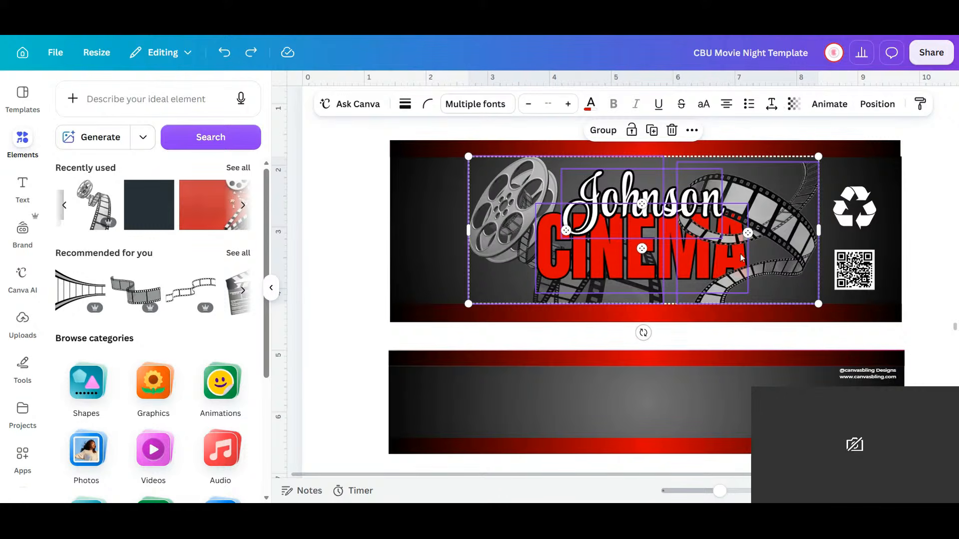
click(651, 130)
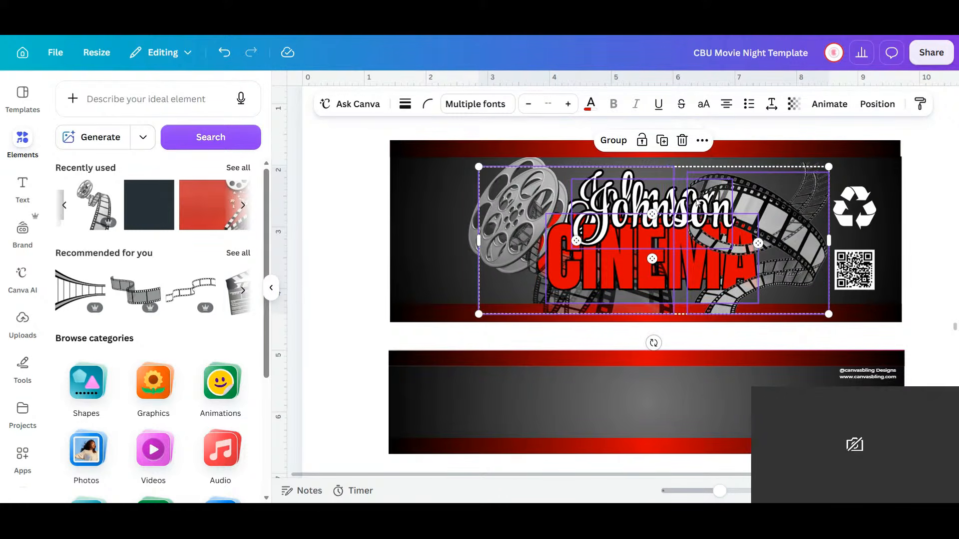
- Scale down the duplicated title and film graphics and place them at the center of the second label between its gradient strips
drag(694, 265, 699, 188)
drag(828, 285, 760, 168)
drag(652, 198, 714, 223)
drag(776, 265, 752, 210)
drag(735, 173, 730, 187)
drag(729, 191, 722, 195)
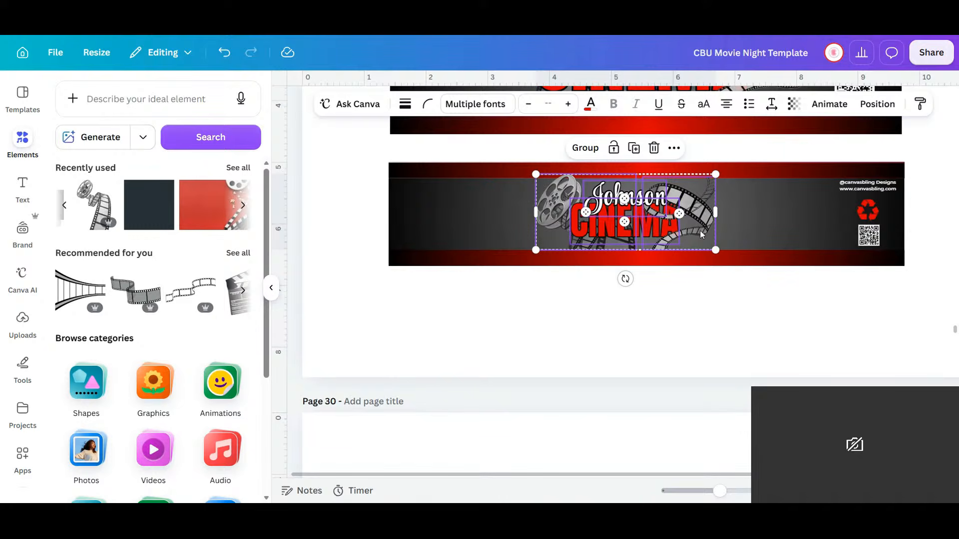
drag(719, 231, 748, 232)
click(754, 350)
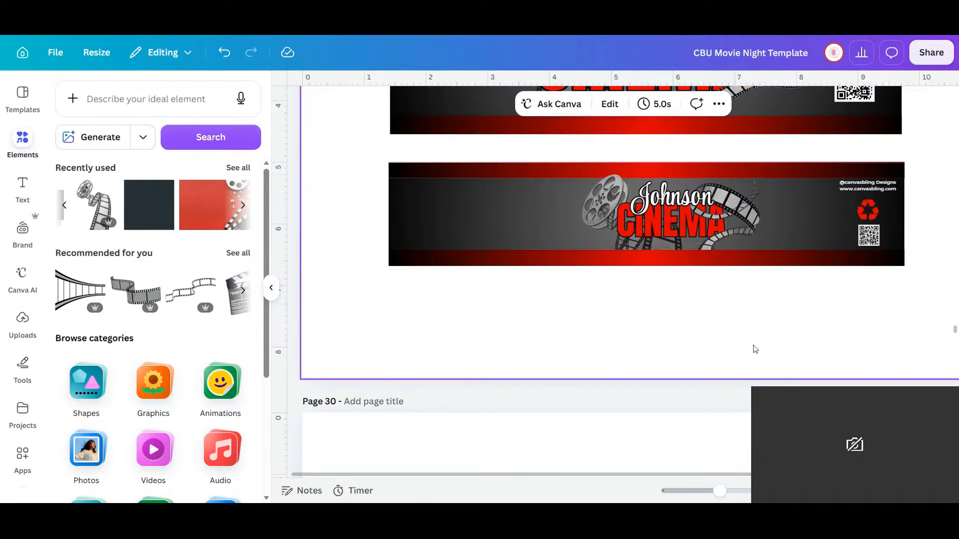
- Duplicate the second label's film strip, try to place the copy on the label beside the film reel, and undo the placement
click(760, 209)
drag(750, 212, 590, 309)
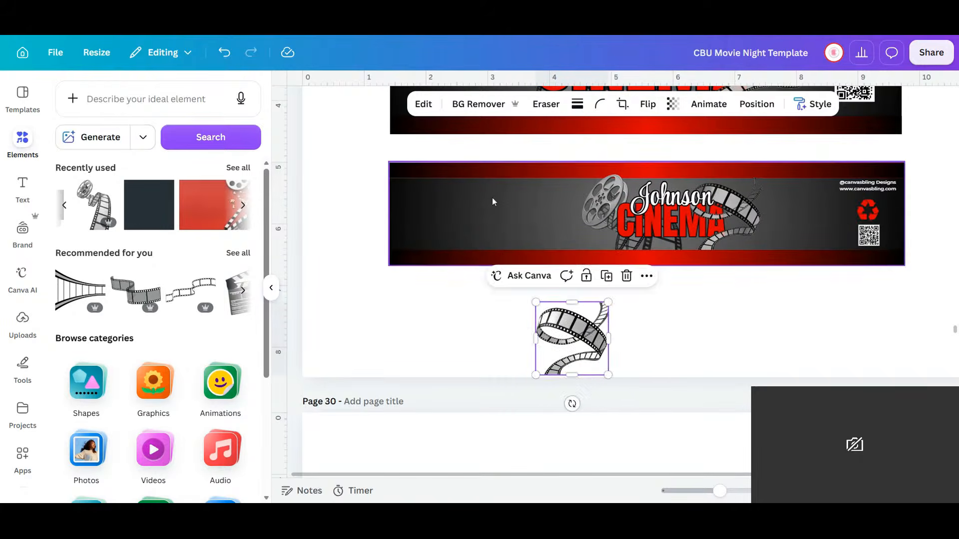
click(494, 205)
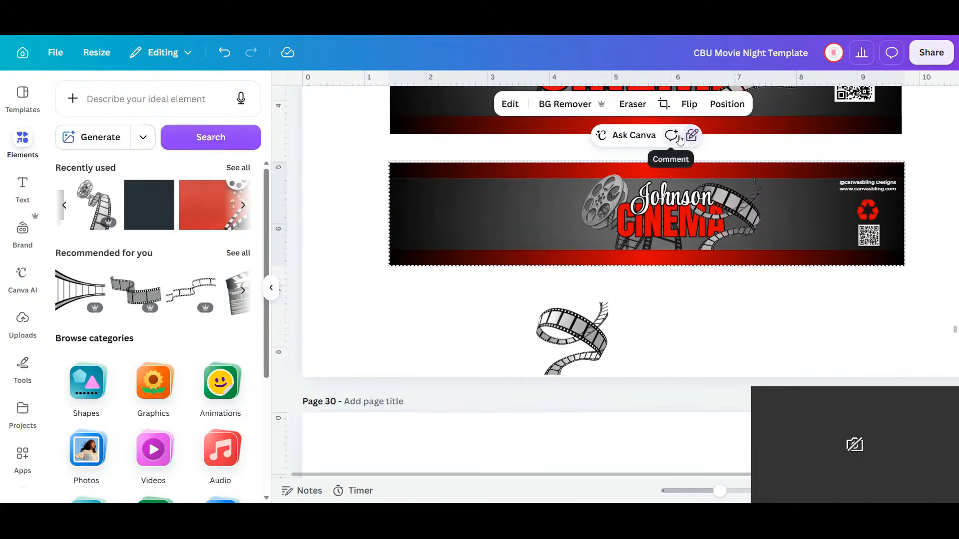
click(587, 349)
drag(587, 341, 559, 216)
key(Delete)
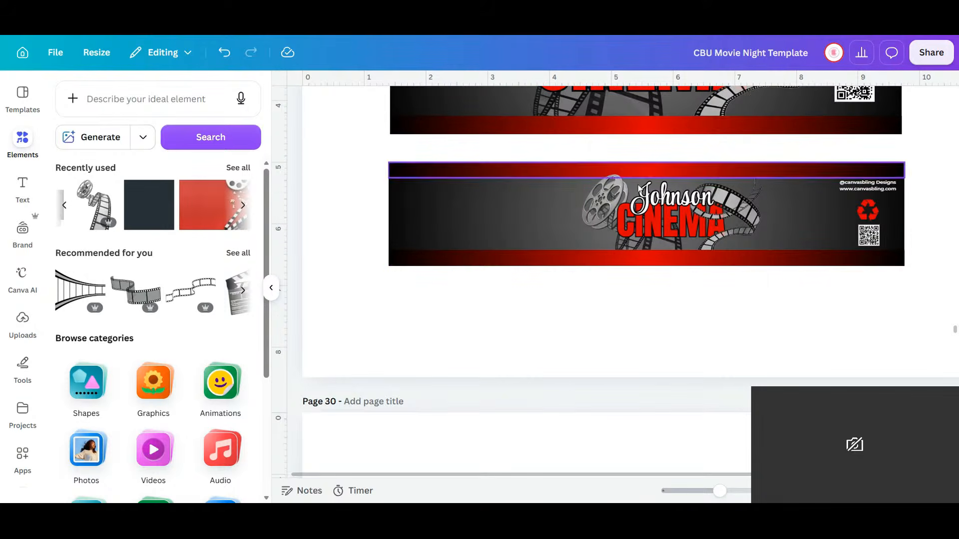
click(224, 52)
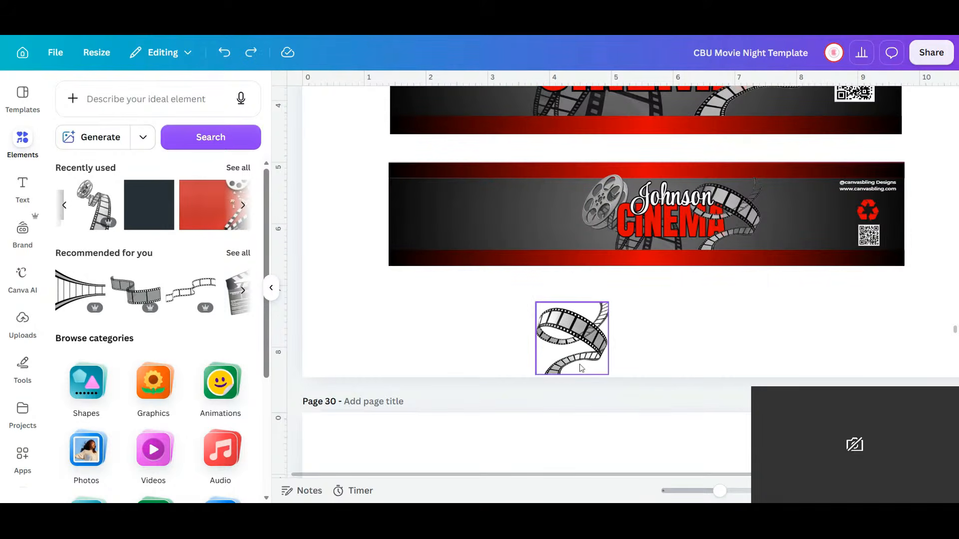
- Try again to place the film strip copy on the second label beside the reel, and undo it
drag(578, 370, 551, 242)
key(Delete)
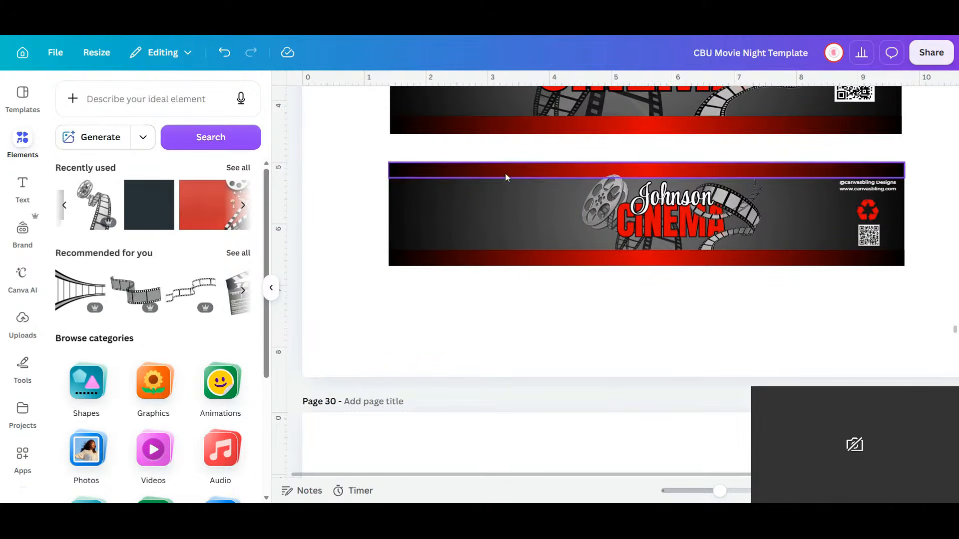
click(225, 52)
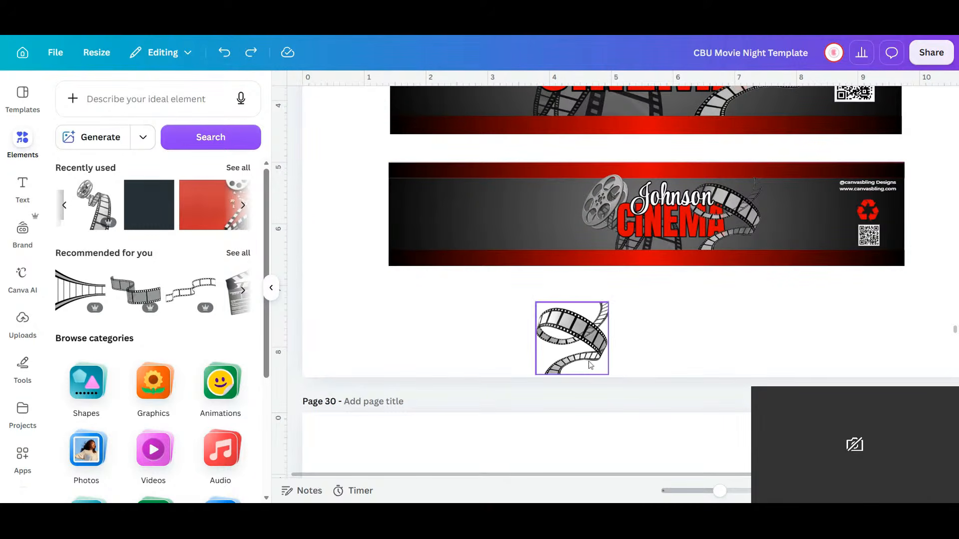
- Fully lock the second label's dark gray background and try to move the film strip copy onto the label beside the reel
drag(572, 339, 529, 271)
click(551, 190)
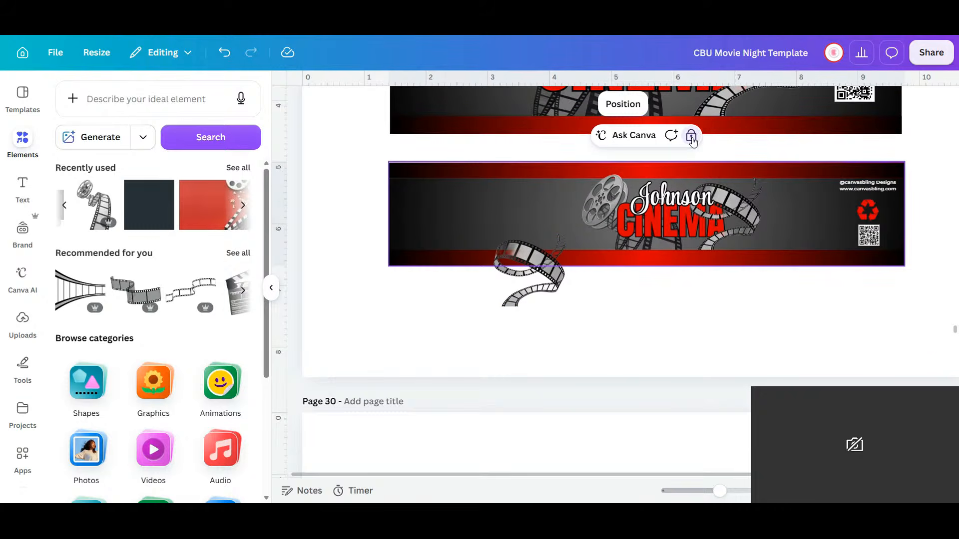
click(661, 136)
drag(540, 280, 550, 217)
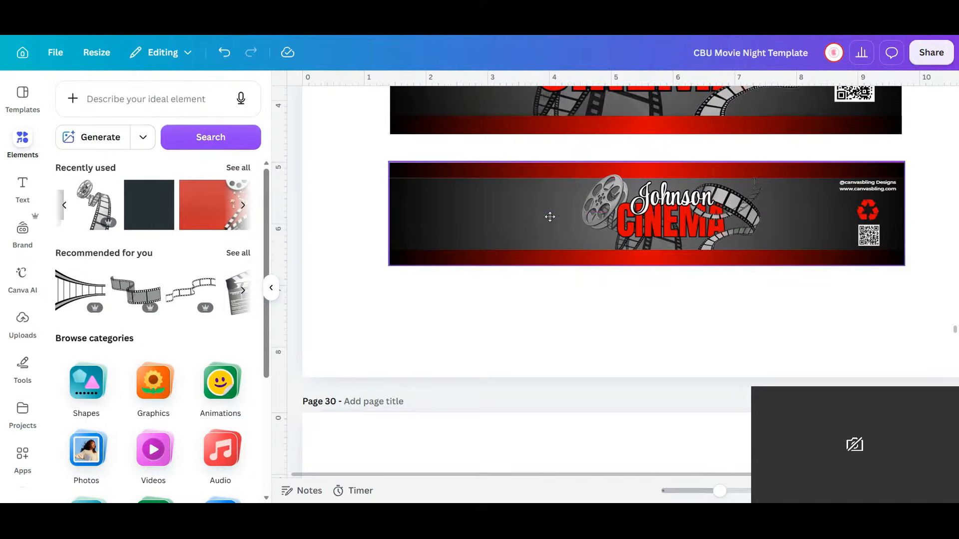
- Examine the page's layer list for an element hidden behind the second label
scroll(700, 241, up, 3)
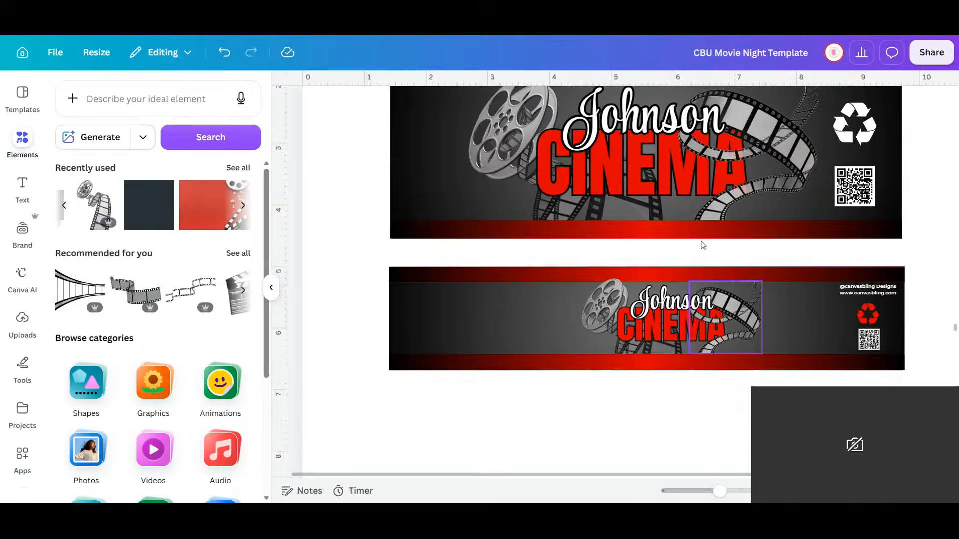
click(689, 165)
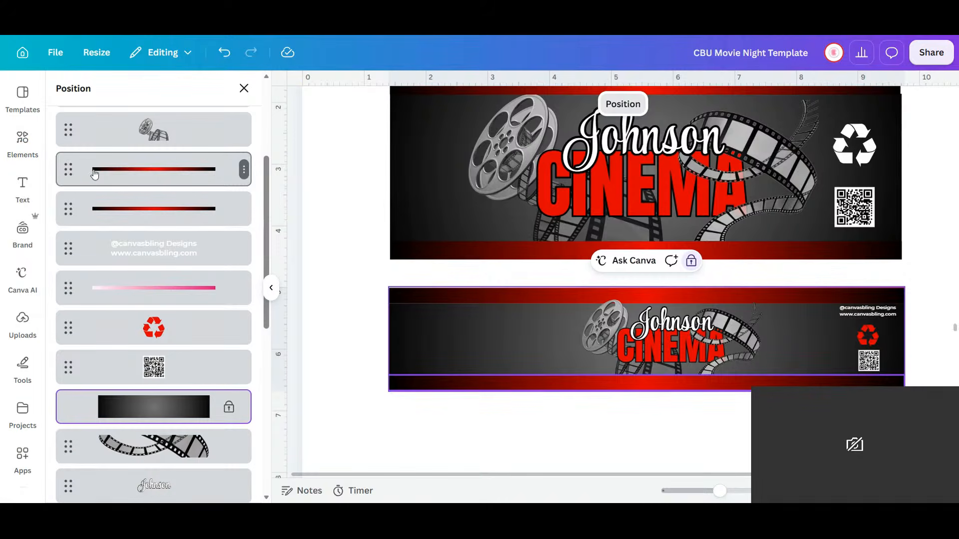
scroll(112, 369, down, 5)
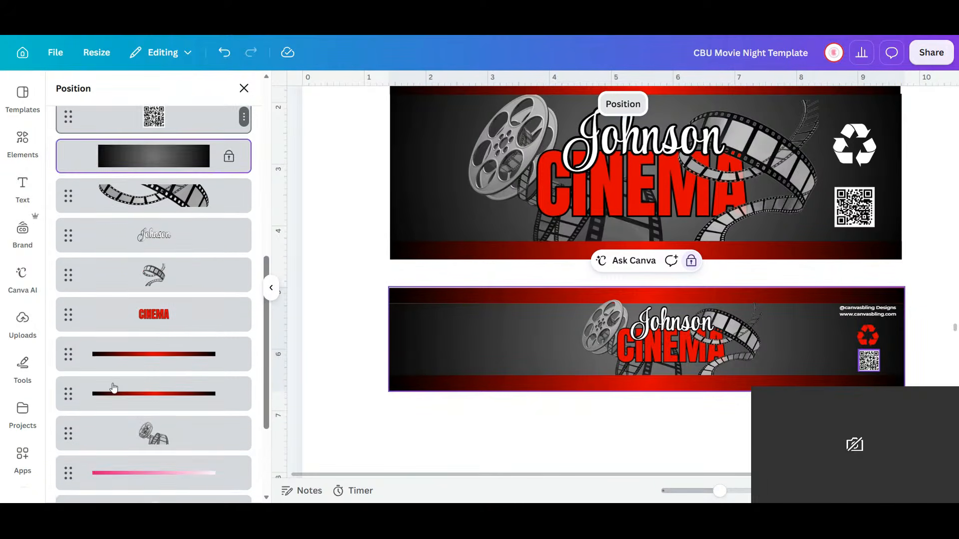
scroll(114, 388, down, 3)
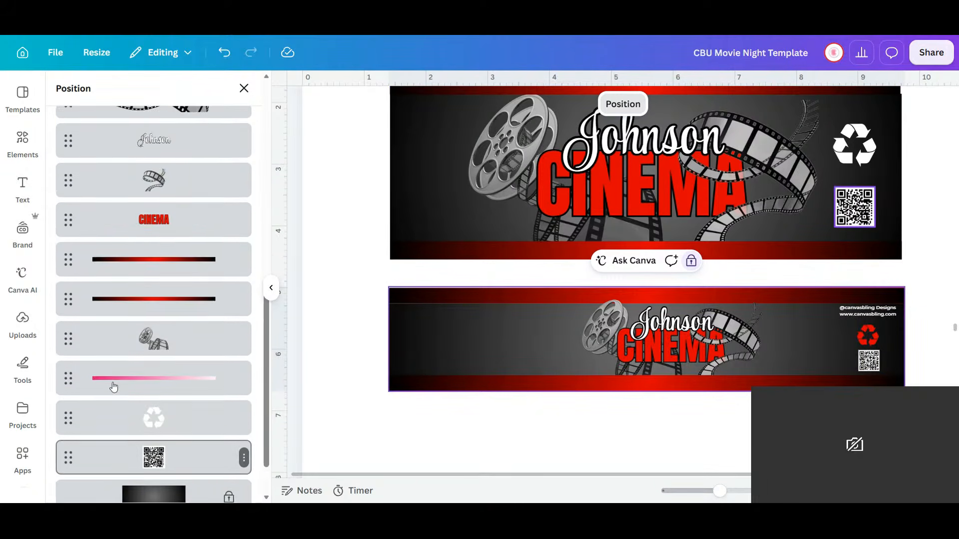
scroll(114, 387, up, 1)
scroll(114, 387, up, 1)
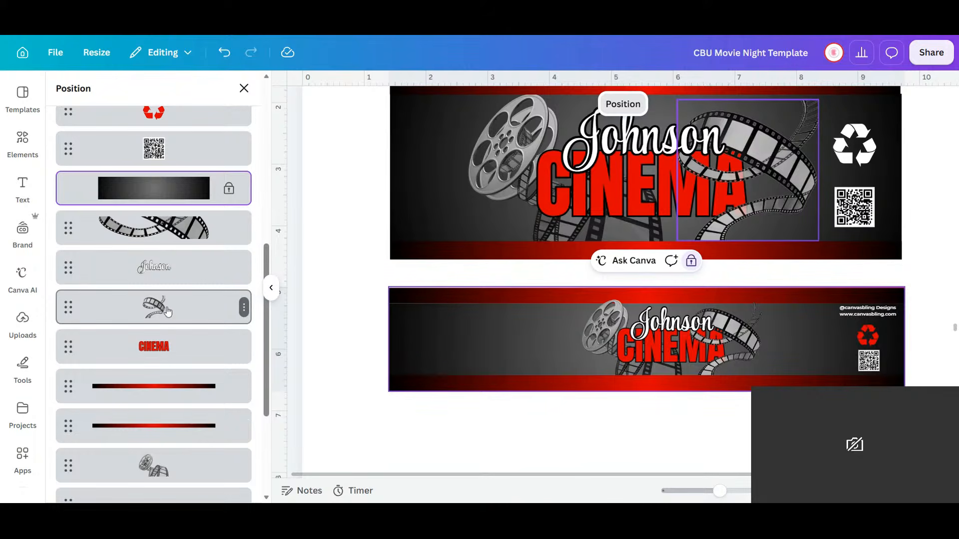
scroll(180, 248, up, 4)
scroll(180, 249, up, 3)
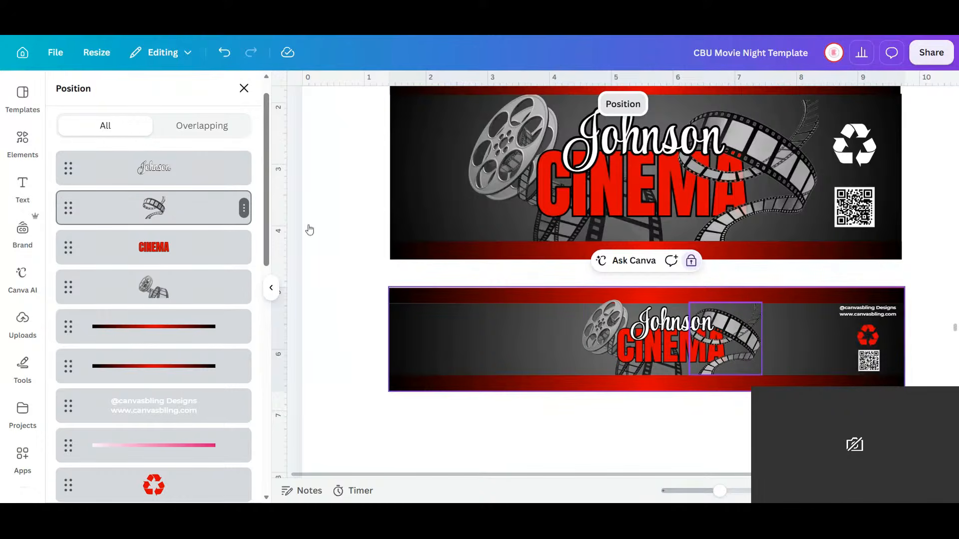
- Duplicate the second label's small film strip from its layer and try to place the copy beside the film reel
click(175, 209)
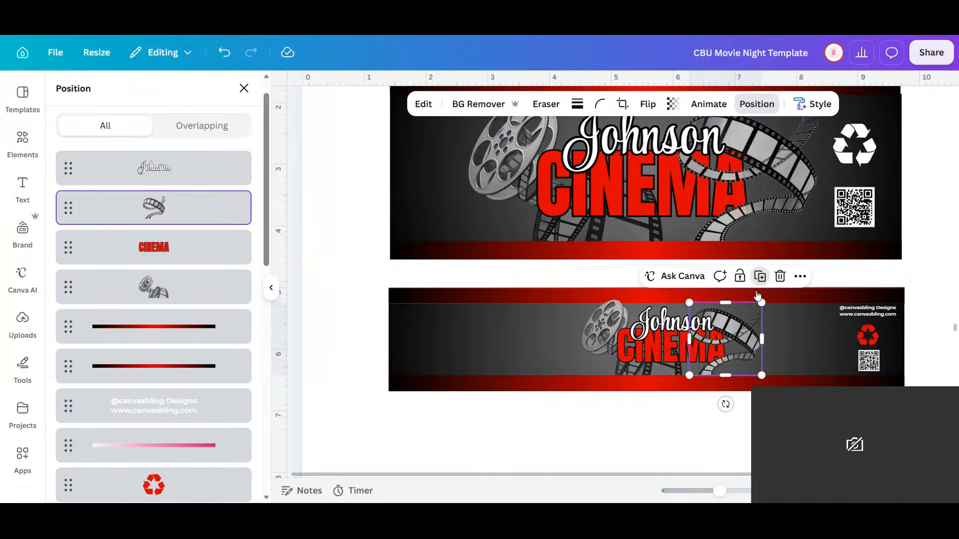
click(760, 277)
drag(719, 355, 559, 343)
key(Delete)
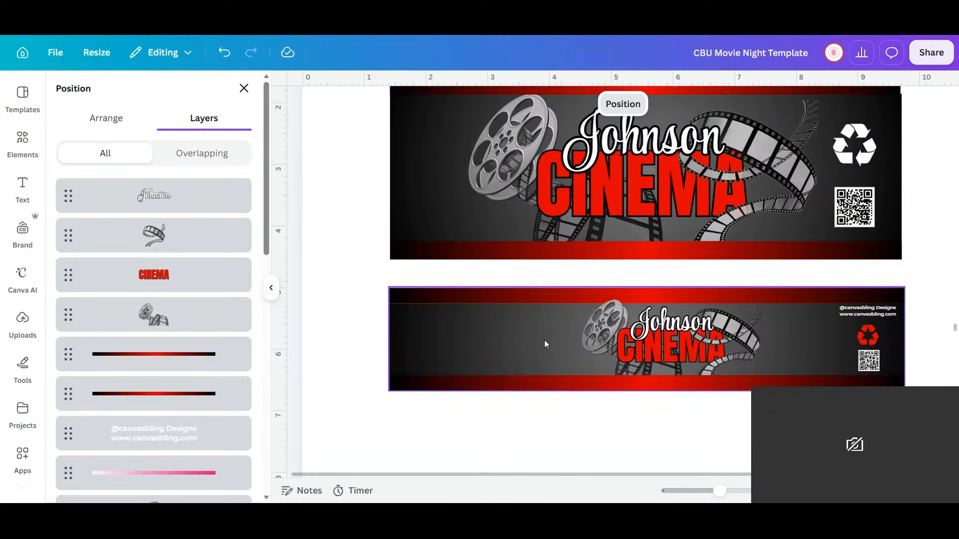
- Select the second label's gradient strips together with the hidden film strip frame and move them below the label
drag(386, 286, 502, 352)
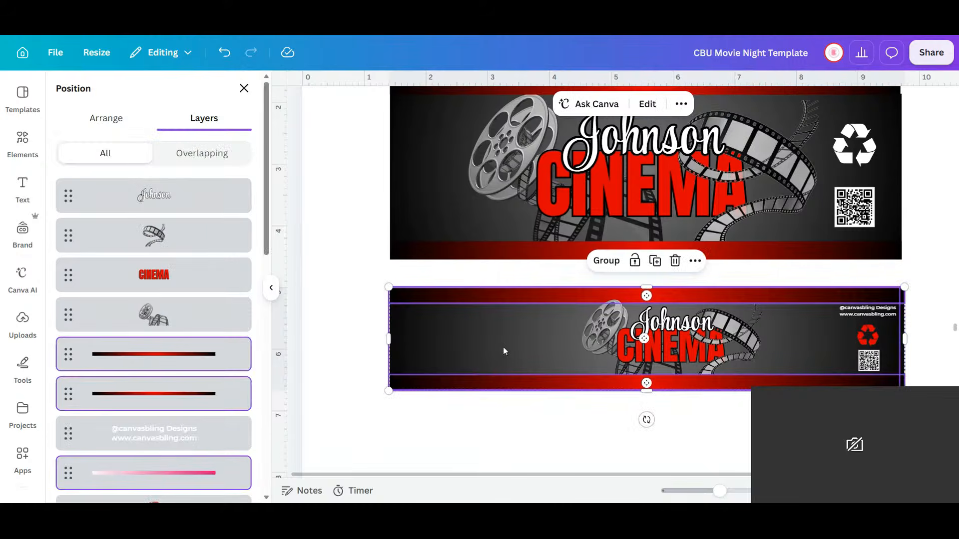
drag(527, 405, 521, 435)
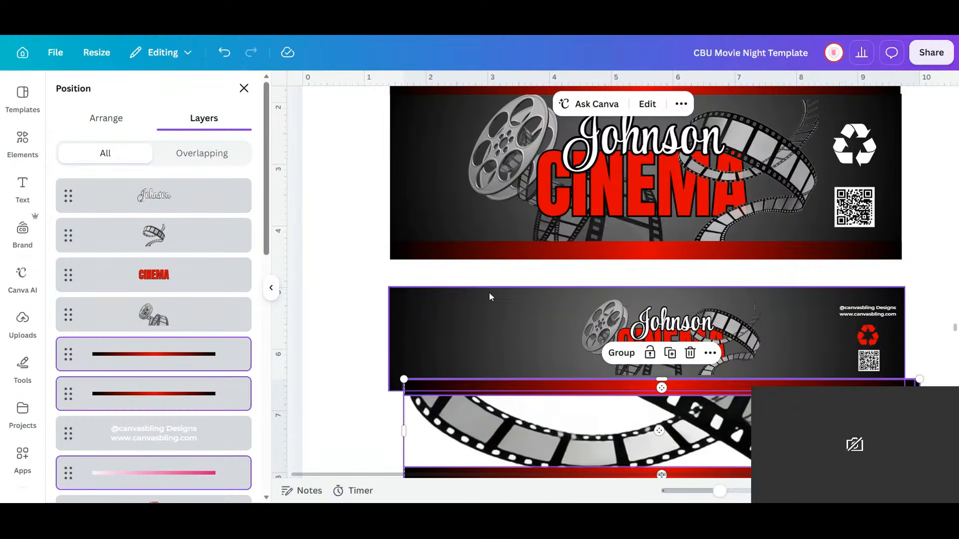
click(490, 293)
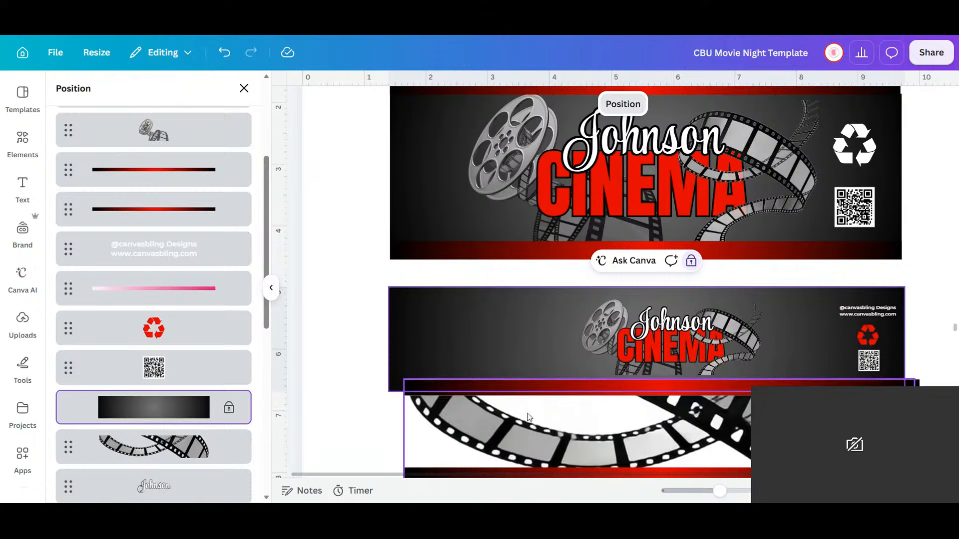
- Delete the large frame and its film strip image from between the moved gradient strips
click(538, 439)
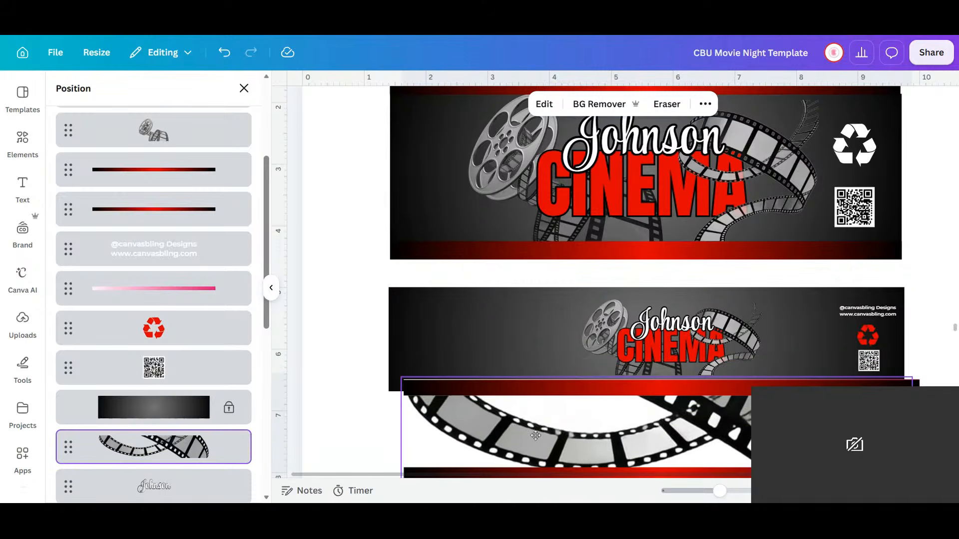
drag(535, 436, 536, 439)
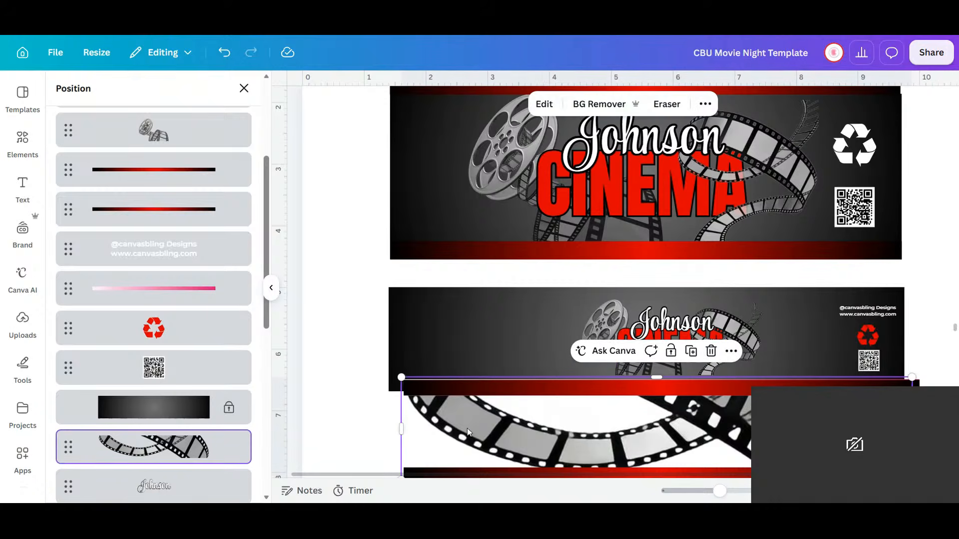
click(711, 352)
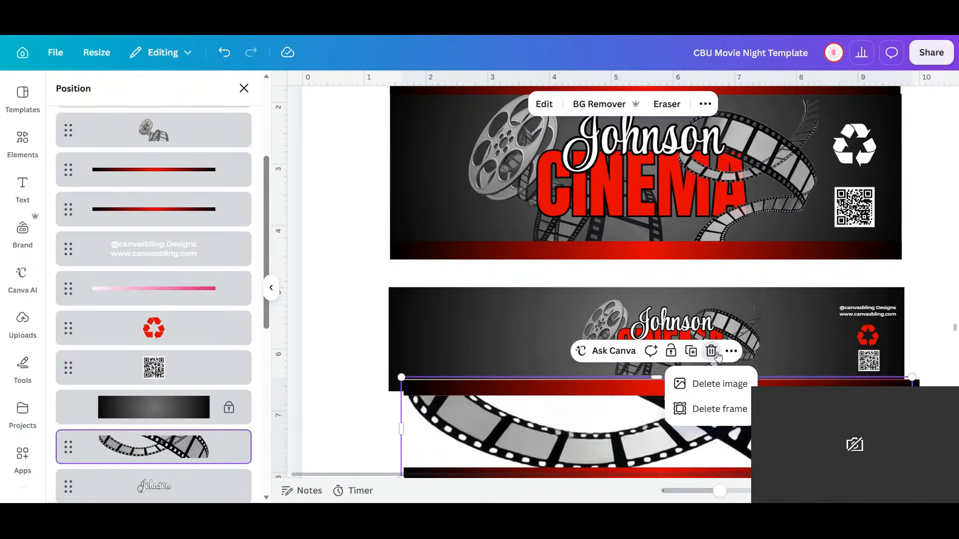
key(Delete)
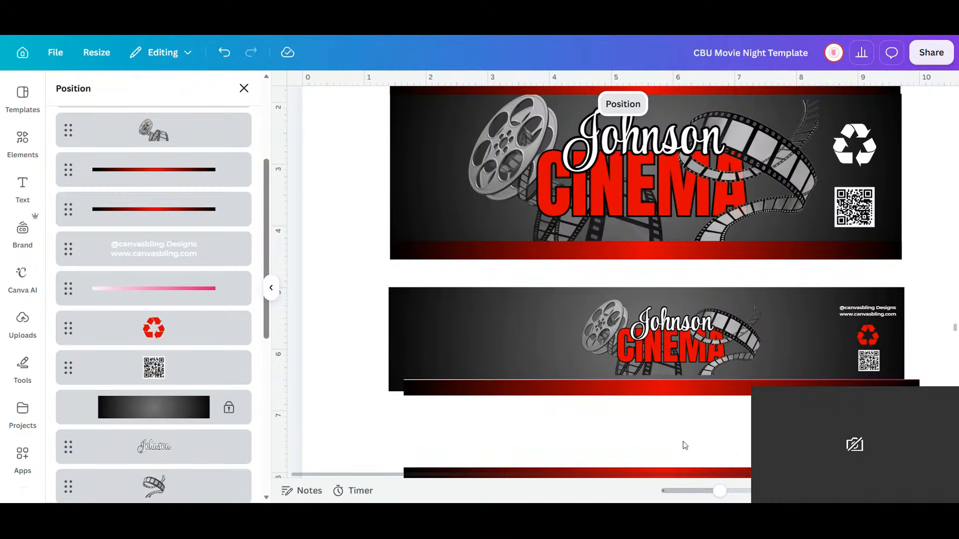
click(431, 425)
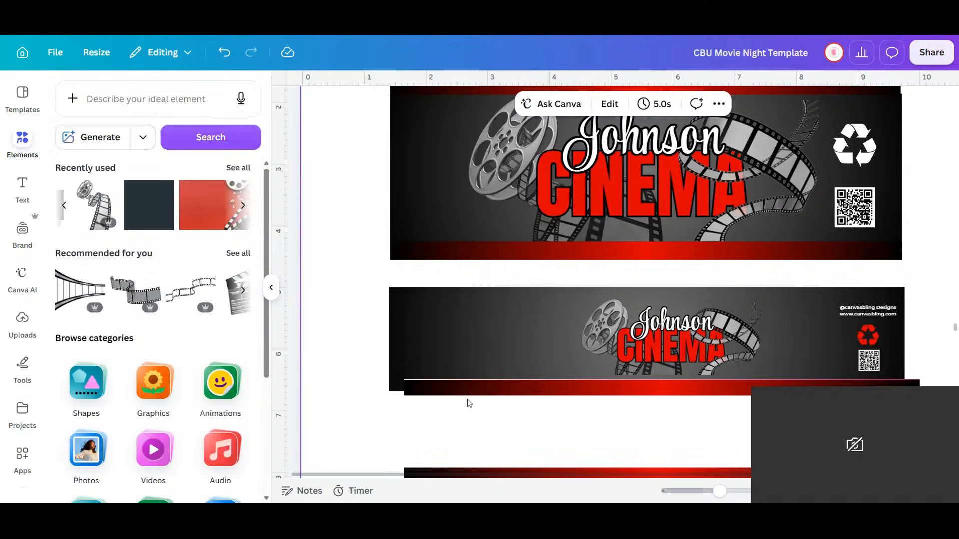
- Move the black-and-red gradient bar to the top edge of the lower label and delete the pink gradient bar underneath
click(481, 385)
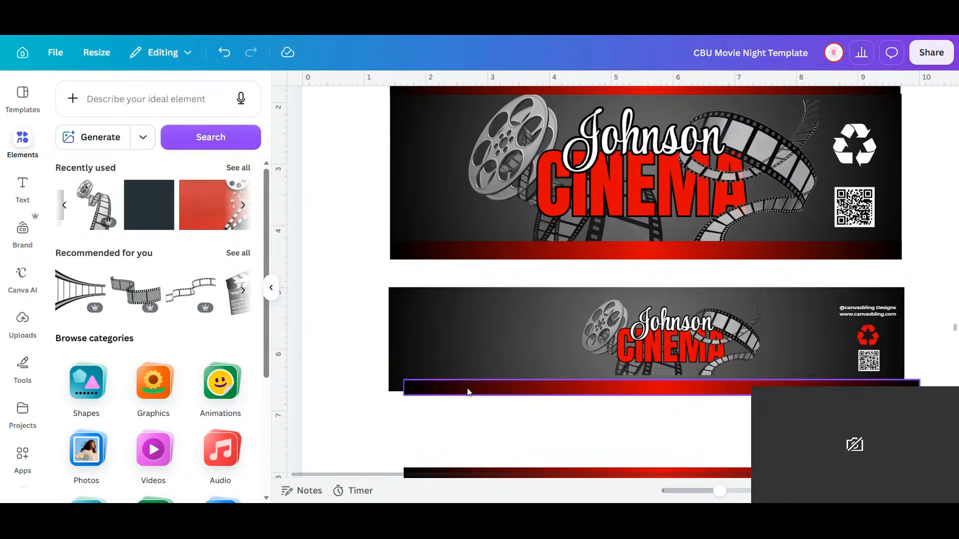
drag(469, 390, 453, 297)
click(489, 392)
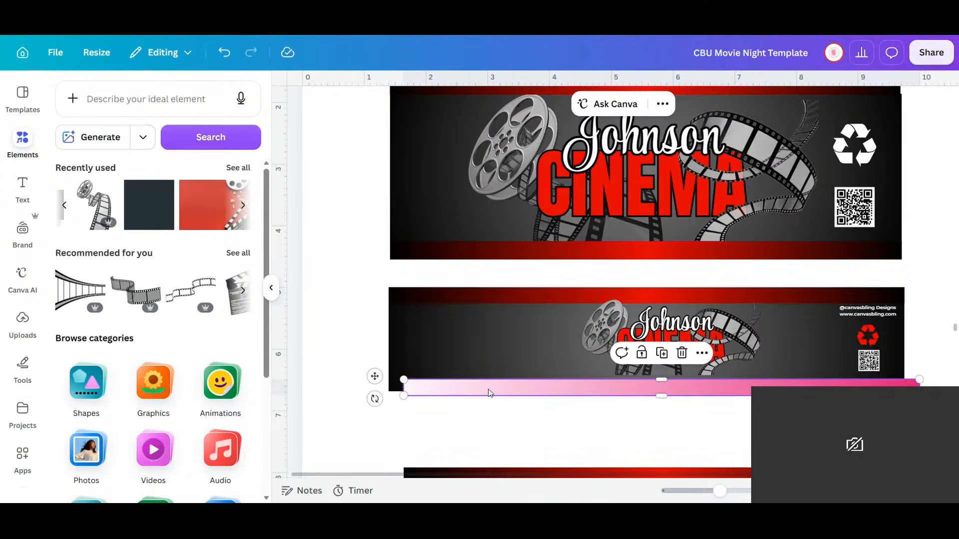
key(Delete)
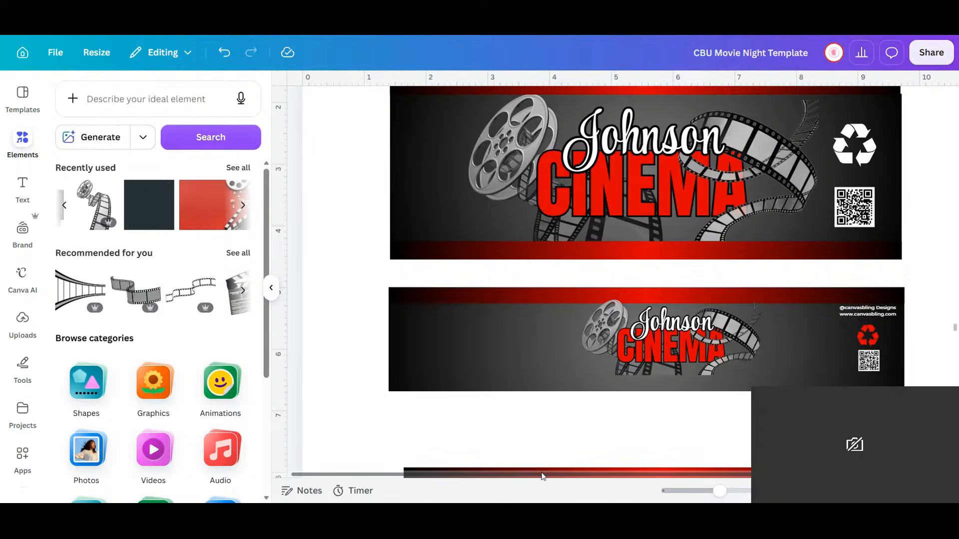
- Move the remaining black-and-red gradient bar onto the bottom edge of the lower label
scroll(545, 476, down, 2)
click(522, 414)
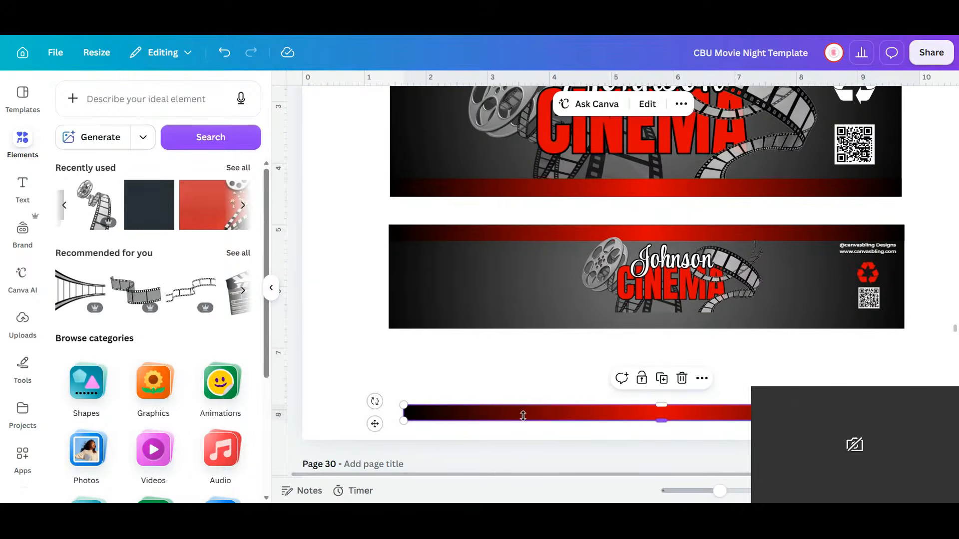
drag(532, 412, 518, 319)
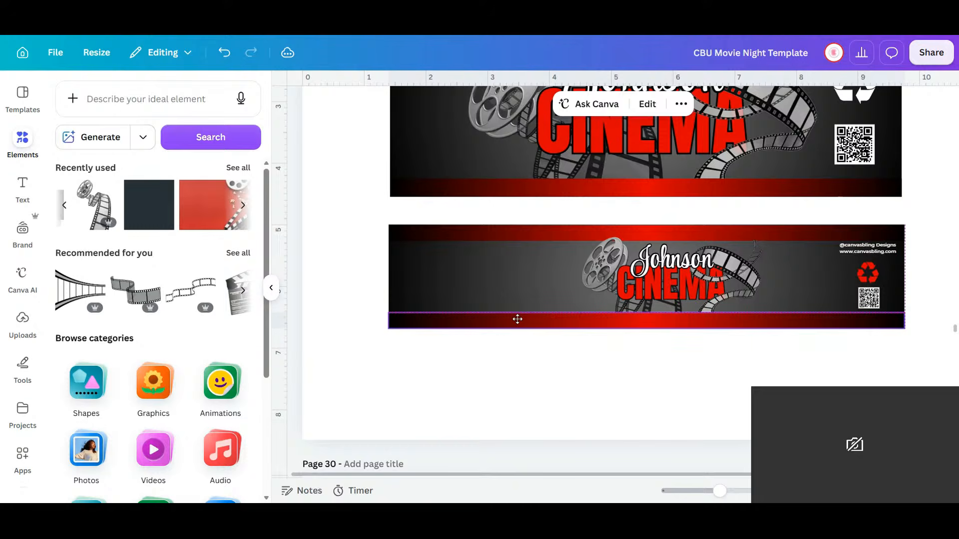
- Duplicate the film strip beside the cinema title, place the copy left of the reel, and flip it horizontally
click(745, 275)
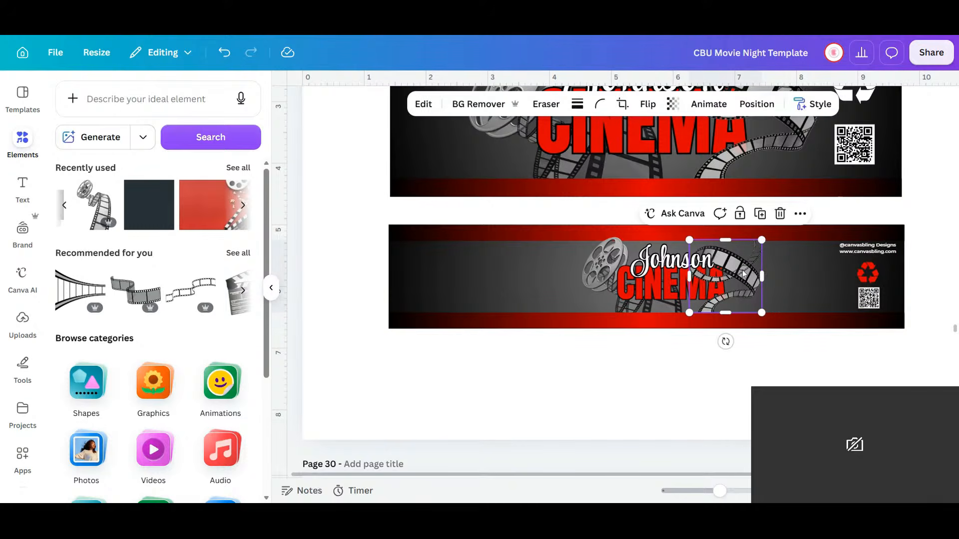
click(760, 214)
drag(754, 275, 560, 266)
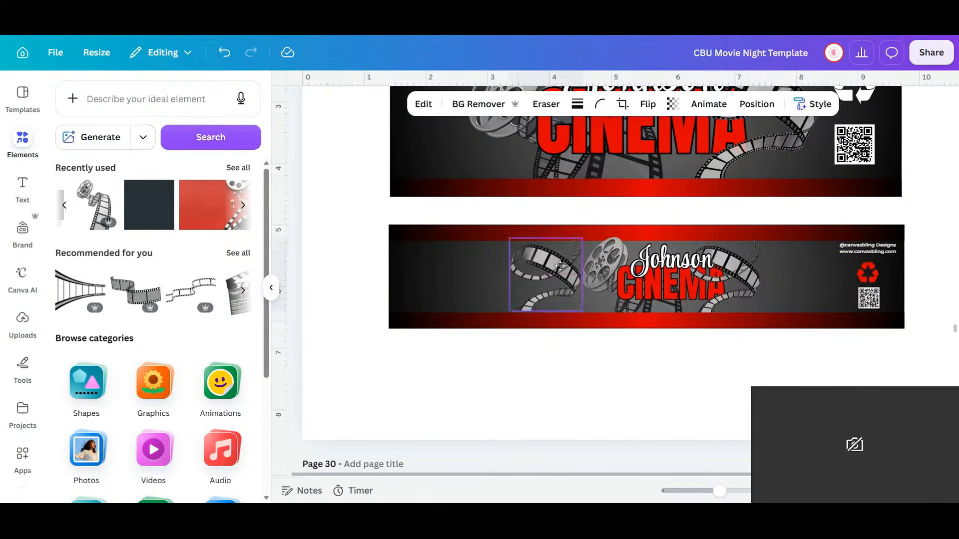
click(647, 104)
click(667, 137)
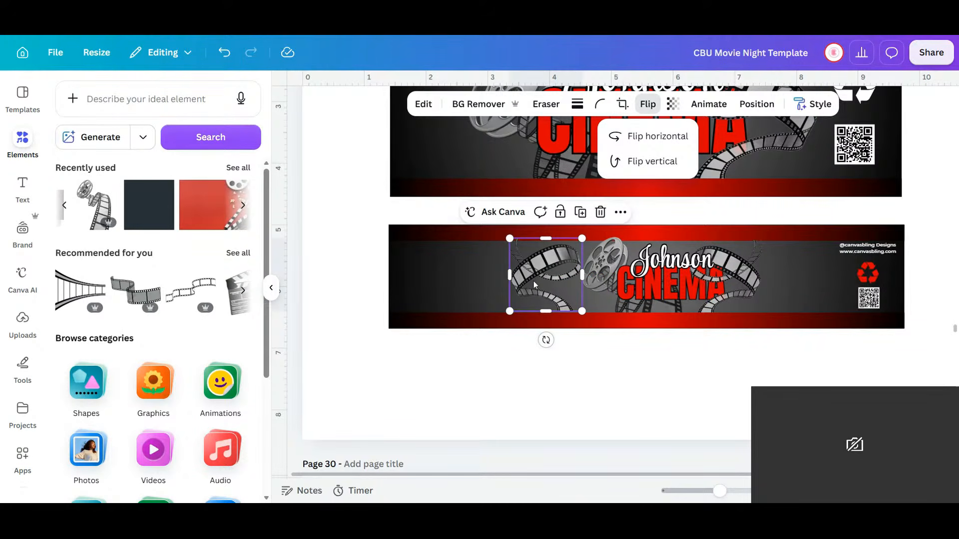
- Move the film reel below the label and shift the flipped film strip against the left side of the cinema title
click(604, 258)
drag(610, 260, 462, 331)
click(558, 261)
drag(556, 263, 607, 260)
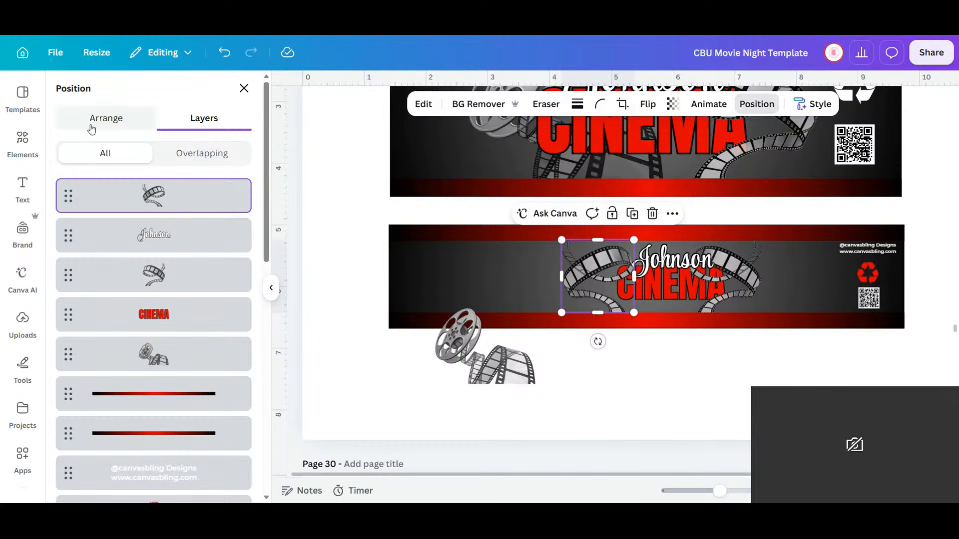
- Send the left film strip backward behind the title and nudge it to about X 4.27 in
click(95, 119)
click(229, 159)
click(229, 159)
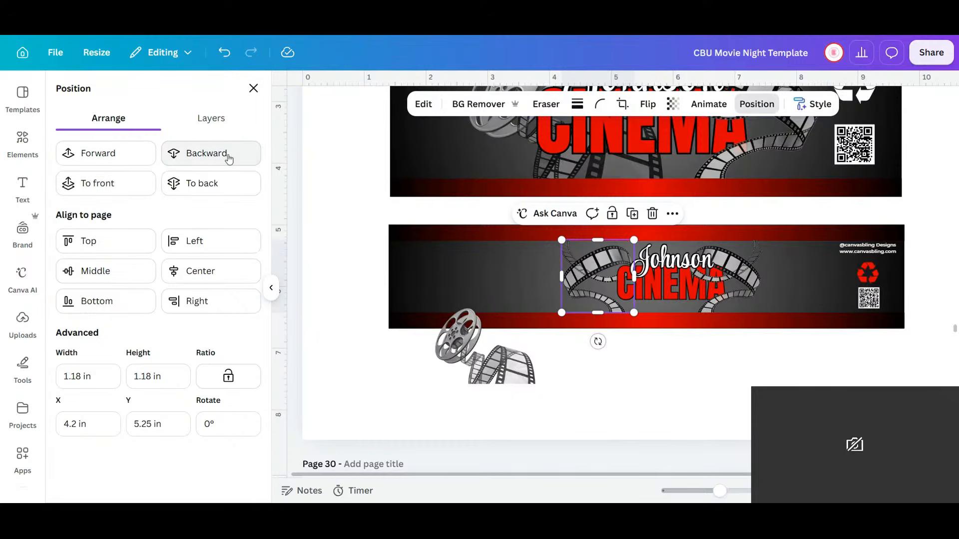
drag(581, 283, 584, 283)
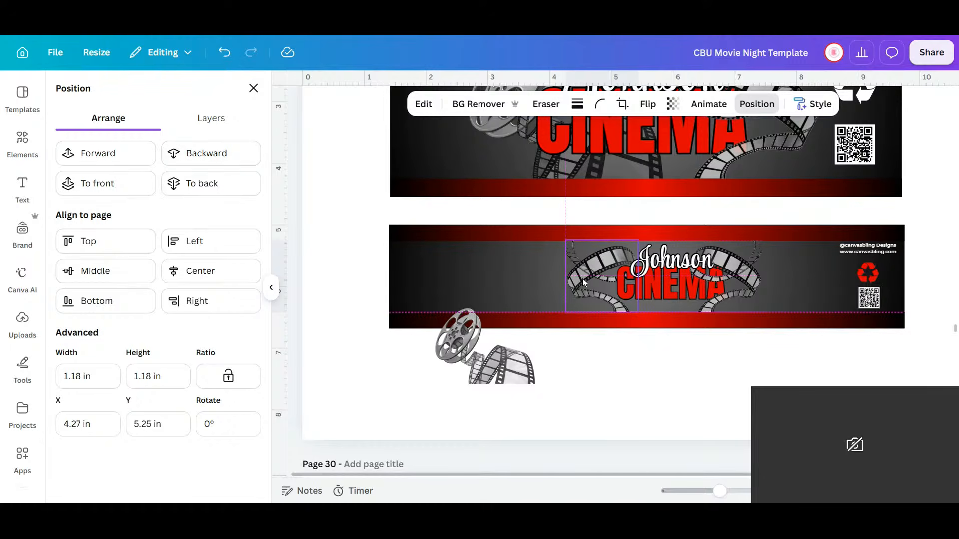
- Place the film reel on the label left of the title, rotate it about 80°, and flip it horizontally
click(498, 379)
drag(503, 353, 529, 301)
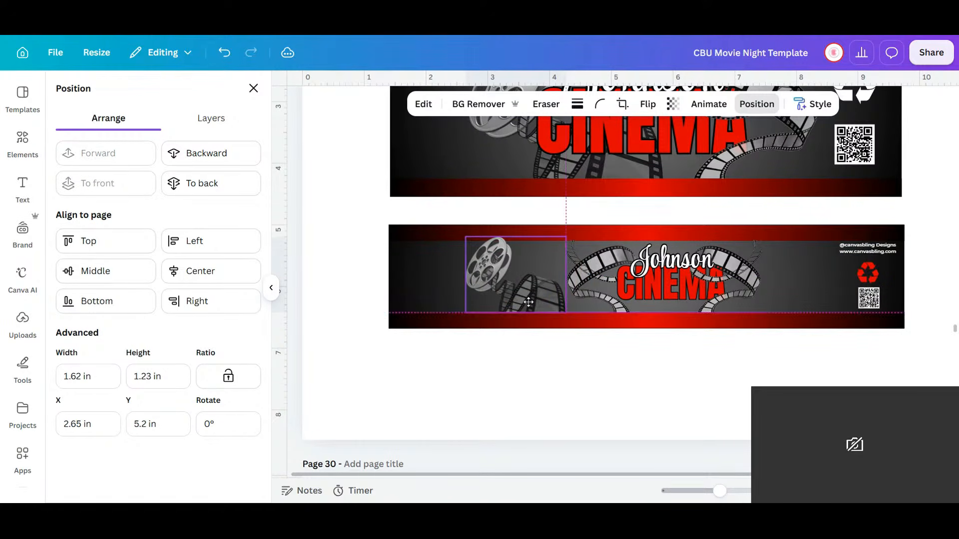
drag(515, 343, 518, 345)
drag(404, 294, 444, 268)
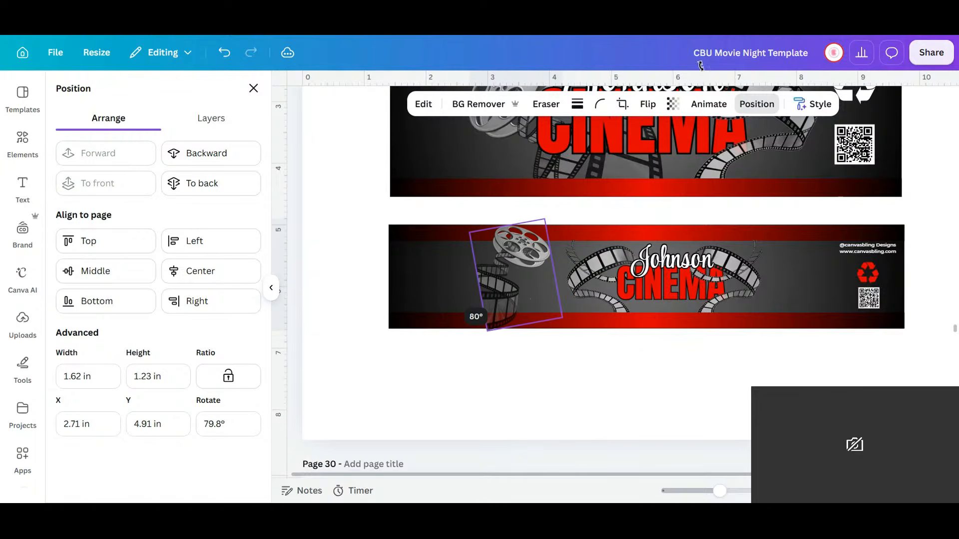
click(648, 103)
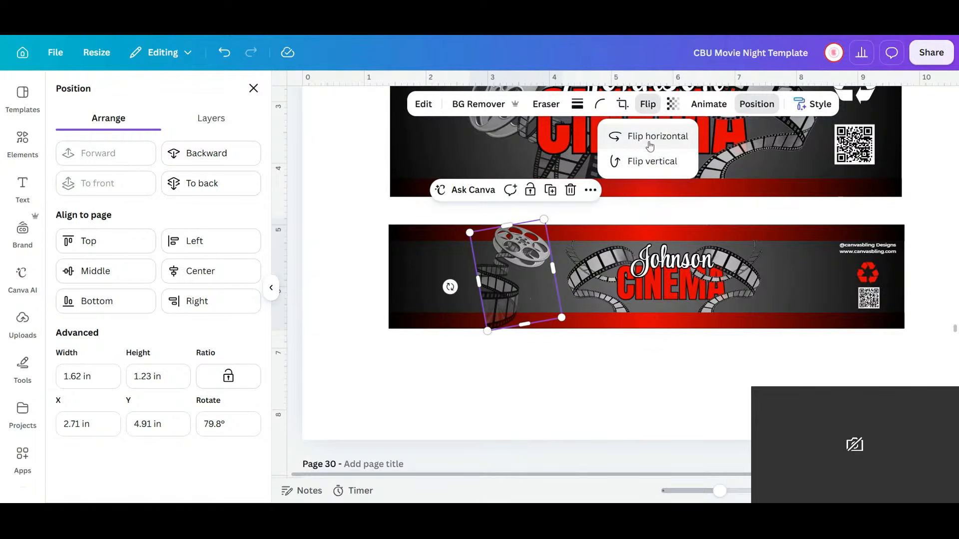
click(649, 142)
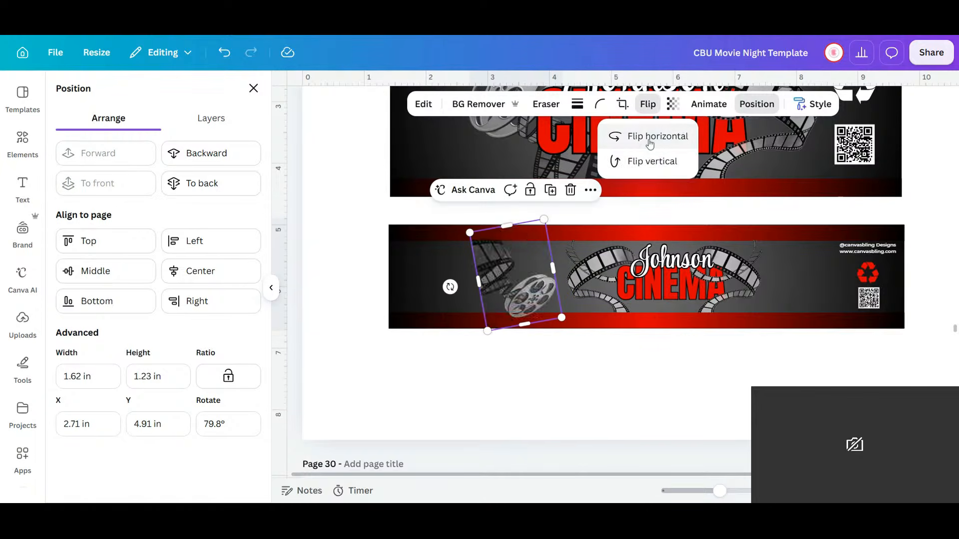
- Rotate the flipped reel to about -5.7° and position it at about X 2.24 in, Y 5.13 in
click(508, 284)
mouse_move(509, 284)
mouse_down()
mouse_move(506, 276)
mouse_move(514, 282)
mouse_up()
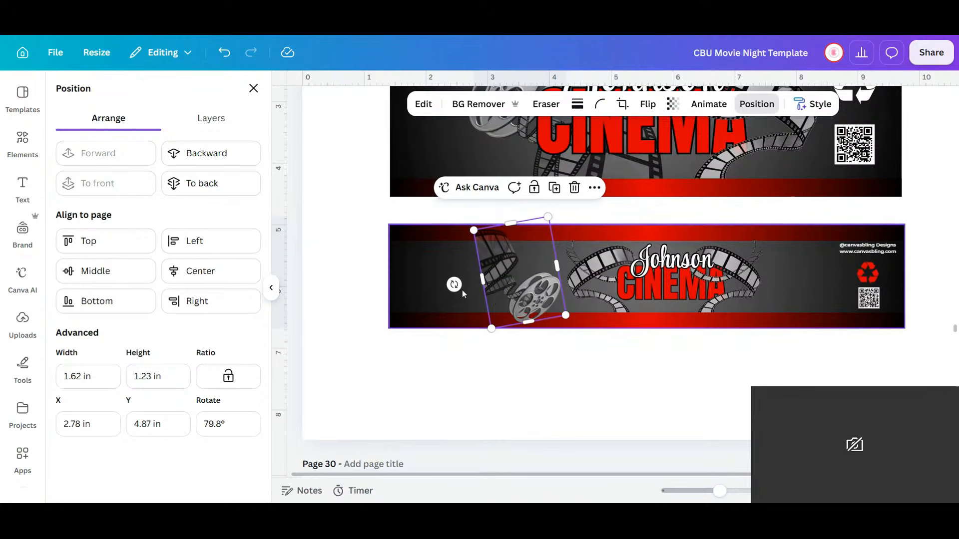
drag(454, 284, 529, 356)
drag(517, 278, 492, 280)
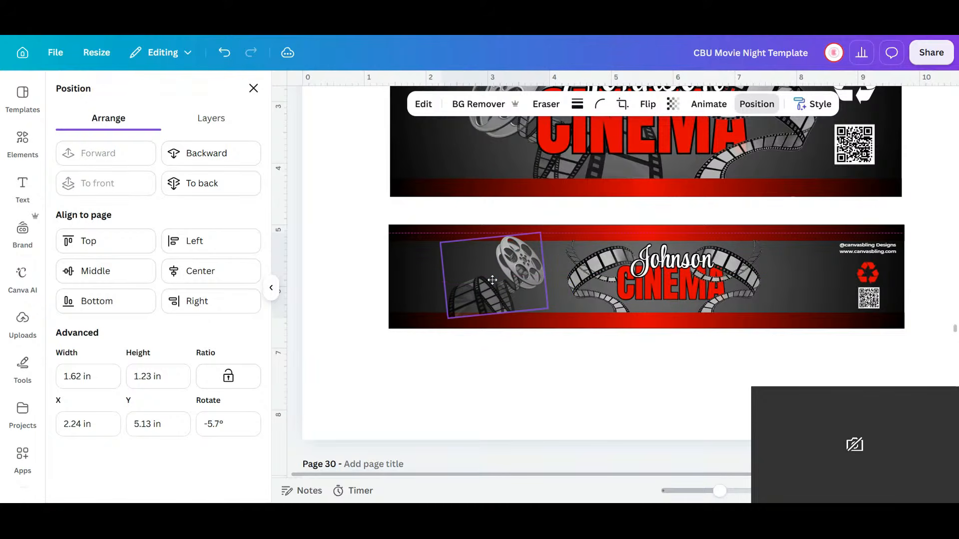
- Duplicate the reel to the label's right side at about X 7.24 in and flip the copy horizontally
drag(550, 220, 550, 220)
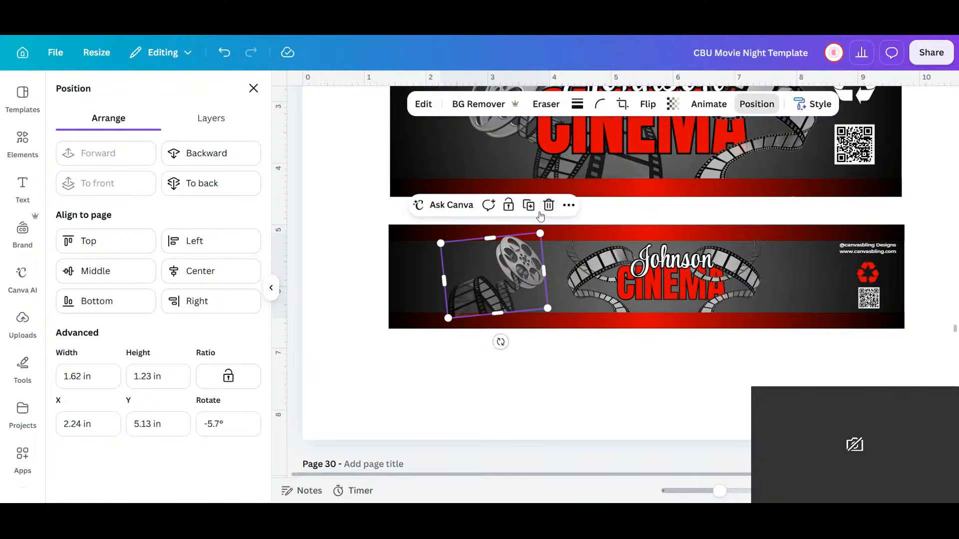
drag(508, 289, 832, 294)
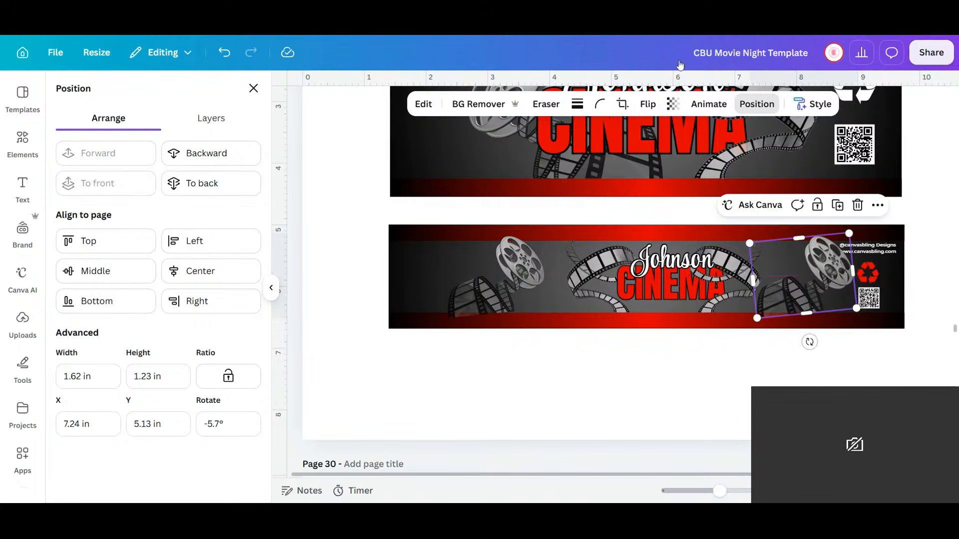
click(645, 106)
click(655, 136)
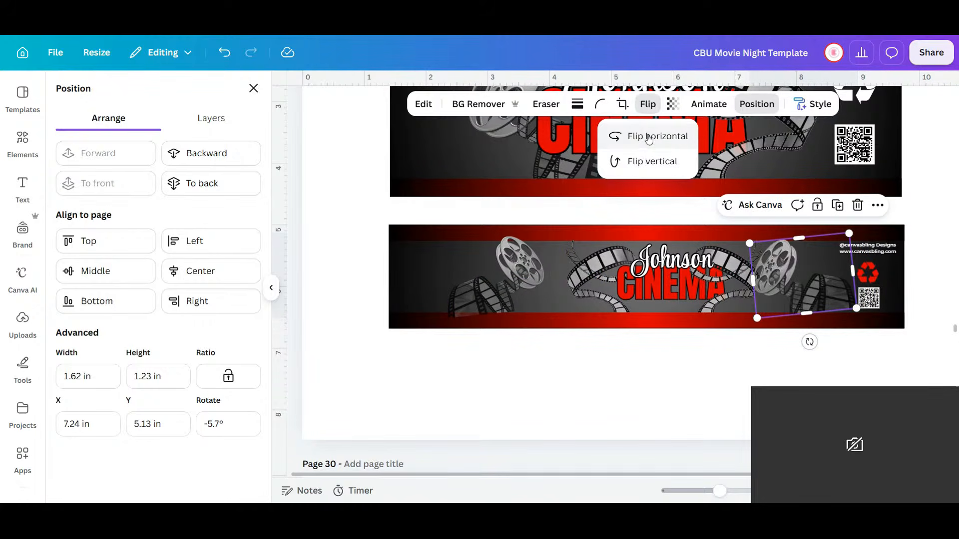
- Straighten the right reel to 0° beside the title and level the left reel to match it
mouse_move(814, 291)
mouse_down()
mouse_move(826, 289)
mouse_move(810, 285)
mouse_up()
drag(807, 339, 804, 344)
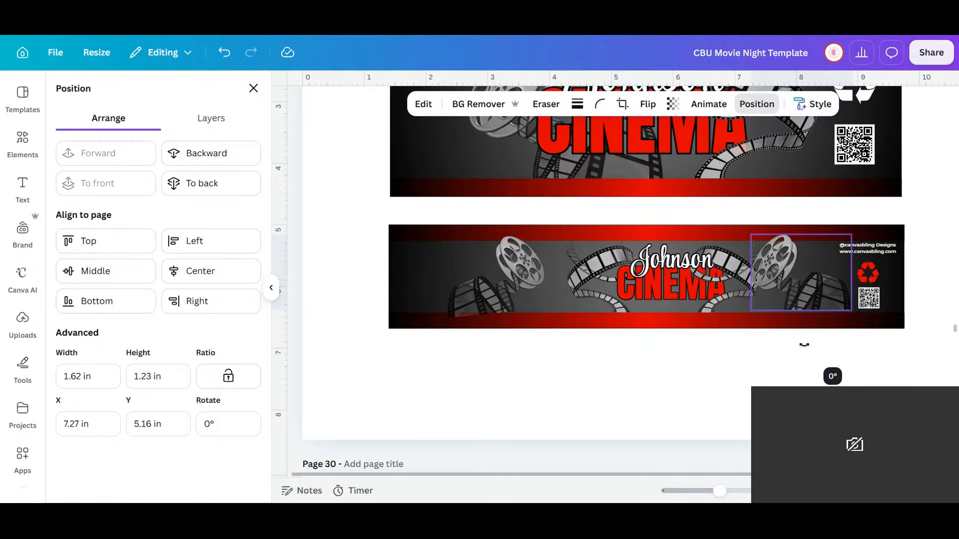
click(494, 294)
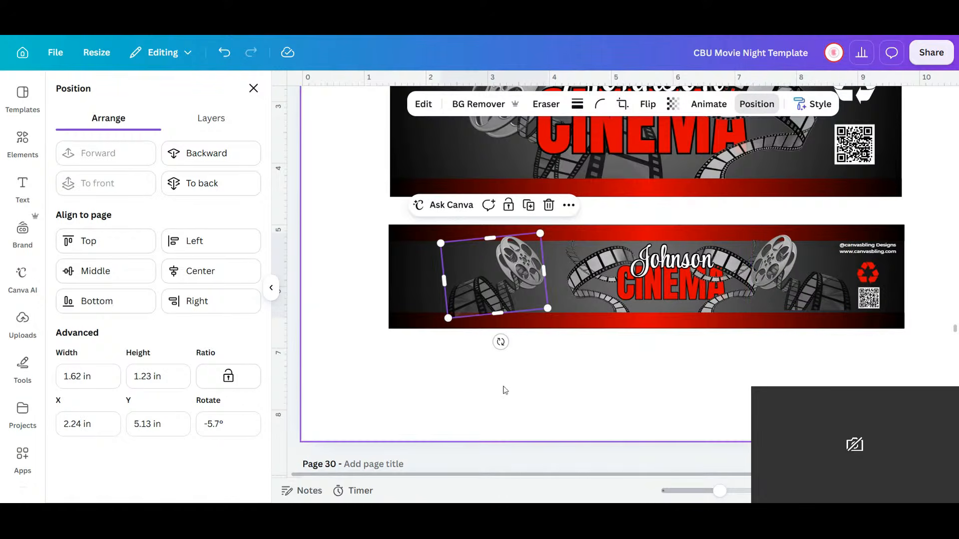
drag(501, 343, 494, 343)
- Select both film strips together with the cinema title and shift them slightly left between the two reels
click(581, 290)
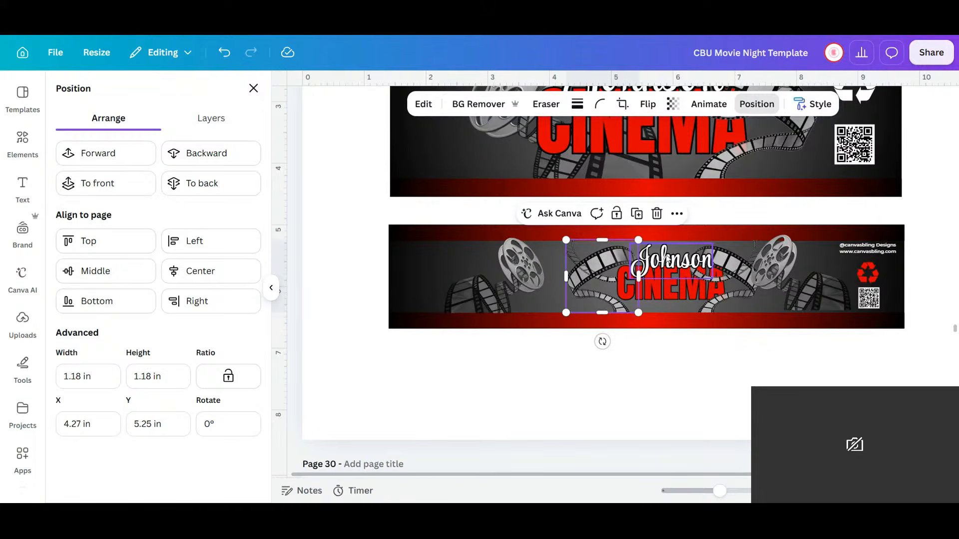
shift+click(688, 295)
shift+click(688, 295)
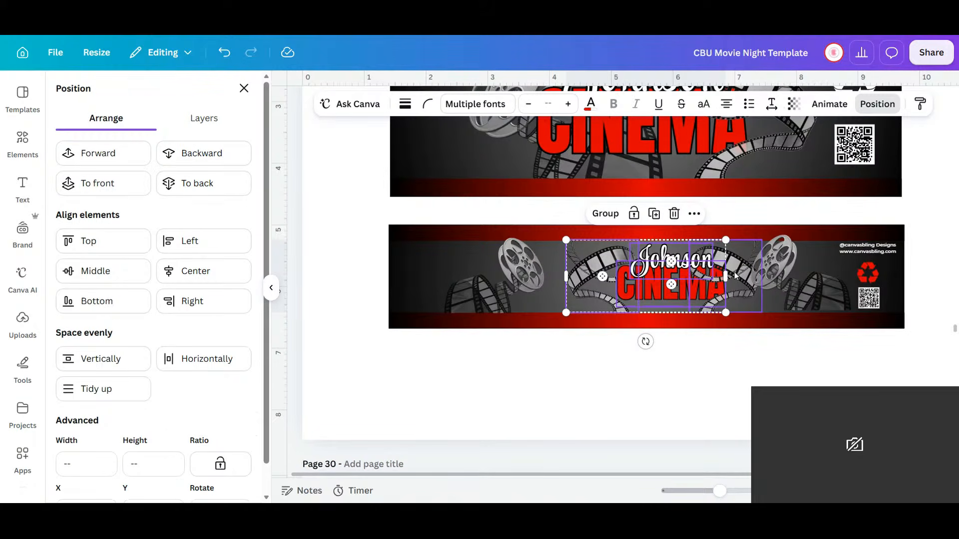
shift+click(673, 296)
drag(673, 297, 657, 296)
click(728, 406)
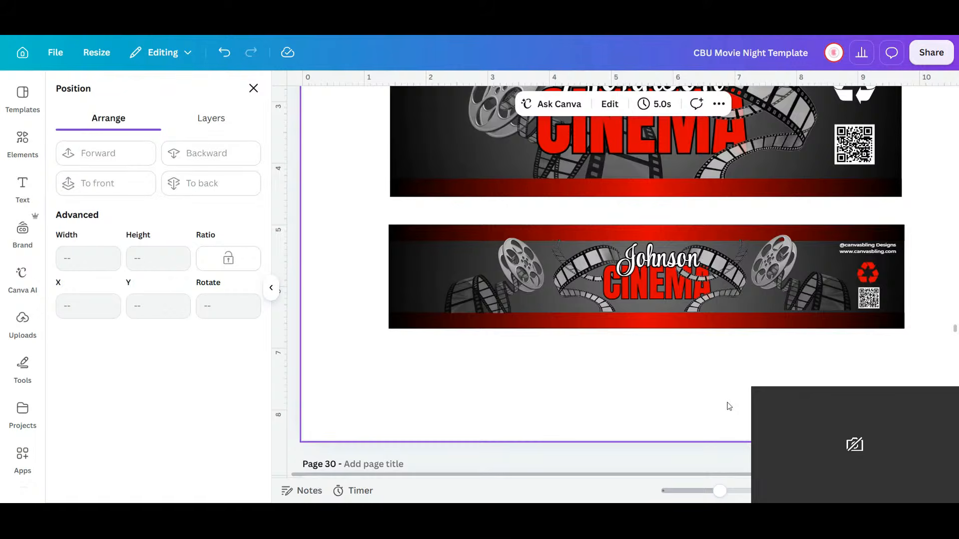
- Delete the entire Water label from the Drink Labels page, page 28
scroll(729, 406, up, 10)
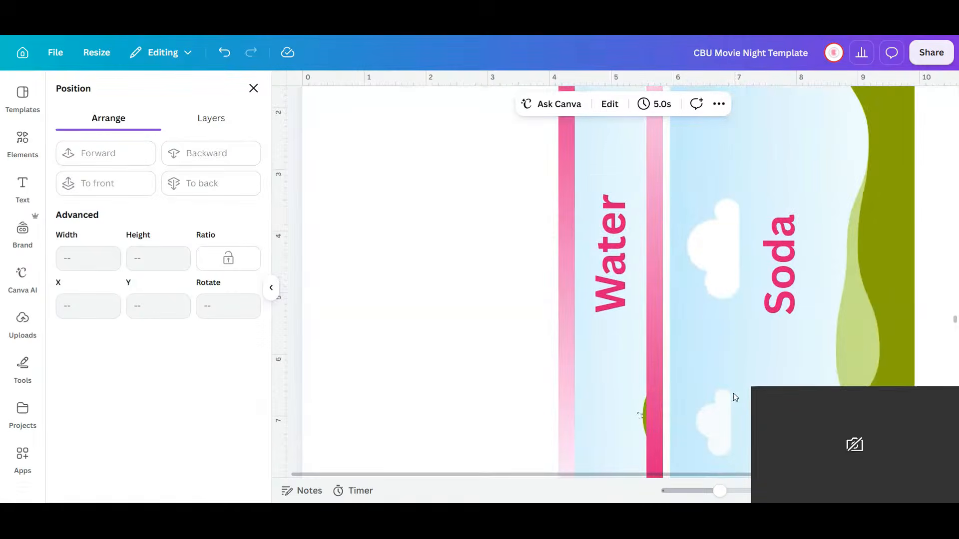
scroll(735, 398, up, 2)
drag(474, 122, 664, 431)
key(Delete)
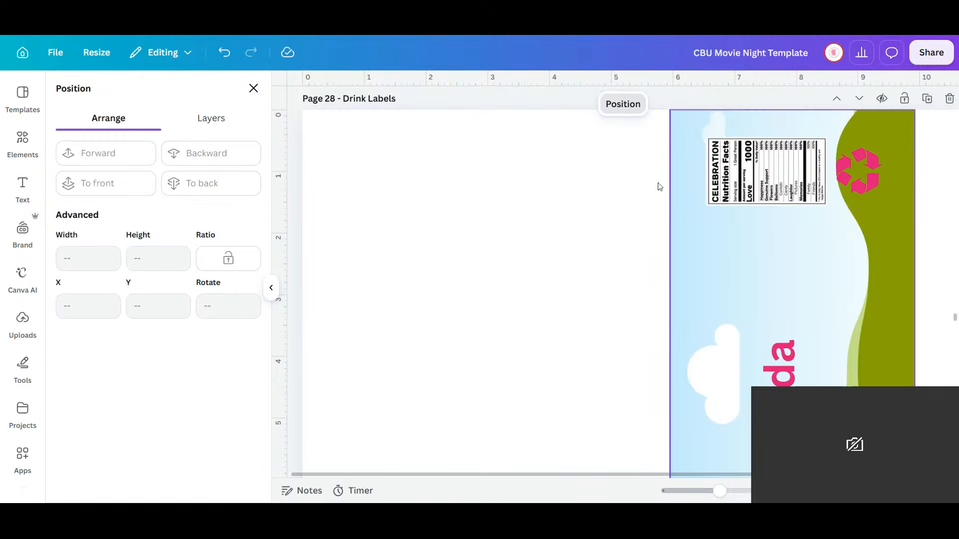
- Select all elements of the Soda label, rotate them together to horizontal, and move the label toward the page's center
scroll(655, 181, down, 3)
scroll(654, 182, up, 3)
click(724, 200)
click(715, 272)
scroll(715, 272, down, 4)
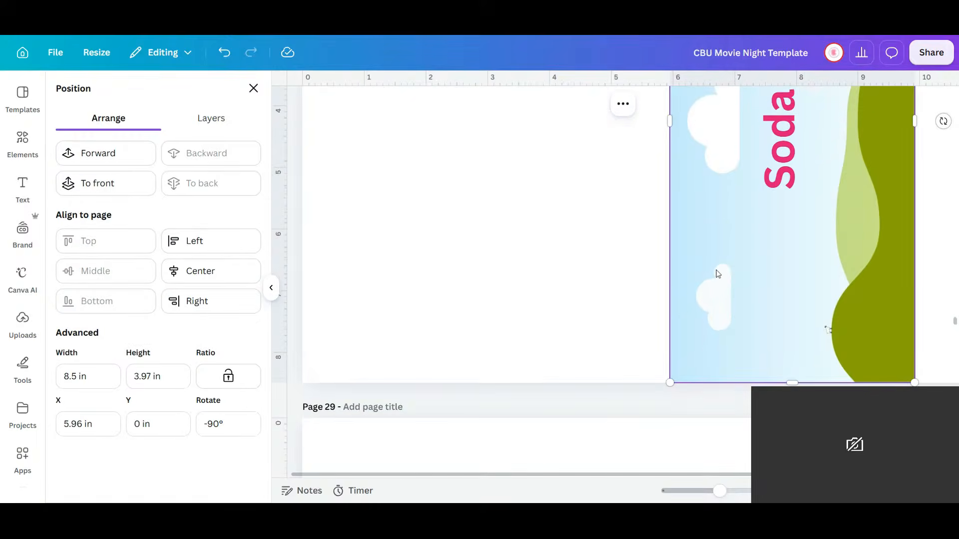
scroll(699, 271, up, 3)
scroll(683, 271, up, 3)
drag(492, 185, 911, 479)
drag(905, 373, 904, 371)
scroll(904, 370, down, 4)
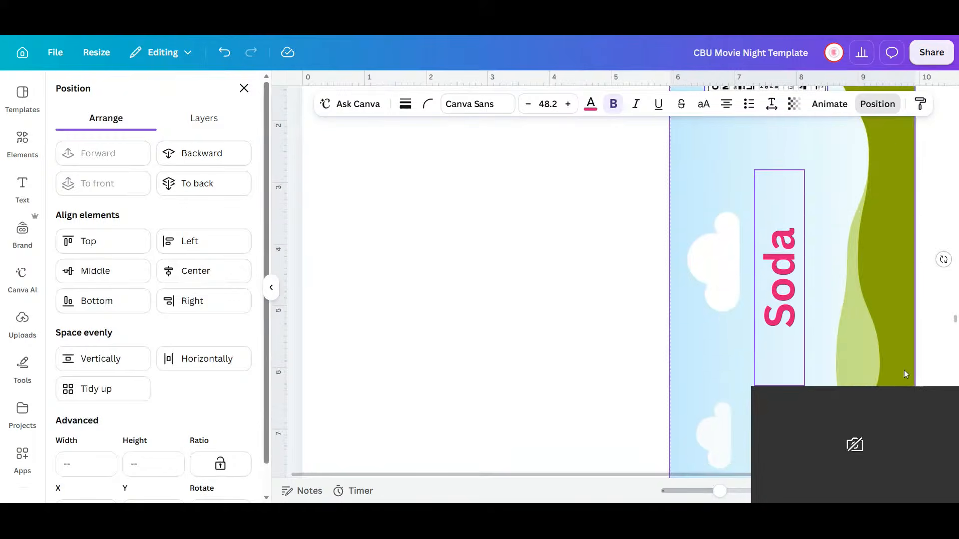
drag(918, 330, 792, 398)
drag(794, 337, 681, 331)
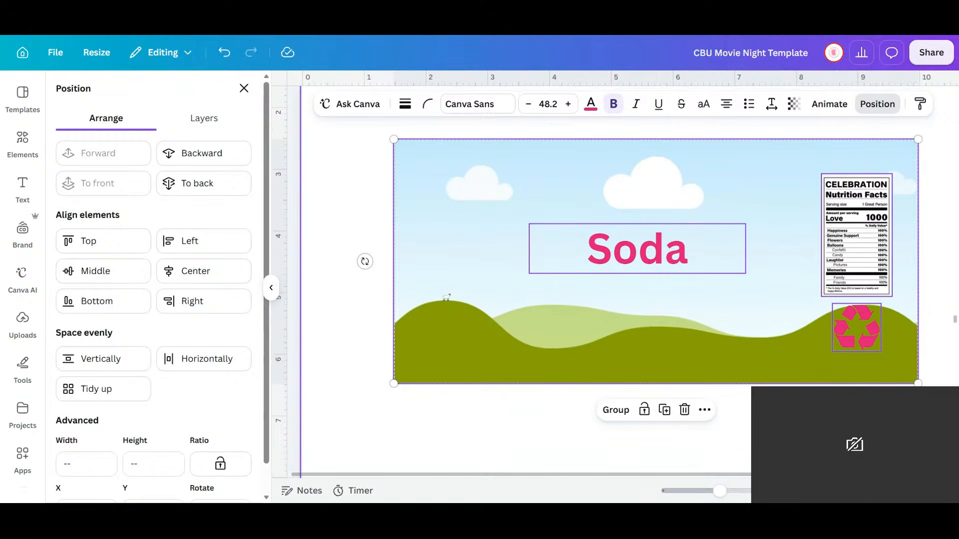
- Delete the "Soda" text from the label
key(Escape)
click(652, 250)
key(Delete)
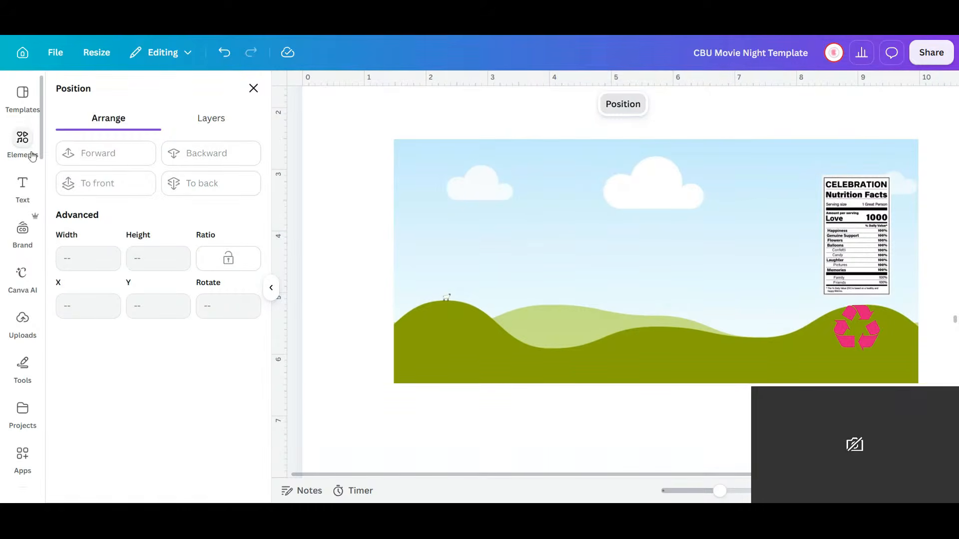
- Add the dark grey textured background photo from the recently used elements to the Soda label page
click(22, 143)
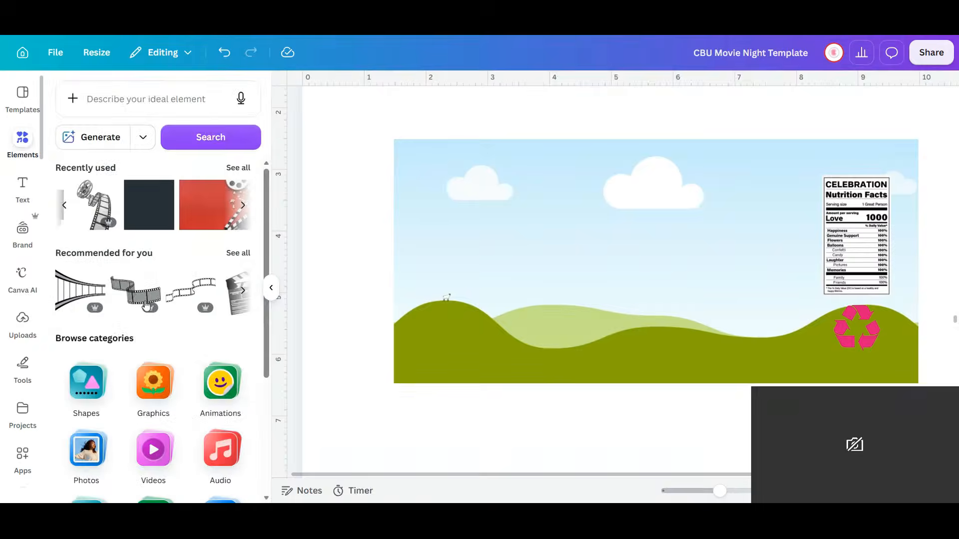
click(239, 168)
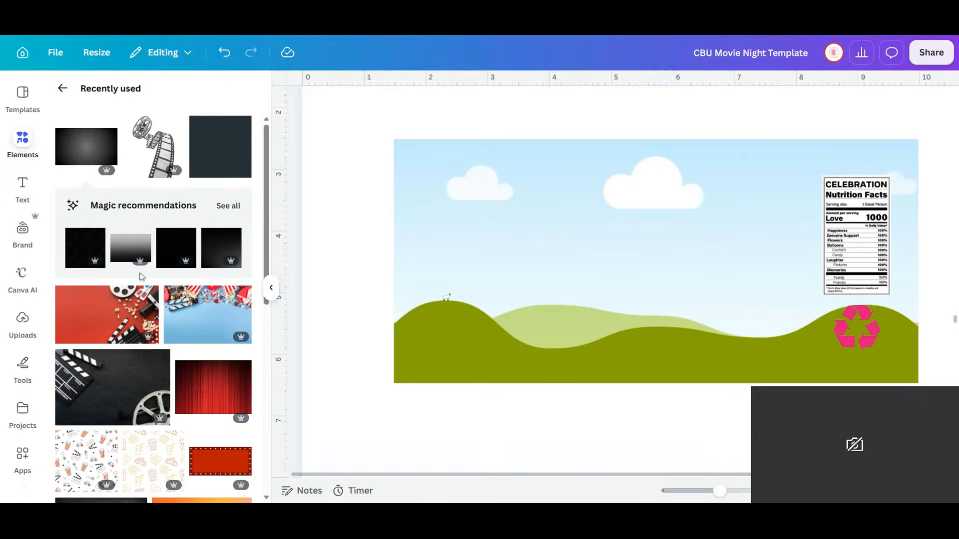
scroll(142, 278, down, 5)
click(96, 300)
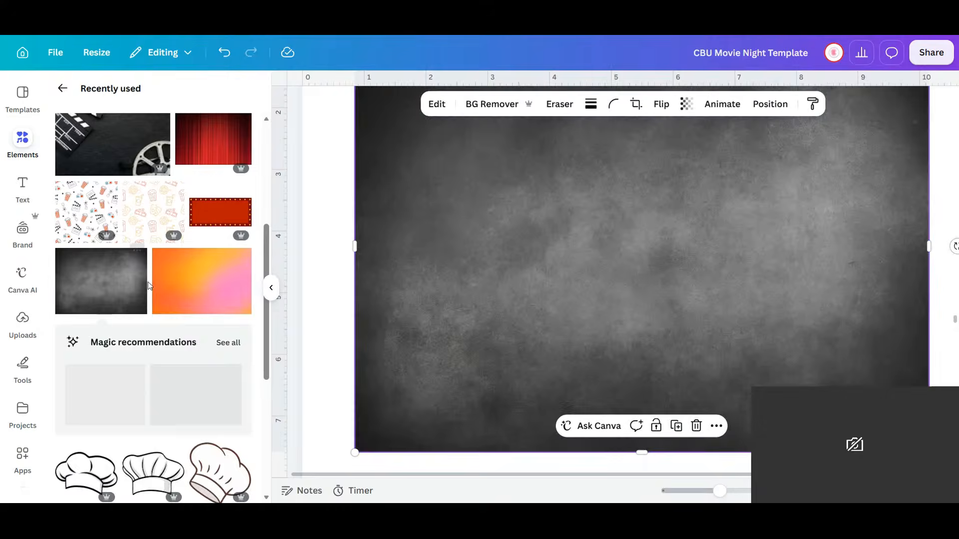
click(323, 294)
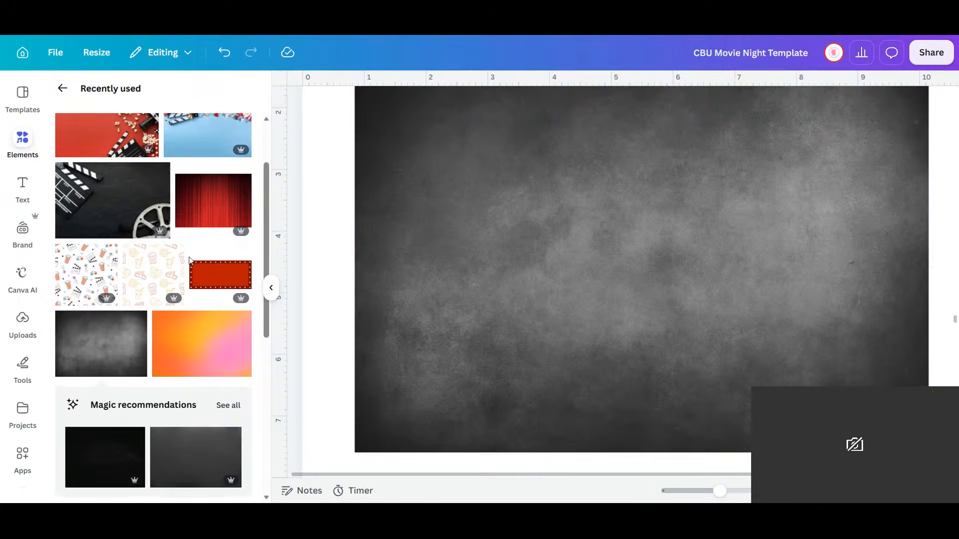
- Replace the label's textured background photo with the black radial gradient background from the recently used elements
scroll(192, 261, up, 2)
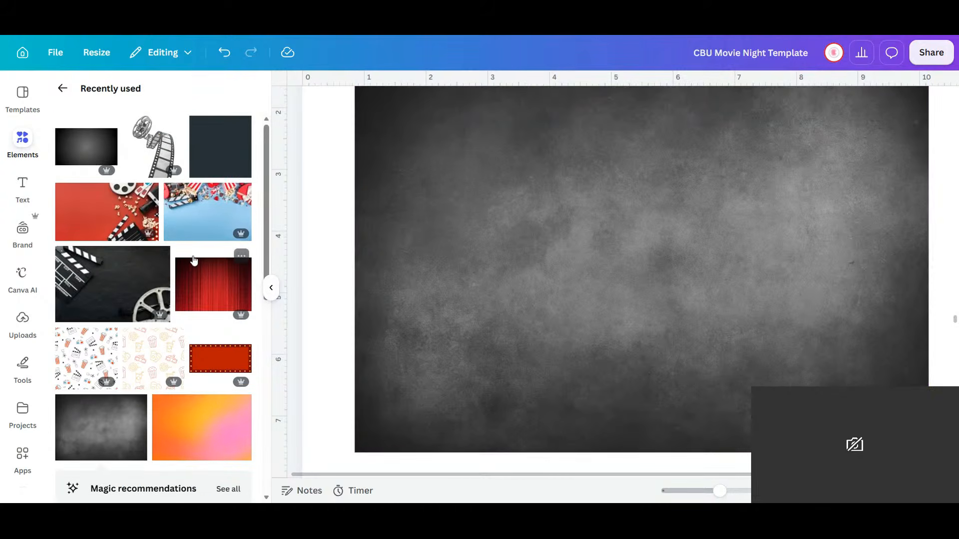
click(520, 220)
key(Delete)
click(531, 262)
key(Delete)
drag(558, 337, 561, 328)
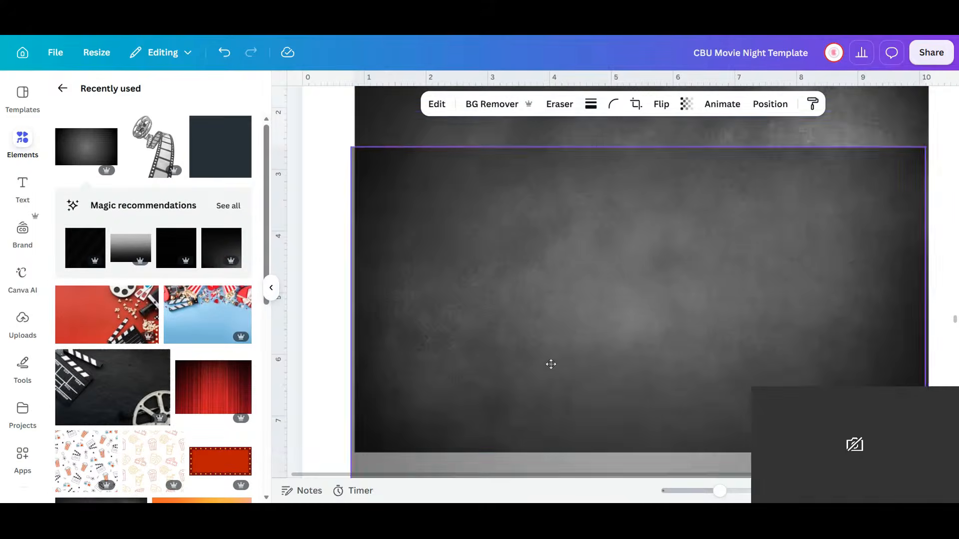
key(Delete)
click(637, 321)
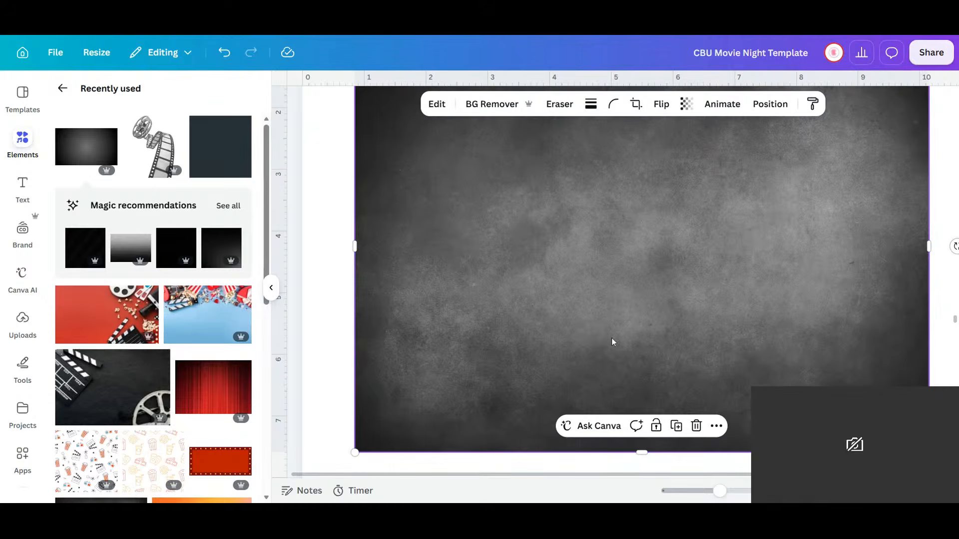
key(Delete)
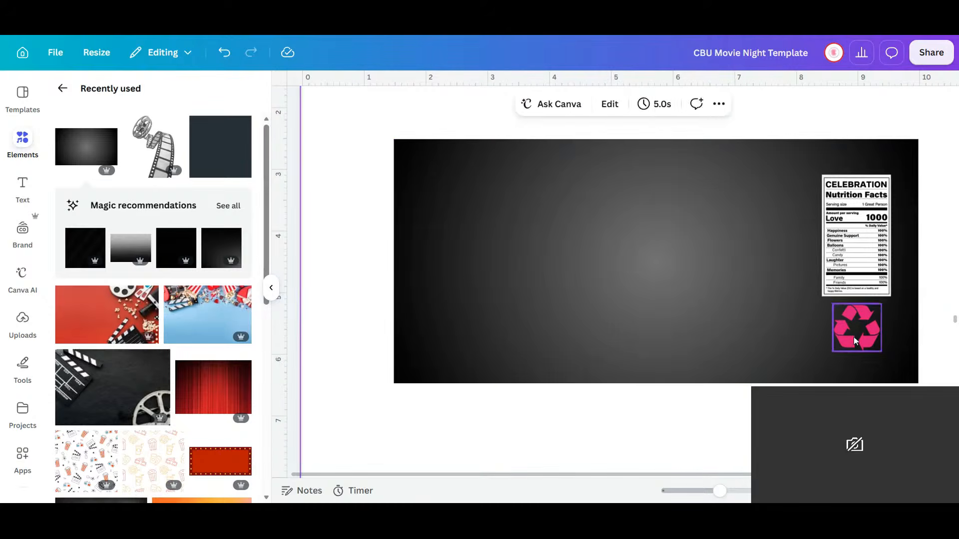
- Recolor the pink recycling symbol below the nutrition facts to bright red
click(855, 341)
click(640, 106)
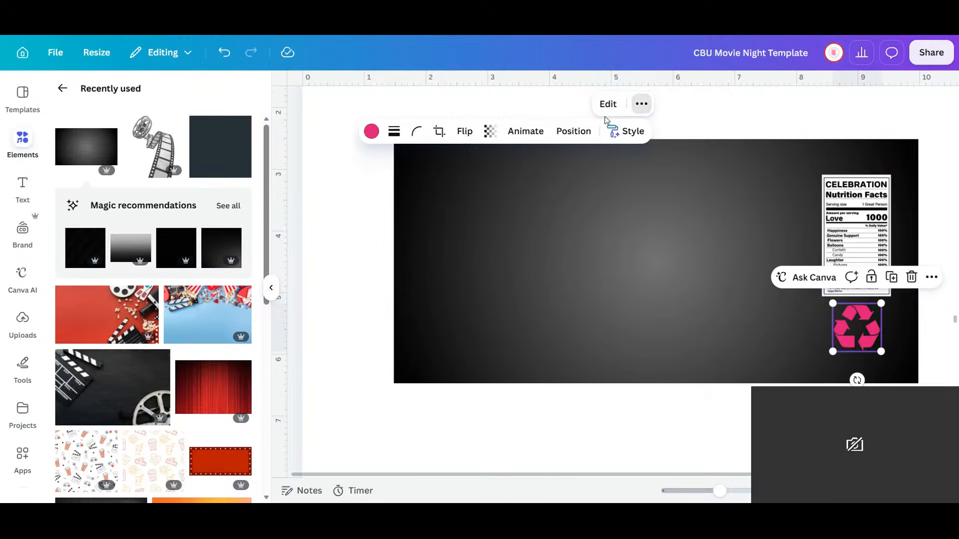
click(372, 139)
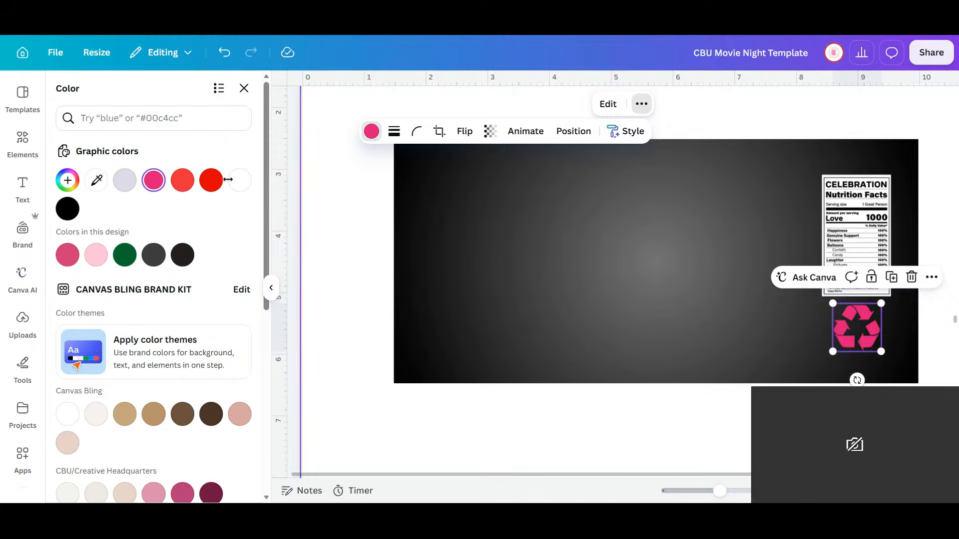
click(210, 181)
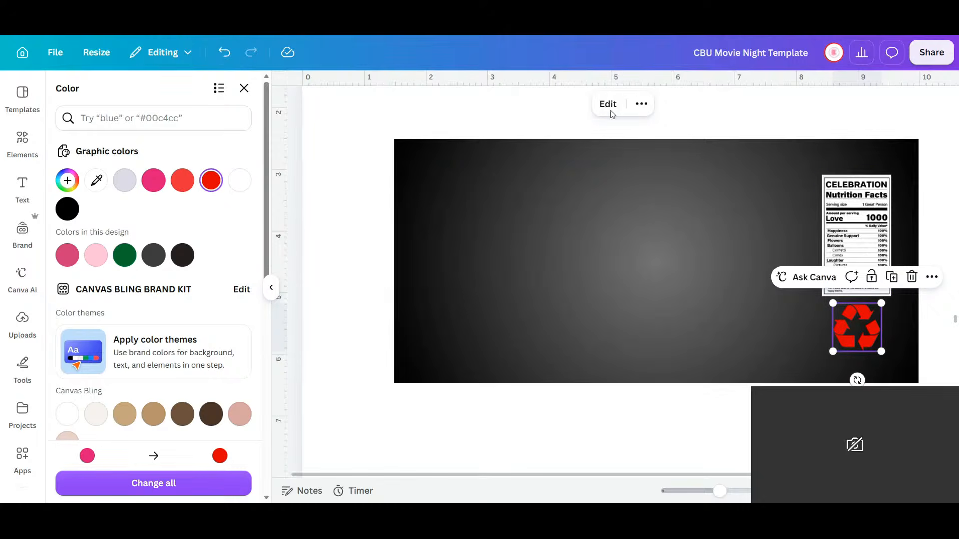
click(555, 438)
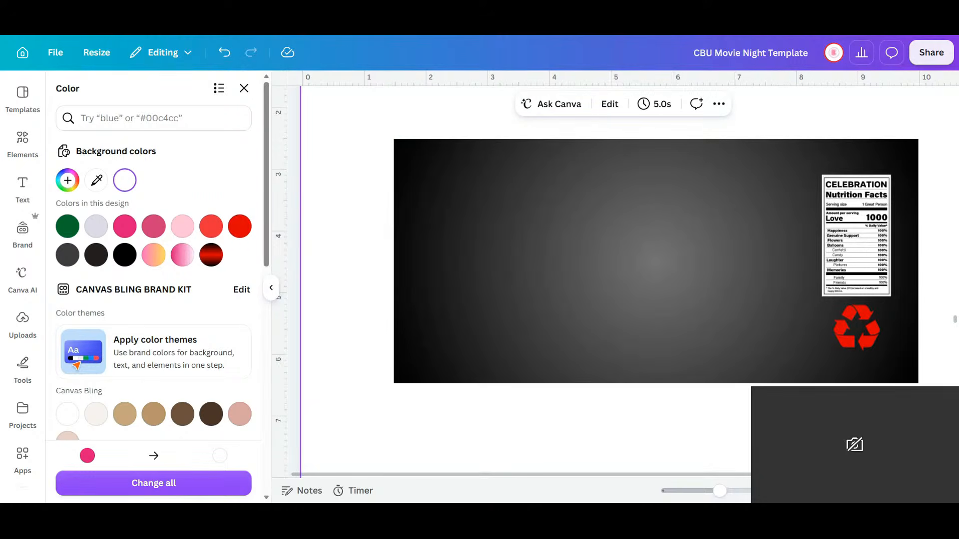
- Copy the black-and-red gradient bar from page 29 onto the page 28 label and align it along the label's bottom edge
scroll(662, 400, down, 5)
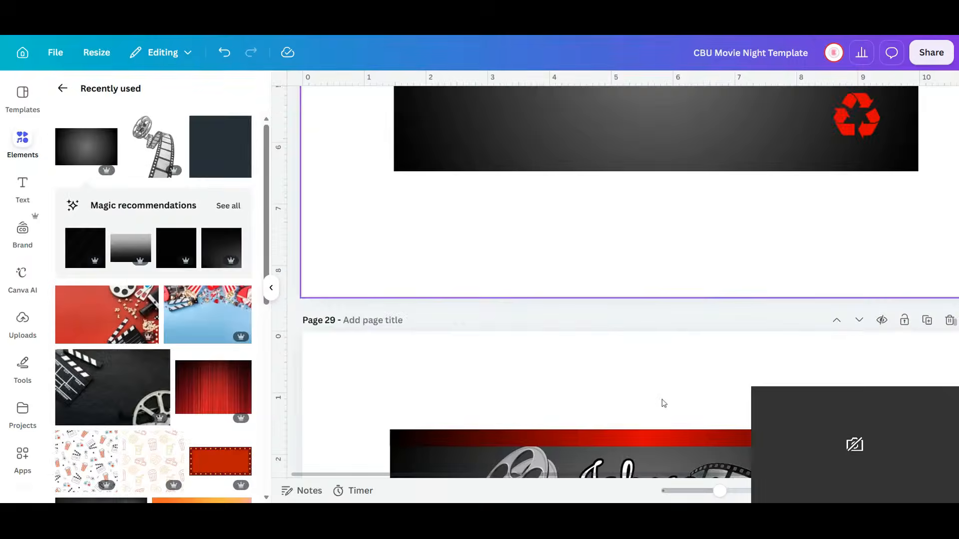
click(664, 402)
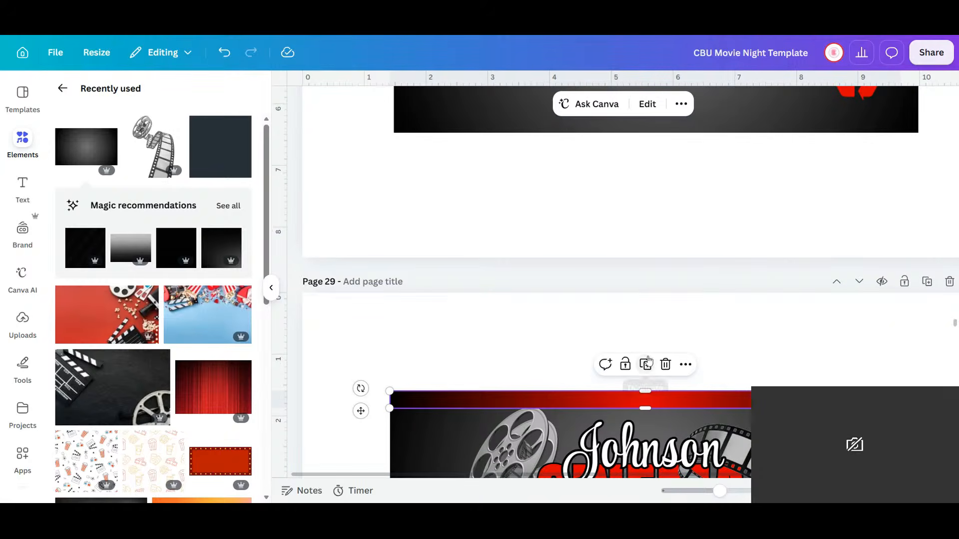
drag(639, 404, 643, 123)
drag(409, 123, 394, 128)
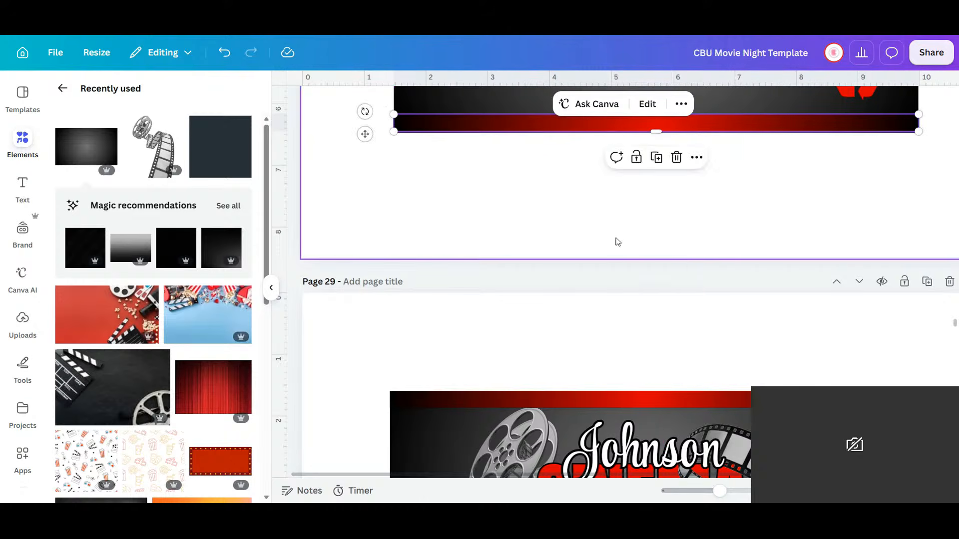
- Duplicate the black-and-red gradient bar and place the copy along the label's top edge
scroll(615, 239, up, 5)
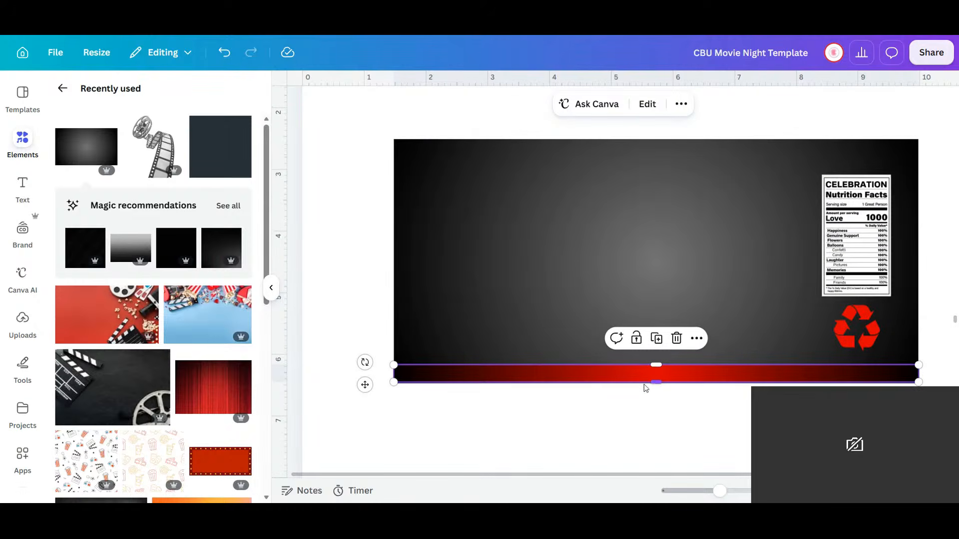
drag(658, 380, 670, 151)
click(658, 340)
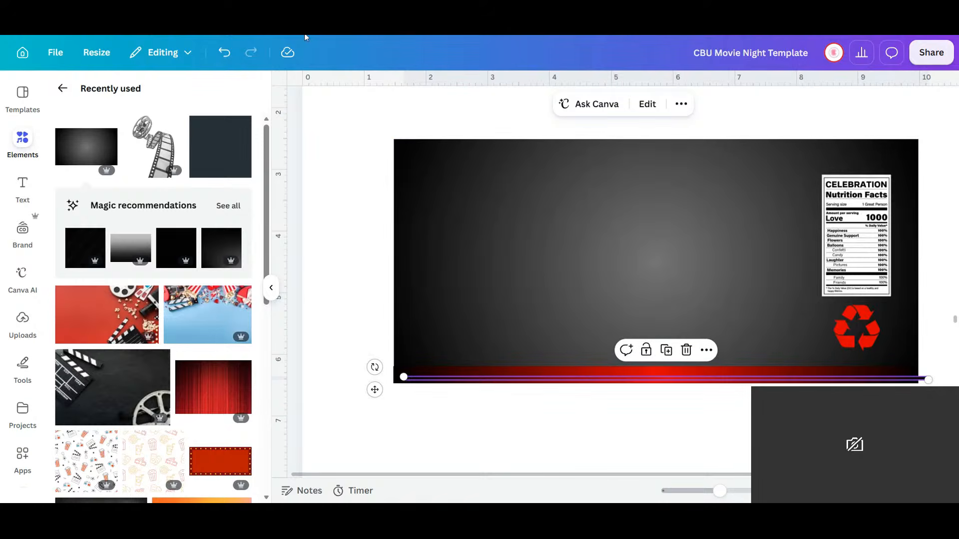
click(225, 52)
drag(634, 391, 623, 145)
click(662, 387)
- Copy the script name, CINEMA text, film reel and film strip from page 29 onto the middle of the page 28 label
scroll(663, 382, down, 5)
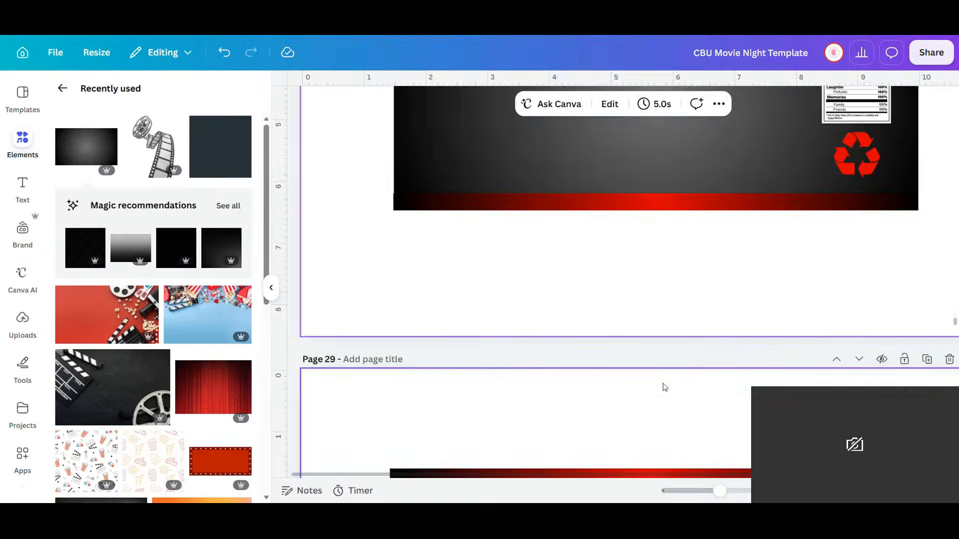
scroll(663, 388, down, 3)
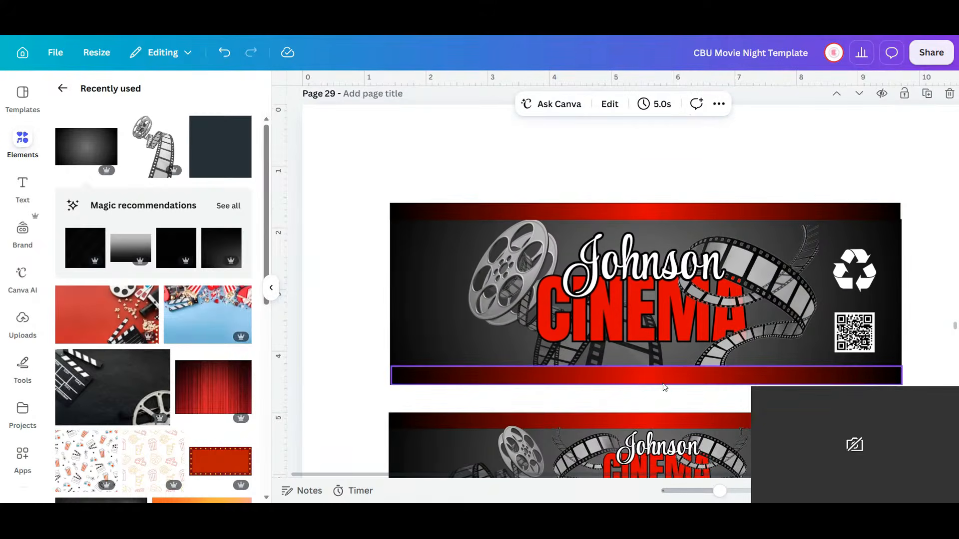
scroll(664, 383, down, 3)
scroll(664, 382, up, 5)
click(664, 385)
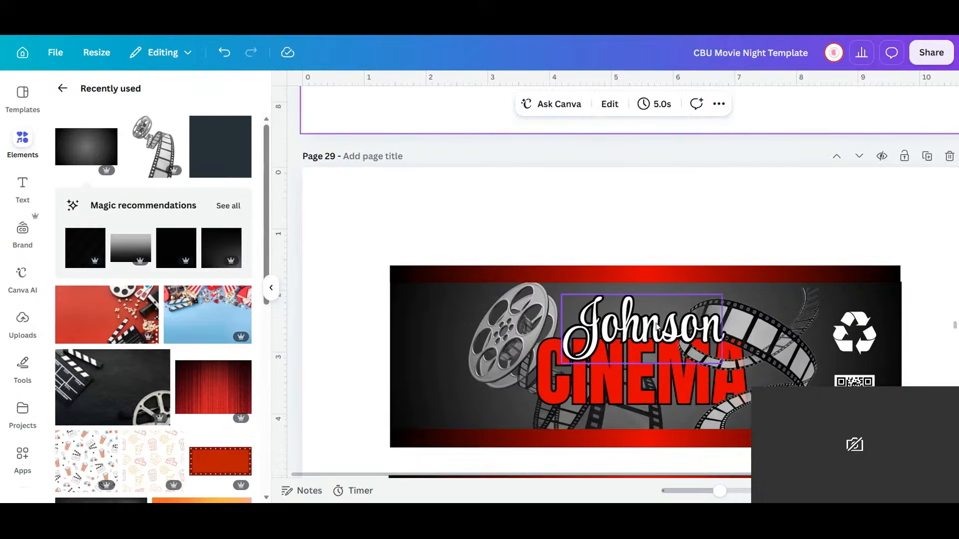
shift+click(665, 391)
shift+click(517, 351)
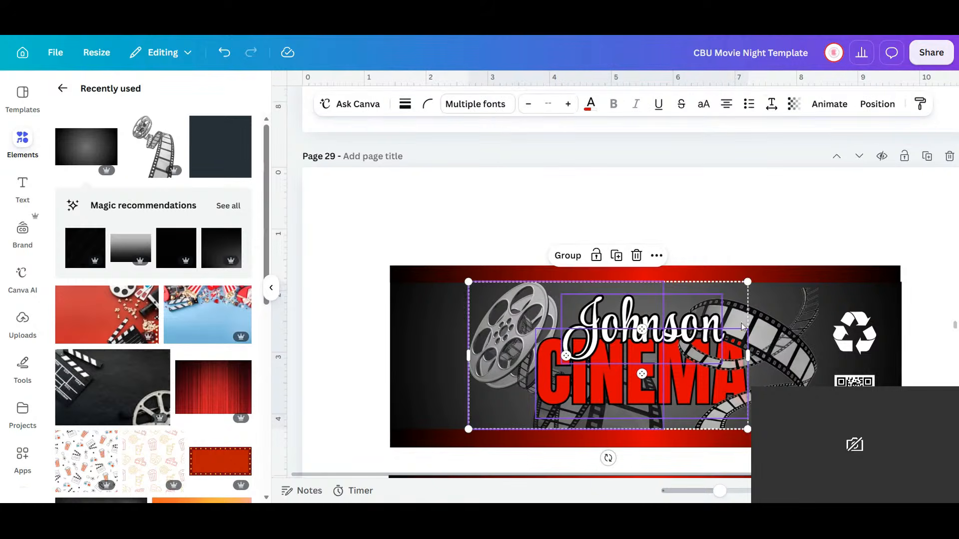
shift+click(708, 305)
click(652, 255)
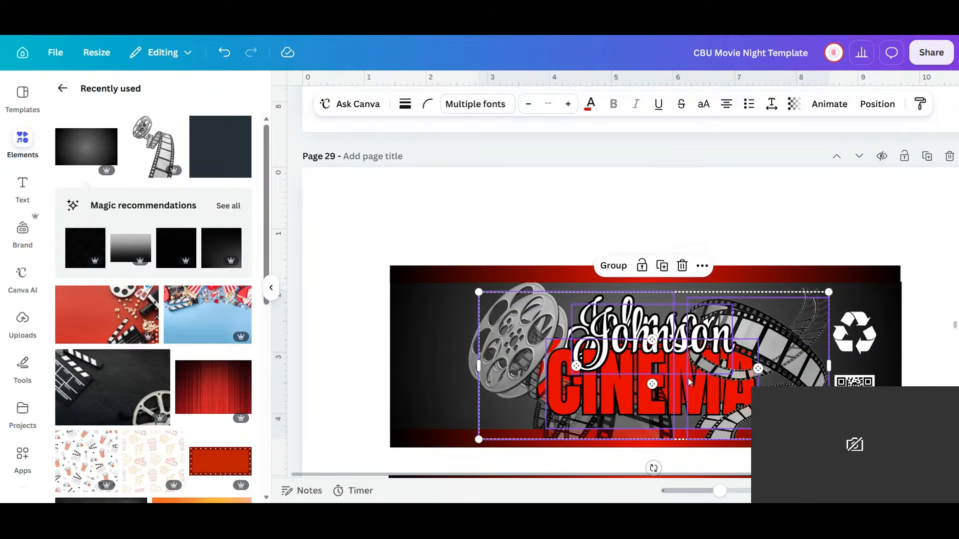
scroll(670, 257, up, 7)
mouse_move(670, 257)
mouse_down()
mouse_move(662, 266)
mouse_move(683, 318)
mouse_move(681, 271)
mouse_up()
- Enlarge the film strip to span the height between the gradient bars and move it down over the label's bottom edge
click(755, 242)
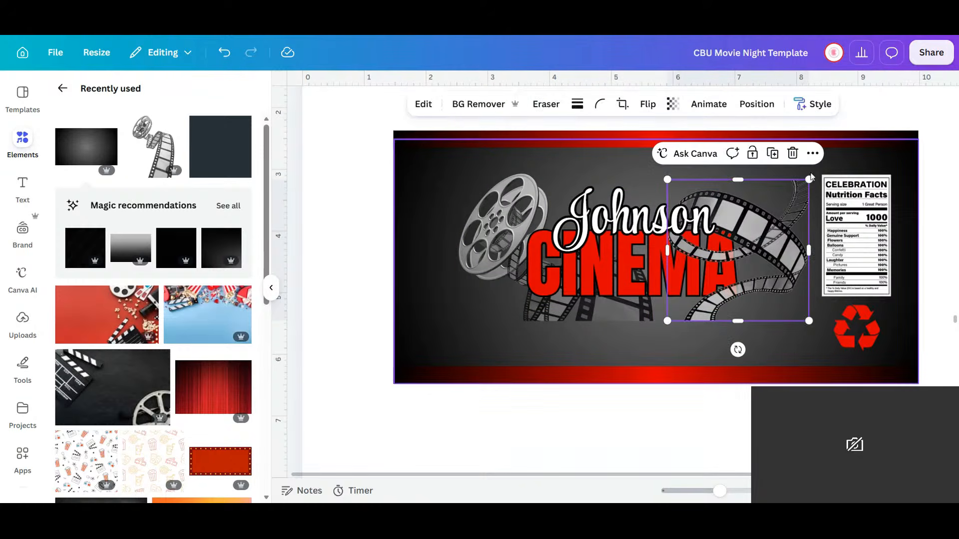
drag(810, 178, 824, 124)
drag(667, 322, 650, 392)
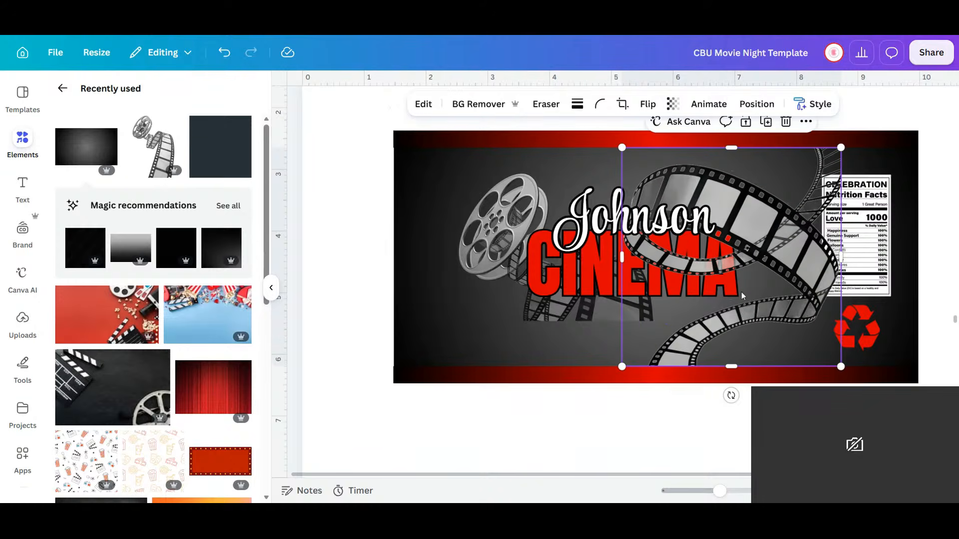
drag(758, 289, 733, 427)
- Lock the dark gradient background of the page 28 label in place
click(703, 135)
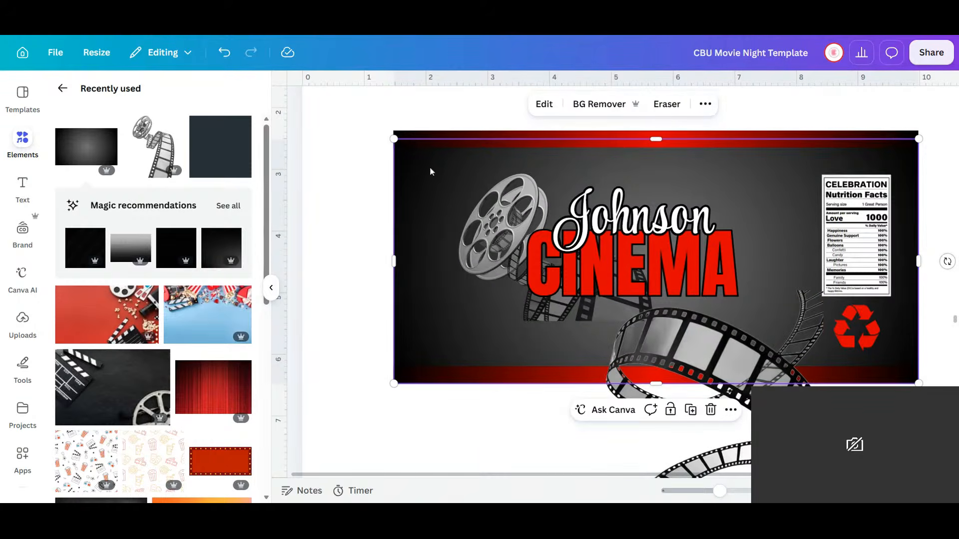
scroll(431, 172, up, 5)
scroll(764, 310, down, 3)
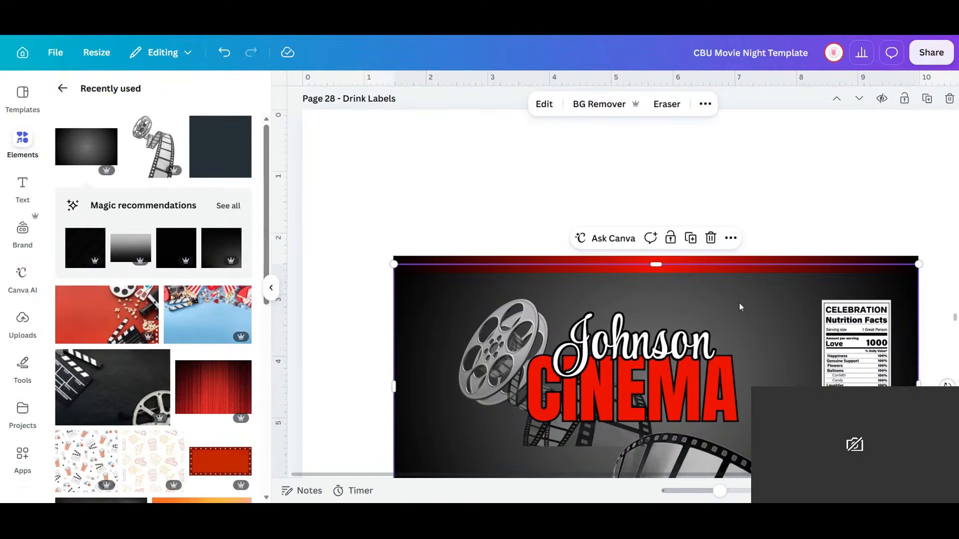
click(670, 238)
scroll(790, 329, down, 4)
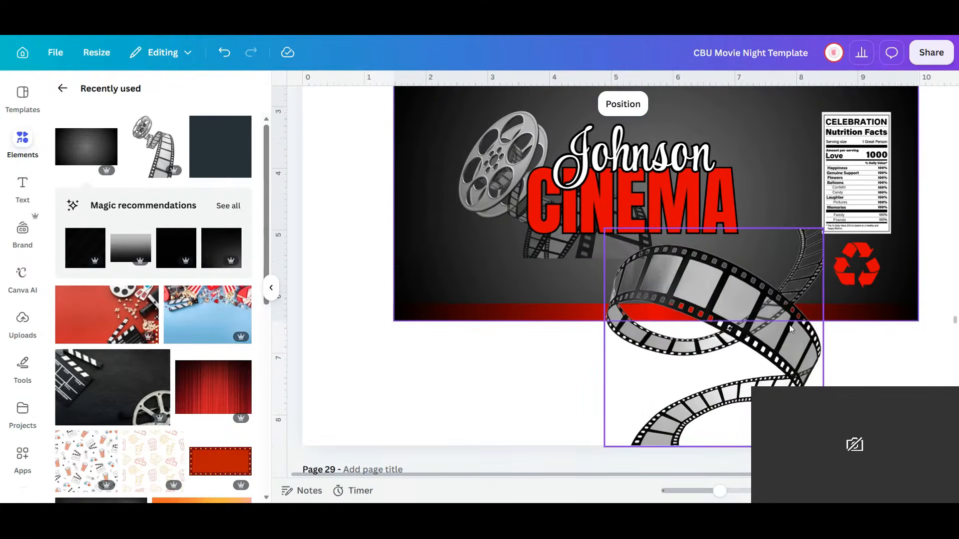
- Move the enlarged film strip back between the gradient bars, beside the CINEMA title and over the nutrition facts
drag(795, 363, 874, 220)
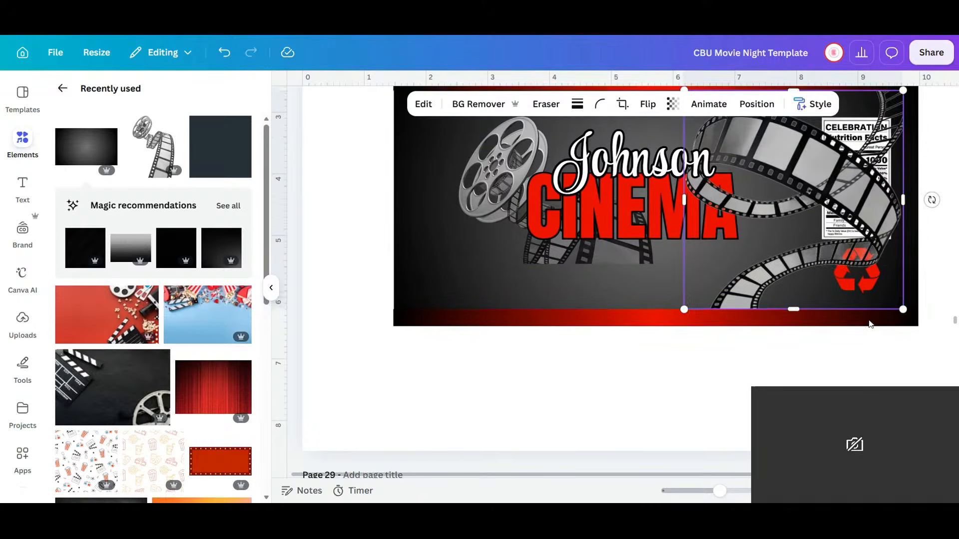
scroll(865, 255, up, 1)
drag(858, 258, 847, 257)
click(705, 431)
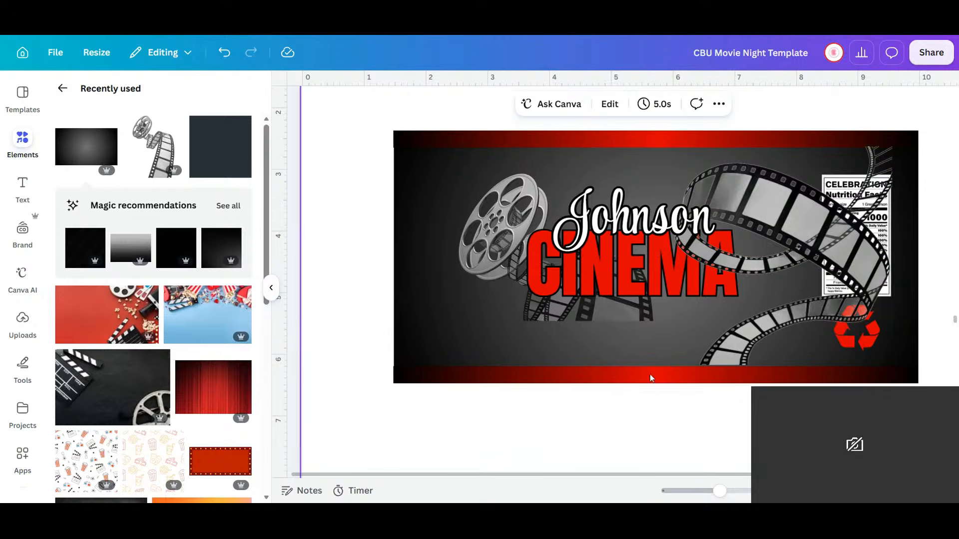
- Enlarge the film reel behind the title and shift it up so it extends down to the bottom gradient bar
click(505, 253)
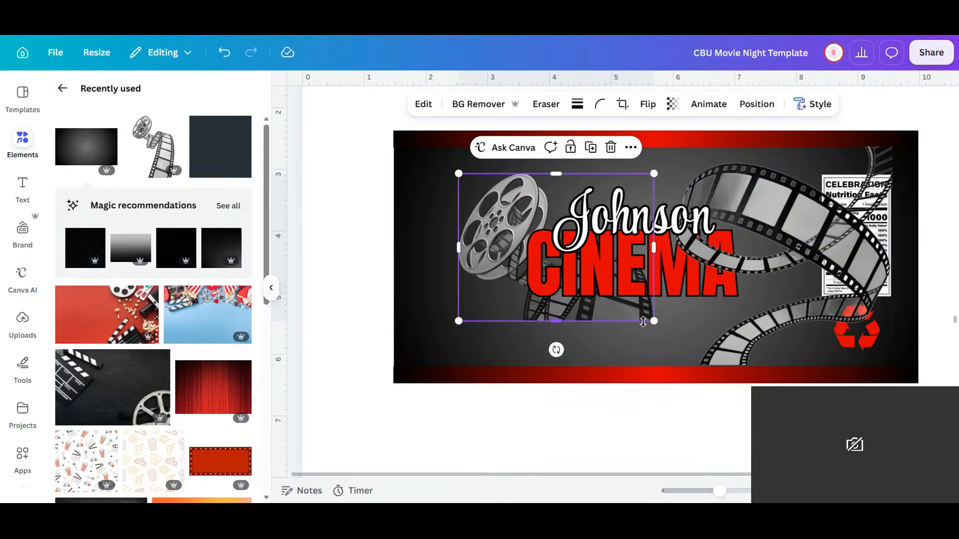
drag(654, 322, 713, 366)
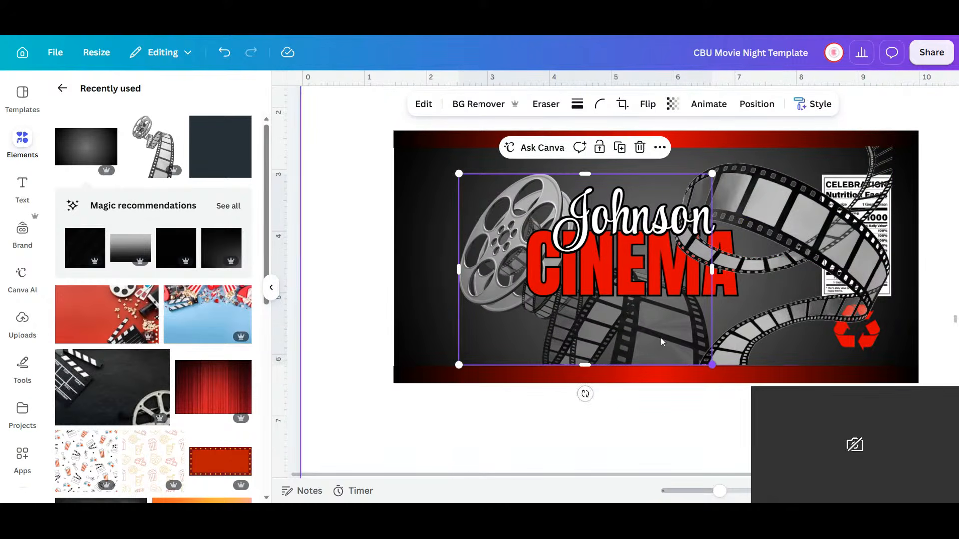
drag(479, 244, 478, 225)
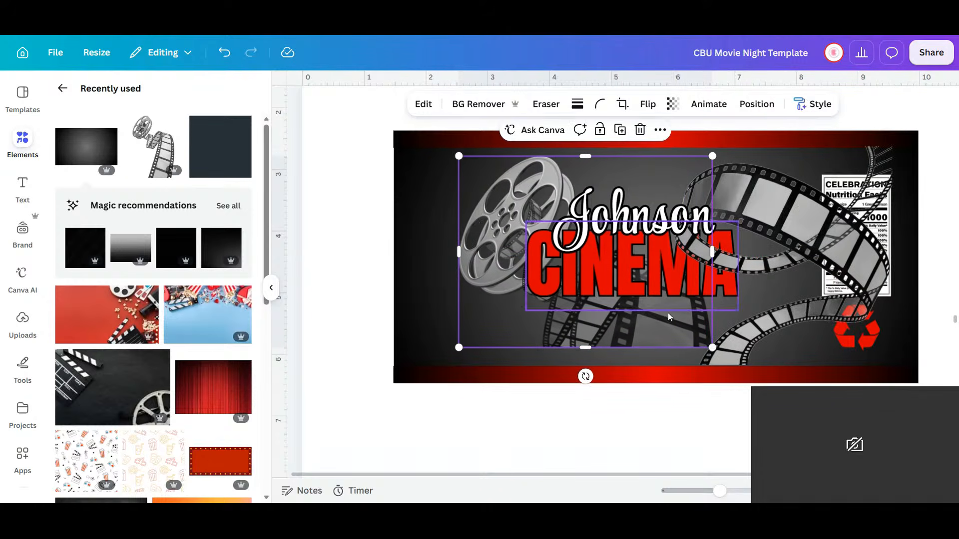
drag(713, 349, 721, 390)
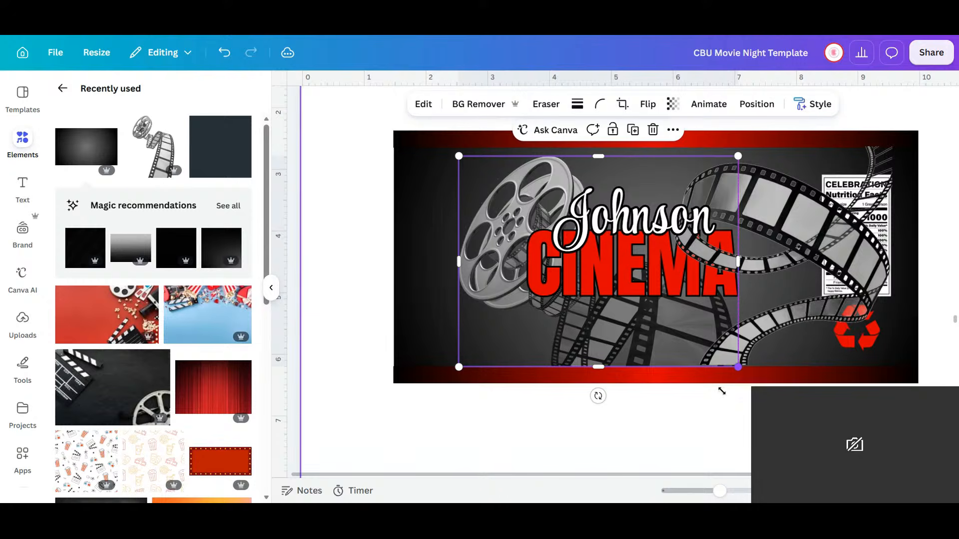
- Delete the film strip that overlaps the nutrition facts and recycling symbol
click(810, 211)
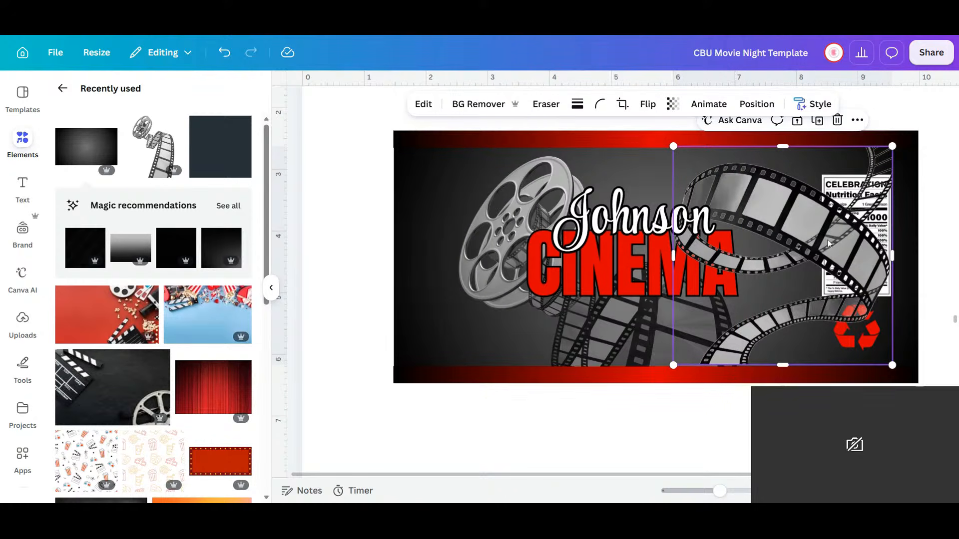
key(Escape)
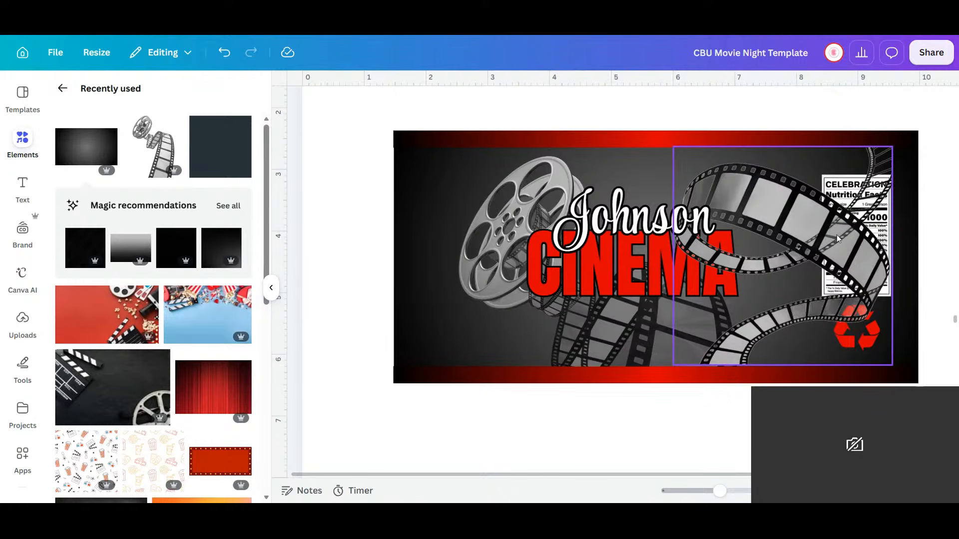
click(827, 259)
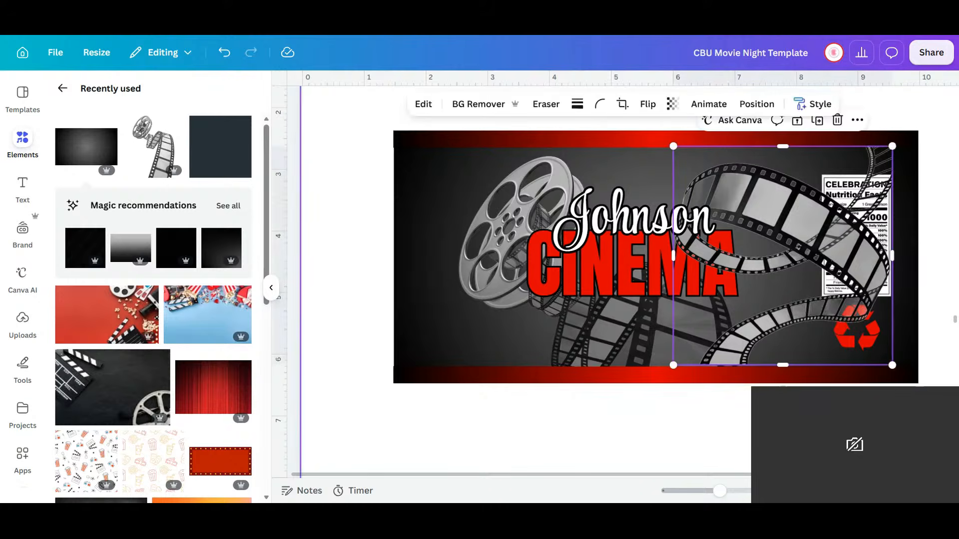
key(Delete)
- Enlarge the film reel to fill the height between the gradient bars and center it behind the title
click(699, 199)
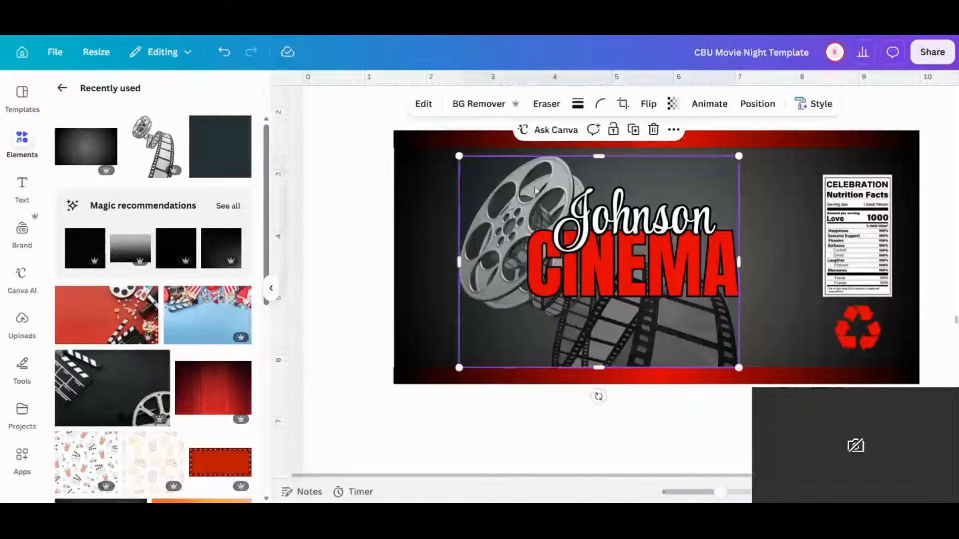
drag(739, 155, 750, 144)
drag(701, 345, 707, 340)
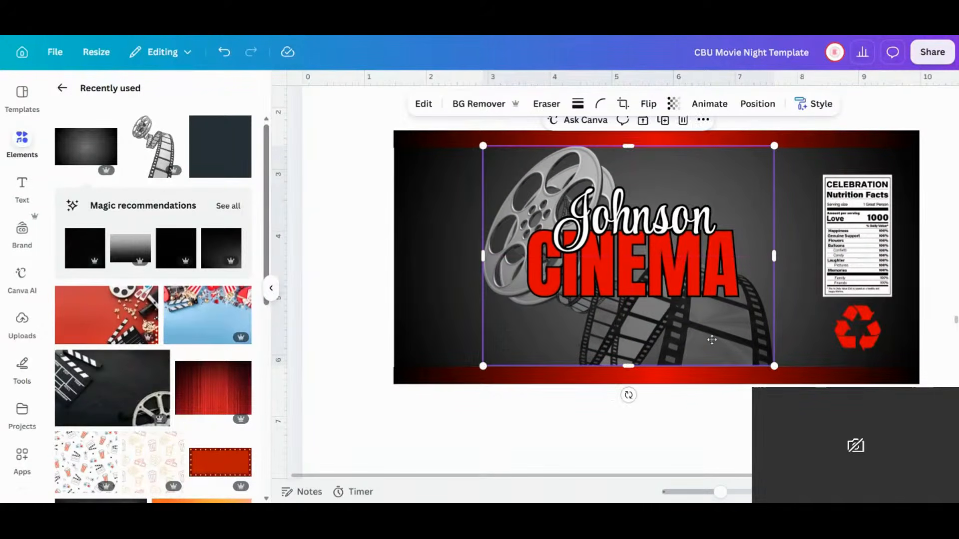
click(737, 462)
- Shift the film reel slightly to the left behind the CINEMA title
click(687, 254)
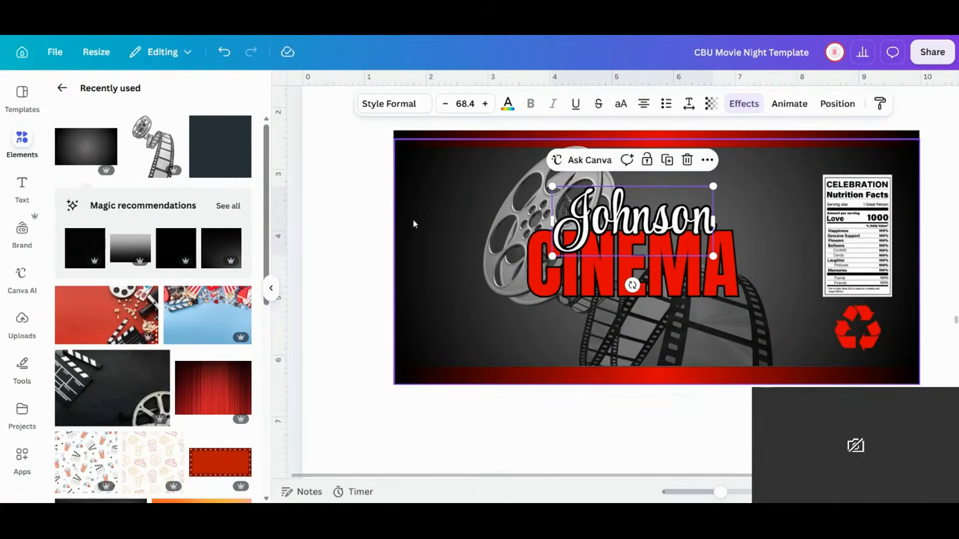
click(629, 346)
drag(629, 346, 615, 345)
- Move the family name and the CINEMA text down together so the title sits lower over the film reel
click(642, 219)
shift+click(699, 285)
drag(705, 275, 706, 289)
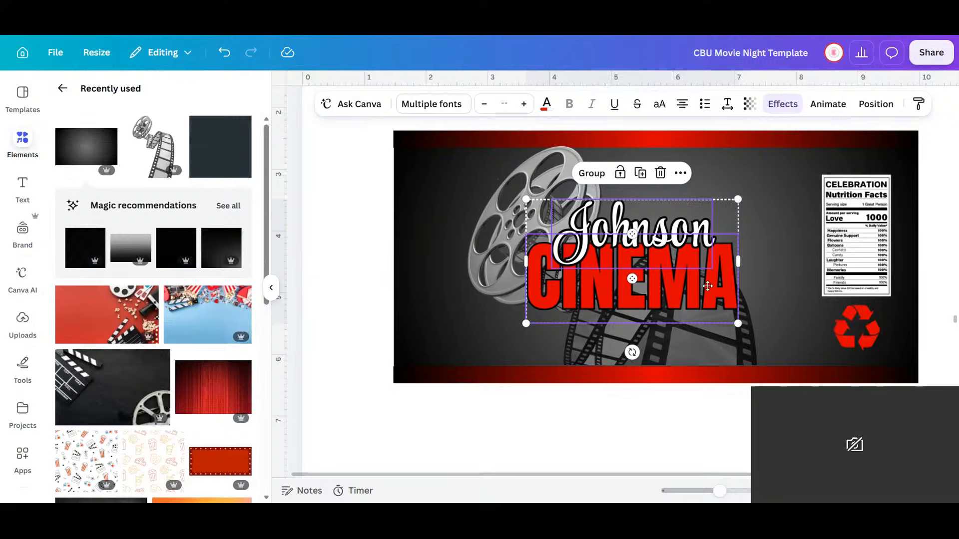
click(711, 442)
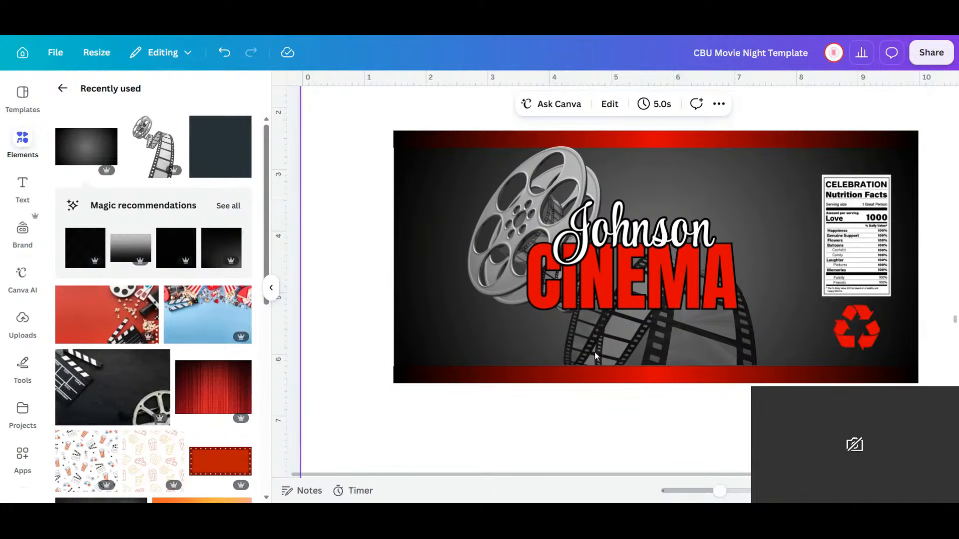
- Search the element library for "movie", limit it to graphics, and examine the results for another cinema accent
click(63, 87)
click(71, 100)
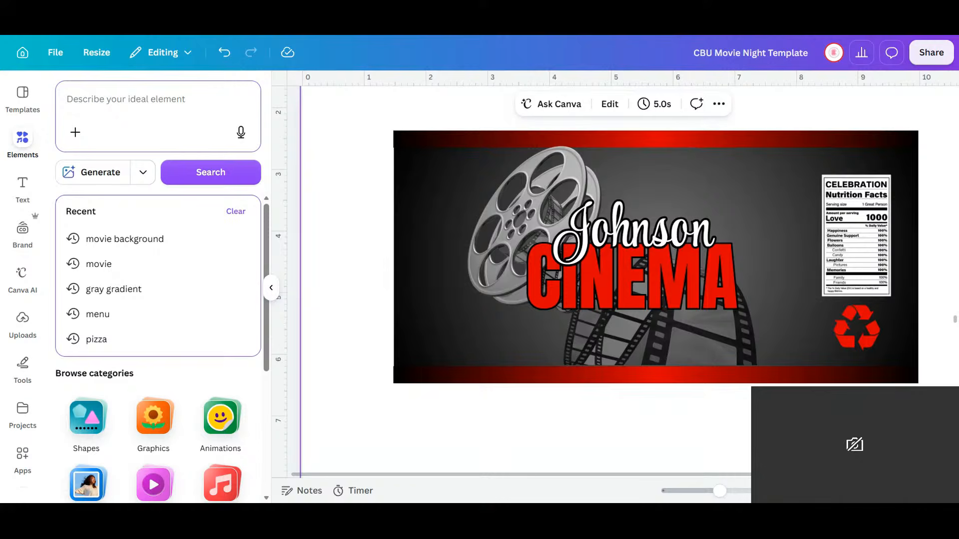
text(movie)
key(Return)
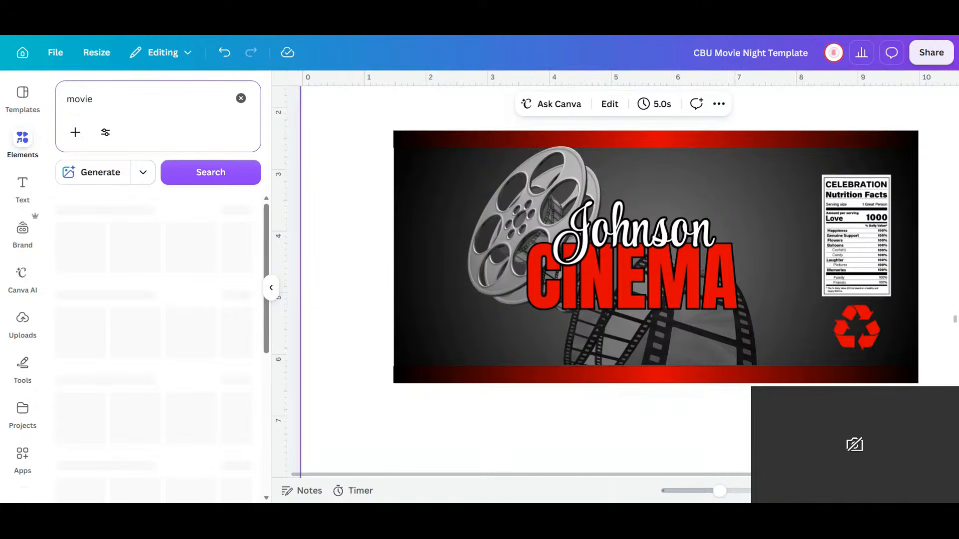
click(243, 233)
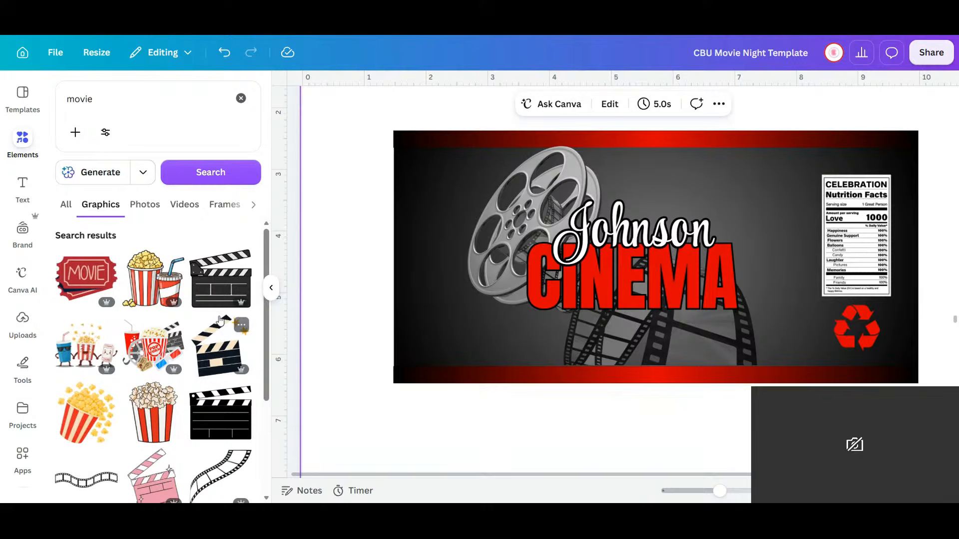
scroll(219, 321, down, 3)
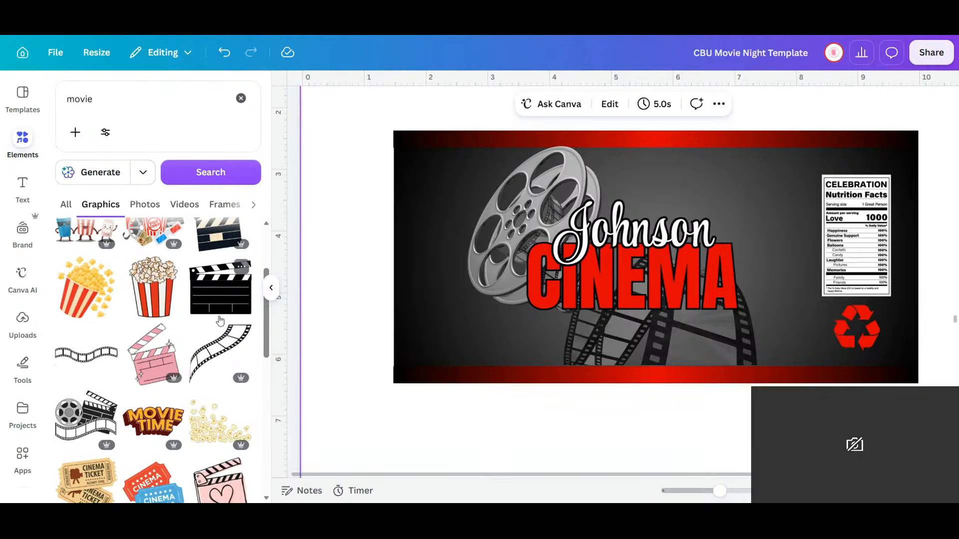
scroll(220, 321, down, 5)
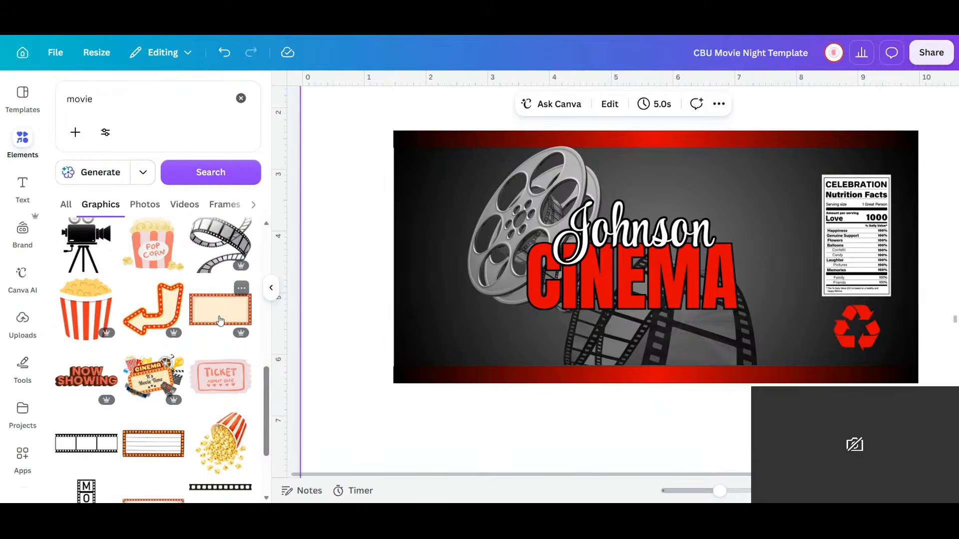
scroll(220, 320, down, 2)
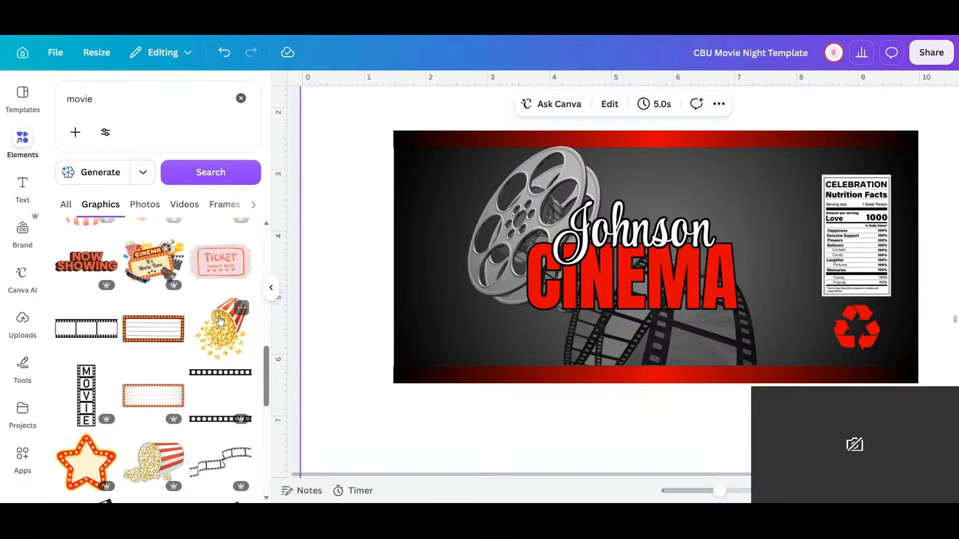
scroll(221, 321, down, 1)
scroll(220, 320, down, 2)
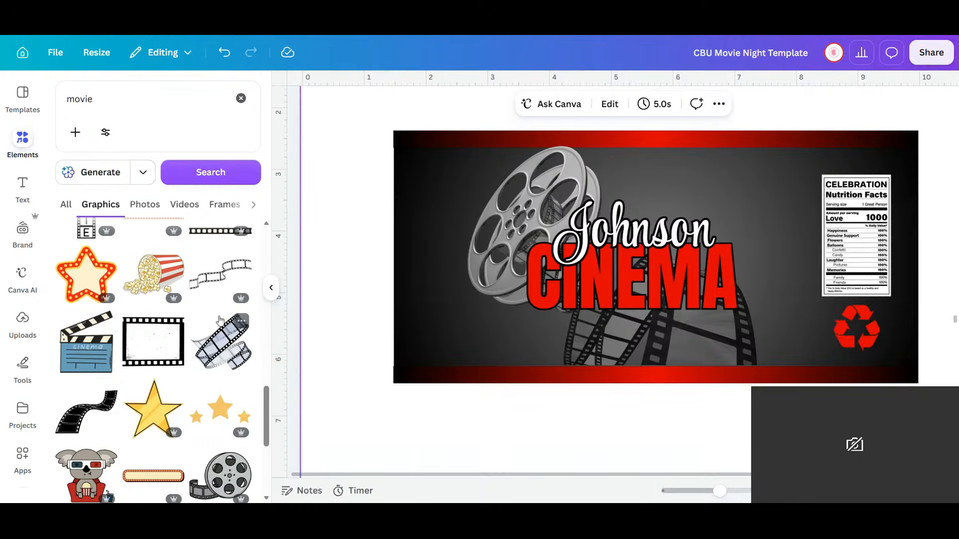
scroll(150, 343, down, 2)
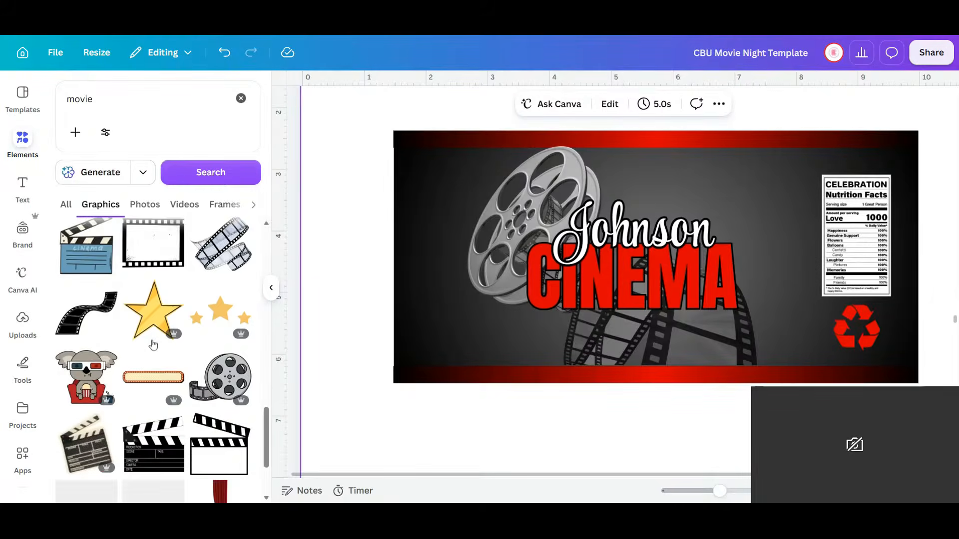
scroll(153, 345, down, 2)
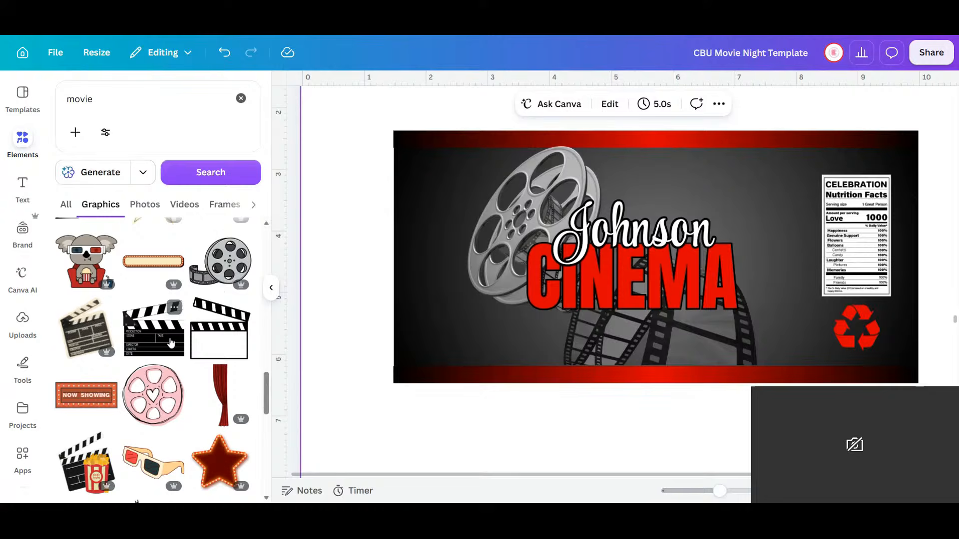
- Try the black production clapperboard graphic, tilted counterclockwise and shrunk, between the CINEMA title and the nutrition facts, and delete it
click(171, 340)
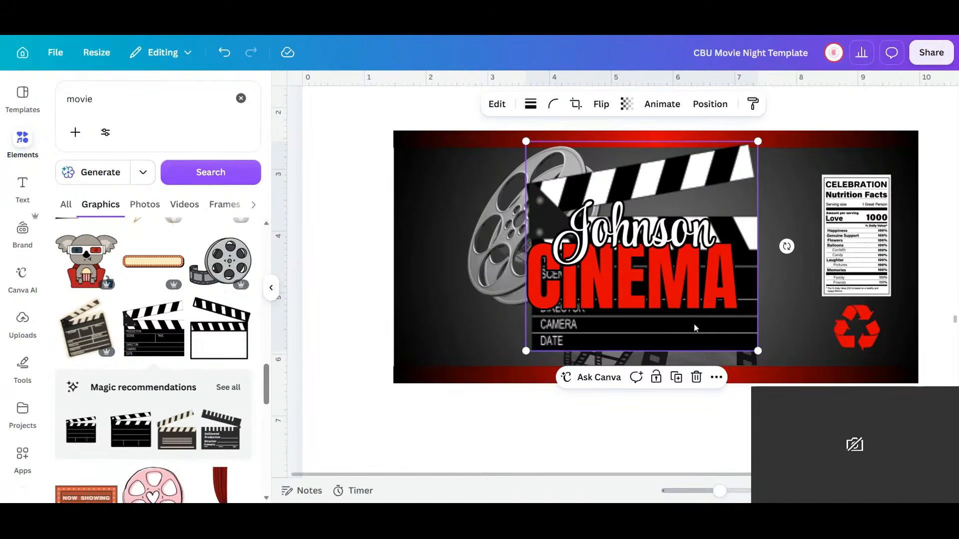
drag(713, 342, 813, 332)
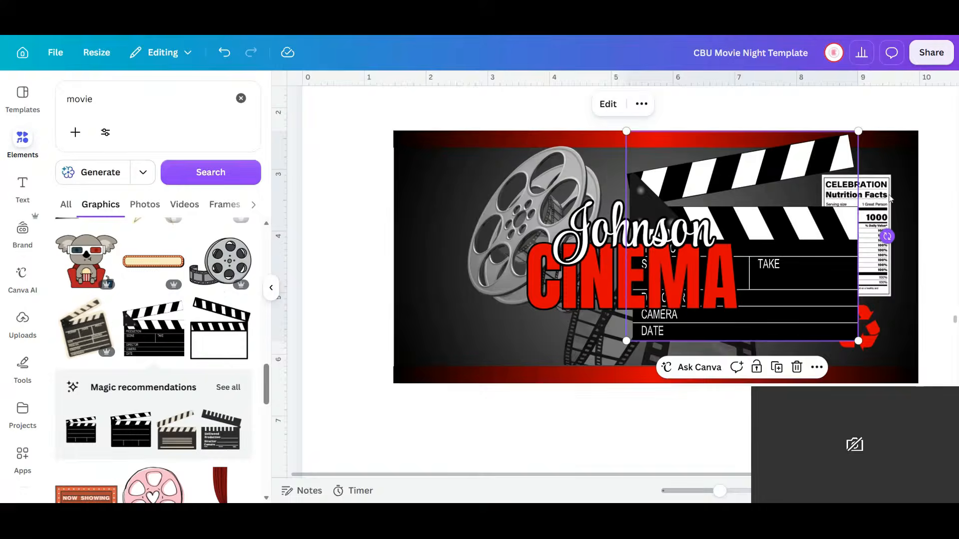
drag(888, 236, 874, 176)
drag(593, 190, 739, 236)
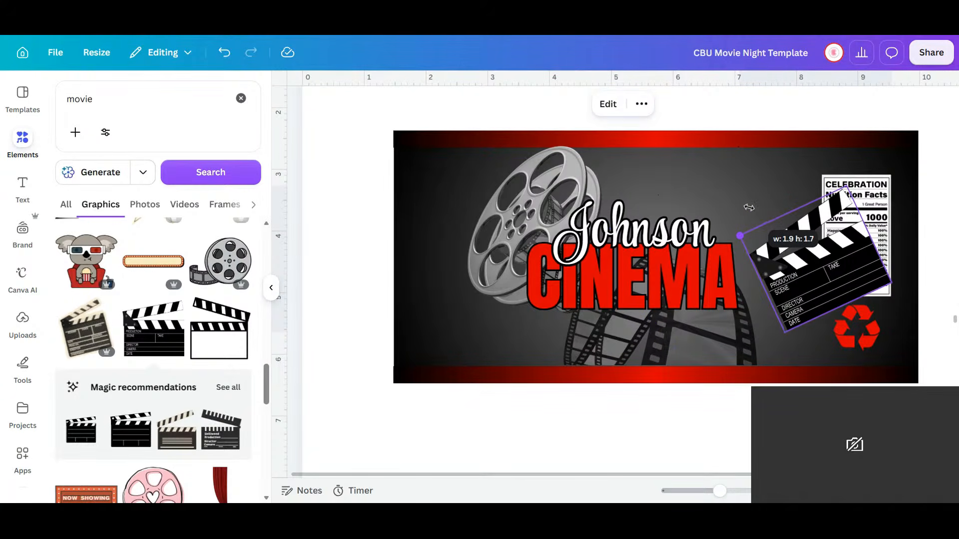
drag(824, 281, 769, 234)
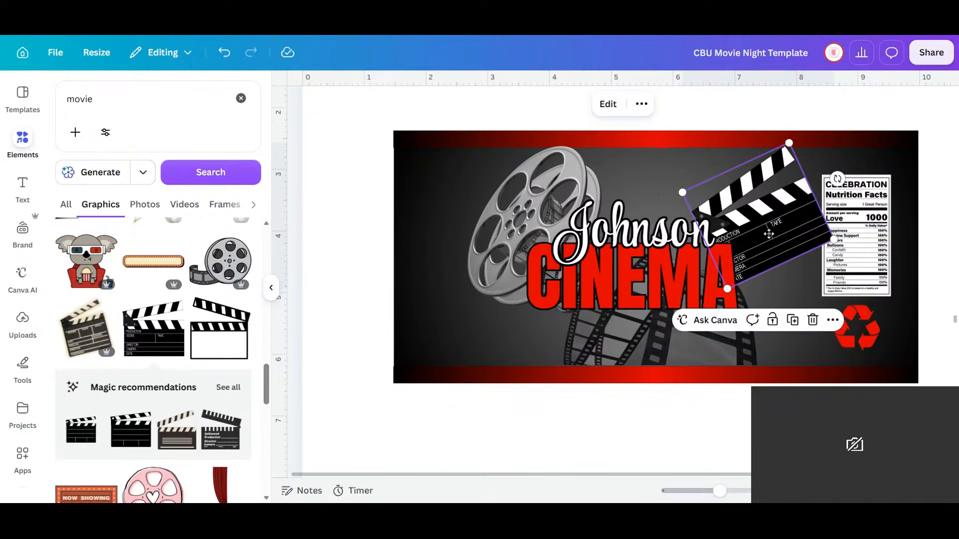
drag(702, 200, 724, 207)
drag(789, 250, 789, 250)
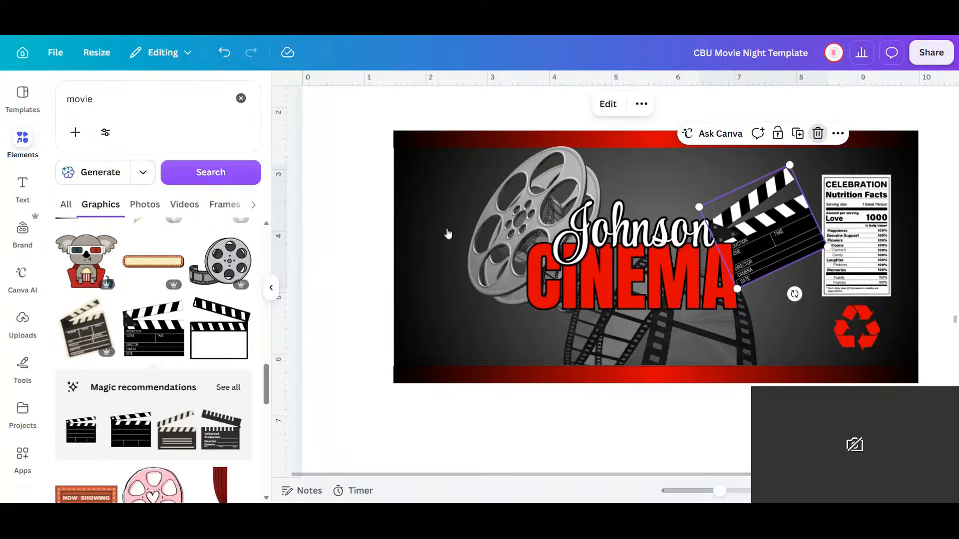
click(818, 133)
- Look further through the movie graphics for a different accent to place beside the title
scroll(189, 312, down, 4)
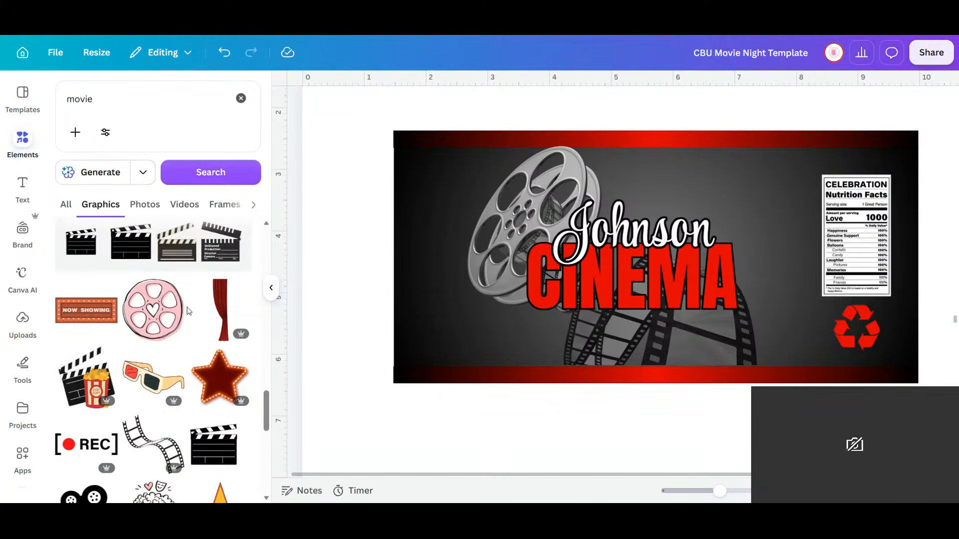
scroll(189, 311, down, 3)
scroll(188, 310, down, 1)
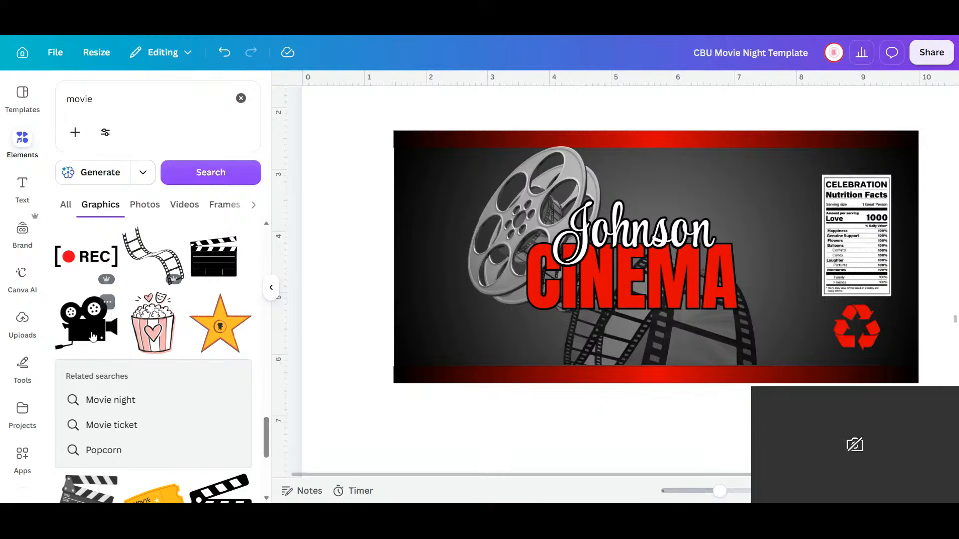
scroll(93, 325, down, 5)
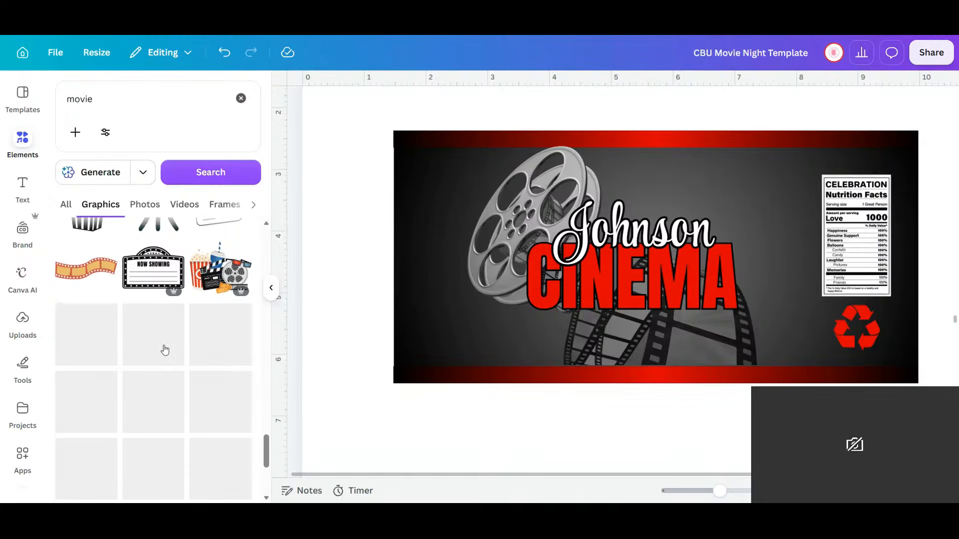
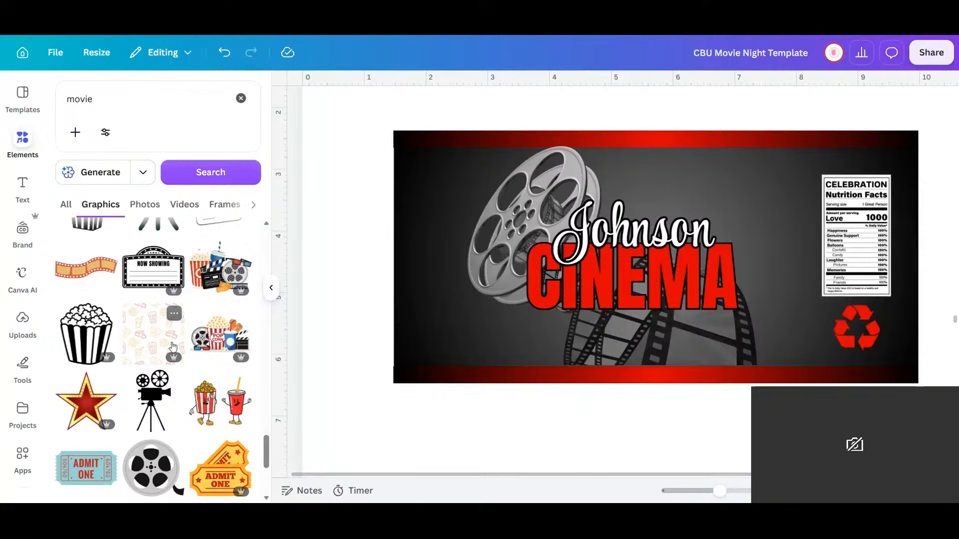
scroll(172, 344, down, 1)
scroll(172, 344, down, 2)
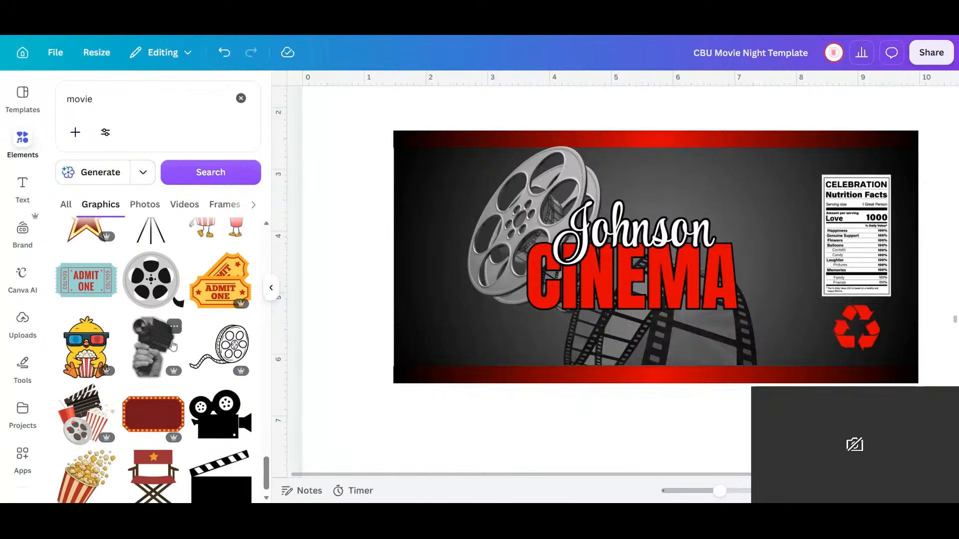
scroll(172, 344, down, 3)
scroll(172, 345, down, 3)
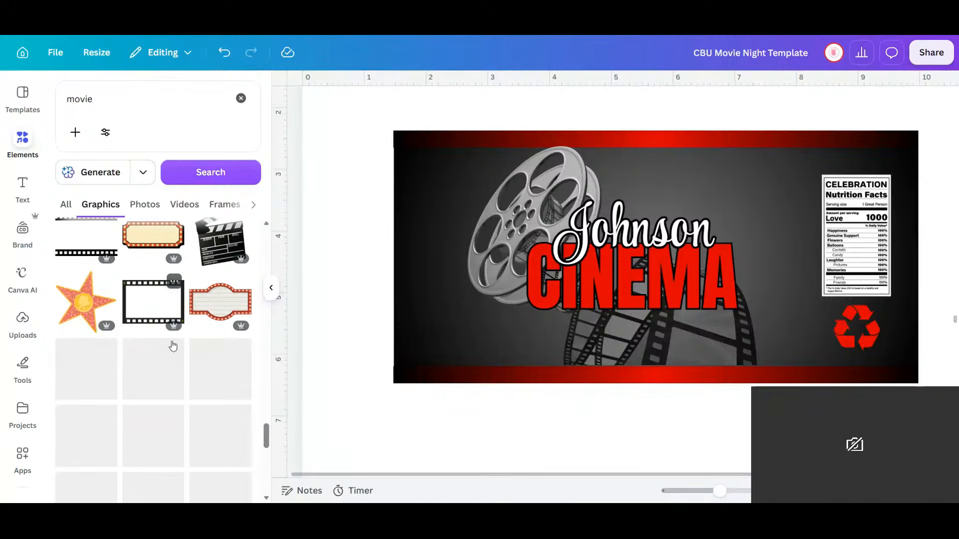
scroll(173, 346, down, 3)
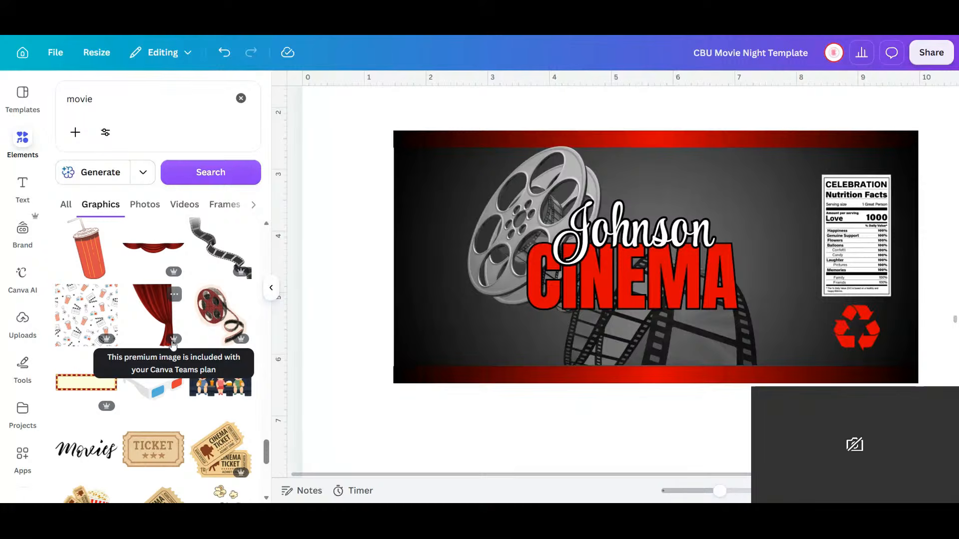
scroll(173, 346, down, 4)
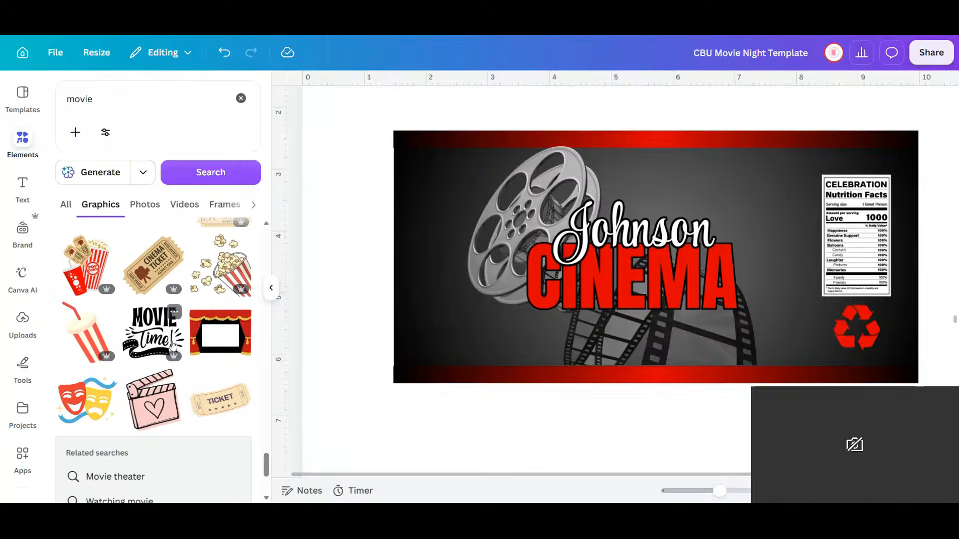
scroll(173, 345, down, 5)
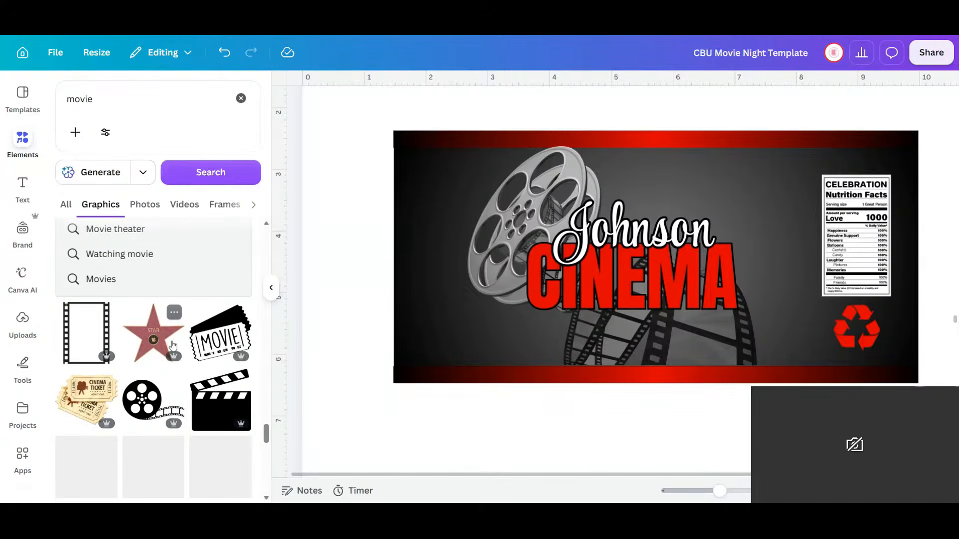
scroll(173, 346, down, 3)
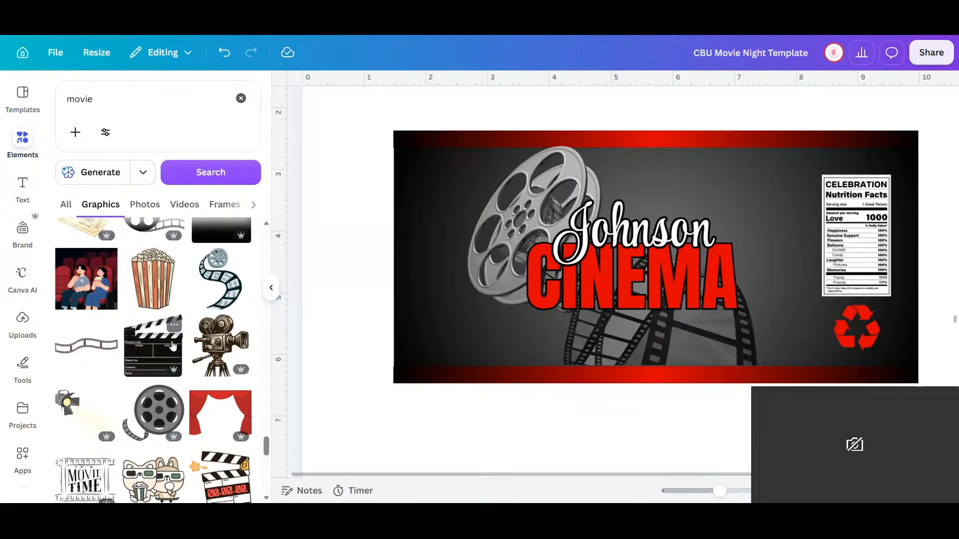
scroll(173, 346, down, 3)
- Search the graphics library for "camera" and examine the results for an accent that suits the cinema label
drag(108, 101, 45, 102)
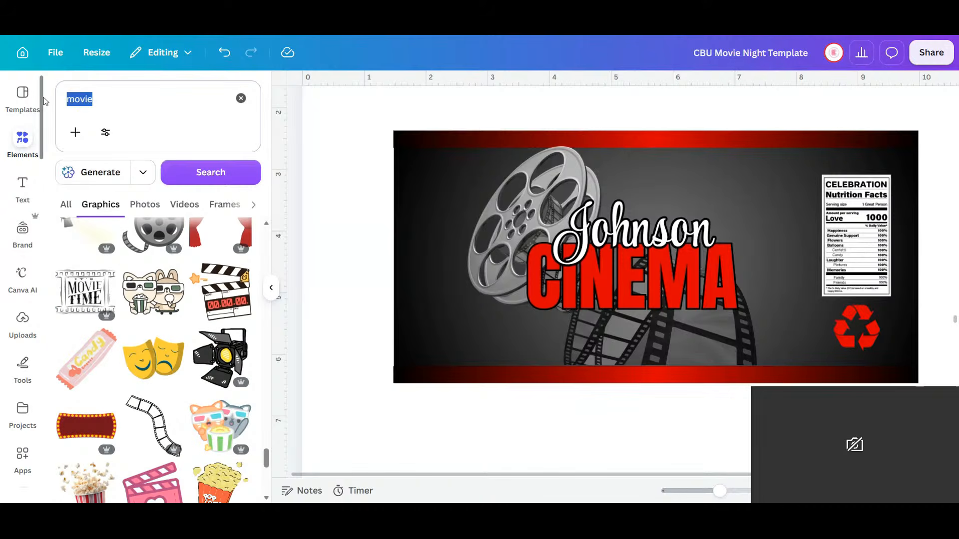
text(camer)
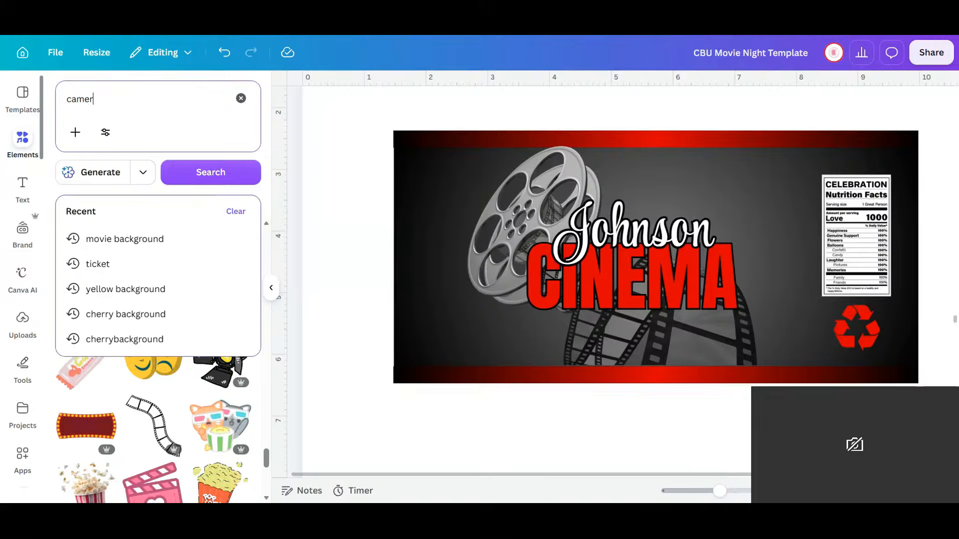
text(a)
key(Return)
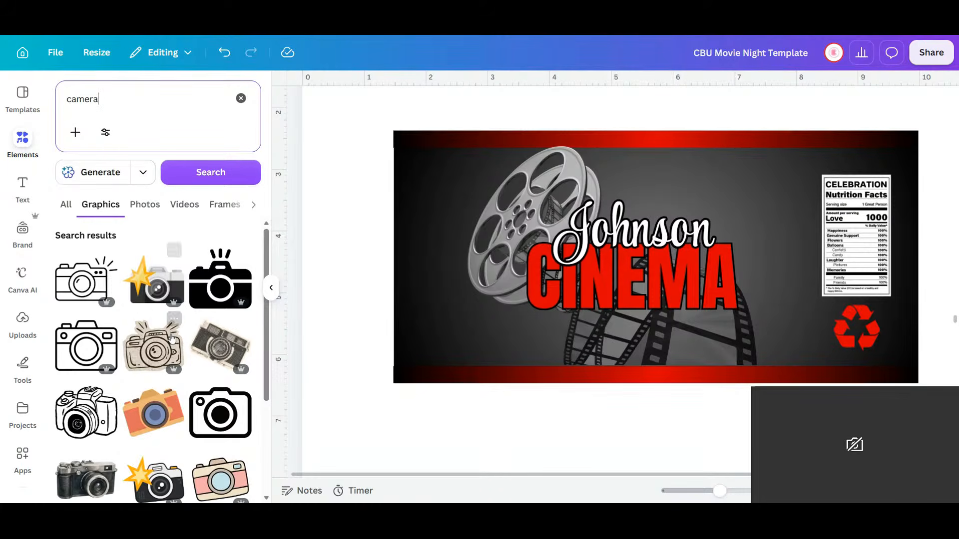
scroll(152, 259, down, 3)
scroll(174, 339, down, 3)
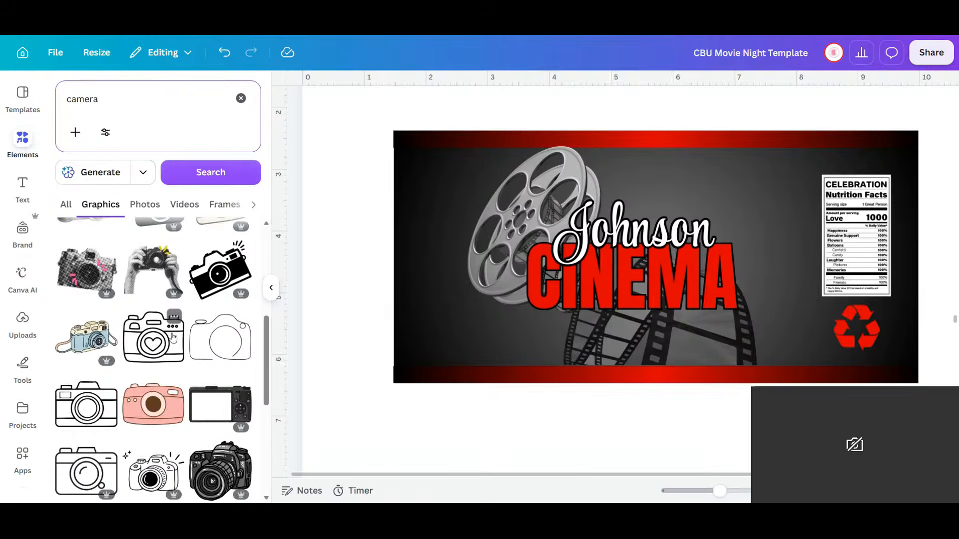
scroll(174, 338, down, 3)
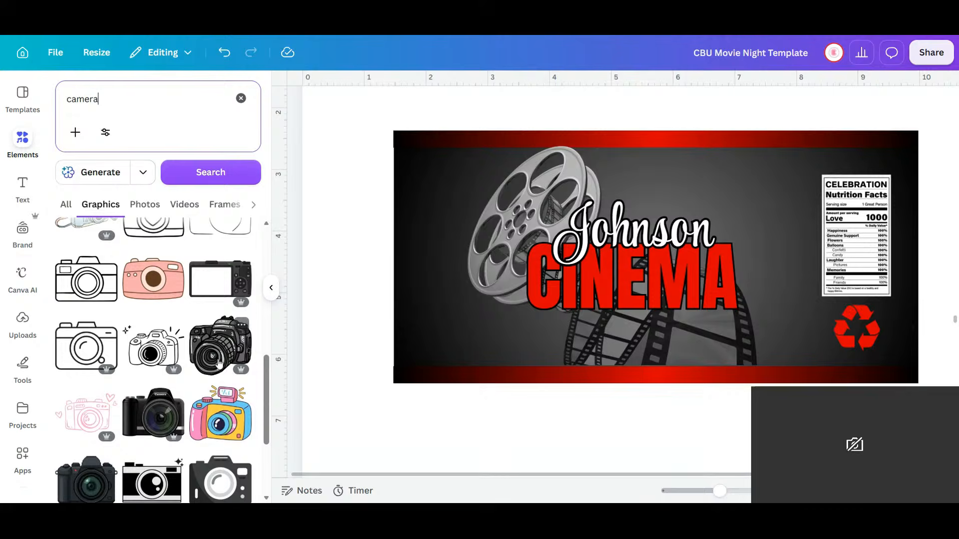
scroll(218, 364, down, 5)
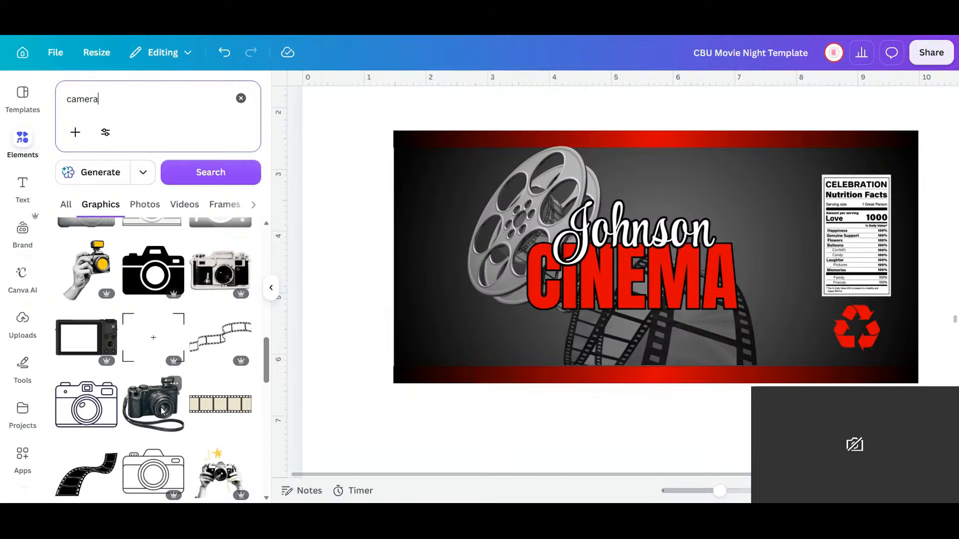
scroll(162, 411, down, 3)
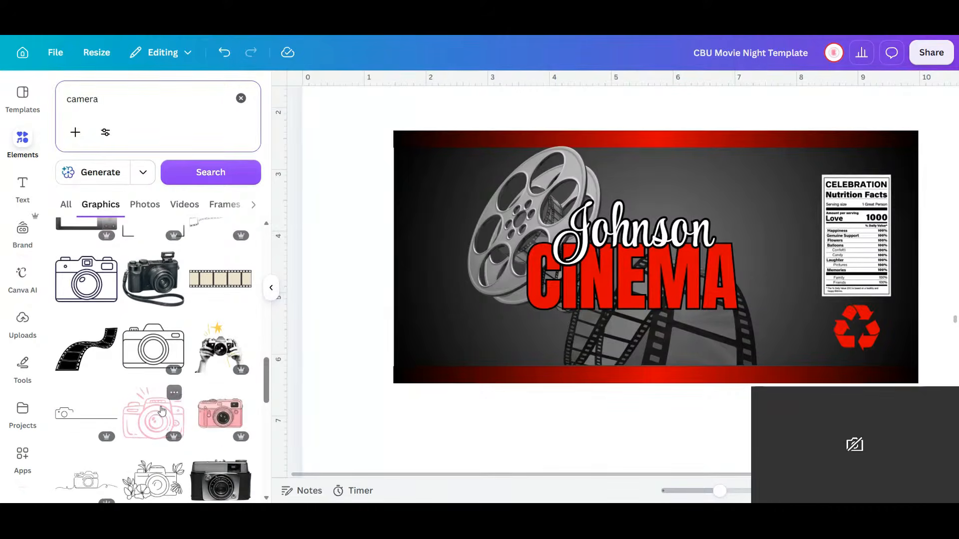
scroll(162, 410, down, 4)
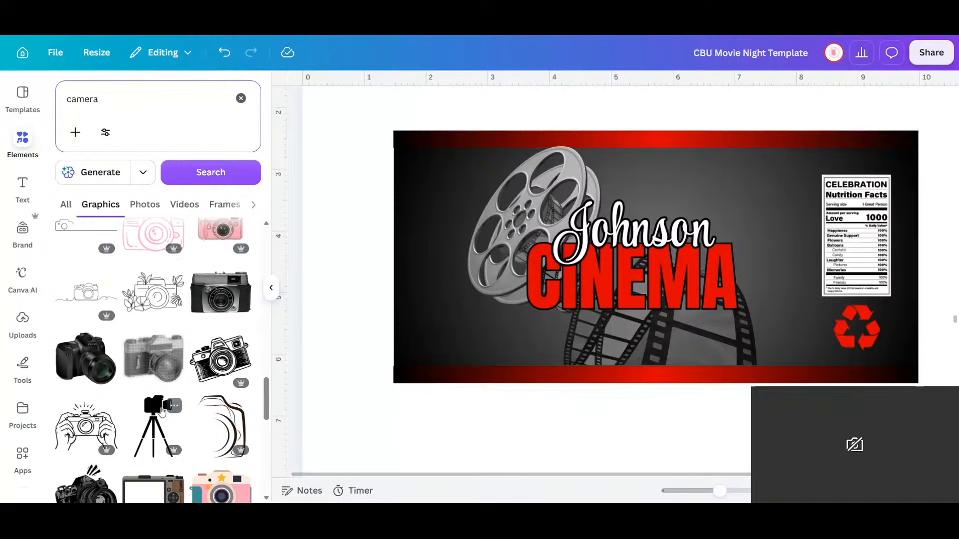
scroll(155, 412, down, 3)
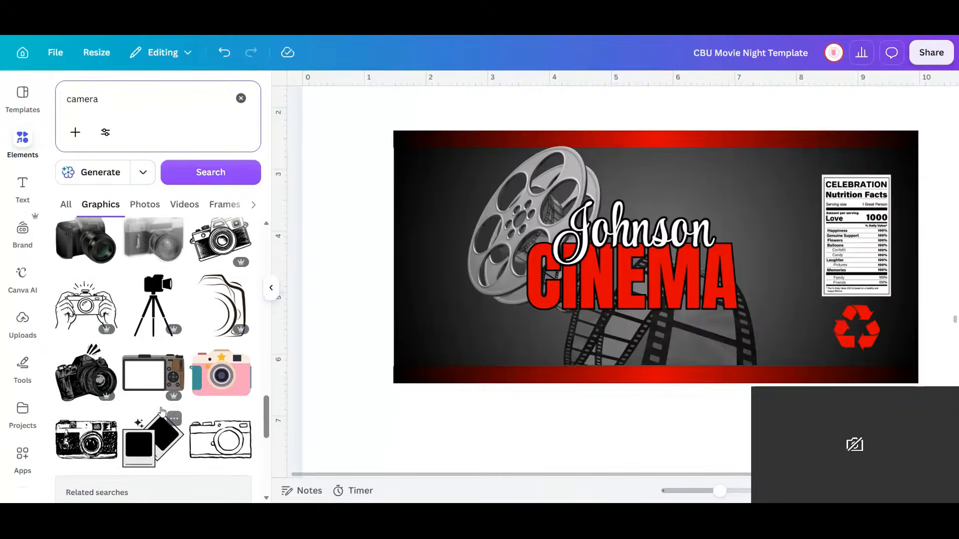
scroll(155, 412, up, 3)
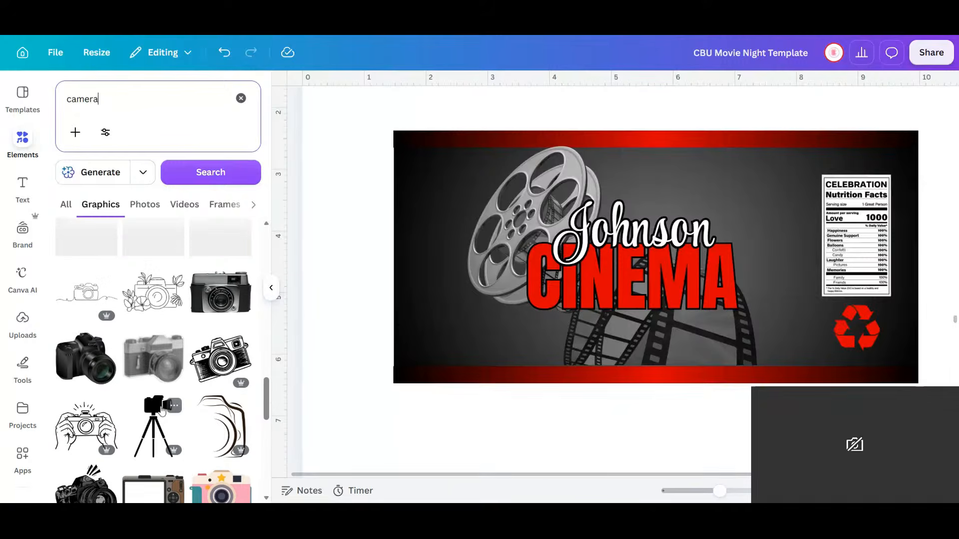
- Try the black DSLR camera graphic, flipped horizontally and shrunk, between the title and the nutrition facts, and delete it
click(97, 368)
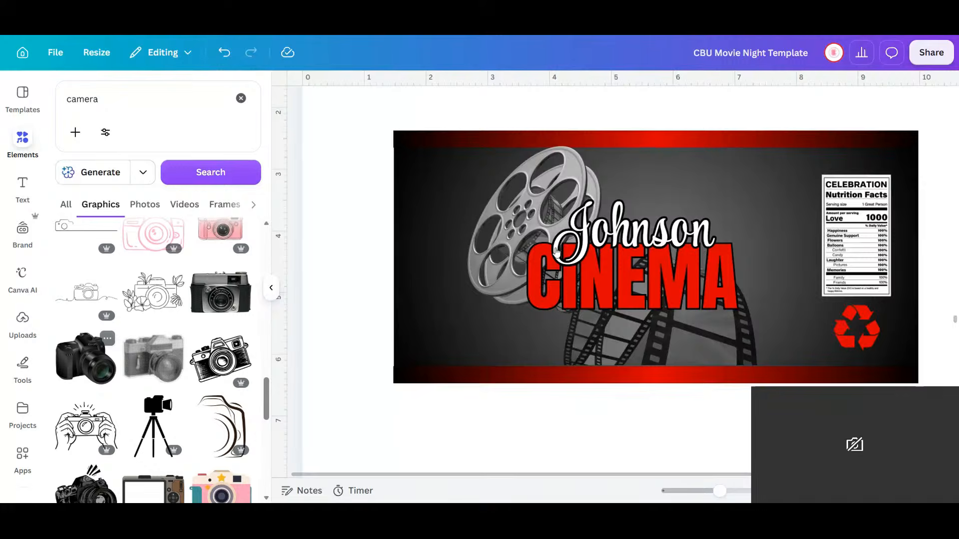
drag(753, 180, 833, 185)
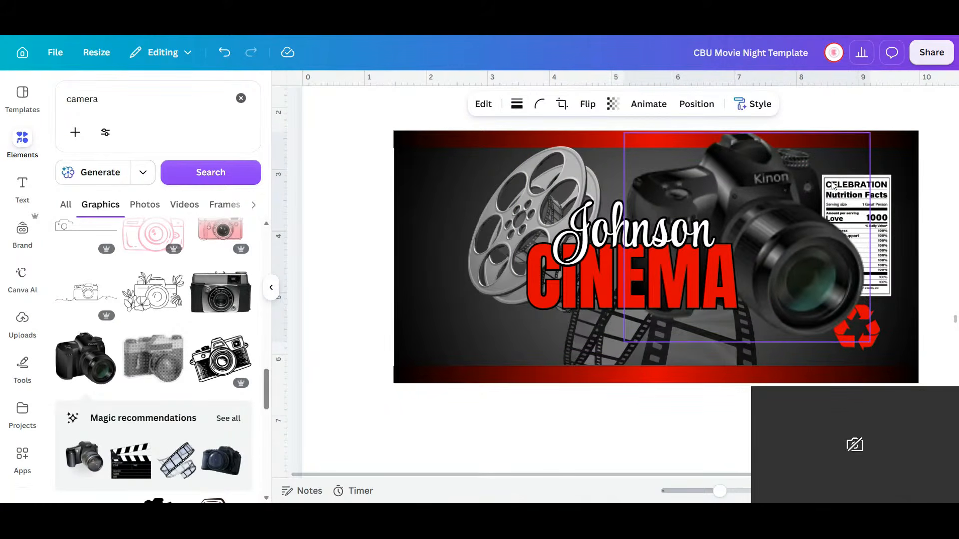
click(588, 104)
click(598, 136)
drag(782, 243, 758, 249)
drag(833, 169, 714, 272)
drag(684, 335, 782, 226)
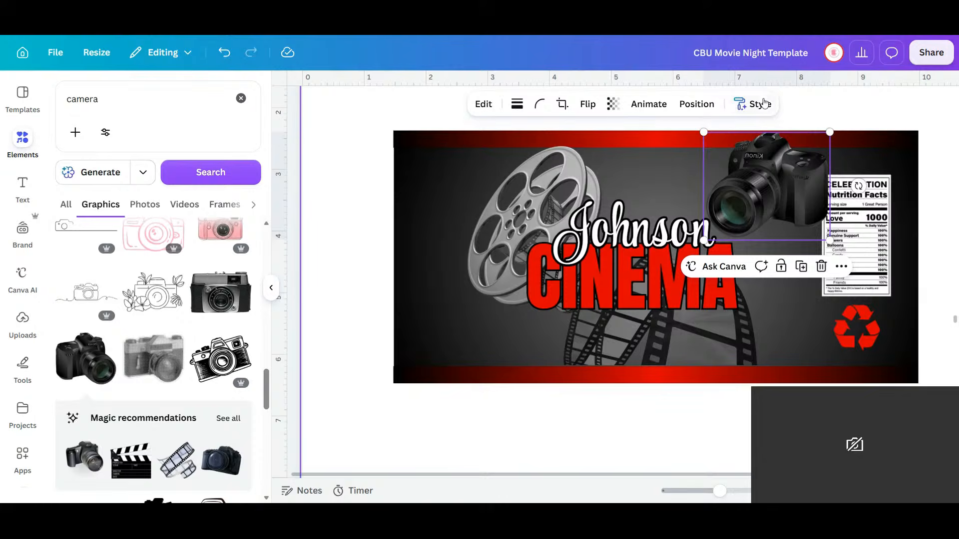
click(821, 266)
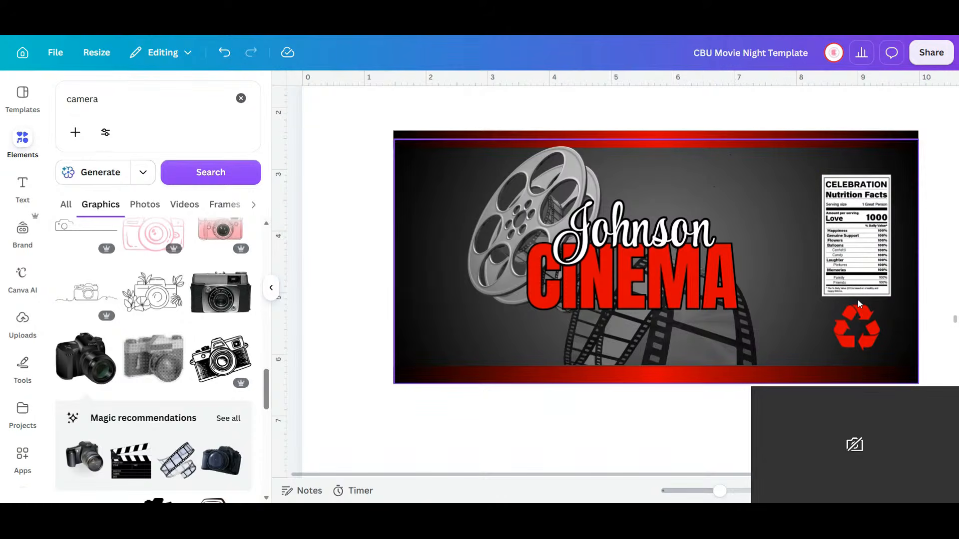
- Duplicate the film reel graphic and place a horizontally flipped copy so its reel sits beside the end of the title
click(477, 215)
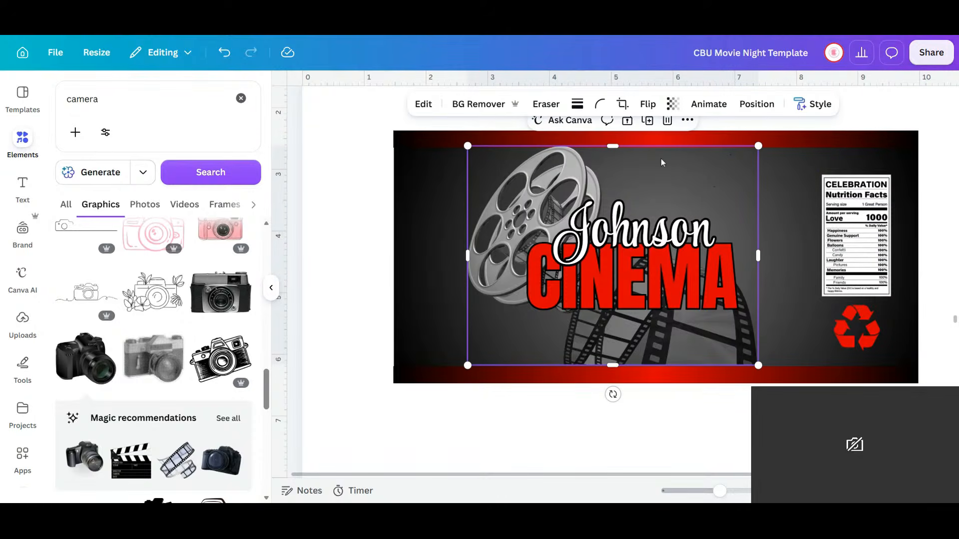
click(648, 121)
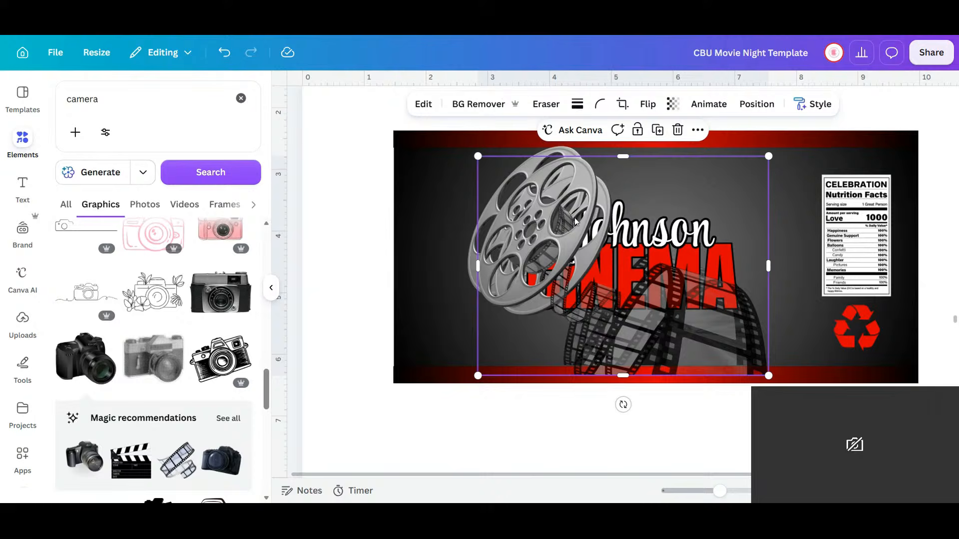
click(648, 105)
click(655, 133)
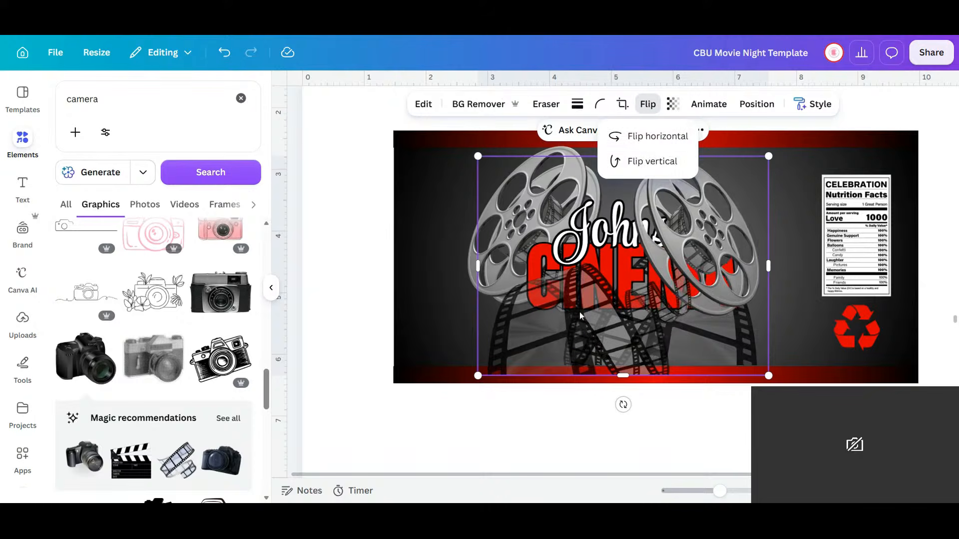
drag(660, 290, 723, 279)
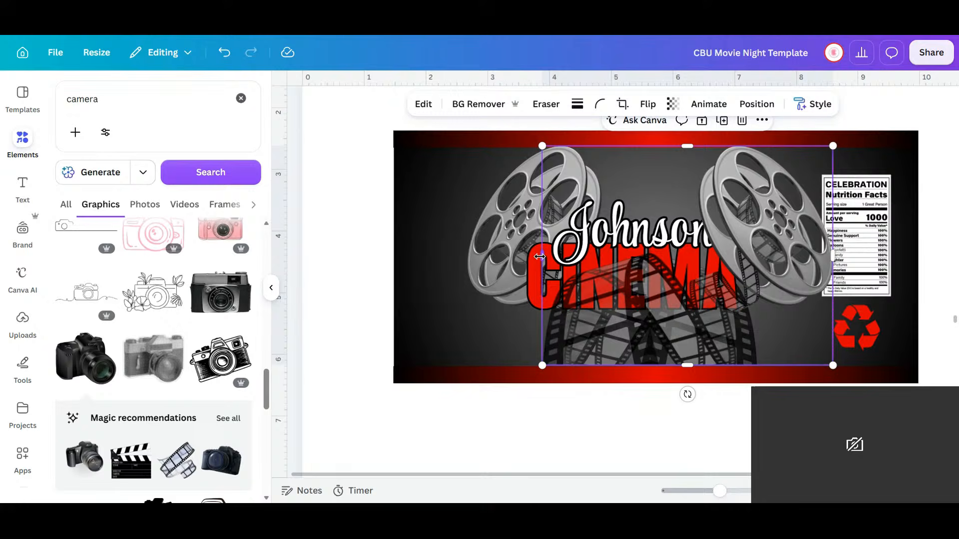
- Crop the flipped copy down to its reel, cutting away the film strip, and send it backward behind the title text
drag(604, 250, 713, 225)
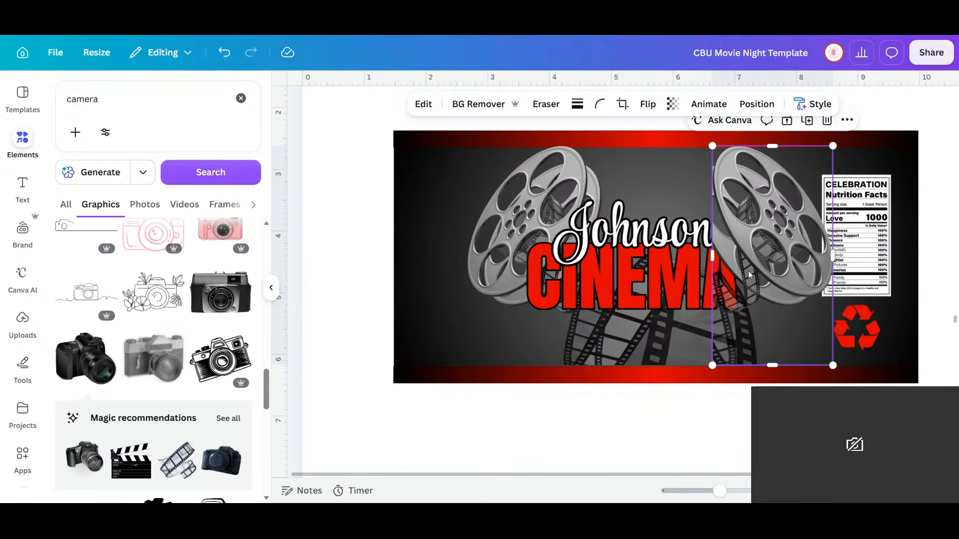
drag(771, 363, 785, 310)
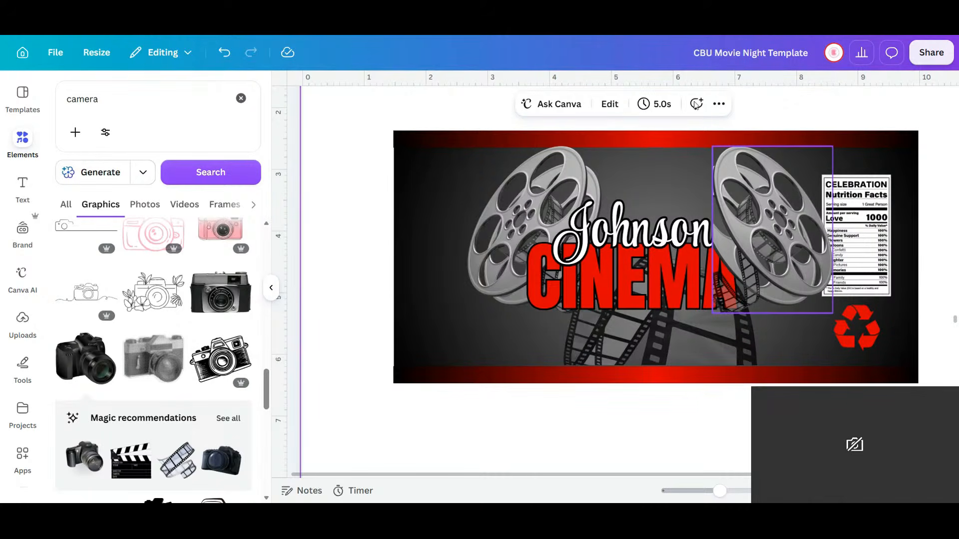
click(757, 103)
click(218, 159)
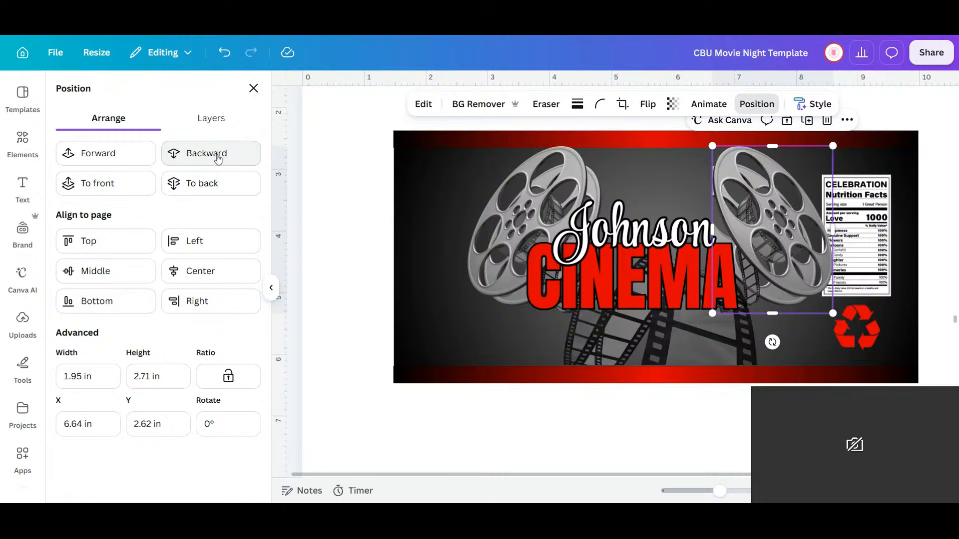
- Adjust the flipped reel's crop to about 2.26 by 2.61 in and shift it clear of the nutrition facts
drag(713, 213, 695, 212)
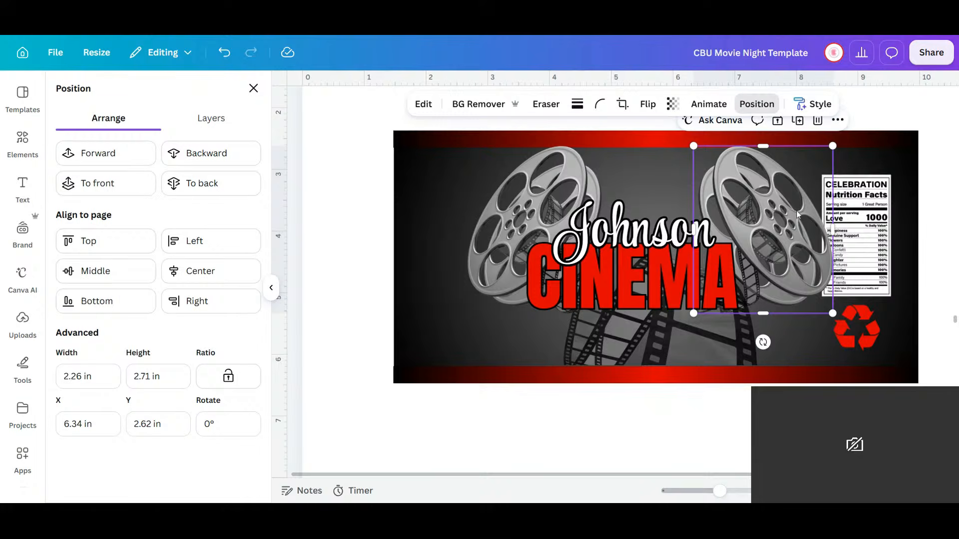
drag(795, 225, 787, 223)
drag(753, 315, 753, 310)
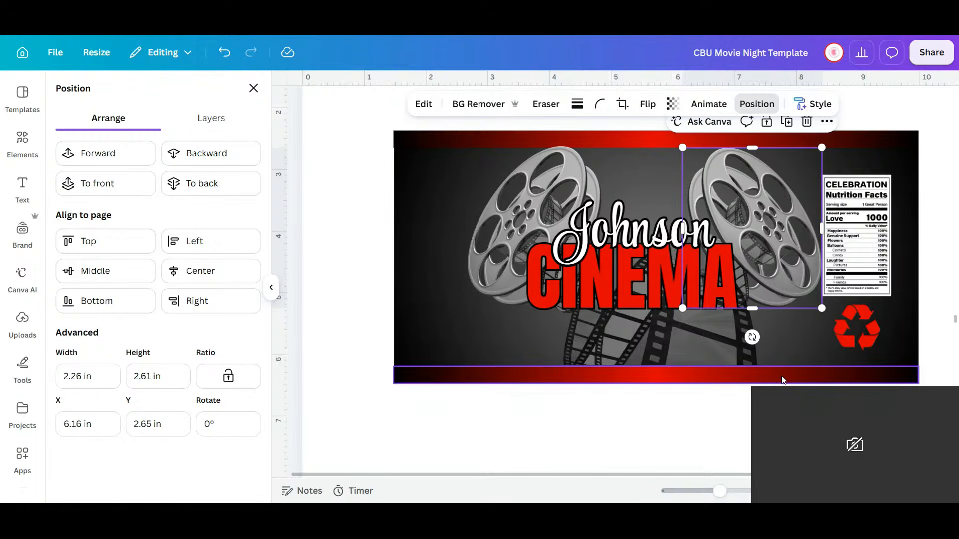
click(787, 415)
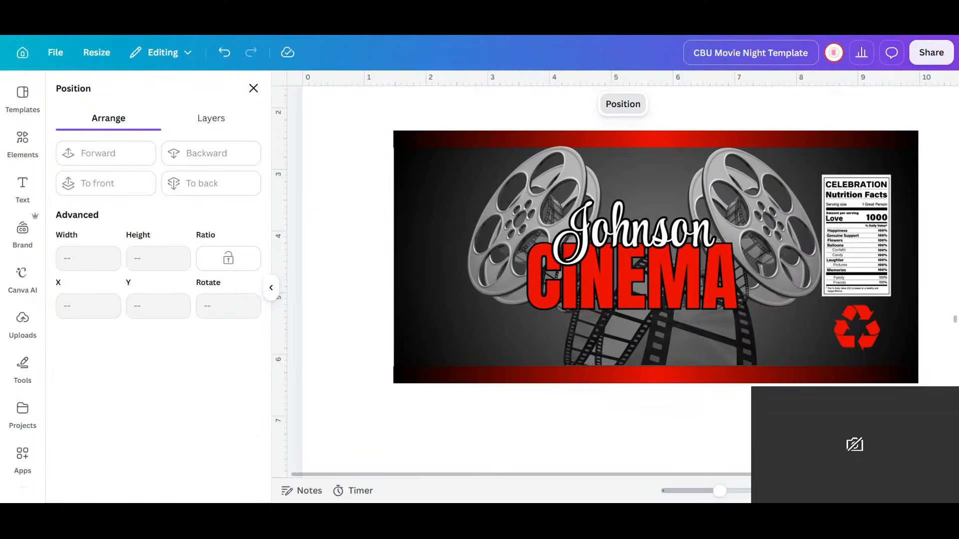
- Enlarge the family name and the CINEMA text together and reposition them between the two film reels
click(687, 230)
shift+click(707, 298)
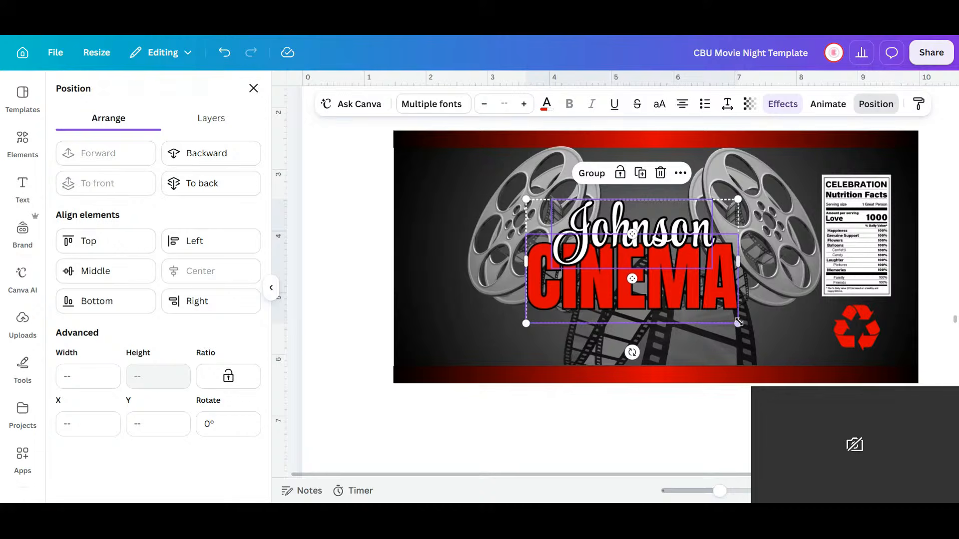
drag(738, 325, 768, 341)
drag(725, 296, 734, 313)
drag(719, 491, 706, 491)
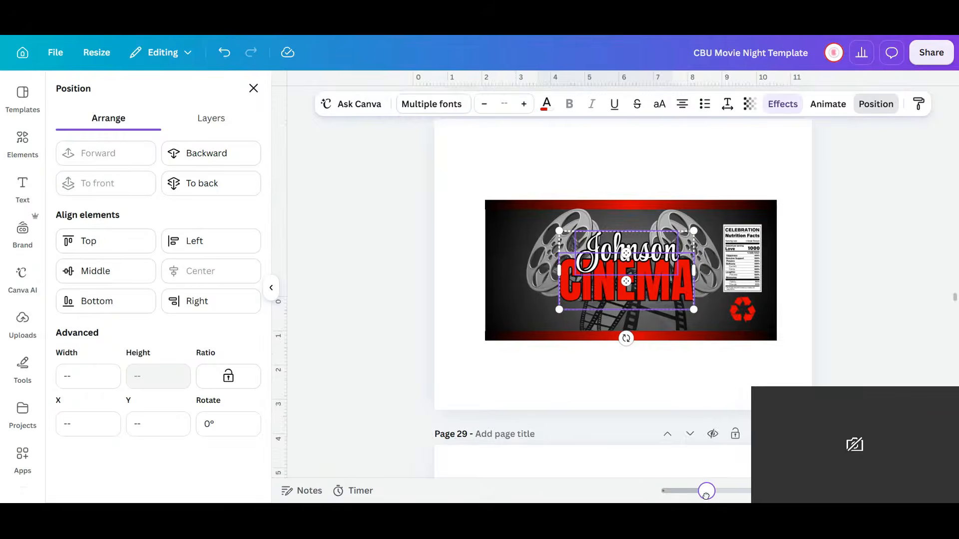
click(718, 372)
- Select every element of the drink label on page 28 and rotate the label to -90°
scroll(845, 322, down, 5)
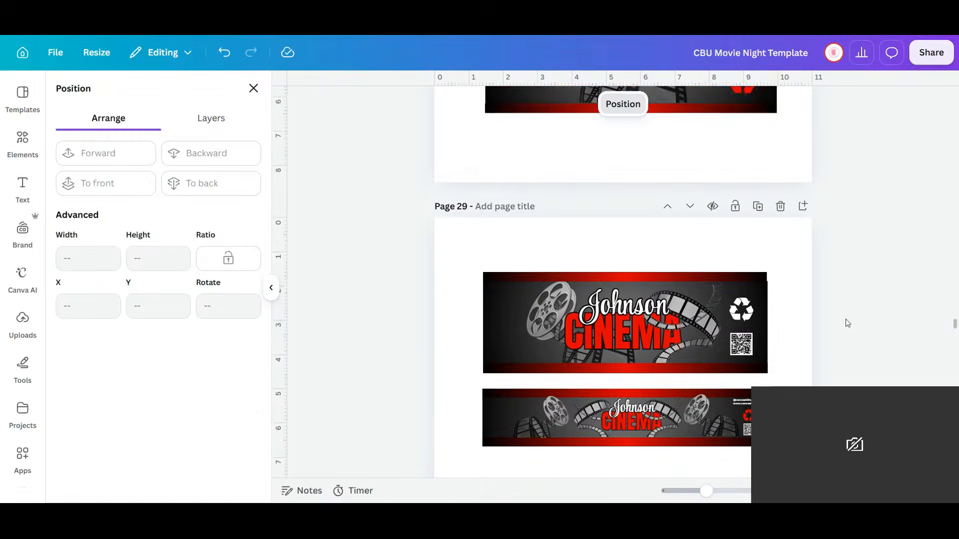
scroll(848, 323, down, 3)
scroll(848, 324, up, 10)
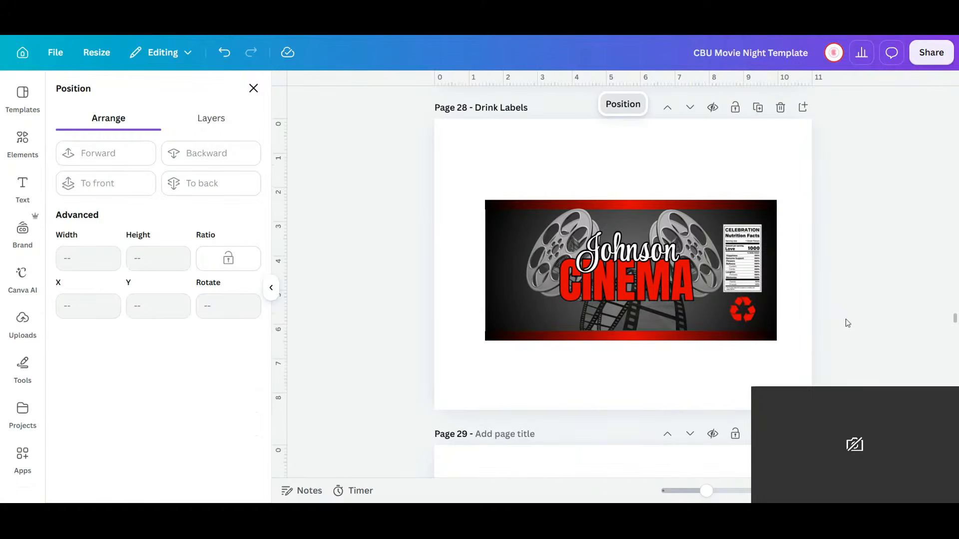
click(503, 229)
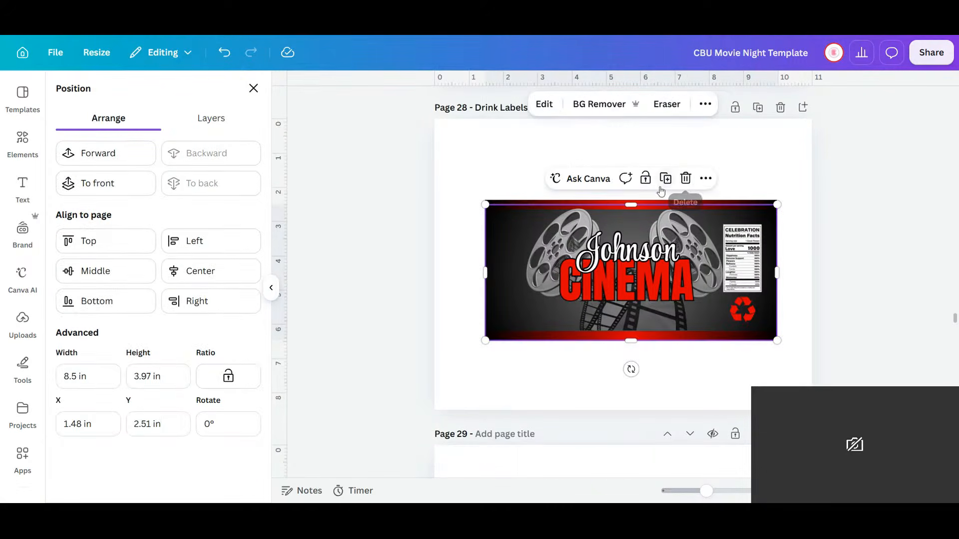
click(433, 178)
drag(439, 170, 782, 359)
drag(631, 368, 766, 269)
- Move the rotated label toward the right edge of page 28 and group its elements
scroll(734, 327, up, 3)
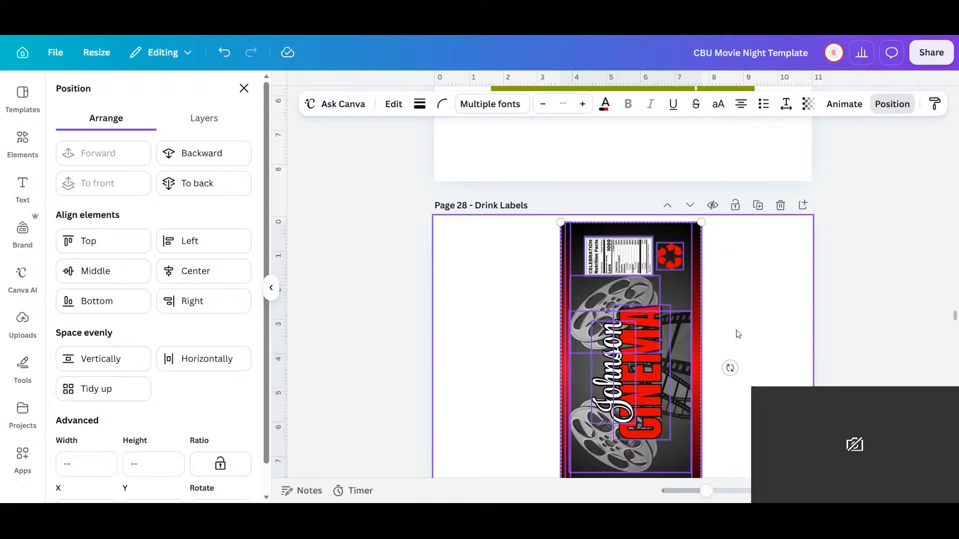
drag(673, 331, 756, 331)
scroll(724, 326, down, 3)
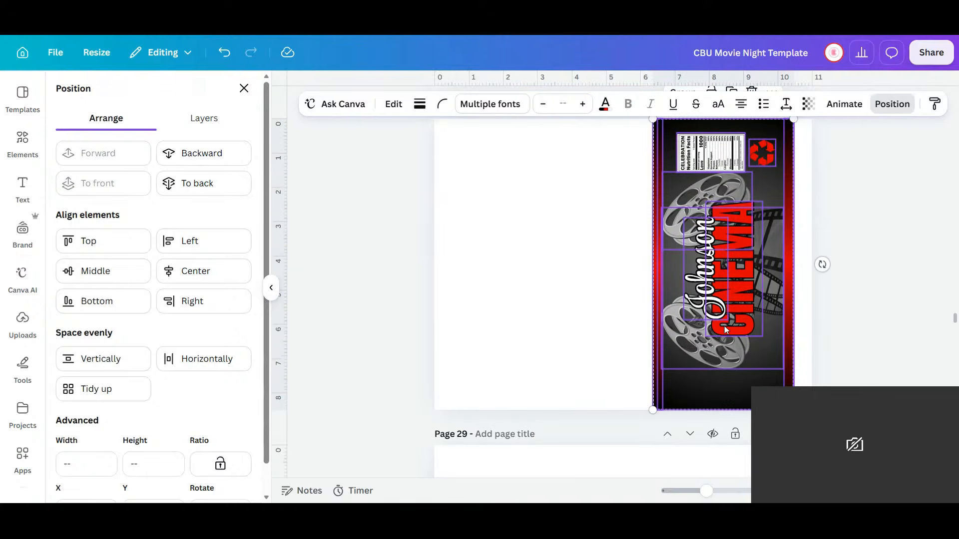
scroll(724, 326, up, 6)
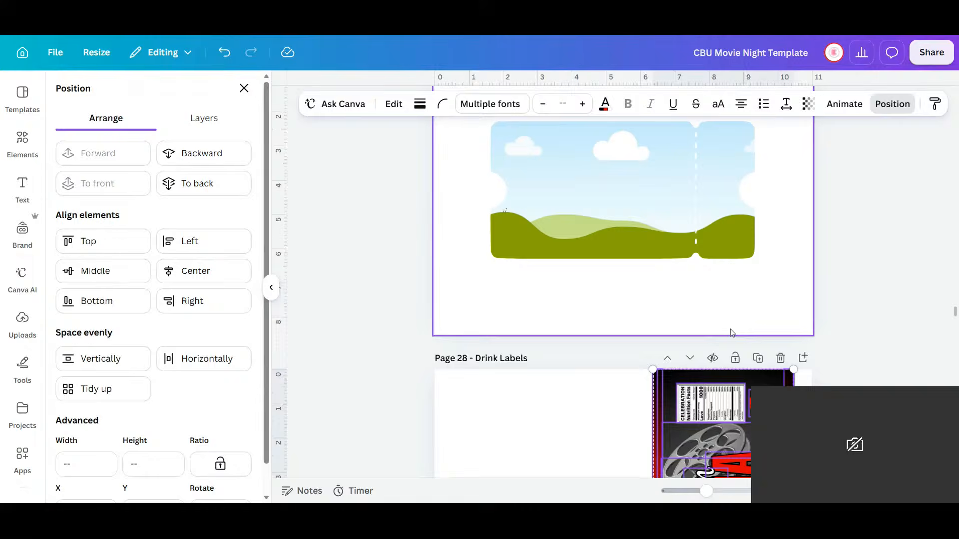
scroll(731, 333, down, 3)
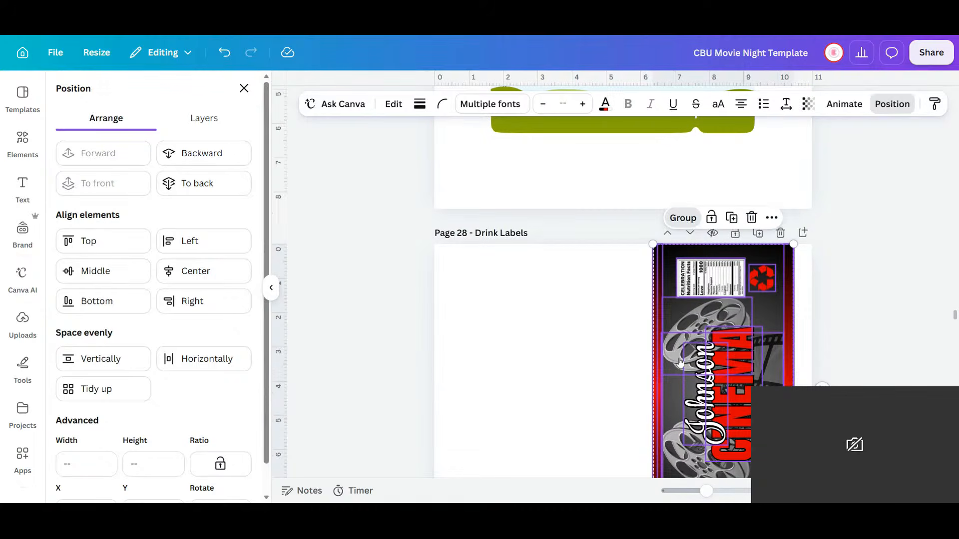
key(ctrl+g)
- Group the elements of the lower label on page 29, and group the elements of the upper label separately
scroll(679, 361, down, 15)
scroll(679, 362, up, 12)
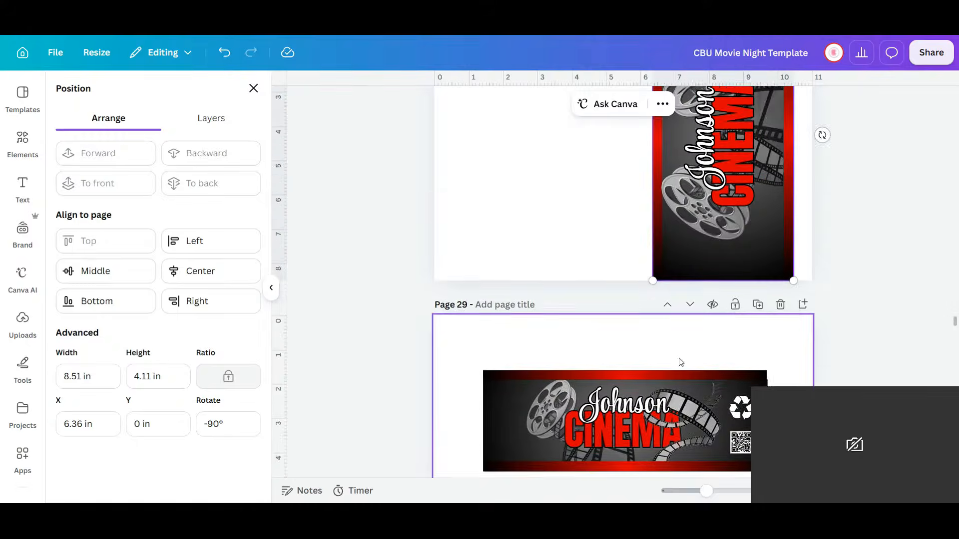
scroll(680, 362, down, 3)
drag(473, 361, 775, 441)
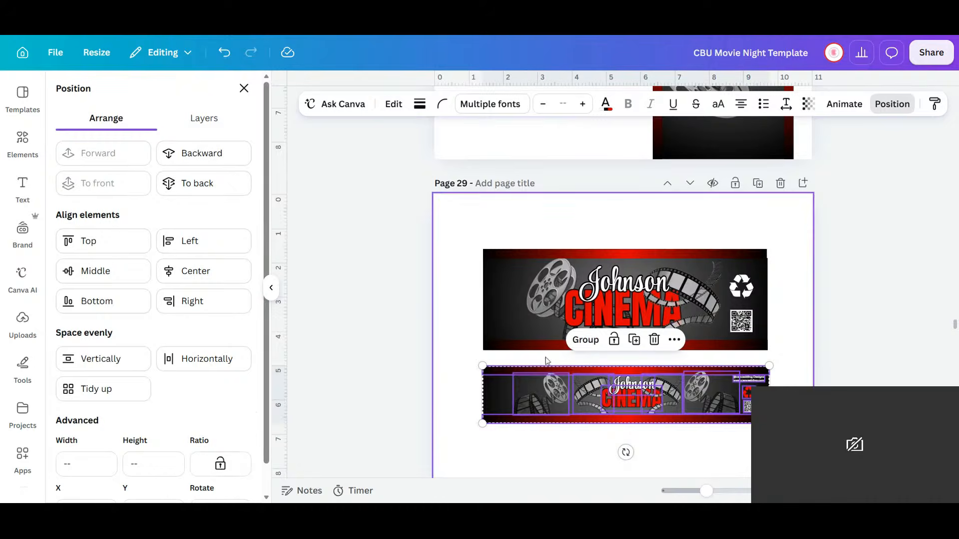
click(580, 338)
click(460, 224)
drag(460, 225, 798, 367)
click(590, 222)
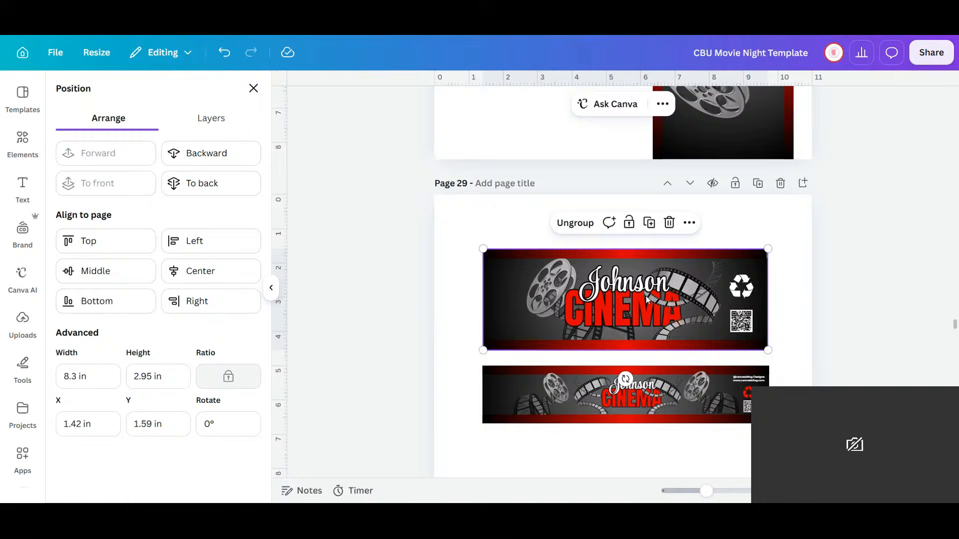
- Try to move the grouped upper label from page 29 to page 28, and undo the move
scroll(656, 343, up, 5)
scroll(656, 342, down, 2)
drag(639, 404, 539, 124)
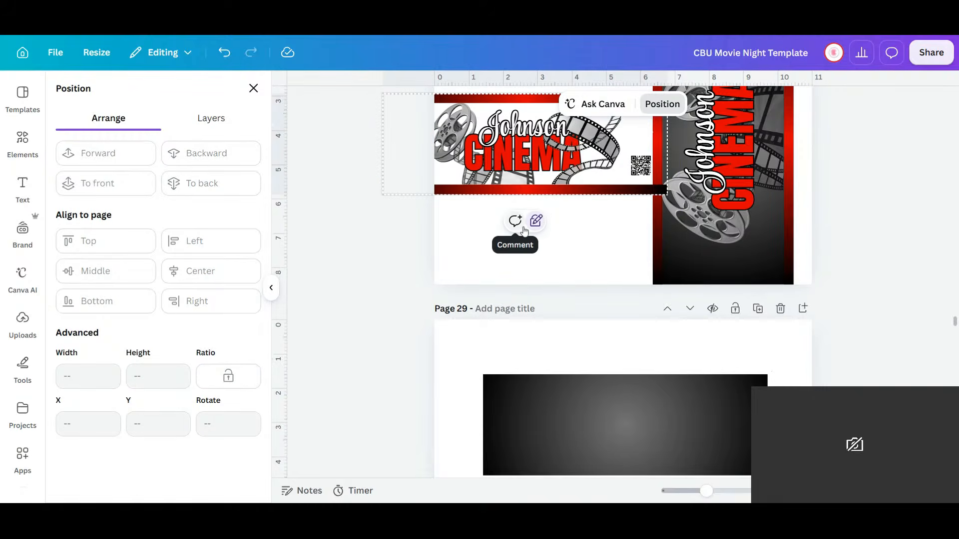
click(224, 53)
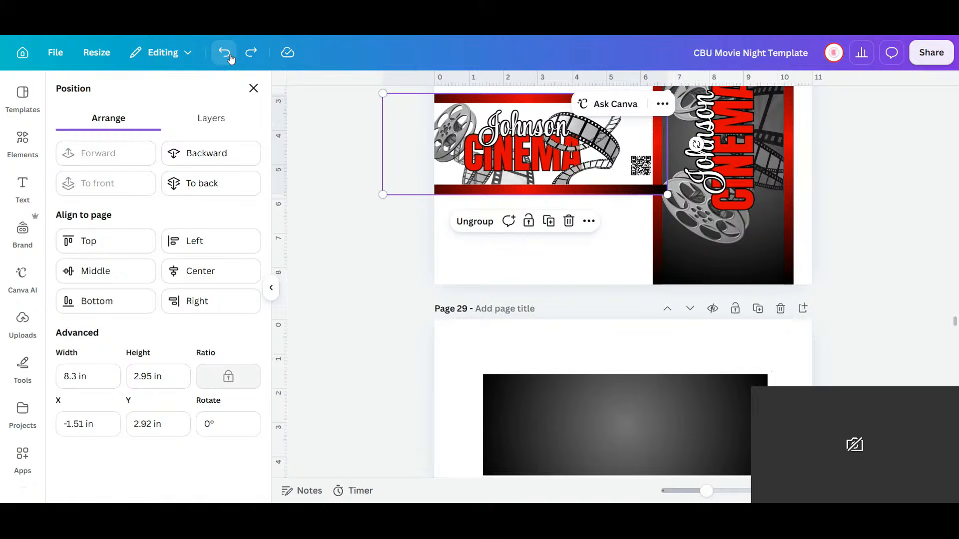
click(225, 53)
- Unlock the gray gradient background layers of both labels on page 29
click(512, 424)
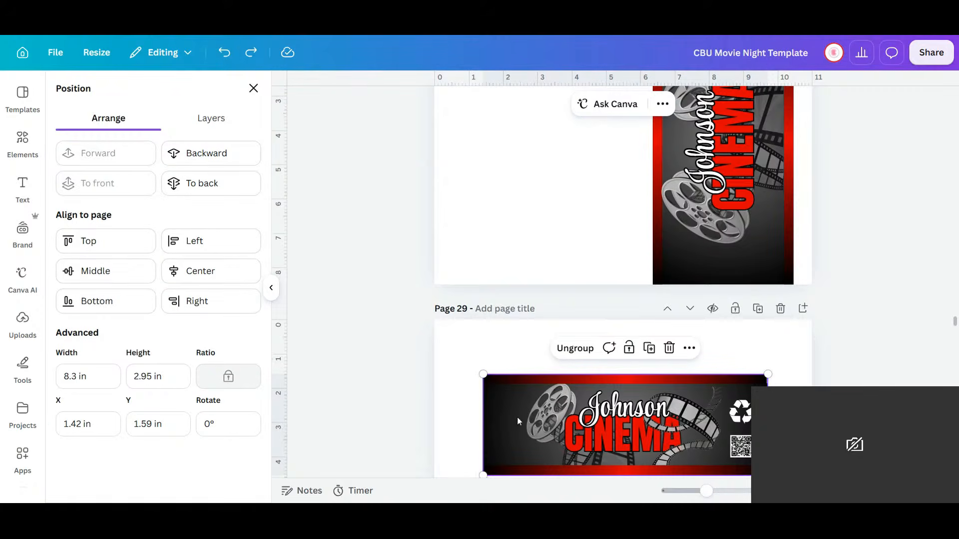
click(508, 424)
click(211, 118)
click(249, 243)
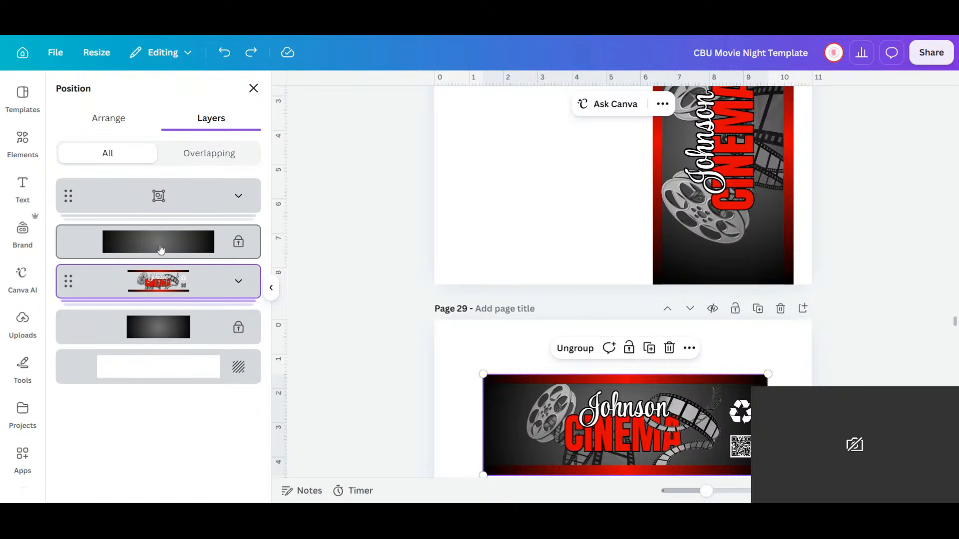
click(239, 335)
click(671, 349)
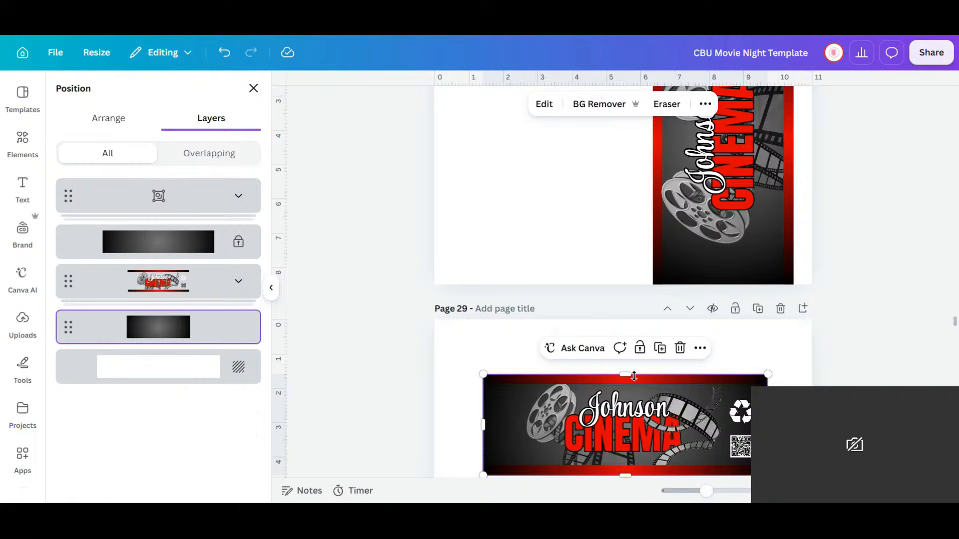
click(240, 241)
- Select the upper label on page 29 together with its gradient background and group them
scroll(691, 410, down, 5)
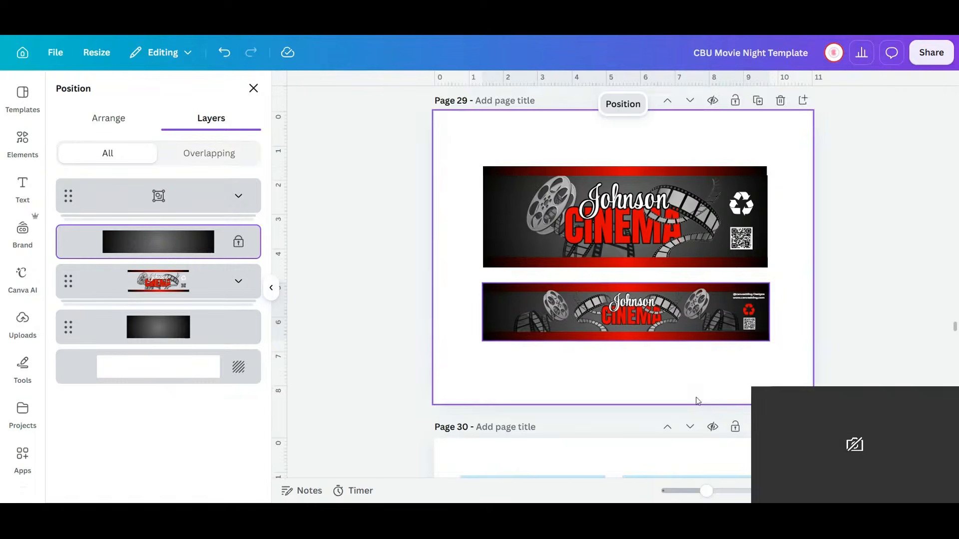
click(671, 214)
scroll(437, 197, up, 1)
click(452, 184)
drag(454, 159, 782, 299)
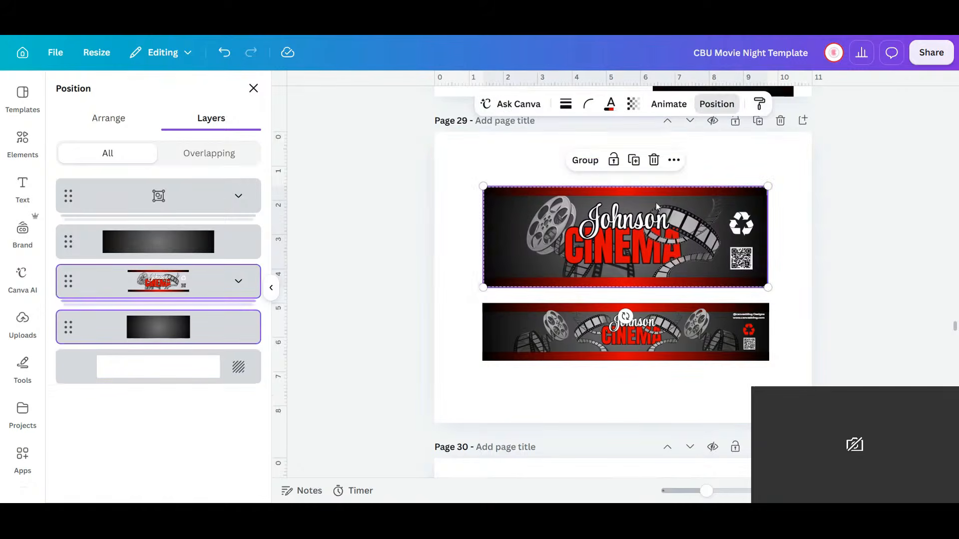
click(583, 160)
- Move the grouped upper label from page 29 onto the Drink Labels page 28
scroll(648, 349, up, 6)
scroll(655, 424, down, 2)
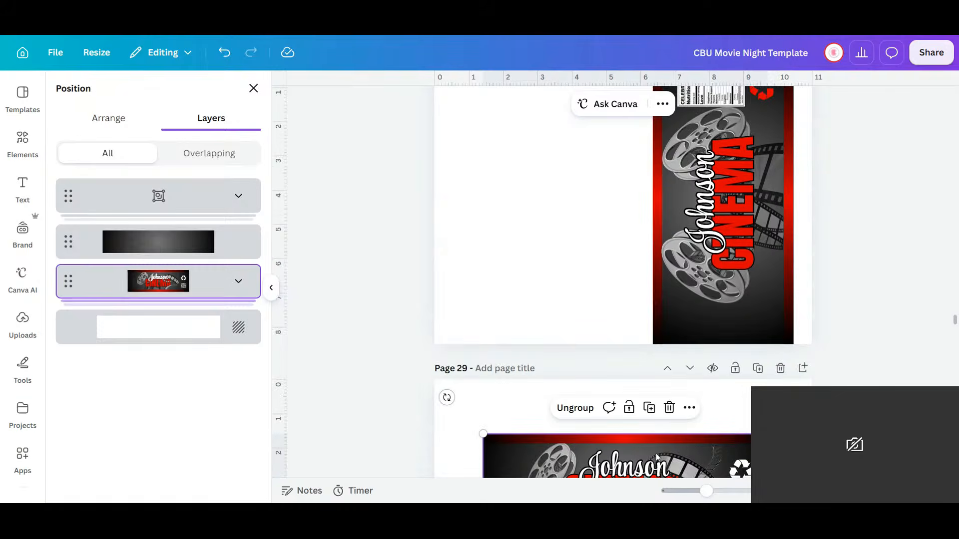
drag(648, 342, 562, 145)
drag(566, 205, 567, 206)
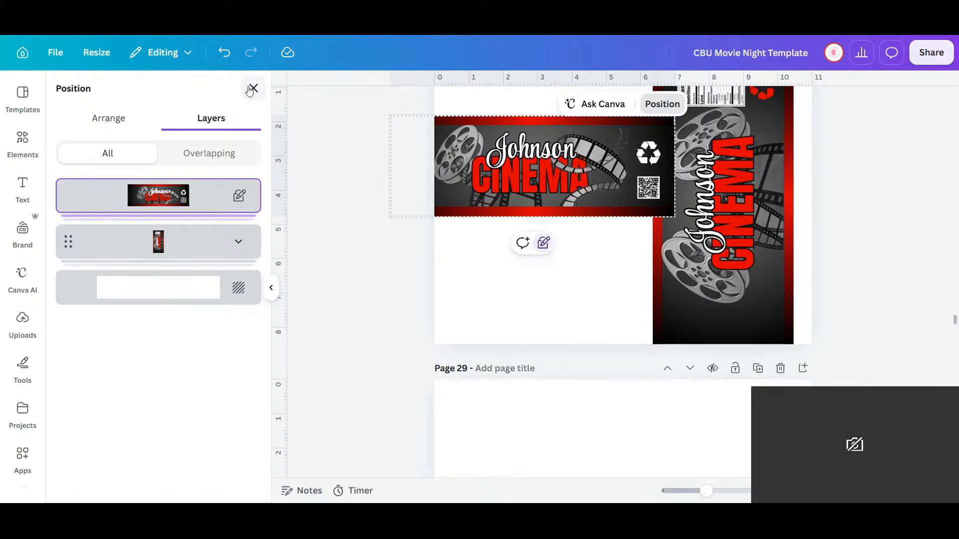
click(544, 243)
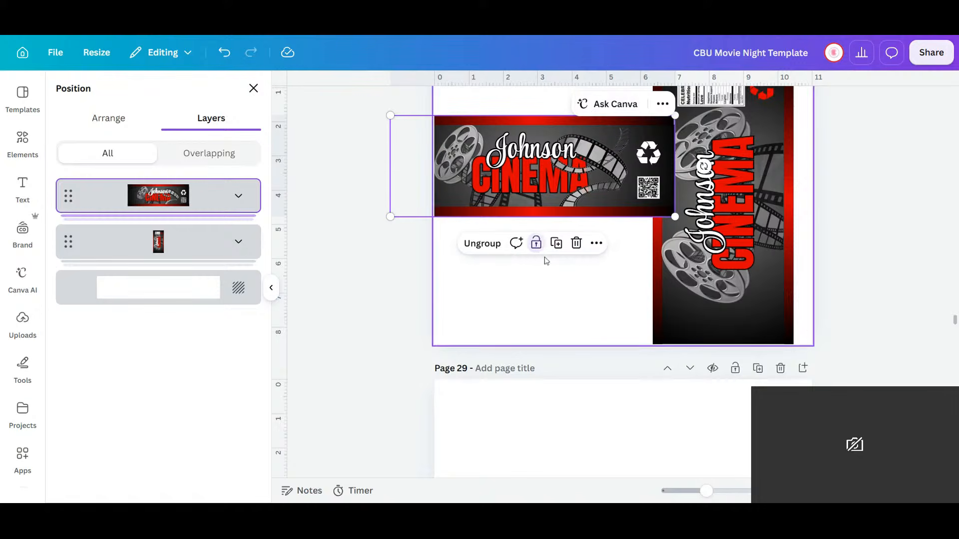
- Rotate the moved label a quarter turn counterclockwise and place it along the left side of page 28
scroll(561, 222, up, 1)
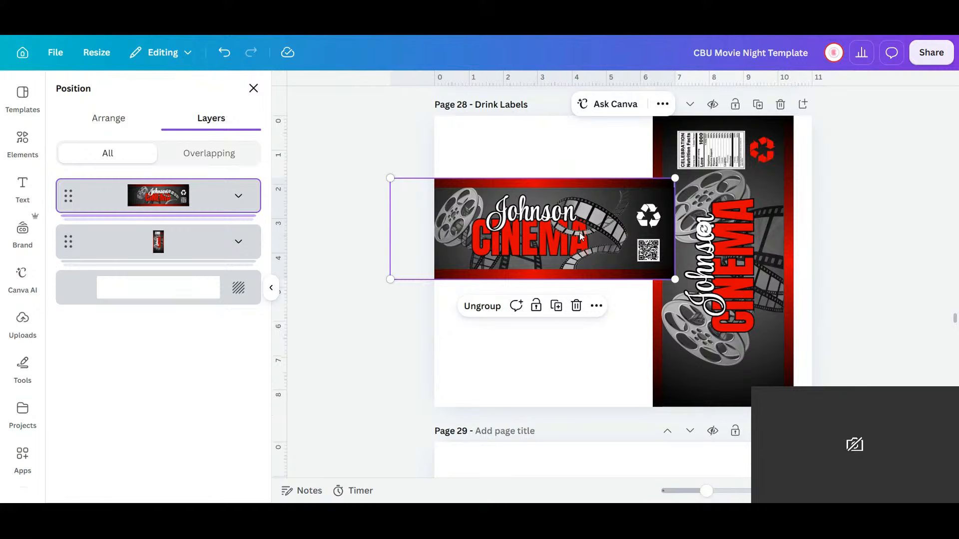
drag(527, 250, 571, 261)
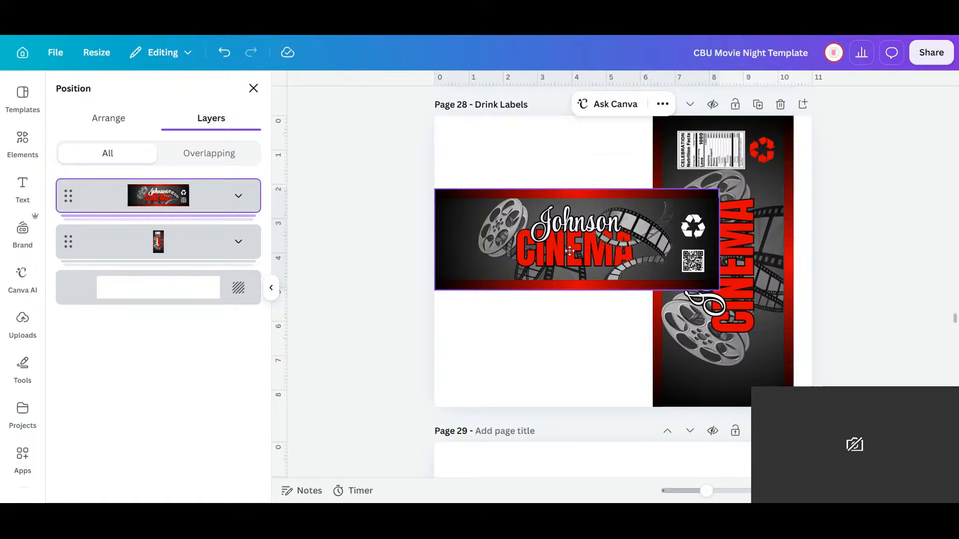
drag(577, 318, 760, 220)
drag(589, 224, 517, 235)
- Group the remaining narrow label on page 29 with its background and rotate it a quarter turn counterclockwise
scroll(666, 322, down, 12)
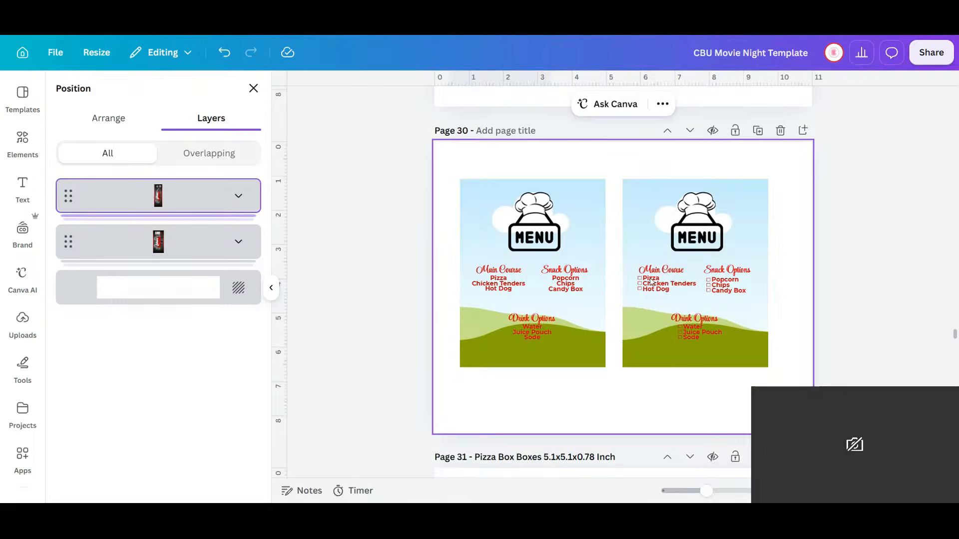
scroll(652, 282, up, 7)
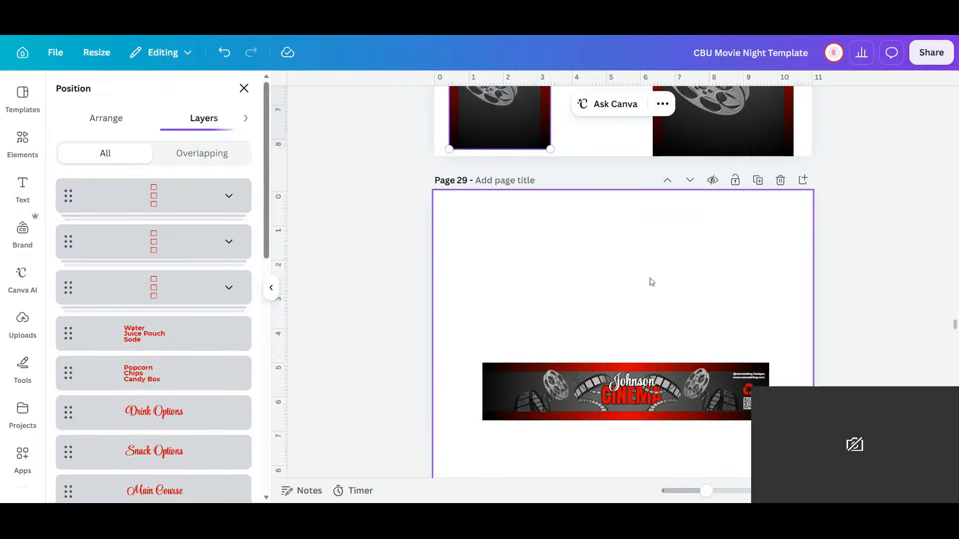
click(586, 396)
drag(450, 339, 799, 458)
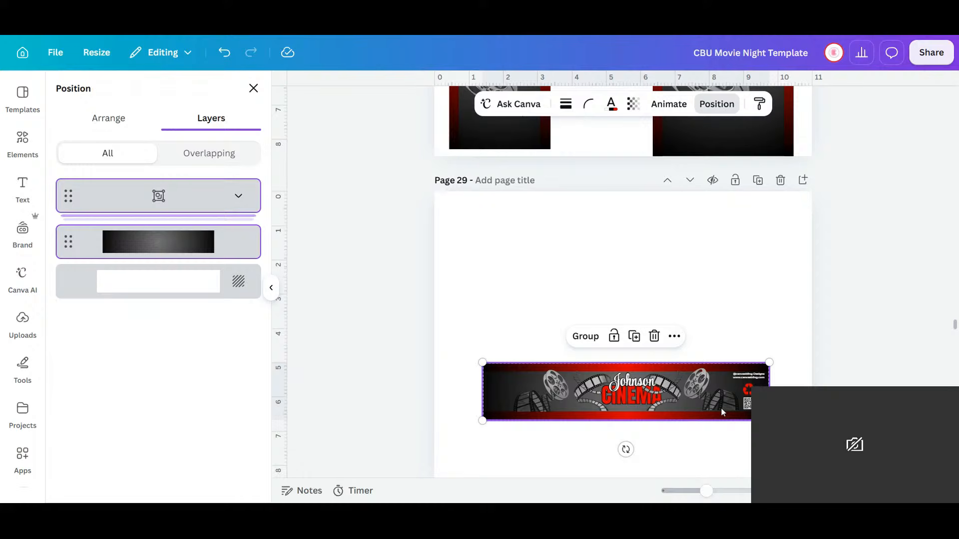
click(582, 337)
drag(626, 449, 797, 383)
- Move the rotated narrow label to page 28 and position it between the two larger labels
scroll(665, 372, up, 3)
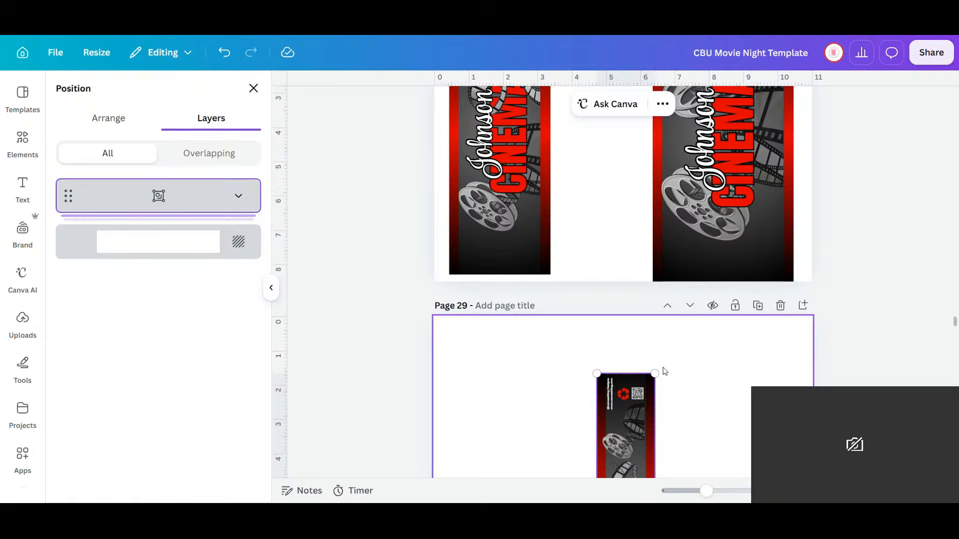
drag(631, 422, 604, 76)
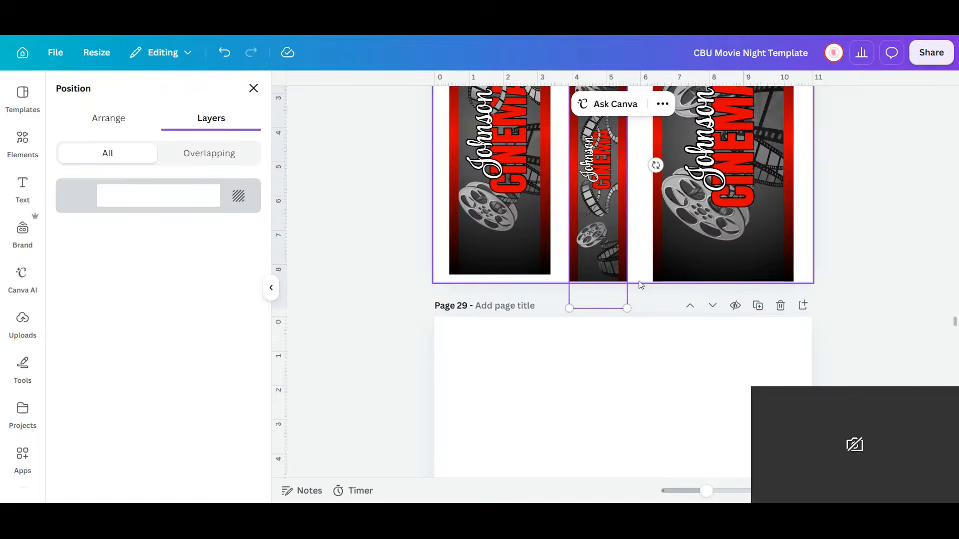
scroll(639, 281, up, 3)
drag(602, 244, 596, 231)
- Nudge the left label on page 28 slightly right and shift the large right label left to about X 5.77 in
click(483, 265)
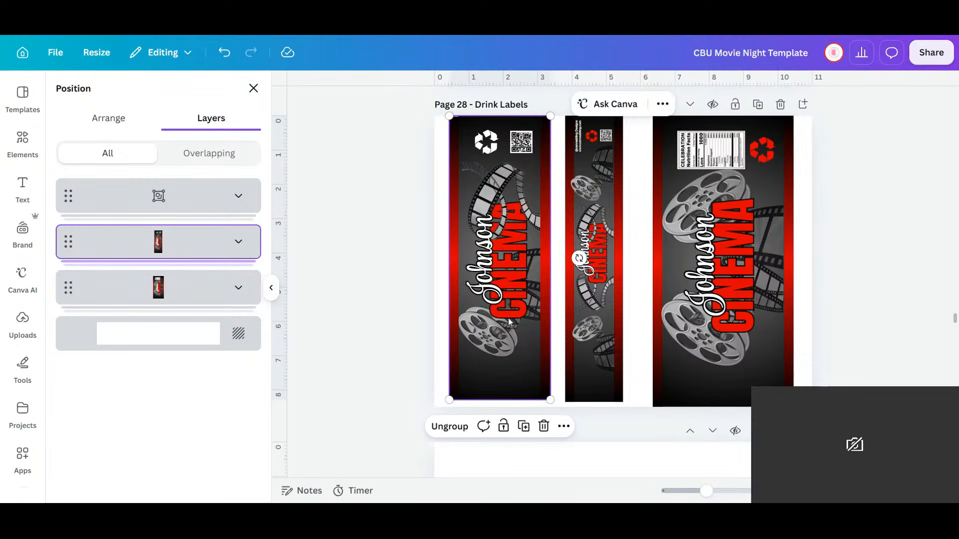
drag(510, 321, 514, 321)
click(705, 295)
drag(692, 295, 671, 293)
- Delete the emptied page 29
scroll(795, 353, down, 5)
scroll(795, 353, down, 3)
scroll(794, 353, up, 3)
click(780, 121)
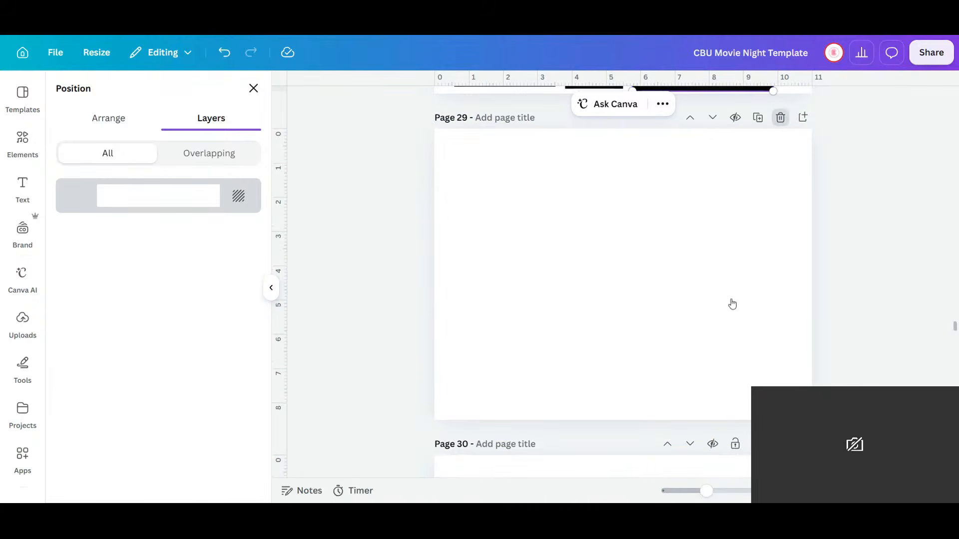
- Replace the left menu card's landscape background with the recently used gray gradient image
scroll(732, 301, down, 4)
scroll(730, 302, up, 2)
click(99, 126)
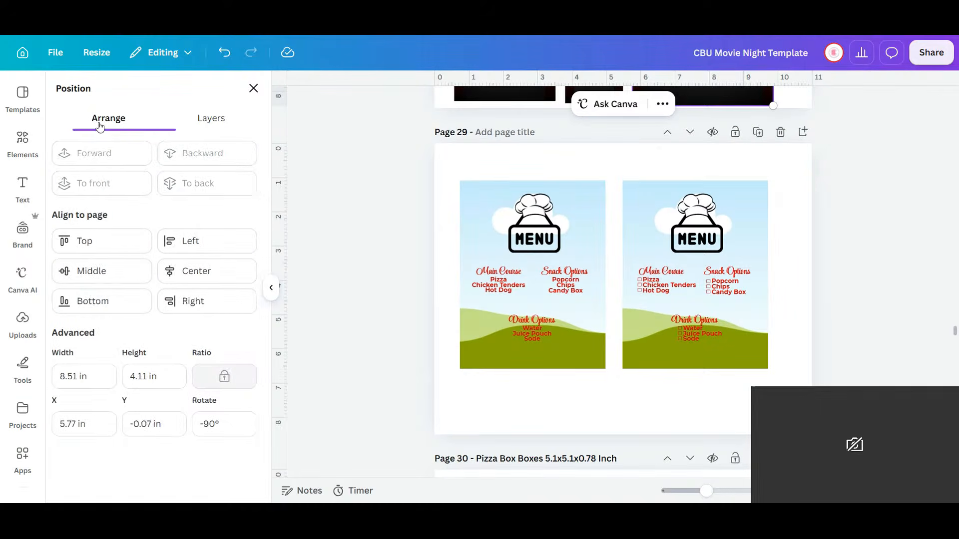
click(22, 140)
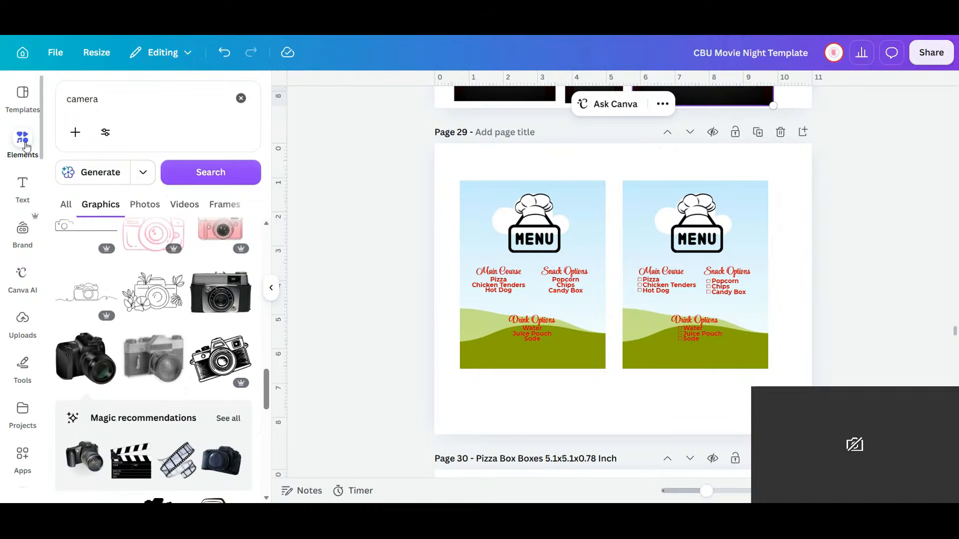
click(241, 98)
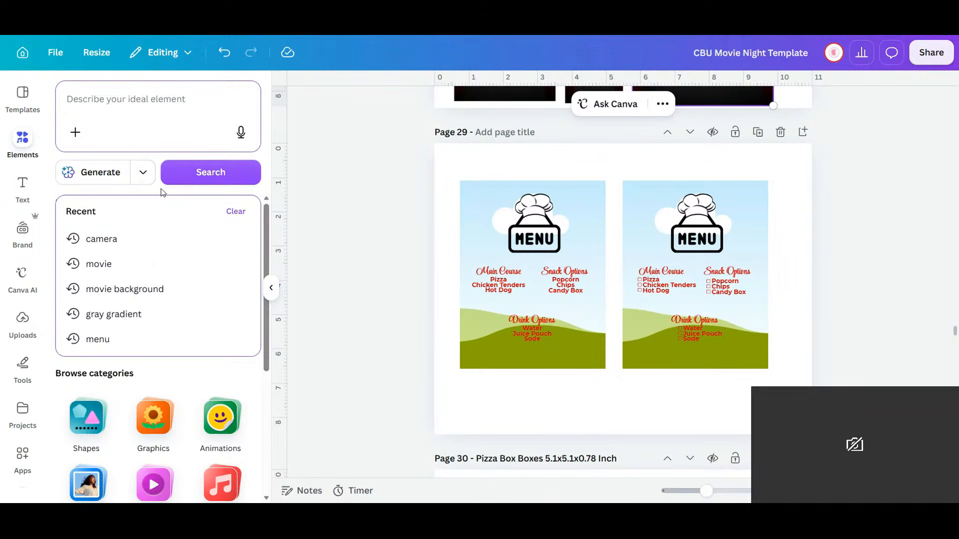
click(26, 153)
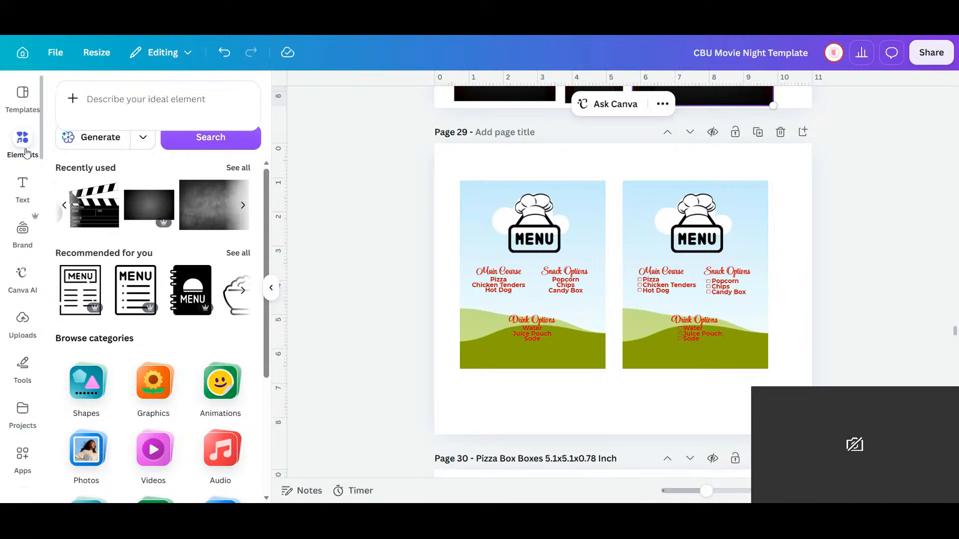
click(155, 208)
drag(623, 414, 749, 286)
drag(630, 361, 532, 355)
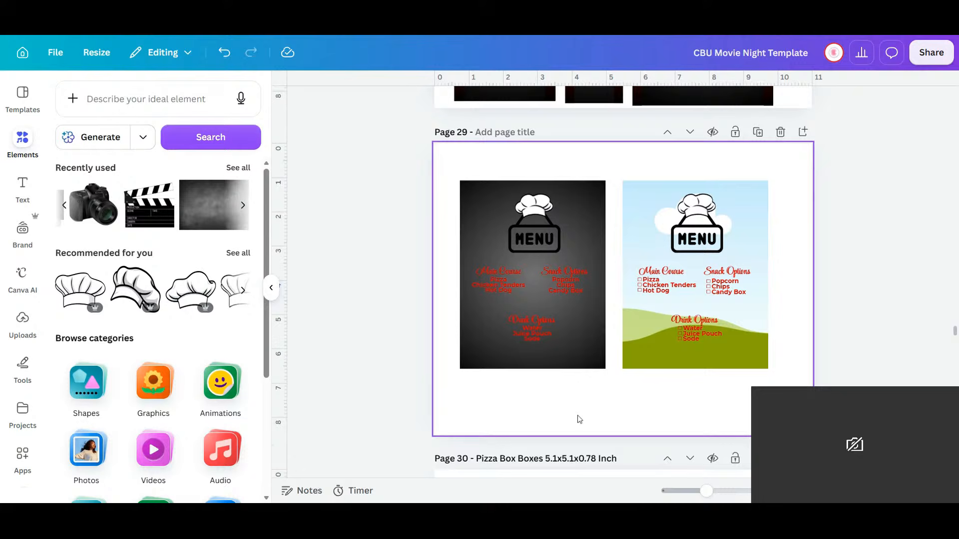
- Recolor the MENU sign on the left menu card to white
click(549, 241)
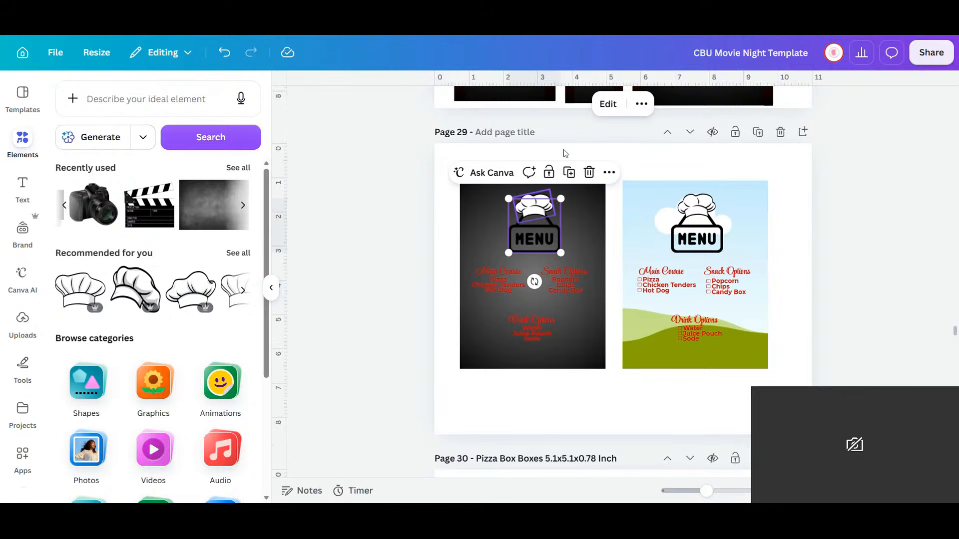
click(640, 105)
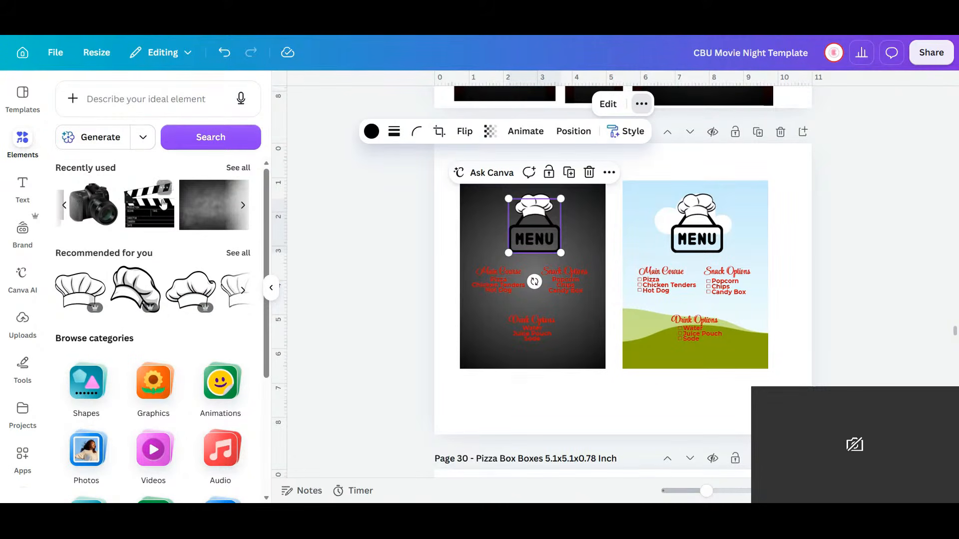
click(377, 137)
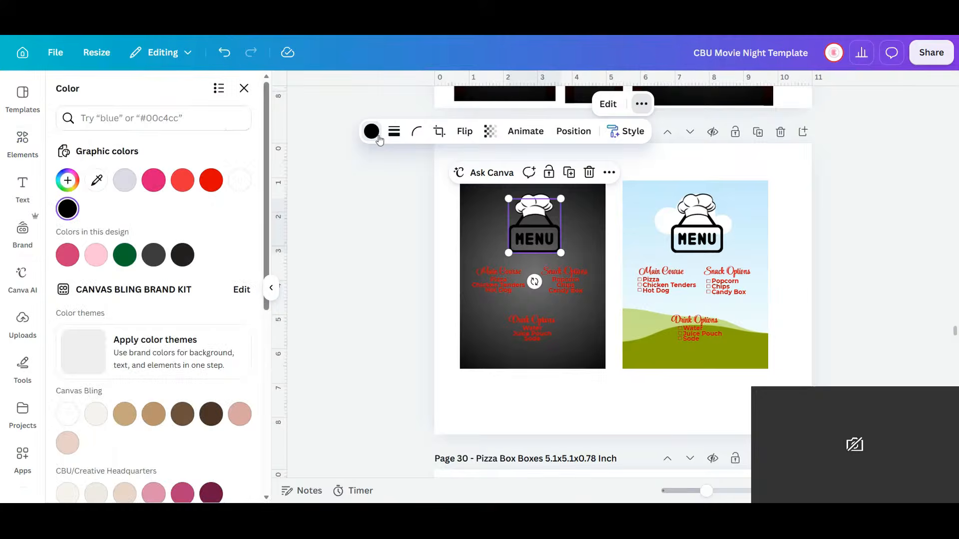
click(210, 180)
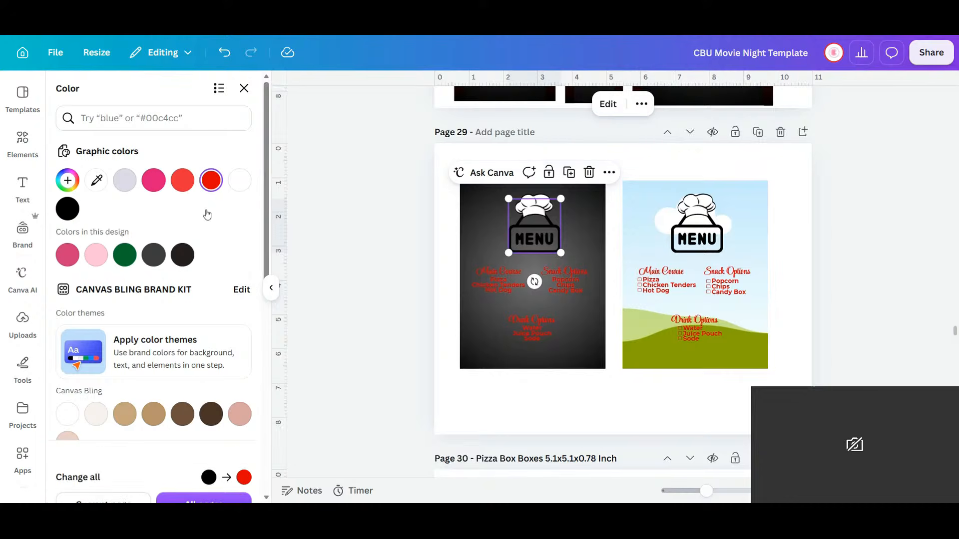
click(239, 181)
click(550, 434)
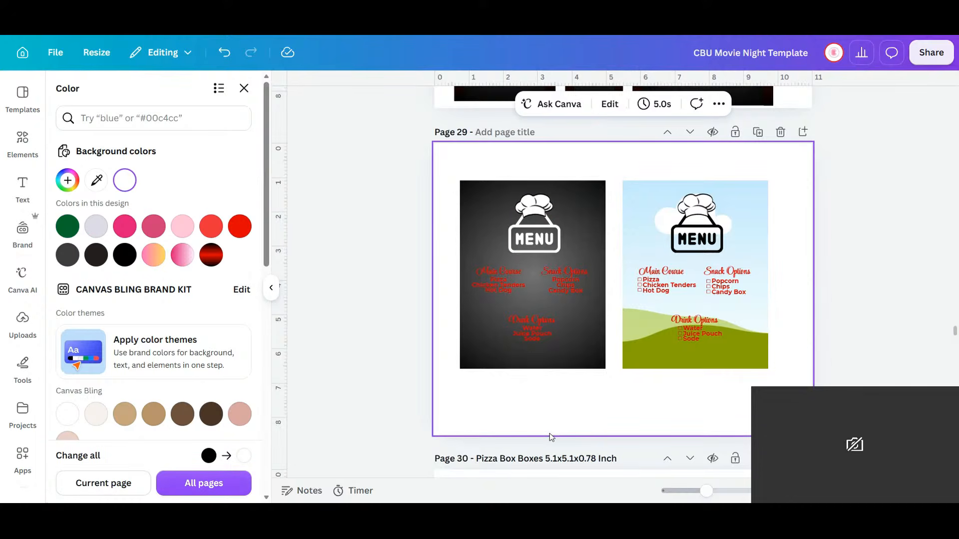
- Change the white fill of the left menu card's chef hat to vivid red #de0000
click(499, 296)
click(533, 202)
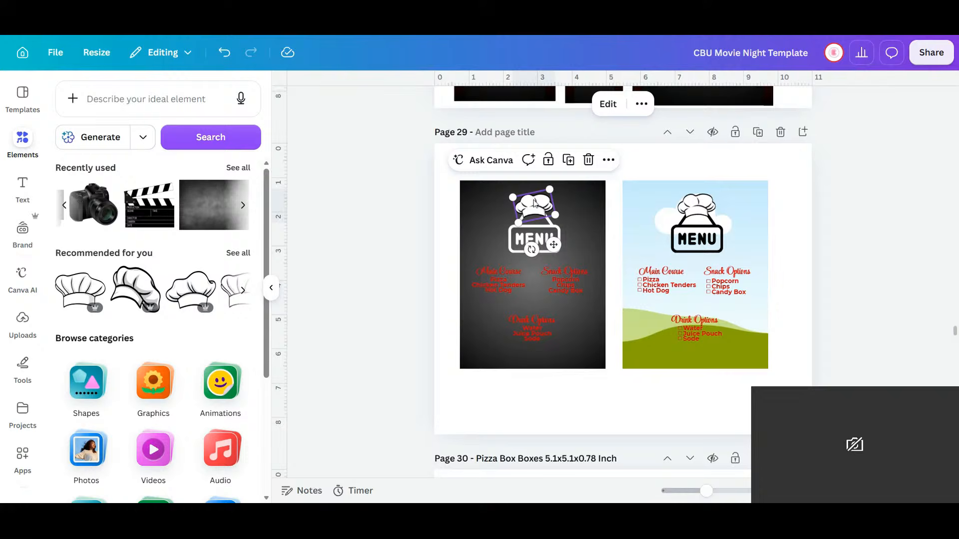
click(640, 105)
click(372, 132)
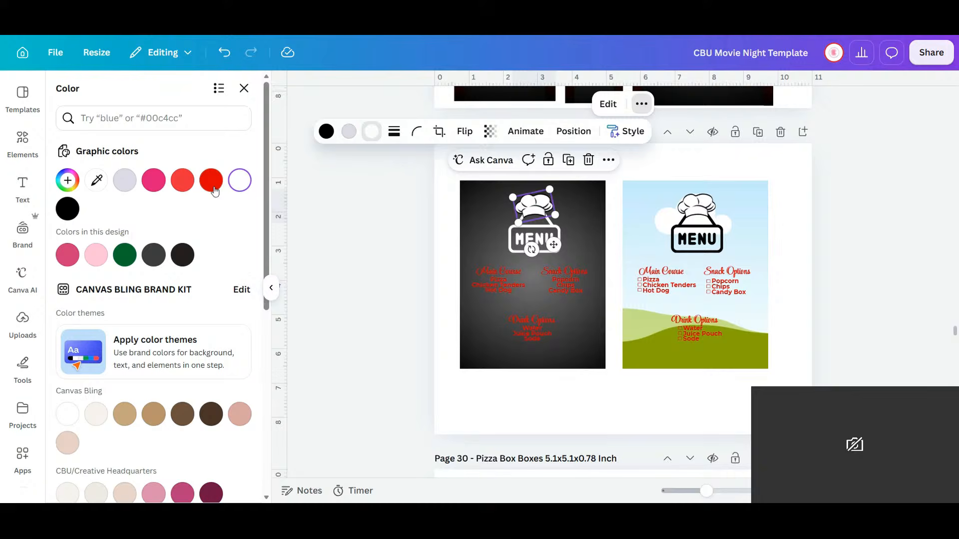
click(210, 180)
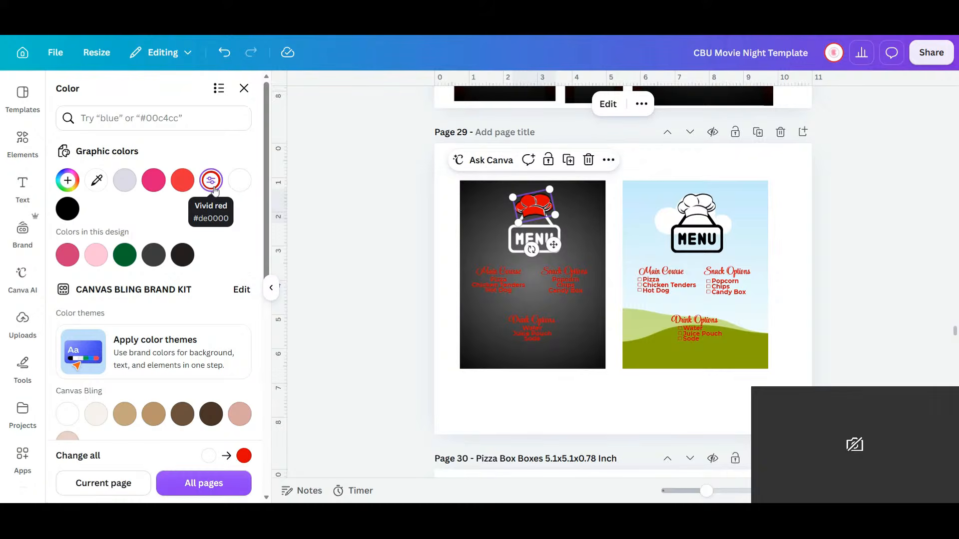
- Change the lavender-gray accents of the left menu card's chef hat to black #000000
click(551, 421)
click(539, 204)
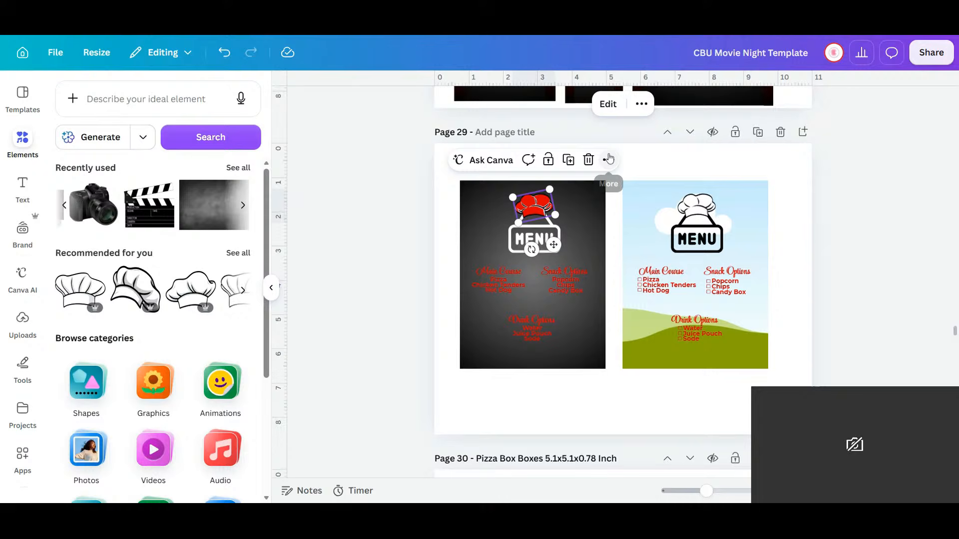
click(641, 103)
click(351, 135)
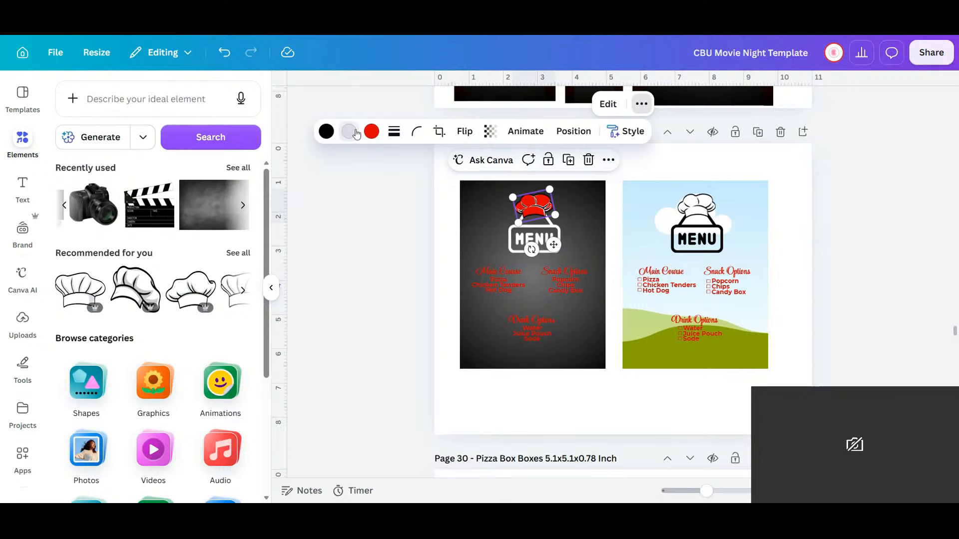
click(240, 183)
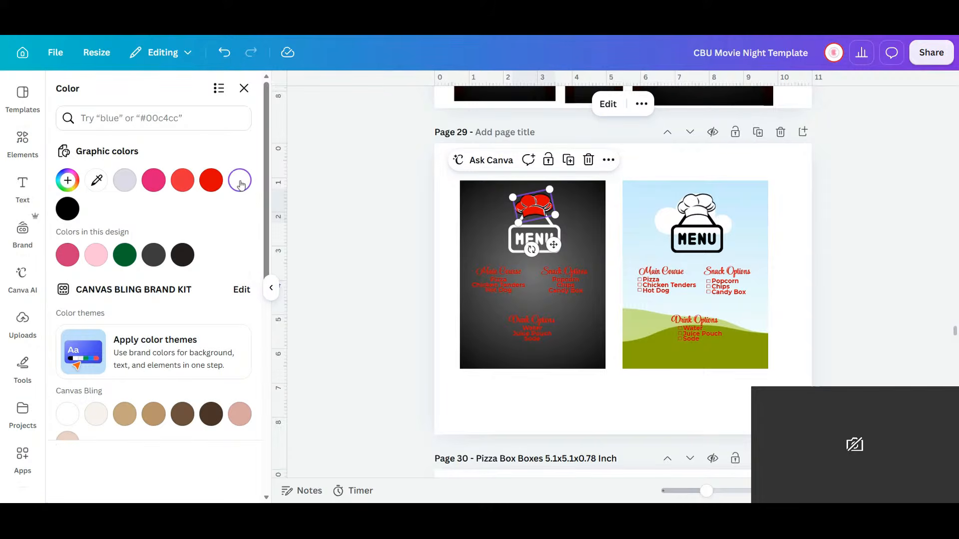
click(68, 209)
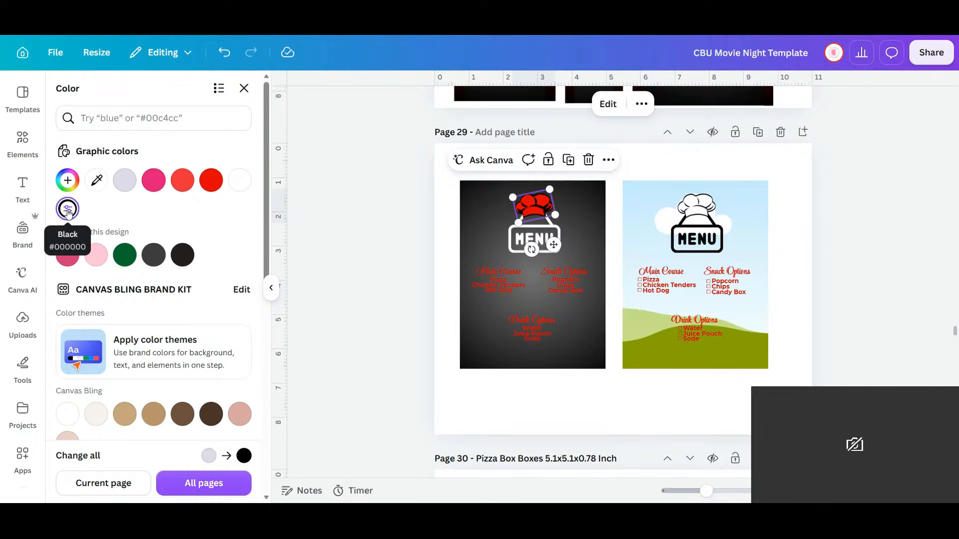
click(537, 401)
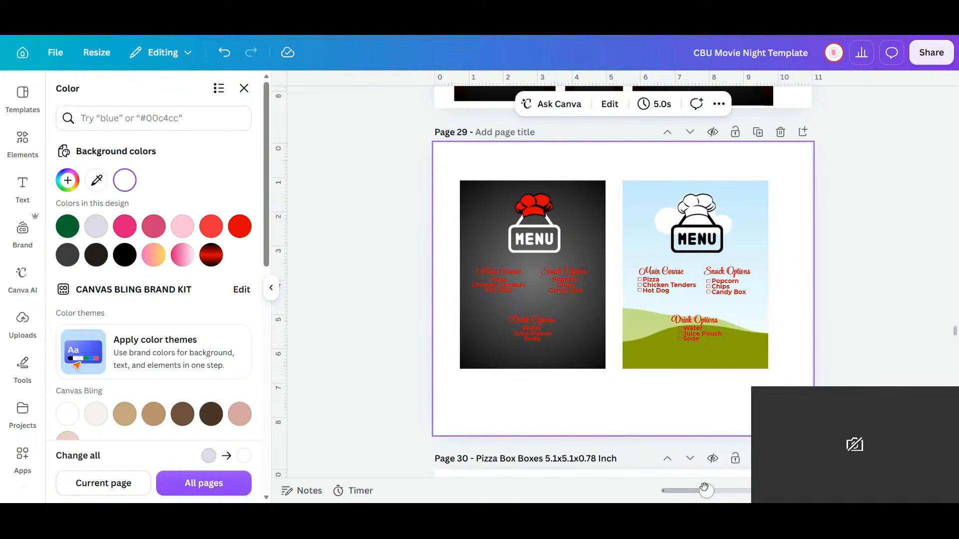
drag(713, 489, 718, 491)
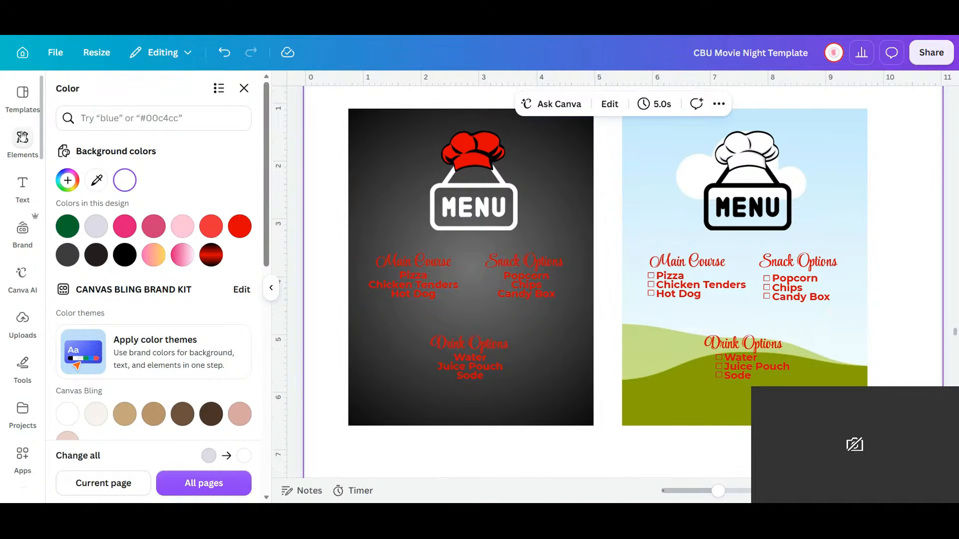
click(22, 136)
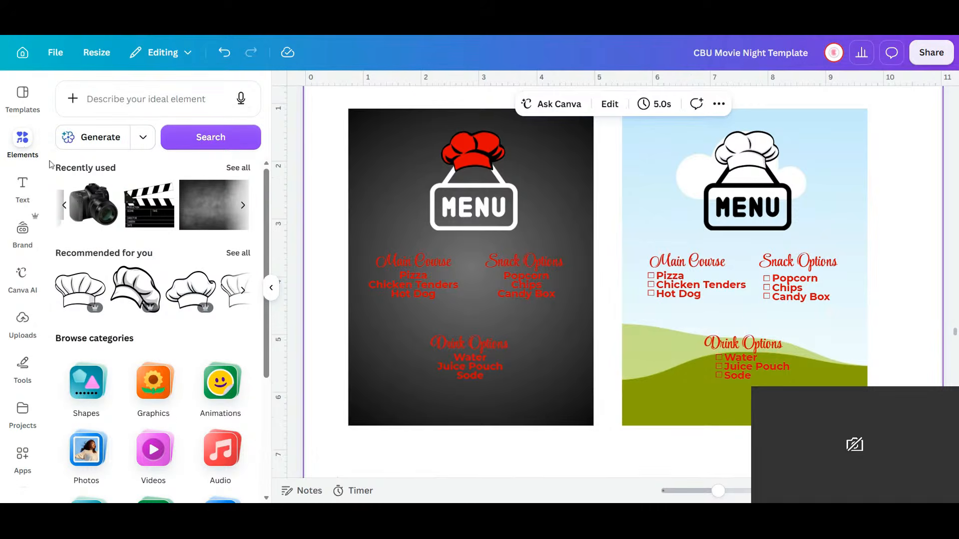
scroll(138, 433, down, 2)
scroll(138, 432, up, 2)
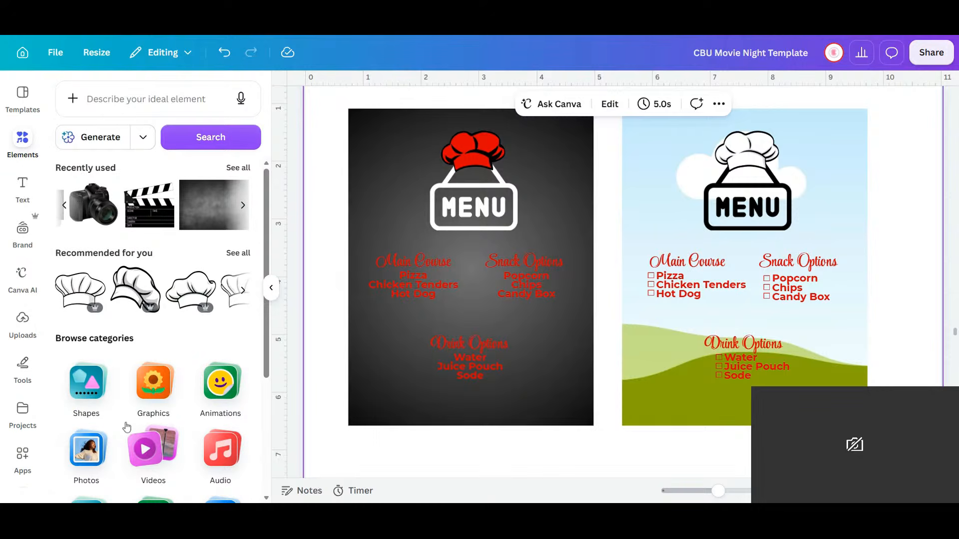
click(89, 388)
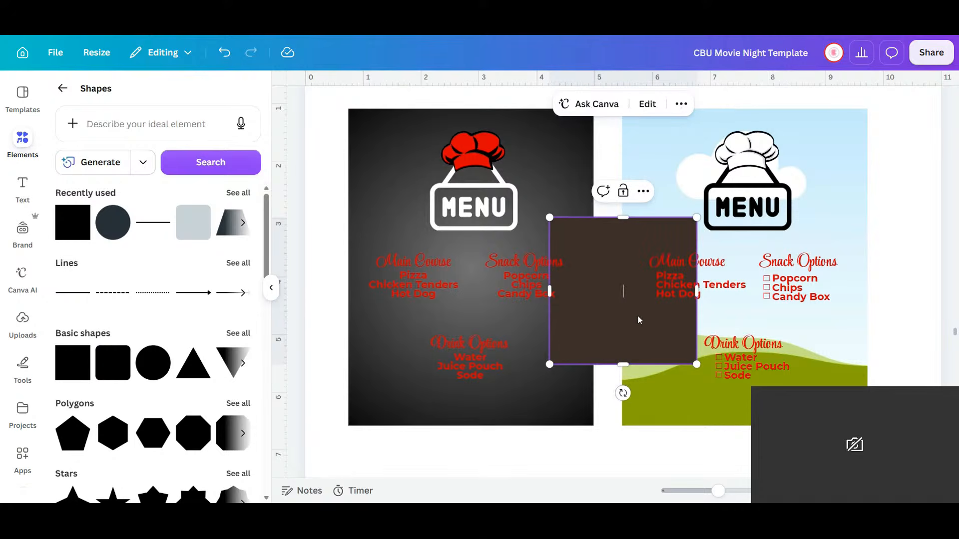
drag(632, 334, 418, 306)
drag(491, 269, 469, 274)
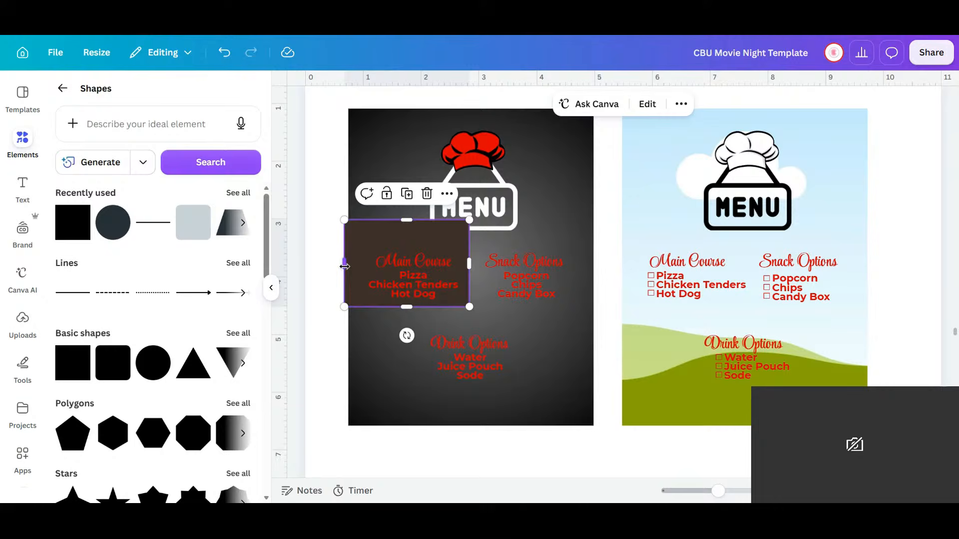
drag(349, 267, 355, 268)
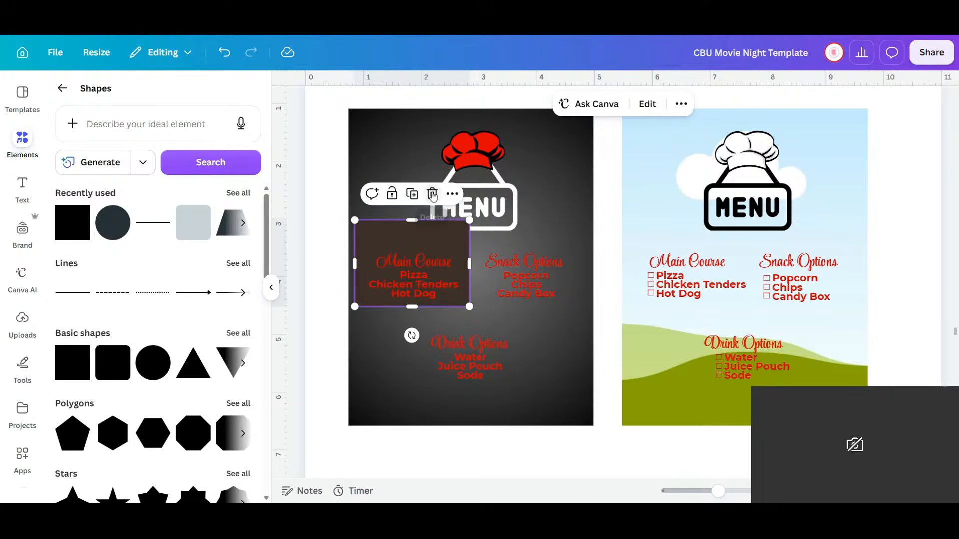
click(427, 194)
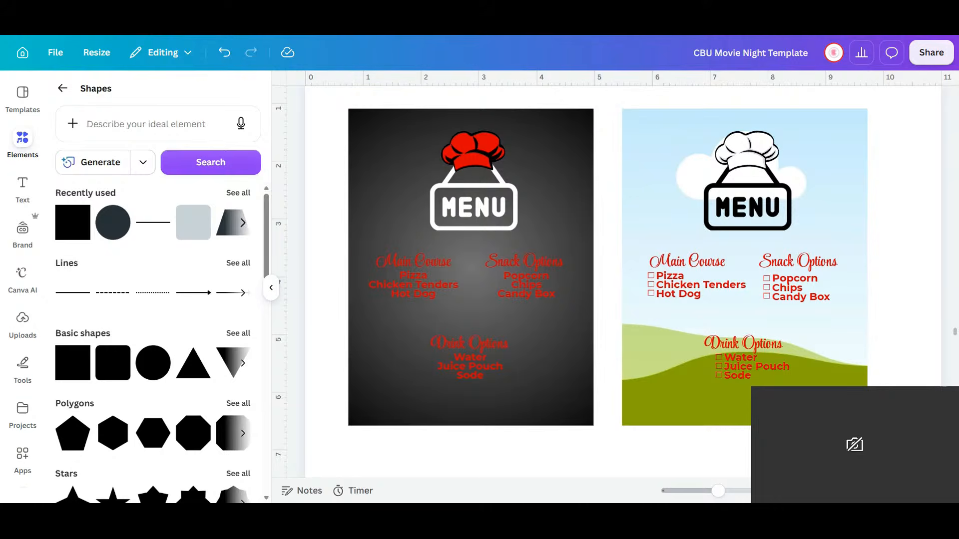
- Search the elements for "movie" and add the film strip frame photo to the menu page
click(21, 144)
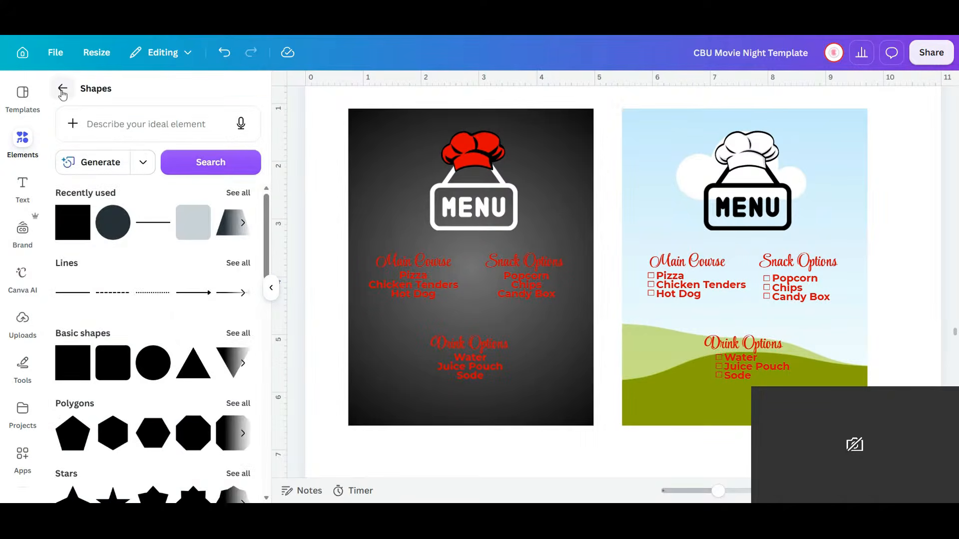
click(60, 89)
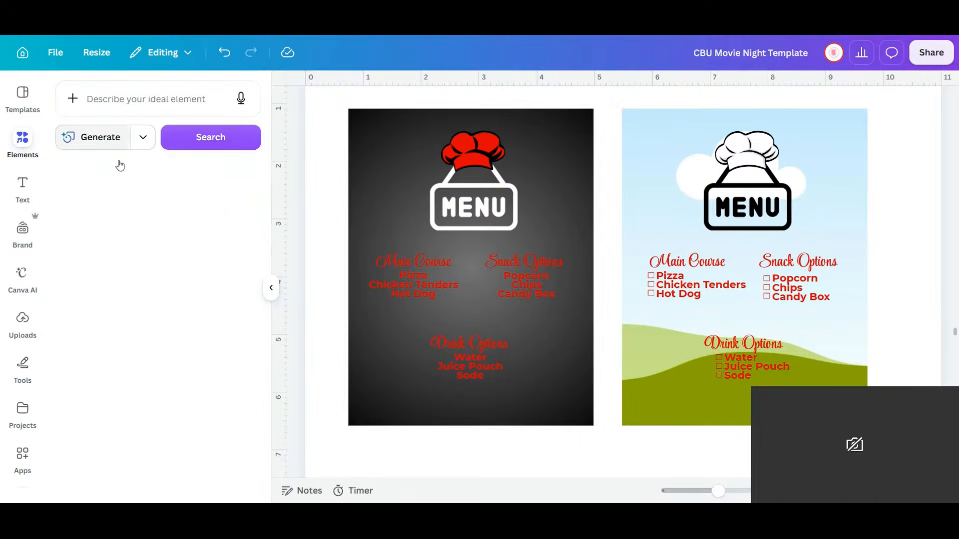
click(139, 102)
text(movie)
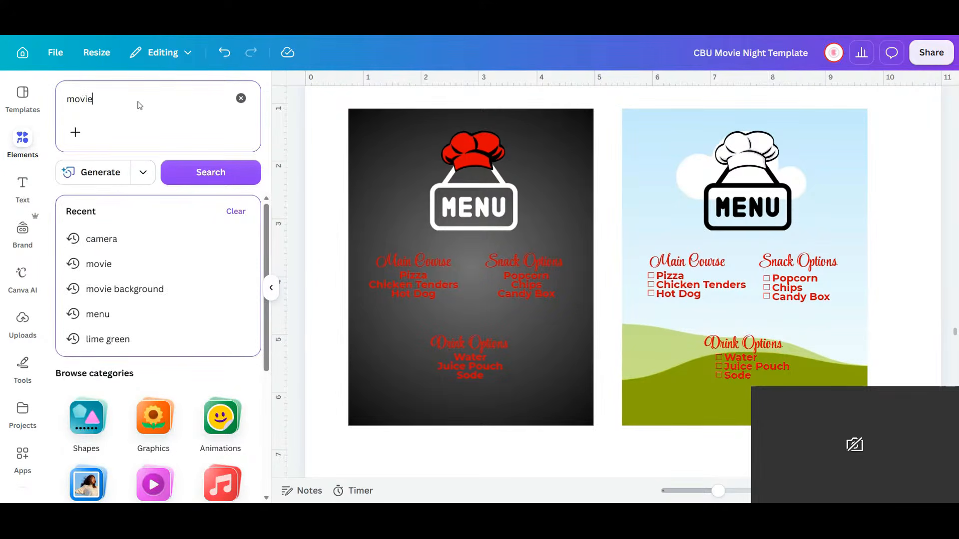
key(Return)
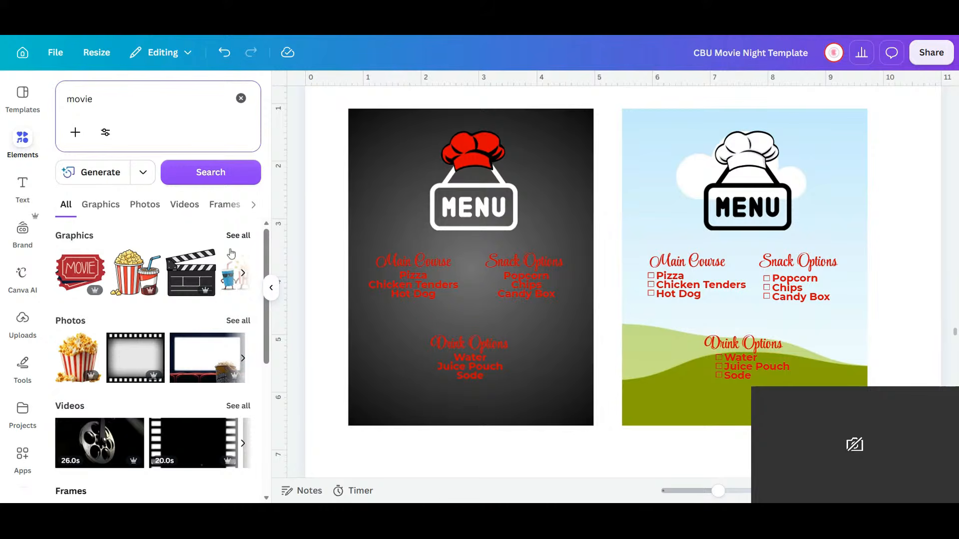
click(150, 345)
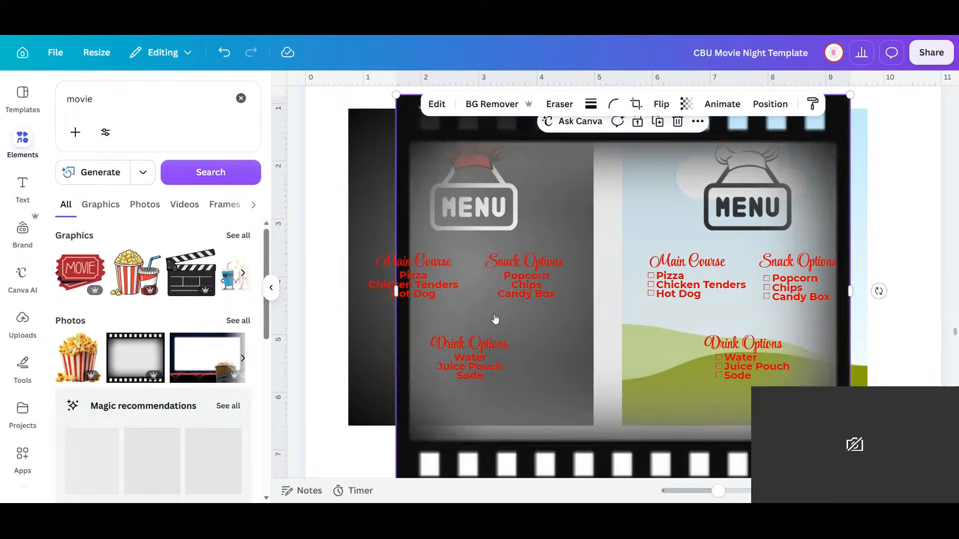
- Shrink the film strip frame to about 2.6 × 2.2 in and move it to the lower edge of the left menu card
drag(784, 462, 587, 436)
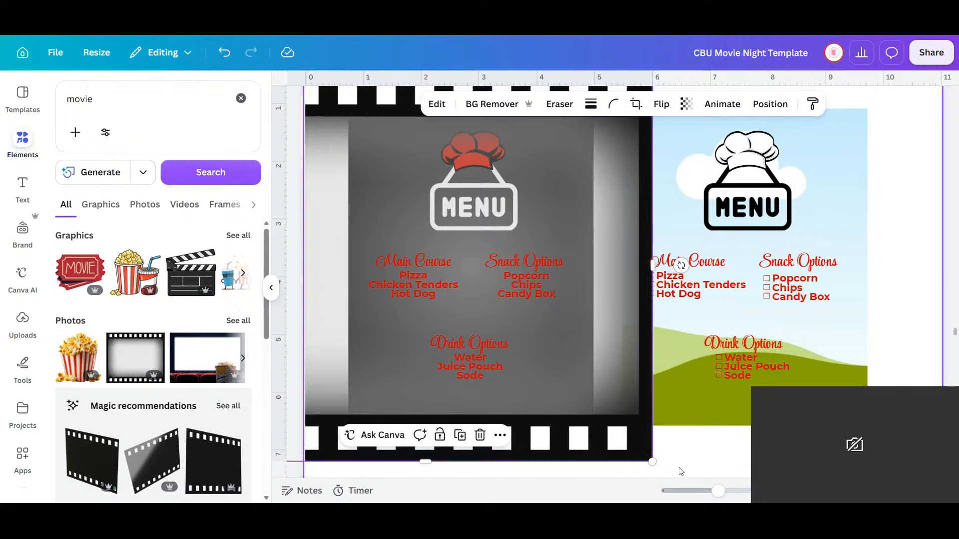
drag(650, 462, 347, 203)
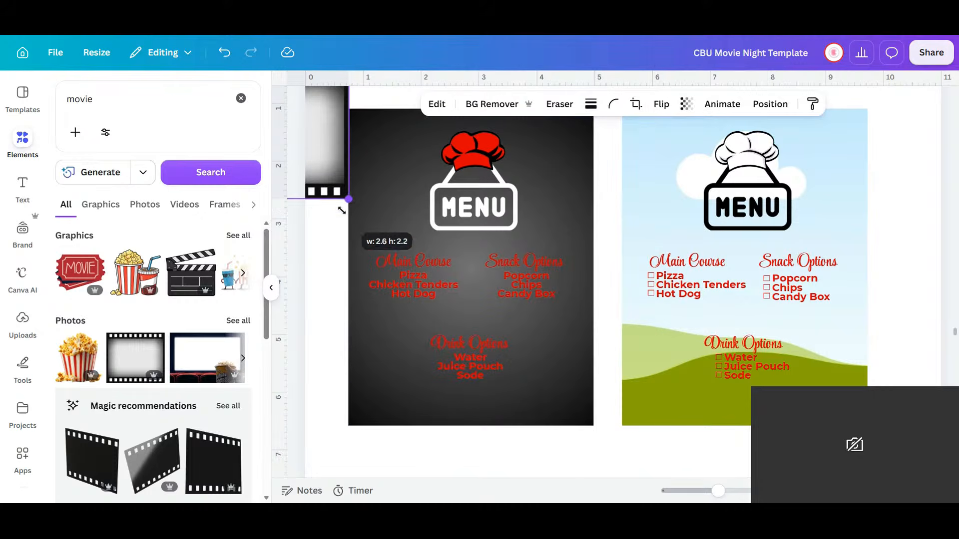
drag(327, 164, 516, 453)
- Duplicate page 29 with the two menu cards
click(387, 148)
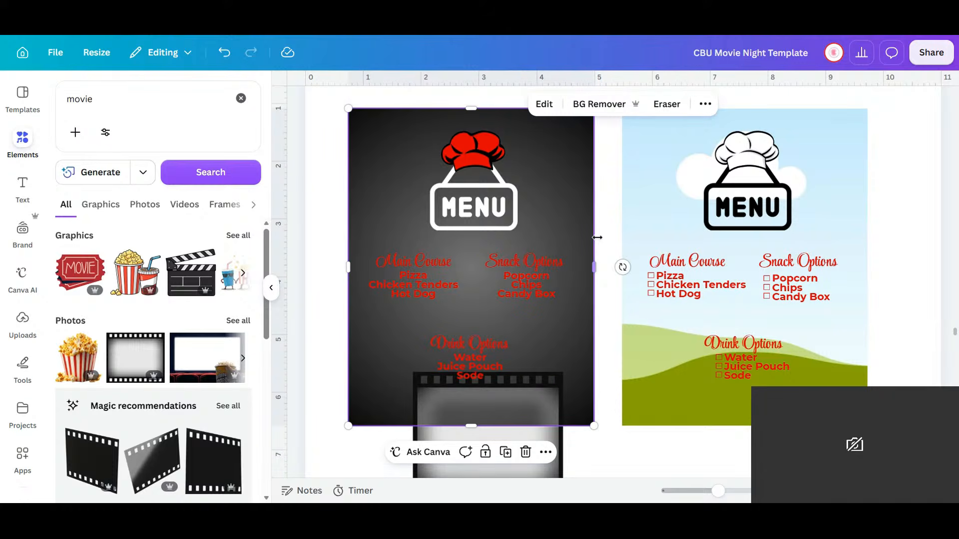
scroll(885, 206, up, 4)
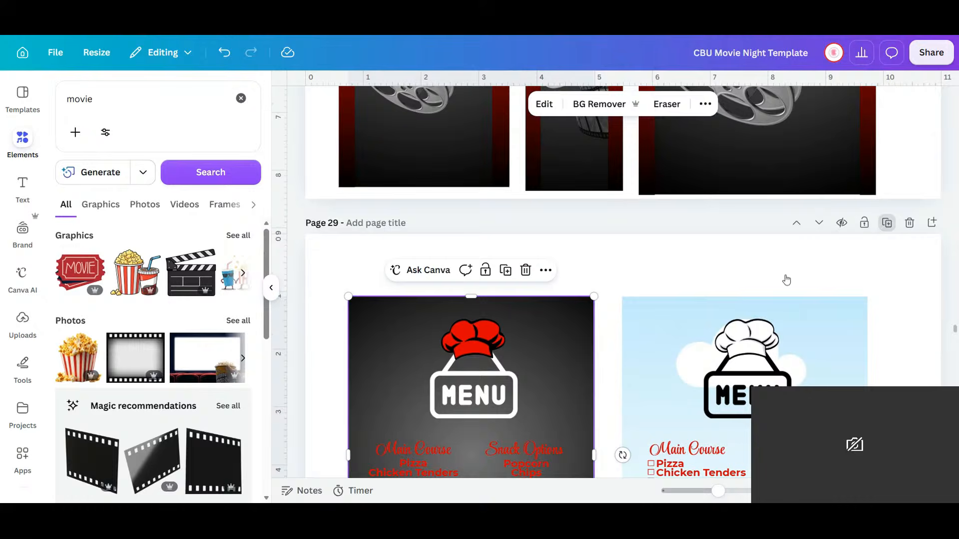
scroll(654, 322, down, 8)
scroll(654, 322, down, 2)
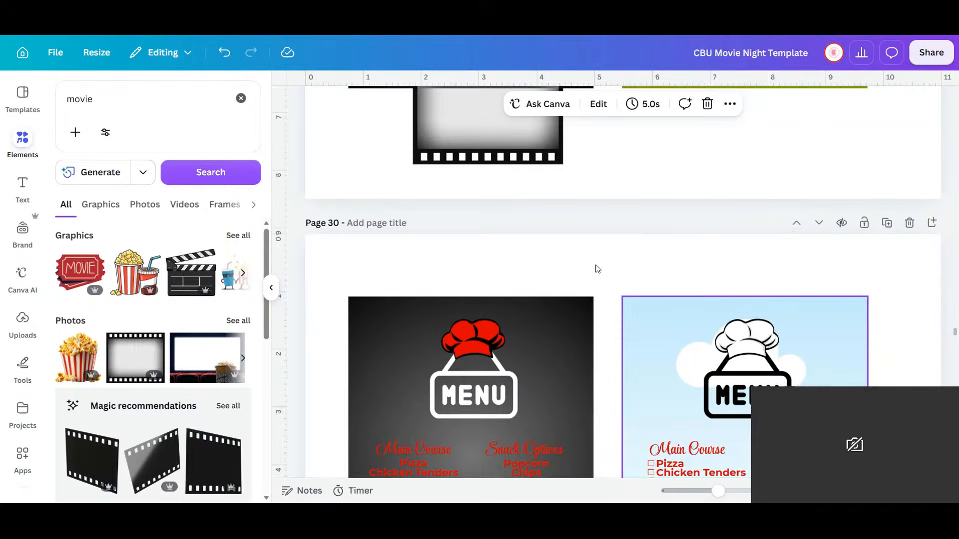
scroll(595, 270, up, 5)
- Lock the left card's gray background and fit the film frame, about 1.77 × 1.53 in, behind the Main Course text
click(405, 139)
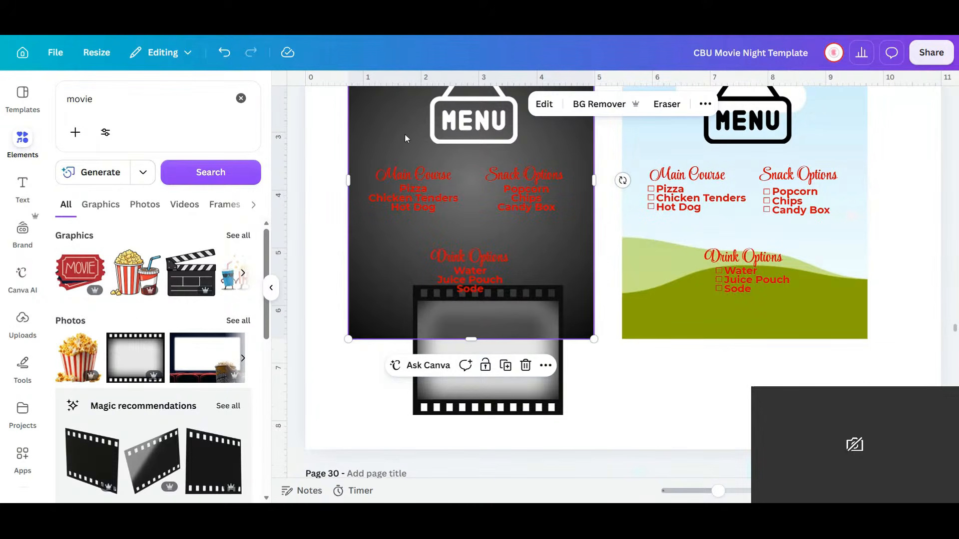
click(518, 379)
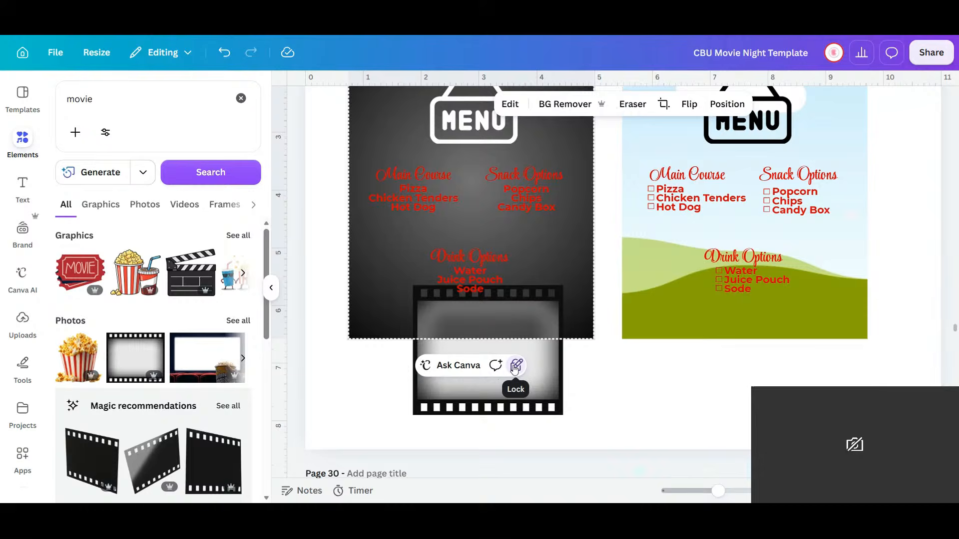
drag(518, 379, 429, 185)
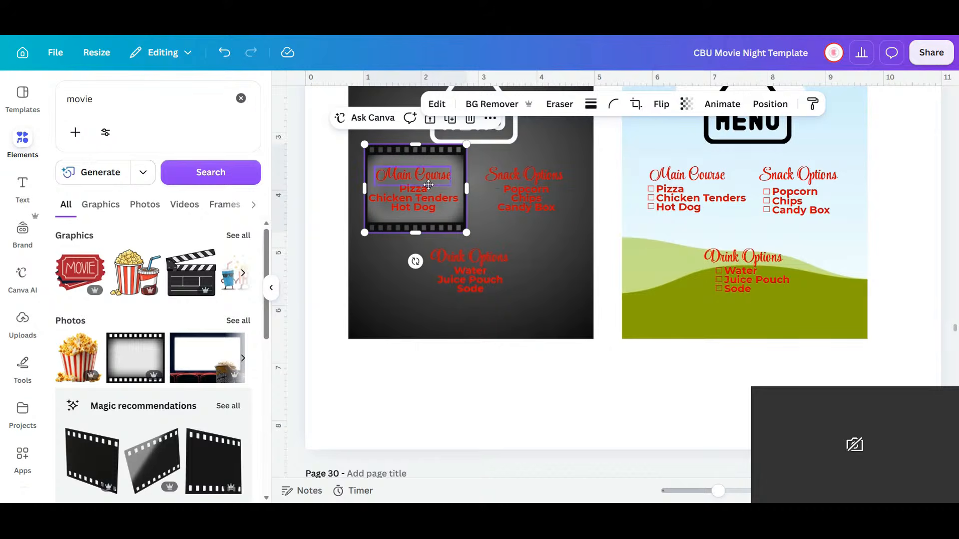
- Duplicate the film frame twice and place the copies over the Snack Options and Drink Options lists on the left card
click(451, 119)
drag(514, 178, 523, 178)
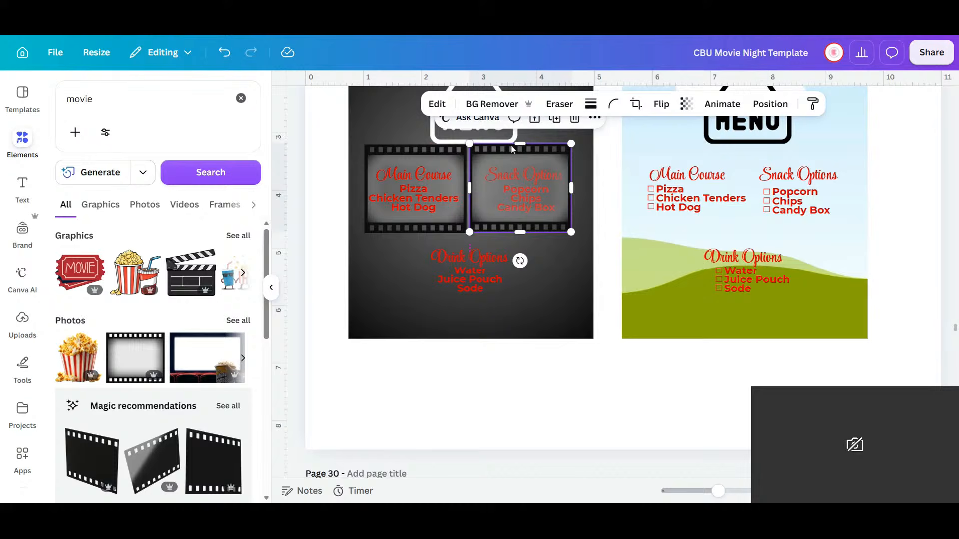
click(559, 104)
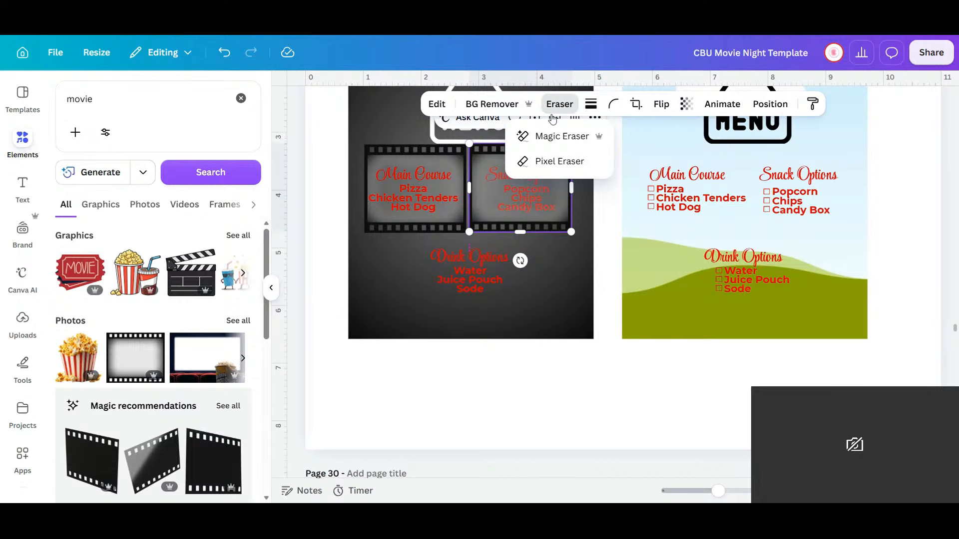
click(551, 329)
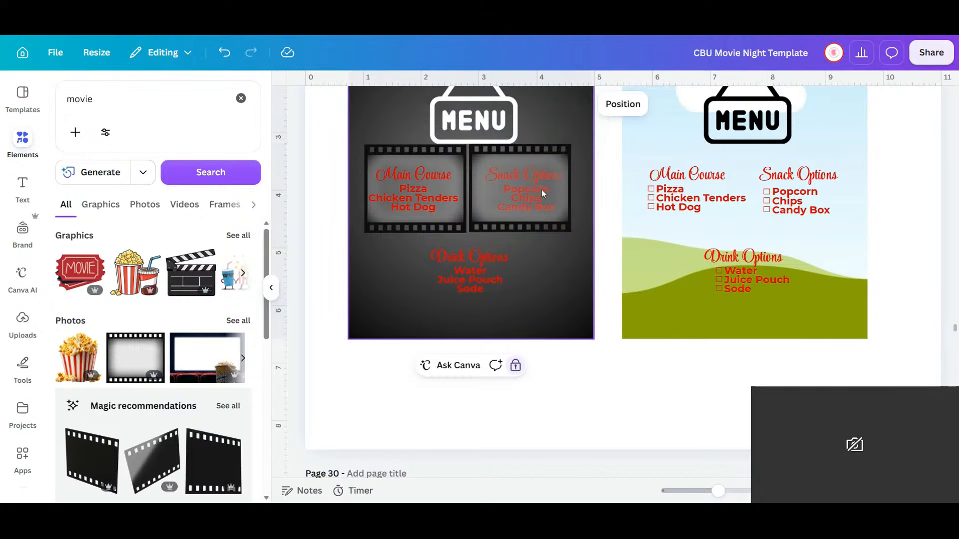
click(561, 225)
drag(561, 222, 570, 238)
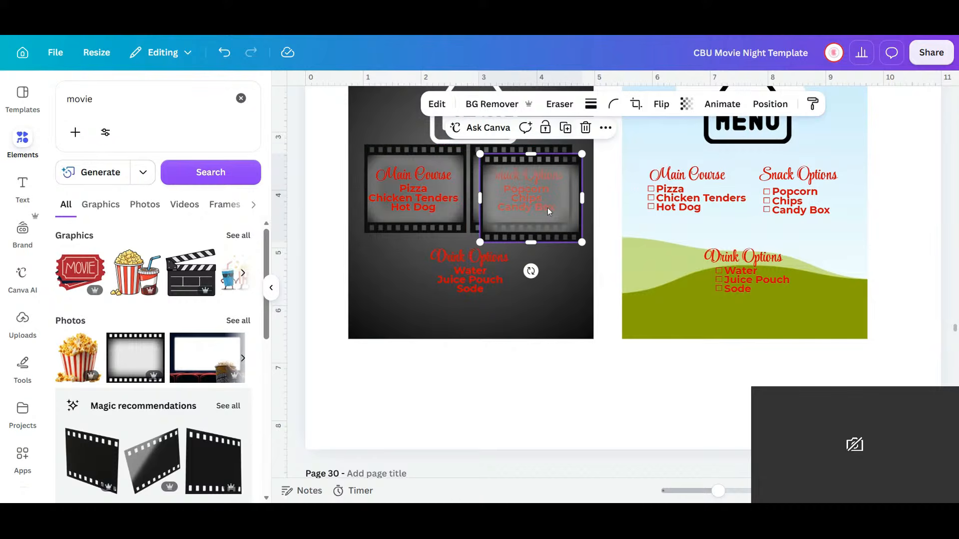
drag(545, 203, 484, 284)
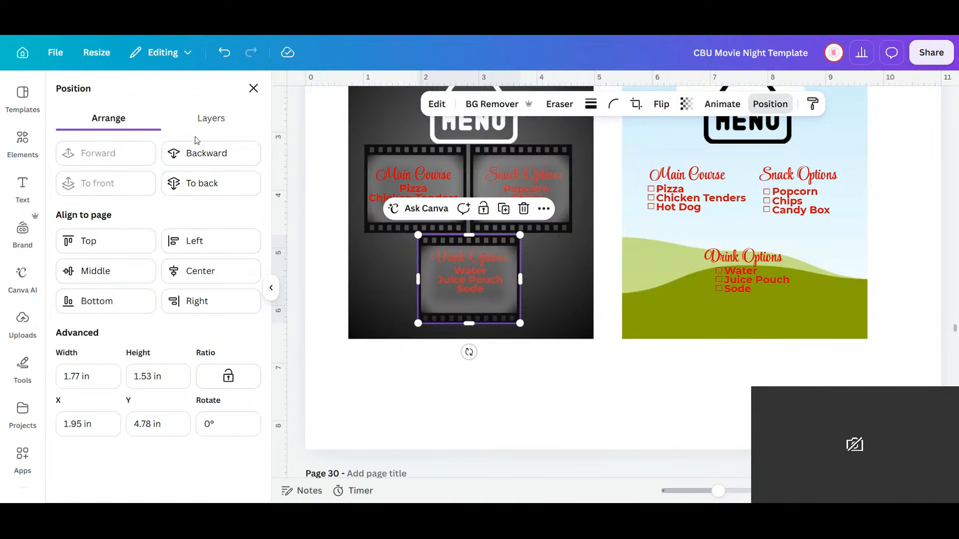
- Send the lower film frame behind the Drink Options text and move that heading and list slightly down within the frame
click(201, 154)
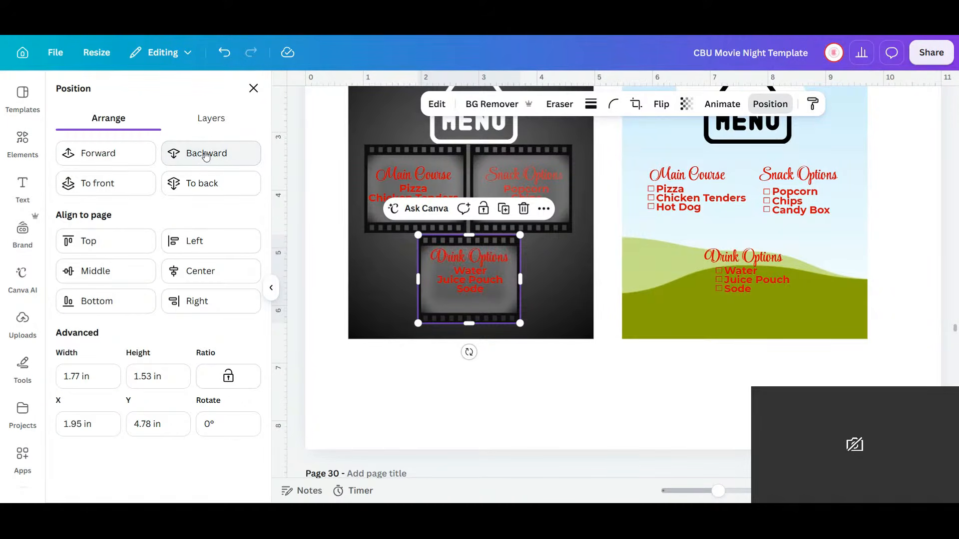
click(206, 155)
click(120, 152)
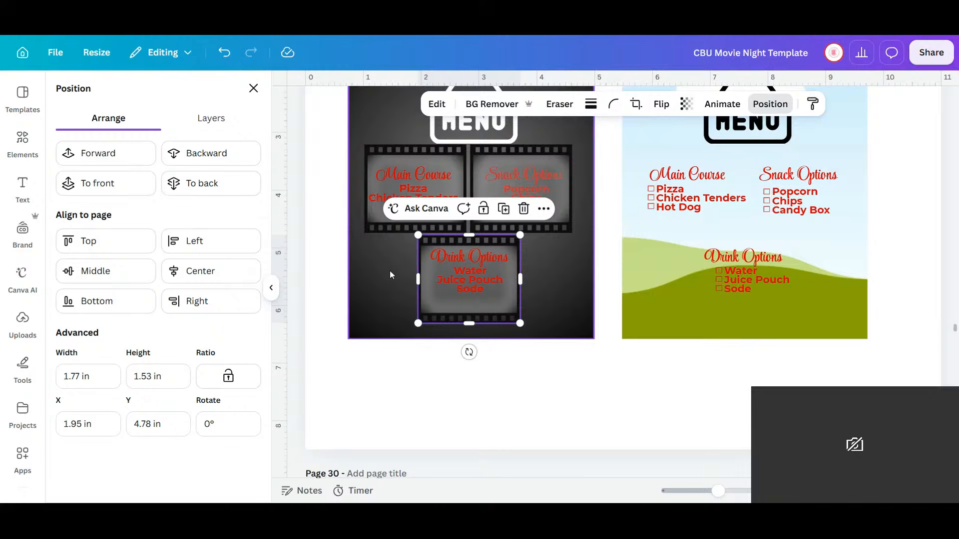
click(472, 278)
shift+click(481, 256)
drag(481, 272, 482, 279)
click(567, 413)
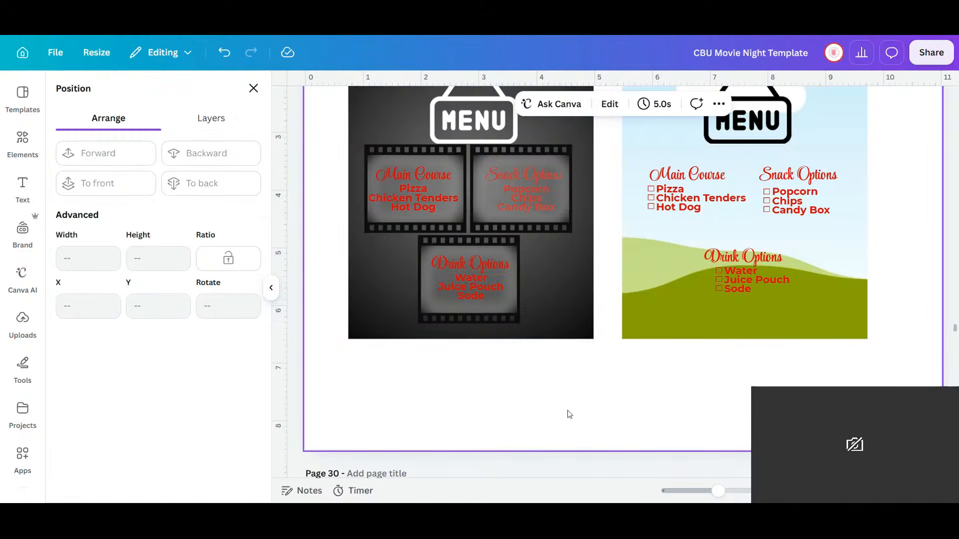
- Change the Main Course heading on the gray menu card to white (#ffffff)
scroll(567, 413, up, 3)
scroll(568, 415, down, 2)
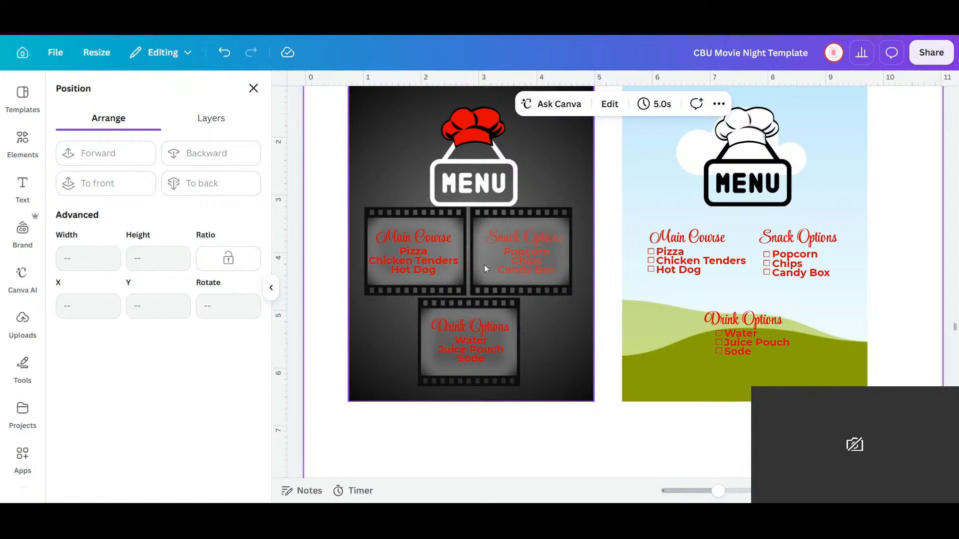
click(423, 239)
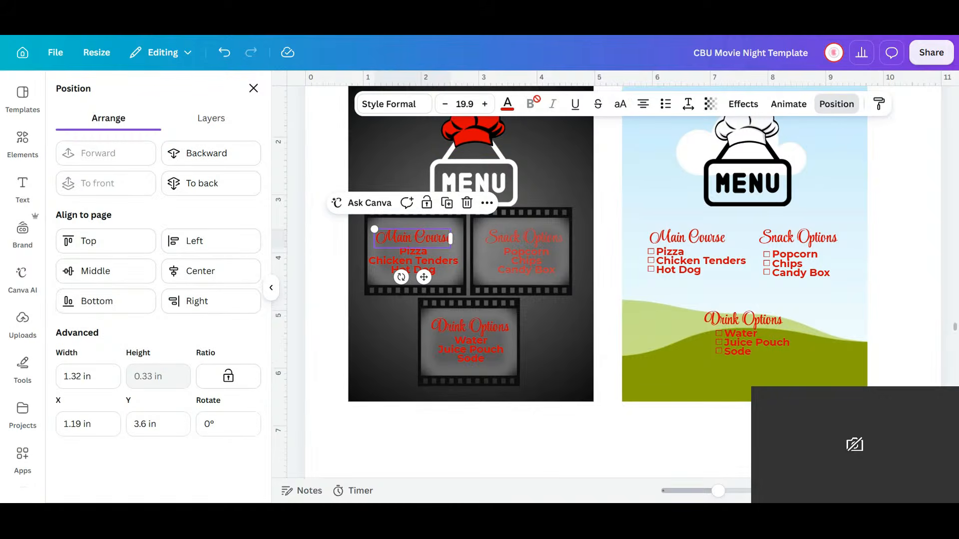
click(507, 108)
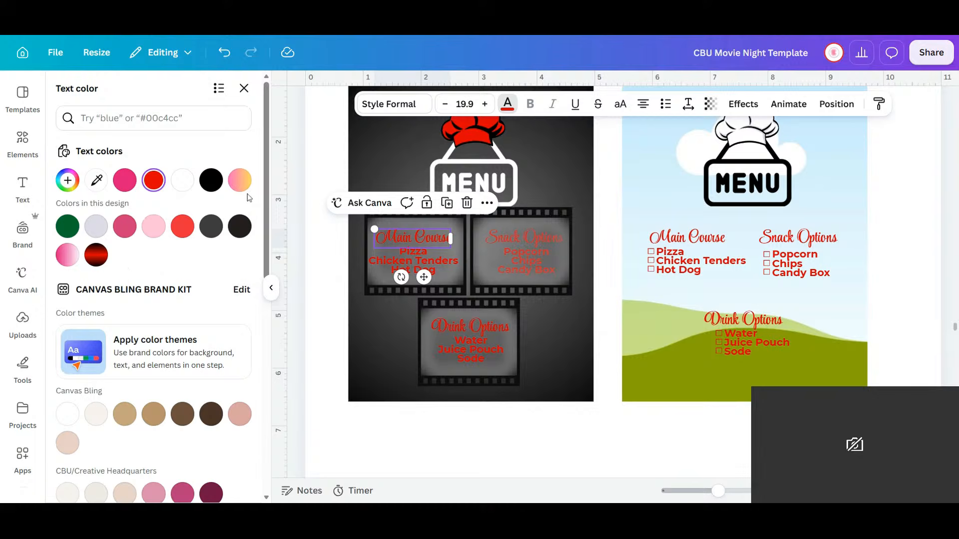
click(180, 182)
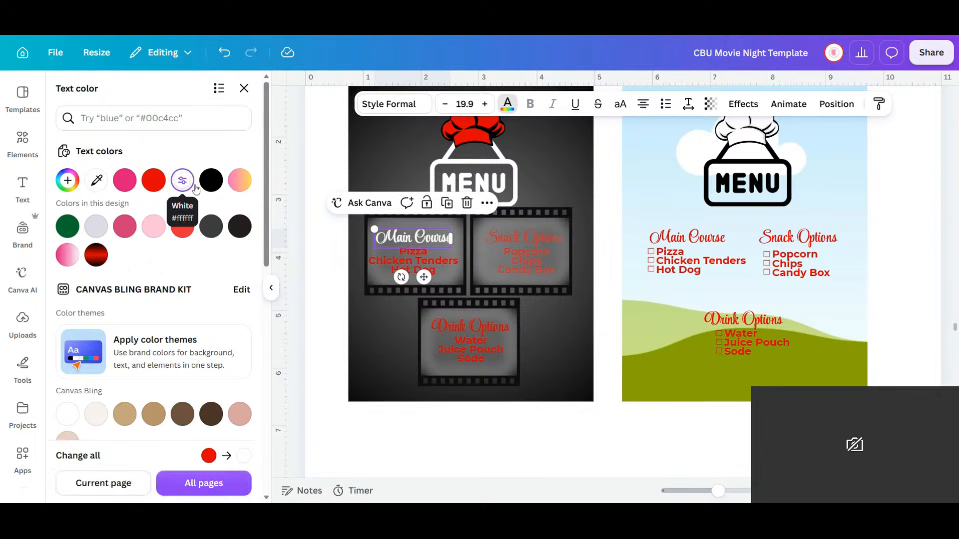
- Send the film frame behind the Snack Options list on the gray card and color the Snack Options heading white
click(534, 241)
click(646, 118)
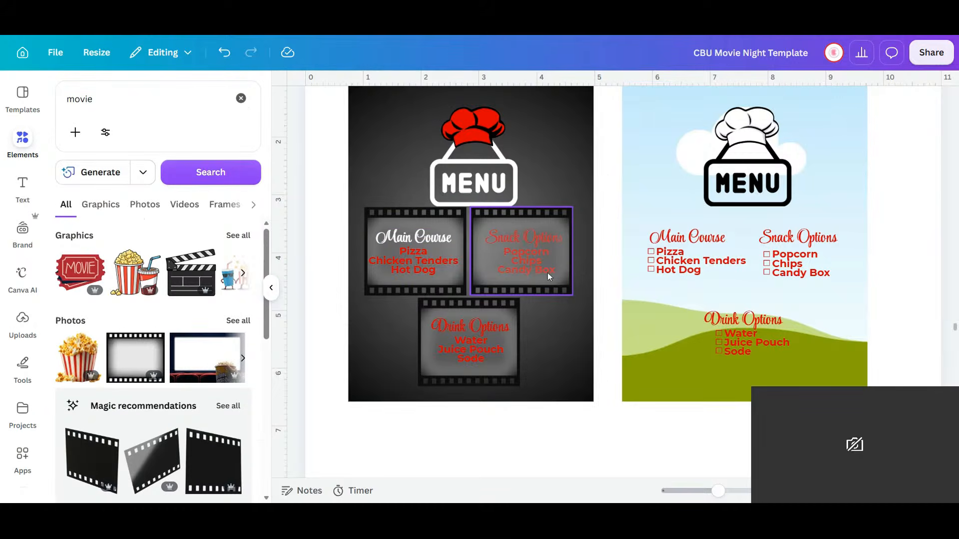
click(566, 290)
click(768, 103)
click(213, 154)
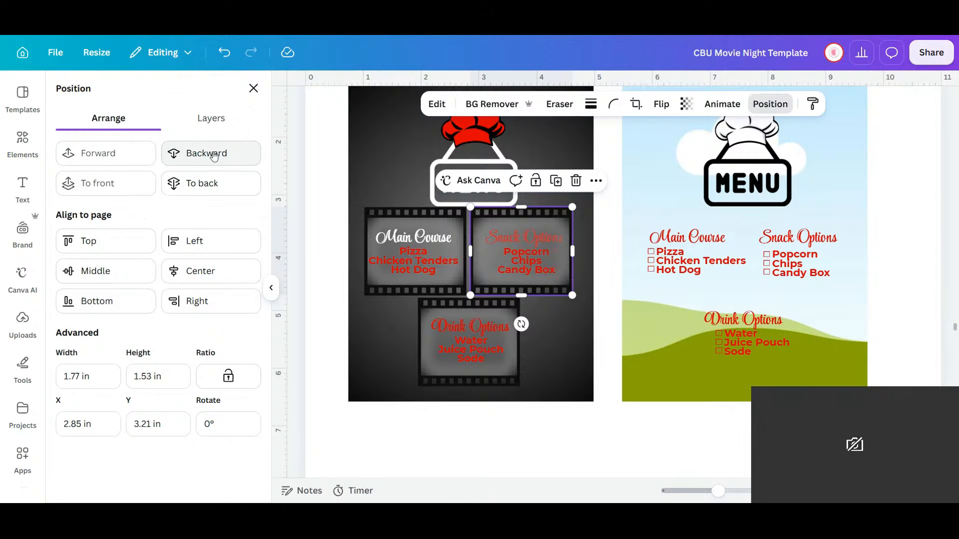
click(516, 241)
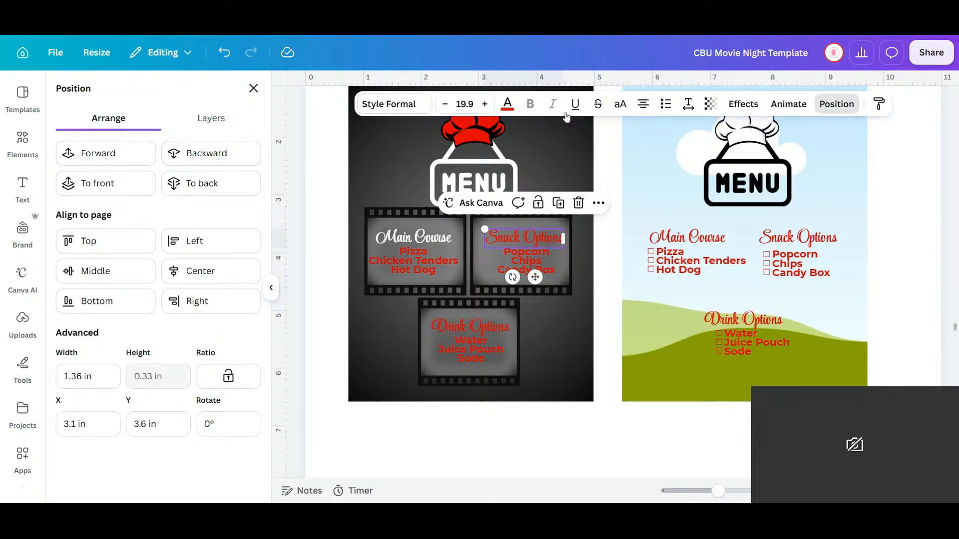
click(182, 179)
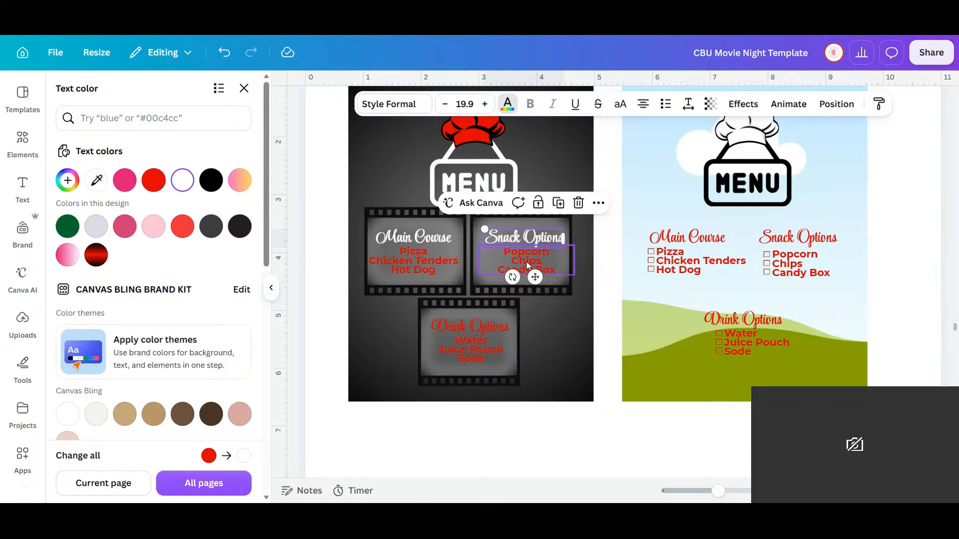
- Apply a black Outline effect at thickness 200 to the Popcorn, Chips and Candy Box list and color its text white
click(528, 266)
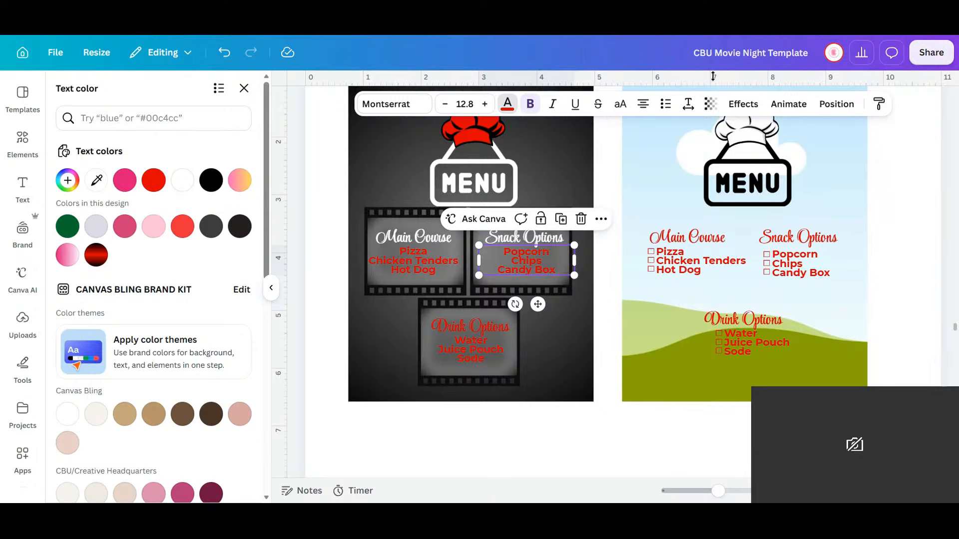
click(748, 111)
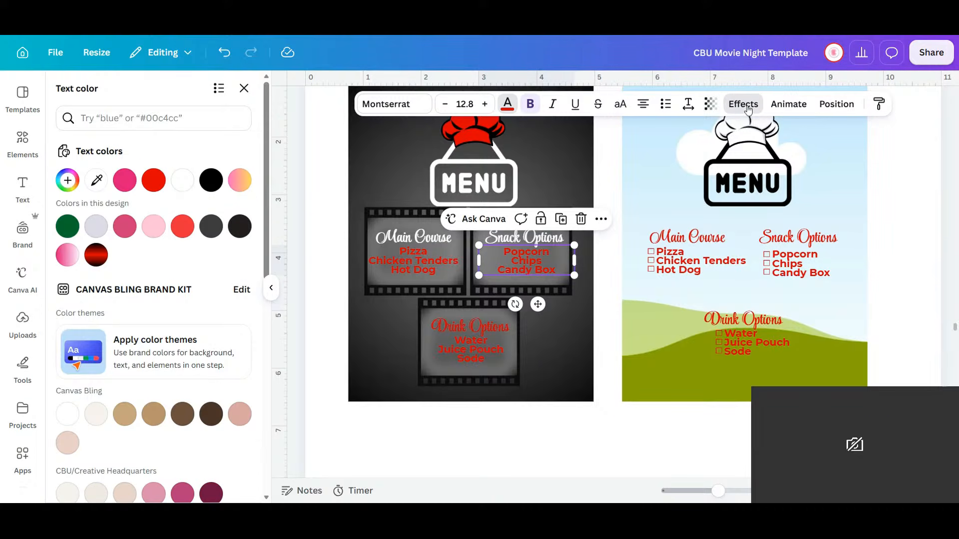
click(111, 241)
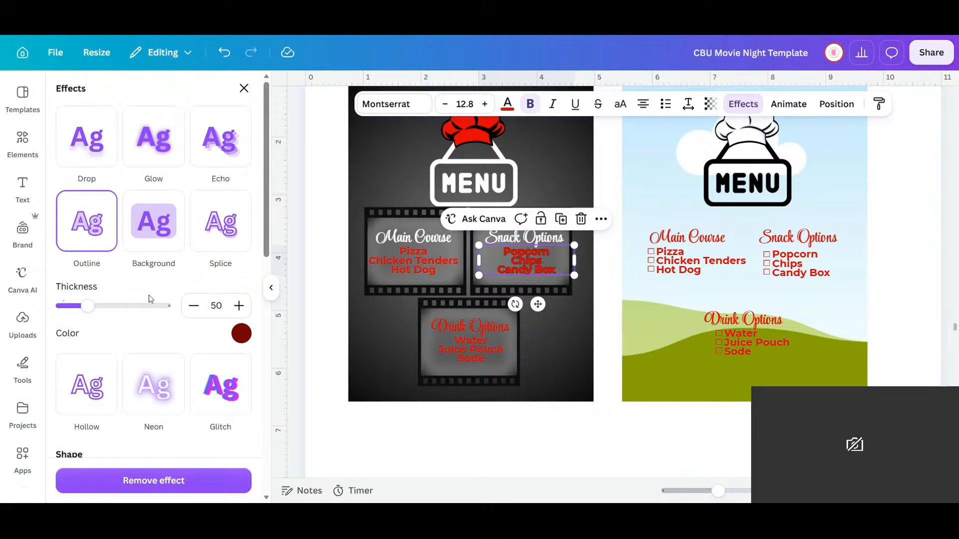
click(241, 333)
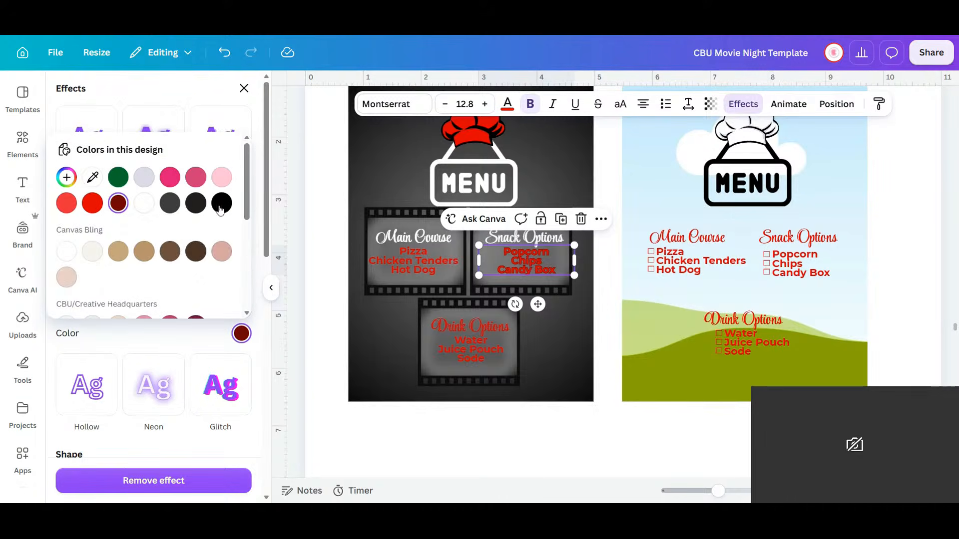
click(222, 203)
click(189, 86)
drag(90, 305, 267, 318)
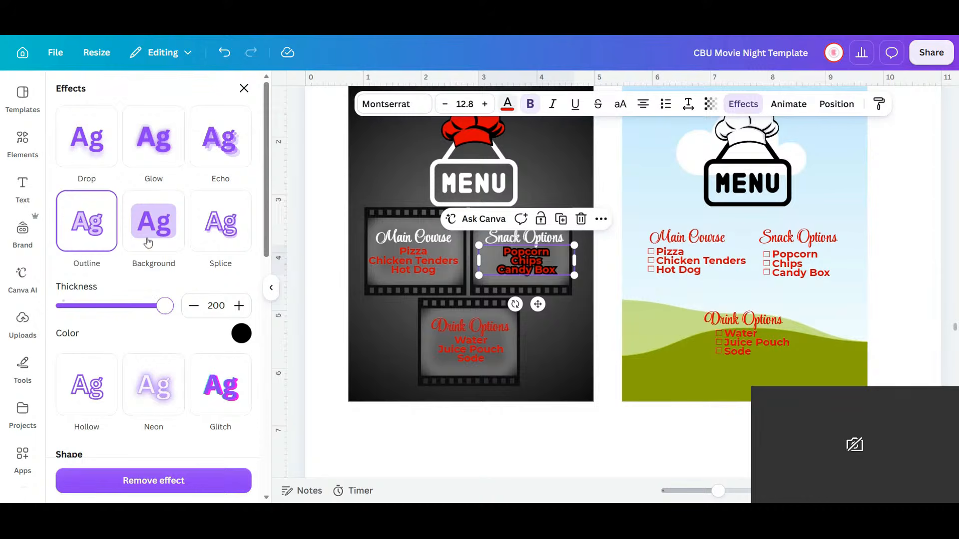
click(507, 103)
click(189, 185)
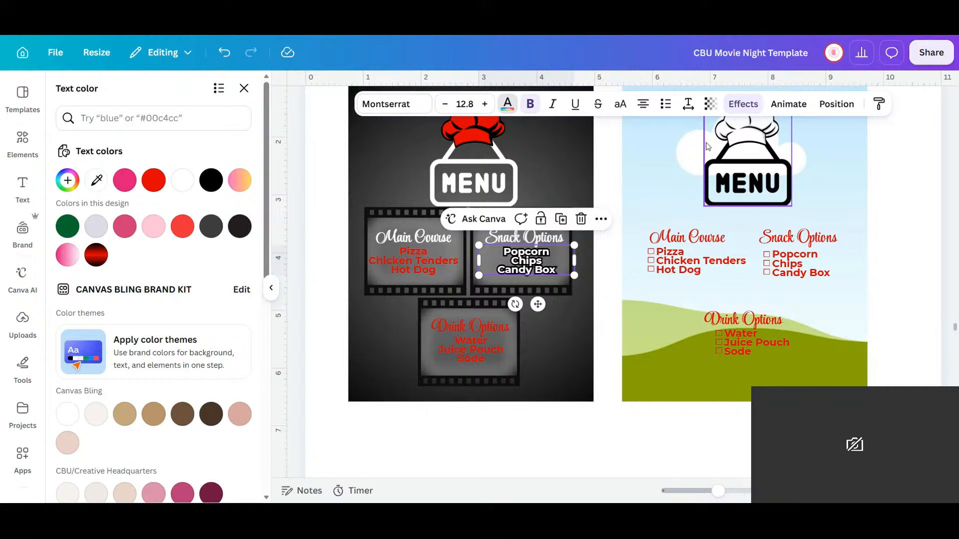
- Try red and white outline colors on the gray card's snack list, then set the outline back to black
click(738, 105)
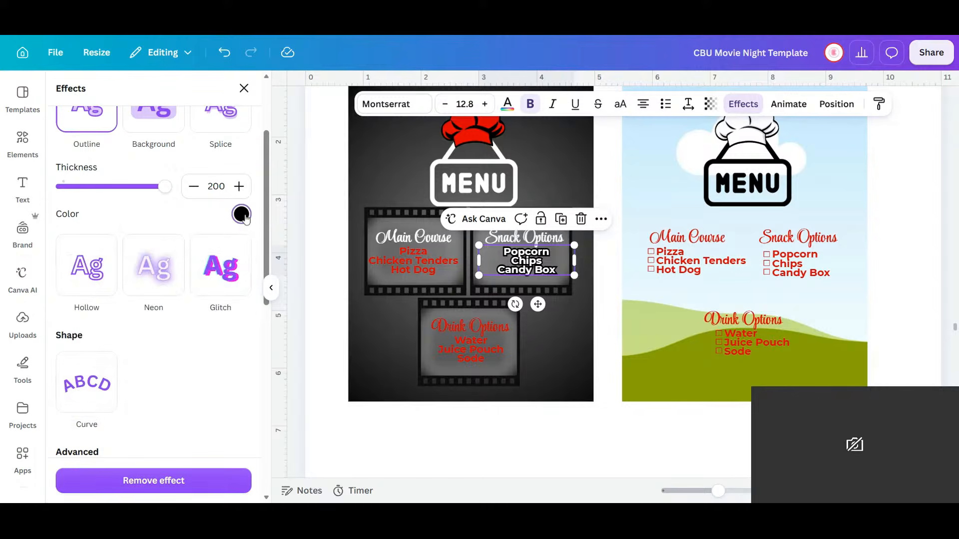
click(242, 214)
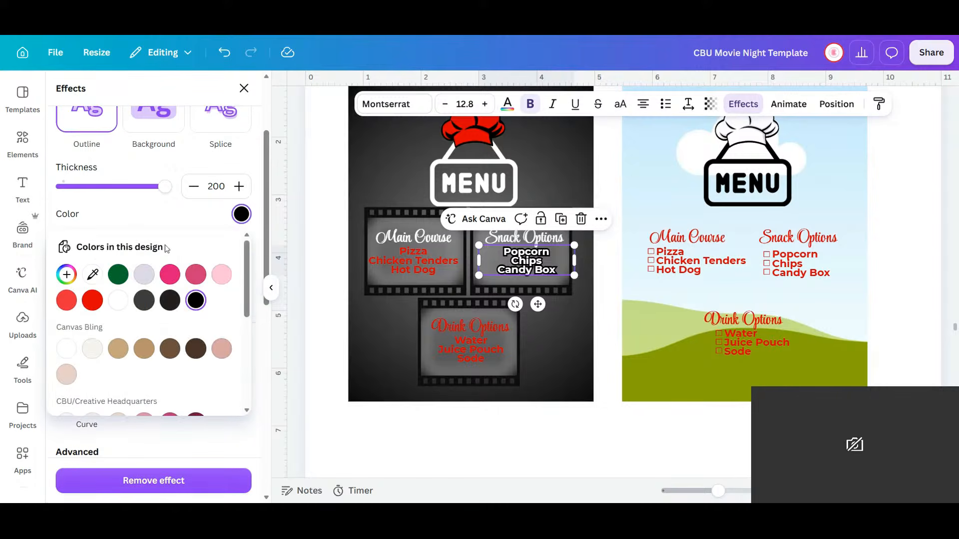
click(93, 302)
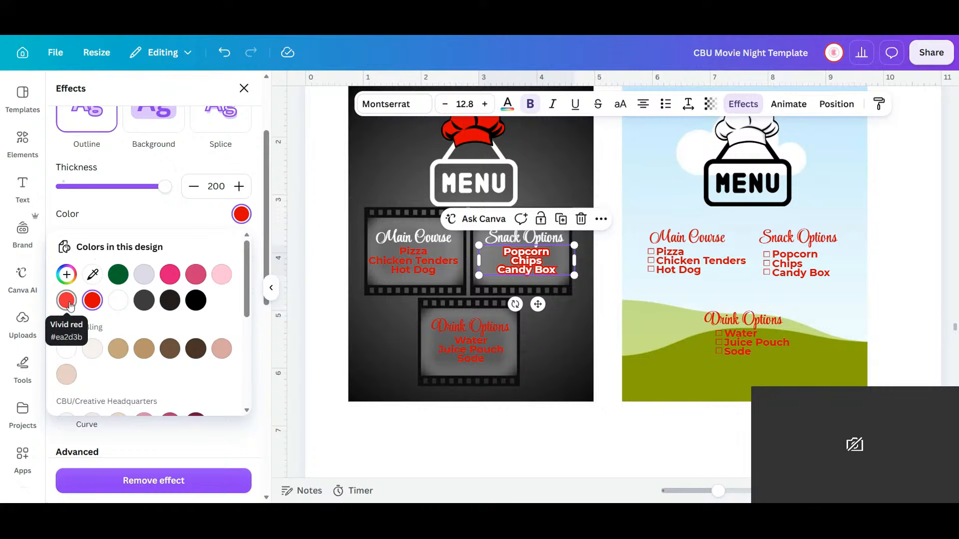
click(118, 300)
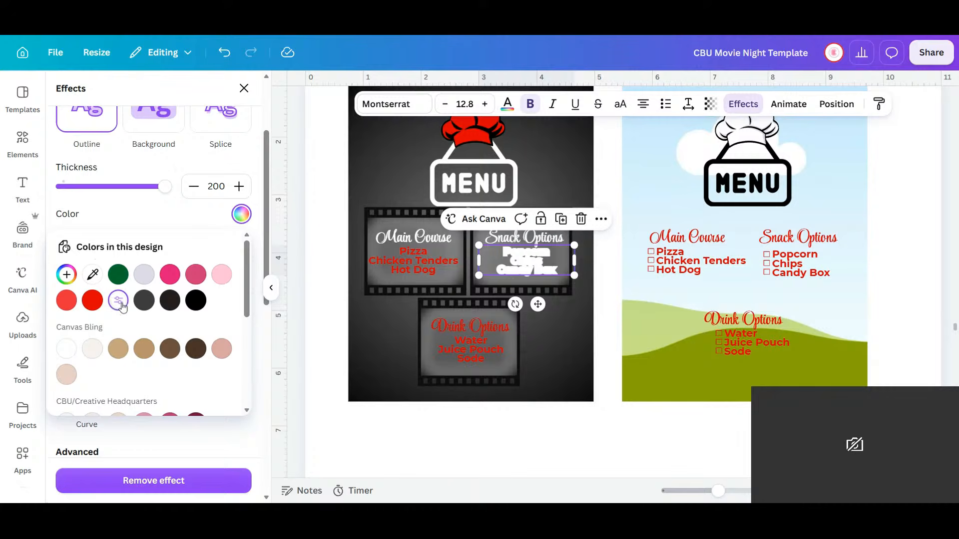
click(195, 305)
- Give the gray card's Pizza, Chicken Tenders and Hot Dog list a black outline at thickness 200 and white text
click(419, 266)
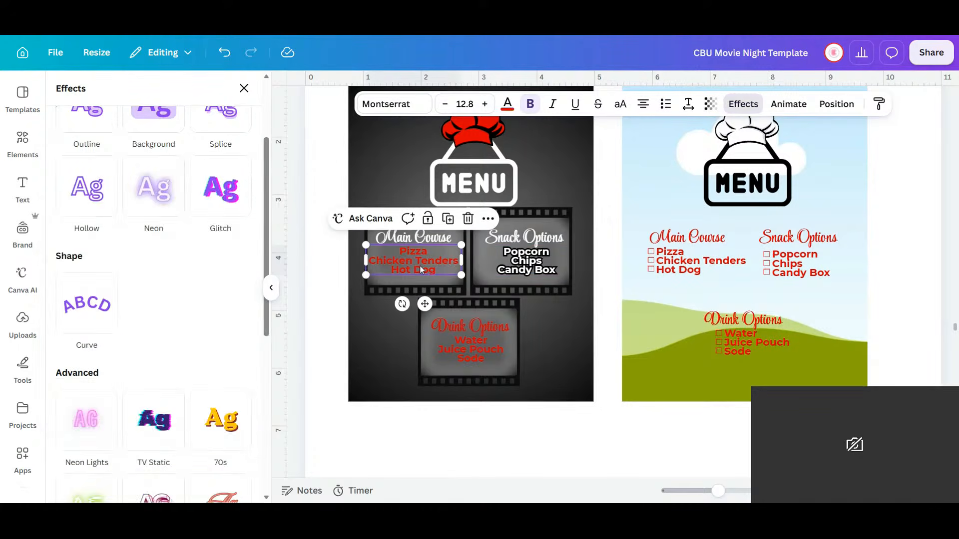
click(747, 105)
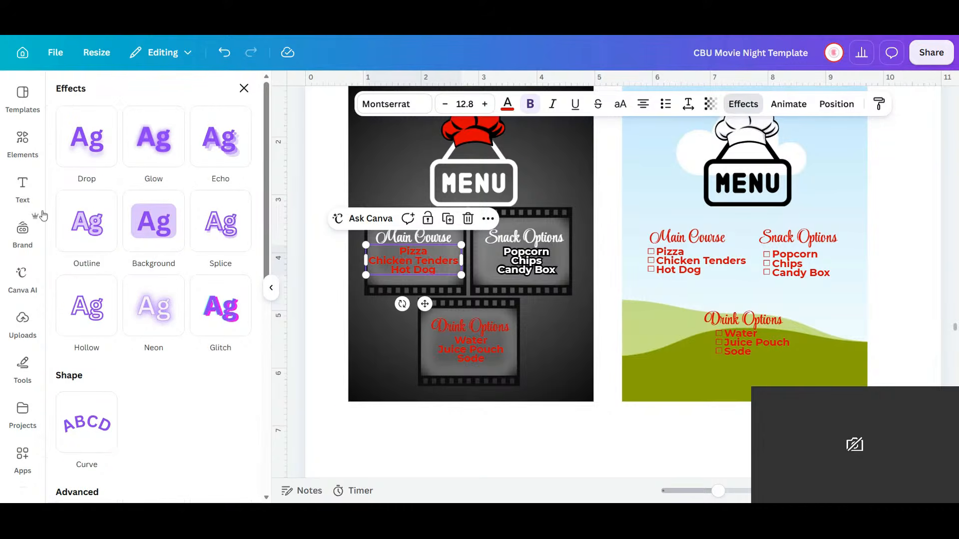
click(24, 146)
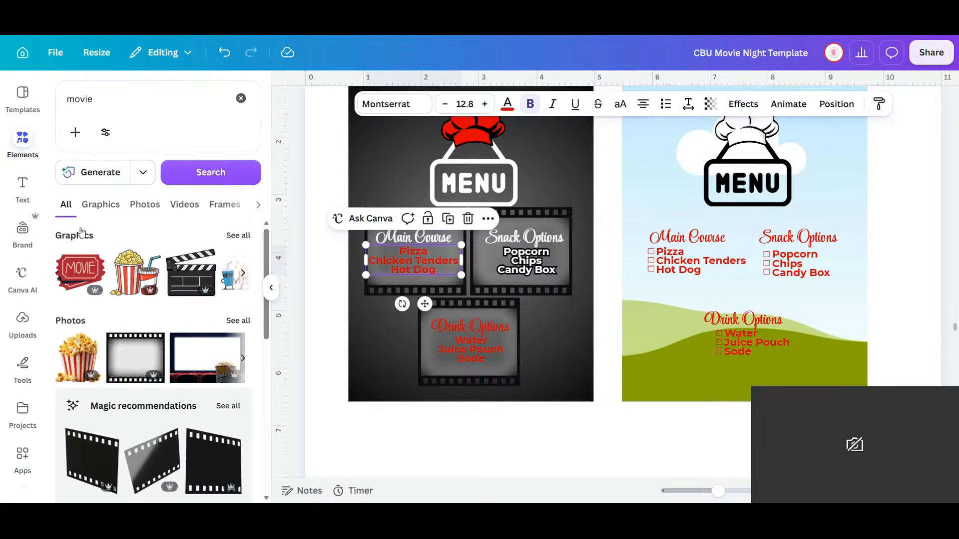
click(743, 103)
click(116, 257)
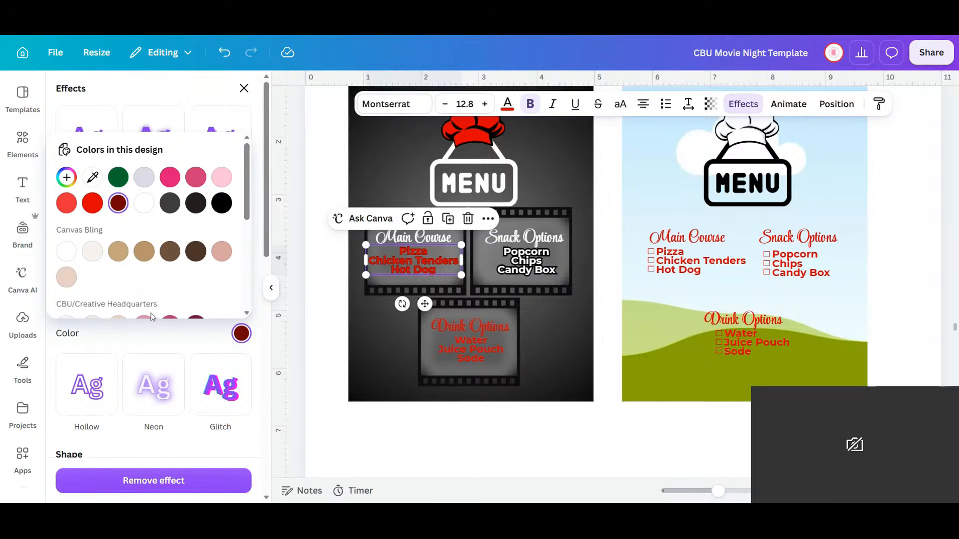
click(153, 104)
drag(114, 304, 298, 346)
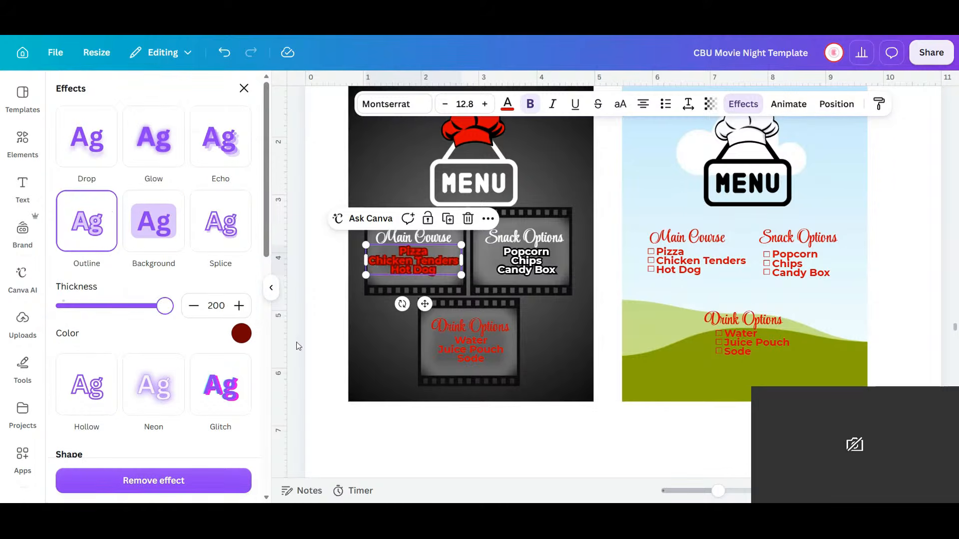
click(242, 333)
click(222, 203)
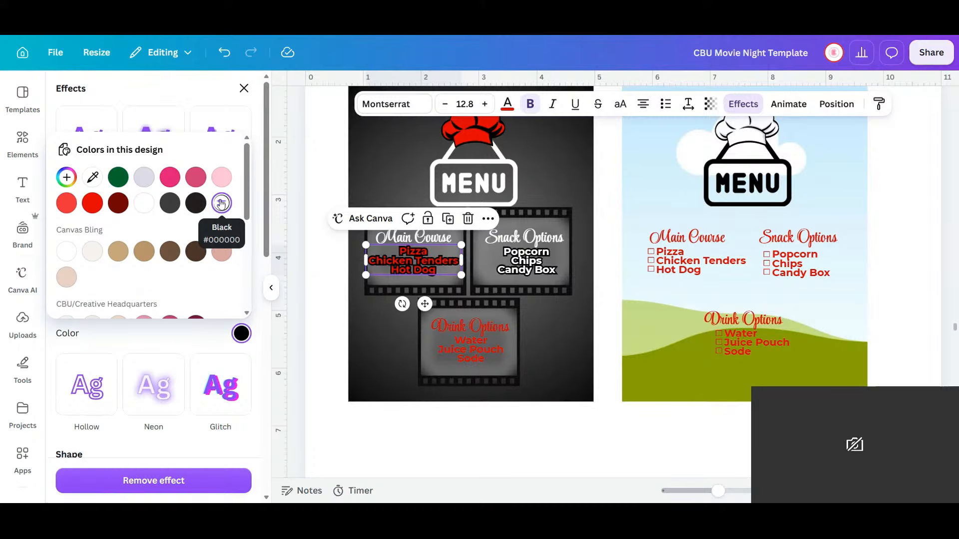
click(508, 104)
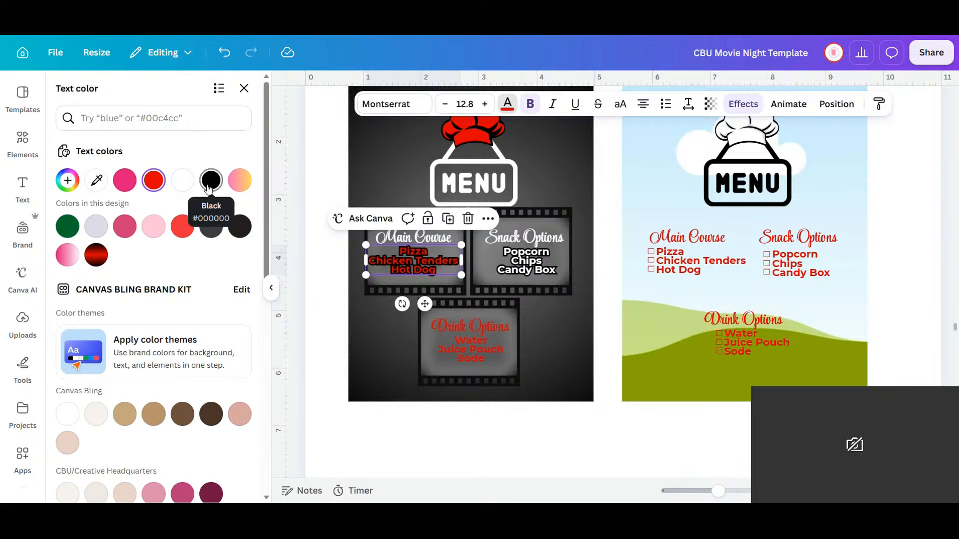
click(182, 180)
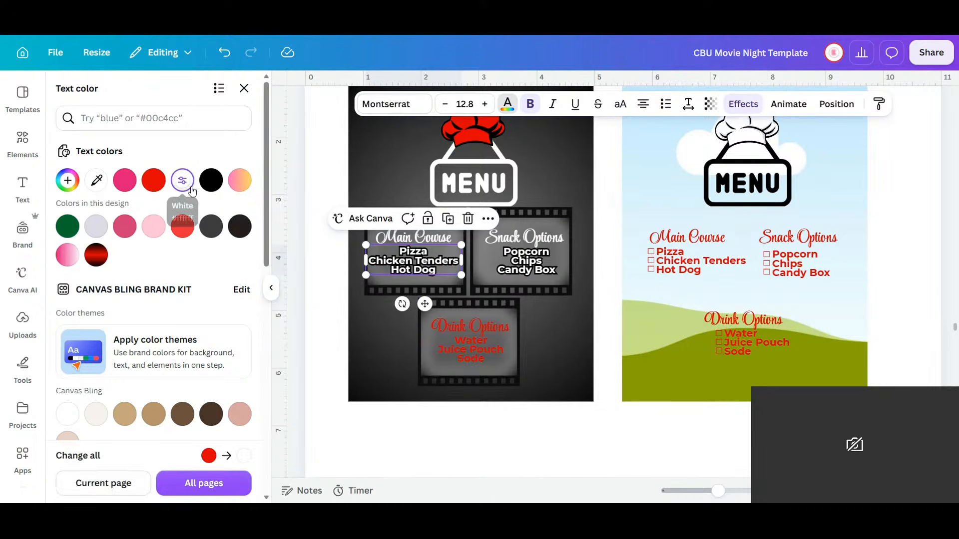
- Change the Drink Options heading on the gray card to white
click(475, 349)
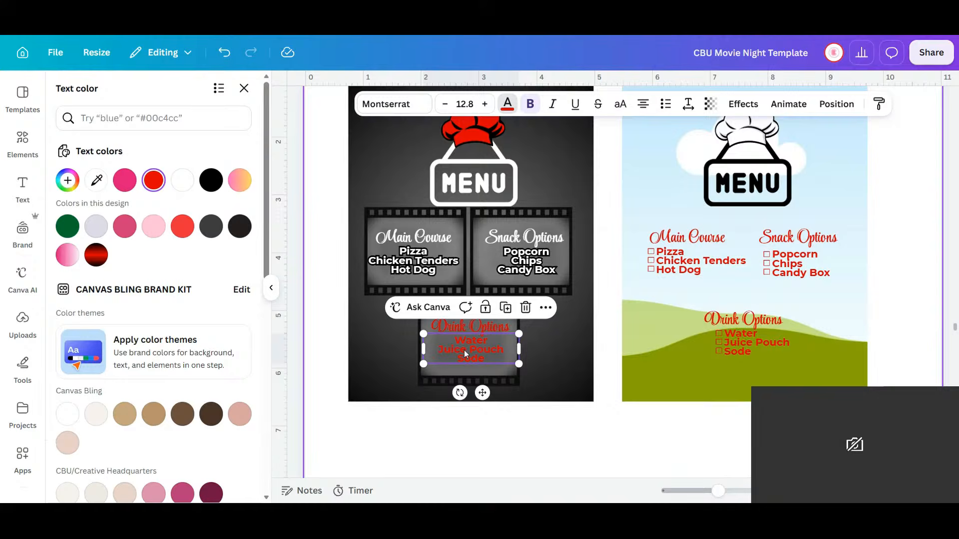
click(538, 377)
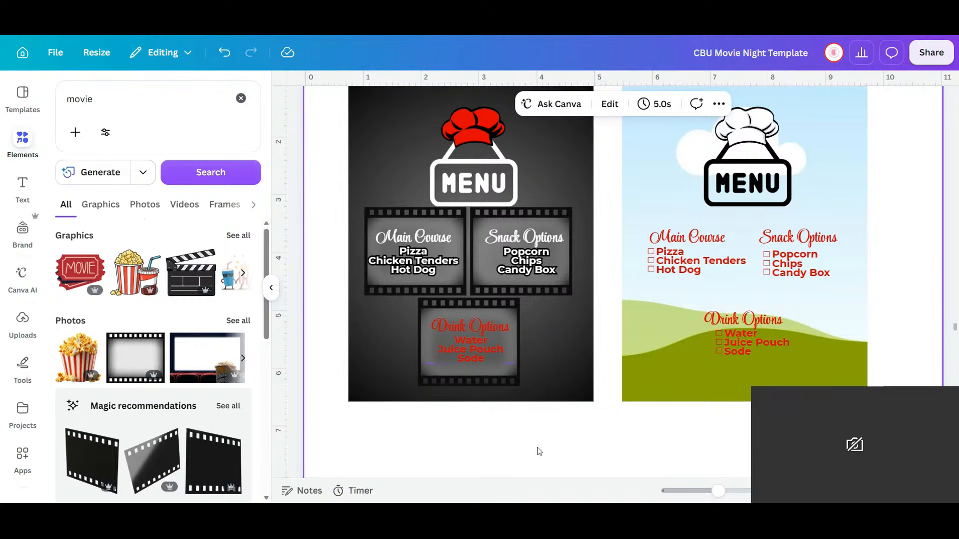
click(483, 325)
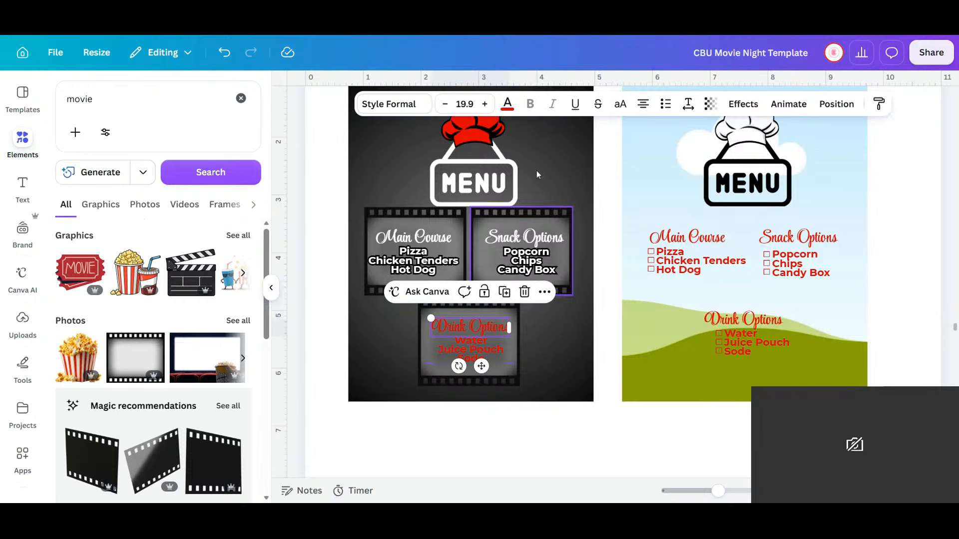
click(747, 105)
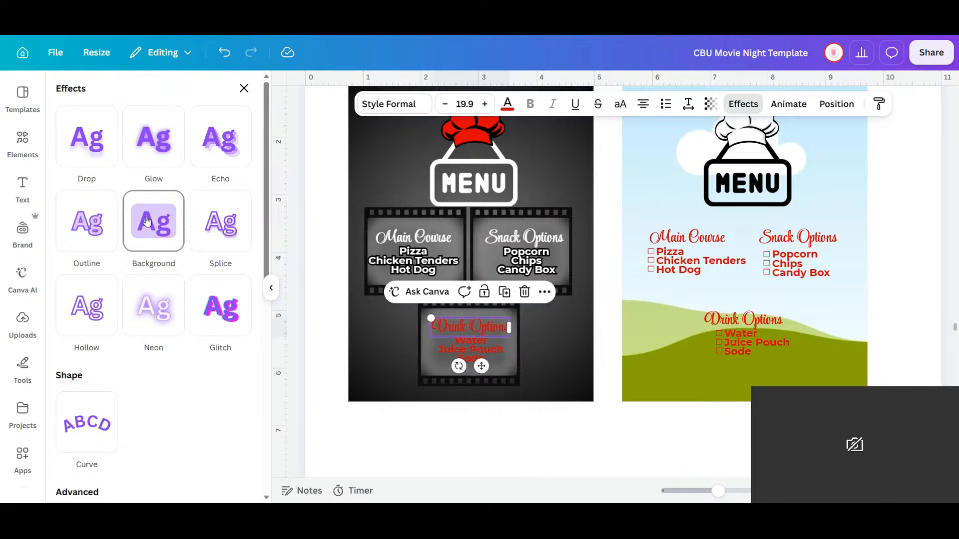
click(507, 104)
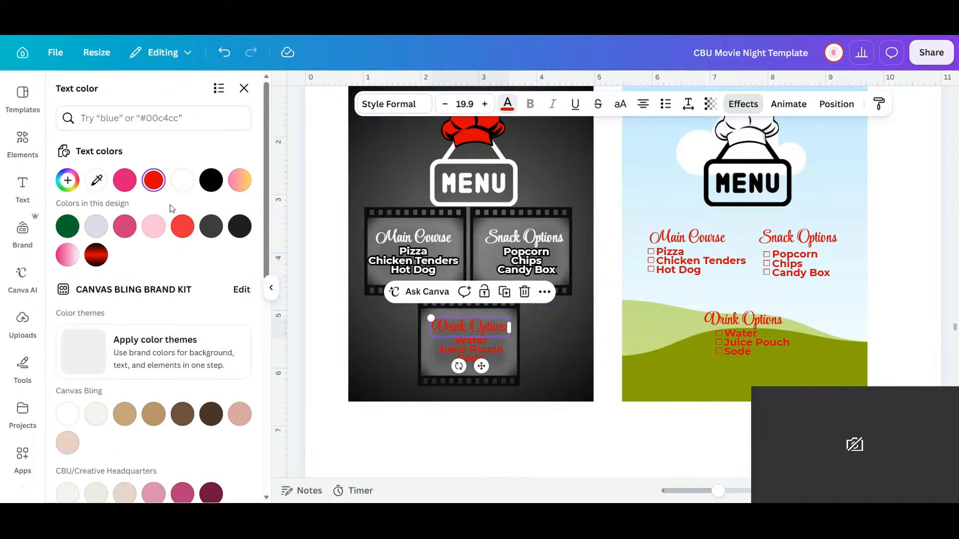
click(182, 180)
- Color the gray card's Water, Juice Pouch and Sode list white and give it a black Outline effect at thickness 200
click(483, 351)
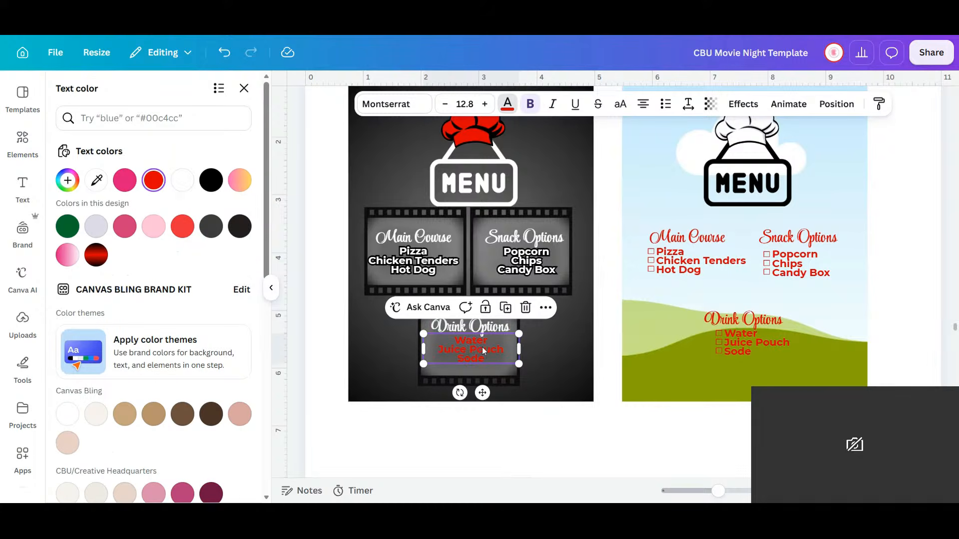
click(183, 186)
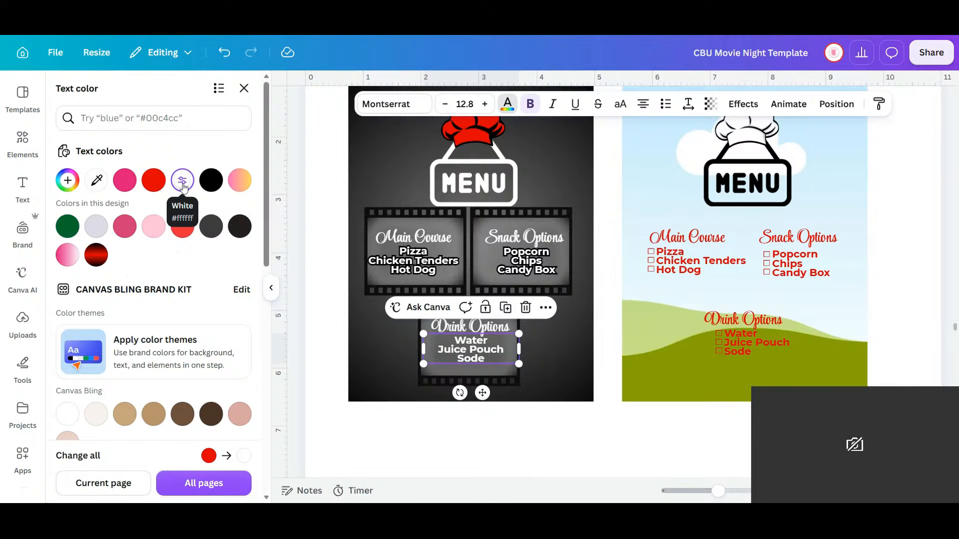
click(744, 104)
click(95, 232)
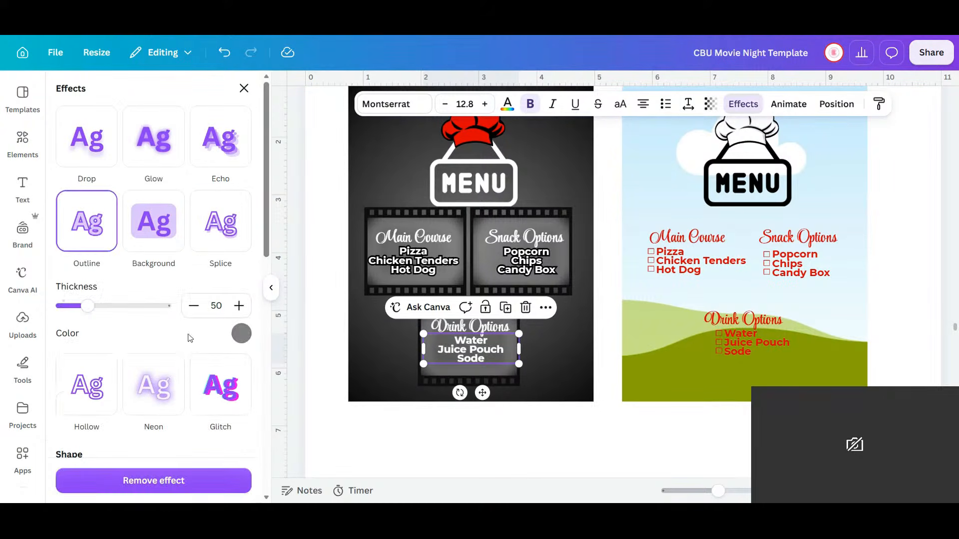
click(241, 333)
click(223, 202)
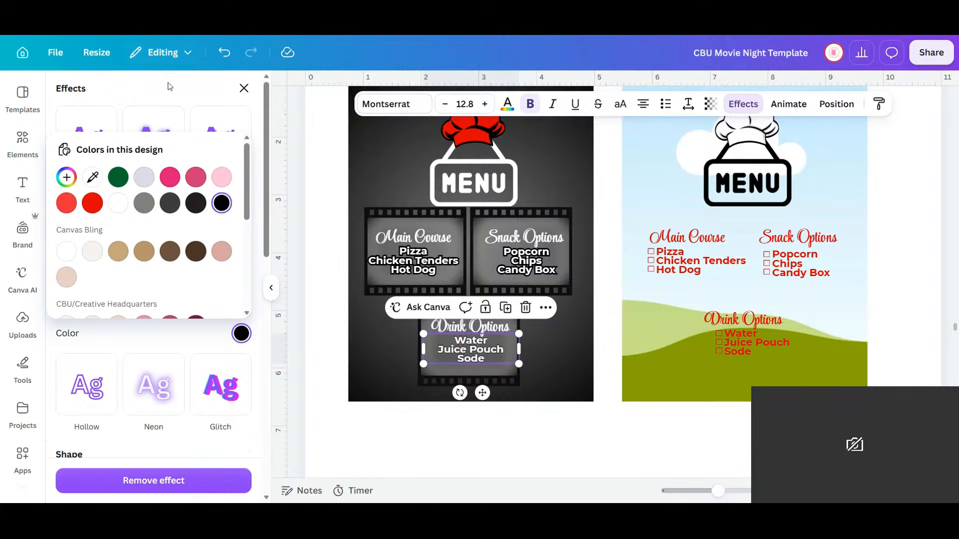
click(168, 82)
drag(88, 305, 216, 321)
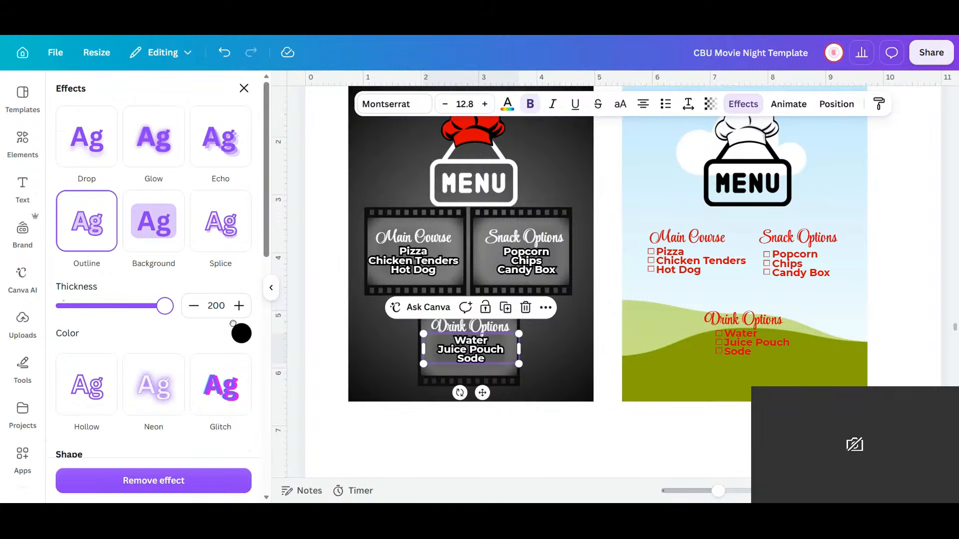
- Try a red outline at thickness 200 on the gray card's Drink Options heading, then undo the thickness and color changes
click(498, 326)
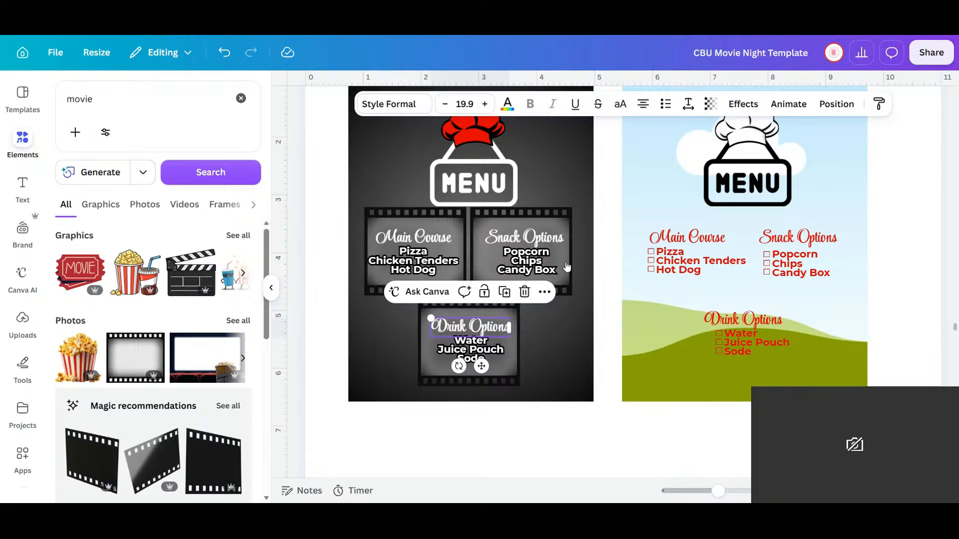
click(737, 108)
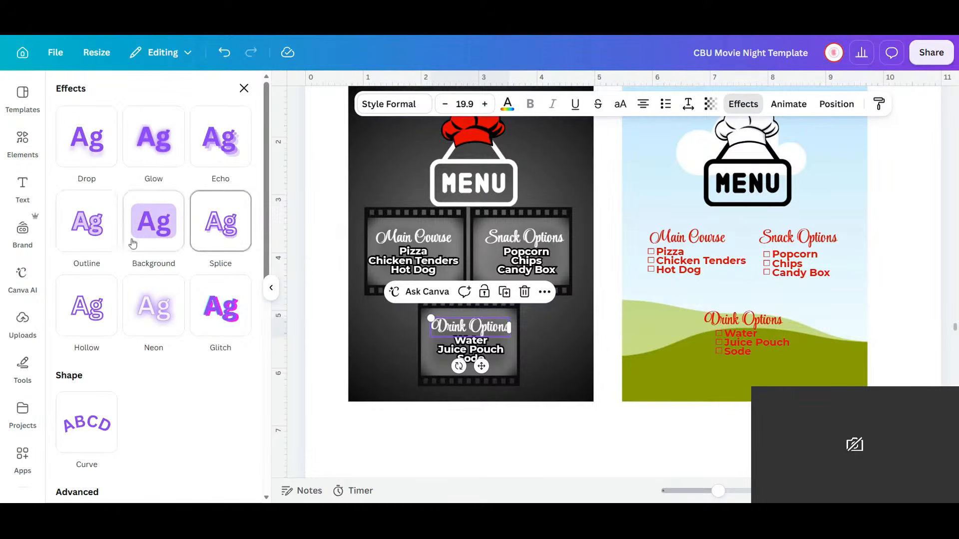
click(98, 228)
click(241, 333)
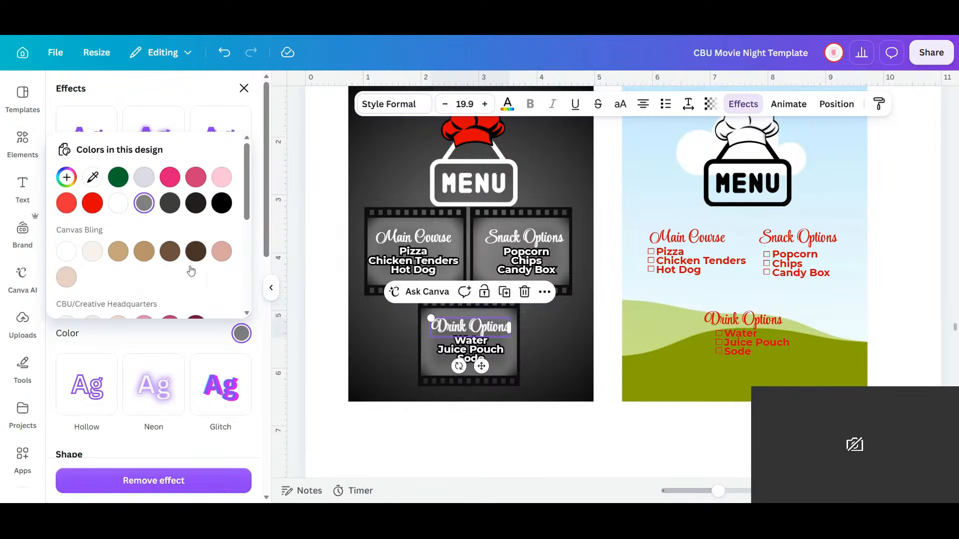
click(92, 204)
click(154, 98)
drag(88, 304, 218, 314)
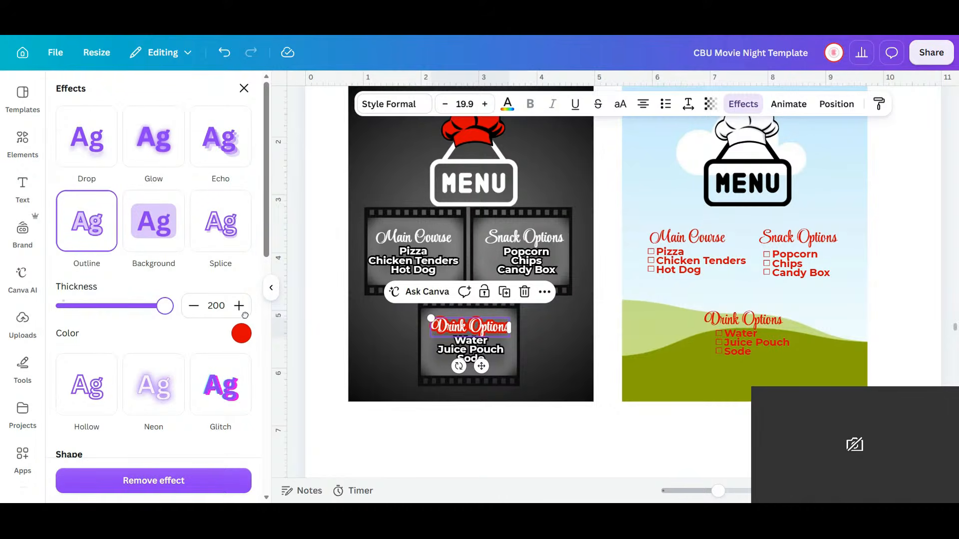
click(230, 56)
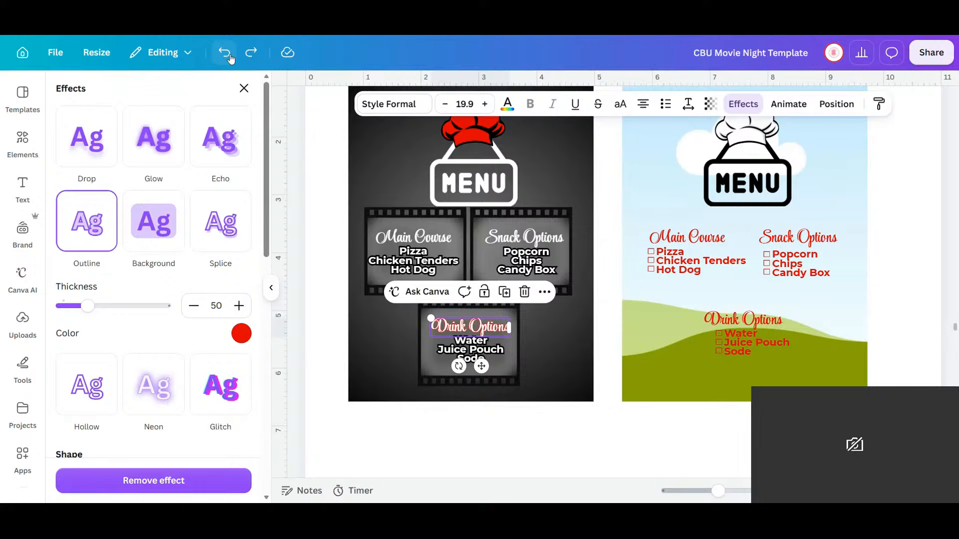
click(229, 58)
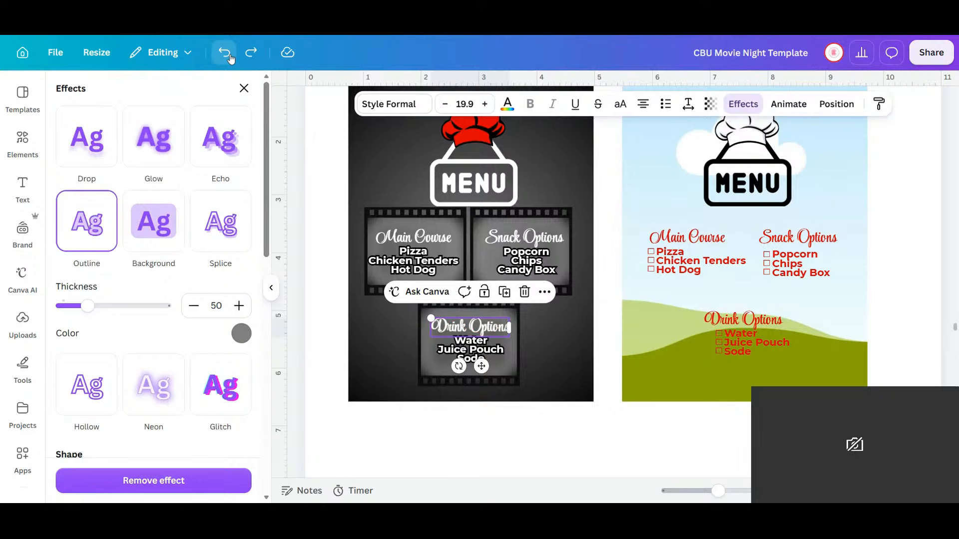
click(579, 461)
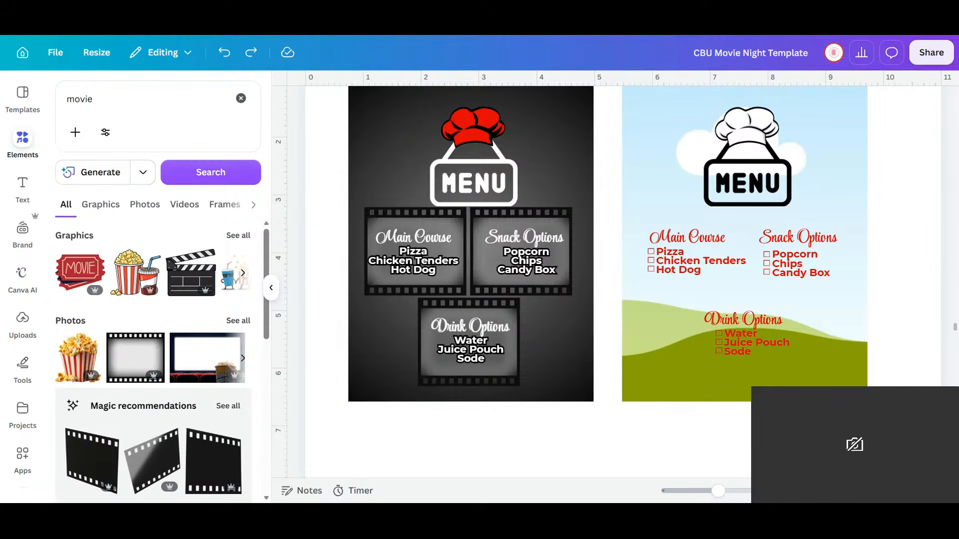
- Add the popcorn bucket photo, shrink it and place it in the gray card's lower-left corner beside the Drink Options frame
scroll(510, 244, up, 2)
scroll(510, 243, down, 2)
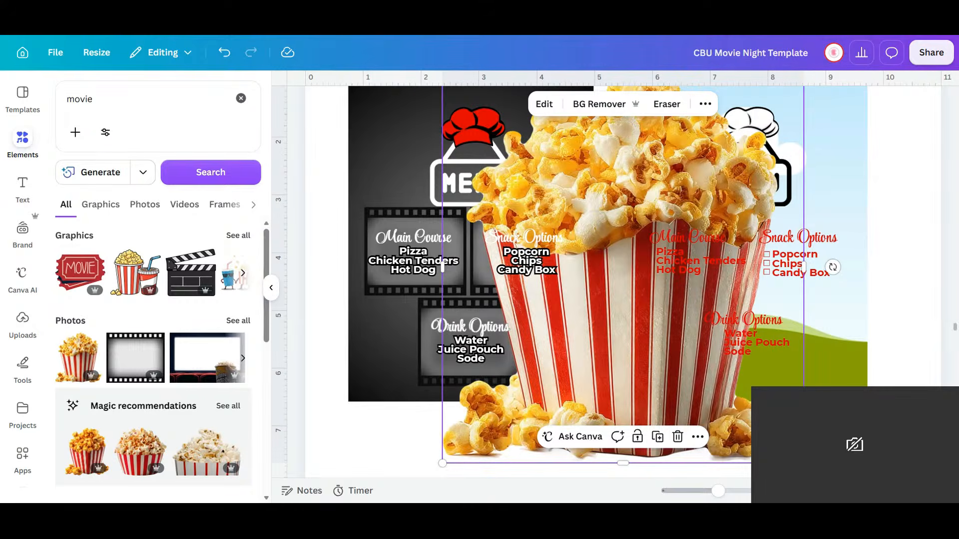
drag(803, 462, 395, 370)
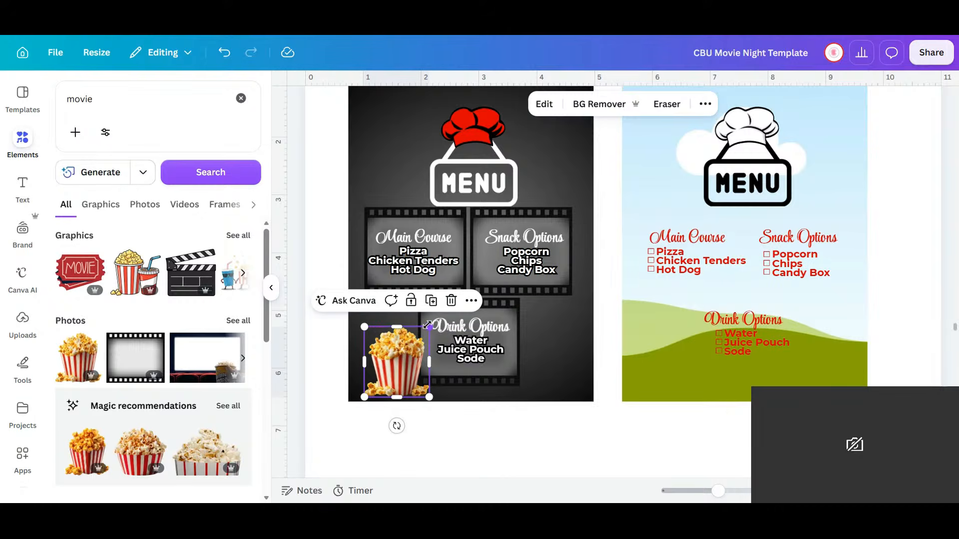
drag(430, 326, 438, 319)
drag(403, 375, 396, 375)
scroll(141, 377, down, 4)
scroll(142, 377, up, 4)
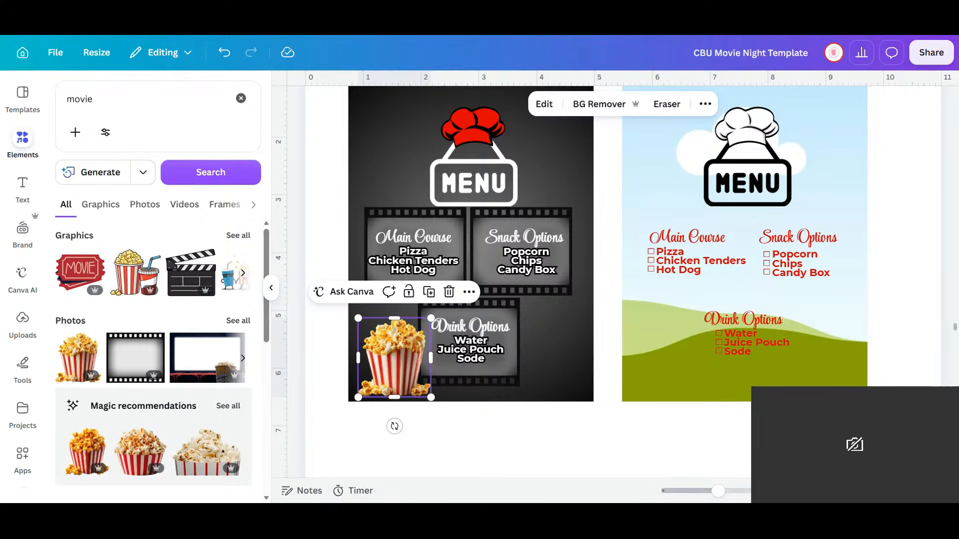
- Search the graphics for "movie drink" and add the upright red-and-white striped cup with a straw
click(131, 99)
text(drink)
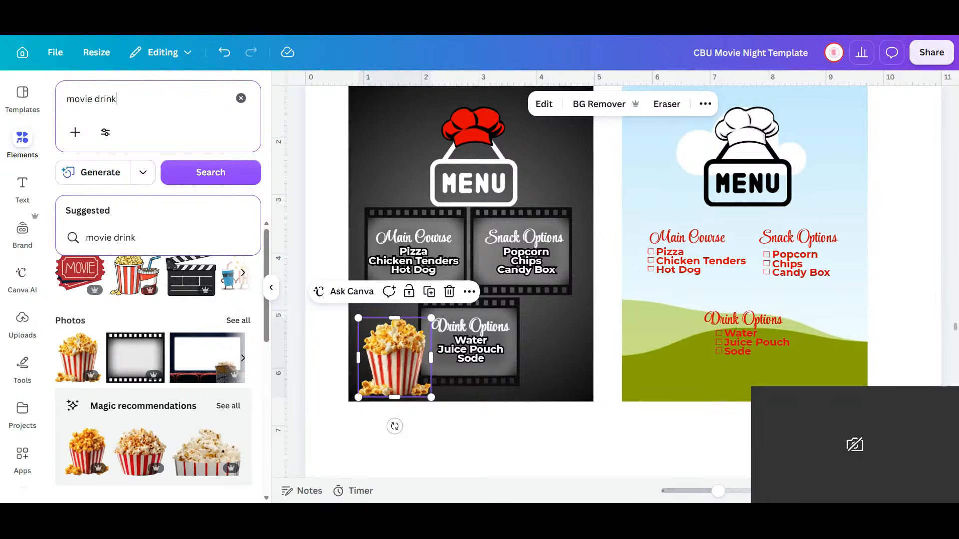
key(Return)
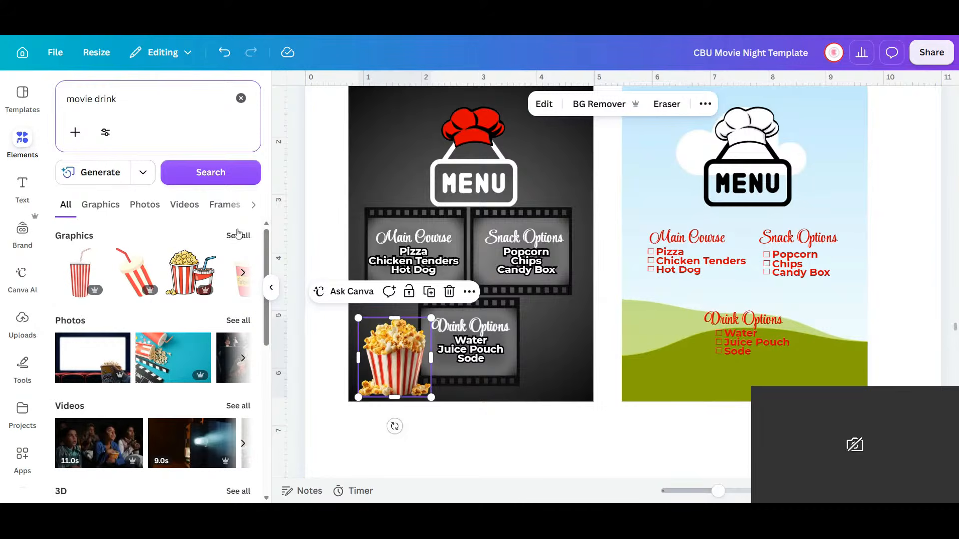
click(244, 235)
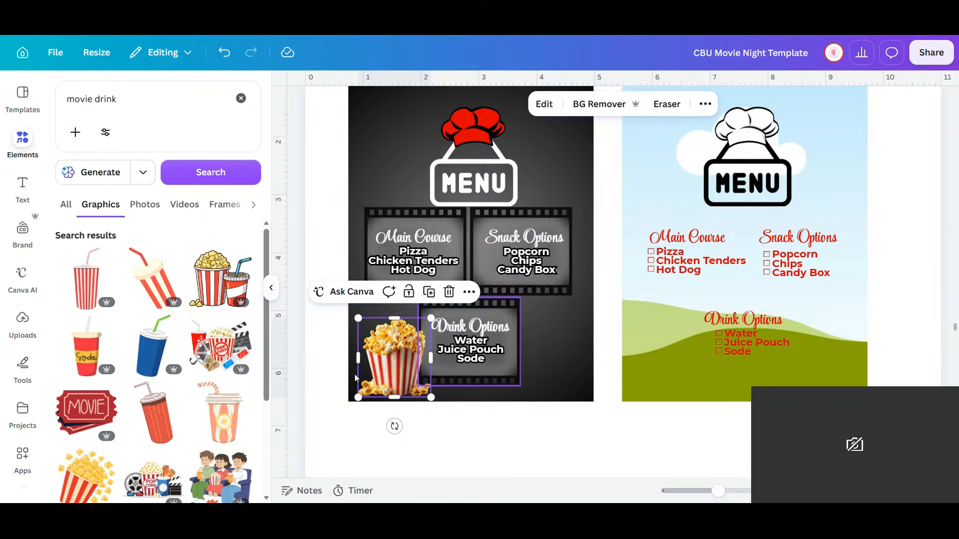
click(83, 284)
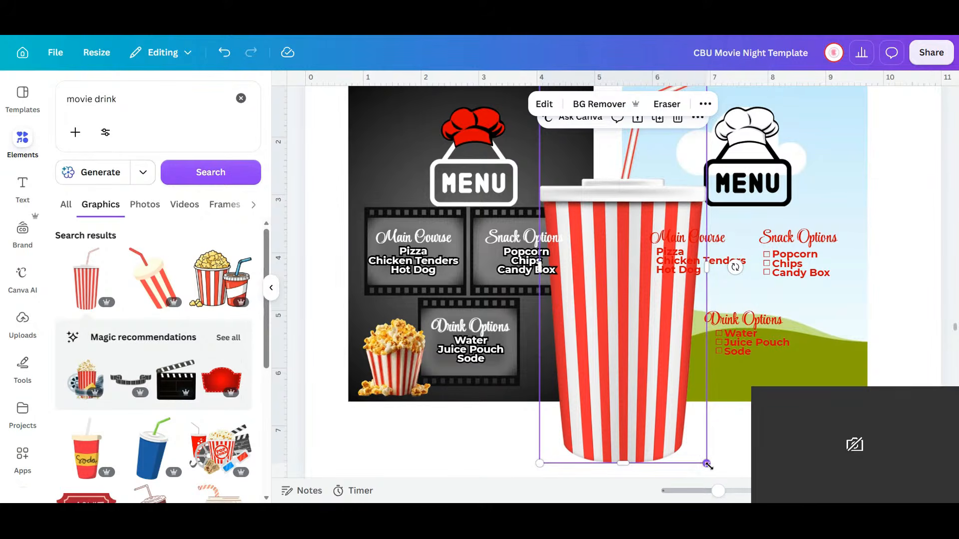
- Shrink the striped cup and place it at the lower right of the gray card, beside the Drink Options frame
drag(650, 330, 596, 201)
drag(570, 165, 551, 369)
drag(573, 280, 575, 332)
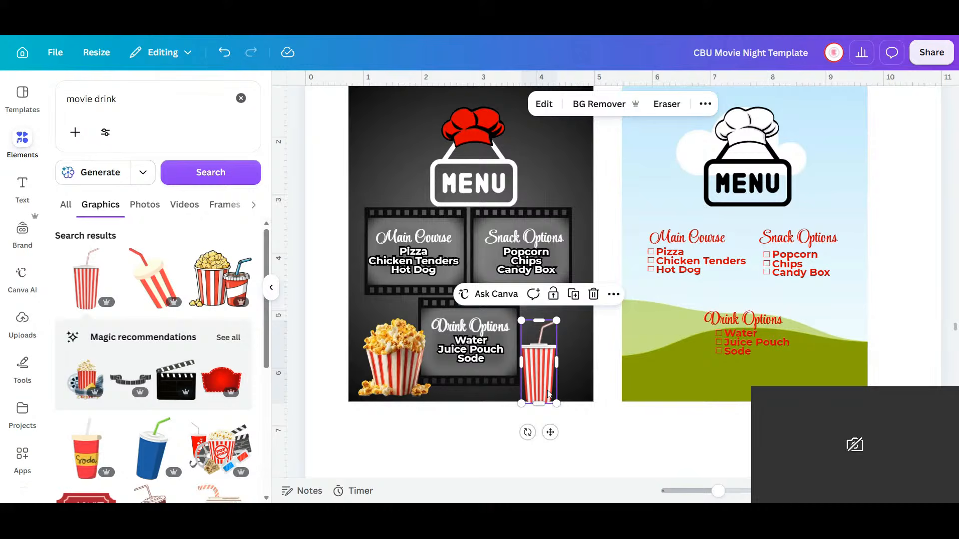
drag(548, 382, 535, 376)
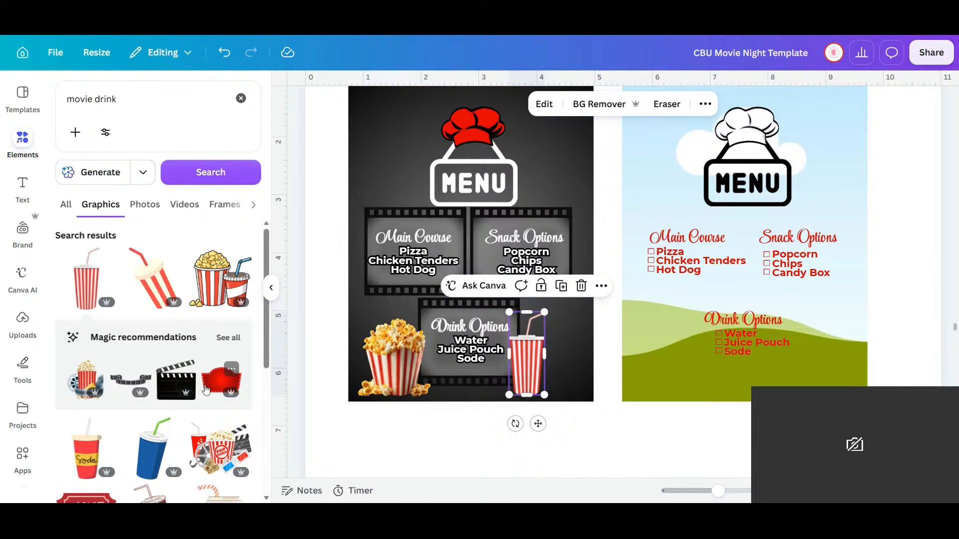
- Add the red marquee sign at a reduced size to the top of the gray card and delete the white MENU sign
drag(422, 270, 509, 183)
drag(606, 221, 534, 244)
click(514, 174)
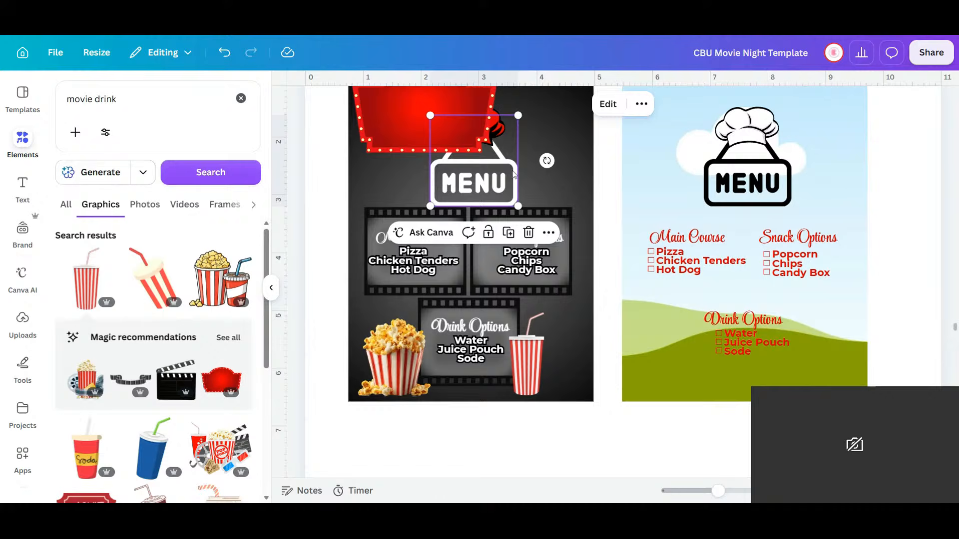
click(529, 234)
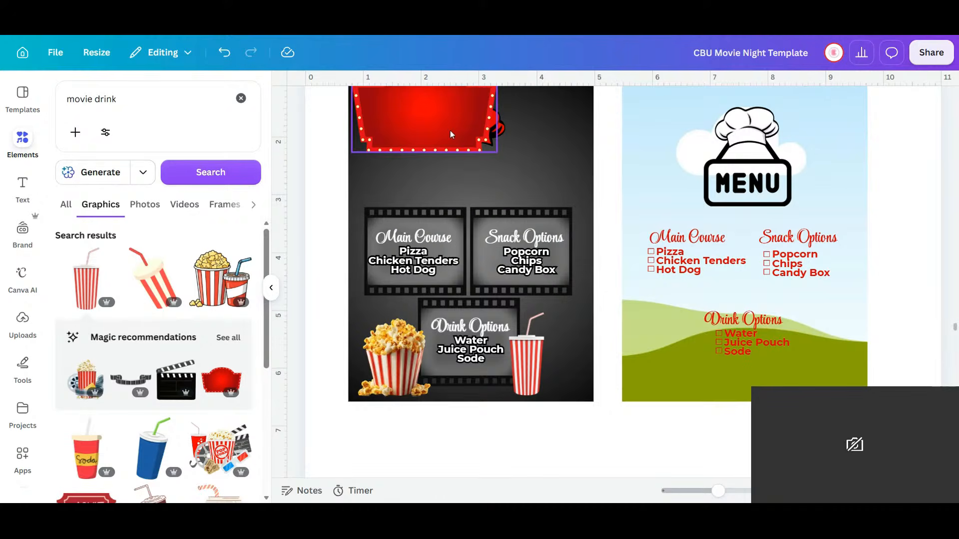
- Position the red marquee sign above the film strip frames and delete the red chef hat behind it
drag(461, 145, 492, 177)
scroll(510, 222, up, 3)
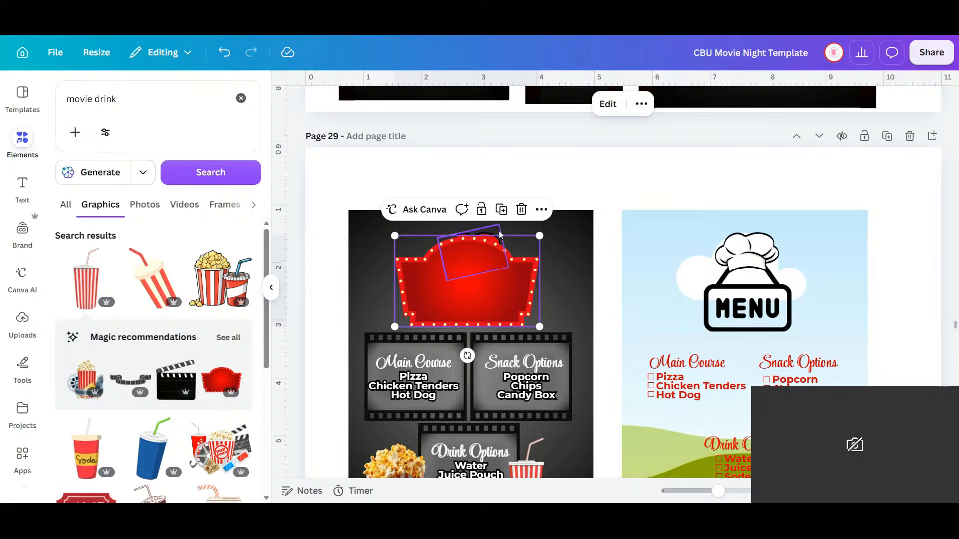
click(500, 235)
drag(500, 236, 486, 188)
click(520, 145)
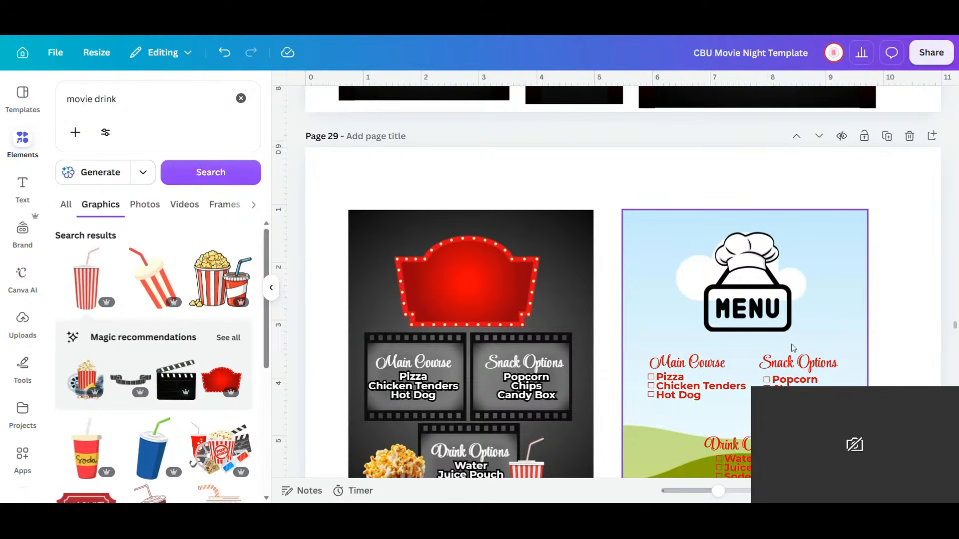
drag(526, 300, 521, 294)
- Move the gray card's three film strip frames, with their headings and lists, slightly up toward the marquee sign
scroll(512, 328, down, 2)
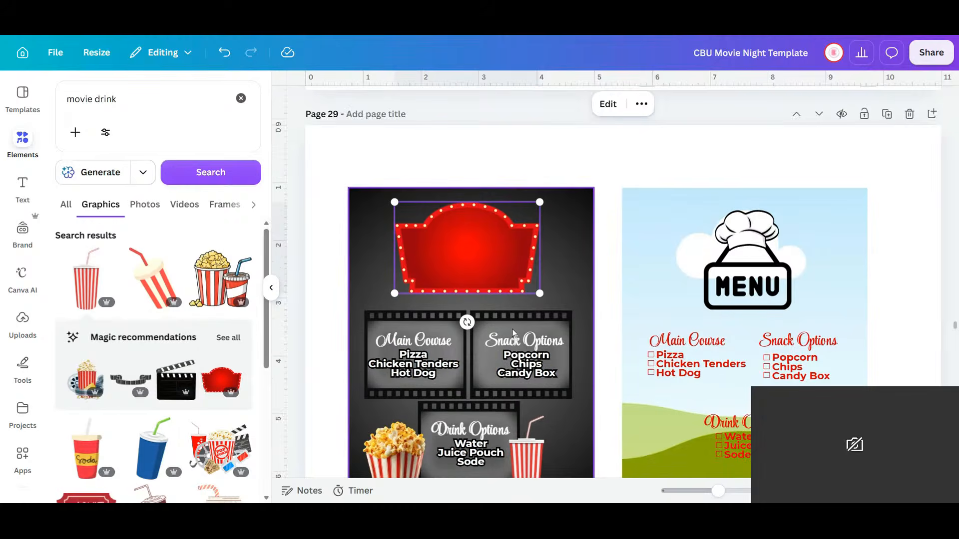
click(400, 297)
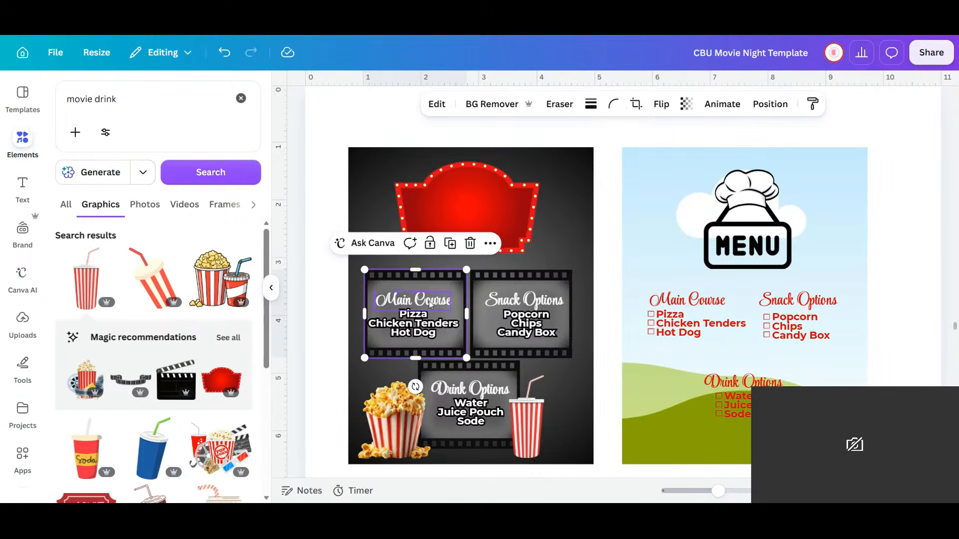
shift+click(431, 303)
shift+click(428, 333)
shift+click(515, 280)
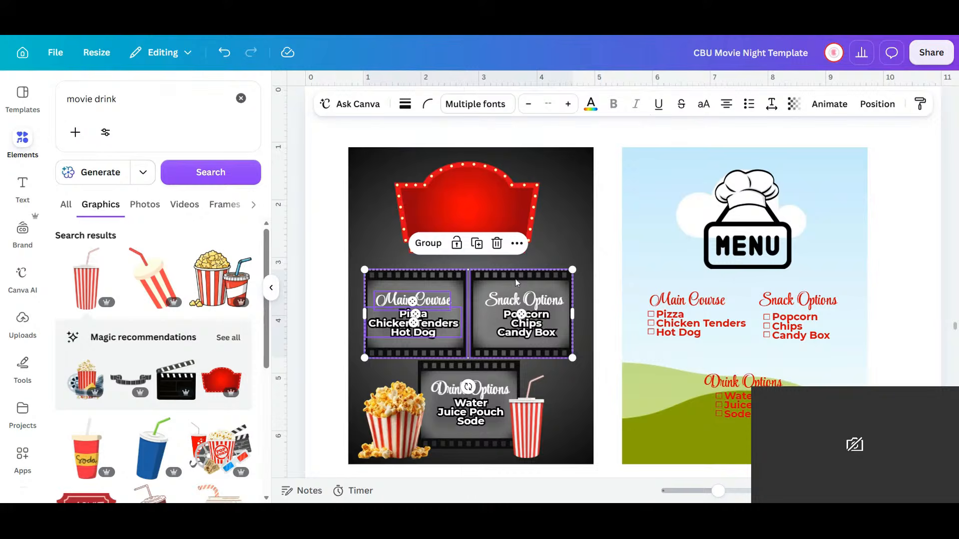
shift+click(518, 301)
shift+click(517, 332)
shift+click(481, 370)
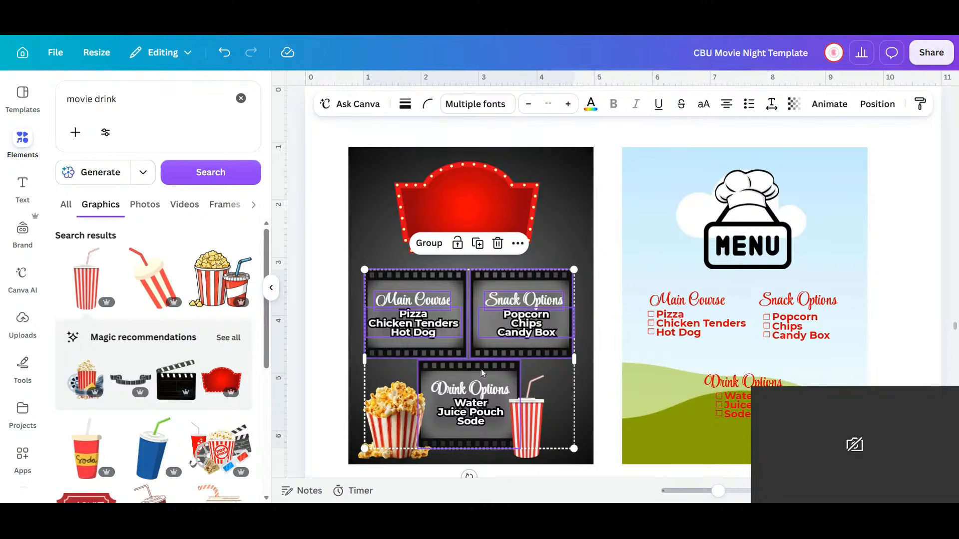
shift+click(477, 398)
drag(475, 432, 476, 423)
click(476, 423)
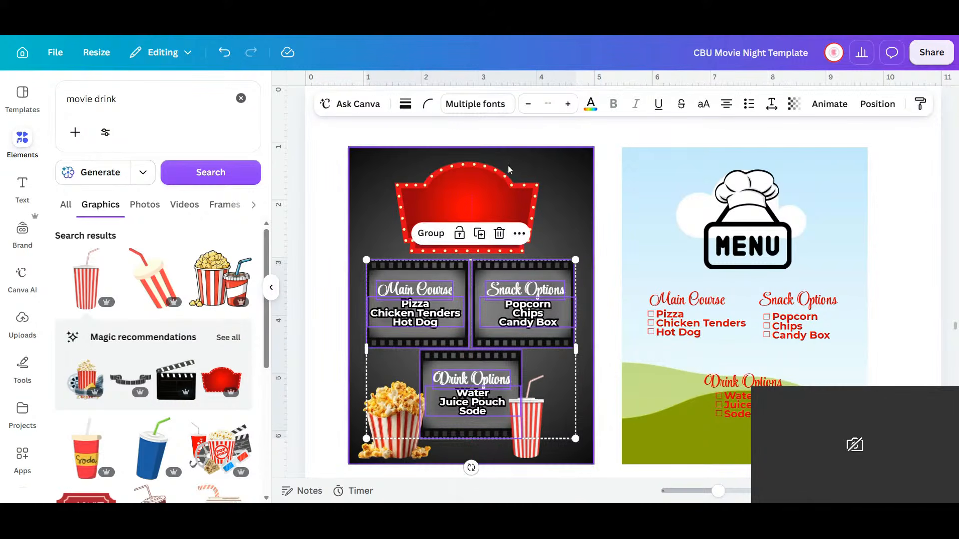
click(425, 203)
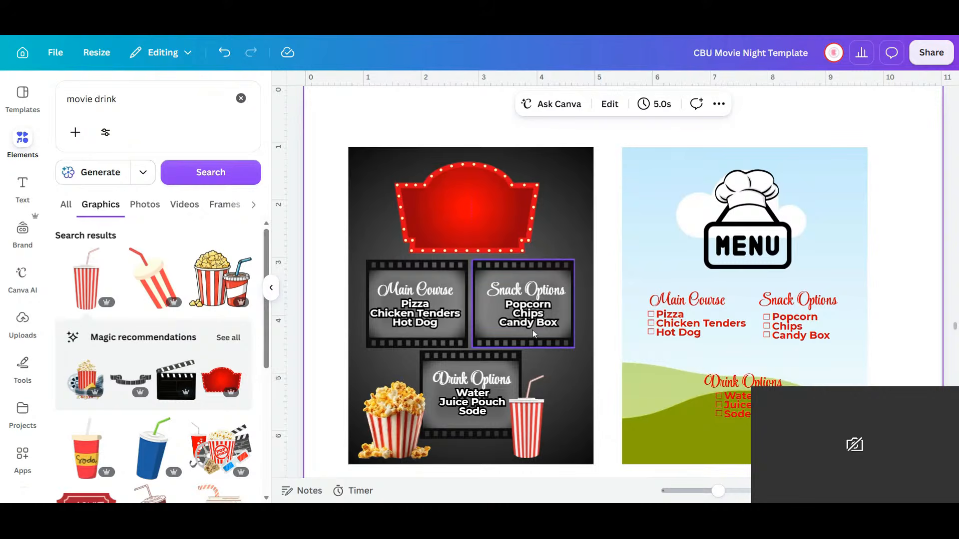
- Copy the family name and CINEMA title texts from the black movie ticket on page 36
scroll(533, 334, up, 6)
scroll(532, 329, up, 10)
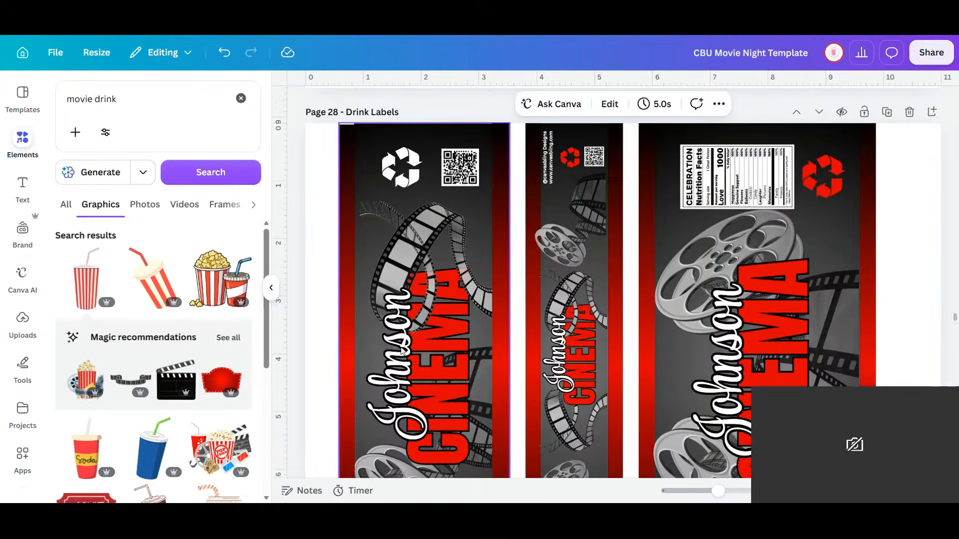
scroll(586, 369, down, 15)
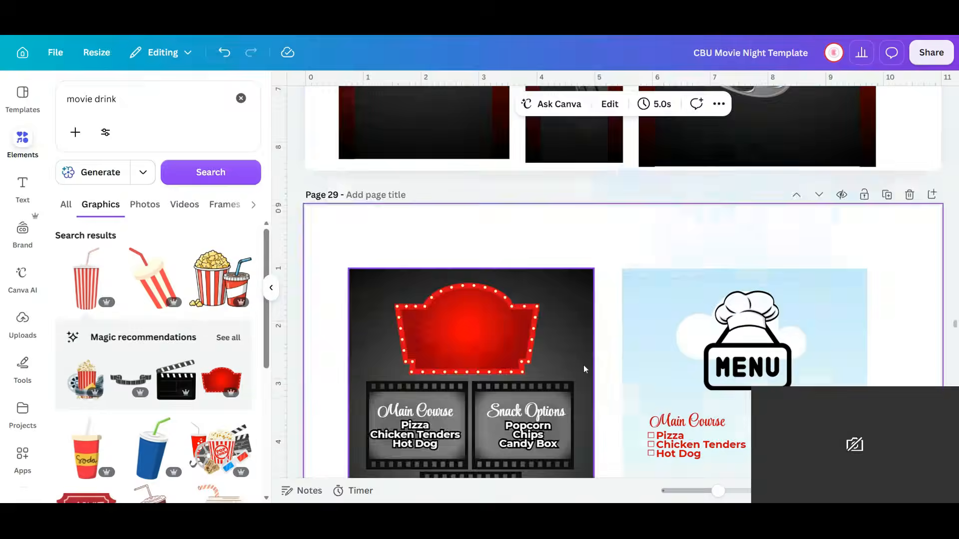
scroll(585, 369, down, 8)
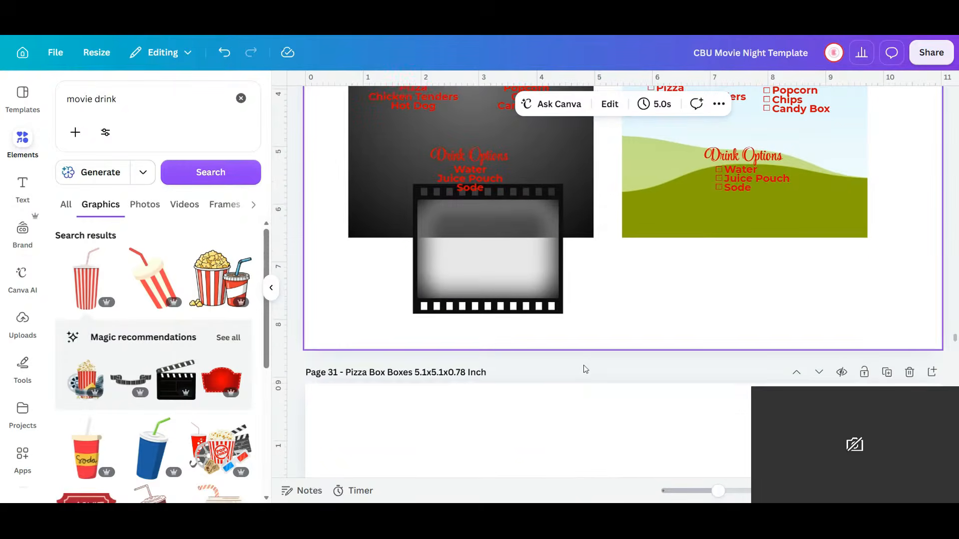
click(624, 228)
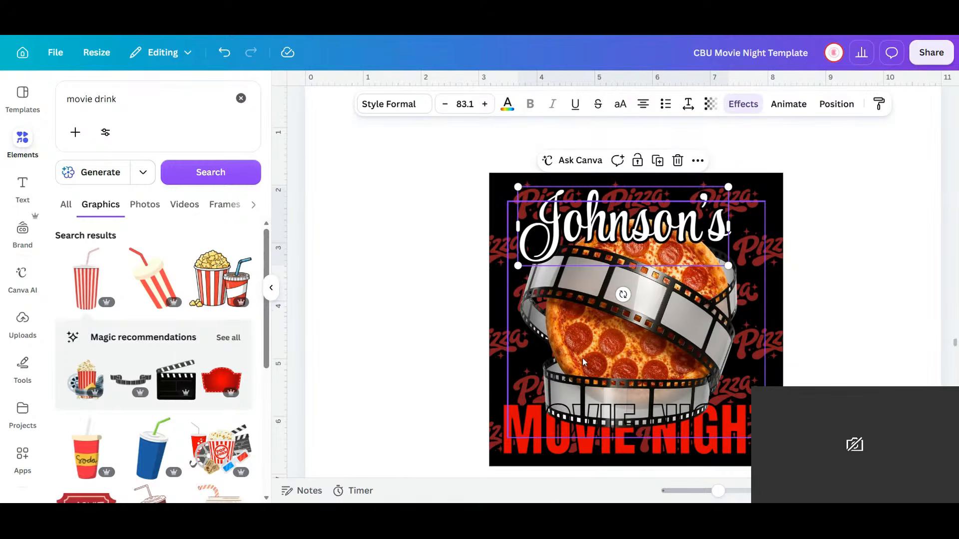
scroll(592, 365, down, 10)
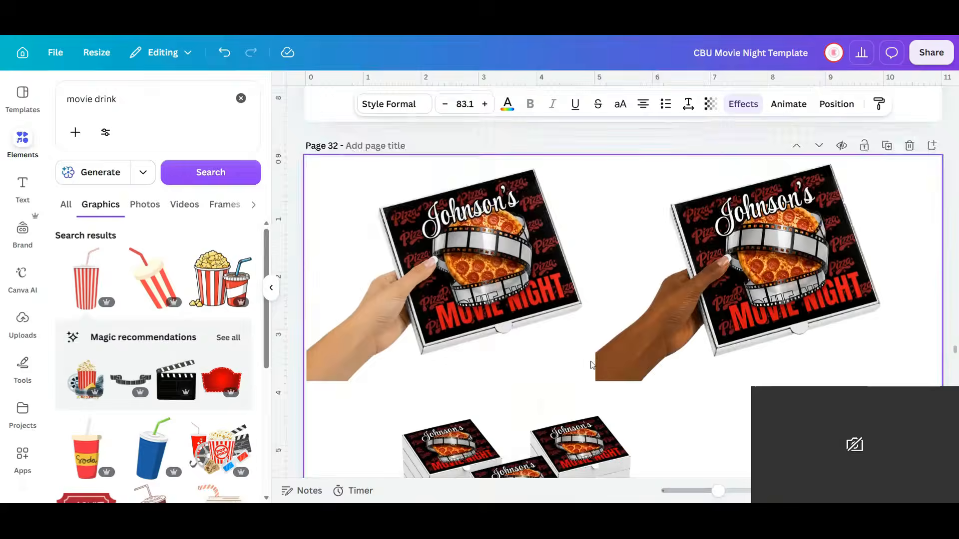
scroll(592, 365, down, 12)
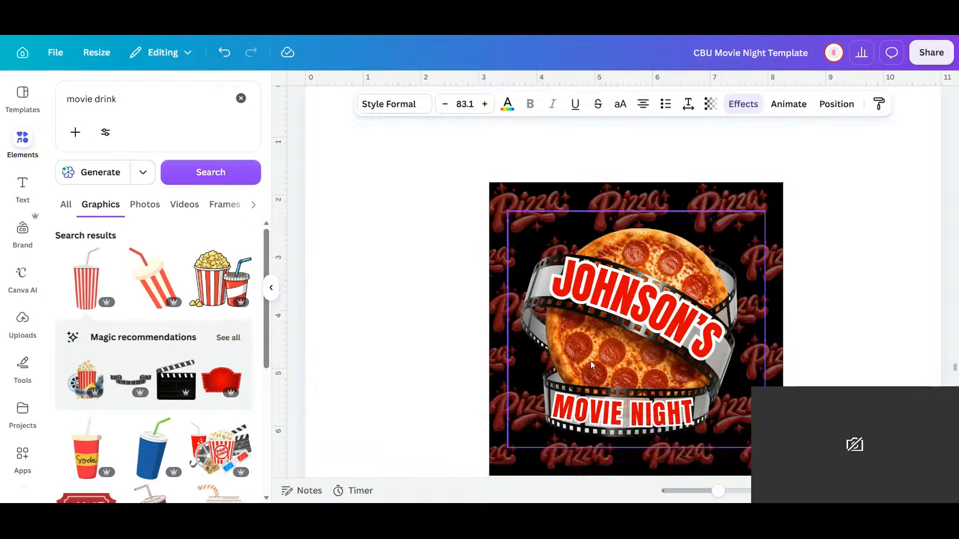
scroll(592, 365, down, 7)
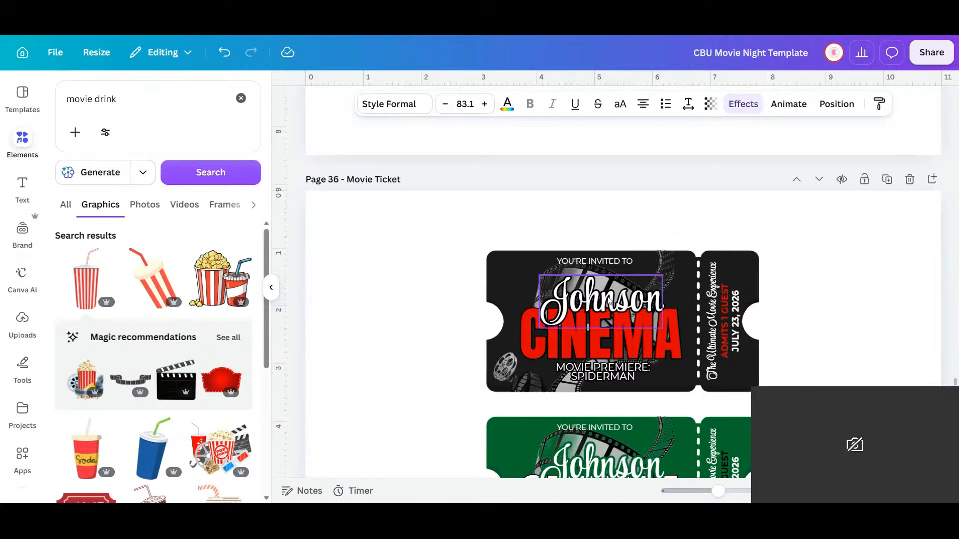
click(614, 298)
shift+click(639, 349)
right_click(640, 349)
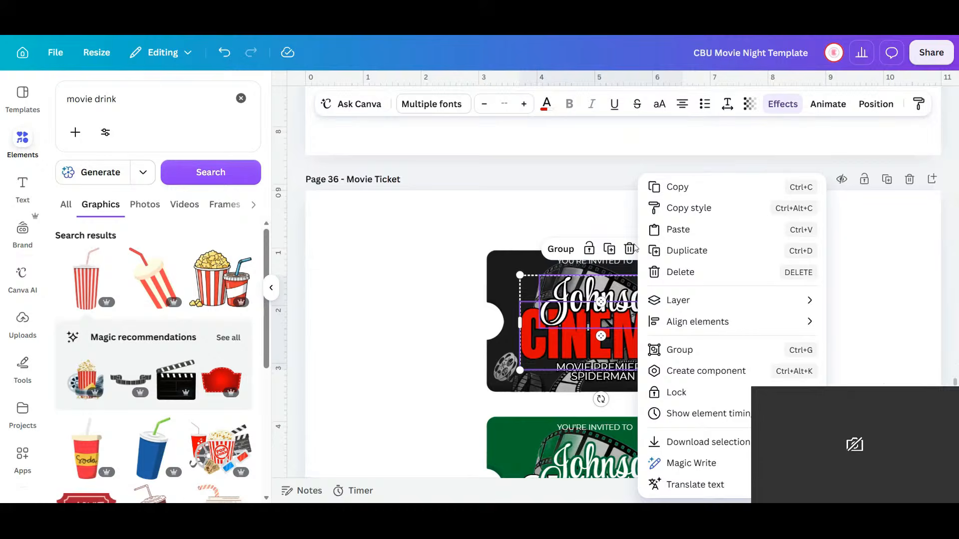
click(677, 185)
- Paste the copied title texts onto the gray menu card on page 29 and shrink them to fit inside the red marquee sign
scroll(627, 286, up, 20)
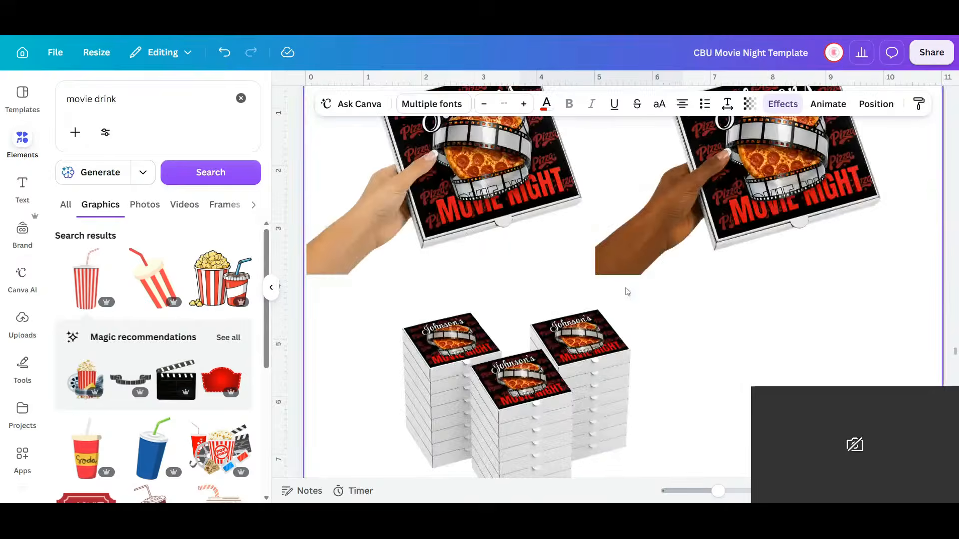
scroll(625, 288, up, 5)
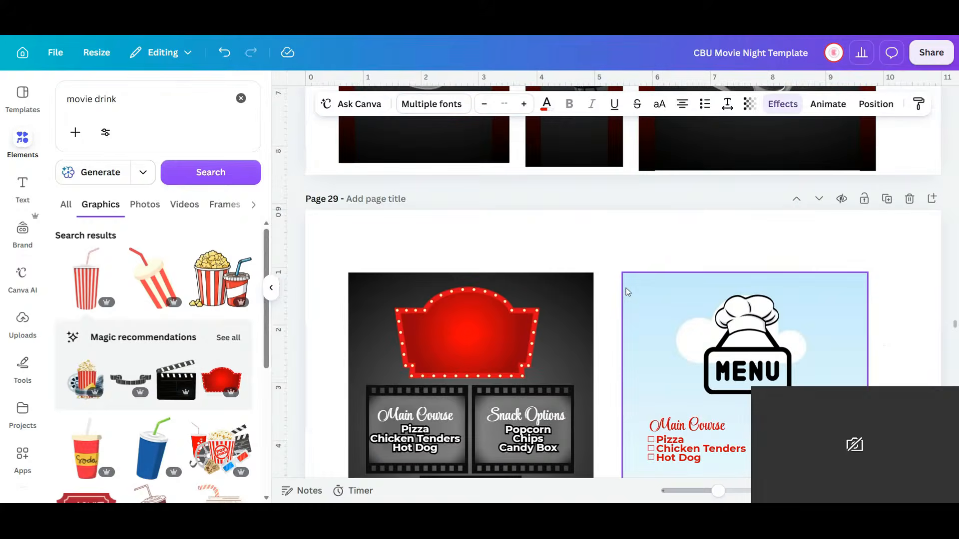
scroll(625, 287, down, 4)
scroll(626, 288, up, 2)
right_click(442, 263)
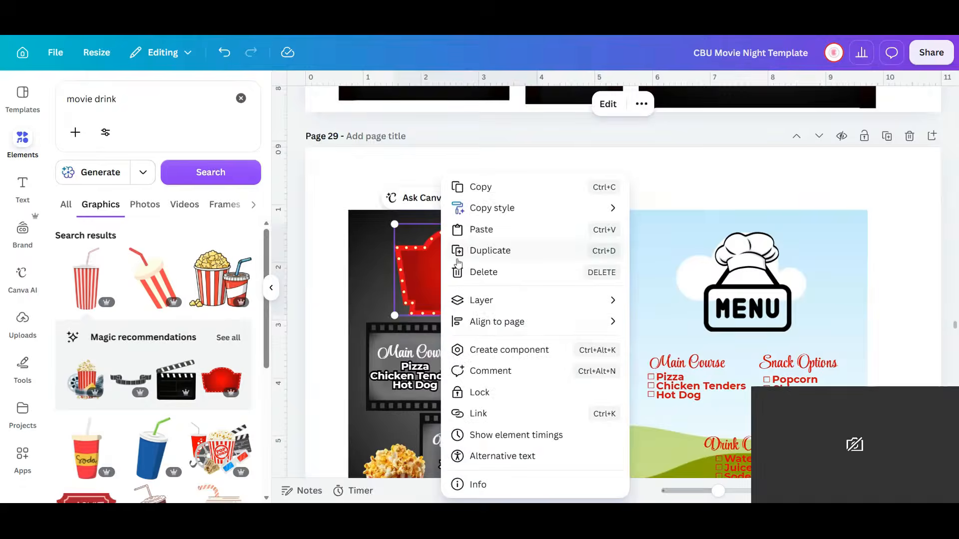
click(490, 235)
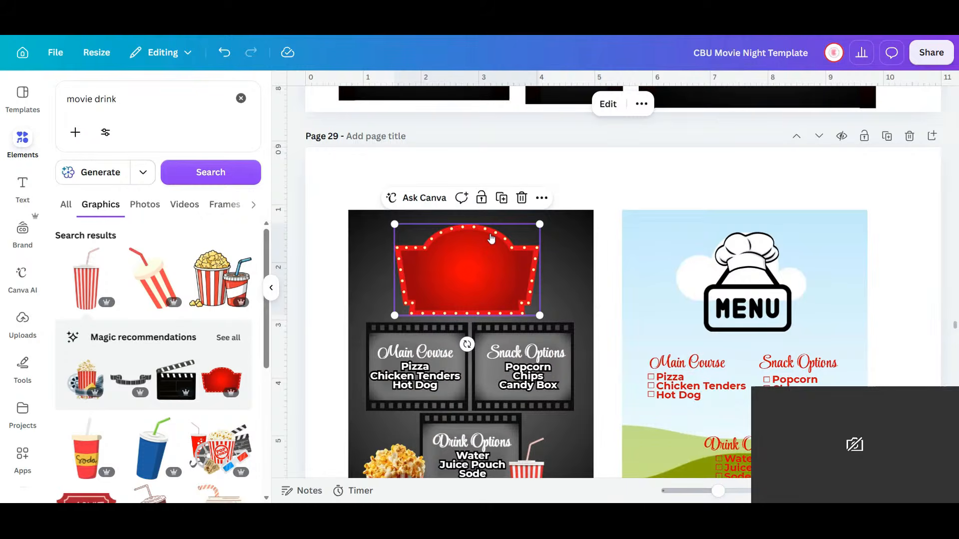
drag(623, 296, 483, 283)
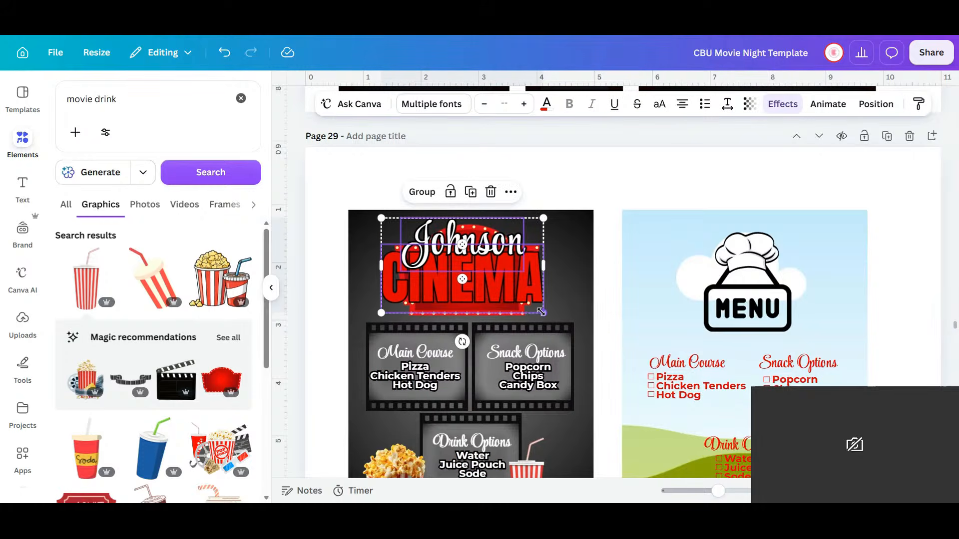
drag(543, 313, 477, 290)
click(519, 314)
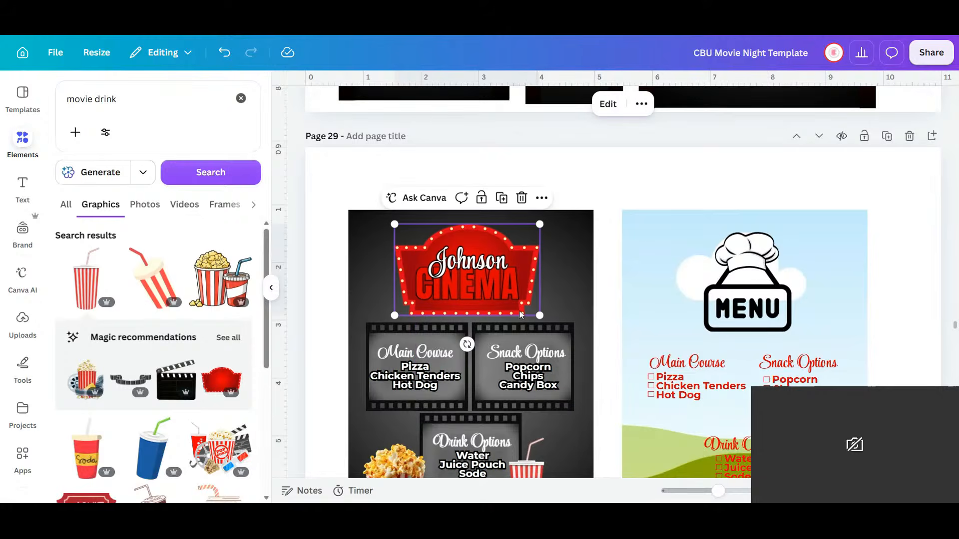
- Remove the outline effect from the CINEMA text on the marquee sign and set its text color to black
click(509, 293)
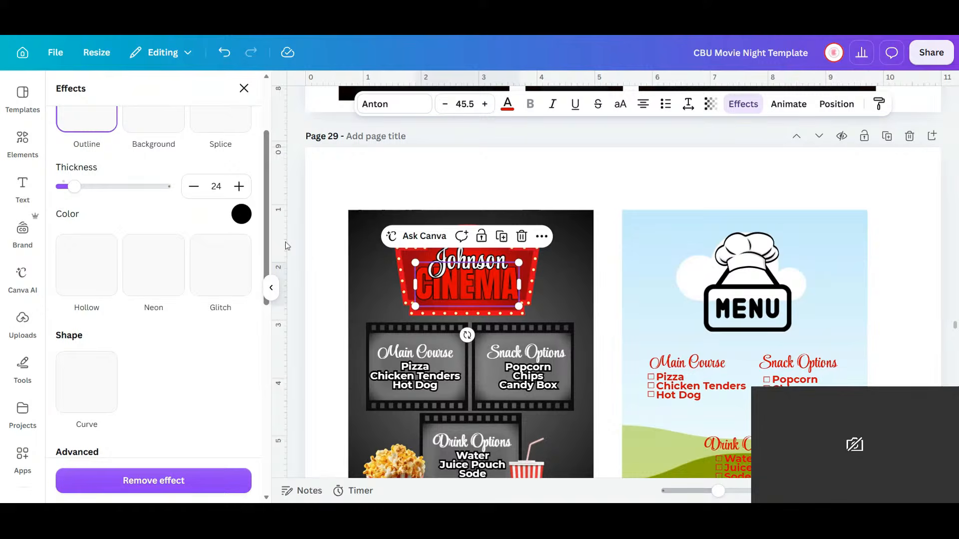
scroll(135, 212, up, 3)
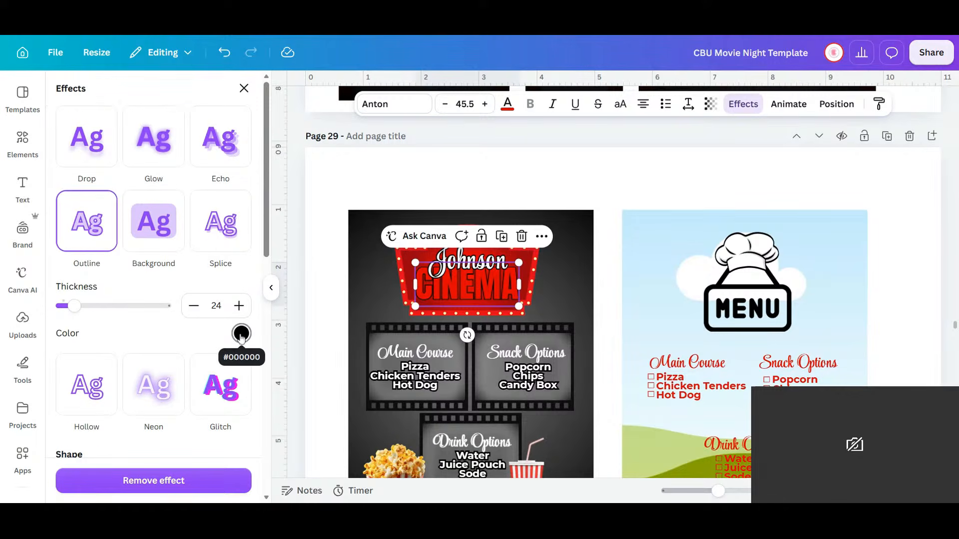
drag(74, 306, 98, 323)
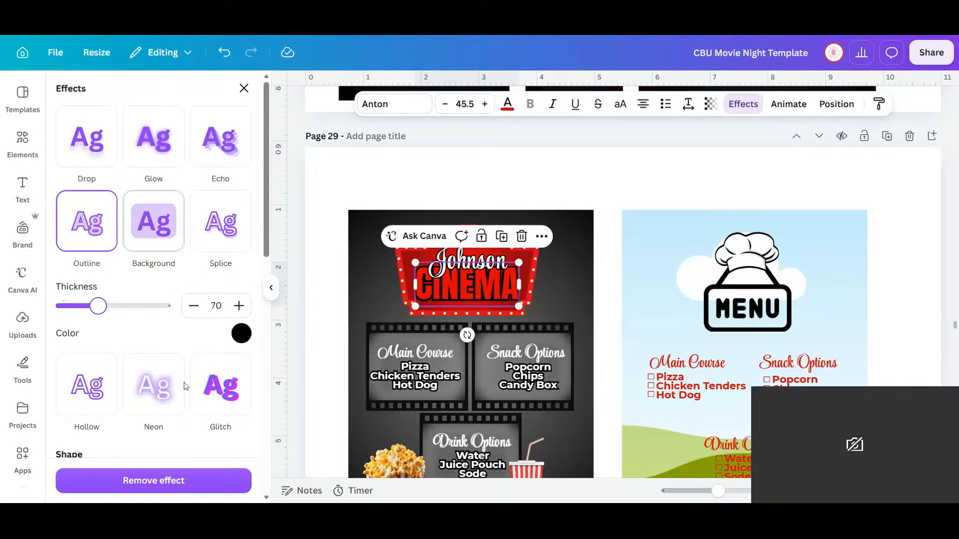
click(152, 481)
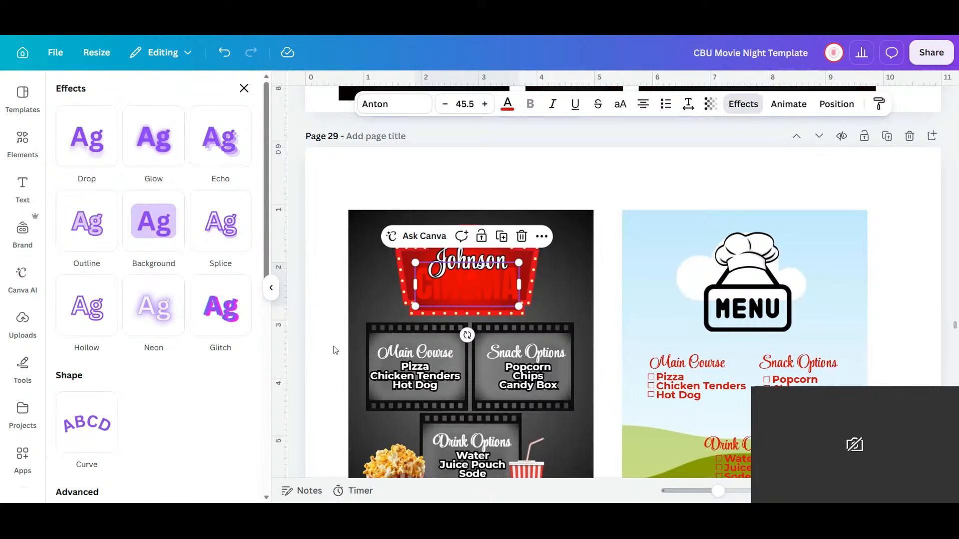
click(507, 103)
click(211, 180)
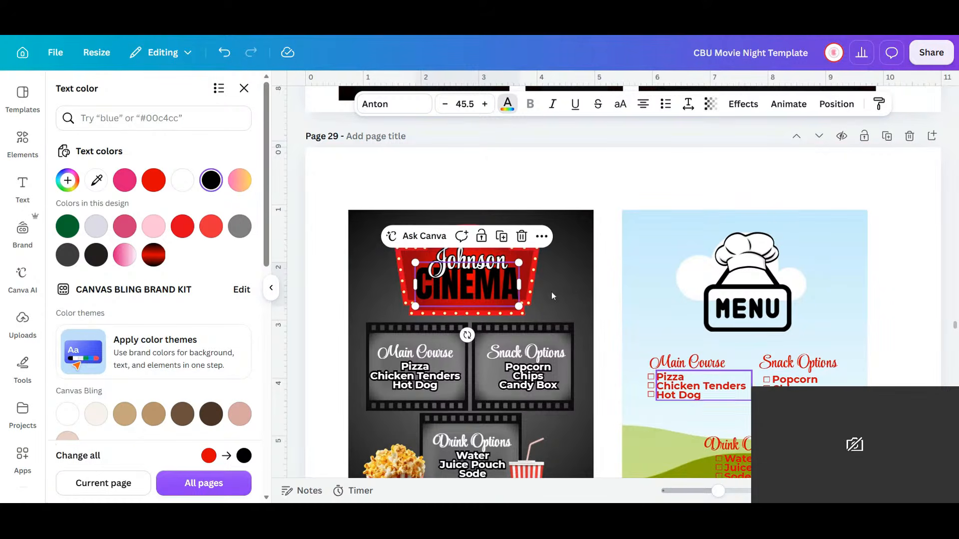
click(609, 194)
scroll(604, 209, down, 2)
scroll(569, 200, down, 1)
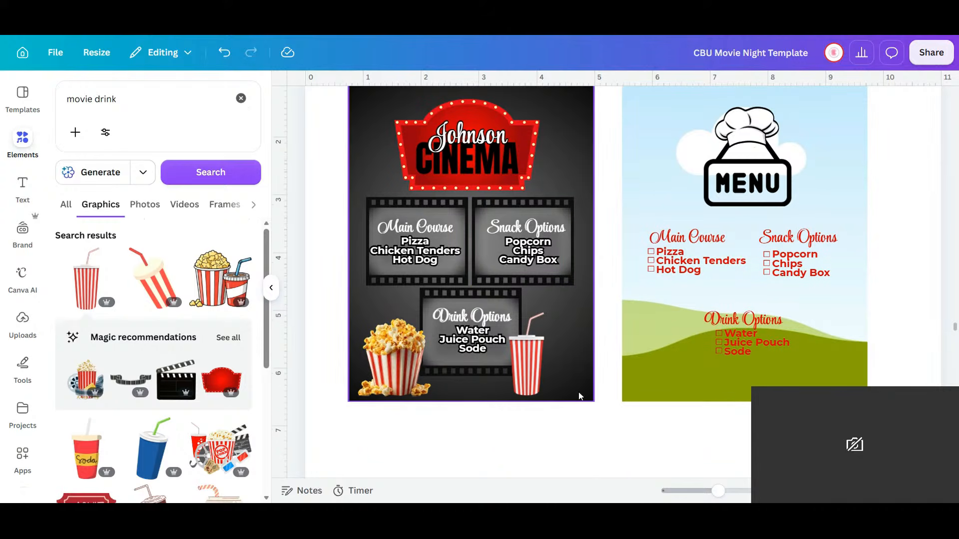
- Look through the movie drink graphics for another cinema graphic suited to the gray menu card
scroll(191, 362, down, 3)
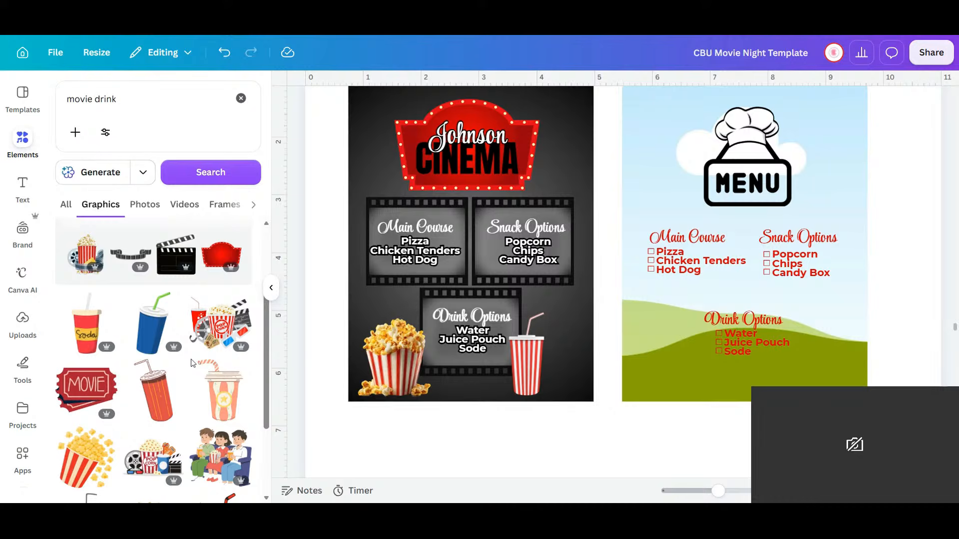
scroll(191, 362, down, 1)
scroll(192, 362, down, 4)
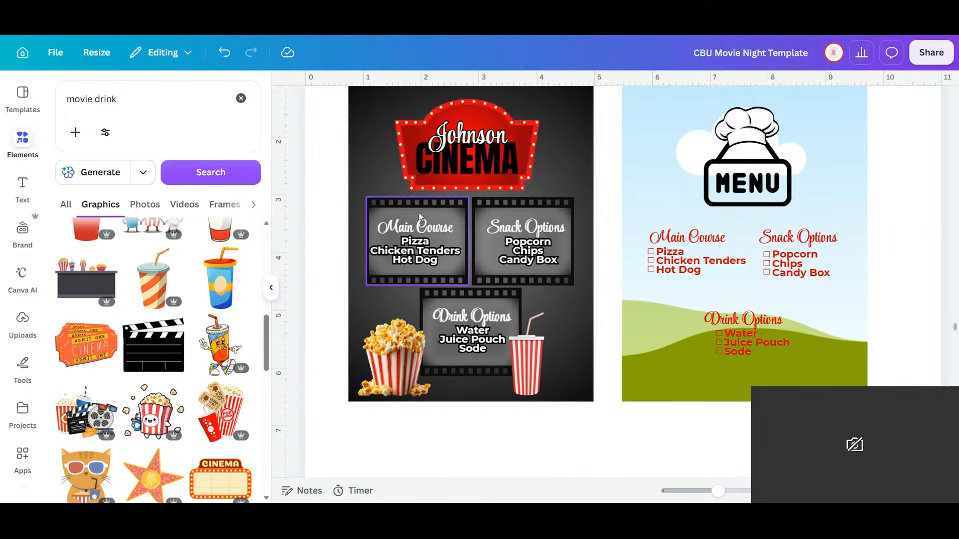
scroll(107, 379, down, 3)
scroll(107, 383, down, 3)
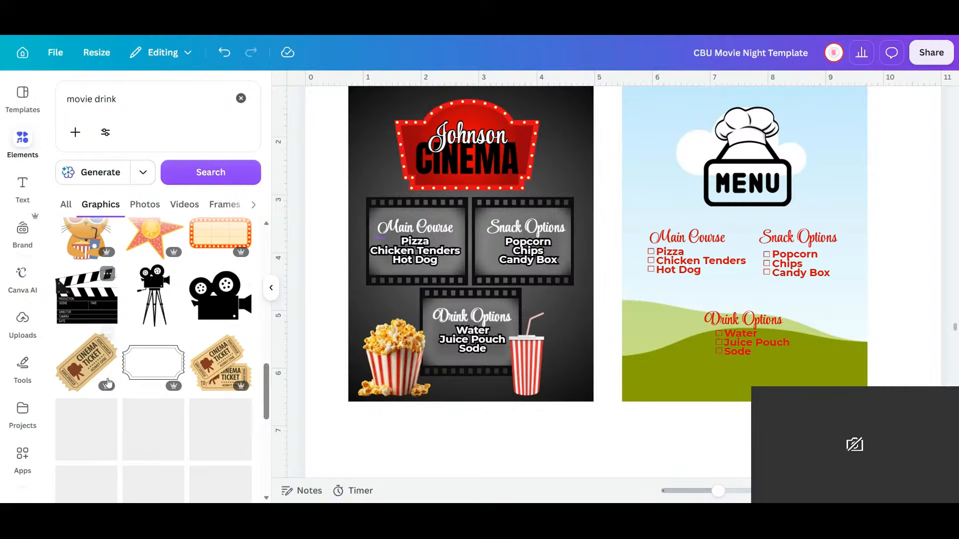
scroll(107, 382, down, 3)
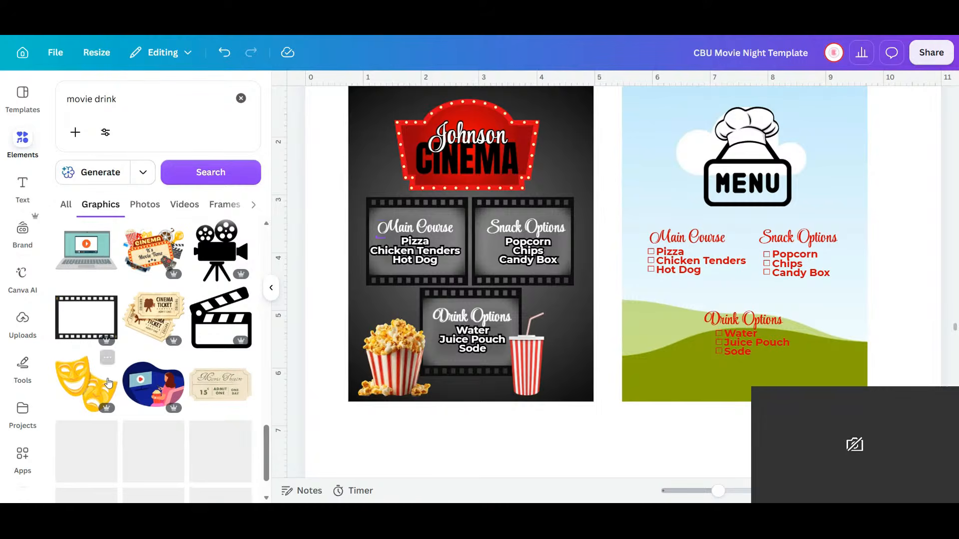
scroll(147, 366, down, 3)
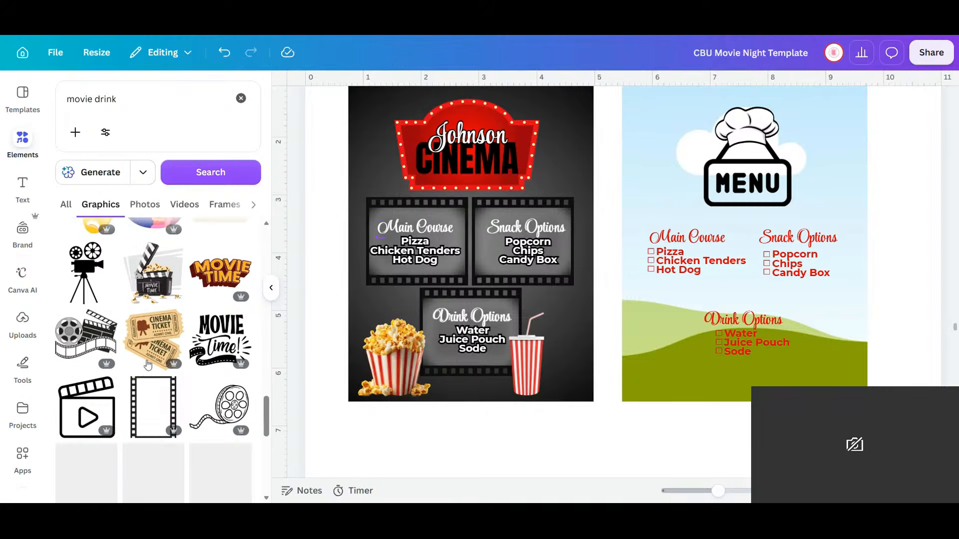
scroll(148, 366, down, 3)
- Search the graphics for "movie candy box" and look through the results for a fitting snack graphic
double_click(105, 99)
text(c)
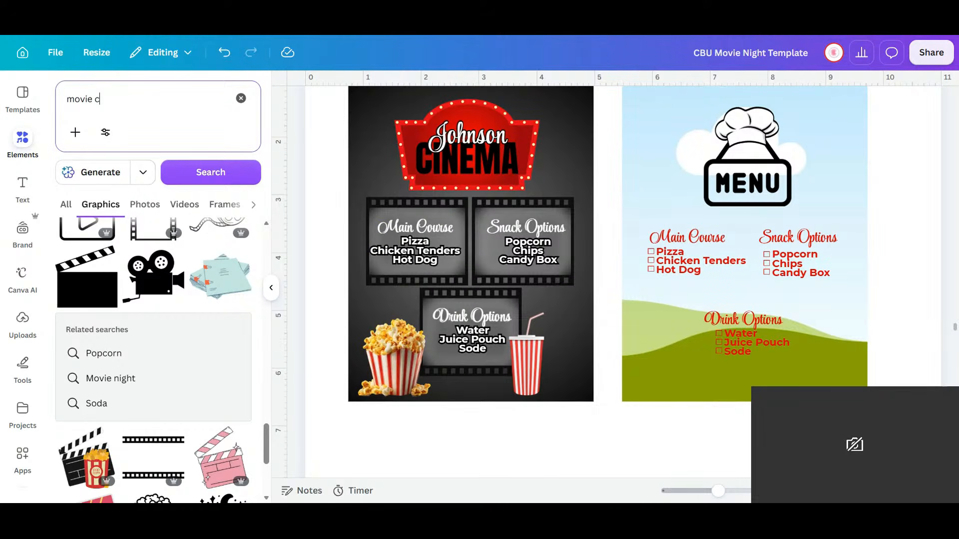
text(andy box)
key(Return)
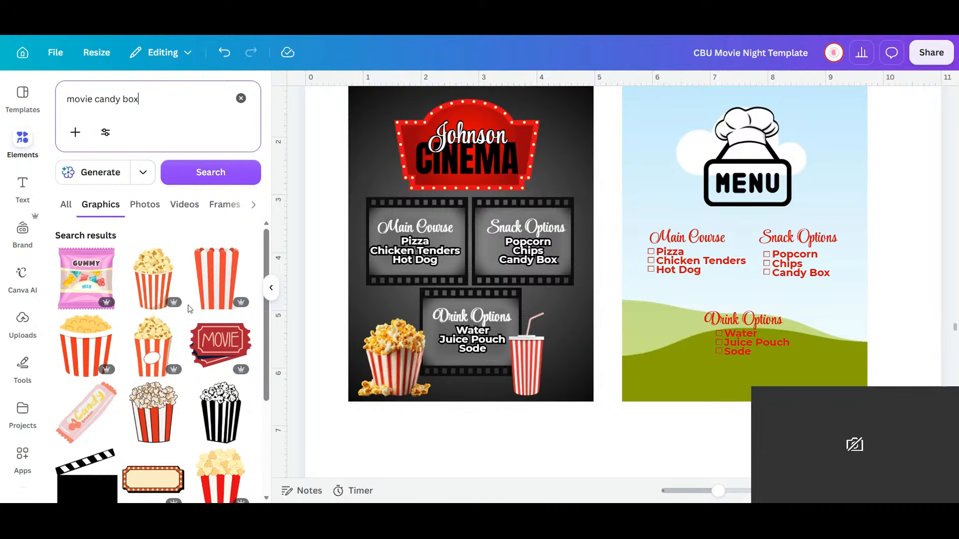
scroll(190, 309, down, 5)
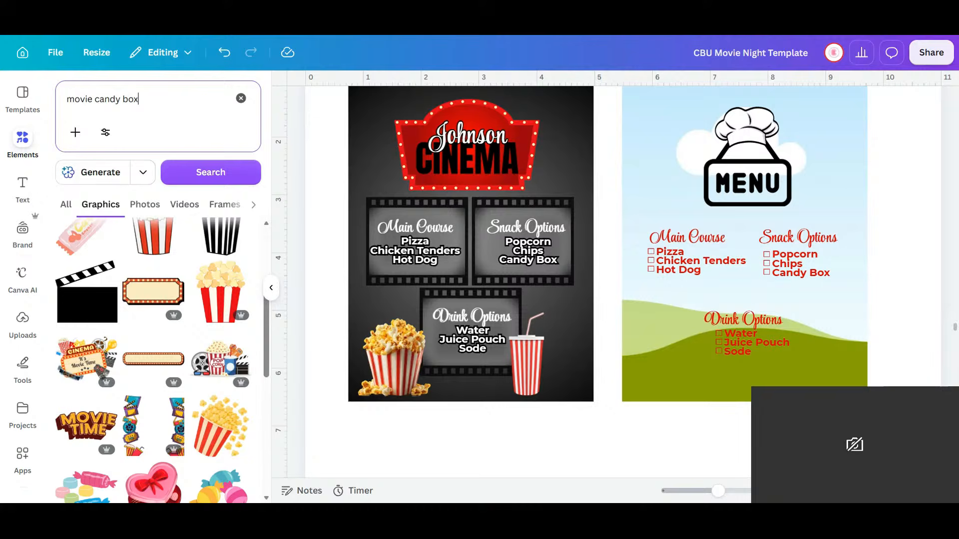
scroll(189, 309, down, 5)
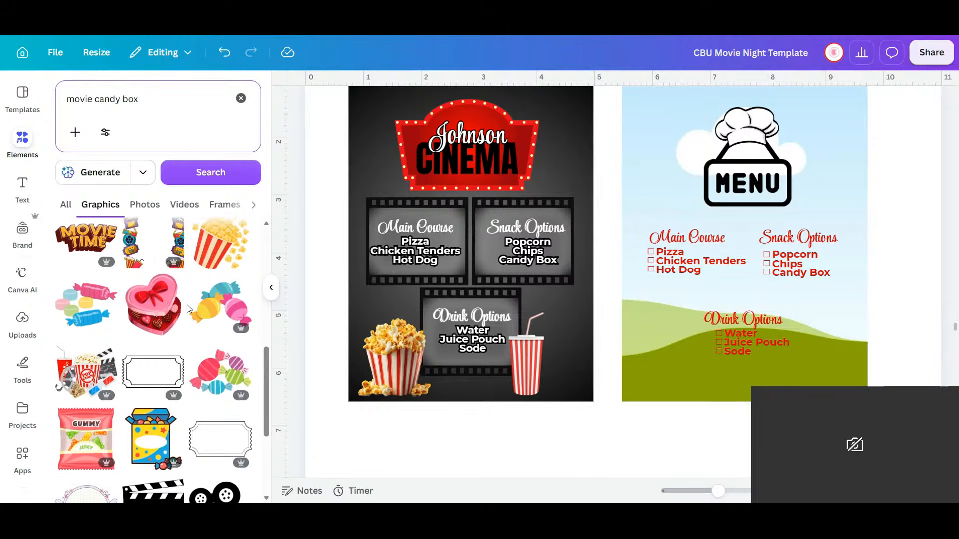
scroll(189, 308, down, 3)
scroll(189, 308, down, 2)
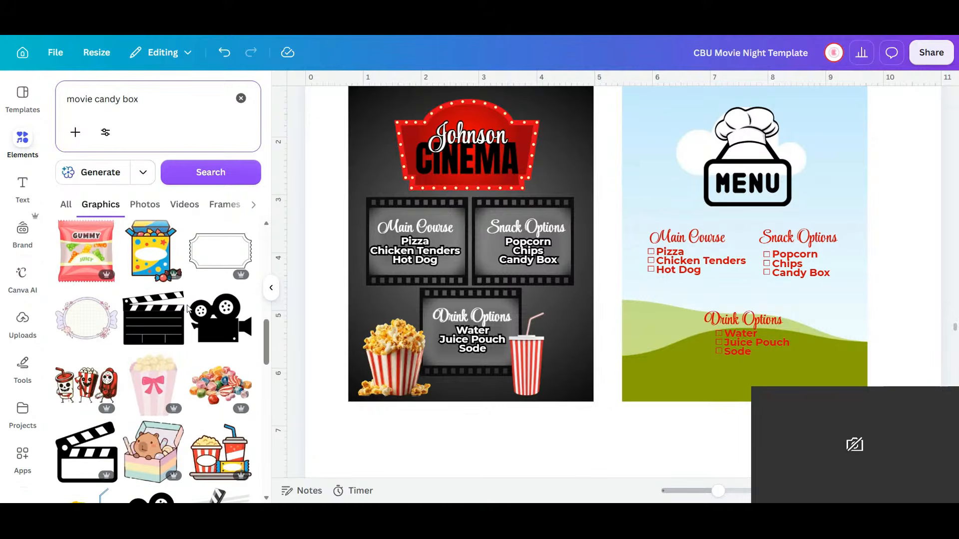
scroll(105, 328, up, 4)
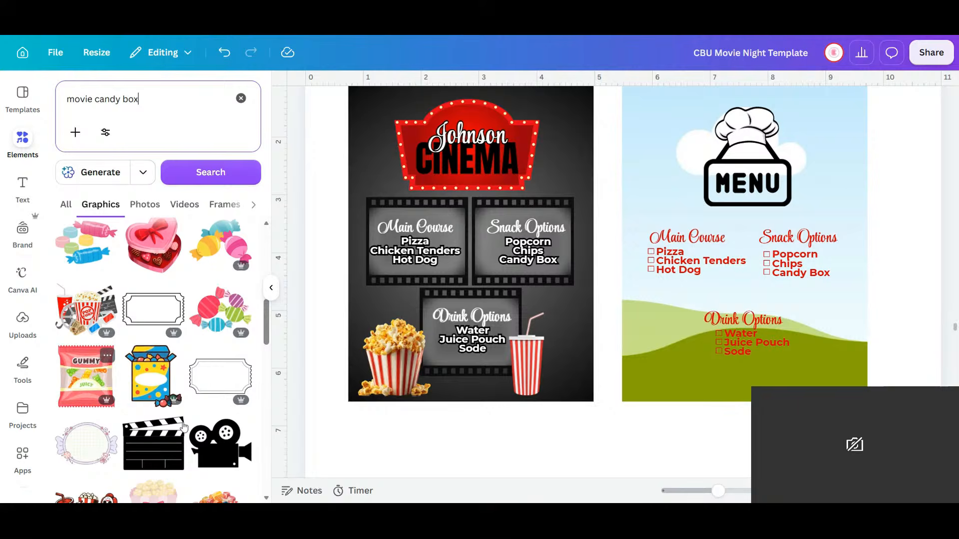
scroll(182, 424, down, 4)
scroll(193, 422, down, 1)
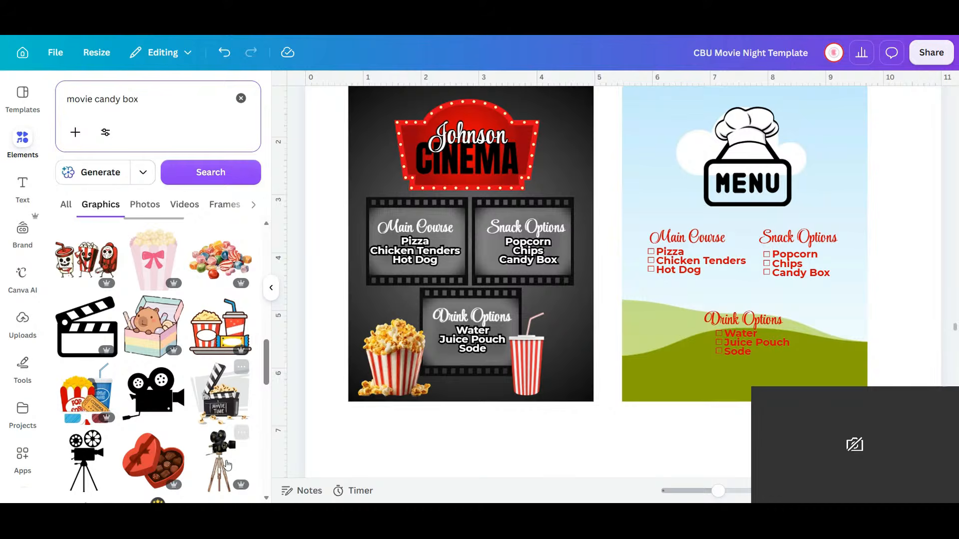
- Try the Movie Time clapperboard popcorn graphic on the menu page and delete it
click(231, 407)
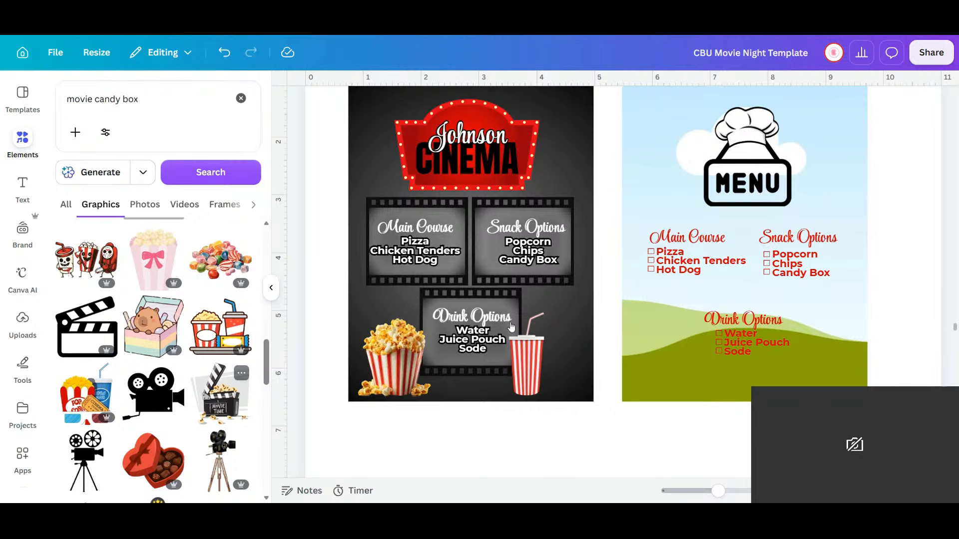
drag(512, 327, 616, 295)
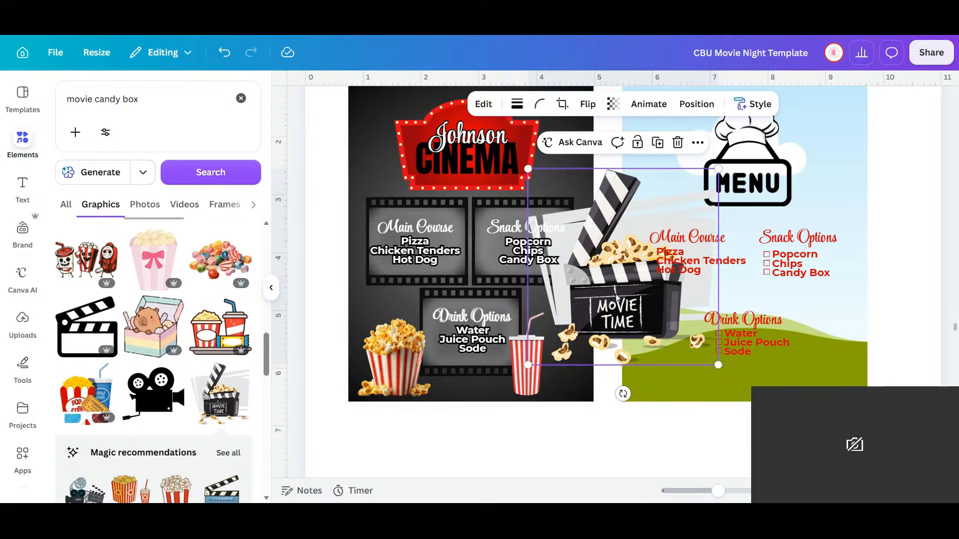
key(Delete)
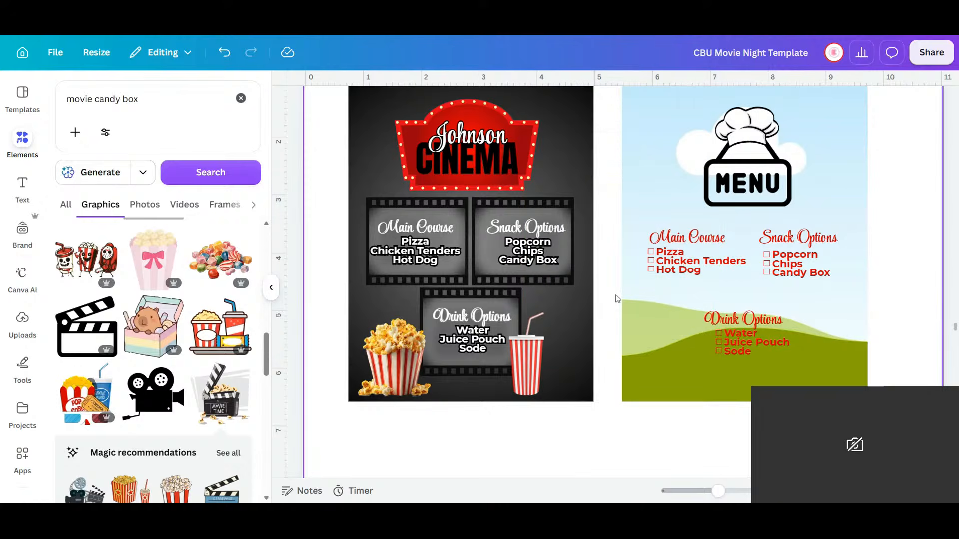
- Look further through the "movie candy box" graphics for a snack graphic that suits the gray menu card
scroll(213, 341, down, 4)
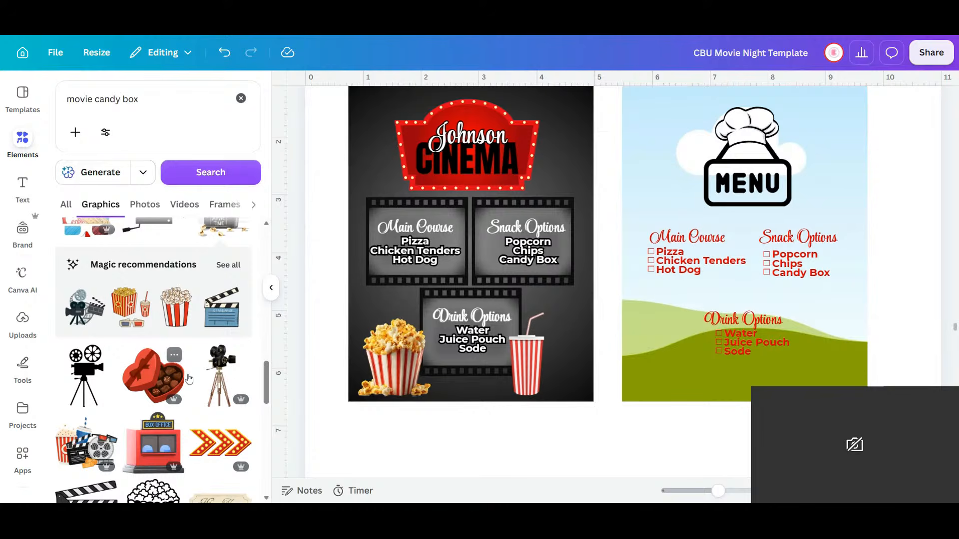
scroll(189, 379, down, 5)
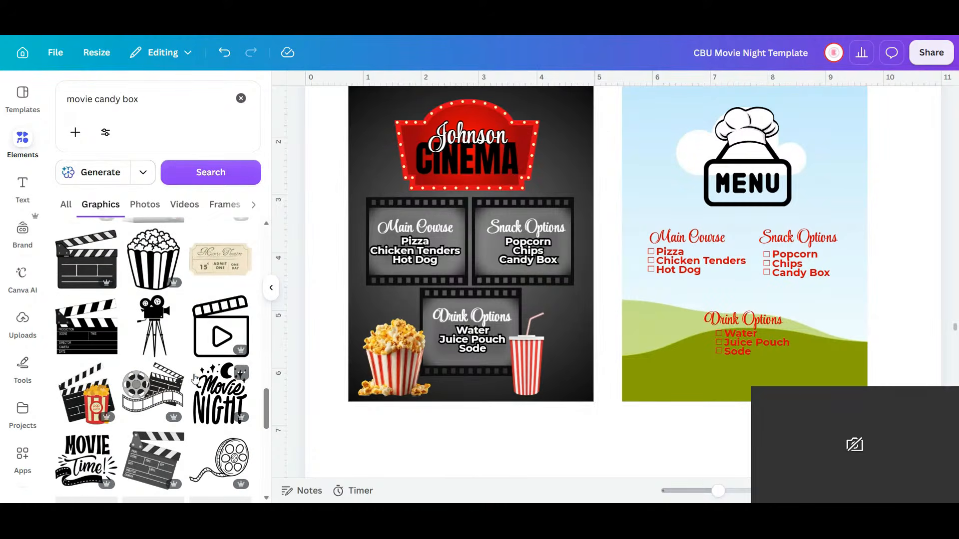
scroll(194, 380, down, 3)
scroll(195, 379, down, 2)
scroll(195, 381, down, 2)
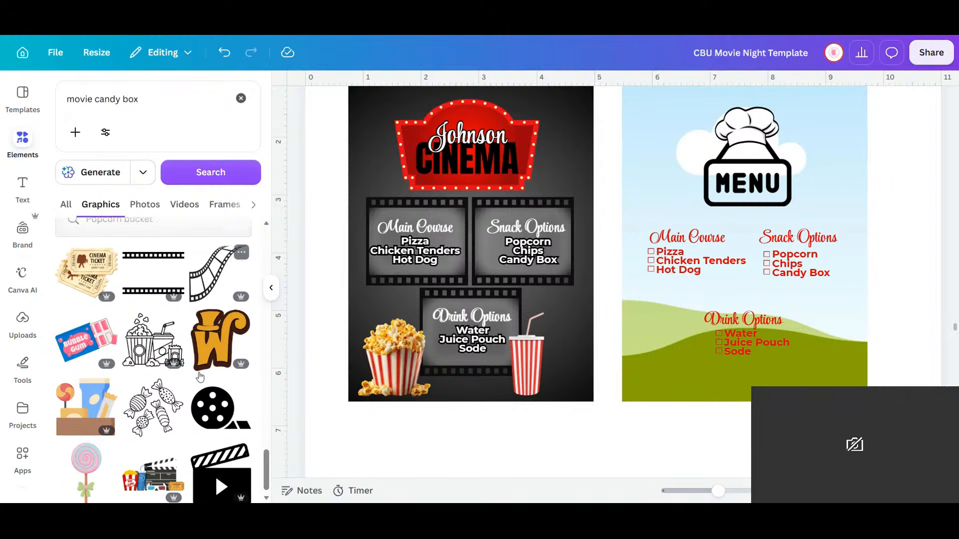
scroll(200, 376, down, 3)
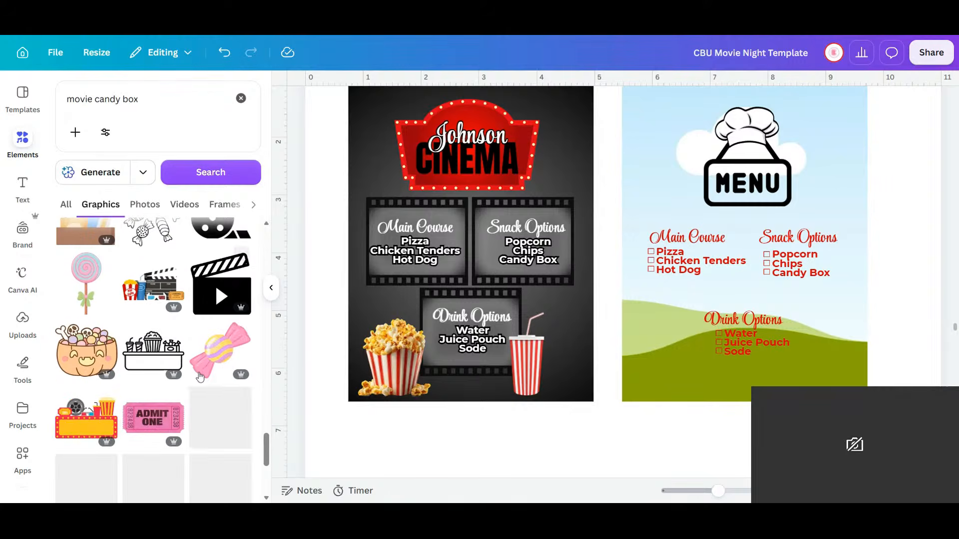
scroll(200, 375, down, 2)
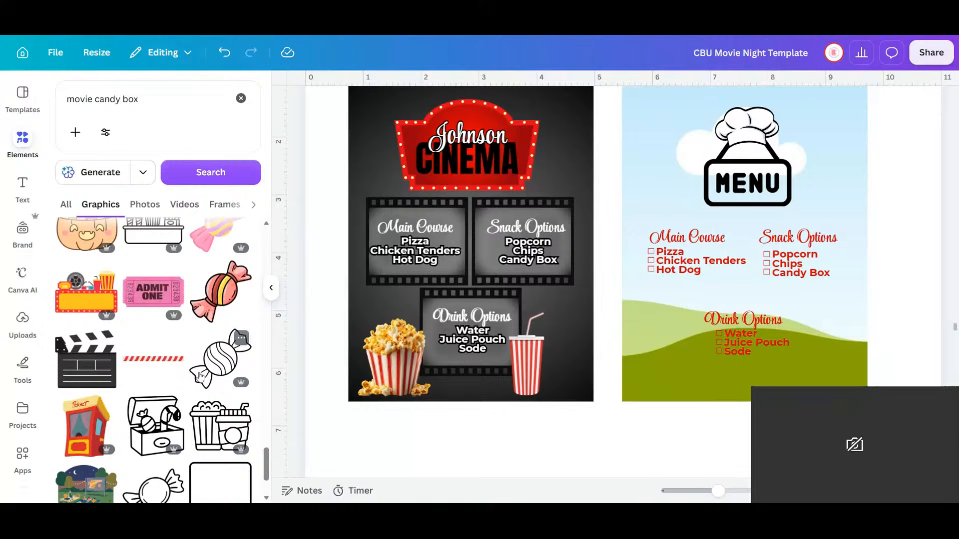
scroll(200, 375, down, 5)
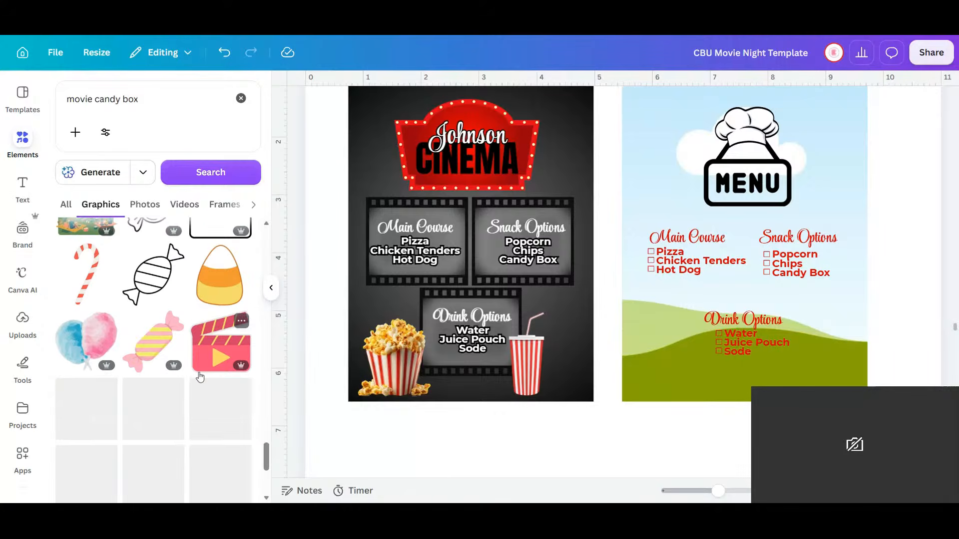
scroll(199, 376, down, 4)
scroll(199, 375, down, 2)
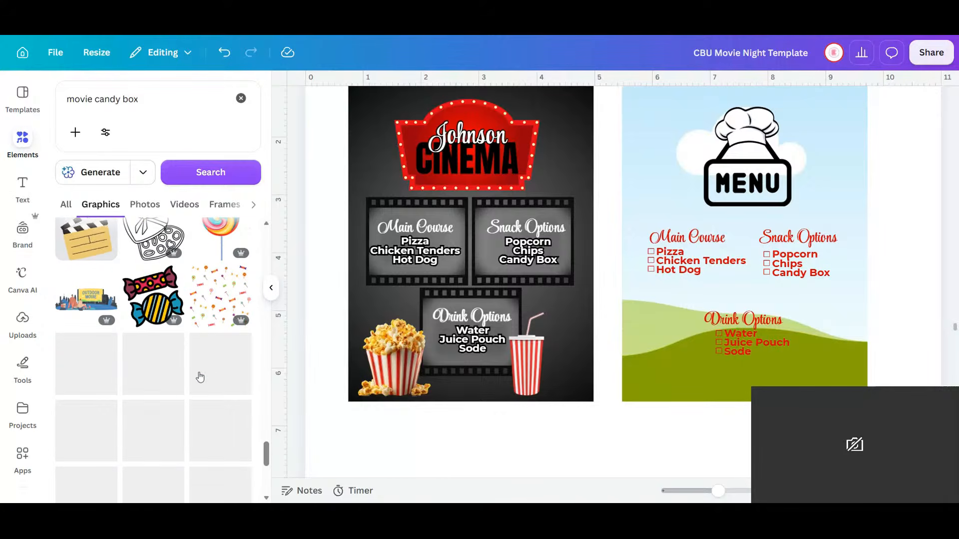
scroll(200, 377, down, 5)
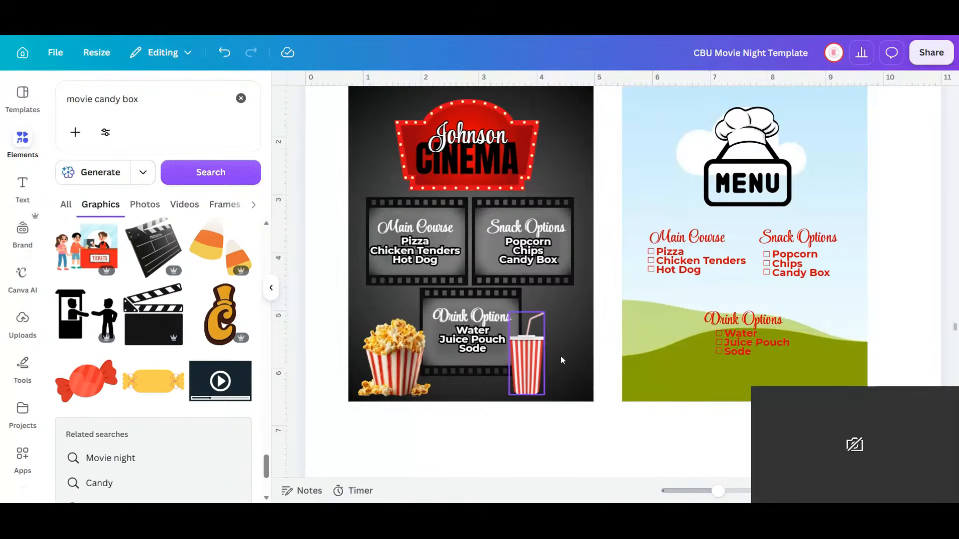
scroll(190, 357, down, 2)
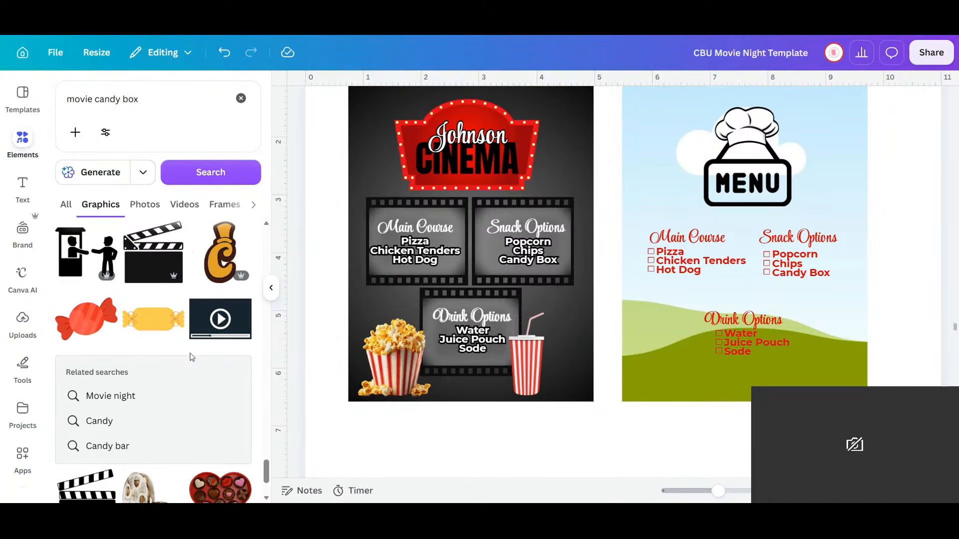
- Shrink the striped drink cup to about 0.4 by 1 inch and place it beside the popcorn bucket on the gray menu card
click(522, 367)
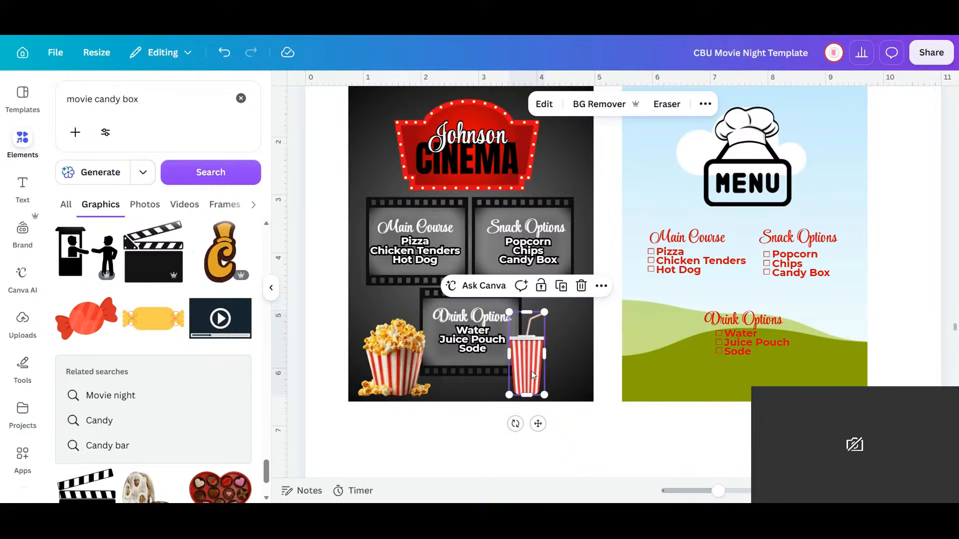
drag(518, 381, 430, 370)
drag(443, 312, 433, 337)
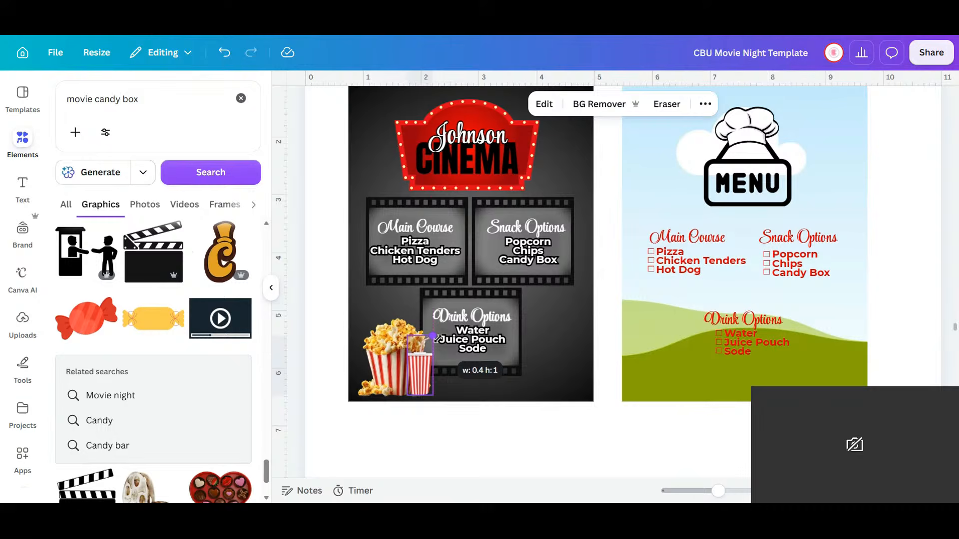
drag(419, 382, 417, 380)
- Copy the film reel graphic from the black ticket on the Movie Ticket page
scroll(717, 417, down, 5)
scroll(717, 417, down, 15)
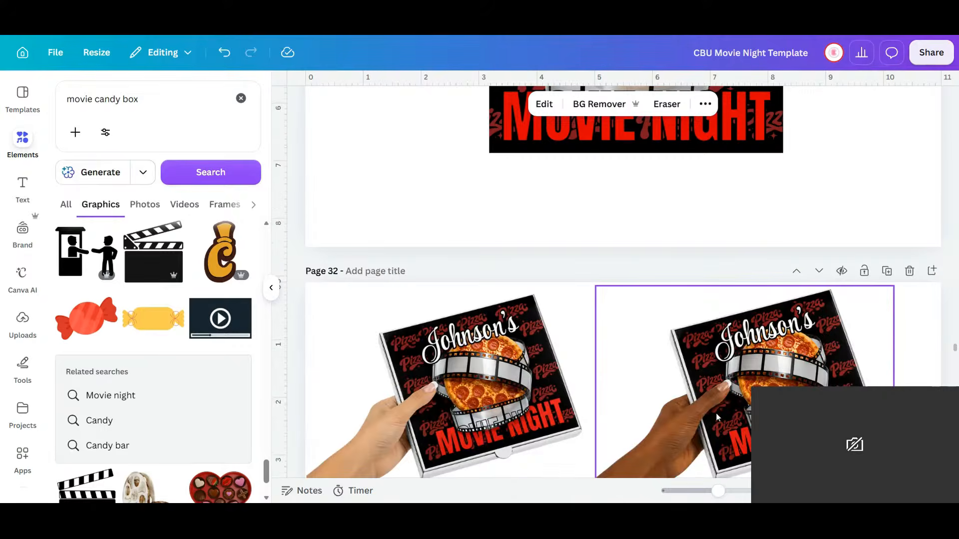
scroll(718, 417, down, 5)
scroll(717, 417, down, 10)
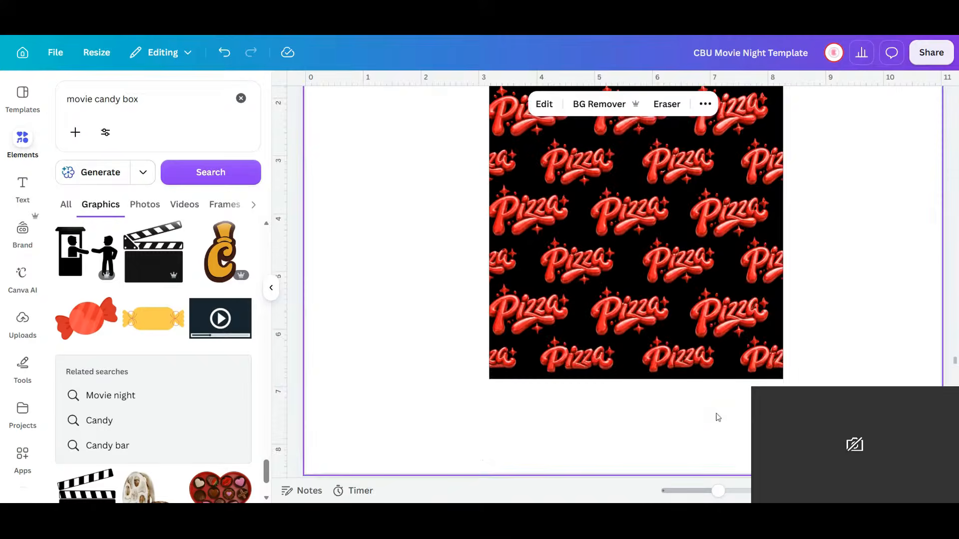
scroll(574, 402, down, 10)
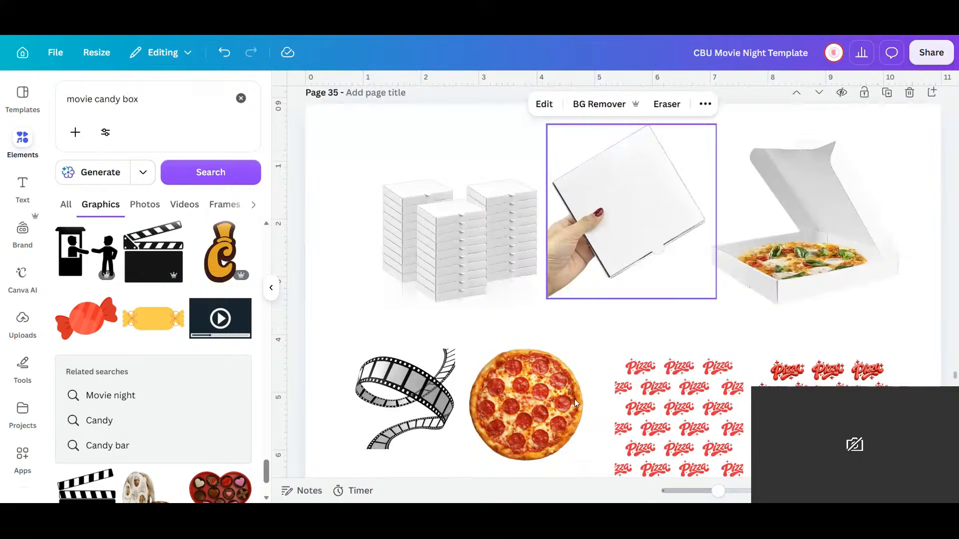
scroll(574, 402, up, 3)
scroll(574, 402, down, 6)
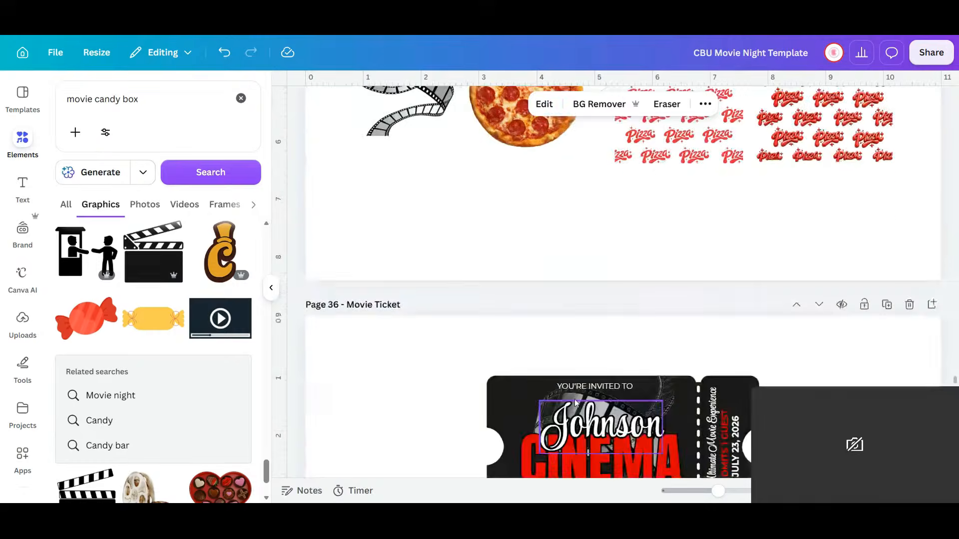
scroll(524, 394, up, 2)
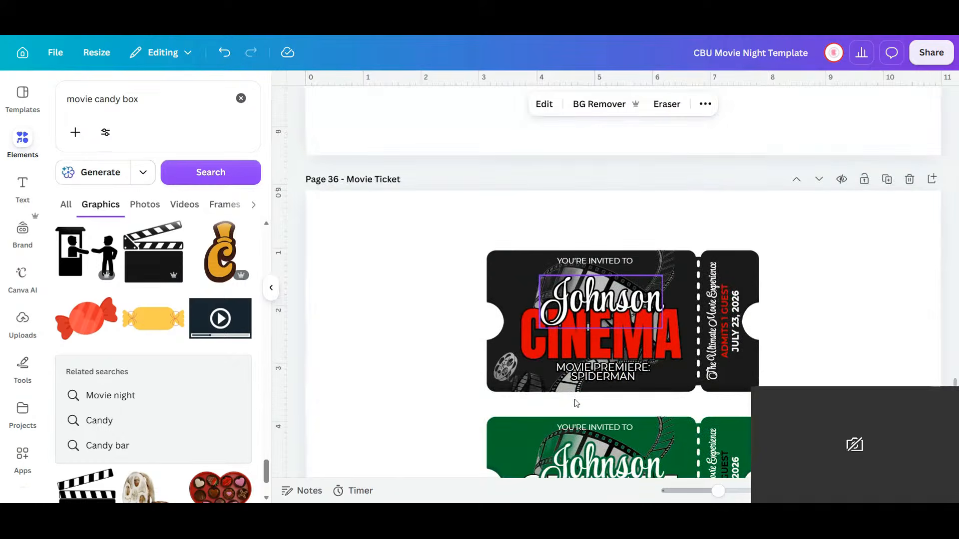
click(510, 376)
right_click(509, 376)
click(566, 143)
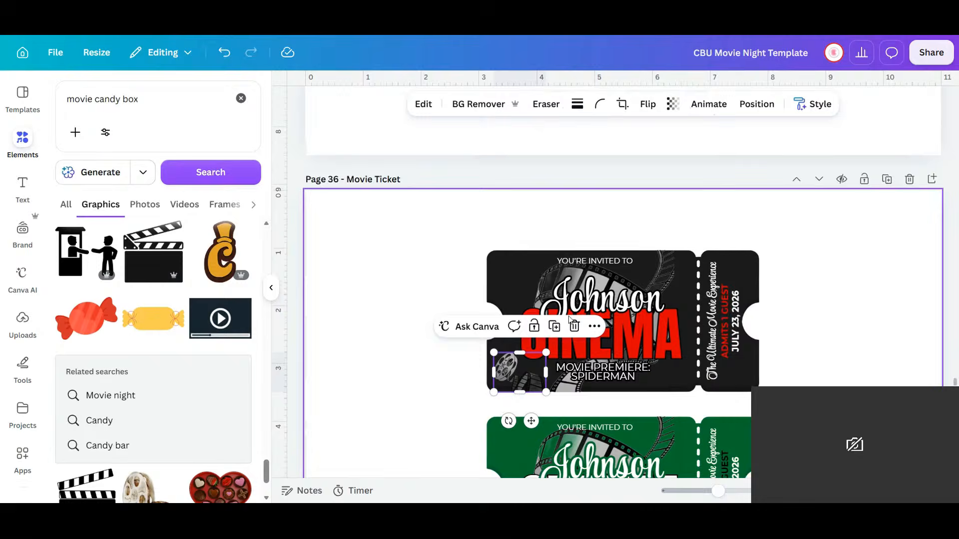
- Paste the copied film reel graphic onto the page with the gray Johnson Cinema menu card
scroll(594, 411, up, 5)
scroll(594, 411, up, 5)
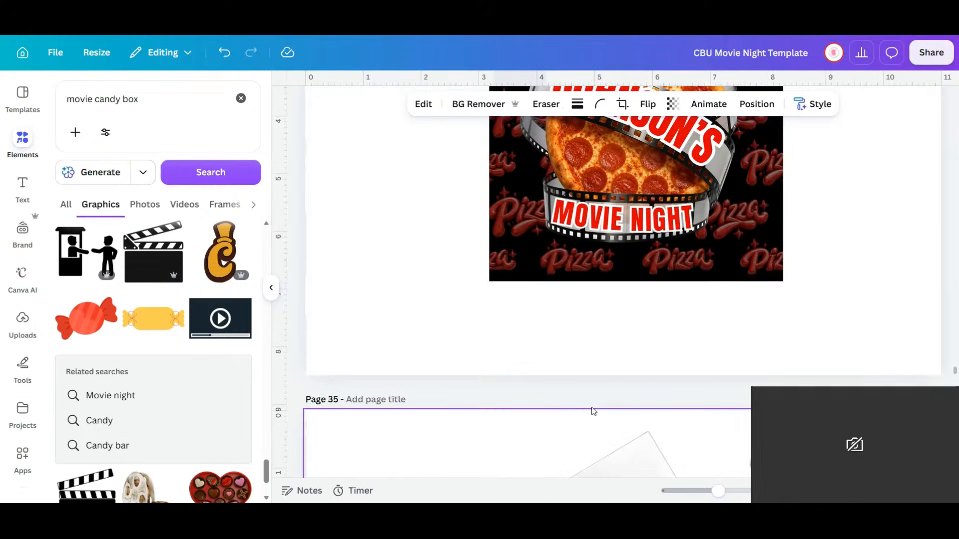
scroll(594, 411, up, 10)
scroll(621, 280, up, 5)
scroll(603, 270, up, 10)
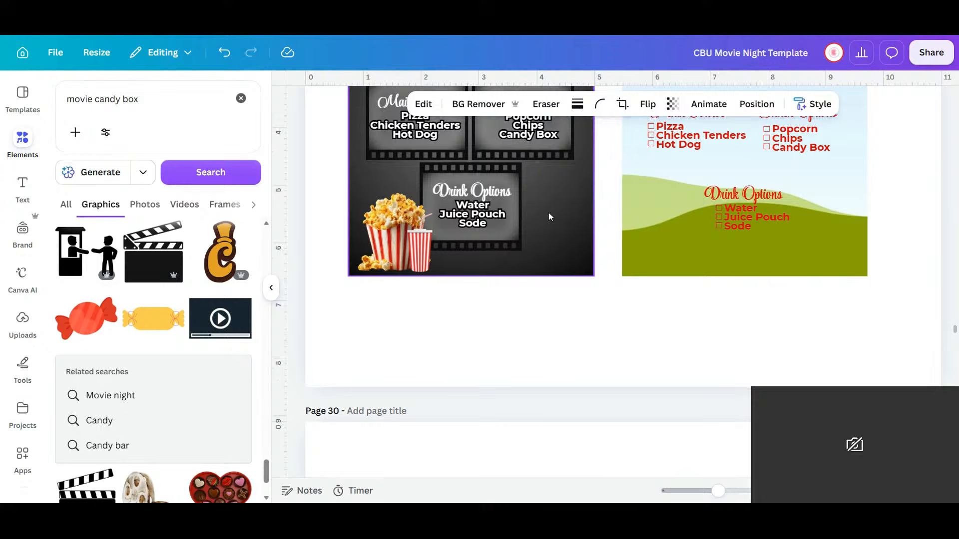
right_click(548, 217)
click(519, 328)
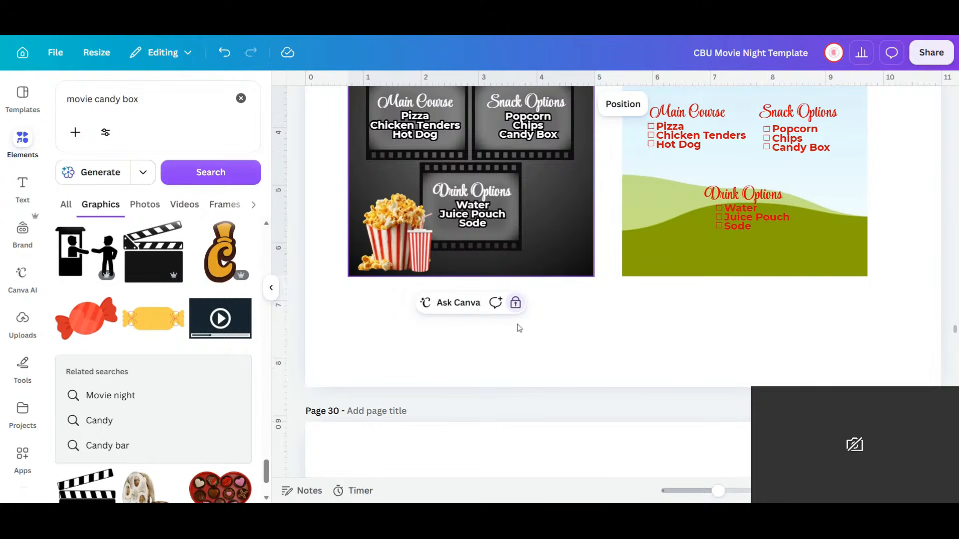
right_click(539, 330)
click(593, 315)
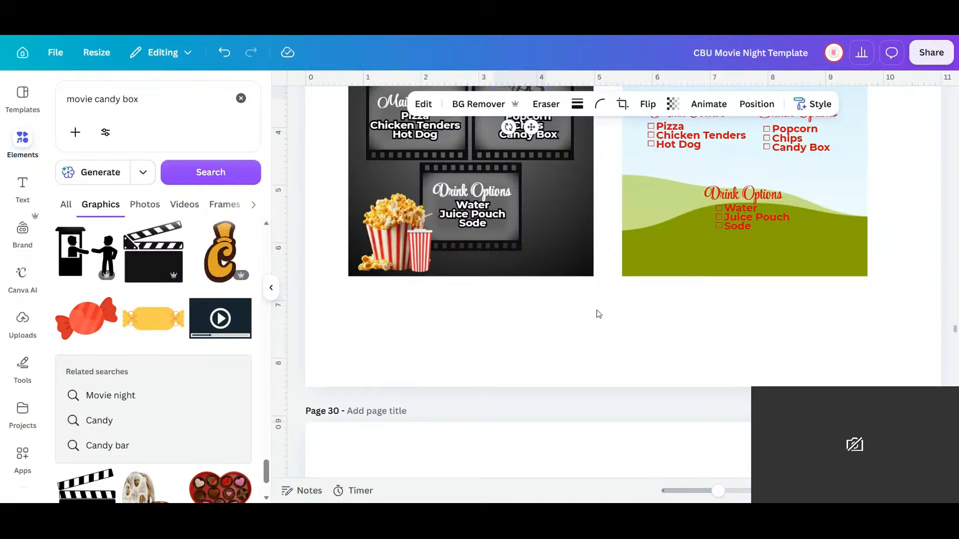
- Try the film reel graphic enlarged and flipped horizontally in the gray menu card's lower-right corner, and delete it
scroll(603, 315, up, 5)
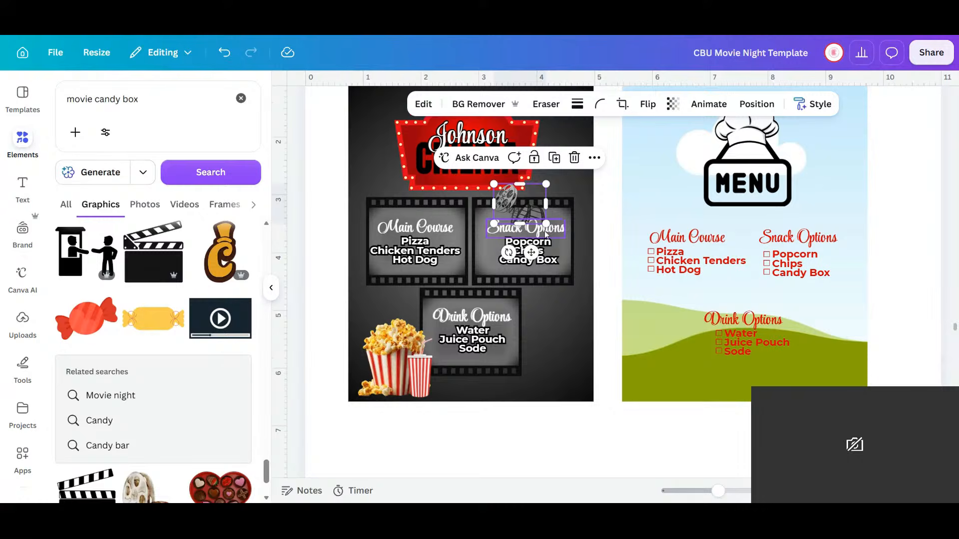
drag(546, 224, 579, 331)
drag(589, 258, 571, 372)
click(647, 104)
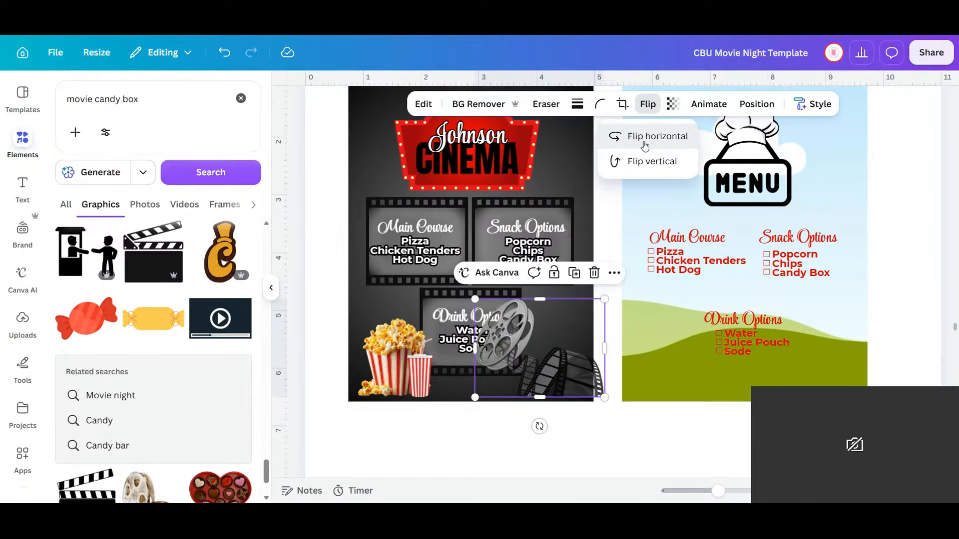
click(645, 144)
drag(572, 354, 564, 351)
drag(564, 351, 562, 355)
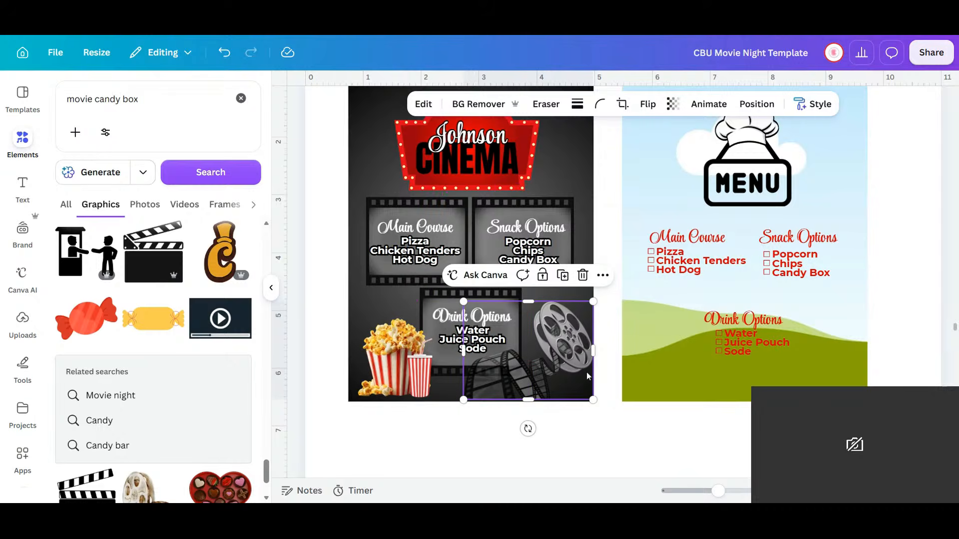
scroll(579, 345, down, 2)
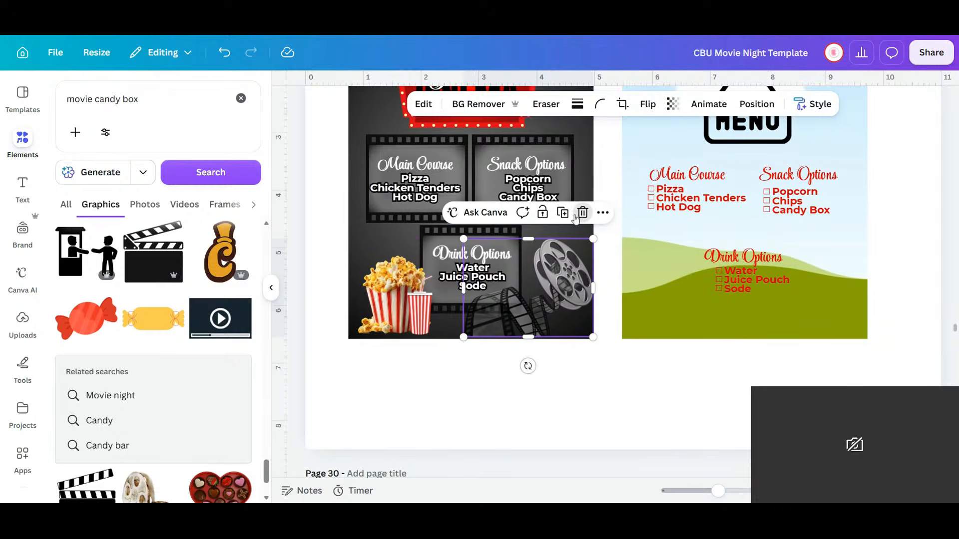
click(580, 214)
- Duplicate the popcorn bucket and drink cup and place the copies in the gray menu card's lower-right corner
click(385, 298)
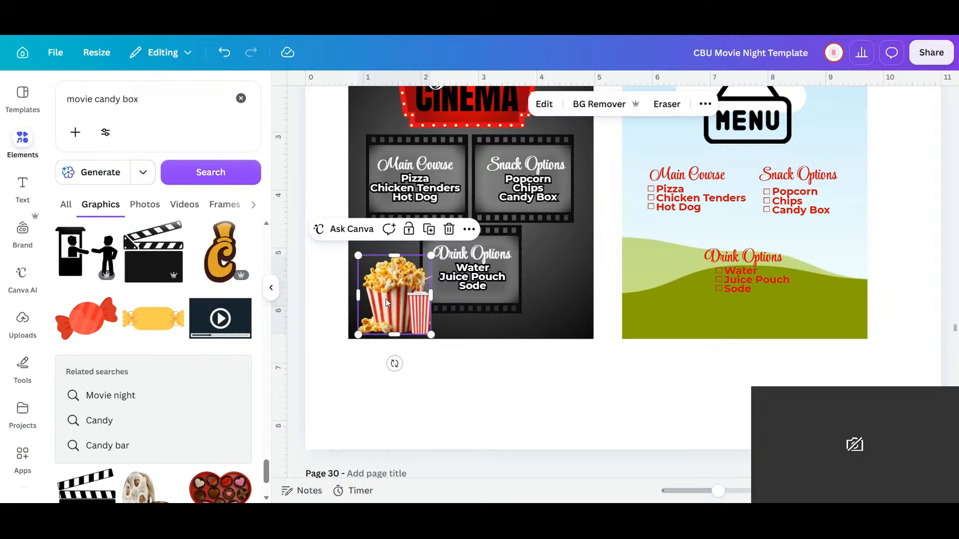
click(429, 229)
drag(396, 311, 573, 303)
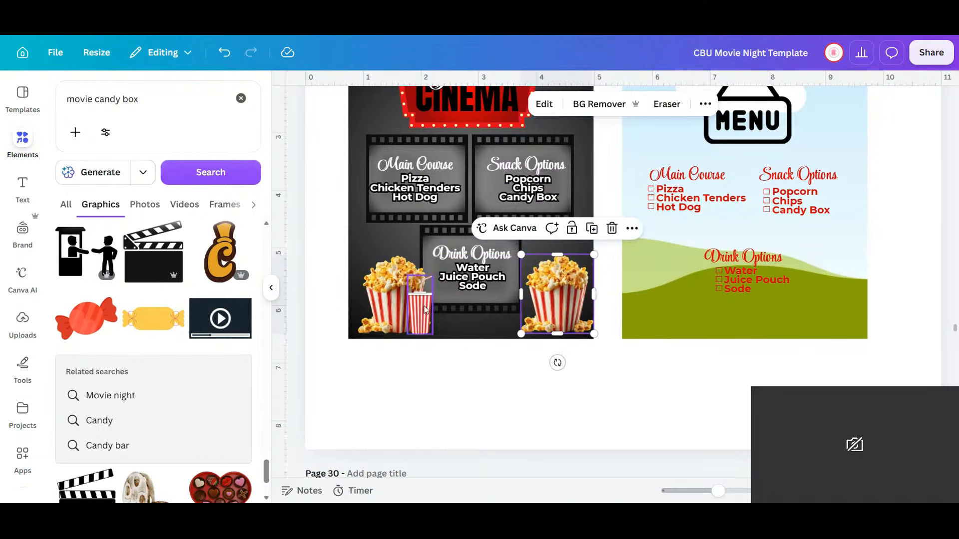
click(427, 308)
click(460, 248)
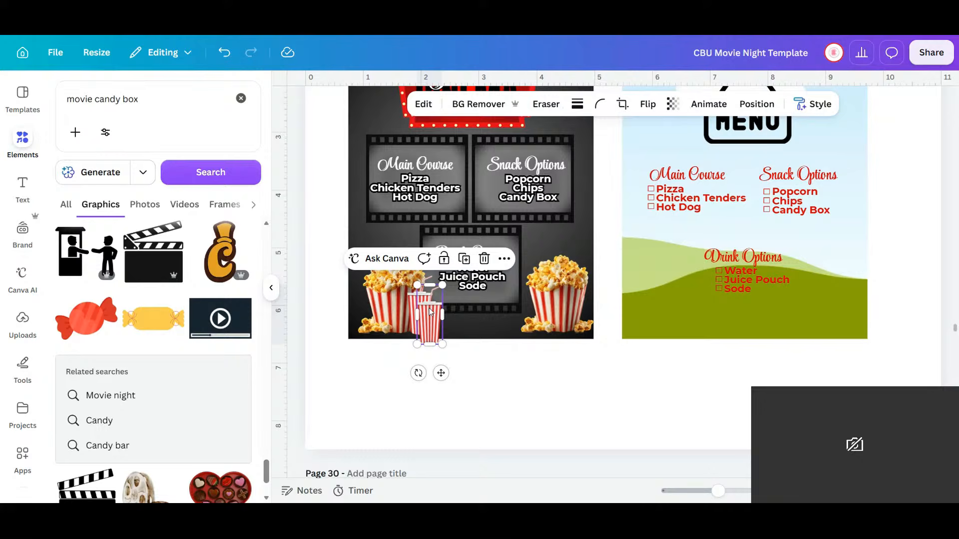
drag(428, 312, 522, 303)
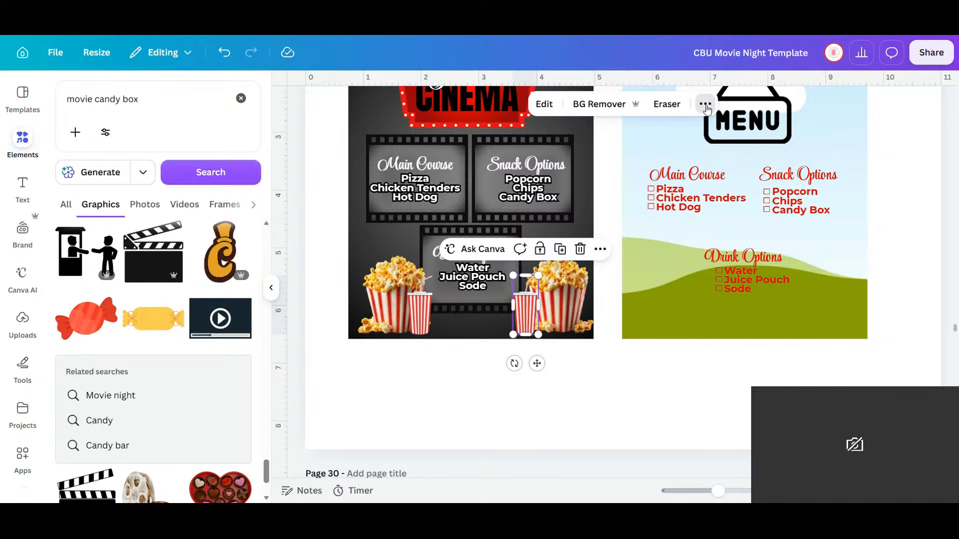
- Flip the copied drink cup horizontally and fine-tune the positions of the copied popcorn and cup to mirror the originals
click(706, 104)
click(525, 132)
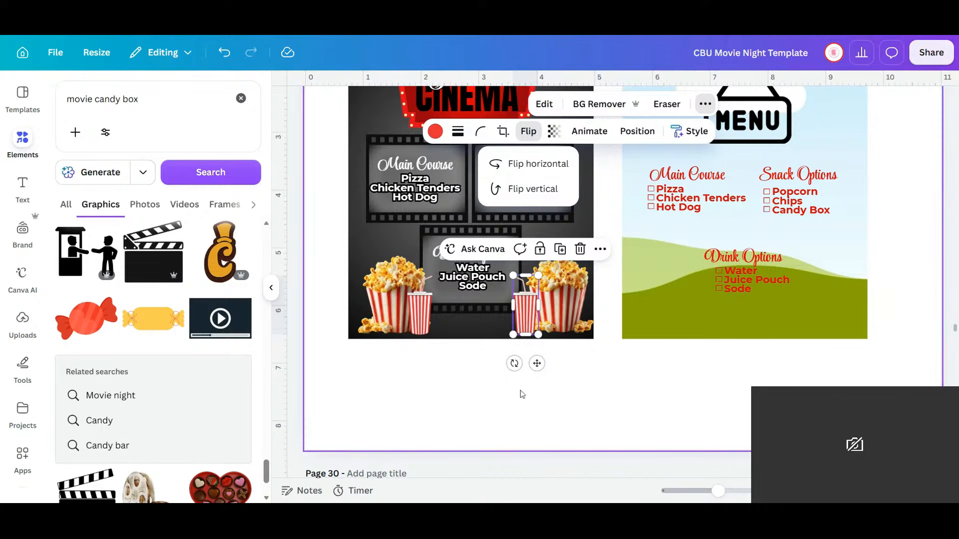
click(549, 421)
click(566, 323)
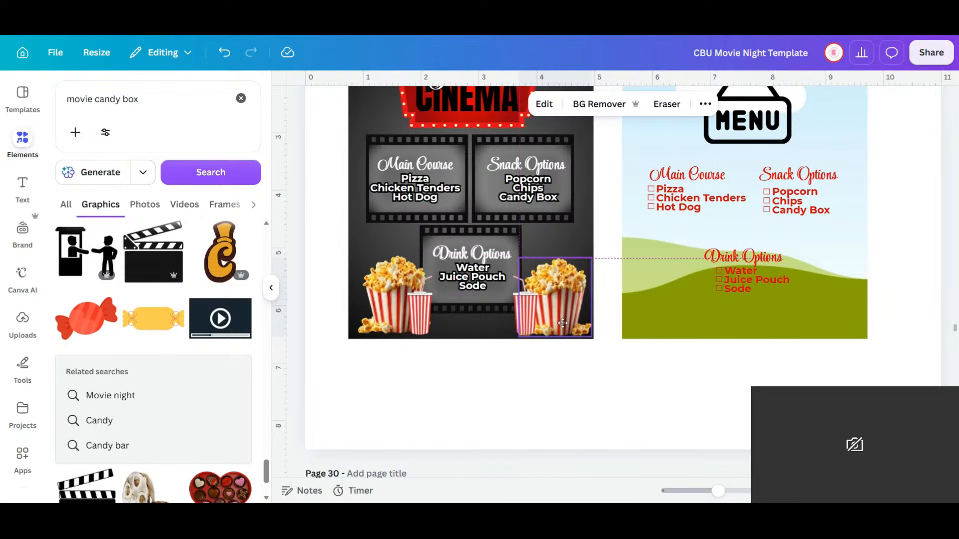
click(529, 322)
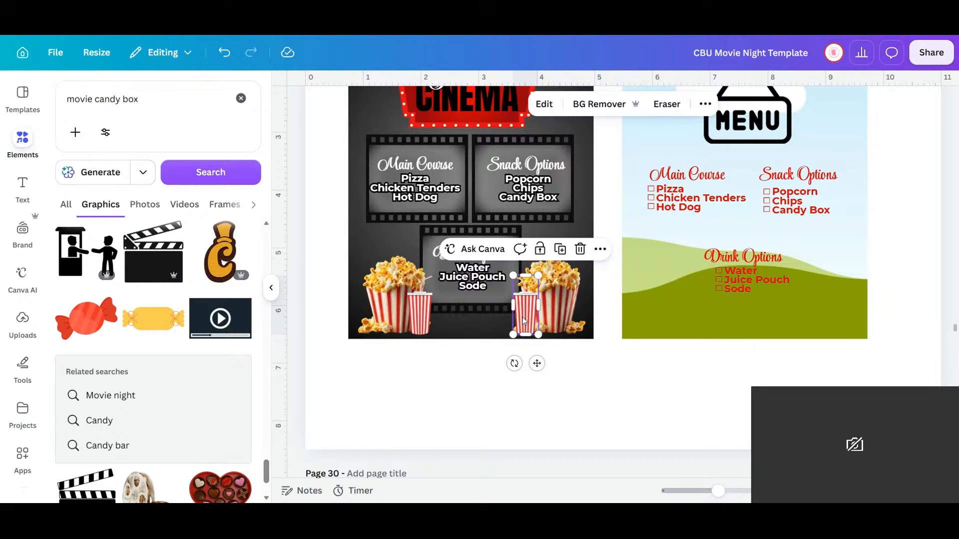
drag(521, 322, 519, 322)
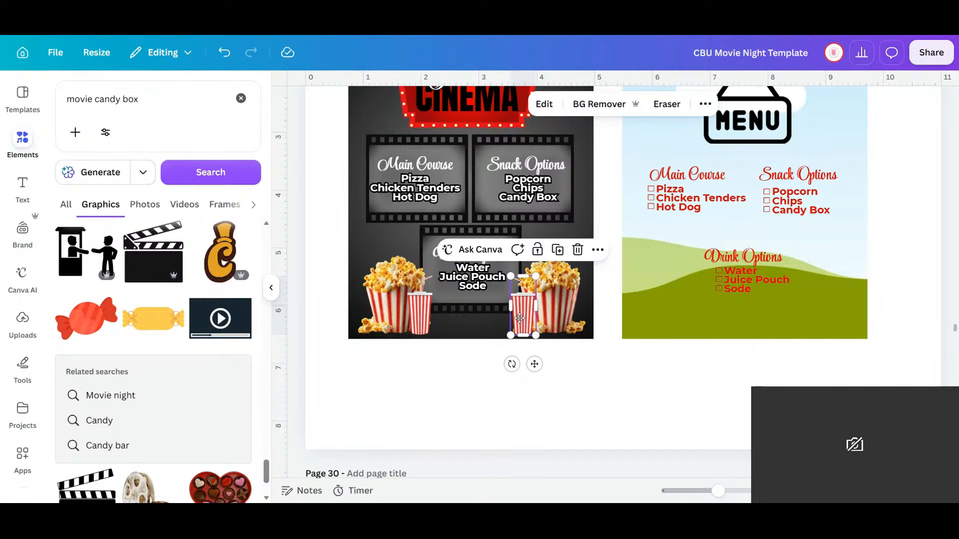
click(556, 411)
scroll(706, 324, down, 15)
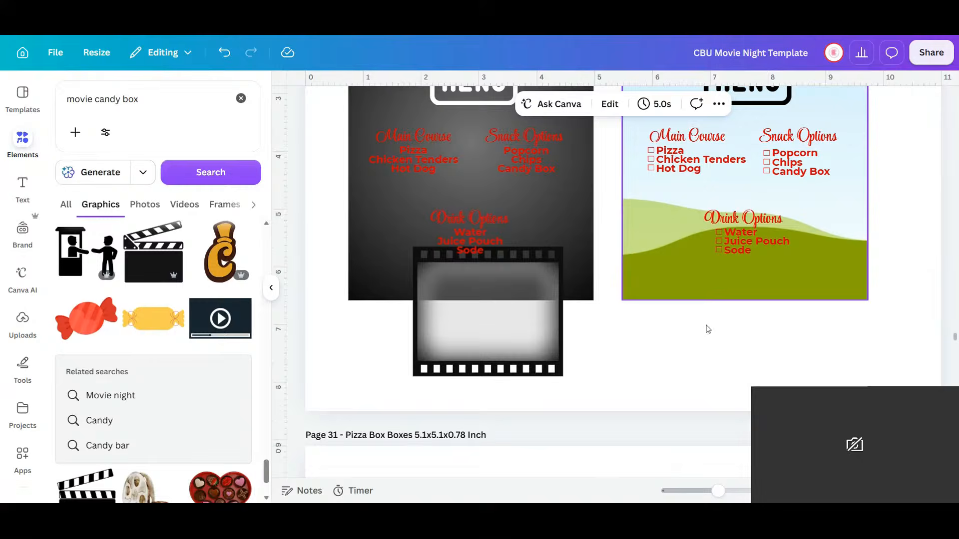
scroll(708, 330, down, 5)
scroll(709, 328, up, 4)
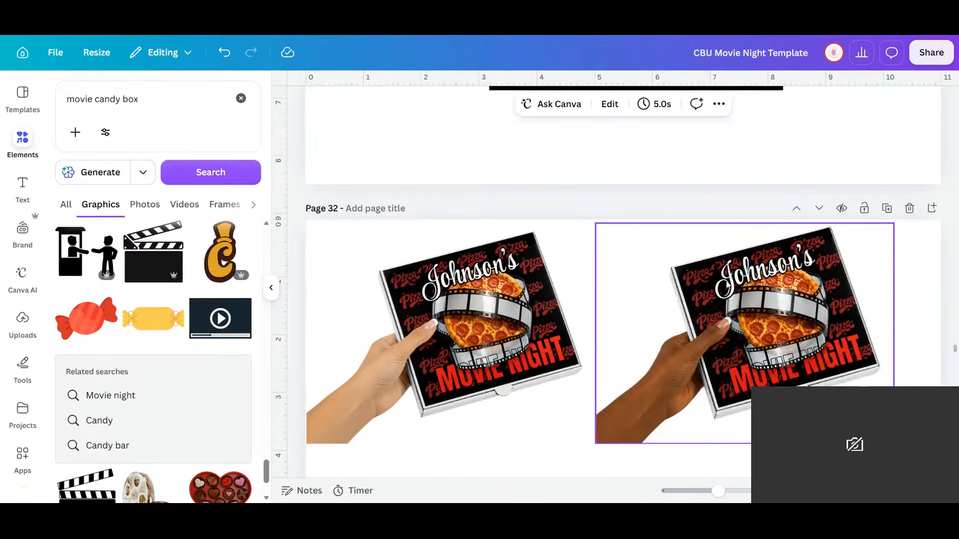
- Duplicate page 32's pizza box mockup held by the darker-skinned hand and place a smaller copy below the gray Johnson Cinema menu card
right_click(724, 265)
click(649, 339)
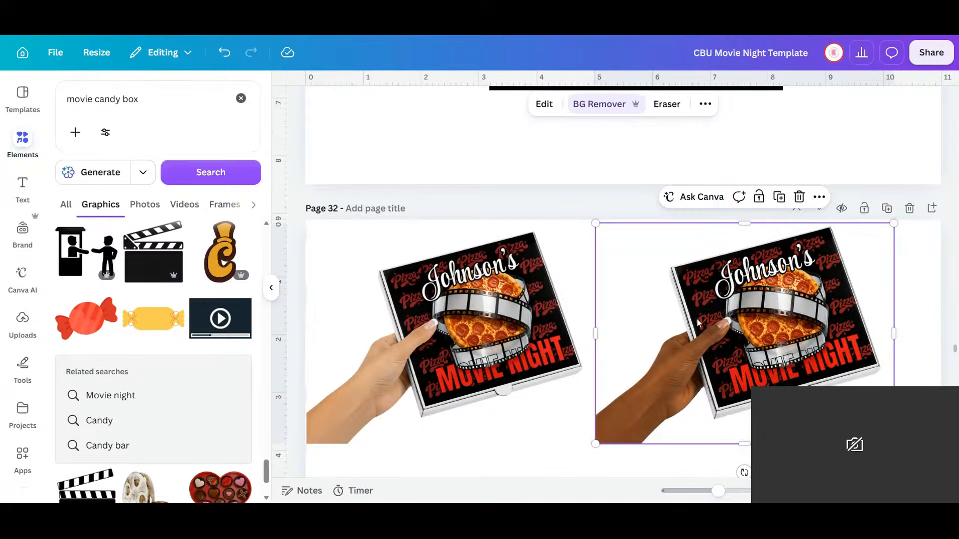
right_click(729, 304)
click(675, 305)
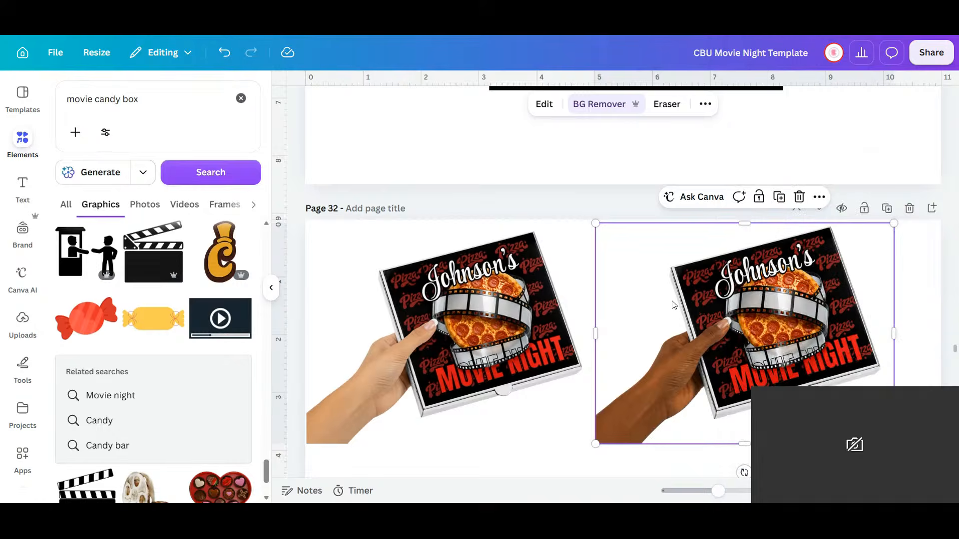
click(779, 198)
drag(699, 322, 540, 334)
drag(731, 235, 578, 345)
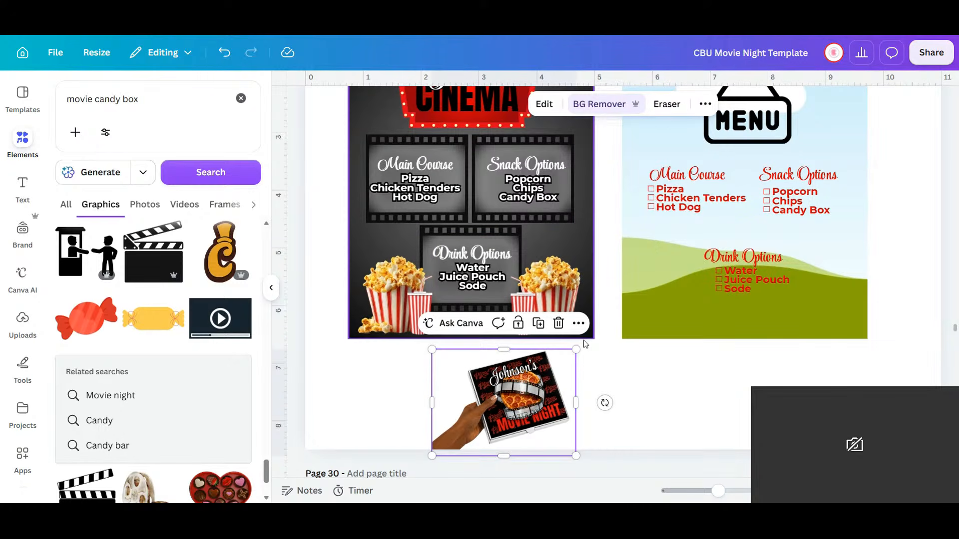
- Delete the copied popcorn bucket and drink cup from the gray menu card's lower-right corner
click(559, 293)
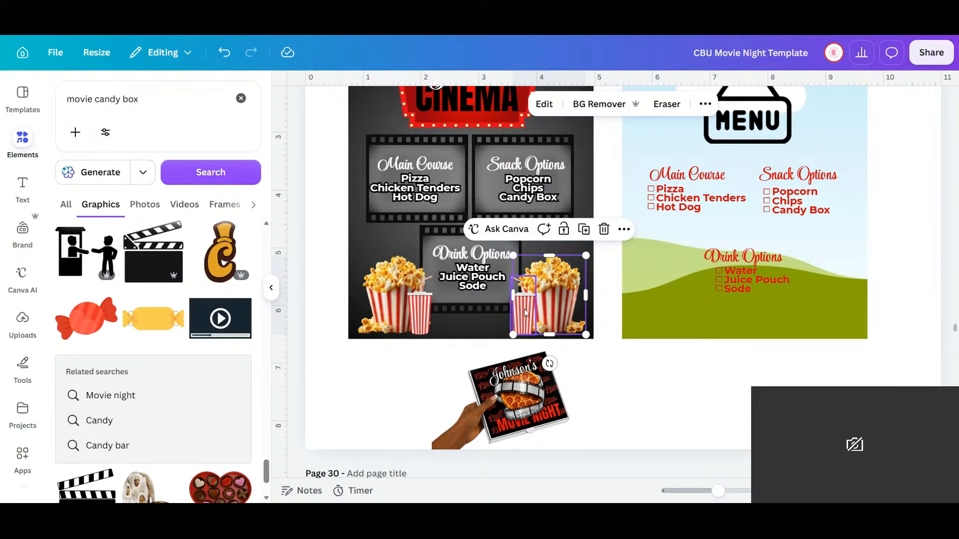
click(684, 409)
scroll(684, 409, up, 5)
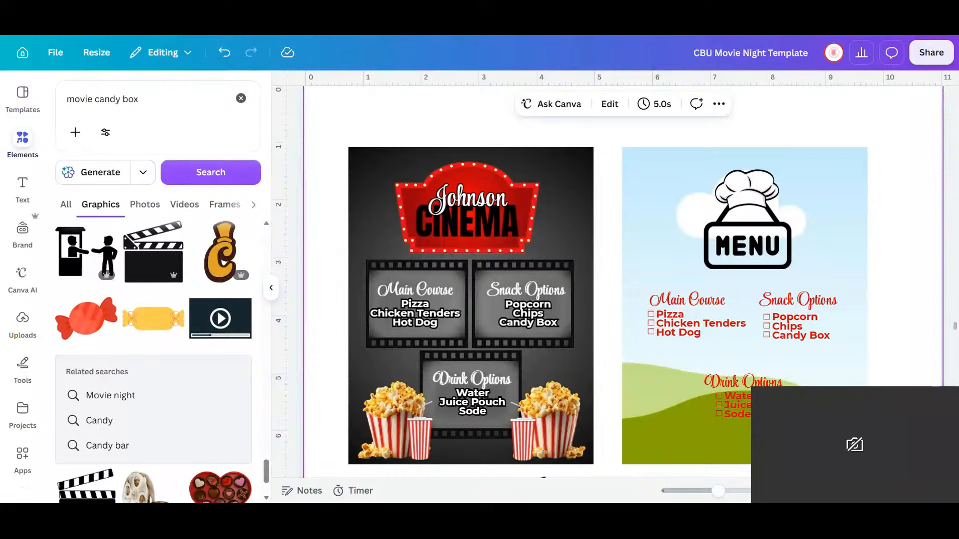
click(549, 425)
scroll(502, 309, down, 3)
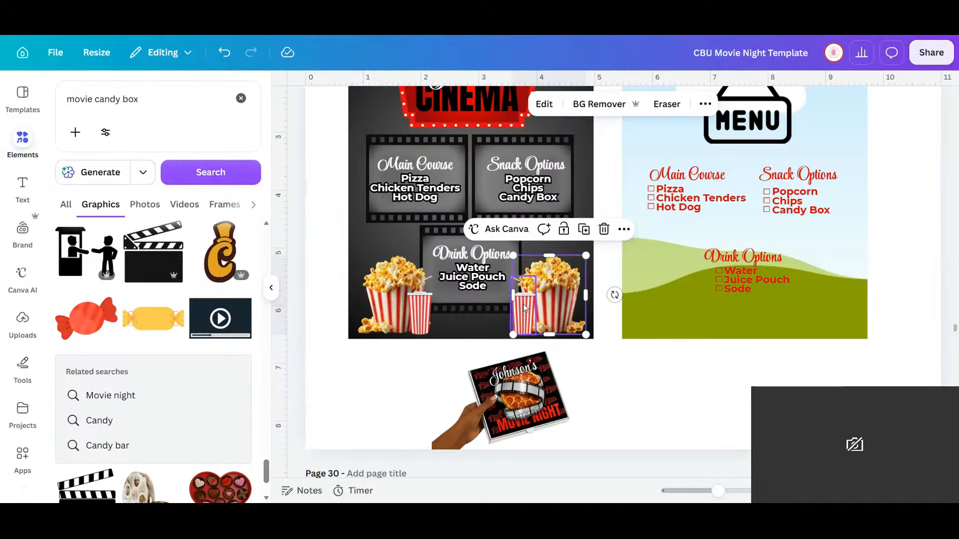
shift+click(547, 305)
key(Delete)
- Try the pizza box image in the gray menu card's lower-right corner, flip it horizontally, and undo the flip
click(514, 423)
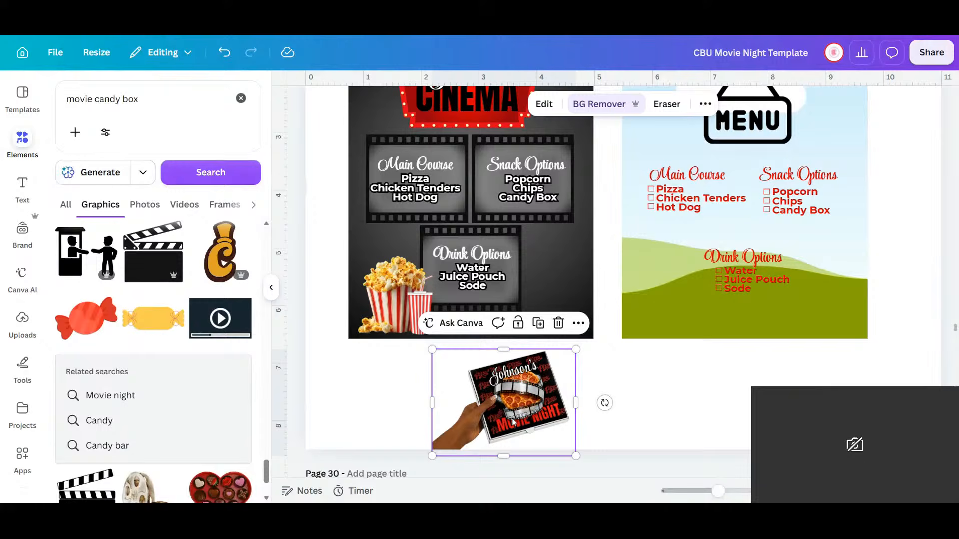
drag(518, 424, 553, 314)
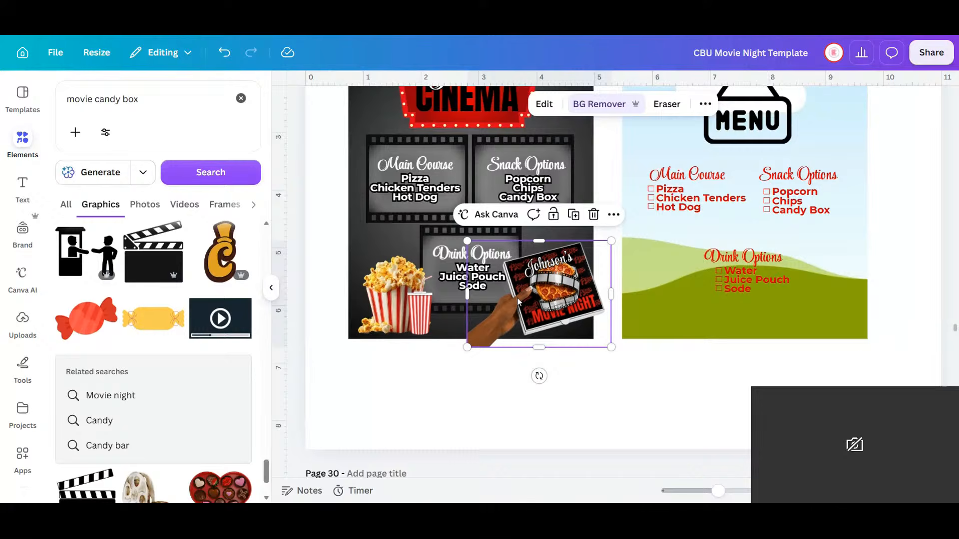
click(705, 103)
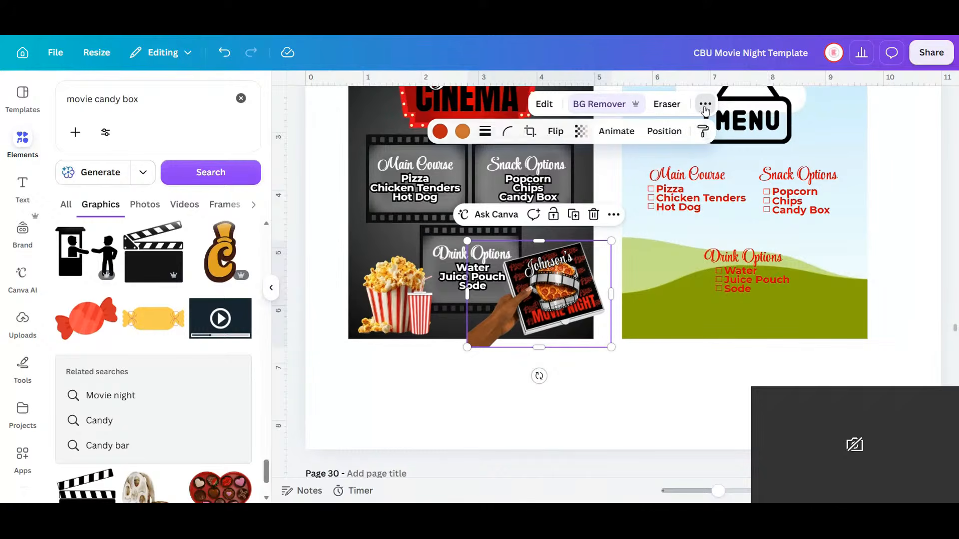
click(556, 130)
click(570, 171)
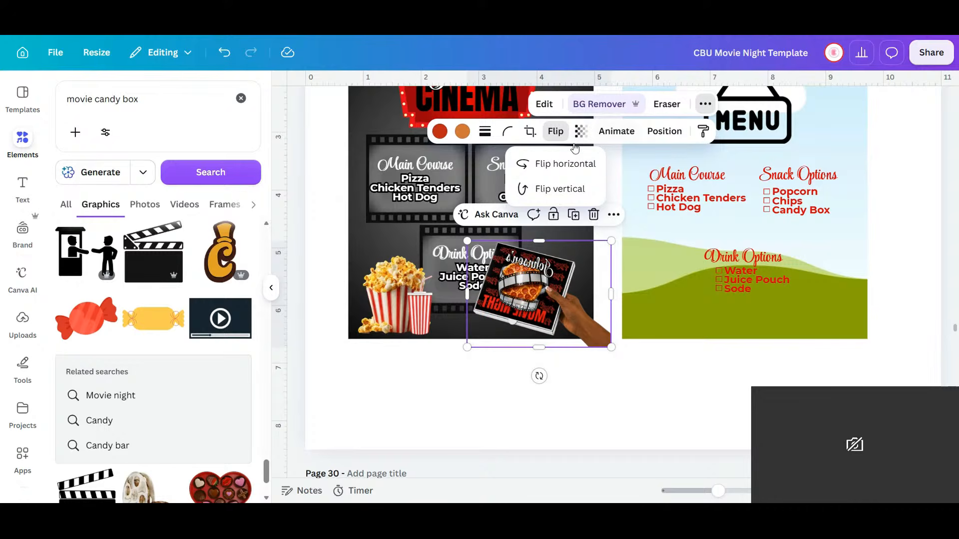
click(224, 52)
- Move the original popcorn bucket and drink cup together off the gray menu card to the blank area below it
click(415, 306)
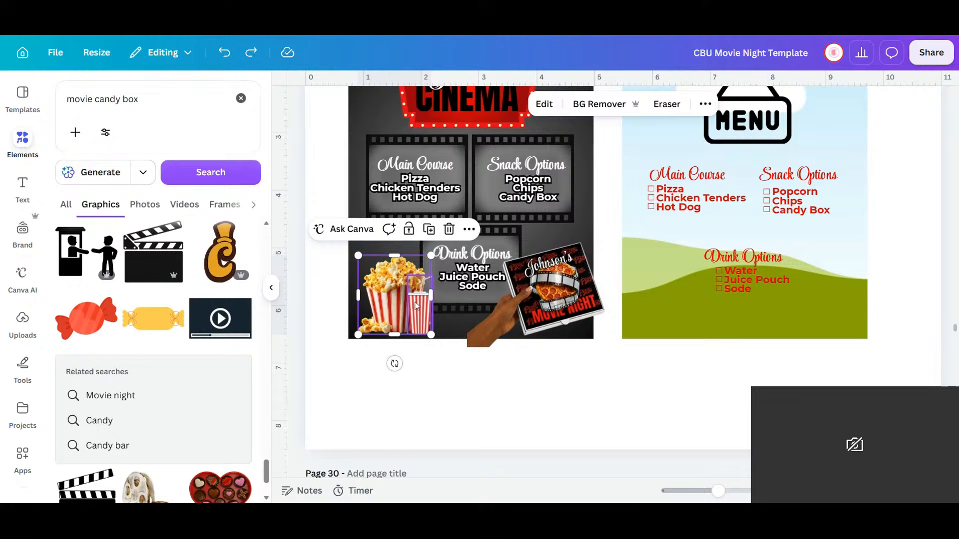
shift+click(418, 306)
drag(420, 328, 604, 409)
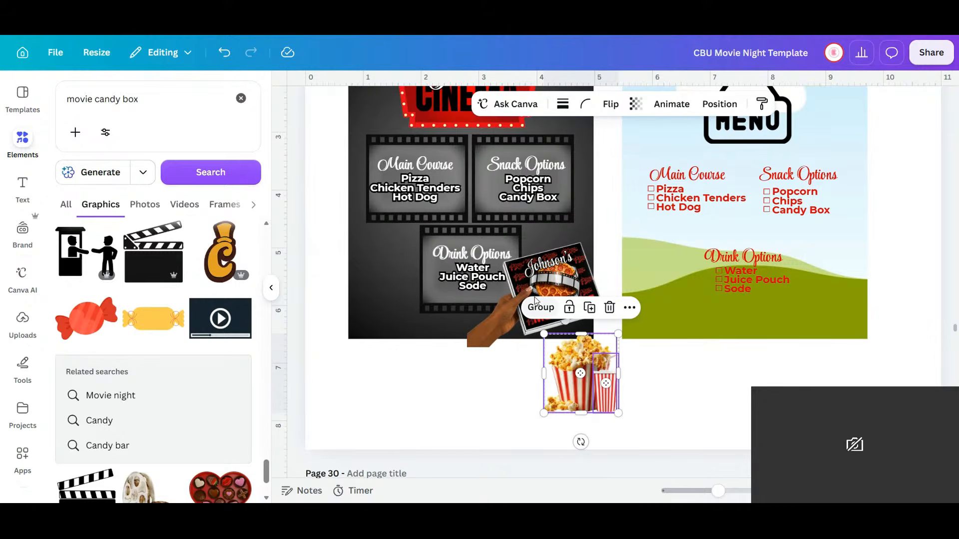
- Move the pizza box image to the gray menu card's lower-left corner and shrink it to fit beside the Drink Options frame
click(548, 291)
drag(516, 290, 439, 270)
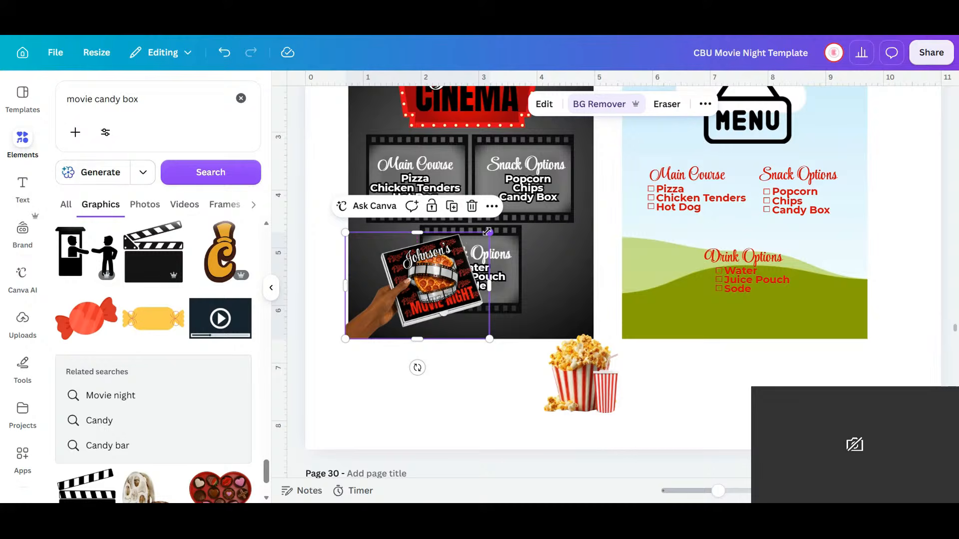
drag(476, 242, 385, 286)
drag(433, 258, 435, 256)
- Duplicate the stacked pizza boxes image on page 32 and place the copy to the right of the original
scroll(668, 391, down, 5)
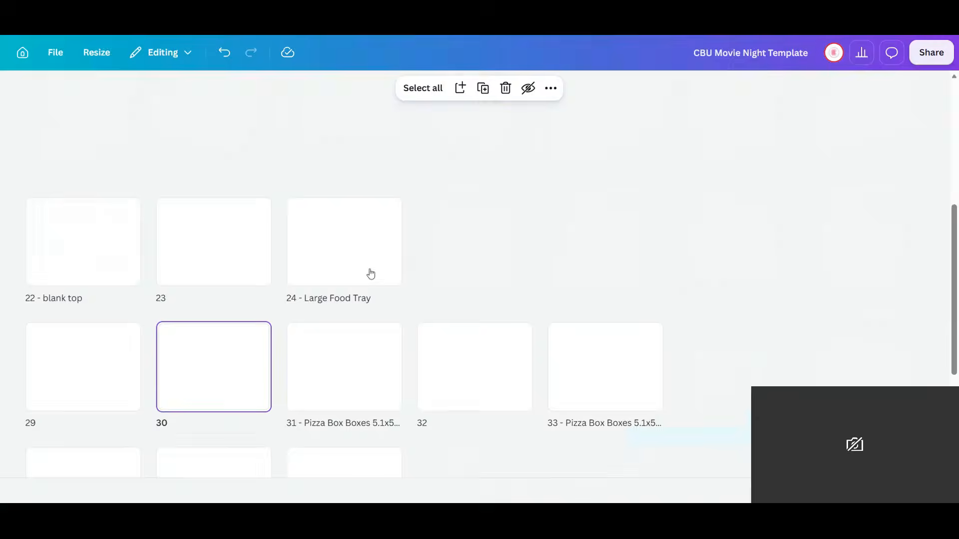
mouse_move(549, 353)
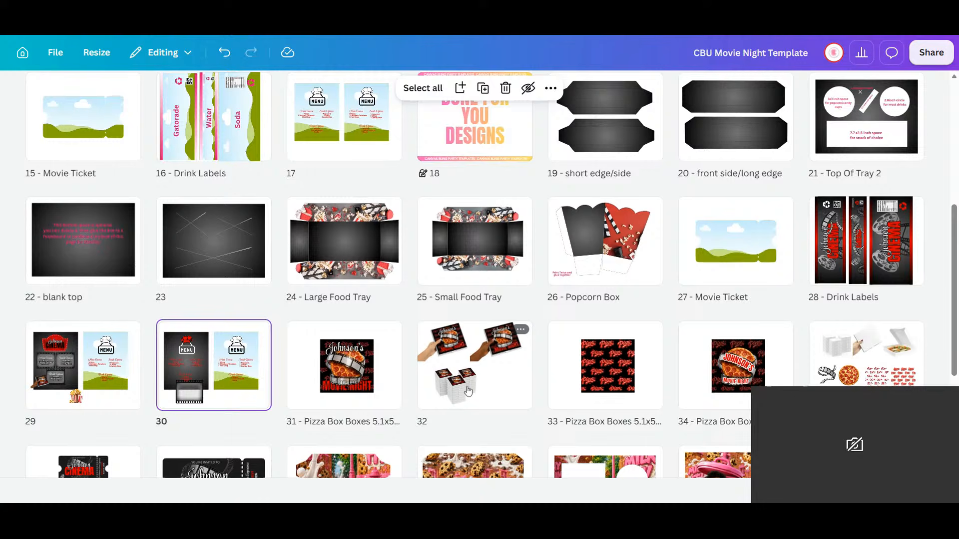
double_click(468, 391)
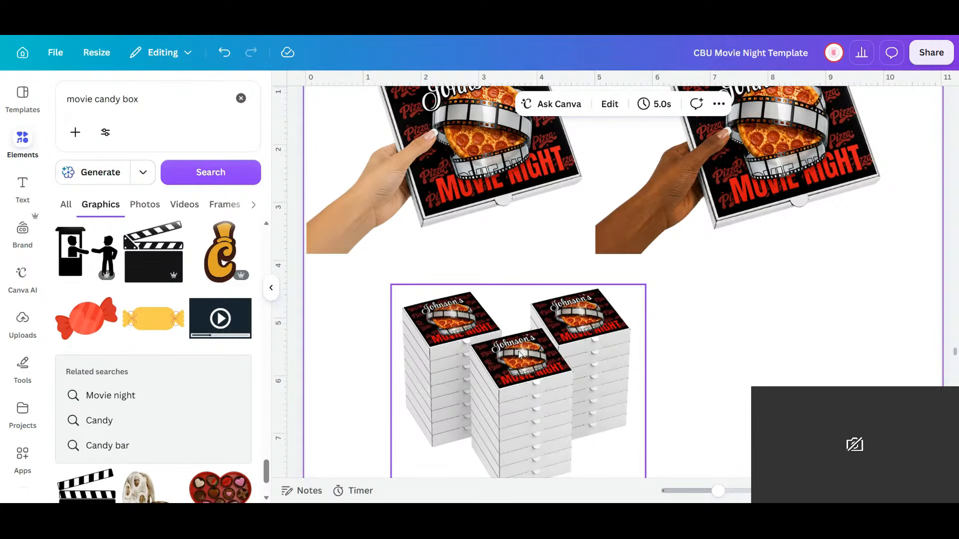
click(577, 378)
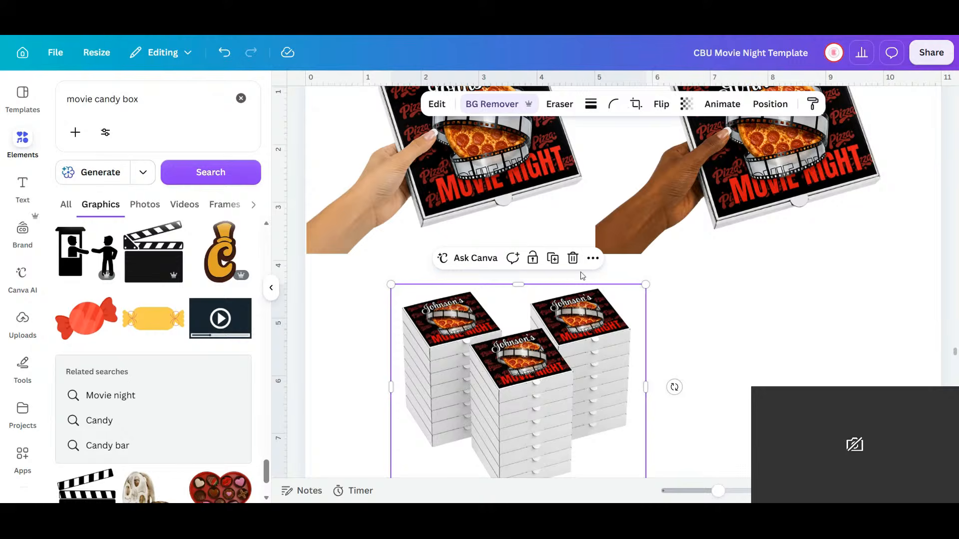
click(553, 258)
drag(500, 401, 750, 367)
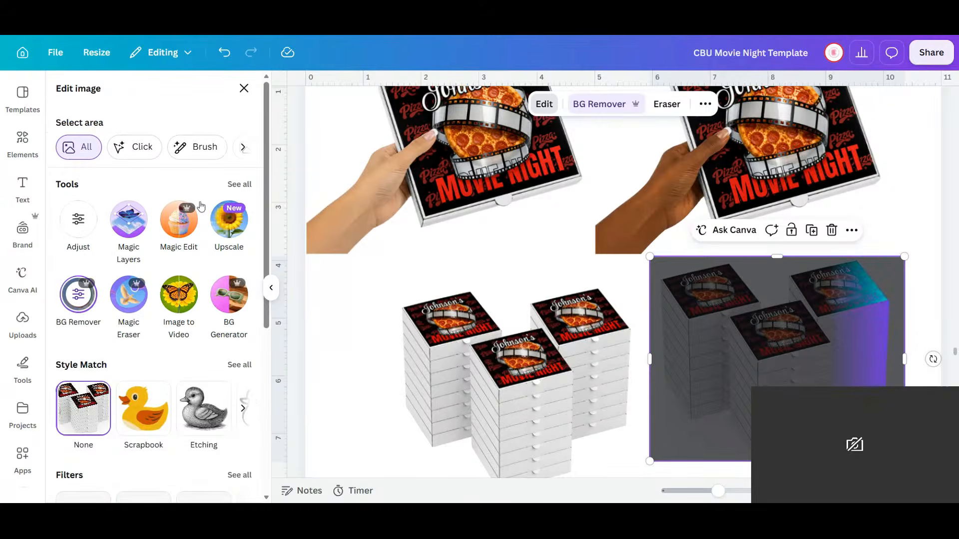
click(240, 185)
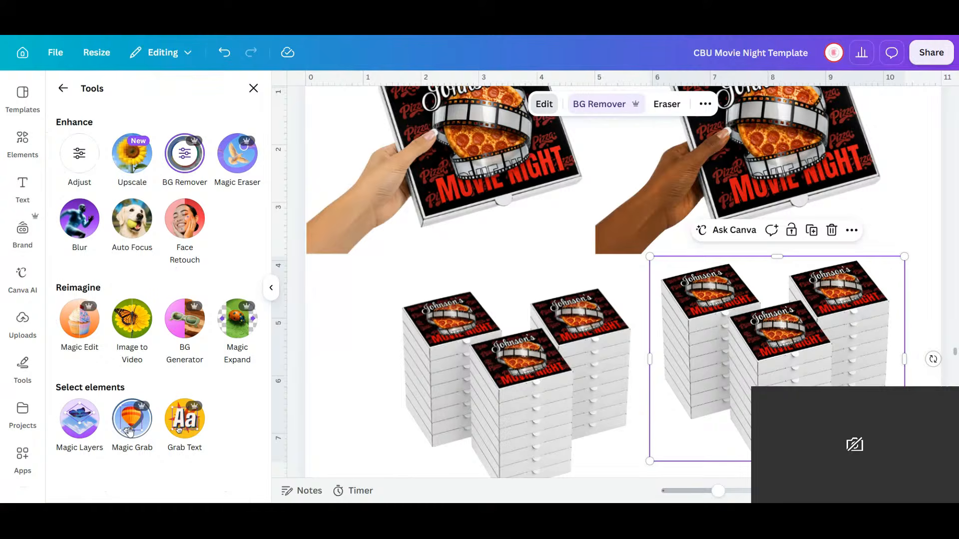
click(129, 430)
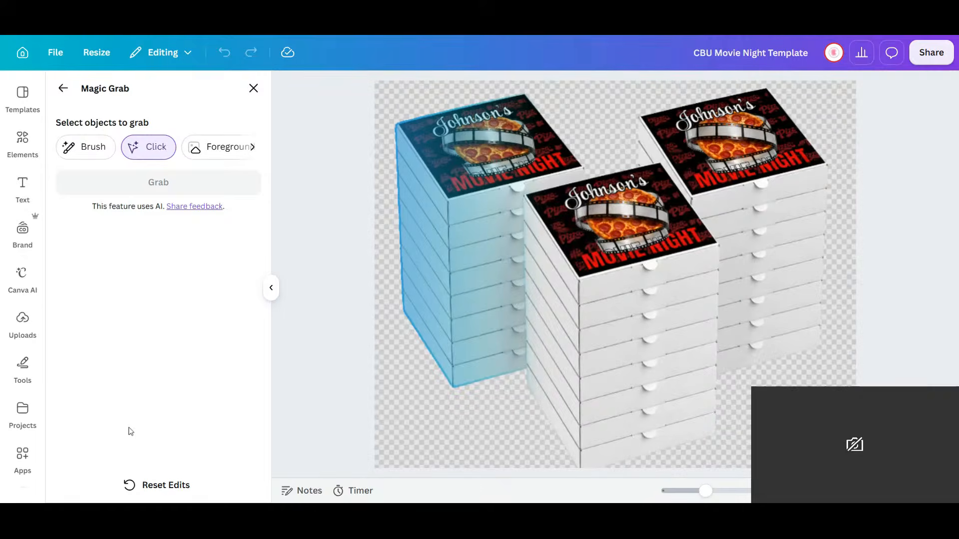
click(606, 220)
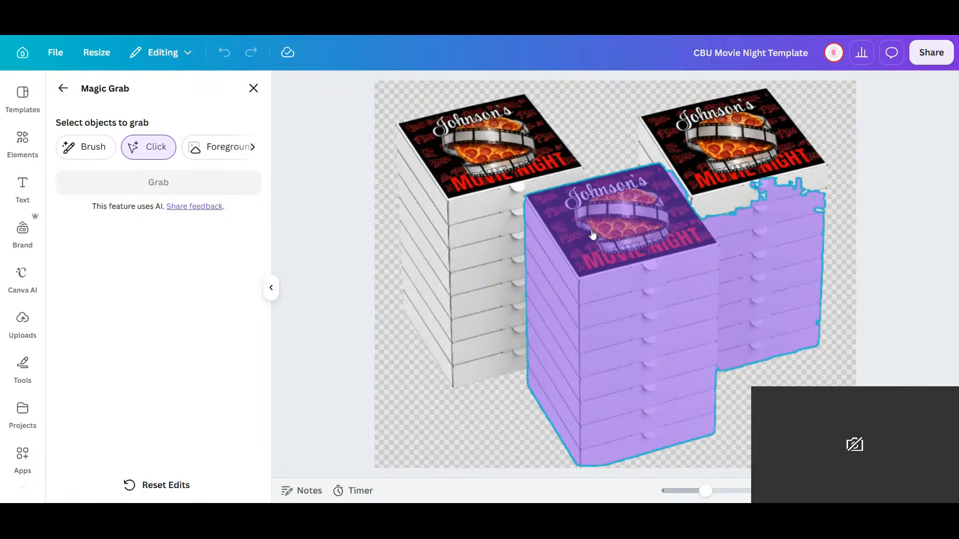
click(82, 145)
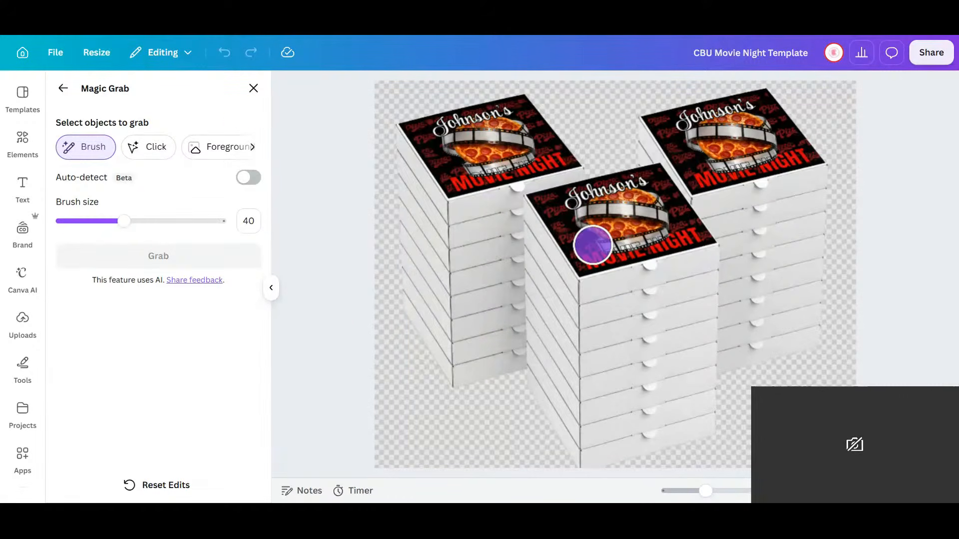
click(593, 245)
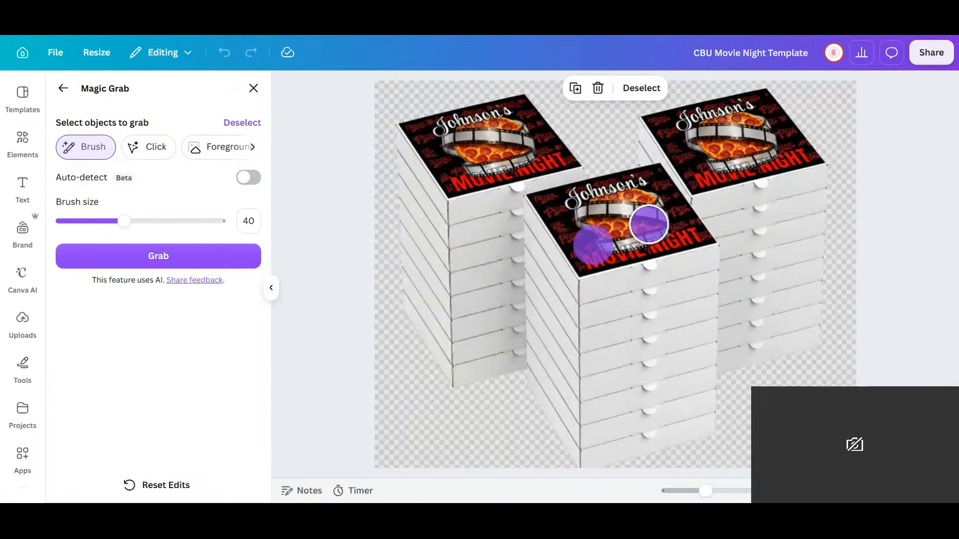
drag(649, 224, 609, 235)
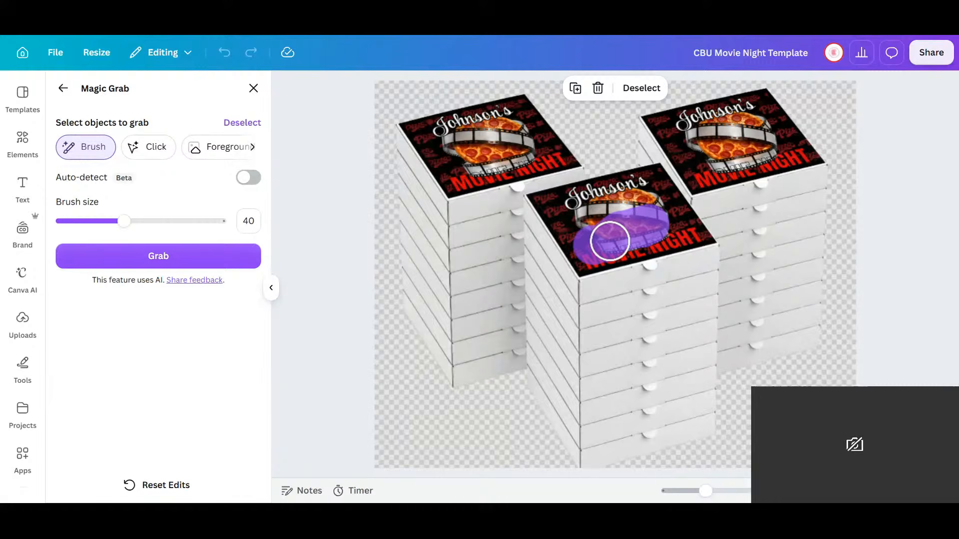
mouse_move(589, 273)
mouse_down()
mouse_move(699, 250)
mouse_move(651, 238)
mouse_move(663, 222)
mouse_move(678, 229)
mouse_move(652, 195)
mouse_move(597, 210)
mouse_move(587, 260)
mouse_move(546, 213)
mouse_move(635, 192)
mouse_up()
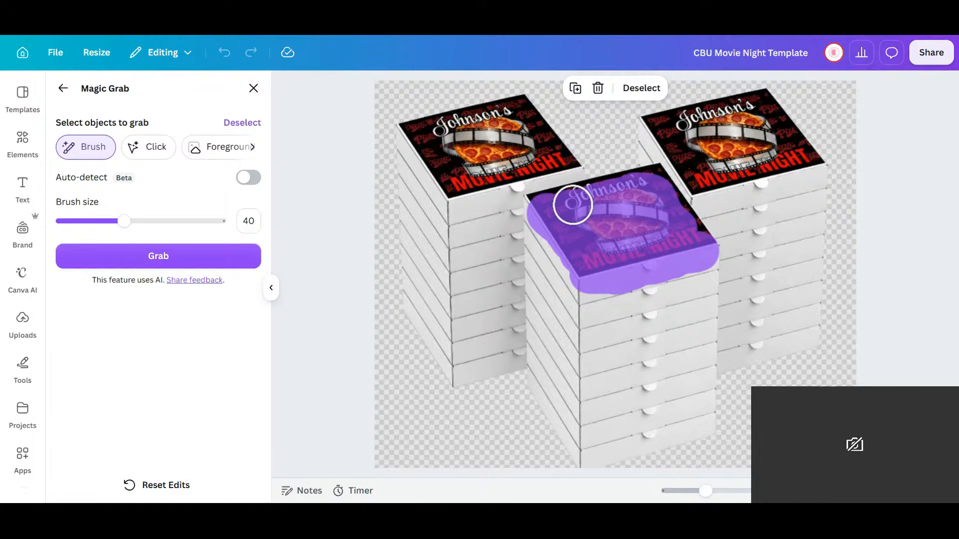
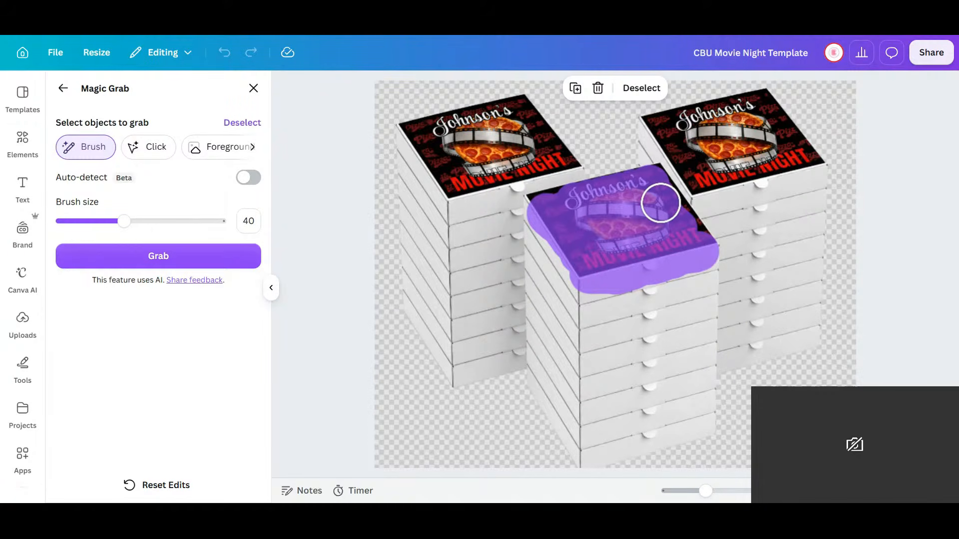
click(242, 125)
click(63, 88)
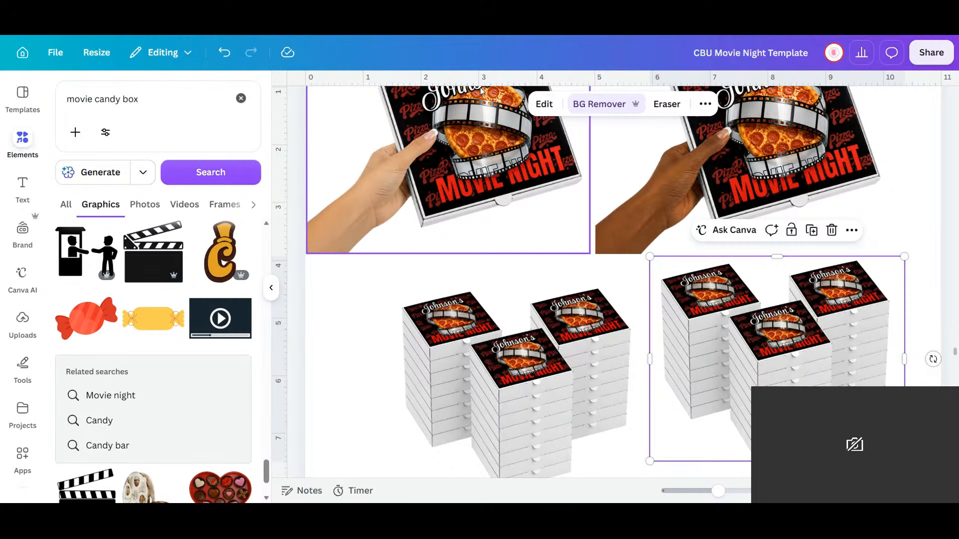
- Erase the two rear pizza box stacks from the copied image with Magic Eraser, leaving the front stack
click(545, 103)
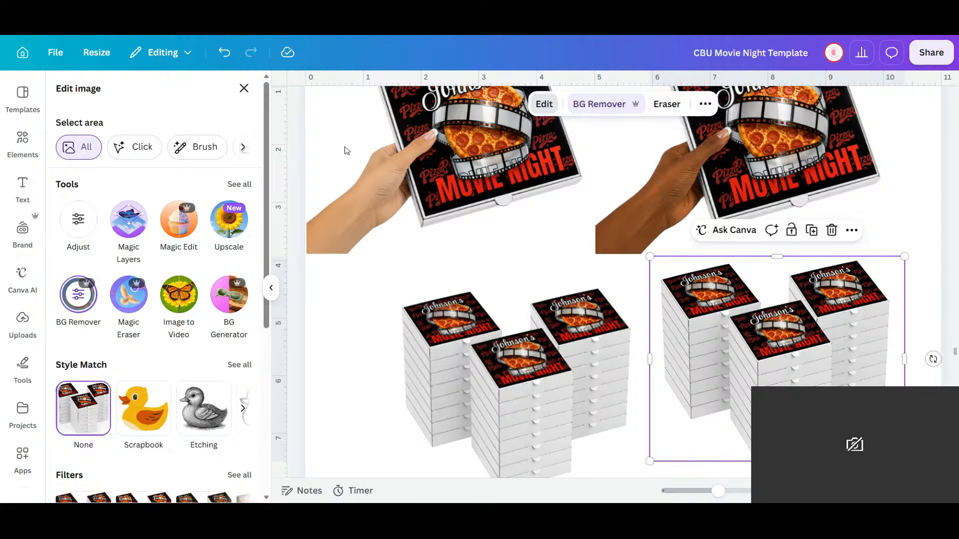
click(126, 302)
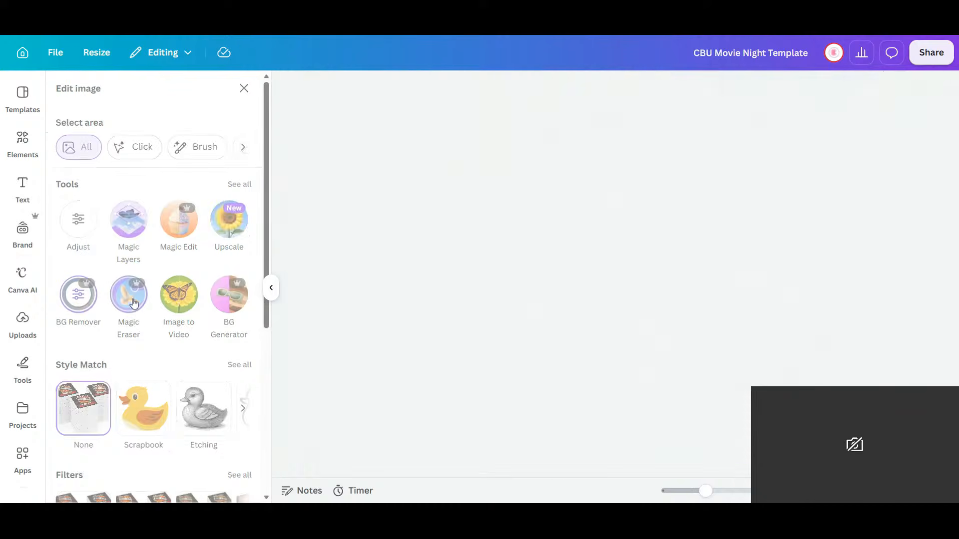
click(156, 148)
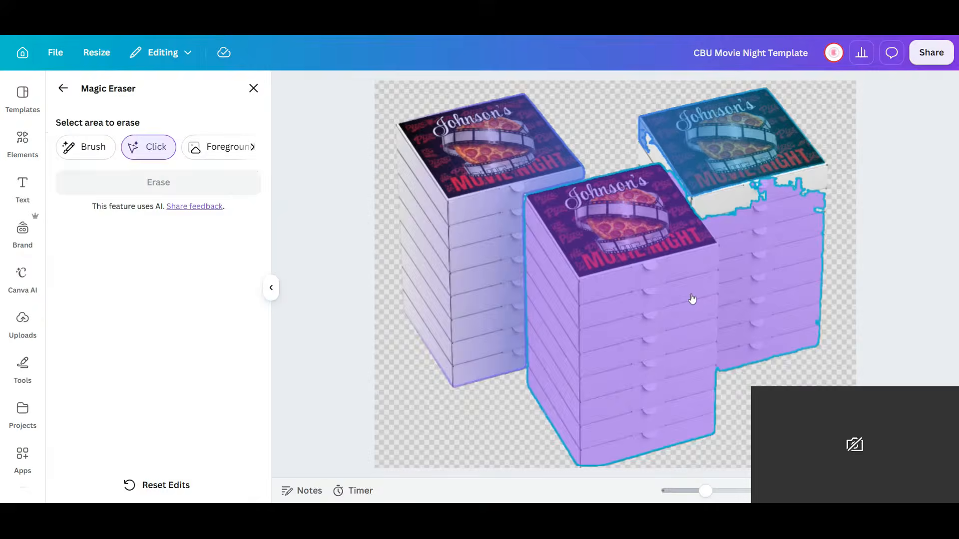
click(750, 144)
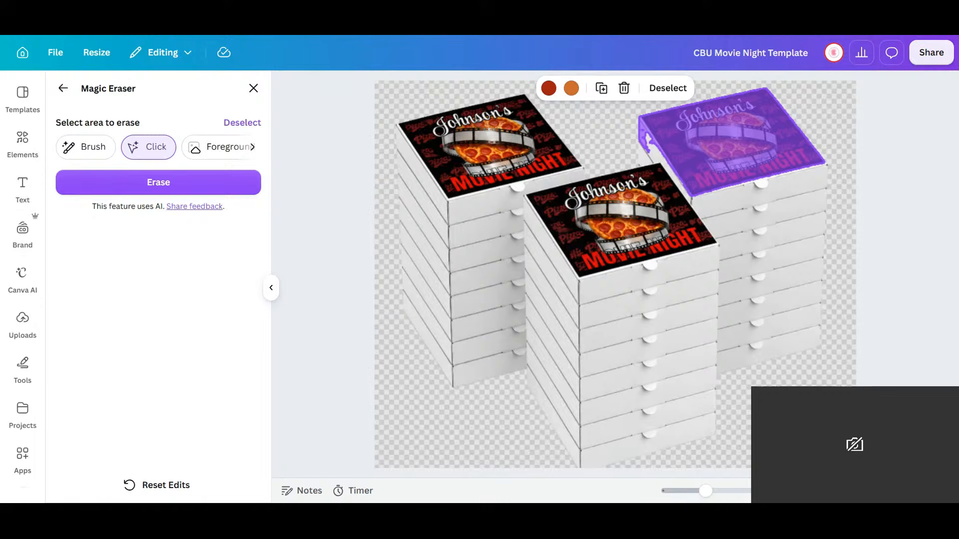
click(461, 158)
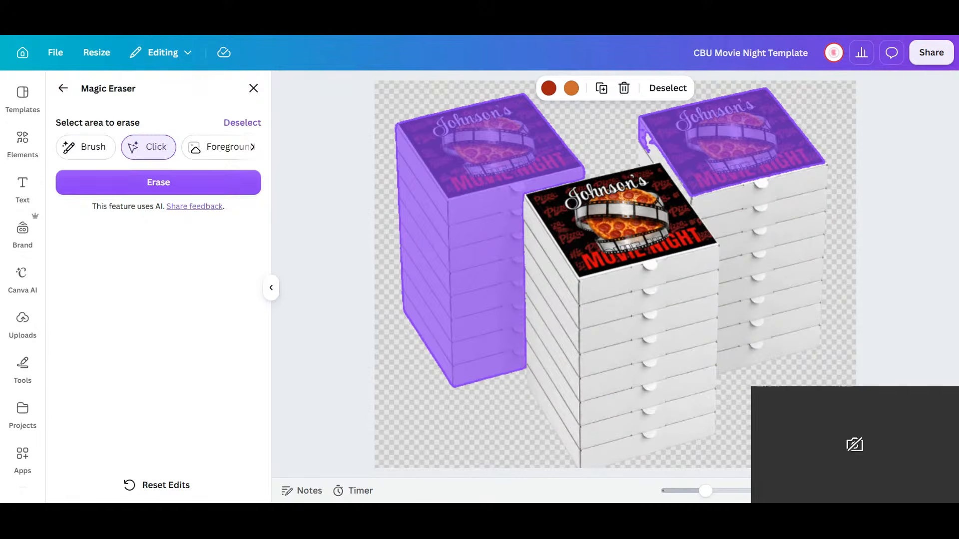
click(770, 250)
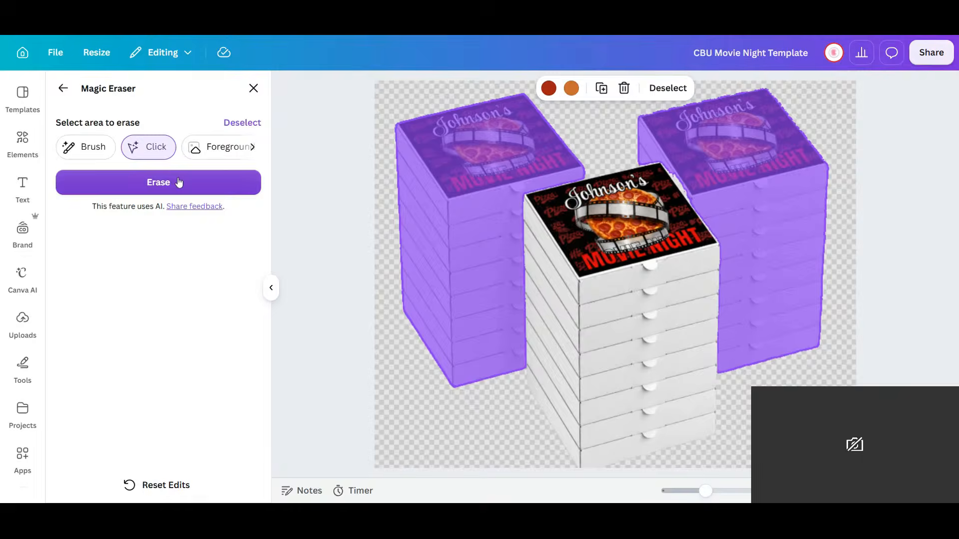
click(180, 184)
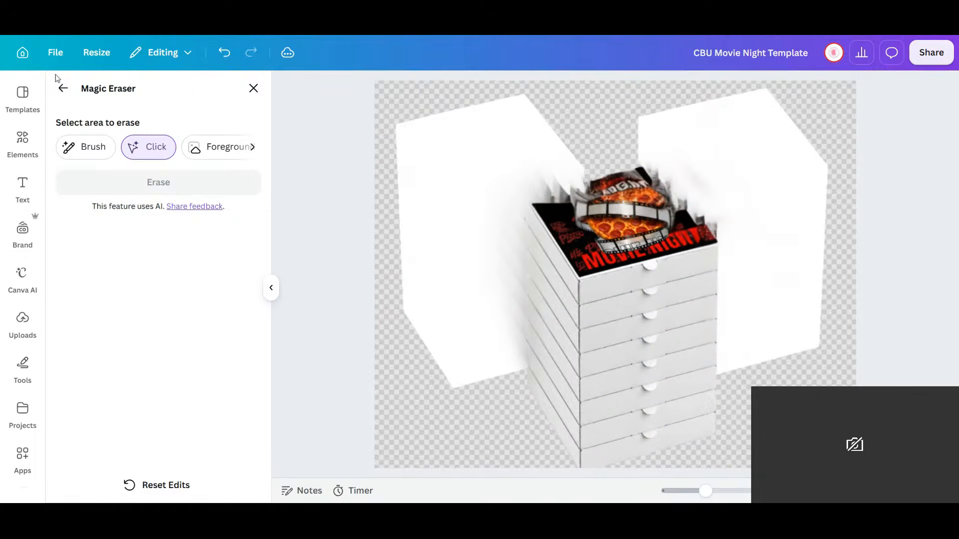
click(62, 90)
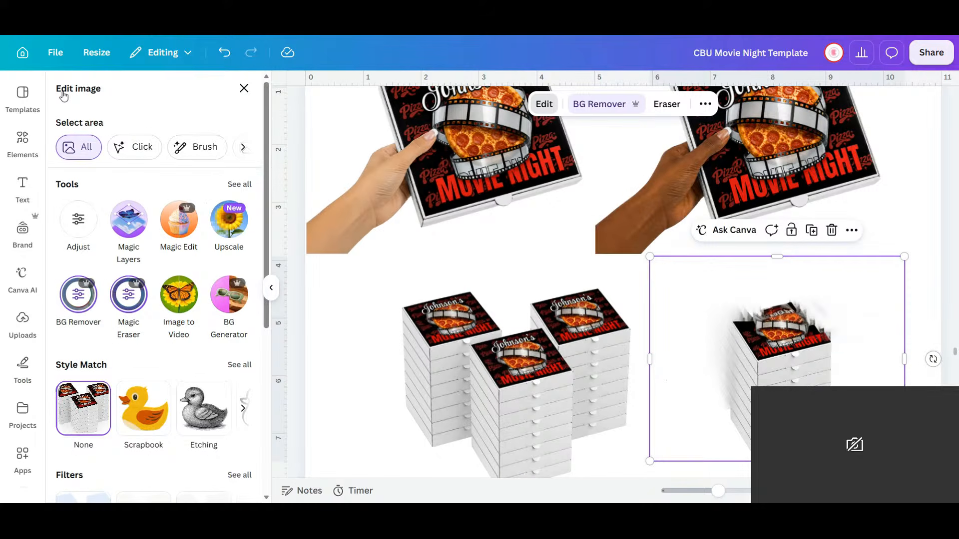
- Undo the Magic Eraser edit on the copied pizza boxes image and open that image in Magic Grab
click(225, 56)
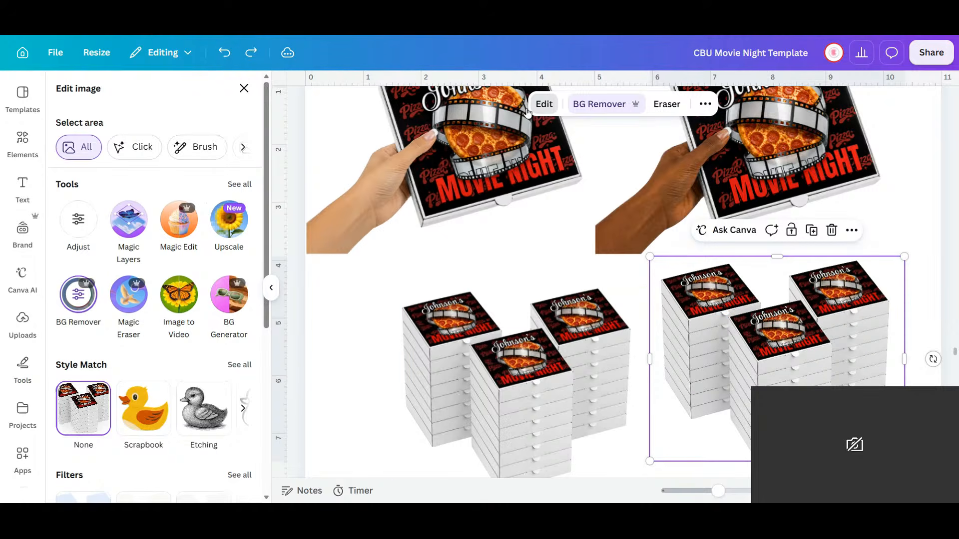
click(545, 106)
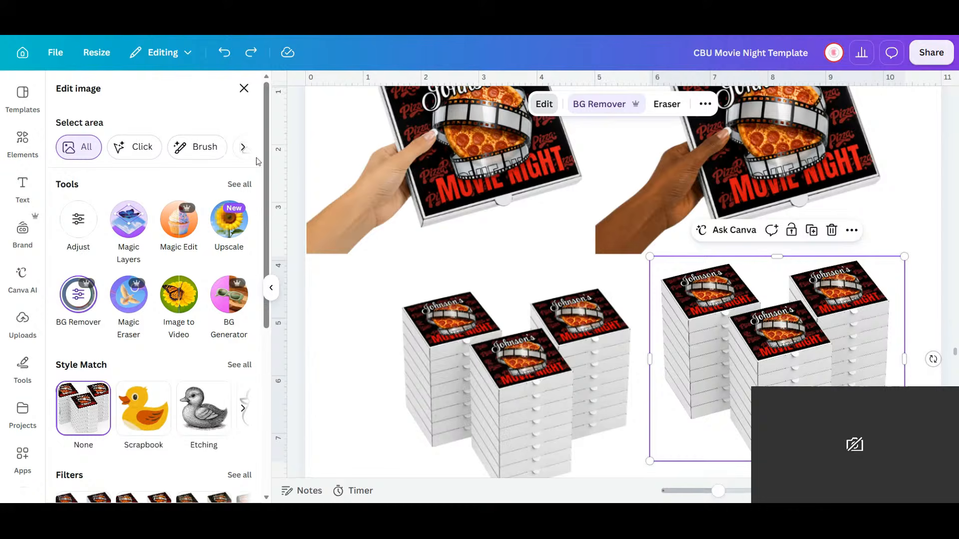
click(237, 188)
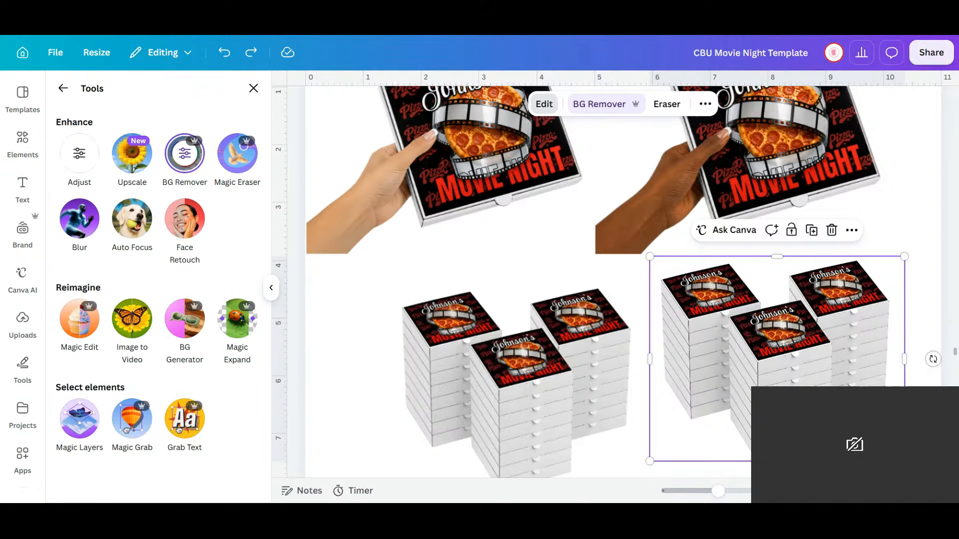
click(132, 419)
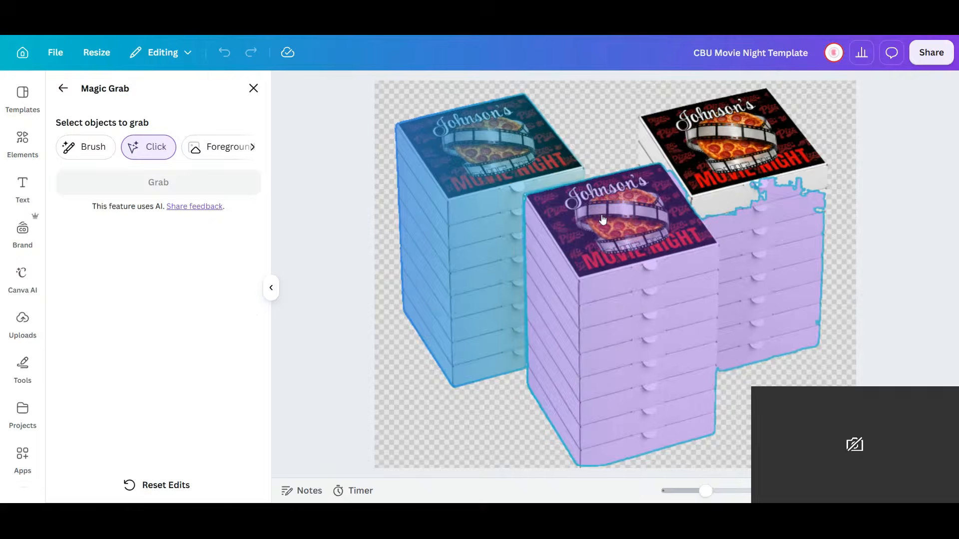
- Try to select the front pizza box stack for grabbing with automatic object selection, checking the Brush mode as an alternative
click(604, 271)
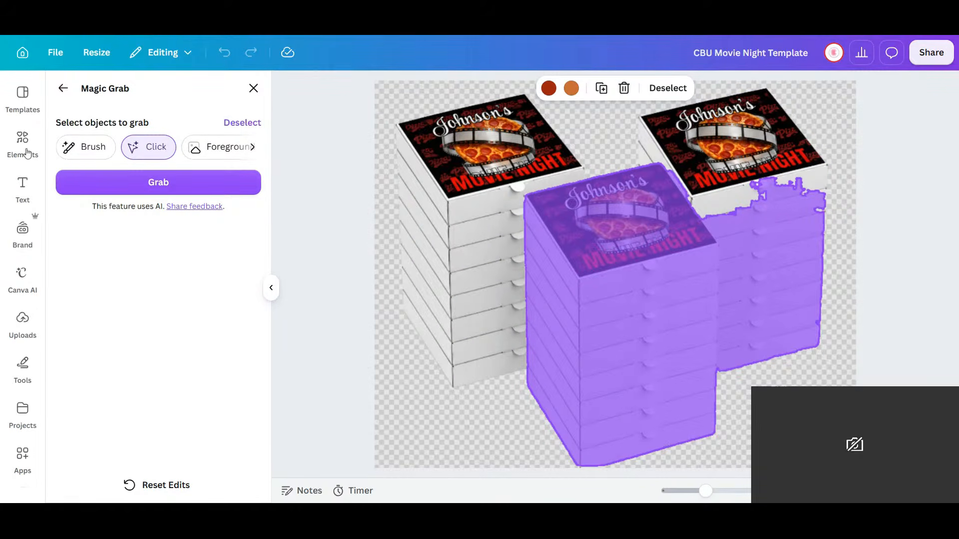
click(87, 147)
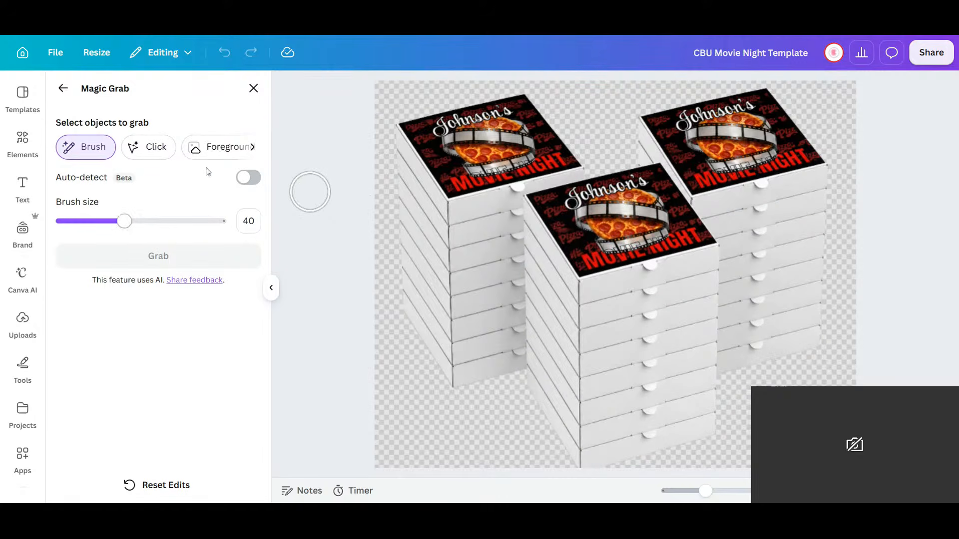
click(151, 151)
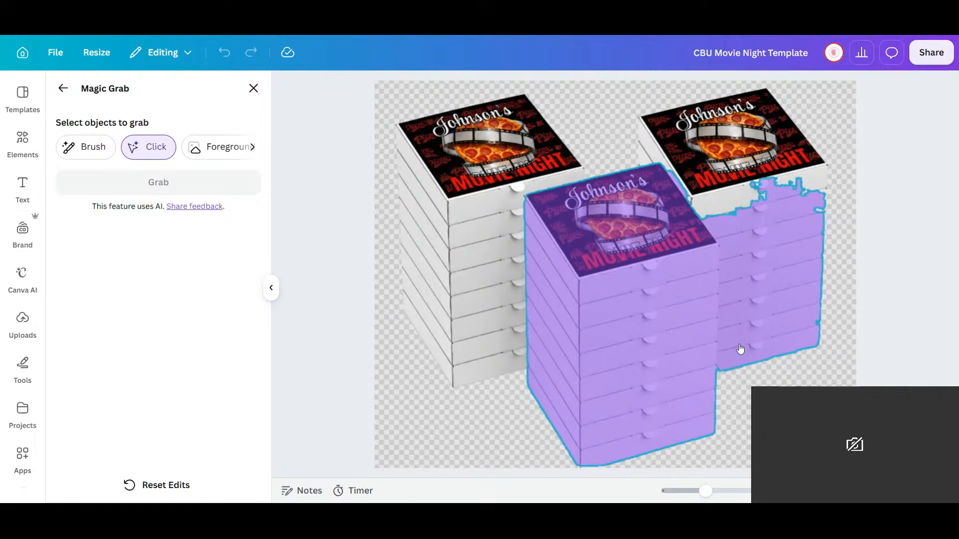
- Separate the leftmost pizza box stack with Magic Grab, move it clear of the other stacks, and crop off its lower boxes
click(489, 149)
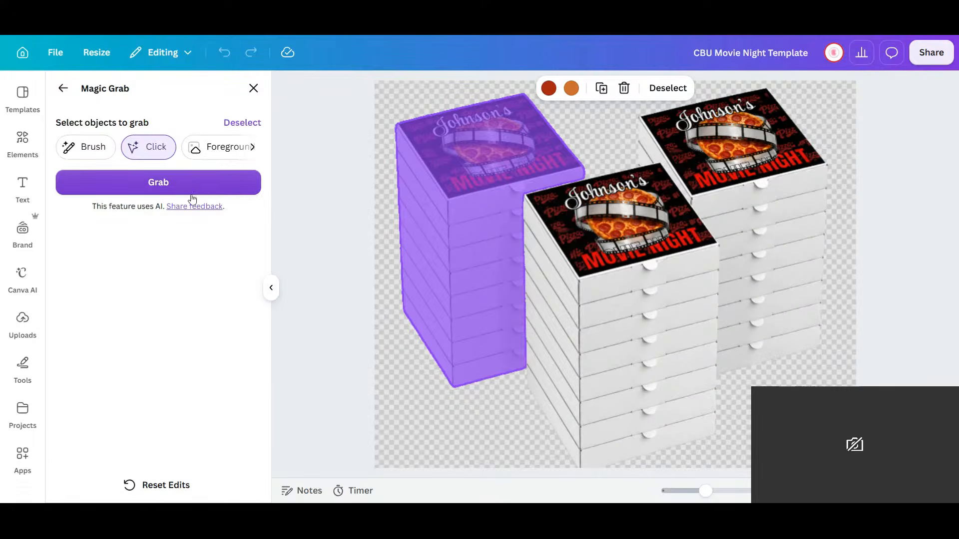
click(193, 186)
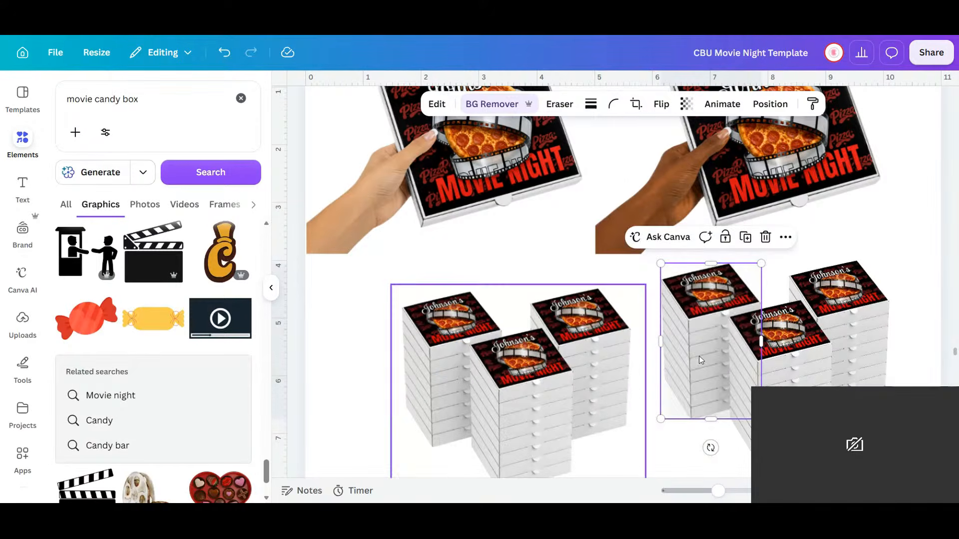
drag(697, 355, 675, 321)
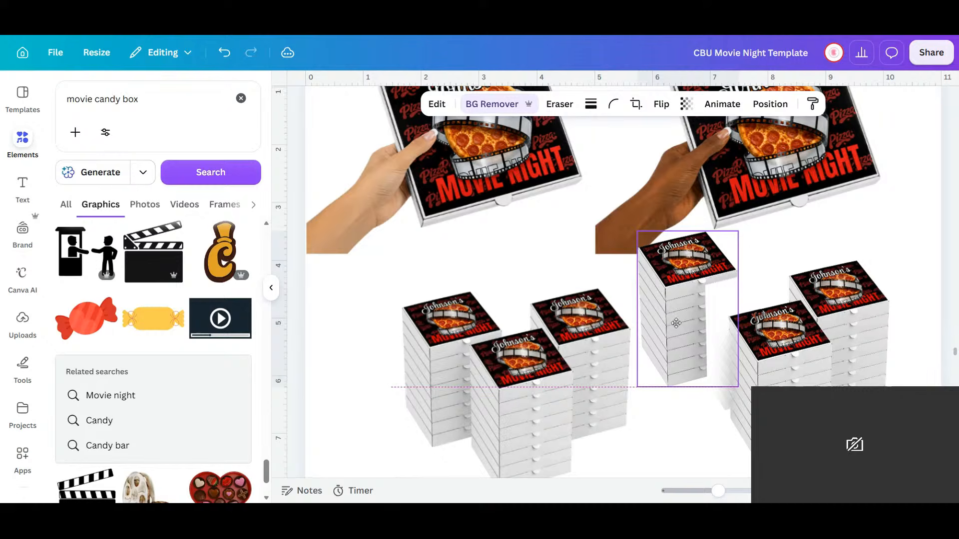
drag(687, 387, 685, 300)
- Erase the boxes beneath the top pizza box with Magic Eraser, using a brush size of 100
drag(718, 491, 734, 493)
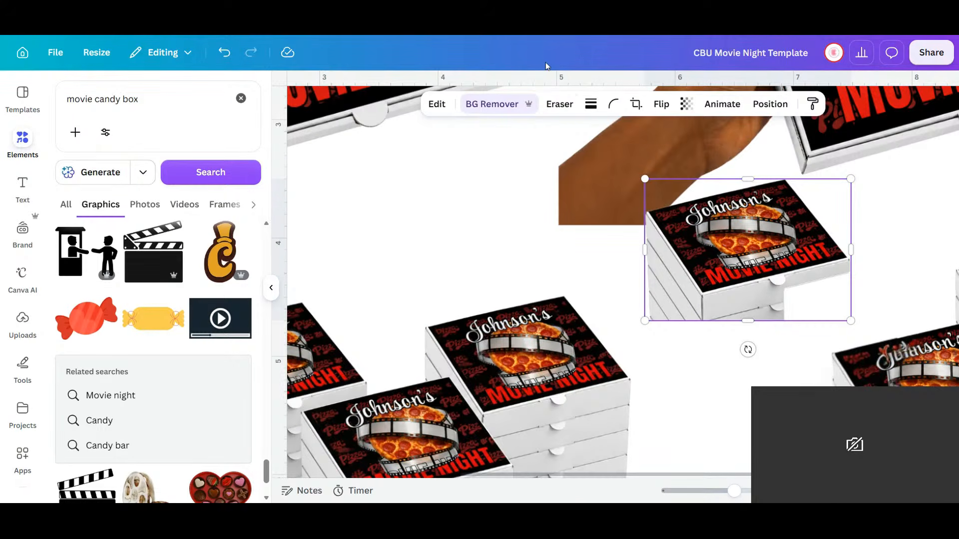
click(559, 104)
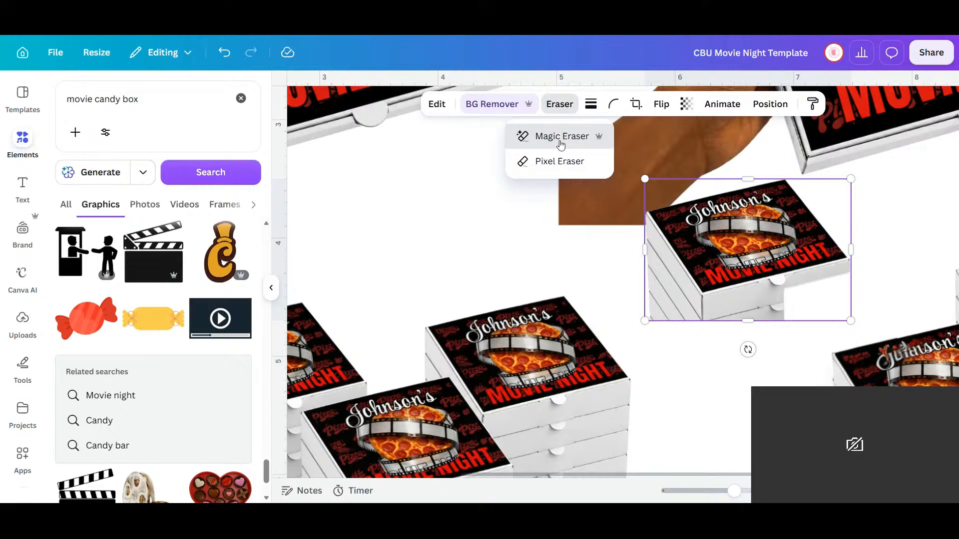
click(560, 136)
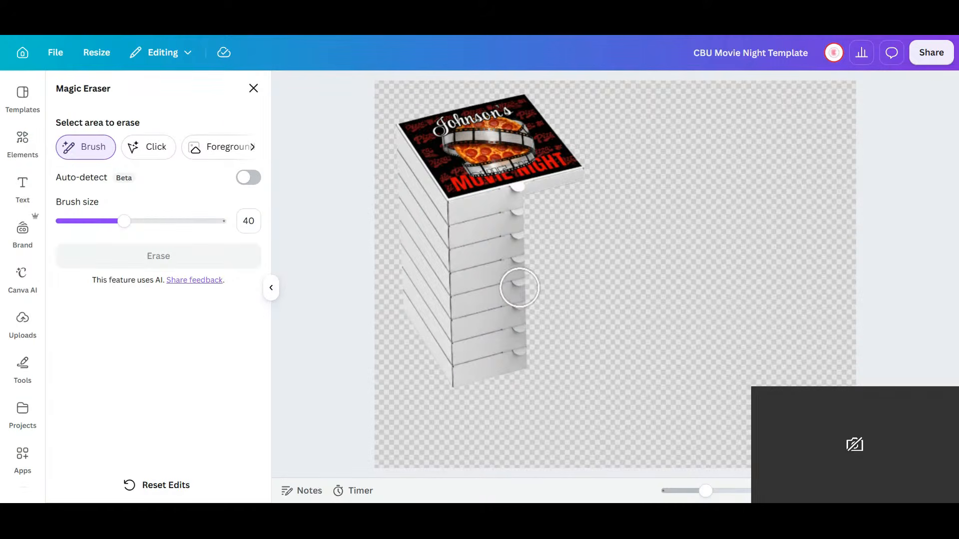
drag(531, 333, 478, 364)
drag(124, 221, 220, 221)
mouse_move(410, 282)
mouse_down()
mouse_move(514, 308)
mouse_move(427, 365)
mouse_move(533, 245)
mouse_move(458, 260)
mouse_move(525, 247)
mouse_up()
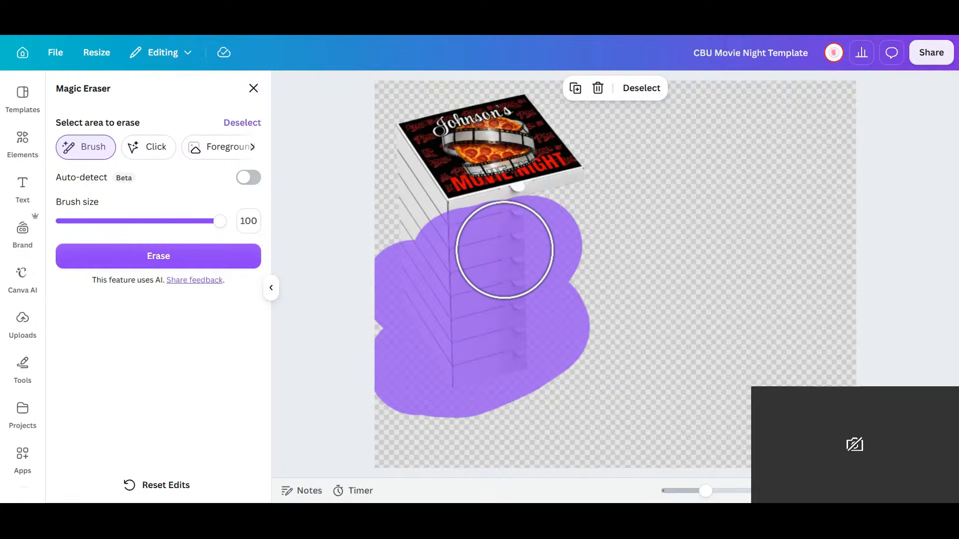
mouse_move(520, 246)
mouse_down()
mouse_move(560, 257)
mouse_move(516, 281)
mouse_move(353, 252)
mouse_move(373, 221)
mouse_move(391, 235)
mouse_up()
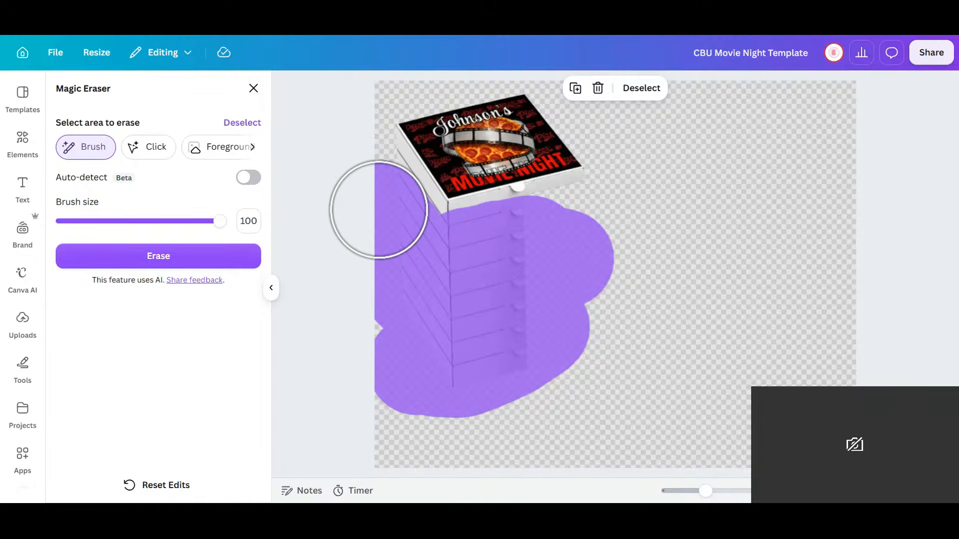
mouse_move(370, 199)
mouse_down()
mouse_move(358, 178)
mouse_move(376, 222)
mouse_up()
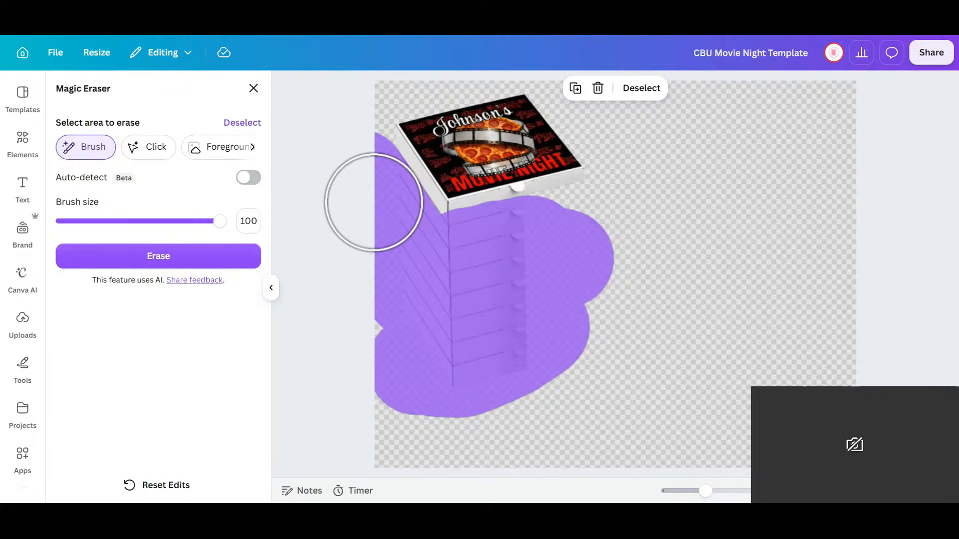
click(180, 258)
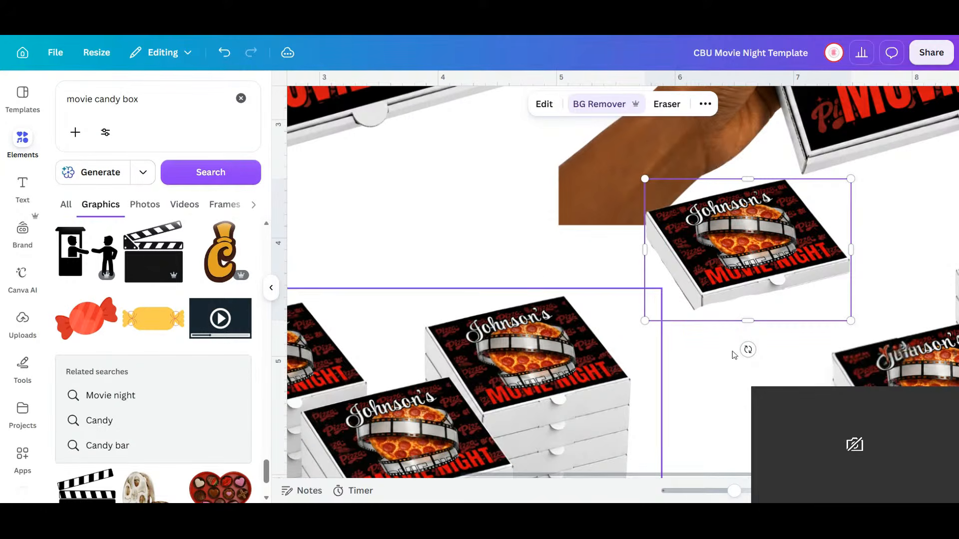
- Copy the isolated single pizza box and open page 29 with the cinema menu
scroll(814, 368, up, 4)
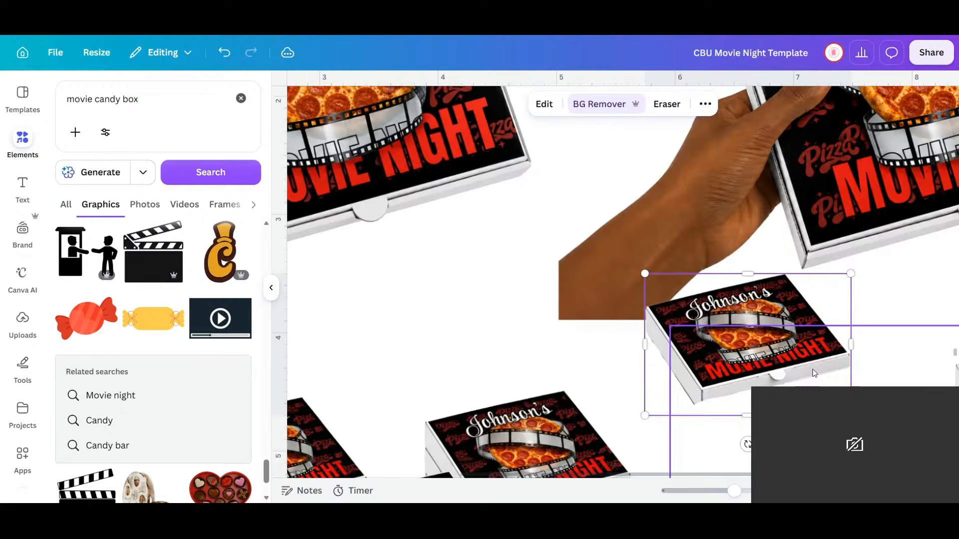
scroll(814, 374, up, 1)
right_click(814, 373)
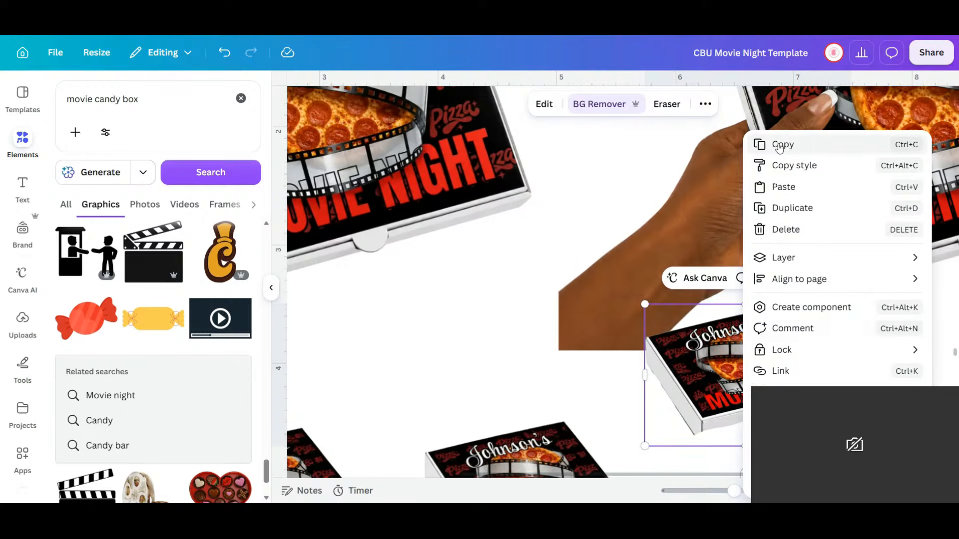
click(780, 146)
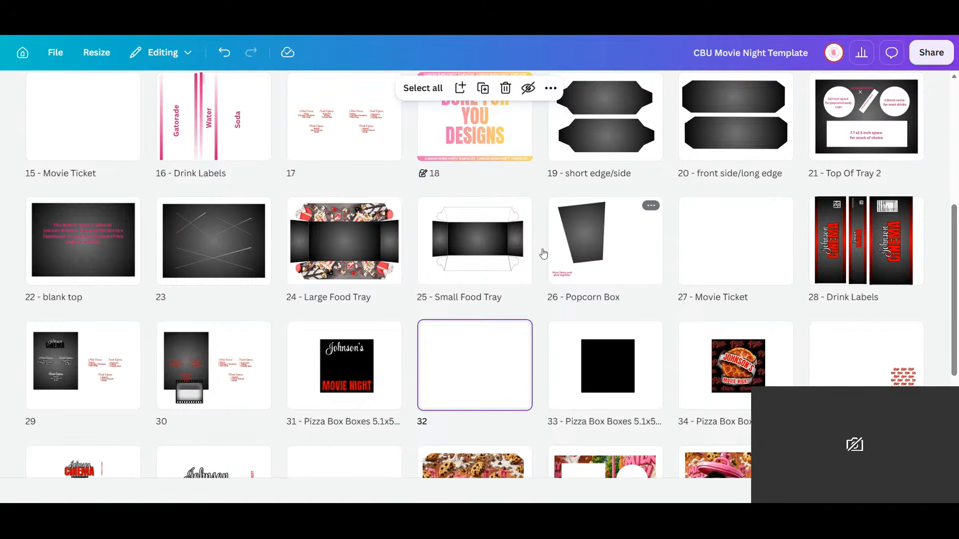
click(73, 372)
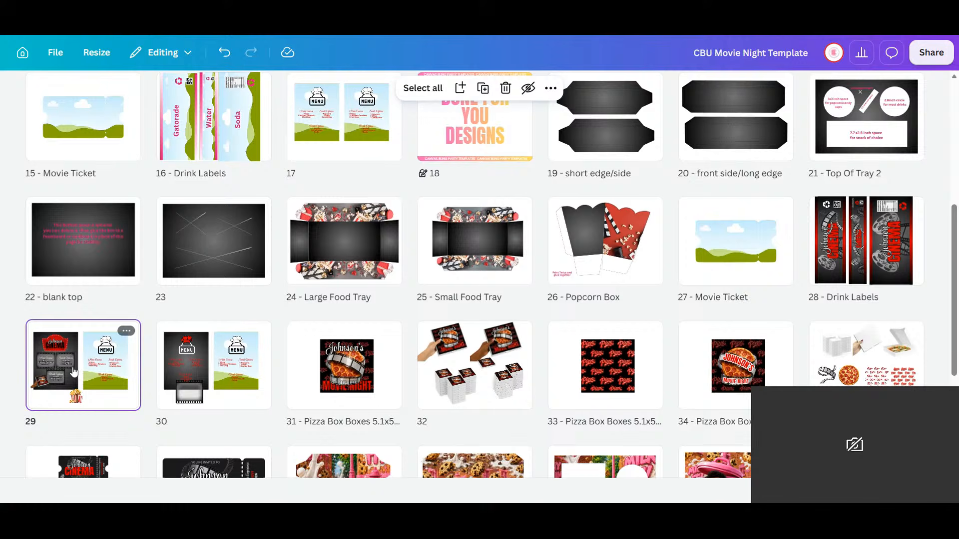
double_click(74, 372)
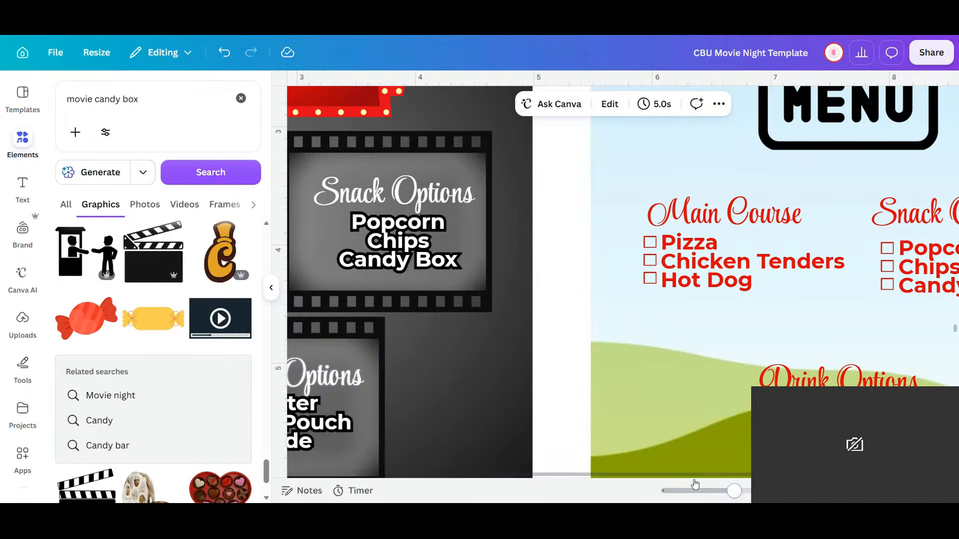
- Delete the hand-held pizza box image from the lower-left corner of the dark cinema menu
drag(695, 476, 474, 497)
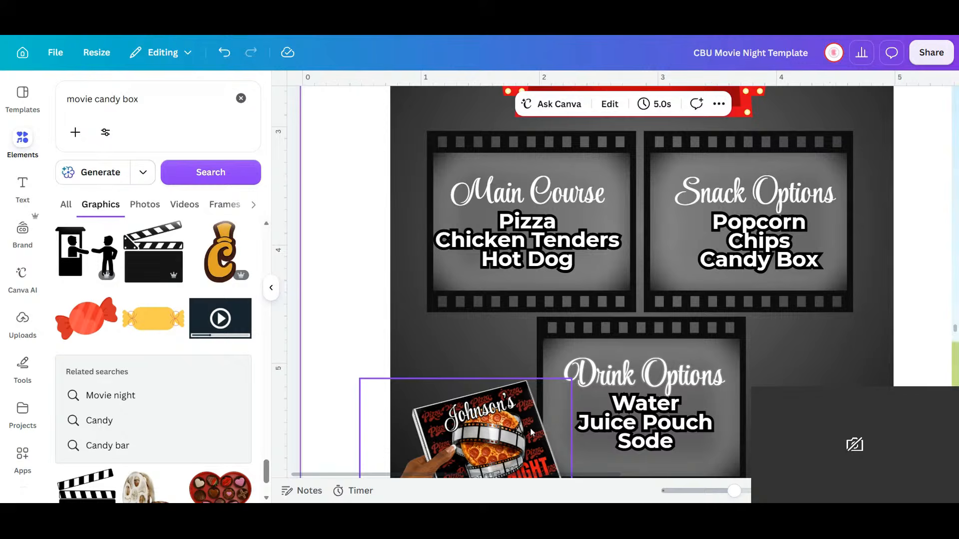
click(532, 433)
scroll(484, 342, down, 3)
key(Delete)
- Paste the copied pizza box into the dark menu's lower-left corner and scale it to about 1.2 by 0.8 in
right_click(484, 341)
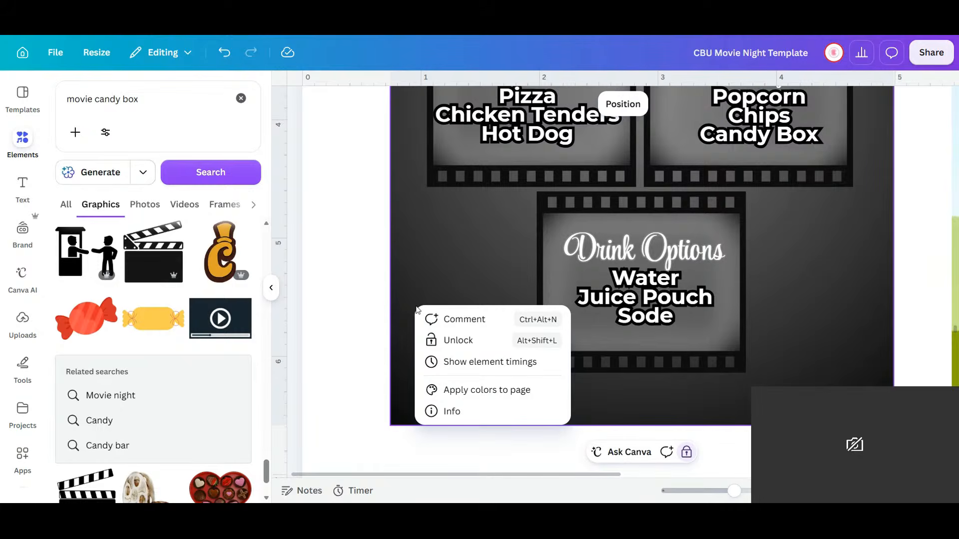
click(336, 351)
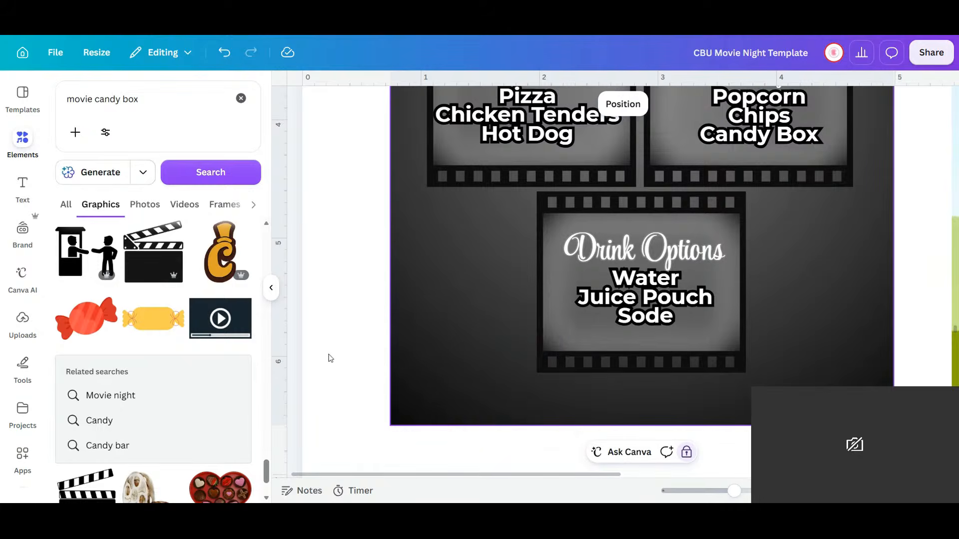
right_click(330, 358)
click(444, 373)
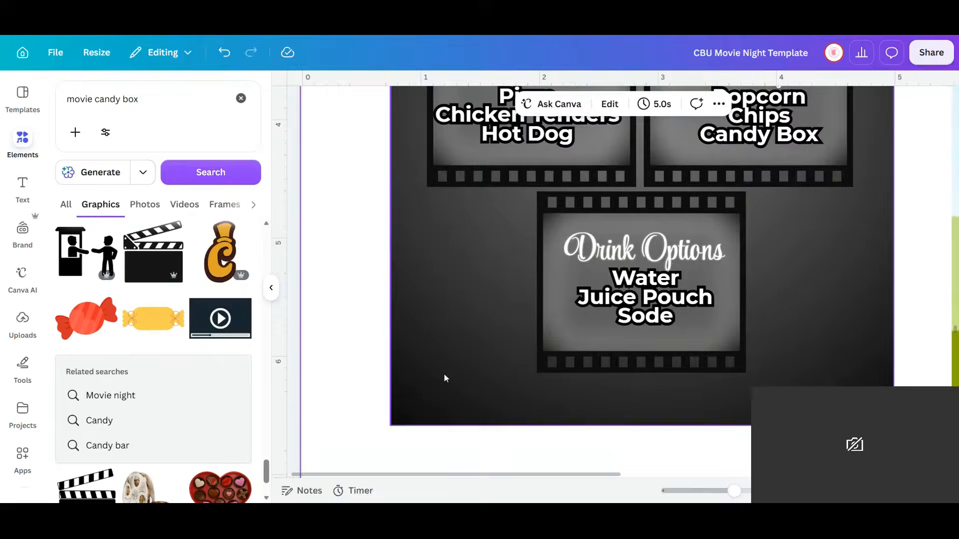
key(ctrl+z)
drag(619, 281, 455, 374)
drag(569, 437, 522, 383)
drag(546, 310, 540, 315)
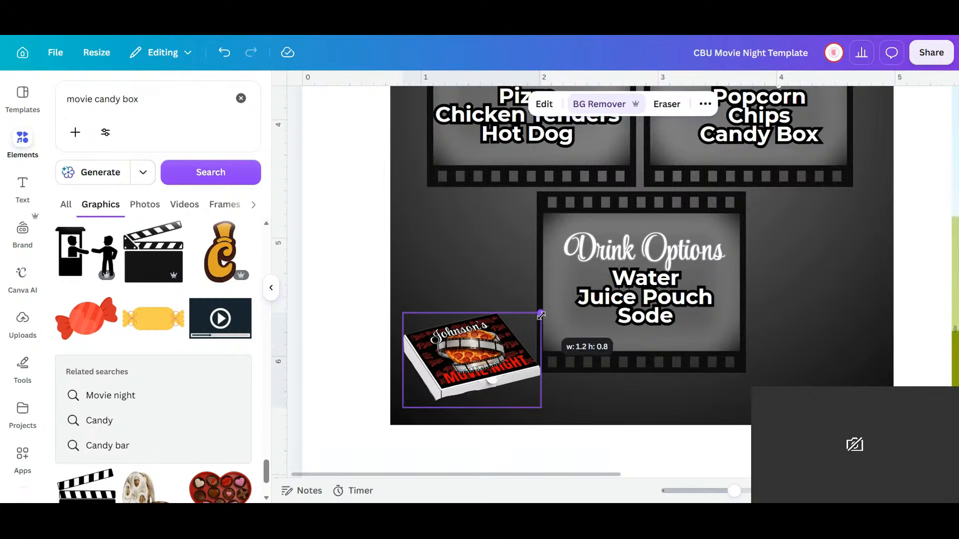
drag(494, 364, 502, 368)
- Move the popcorn bucket into the dark menu's lower-right corner and enlarge the pizza box to about 1.68 by 1.15 in
drag(863, 463, 819, 303)
click(511, 355)
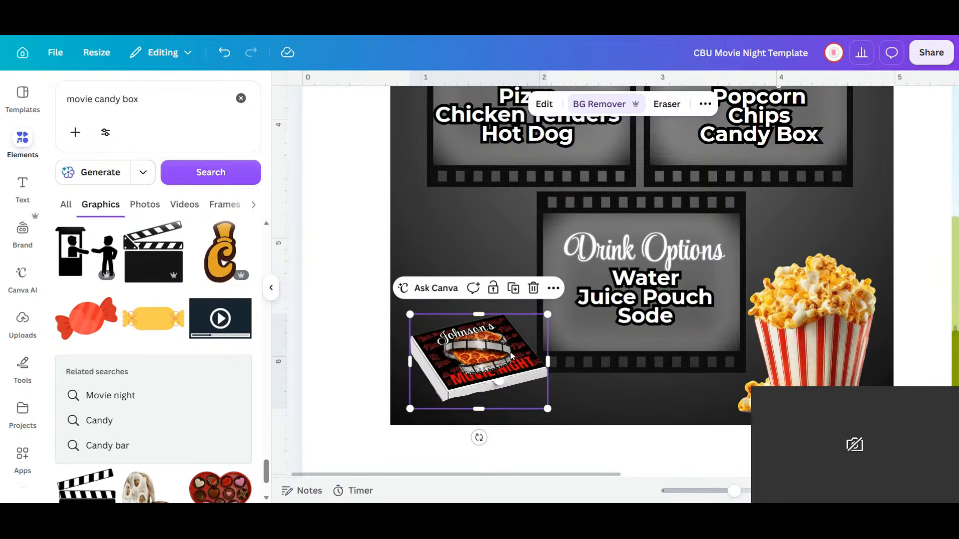
drag(556, 299, 609, 272)
drag(533, 335, 514, 348)
click(345, 360)
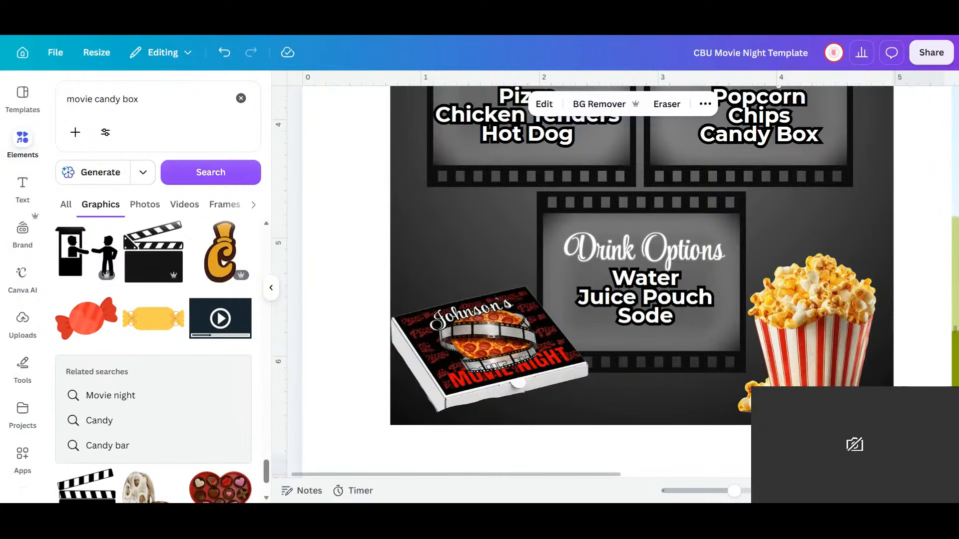
- Place the striped drink cup at the pizza box's left side, scaled to about 0.56 by 1.33 in, and shift the box right
drag(919, 467, 748, 301)
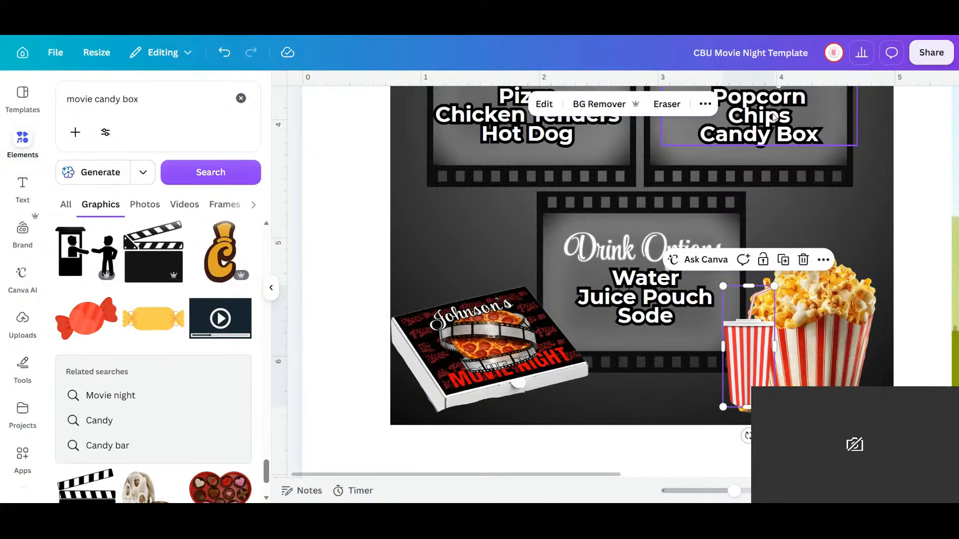
drag(746, 368, 413, 335)
click(413, 335)
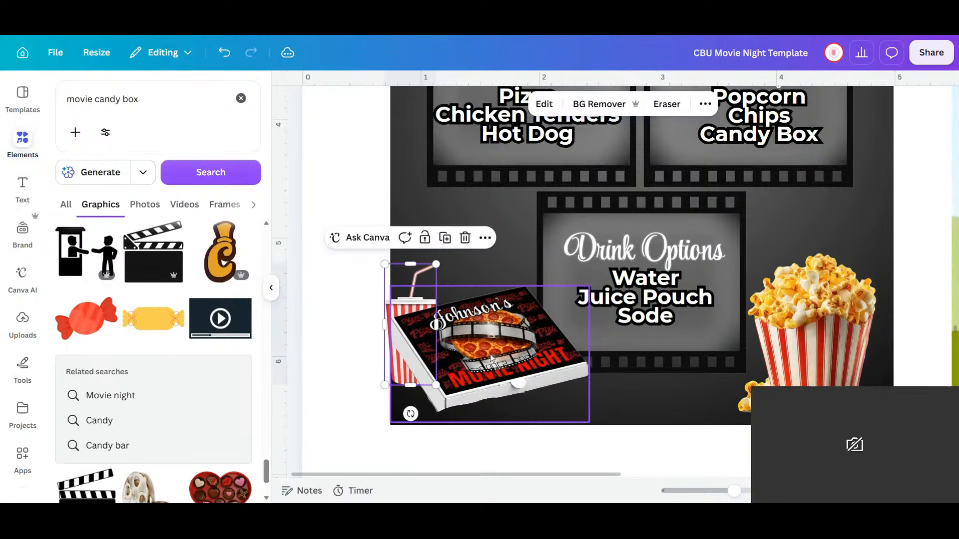
drag(492, 349, 512, 365)
click(399, 345)
drag(436, 385, 452, 421)
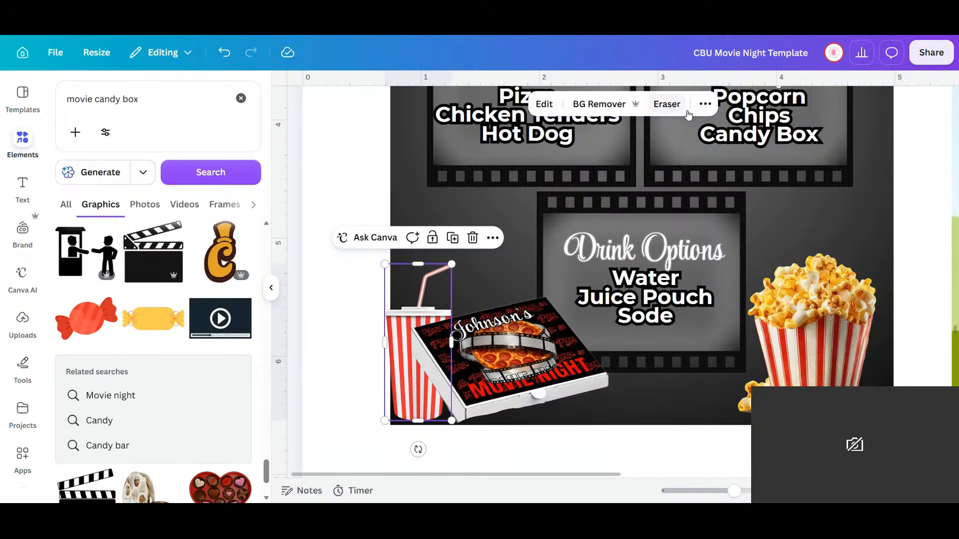
- Bring the drink cup forward in front of the pizza box and move the two closer together
click(705, 103)
click(638, 131)
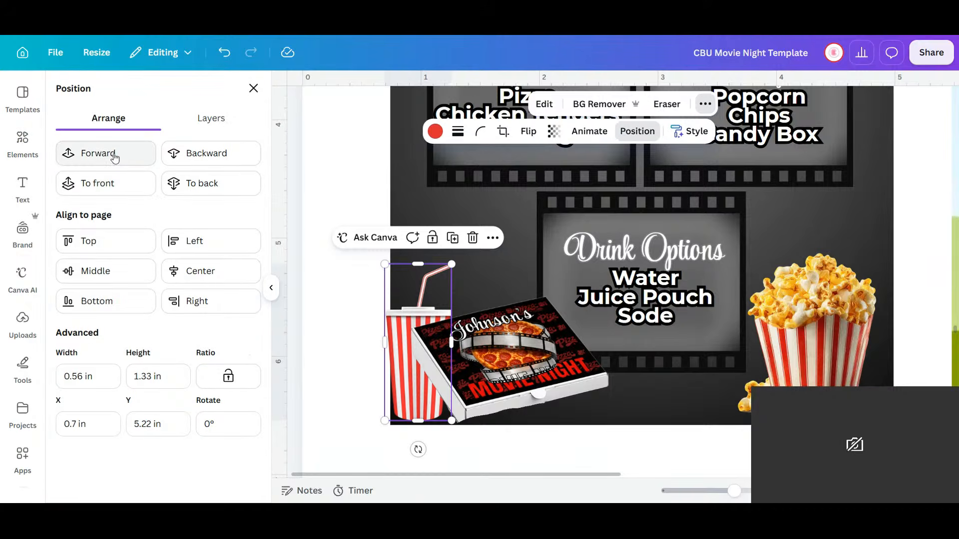
click(115, 156)
drag(405, 372, 414, 374)
drag(500, 370, 483, 355)
- Shrink the drink cup to about 0.43 by 1.01 in and reposition it with the pizza box in the menu's lower-left corner
click(419, 317)
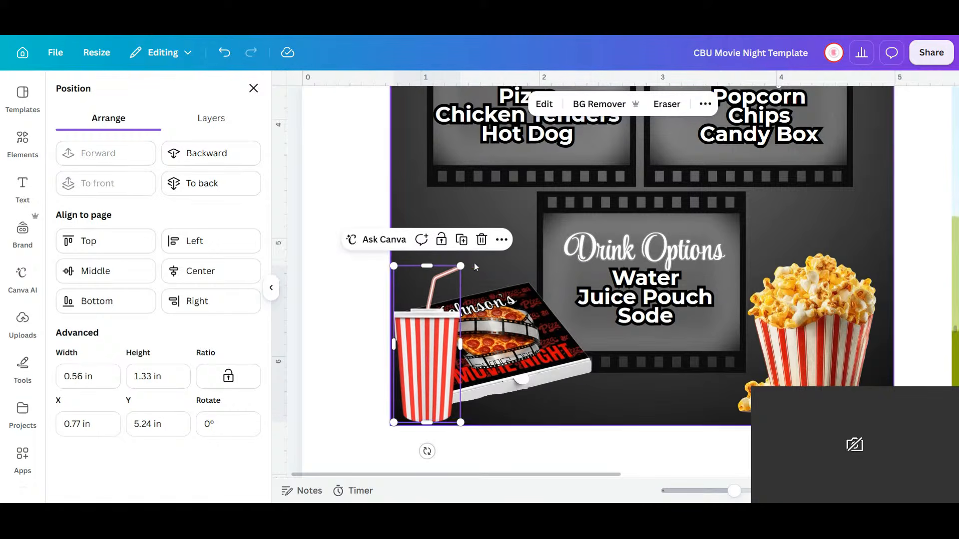
drag(460, 267, 444, 303)
click(504, 354)
drag(504, 353, 501, 338)
mouse_move(423, 392)
mouse_down()
mouse_move(433, 393)
mouse_move(420, 401)
mouse_move(432, 381)
mouse_up()
click(412, 402)
drag(552, 356, 563, 378)
click(436, 367)
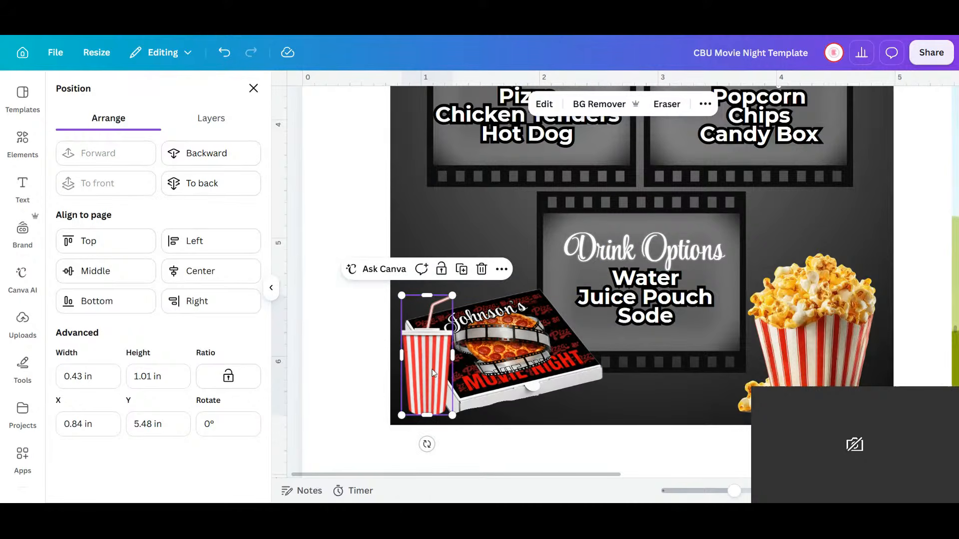
- Move the popcorn bucket slightly left to about X 3.63 in, Y 5.13 in
click(815, 372)
drag(815, 372, 804, 368)
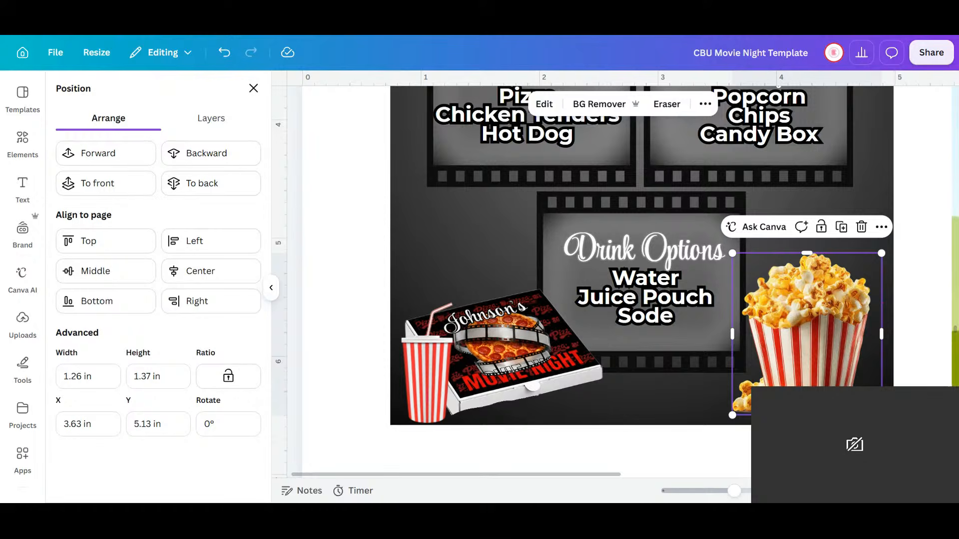
drag(722, 494, 716, 492)
click(705, 420)
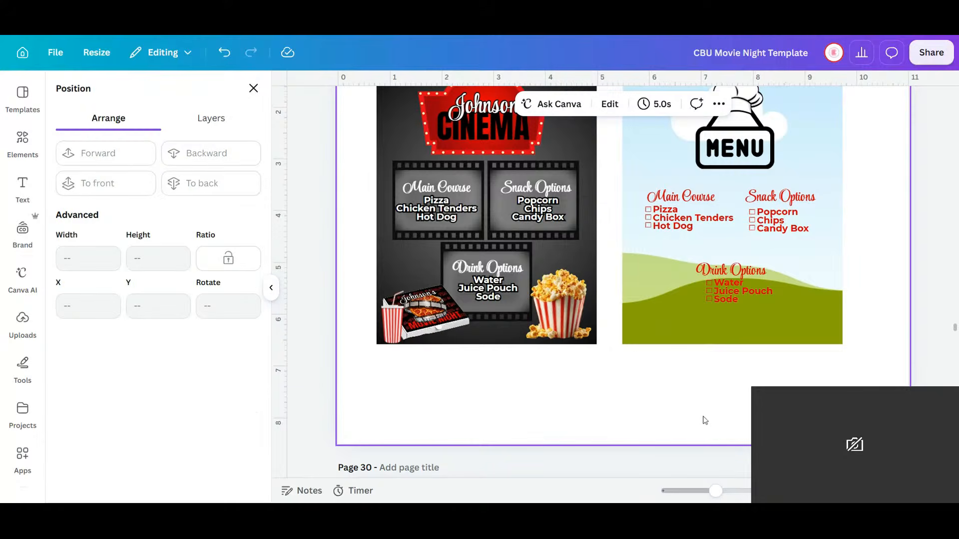
- Delete the pizza box from the dark menu and move the drink cup to about X 1.16 in, Y 5.4 in
scroll(704, 420, up, 2)
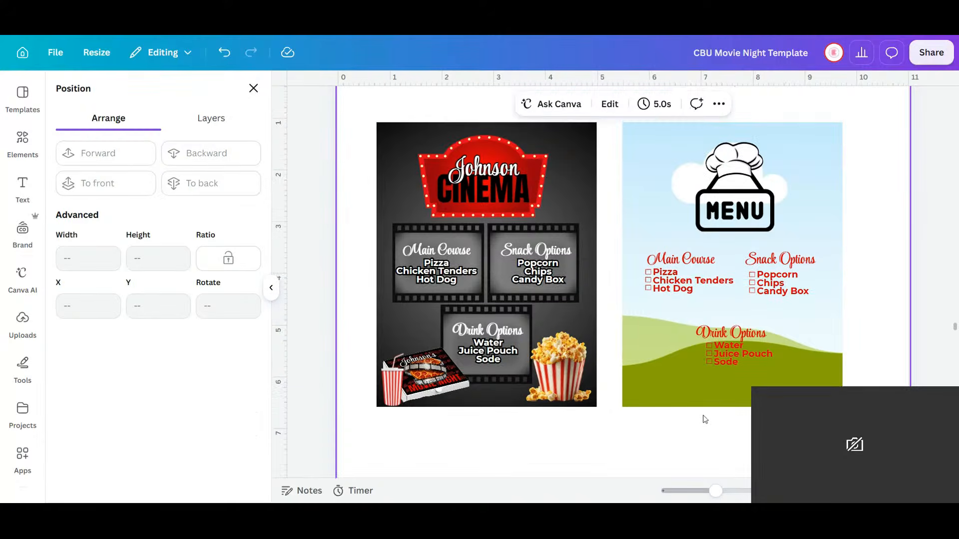
click(459, 388)
drag(412, 440, 432, 437)
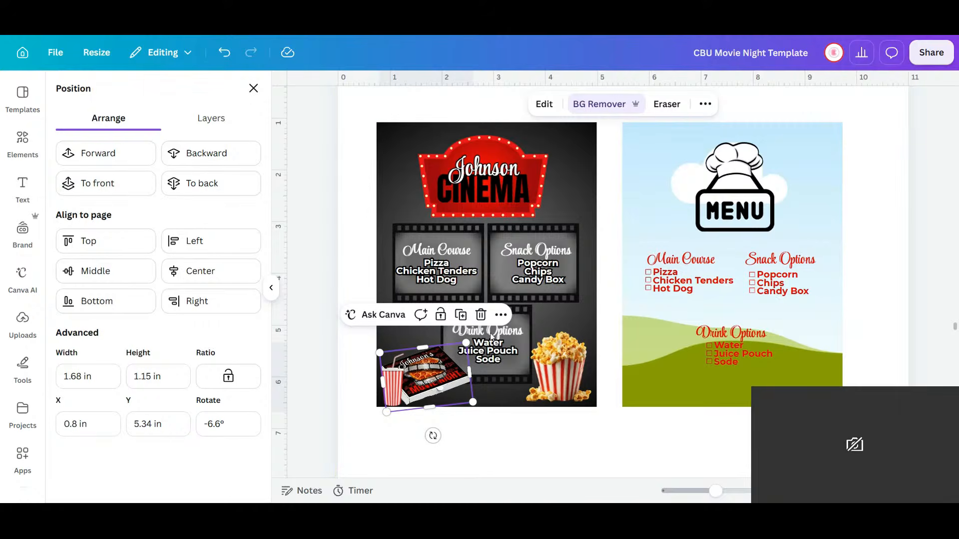
click(480, 314)
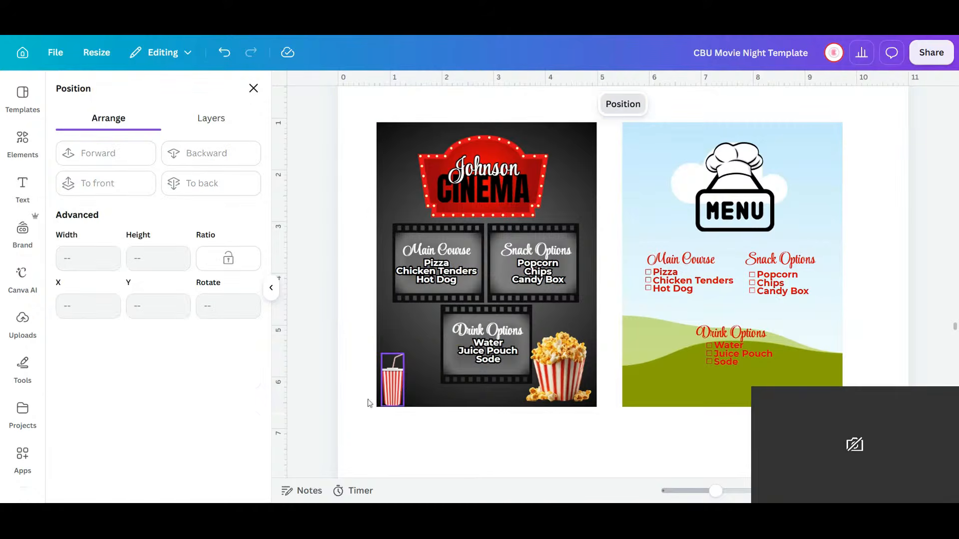
click(391, 389)
mouse_move(388, 390)
mouse_down()
mouse_move(538, 380)
mouse_move(419, 366)
mouse_move(397, 389)
mouse_up()
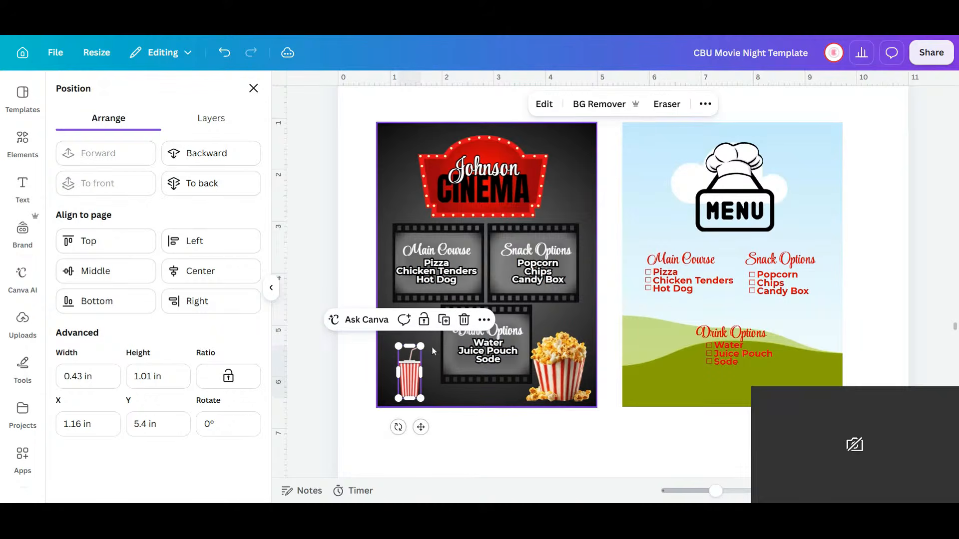
- Look through the movie candy box graphics for a snack image suited to the dark menu
click(32, 142)
scroll(153, 349, down, 3)
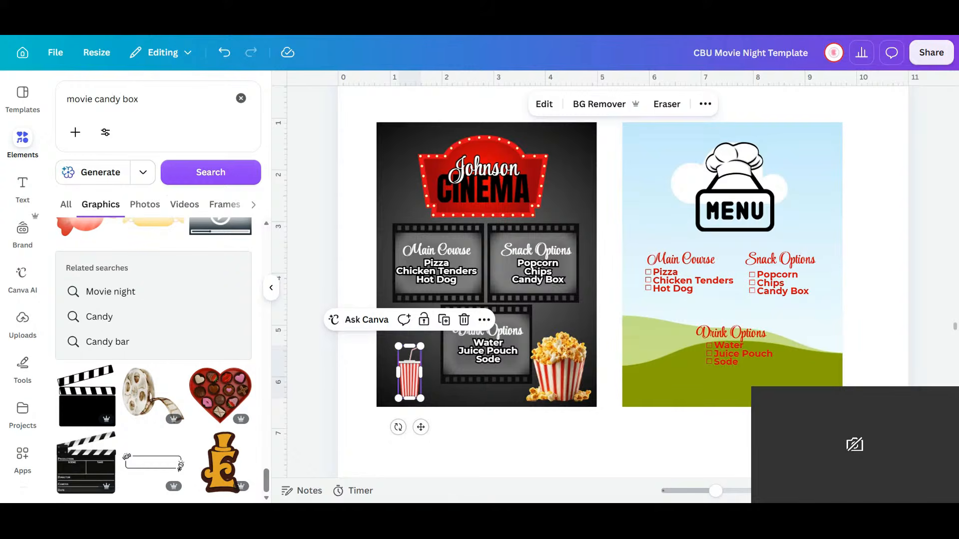
scroll(207, 345, down, 5)
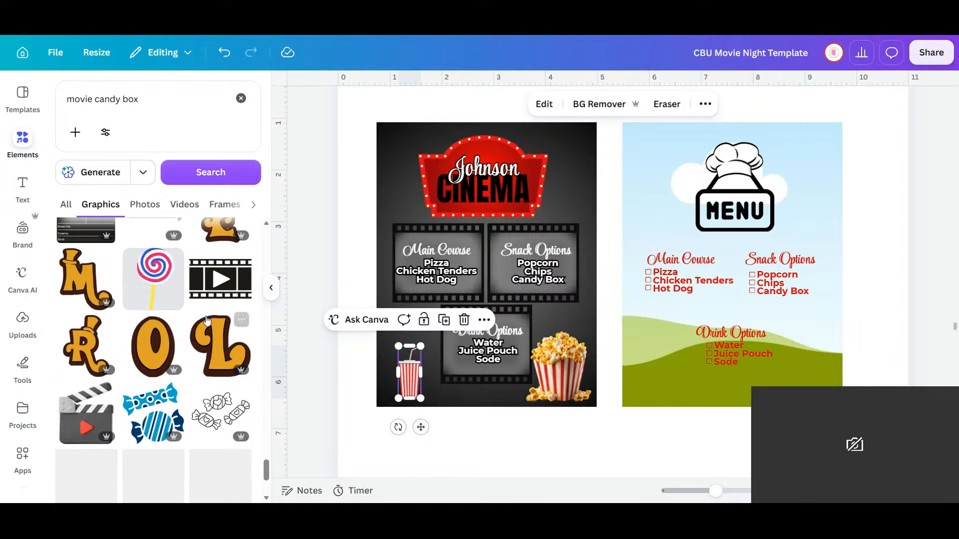
scroll(210, 320, down, 4)
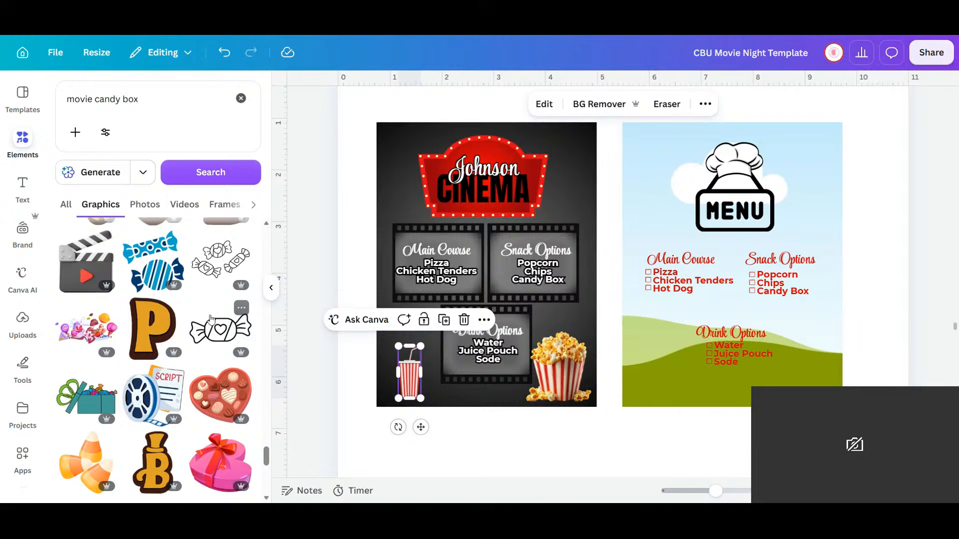
scroll(211, 320, down, 2)
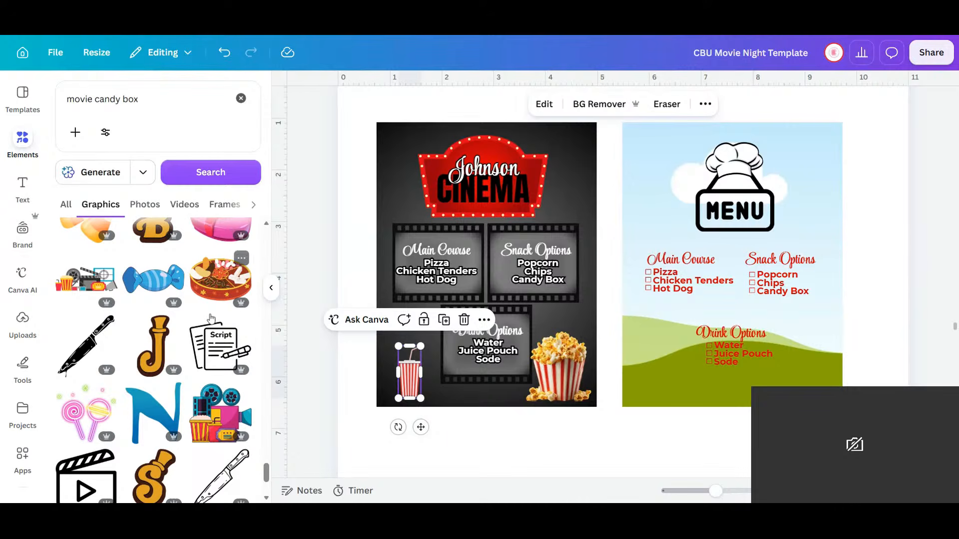
scroll(210, 320, down, 5)
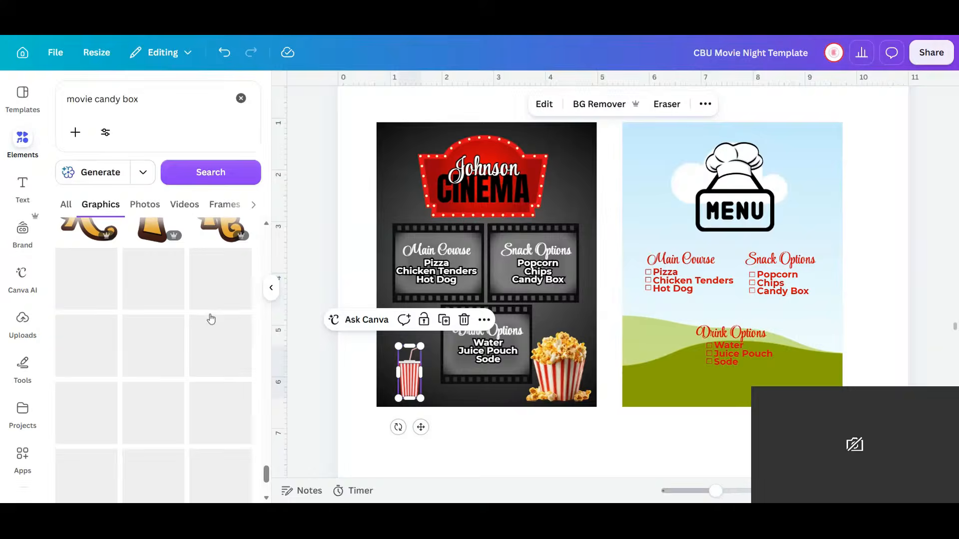
scroll(220, 314, up, 4)
scroll(222, 310, up, 3)
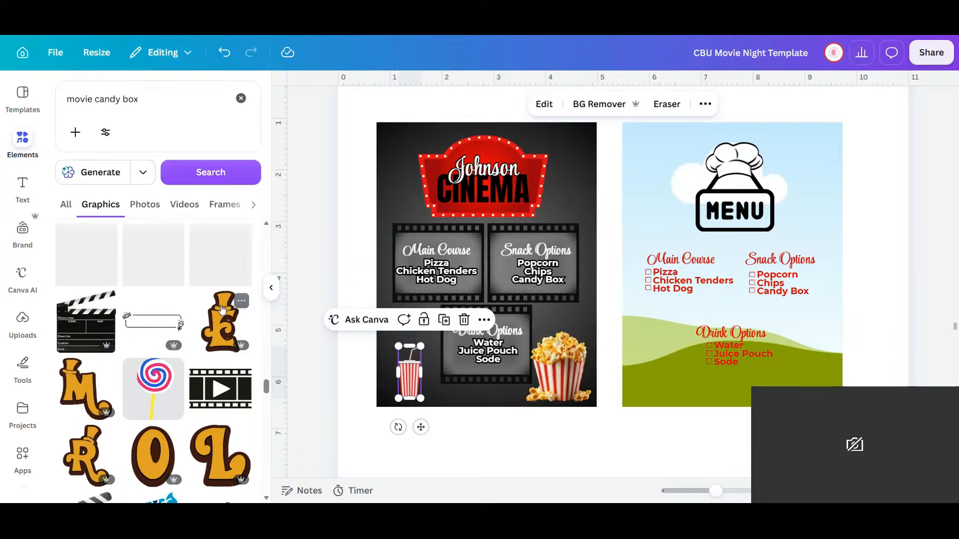
scroll(224, 309, up, 5)
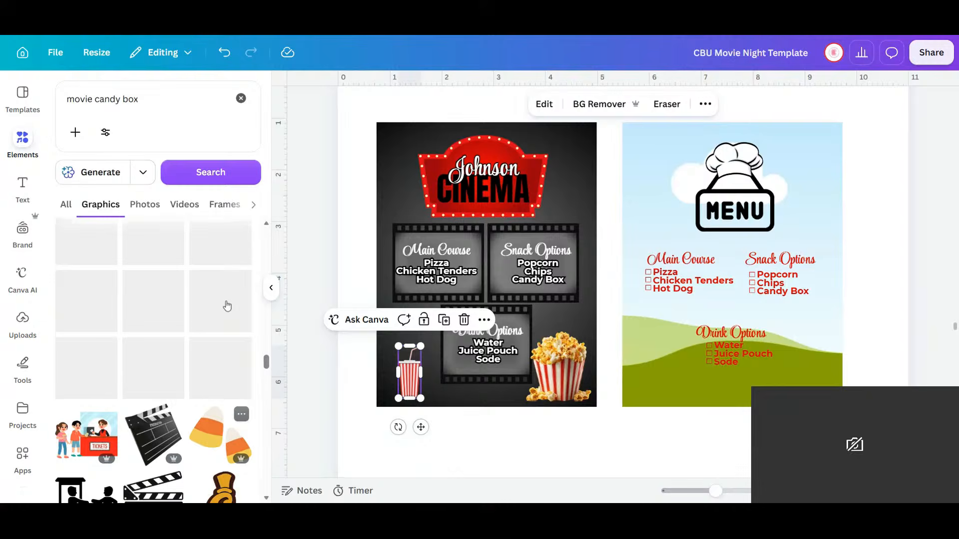
scroll(228, 306, up, 2)
scroll(227, 305, up, 5)
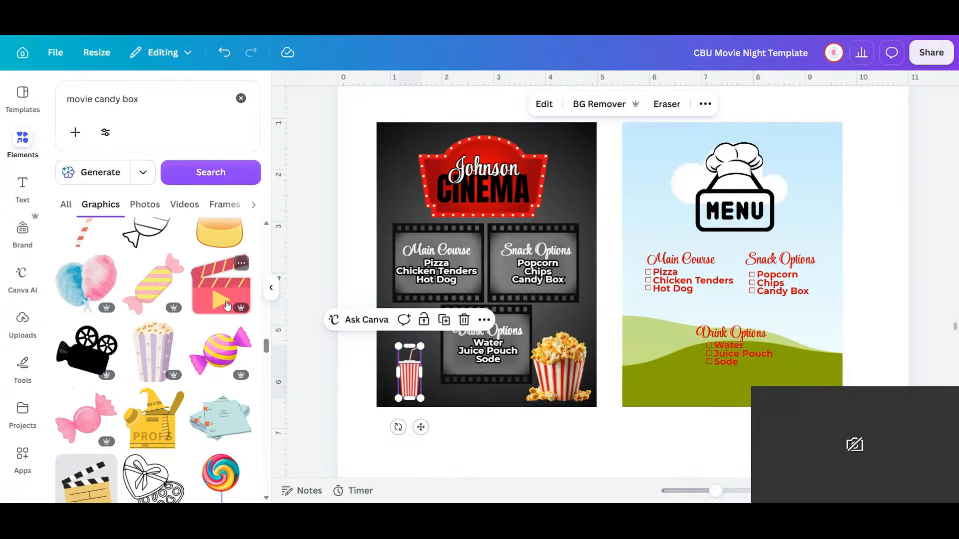
scroll(228, 305, up, 2)
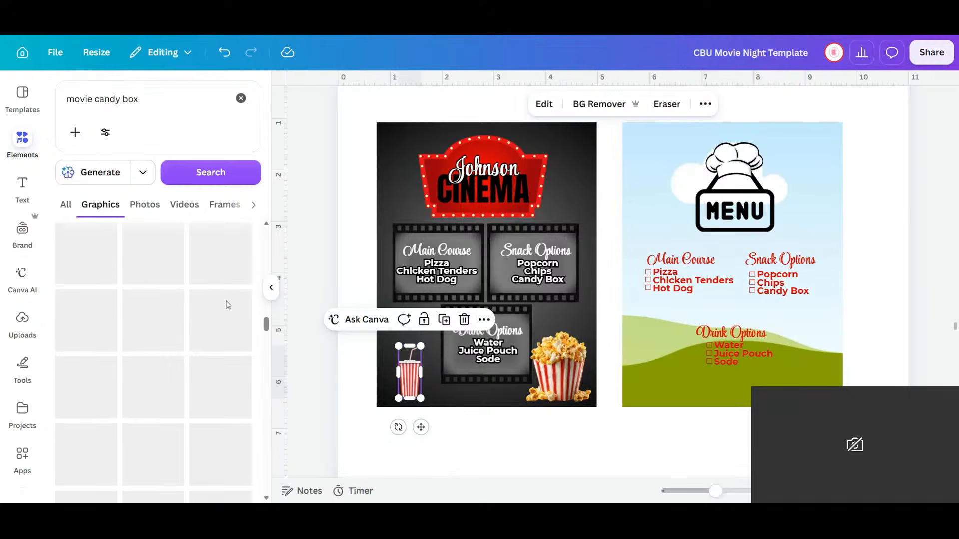
scroll(228, 305, up, 4)
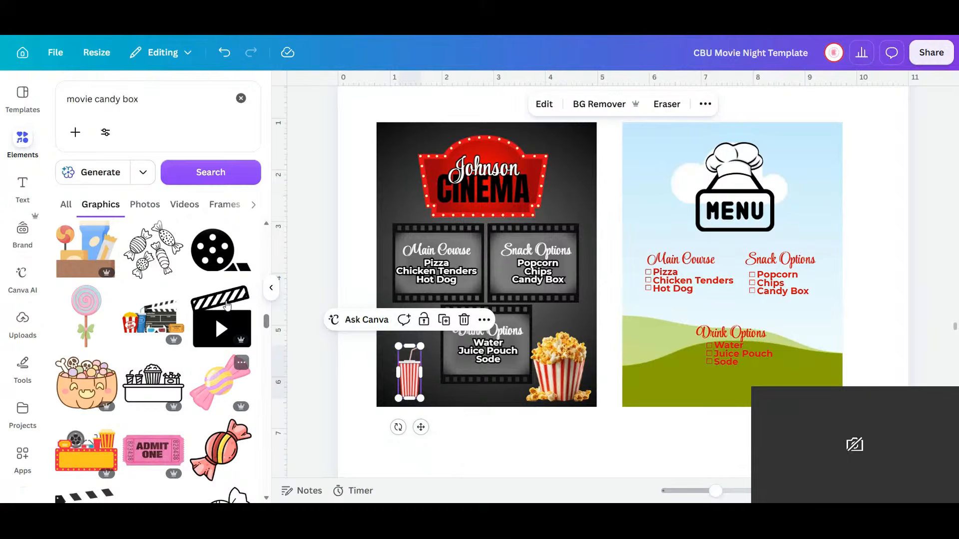
scroll(227, 305, up, 5)
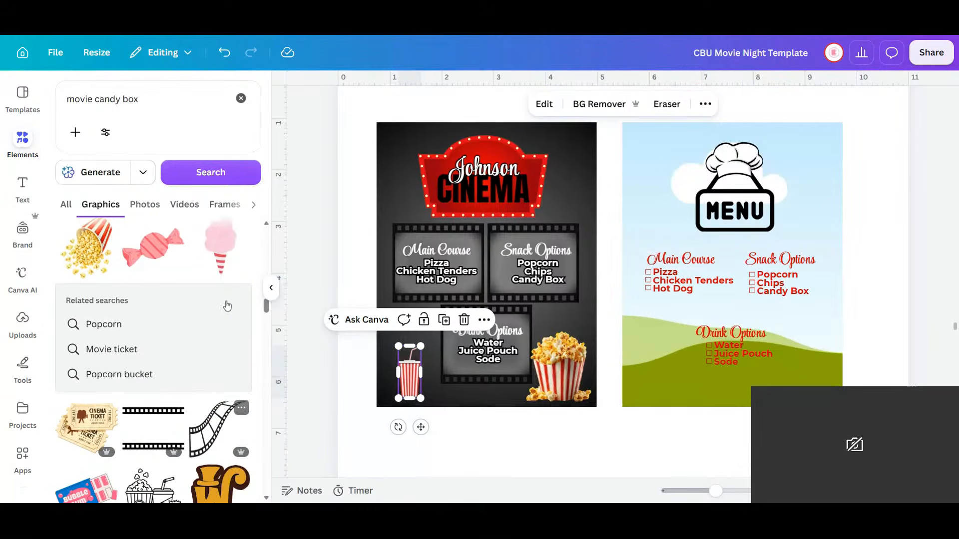
scroll(227, 305, down, 1)
- Move the popcorn bucket to the dark menu's lower-left corner with the drink cup beside it, overlapping its right edge
drag(410, 379, 439, 376)
drag(579, 373, 449, 388)
click(445, 388)
- On movie ticket page 37, duplicate all the ticket's elements, group the duplicate and put it on the clipboard
click(605, 449)
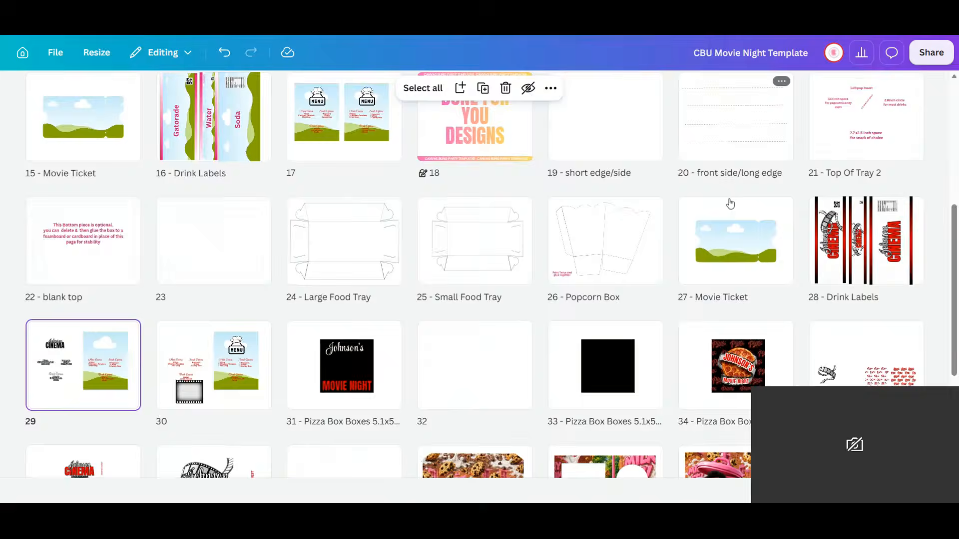
scroll(593, 269, down, 2)
scroll(593, 269, down, 1)
double_click(241, 385)
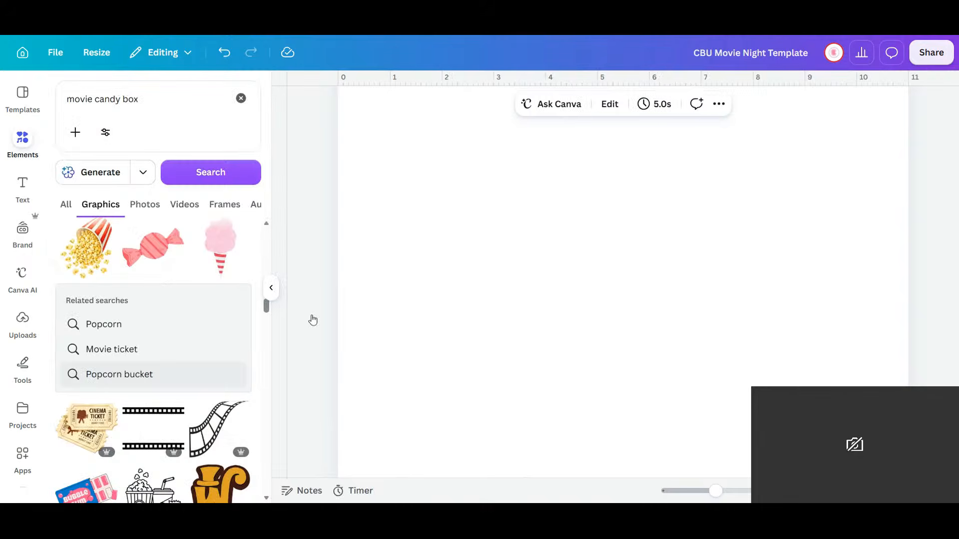
drag(359, 106, 884, 397)
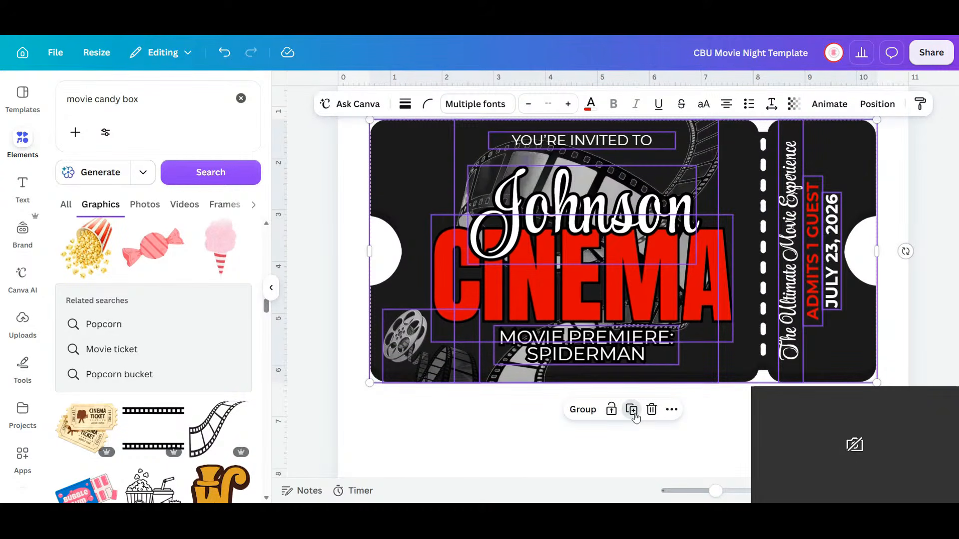
click(631, 409)
click(590, 418)
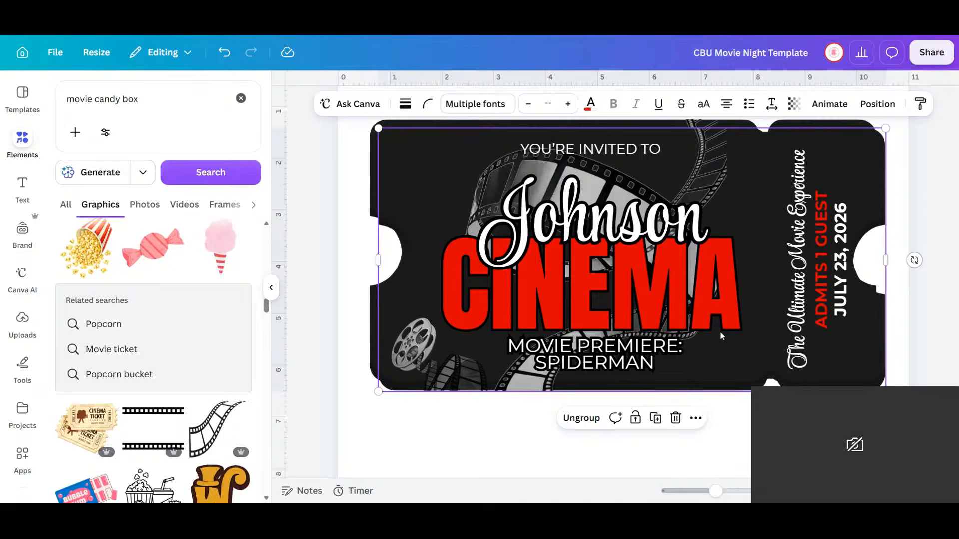
right_click(728, 302)
click(764, 166)
- Return to menu page 29 and paste the grouped movie ticket there
key(ctrl+alt+3)
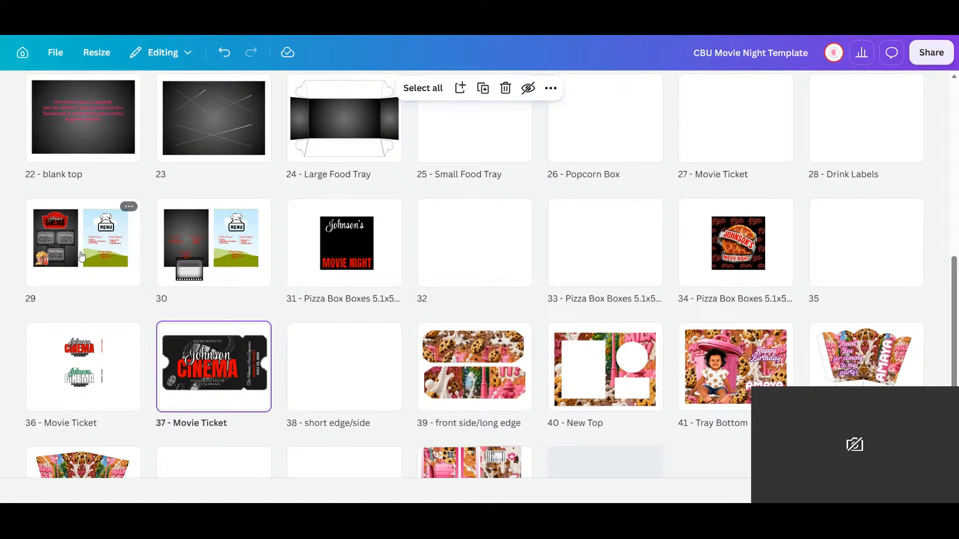
double_click(82, 257)
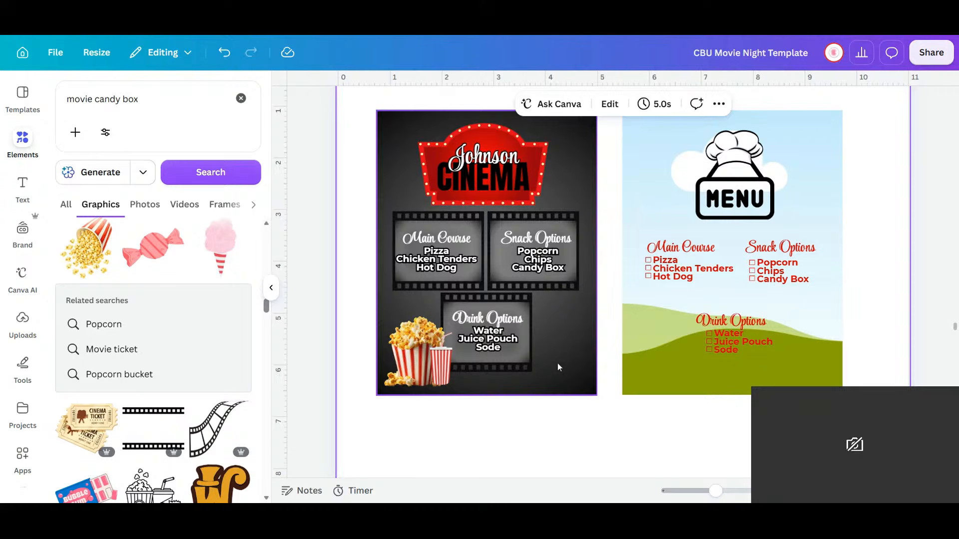
right_click(557, 363)
click(527, 458)
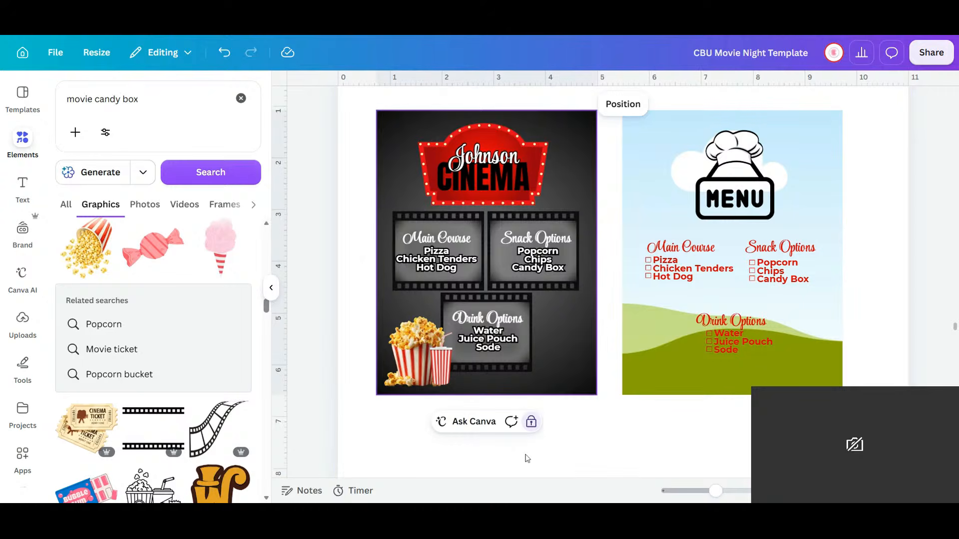
right_click(567, 454)
click(582, 315)
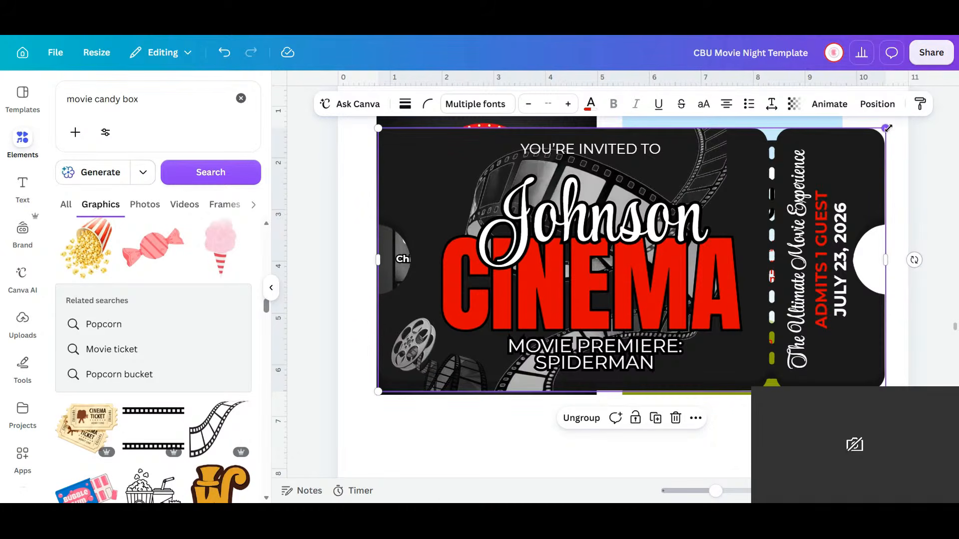
- Shrink the movie ticket, tilt it nearly upright and place it in the dark menu's lower-right corner
drag(886, 129, 594, 368)
drag(567, 405, 629, 385)
drag(605, 322, 547, 363)
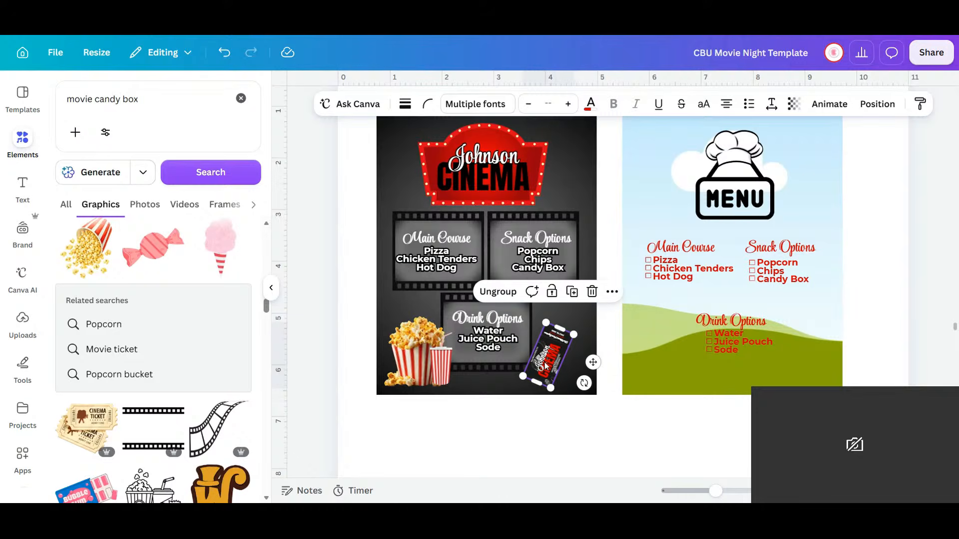
- Duplicate the small ticket, reduce the copy's tilt and offset it slightly so the two tickets fan out
click(572, 291)
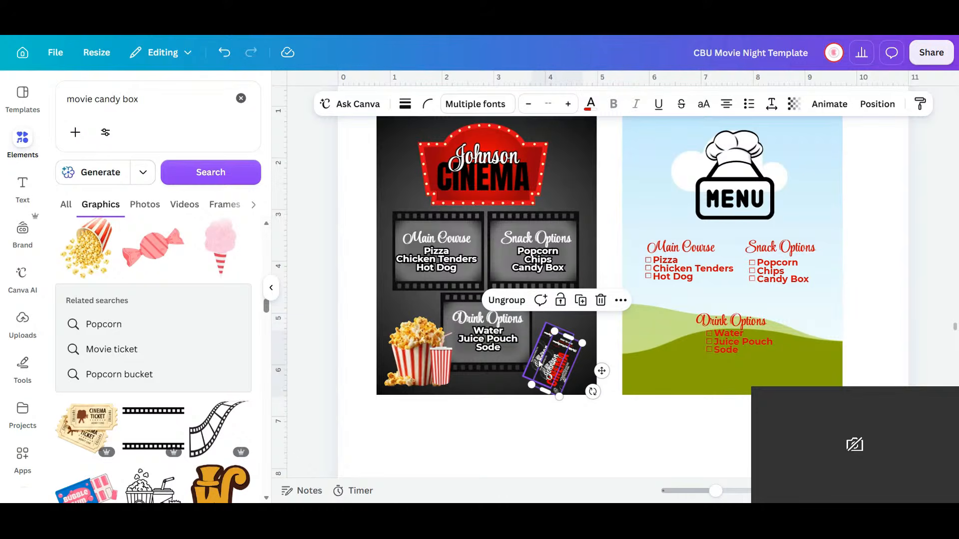
drag(584, 383, 616, 331)
mouse_move(562, 375)
mouse_down()
mouse_move(568, 365)
mouse_move(542, 351)
mouse_move(571, 382)
mouse_up()
shift+click(542, 350)
click(580, 454)
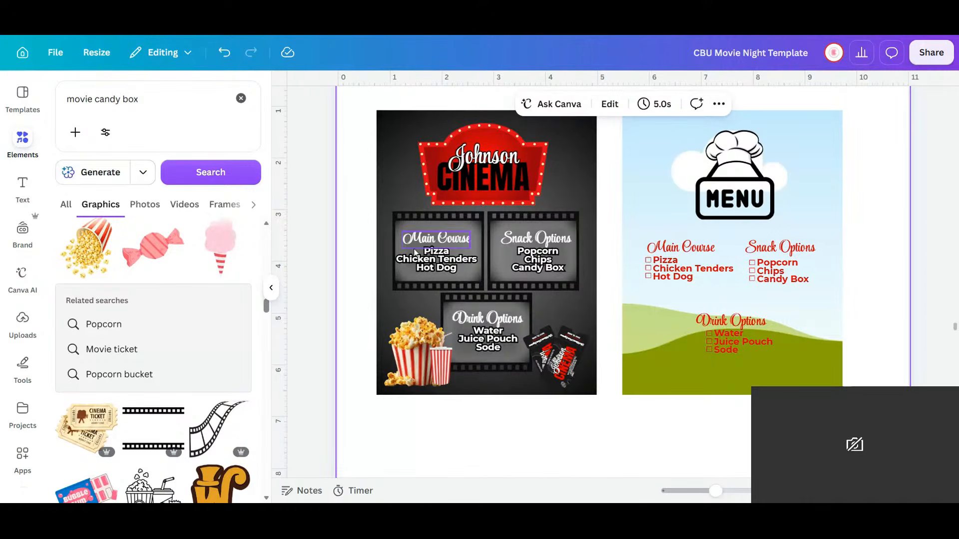
- Search the graphics for "red gradient" and add the dark red to white gradient to the page
click(22, 142)
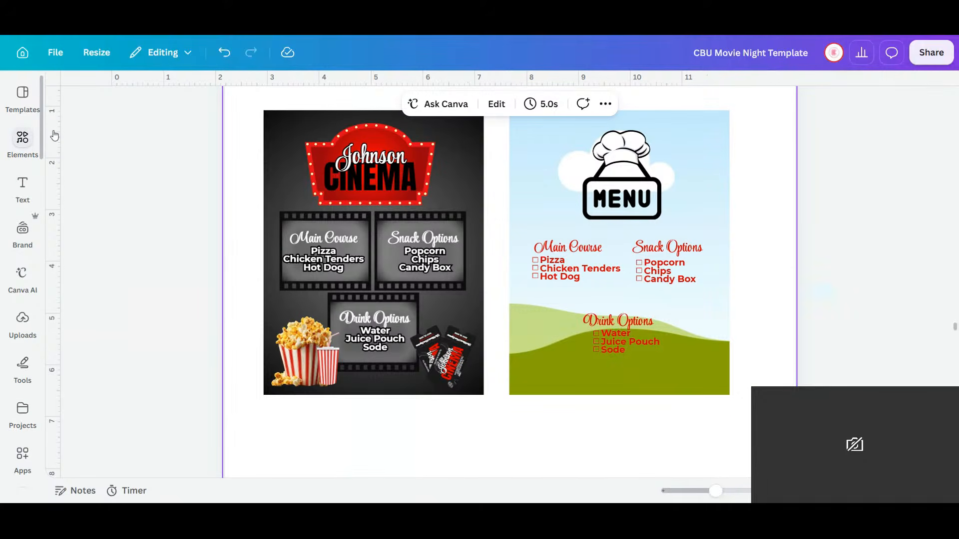
click(22, 140)
click(150, 99)
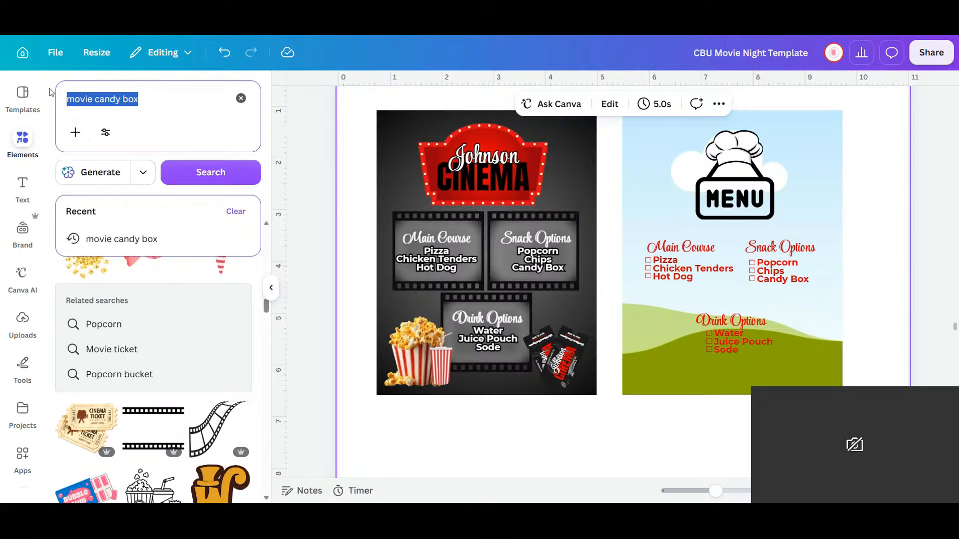
text(red gradient)
key(Return)
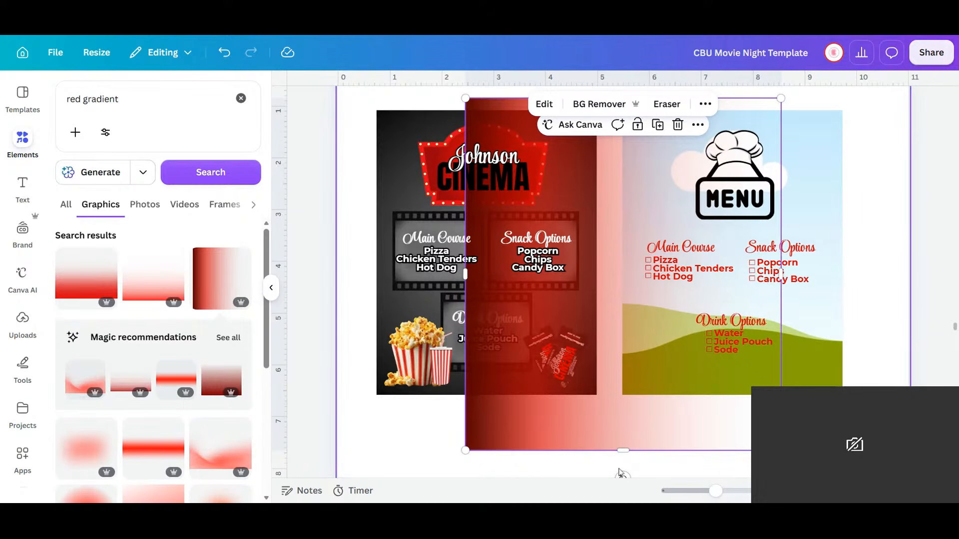
- Rotate the gradient to -90°, align it with the dark menu's lower-left corner and narrow it to the menu's width
drag(623, 477, 770, 275)
drag(560, 353, 580, 355)
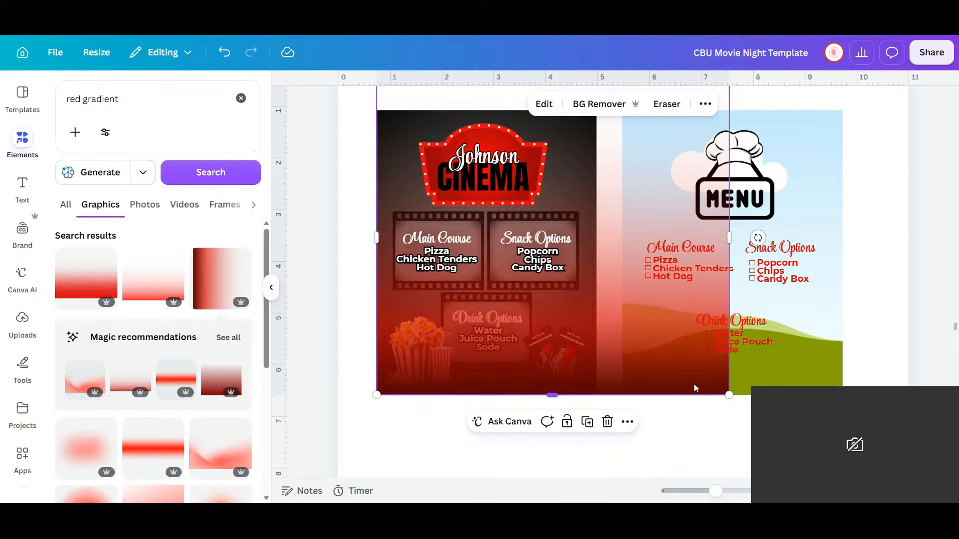
drag(729, 238, 597, 235)
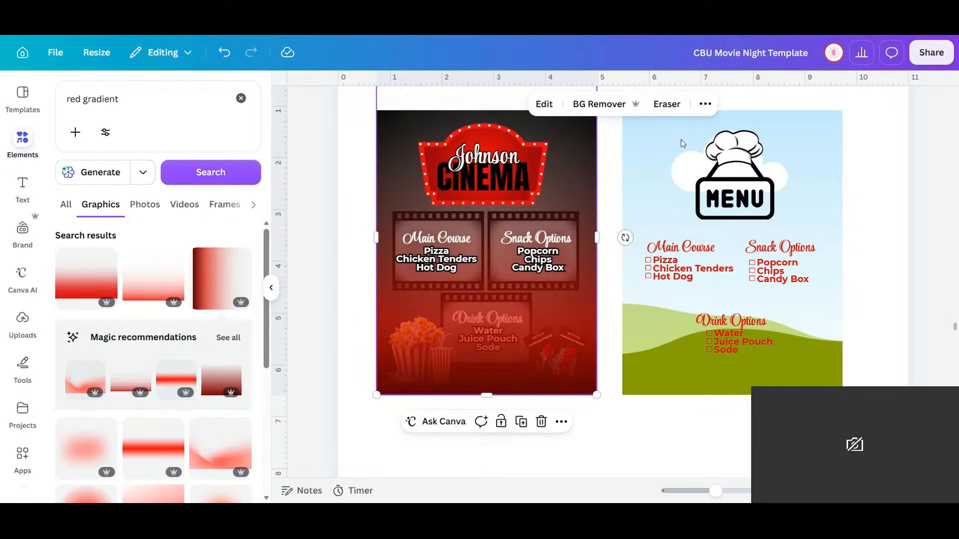
- Send the red gradient to the back, and bring it forward to sit just above the dark menu background
click(705, 104)
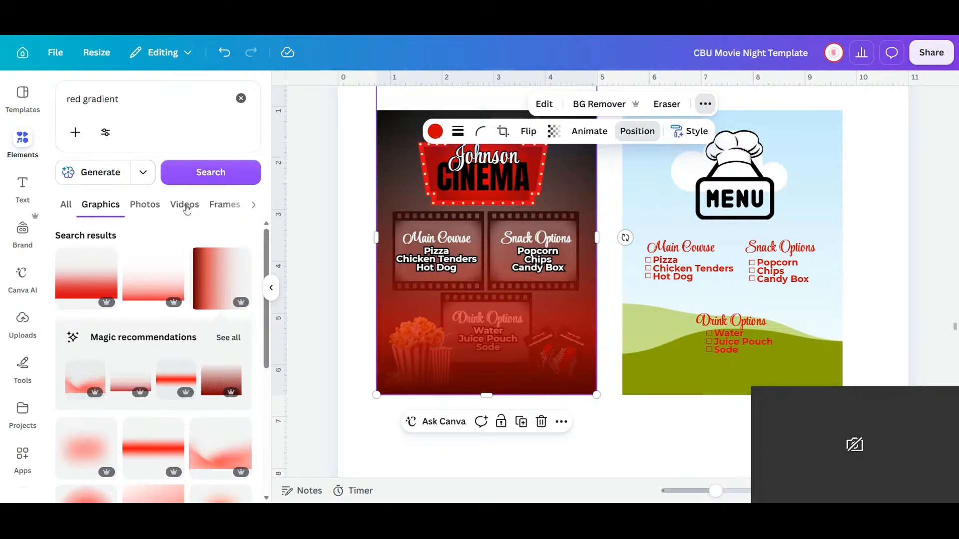
click(210, 182)
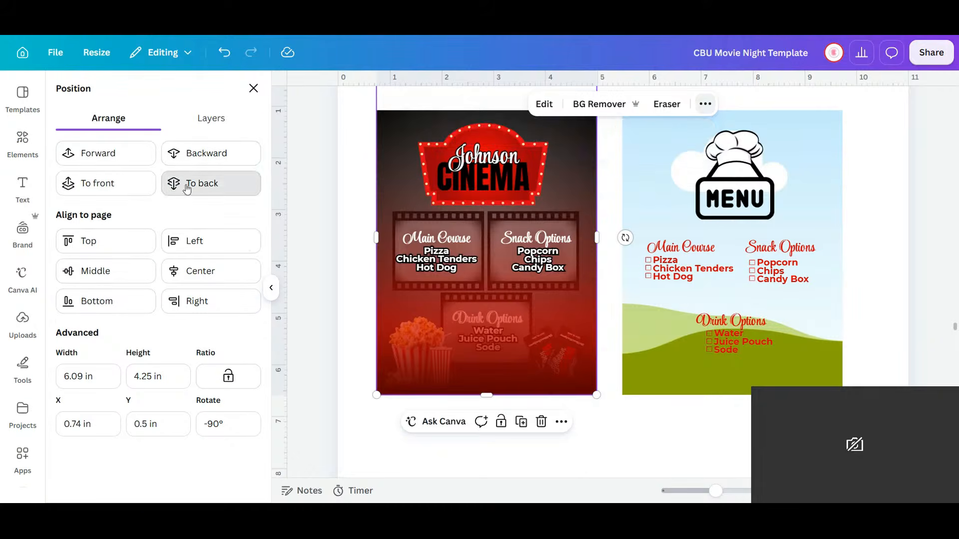
click(110, 160)
scroll(596, 142, up, 2)
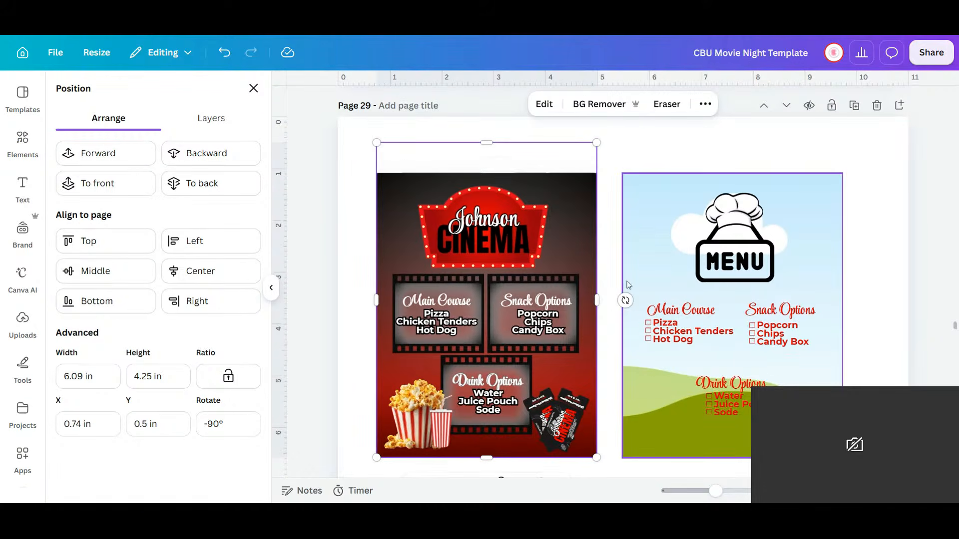
- Shorten the red gradient from its upper edge so it tints only the lower part of the dark menu
drag(598, 161, 609, 370)
drag(494, 372, 597, 379)
click(615, 248)
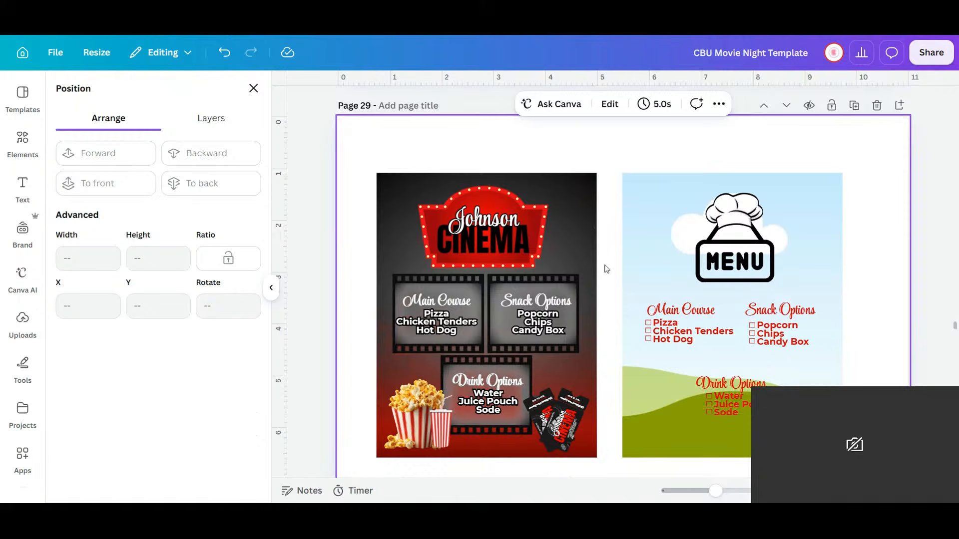
- Duplicate menu page 29 and compare the copy with the original
scroll(724, 410, down, 3)
scroll(725, 413, up, 3)
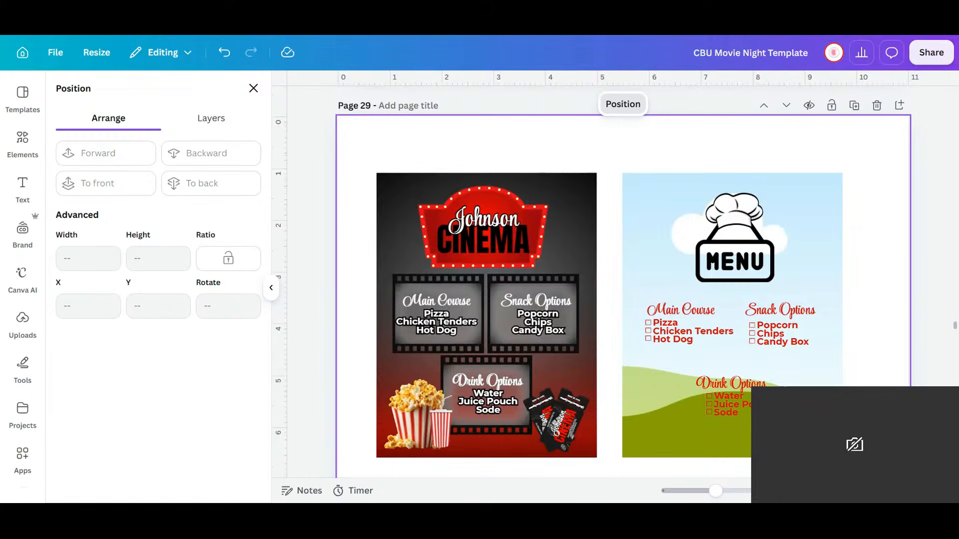
click(854, 107)
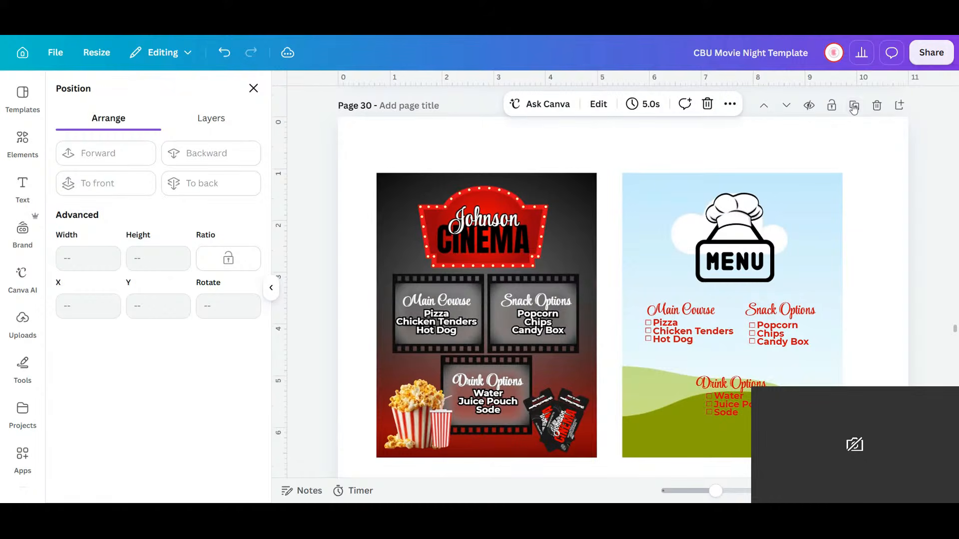
scroll(864, 304, up, 5)
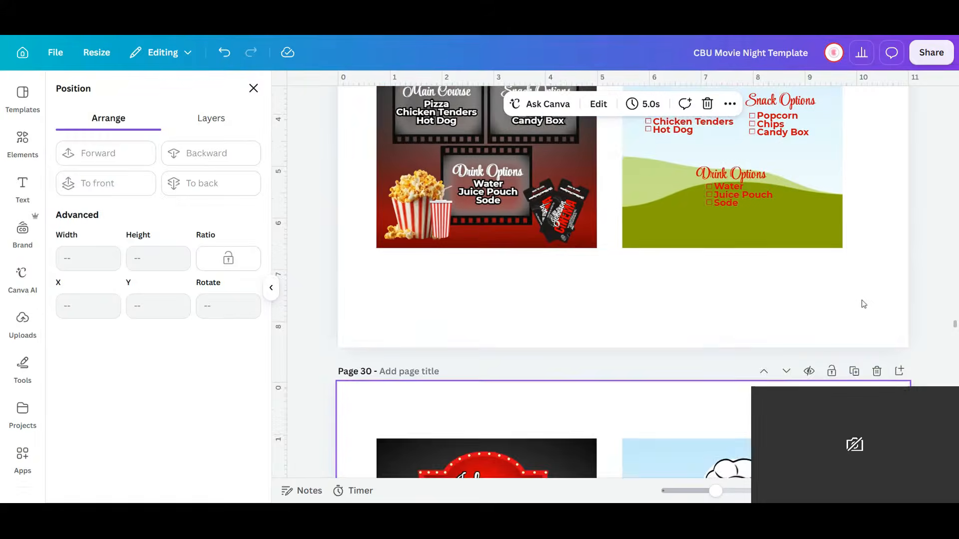
scroll(897, 336, down, 2)
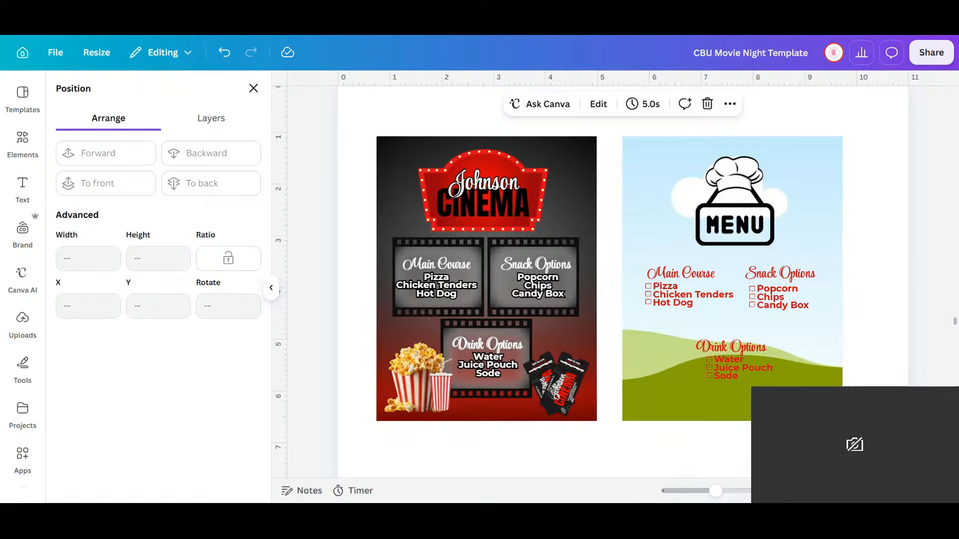
- Delete the blue sky menu from page 29
click(748, 308)
key(Delete)
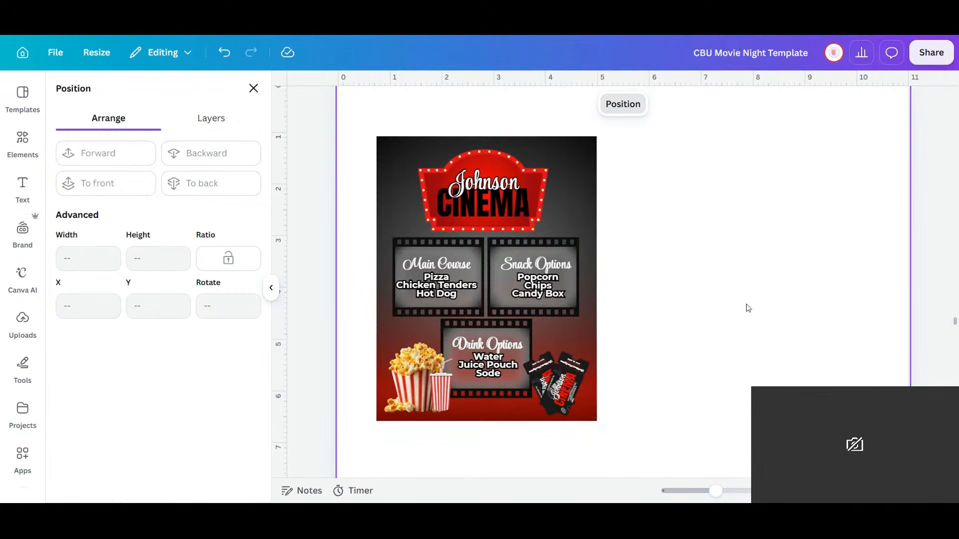
drag(708, 458, 387, 128)
drag(512, 277, 587, 279)
click(230, 55)
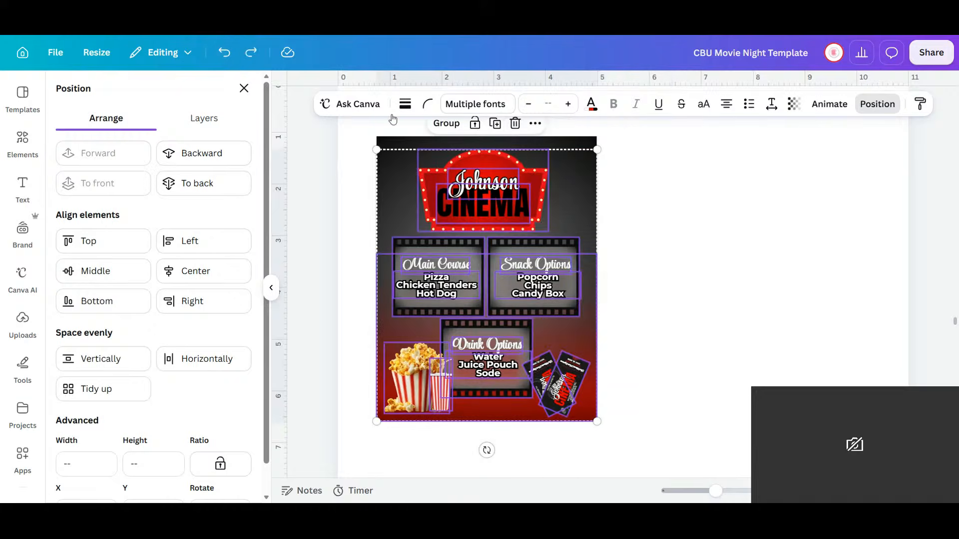
- Unlock the dark menu background on page 29 and move the whole cinema menu to the middle of the page
click(443, 138)
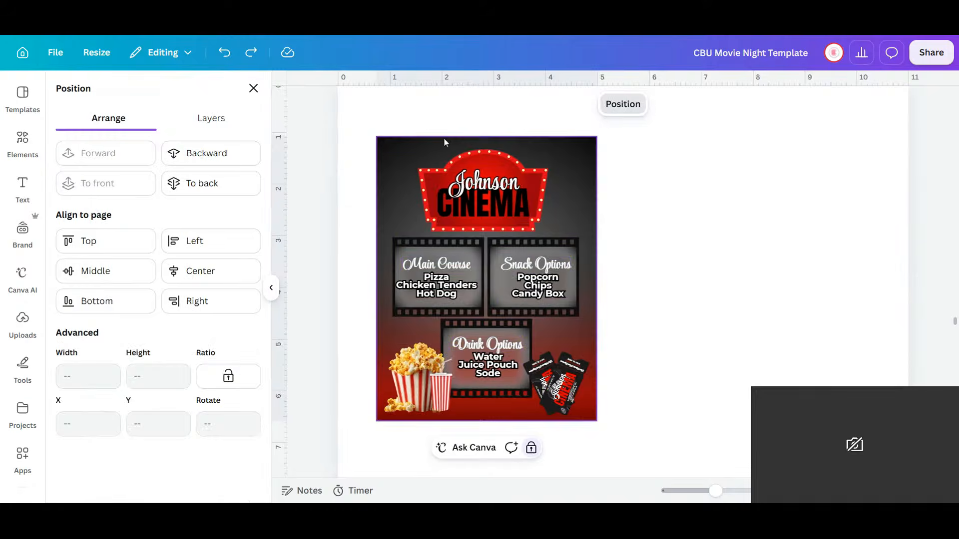
click(531, 448)
click(679, 464)
drag(687, 473, 372, 109)
drag(555, 327, 649, 337)
click(788, 327)
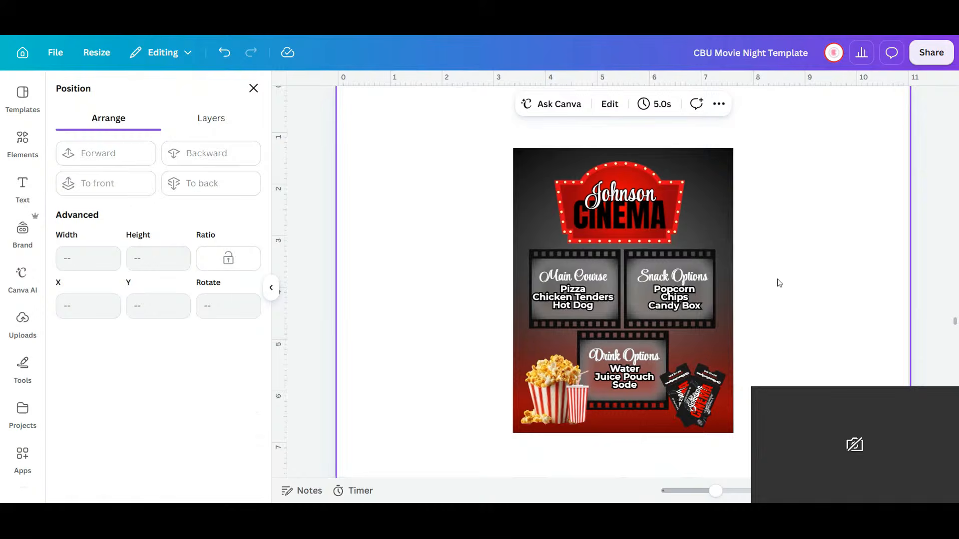
- Shift the marquee sign together with its title text slightly so it sits centred on the menu
click(641, 195)
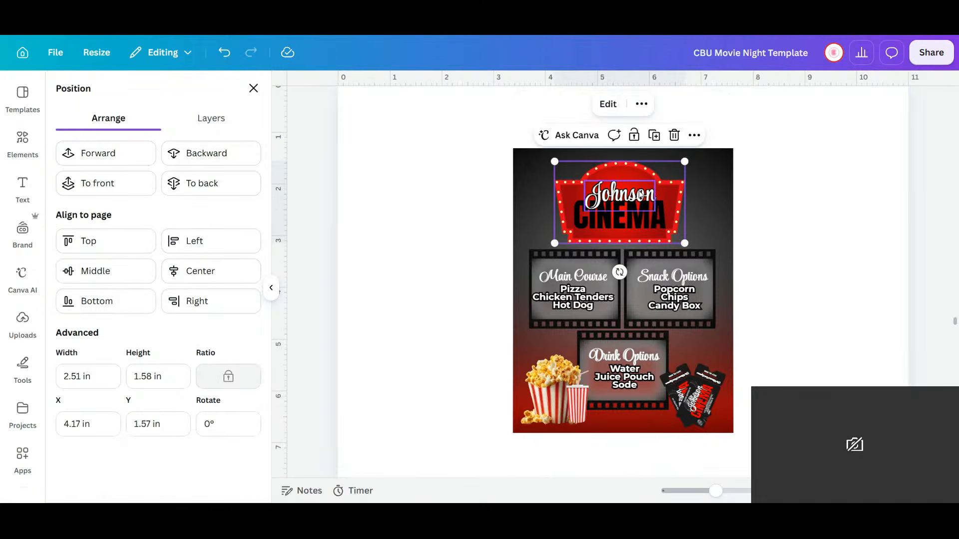
shift+click(641, 194)
shift+click(645, 226)
drag(645, 226, 648, 223)
- Rotate the whole cinema menu a quarter turn counter-clockwise and enlarge it on page 29
click(815, 325)
drag(824, 454, 482, 122)
drag(623, 462, 879, 289)
drag(766, 181, 942, 139)
click(485, 406)
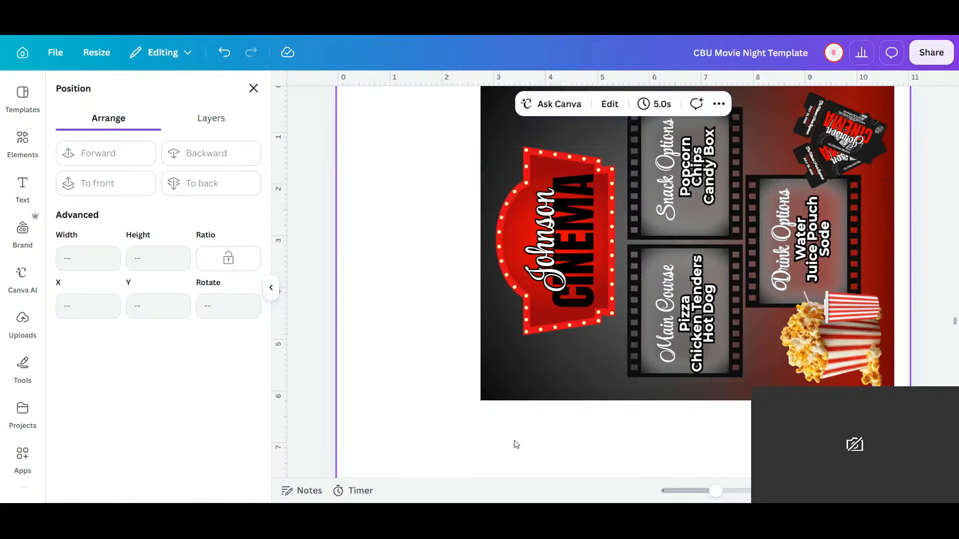
- Enlarge the complete rotated menu until its background covers all of page 29
scroll(400, 255, up, 1)
drag(399, 181, 939, 460)
scroll(634, 366, down, 3)
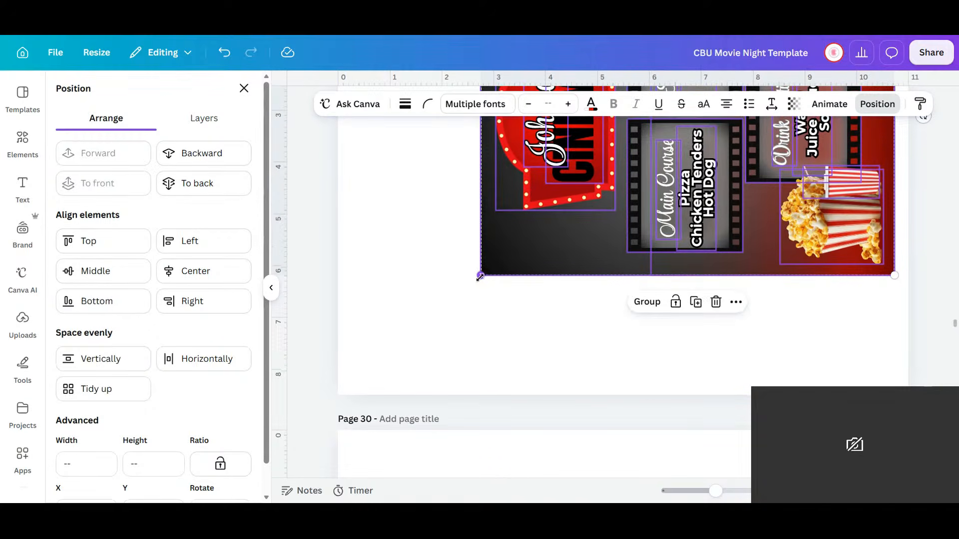
drag(391, 326, 351, 408)
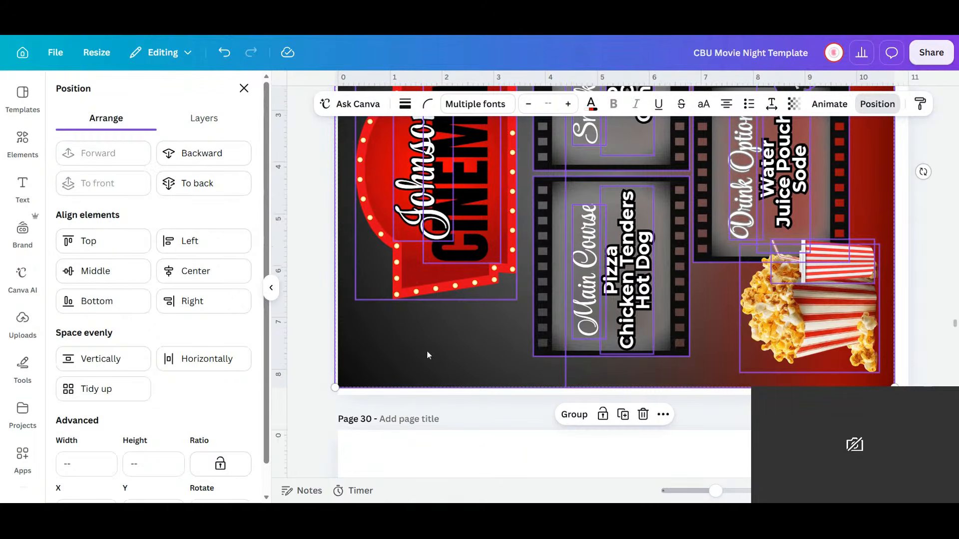
scroll(706, 324, up, 3)
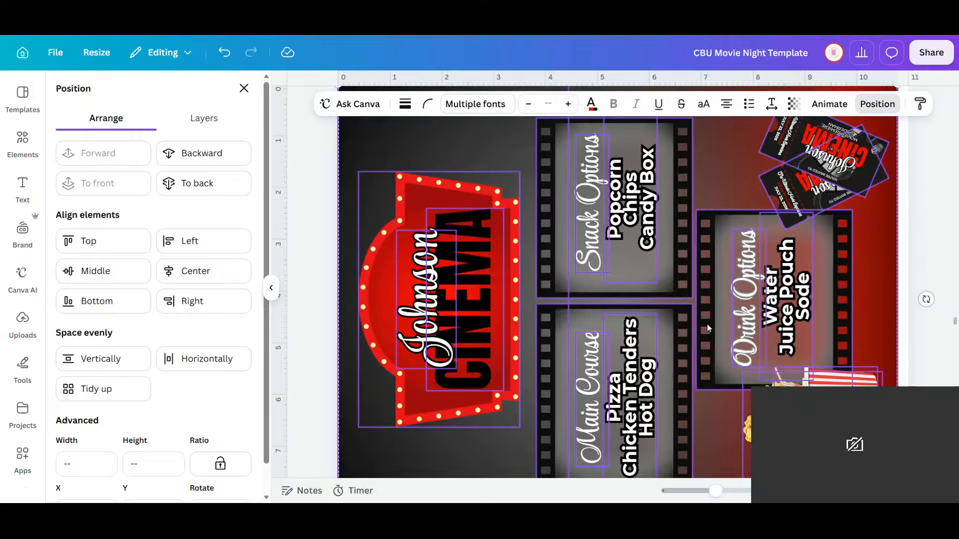
scroll(706, 333, up, 2)
scroll(705, 334, down, 4)
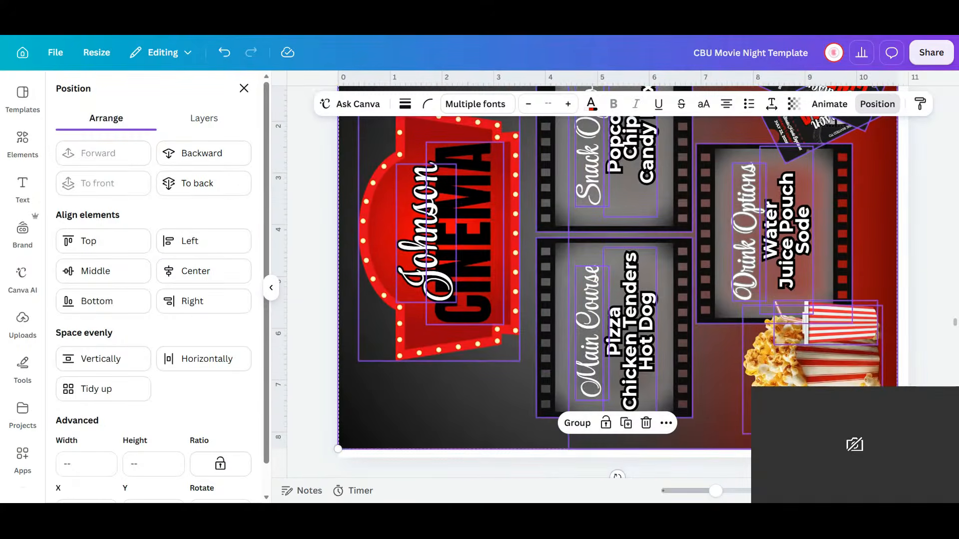
drag(898, 449, 908, 458)
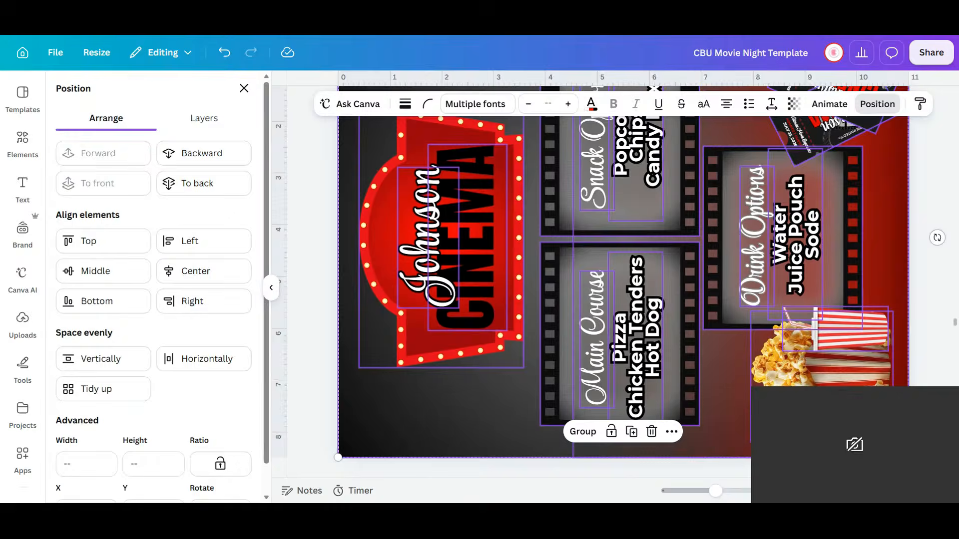
click(949, 363)
scroll(948, 364, up, 1)
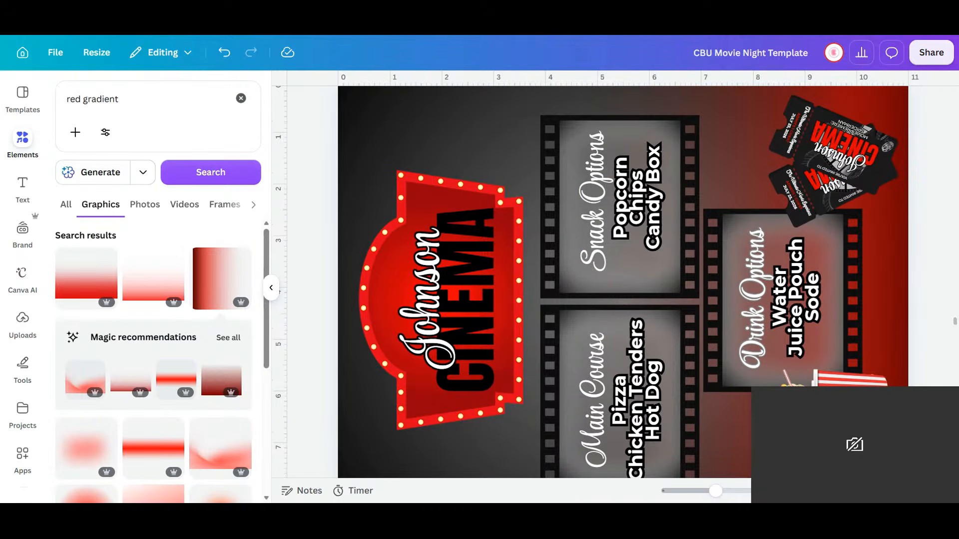
drag(697, 498, 699, 497)
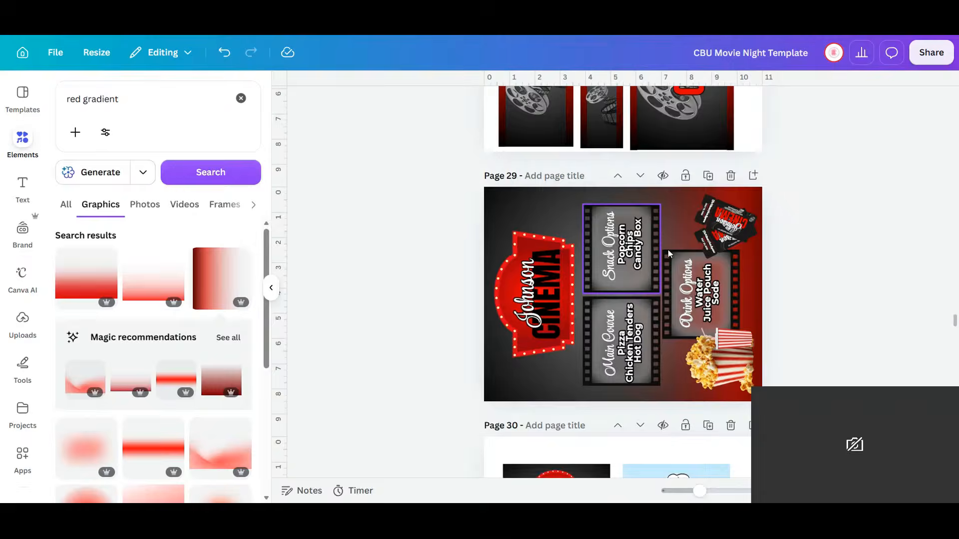
- Try to place the film-strip frame over the upper part of the dark menu on page 31
scroll(652, 252, down, 5)
scroll(665, 387, down, 5)
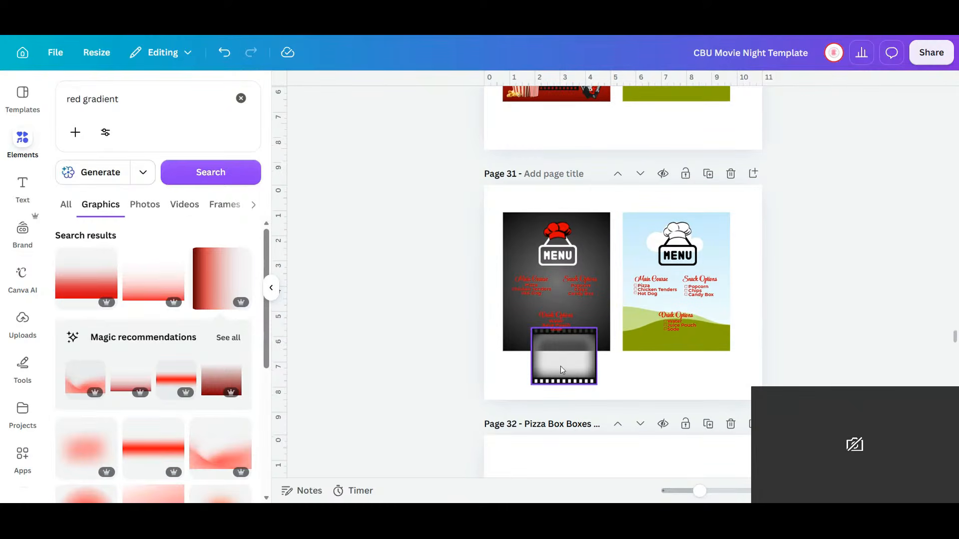
click(575, 370)
drag(574, 371, 537, 252)
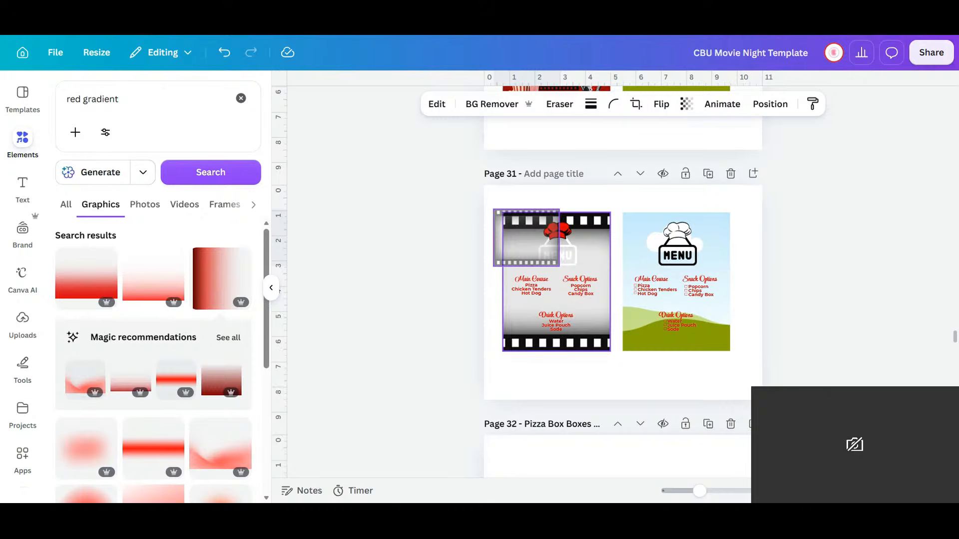
drag(527, 238, 550, 375)
- Search the graphics for "red gradient" and browse the results for a red-to-black gradient
click(23, 141)
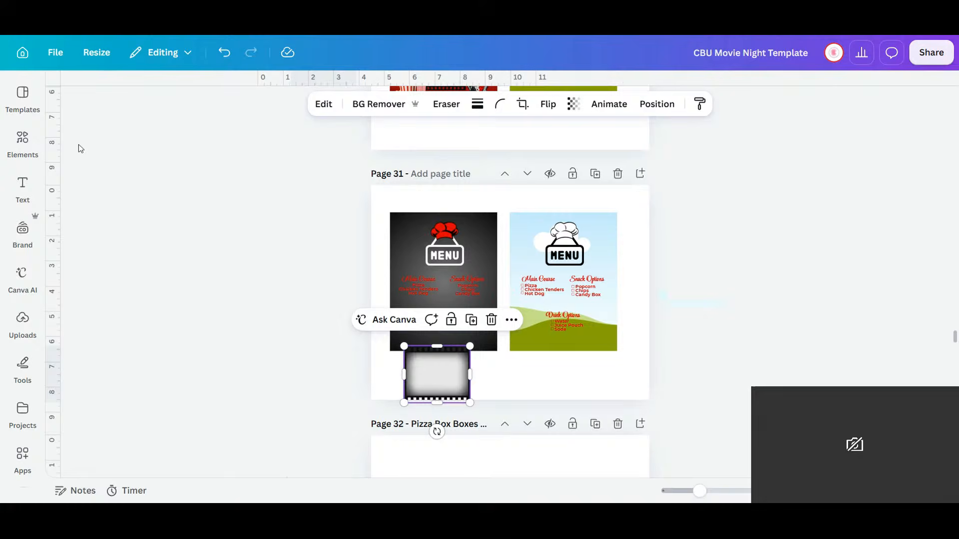
click(412, 232)
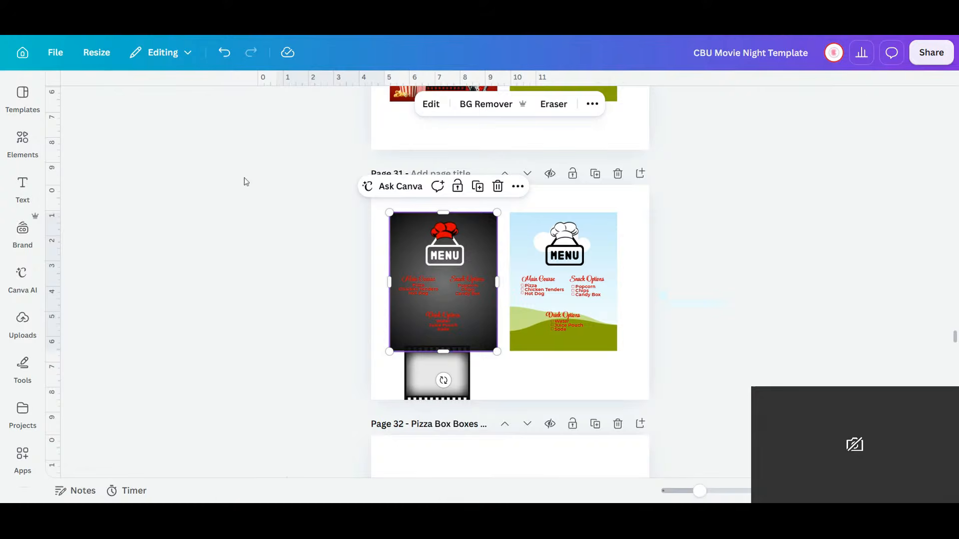
click(23, 143)
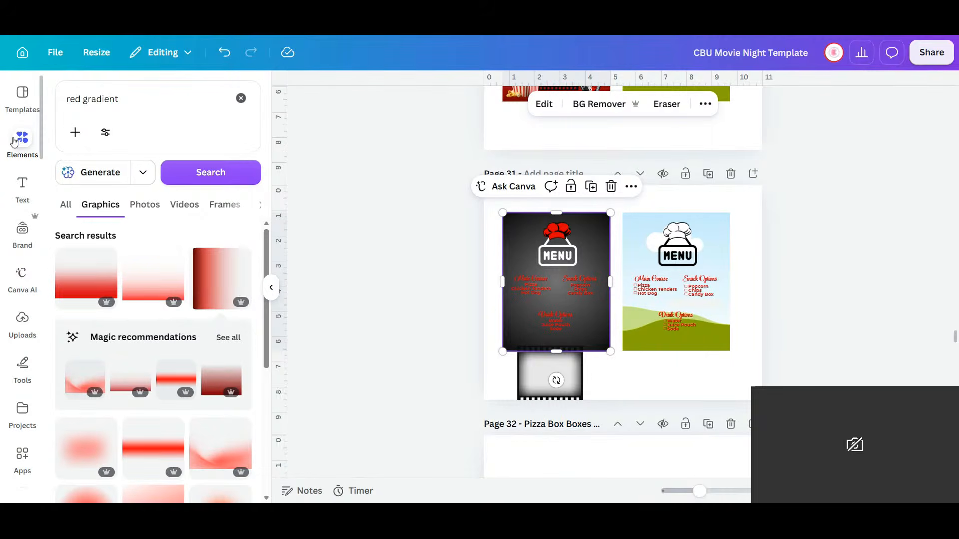
drag(122, 99, 3, 84)
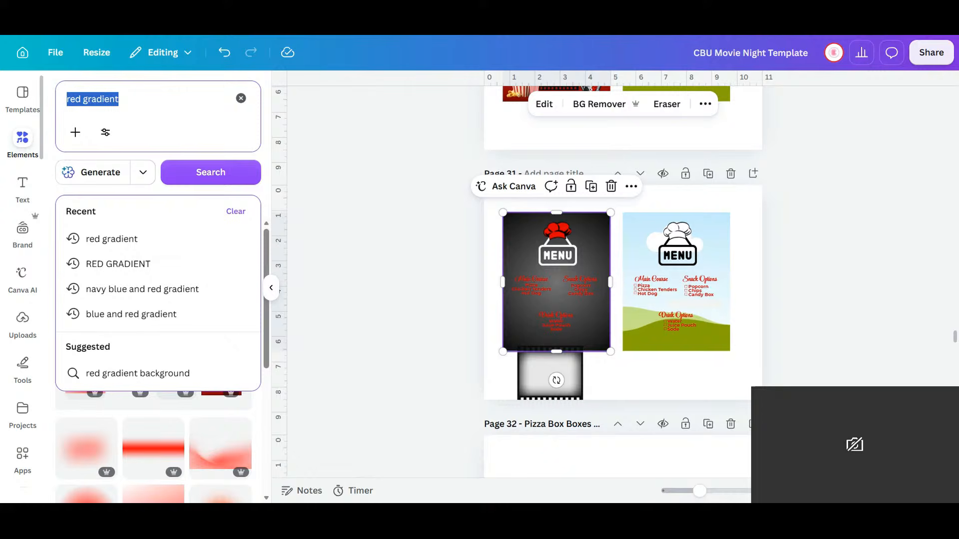
click(126, 100)
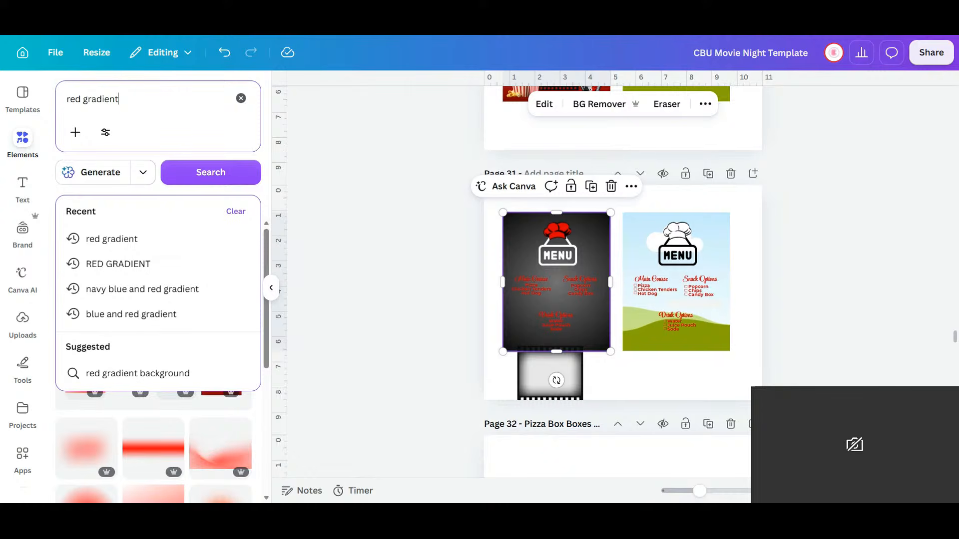
key(Return)
scroll(229, 295, down, 5)
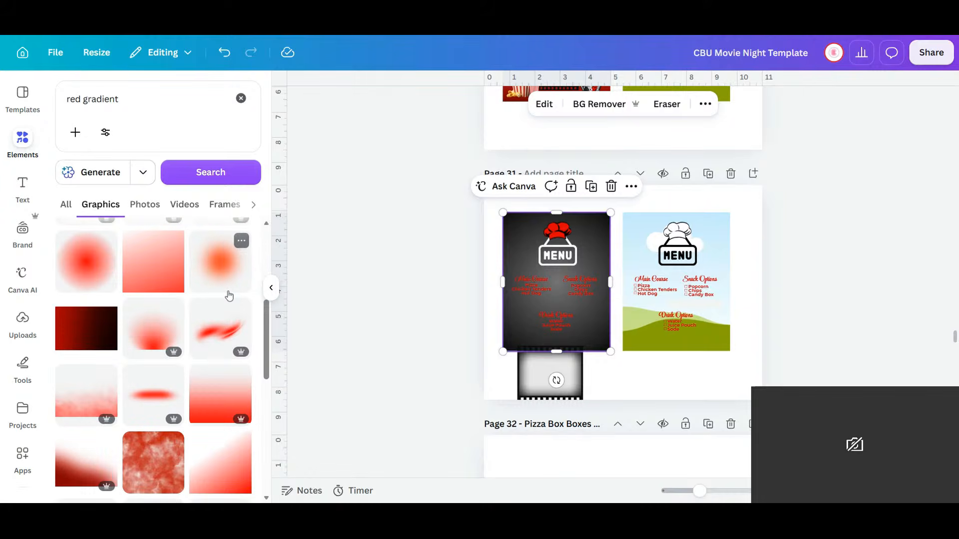
scroll(229, 295, down, 1)
scroll(229, 295, up, 2)
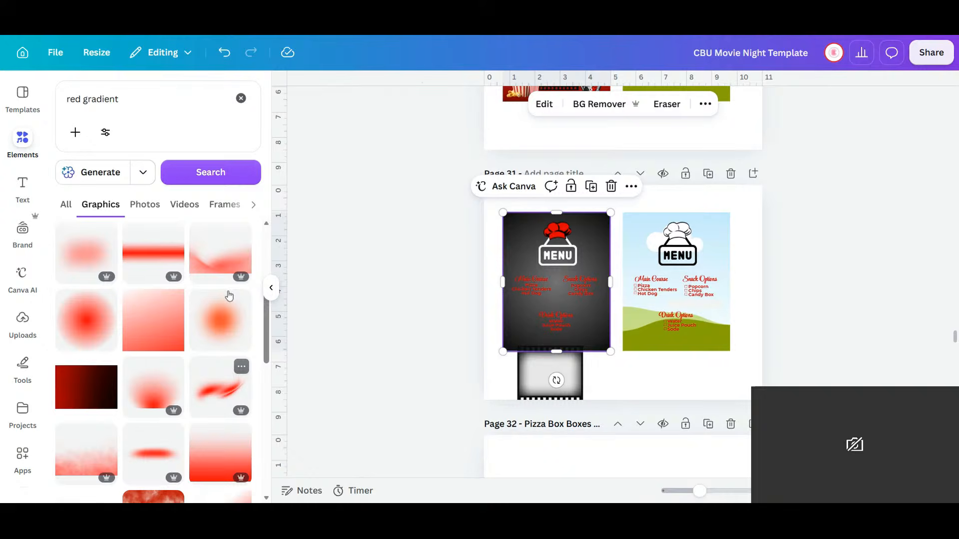
- Add the red-to-black gradient, rotate it so red is uppermost, and place it in the dark menu's background frame on page 31
drag(402, 340, 573, 338)
drag(610, 414, 466, 285)
drag(605, 364, 547, 340)
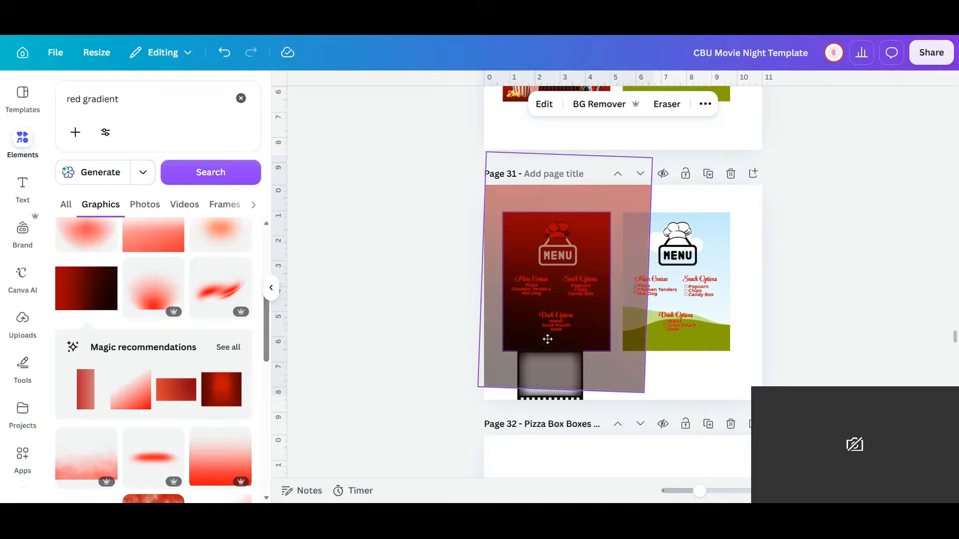
drag(579, 382, 579, 385)
- Lock the red-to-black gradient background of the dark menu on page 31
click(562, 392)
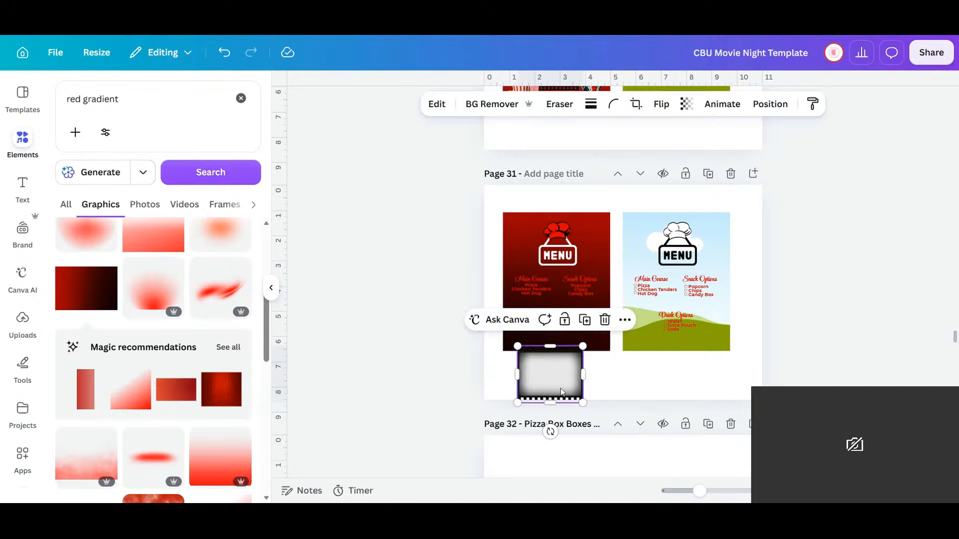
click(602, 223)
click(571, 188)
click(602, 187)
click(609, 398)
- Rotate the film-strip frame to upright, align it with the menu's upper-left corner and enlarge it to the menu's width
drag(561, 377, 456, 259)
drag(572, 217, 565, 226)
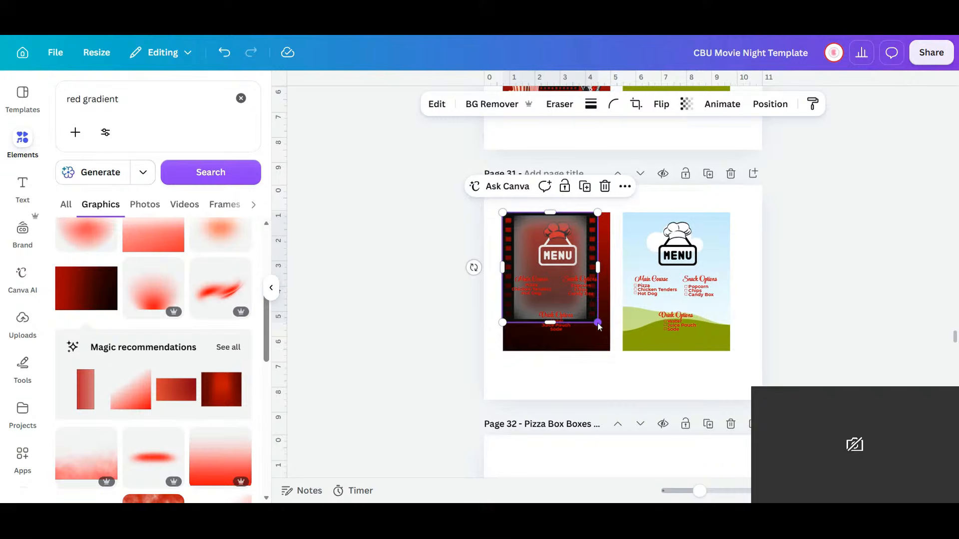
drag(600, 349, 553, 340)
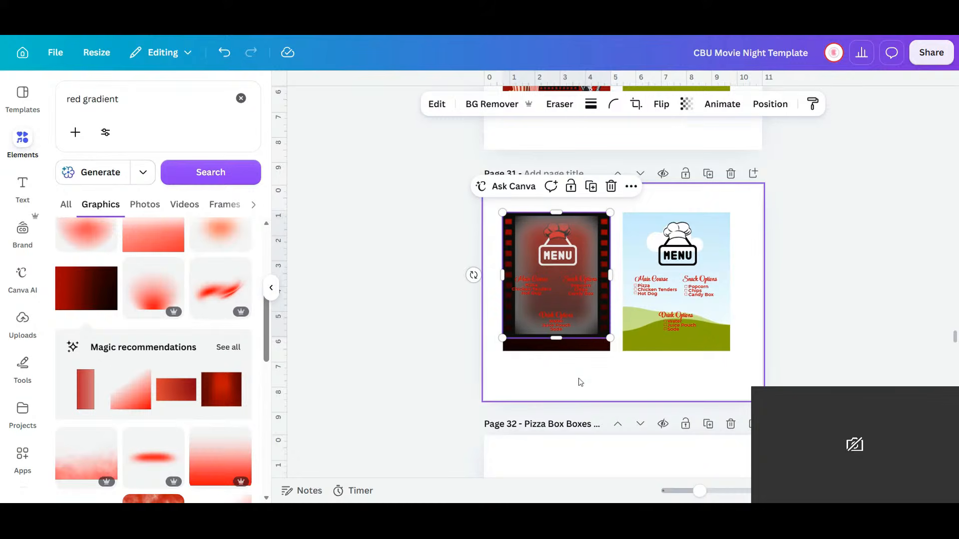
- Unlock and select the red-to-black gradient background behind the film-strip frame
click(573, 354)
click(568, 346)
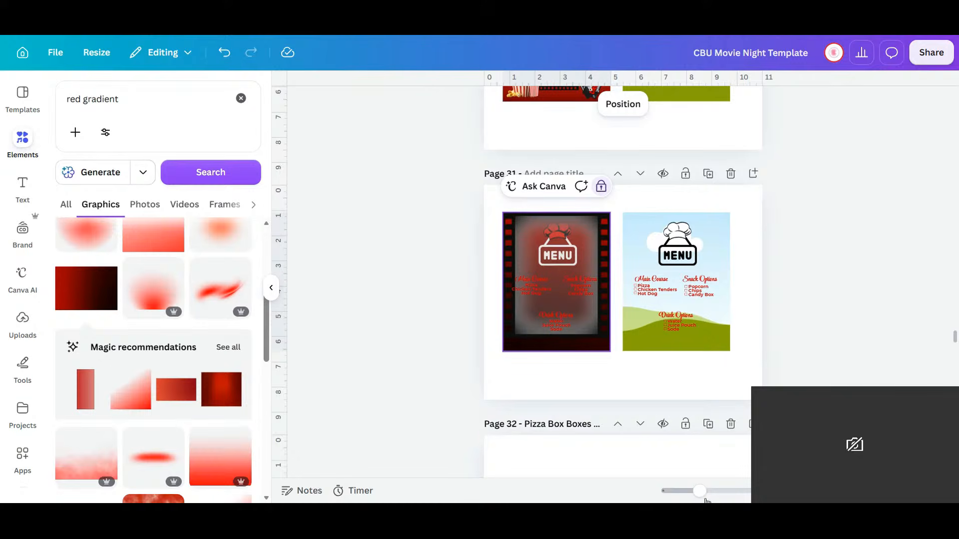
mouse_move(699, 491)
mouse_down()
mouse_move(727, 489)
mouse_move(699, 491)
mouse_up()
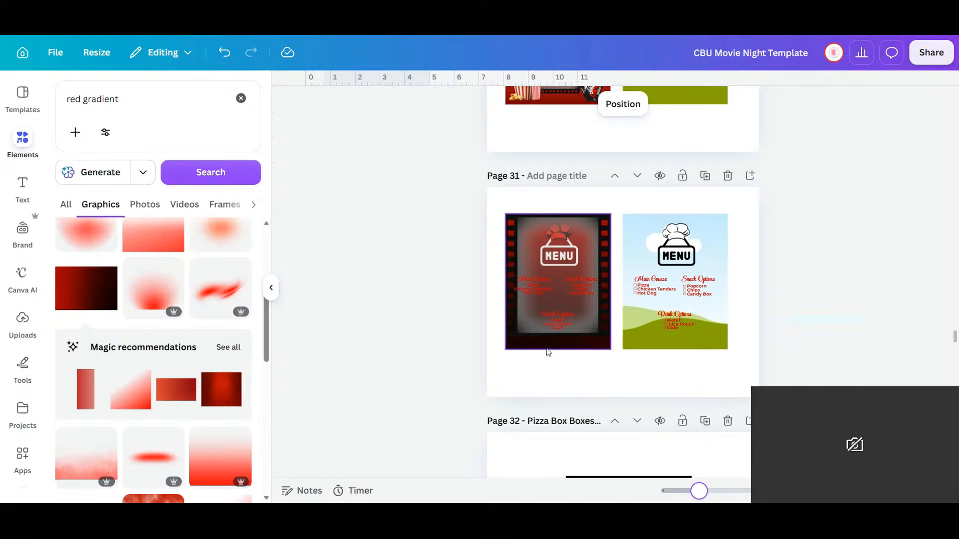
click(591, 345)
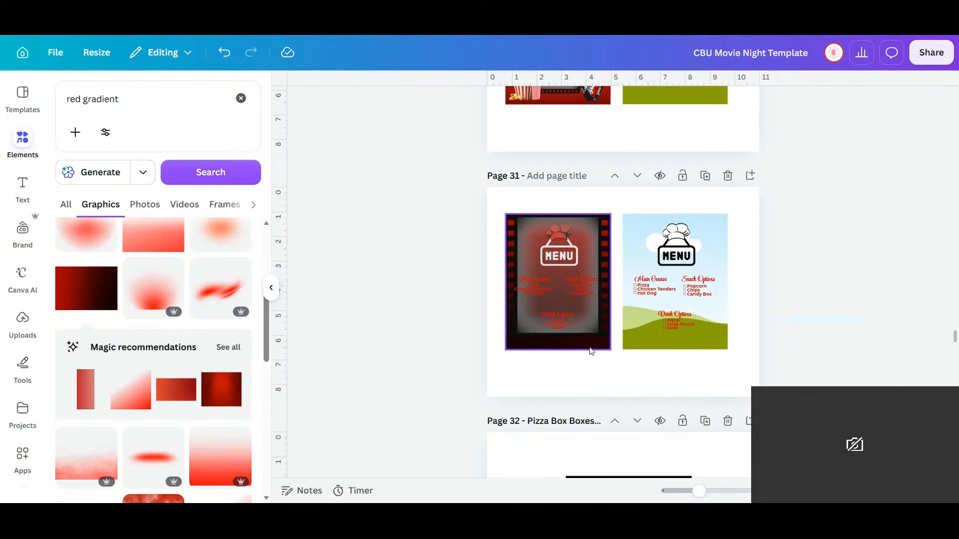
click(591, 348)
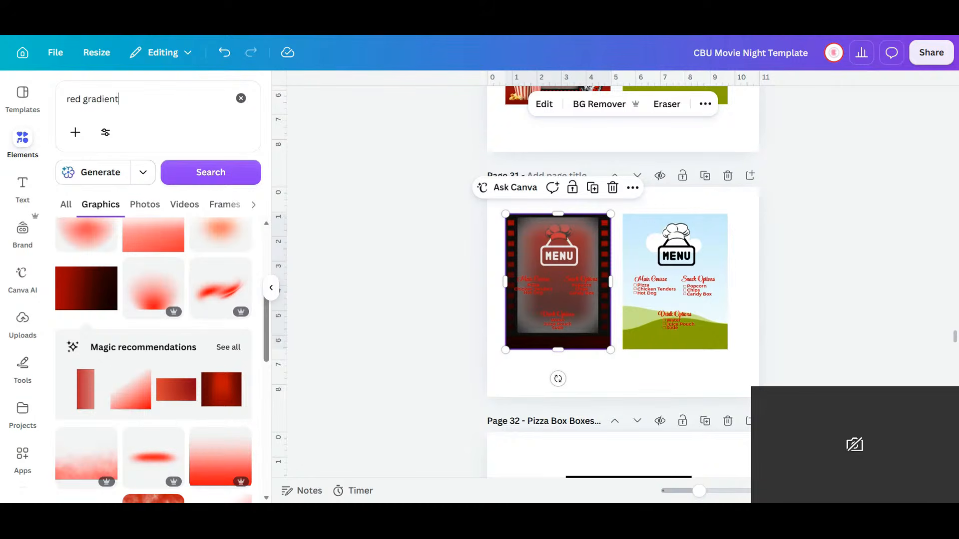
- Search the graphics for "white" and clear the search
drag(128, 100, 22, 97)
text(white)
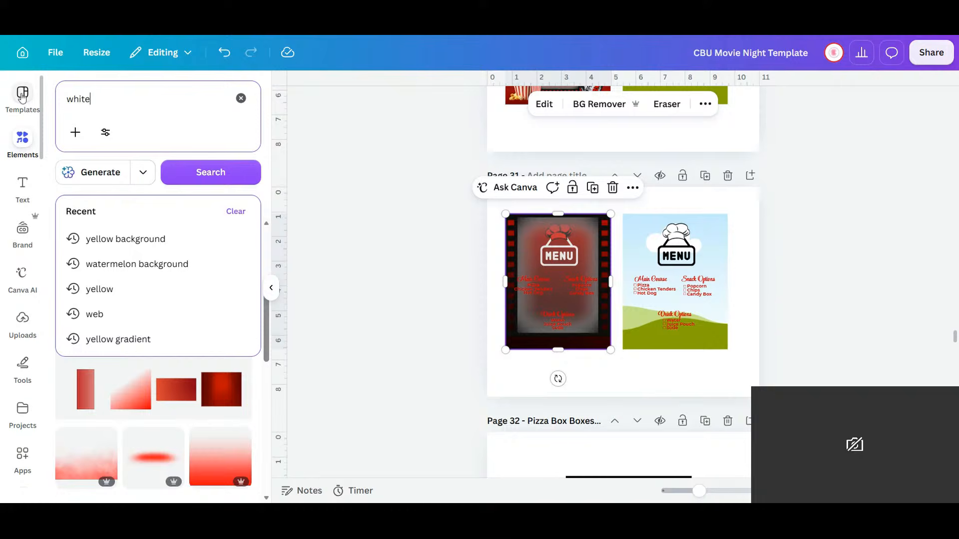
key(Return)
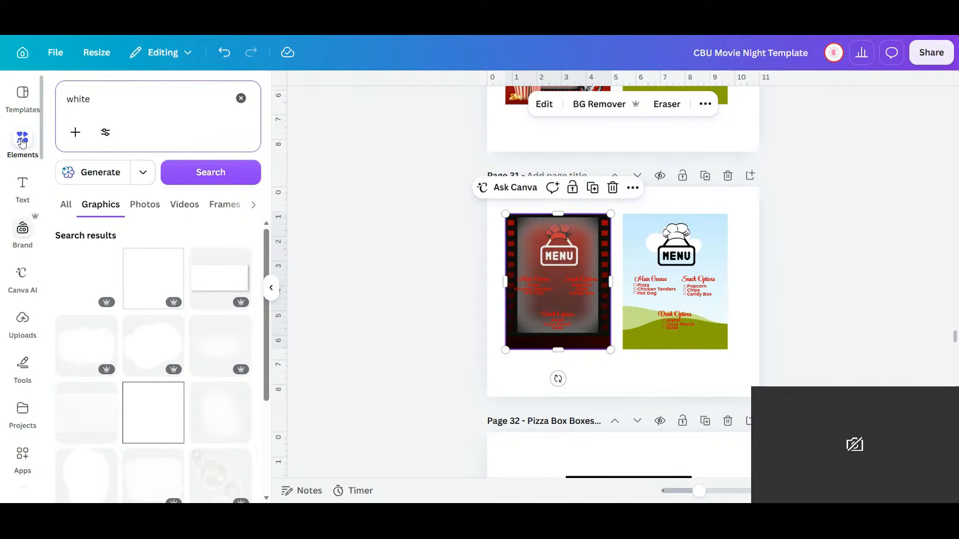
click(240, 98)
- Select the blue sky menu background on page 31 and look over the neighbouring menu and pizza box pages
click(666, 340)
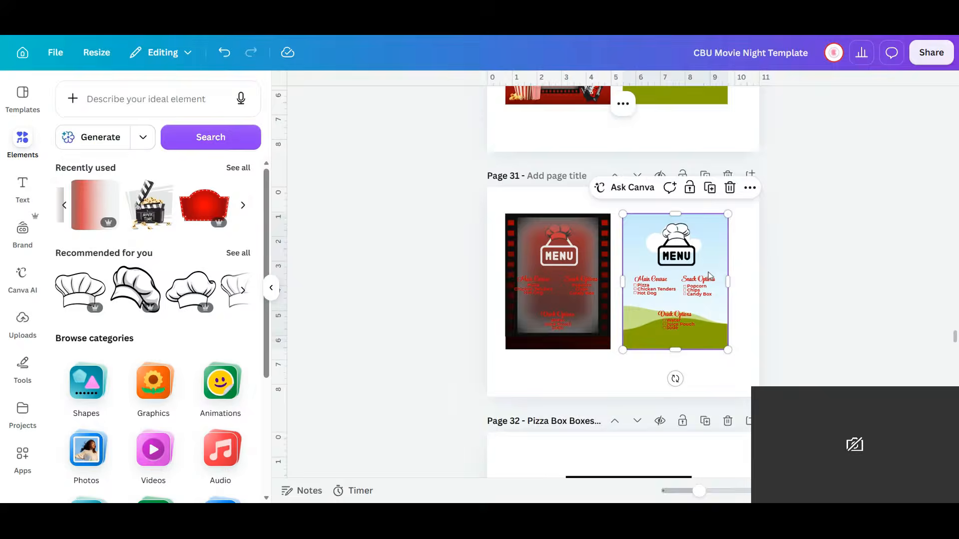
scroll(709, 276, down, 8)
scroll(710, 275, up, 9)
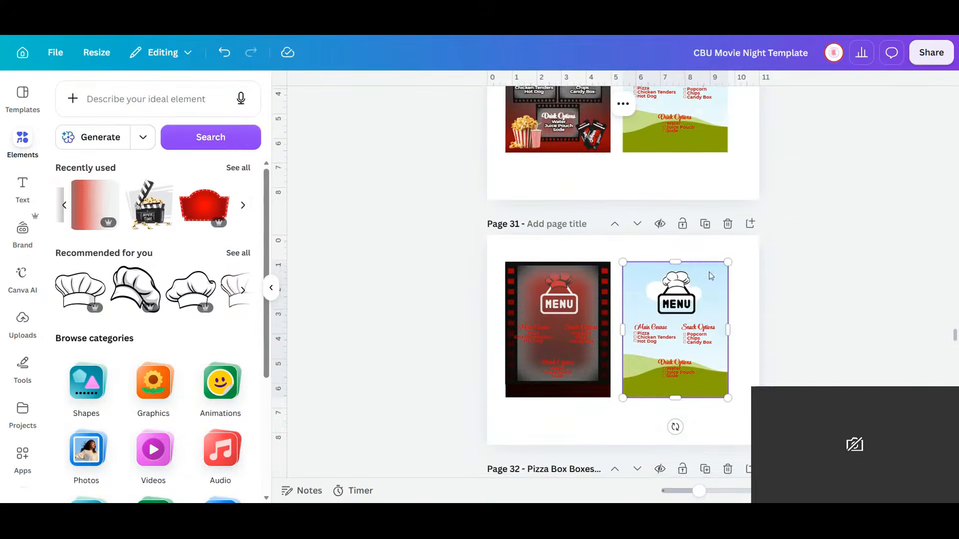
scroll(711, 276, up, 9)
scroll(711, 275, down, 12)
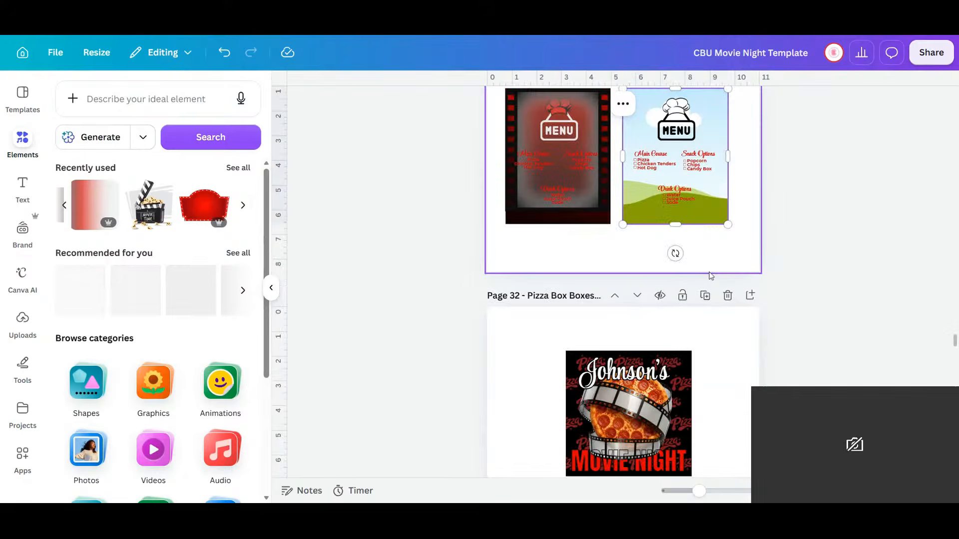
- Look over the cinema menu designs on pages 29 to 31 as reference for the second menu on page 31
scroll(689, 375, down, 2)
scroll(688, 376, up, 12)
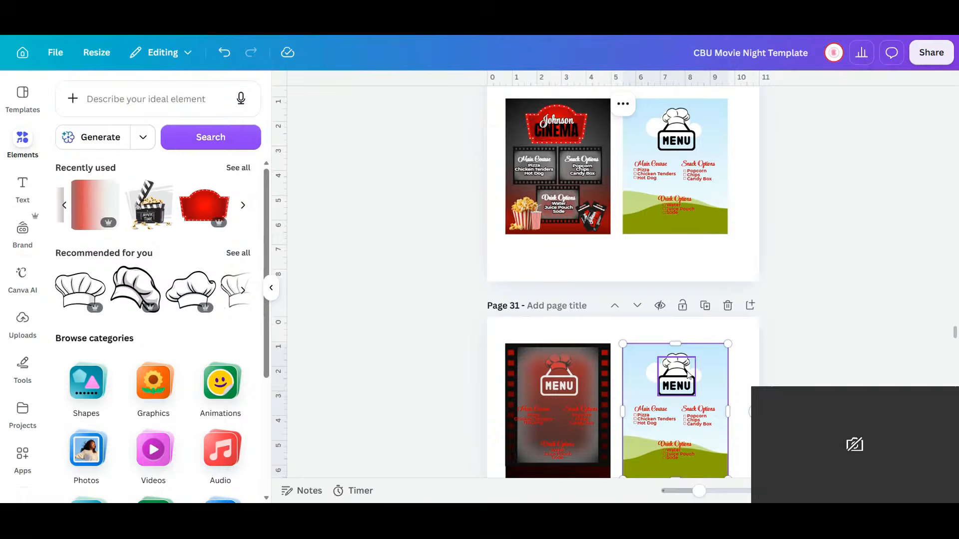
scroll(685, 375, down, 6)
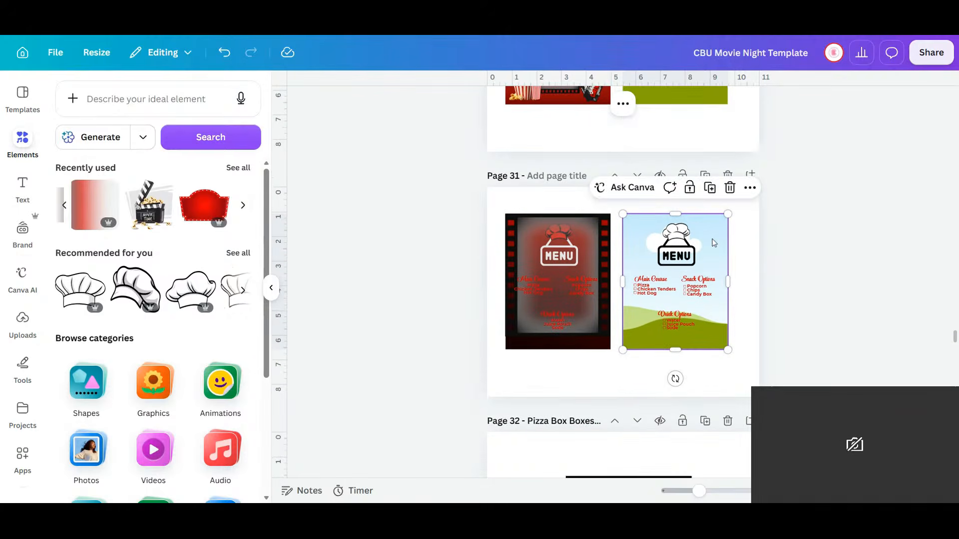
scroll(714, 242, up, 10)
scroll(713, 270, down, 15)
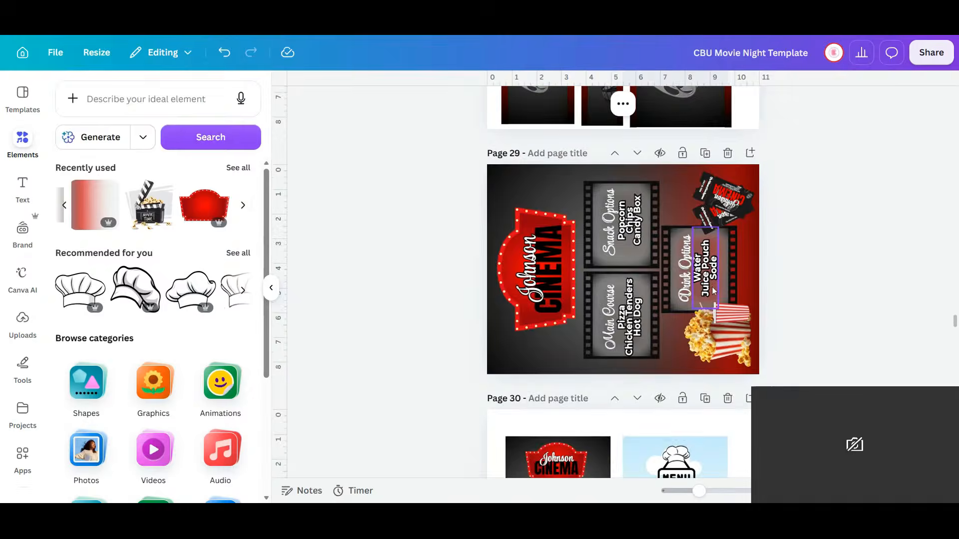
scroll(713, 290, up, 5)
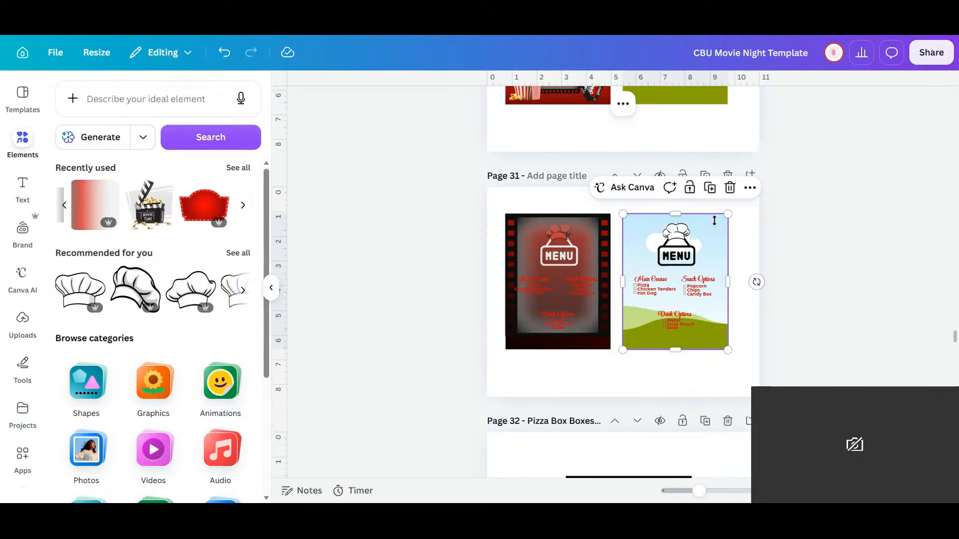
click(620, 106)
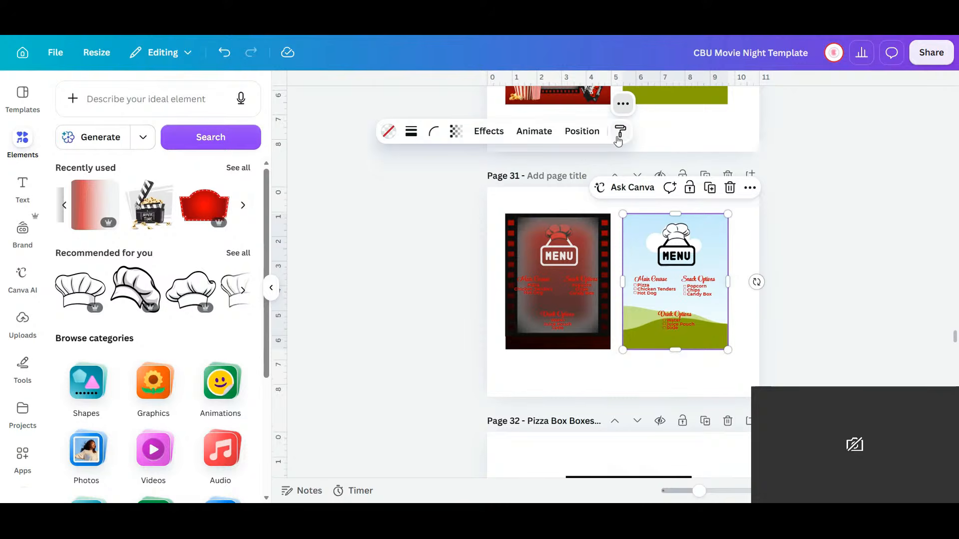
click(720, 369)
click(719, 343)
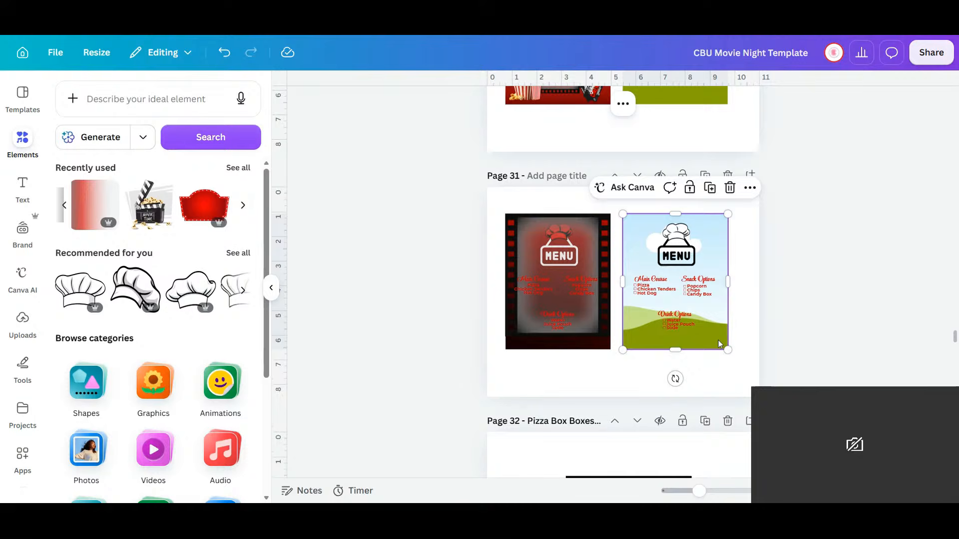
- Delete the chef-hat MENU logo and text lists from page 31's blue sky menu, keeping its background frame beside the film-strip menu
drag(720, 338, 615, 413)
drag(746, 374, 640, 229)
key(Delete)
click(597, 375)
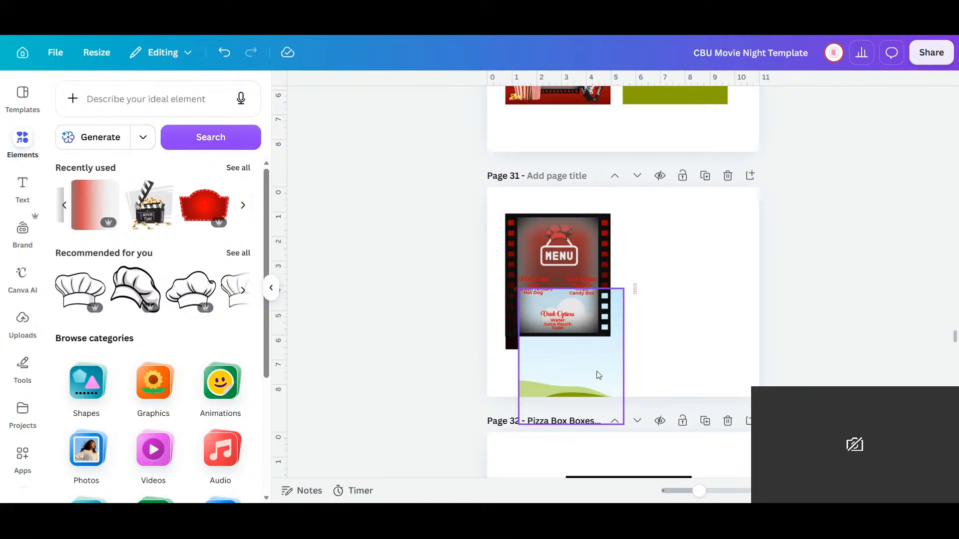
click(654, 315)
drag(636, 282, 645, 264)
drag(594, 377, 708, 298)
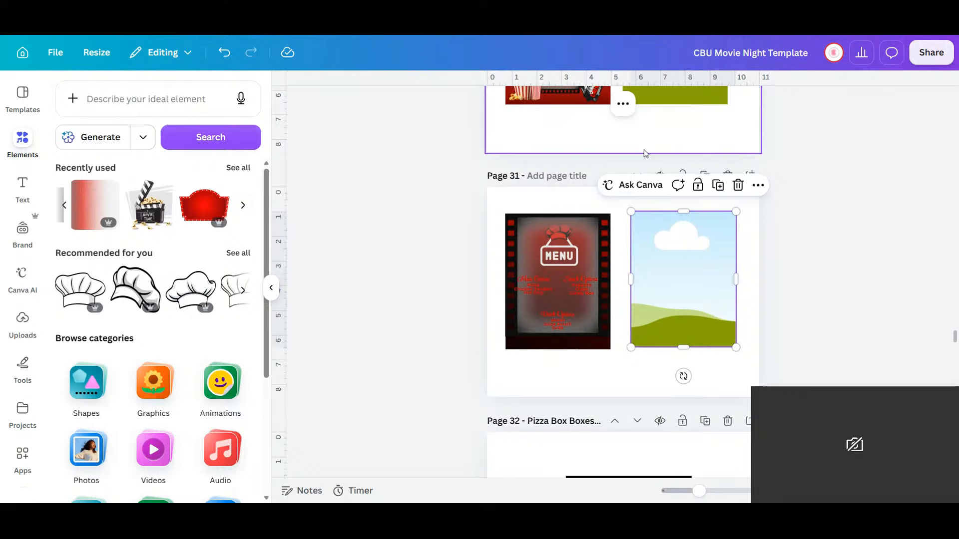
- Fill the empty blue sky frame on page 31 with white
click(758, 185)
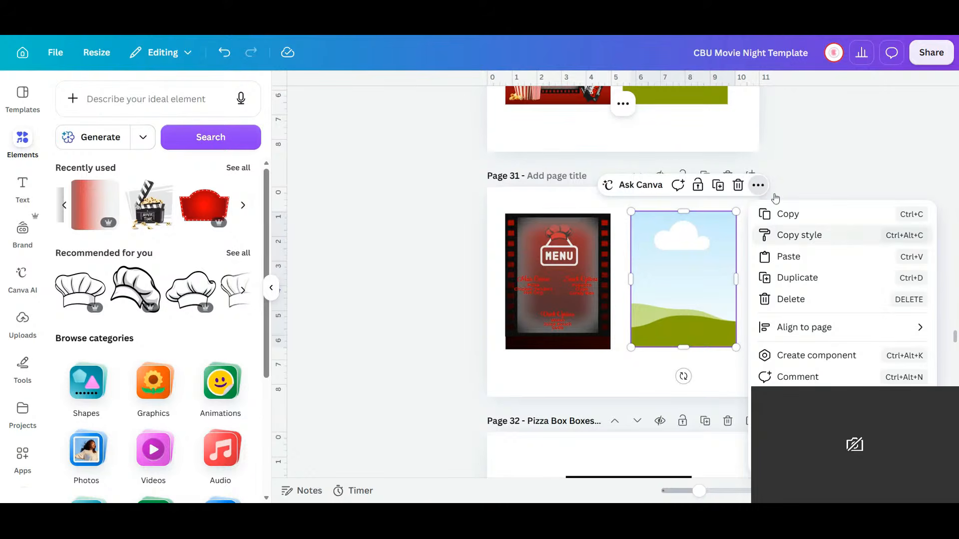
key(Escape)
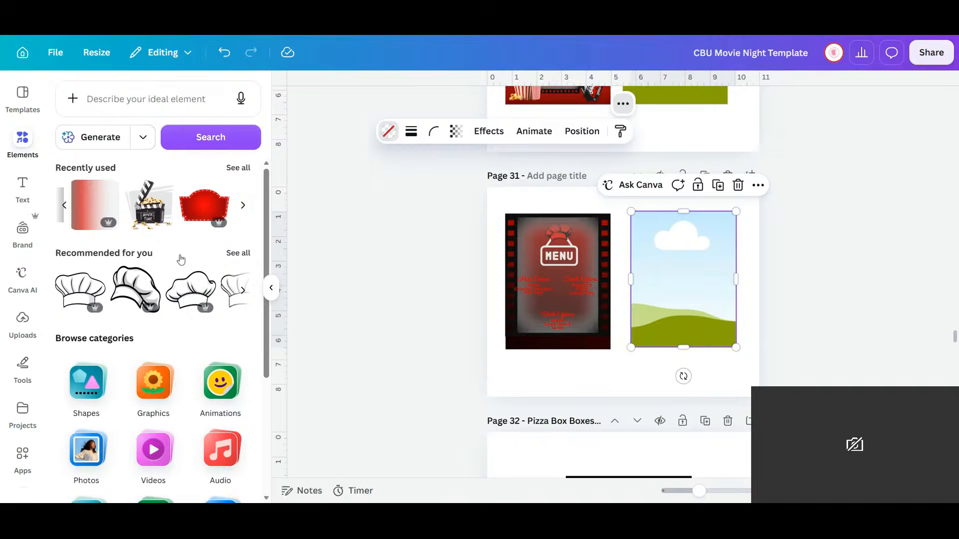
click(183, 209)
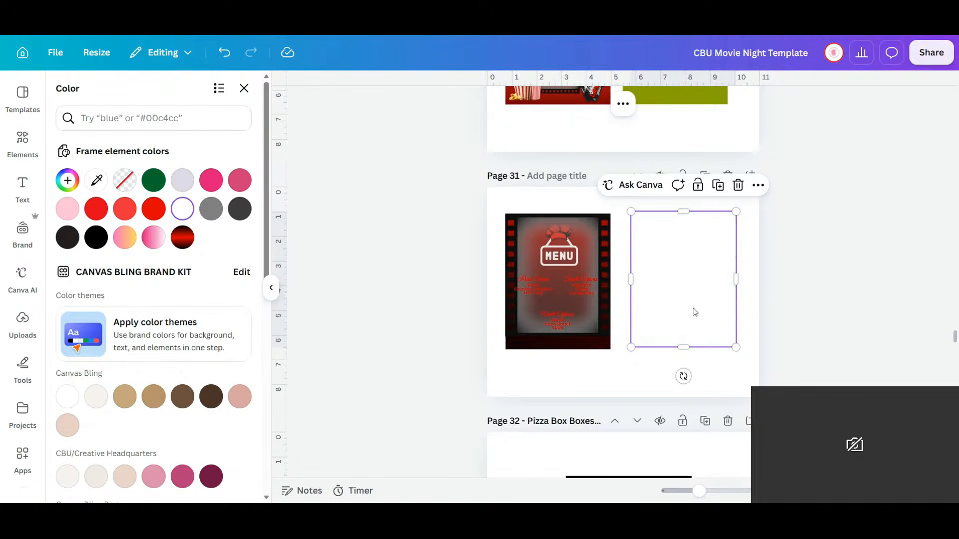
- Set the background color of page 31 to black
click(642, 388)
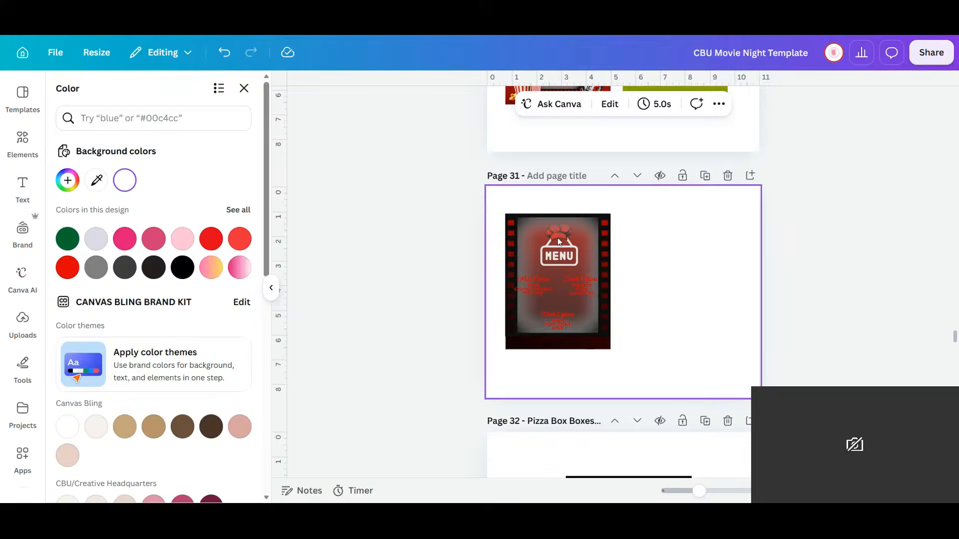
click(727, 166)
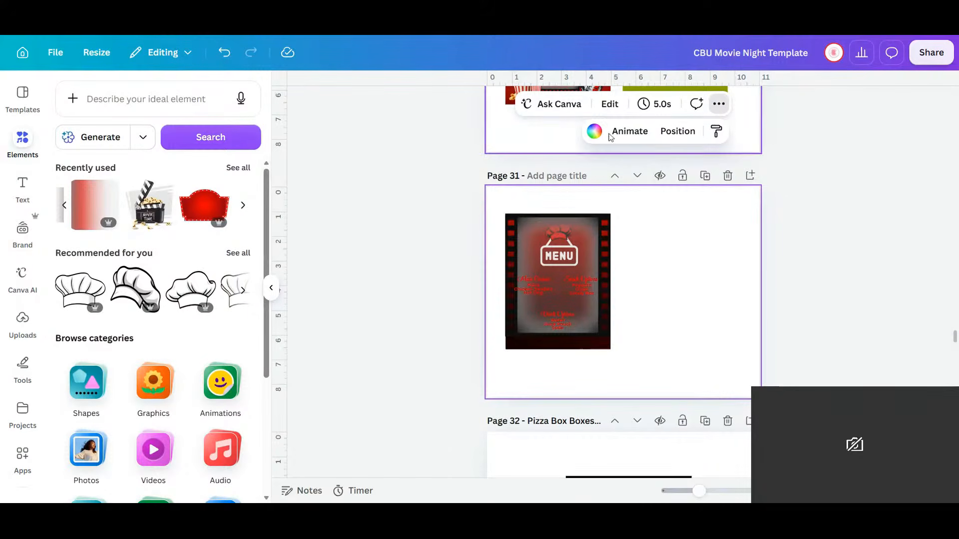
click(597, 134)
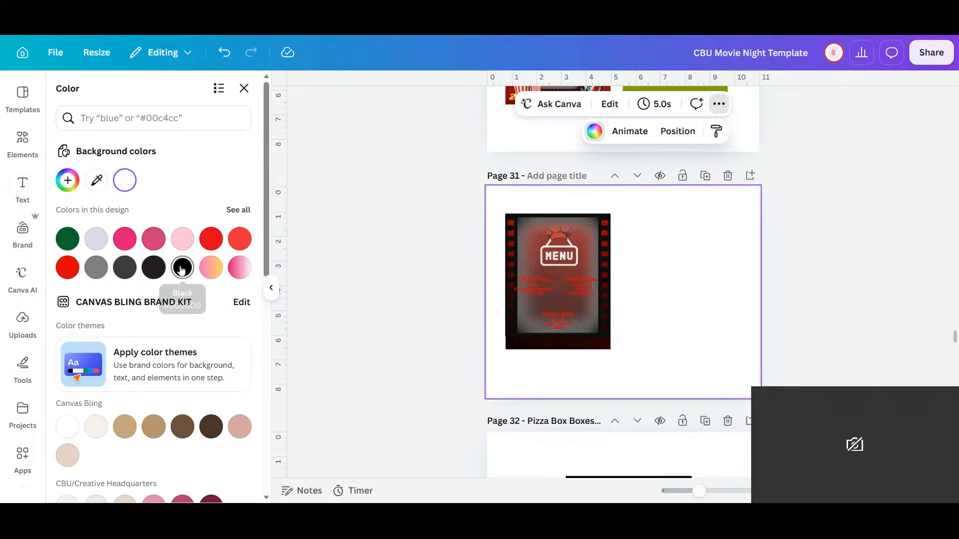
click(182, 267)
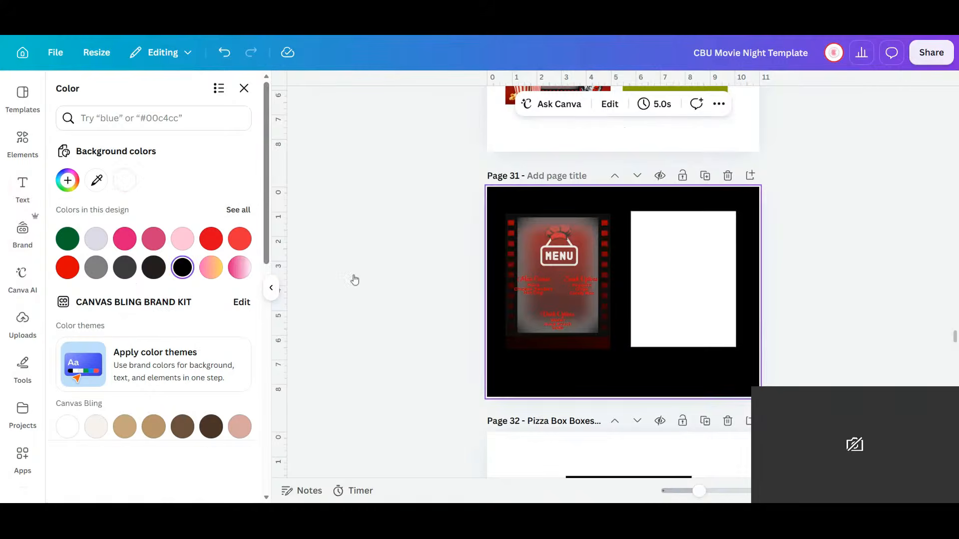
- Lock the white panel and move the film-strip frame off the red menu onto it, aligned with its upper edge
click(591, 234)
drag(597, 235, 624, 360)
click(690, 257)
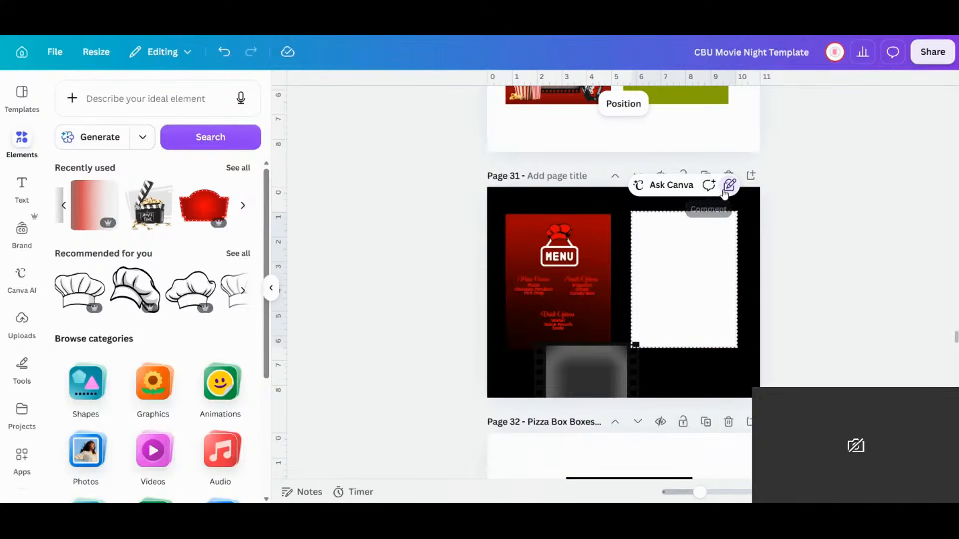
click(730, 186)
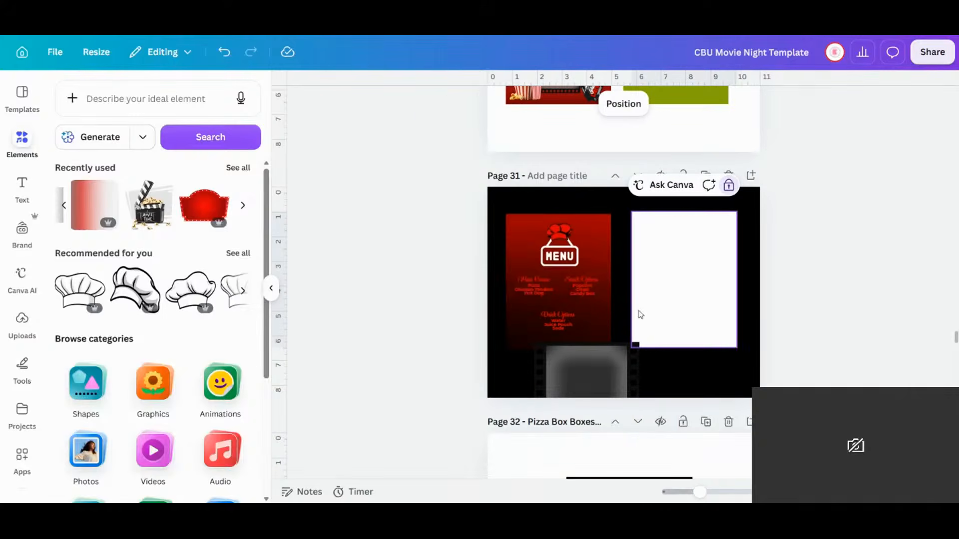
drag(602, 372, 694, 252)
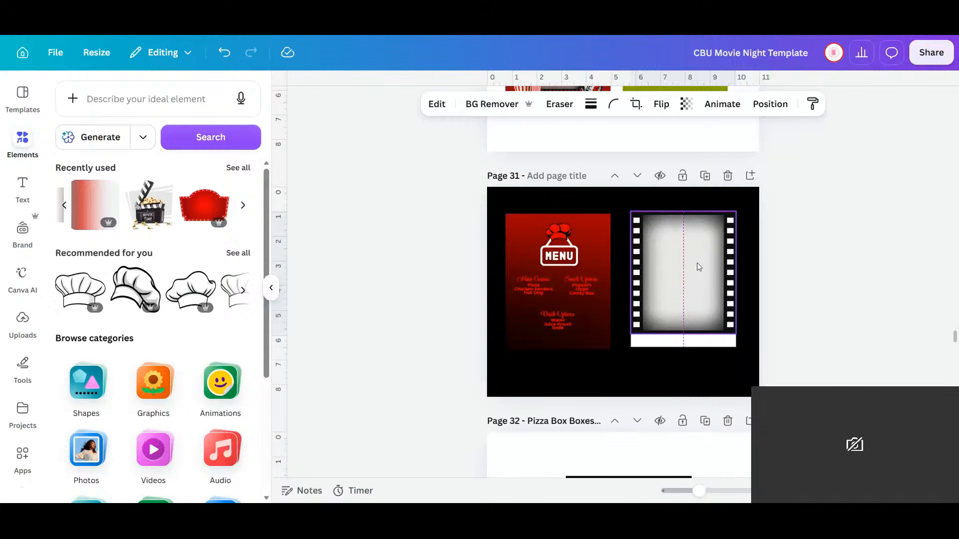
- Unlock the white panel and shorten it to about 5 in tall, matching the film-strip frame's lower edge
click(689, 346)
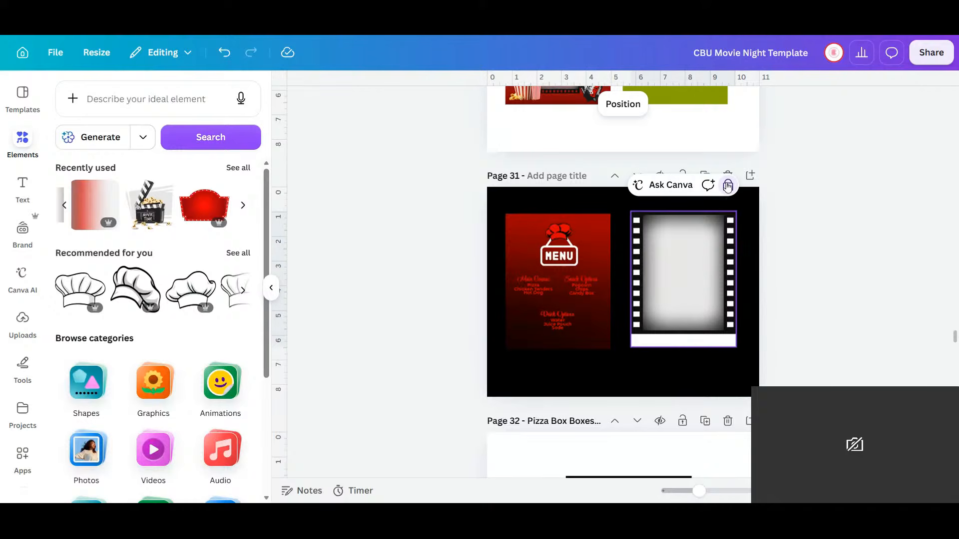
click(699, 253)
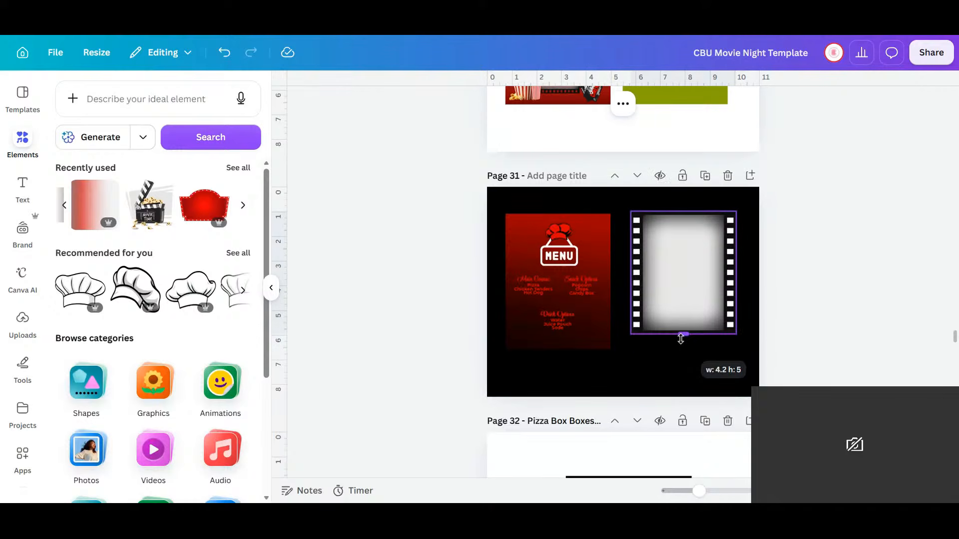
click(713, 384)
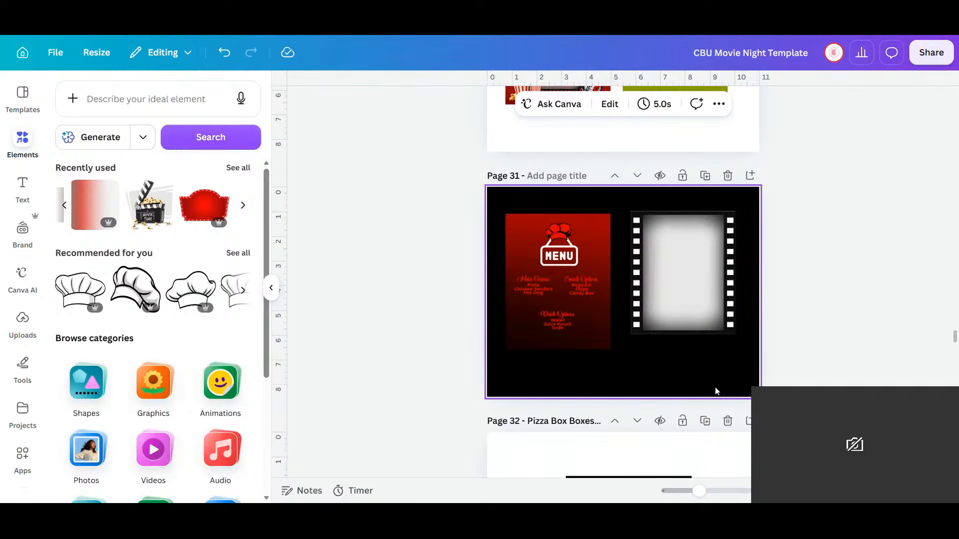
- Move the red chef hat and MENU sign onto the film-strip frame and bring them to the front
click(562, 232)
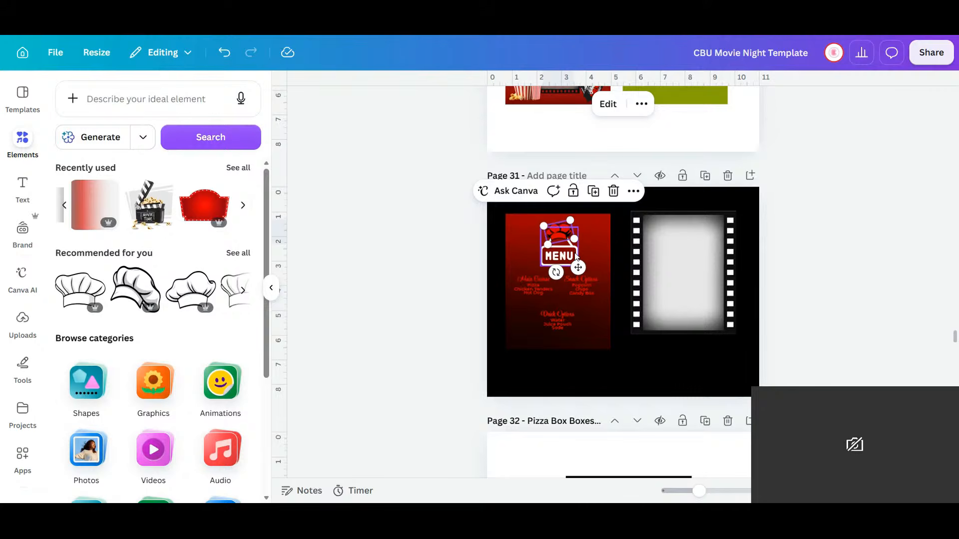
click(568, 254)
drag(569, 254, 691, 256)
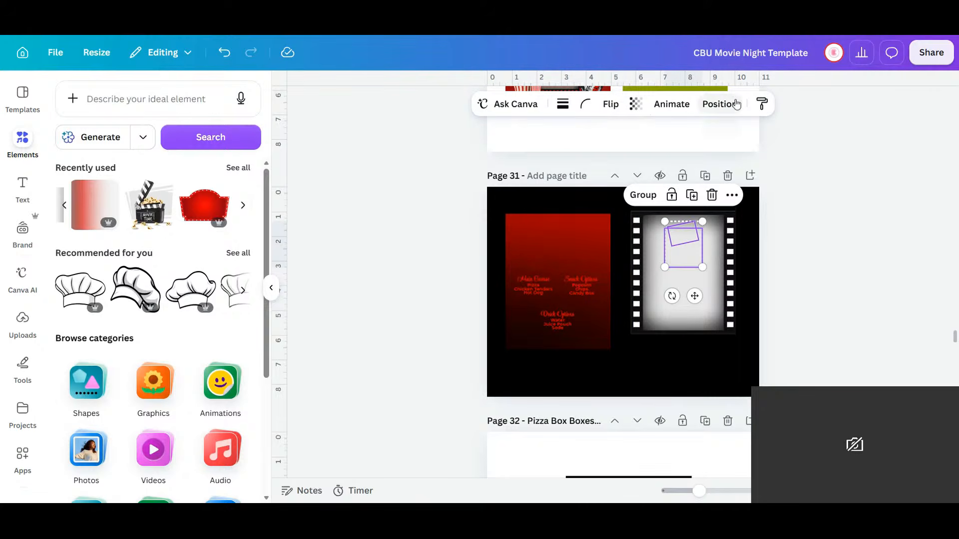
click(111, 183)
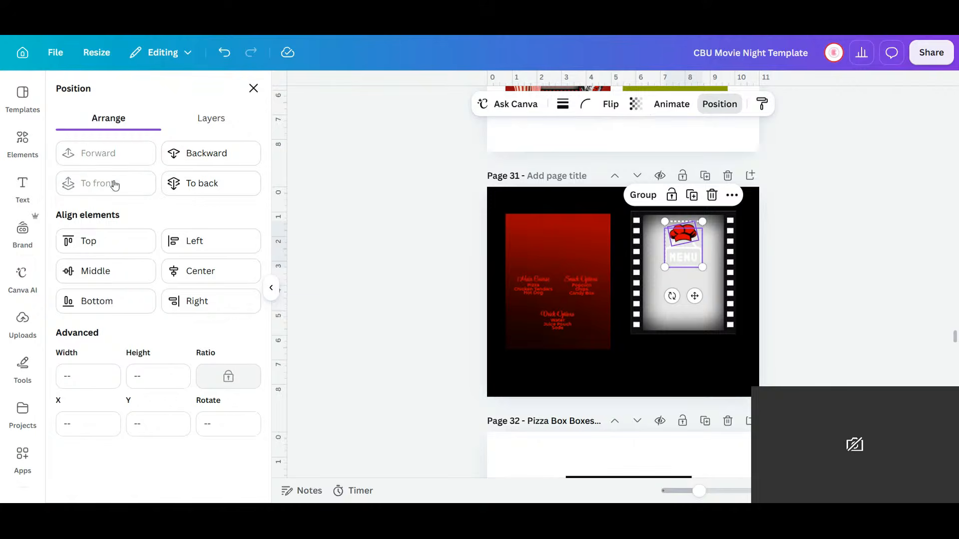
- Delete the red chef hat and MENU sign from the film-strip frame
click(705, 422)
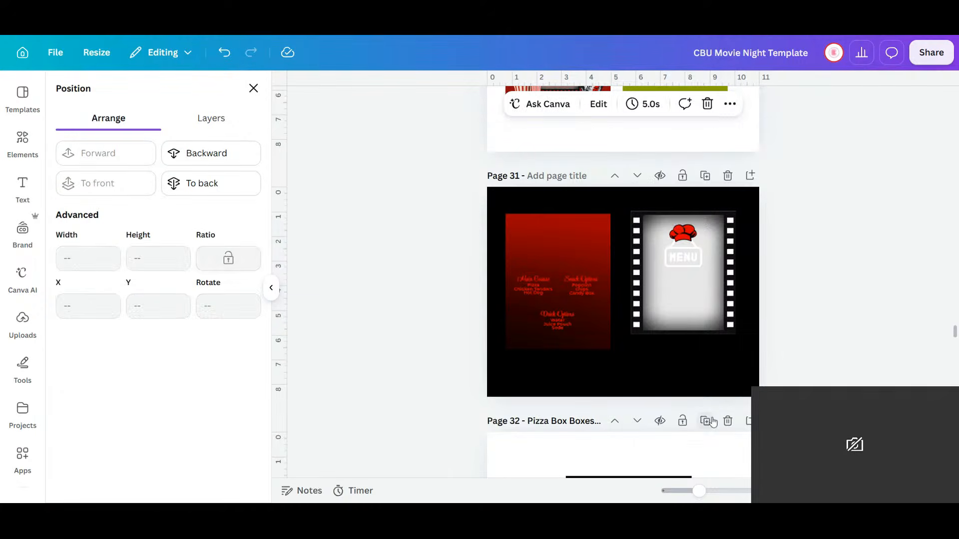
scroll(678, 211, down, 5)
scroll(706, 278, up, 5)
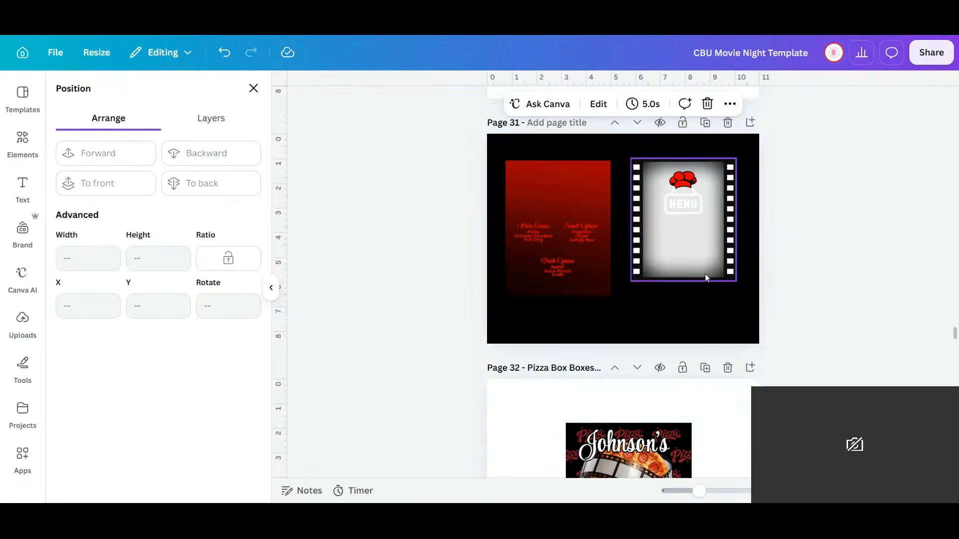
click(693, 273)
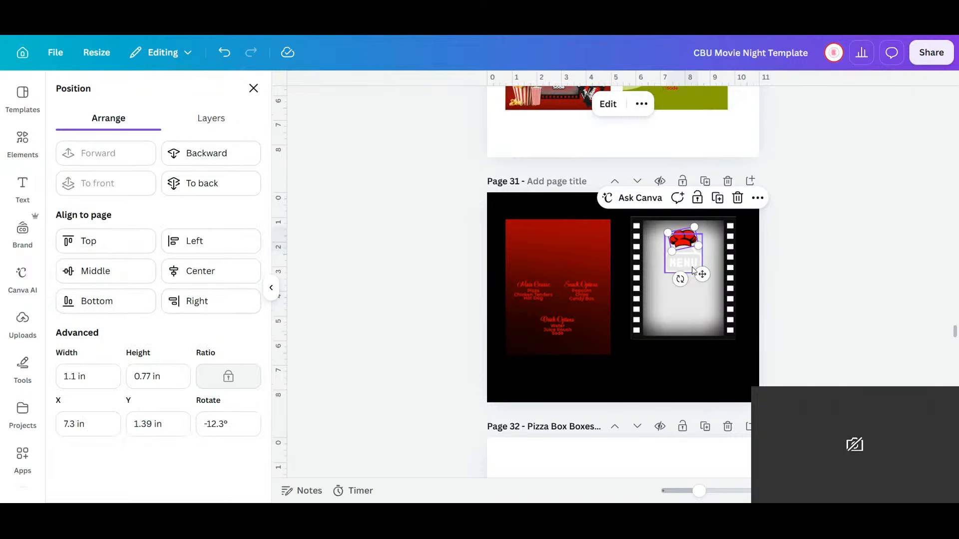
key(Delete)
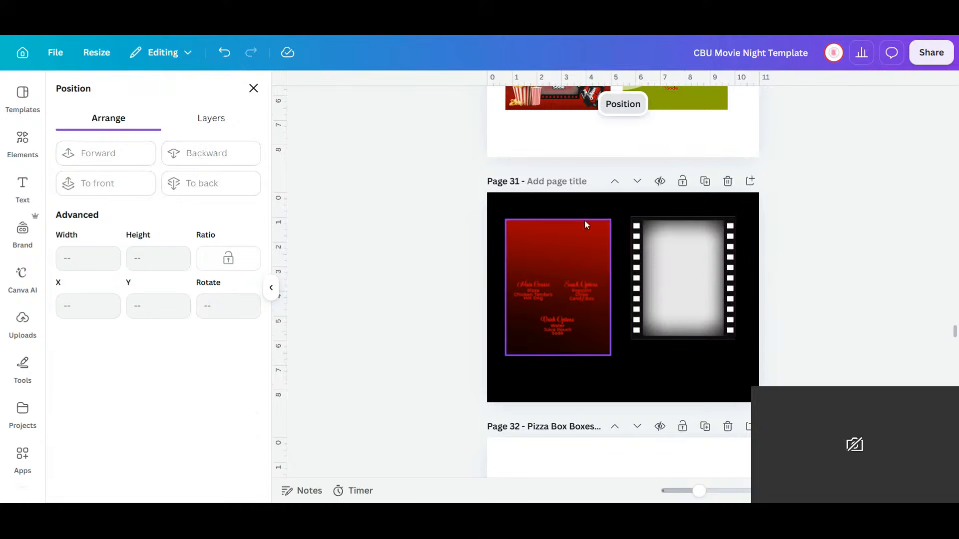
- Copy the red cinema marquee with both title texts from page 30's menu onto the film-strip frame on page 31
scroll(584, 219, up, 3)
click(562, 127)
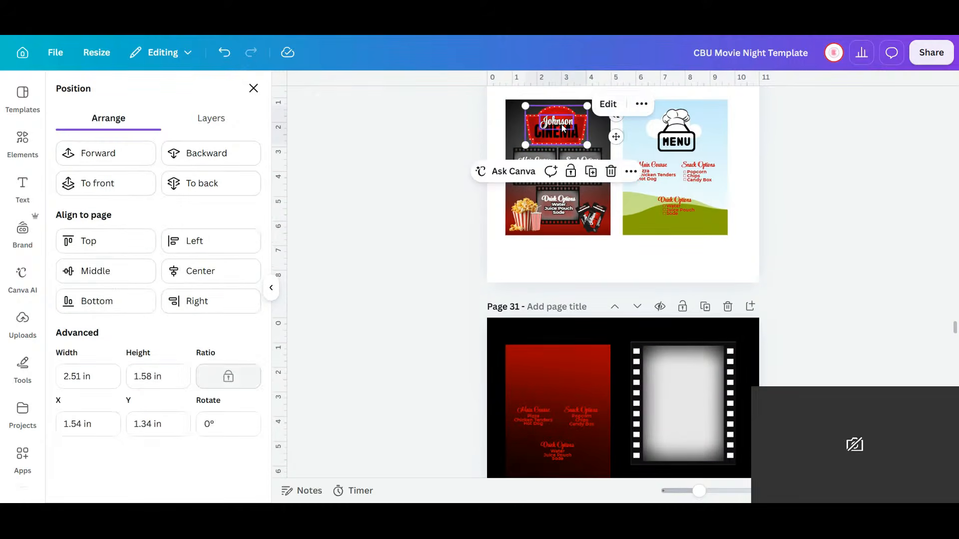
click(565, 139)
shift+click(565, 136)
click(565, 172)
drag(574, 133, 694, 370)
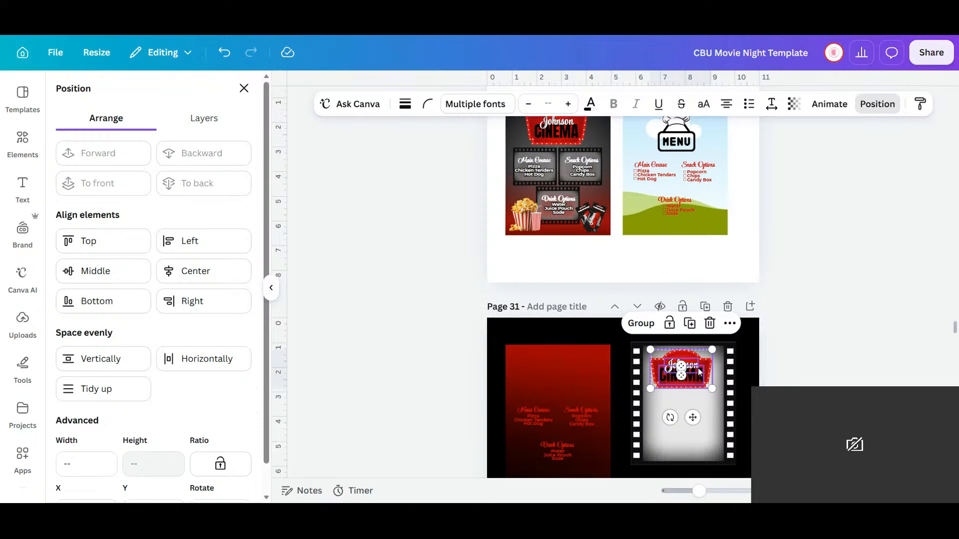
- Center the marquee and its title near the upper edge inside the film-strip frame
drag(714, 490, 718, 490)
scroll(733, 398, down, 2)
drag(775, 333, 781, 327)
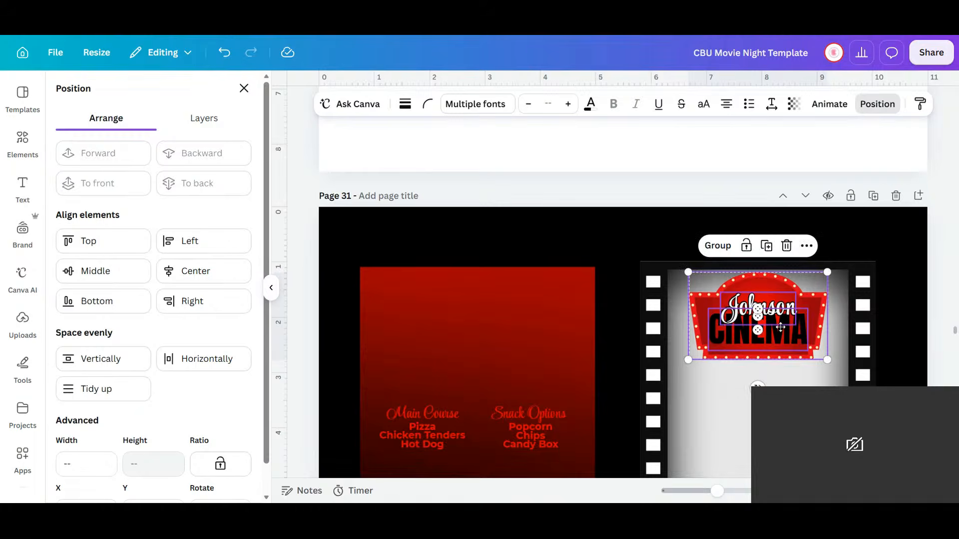
scroll(781, 327, down, 3)
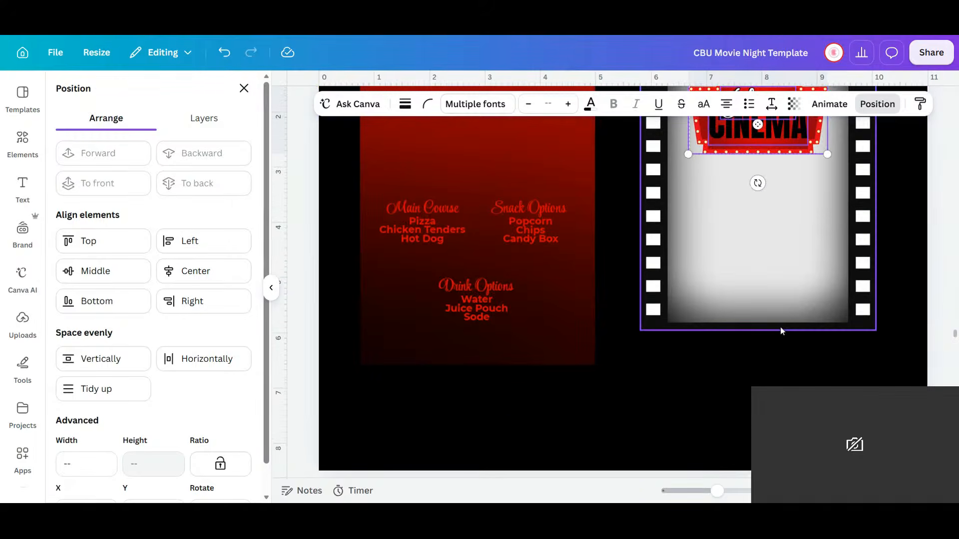
click(769, 382)
scroll(770, 378, up, 2)
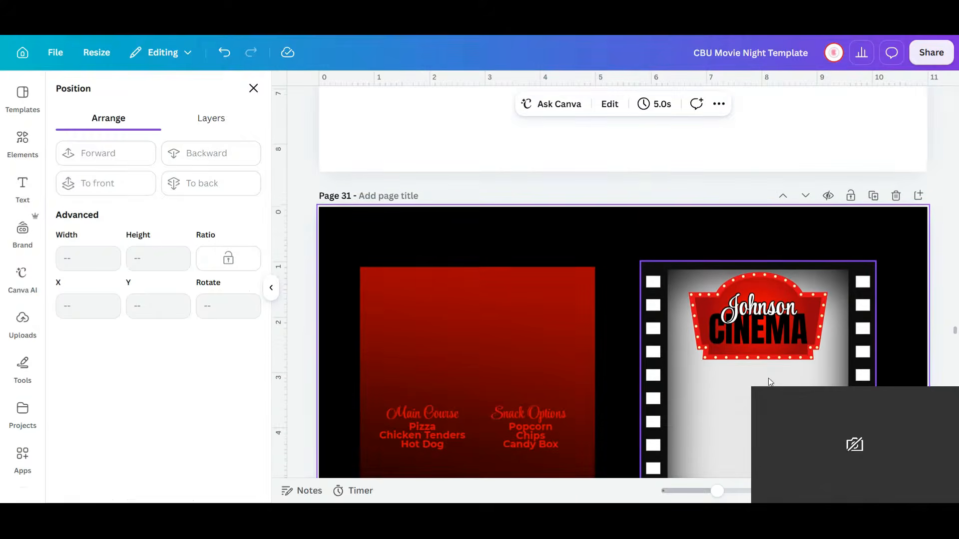
- Move the Main Course heading and its food list beneath the marquee on the film-strip frame, scaled down so the list text is about 8.3 pt
scroll(769, 378, down, 2)
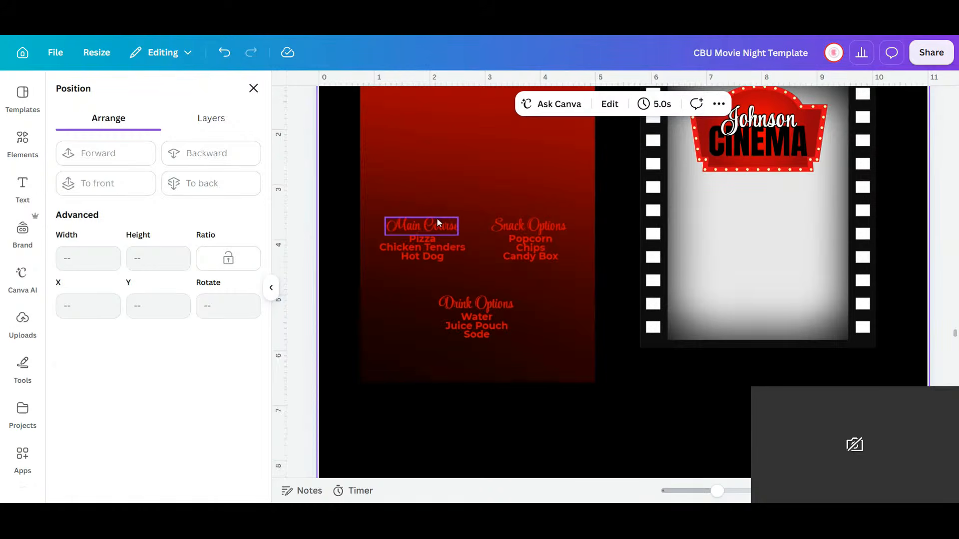
click(437, 222)
shift+click(439, 254)
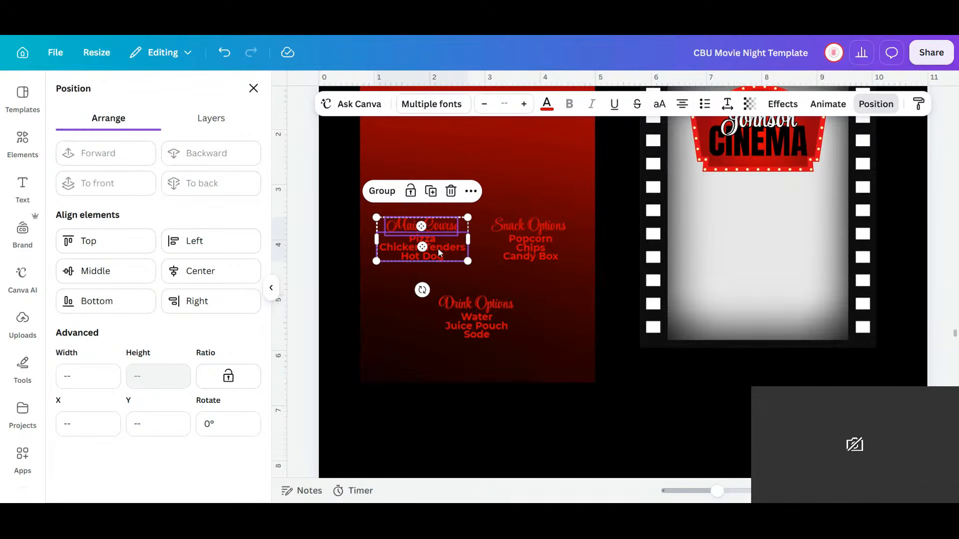
drag(436, 242, 781, 199)
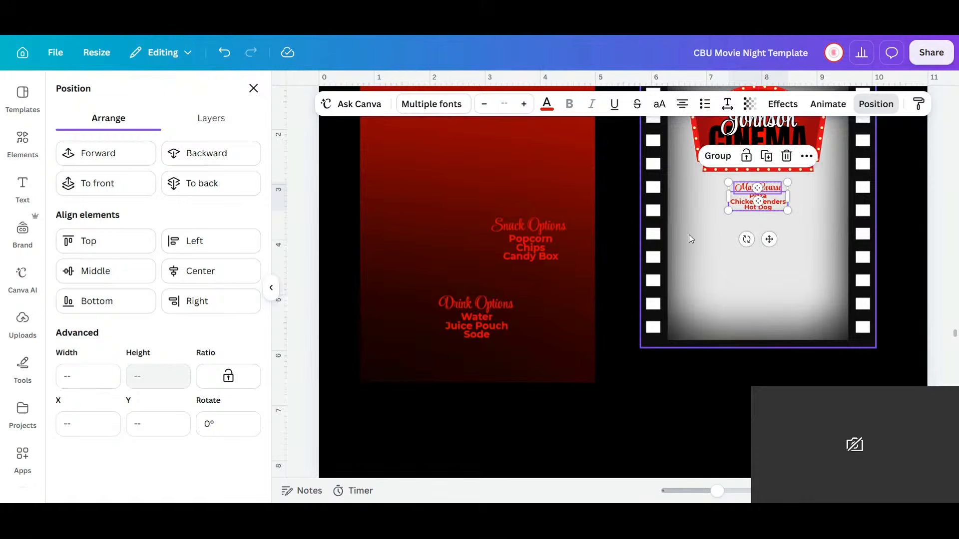
- Set the font size of the Popcorn, Chips, Candy Box list to 8
click(555, 226)
click(761, 201)
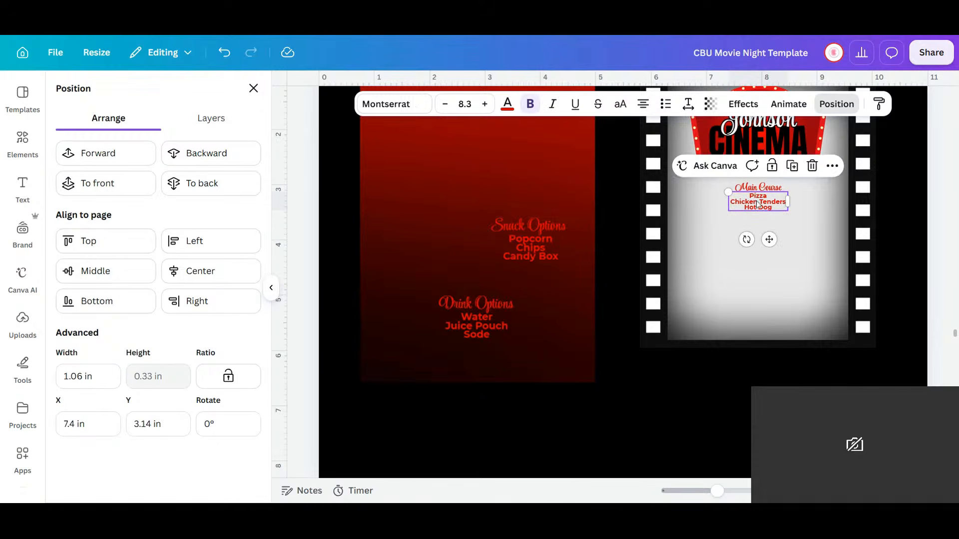
click(545, 251)
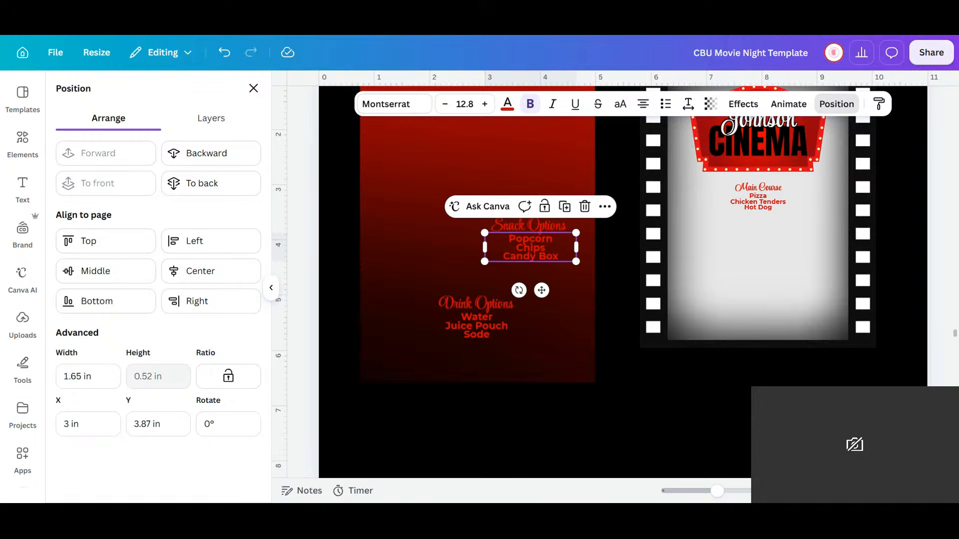
click(465, 104)
click(445, 161)
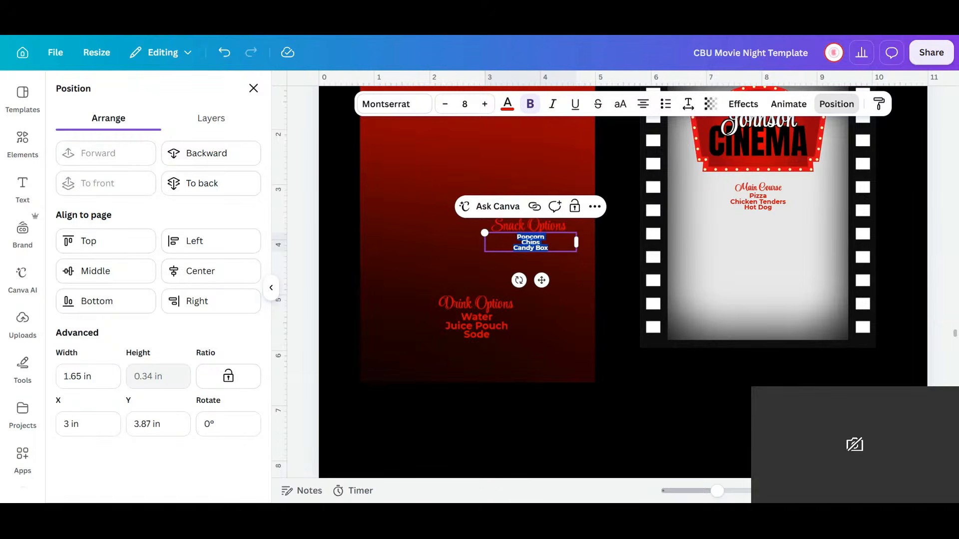
- Set the Snack Options heading's font size to 12
click(764, 188)
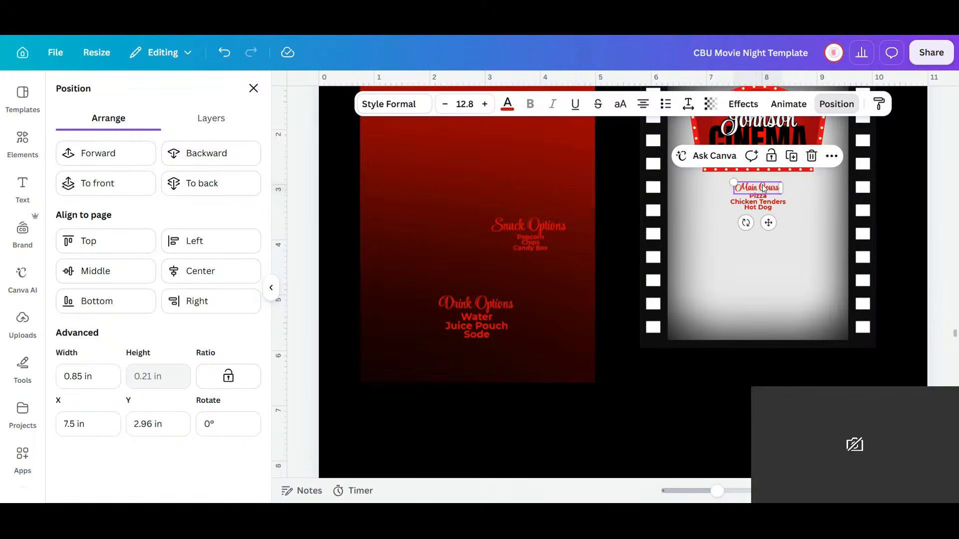
click(544, 226)
click(464, 104)
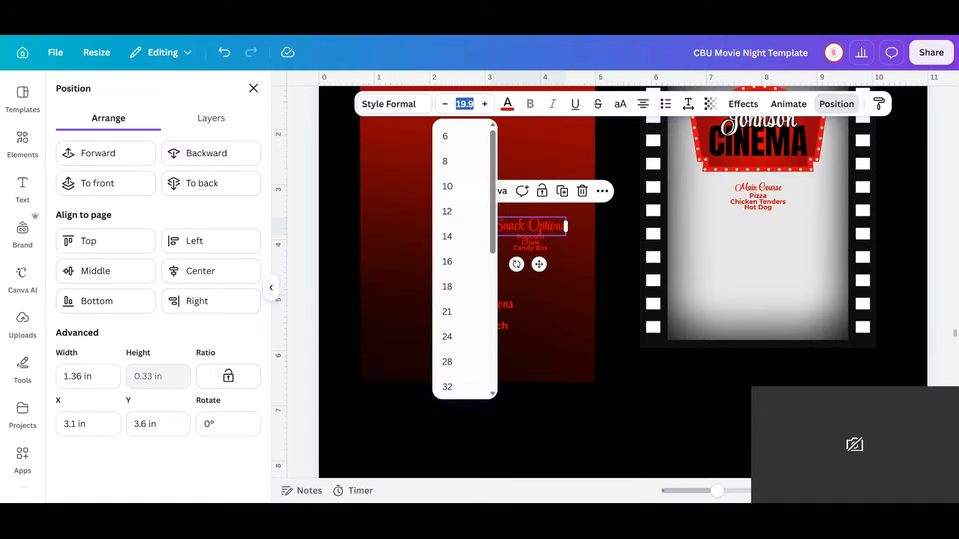
click(447, 211)
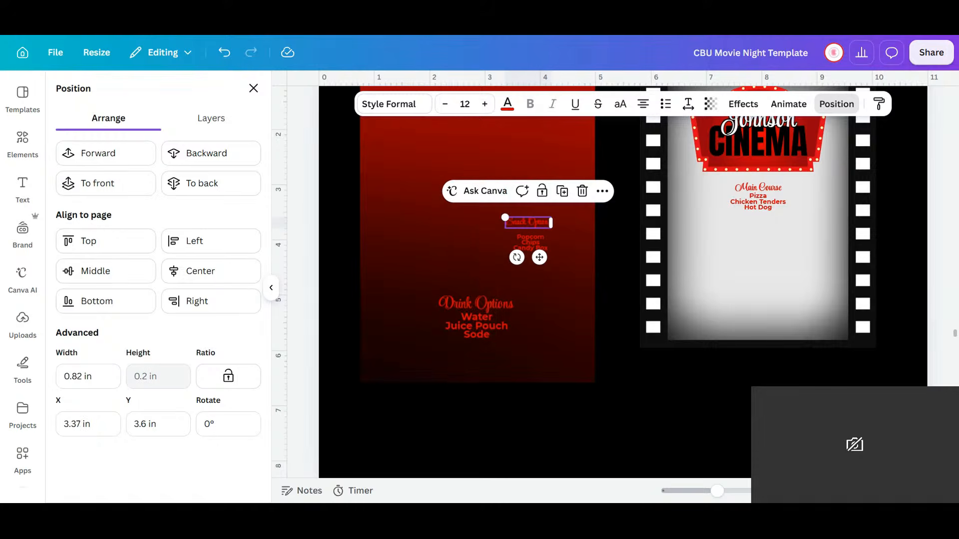
- Move the Snack Options heading and its list onto the film-strip frame below the Main Course section
click(536, 248)
drag(535, 248, 775, 231)
shift+click(540, 224)
click(820, 254)
click(776, 230)
- Set the Drink Options heading's font size to 12
click(483, 306)
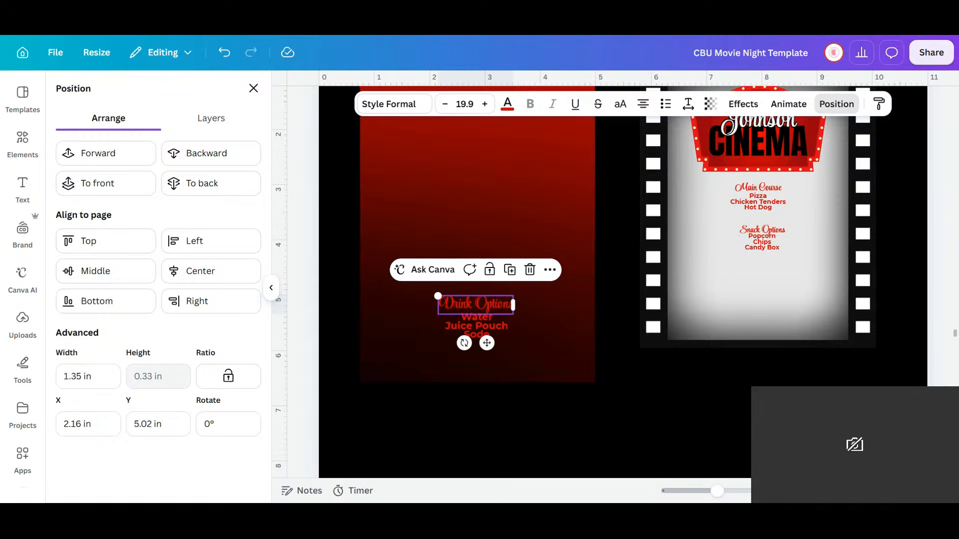
click(465, 105)
text(12)
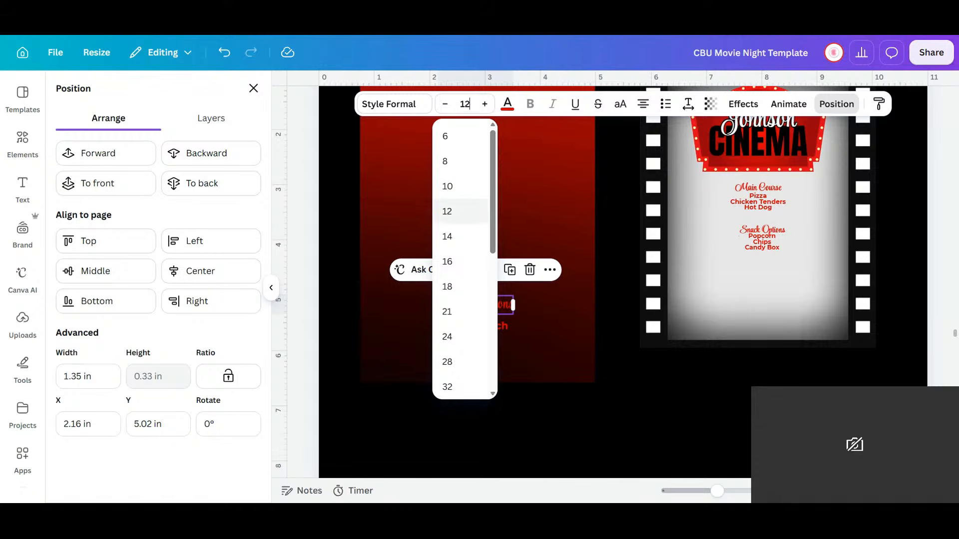
key(Return)
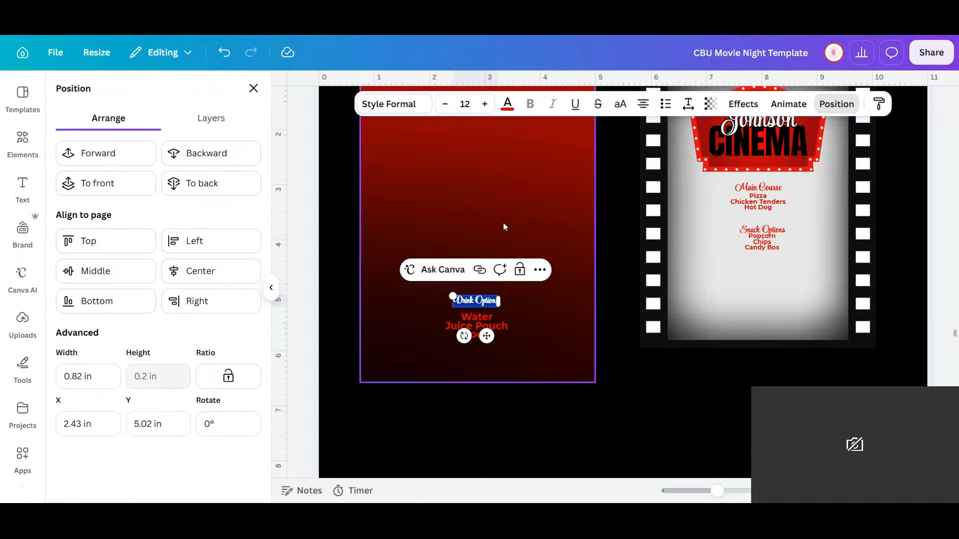
double_click(488, 323)
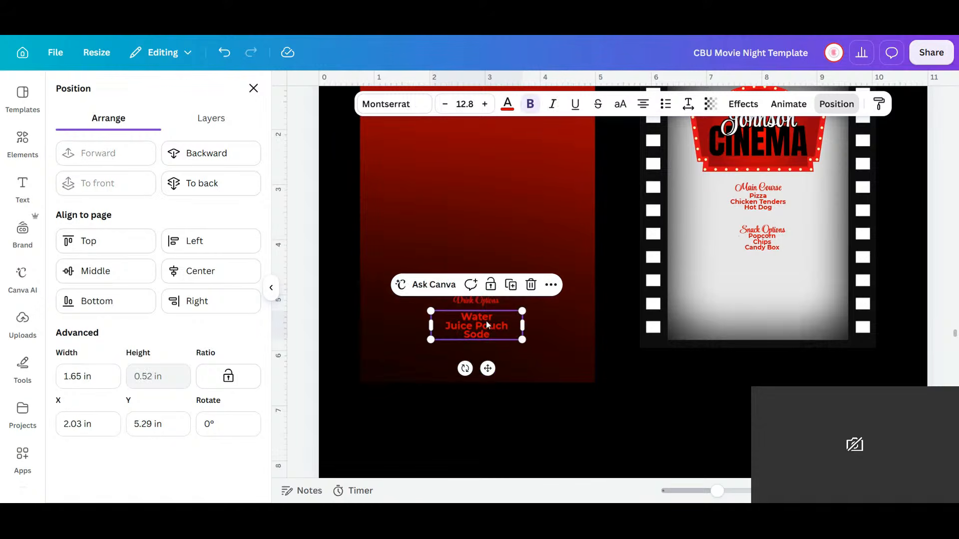
click(477, 105)
text(8)
key(Return)
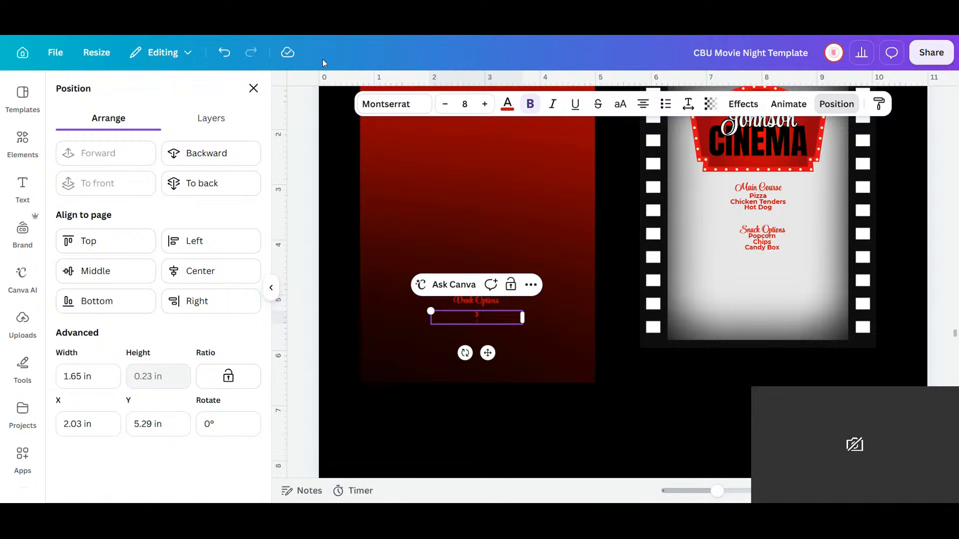
click(224, 53)
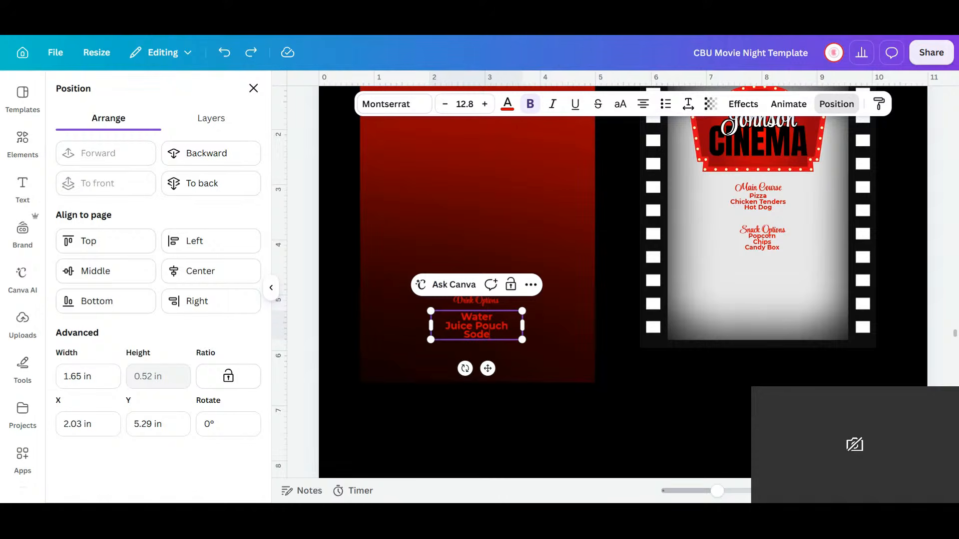
drag(490, 335, 452, 315)
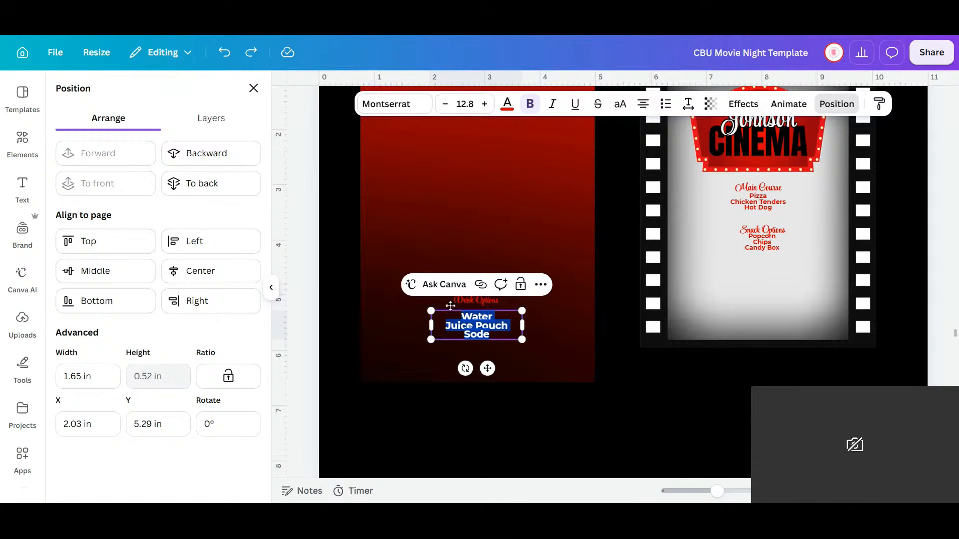
click(465, 104)
text(8)
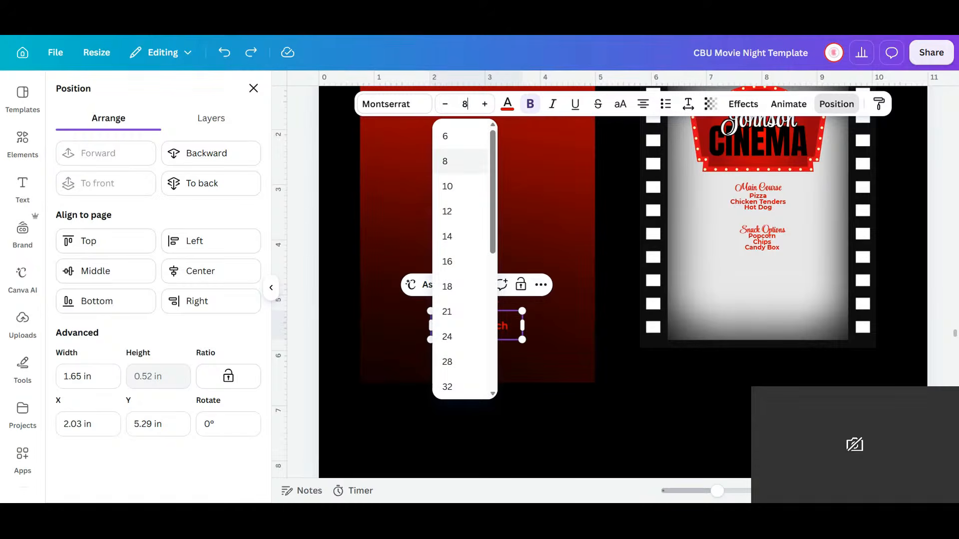
key(Return)
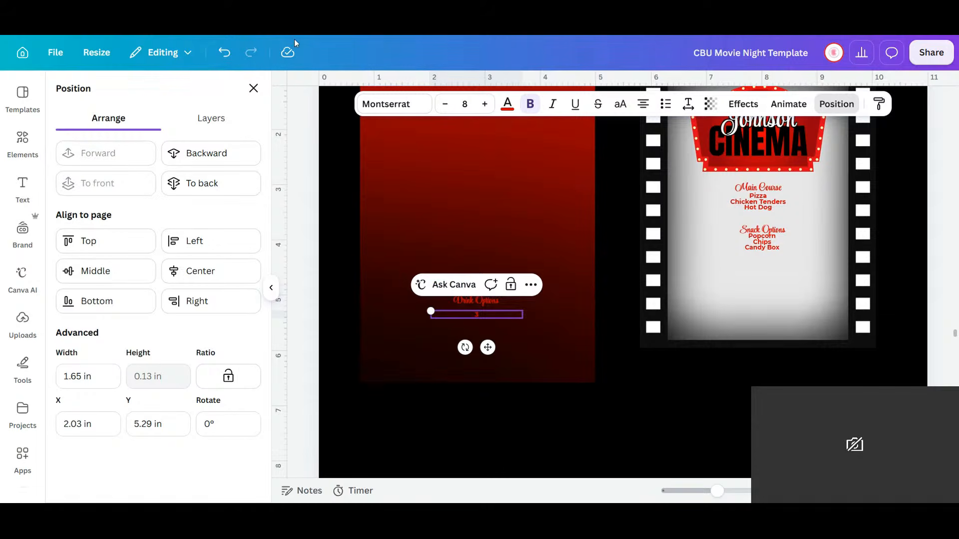
click(229, 52)
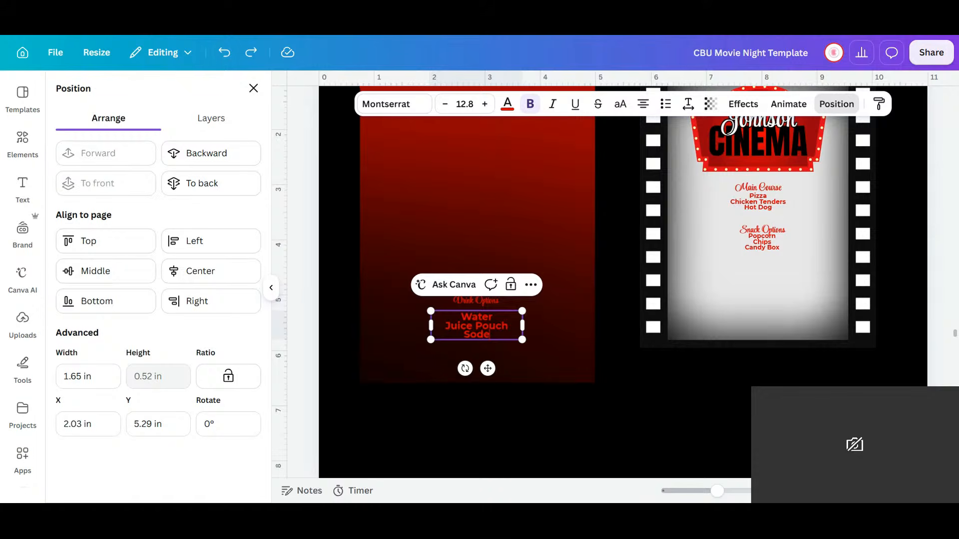
- Set the font size of the drink list under Drink Options to 8
click(538, 398)
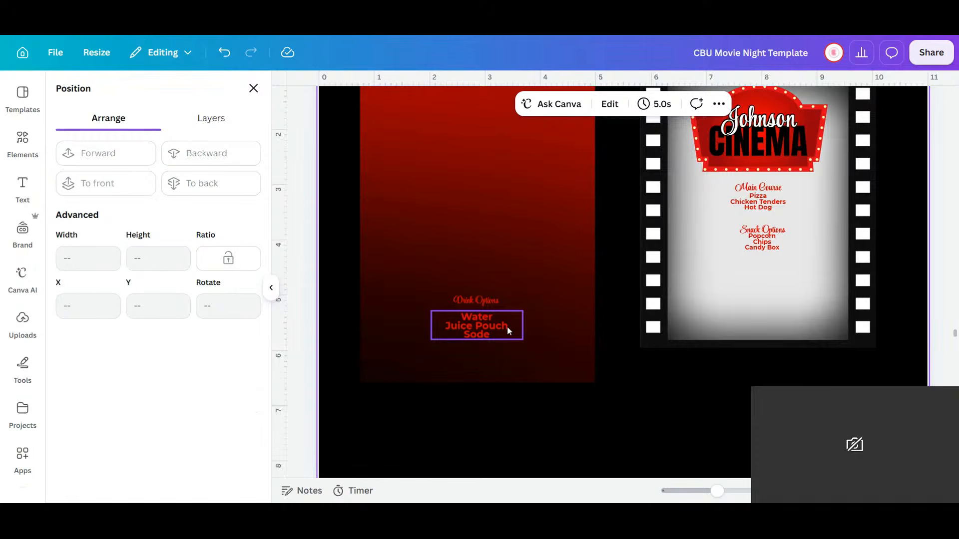
click(507, 325)
click(465, 104)
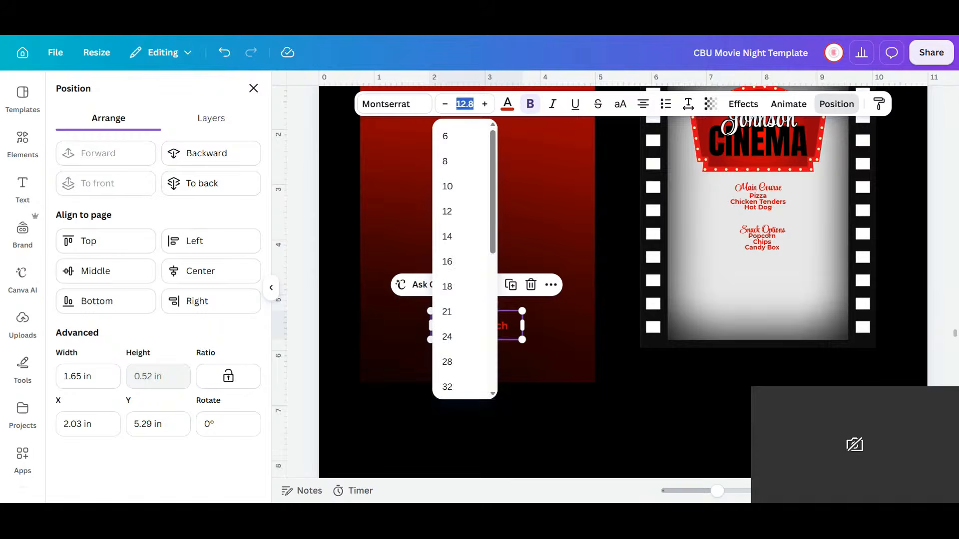
text(8)
key(Return)
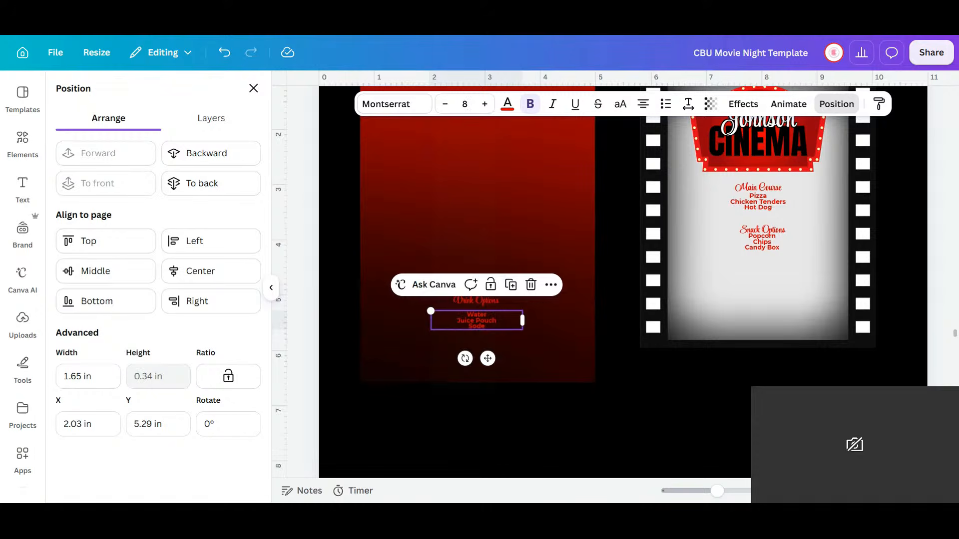
- Move the Drink Options heading and its list onto the film-strip frame below the Snack Options section
click(490, 301)
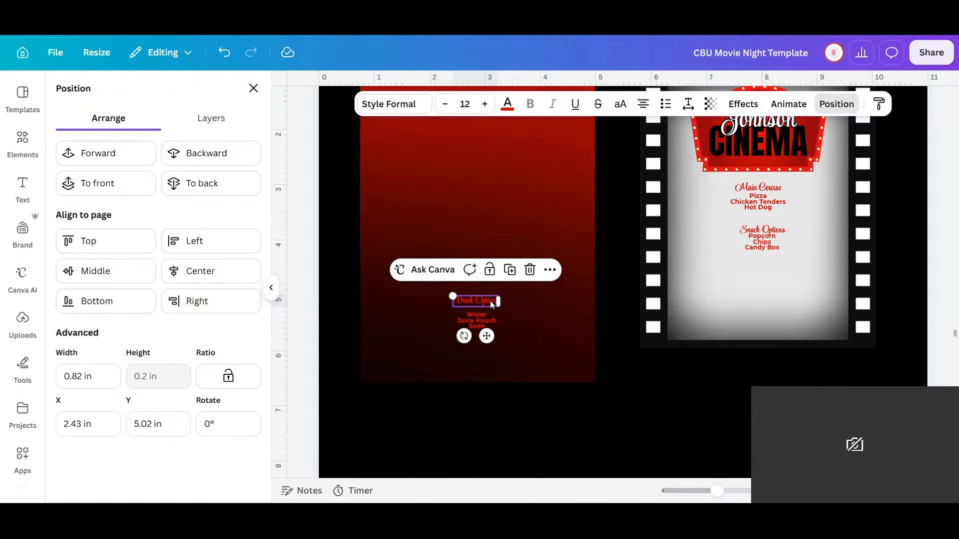
drag(490, 303, 769, 280)
shift+click(489, 324)
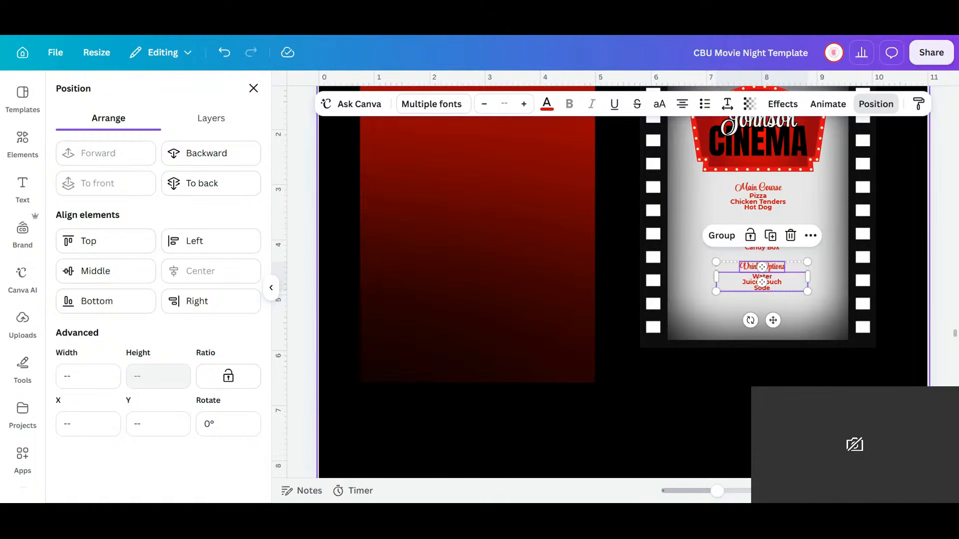
- Enlarge all three menu headings and lists together to about 2 by 2.4 in and center them beneath the marquee
click(770, 189)
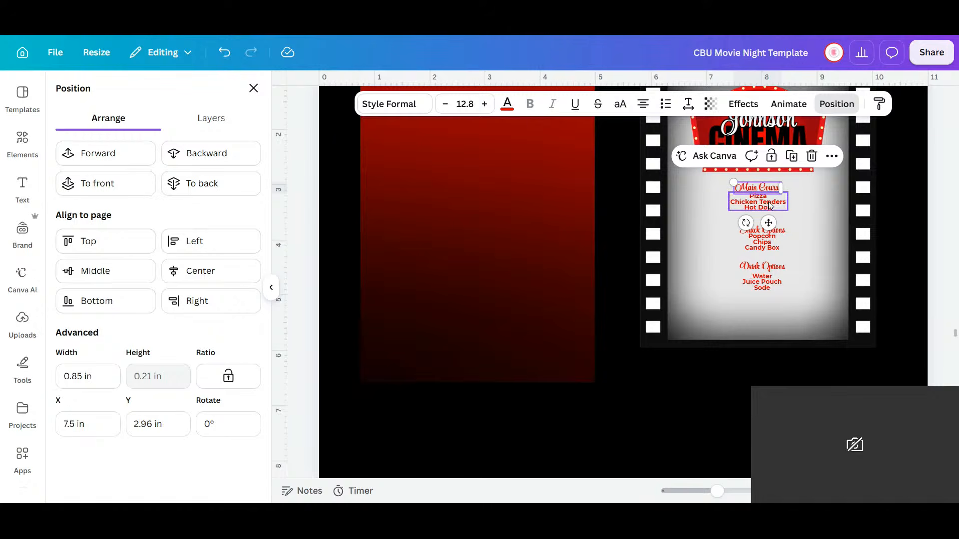
shift+click(770, 205)
shift+click(772, 236)
shift+click(776, 281)
drag(809, 294, 823, 321)
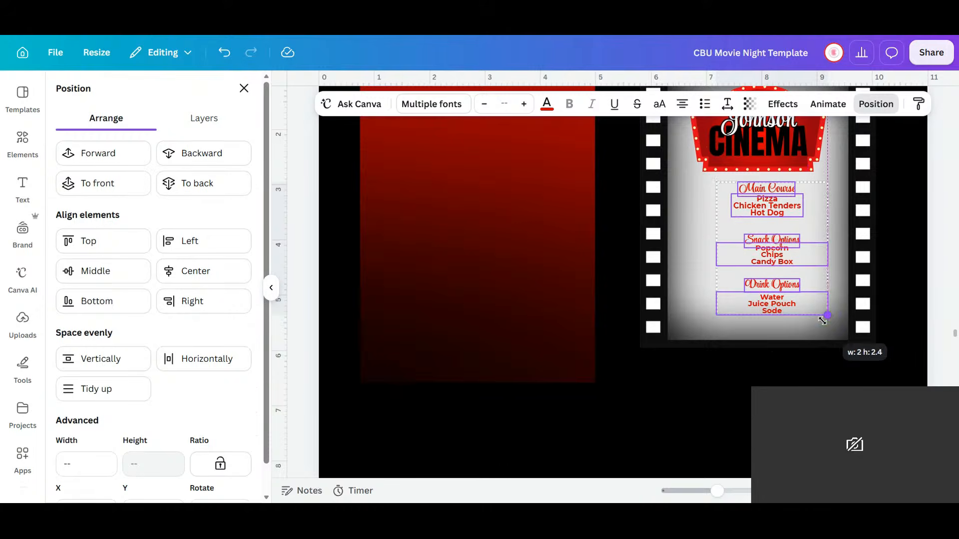
drag(798, 291, 785, 286)
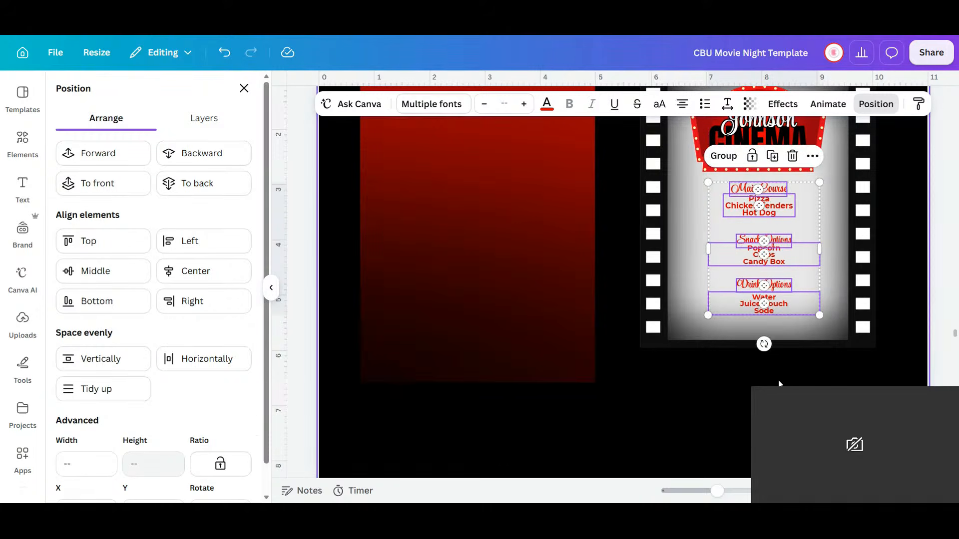
click(752, 343)
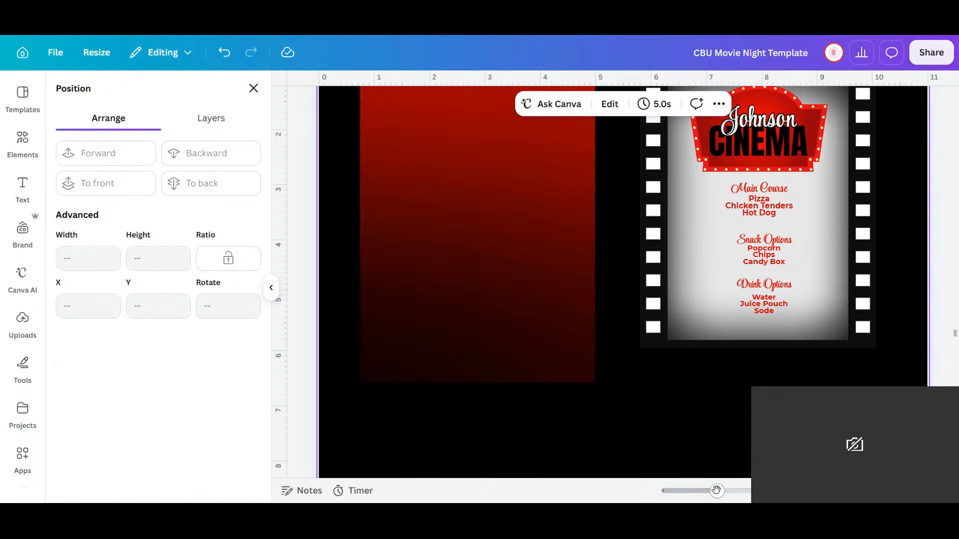
- Align the Snack Options heading and its list with the center of the Main Course section
drag(716, 491, 837, 476)
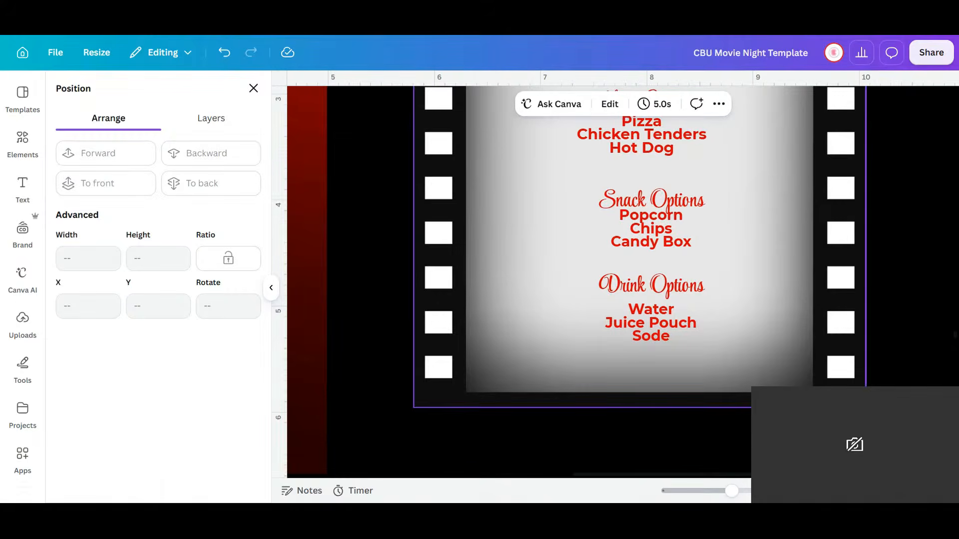
scroll(650, 223, up, 1)
drag(650, 268, 649, 264)
mouse_move(663, 295)
mouse_down()
mouse_move(670, 301)
mouse_move(661, 298)
mouse_up()
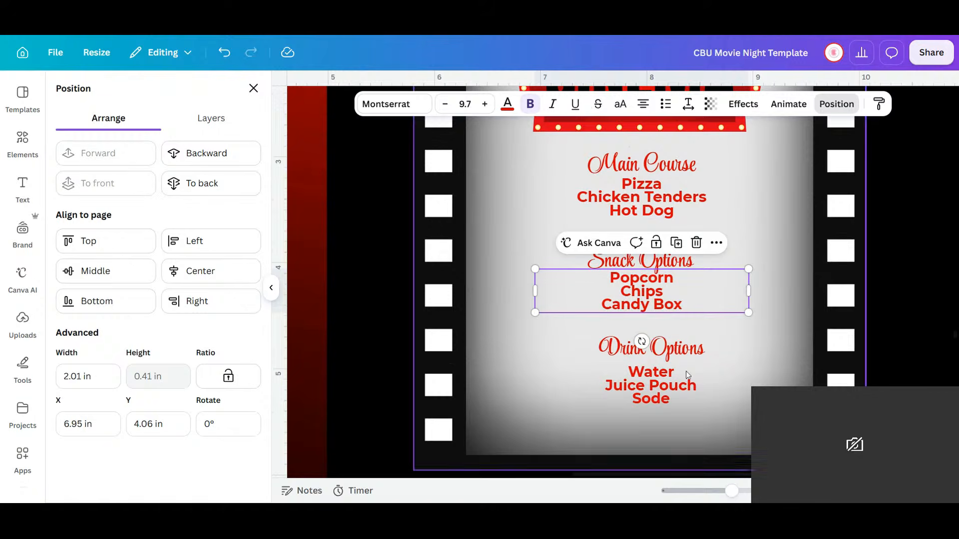
- Align the Drink Options heading and its list with the center of the sections above
click(683, 355)
drag(682, 355, 685, 388)
click(676, 385)
click(892, 304)
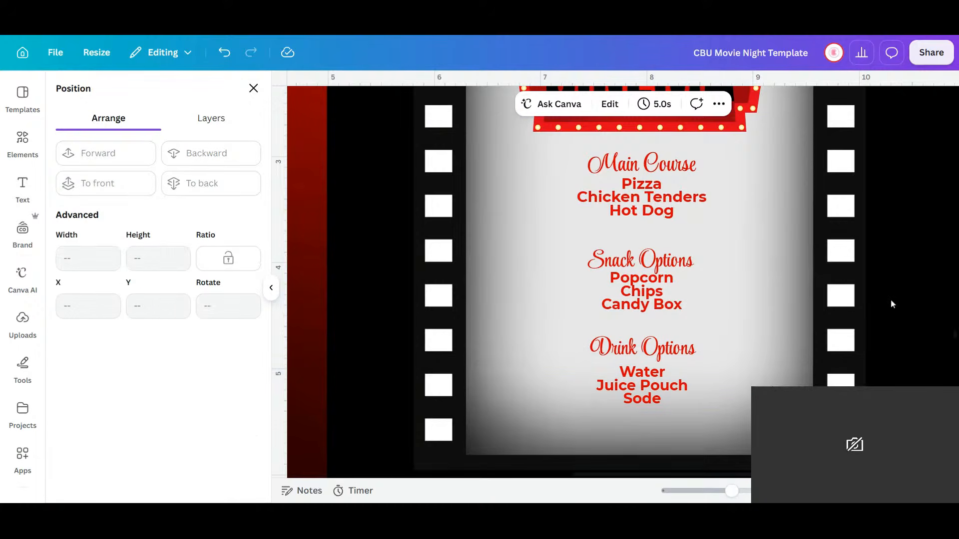
- Narrow the drink list's text box to about 1.2 in and place it centered close beneath the Drink Options heading
drag(732, 491, 735, 491)
click(746, 404)
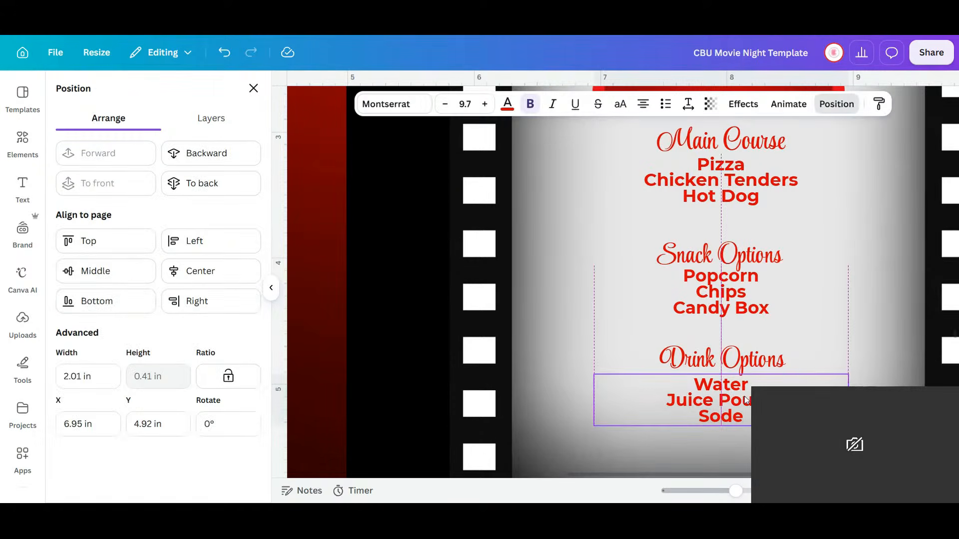
drag(747, 404, 746, 394)
drag(849, 394, 746, 395)
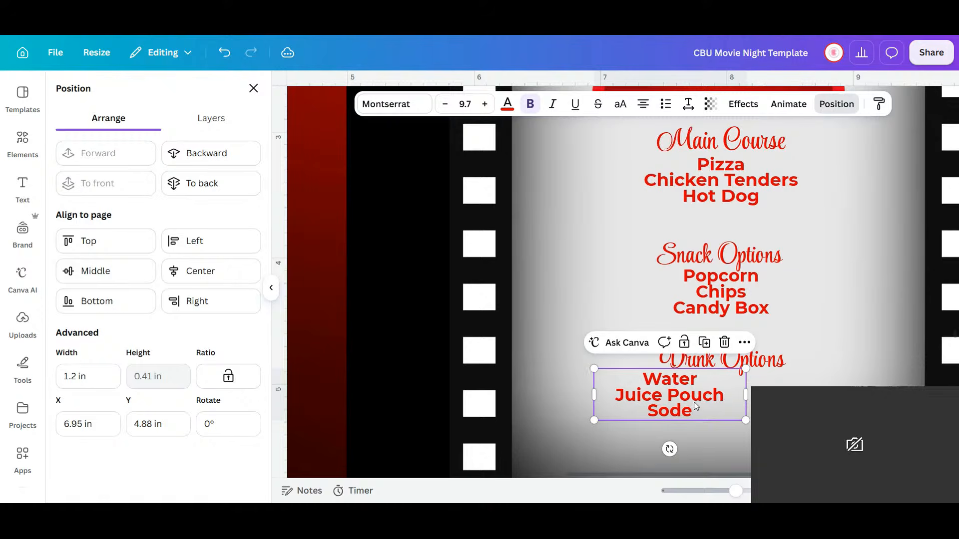
drag(669, 401, 718, 405)
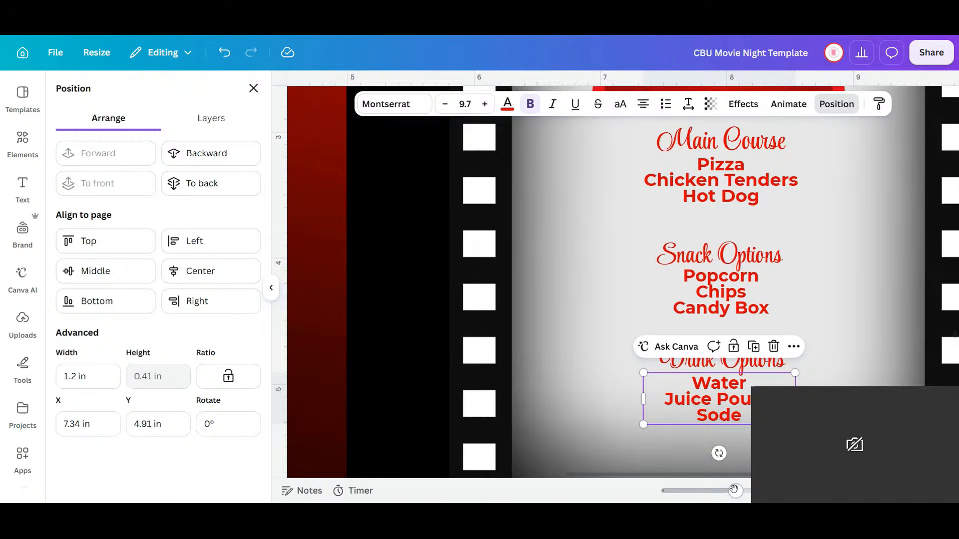
drag(735, 491, 722, 492)
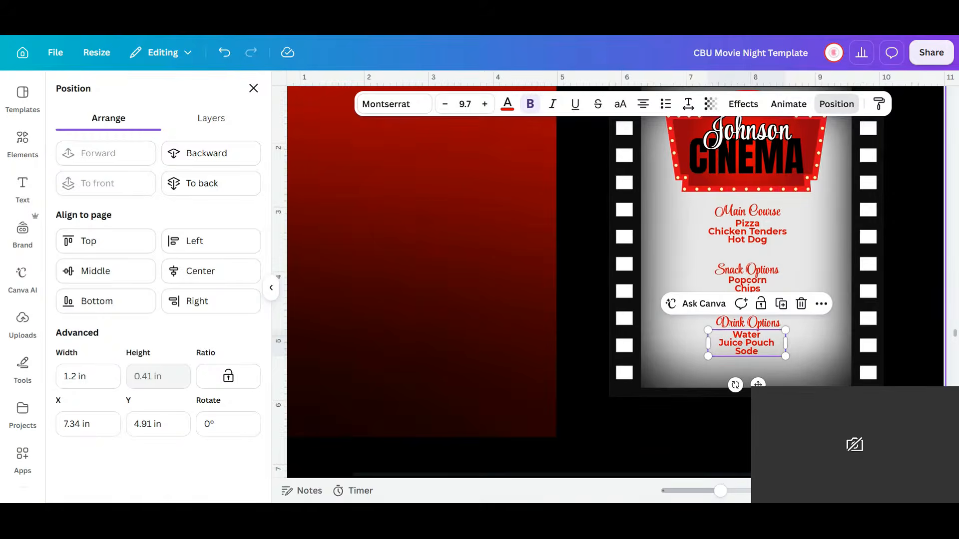
- Search the graphics for "popcorn" and add the wide graphic of scattered popcorn to page 31
click(784, 440)
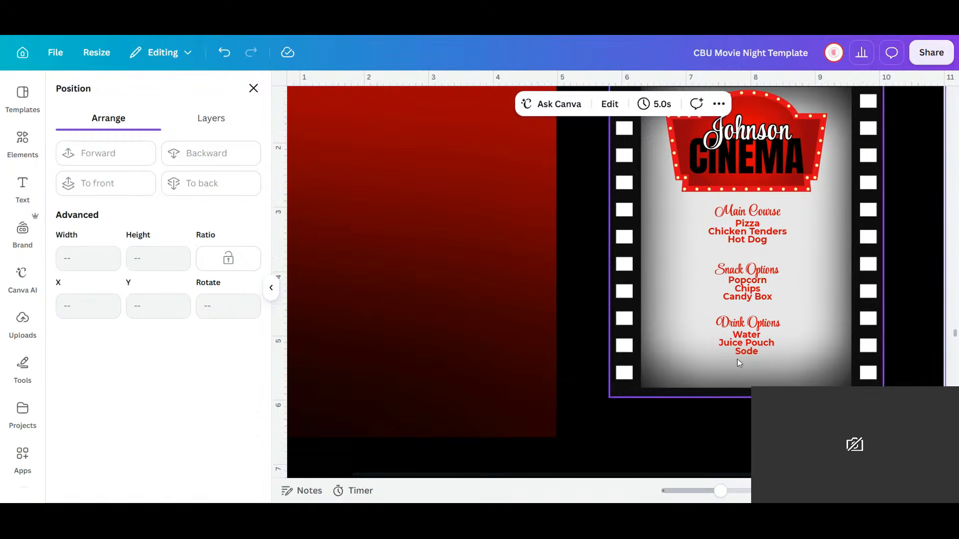
click(30, 140)
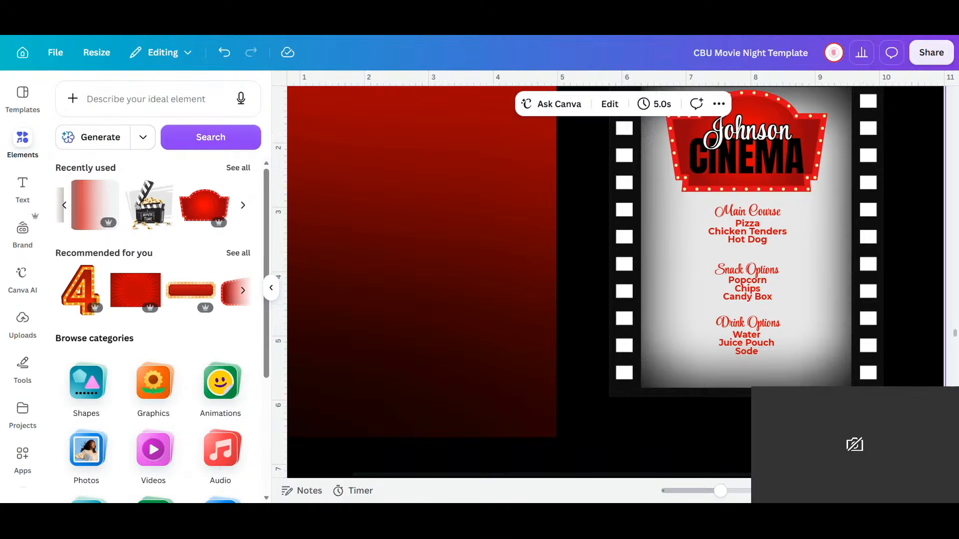
click(158, 100)
text(popcorn)
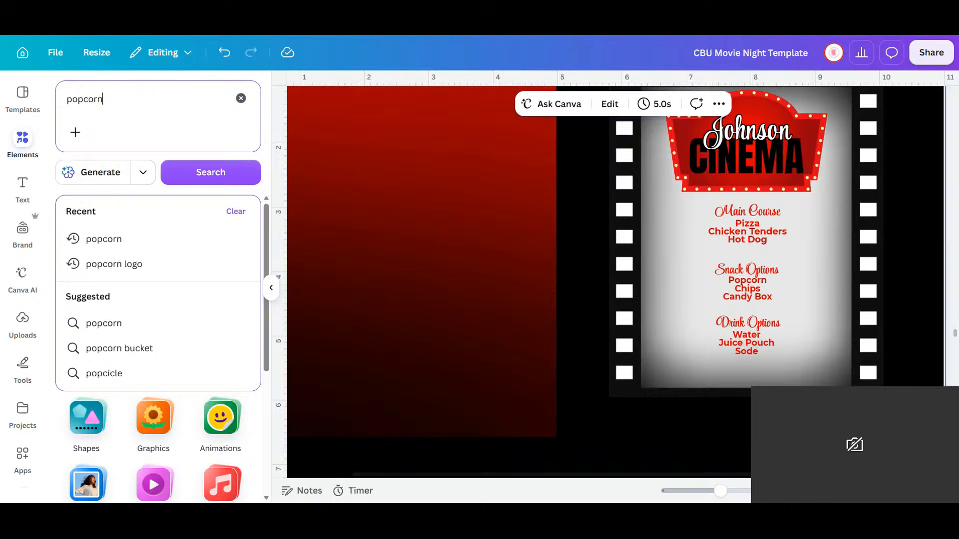
key(Return)
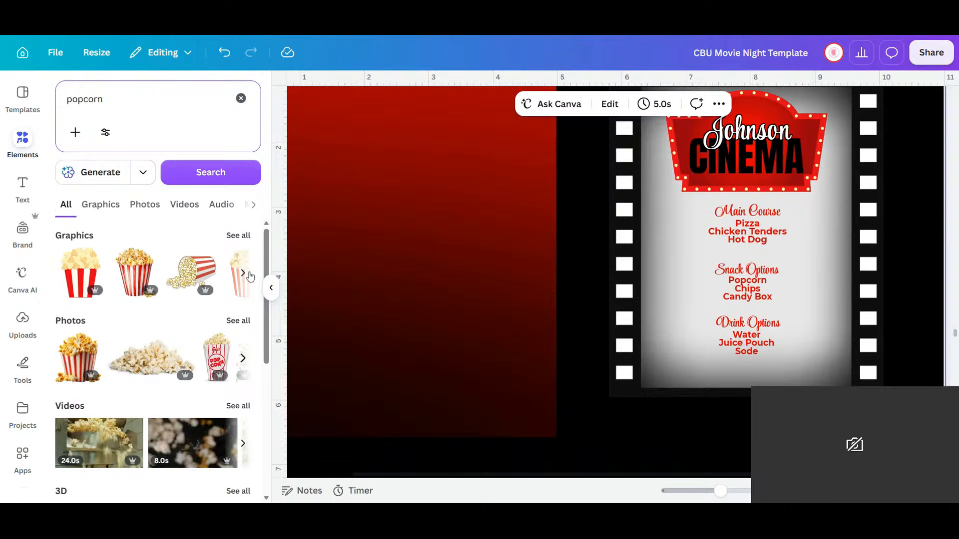
click(249, 236)
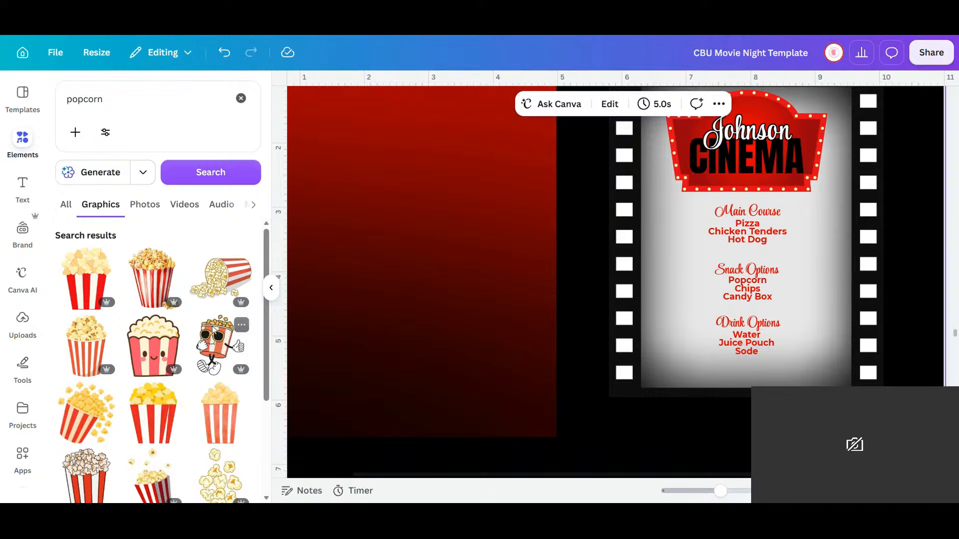
scroll(214, 330, down, 1)
scroll(214, 330, down, 3)
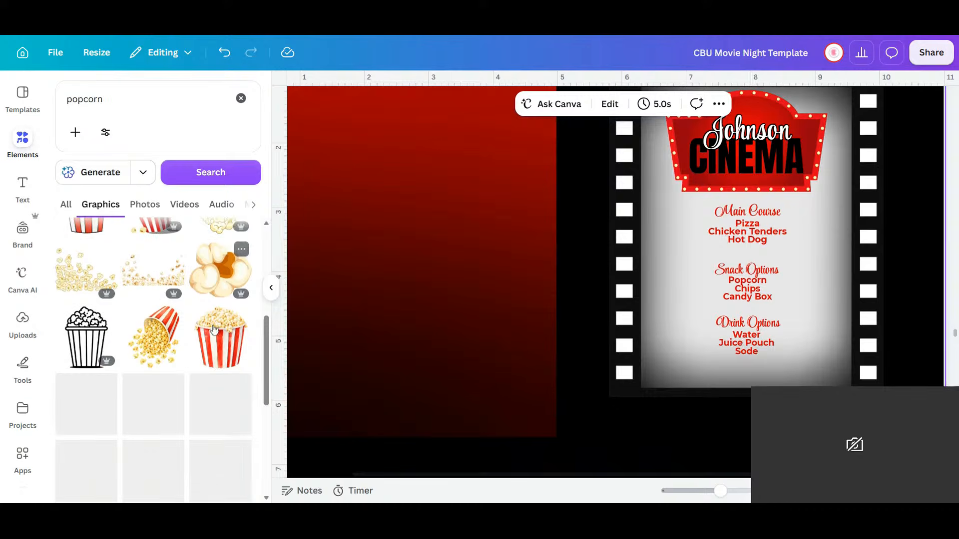
drag(153, 272, 728, 330)
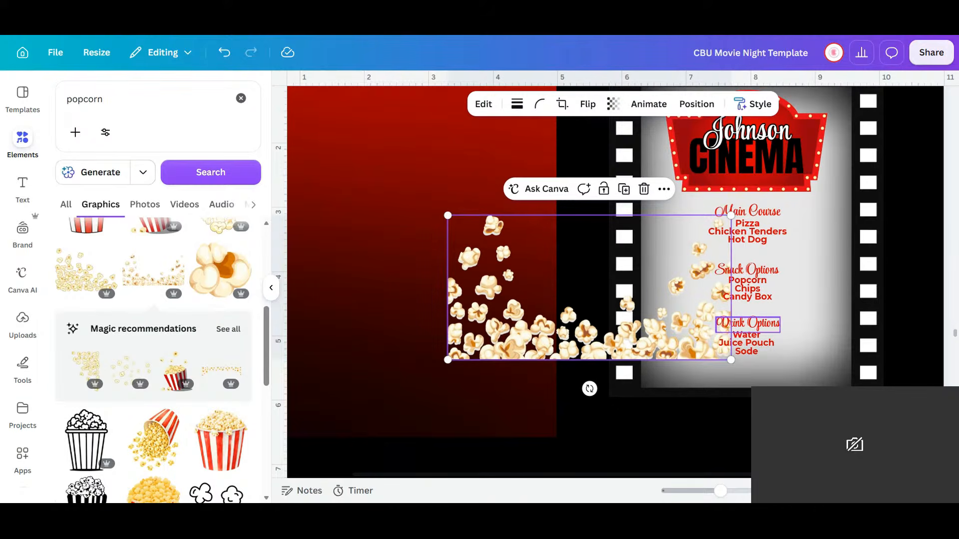
- Shrink the scattered popcorn graphic to about 3.3 in wide and fit it along the lower inside edge of the film-strip menu
drag(683, 350, 853, 372)
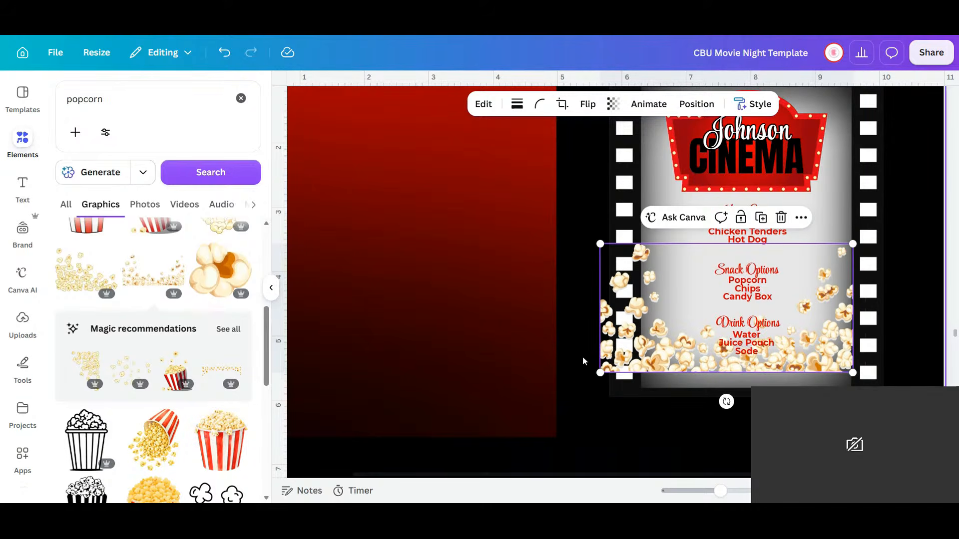
drag(600, 373, 674, 371)
click(710, 492)
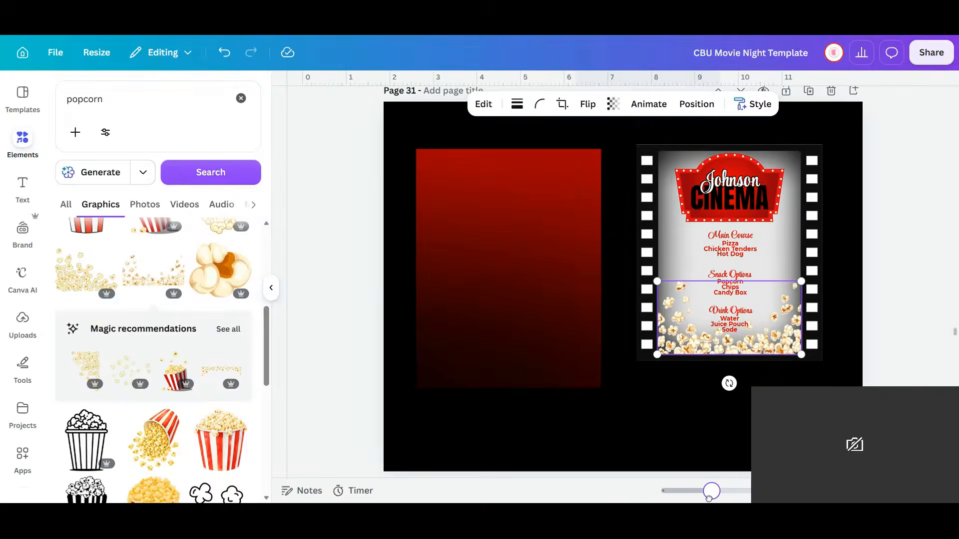
click(870, 346)
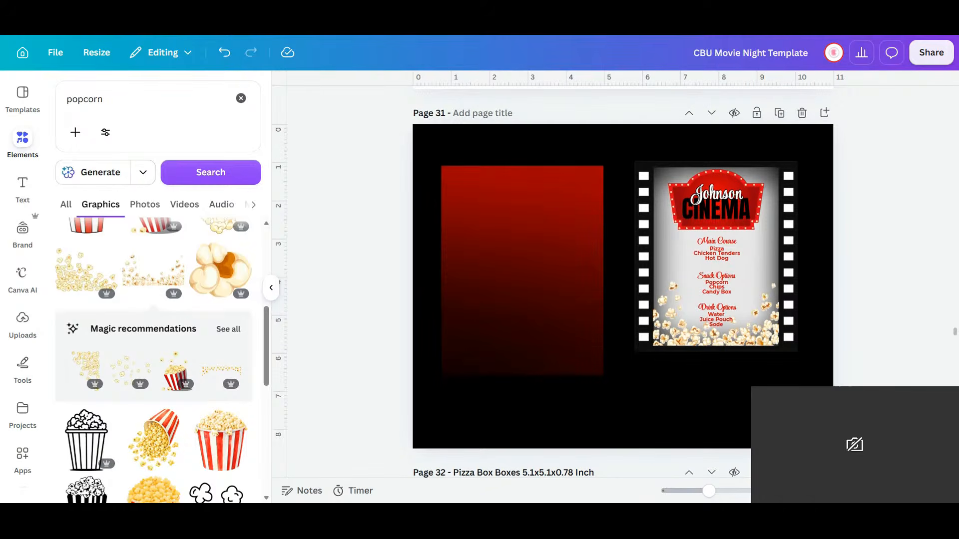
- Delete the red-to-black gradient image beside the film-strip menu on page 31
click(527, 295)
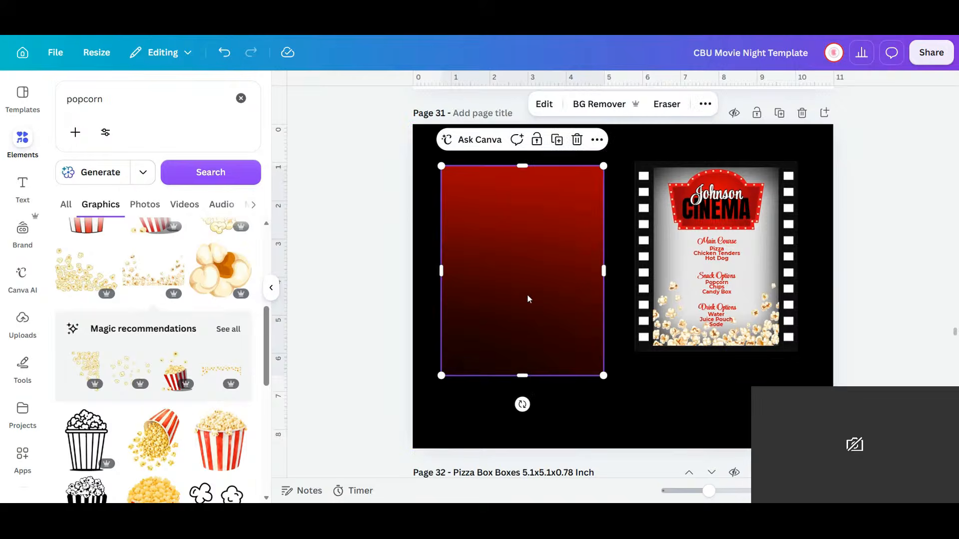
key(Delete)
key(Delete)
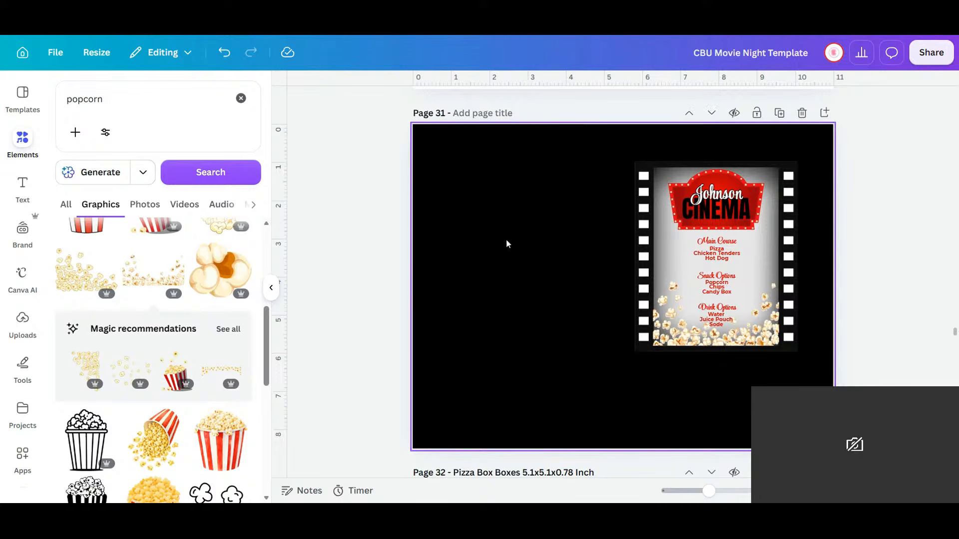
- Change the page 31 background color to white
click(719, 103)
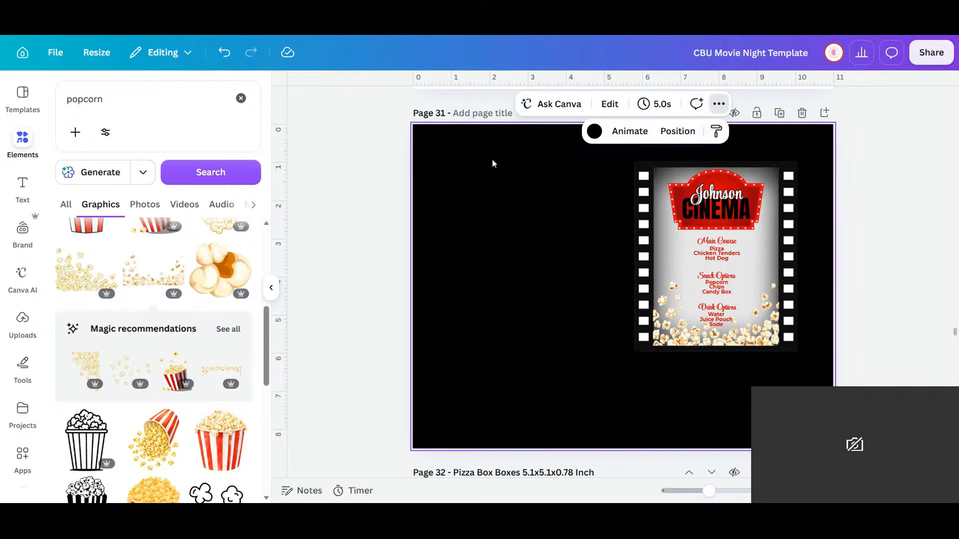
click(594, 132)
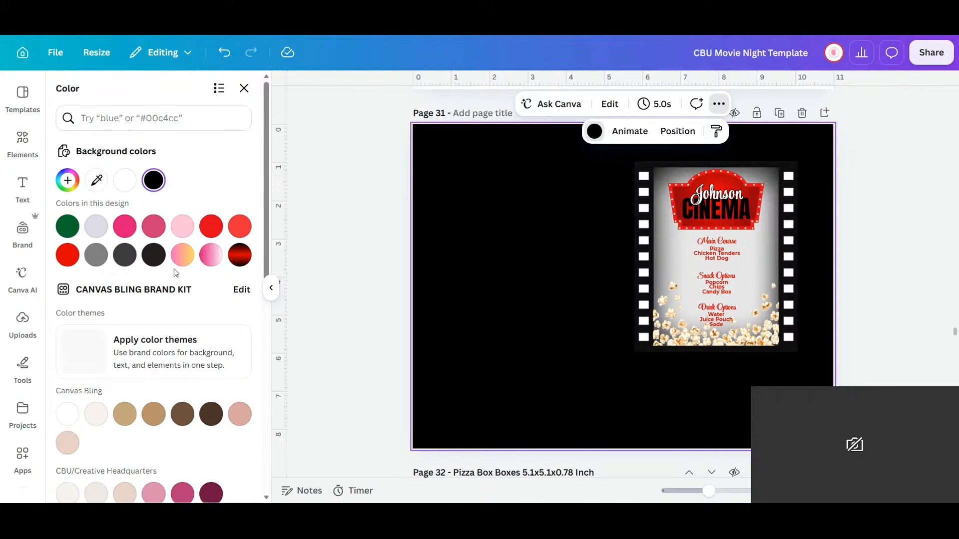
click(128, 184)
click(128, 185)
click(747, 422)
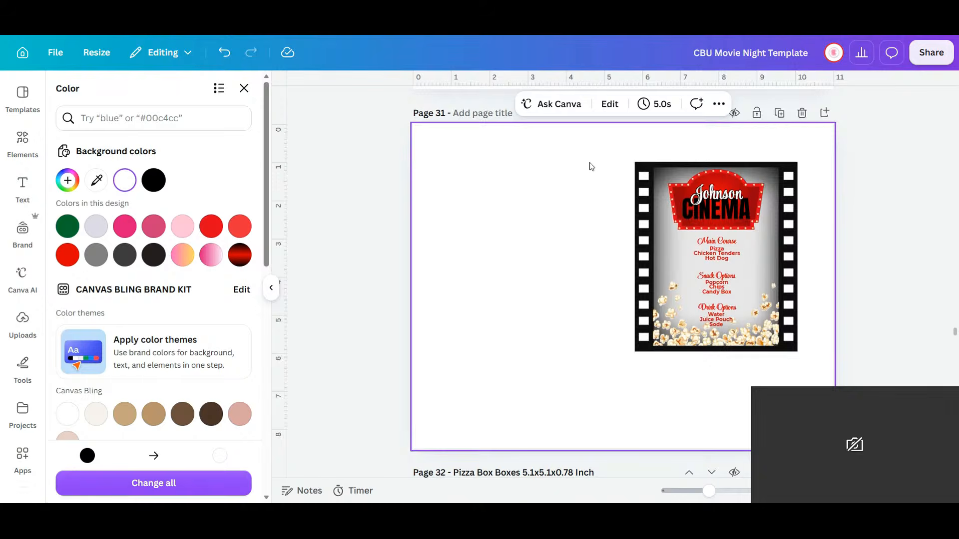
- Move the complete film-strip menu to the center of page 31 and duplicate the page
drag(597, 160, 827, 391)
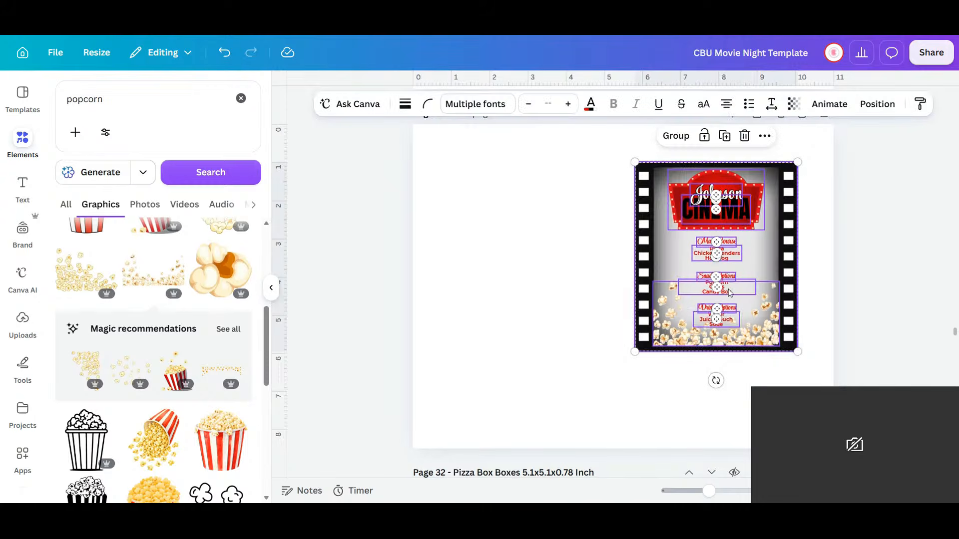
drag(730, 288, 653, 291)
scroll(775, 253, up, 2)
click(781, 178)
- Rotate the complete film-strip menu on page 32 a quarter turn counterclockwise
drag(535, 242, 713, 482)
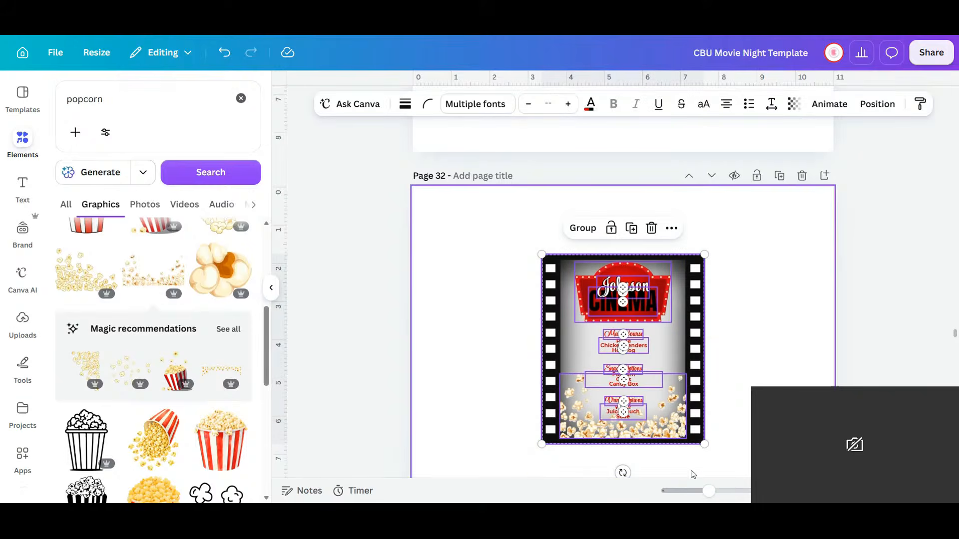
scroll(691, 452, down, 3)
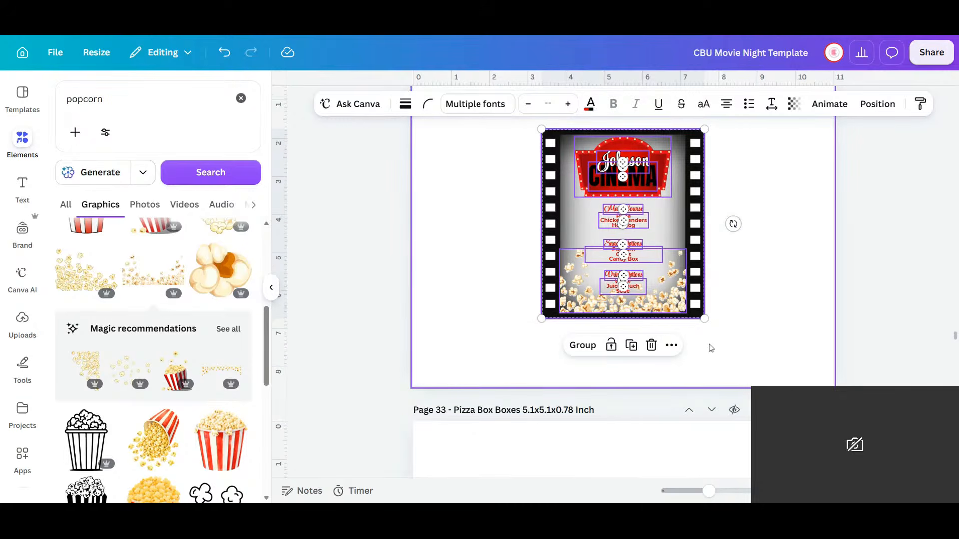
drag(734, 223, 622, 147)
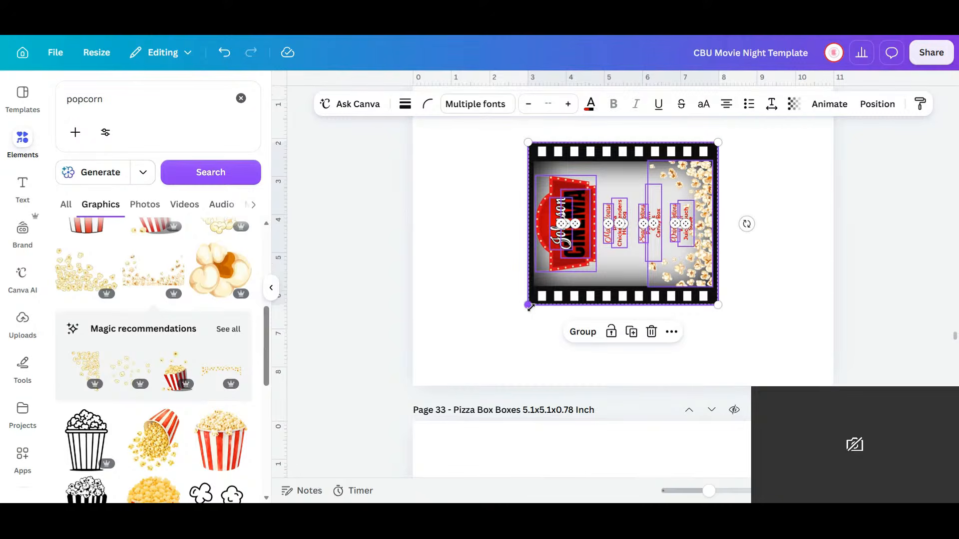
- Enlarge the rotated menu on page 32 to about 9.9 by 8.5 in so it spans the full page height
drag(528, 304, 428, 378)
scroll(760, 332, up, 3)
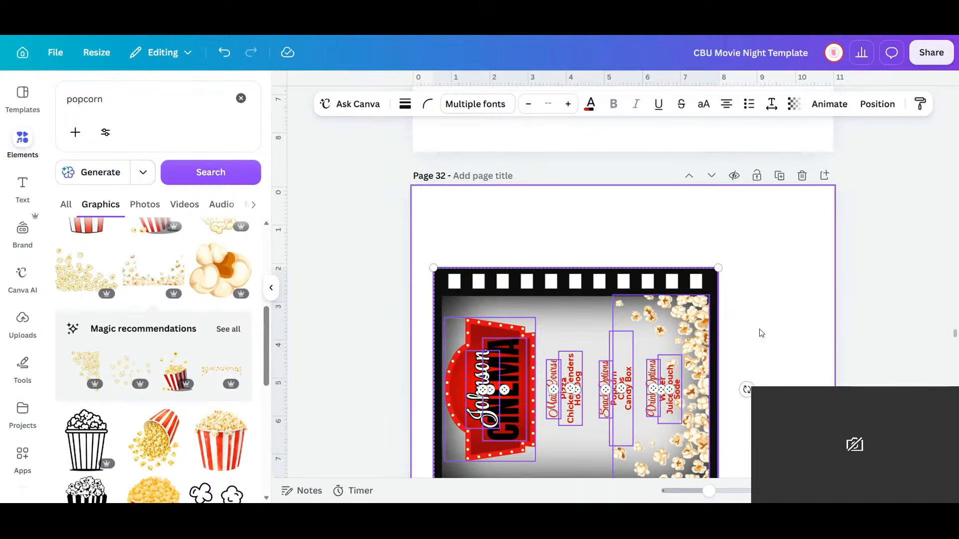
drag(719, 268, 810, 182)
scroll(785, 322, down, 3)
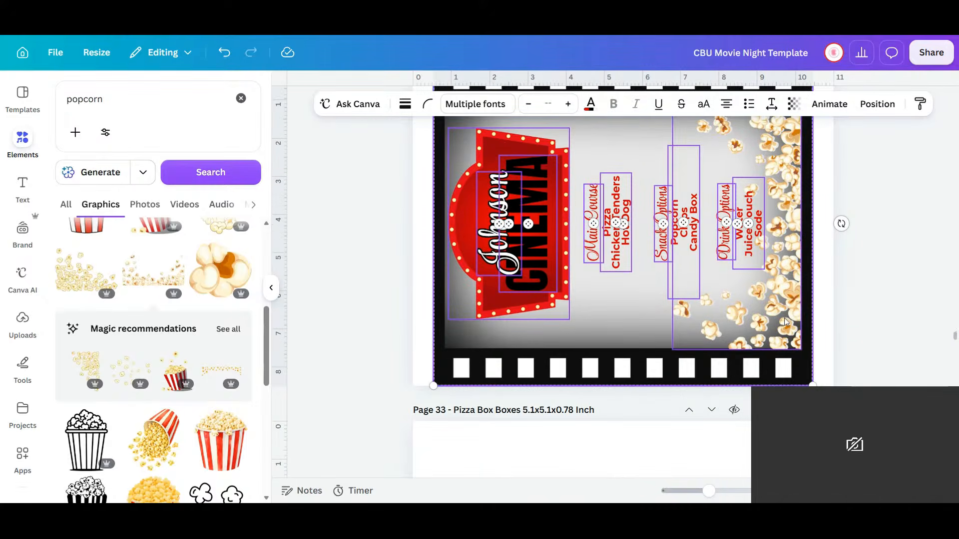
scroll(716, 436, up, 3)
scroll(715, 436, down, 2)
scroll(715, 436, up, 1)
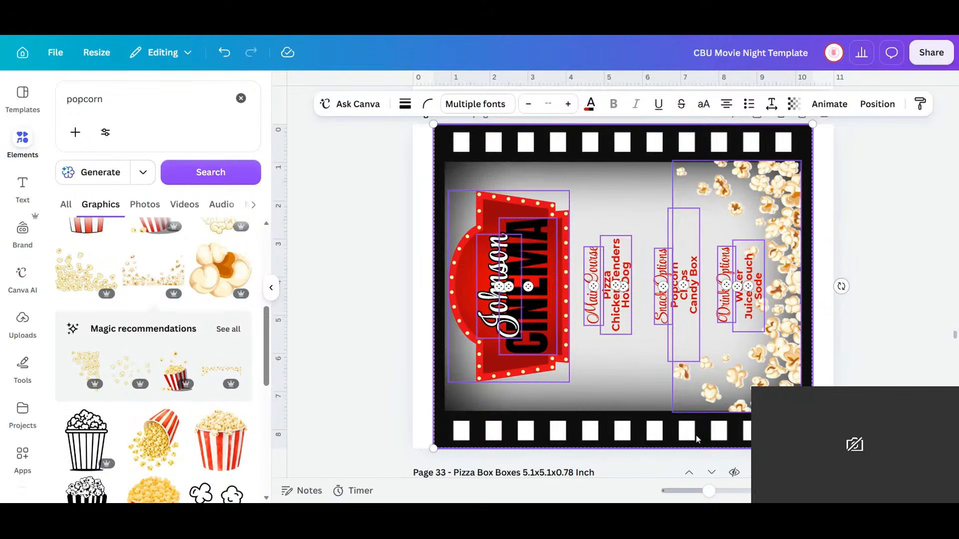
key(Escape)
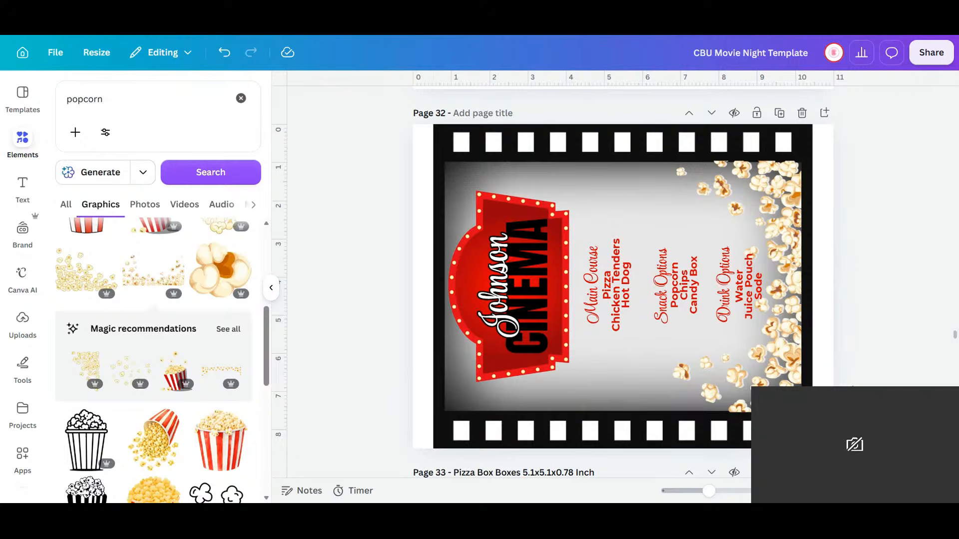
- Recolor the Main Course, Snack Options and Drink Options headings on page 32 black
click(595, 300)
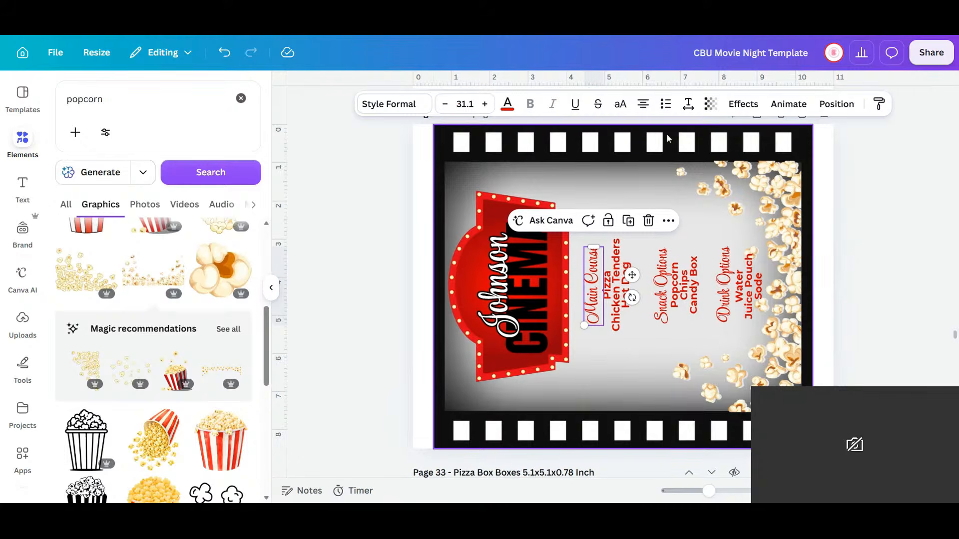
click(508, 103)
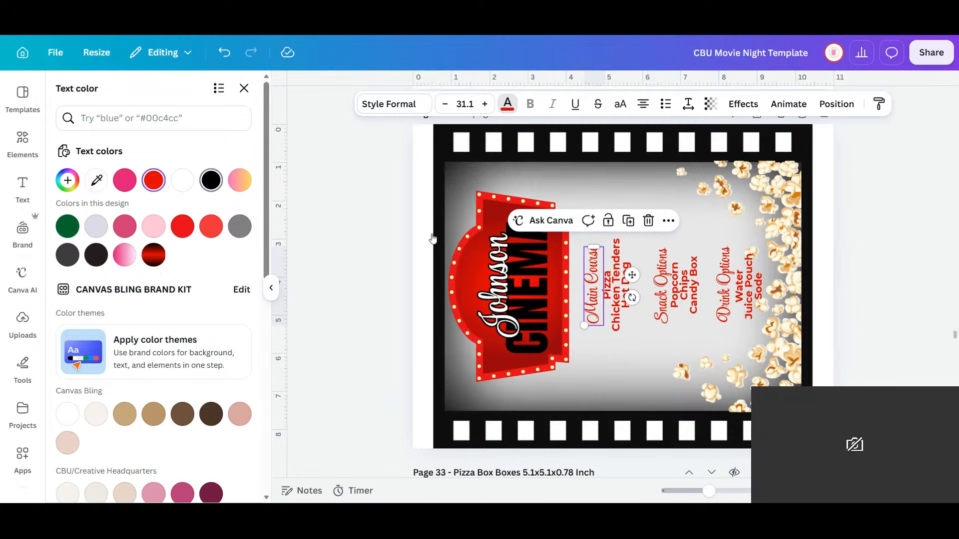
click(211, 180)
click(665, 295)
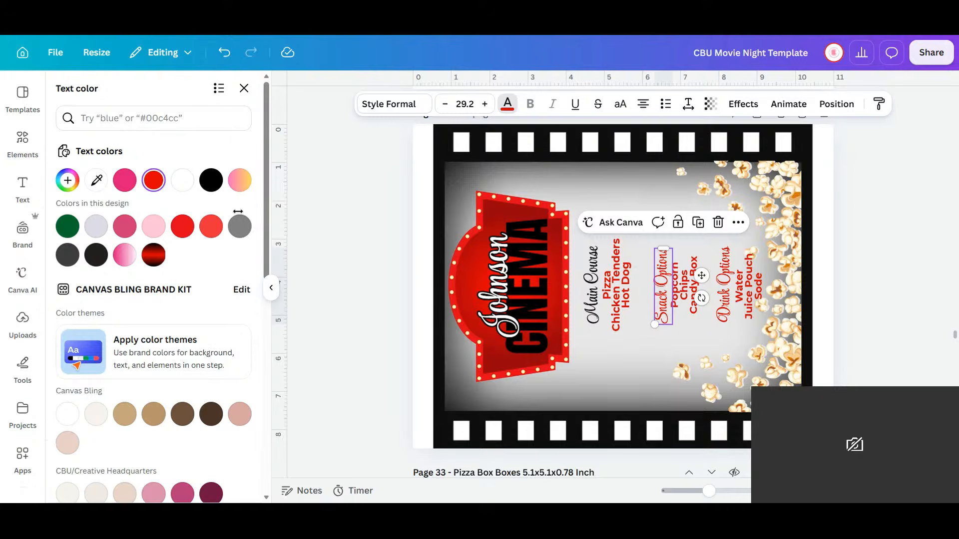
click(210, 180)
click(727, 294)
click(211, 180)
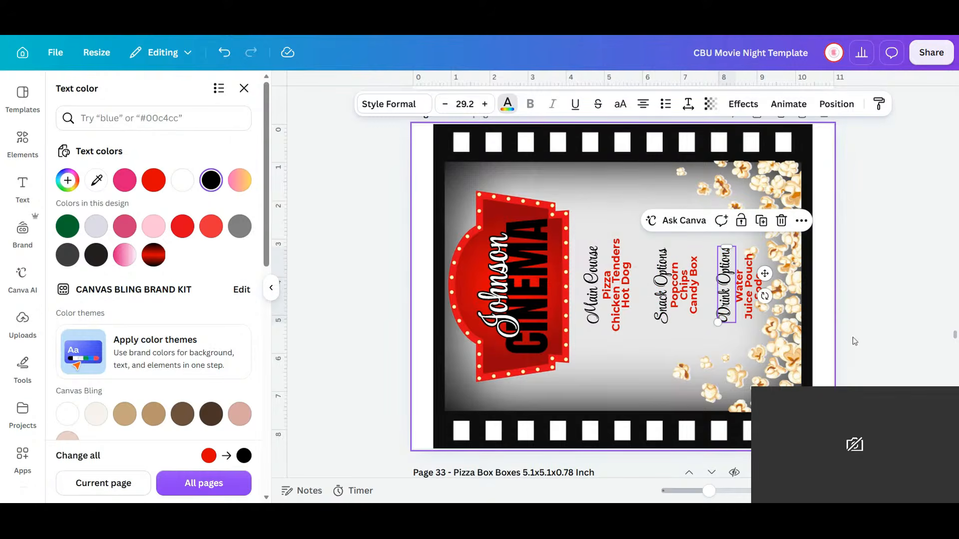
click(855, 341)
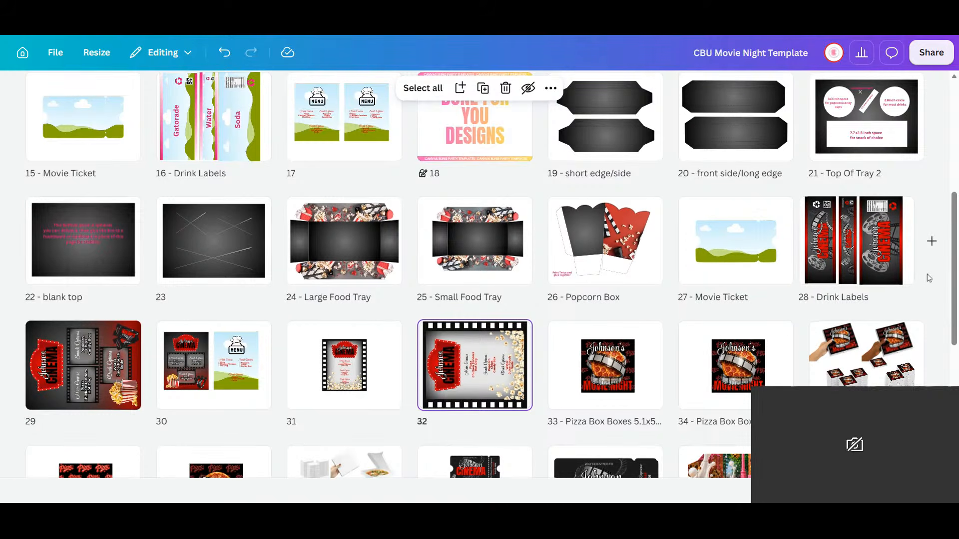
- Copy the marquee sign together with its script name and CINEMA text from the menu on page 29
click(861, 256)
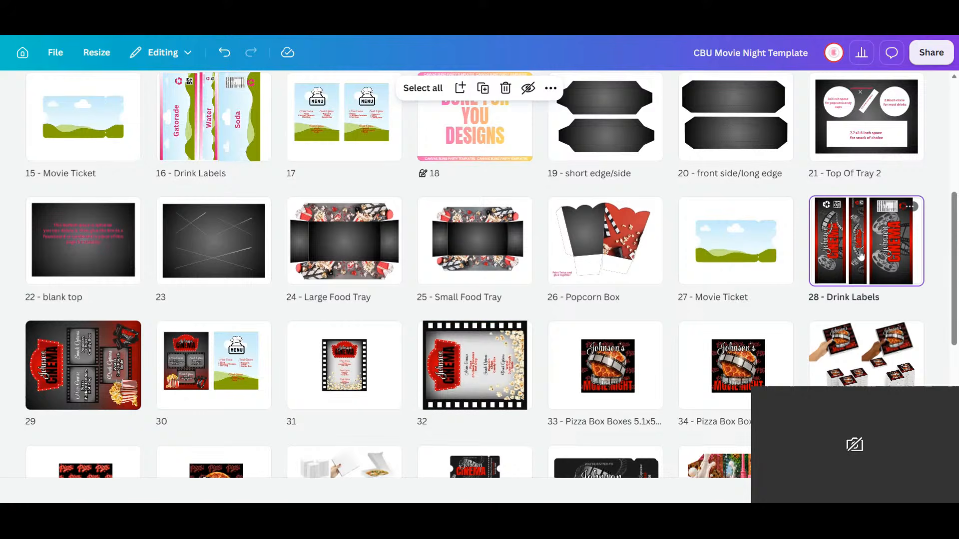
double_click(861, 256)
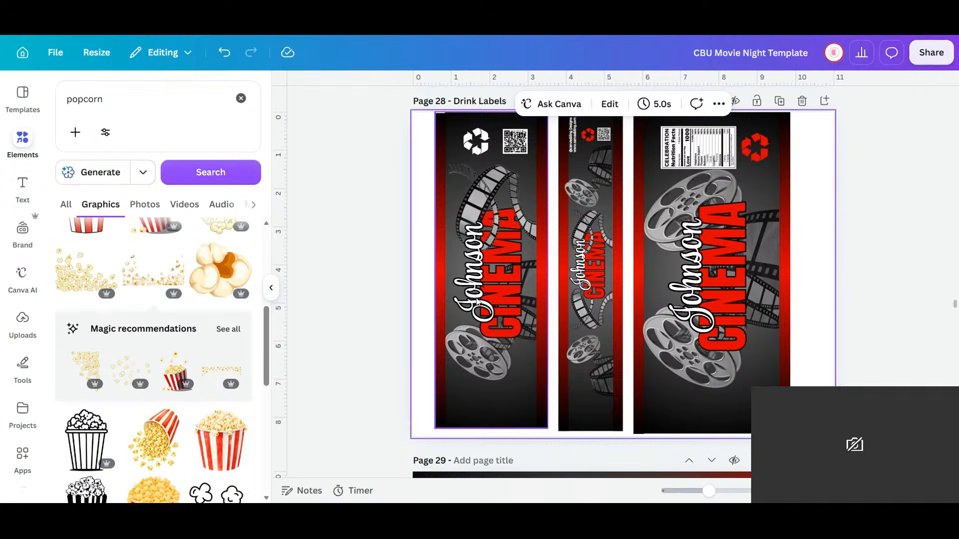
click(476, 303)
click(493, 292)
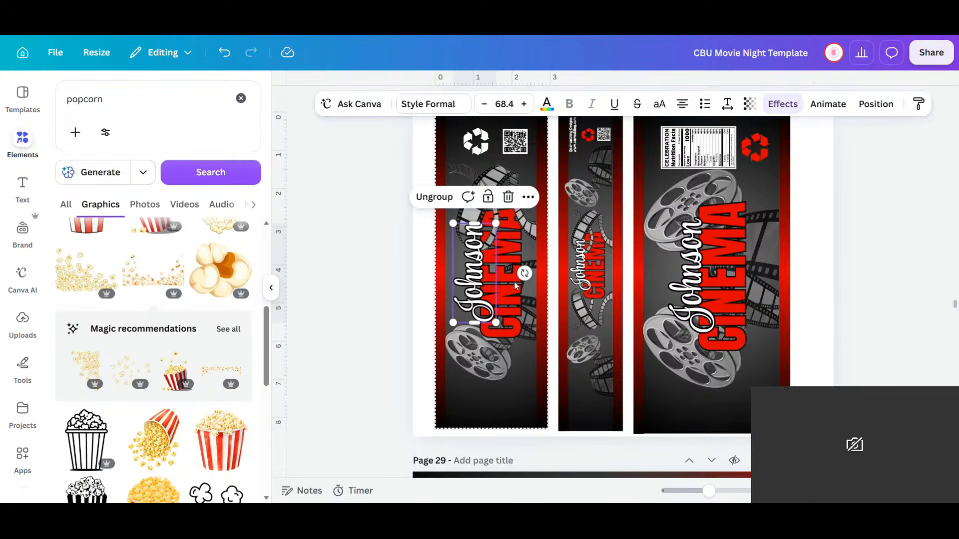
scroll(634, 350, down, 8)
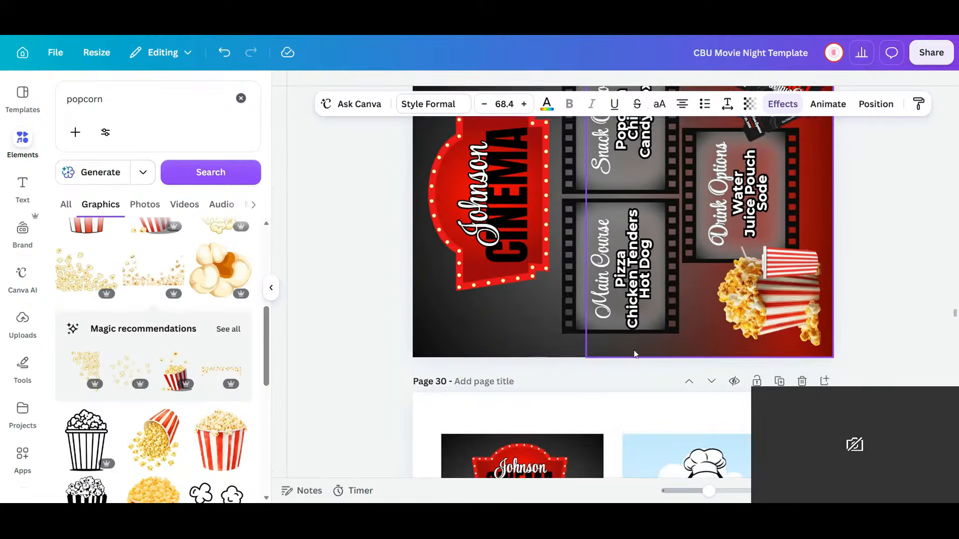
scroll(477, 339, up, 2)
shift+click(508, 301)
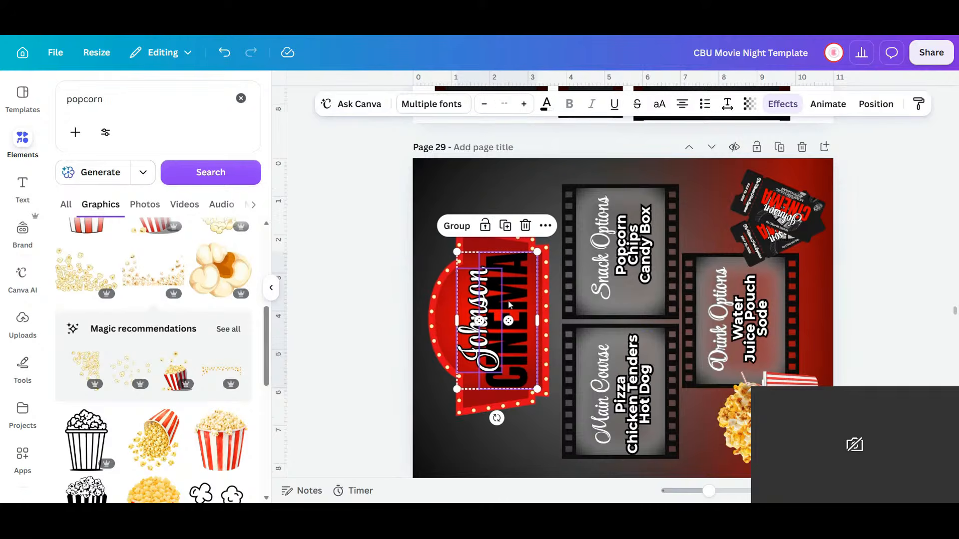
shift+click(439, 324)
right_click(439, 325)
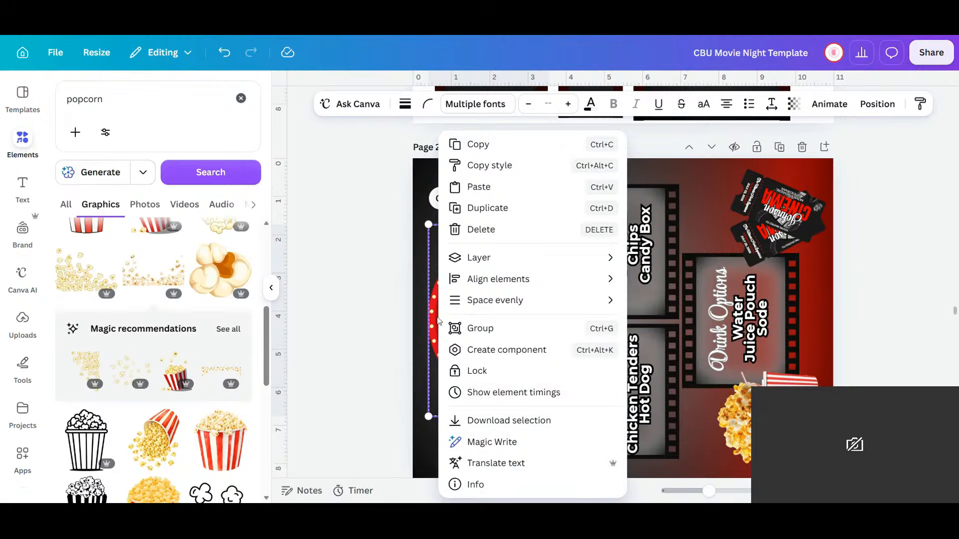
click(485, 145)
scroll(627, 360, up, 15)
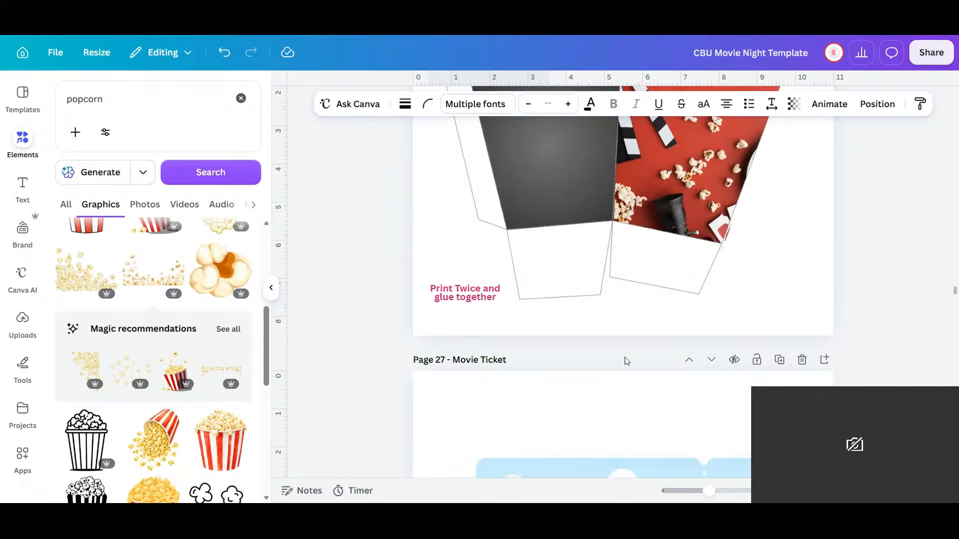
- Paste the copied marquee sign with its lettering onto the Popcorn Box on page 26 and rotate it nearly upright
scroll(625, 360, up, 15)
scroll(625, 359, down, 7)
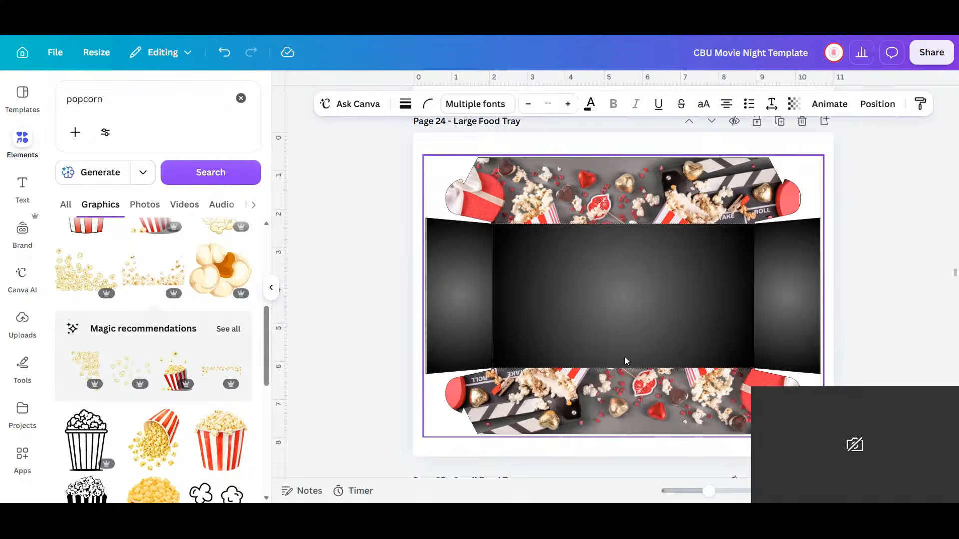
scroll(625, 357, down, 4)
scroll(625, 358, up, 13)
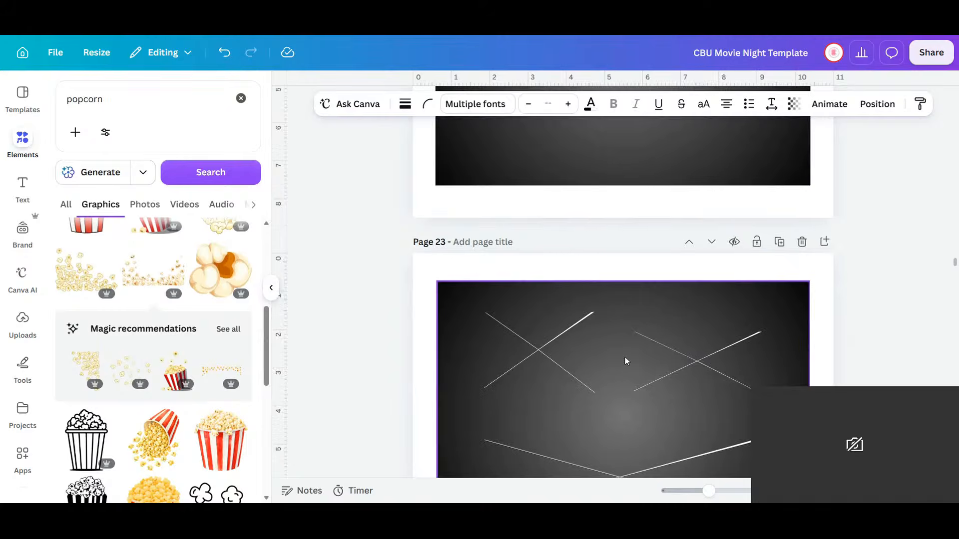
scroll(625, 357, down, 15)
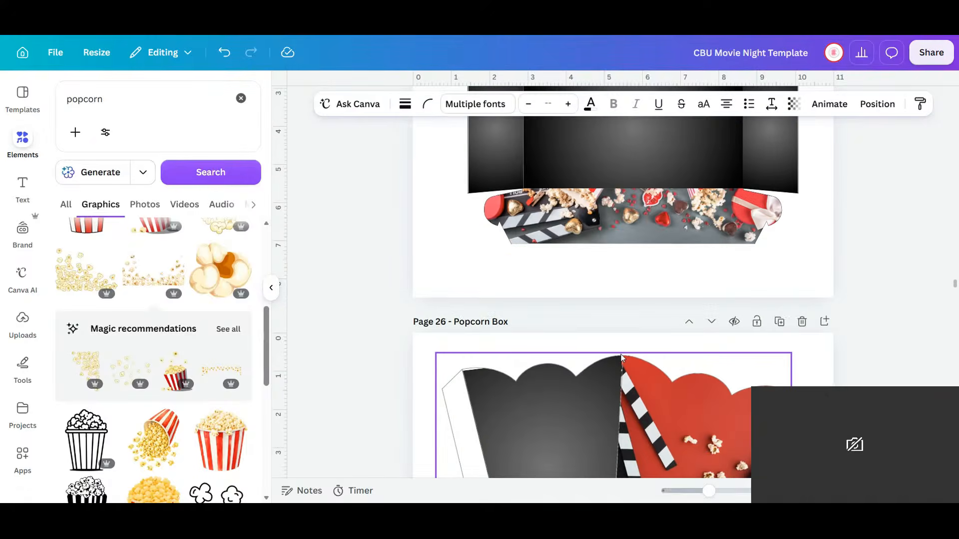
scroll(622, 358, down, 3)
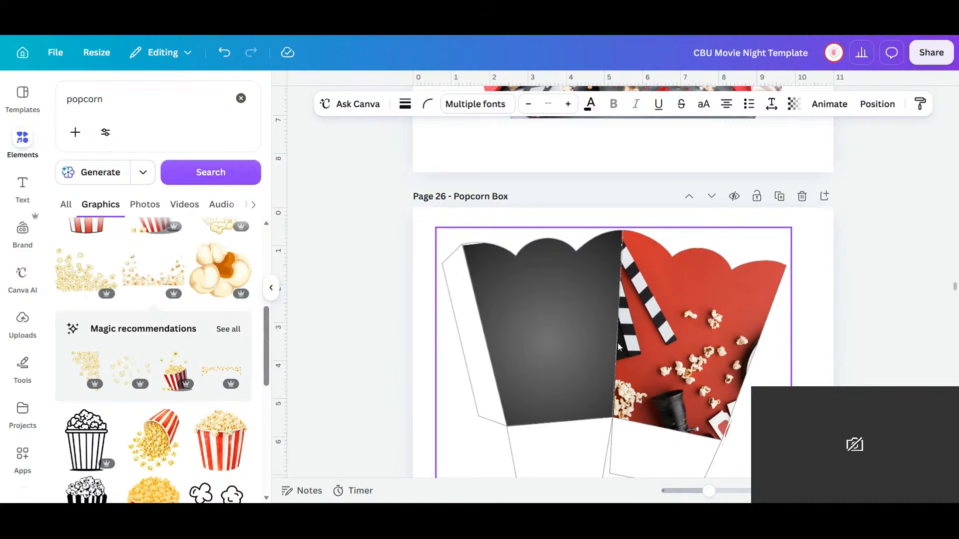
right_click(549, 288)
click(595, 186)
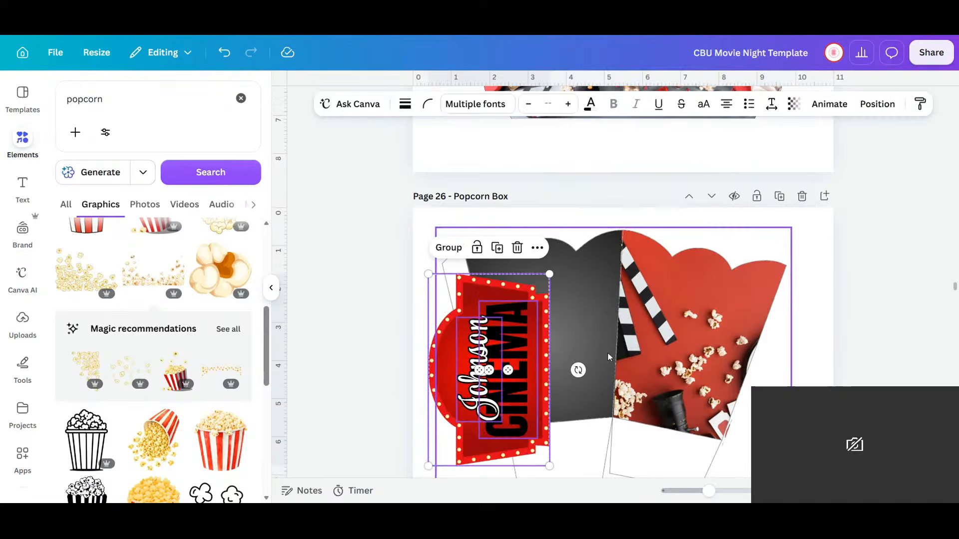
drag(558, 431, 491, 425)
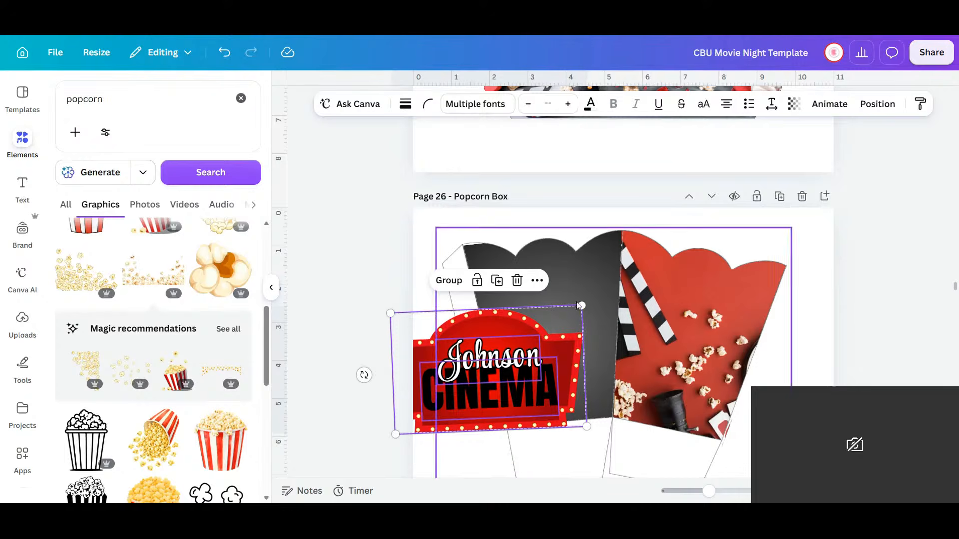
- Shrink the marquee title to about 3 in wide, tilt it slightly and center it on the popcorn box's black panel
drag(582, 306, 488, 376)
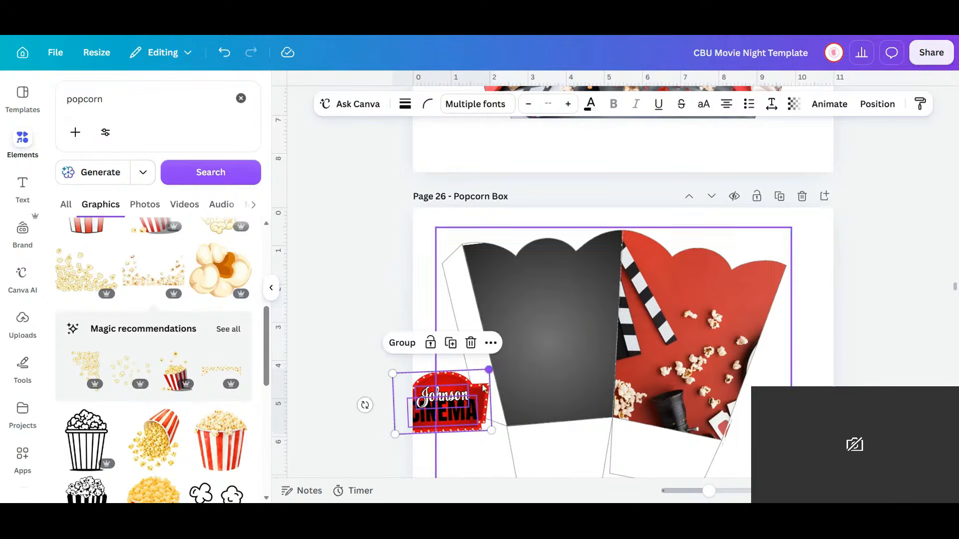
drag(453, 412, 558, 322)
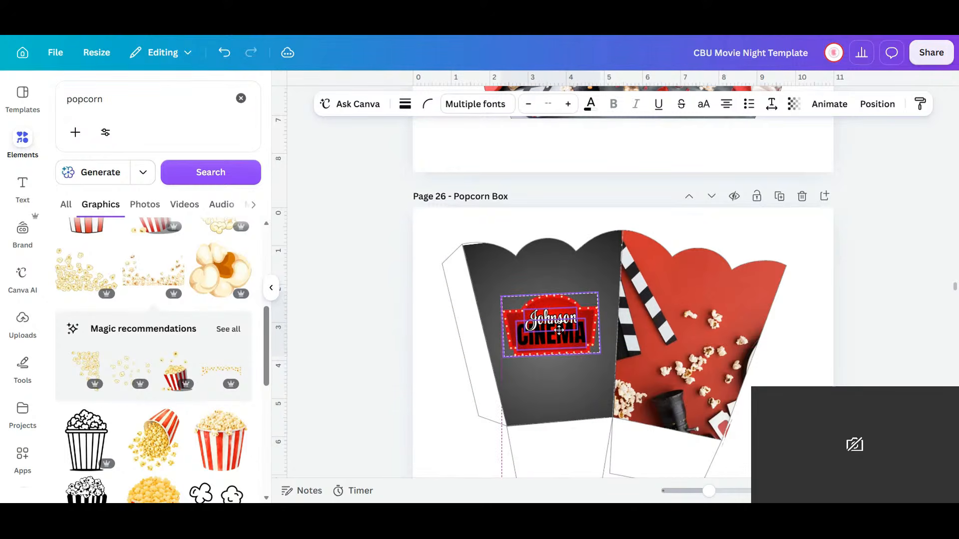
drag(473, 329, 470, 336)
drag(604, 289, 614, 281)
drag(568, 327, 573, 323)
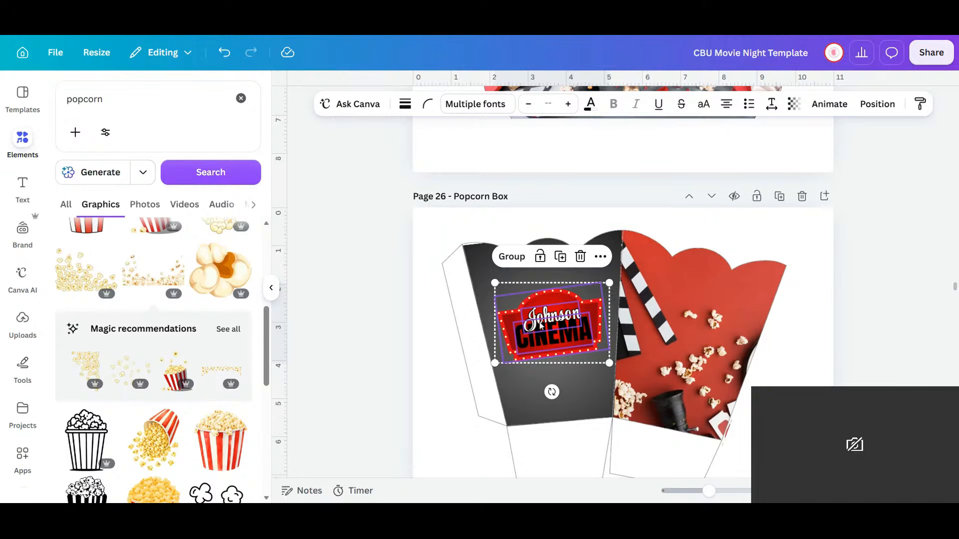
- Paste the marquee title onto Small Food Tray page 25, shrink it to about 1.1 by 1.7 in on the left flap and group it
scroll(779, 358, up, 10)
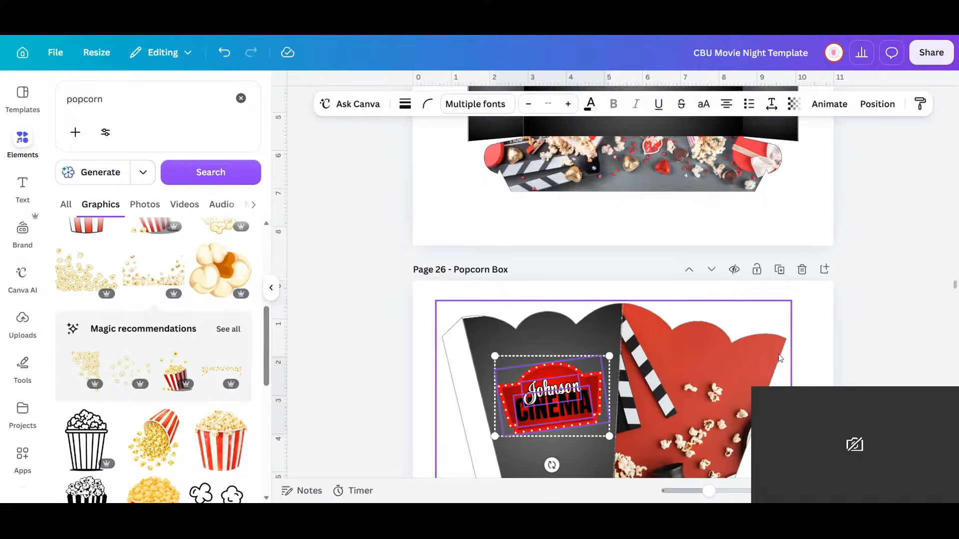
scroll(778, 355, down, 2)
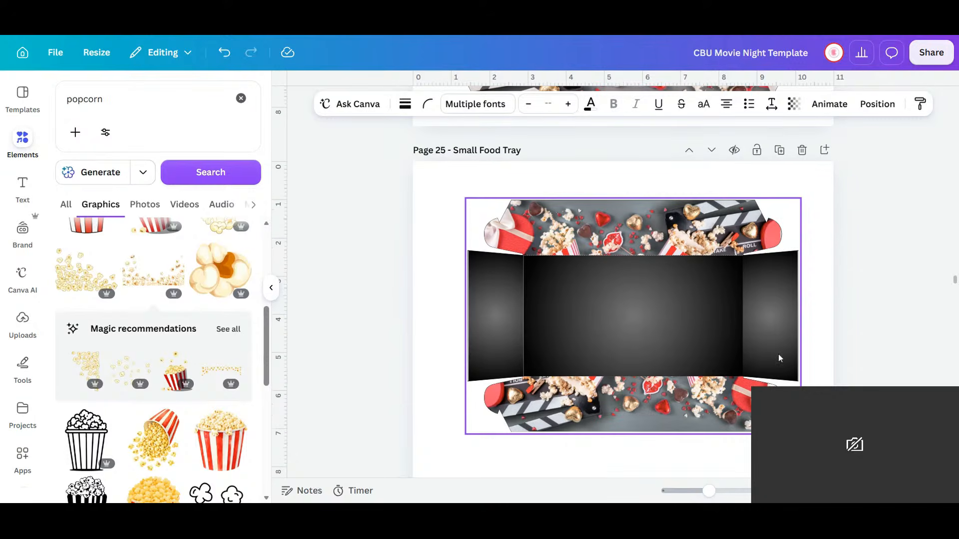
right_click(503, 317)
click(537, 272)
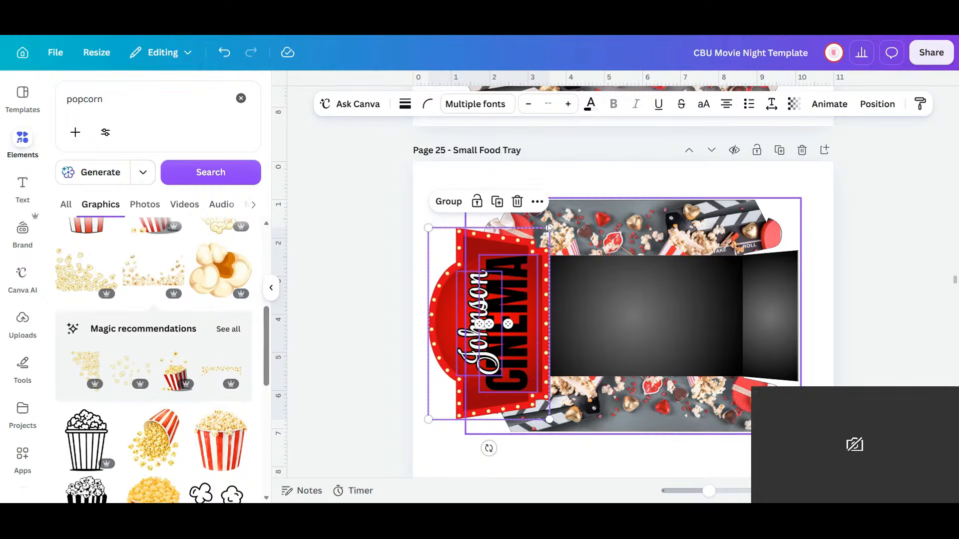
drag(550, 228, 468, 356)
drag(449, 395, 494, 330)
click(450, 257)
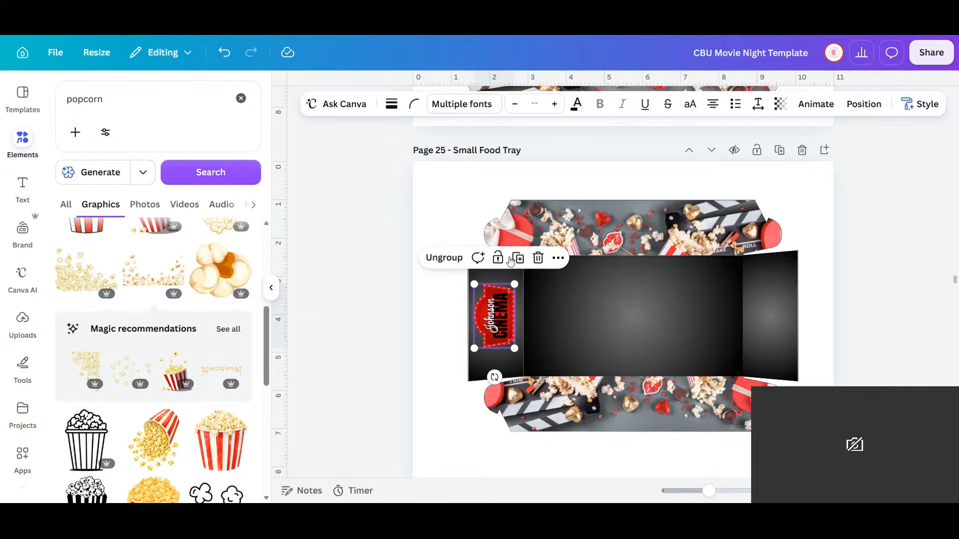
- Duplicate the small tray's grouped marquee title onto the right black flap and rotate the copy 180 degrees
click(516, 258)
drag(503, 328, 773, 312)
drag(773, 372, 774, 258)
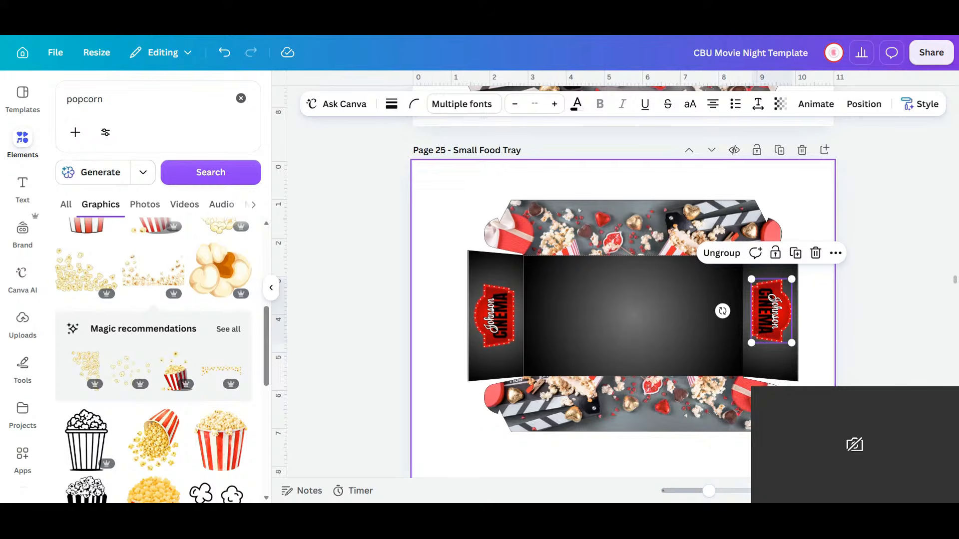
- Paste the marquee title onto Large Food Tray page 24 and fit it, about 1.9 in long, on the left black flap
scroll(804, 370, up, 6)
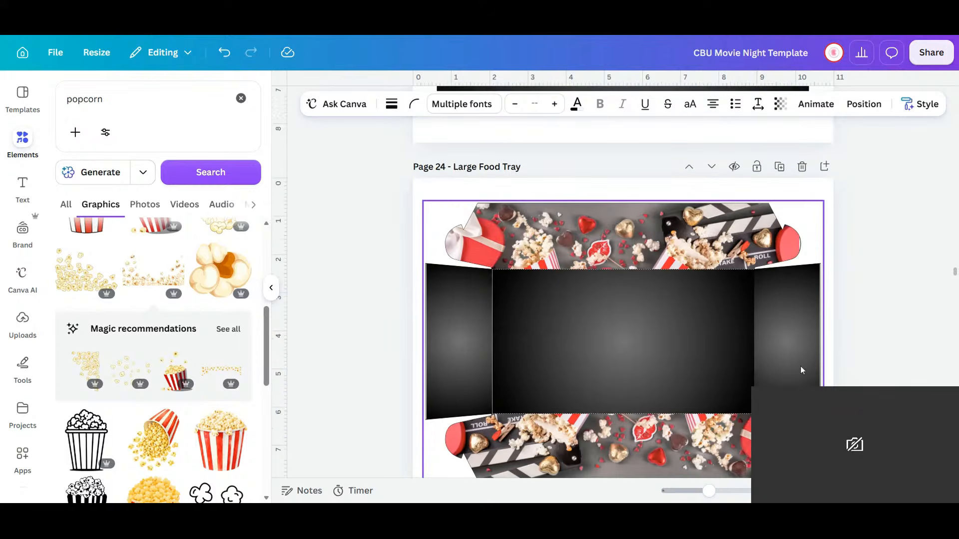
scroll(800, 366, down, 3)
right_click(484, 209)
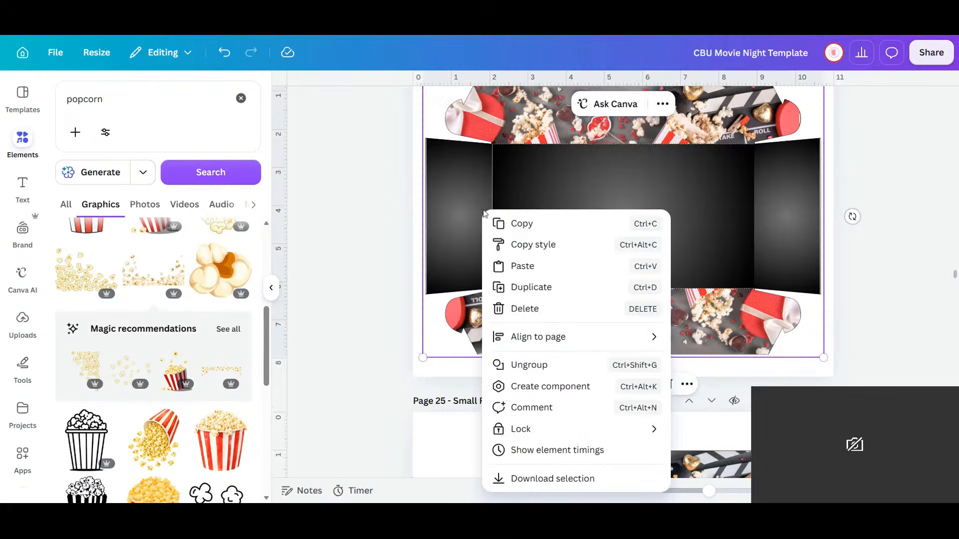
click(530, 266)
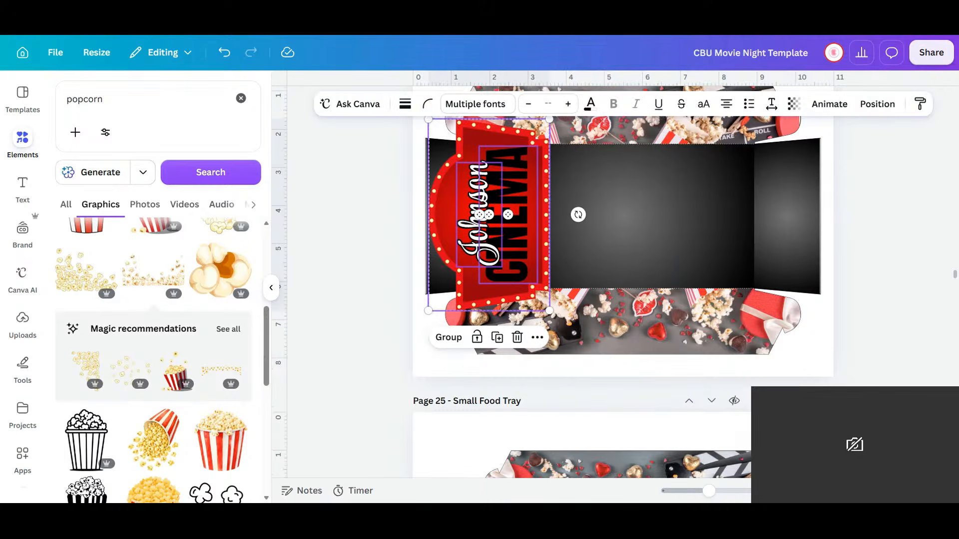
drag(524, 164, 801, 230)
- Place a duplicate of the marquee title on the large tray's right flap, rotated 180 degrees and centered
click(470, 150)
drag(787, 277, 784, 141)
drag(793, 223, 794, 230)
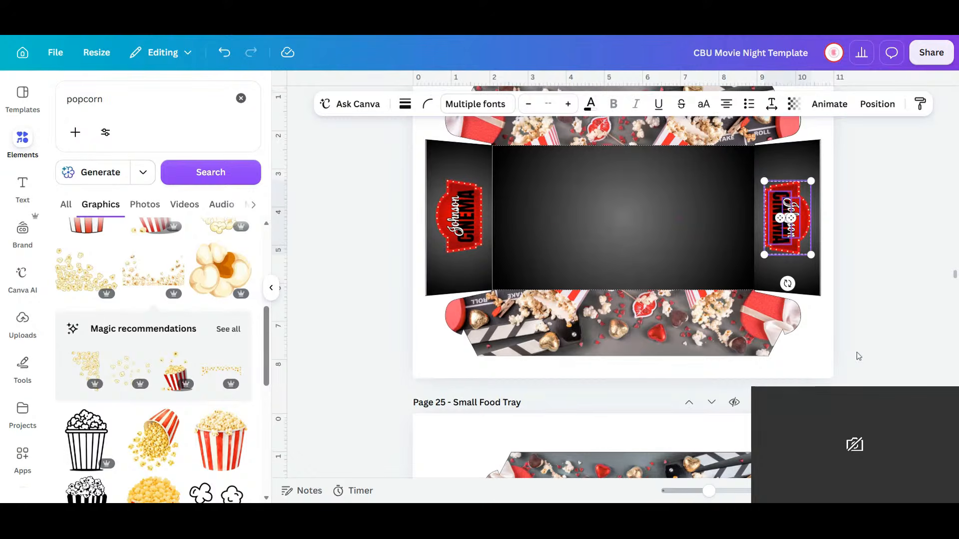
- Duplicate the Top Of Tray 2 page and delete the "2.4 x0.6 inch space" label from the copy
scroll(856, 357, up, 6)
scroll(859, 356, up, 10)
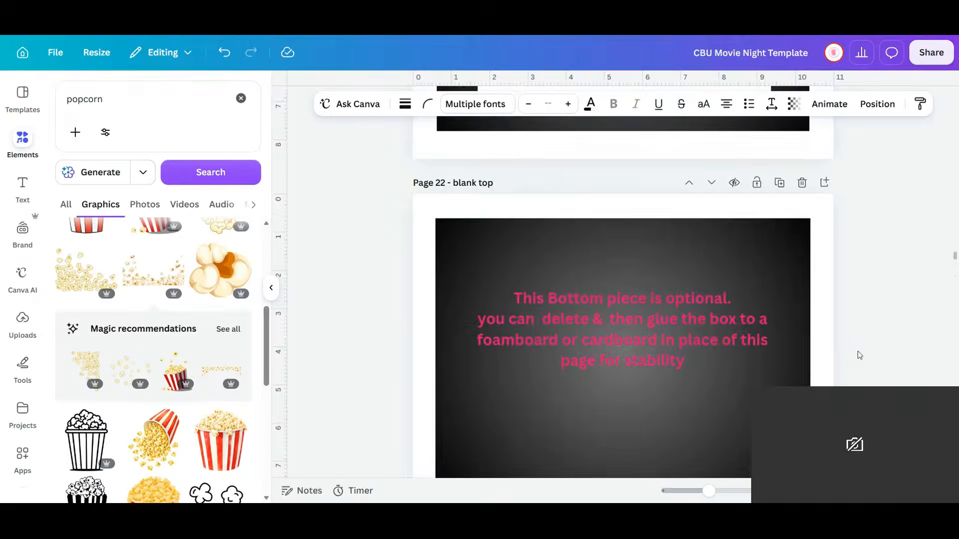
scroll(859, 356, down, 3)
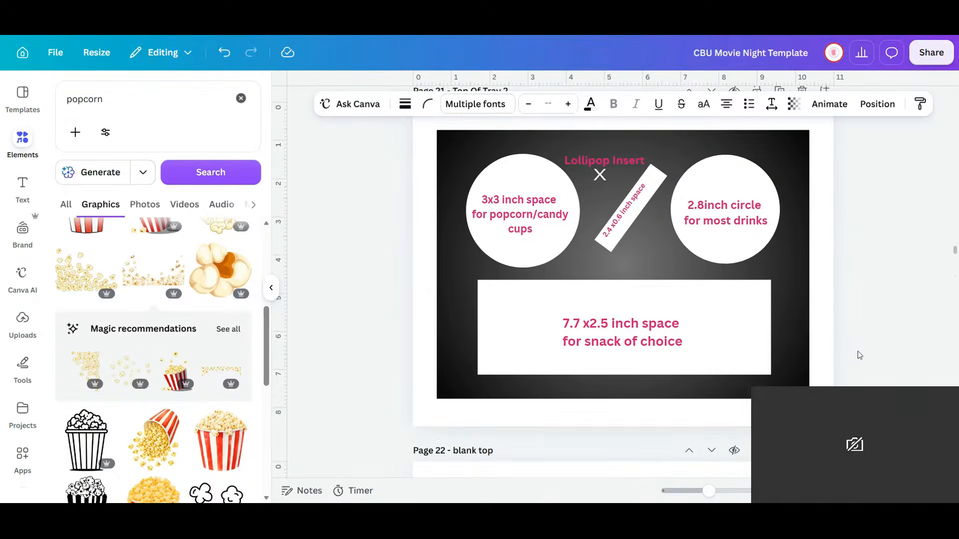
scroll(859, 355, up, 2)
scroll(858, 352, down, 2)
scroll(858, 352, up, 2)
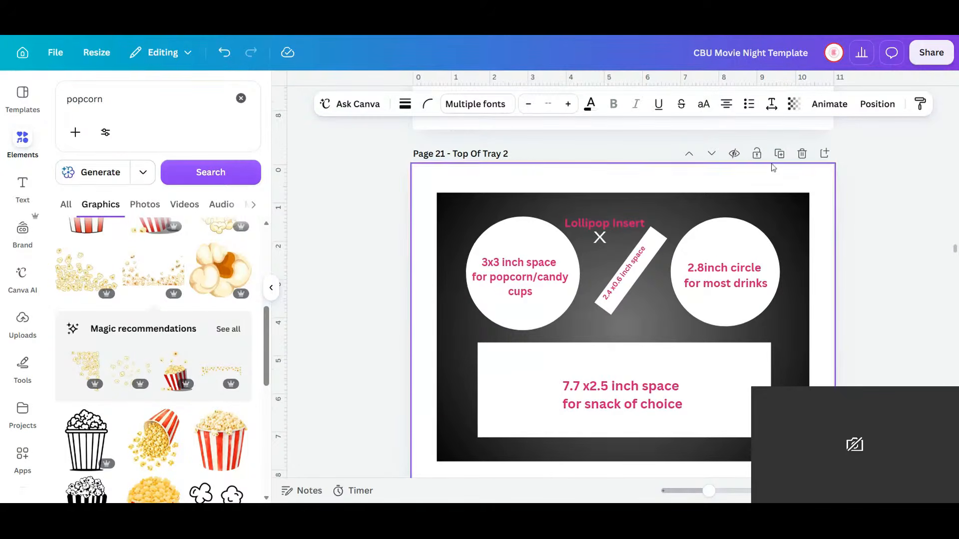
click(779, 153)
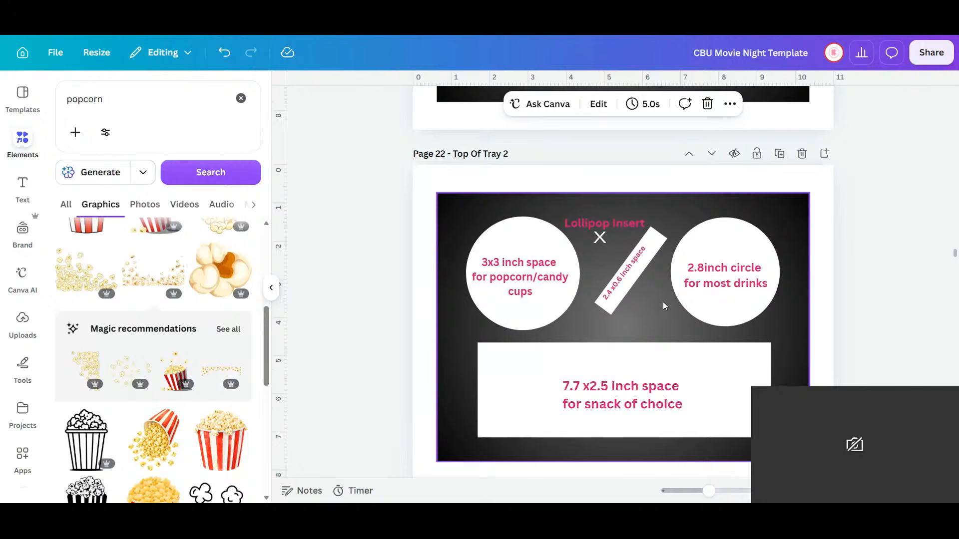
click(627, 280)
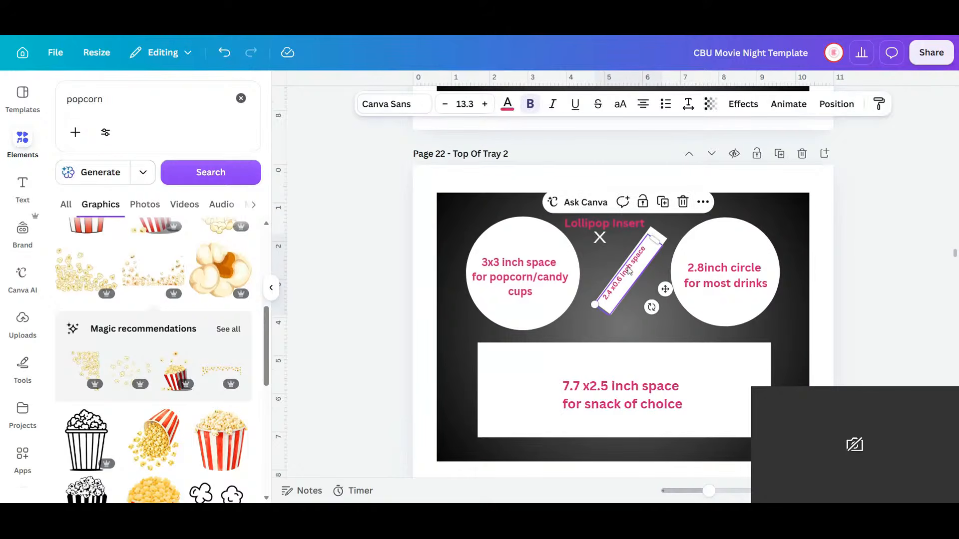
key(Delete)
click(606, 243)
key(Delete)
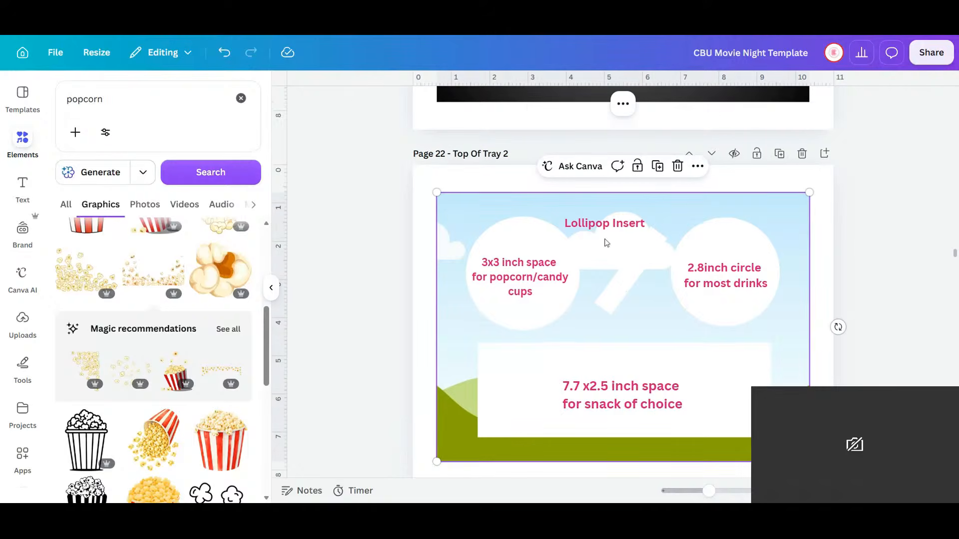
click(224, 52)
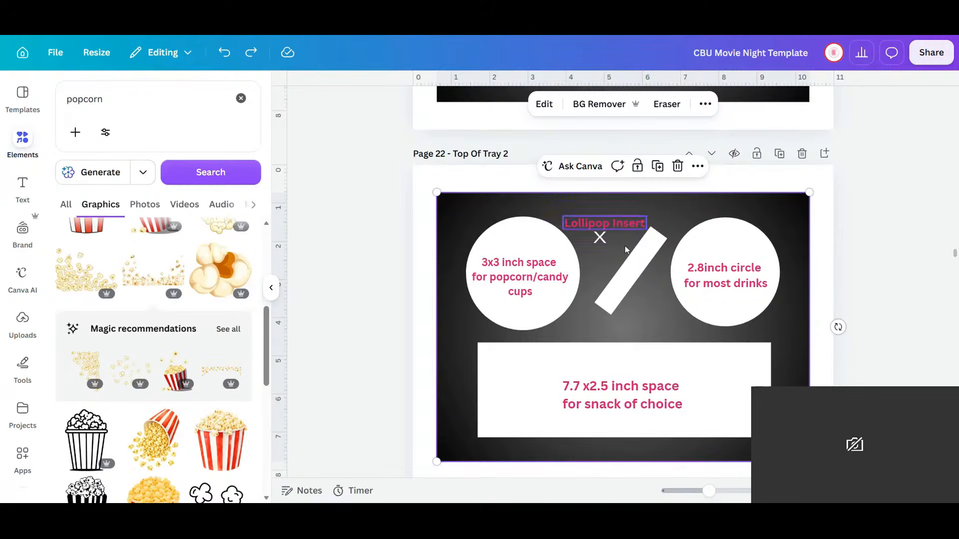
- Review the tray pieces, food trays, popcorn box, movie ticket, drink labels and menu pages across the template
scroll(661, 320, up, 1)
scroll(661, 321, up, 5)
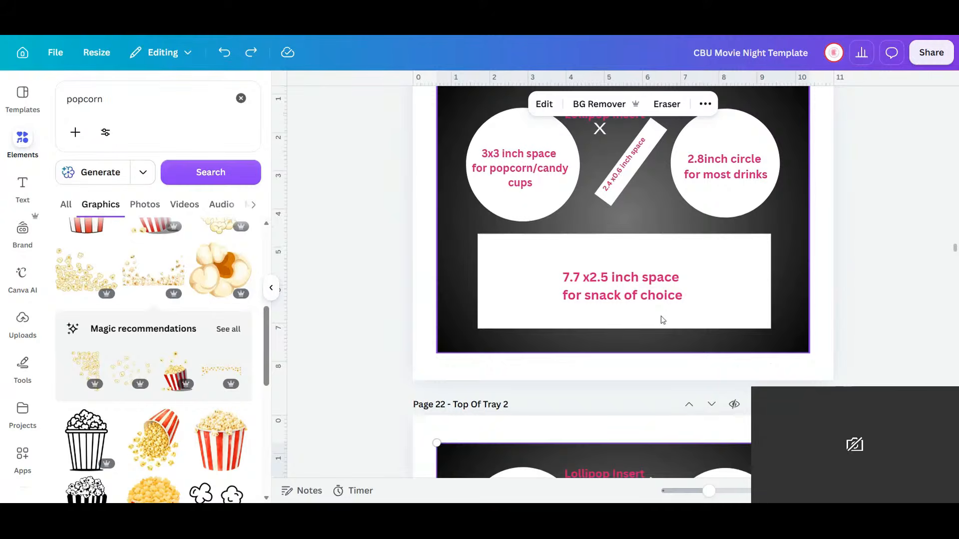
scroll(662, 320, up, 10)
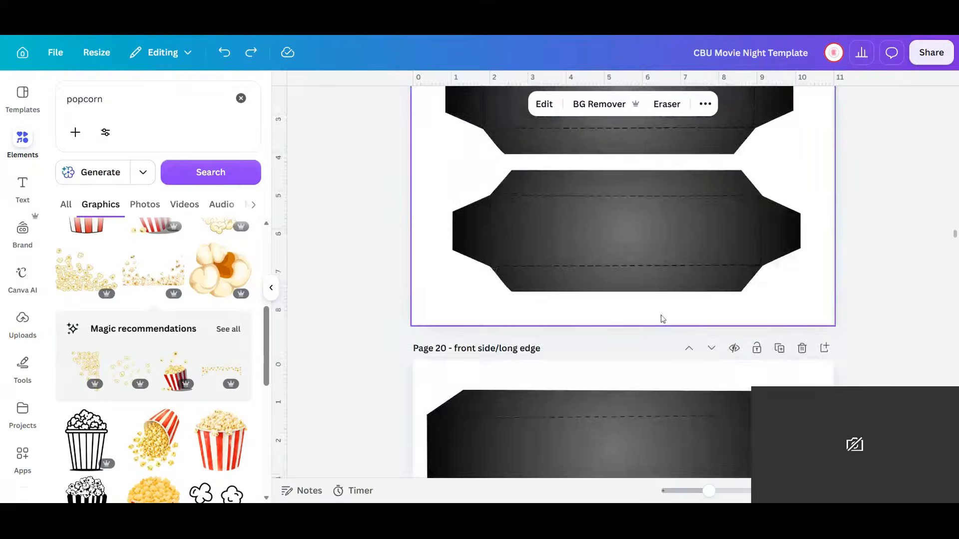
scroll(661, 316, down, 10)
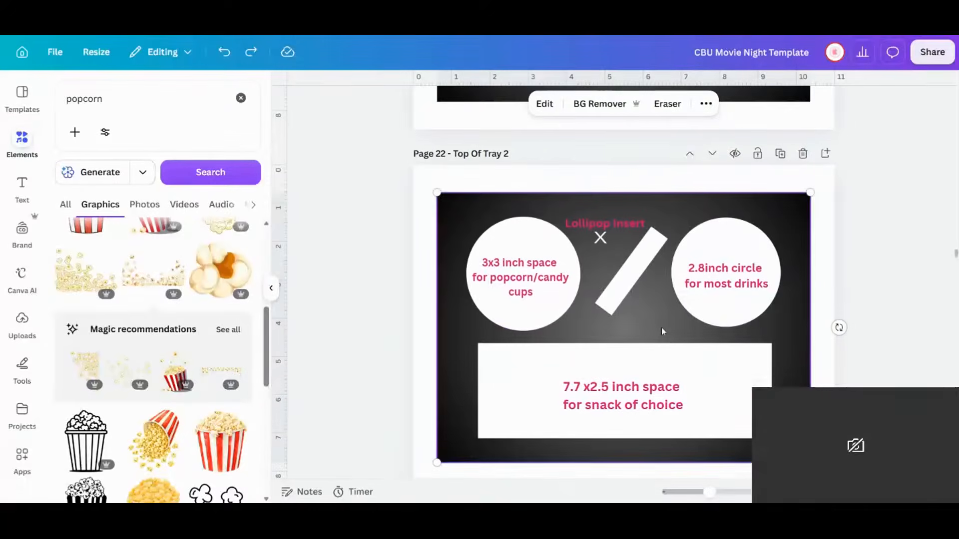
scroll(709, 330, down, 3)
scroll(708, 332, down, 12)
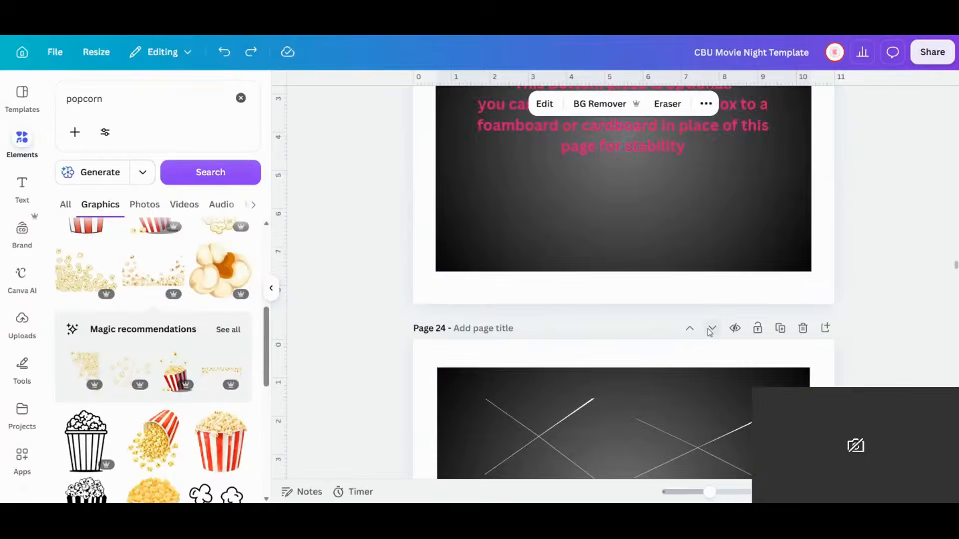
scroll(708, 332, down, 6)
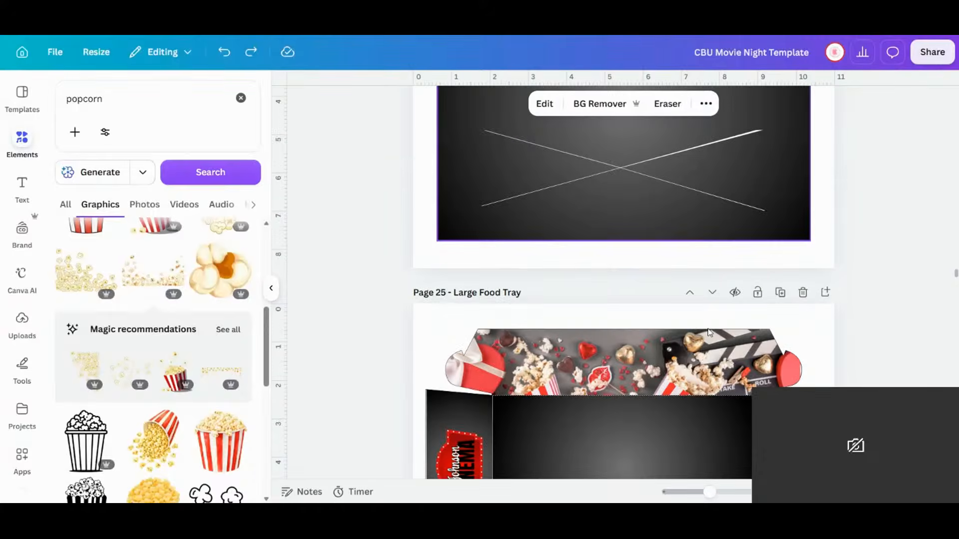
scroll(710, 331, down, 20)
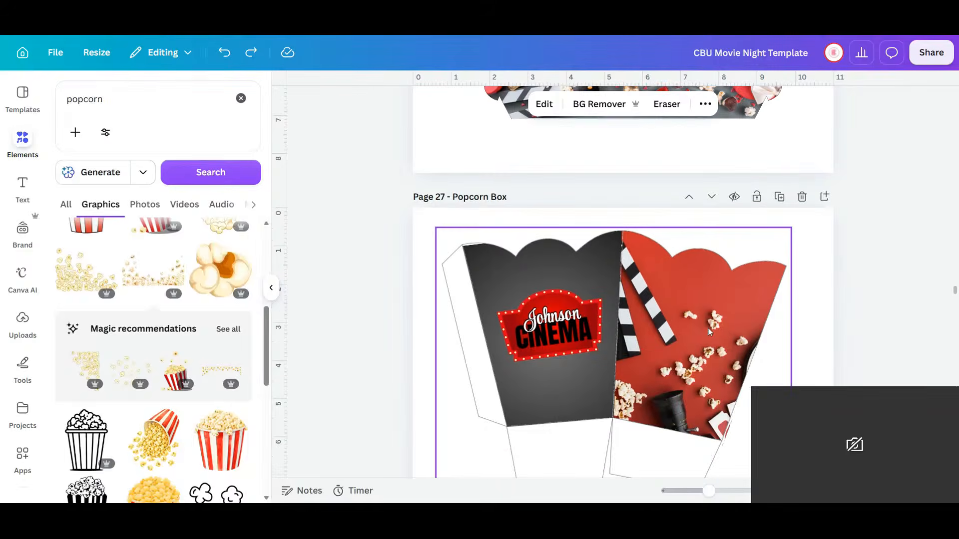
scroll(708, 332, down, 20)
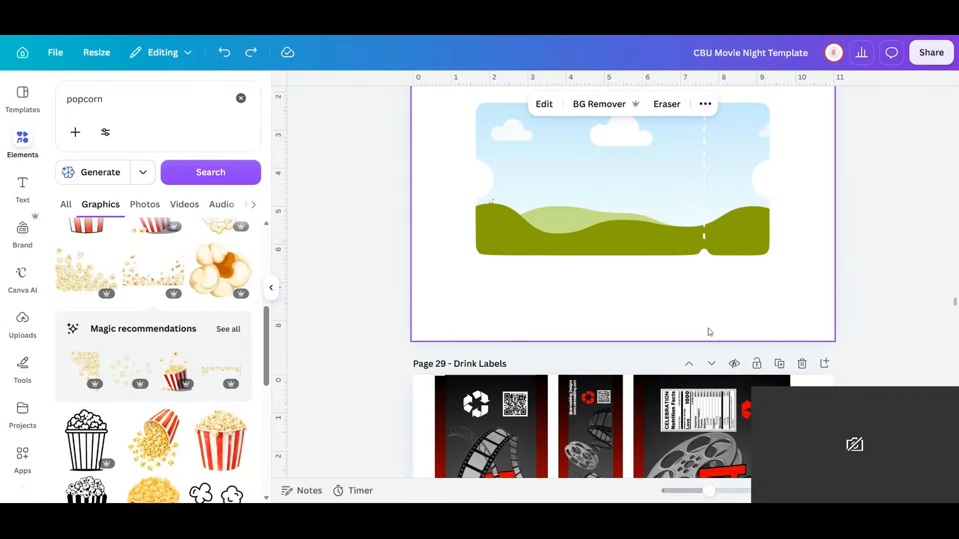
scroll(703, 345, down, 15)
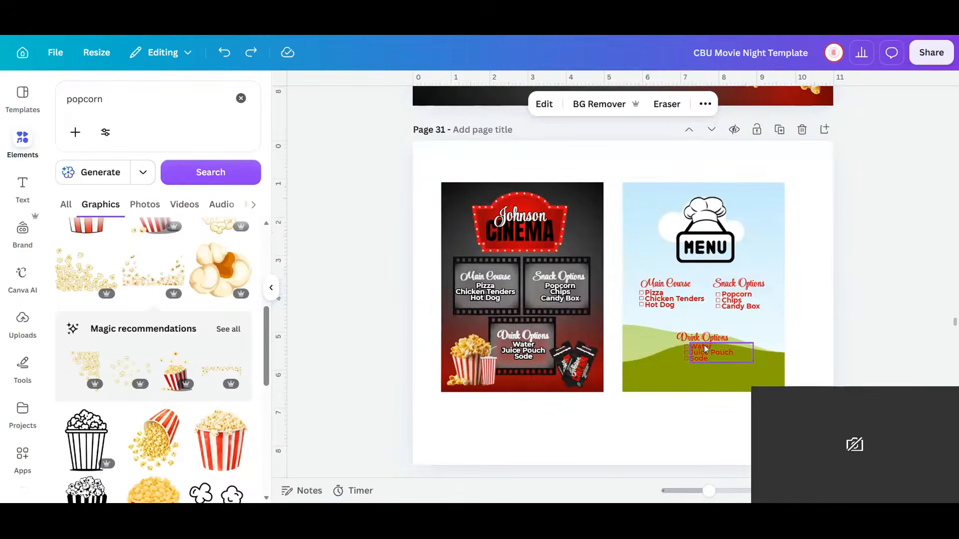
scroll(706, 349, down, 2)
scroll(705, 349, up, 20)
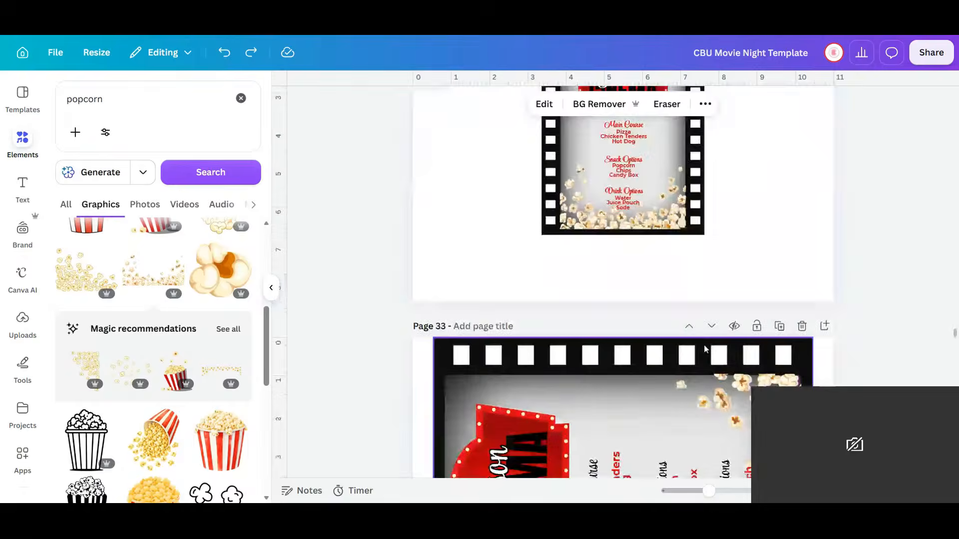
scroll(704, 348, up, 2)
scroll(704, 348, down, 5)
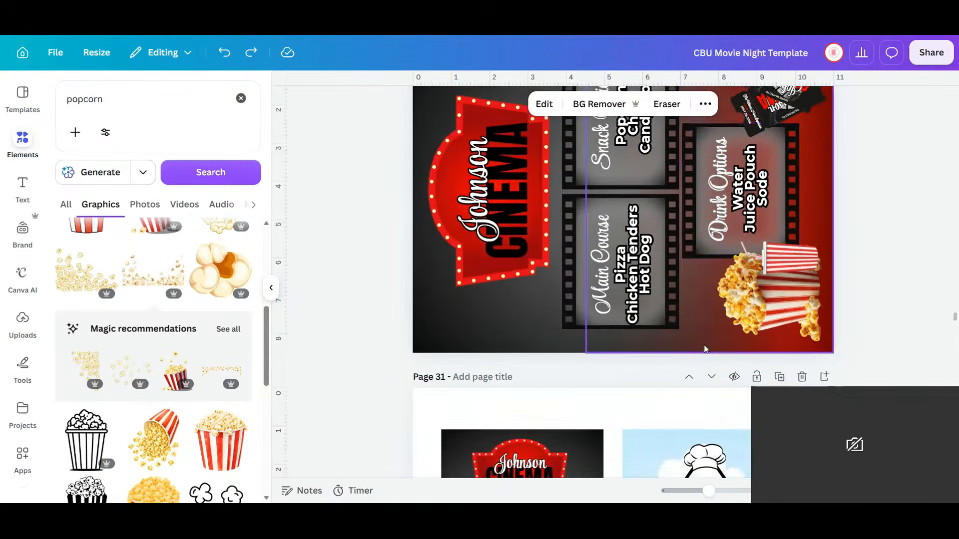
- Delete the blue-and-green placeholder menu with the chef hat from page 31
scroll(706, 348, down, 3)
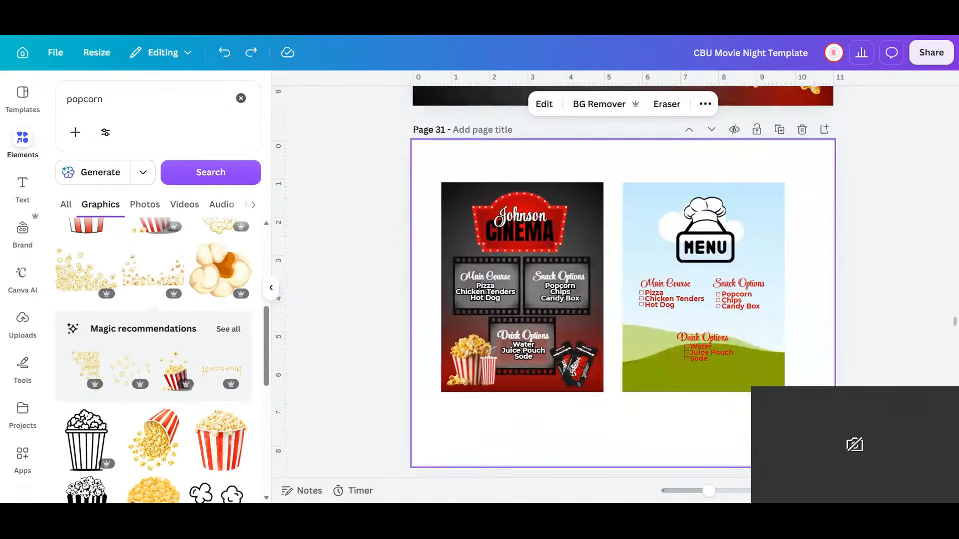
drag(815, 172, 636, 424)
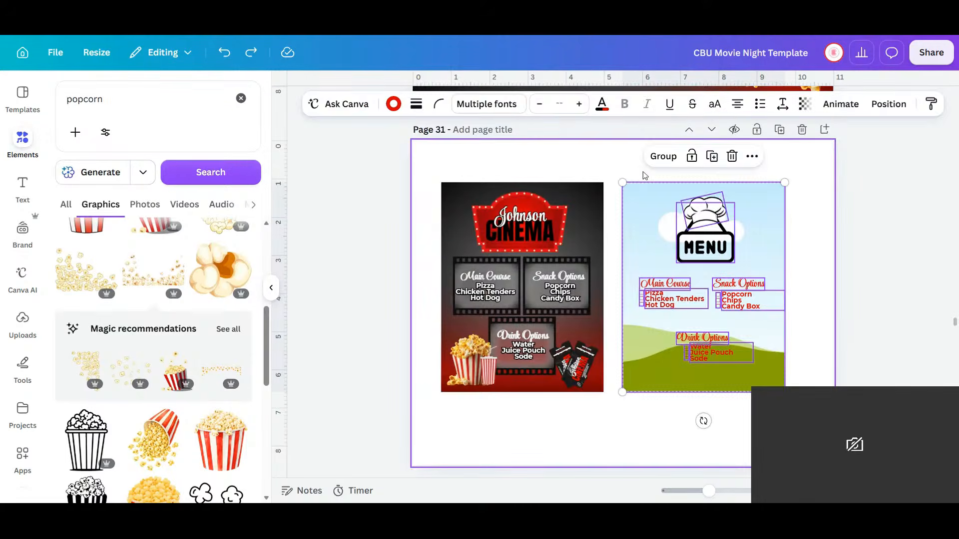
key(Delete)
- Realign the cinema menu's black background with its artwork and center the whole menu on page 31
drag(429, 173, 622, 409)
drag(561, 337, 603, 338)
click(460, 218)
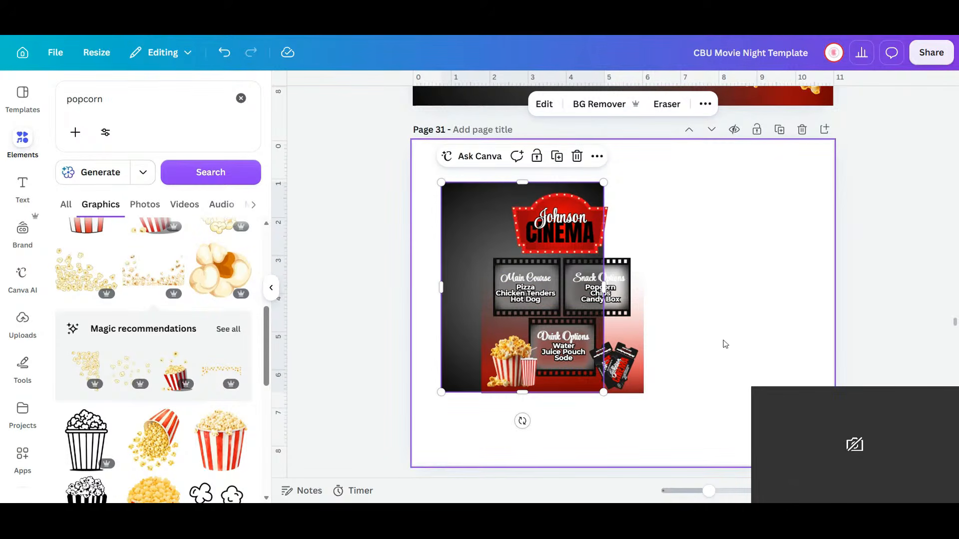
click(725, 369)
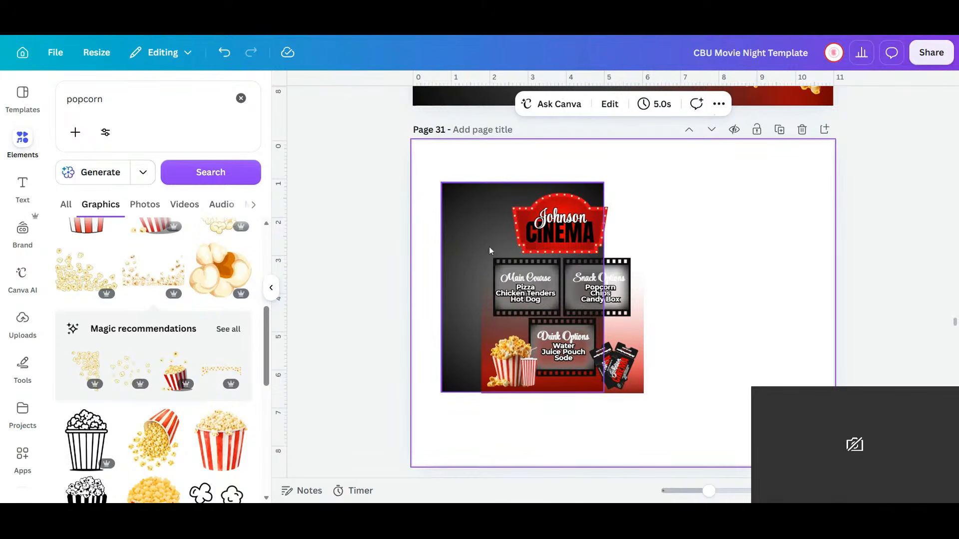
drag(483, 241, 520, 242)
drag(488, 201, 492, 200)
click(704, 420)
drag(704, 419, 466, 159)
drag(590, 263, 648, 275)
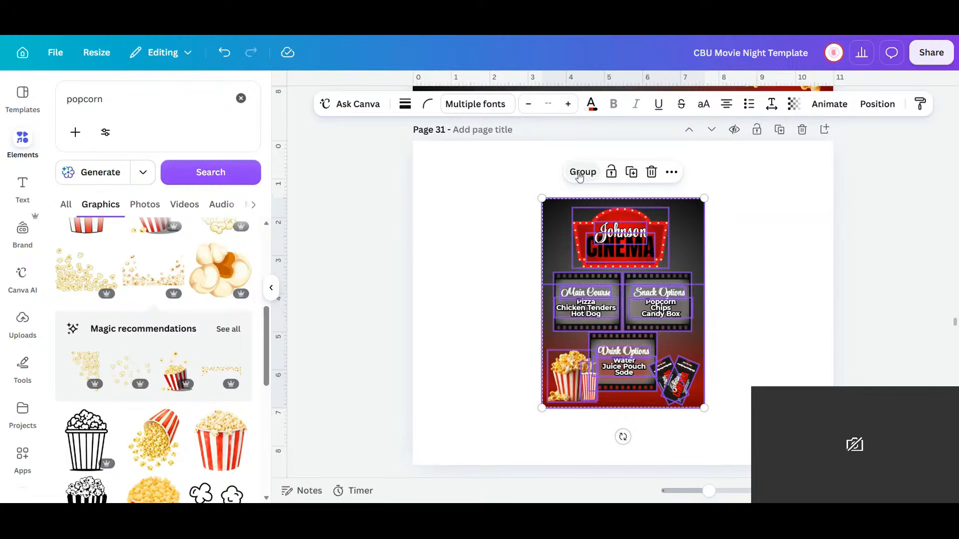
click(781, 331)
- Examine the menu variations and pizza box pages, and survey the remaining template pages in the page overview
scroll(781, 332, down, 10)
scroll(781, 334, down, 10)
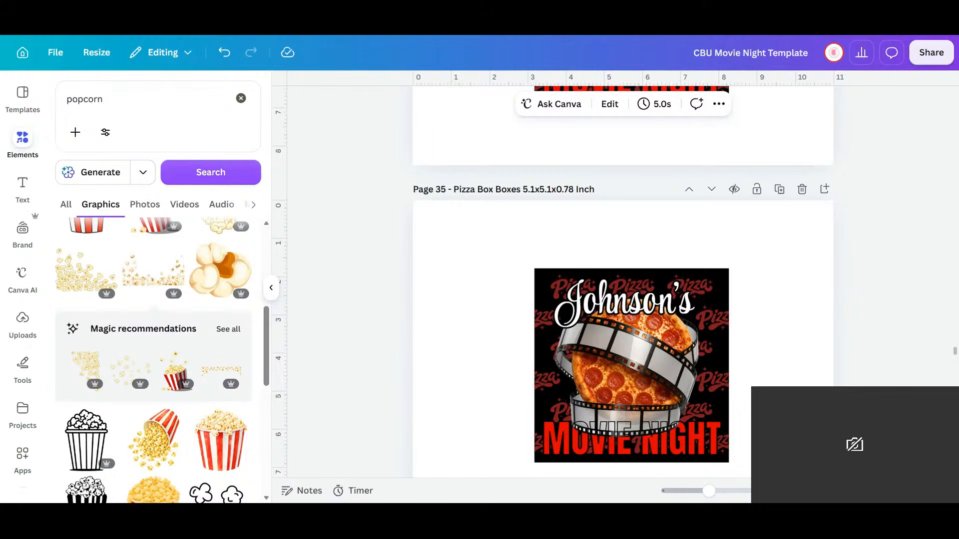
scroll(862, 360, down, 1)
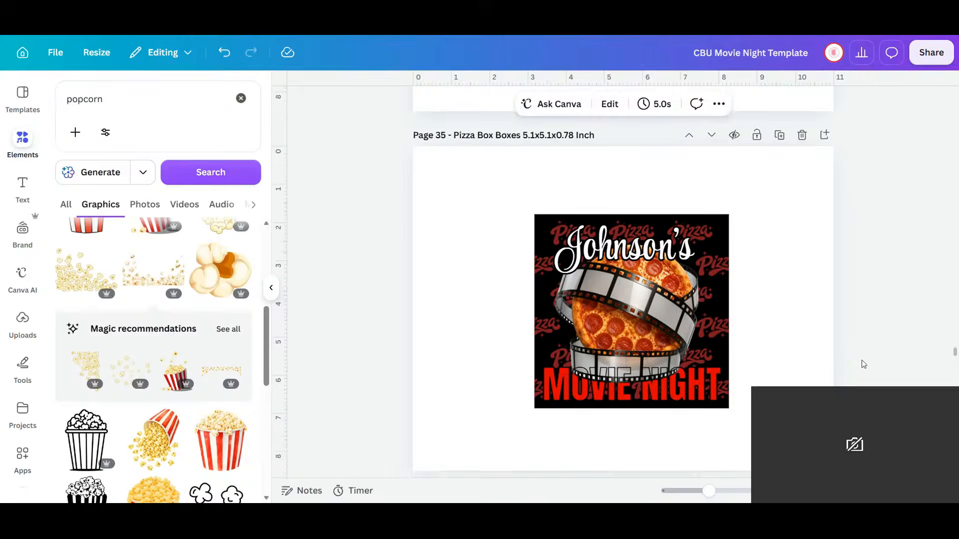
scroll(862, 361, up, 2)
scroll(861, 360, up, 3)
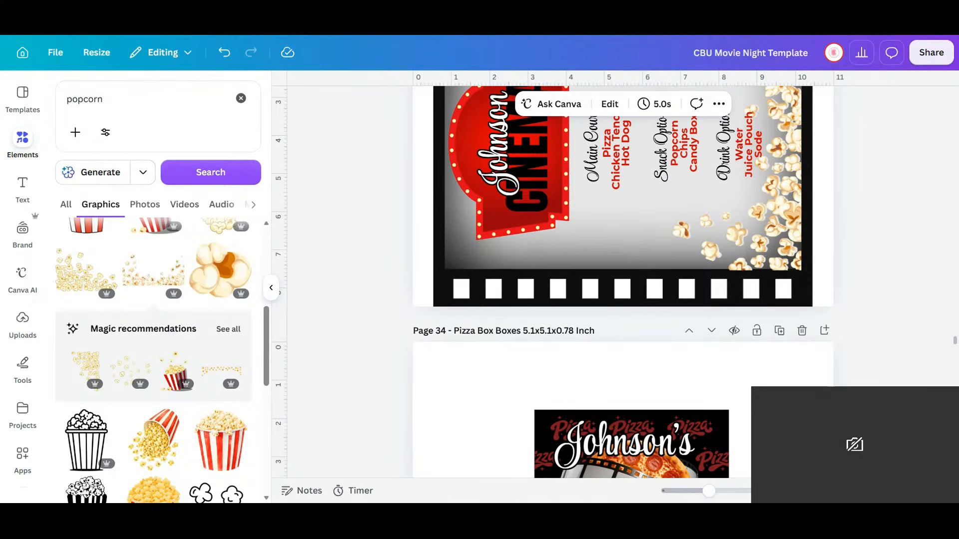
key(ctrl+alt+3)
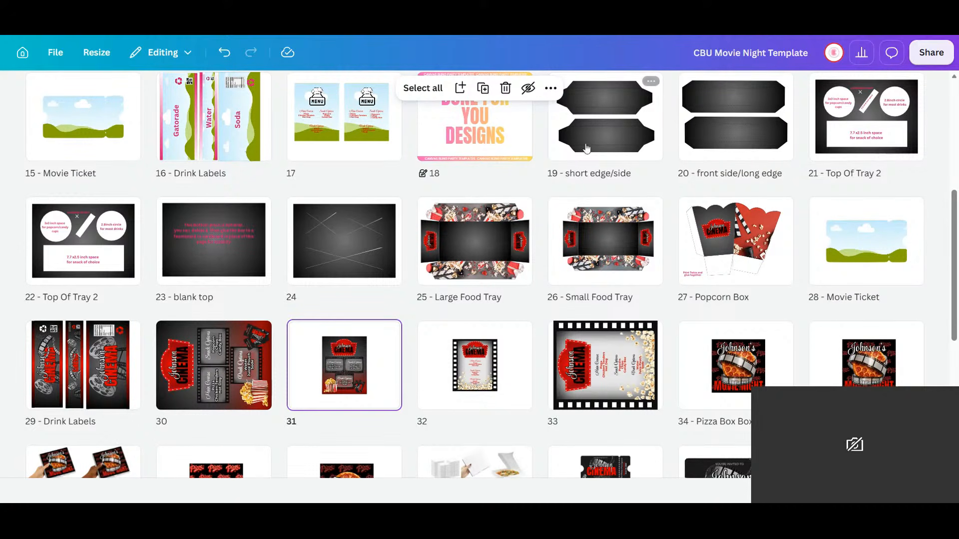
scroll(605, 200, down, 4)
scroll(604, 180, down, 2)
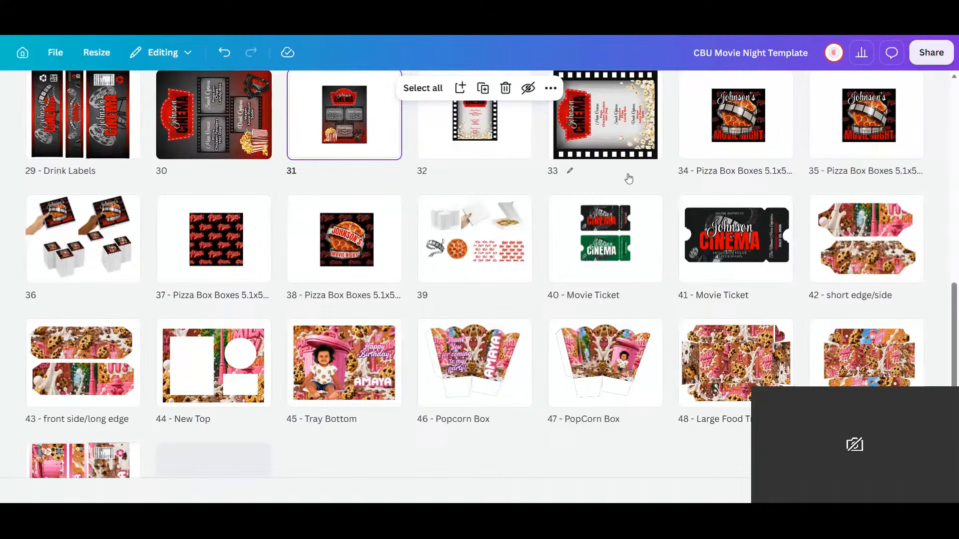
- Insert a blank page after Large Food Tray page 48 and return to the page editor
click(771, 378)
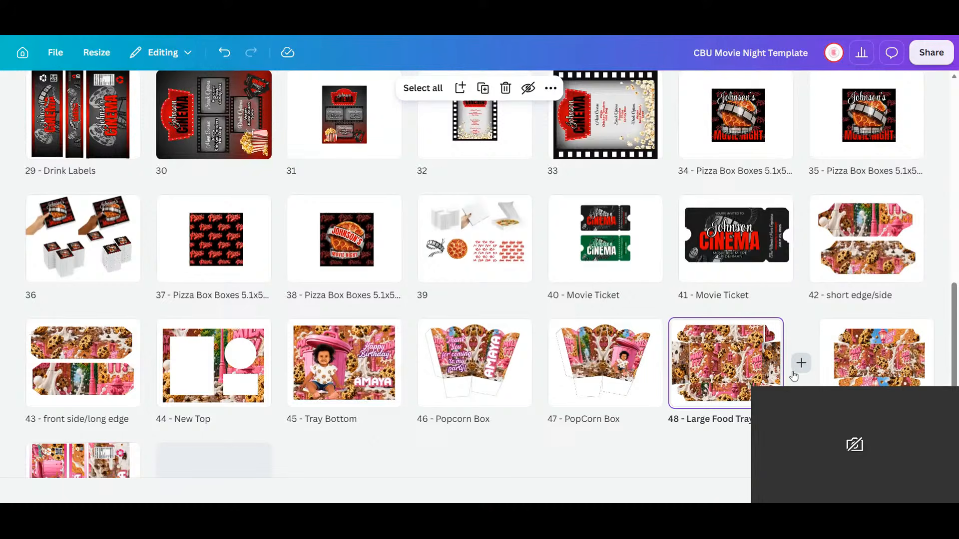
click(801, 364)
double_click(715, 364)
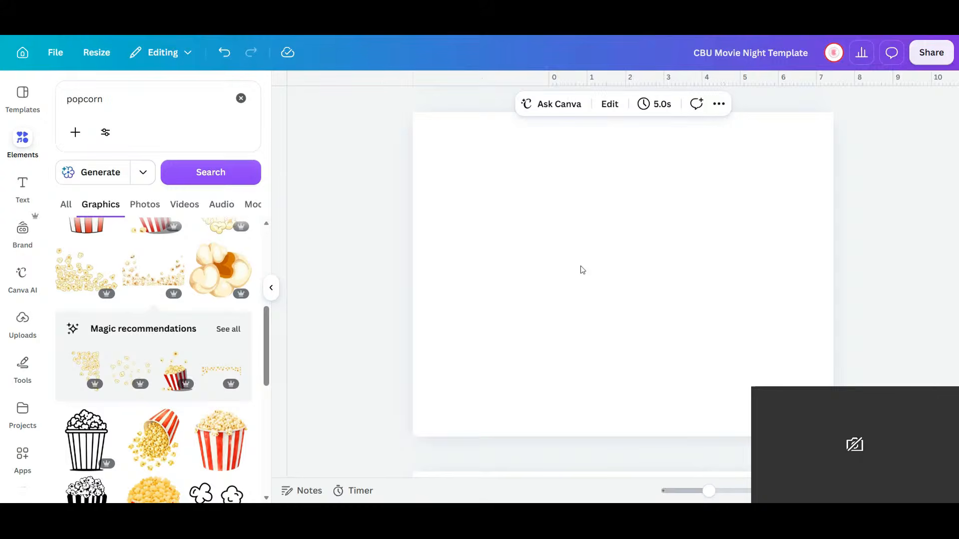
- Duplicate the cookie-themed Large Food Tray page 48
click(614, 168)
click(609, 172)
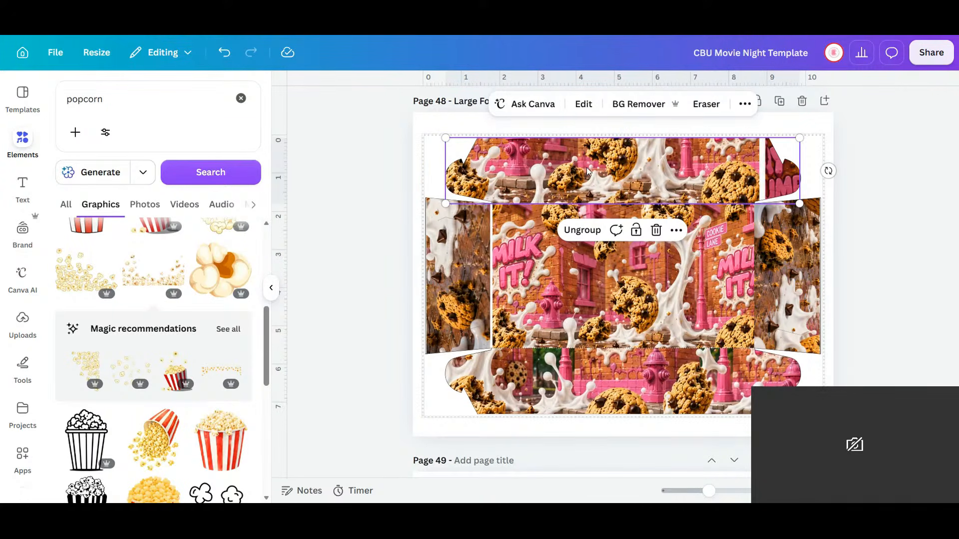
key(Escape)
click(599, 146)
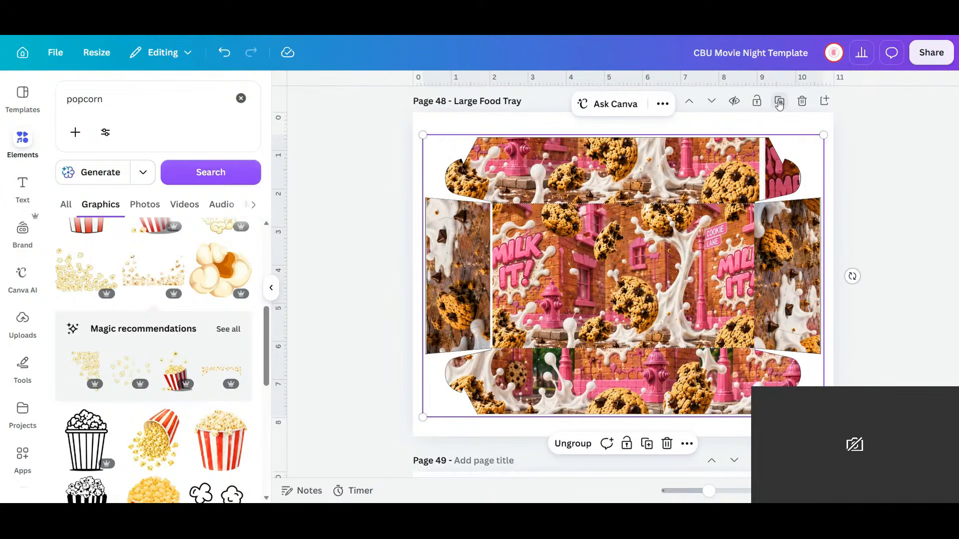
click(735, 203)
scroll(702, 238, up, 2)
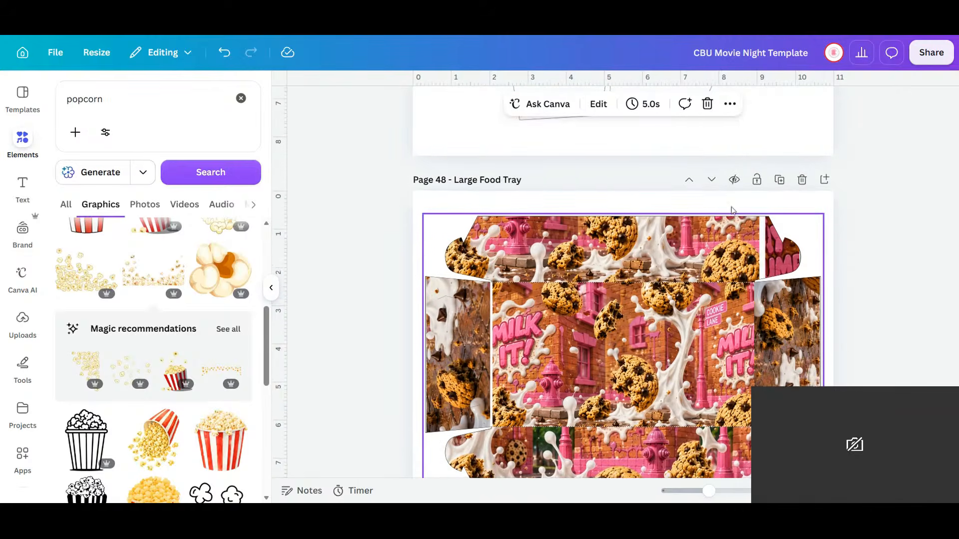
click(702, 239)
click(711, 241)
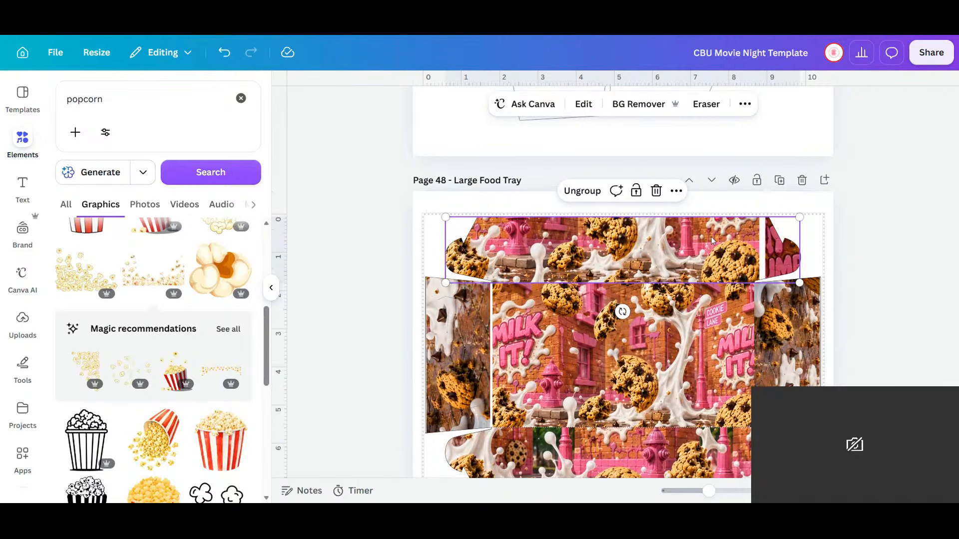
click(677, 190)
click(628, 240)
click(790, 103)
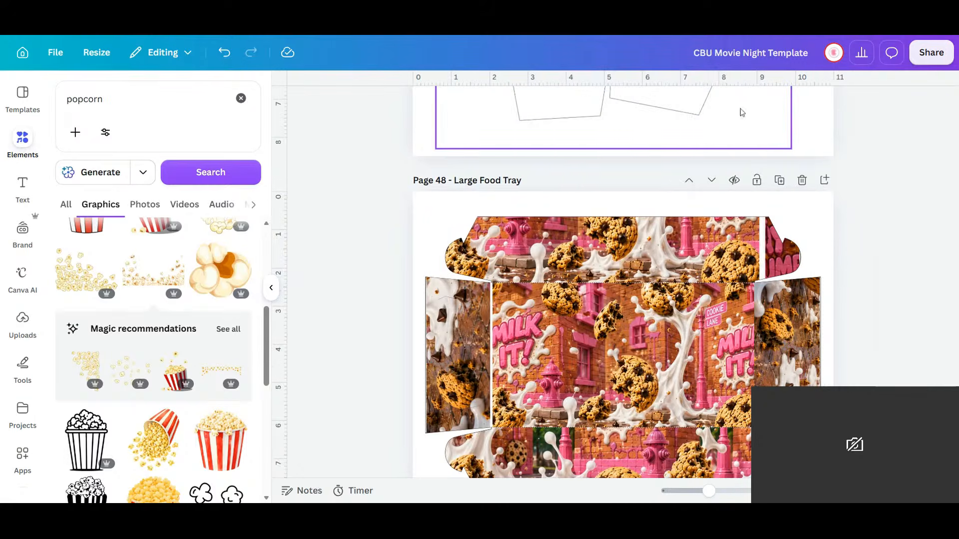
- Fill the upper and lower long flaps of Large Food Tray page 48 with the design's pink-to-white gradient
double_click(666, 253)
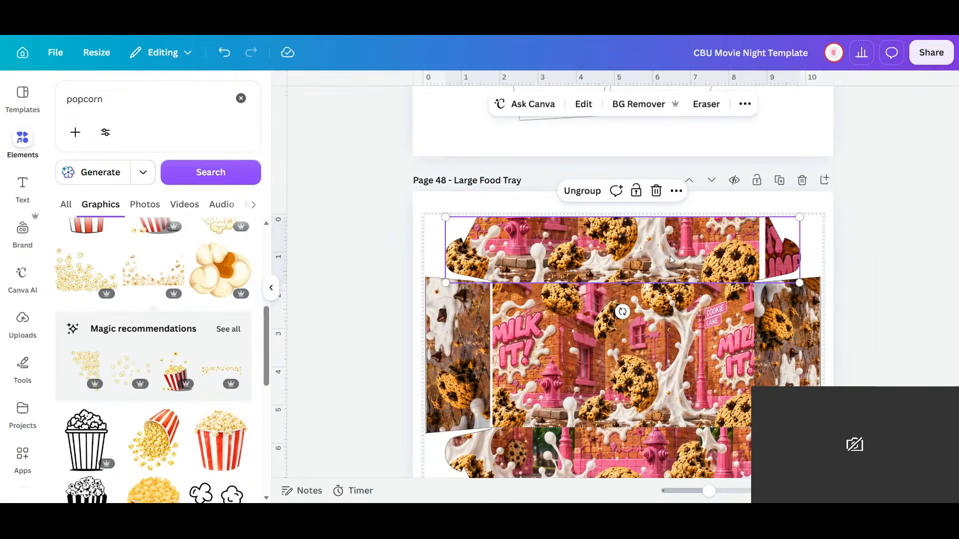
click(676, 191)
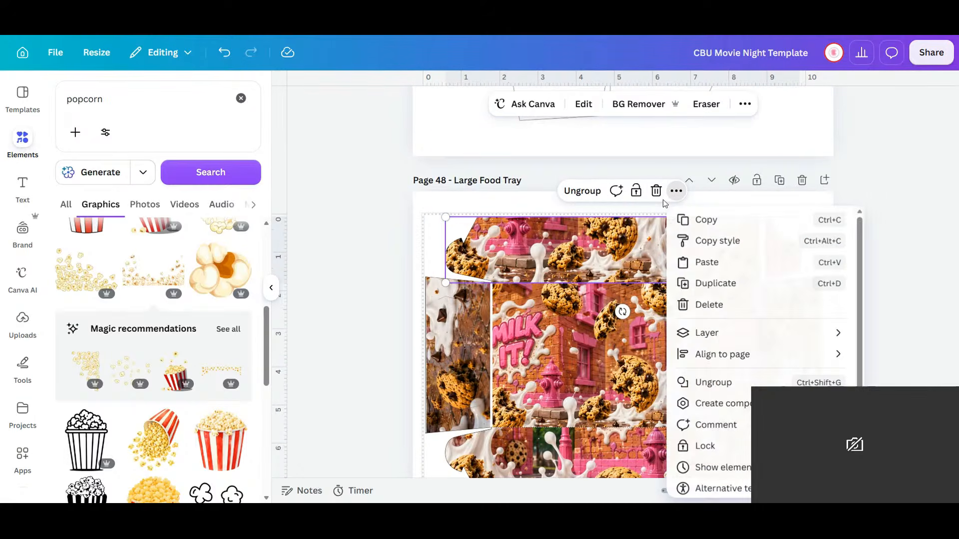
click(745, 104)
click(744, 104)
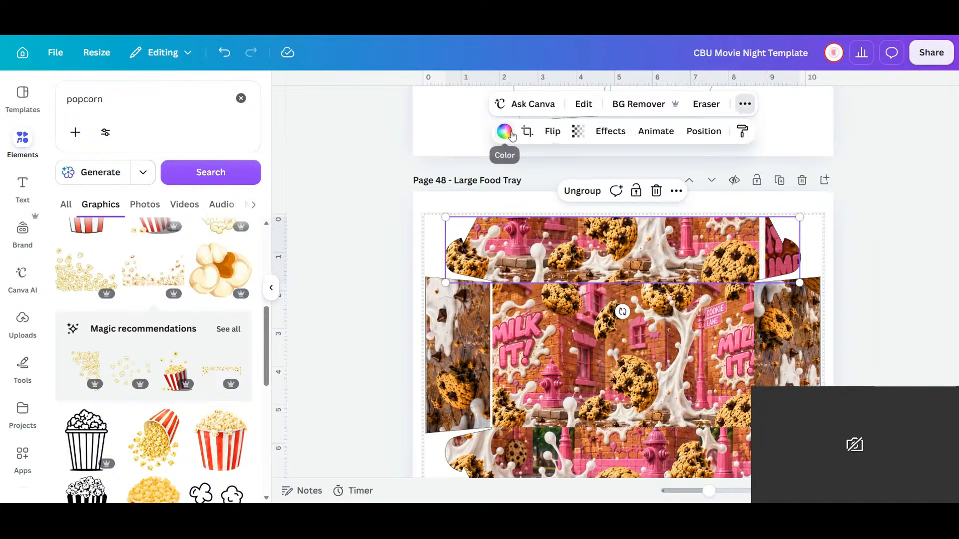
click(504, 131)
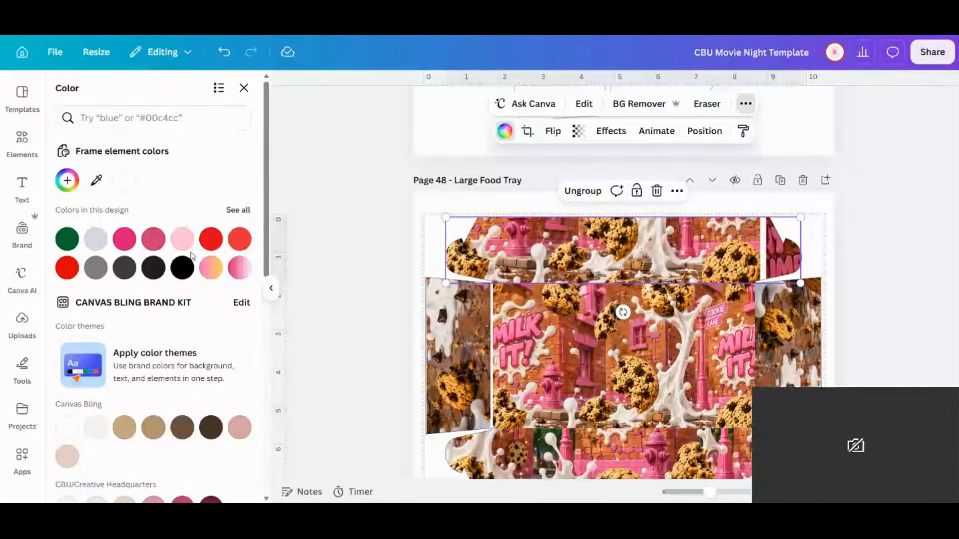
click(240, 269)
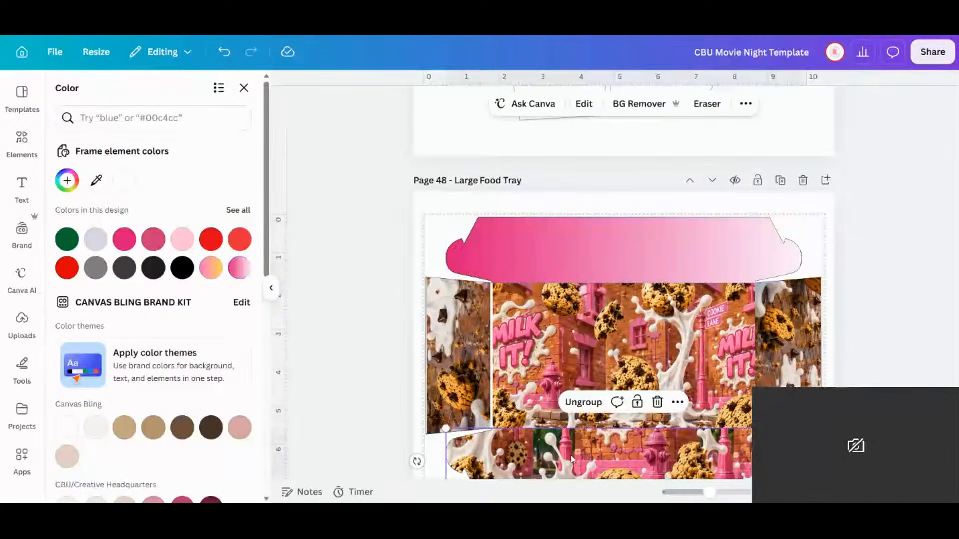
click(240, 268)
- Duplicate the Small Food Tray page and move the copy directly after Large Food Tray page 48
scroll(609, 295, down, 2)
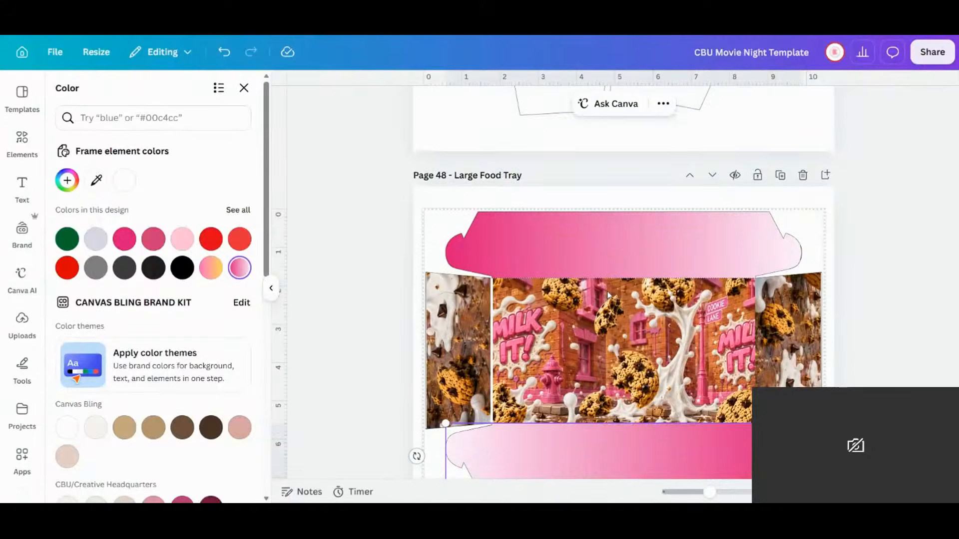
scroll(609, 295, down, 15)
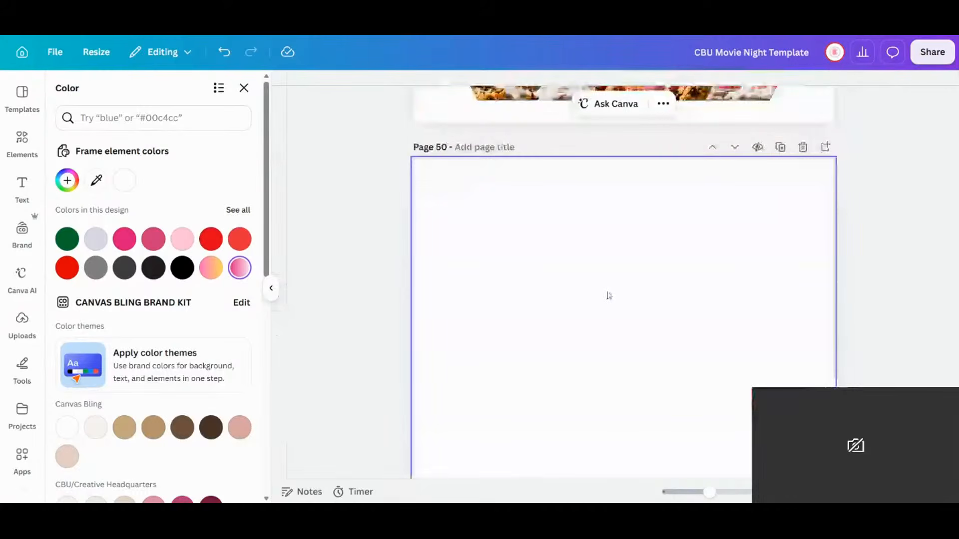
scroll(609, 296, down, 5)
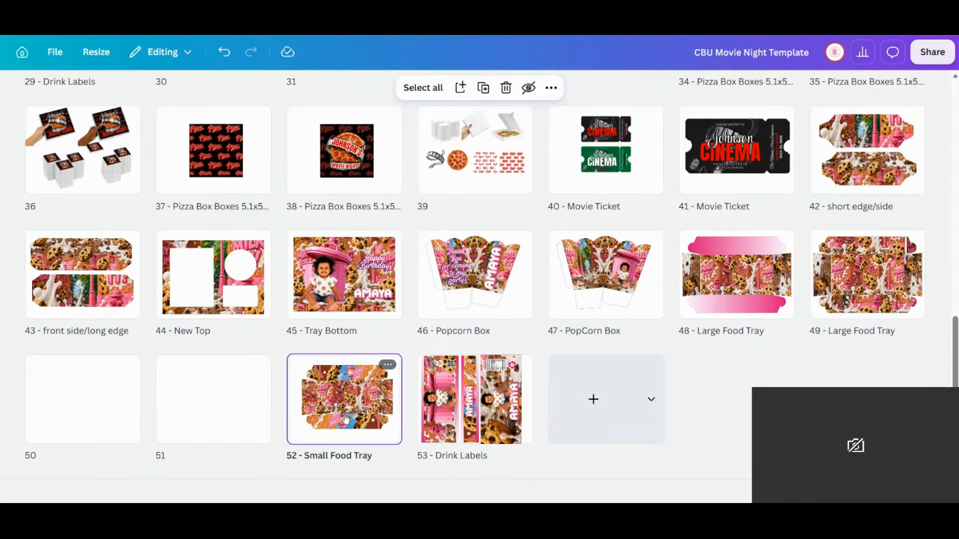
click(387, 364)
click(442, 168)
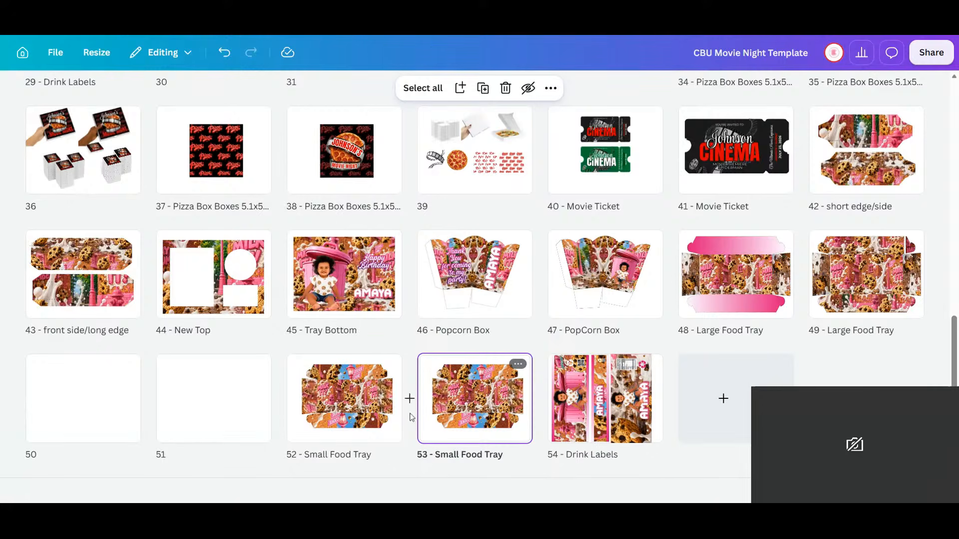
drag(476, 421, 808, 288)
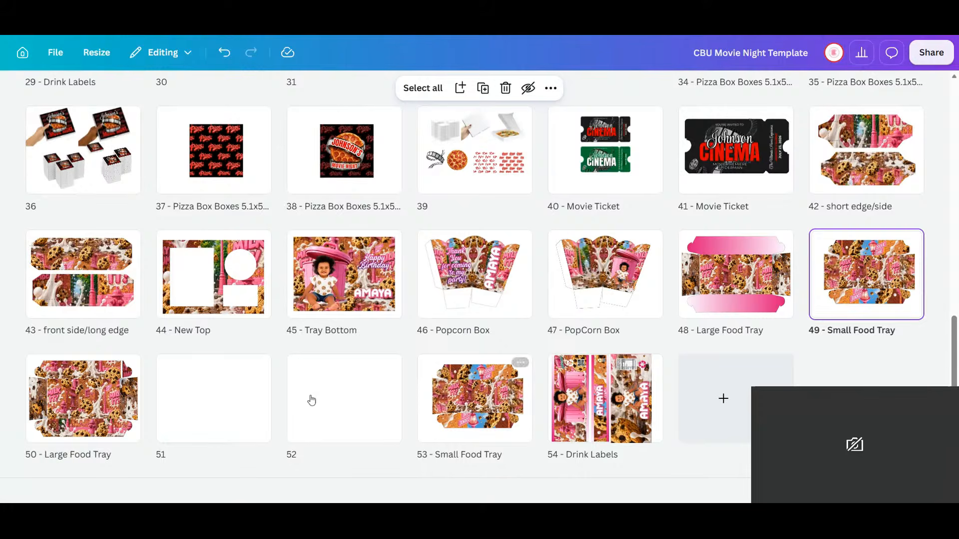
- Fill both side end flaps of Small Food Tray page 49 with the design's pink-to-white gradient
double_click(343, 404)
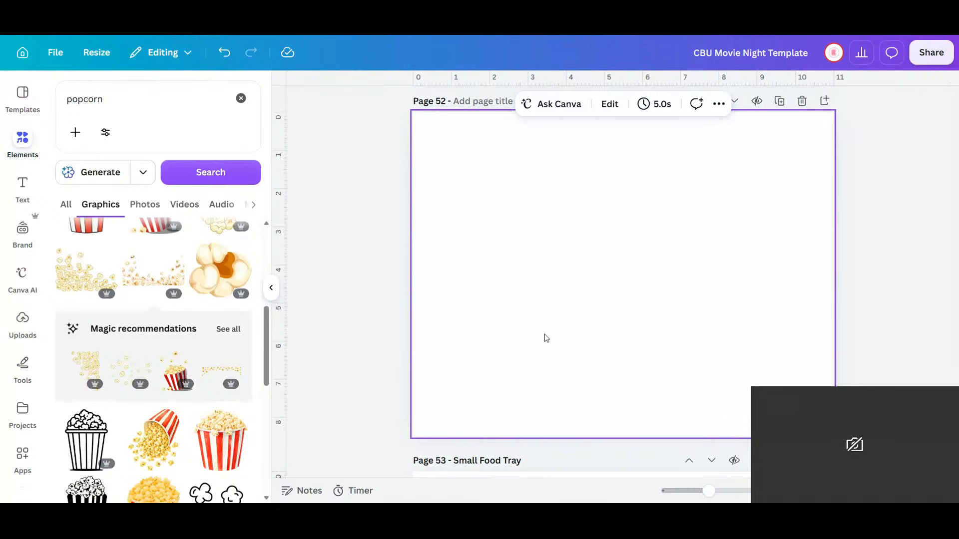
scroll(599, 350, up, 3)
scroll(701, 384, up, 15)
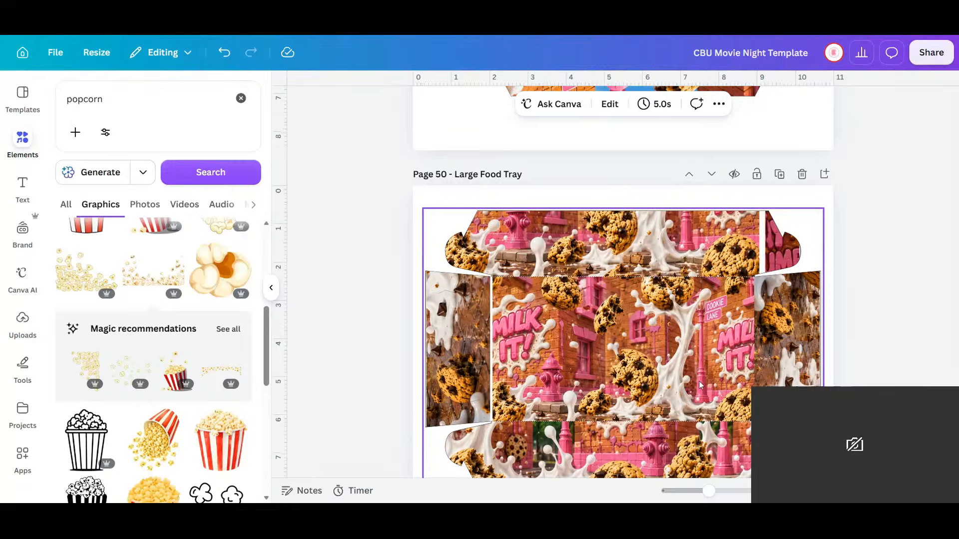
scroll(701, 385, down, 3)
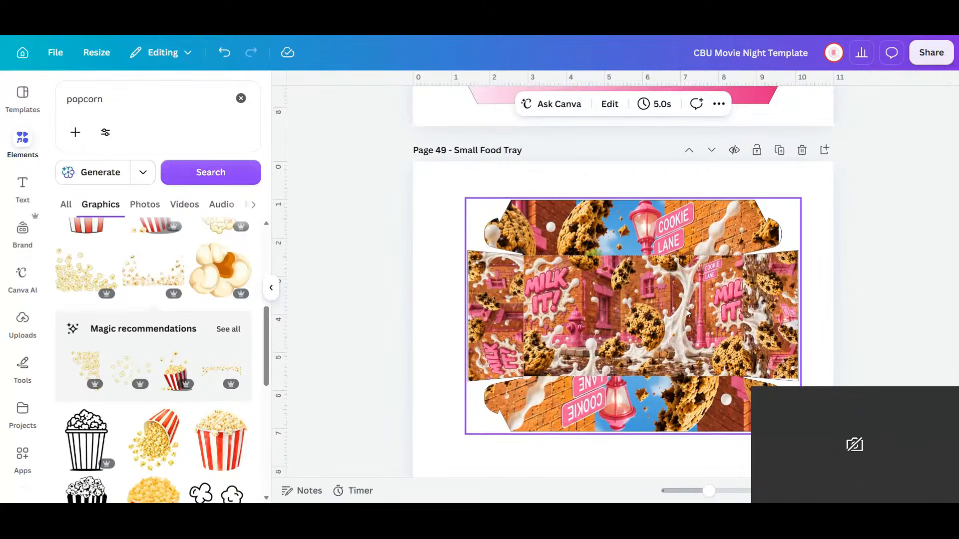
click(478, 340)
click(509, 316)
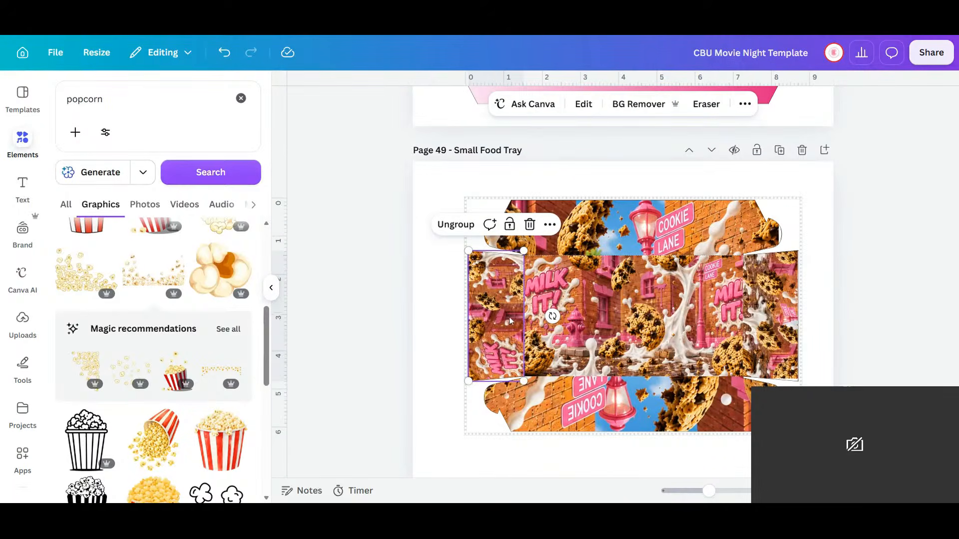
click(550, 224)
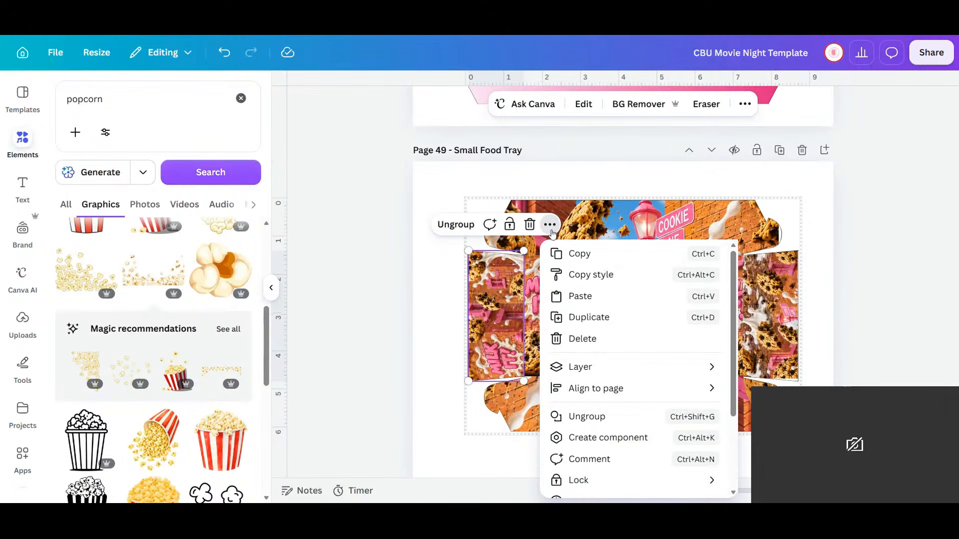
click(745, 105)
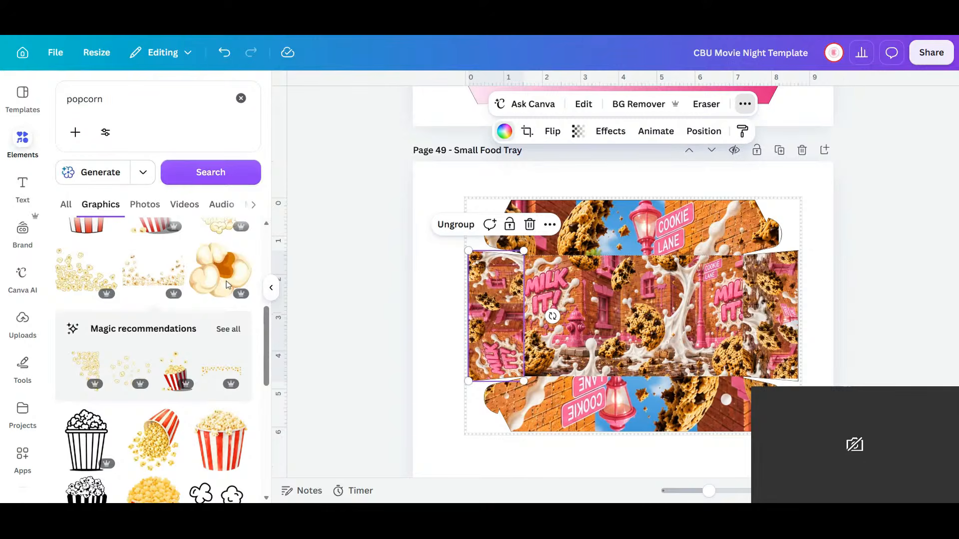
click(153, 180)
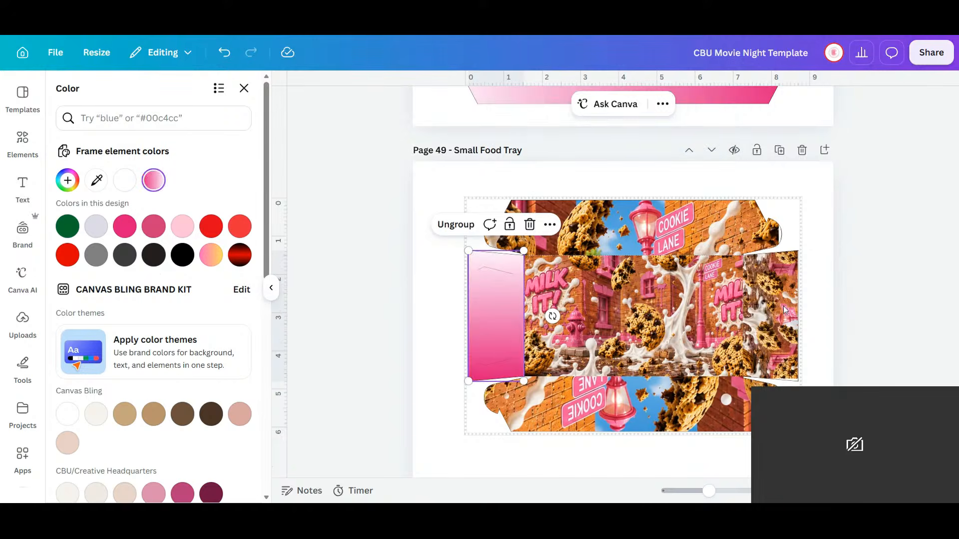
click(777, 314)
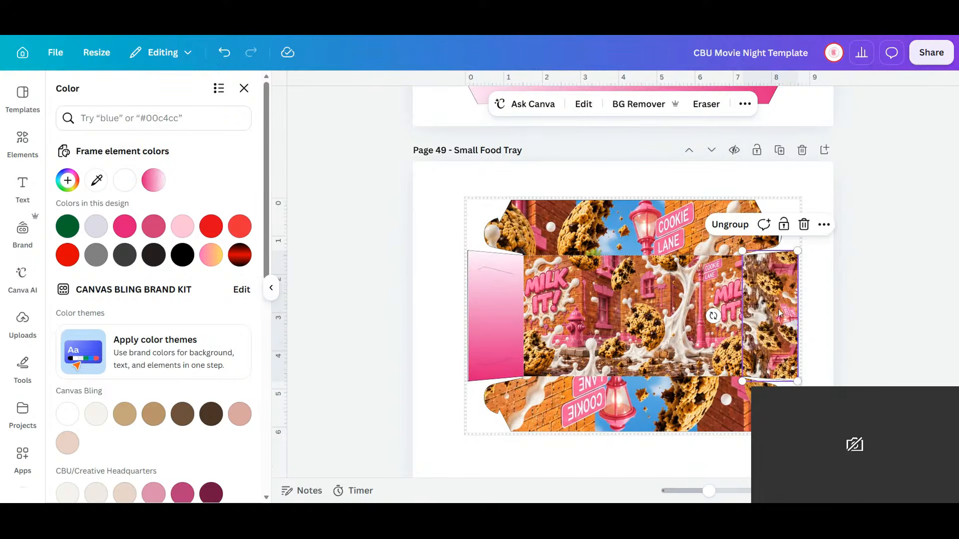
click(153, 181)
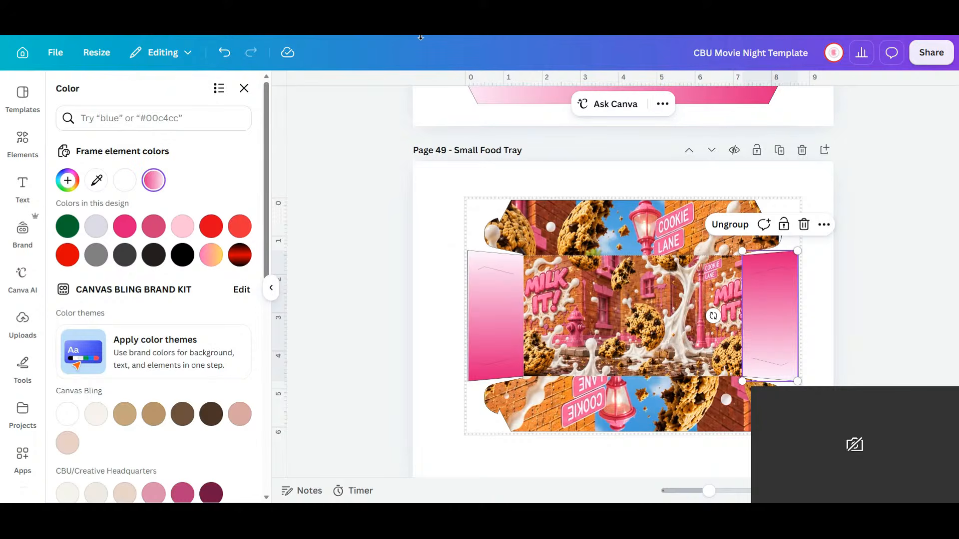
- Open page 31, the single cinema menu with the black-to-red background, from the page overview
scroll(820, 298, up, 10)
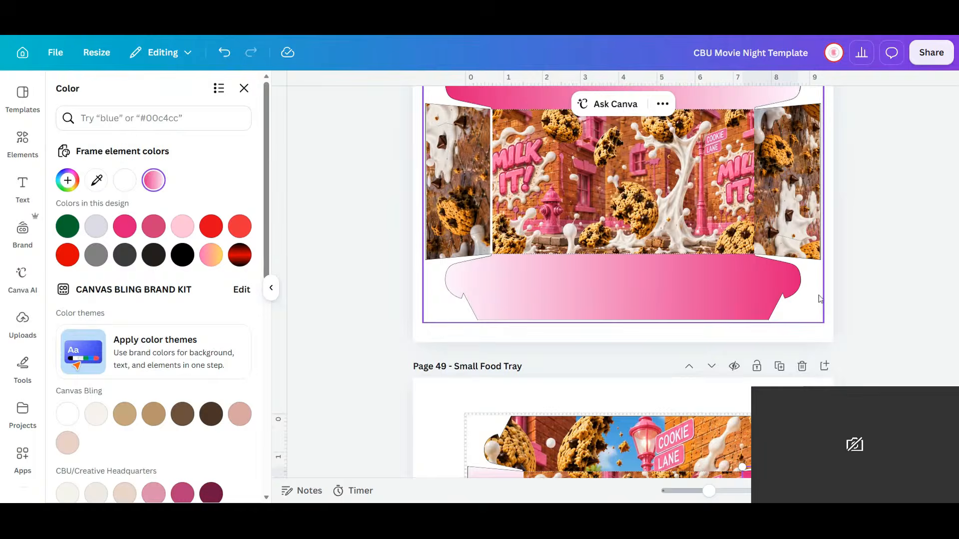
scroll(821, 299, up, 3)
scroll(821, 299, up, 8)
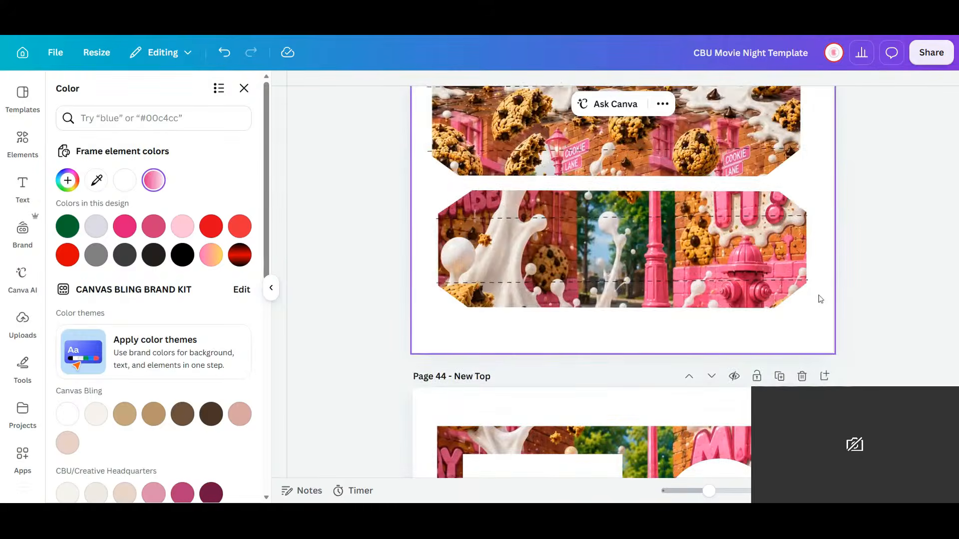
click(821, 299)
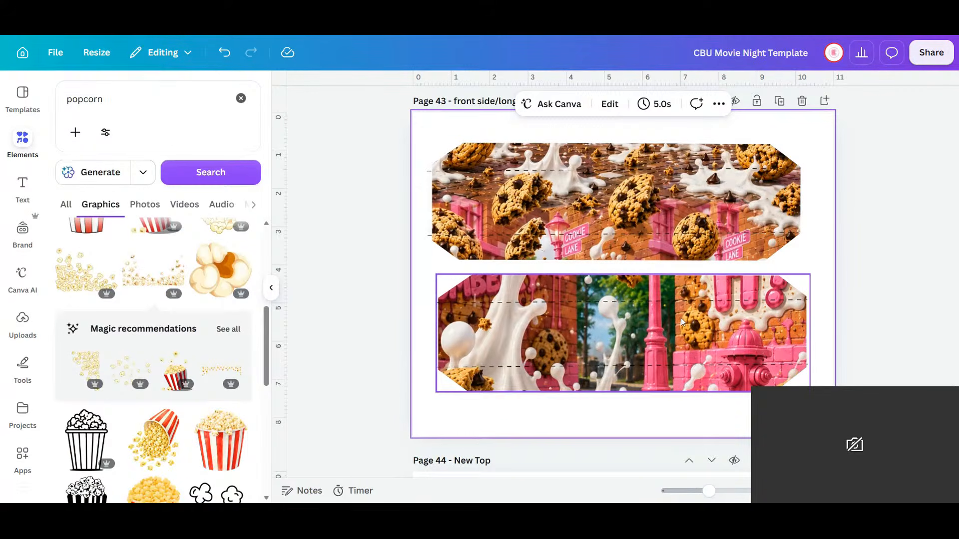
key(ctrl+alt+3)
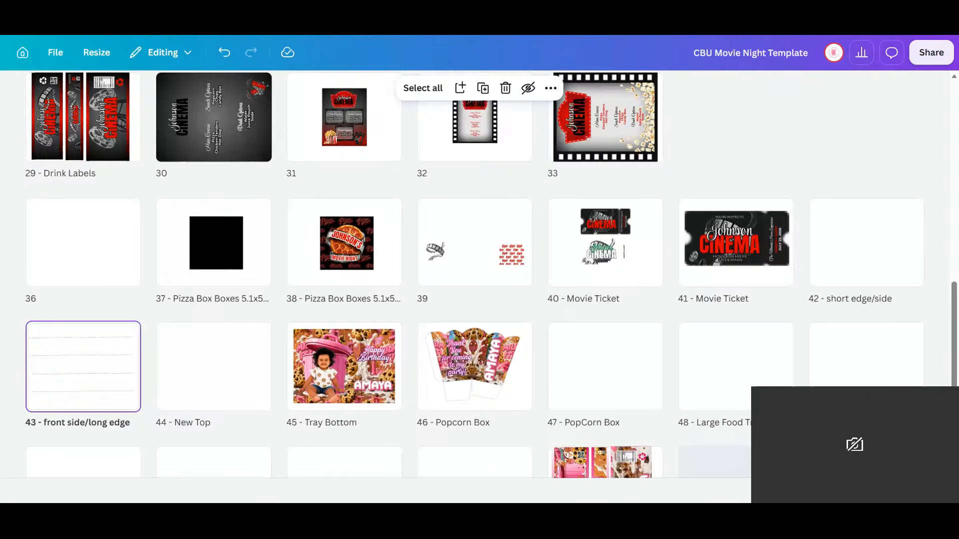
scroll(475, 275, up, 2)
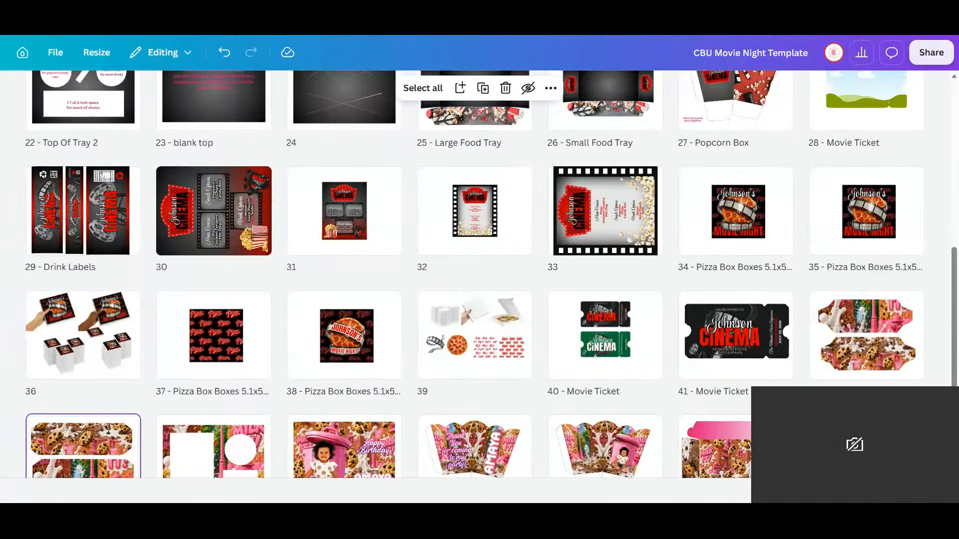
scroll(649, 319, up, 3)
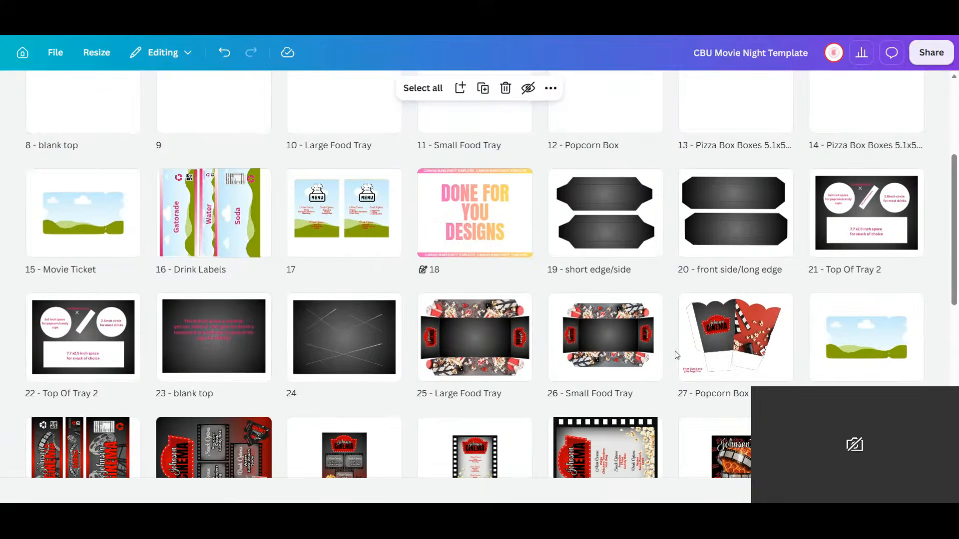
scroll(677, 355, down, 1)
scroll(677, 355, down, 2)
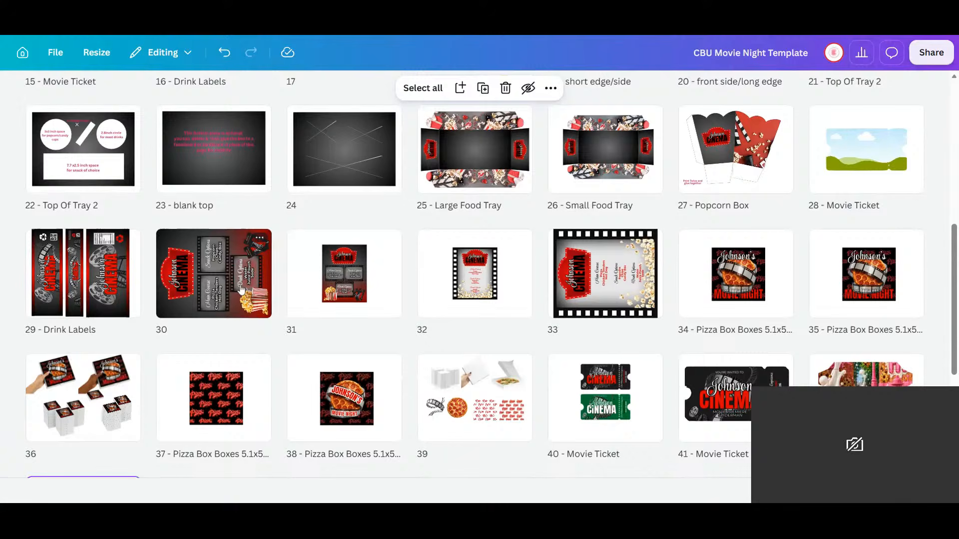
click(395, 279)
double_click(395, 279)
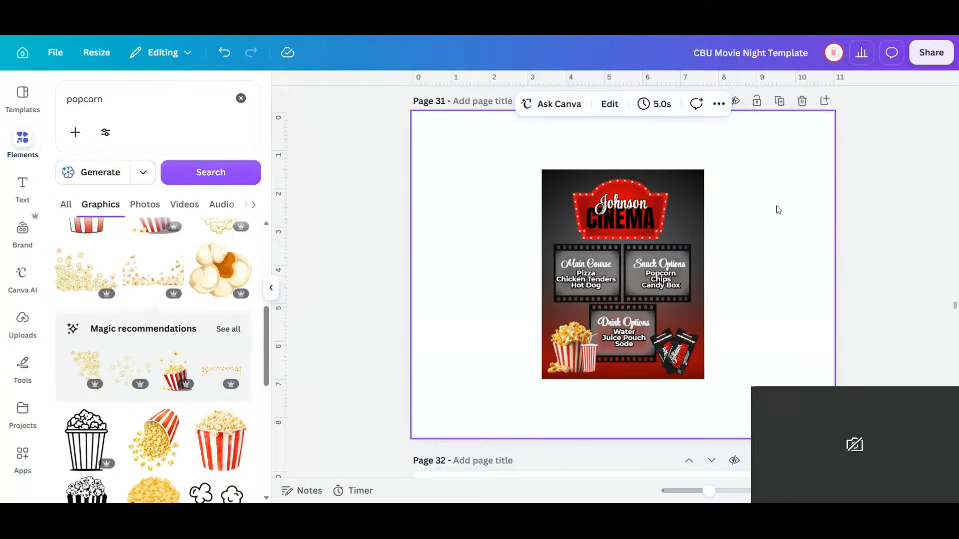
- Duplicate the black-to-red cinema menu page 31
click(780, 104)
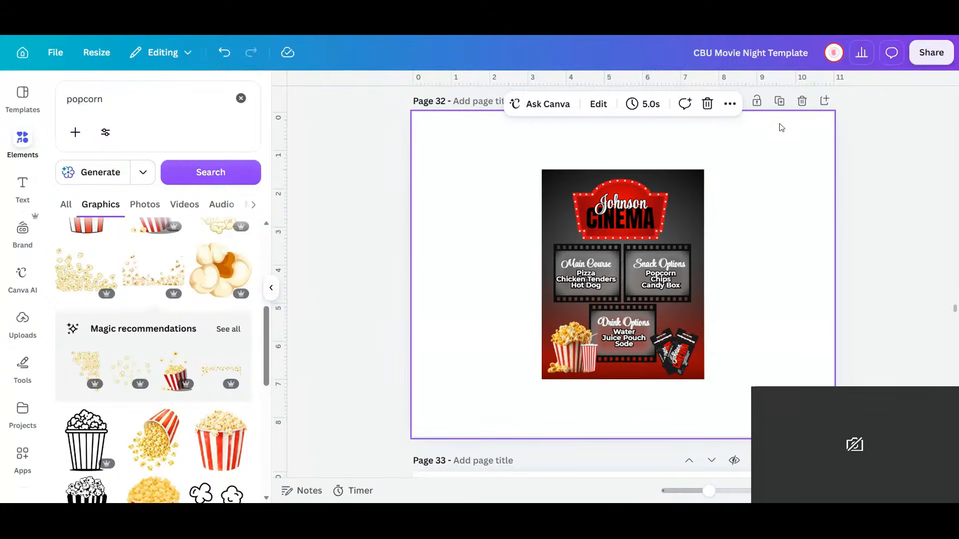
scroll(783, 272, up, 6)
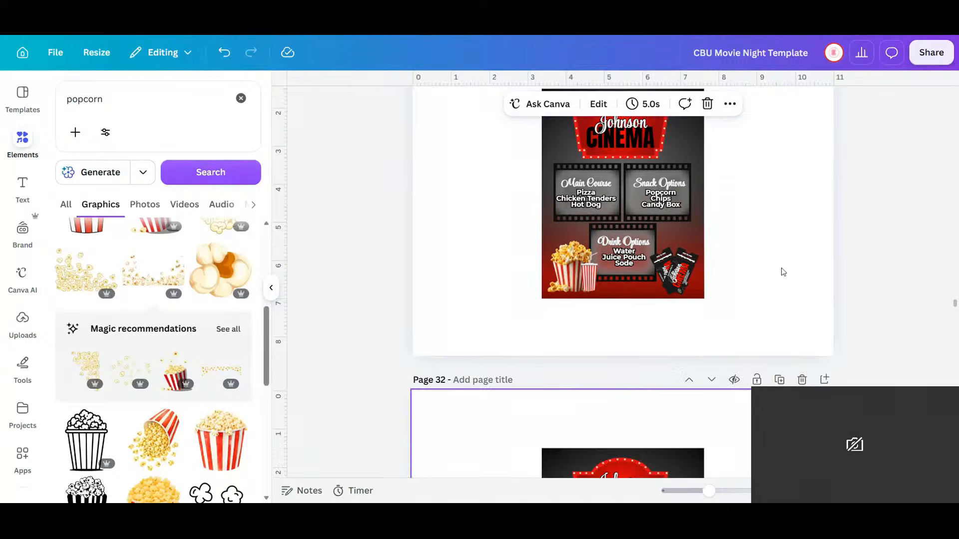
scroll(783, 272, down, 4)
scroll(784, 272, down, 3)
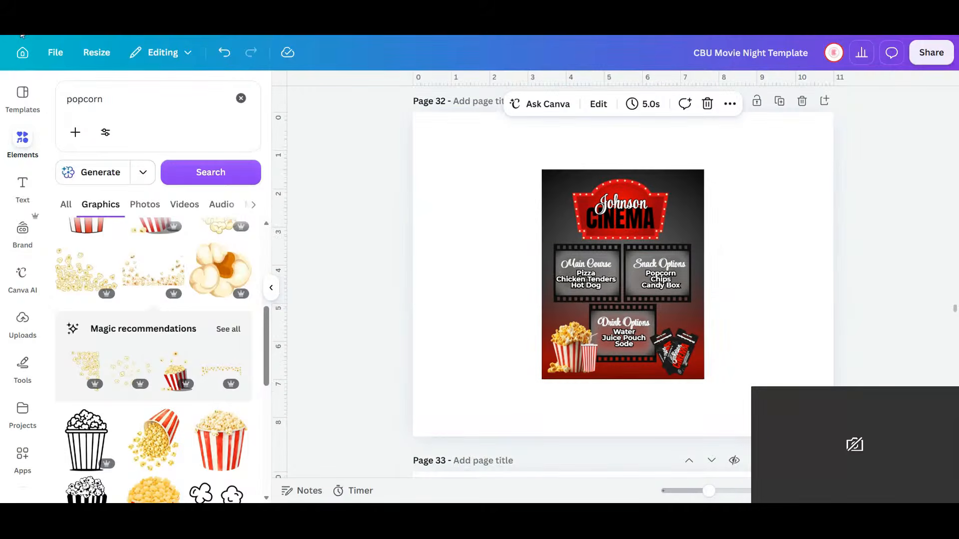
- Search the graphics for "spiderman" and browse the web, spider and letter designs
drag(117, 99, 1, 95)
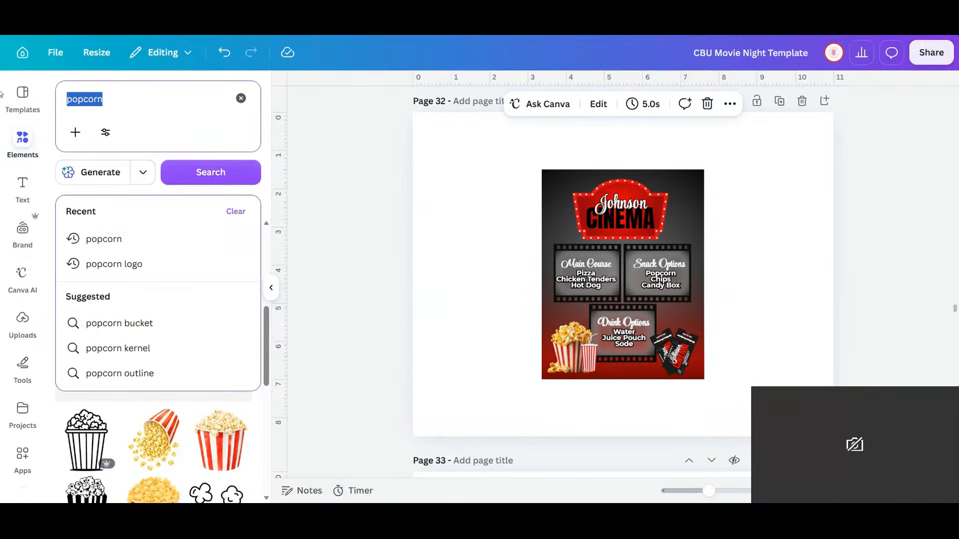
text(spiderman)
key(Return)
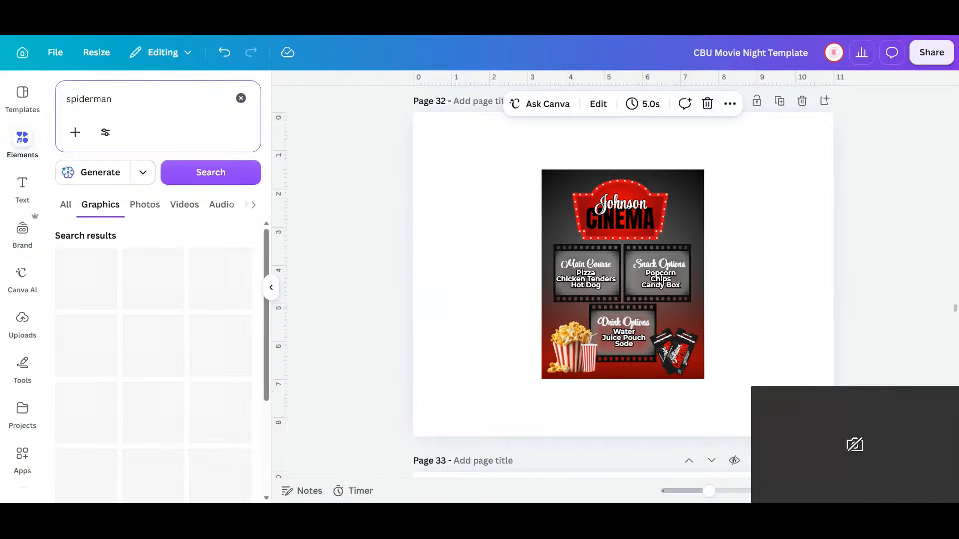
scroll(87, 320, down, 5)
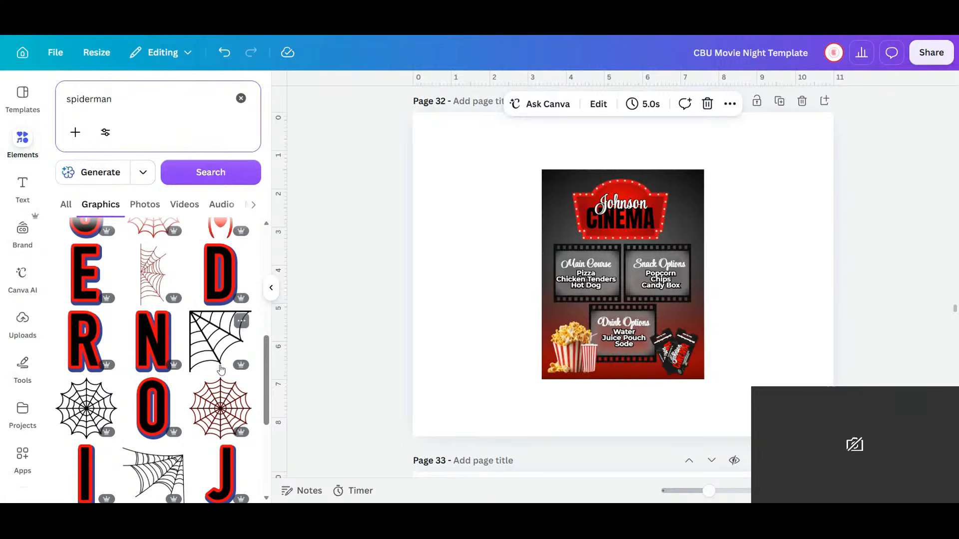
scroll(221, 372, up, 3)
scroll(221, 373, down, 6)
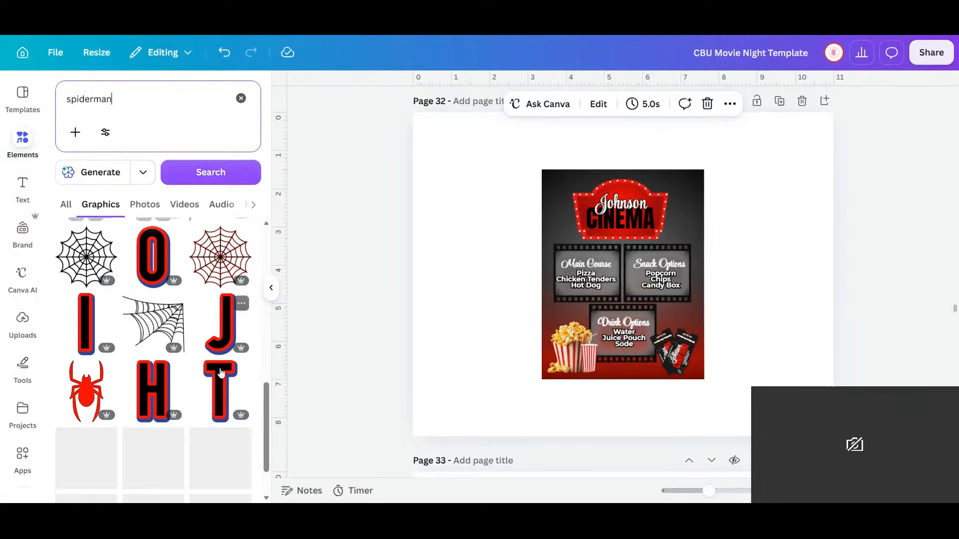
- Try a smaller red-and-black letter J graphic beside the menu on page 32, and delete it
scroll(221, 372, up, 3)
click(224, 404)
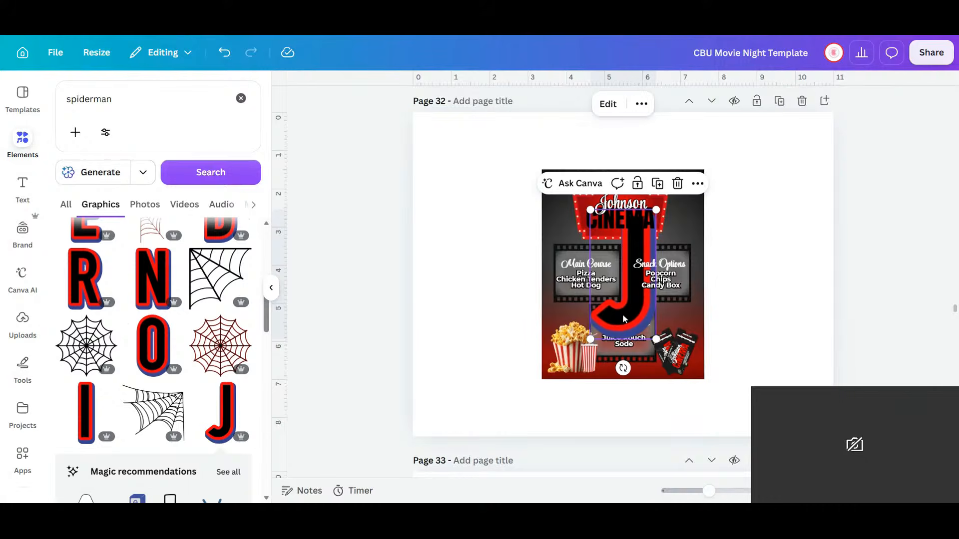
drag(624, 316, 494, 286)
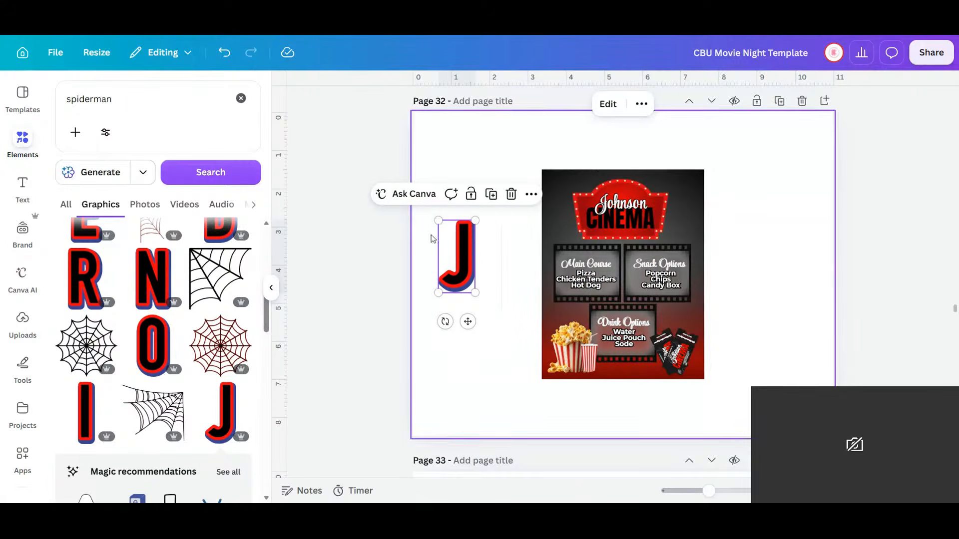
key(Delete)
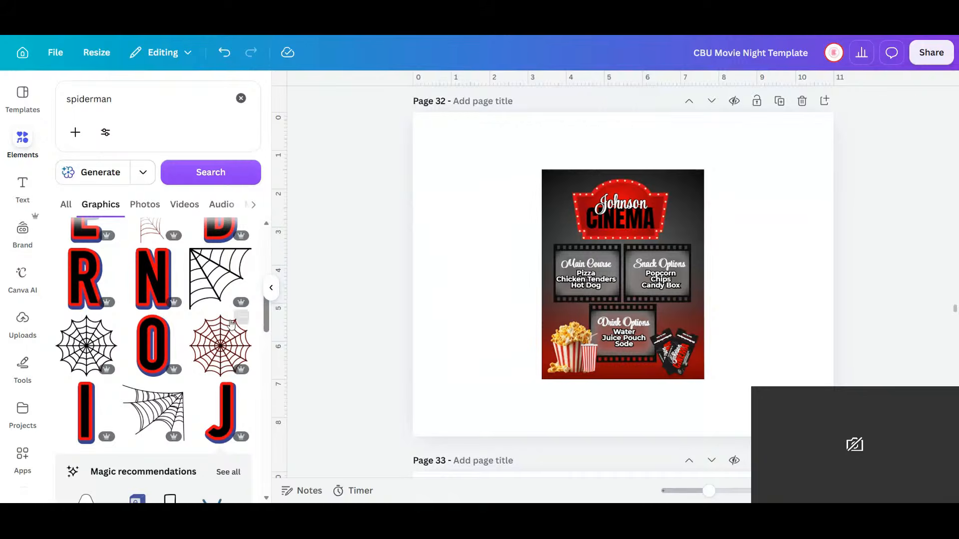
- Add the black corner spider web graphic to page 32 and enlarge it across the upper part of the menu, anchored at its upper-right corner
scroll(169, 261, down, 4)
scroll(169, 261, up, 5)
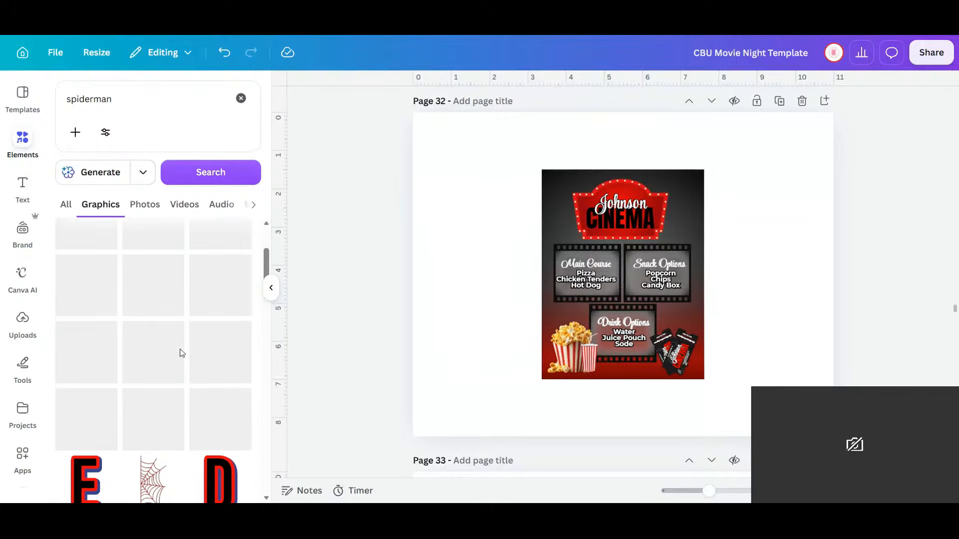
scroll(182, 353, up, 1)
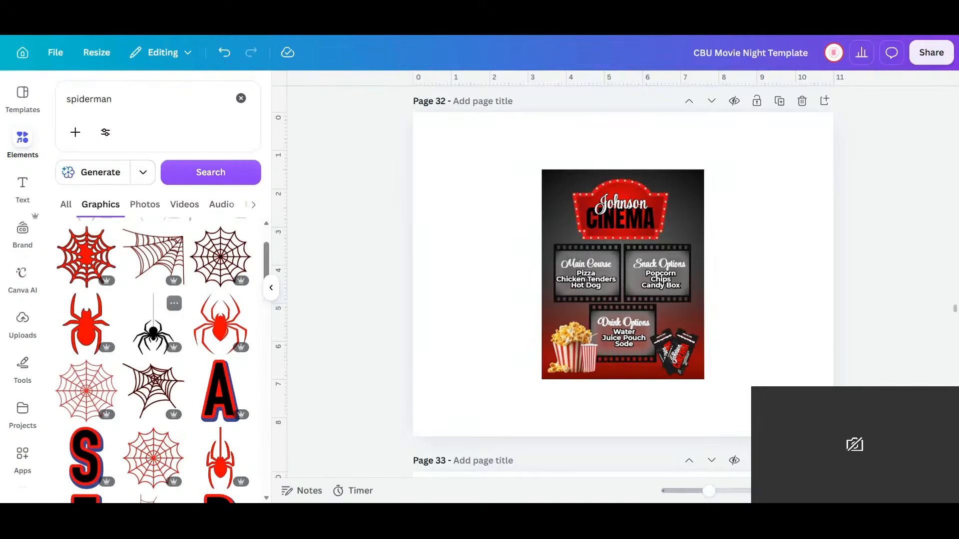
scroll(186, 349, down, 5)
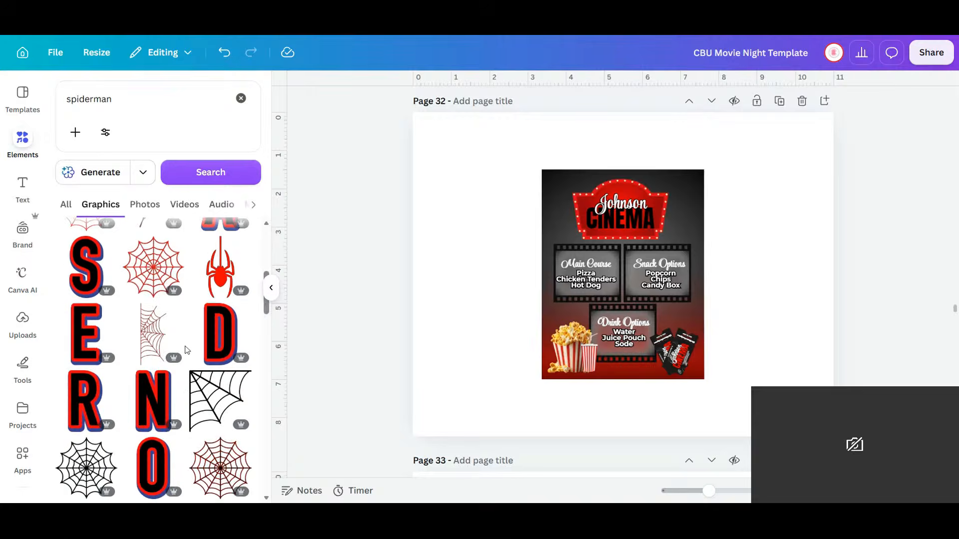
scroll(185, 349, down, 5)
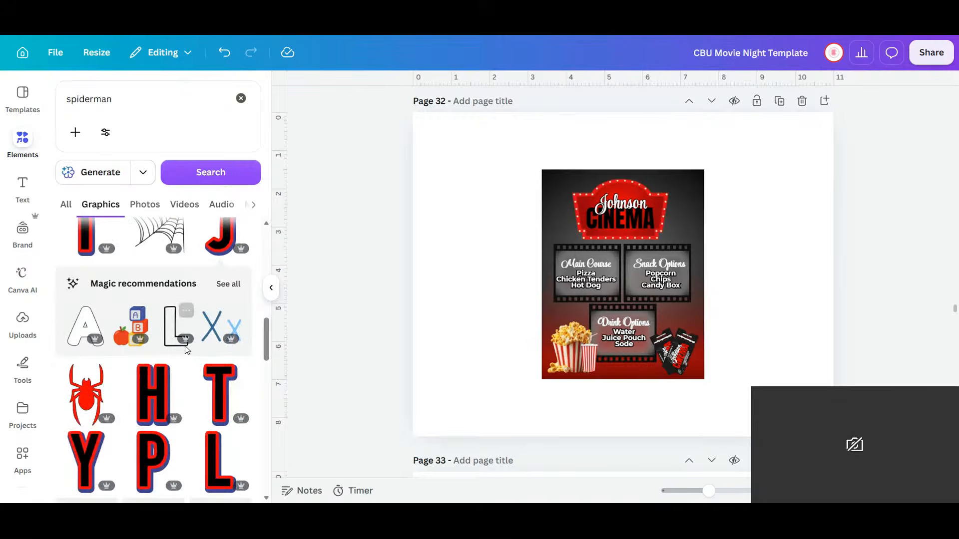
scroll(186, 349, down, 3)
scroll(185, 350, up, 4)
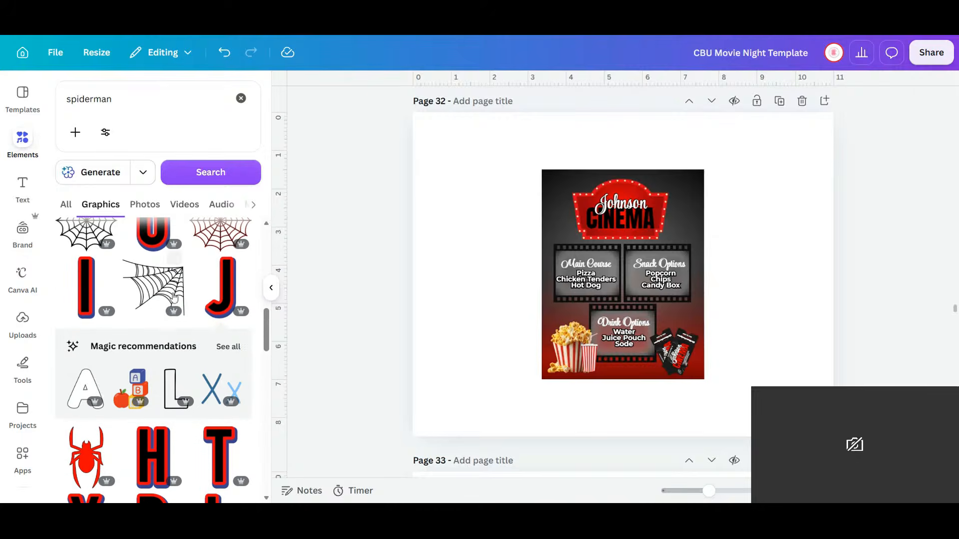
click(174, 295)
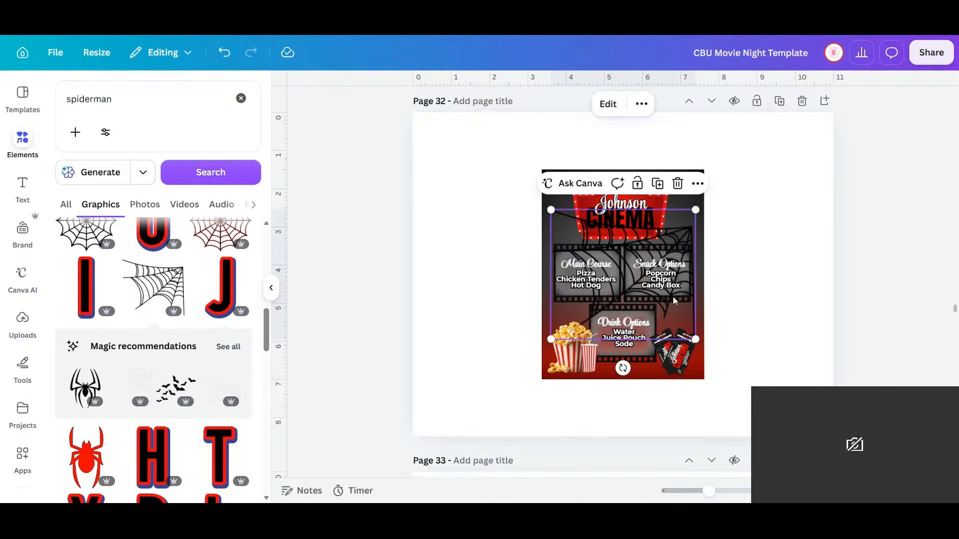
drag(652, 310, 666, 255)
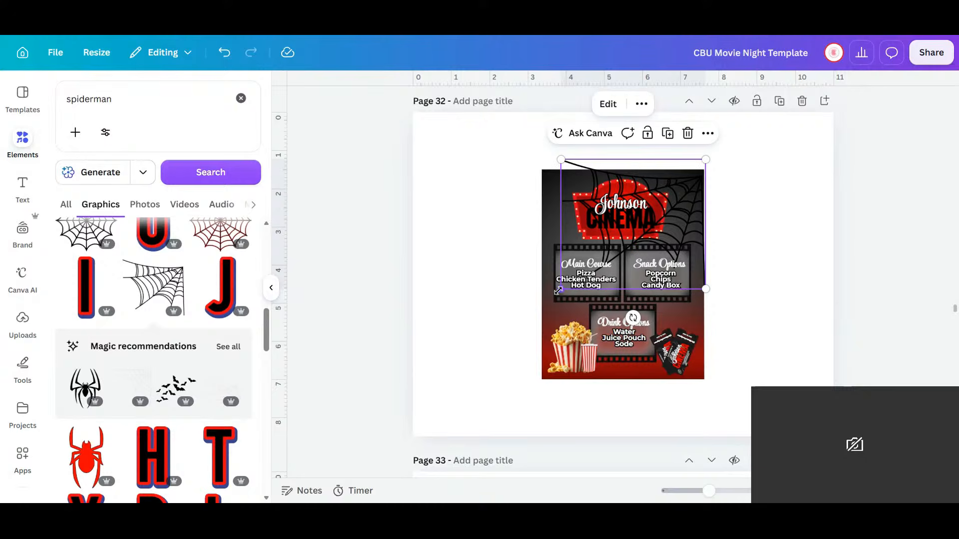
drag(560, 290, 532, 315)
drag(555, 207, 557, 202)
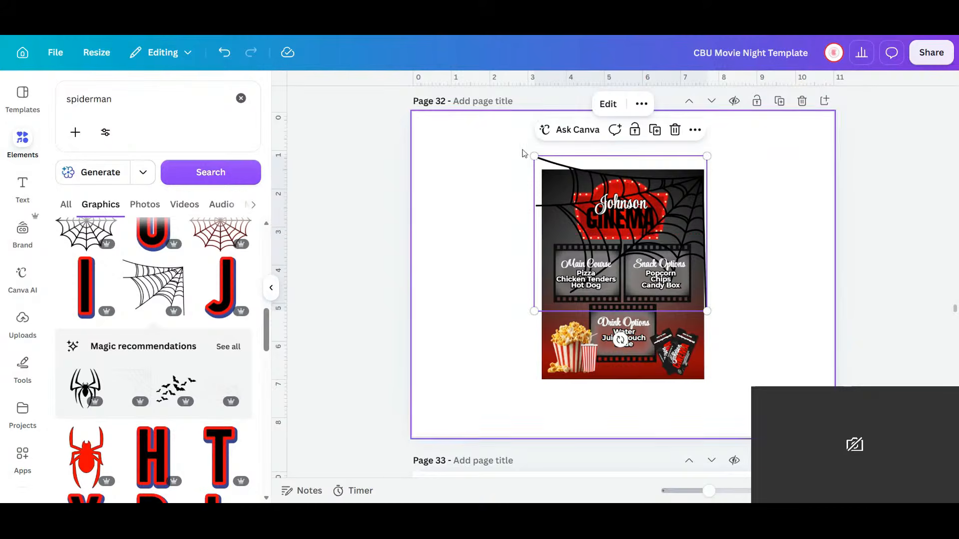
- Resize the corner spider web on the page 32 menu to about 4.16 in wide and recolor it white
drag(534, 156, 539, 170)
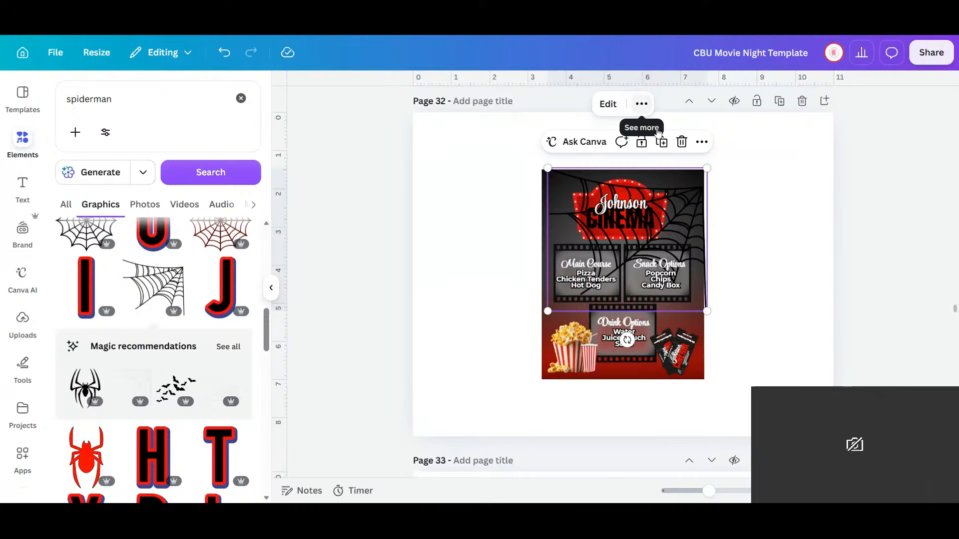
click(641, 103)
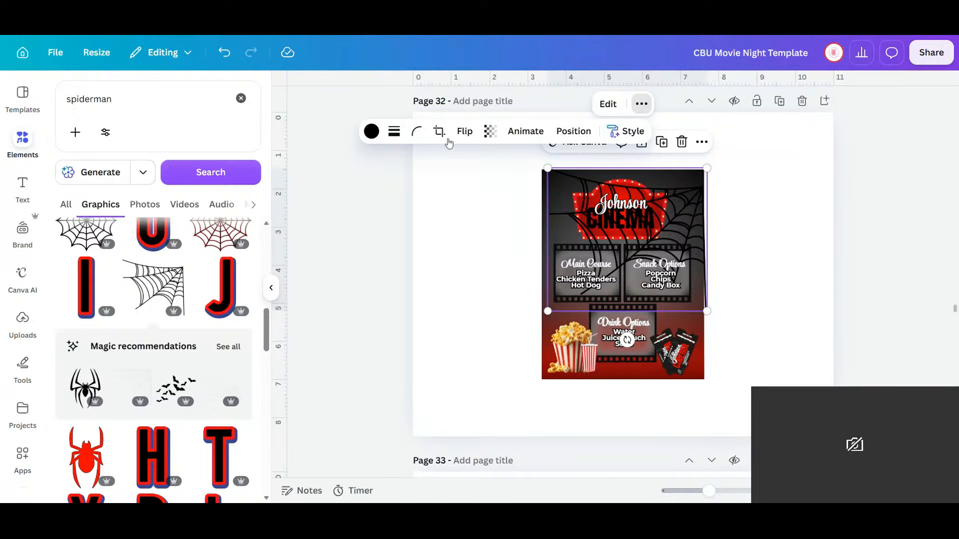
click(371, 131)
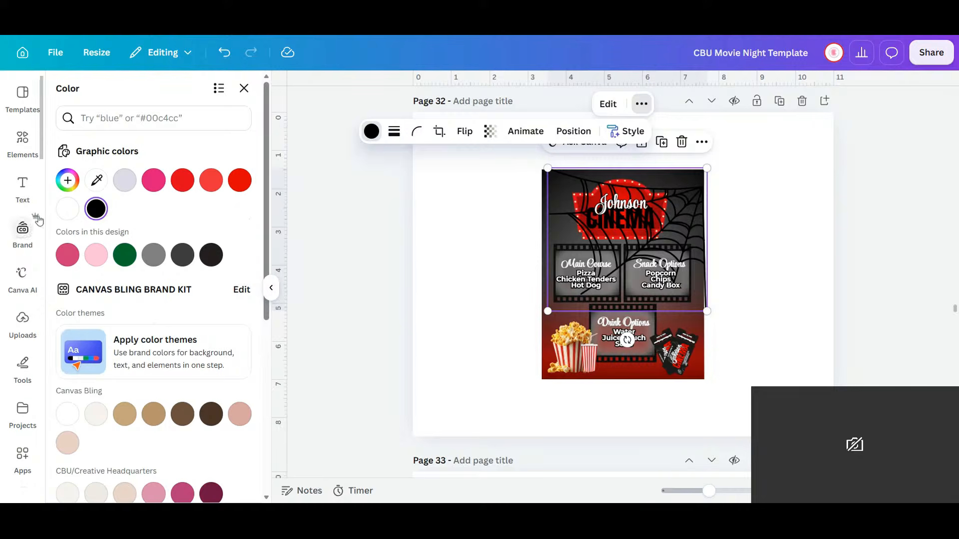
click(96, 210)
click(73, 217)
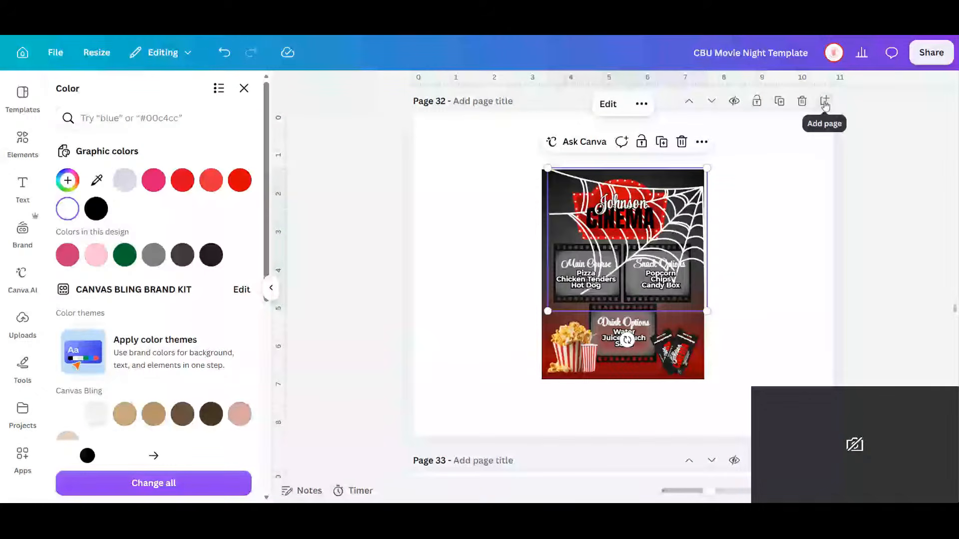
- Send the white spider web backward behind the cinema sign and rotate it to about -11.5°
click(573, 130)
click(205, 155)
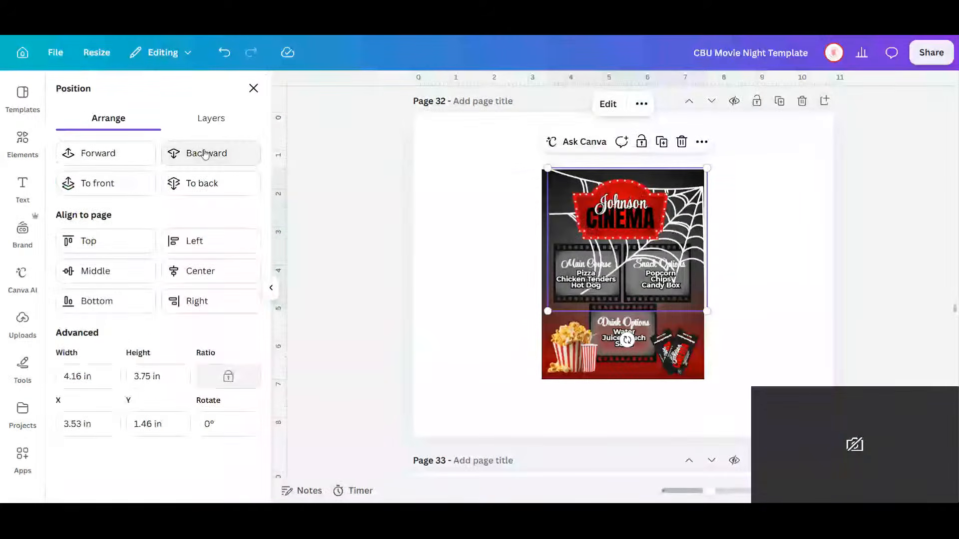
click(204, 157)
click(203, 157)
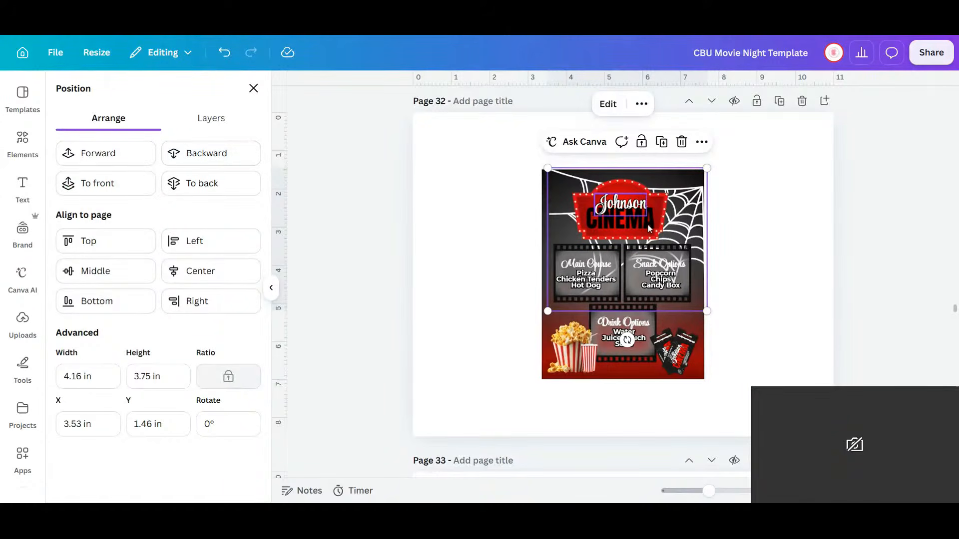
drag(628, 340, 650, 354)
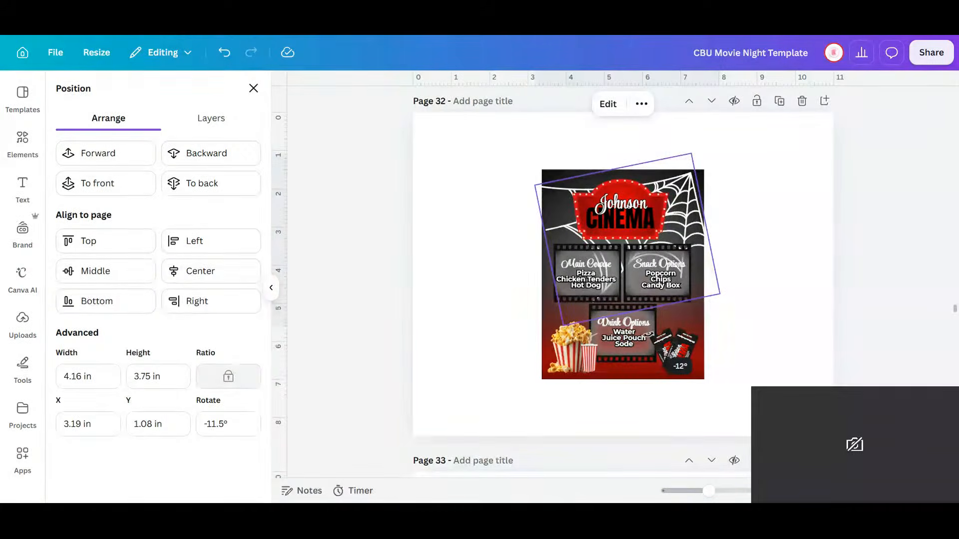
click(813, 353)
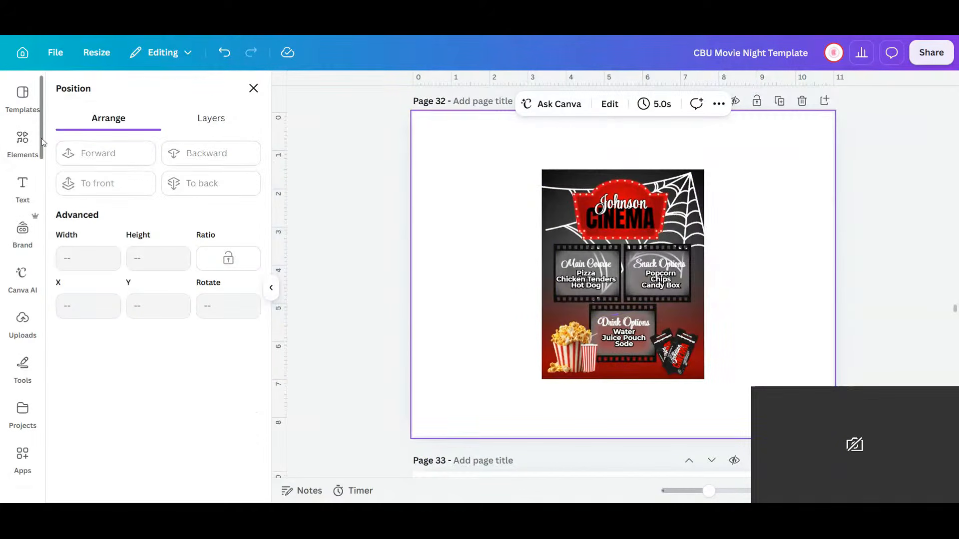
- Paste the red-and-blue spider web image and place it as the background of the page 32 menu
click(22, 140)
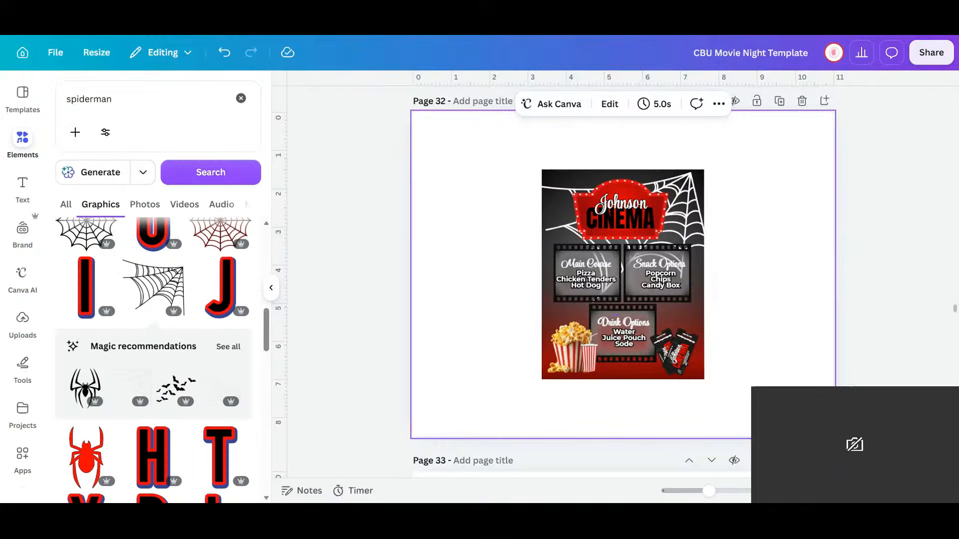
drag(118, 99, 24, 98)
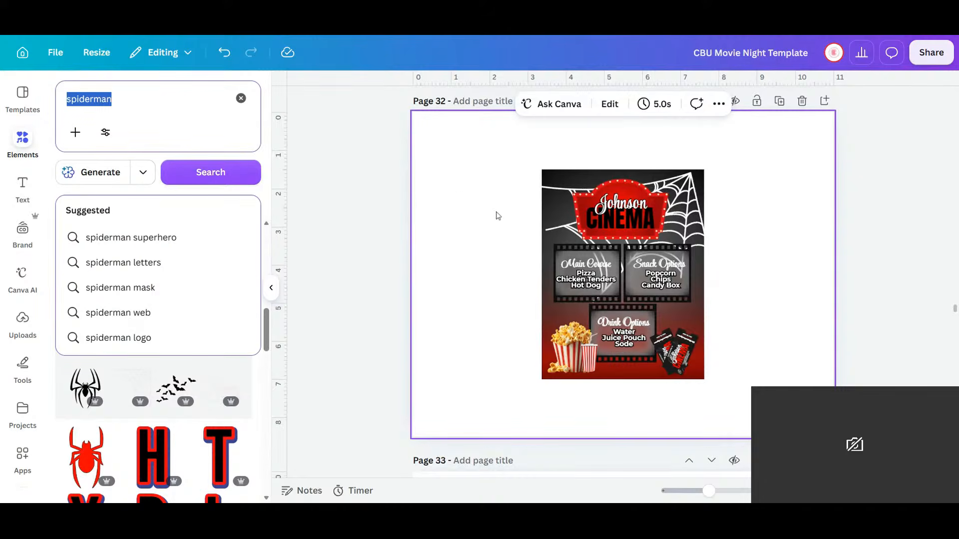
right_click(492, 249)
click(410, 234)
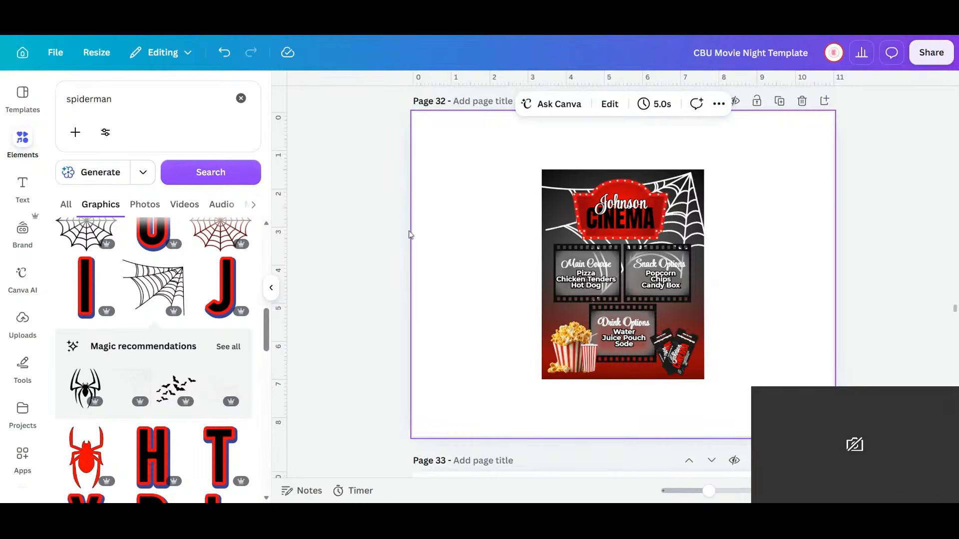
key(ctrl+v)
drag(628, 312, 629, 301)
click(776, 293)
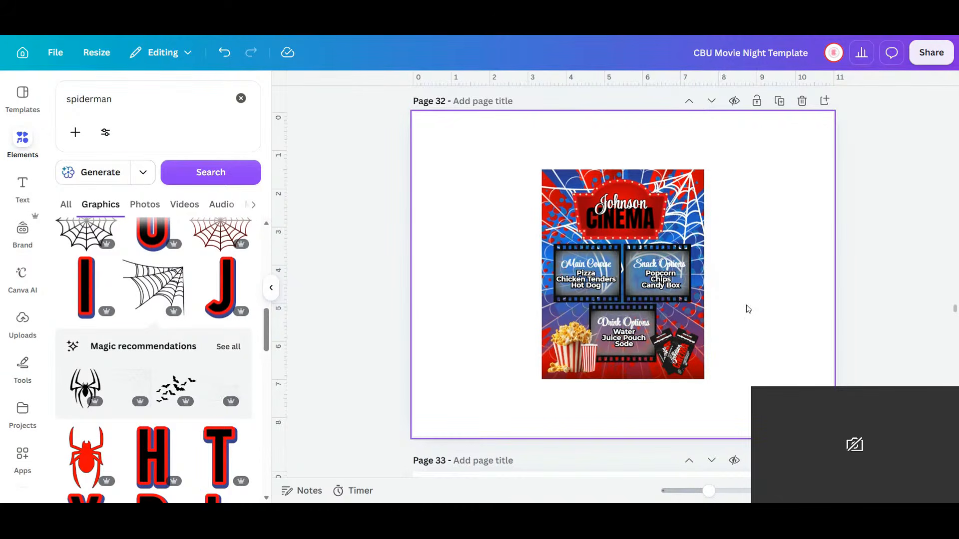
- Delete the white corner spider web graphic from the page 32 menu
scroll(761, 304, down, 2)
scroll(760, 306, up, 2)
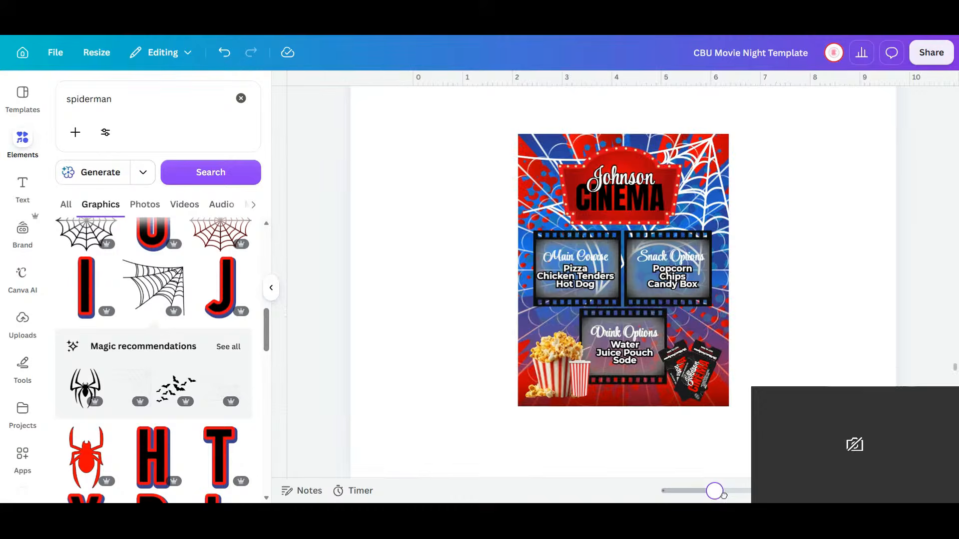
click(724, 494)
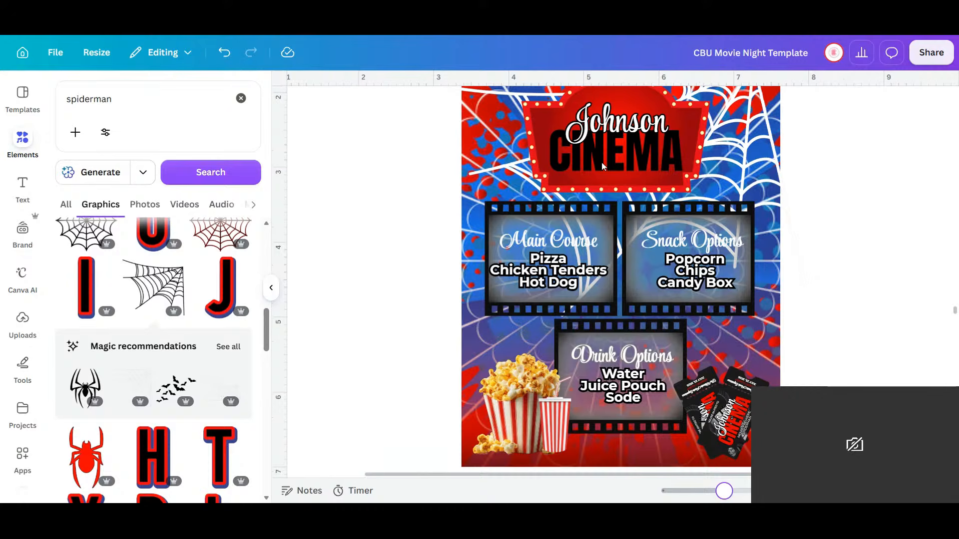
click(607, 214)
click(812, 303)
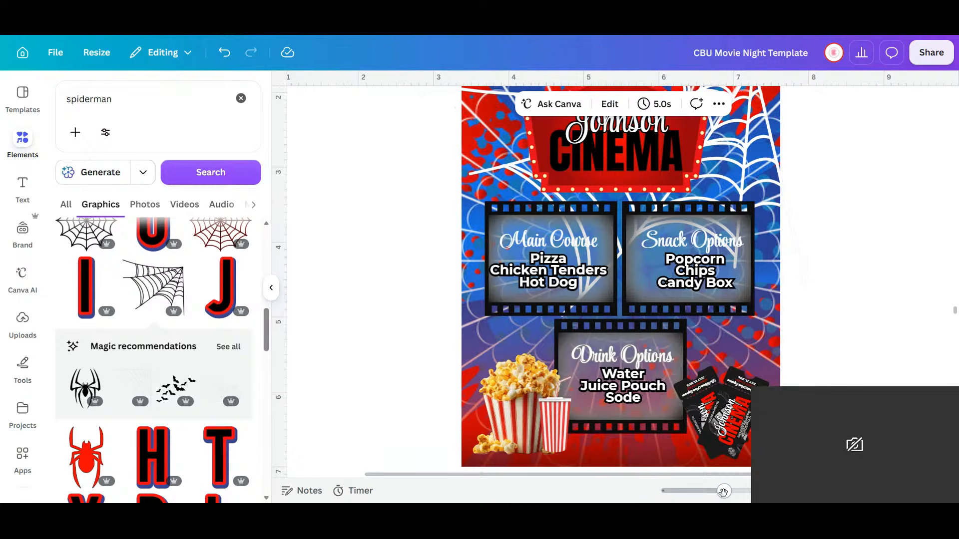
click(713, 493)
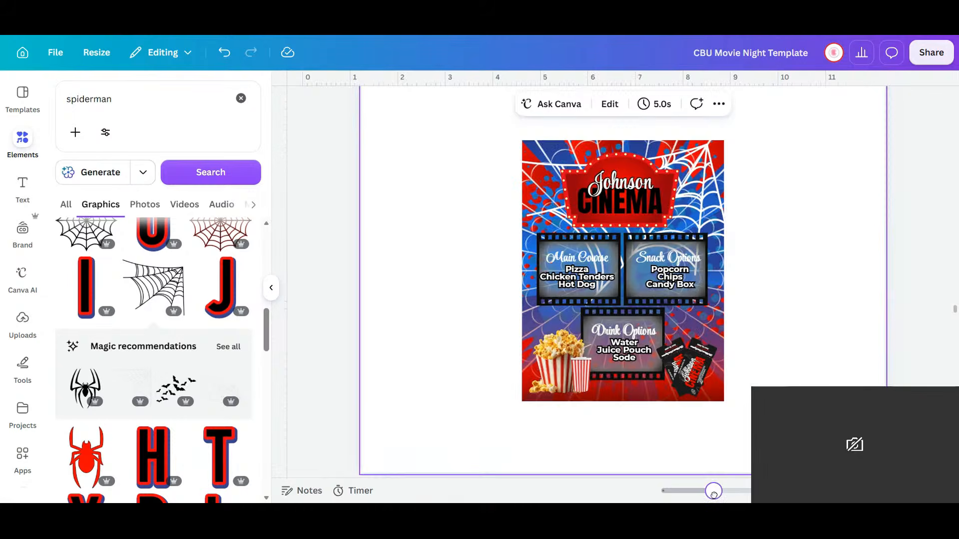
click(701, 165)
key(Delete)
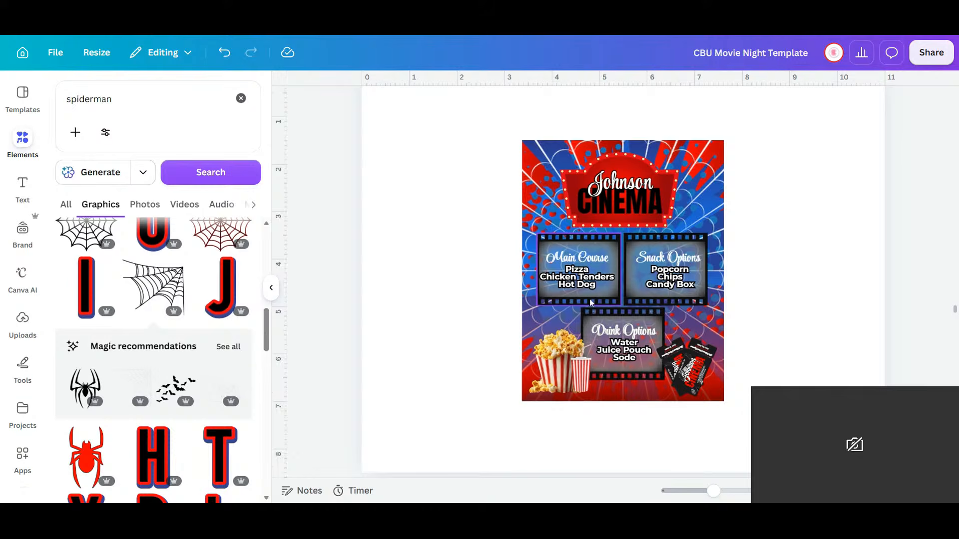
- Select all elements of the page 32 menu and move them together toward the page's left edge
click(614, 295)
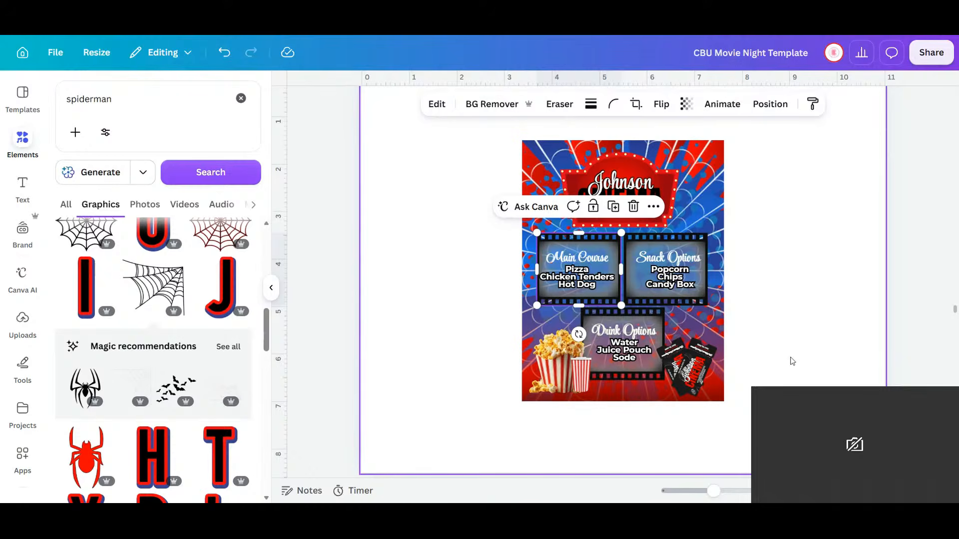
click(437, 346)
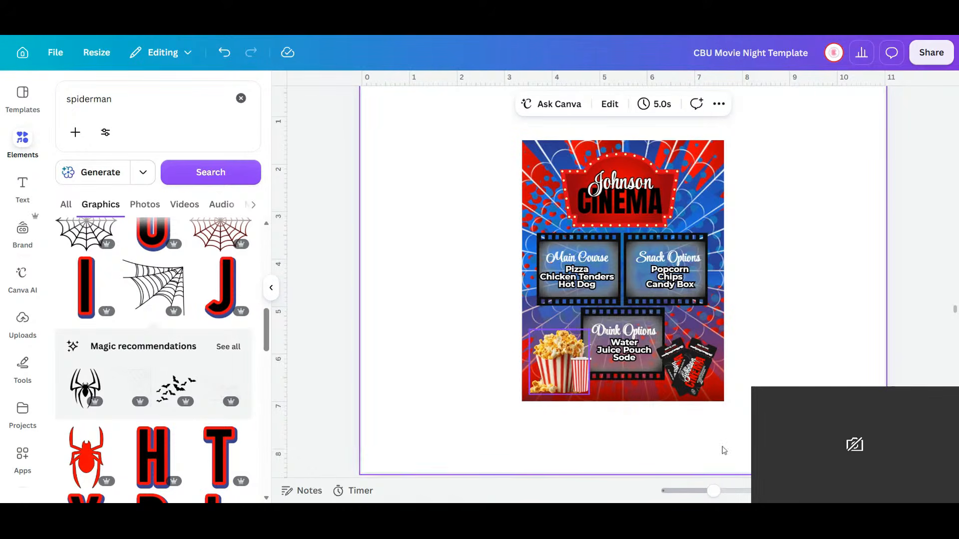
drag(472, 113, 747, 414)
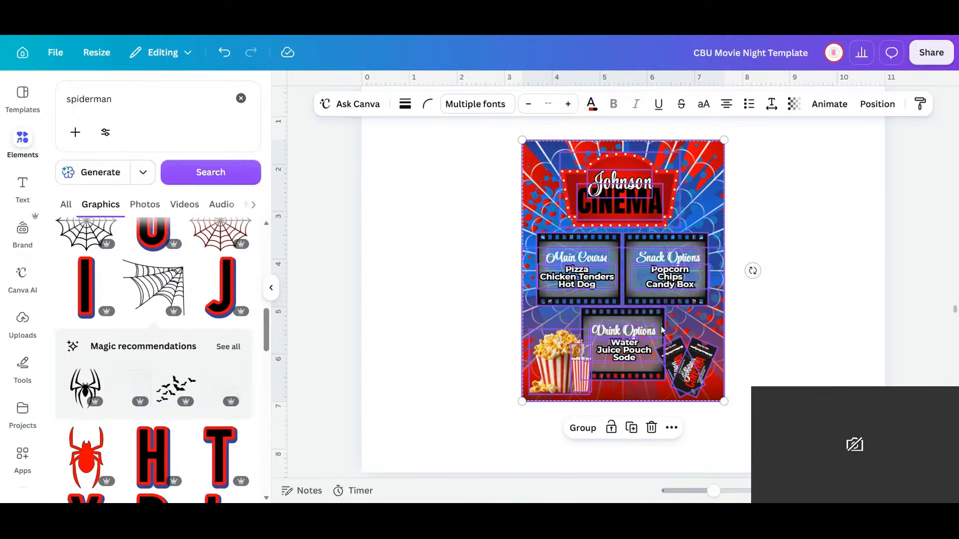
drag(680, 329, 543, 331)
click(661, 304)
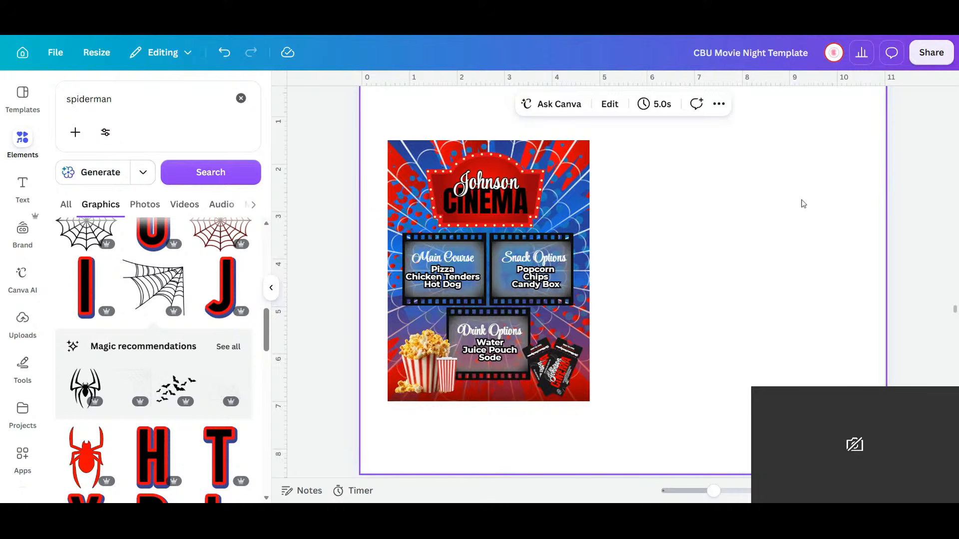
- Add a blank page after page 32, paste the cowboy-themed cloud and cow-print image, and shrink it to about 7.5 in wide
scroll(819, 185, up, 3)
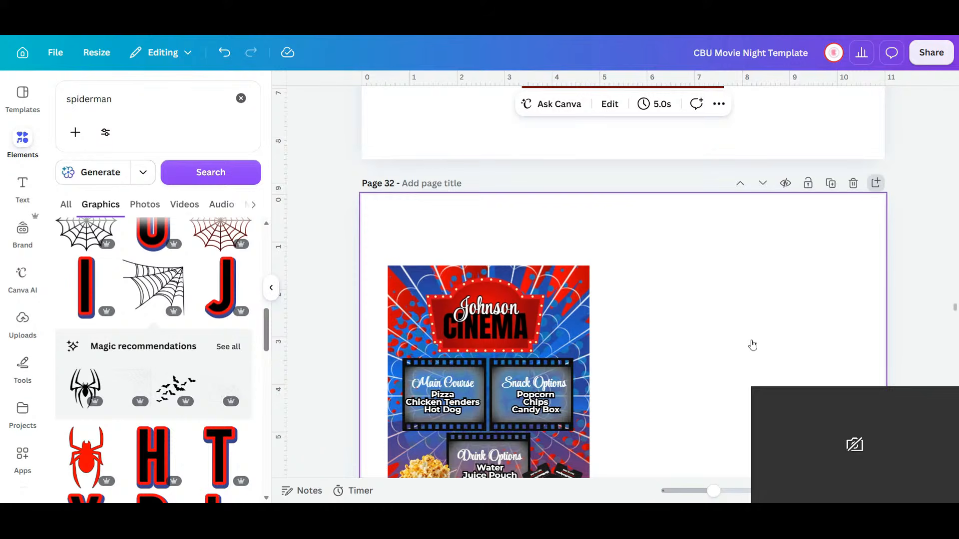
key(ctrl+Return)
right_click(581, 260)
click(631, 317)
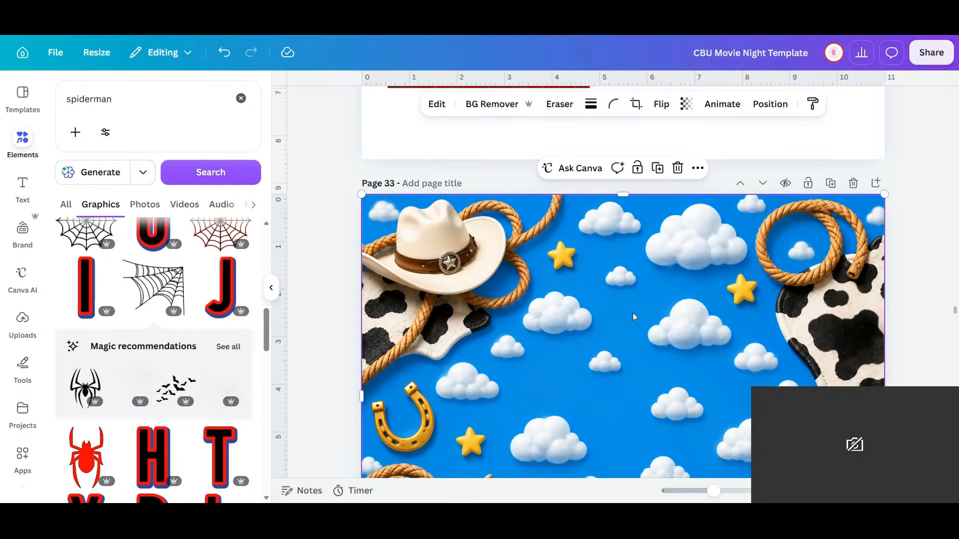
drag(854, 218, 689, 344)
drag(603, 365, 715, 294)
click(421, 308)
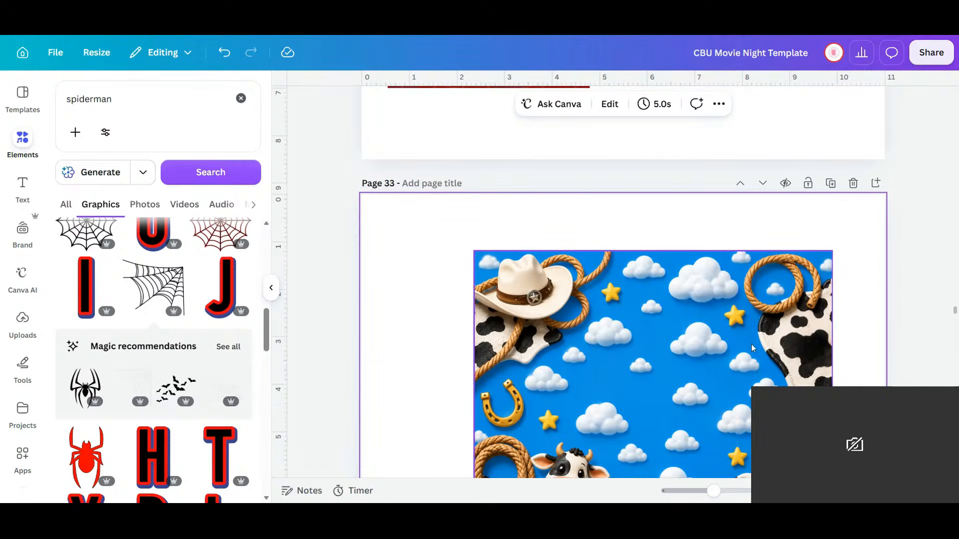
- Select all elements of the page 32 Spiderman menu and move them back toward the middle of the page
scroll(646, 335, up, 5)
scroll(690, 336, up, 3)
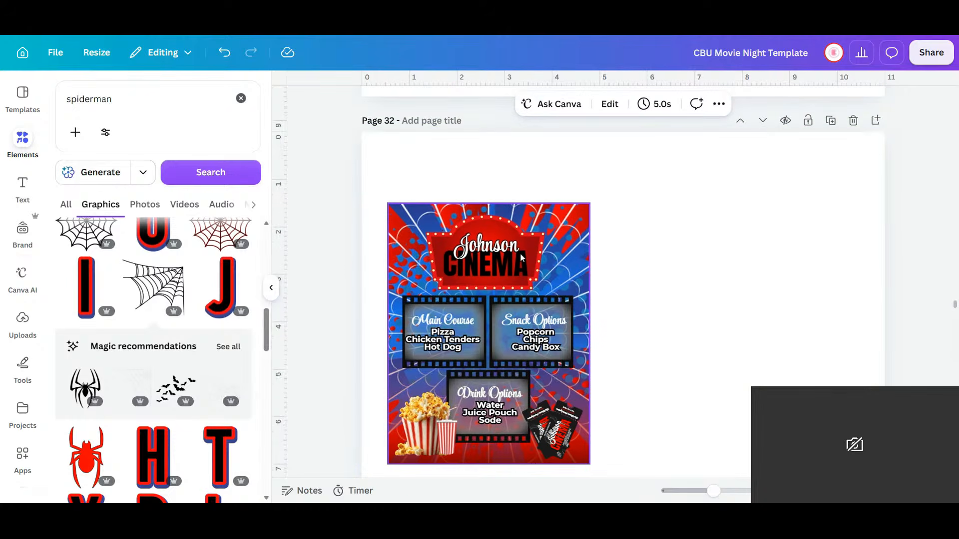
drag(371, 188, 603, 467)
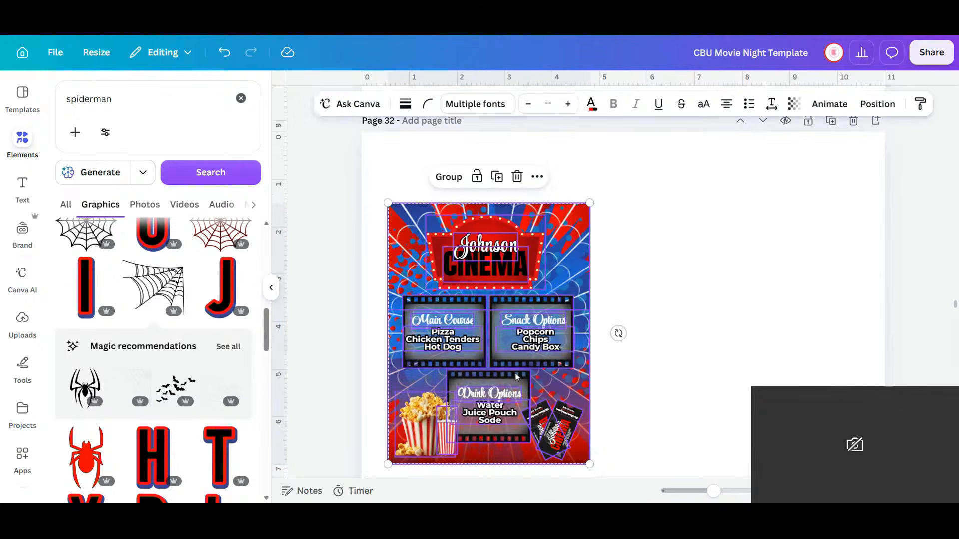
drag(517, 377, 639, 358)
click(730, 352)
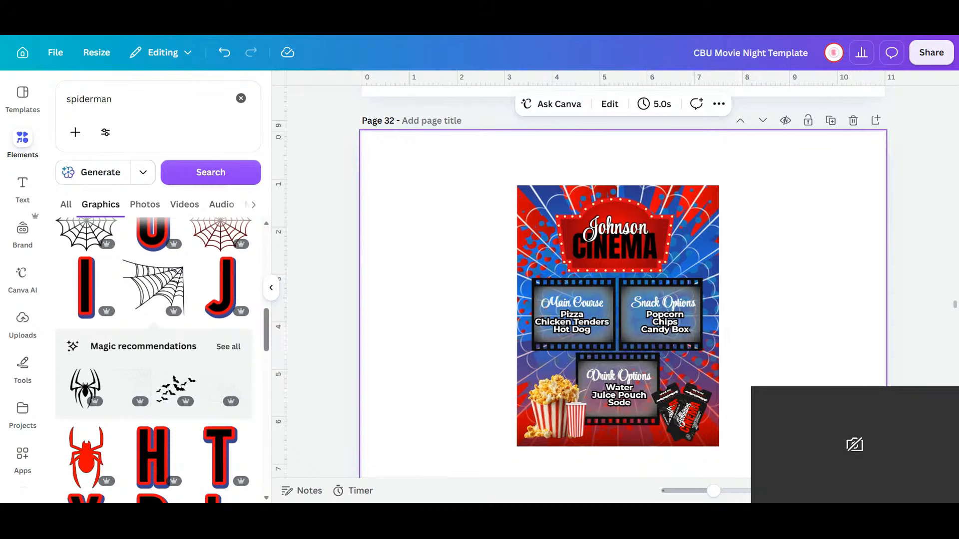
- Paste the crouching Spiderman image onto page 32, shrink it to about 1.4 in wide, and set it in the blank area beside the menu
key(ctrl+v)
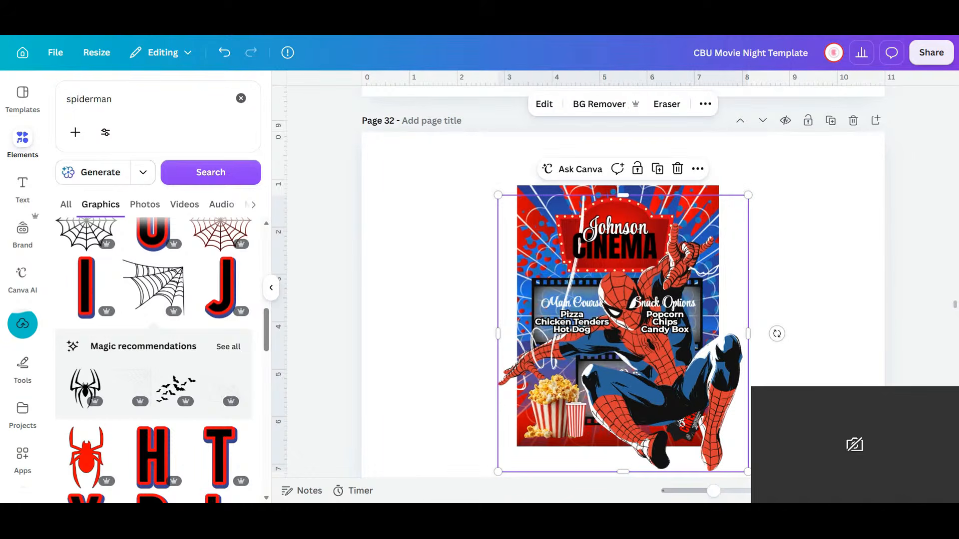
drag(748, 472, 637, 286)
drag(624, 252, 457, 250)
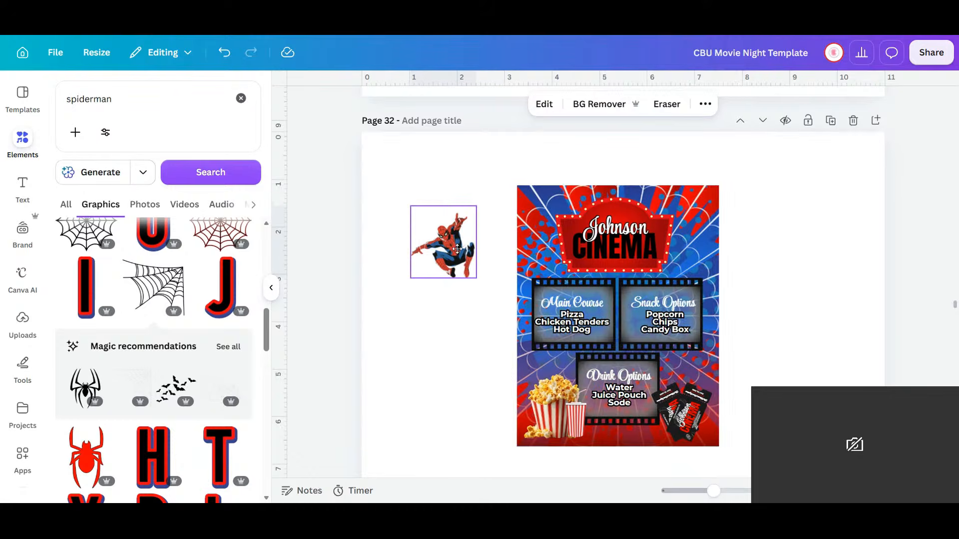
- Lock the red-and-blue spider web background of the page 32 menu
click(543, 201)
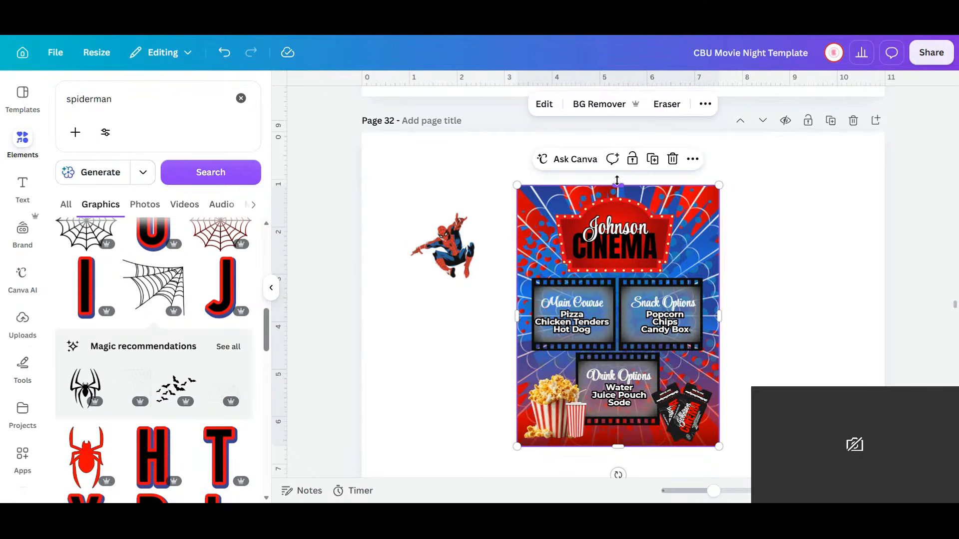
click(632, 159)
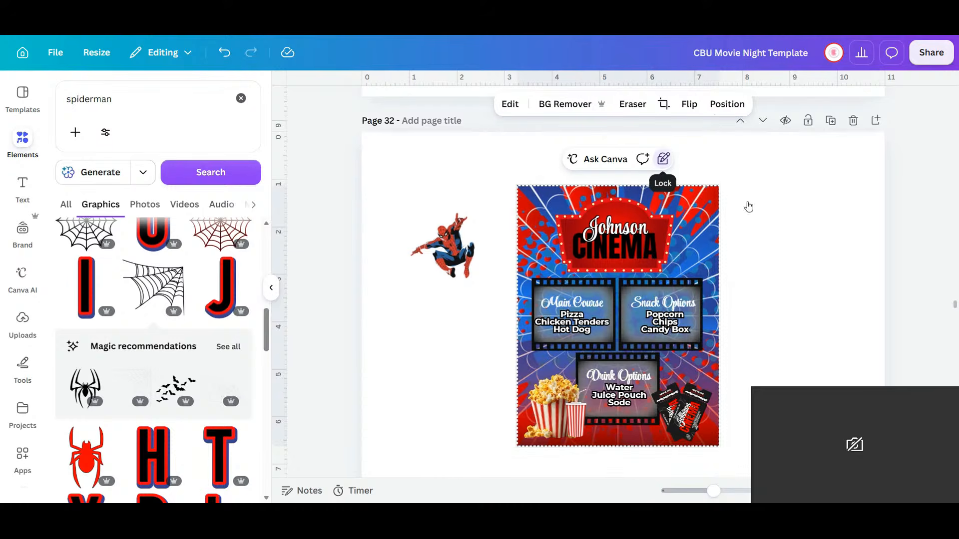
click(813, 235)
- Try the Spiderman image over the menu's upper-left corner, enlarged to about 2 in wide, and delete it
click(455, 267)
drag(472, 264, 580, 265)
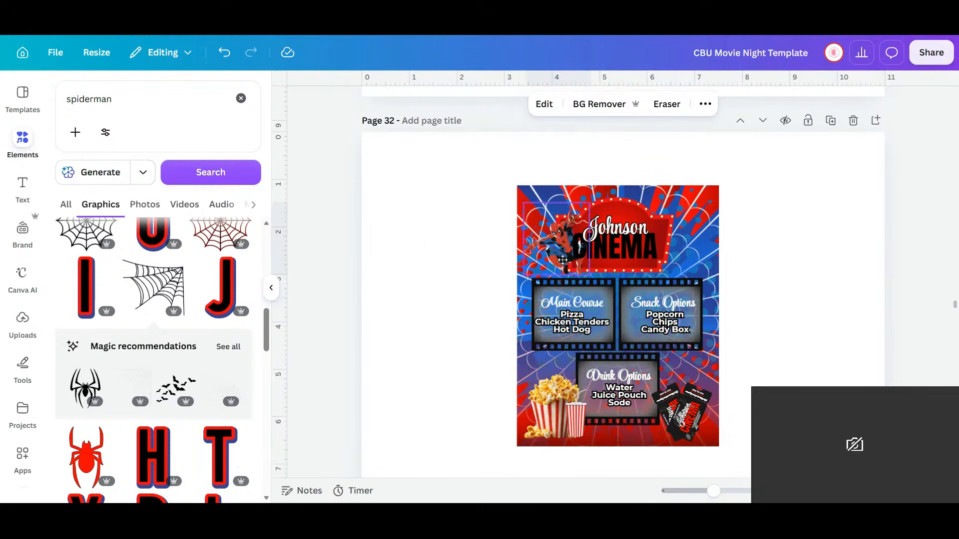
drag(584, 205, 610, 175)
mouse_move(572, 208)
mouse_down()
mouse_move(547, 224)
mouse_move(562, 222)
mouse_up()
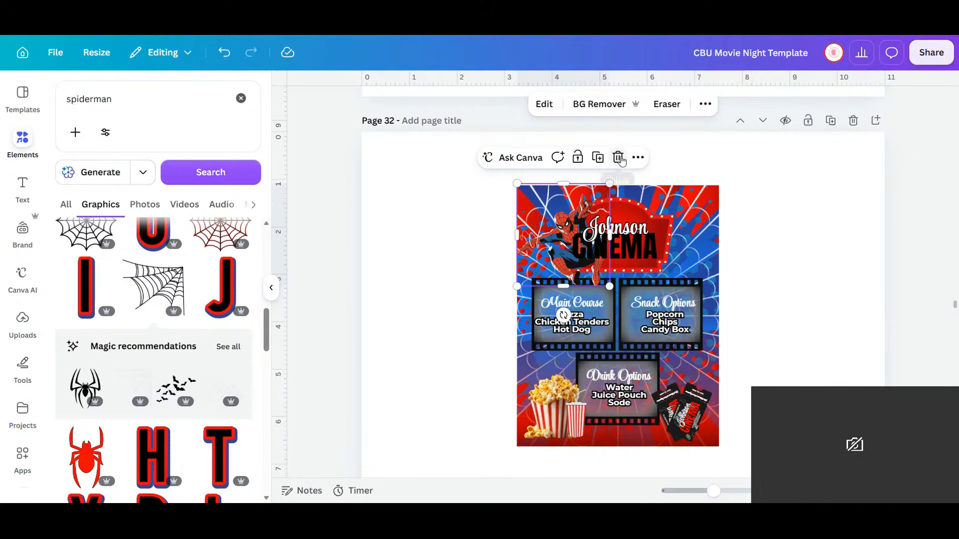
key(Delete)
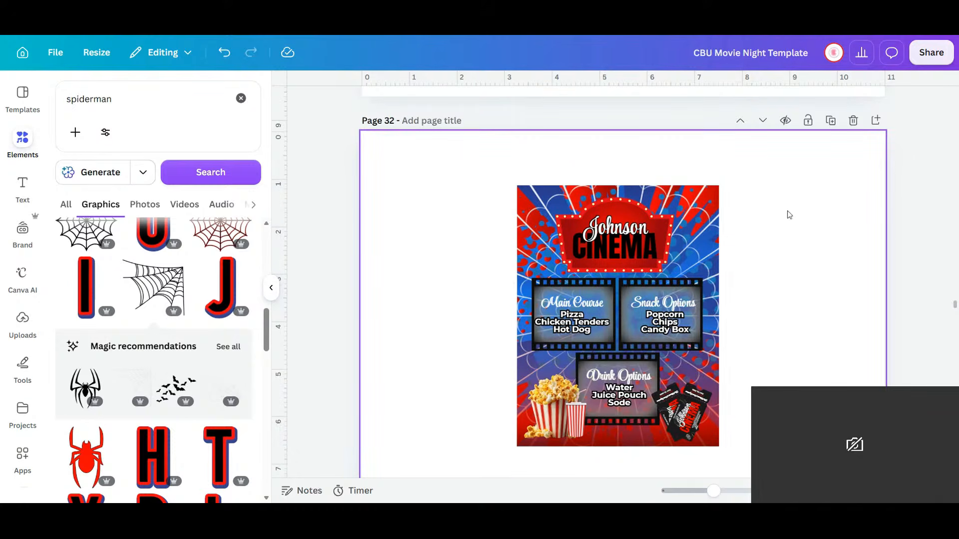
scroll(814, 337, up, 3)
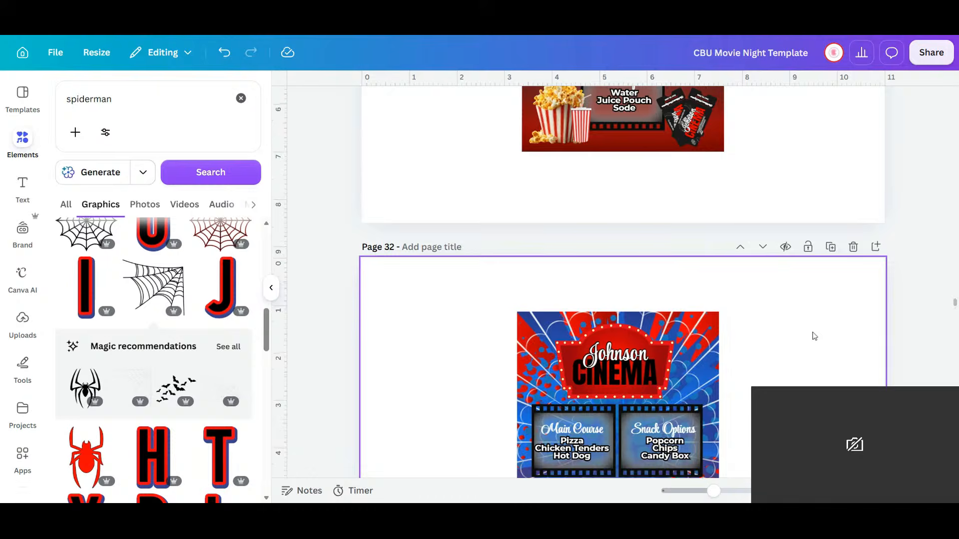
- Show all pages as a grid and move the page 32 Spiderman menu directly after the page 18 "Done For You Designs" divider
scroll(814, 337, up, 2)
scroll(814, 335, down, 3)
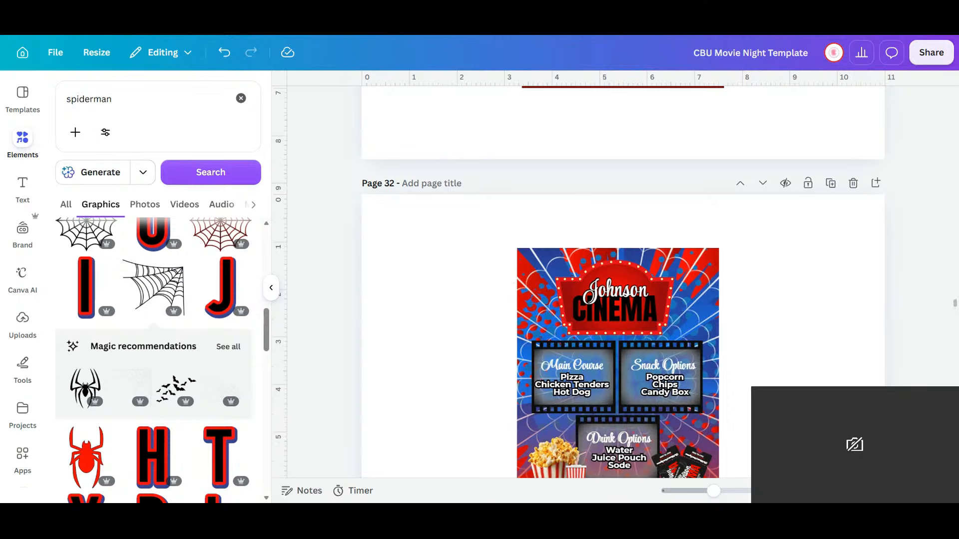
key(ctrl+alt+3)
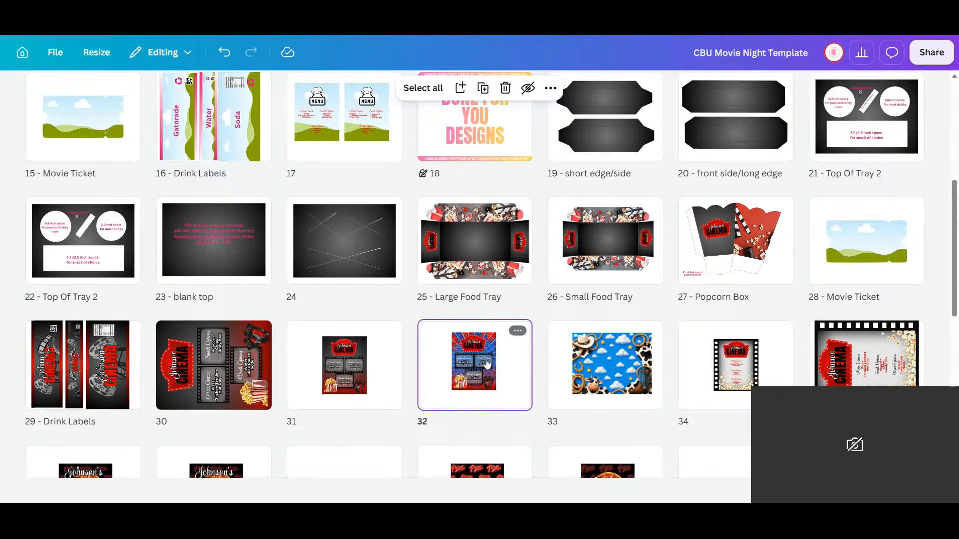
mouse_move(482, 386)
mouse_down()
mouse_move(531, 144)
mouse_move(531, 214)
mouse_up()
scroll(523, 268, up, 4)
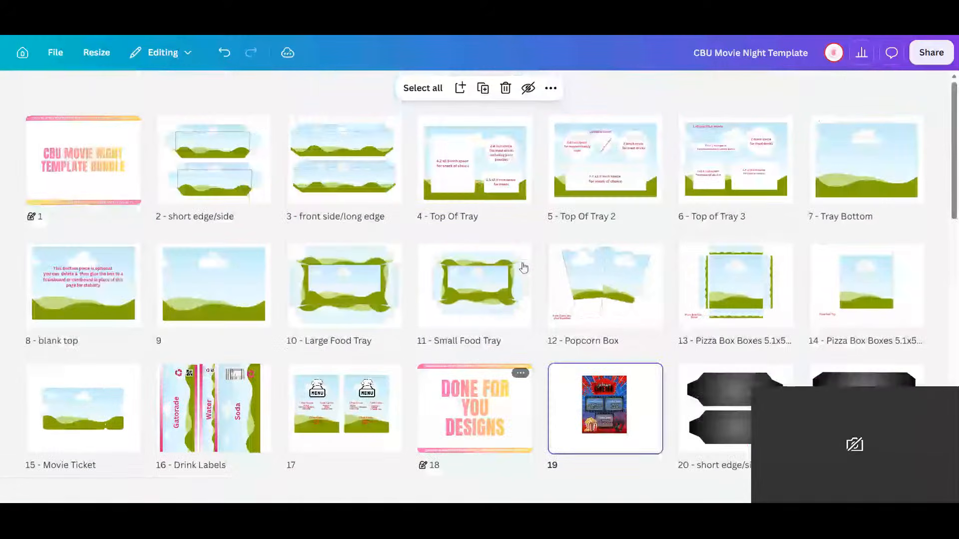
- Duplicate pages 2 to 4, the tray edges and Top Of Tray, and move the copies directly after the "Done For You Designs" page
click(215, 160)
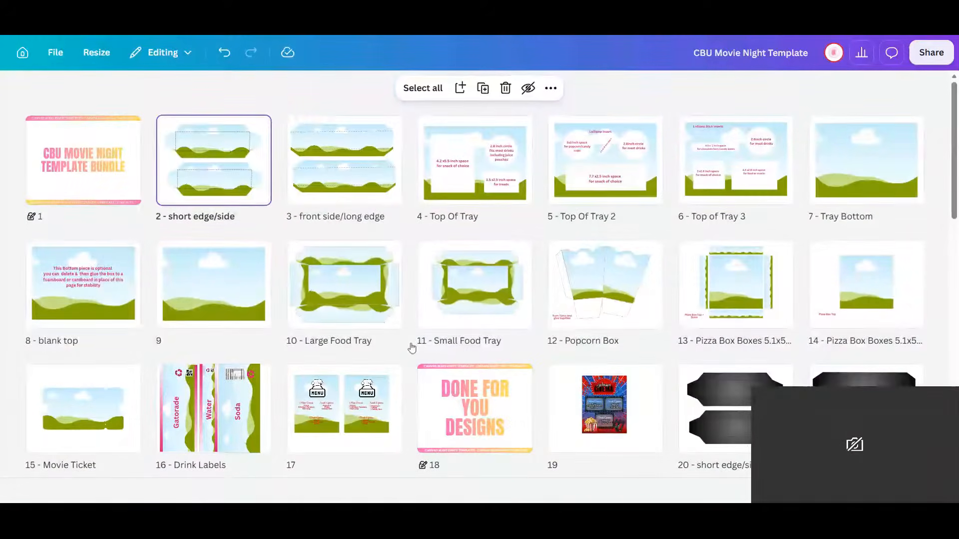
shift+click(488, 179)
right_click(487, 178)
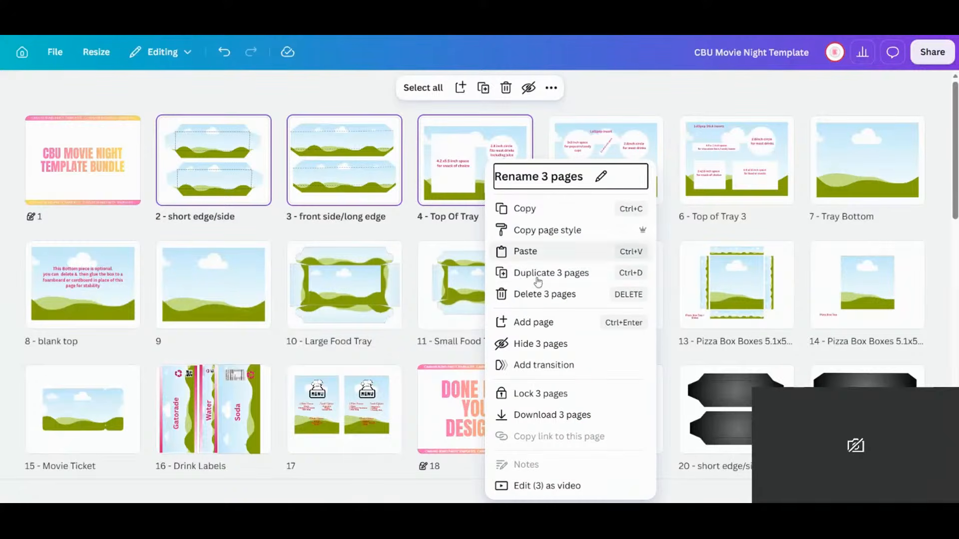
click(508, 270)
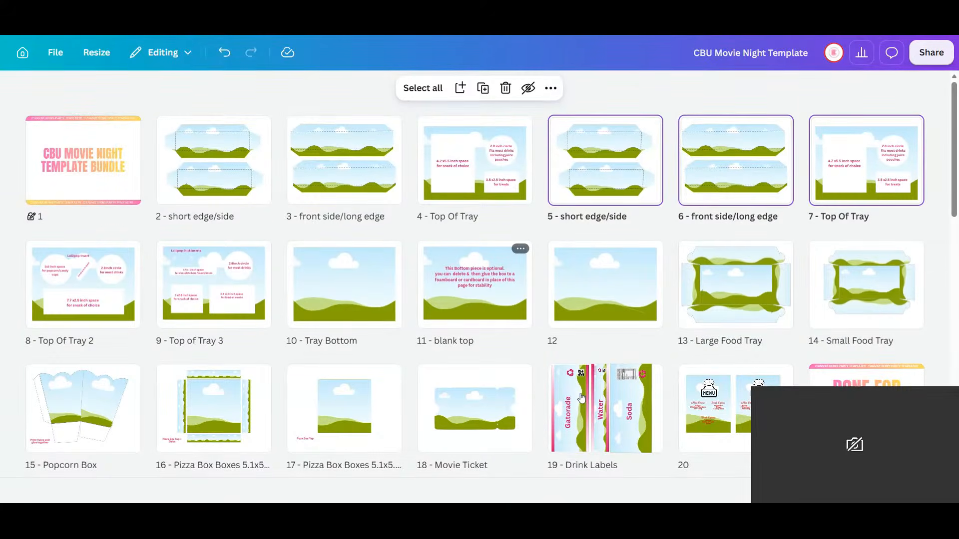
scroll(581, 398, down, 6)
scroll(610, 259, up, 6)
mouse_move(578, 172)
mouse_down()
mouse_move(426, 173)
mouse_move(621, 246)
mouse_move(382, 365)
mouse_move(526, 420)
mouse_move(653, 407)
mouse_move(72, 355)
mouse_move(39, 336)
mouse_up()
scroll(39, 336, up, 3)
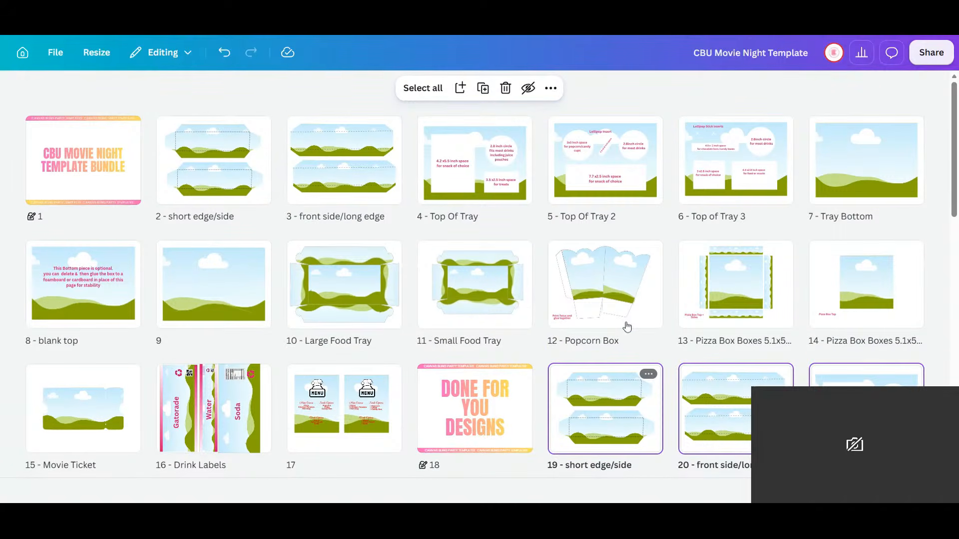
- Duplicate the page 8 blank top and move the copy between the copied Top Of Tray page and the Spiderman menu
scroll(148, 209, down, 1)
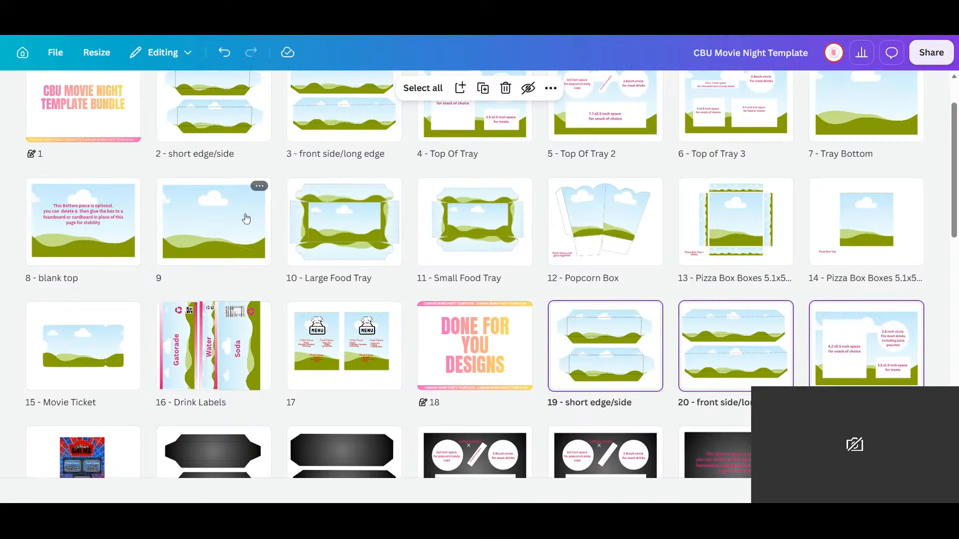
scroll(798, 203, up, 1)
click(863, 181)
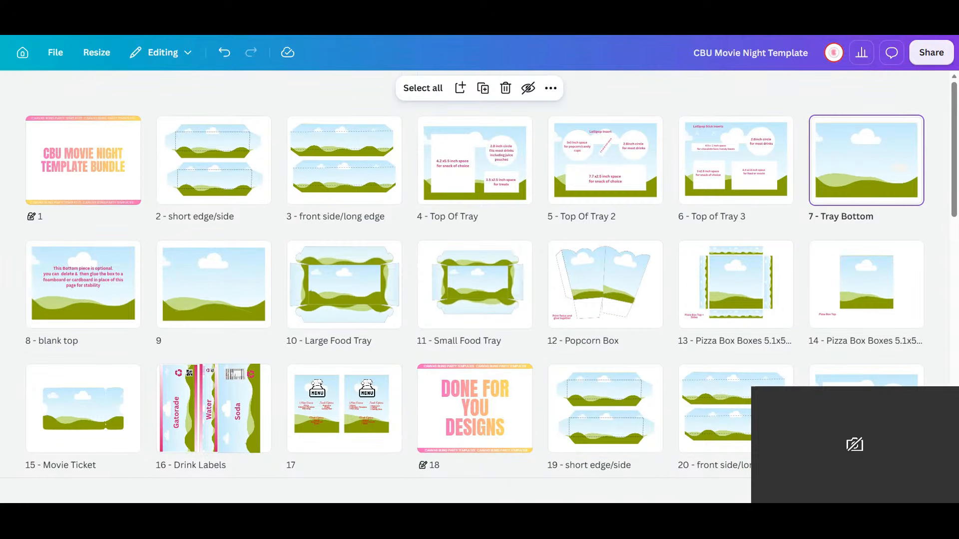
click(81, 291)
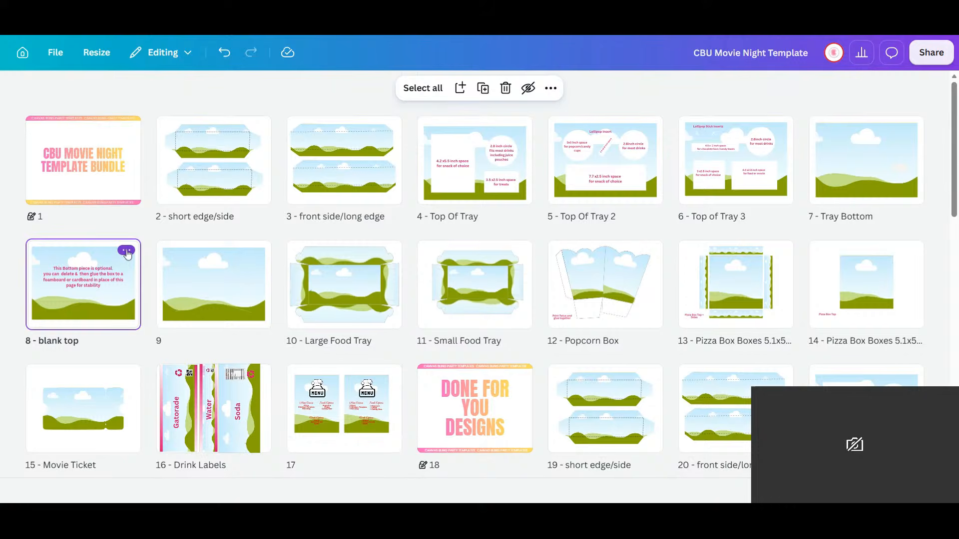
click(126, 250)
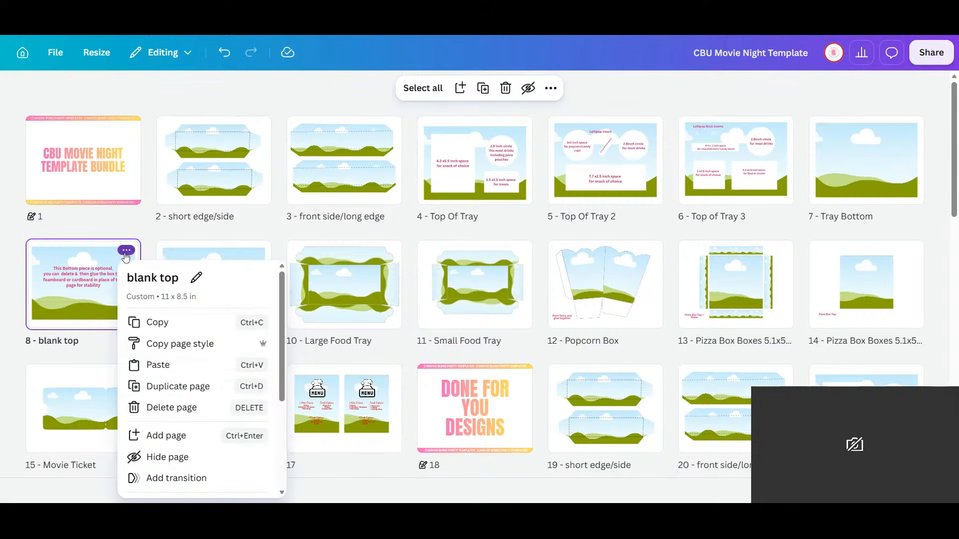
click(191, 387)
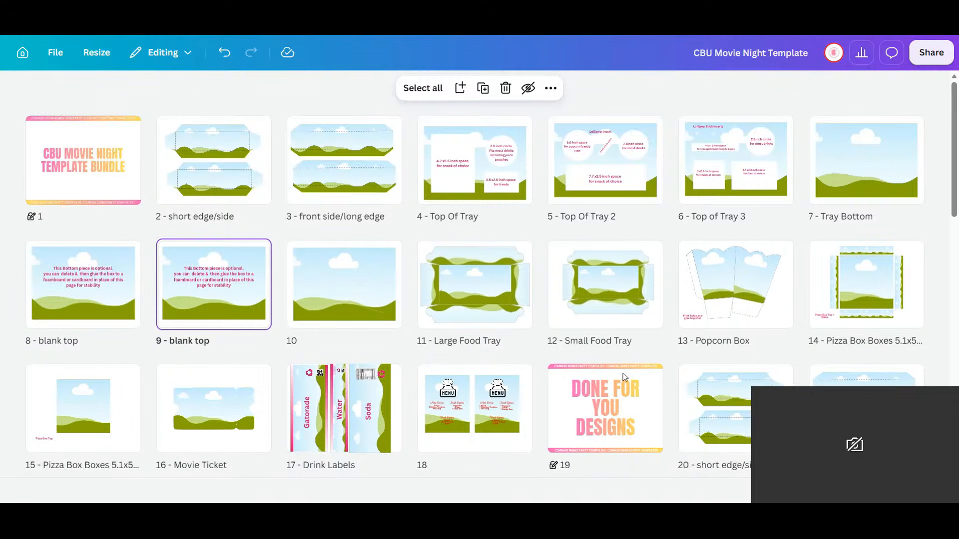
drag(105, 292, 167, 327)
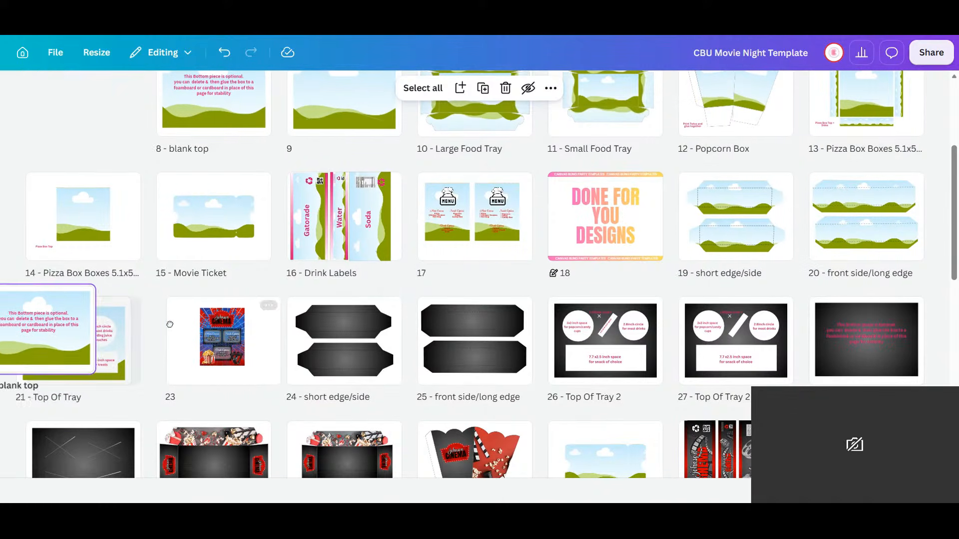
scroll(659, 452, up, 4)
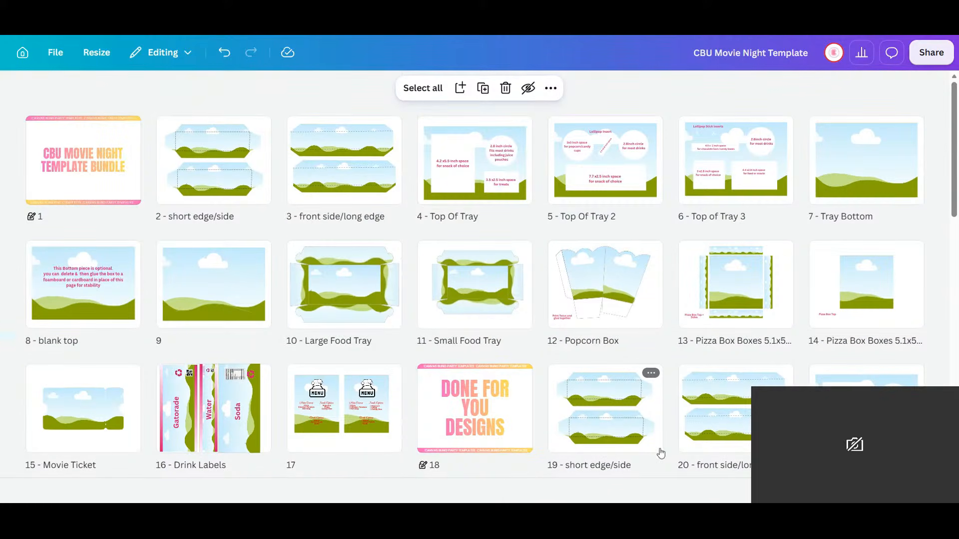
scroll(402, 299, down, 3)
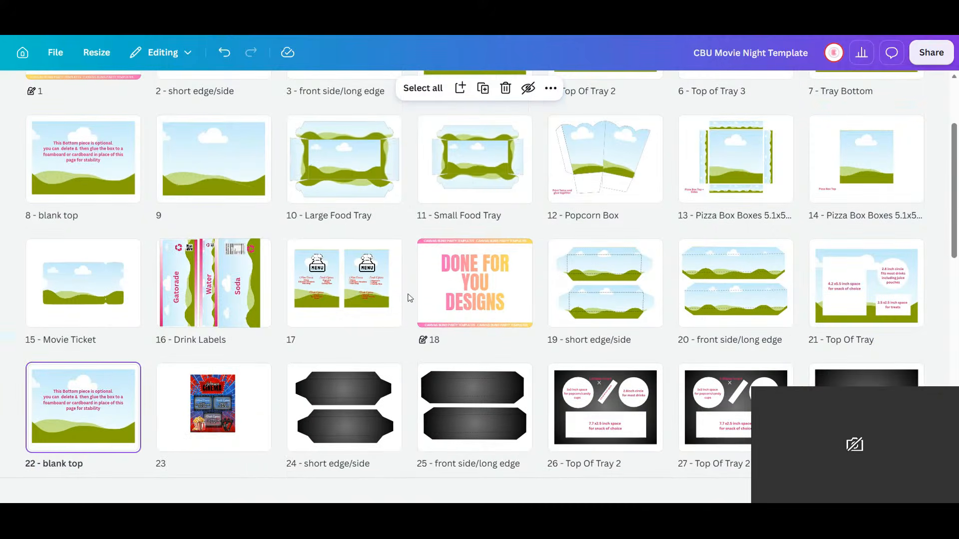
- Duplicate the Large Food Tray, Small Food Tray and Popcorn Box pages and place the copies after the copied blank top
click(335, 169)
shift+click(590, 190)
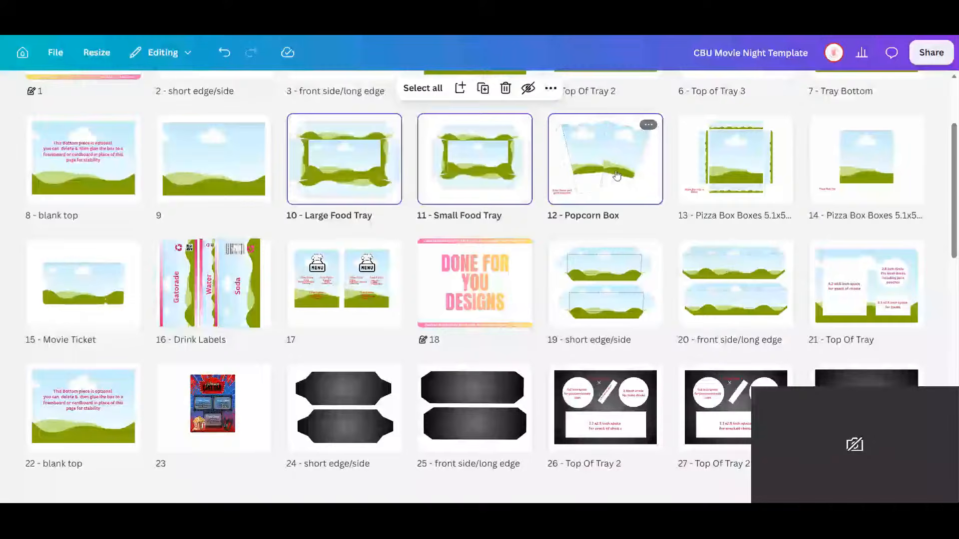
drag(617, 175, 541, 330)
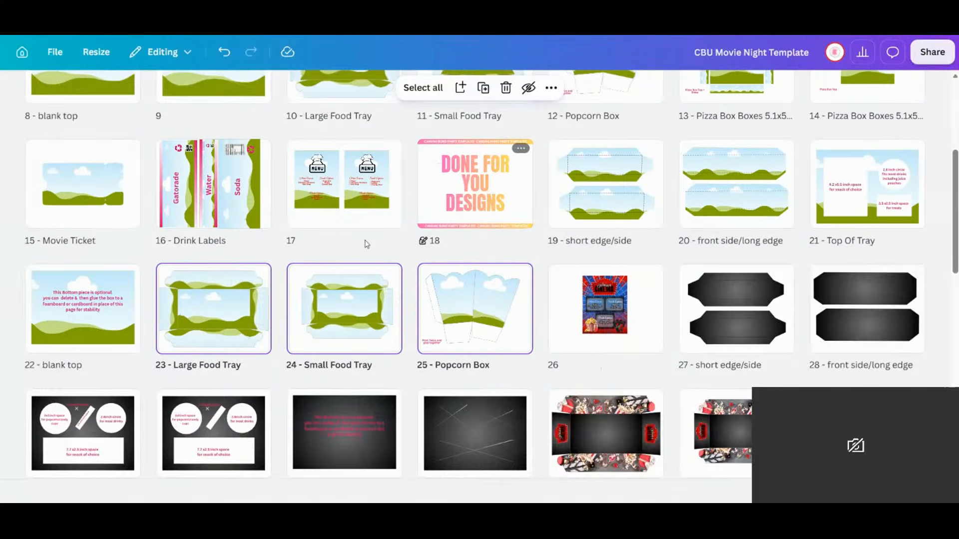
- Duplicate pages 14 to 16, the pizza box top, movie ticket and drink labels, and move the copies into the Spiderman set
scroll(429, 326, up, 3)
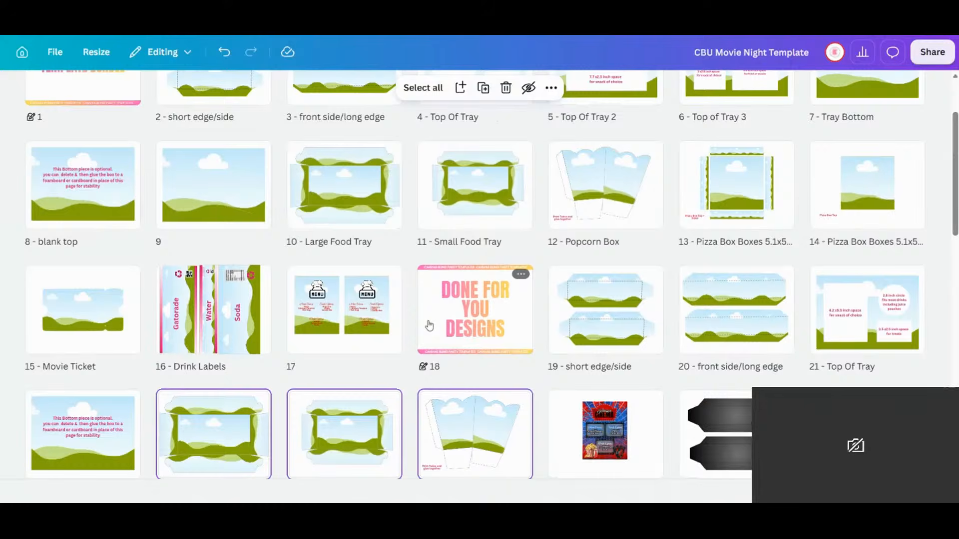
click(254, 342)
shift+click(255, 341)
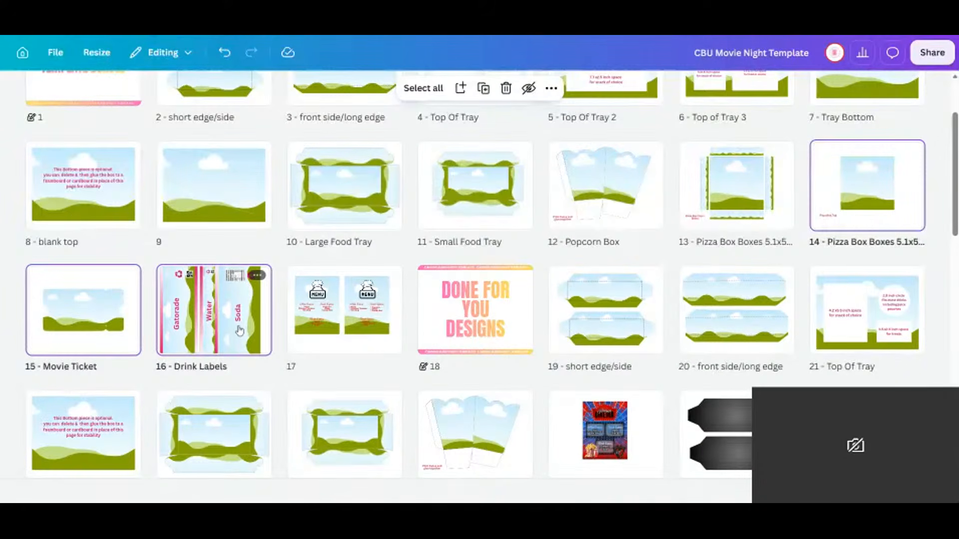
right_click(215, 331)
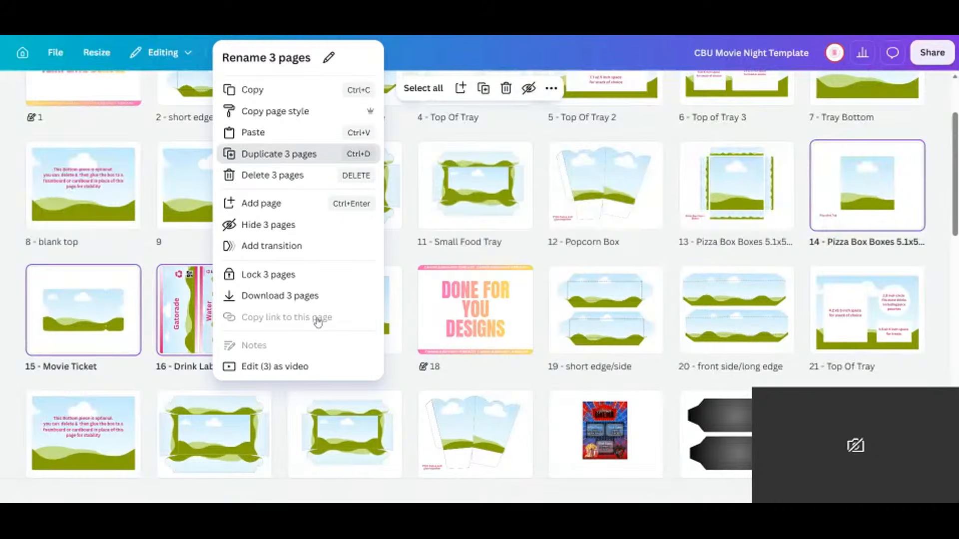
key(ctrl+d)
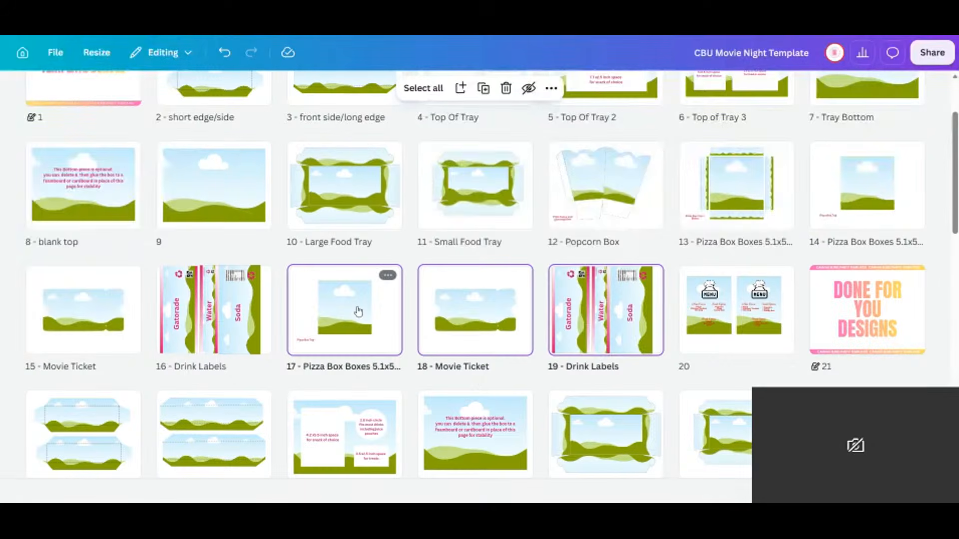
drag(700, 431, 914, 251)
- Open the copied short edge/side page and fill its upper tray panel with the uploaded red-and-blue spider web background
double_click(627, 152)
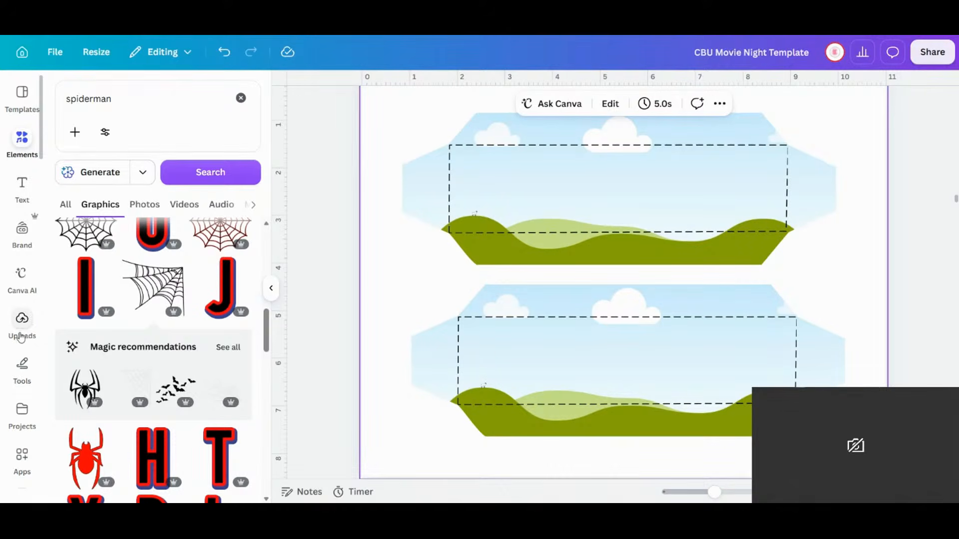
click(28, 320)
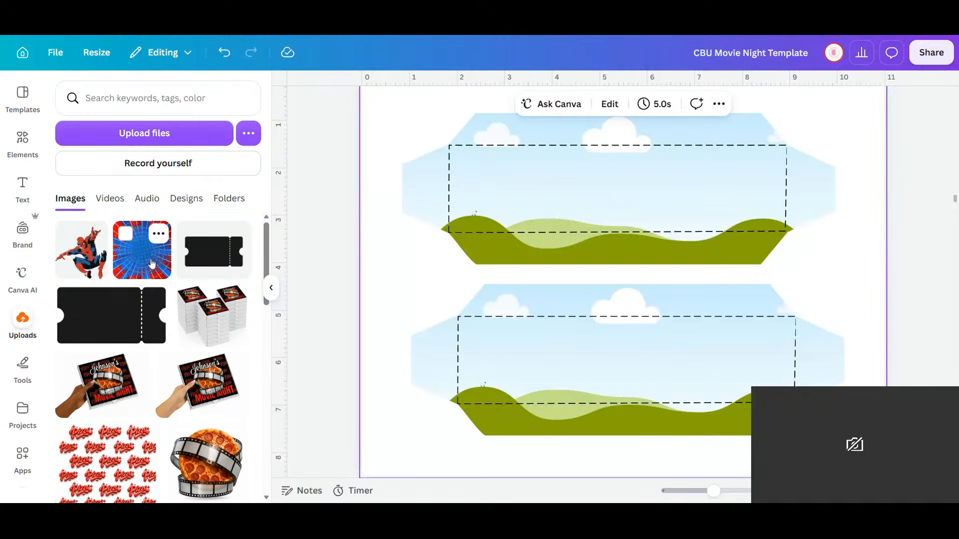
drag(152, 264, 537, 187)
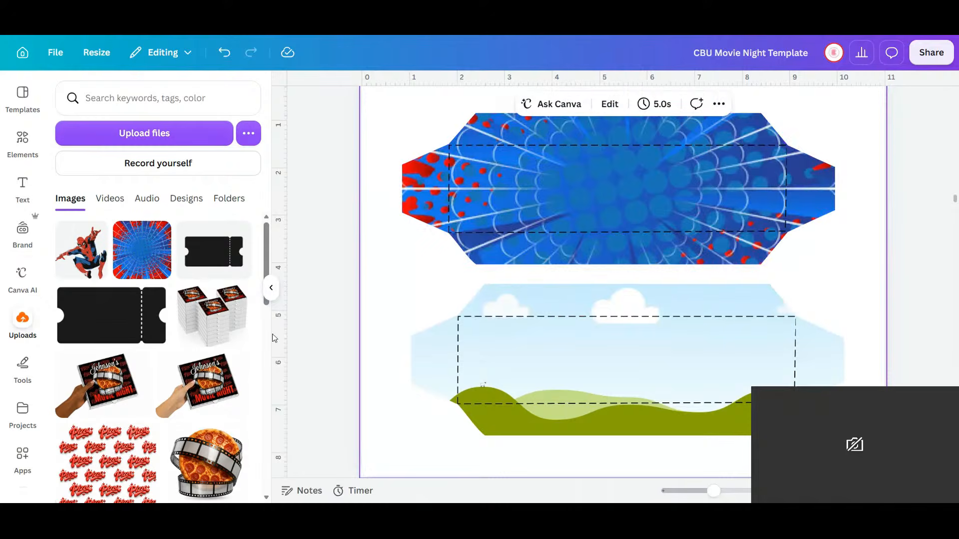
double_click(661, 201)
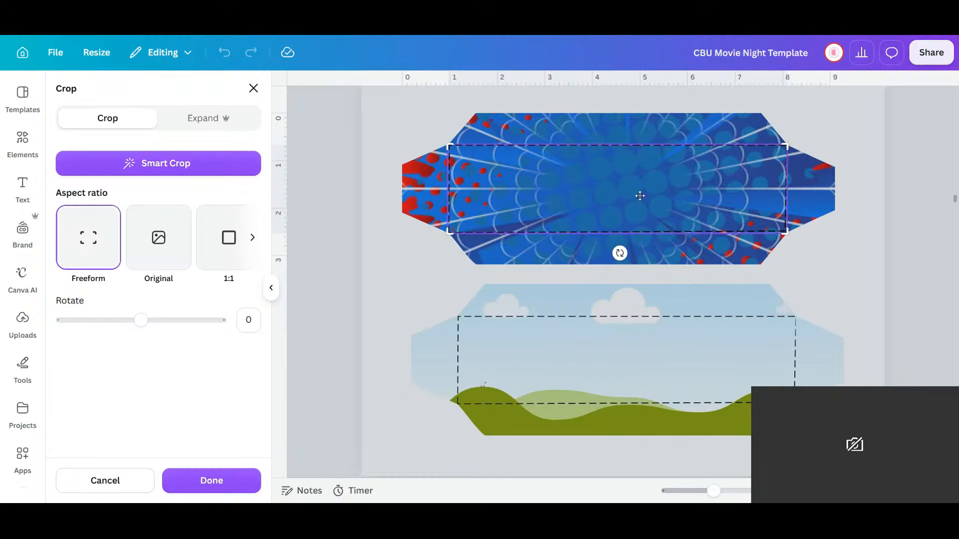
double_click(627, 178)
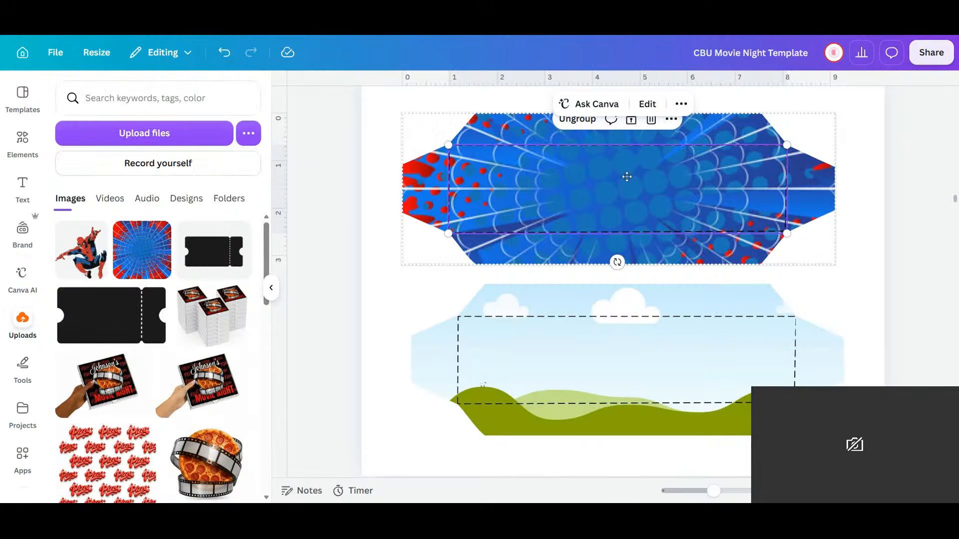
double_click(618, 184)
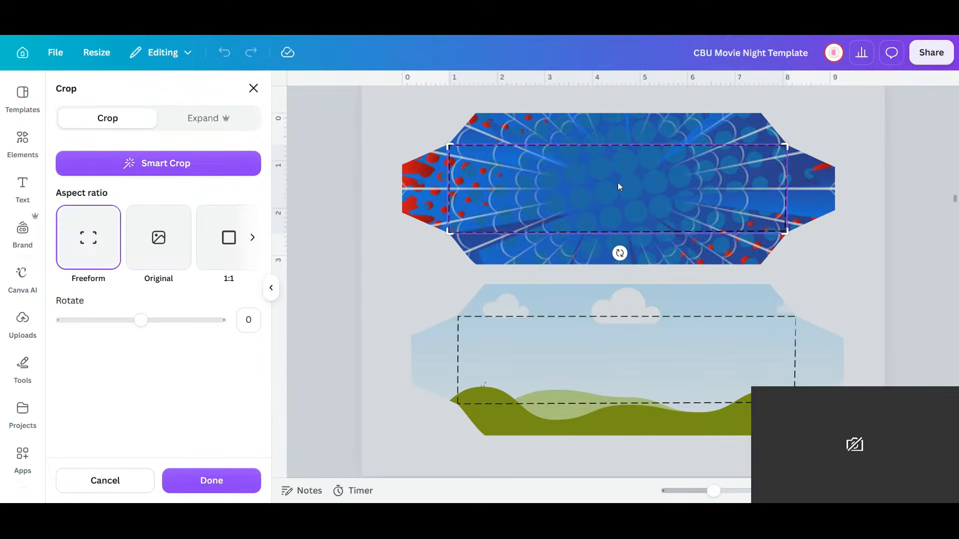
click(396, 261)
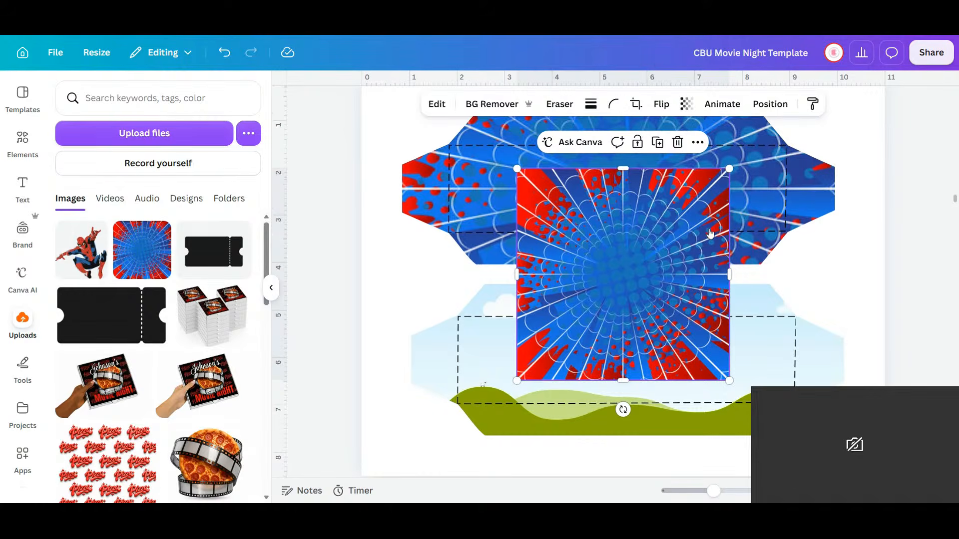
- Fill the lower tray panel with the spider web background and shift the image up inside the frame to its lower red-splattered area
drag(633, 281, 600, 350)
double_click(601, 344)
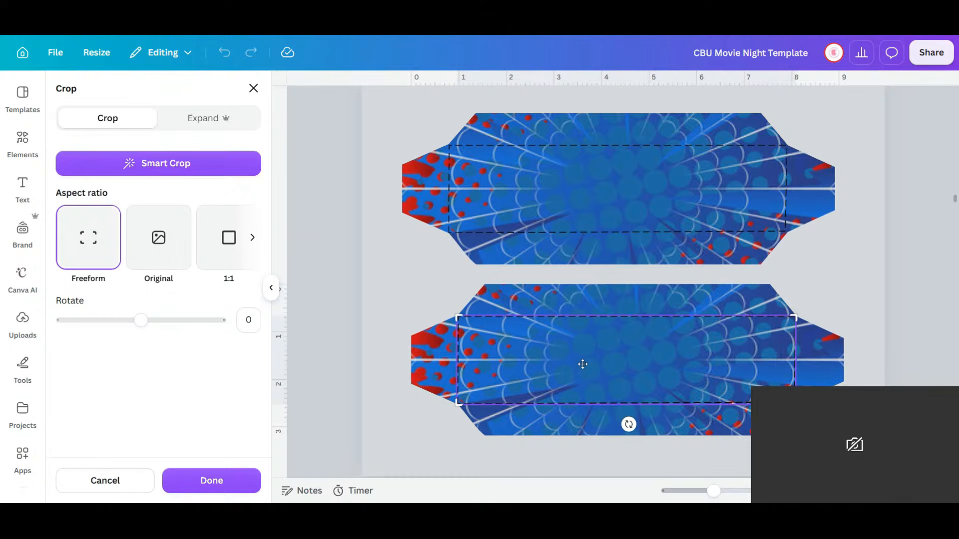
double_click(655, 303)
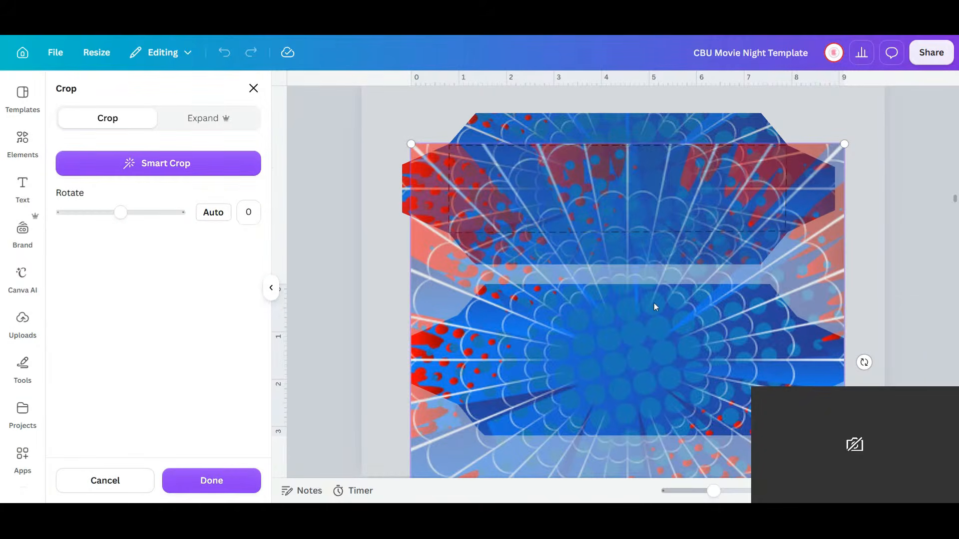
drag(655, 303, 658, 73)
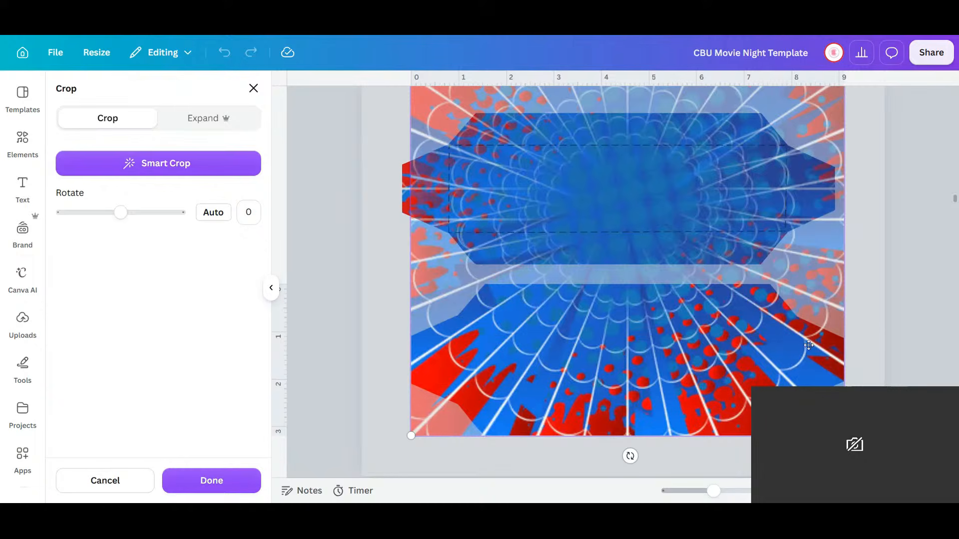
- Finish the lower panel's crop and reposition the web background in the upper panel on page 19 to show the image's upper part
click(886, 361)
scroll(691, 170, up, 5)
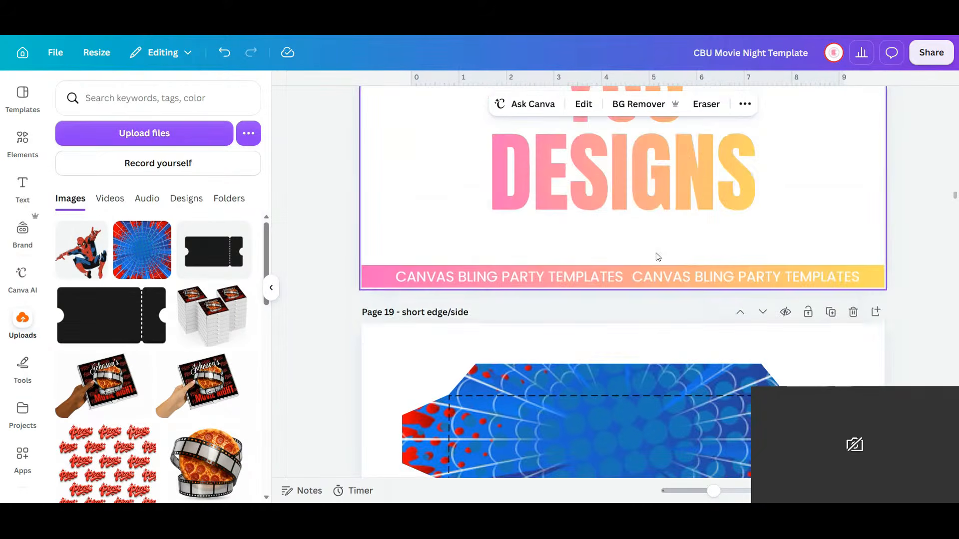
scroll(661, 355, down, 4)
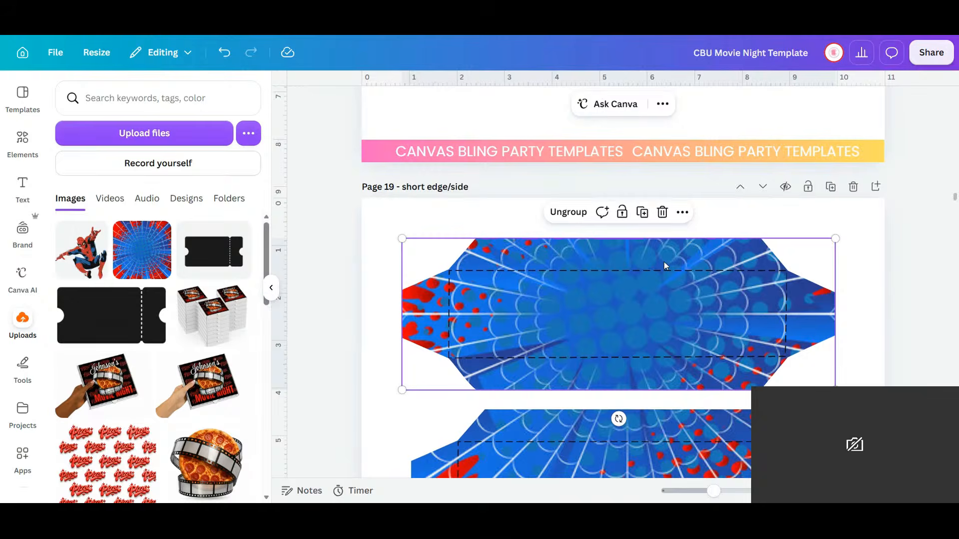
double_click(664, 262)
drag(671, 424, 666, 416)
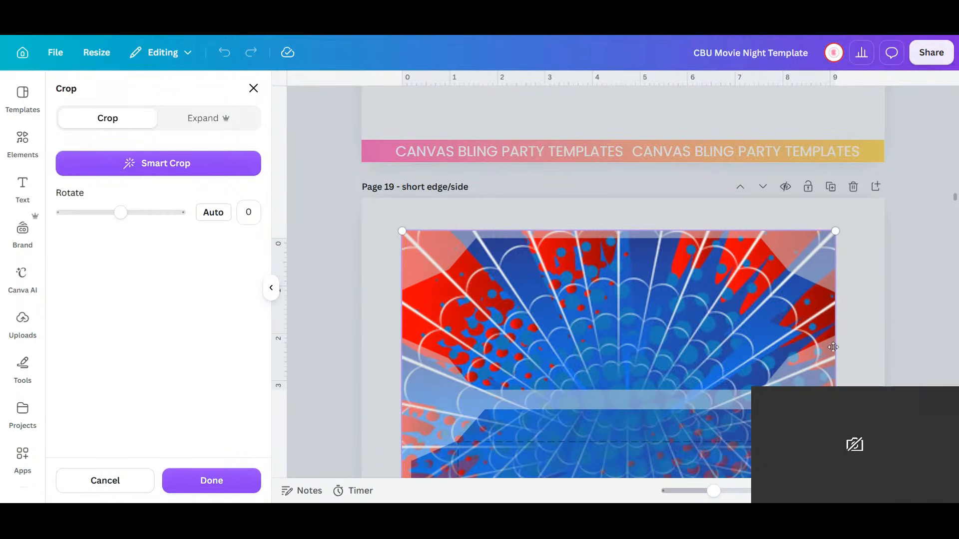
click(861, 347)
scroll(856, 355, down, 1)
scroll(856, 354, down, 2)
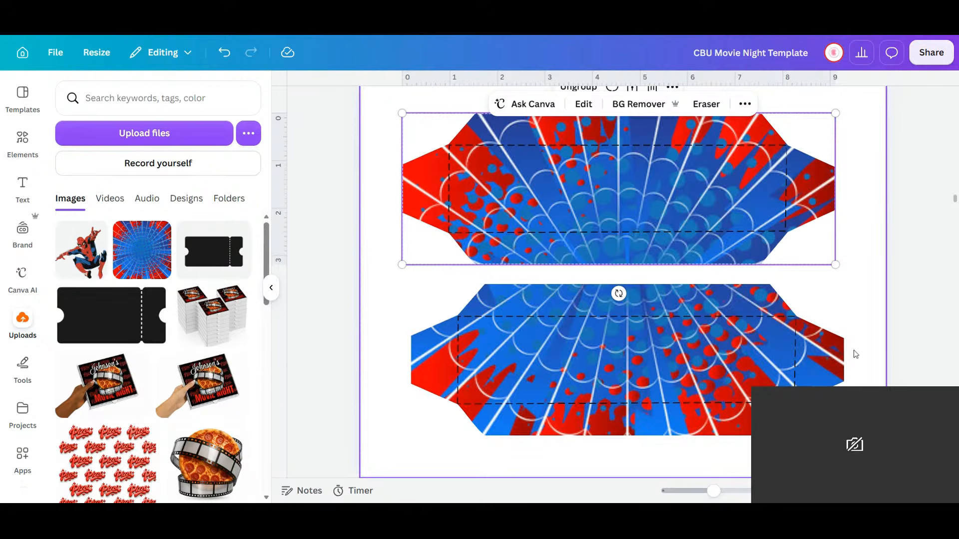
- Try to add an upscaled copy of the red-and-blue web background and place it in the upper panel
click(140, 265)
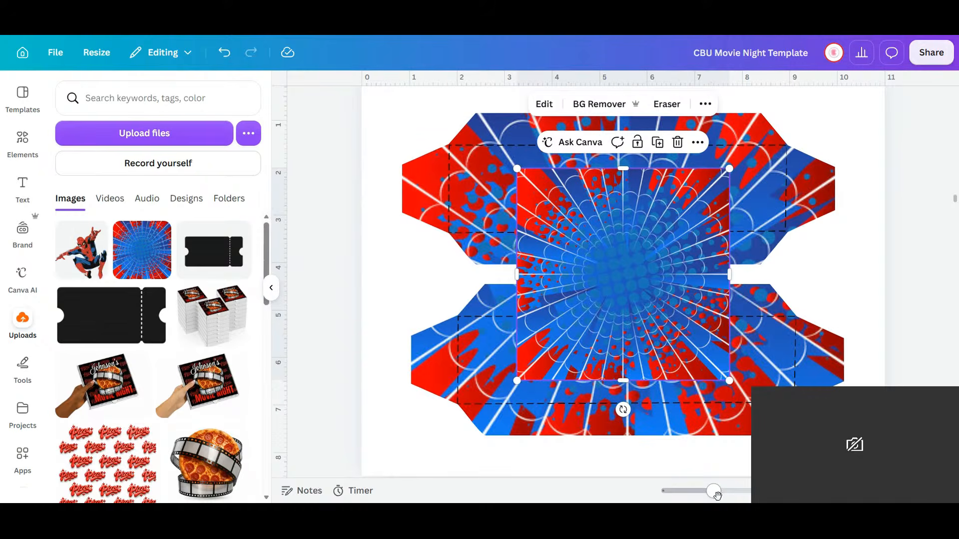
drag(740, 498, 718, 491)
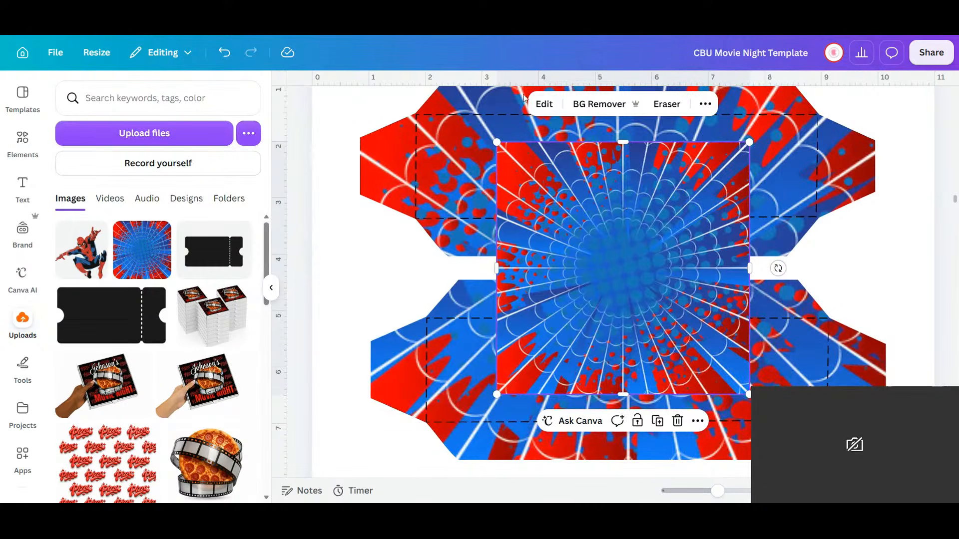
click(545, 106)
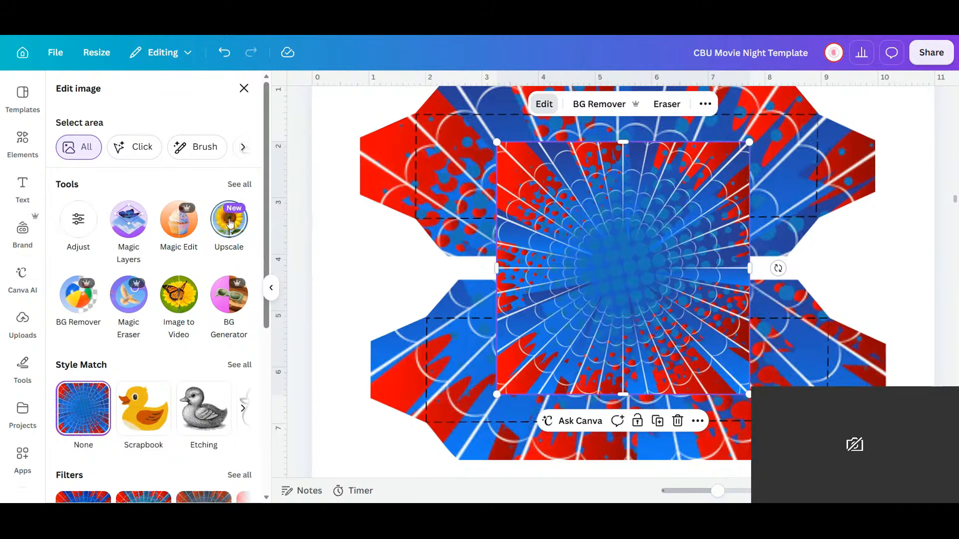
click(235, 219)
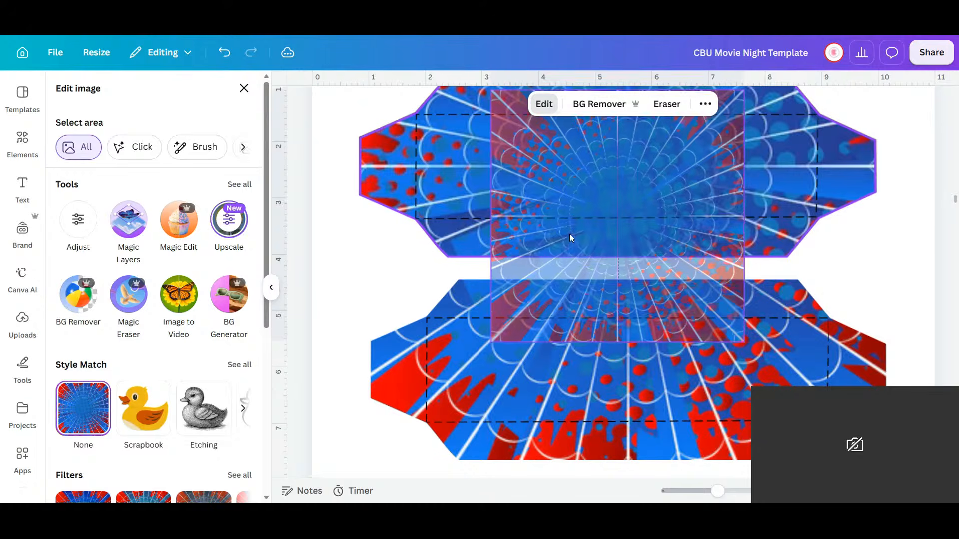
key(Delete)
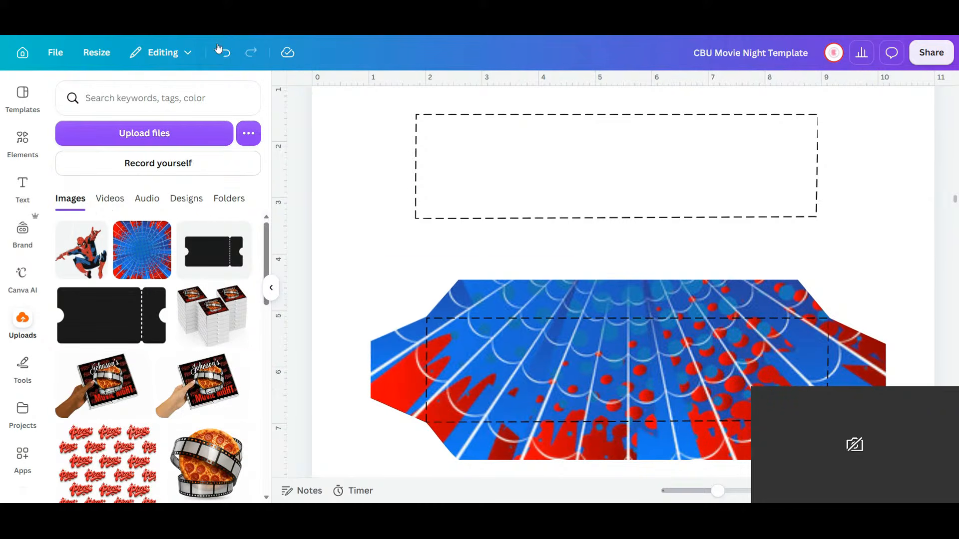
click(224, 53)
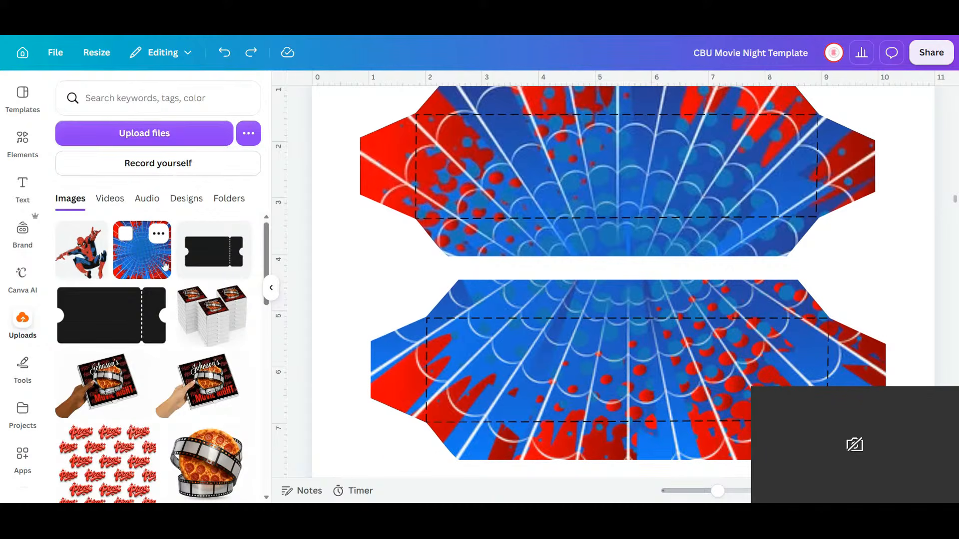
- Add the uploaded web background to page 19, upscale it and fill the lower panel with the upscaled version
click(145, 265)
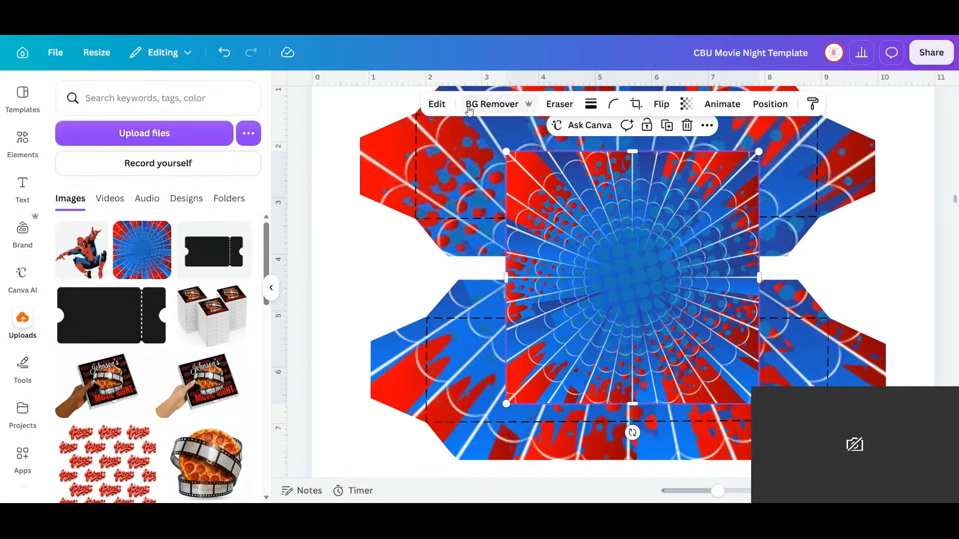
click(430, 104)
click(625, 303)
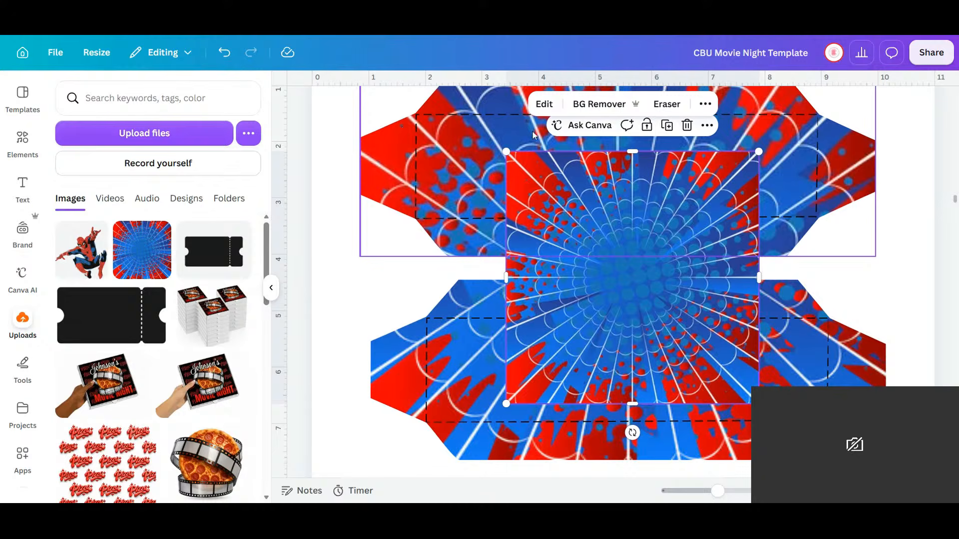
click(543, 105)
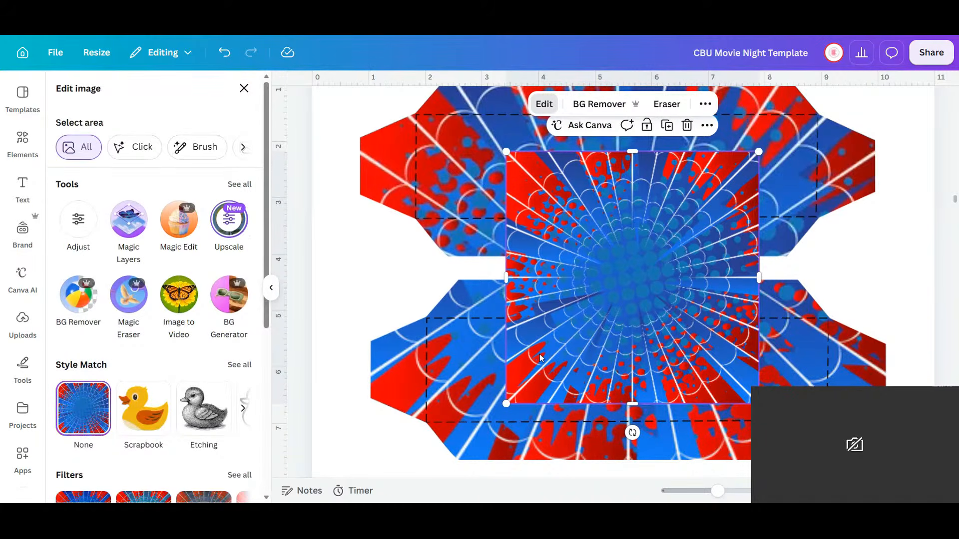
click(236, 226)
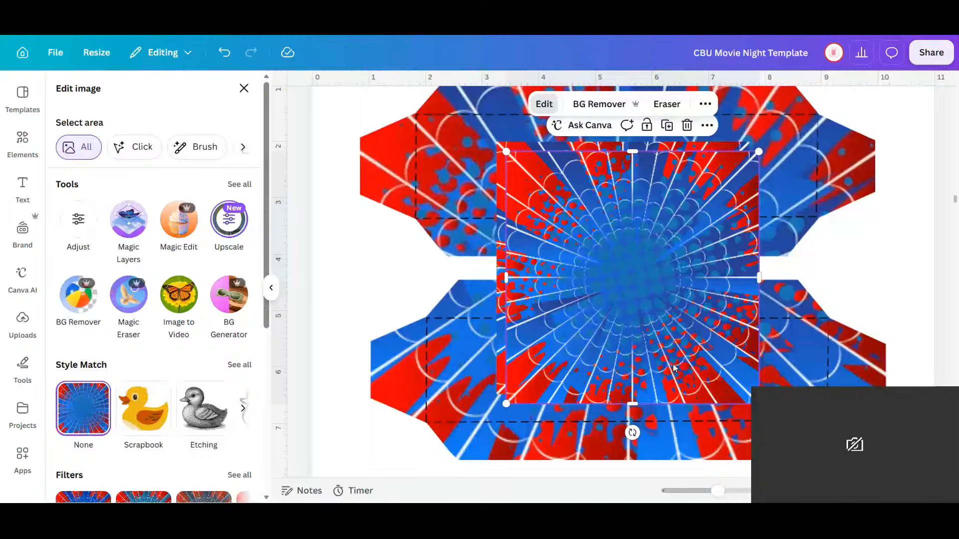
drag(673, 365, 619, 262)
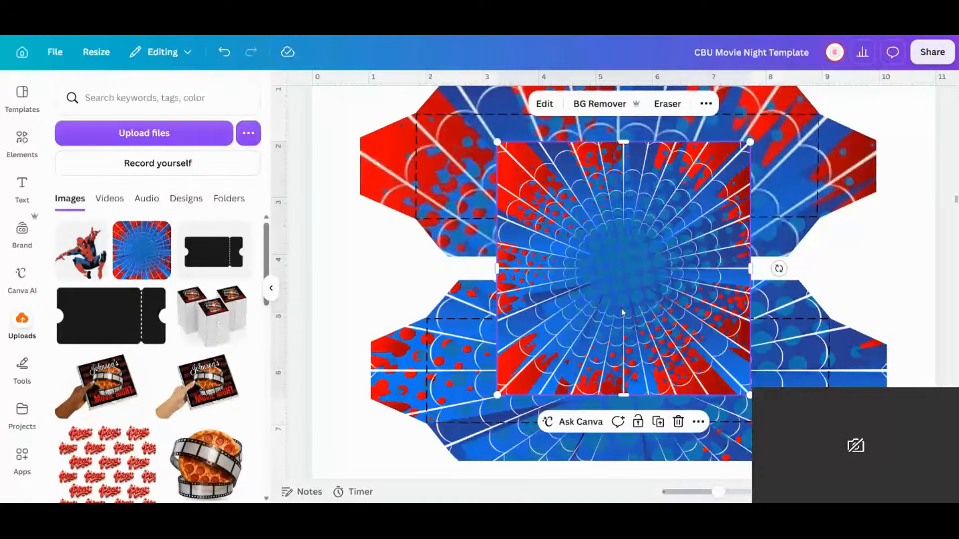
- Reposition the upscaled web background inside the lower panel so the lower part of the image fills the shape
click(814, 375)
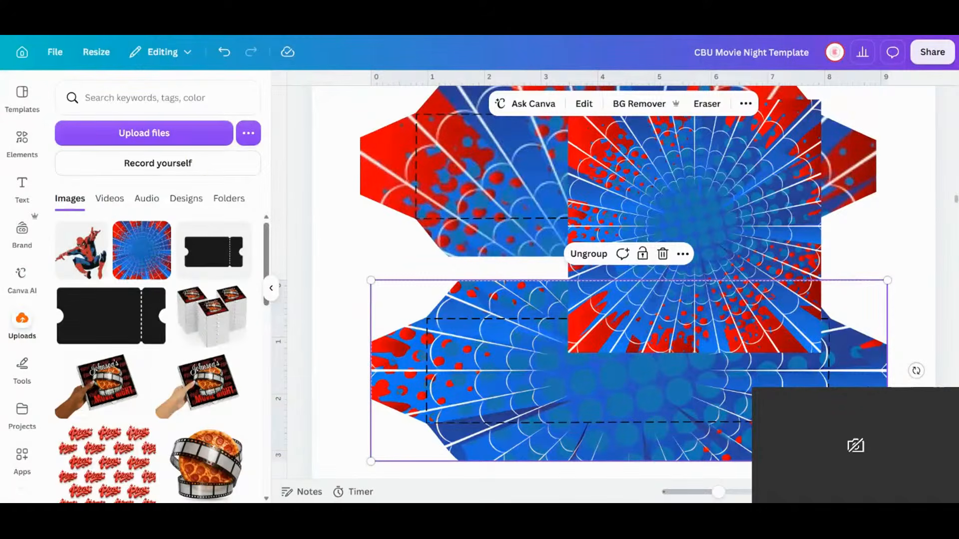
double_click(867, 388)
double_click(867, 389)
double_click(867, 392)
drag(868, 392, 858, 180)
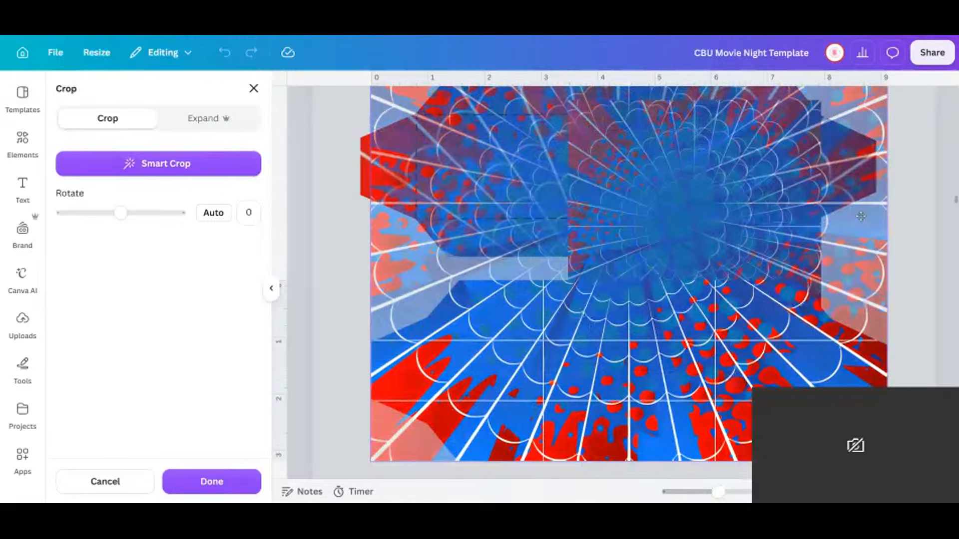
click(926, 326)
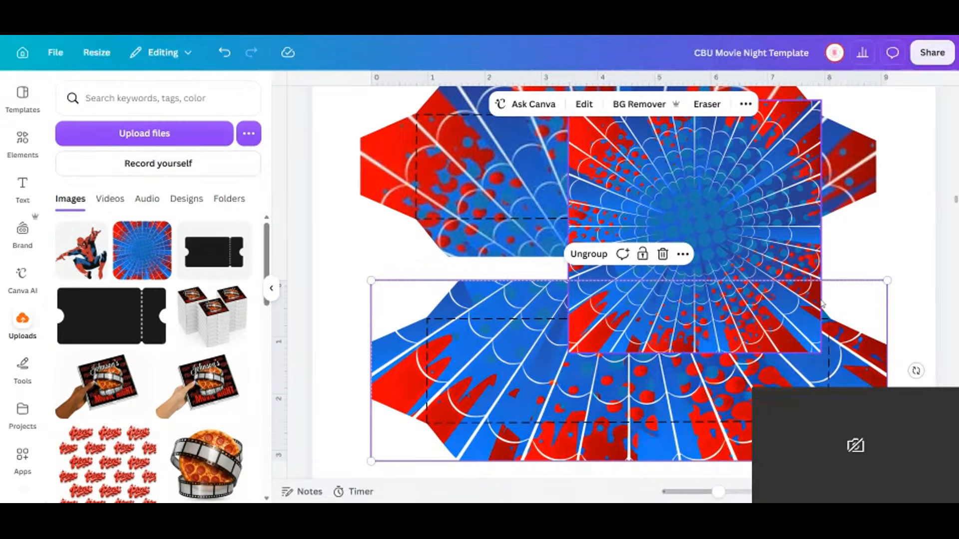
- Fill the upper panel on page 19 with the remaining loose copy of the upscaled web background
click(621, 372)
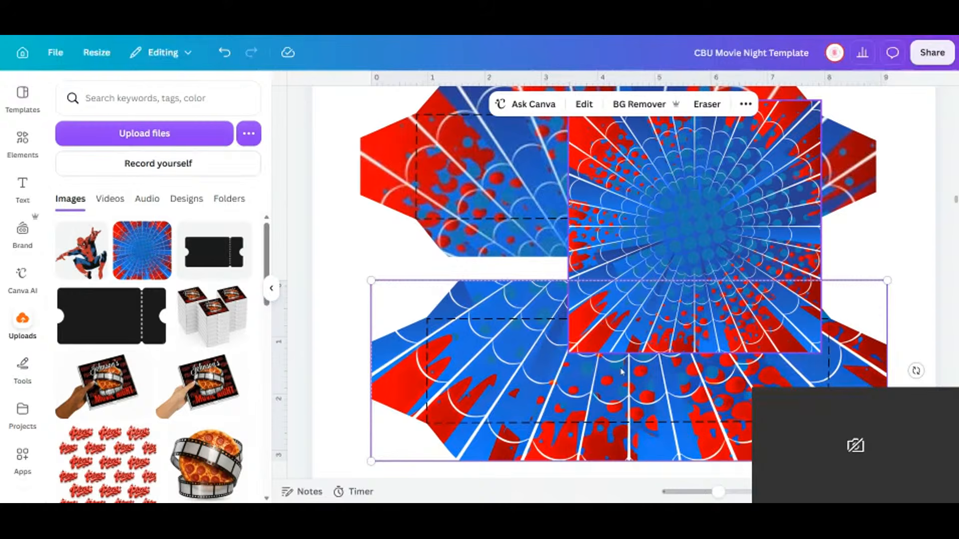
scroll(621, 372, down, 1)
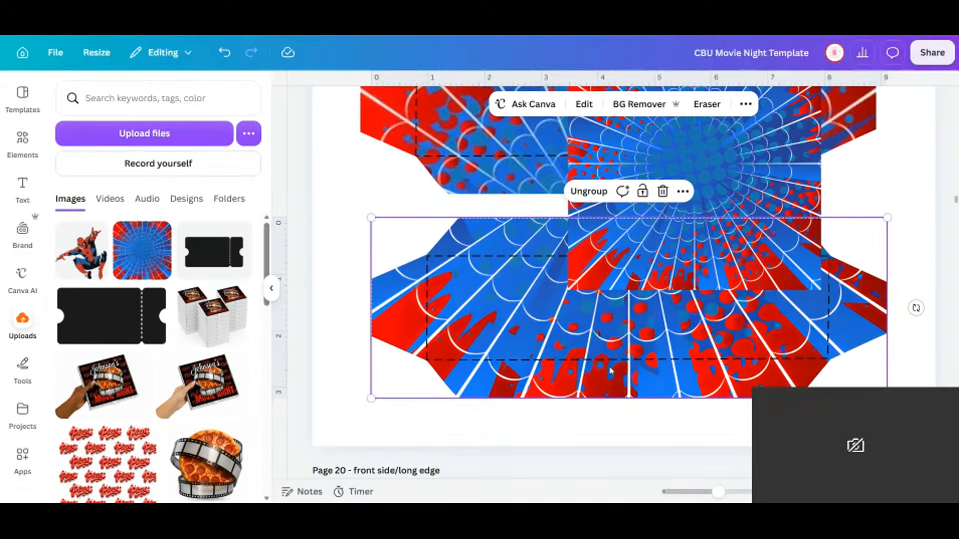
scroll(611, 370, up, 4)
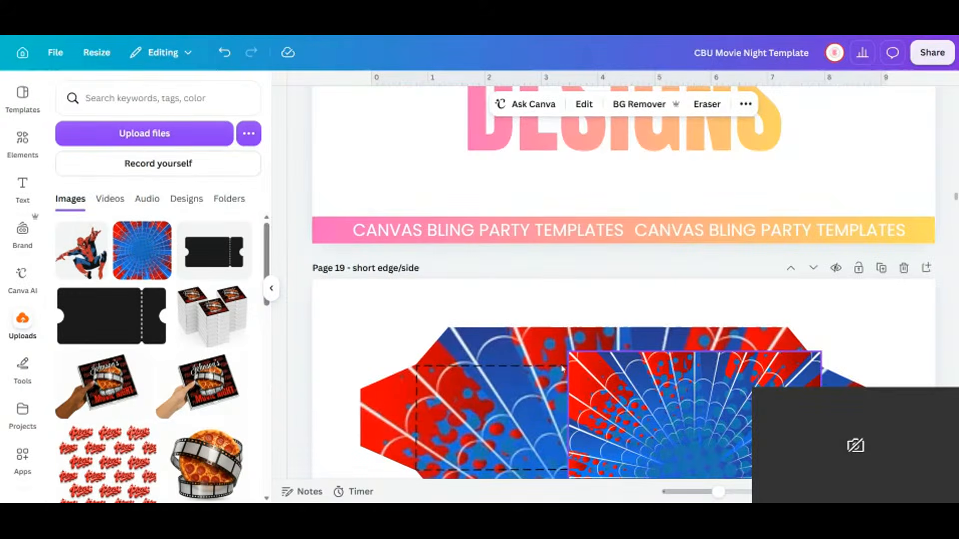
scroll(856, 312, down, 8)
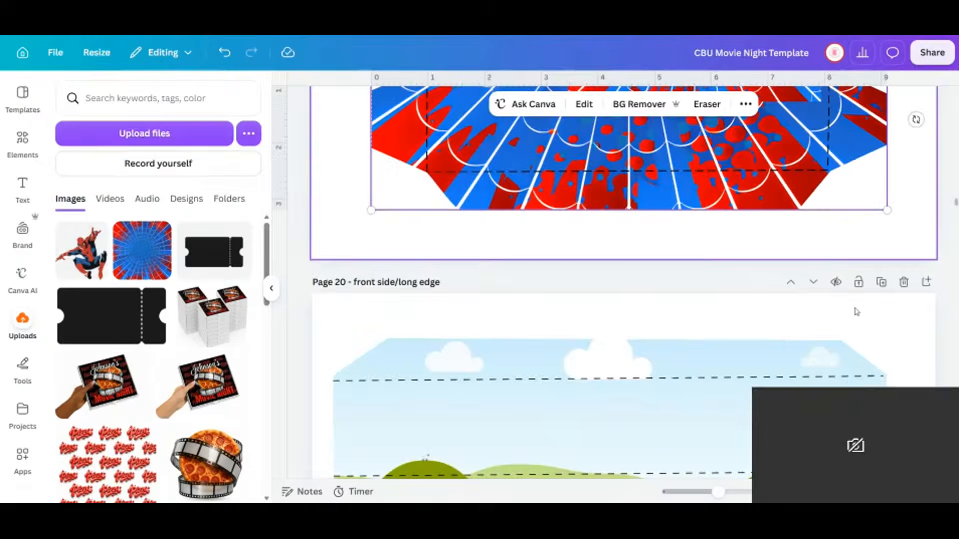
scroll(857, 312, down, 1)
scroll(857, 311, up, 6)
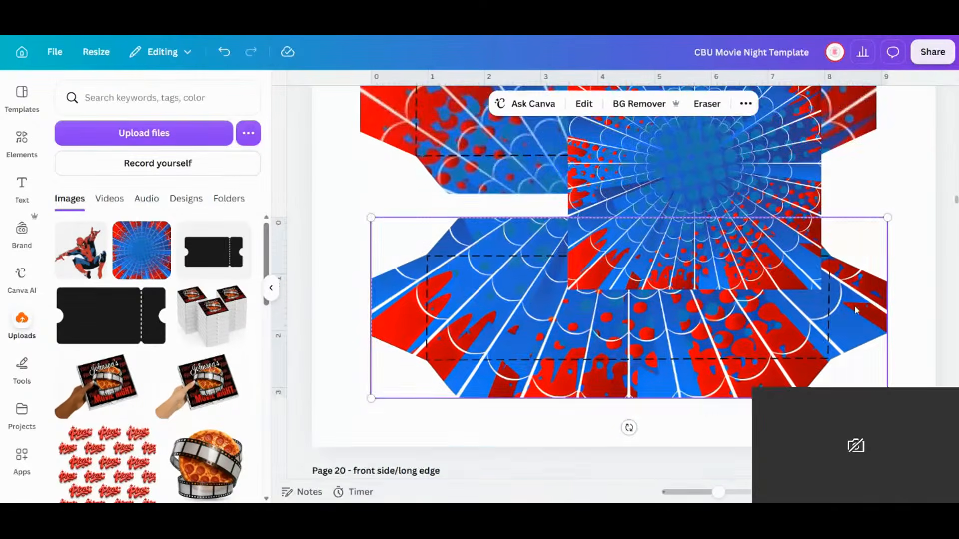
click(727, 226)
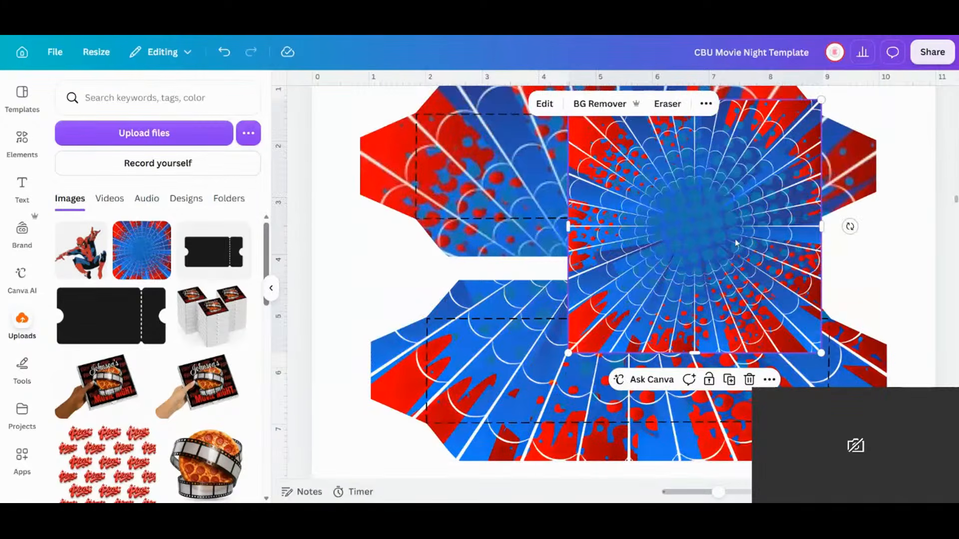
drag(741, 233, 749, 196)
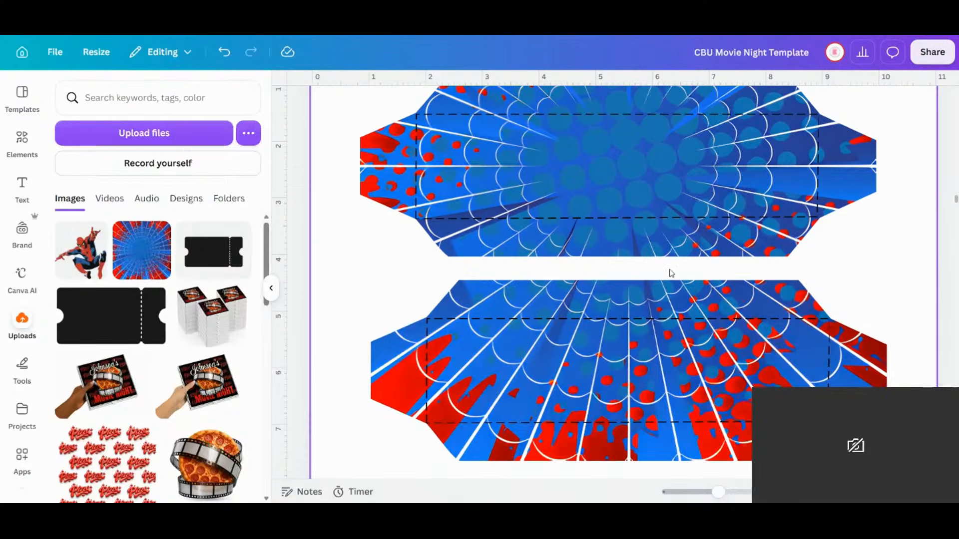
click(690, 176)
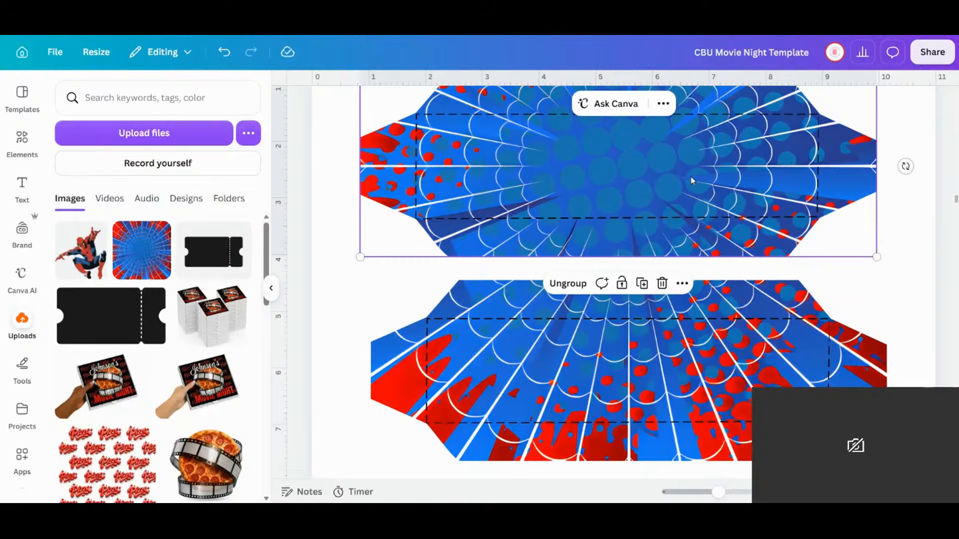
double_click(691, 176)
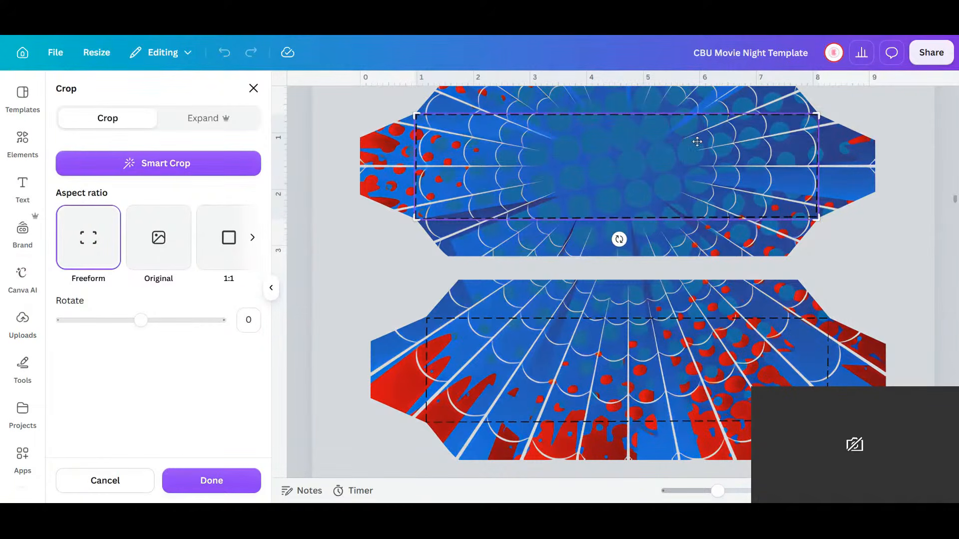
click(769, 102)
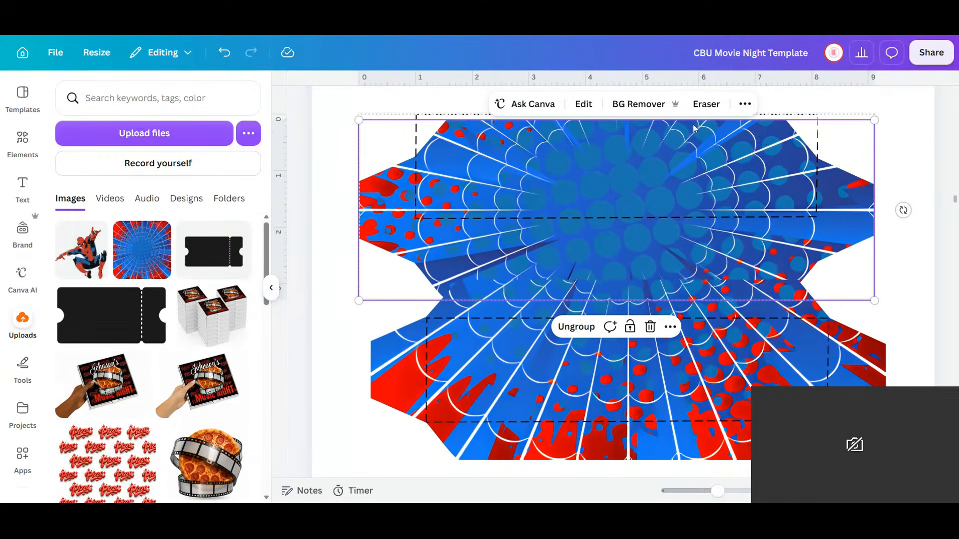
click(223, 53)
- Reposition the upscaled web background inside the upper panel so the image's top edge aligns with the panel's top edge
scroll(734, 177, up, 3)
scroll(734, 179, down, 3)
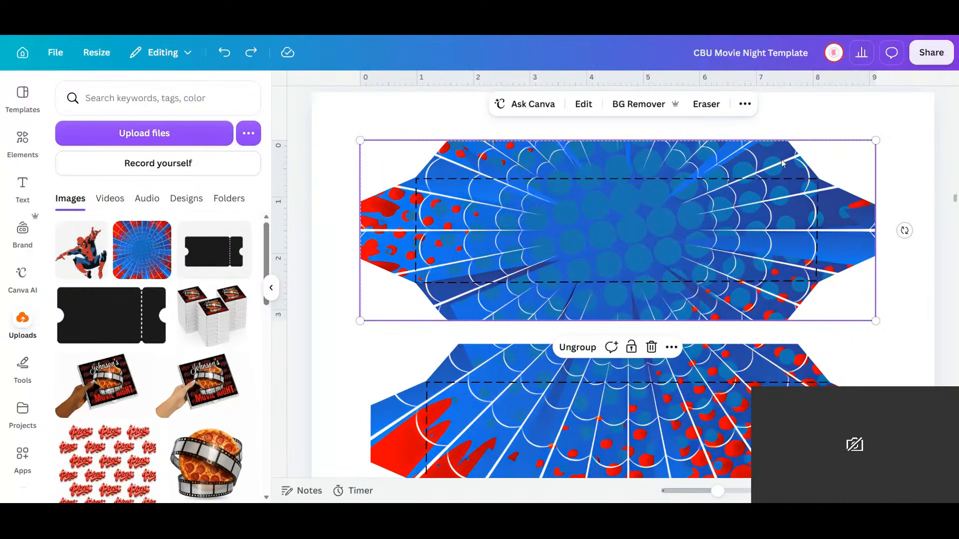
click(742, 208)
click(848, 209)
double_click(848, 208)
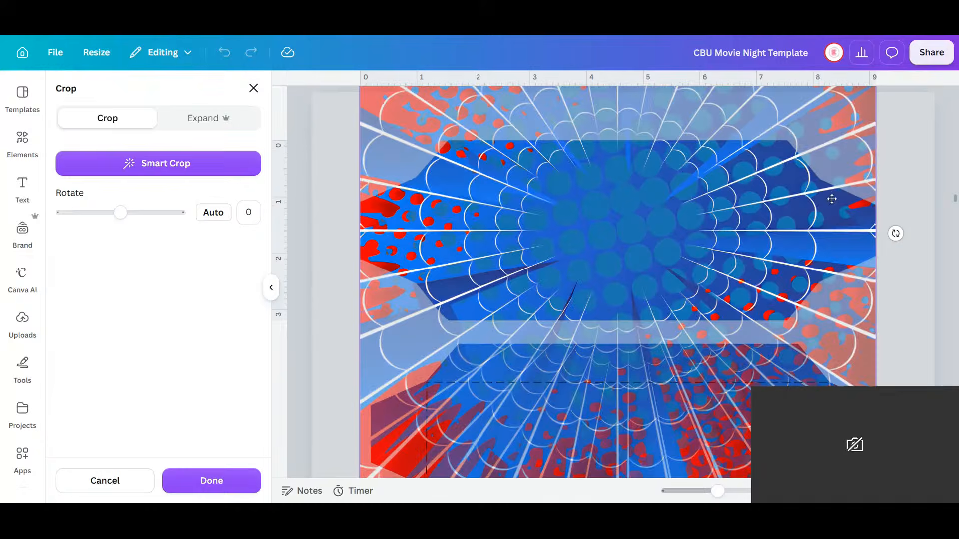
drag(831, 199, 831, 254)
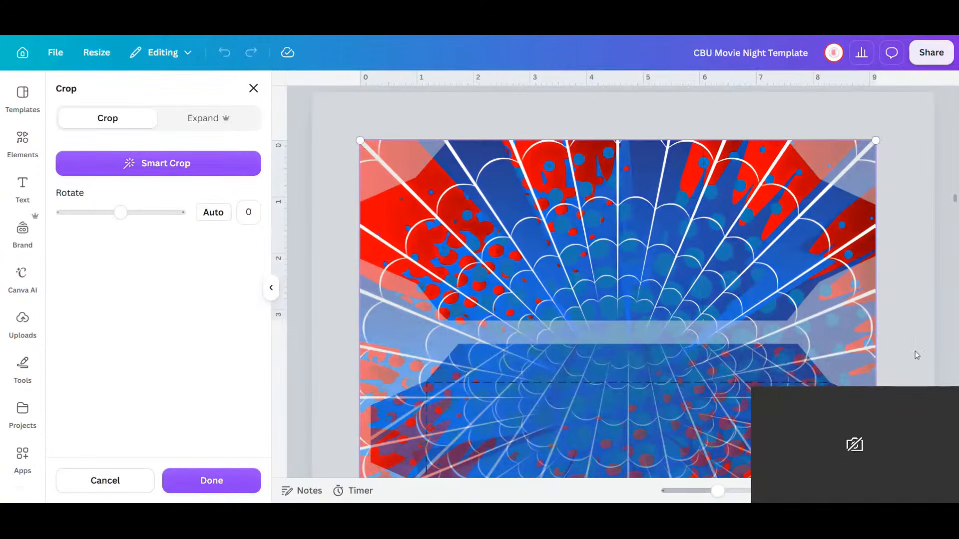
click(917, 337)
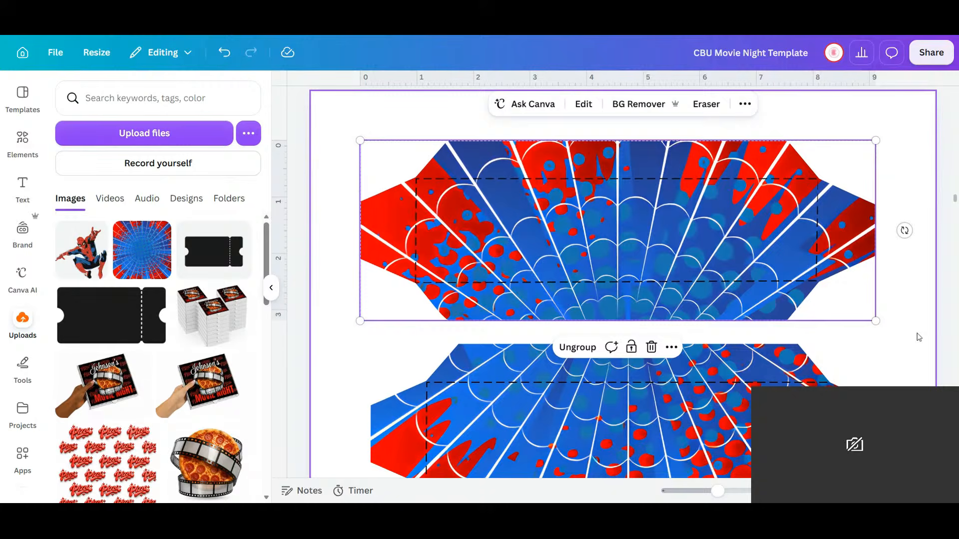
- Compare the two panels on page 19 and go on to page 20, the front side/long edge
scroll(918, 337, down, 3)
scroll(918, 337, down, 2)
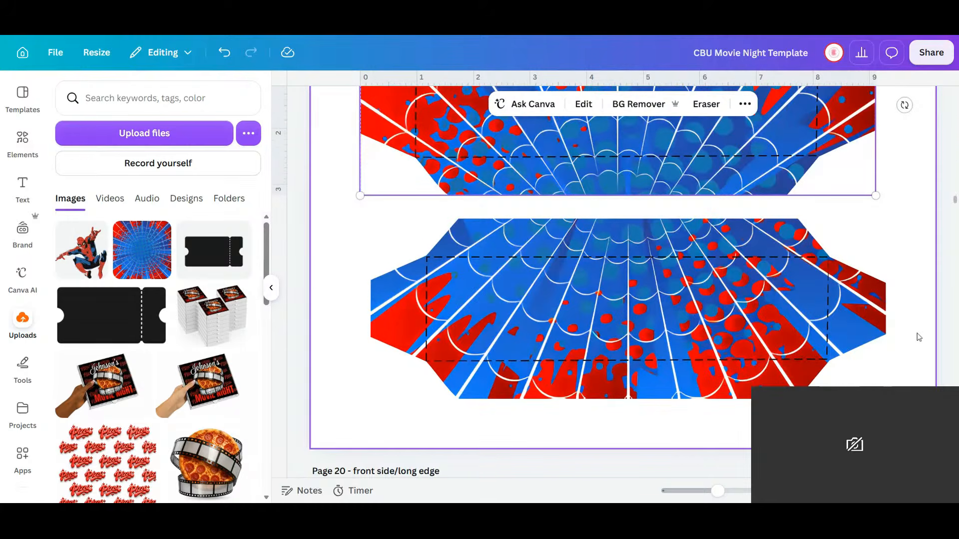
scroll(918, 338, up, 3)
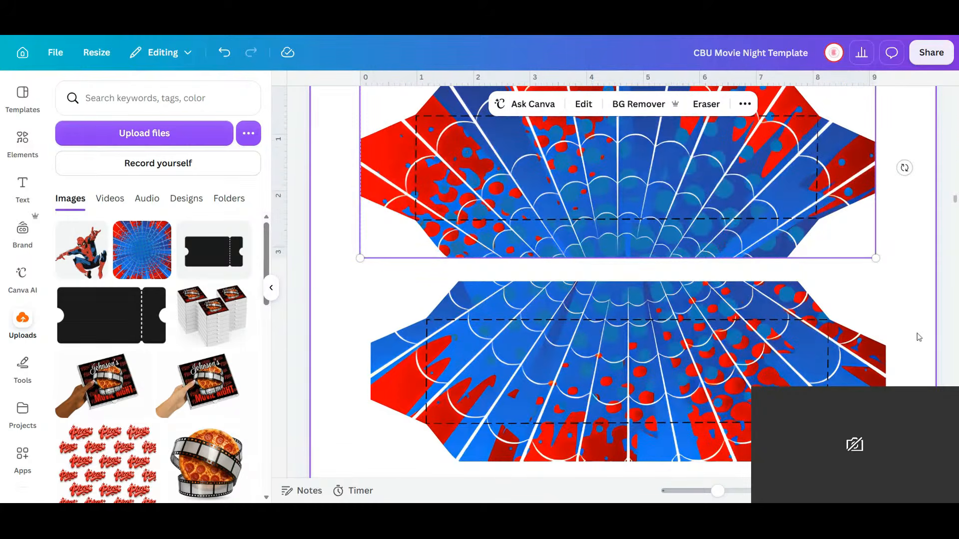
scroll(918, 337, down, 10)
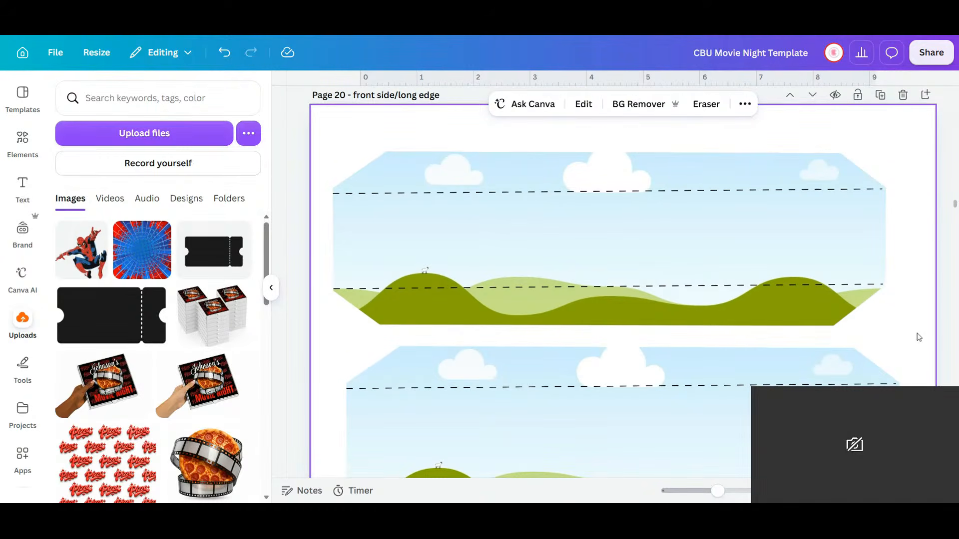
- Fill the upper panel on page 20 with the black-red-black gradient from the design's colors
scroll(918, 337, down, 2)
click(492, 168)
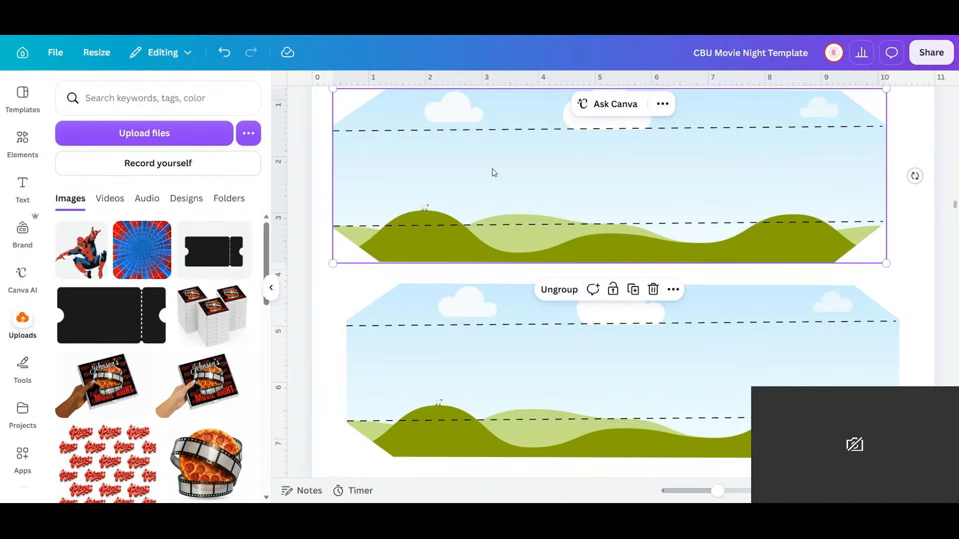
click(662, 103)
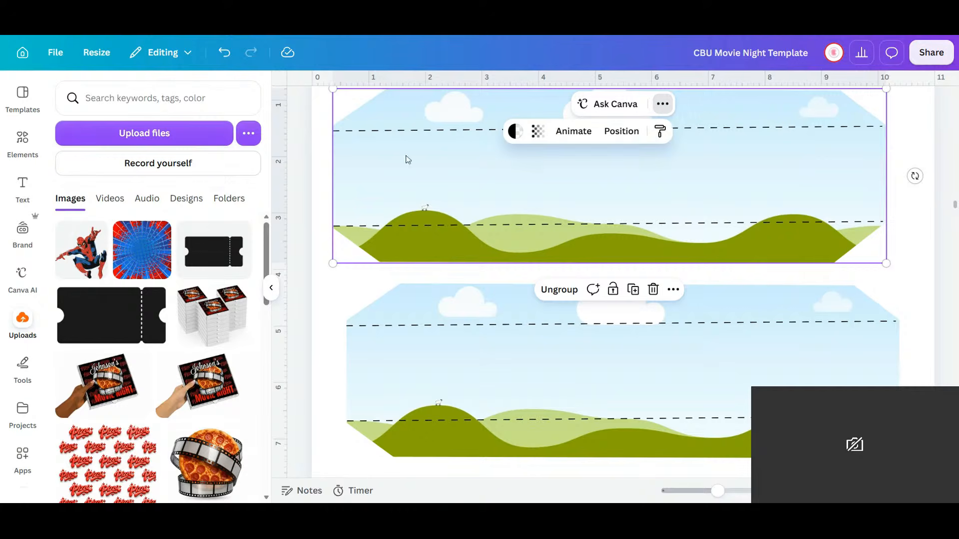
click(517, 132)
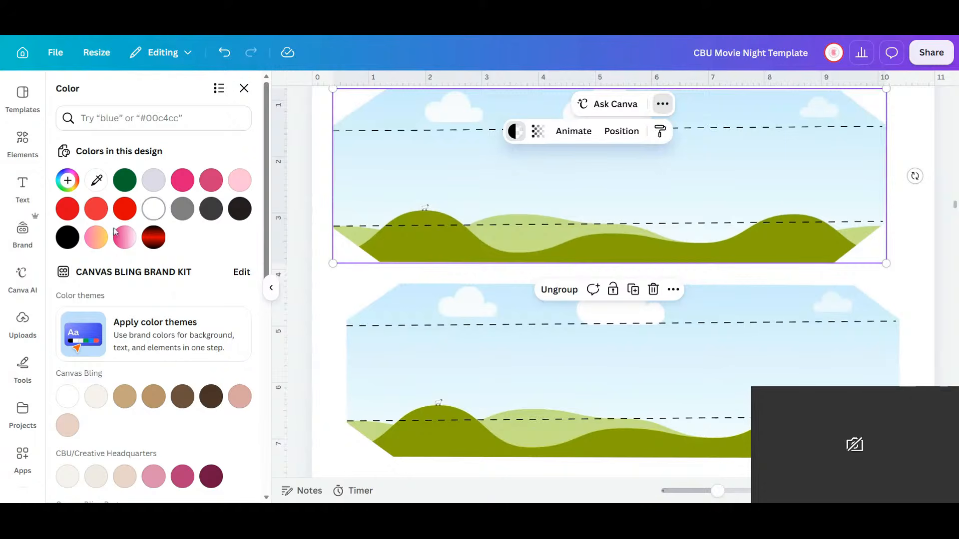
click(154, 239)
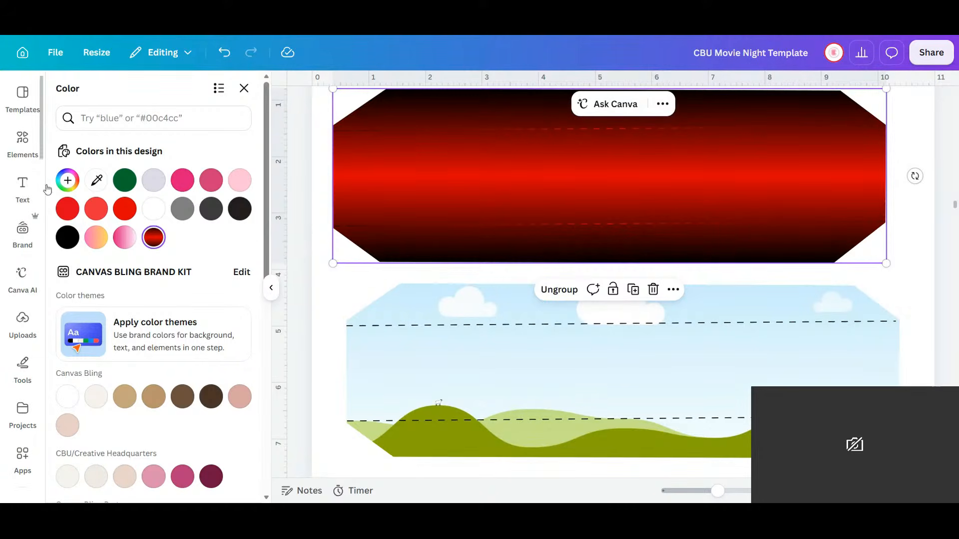
- Try the vertical-band, radial and diagonal gradient styles on the upper panel, then return to the horizontal-band linear style
click(68, 181)
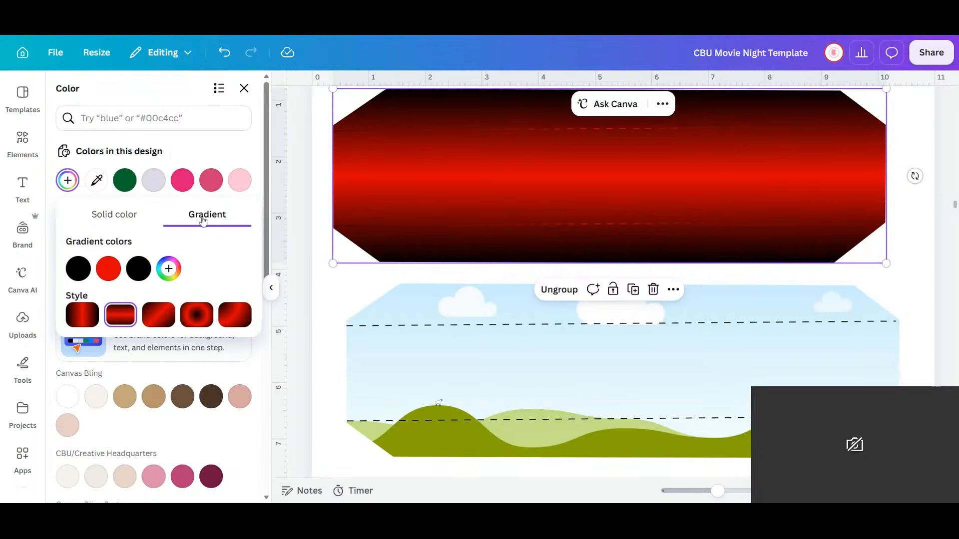
click(82, 319)
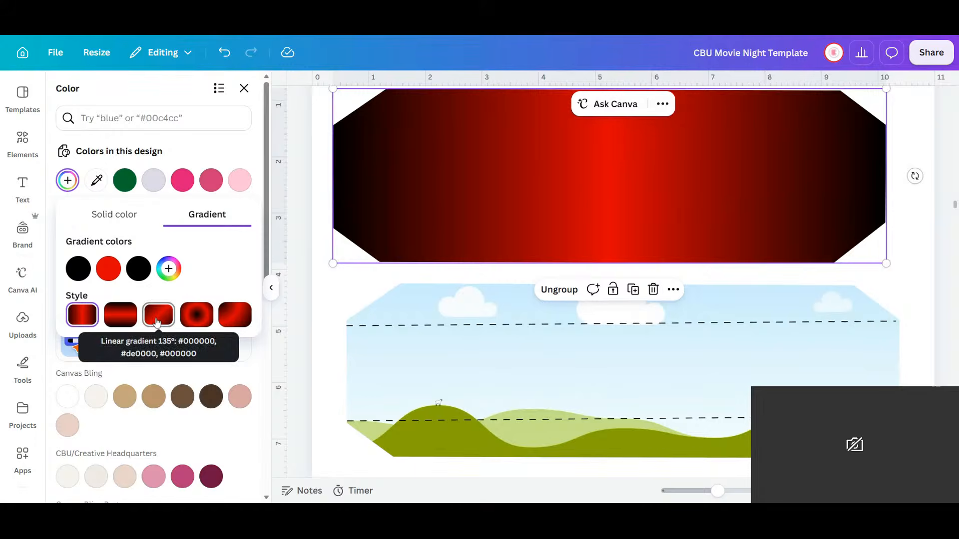
click(197, 314)
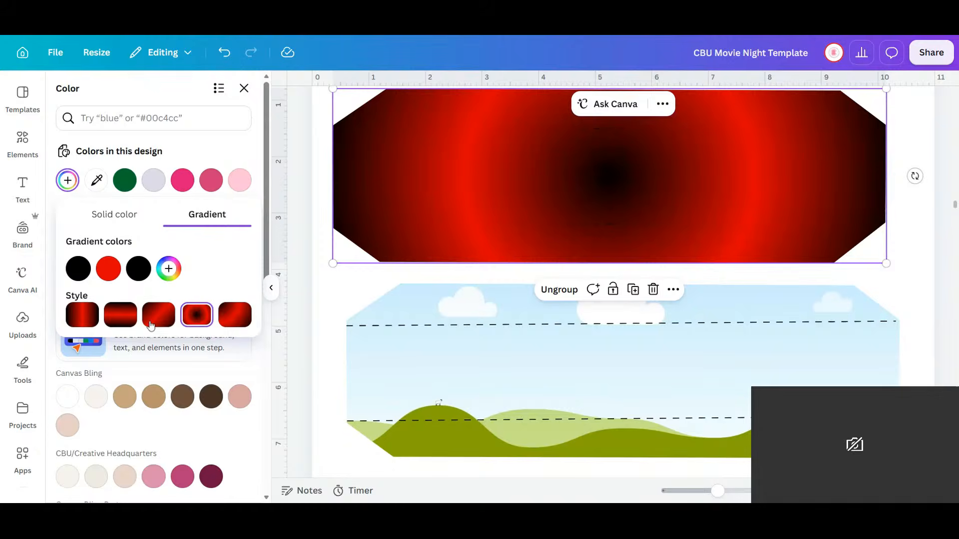
click(120, 315)
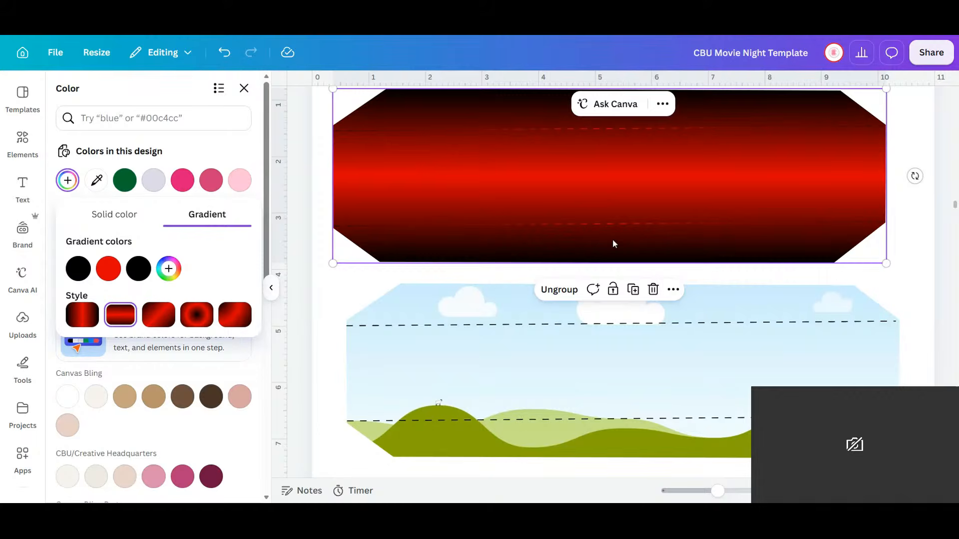
click(235, 319)
click(198, 318)
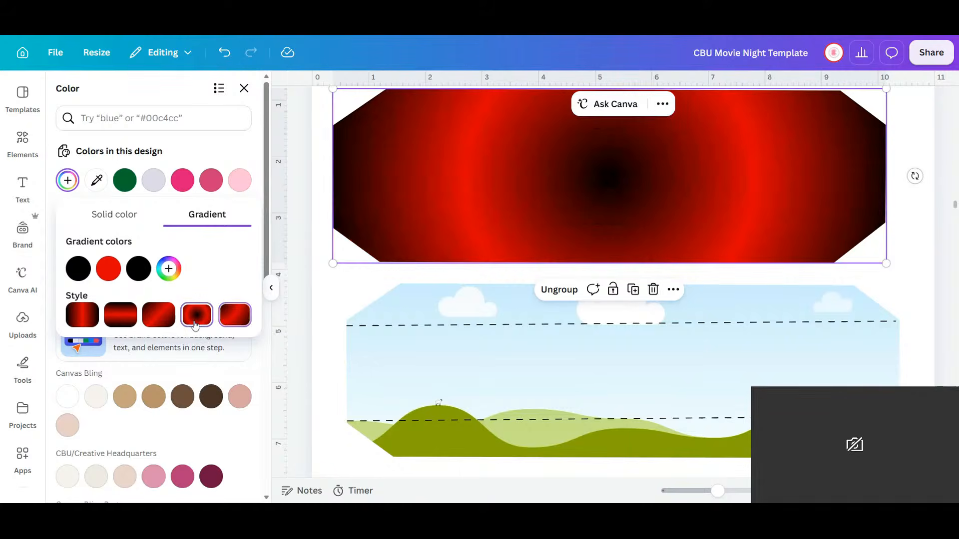
click(122, 322)
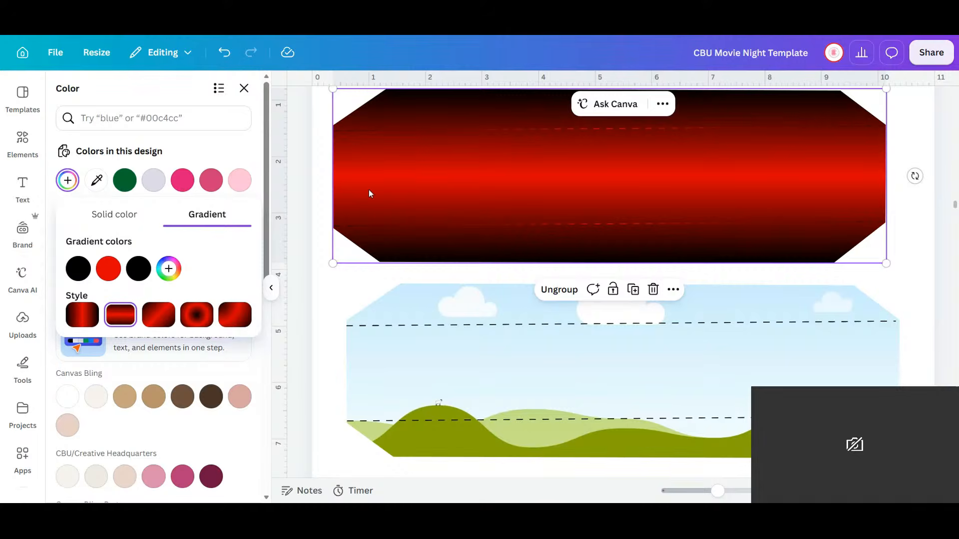
click(83, 323)
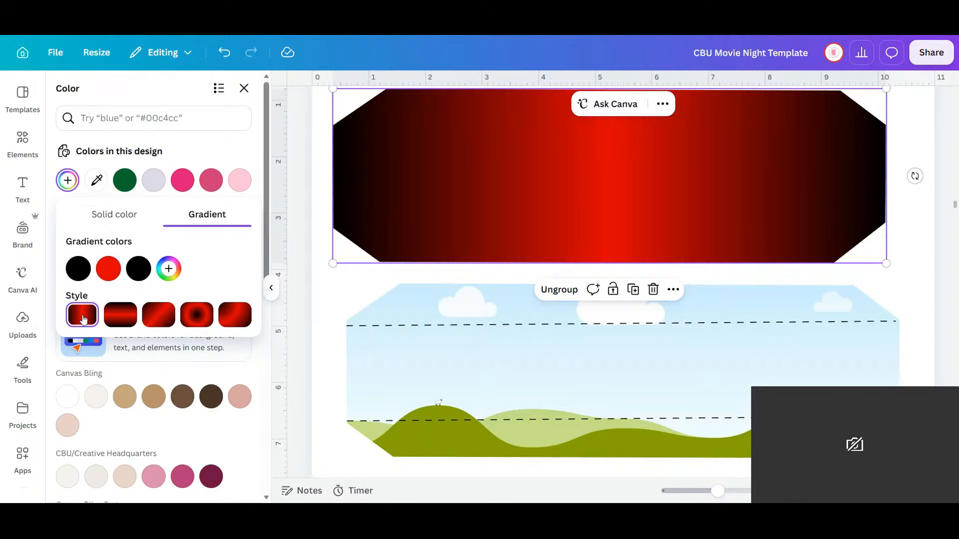
click(128, 320)
- Apply the same black-red-black horizontal-band gradient to the lower panel on page 20
click(478, 372)
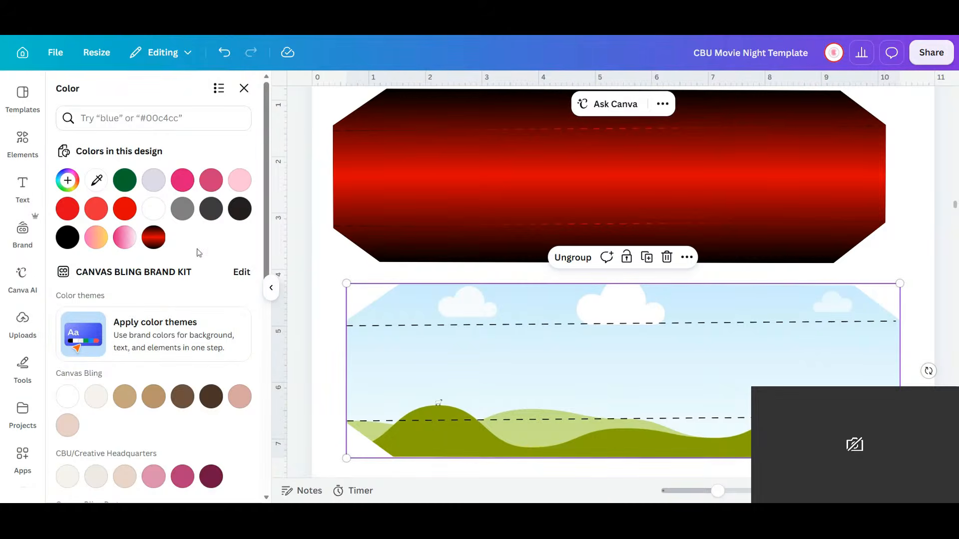
click(154, 237)
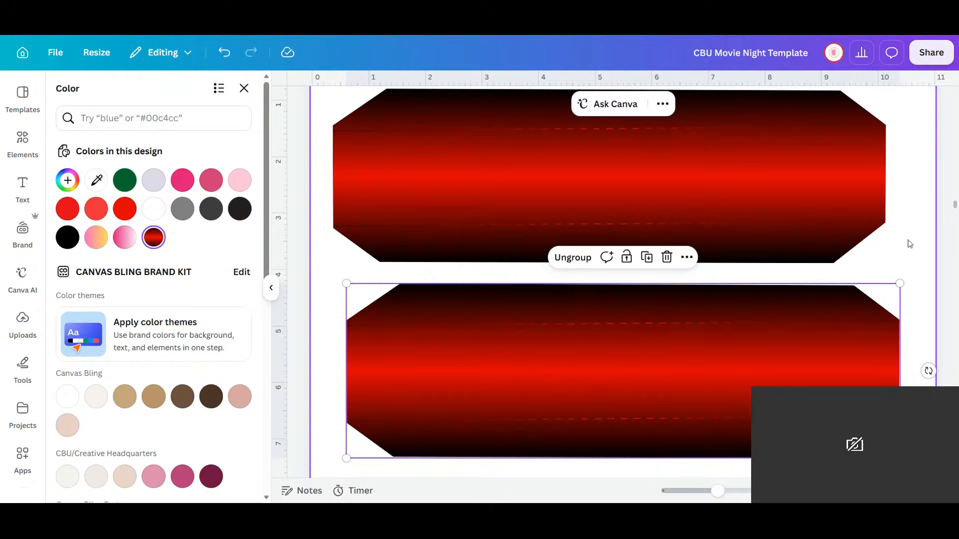
click(917, 282)
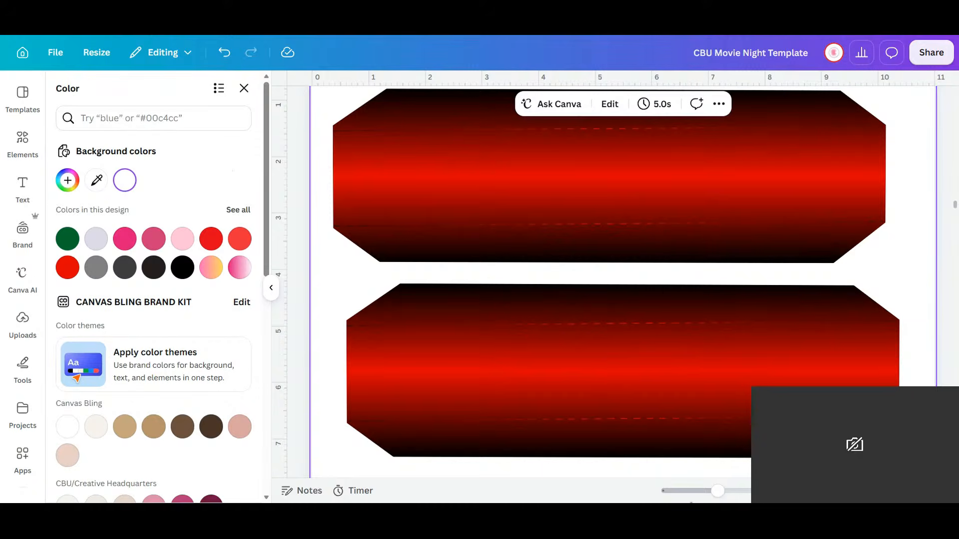
- Move the upper gradient panel on page 20 so its side edges line up with the lower panel
drag(710, 495, 702, 496)
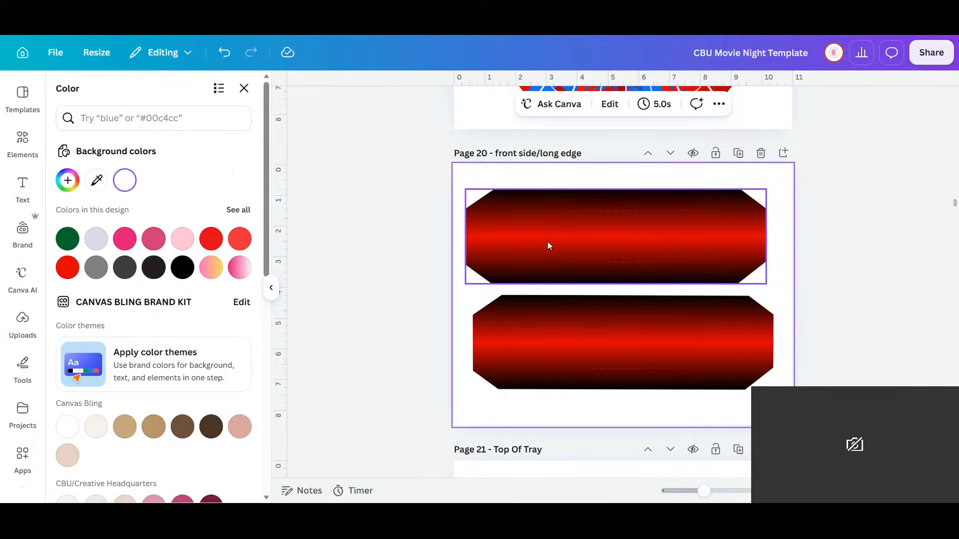
click(558, 259)
drag(558, 254, 567, 252)
- Compare the web-patterned panels on page 19 with the gradient panels on page 20
scroll(767, 318, up, 4)
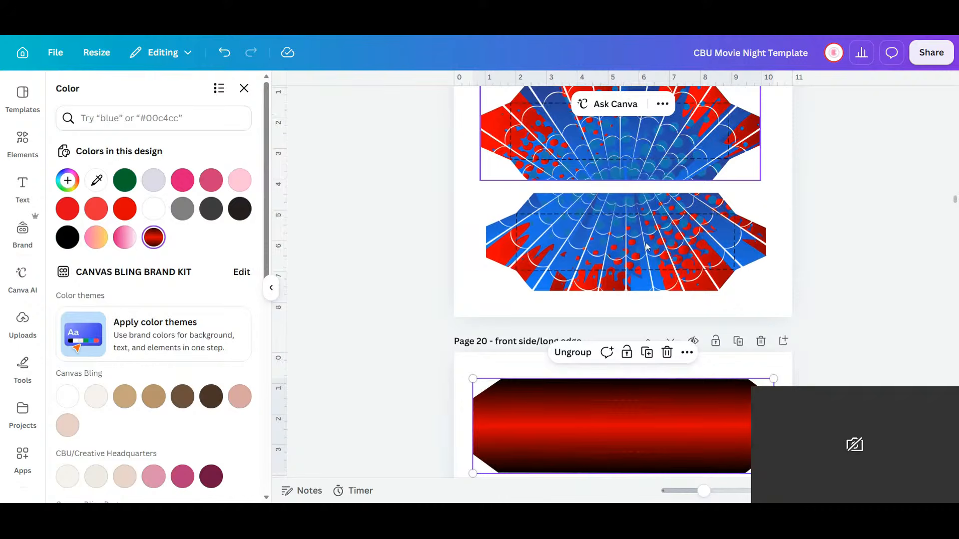
scroll(612, 233, down, 8)
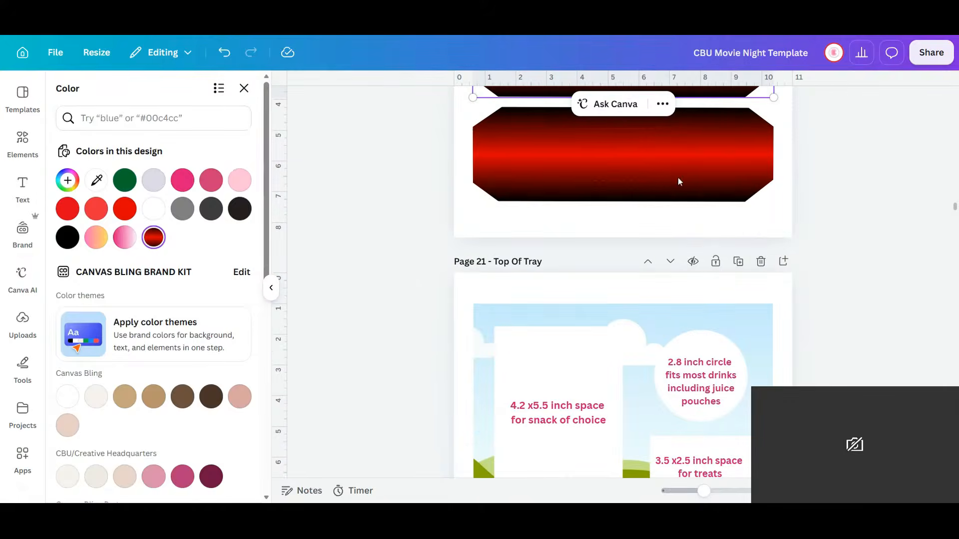
scroll(706, 263, up, 3)
scroll(696, 277, up, 8)
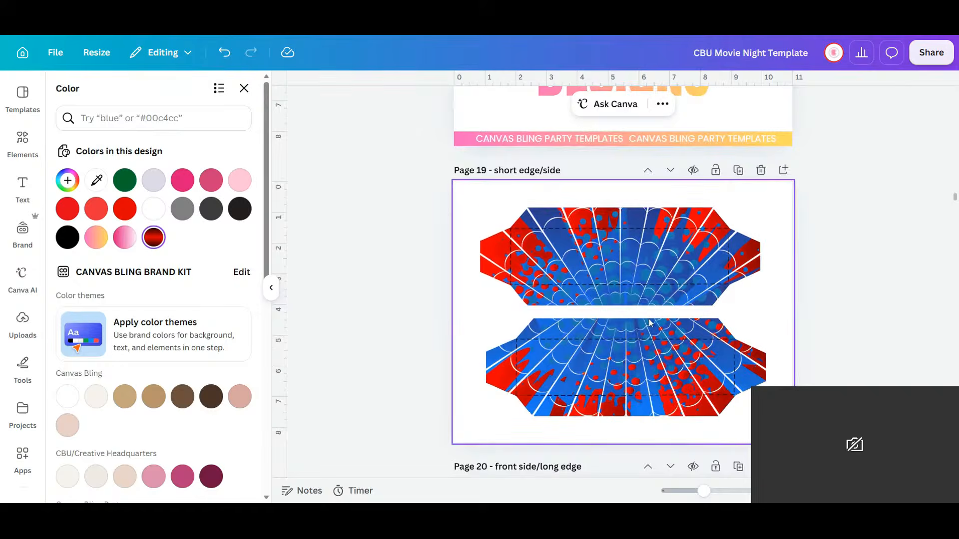
scroll(657, 299, down, 3)
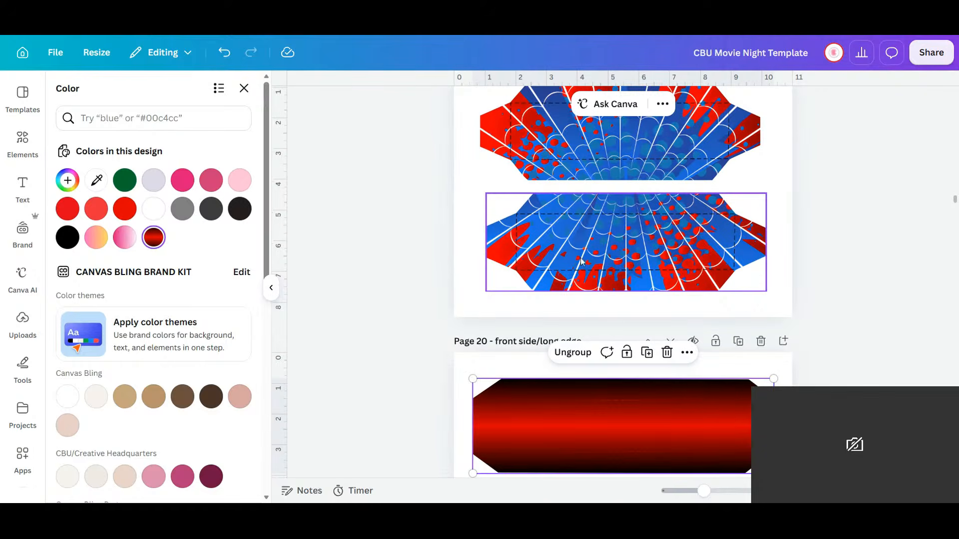
scroll(668, 302, down, 3)
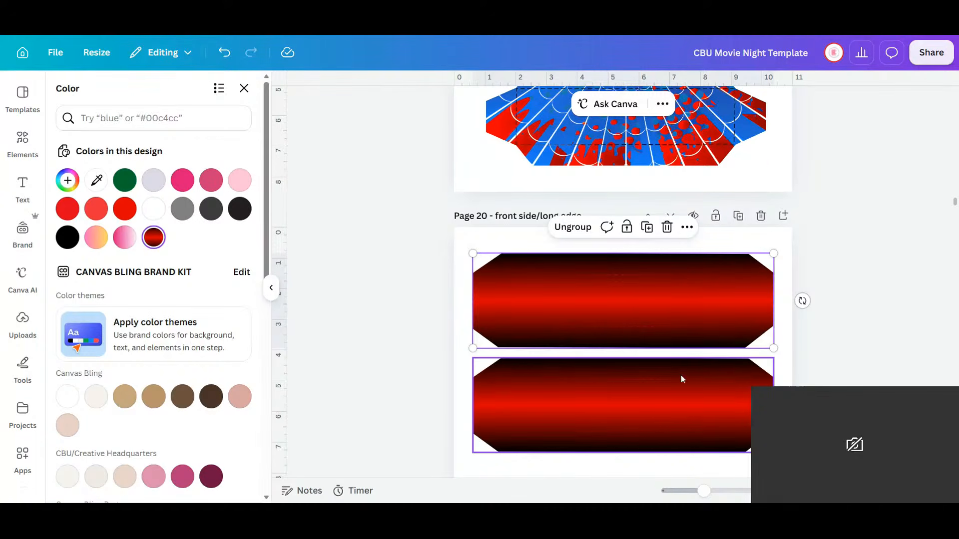
- Fill the Top Of Tray frame on page 21 with an upscaled copy of the uploaded web background
scroll(618, 319, down, 6)
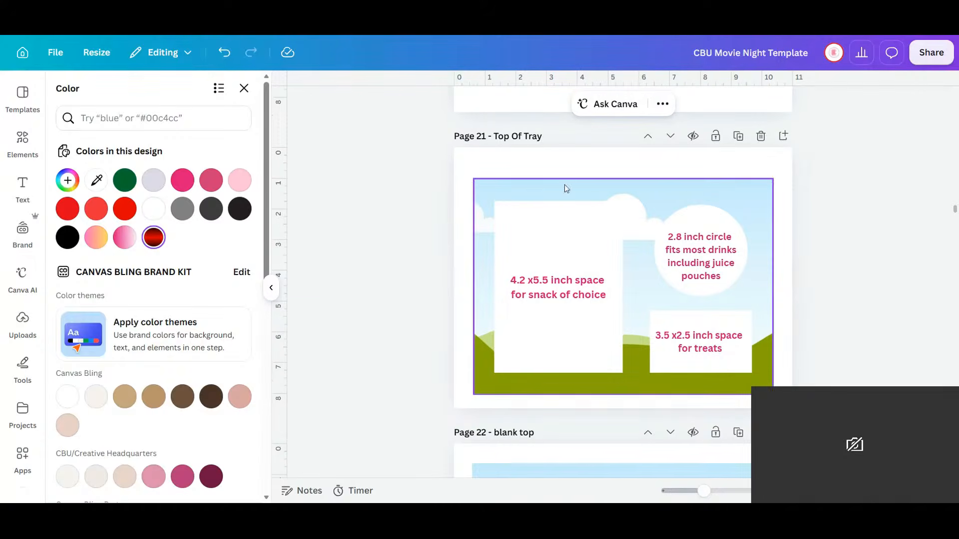
click(22, 334)
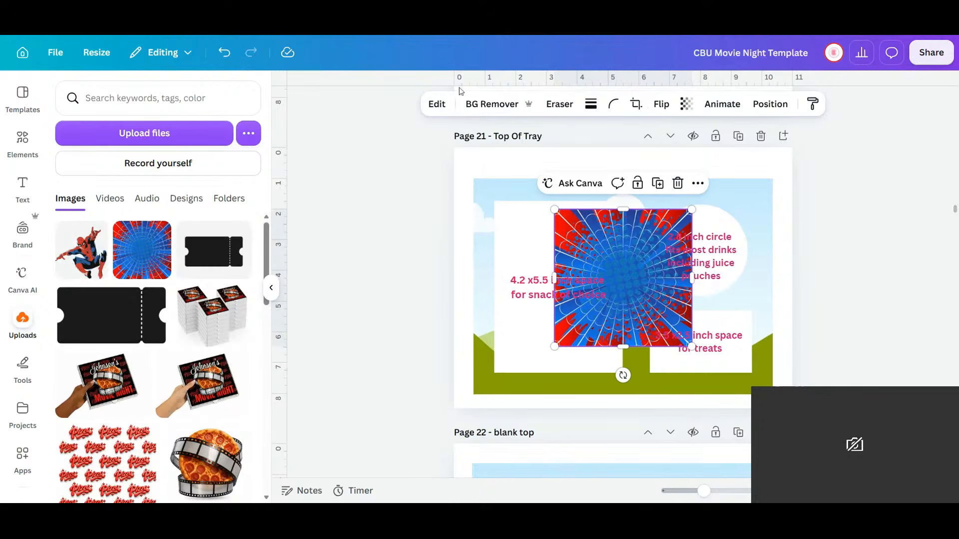
click(435, 105)
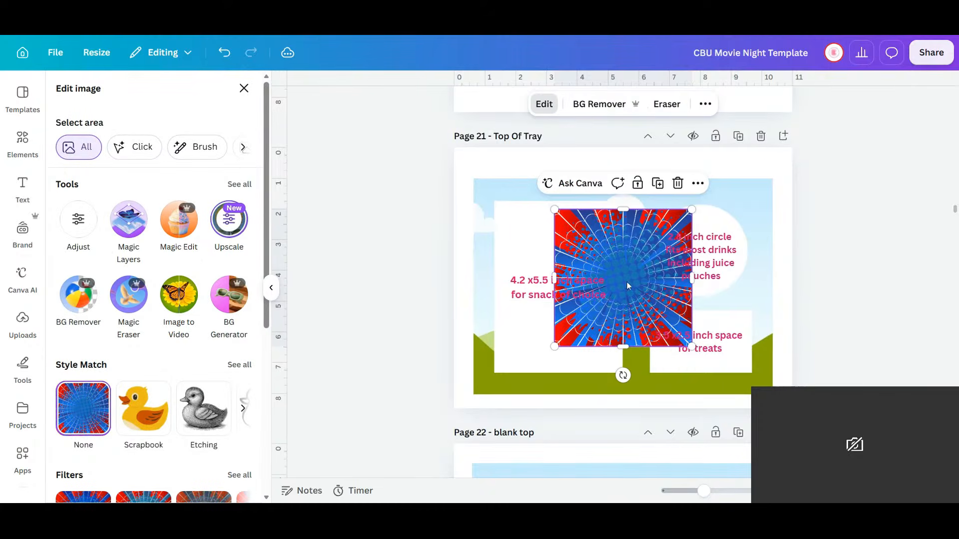
drag(626, 280, 624, 254)
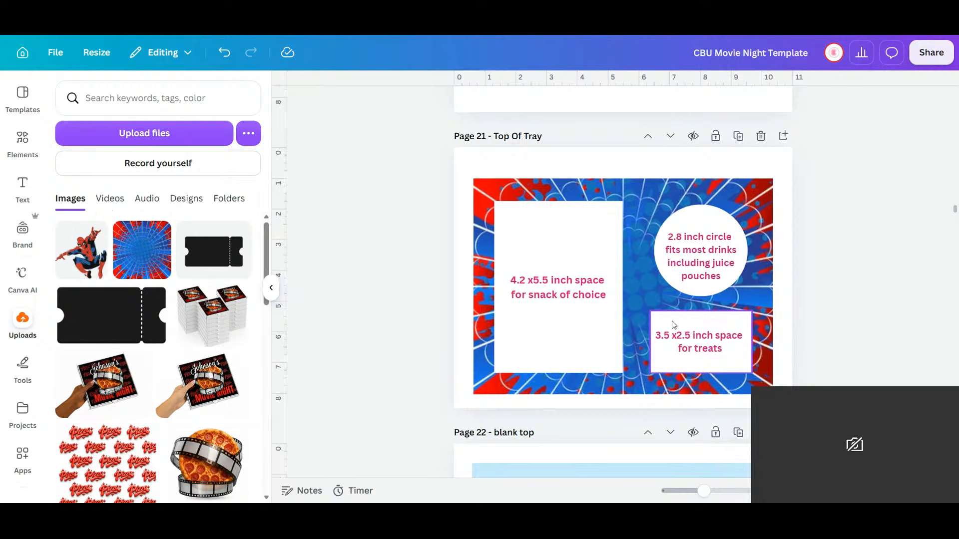
- Fill the blank top on page 22 with an upscaled web background and delete the note about the optional bottom piece
scroll(674, 323, down, 5)
scroll(673, 325, down, 1)
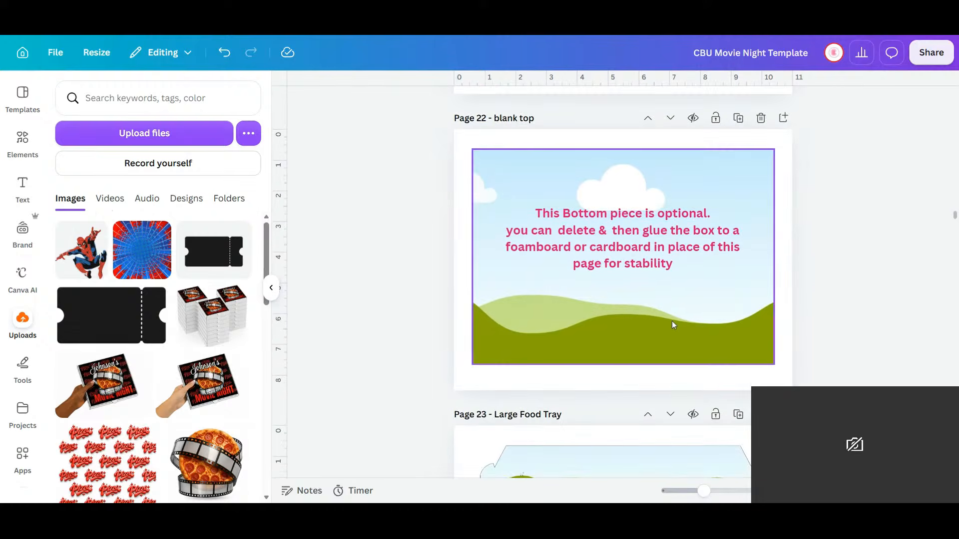
scroll(673, 324, up, 3)
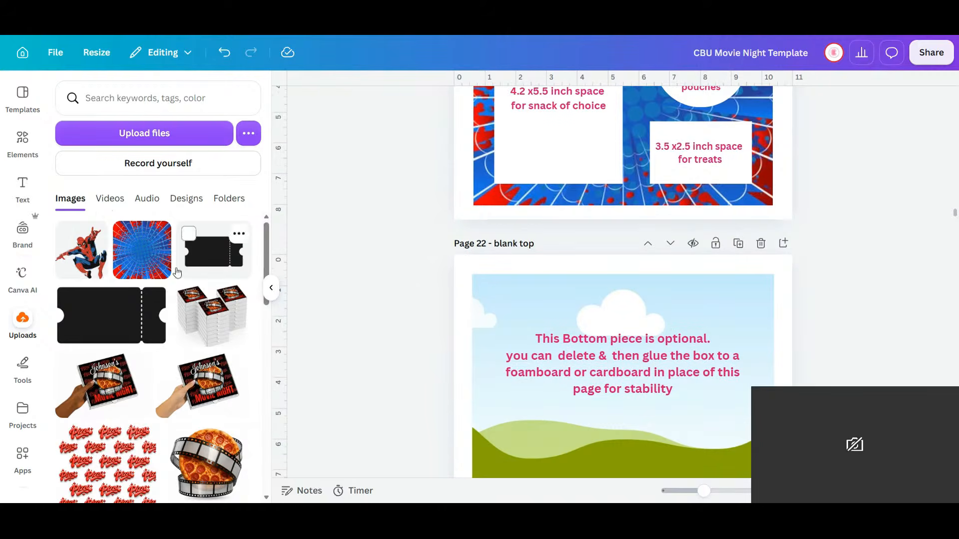
click(160, 263)
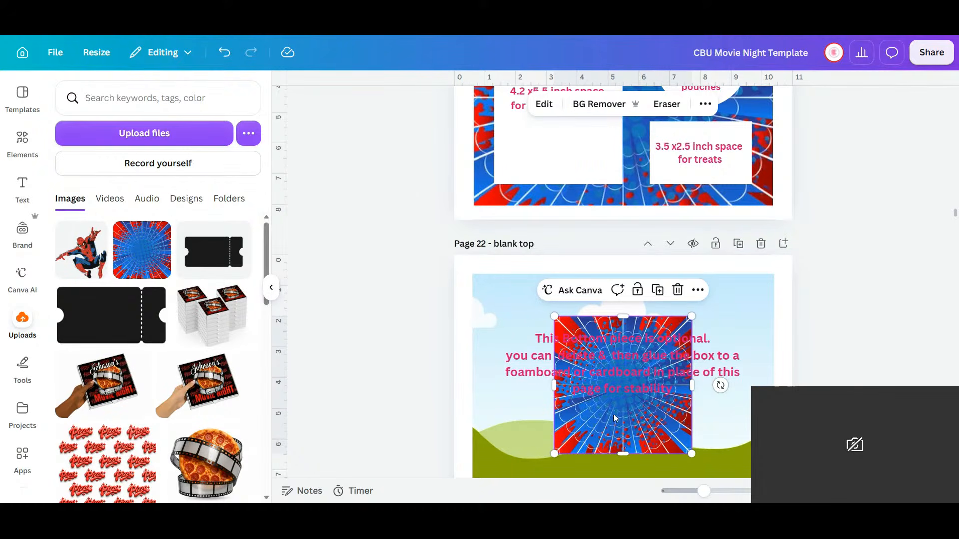
click(546, 105)
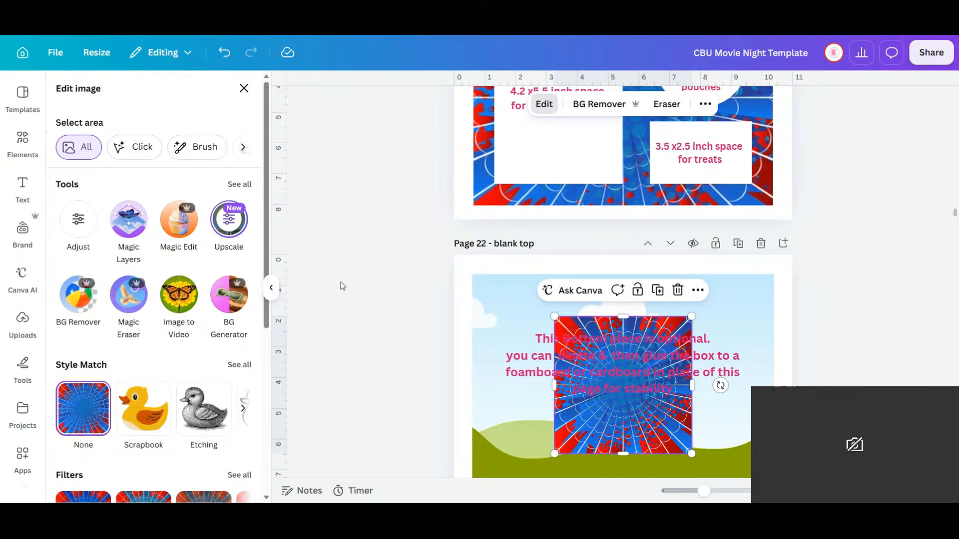
scroll(603, 427, down, 5)
scroll(604, 427, up, 3)
drag(628, 304, 610, 318)
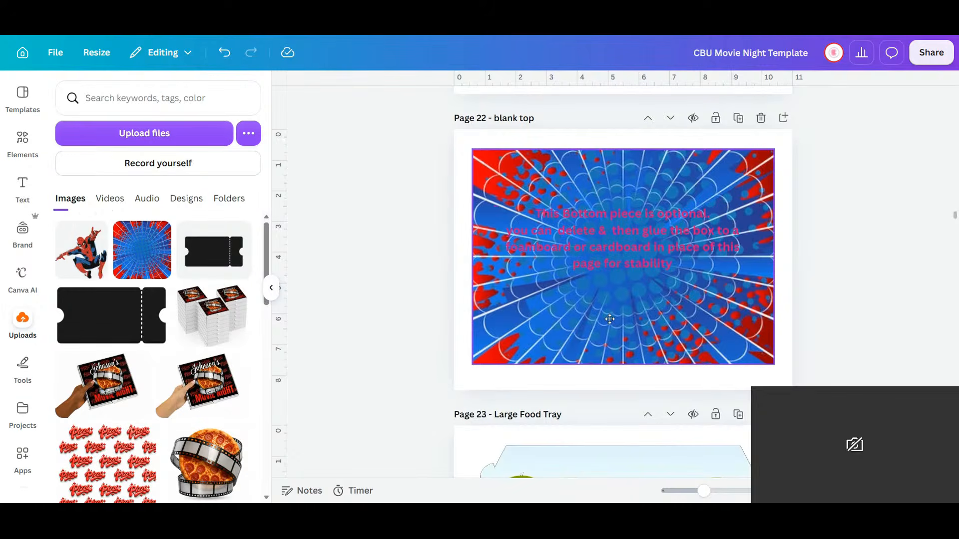
click(628, 239)
key(Delete)
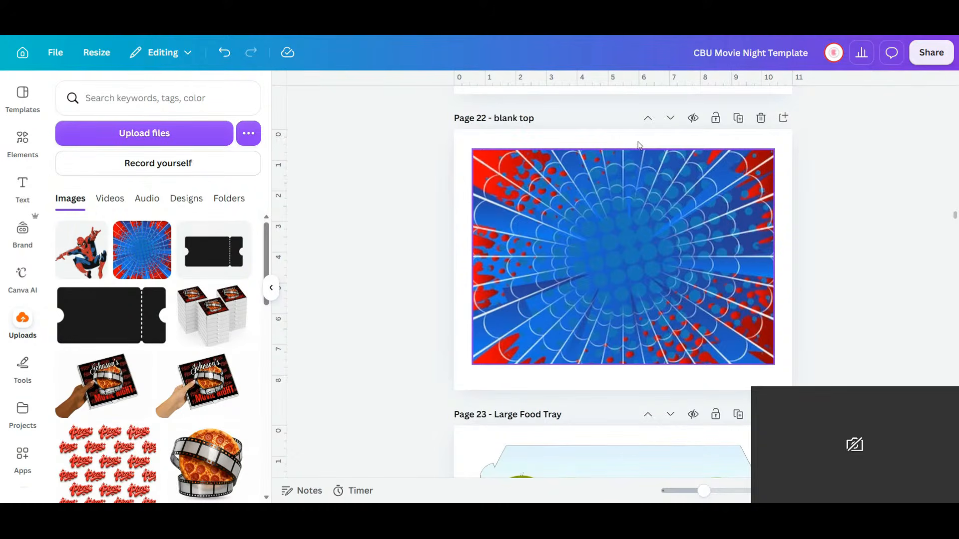
- Add an upscaled web background to page 23, Large Food Tray, and duplicate it
scroll(634, 199, down, 8)
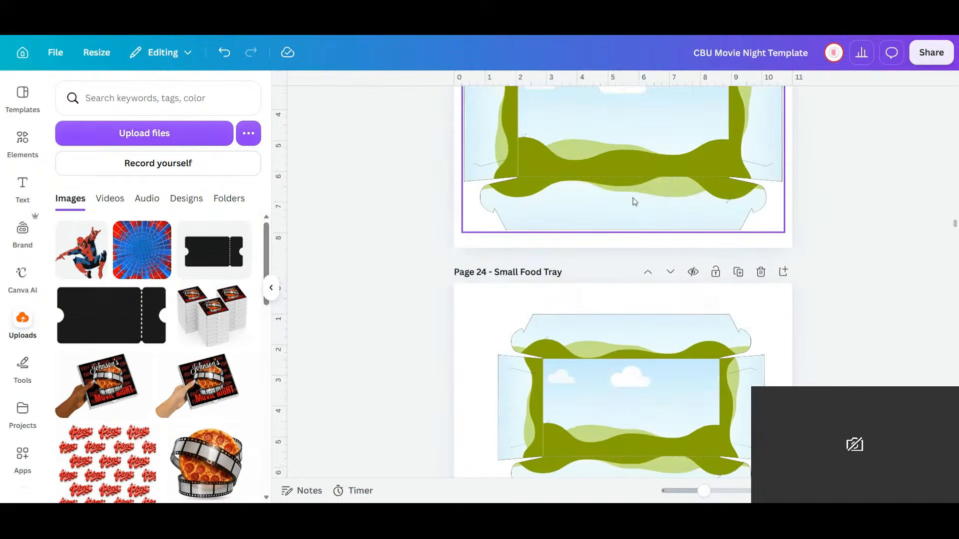
scroll(633, 198, up, 6)
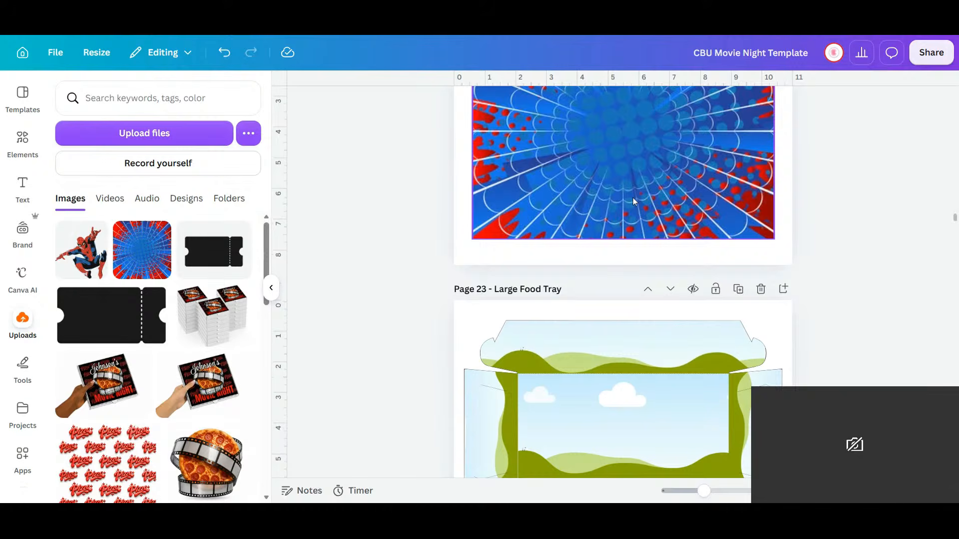
scroll(633, 201, down, 3)
click(142, 249)
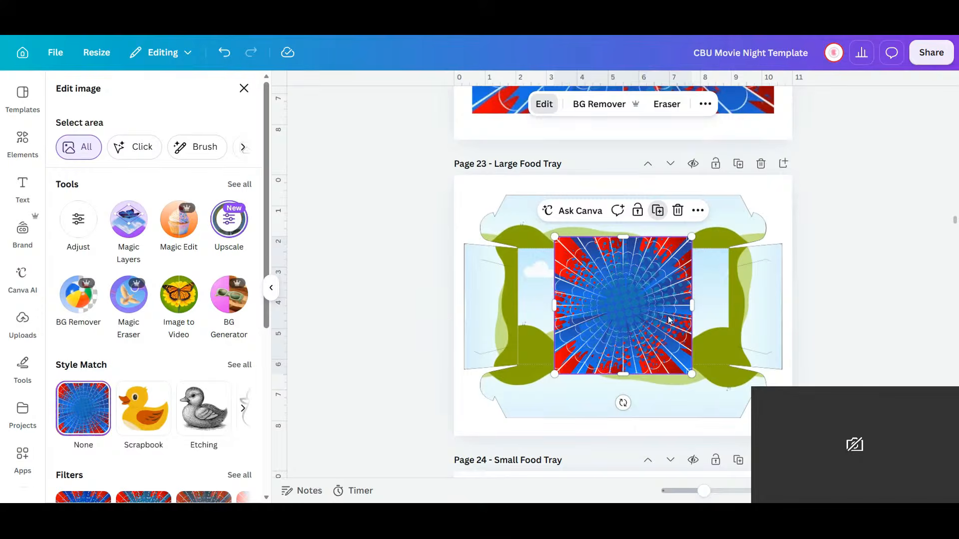
key(ctrl+d)
- Fill the tray's lower flap with one web background copy, repositioning it so the image's bottom edge aligns with the flap's bottom edge
drag(650, 334, 656, 241)
click(652, 397)
double_click(652, 396)
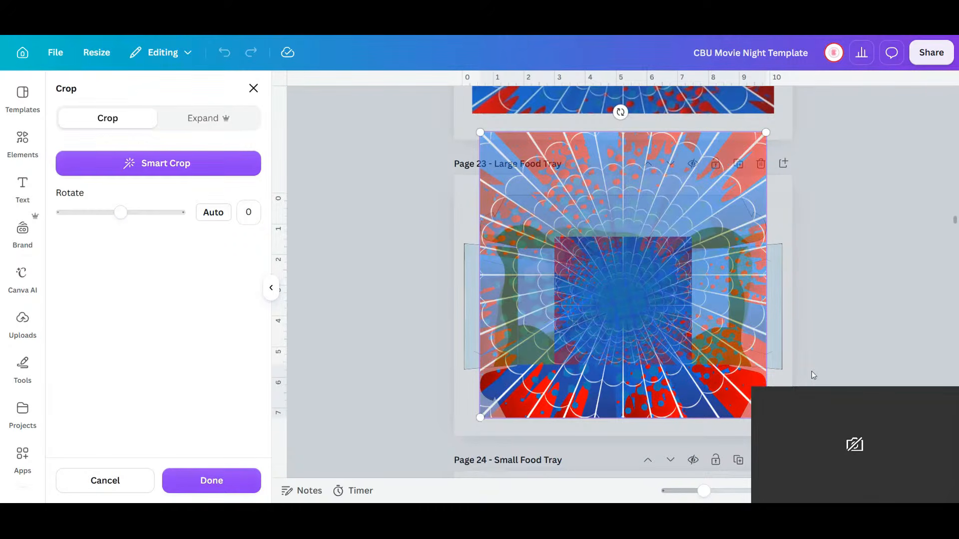
key(Return)
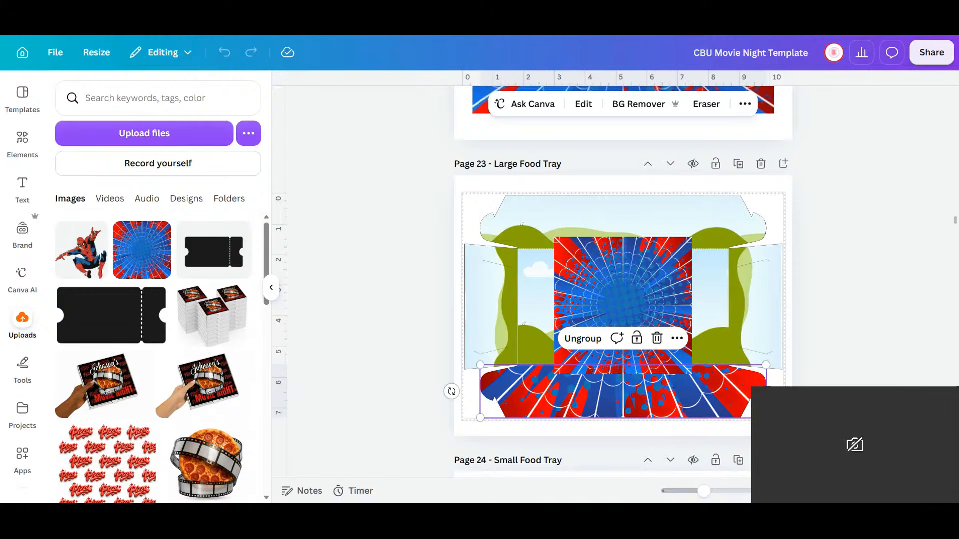
- Fill the large tray's upper flap with a web background copy, repositioning it so the image's top edge aligns with the flap's top edge
click(629, 270)
key(Delete)
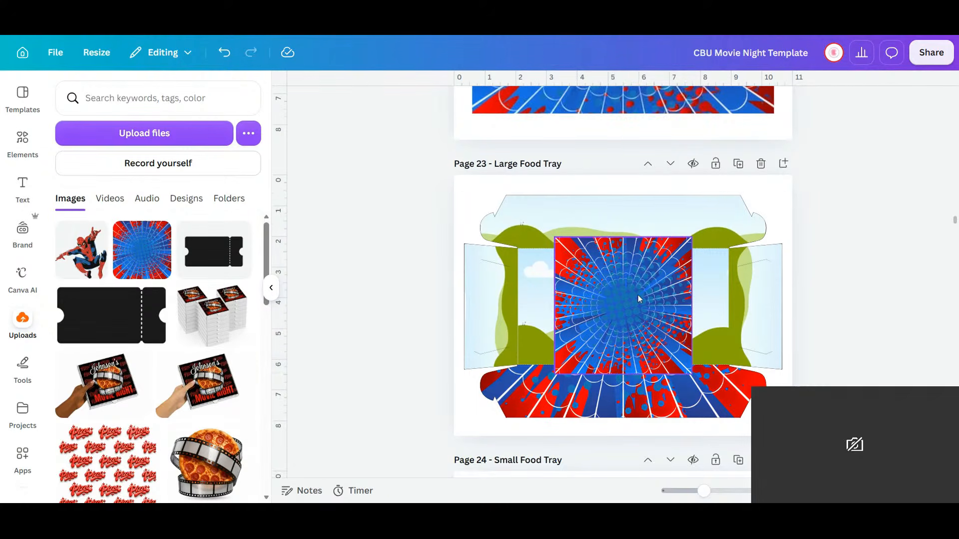
click(637, 295)
drag(646, 300, 646, 234)
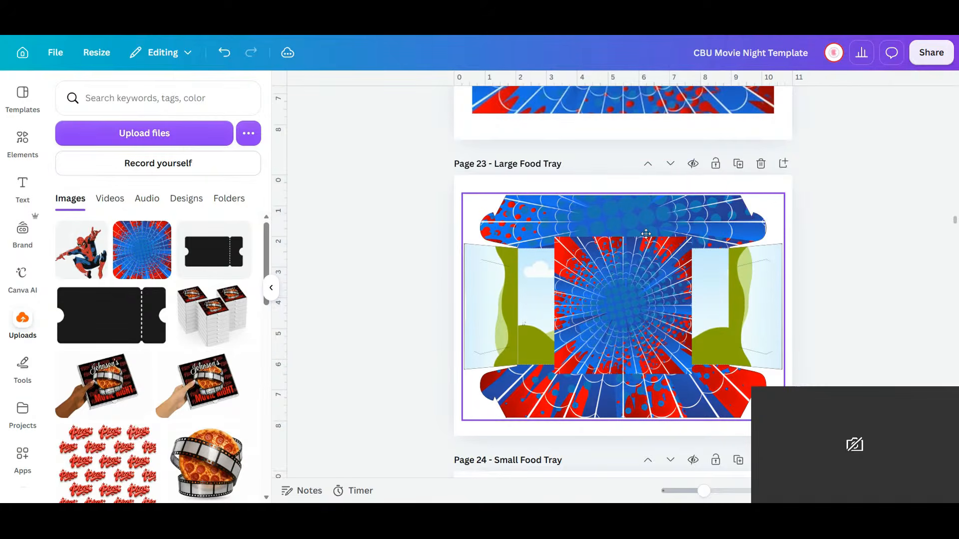
double_click(676, 221)
drag(675, 218, 672, 384)
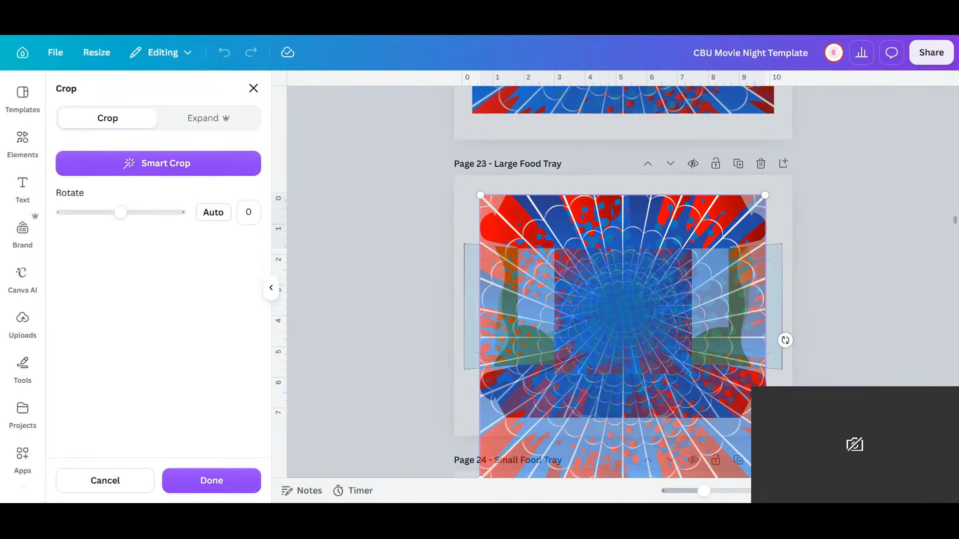
key(Escape)
- Fill the large tray's center panel with the remaining web background and color its two side flaps with the red-and-black gradient
click(613, 302)
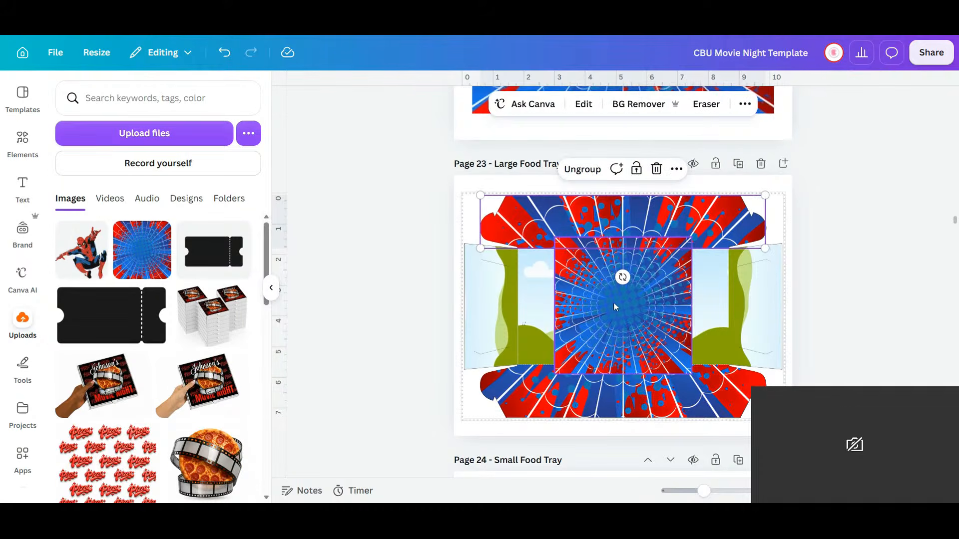
drag(621, 322, 613, 307)
click(495, 300)
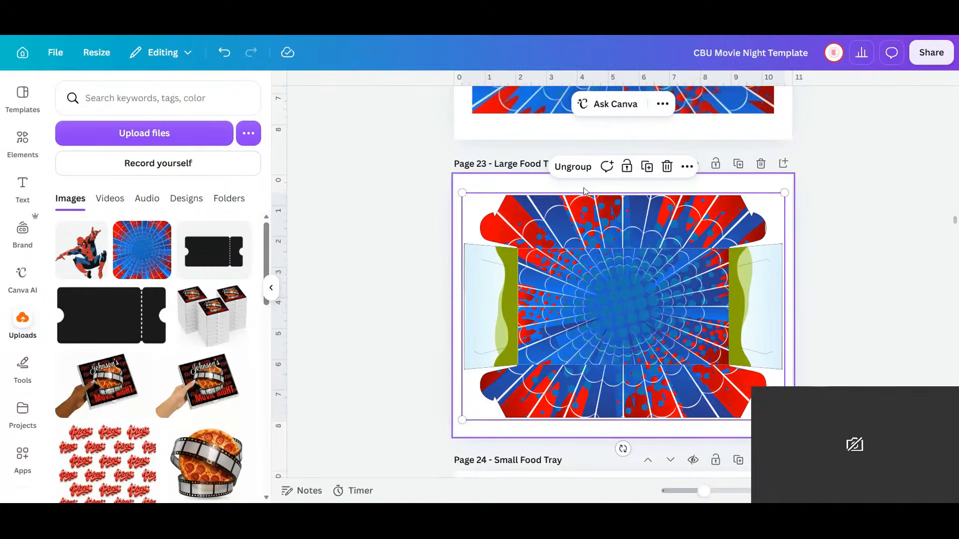
click(496, 300)
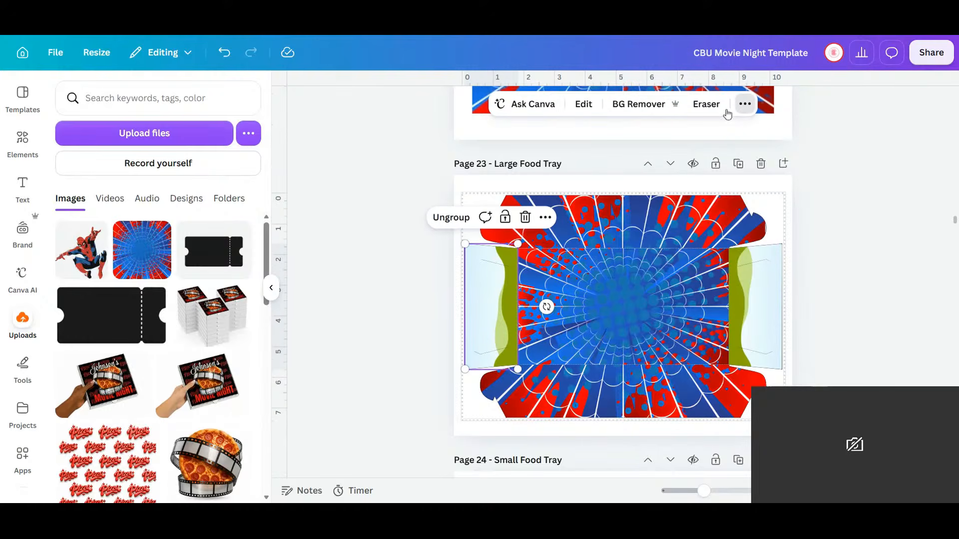
click(744, 104)
click(504, 132)
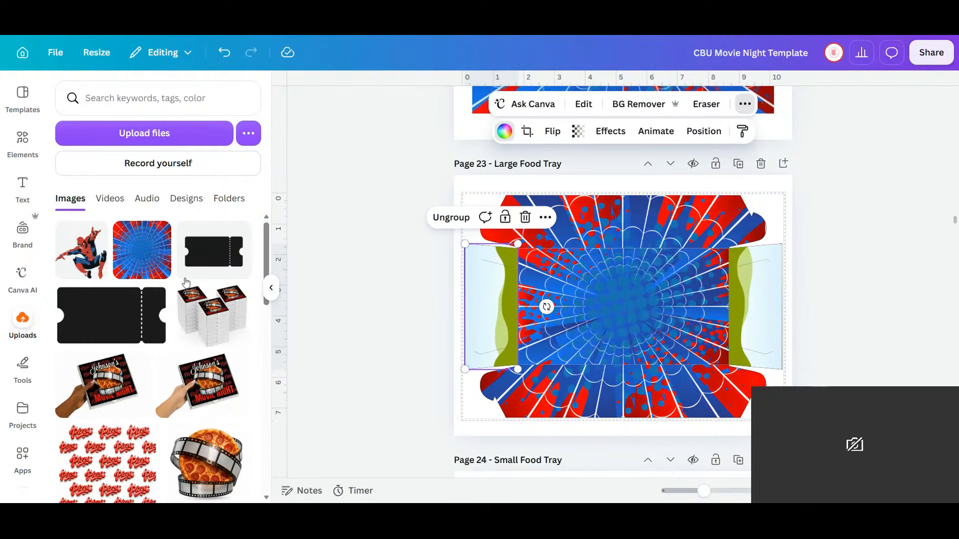
click(774, 304)
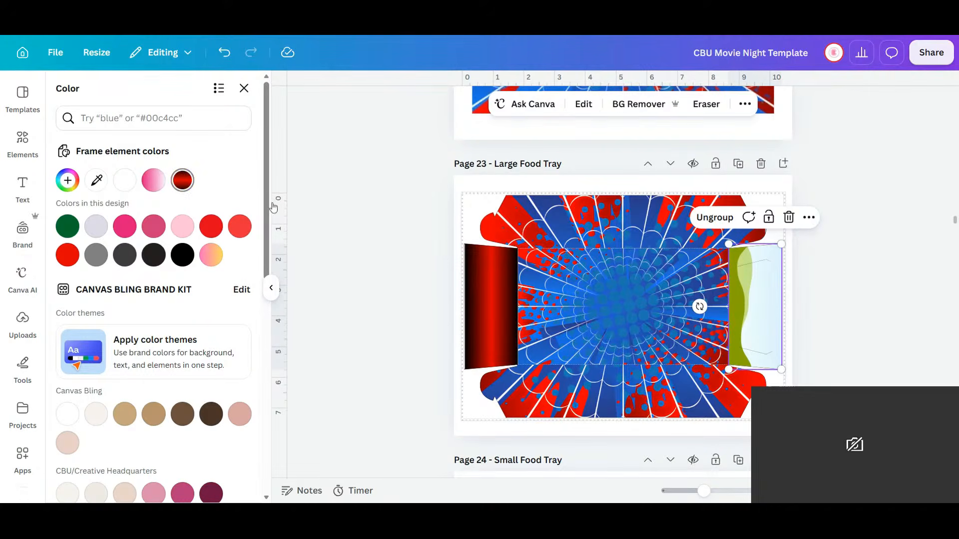
click(182, 181)
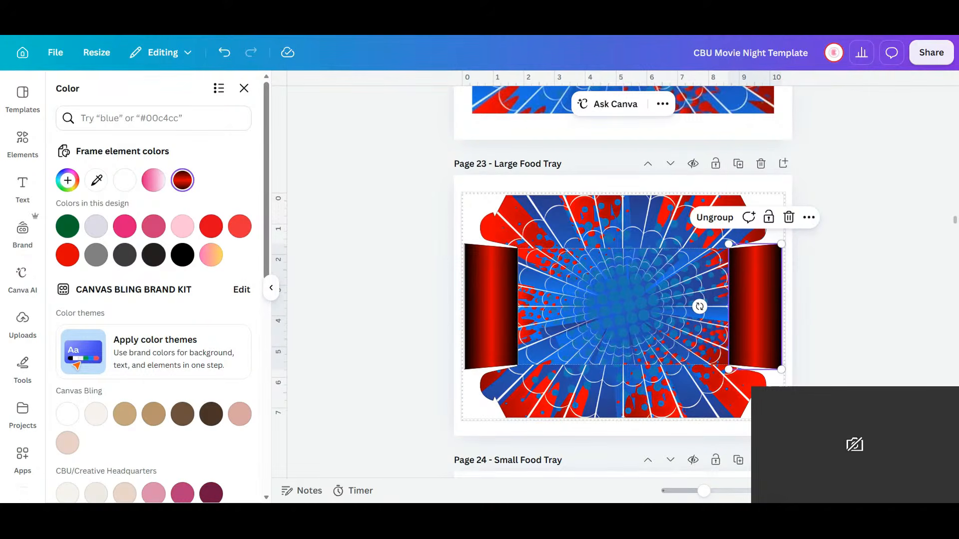
click(579, 331)
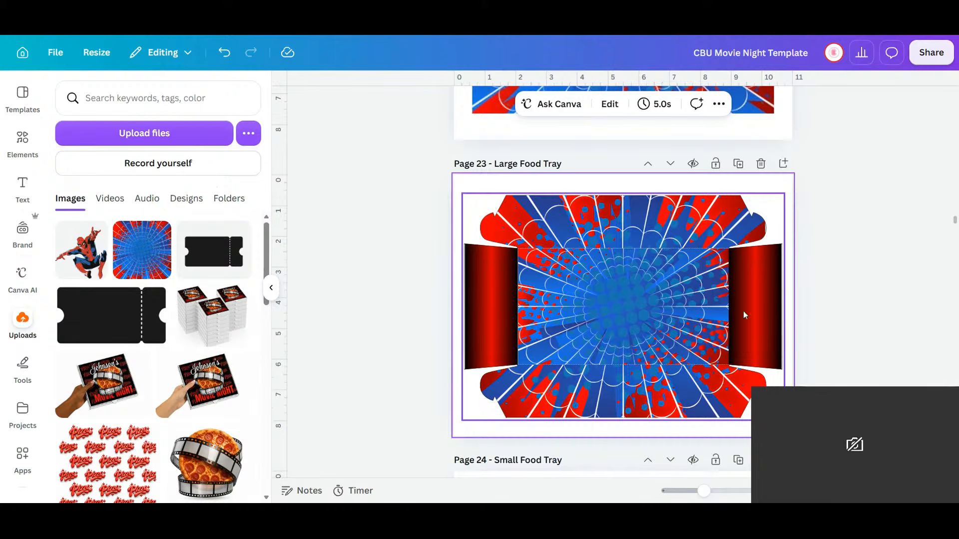
- Insert the uploaded web background, move it onto page 24, Small Food Tray, and upscale it
scroll(615, 302, down, 5)
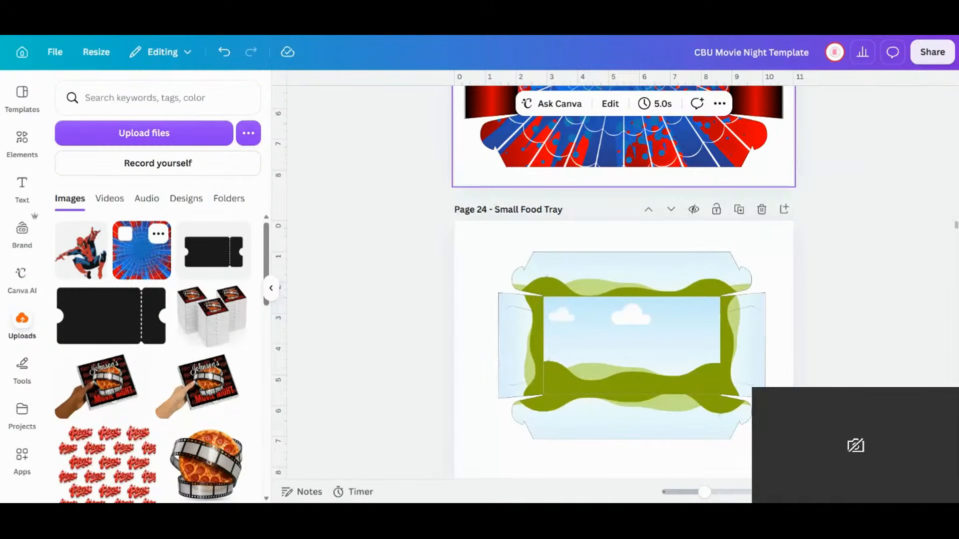
click(152, 254)
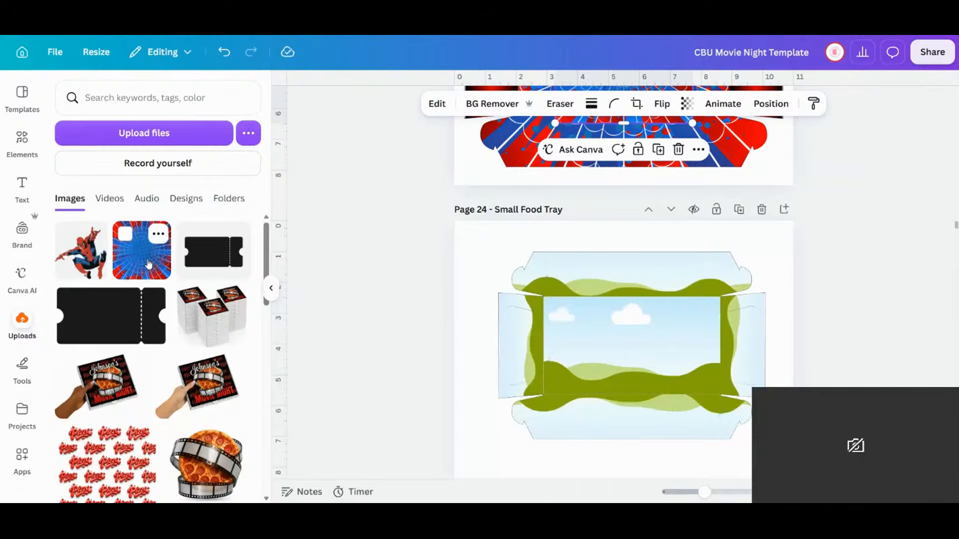
click(149, 264)
scroll(679, 316, up, 3)
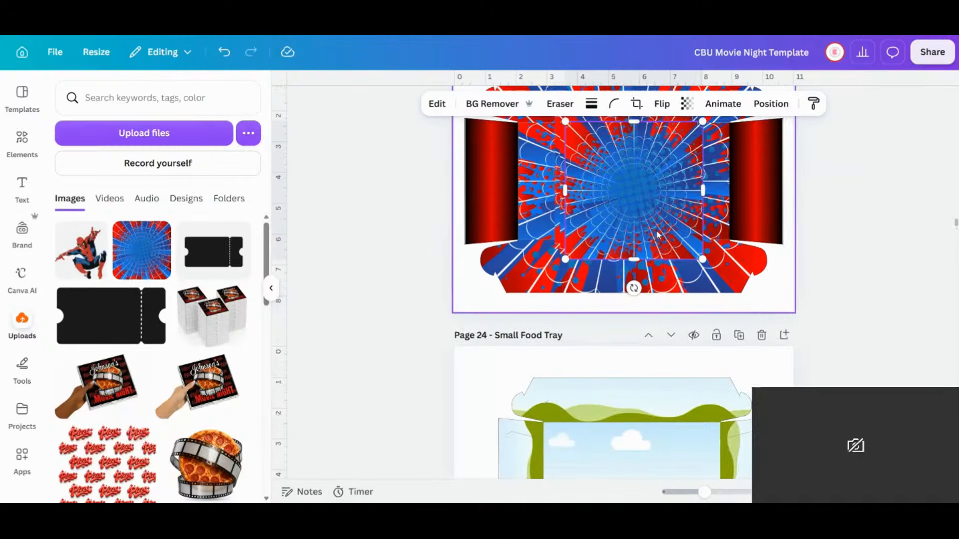
drag(647, 194, 646, 185)
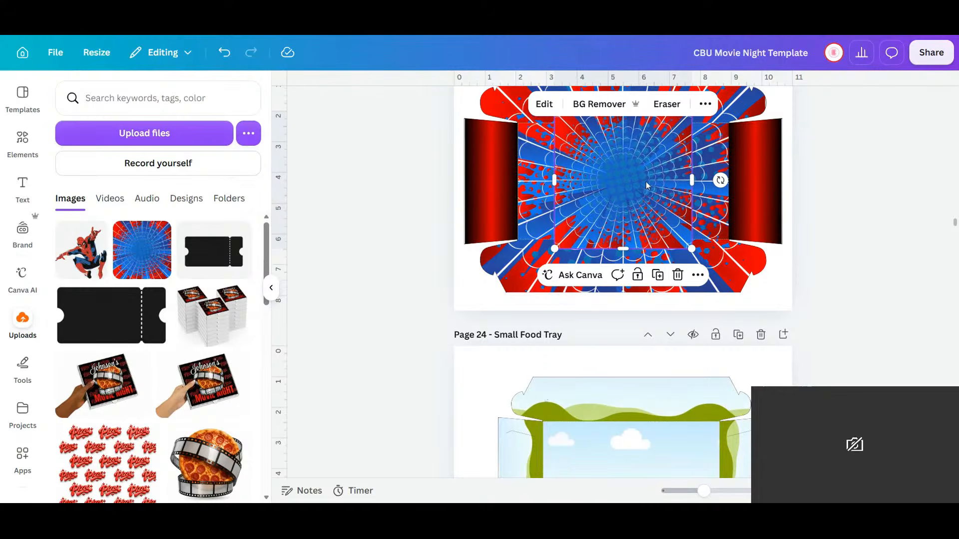
drag(679, 251, 755, 410)
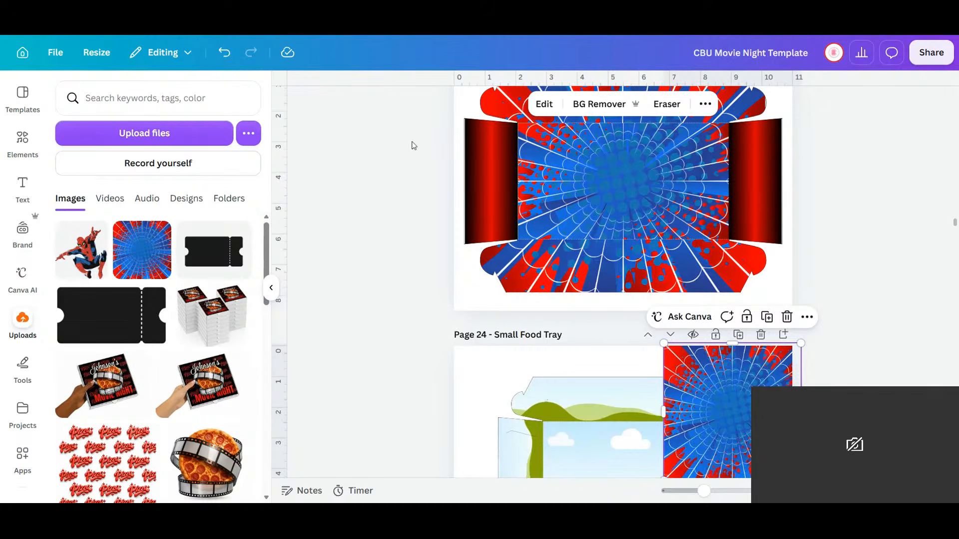
click(545, 104)
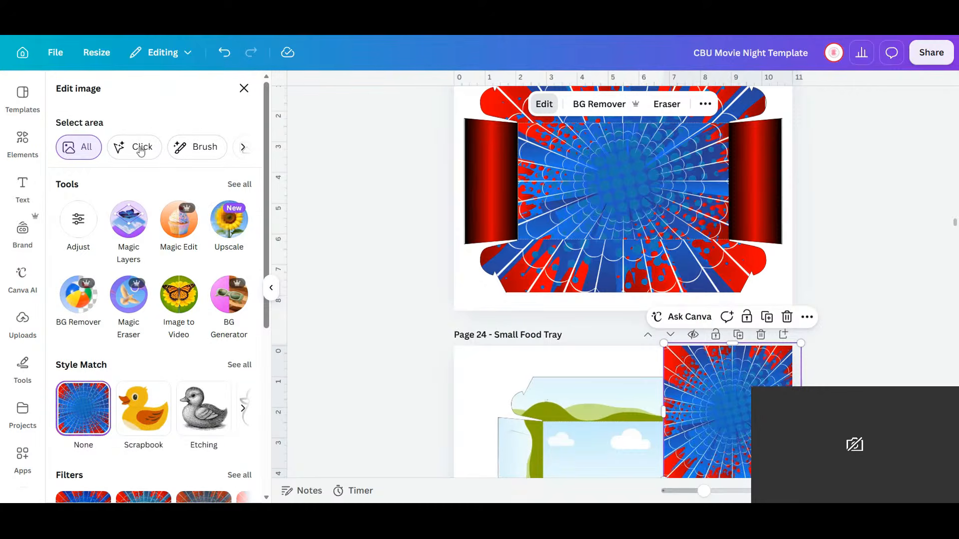
click(232, 233)
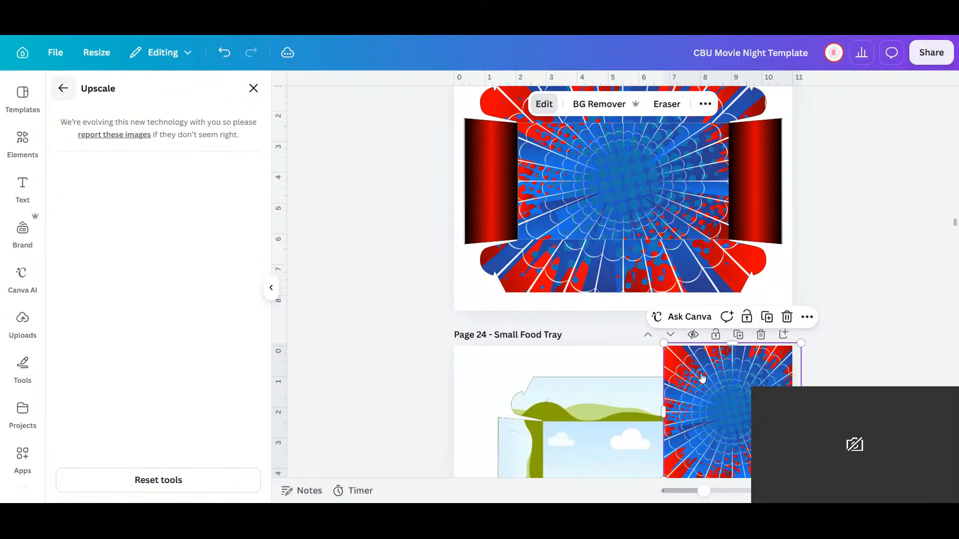
- Fill the small tray's center panel with a copy of the upscaled web background
scroll(708, 397, down, 5)
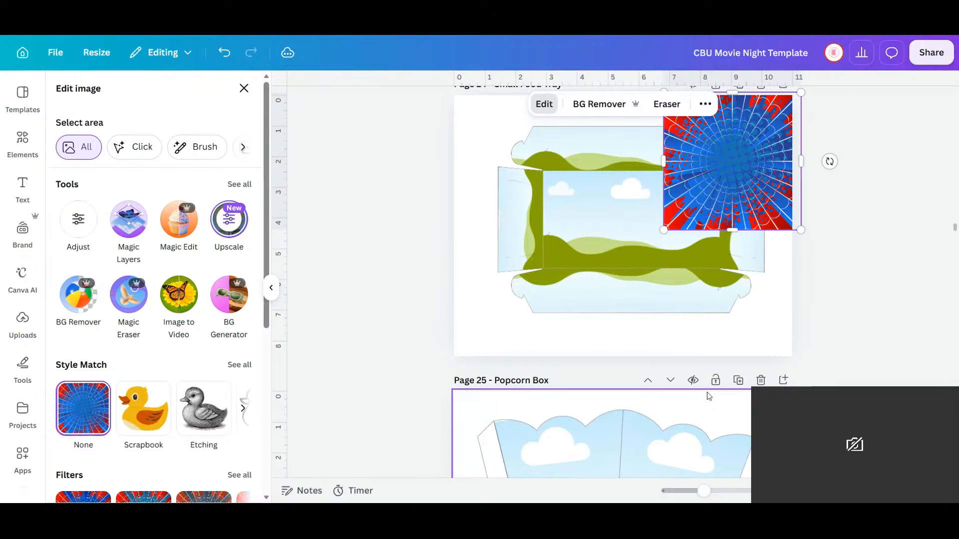
scroll(709, 396, up, 3)
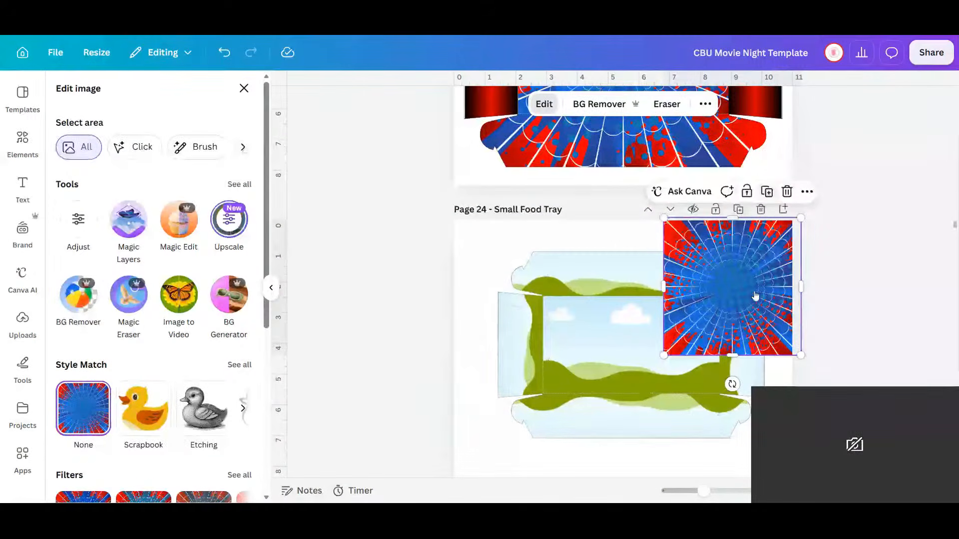
drag(755, 311, 630, 349)
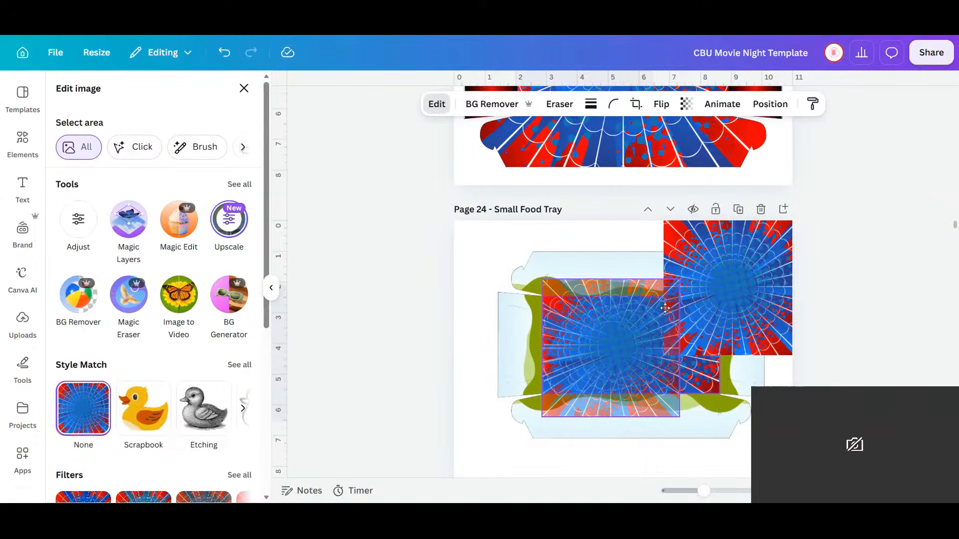
- Fill the small tray's left flap with a web background copy, repositioning it so the image's left edge aligns with the flap's outer edge
click(733, 306)
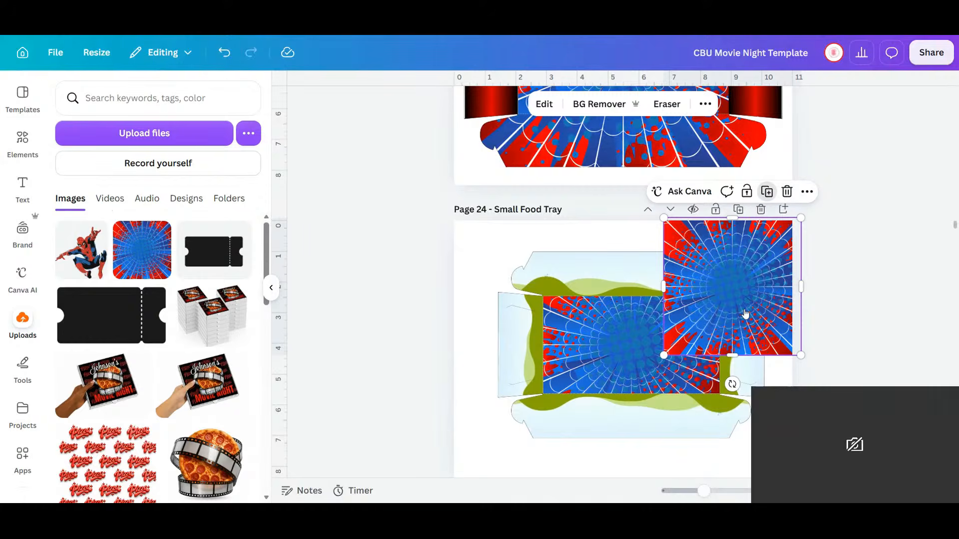
drag(746, 314, 531, 341)
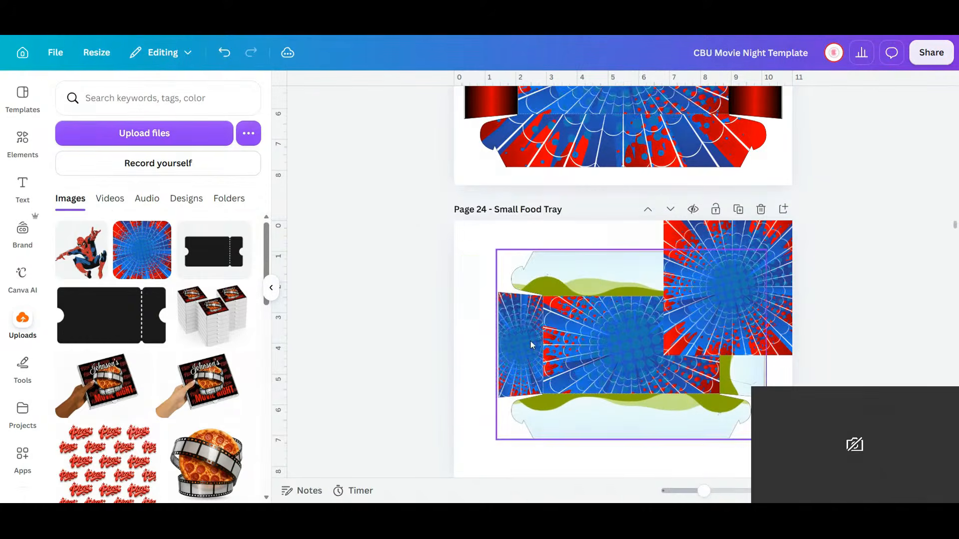
double_click(516, 349)
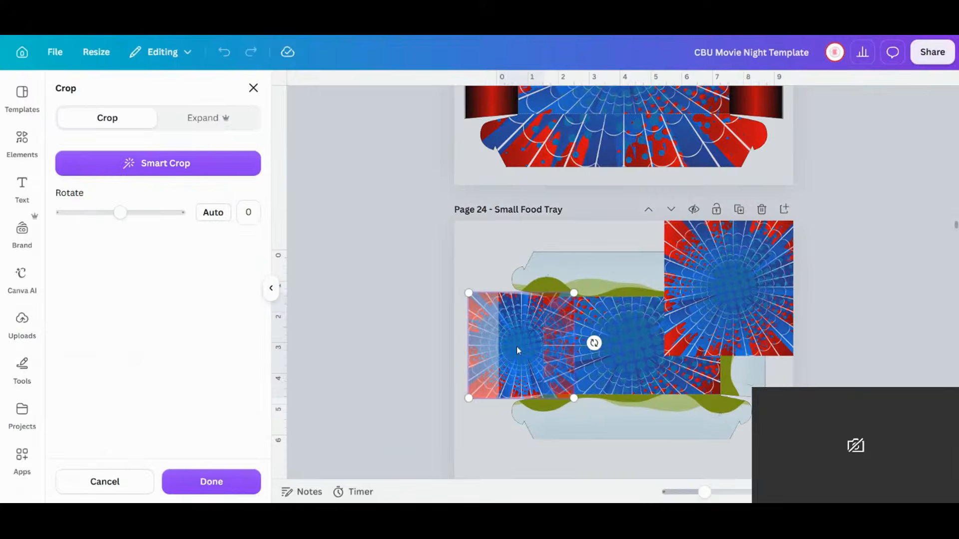
drag(517, 350, 575, 354)
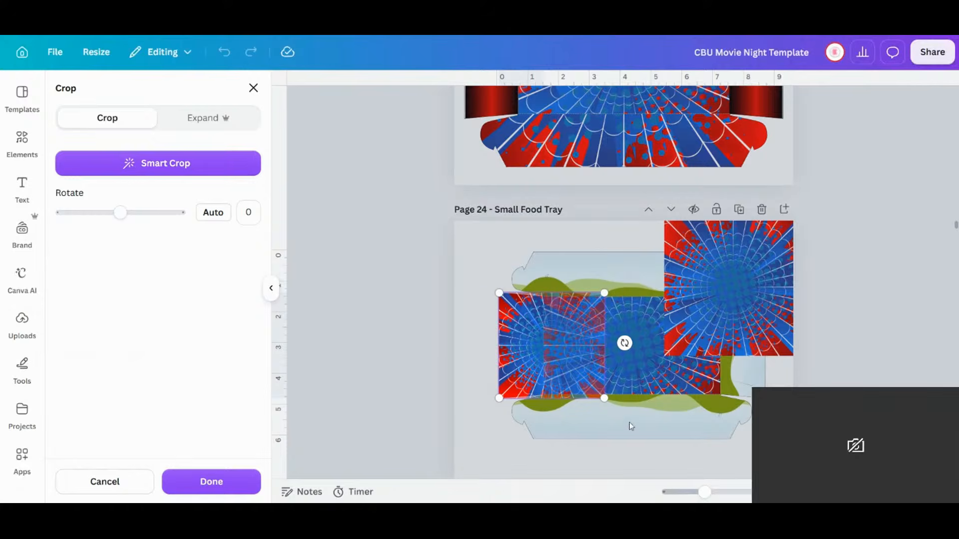
- Fill the small tray's right flap with the remaining web background, repositioning the image toward the flap's outer edge
click(770, 299)
click(767, 310)
drag(767, 310, 716, 359)
double_click(741, 347)
click(769, 429)
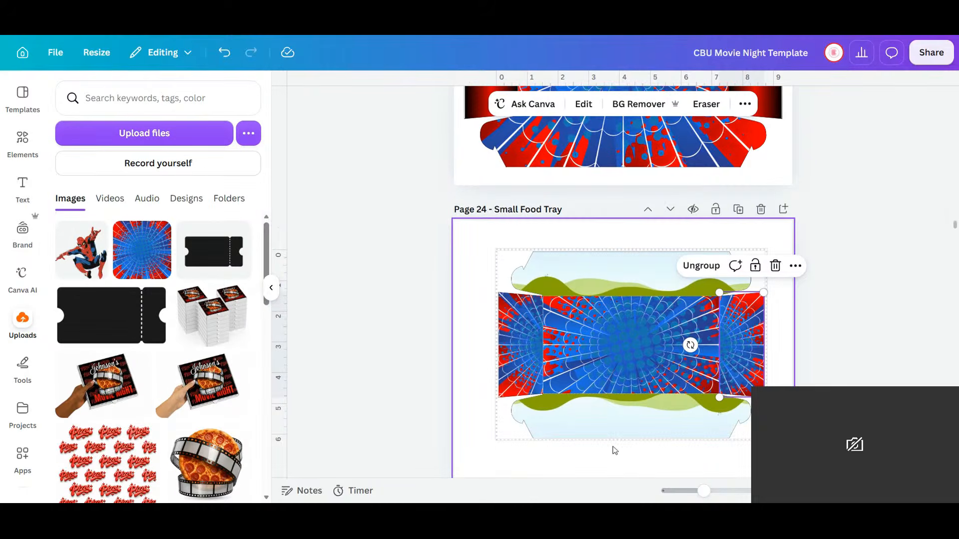
- Color the small tray's lower and upper flaps with the red-and-black gradient
click(627, 421)
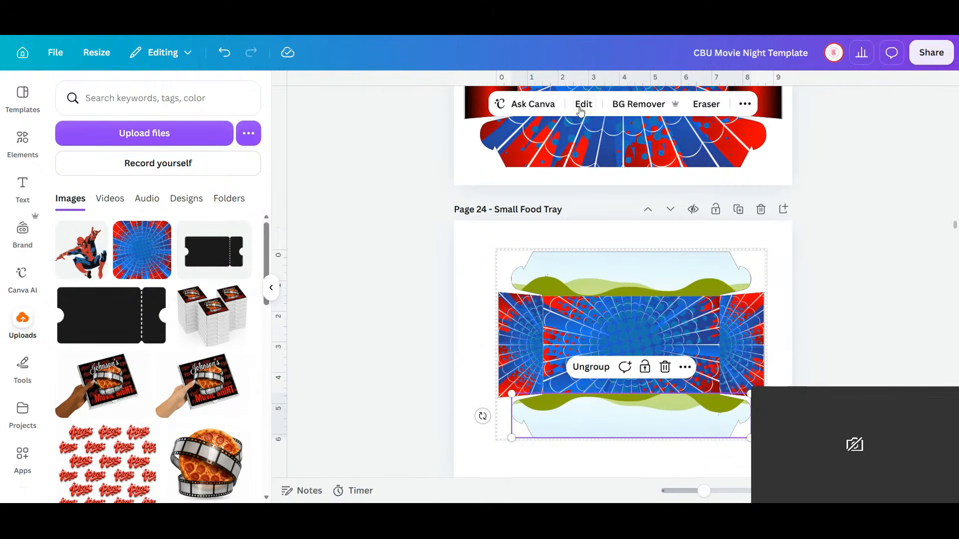
click(744, 104)
click(504, 132)
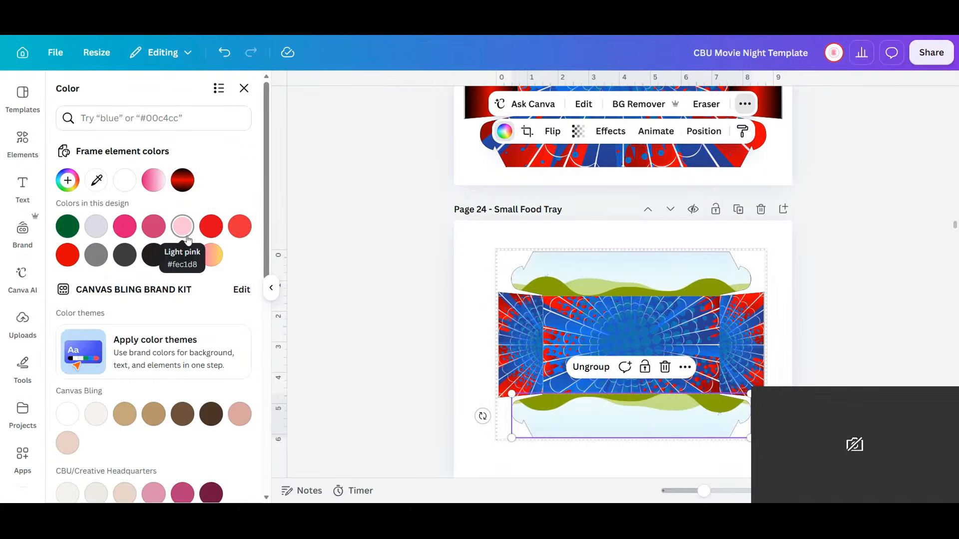
click(182, 180)
click(597, 275)
click(183, 180)
click(381, 319)
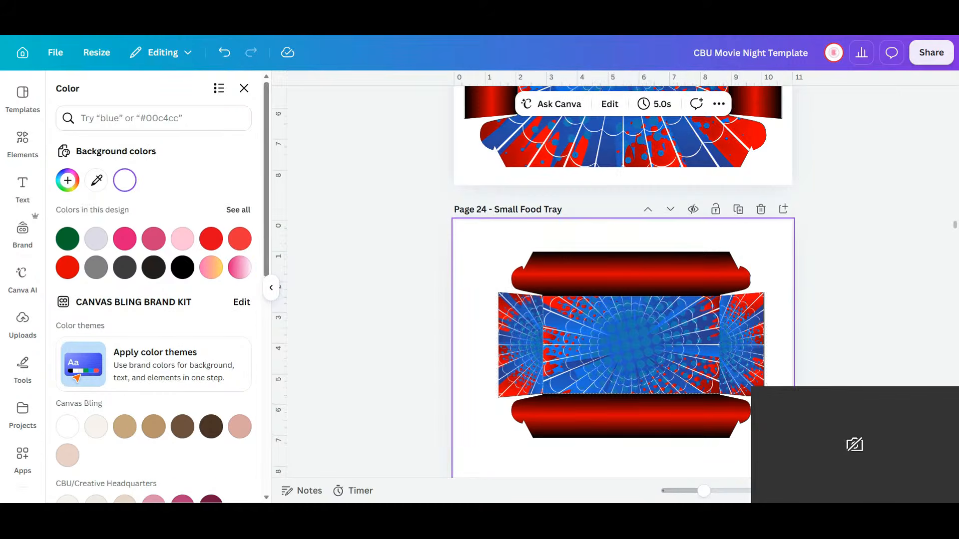
scroll(623, 282, down, 5)
scroll(623, 282, down, 2)
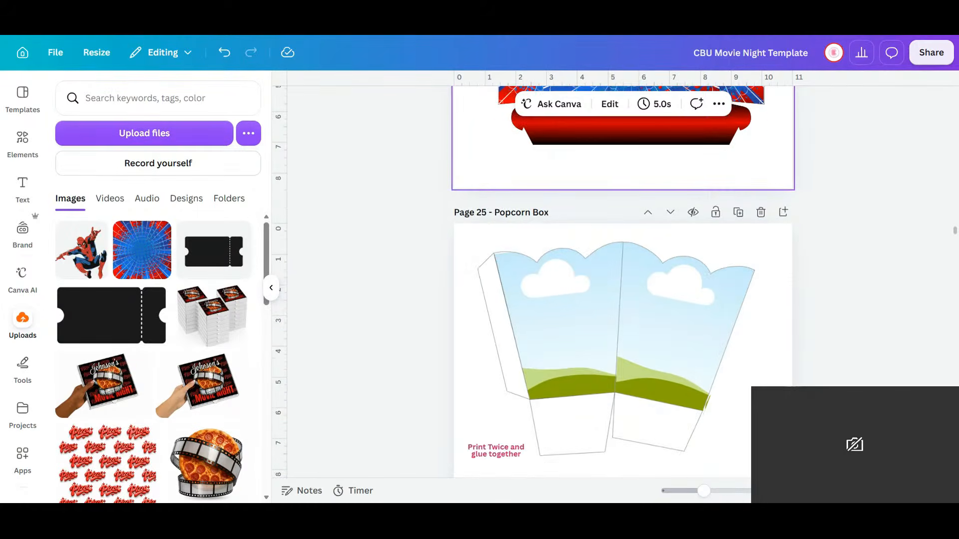
click(551, 273)
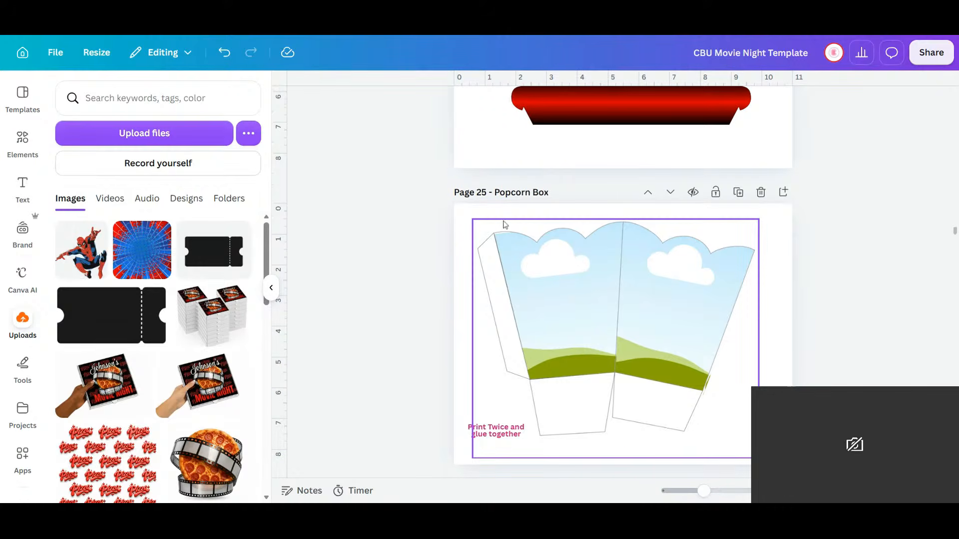
click(532, 260)
right_click(532, 260)
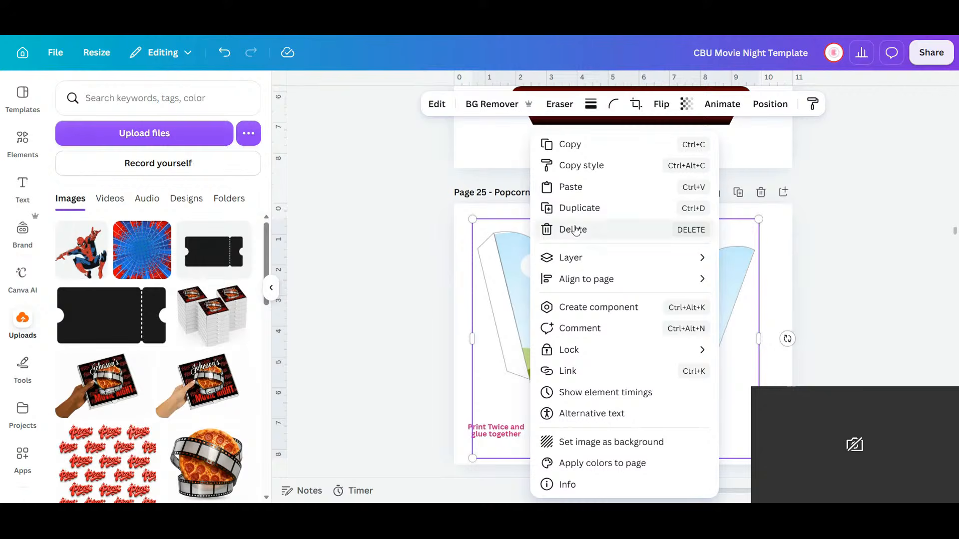
- Fill the right panel of the popcorn box on page 25 with an upscaled copy of the uploaded web background
click(143, 266)
click(144, 267)
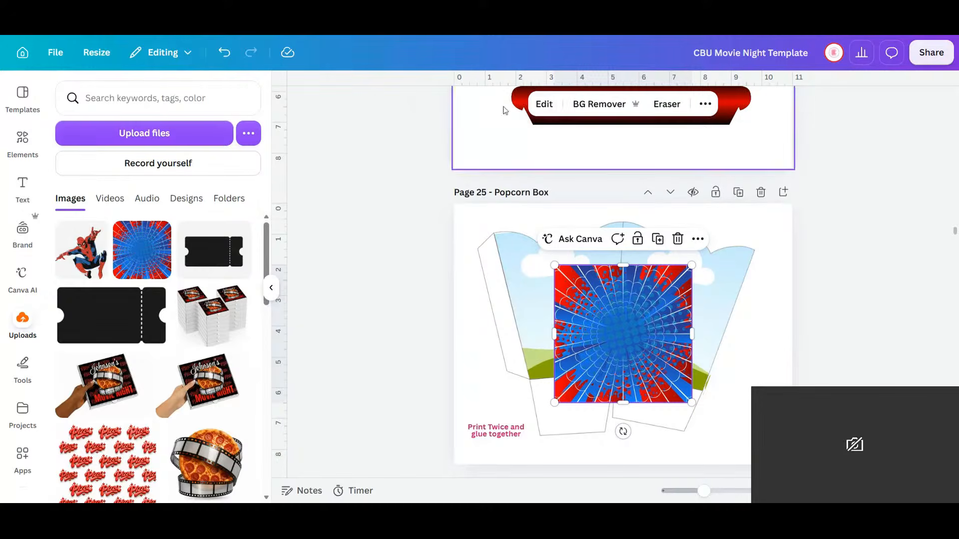
click(706, 106)
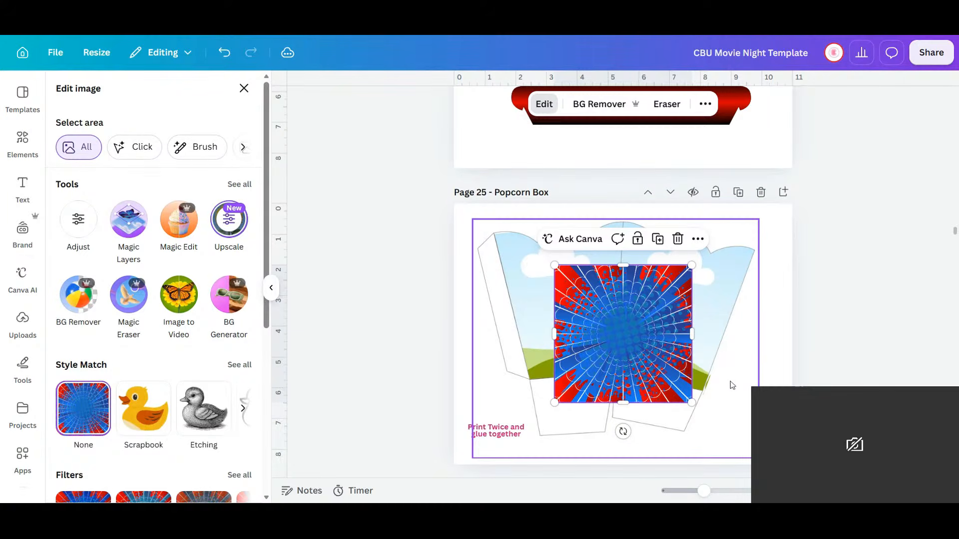
mouse_move(689, 330)
mouse_down()
mouse_move(690, 319)
mouse_move(676, 327)
mouse_up()
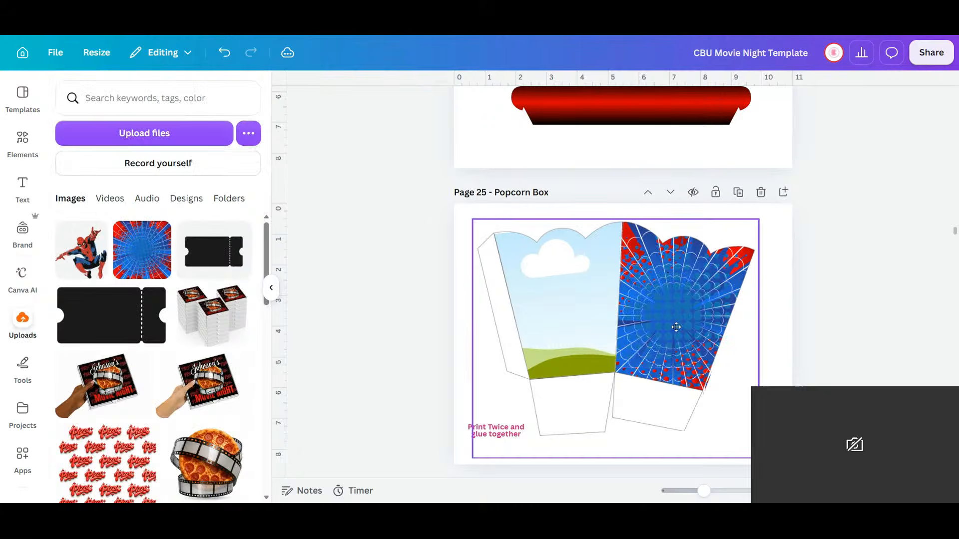
click(547, 291)
double_click(557, 280)
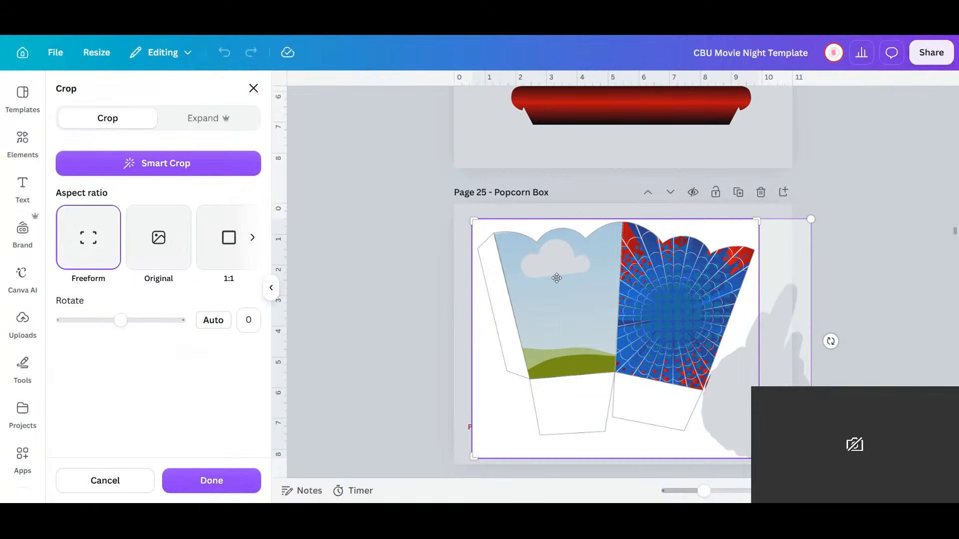
click(457, 325)
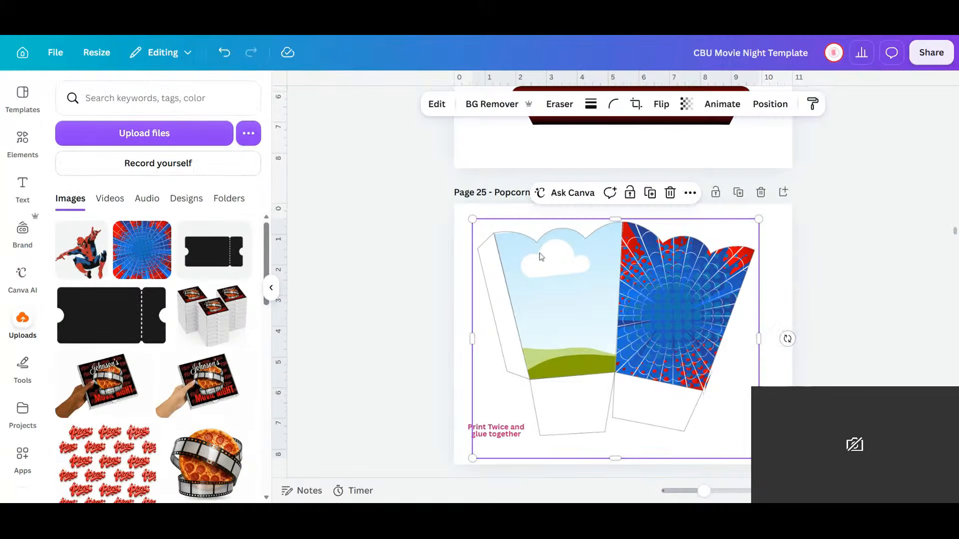
- Move the popcorn box outline aside and color the empty left panel with the red-and-black gradient
drag(556, 288, 745, 432)
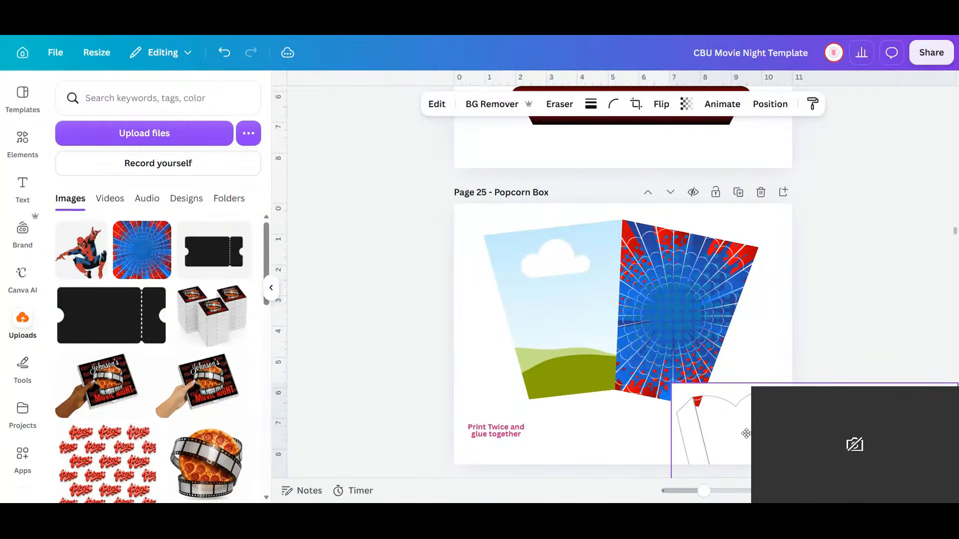
click(552, 292)
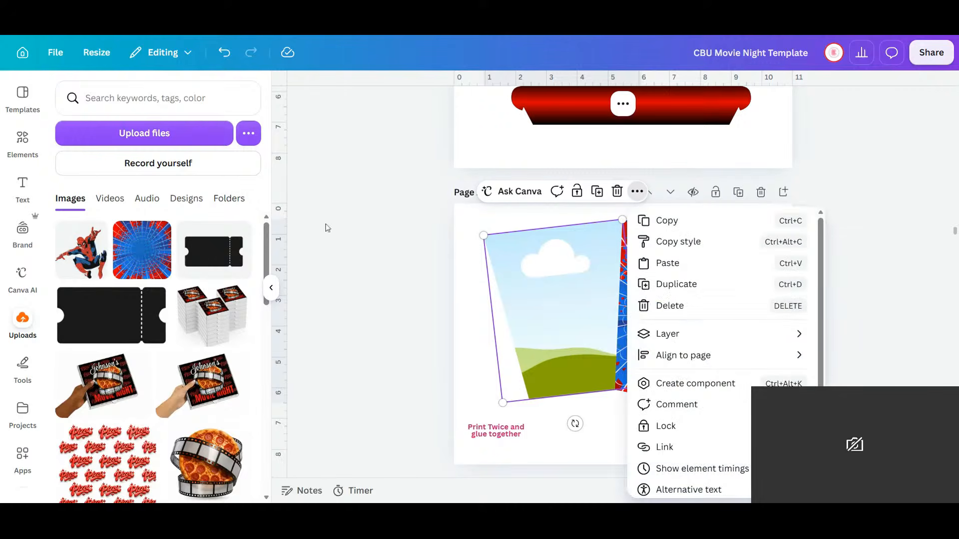
click(623, 119)
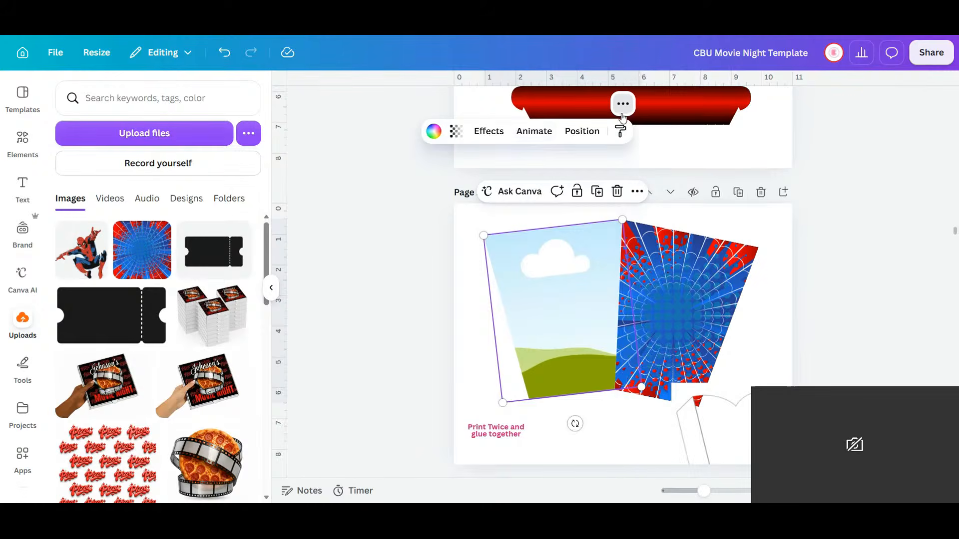
click(434, 133)
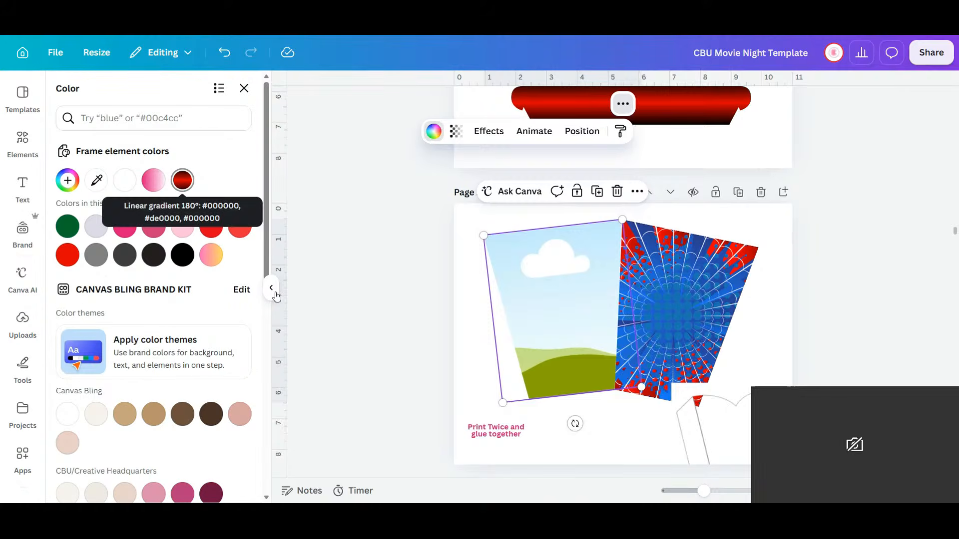
click(182, 179)
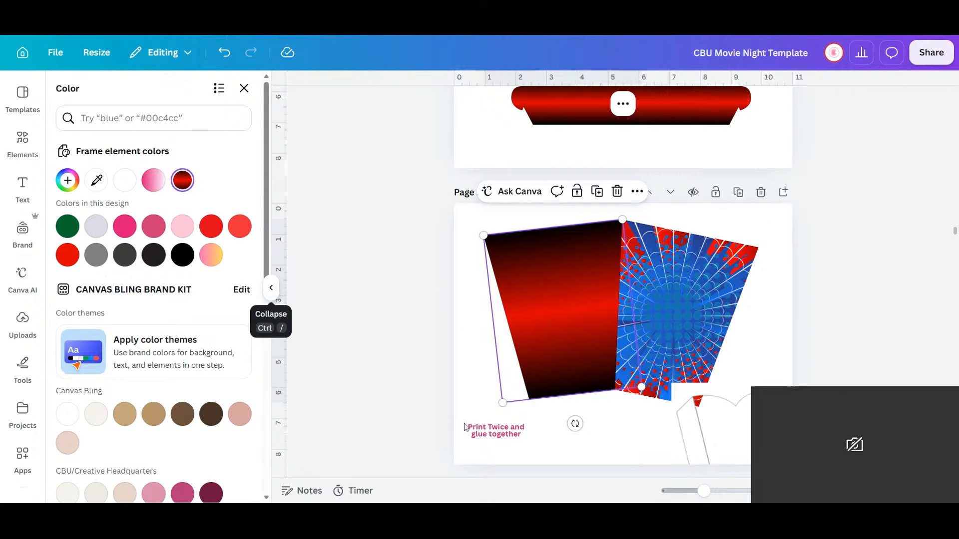
- Try to lock the gradient panel and the web background panel of the popcorn box together
click(693, 445)
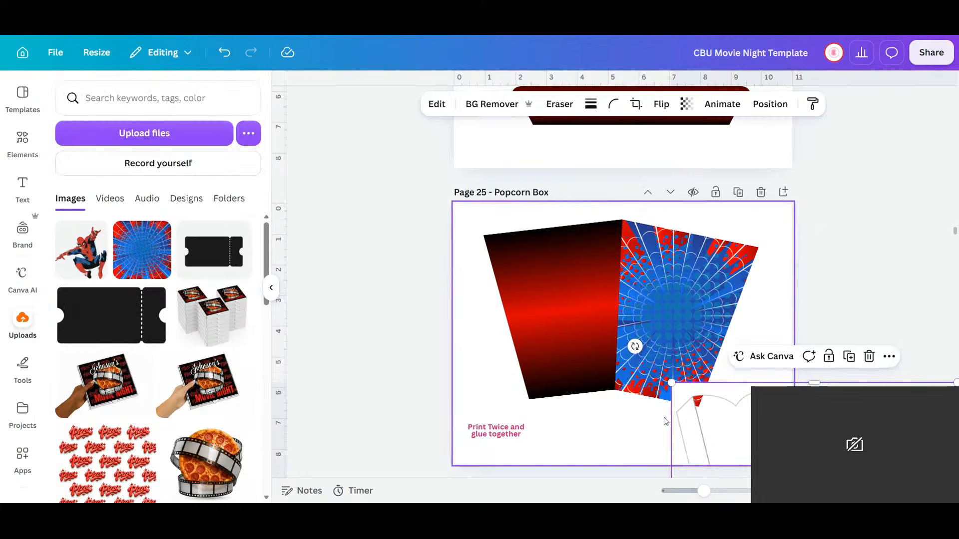
click(575, 287)
shift+click(699, 298)
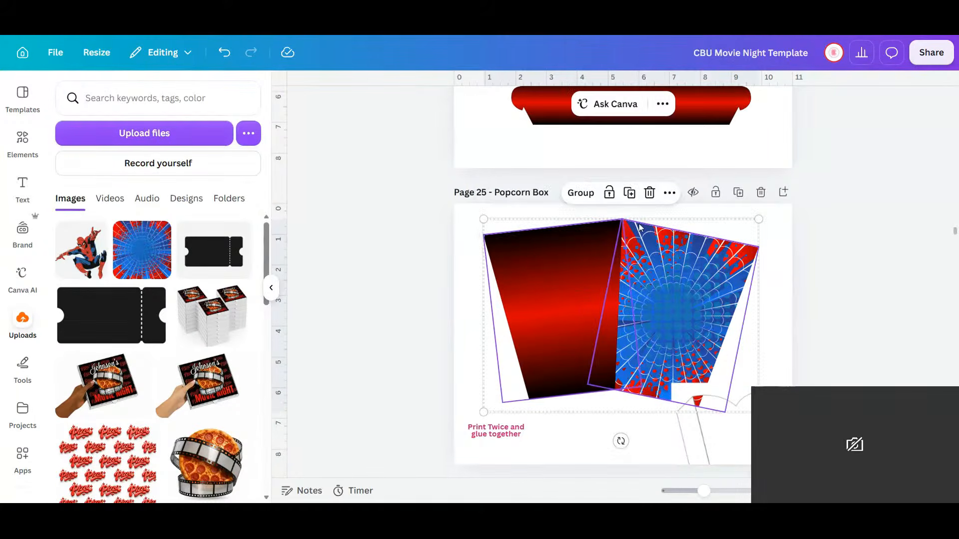
click(611, 192)
click(621, 192)
click(731, 446)
click(555, 285)
shift+click(665, 278)
click(610, 194)
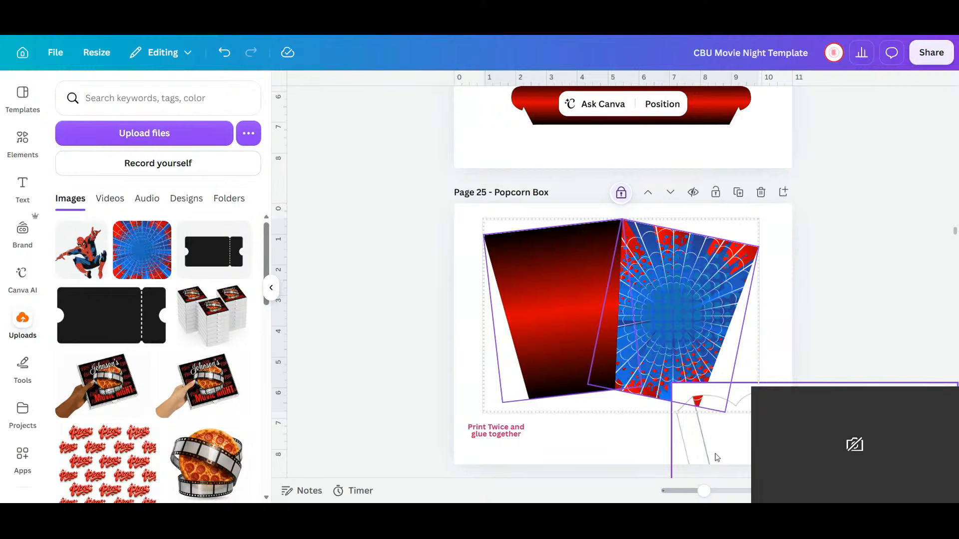
click(622, 195)
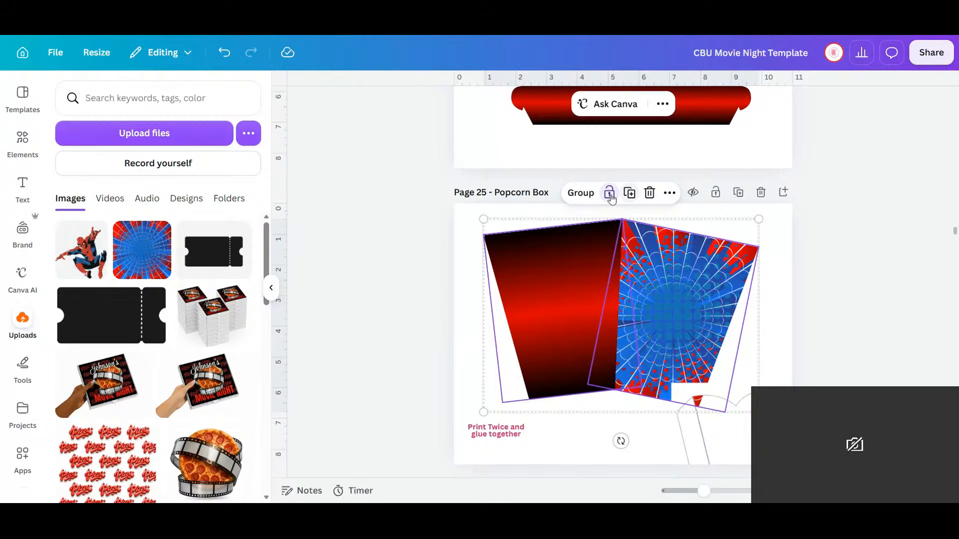
click(610, 194)
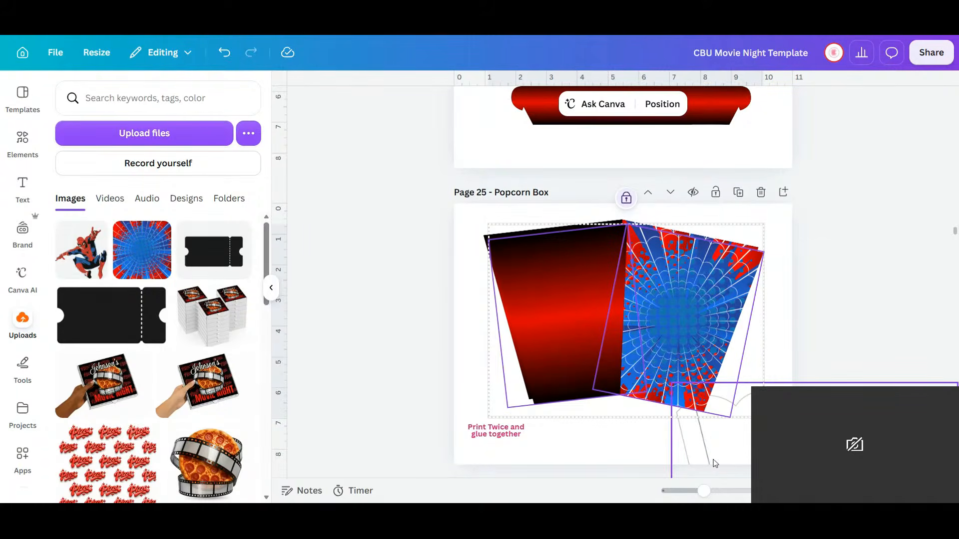
- Try to reposition the popcorn box outline around the panels, and undo the last move
drag(715, 464, 499, 317)
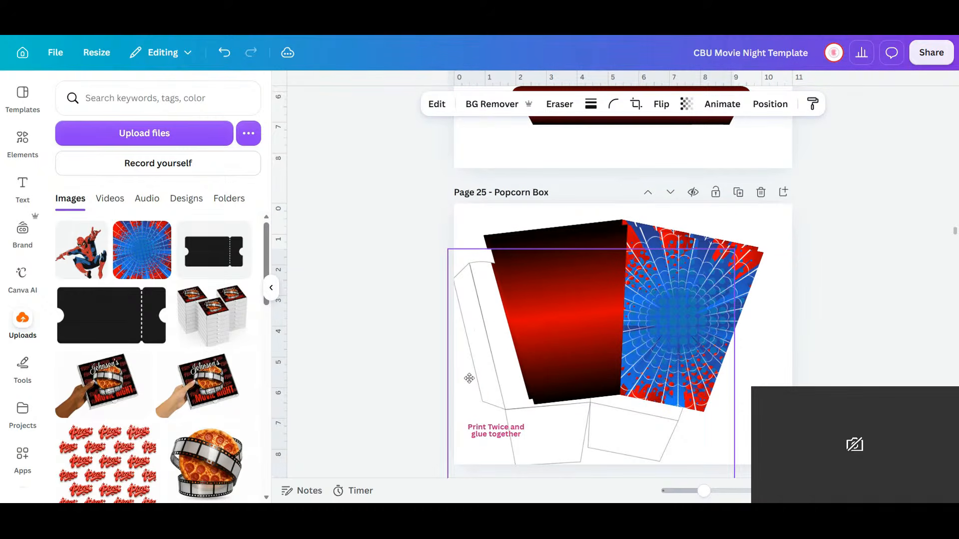
drag(478, 365, 653, 433)
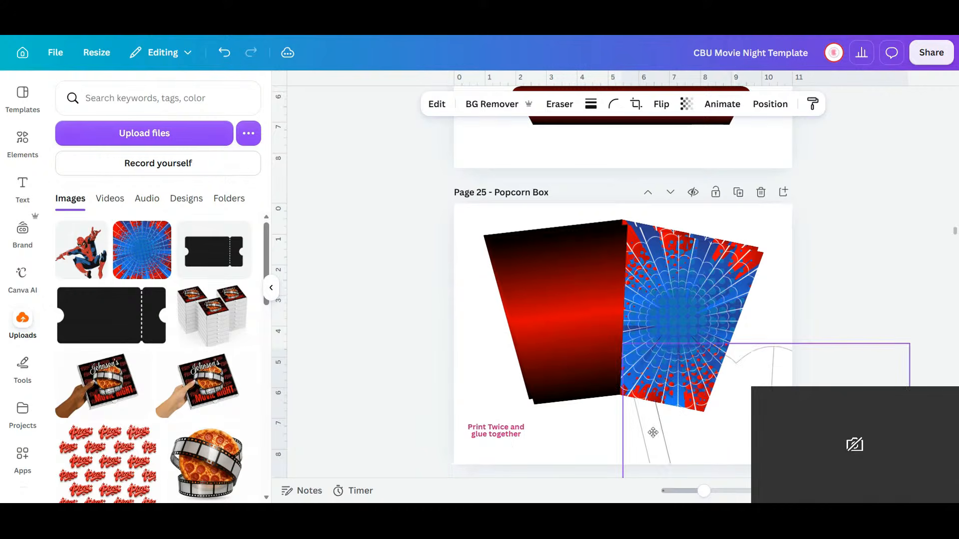
key(ctrl+z)
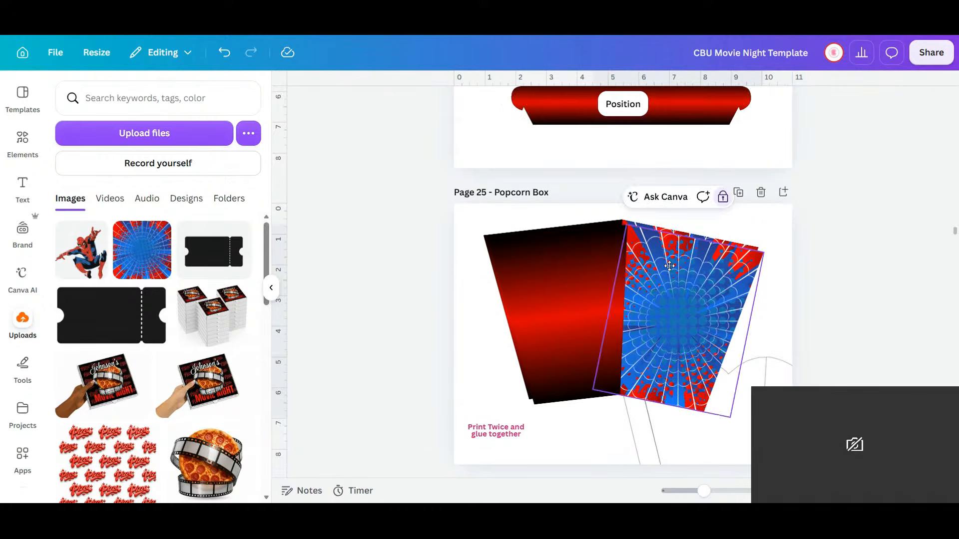
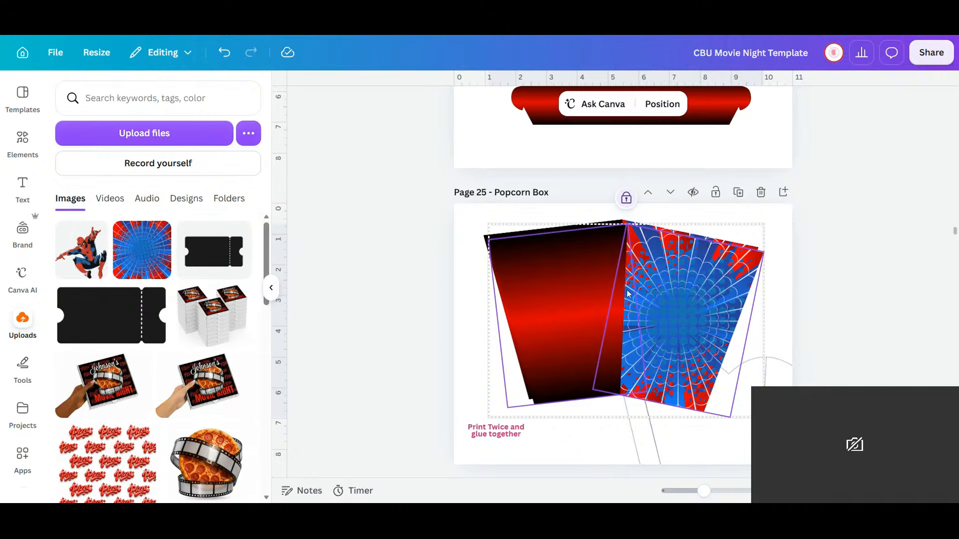
- Unlock and delete the offset duplicate pair of panels, and lock the original gradient and web background panels in place
shift+click(653, 265)
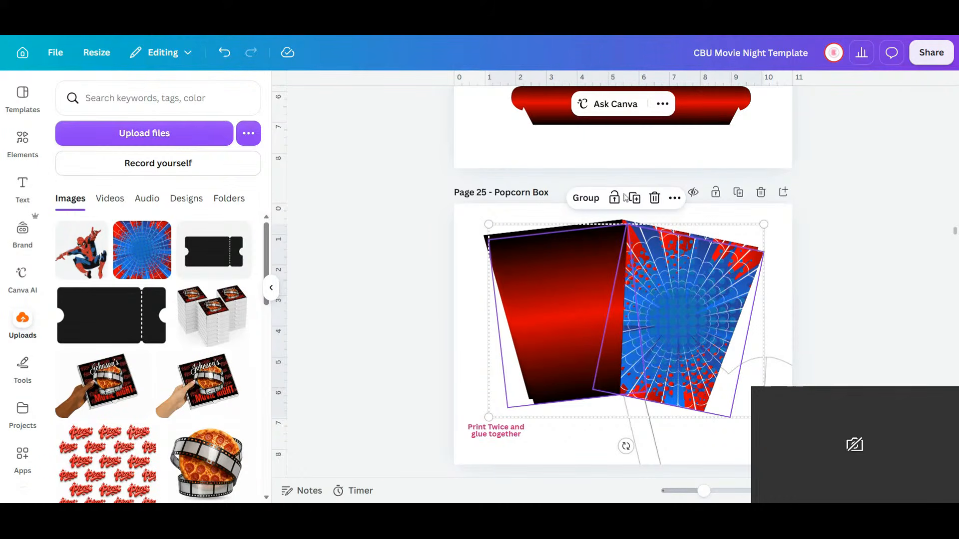
click(652, 198)
click(666, 291)
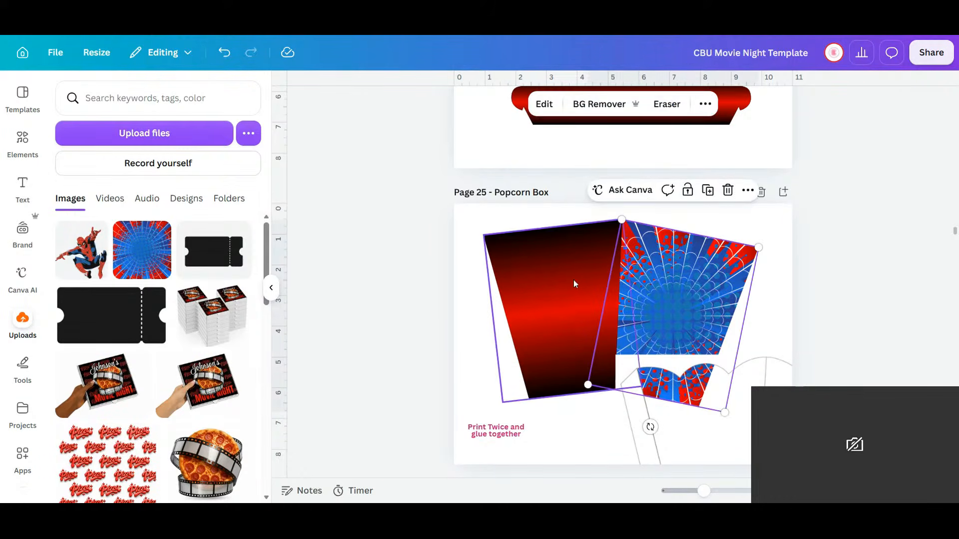
shift+click(563, 271)
click(608, 194)
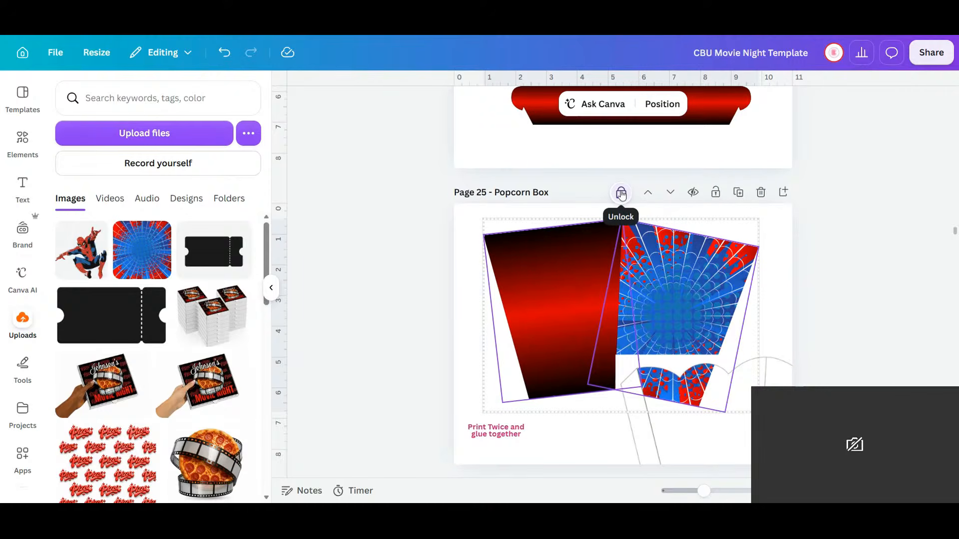
- Move the popcorn box outline back over the locked panels so its scalloped edges frame both fills
click(700, 435)
drag(699, 434, 559, 310)
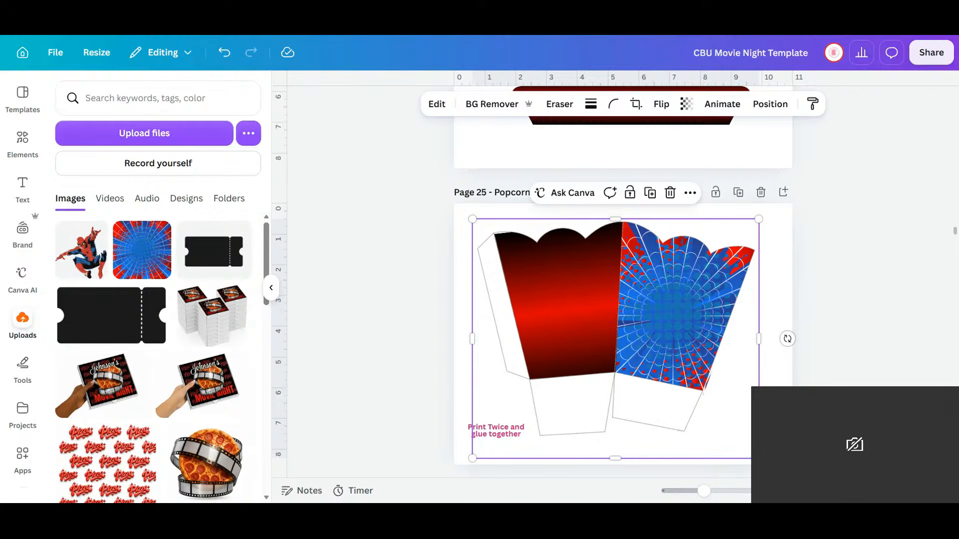
click(776, 372)
- Place a copy of the uploaded web background on page 26 beside the Pizza Box Top frame
scroll(623, 279, down, 3)
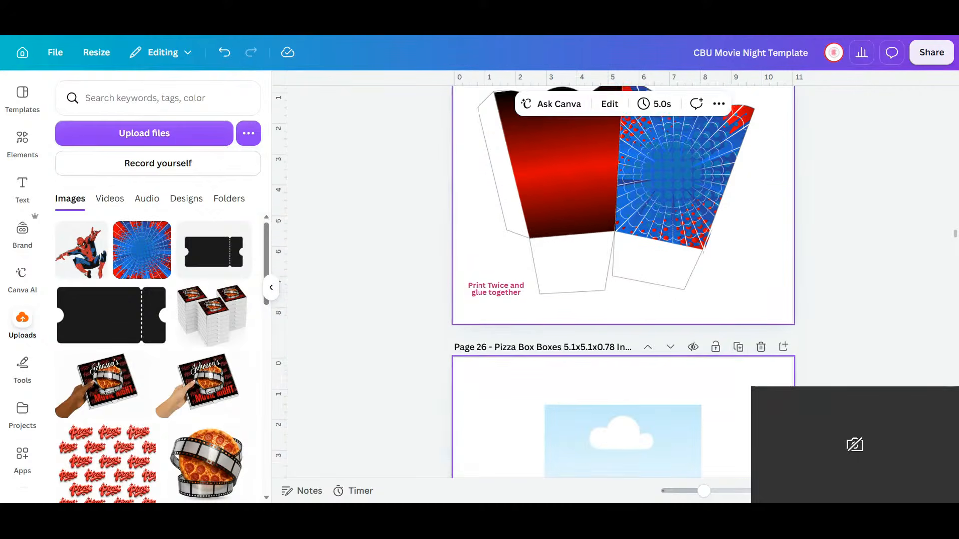
scroll(623, 279, down, 1)
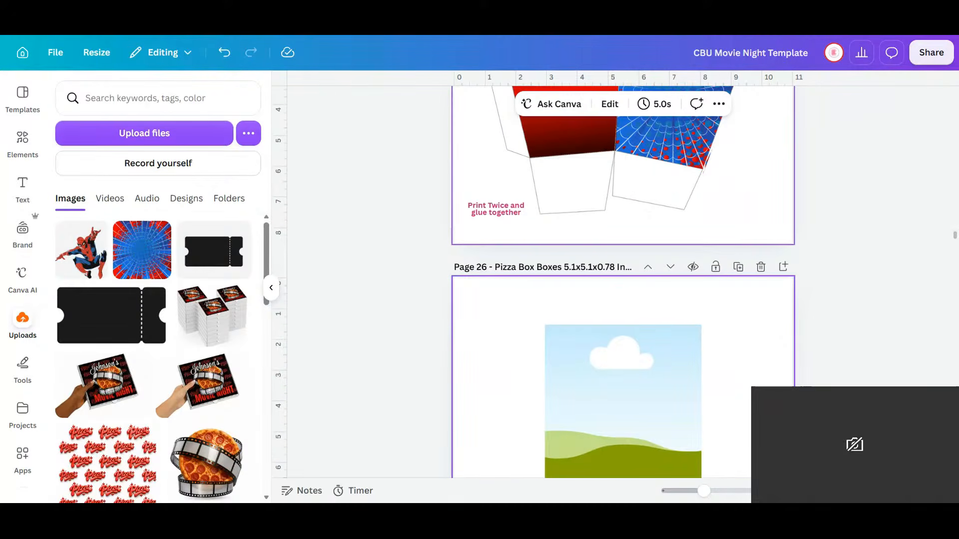
scroll(632, 316, down, 2)
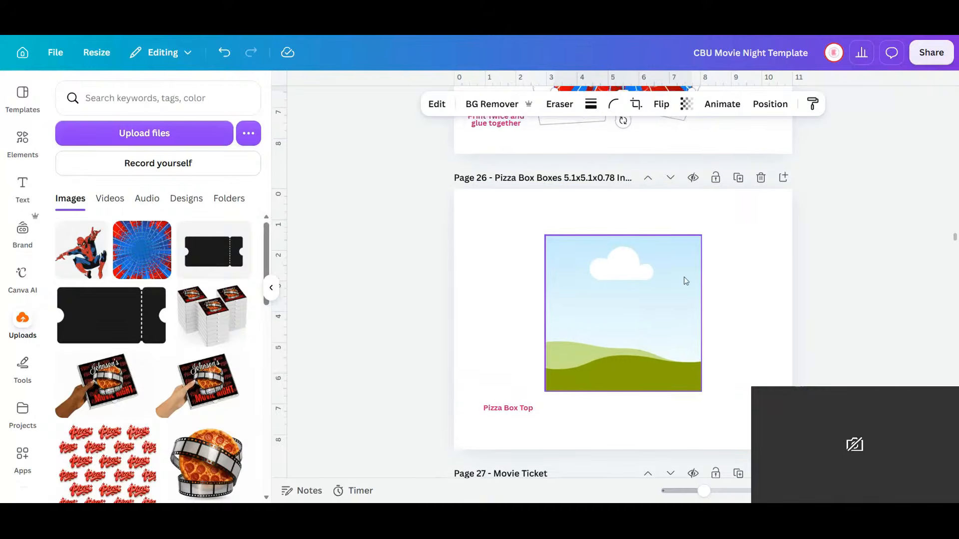
scroll(684, 277, up, 2)
drag(634, 183, 728, 441)
scroll(729, 441, down, 1)
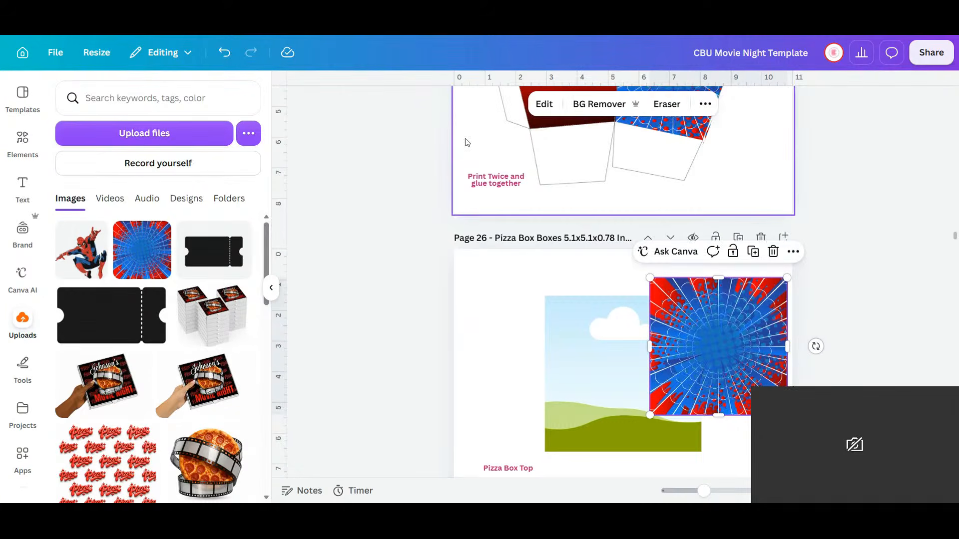
- Upscale the web background copy and fill the Pizza Box Top frame with it
click(689, 319)
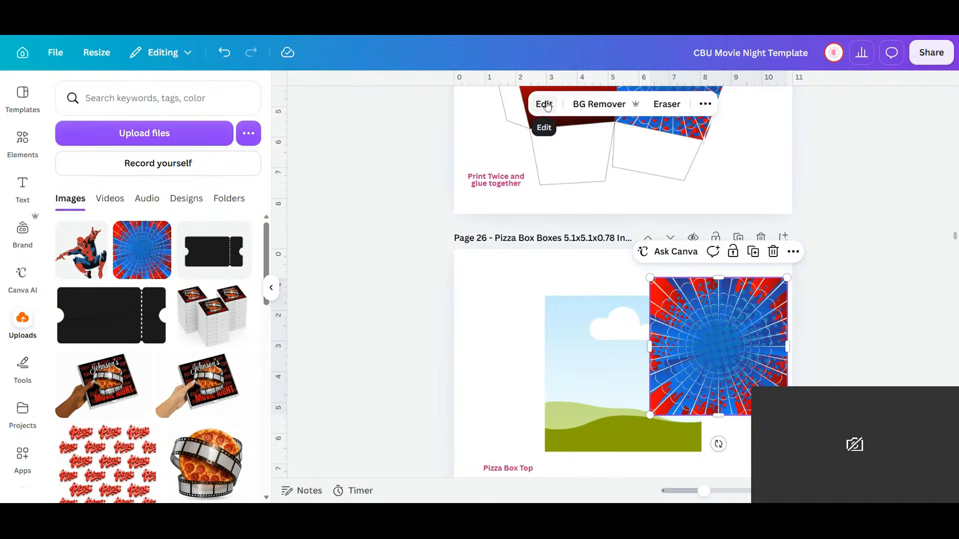
click(545, 108)
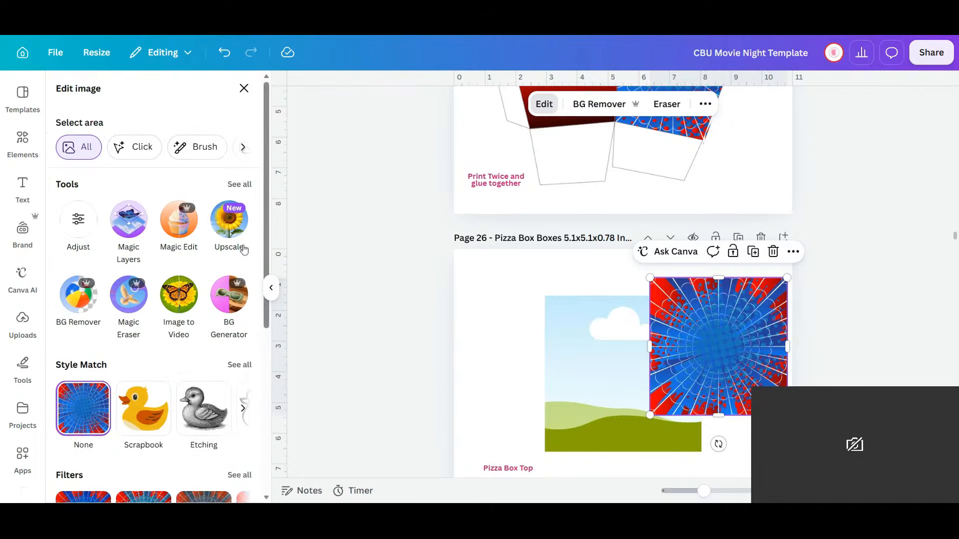
click(219, 233)
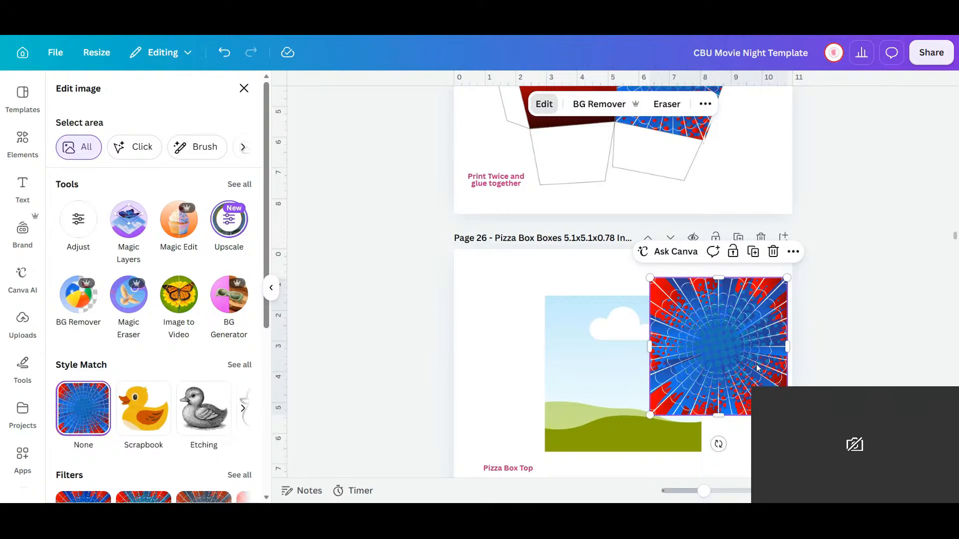
drag(746, 374, 658, 394)
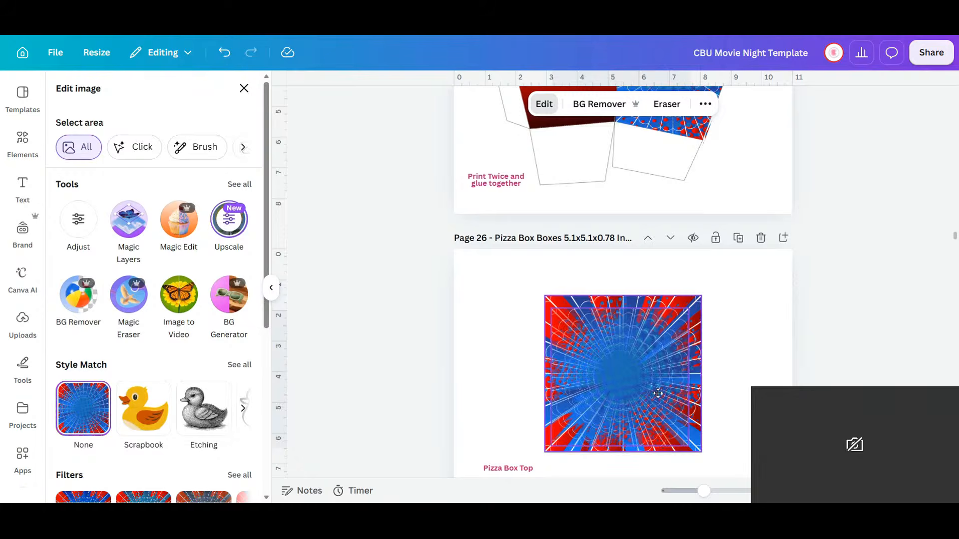
click(742, 359)
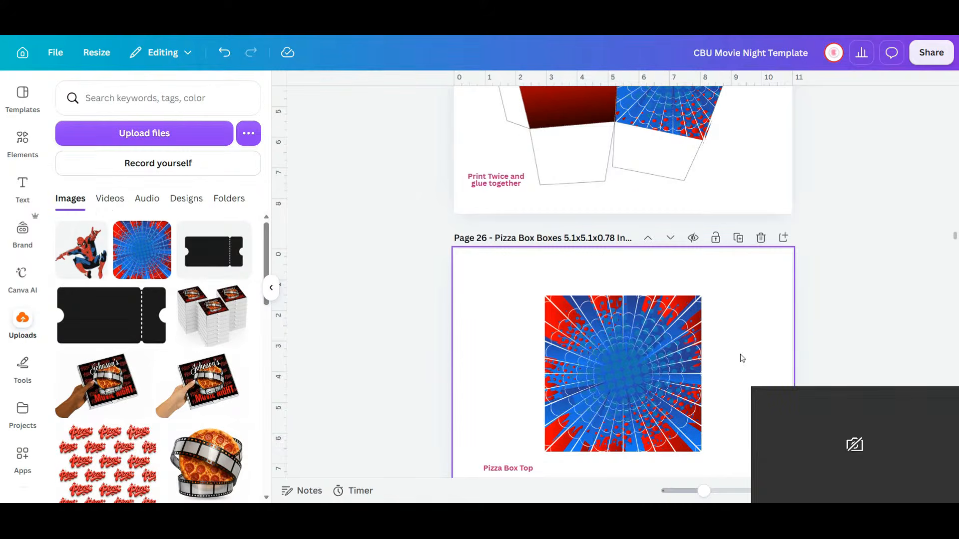
- Look through the page overview for the earlier pizza box designs, and examine the artwork on pages 50 to 52
scroll(742, 358, down, 3)
scroll(742, 358, up, 3)
click(636, 364)
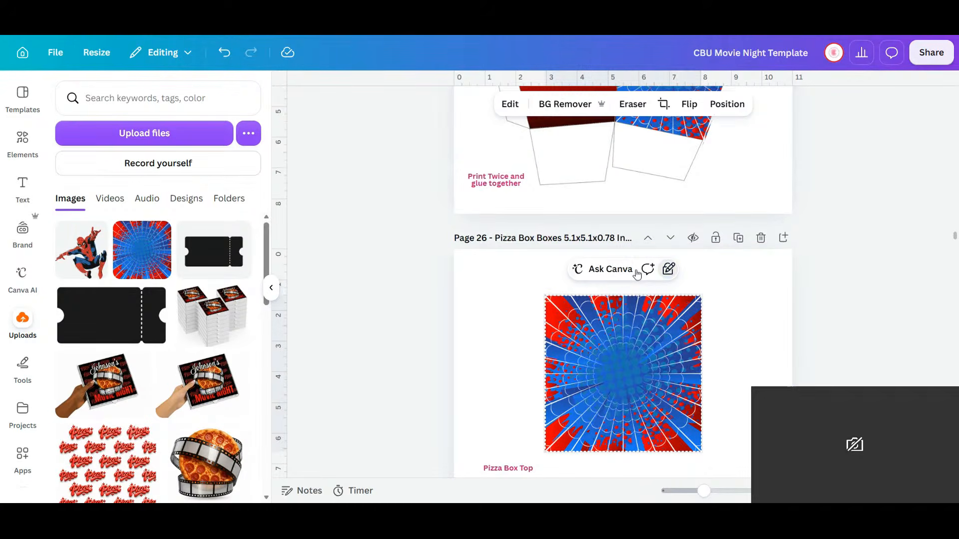
click(729, 377)
scroll(687, 313, down, 5)
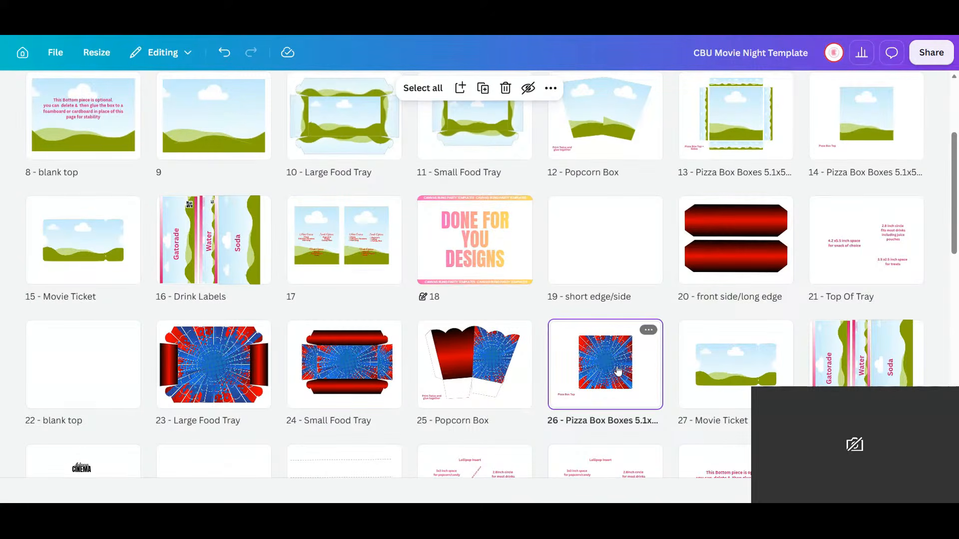
scroll(618, 372, down, 10)
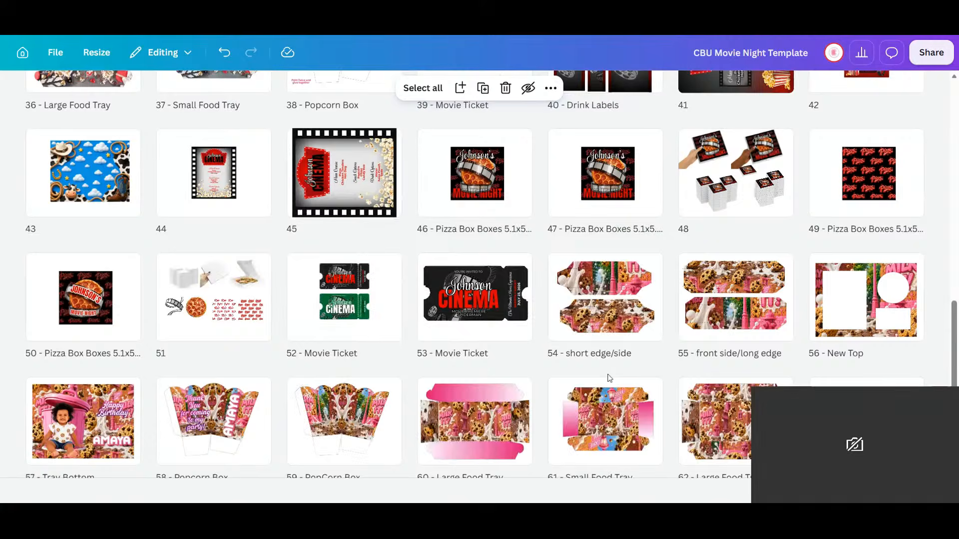
scroll(609, 378, down, 3)
scroll(609, 378, up, 5)
click(206, 379)
double_click(206, 379)
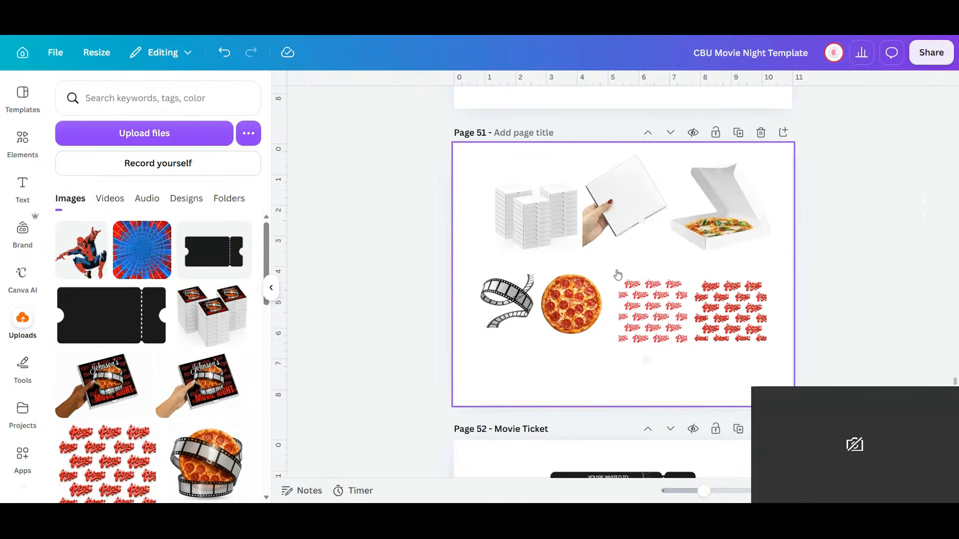
scroll(656, 332, down, 15)
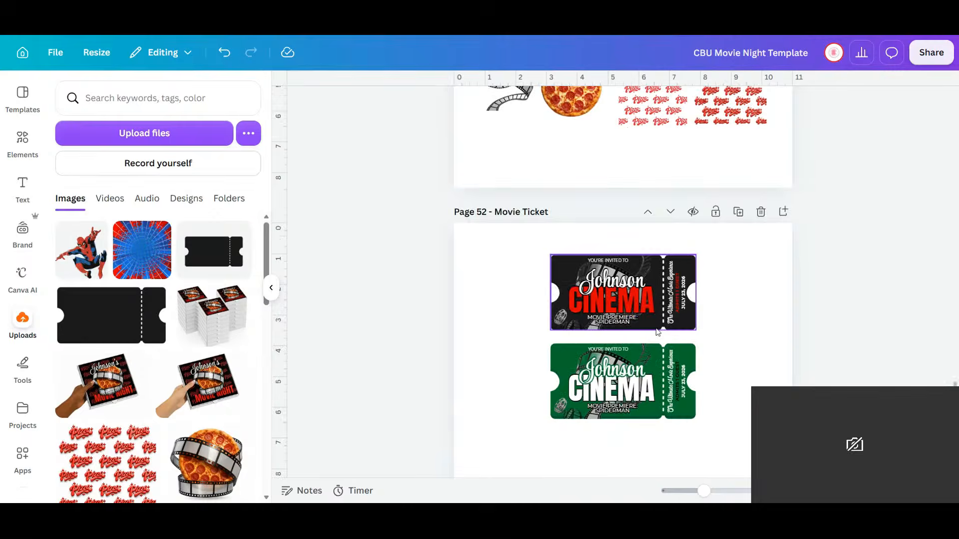
scroll(656, 332, down, 8)
scroll(655, 332, up, 15)
scroll(655, 328, up, 8)
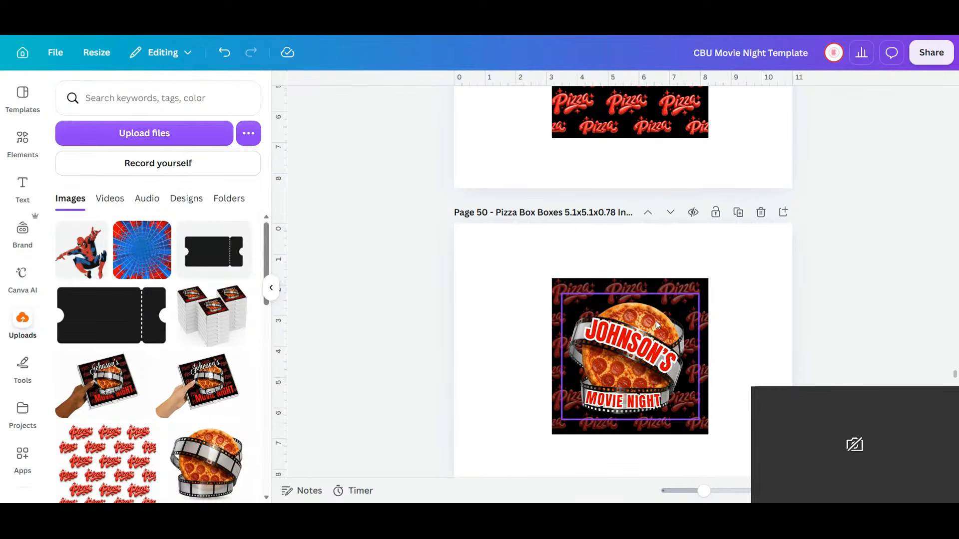
- Copy the pizza and film strip image from page 50 and paste it onto the Pizza Box Top on page 26
click(656, 324)
right_click(656, 324)
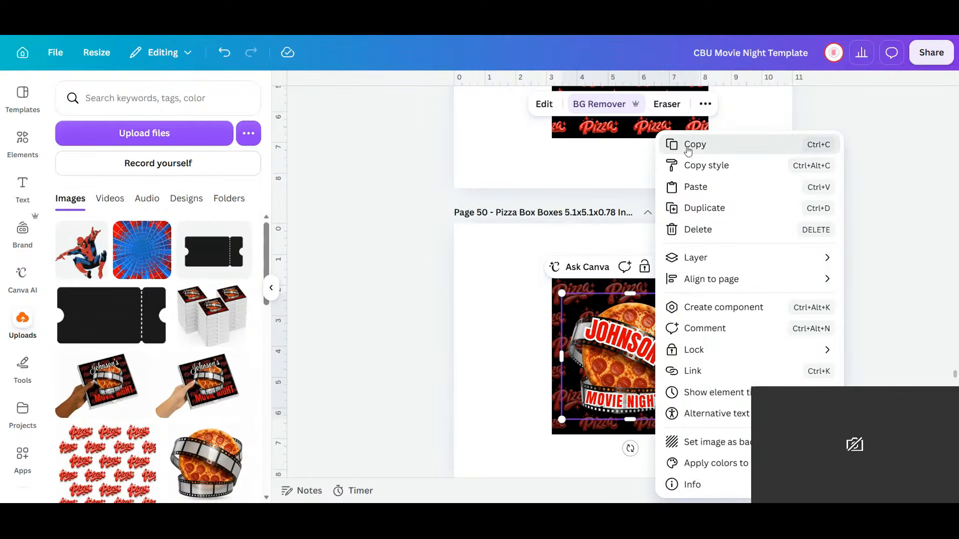
click(671, 143)
scroll(685, 252, up, 1)
scroll(685, 252, up, 15)
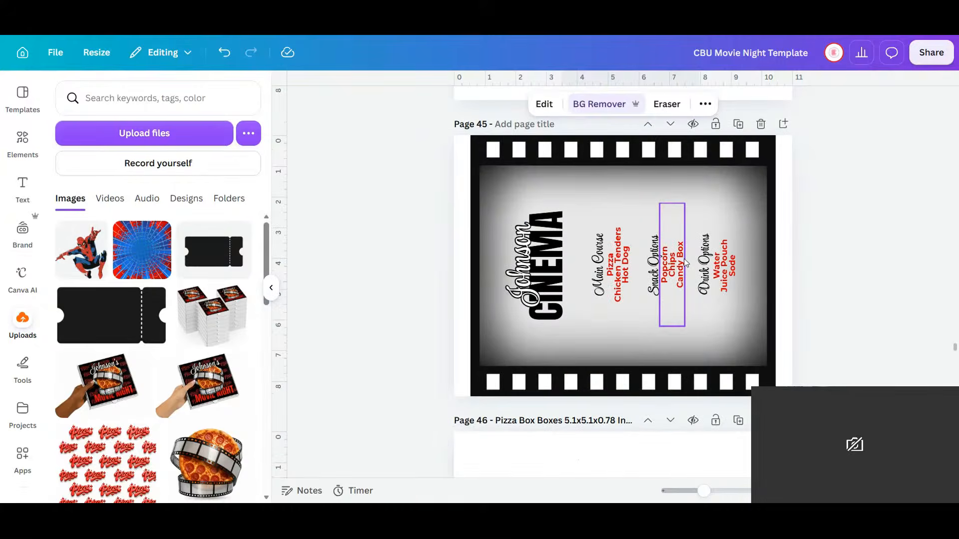
scroll(686, 263, up, 5)
scroll(686, 263, up, 20)
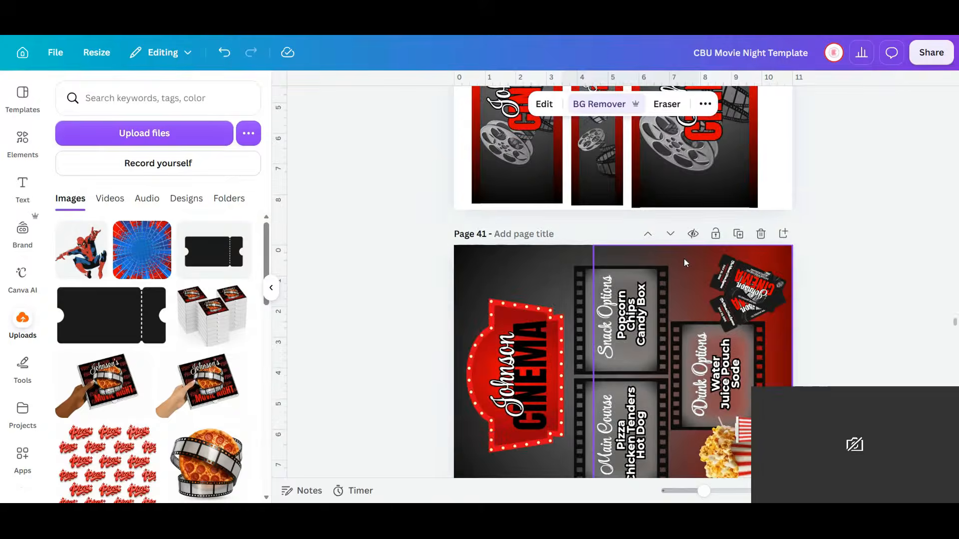
scroll(663, 278, up, 12)
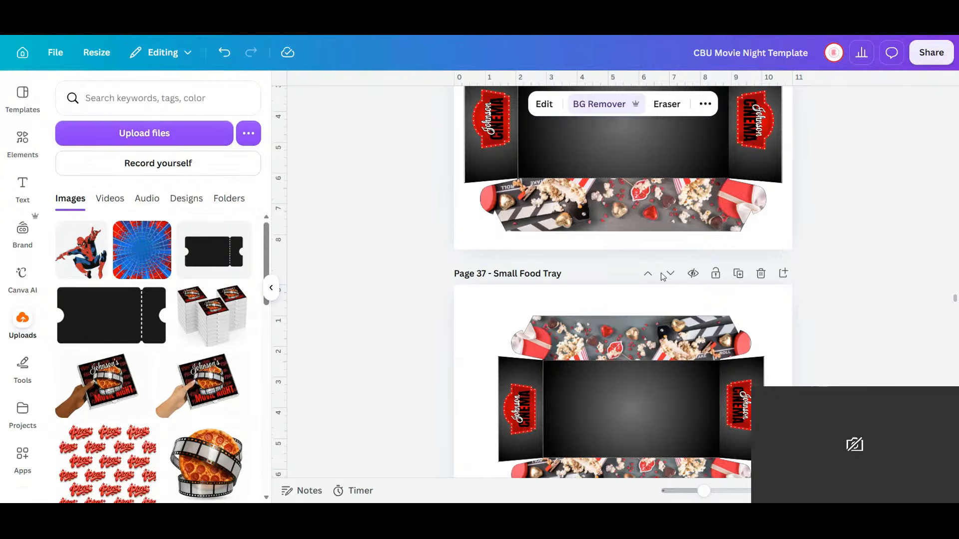
scroll(663, 278, down, 3)
scroll(661, 273, up, 15)
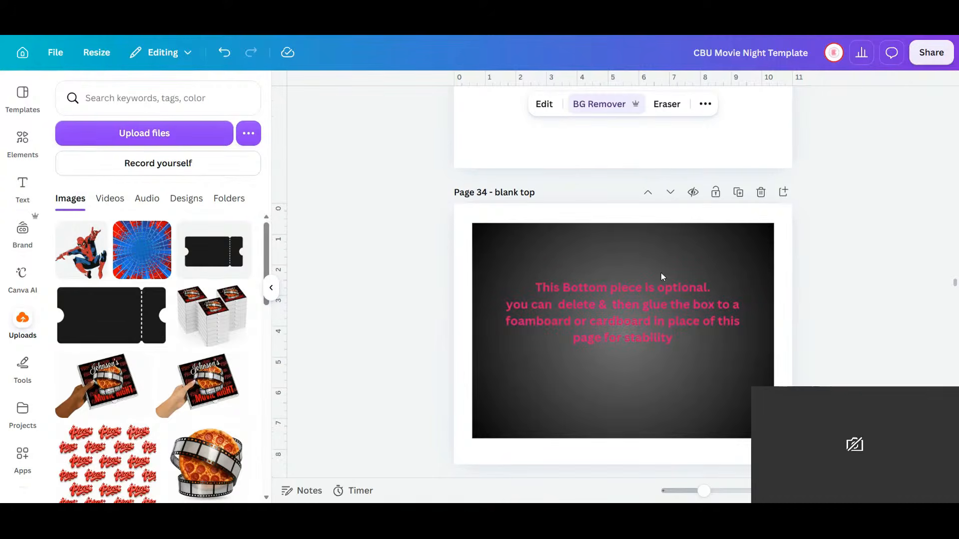
scroll(661, 273, up, 3)
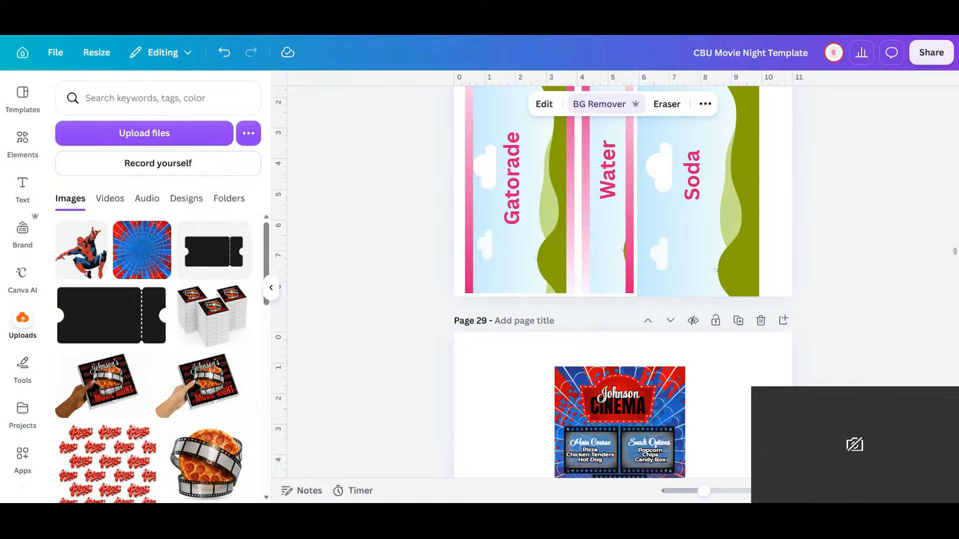
key(ctrl+alt+3)
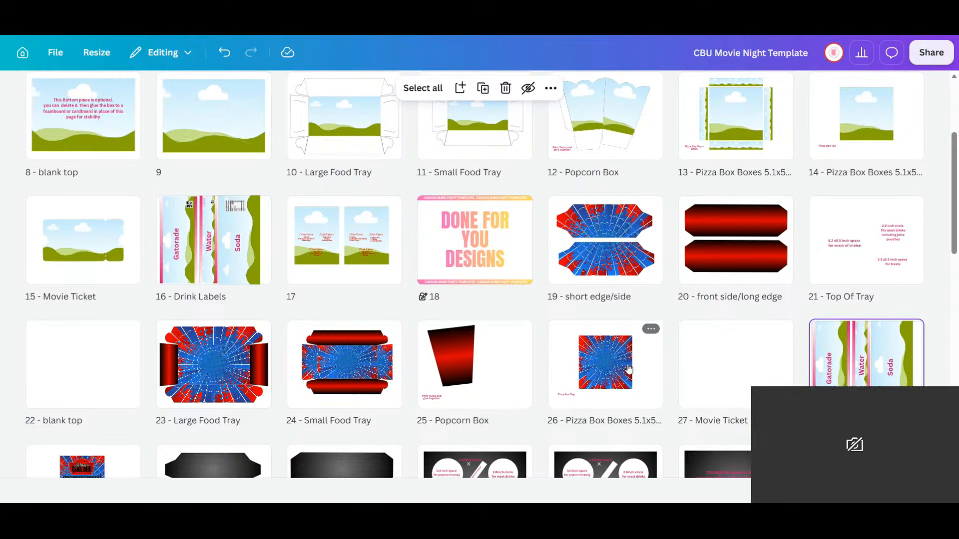
click(643, 371)
double_click(643, 370)
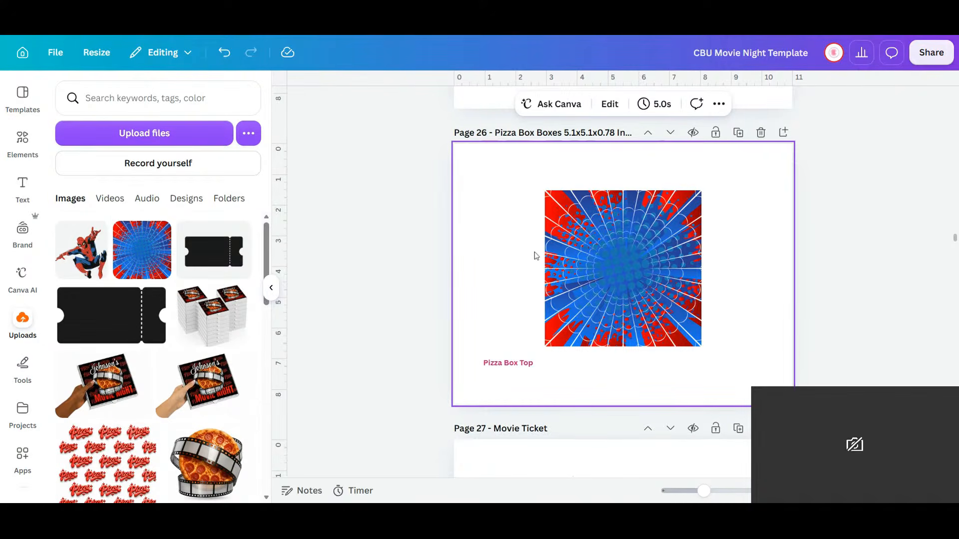
key(ctrl+v)
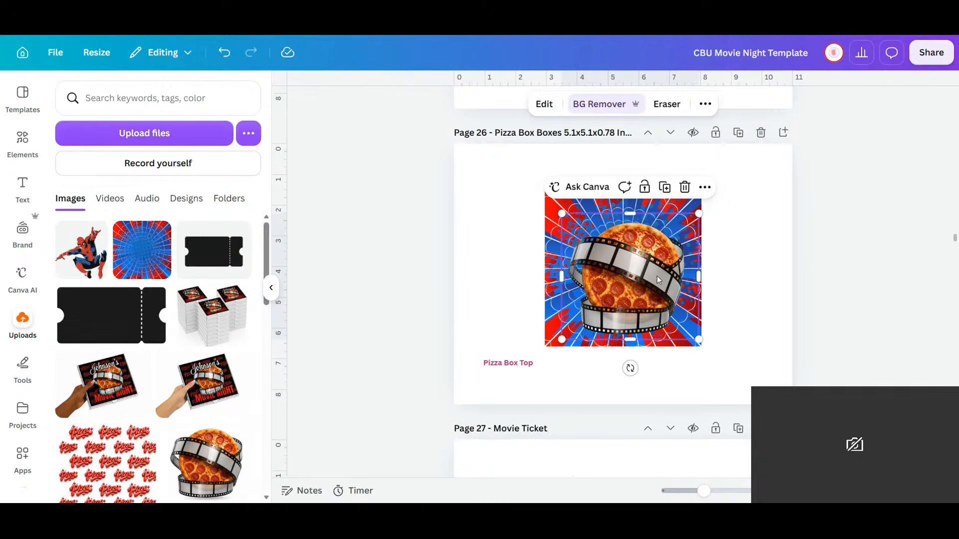
- Center the pizza and film strip image over the web background of the Pizza Box Top
drag(653, 269, 732, 343)
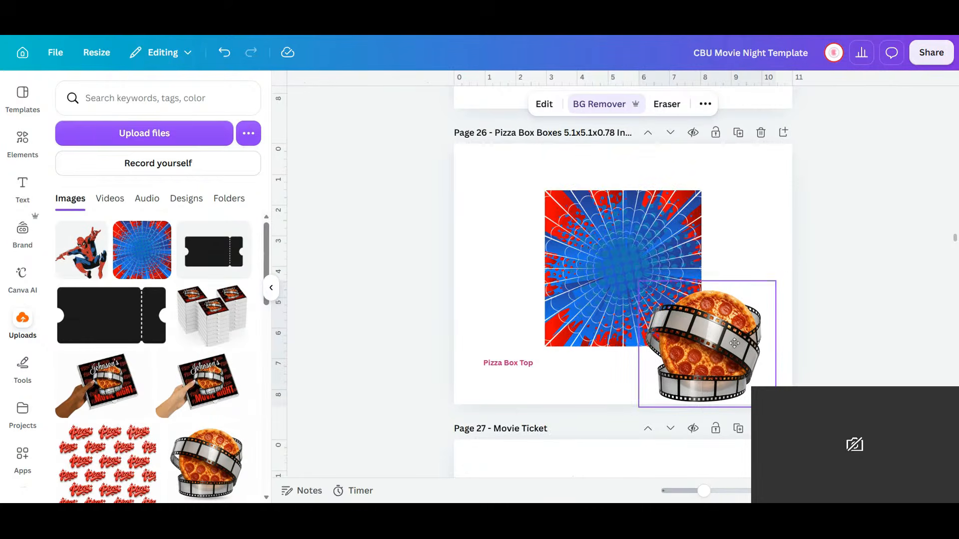
click(622, 229)
click(728, 341)
drag(728, 340, 642, 269)
click(733, 351)
- Place the uploaded web background on the Movie Ticket page 27 and duplicate that page
scroll(739, 350, down, 5)
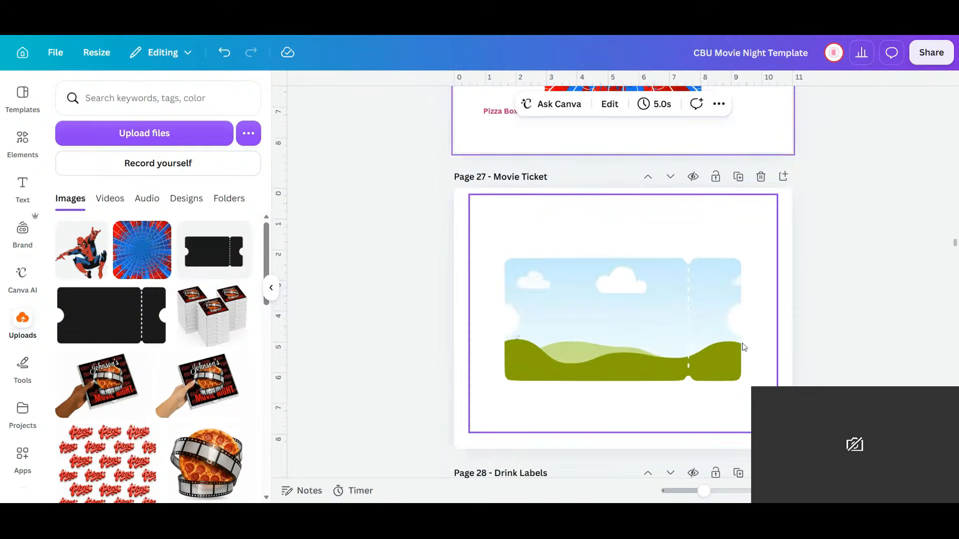
click(156, 261)
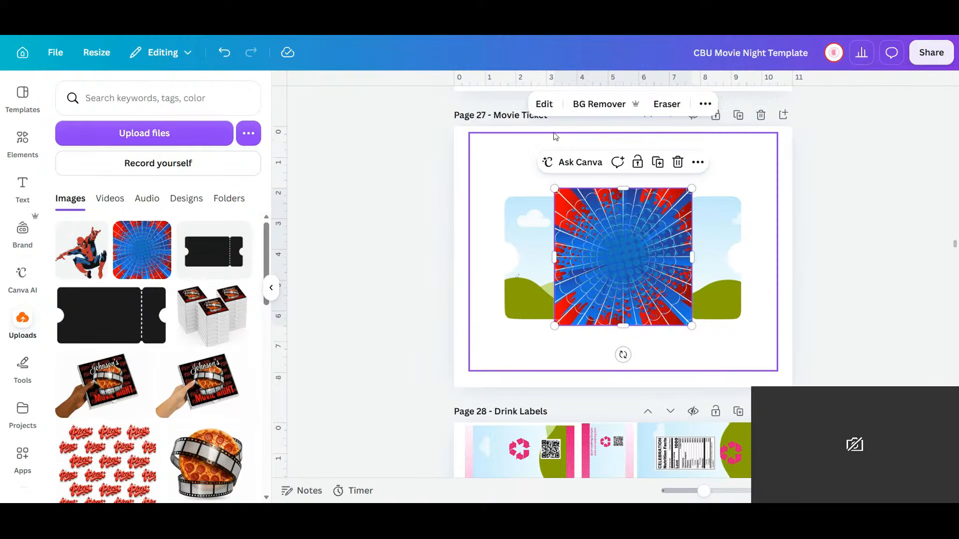
click(605, 236)
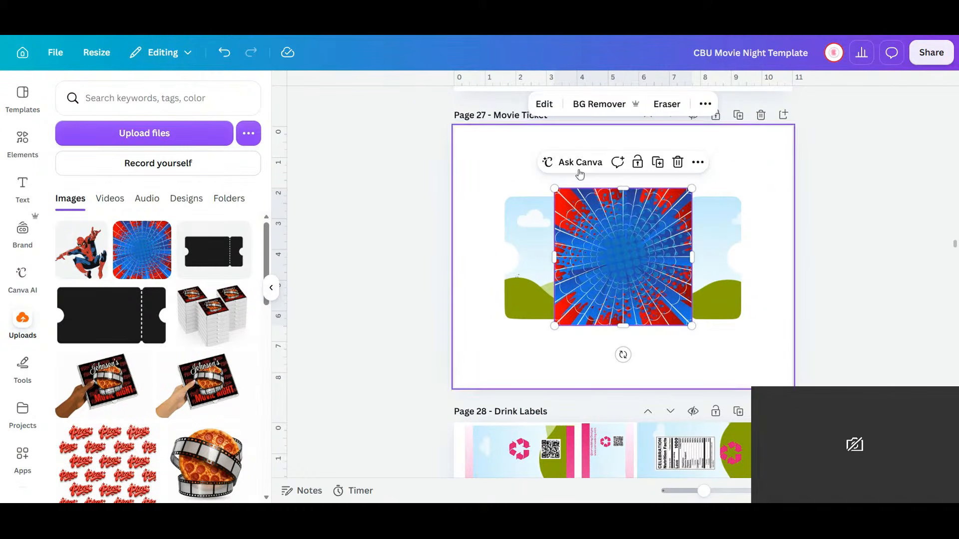
click(544, 105)
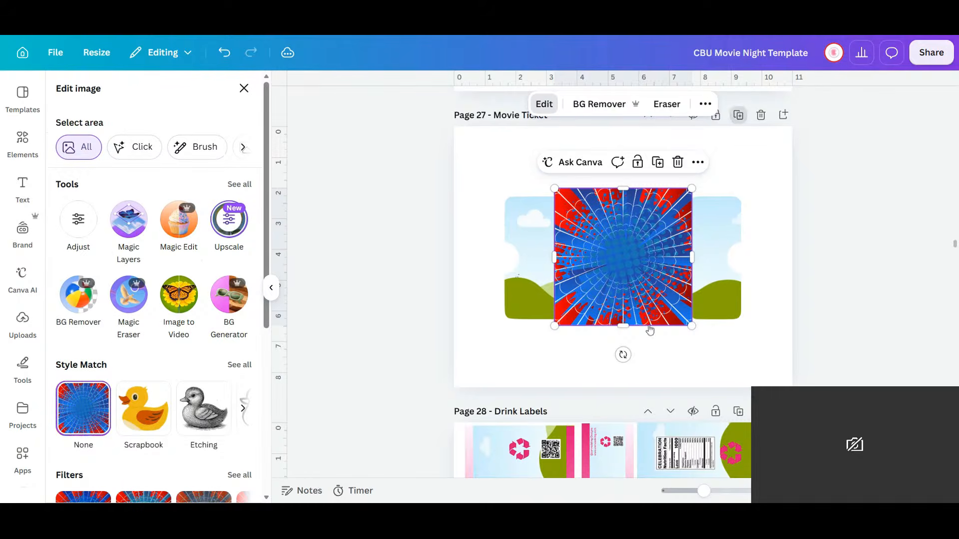
key(Escape)
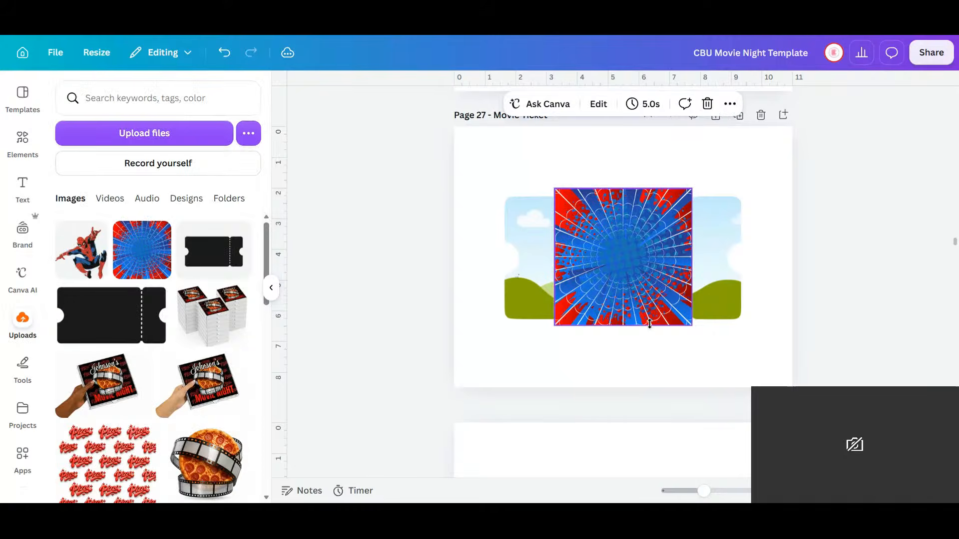
- Fill the ticket frame on page 27 with the web background image
scroll(658, 326, down, 9)
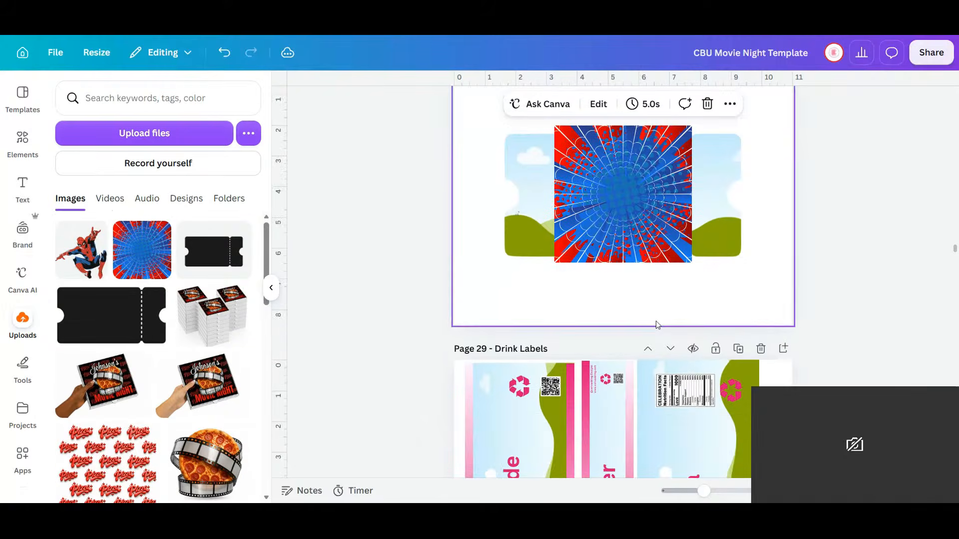
scroll(658, 326, up, 8)
scroll(658, 325, up, 9)
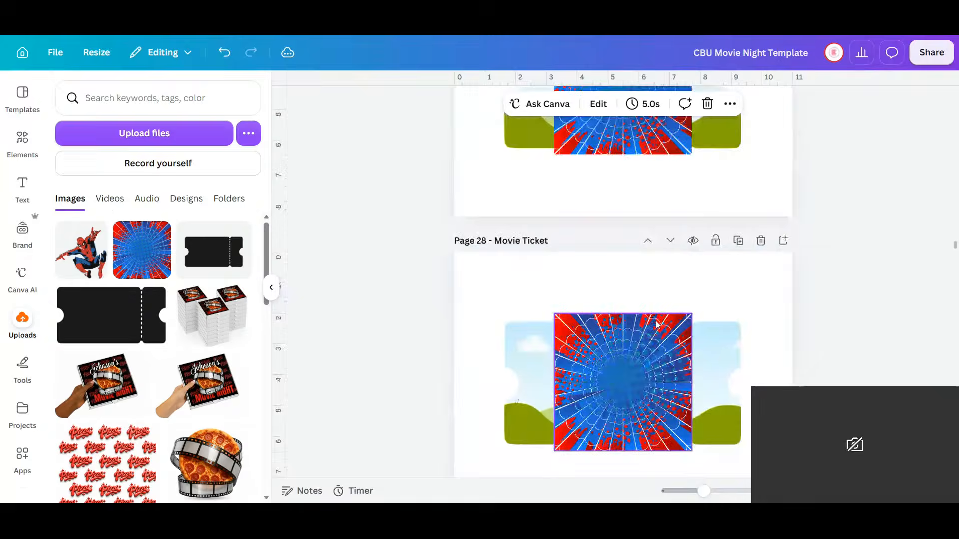
drag(616, 328, 654, 352)
scroll(654, 352, up, 4)
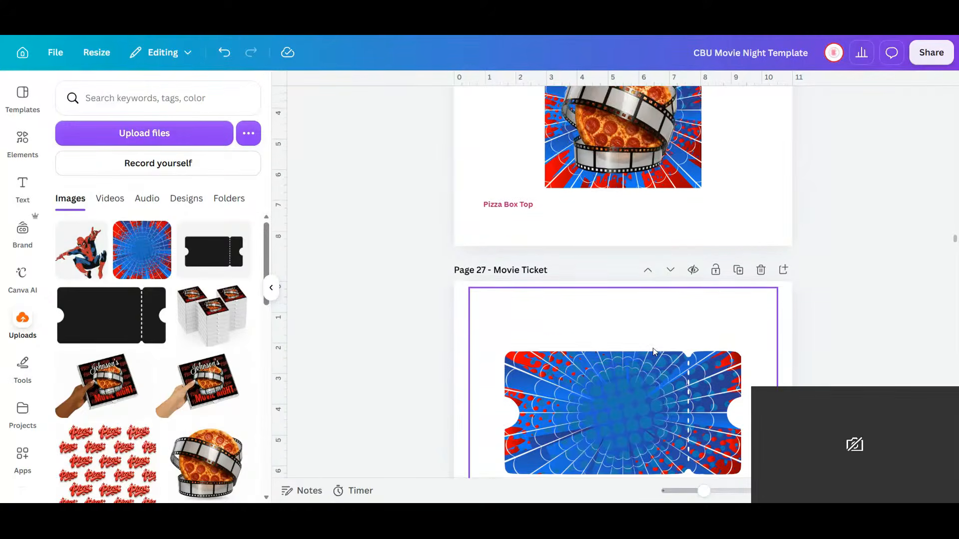
- Copy the red cinema marquee sign together with its two text lines from the menu design on page 30
scroll(654, 352, down, 3)
scroll(654, 352, down, 6)
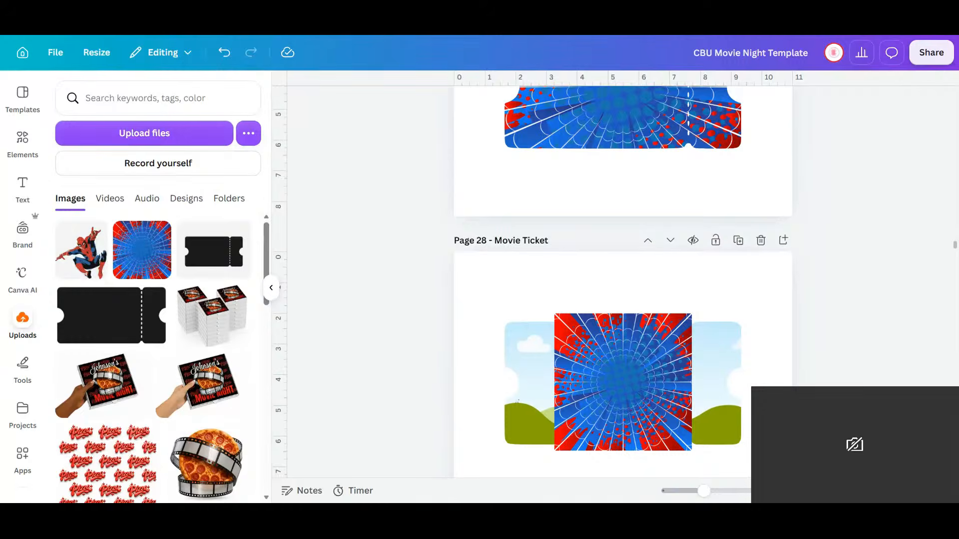
key(ctrl+alt+3)
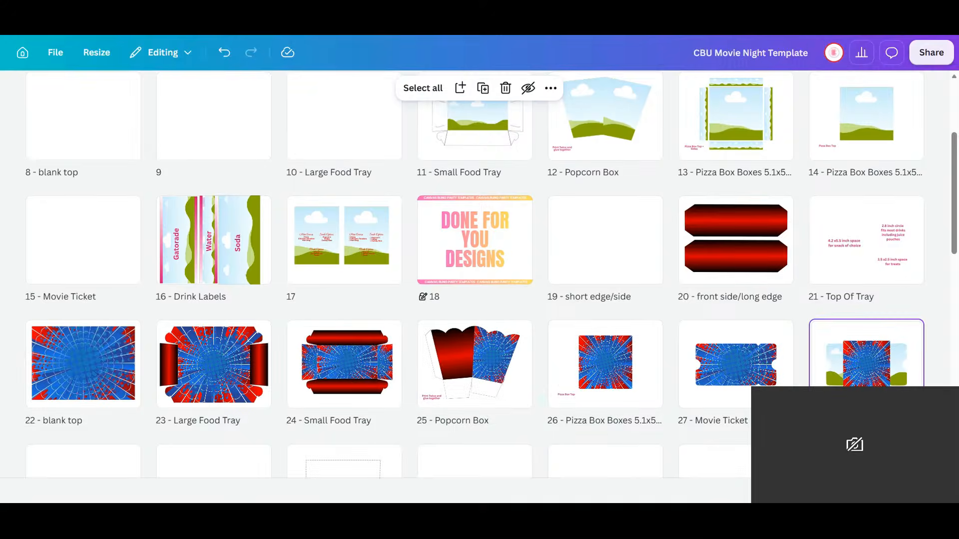
scroll(732, 381, down, 3)
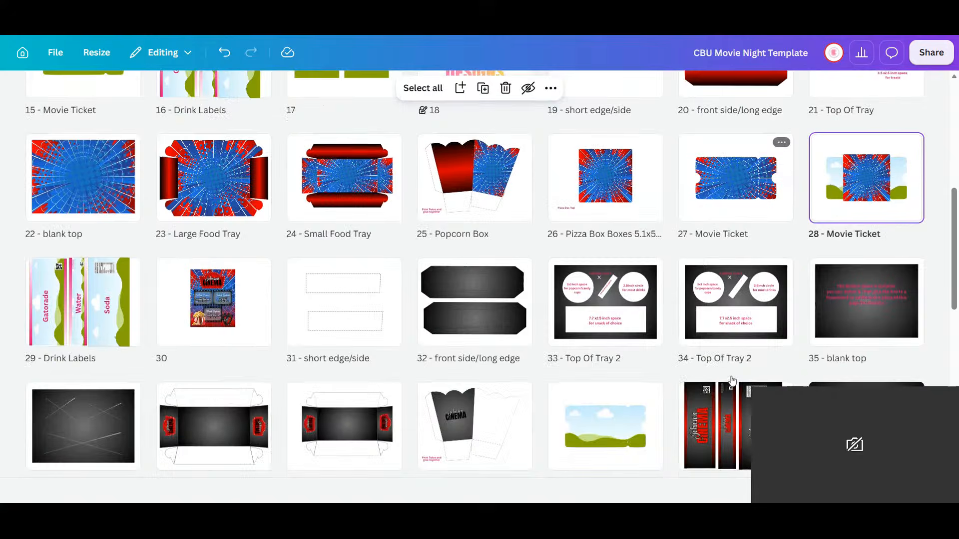
scroll(733, 380, down, 2)
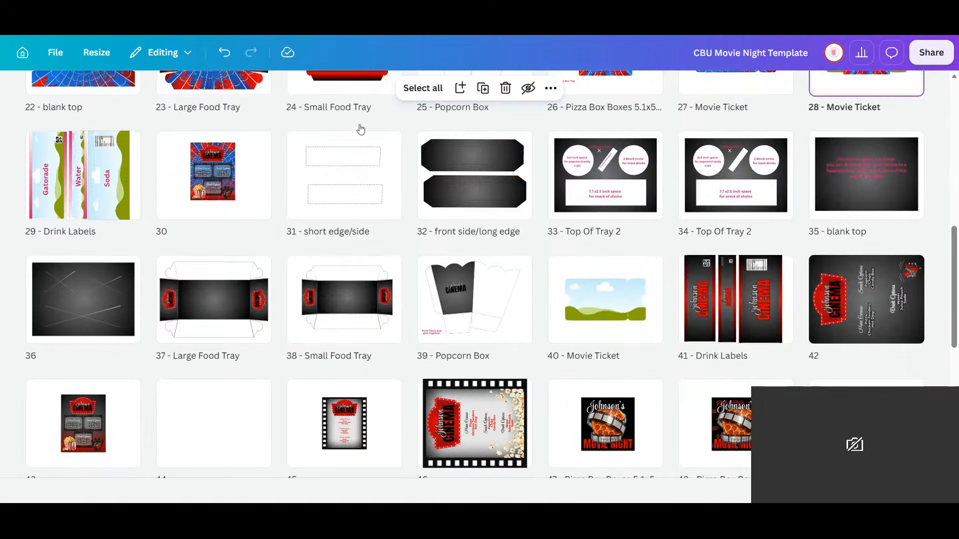
click(238, 176)
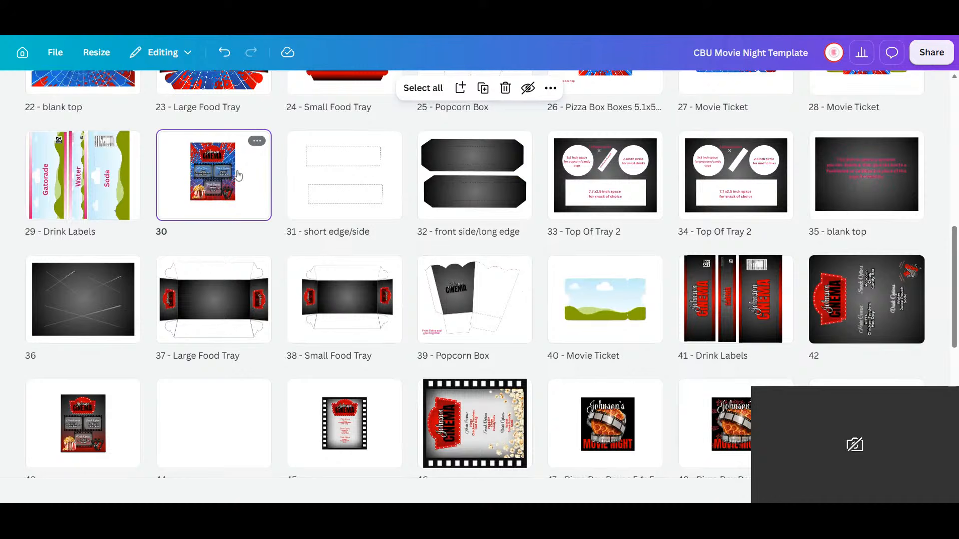
double_click(238, 205)
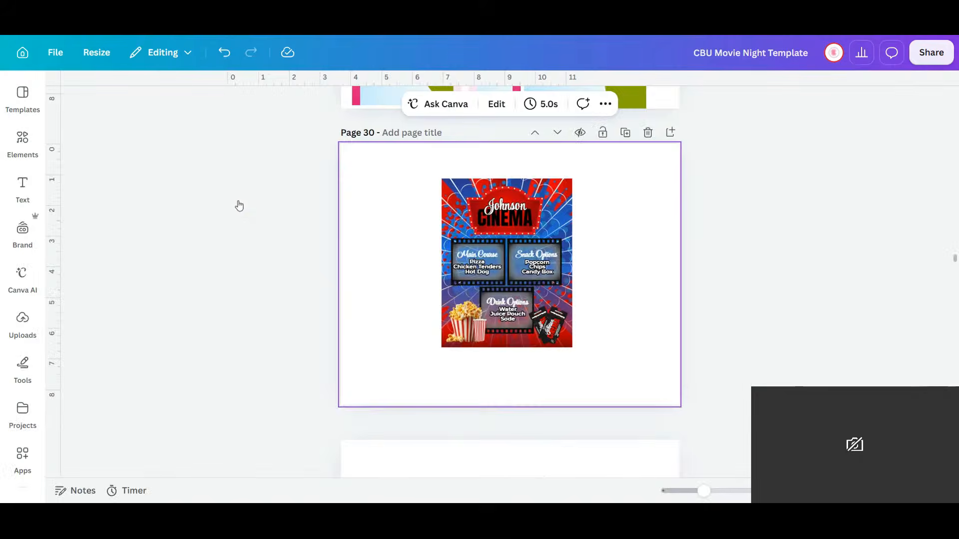
click(529, 210)
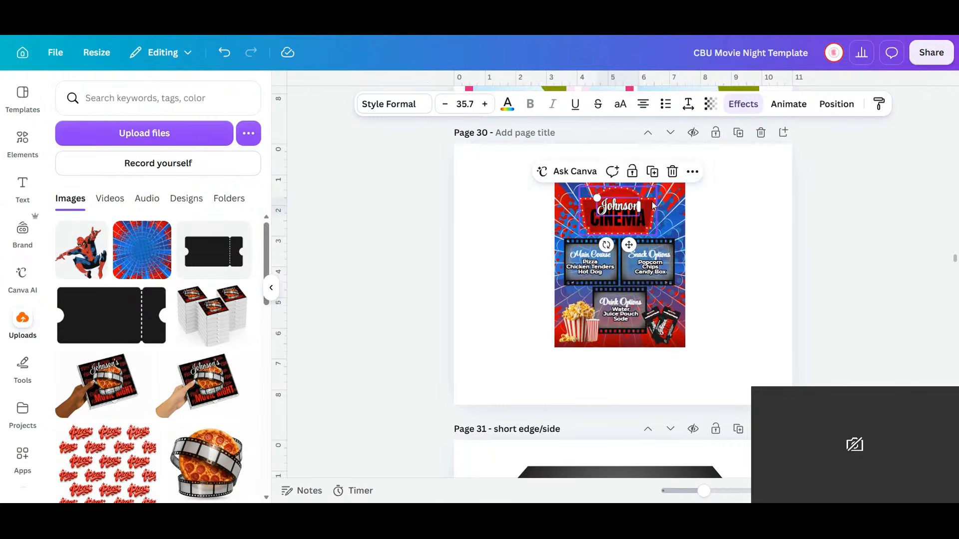
click(637, 214)
shift+click(634, 225)
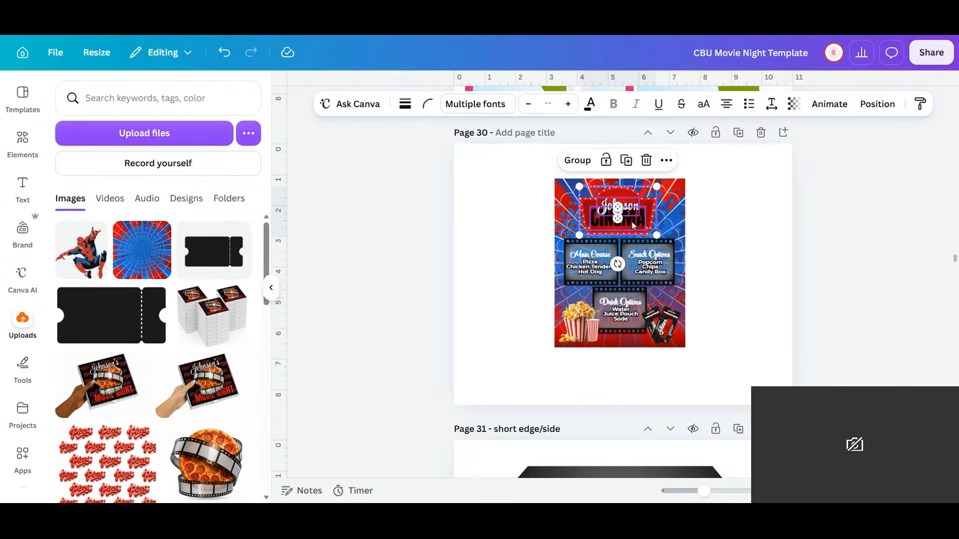
right_click(633, 226)
click(662, 144)
- Paste the cinema sign onto the page 27 ticket, enlarge it and center it in the area before the perforation line
scroll(706, 235, up, 6)
scroll(707, 236, up, 7)
scroll(663, 259, up, 4)
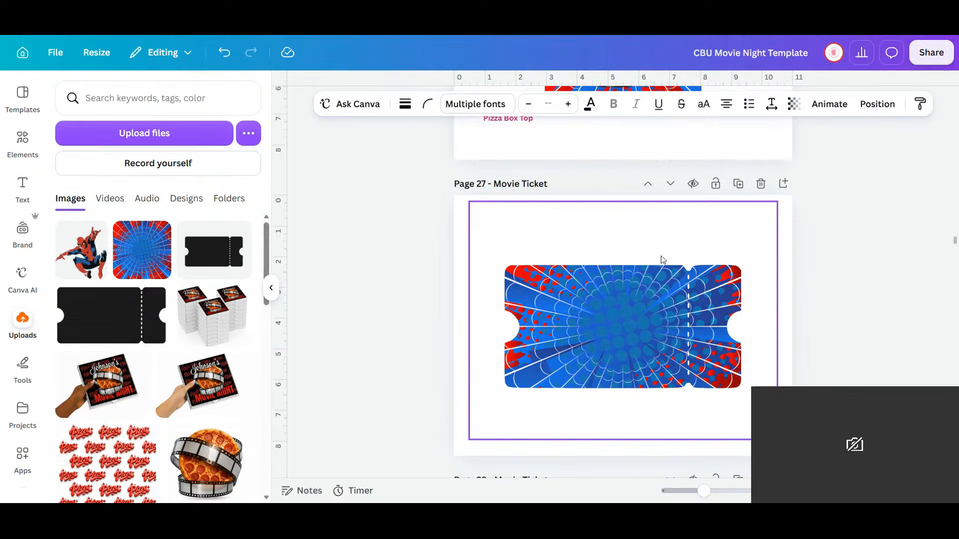
right_click(593, 291)
click(635, 215)
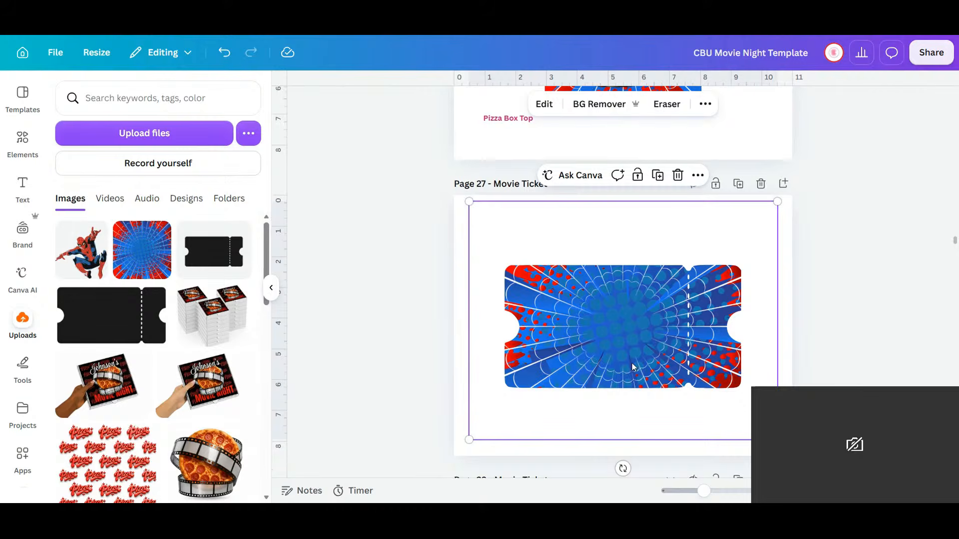
drag(669, 297, 715, 327)
drag(658, 299, 640, 320)
drag(672, 361, 681, 366)
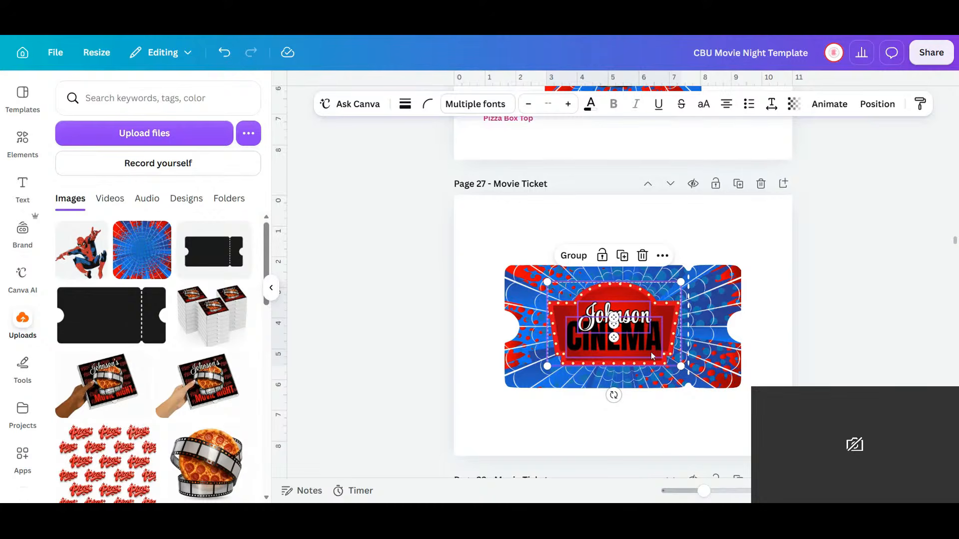
drag(651, 352, 645, 352)
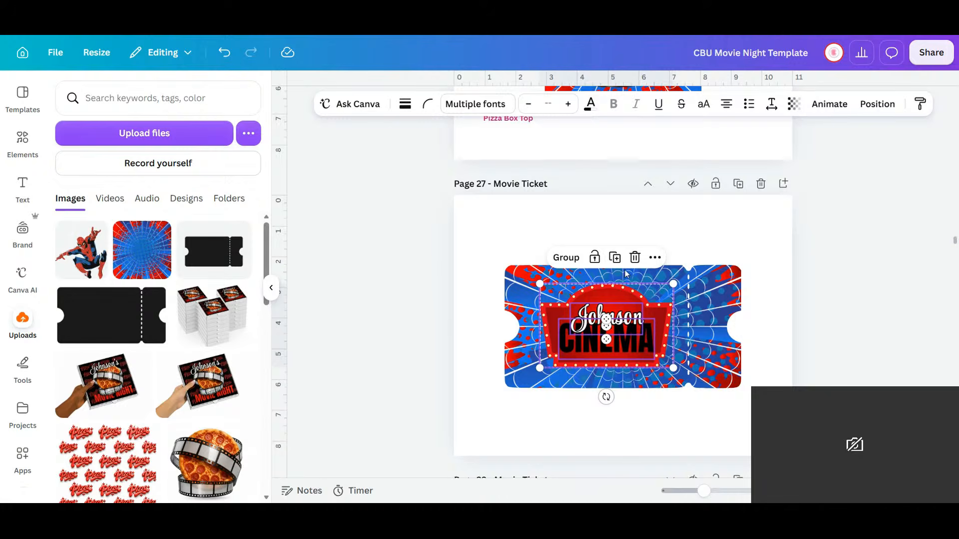
- Place the cinema sign near the lower-left corner of Movie Ticket page 28 and delete the web background image there
drag(643, 330, 560, 298)
scroll(657, 365, down, 7)
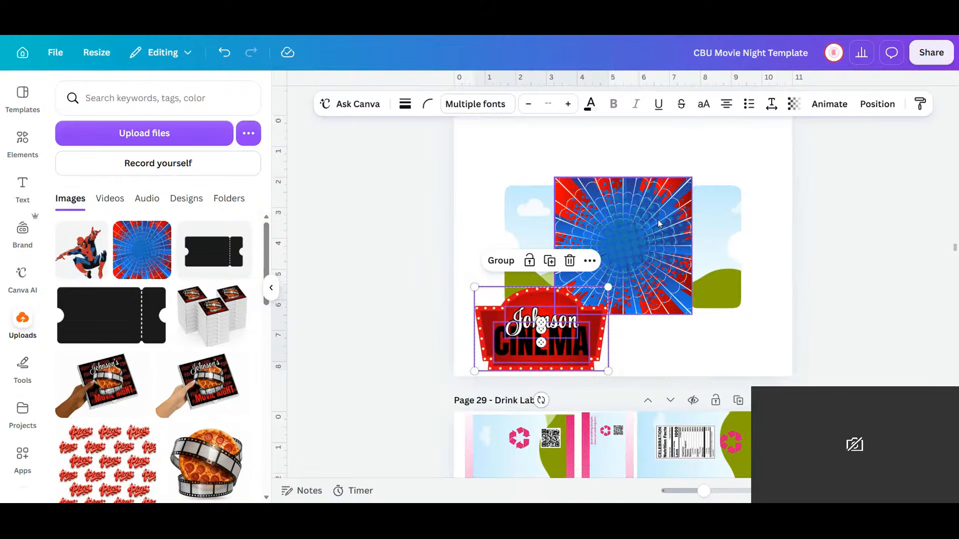
click(658, 223)
key(Delete)
click(689, 241)
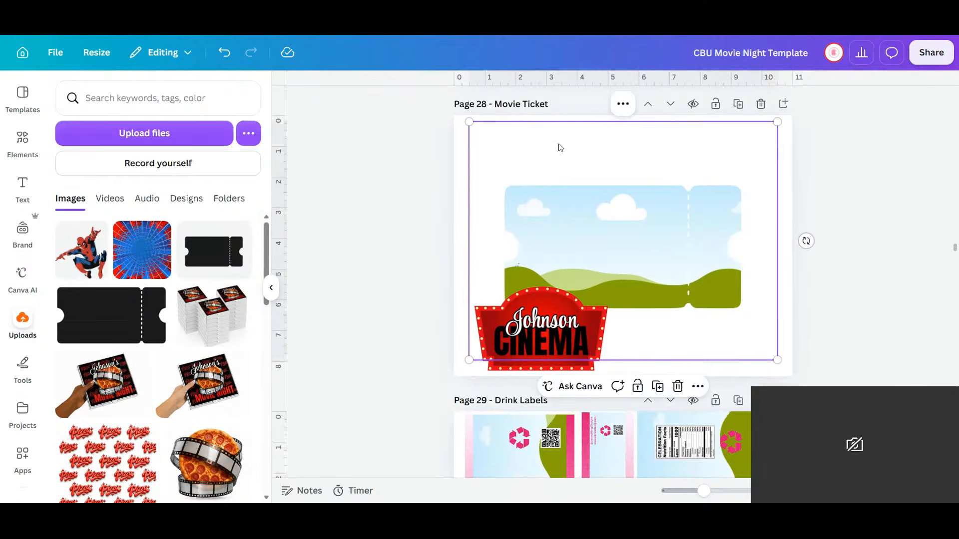
key(Escape)
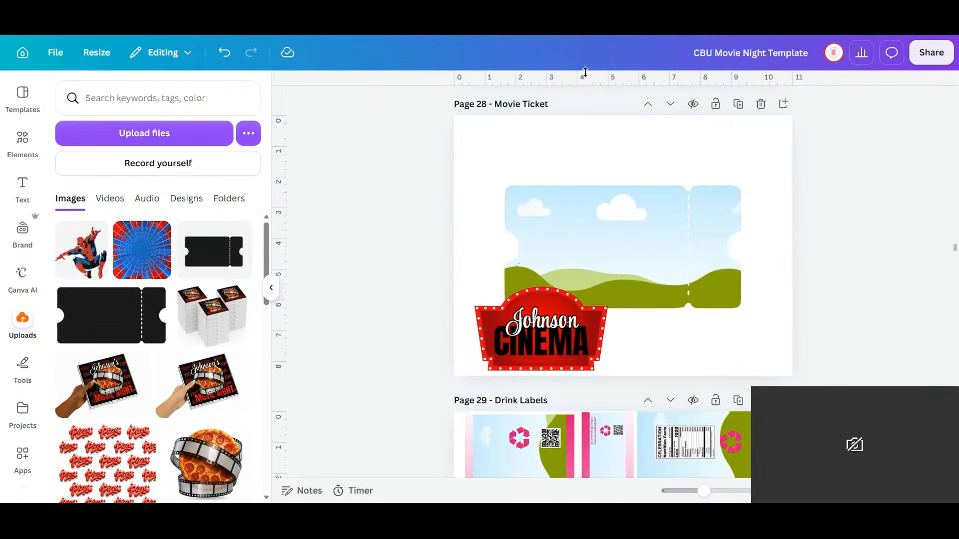
click(632, 216)
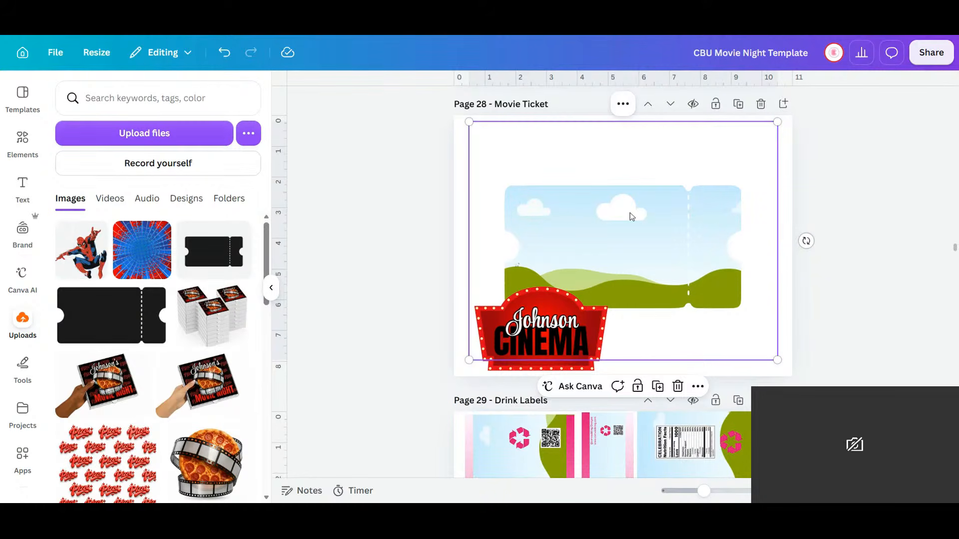
click(628, 106)
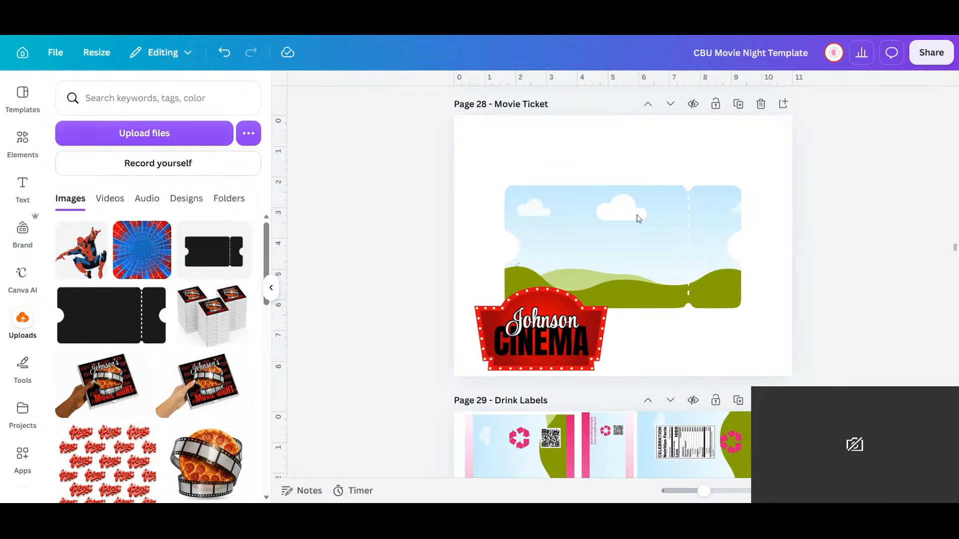
- Color the ticket frame on page 28 with the black-and-red gradient used in the design
click(698, 213)
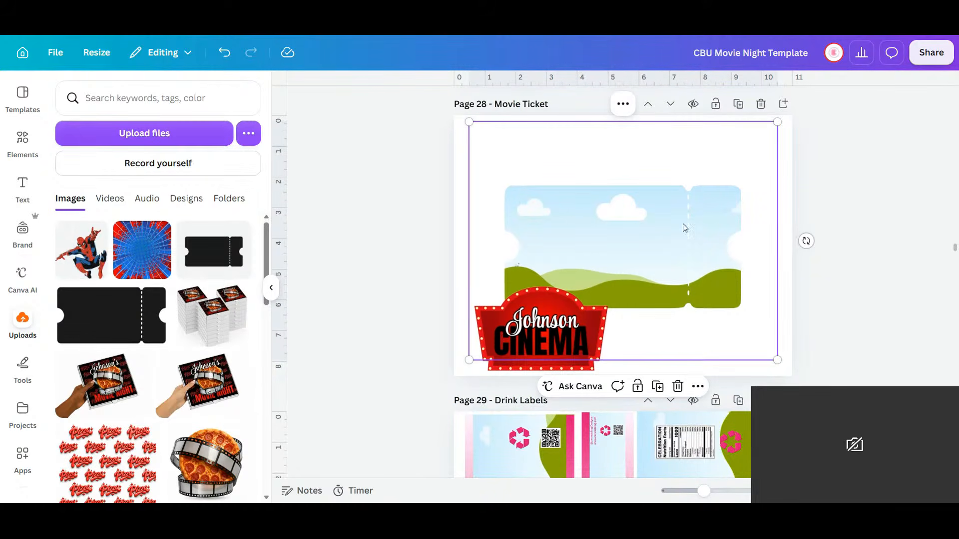
click(442, 228)
click(658, 257)
click(624, 104)
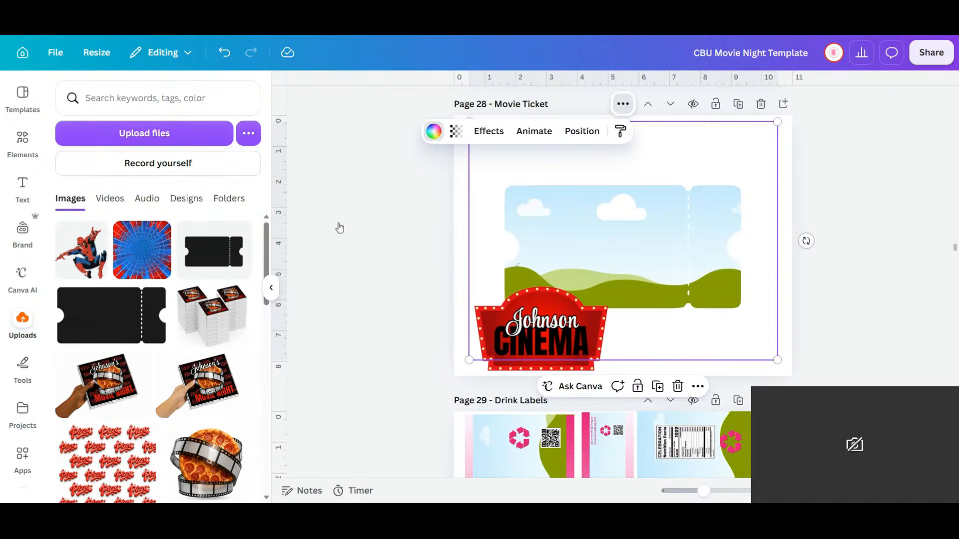
click(185, 184)
click(184, 184)
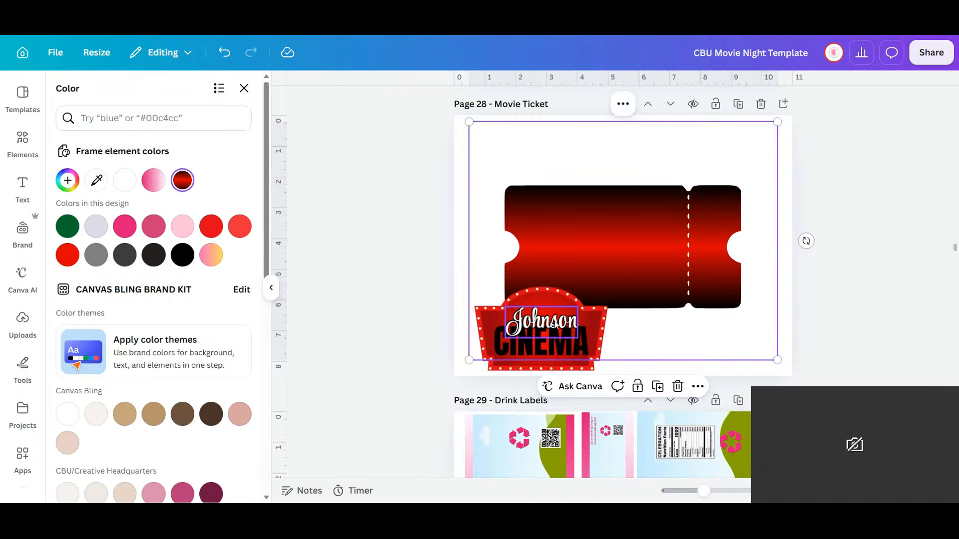
- Move the cinema sign together with its two text lines onto the page 28 ticket, centered in the area before the perforation line
shift+click(579, 352)
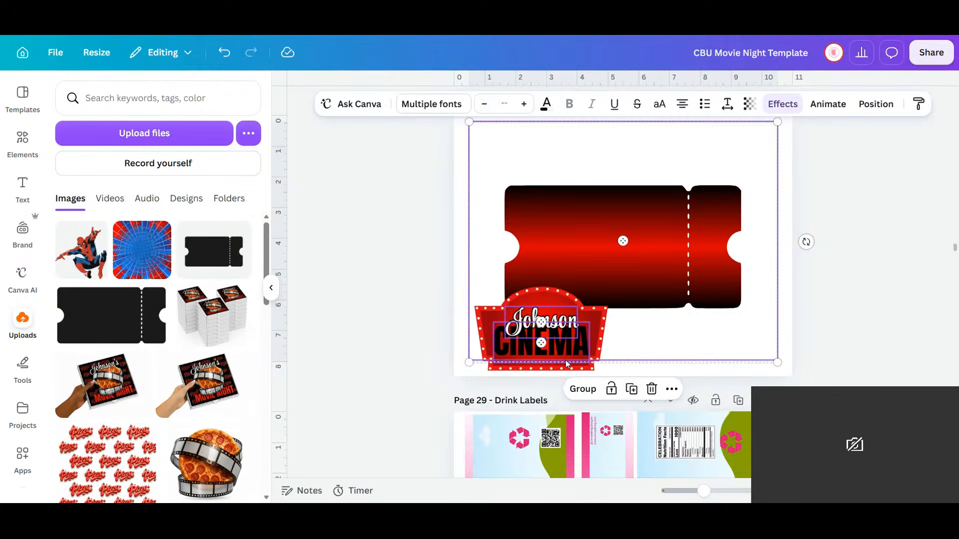
click(568, 374)
click(568, 370)
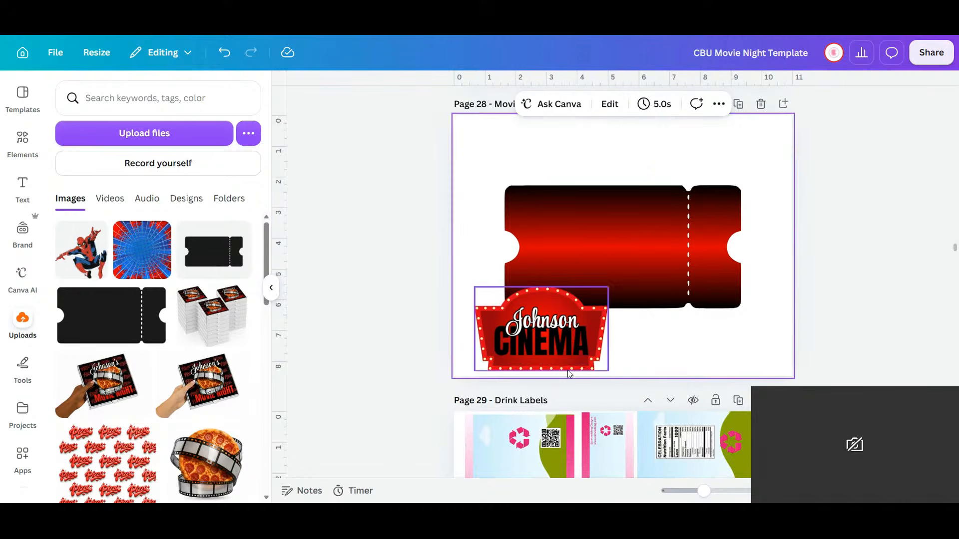
shift+click(576, 354)
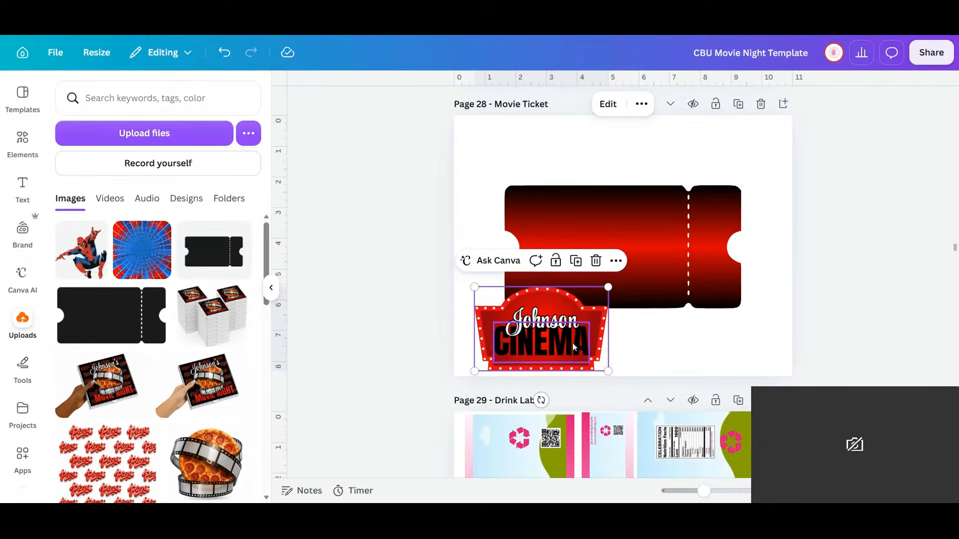
shift+click(558, 318)
drag(590, 330, 630, 268)
click(628, 368)
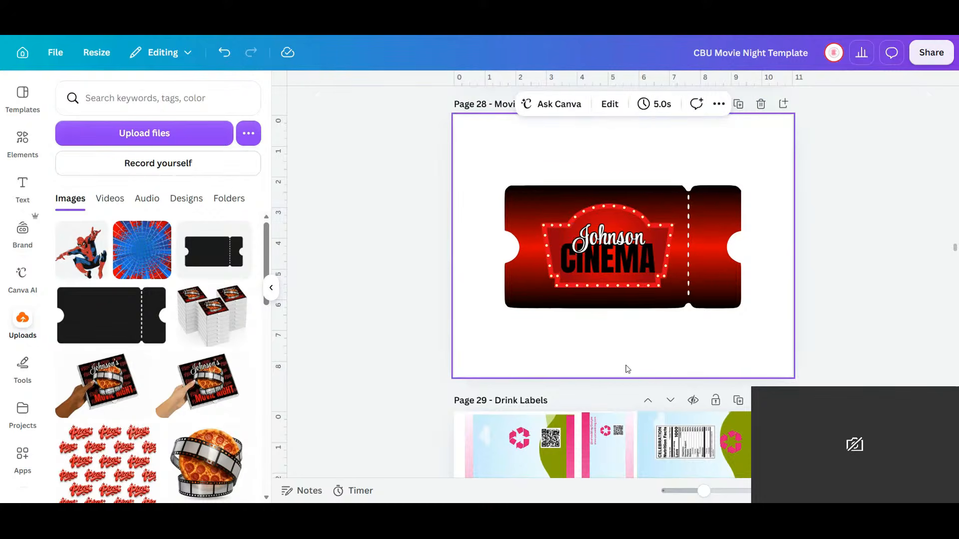
- Insert the uploaded blue and red web background on page 29 and fill the Gatorade label frame with it
scroll(725, 378, down, 6)
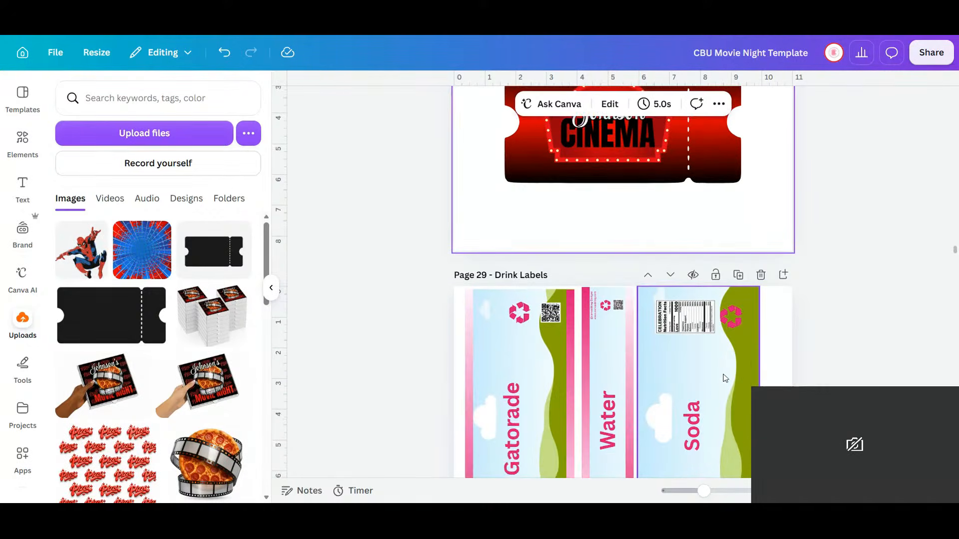
scroll(724, 378, up, 2)
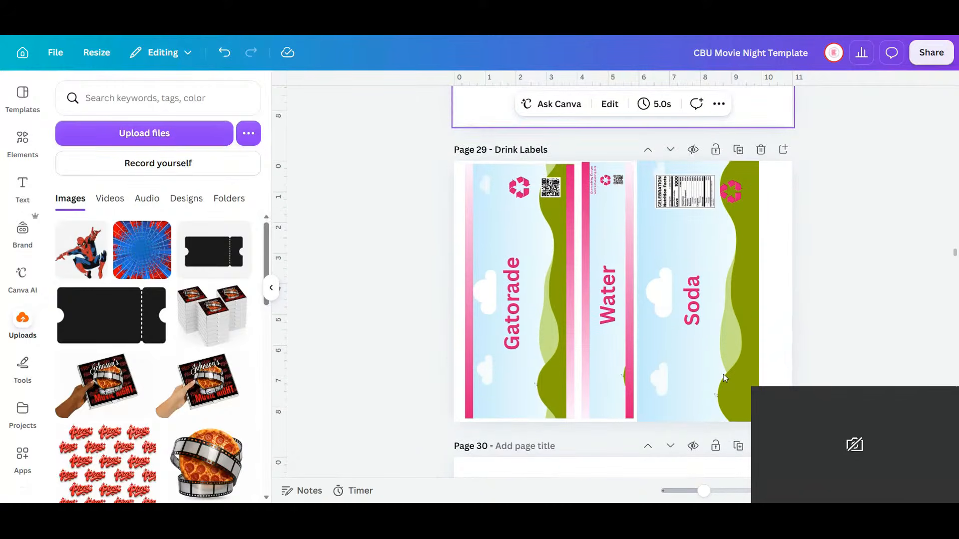
click(142, 249)
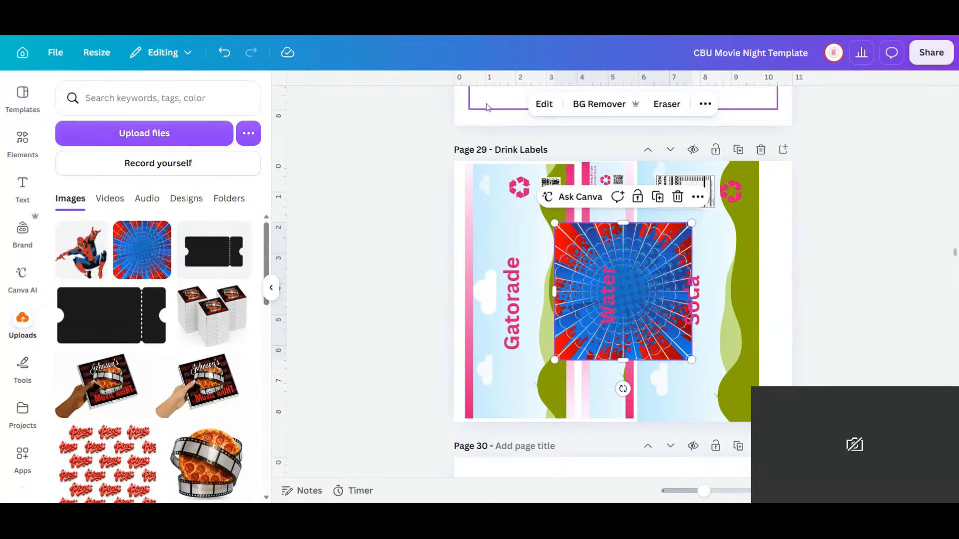
click(705, 105)
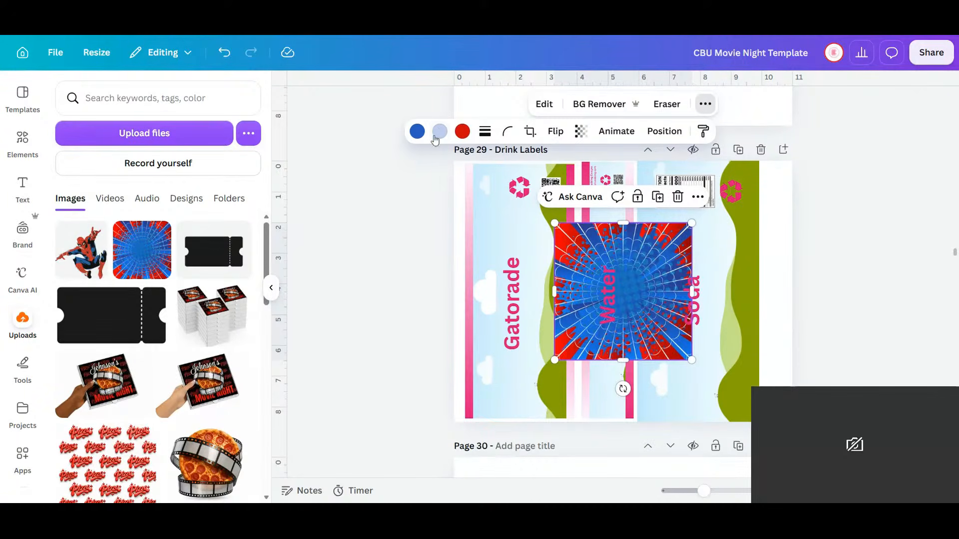
click(543, 105)
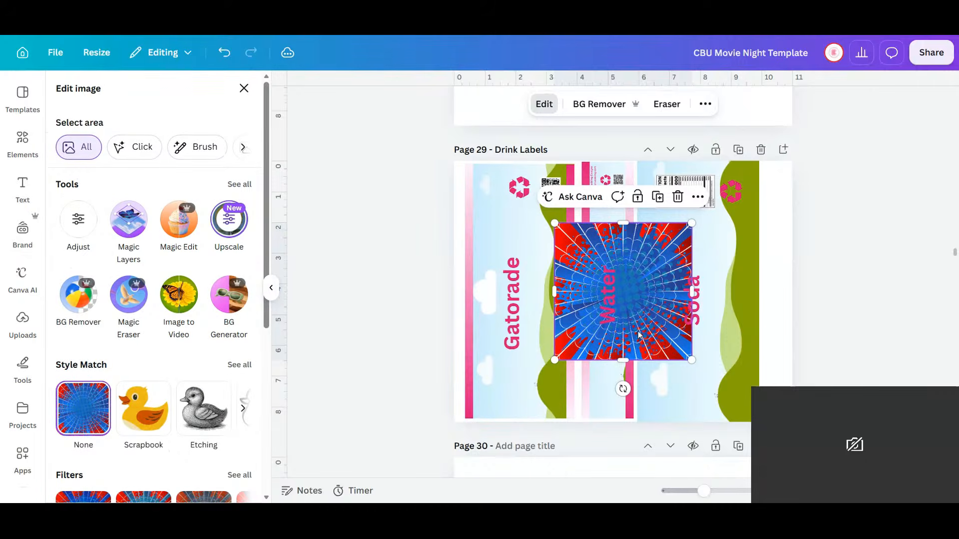
drag(635, 323, 543, 317)
- Delete the two pink gradient border strips along both long edges of the Gatorade label
click(471, 226)
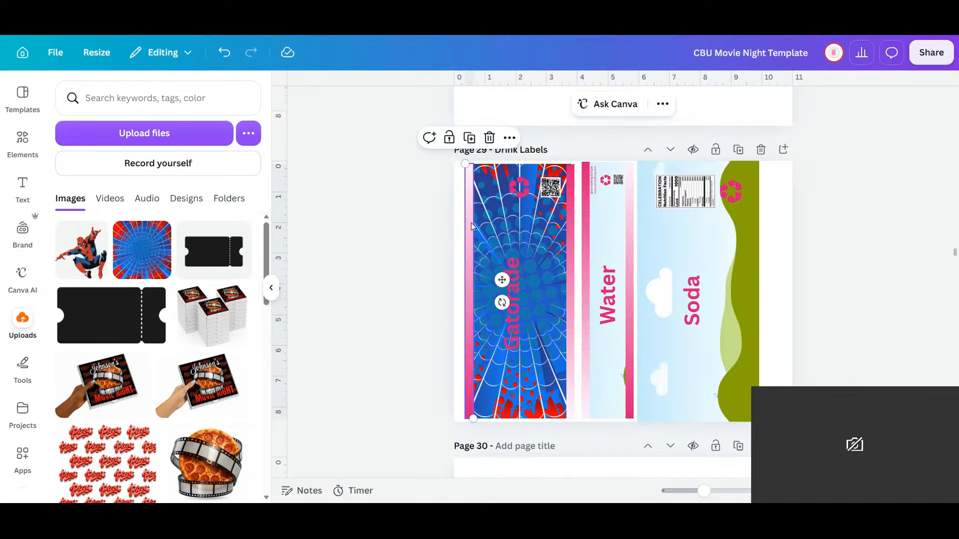
click(489, 138)
click(572, 166)
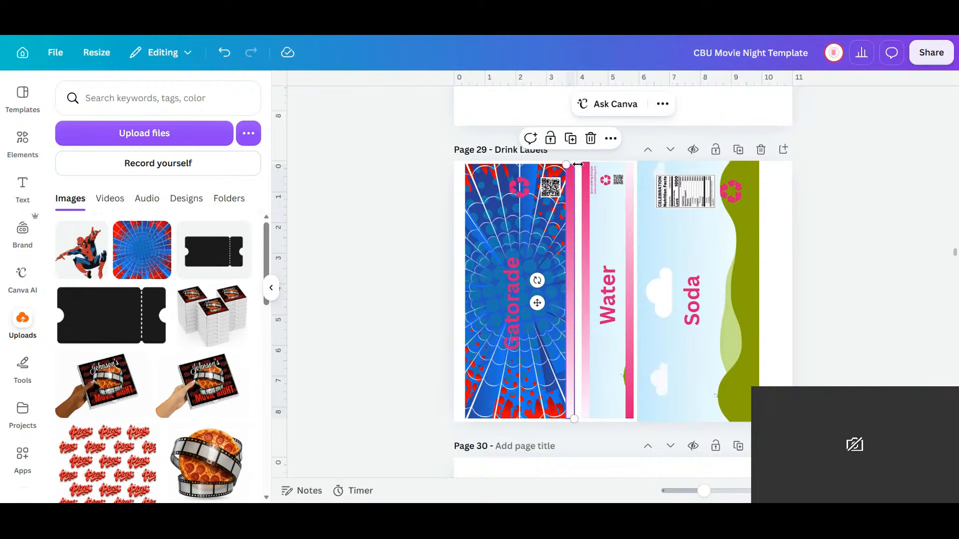
click(591, 138)
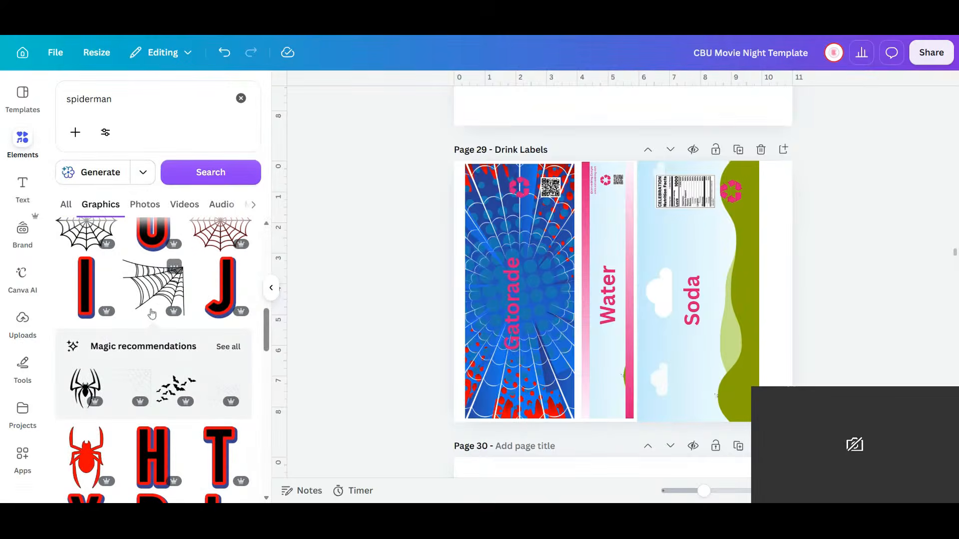
- Add a square shape and resize it into a narrow full-length strip along the Gatorade label's outer long edge
click(240, 100)
click(240, 100)
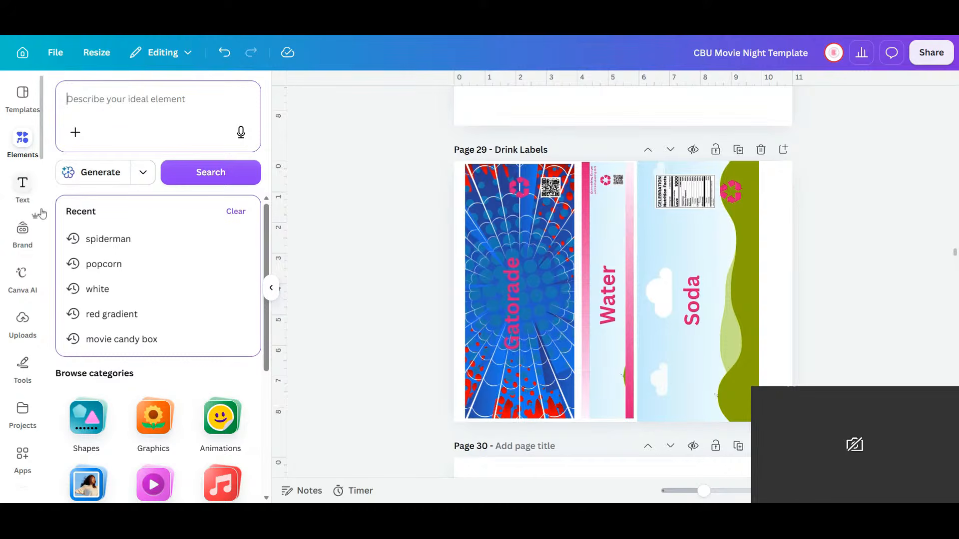
click(87, 418)
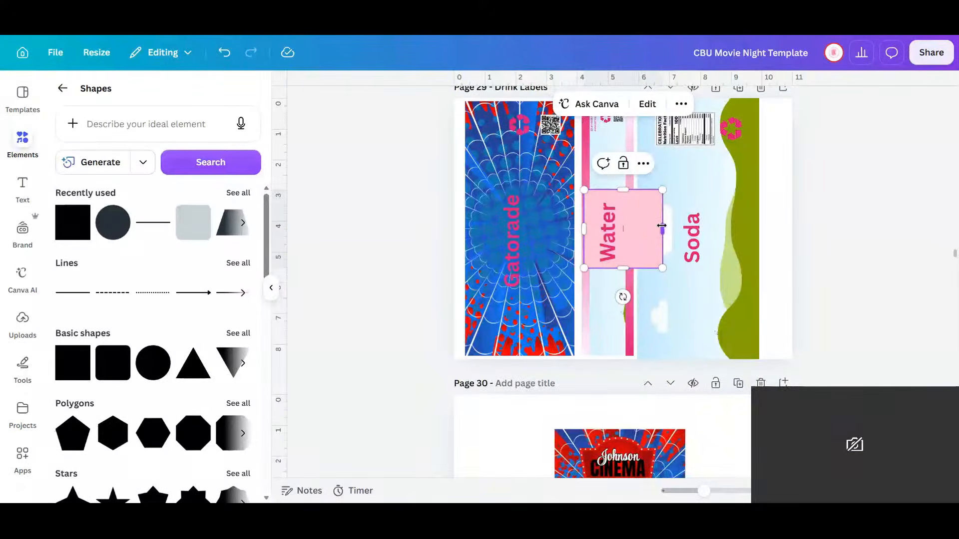
drag(603, 225, 593, 227)
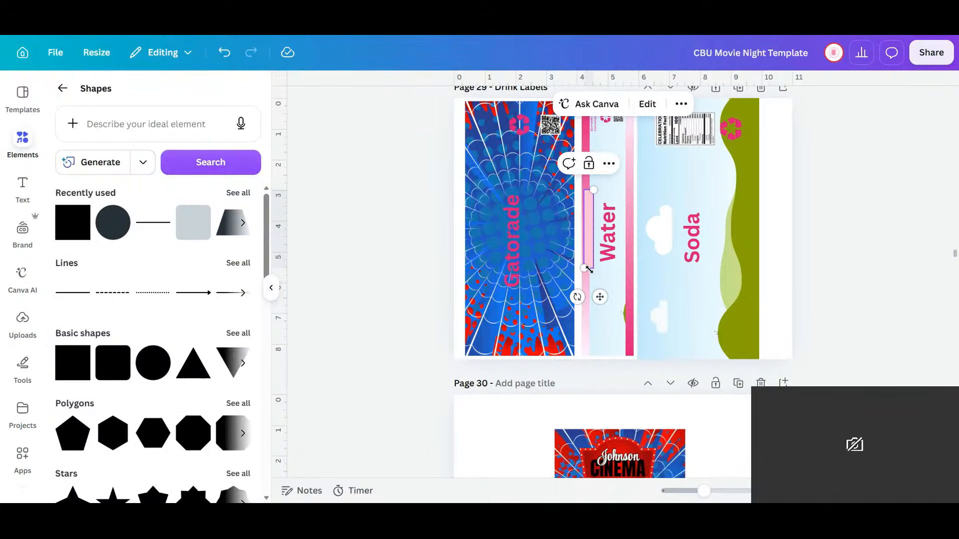
drag(588, 287, 479, 387)
scroll(477, 349, up, 3)
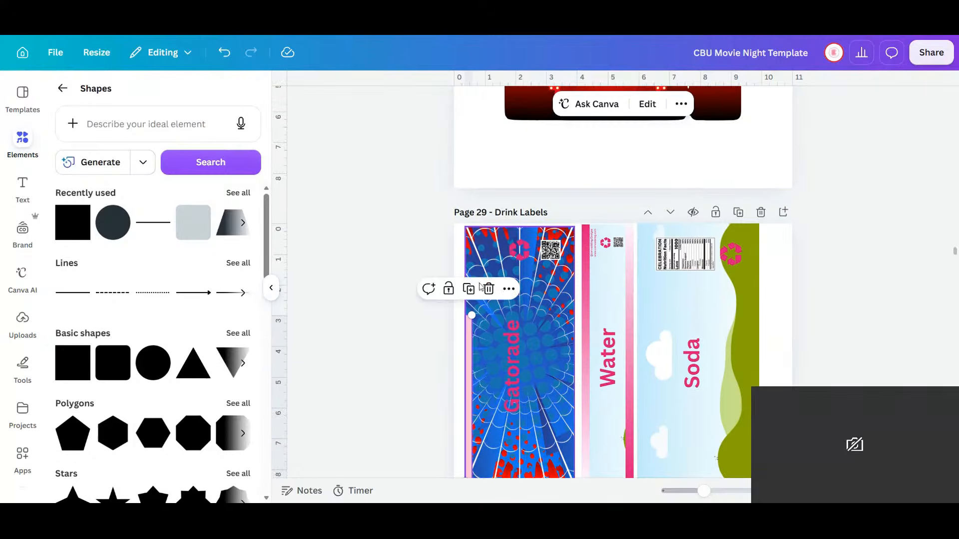
drag(474, 312, 475, 228)
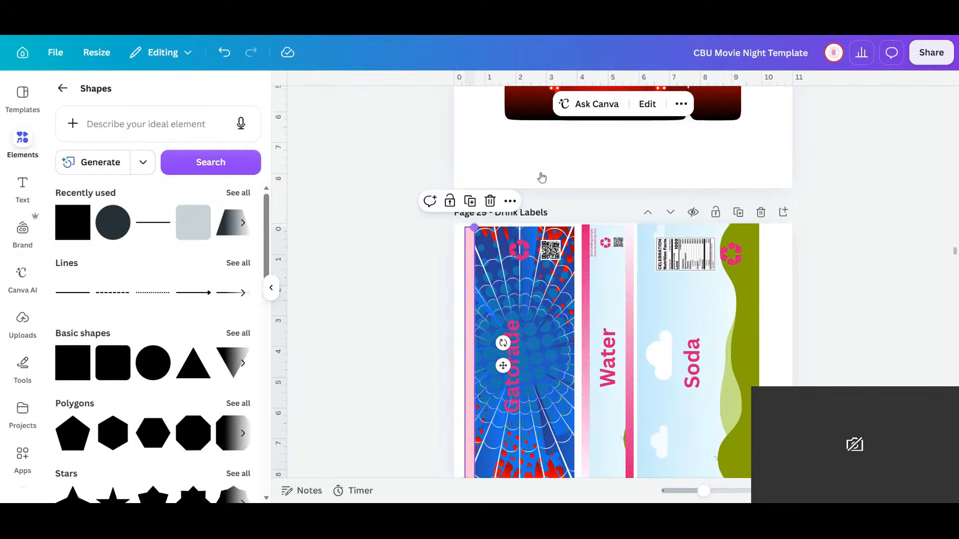
- Fill the strip with the black-and-red gradient and place a duplicate along the opposite long edge of the Gatorade label
click(681, 104)
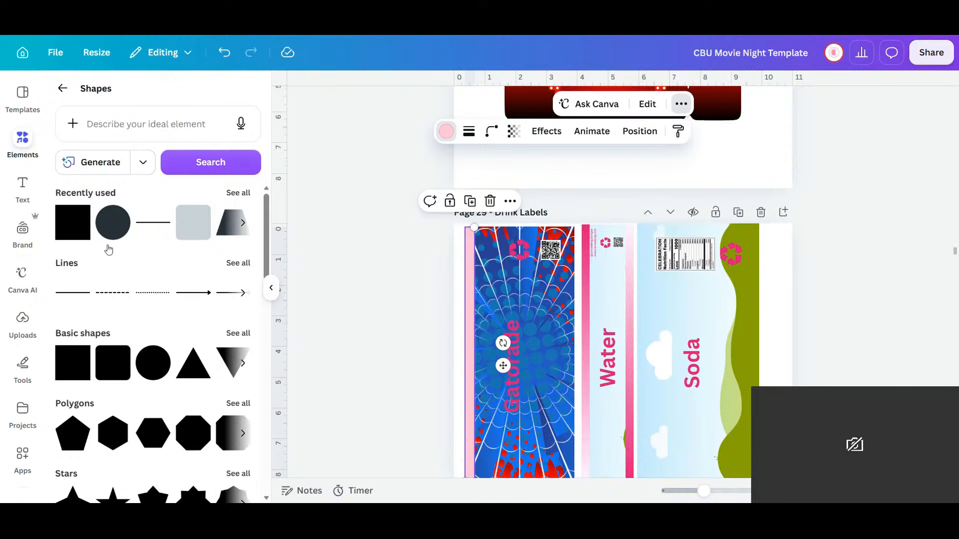
click(126, 209)
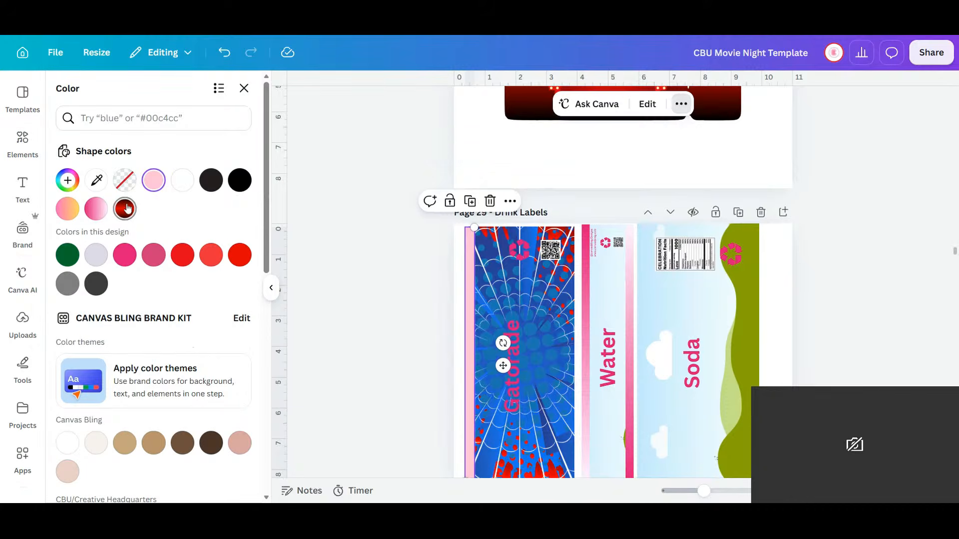
click(126, 209)
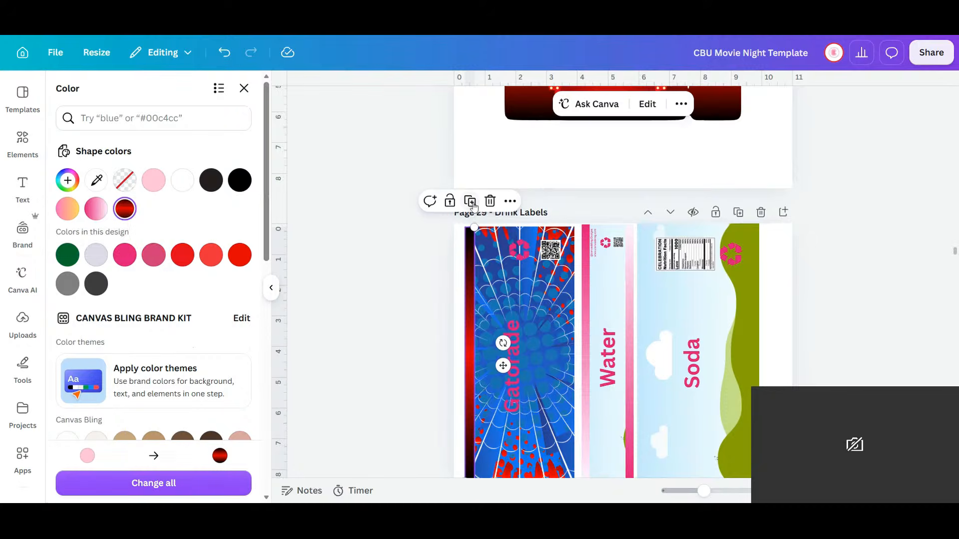
drag(503, 366, 602, 365)
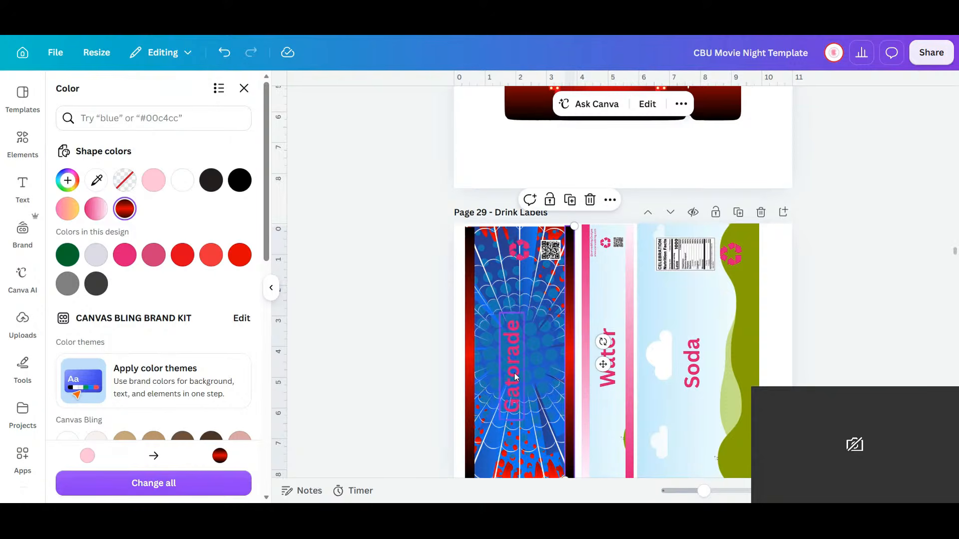
key(Delete)
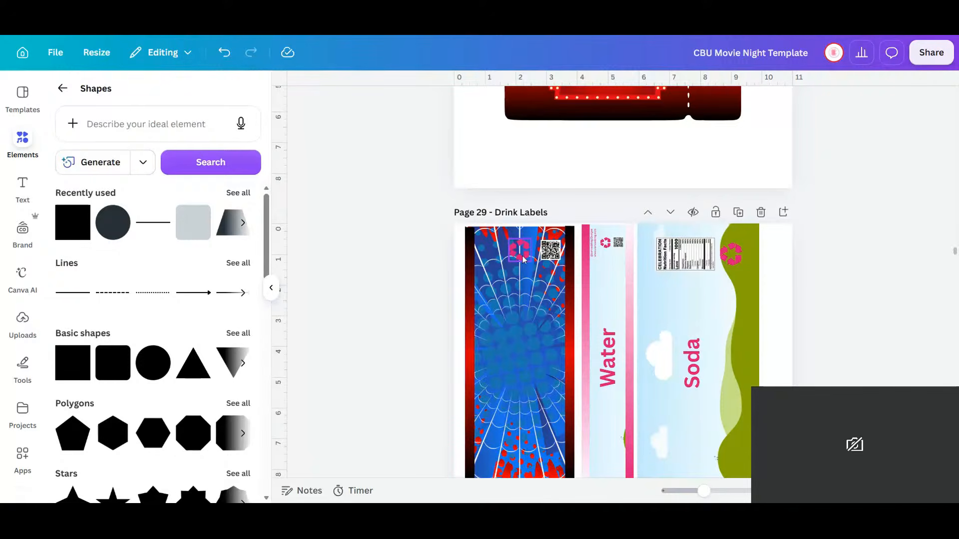
click(225, 53)
click(225, 53)
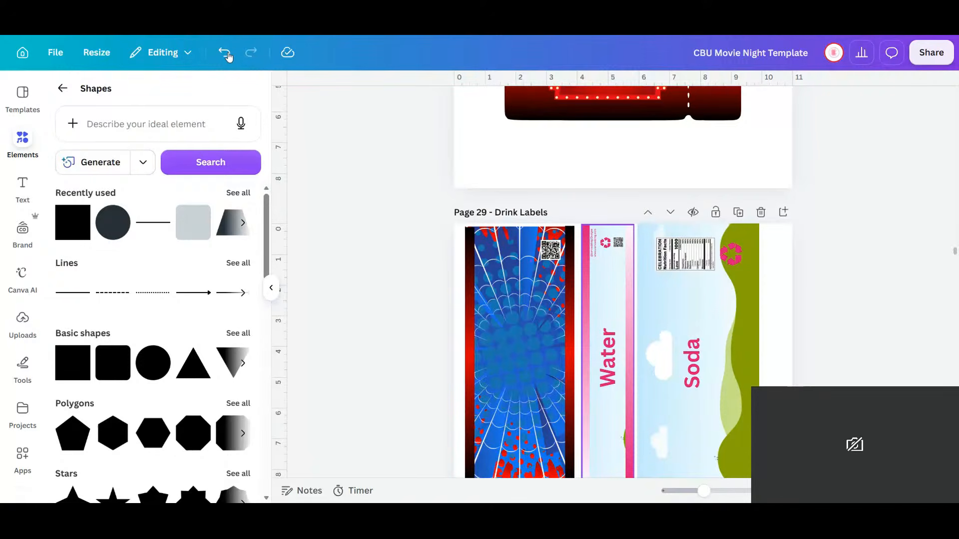
click(225, 53)
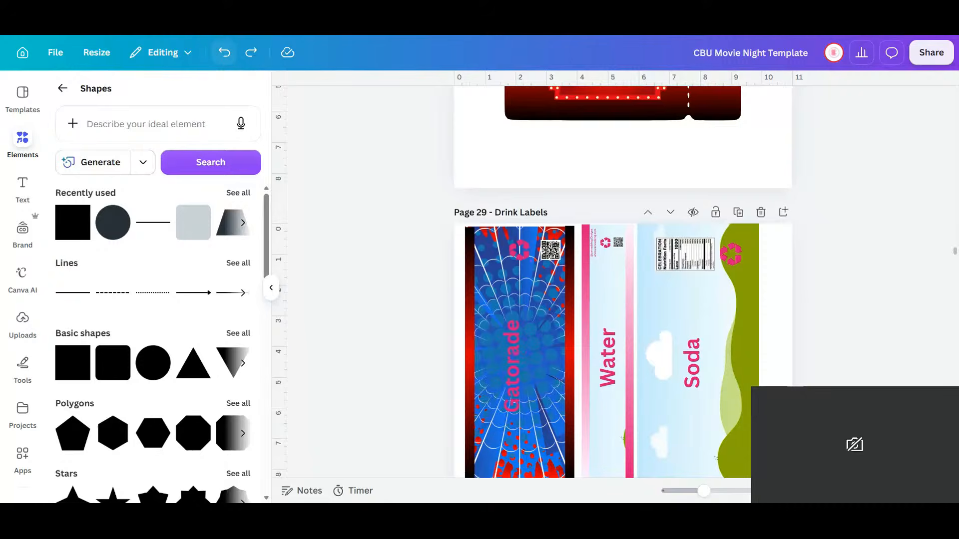
- Delete the Gatorade text from the drink label and recolor its recycling symbol black (#000000)
click(517, 372)
key(Delete)
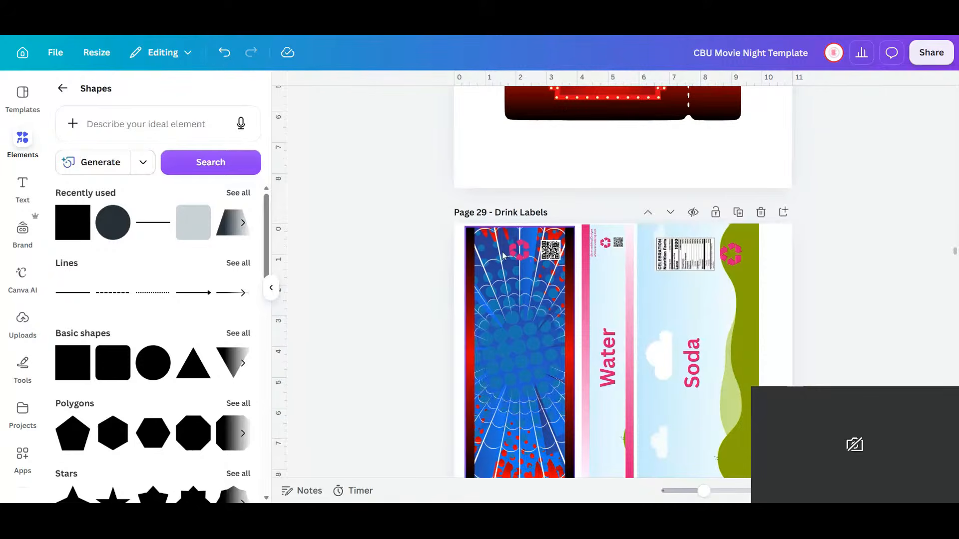
click(520, 257)
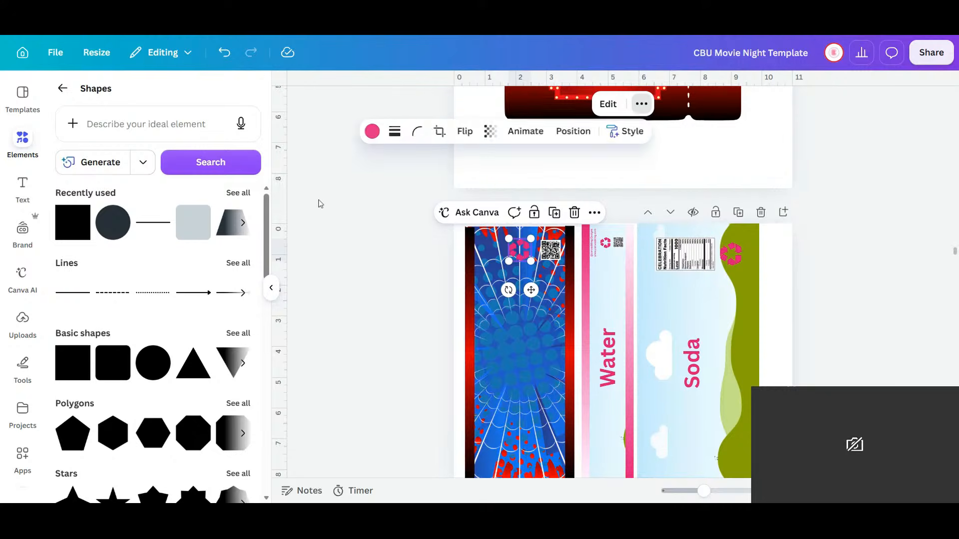
click(371, 132)
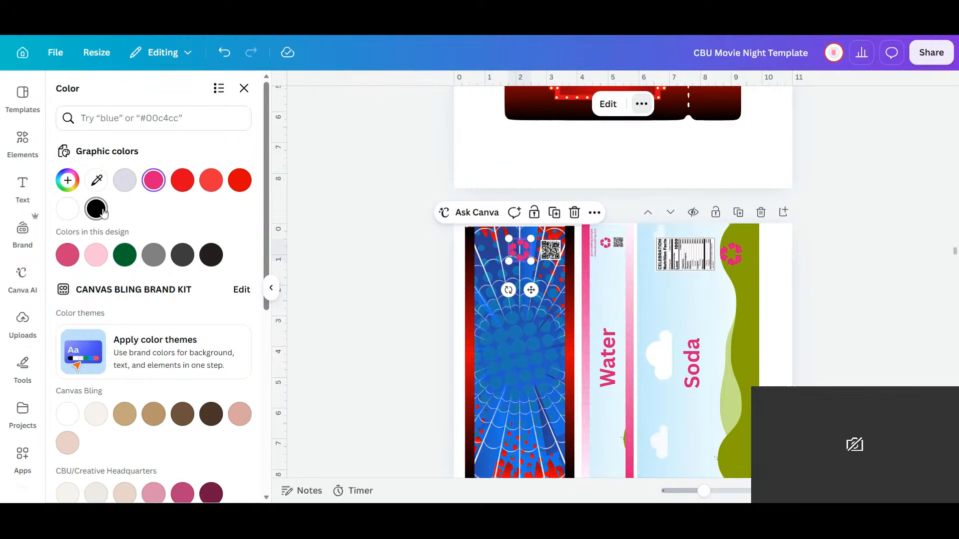
click(102, 211)
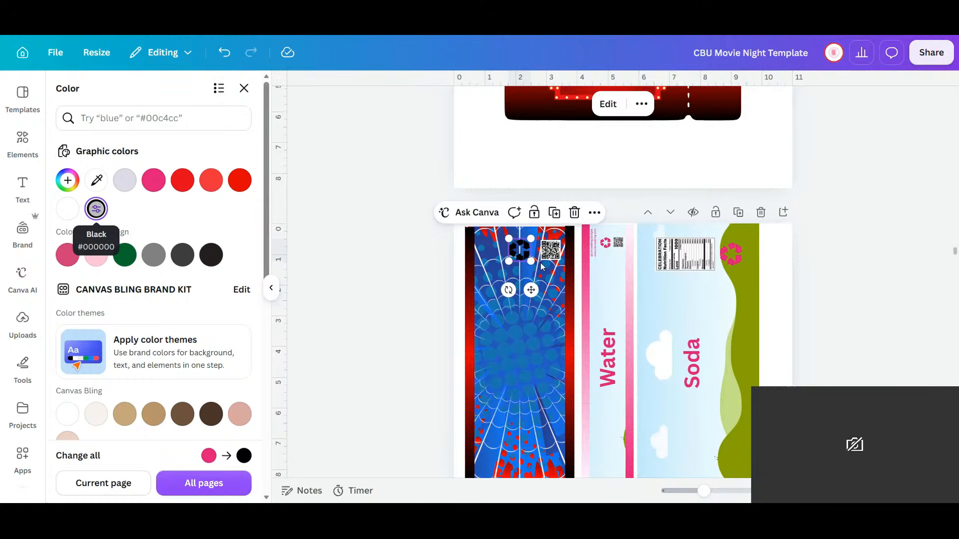
- Duplicate the cinema sign with its two text lines from the page 28 ticket and move the copy onto the Gatorade label
scroll(697, 152, up, 3)
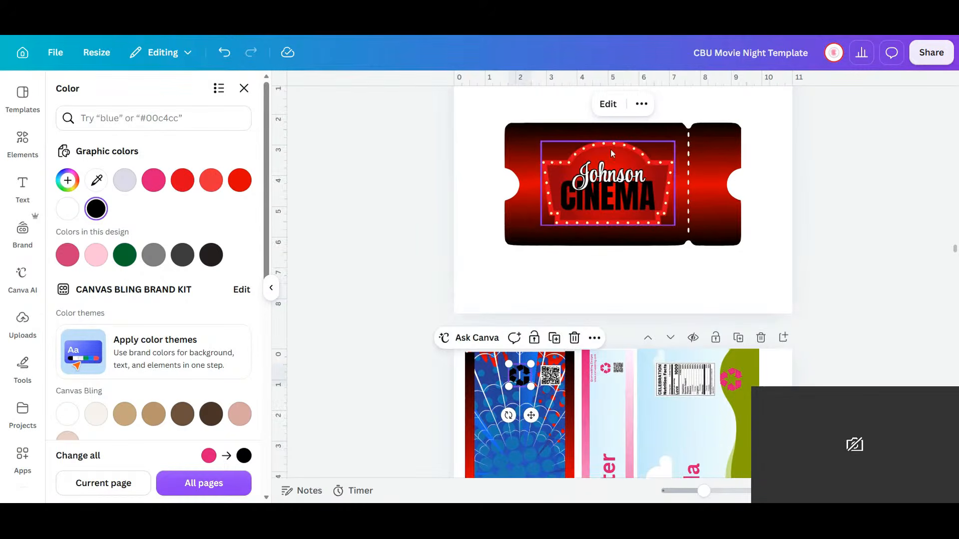
click(614, 187)
shift+click(613, 186)
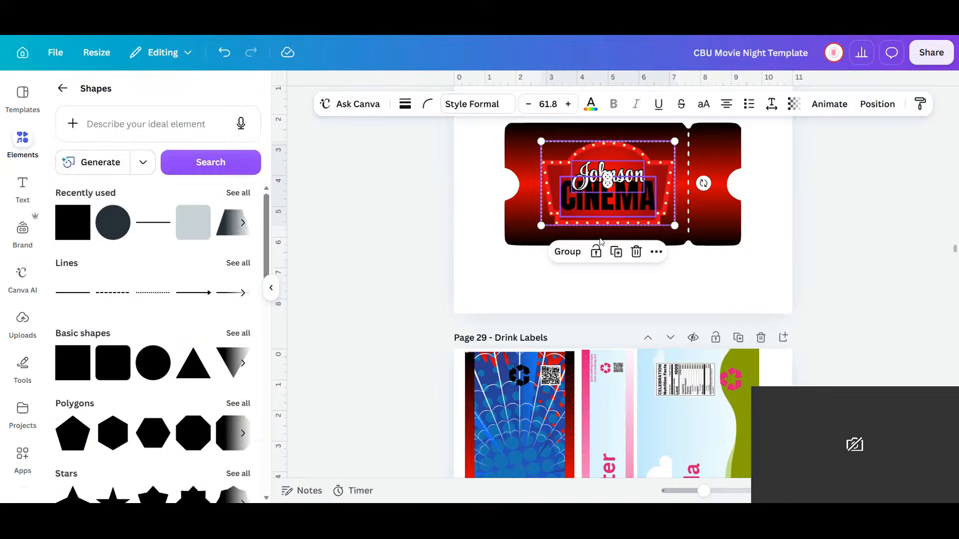
shift+click(615, 216)
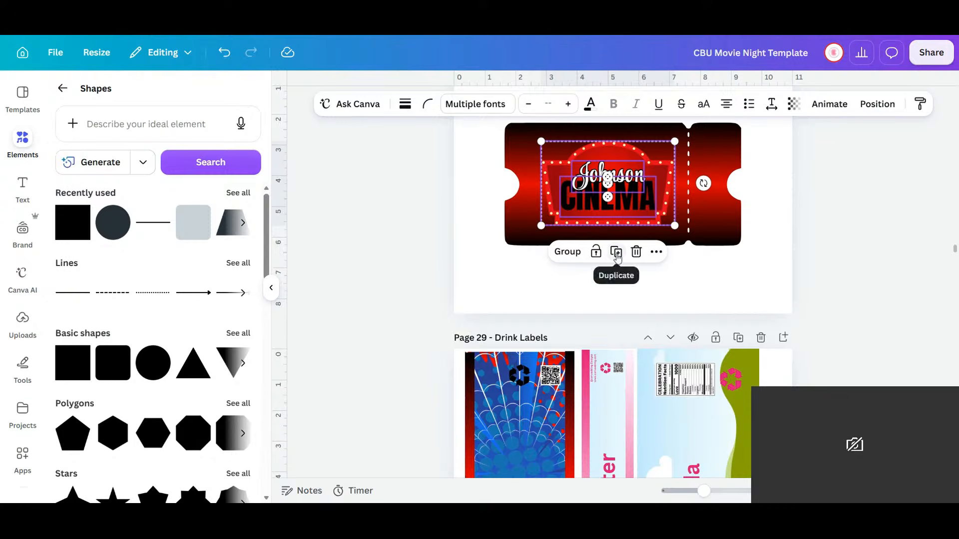
drag(635, 199, 639, 204)
drag(620, 272, 548, 367)
scroll(592, 324, down, 2)
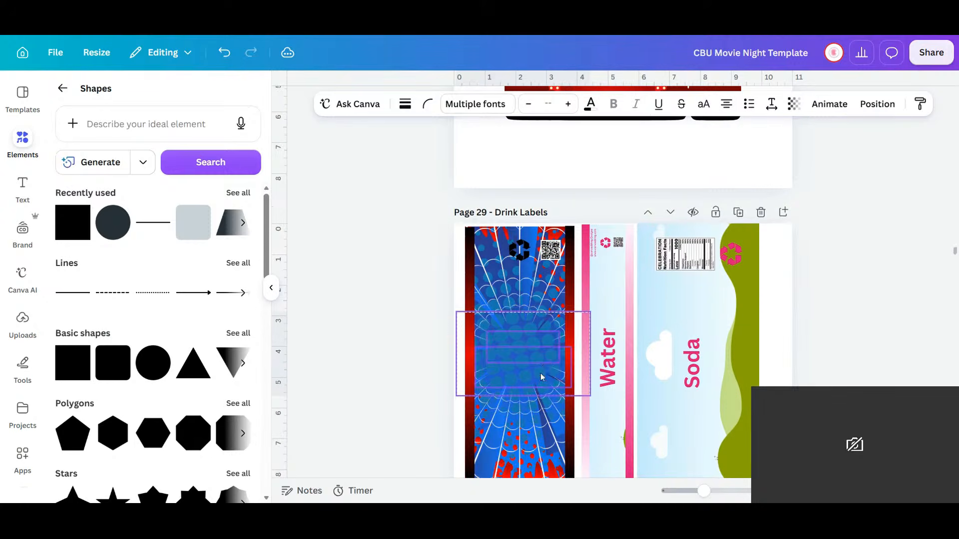
- Rotate the cinema sign and its two text lines a quarter turn and fit them centered between the Gatorade label's edge strips
drag(609, 417, 627, 352)
drag(529, 362, 529, 363)
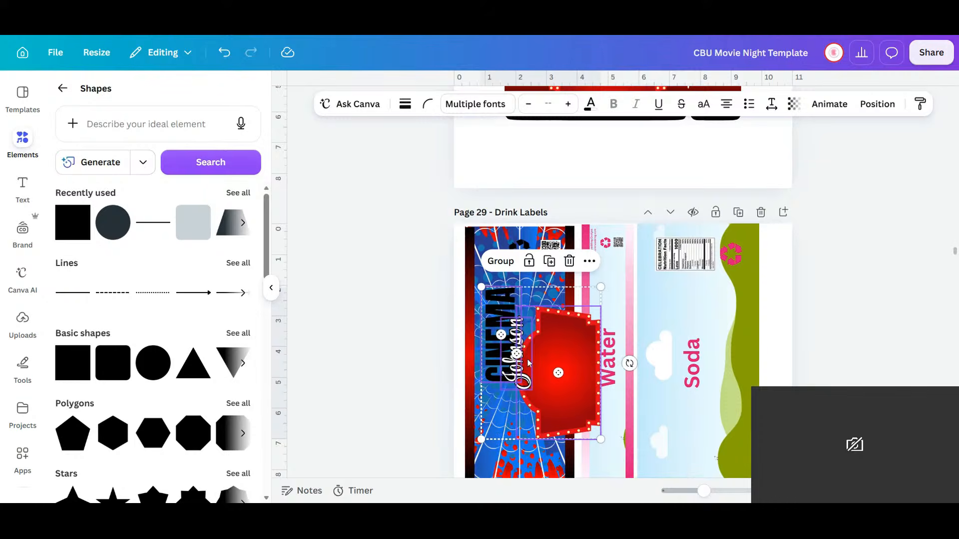
click(224, 52)
drag(536, 417, 540, 412)
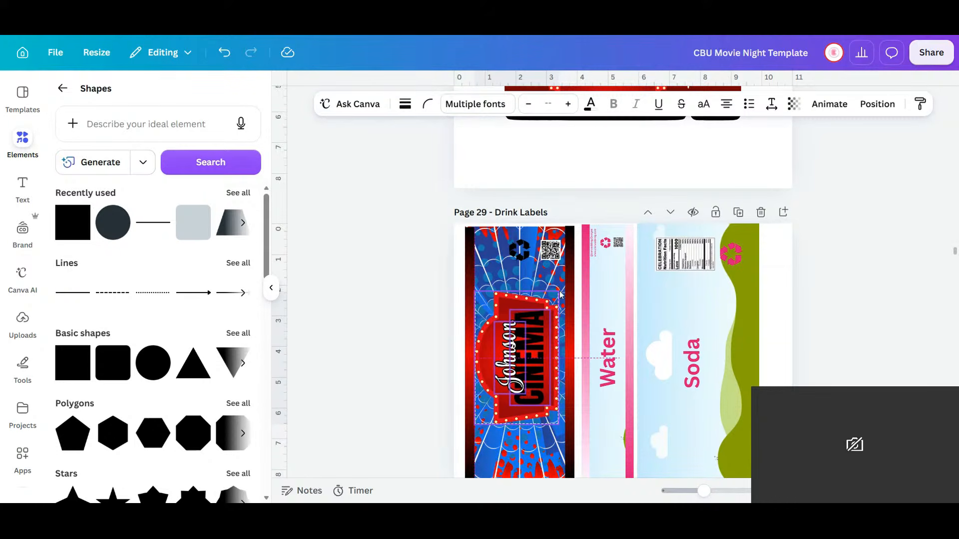
drag(560, 295, 560, 296)
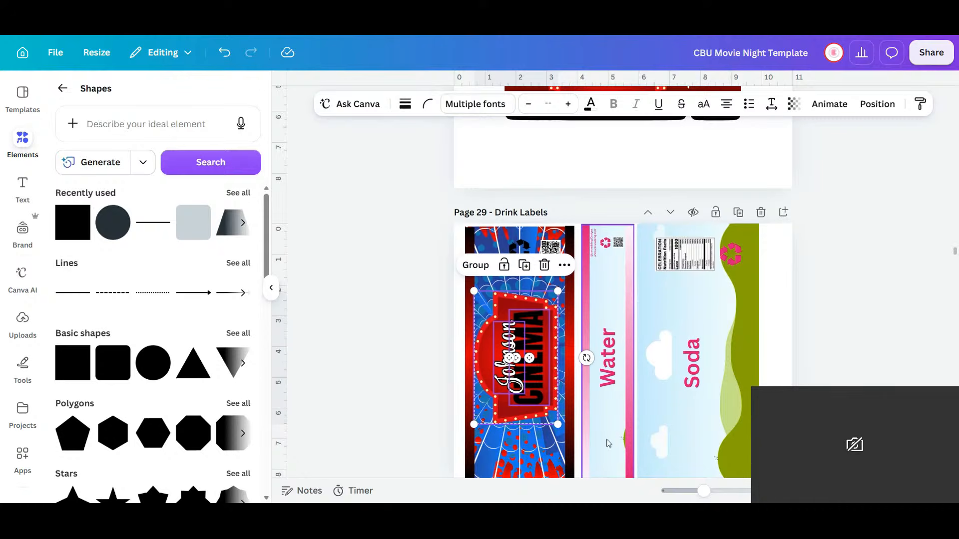
- Add the red-and-blue web image from the uploads, duplicate it, and fill the Soda and Water label backgrounds with it
click(595, 407)
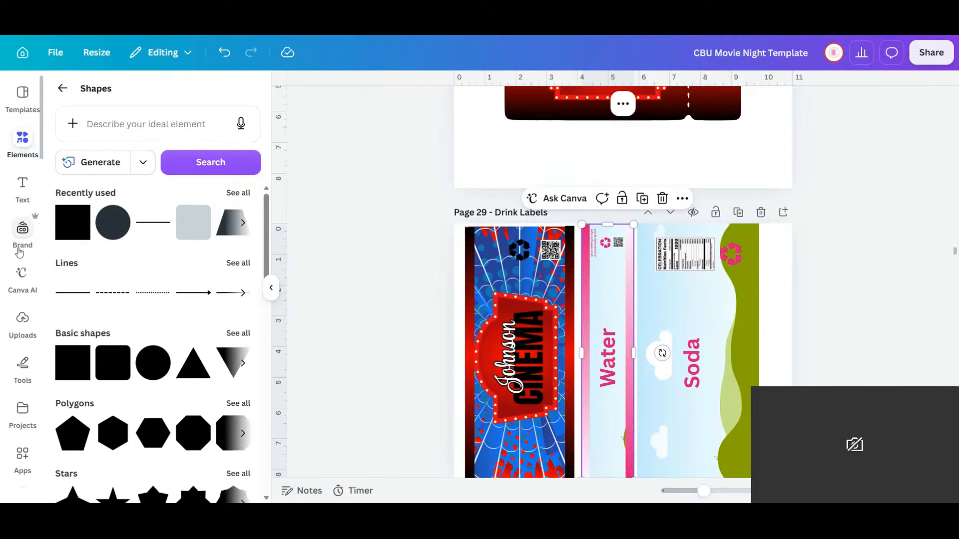
click(23, 321)
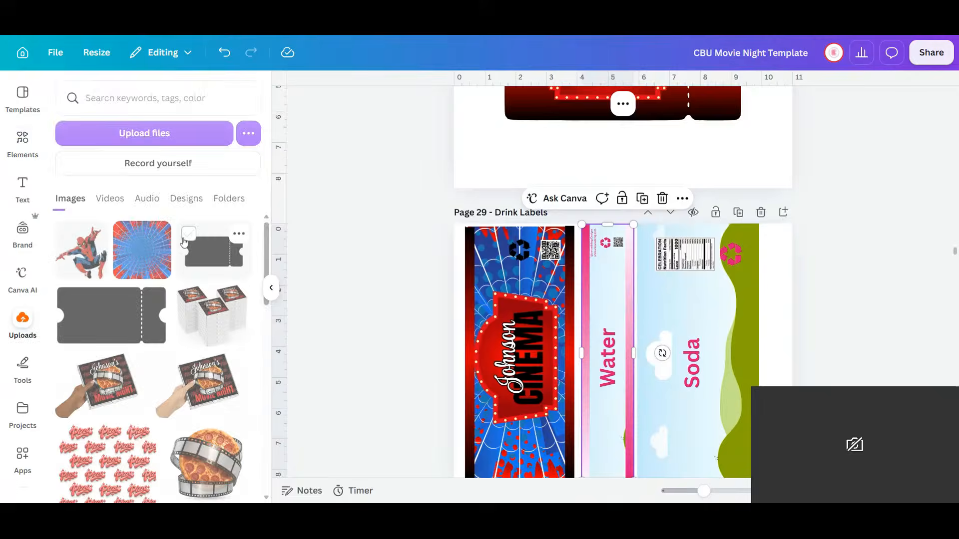
click(141, 255)
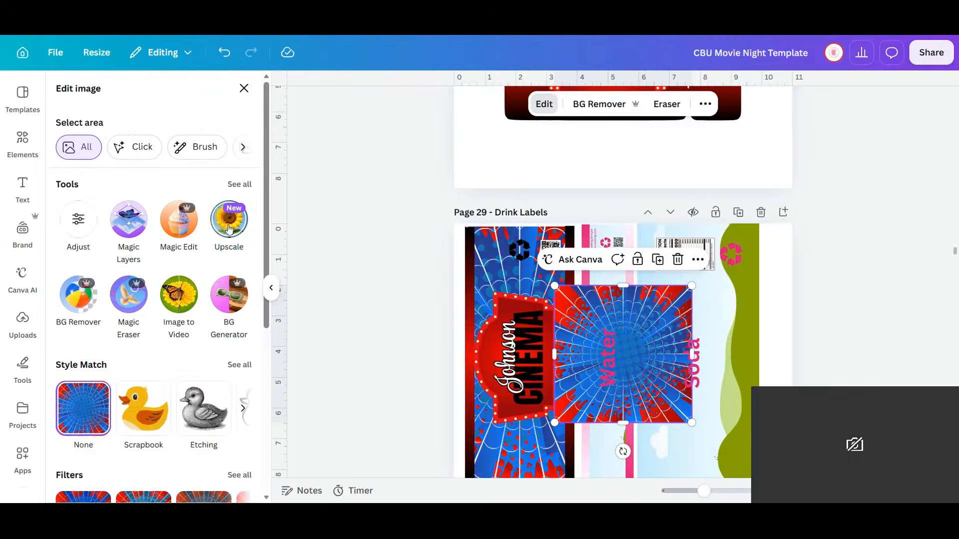
click(657, 260)
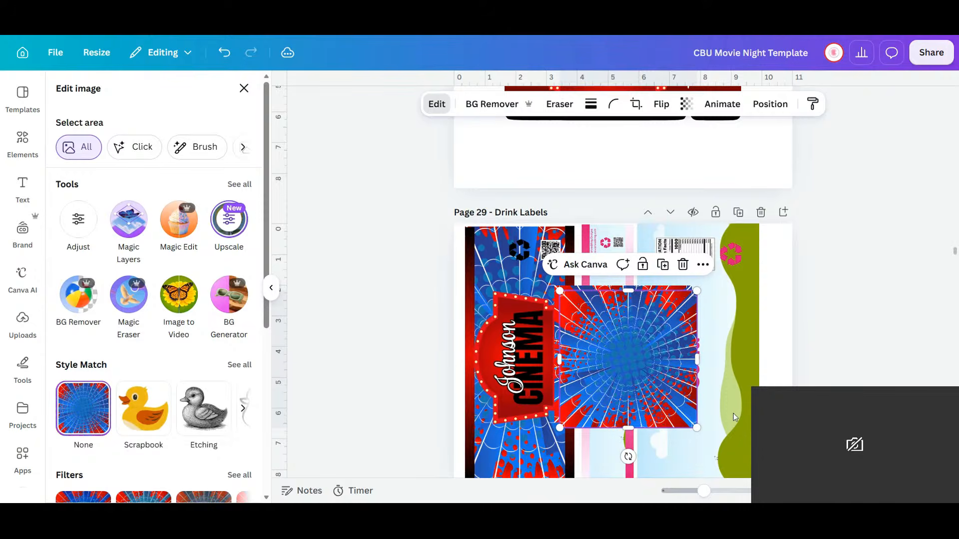
drag(631, 375, 705, 427)
drag(630, 375, 631, 375)
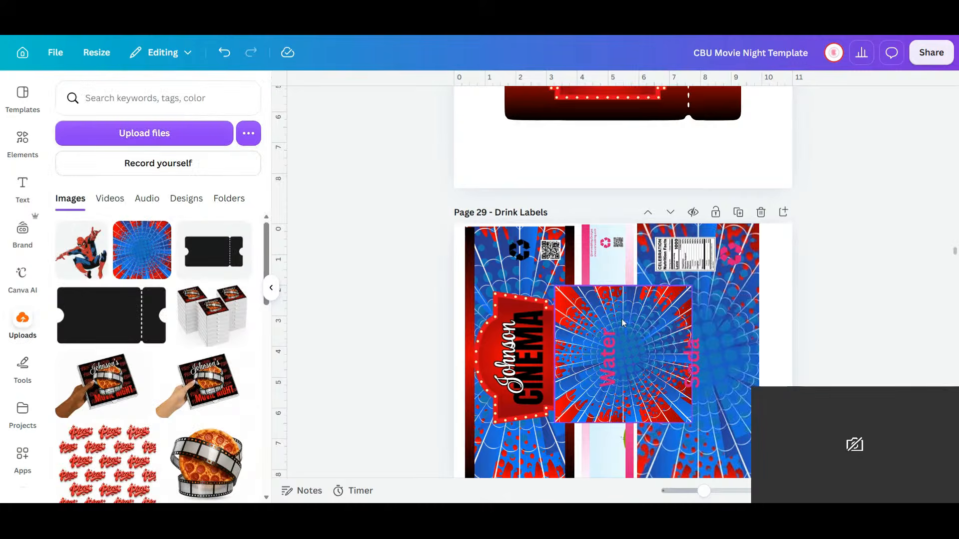
drag(624, 324, 610, 285)
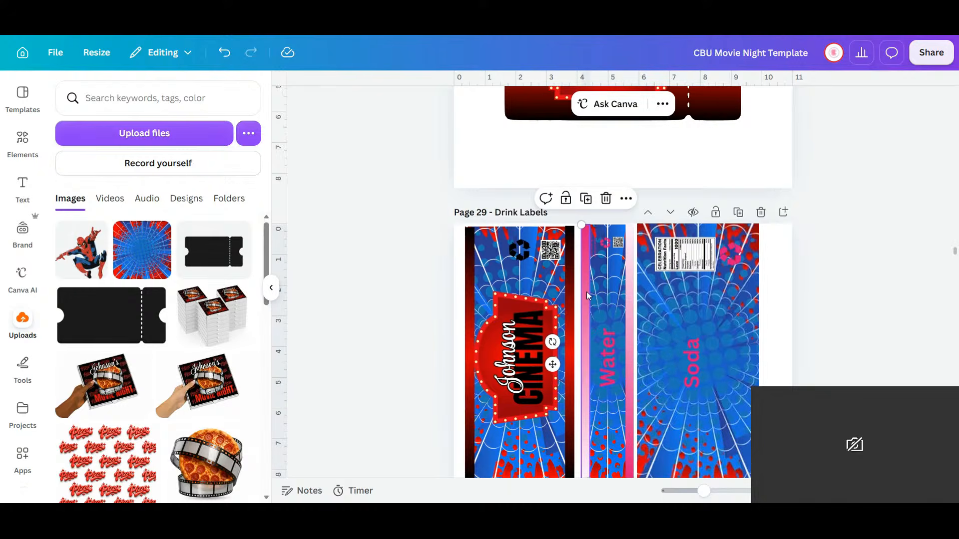
- Replace the Water label's two pink edge strips with duplicates of the black-and-red gradient strip from the Gatorade label
key(Delete)
click(630, 294)
key(Delete)
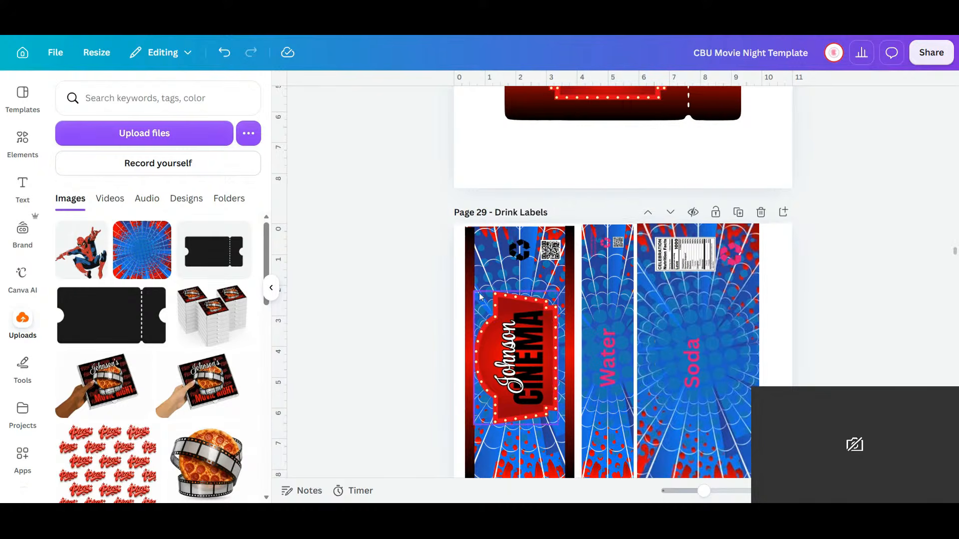
click(607, 299)
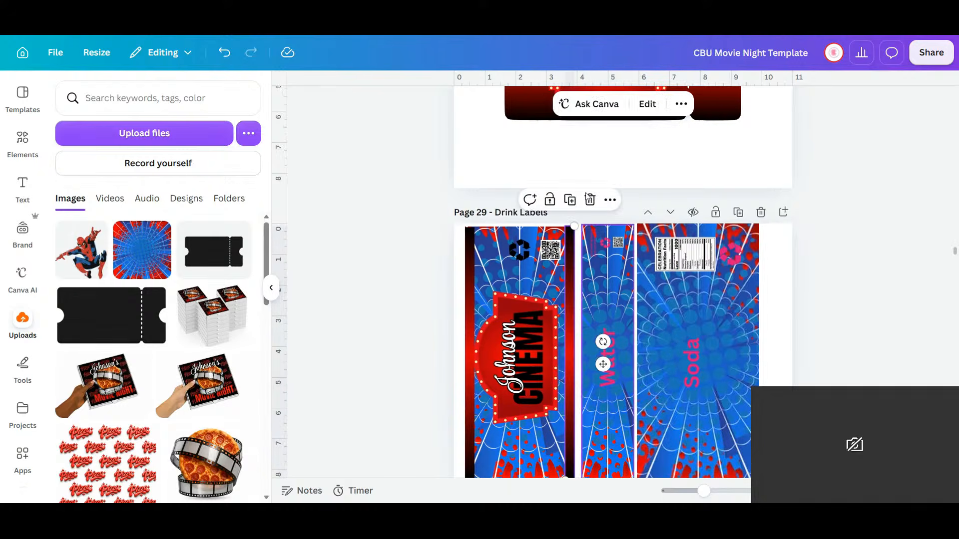
click(571, 200)
drag(608, 369, 662, 364)
click(589, 201)
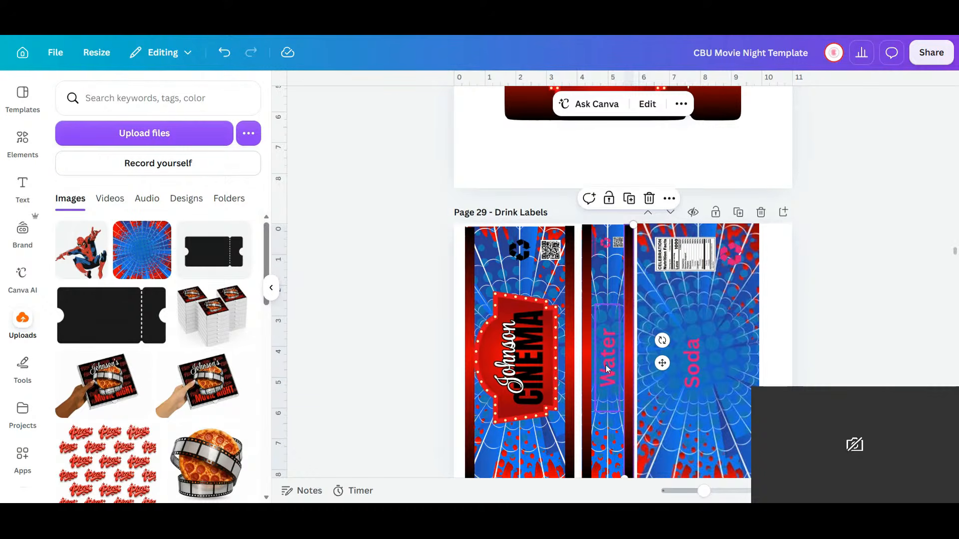
- Delete the Water and Soda texts and recolor the recycling symbols on both labels black (#000000)
shift+click(607, 369)
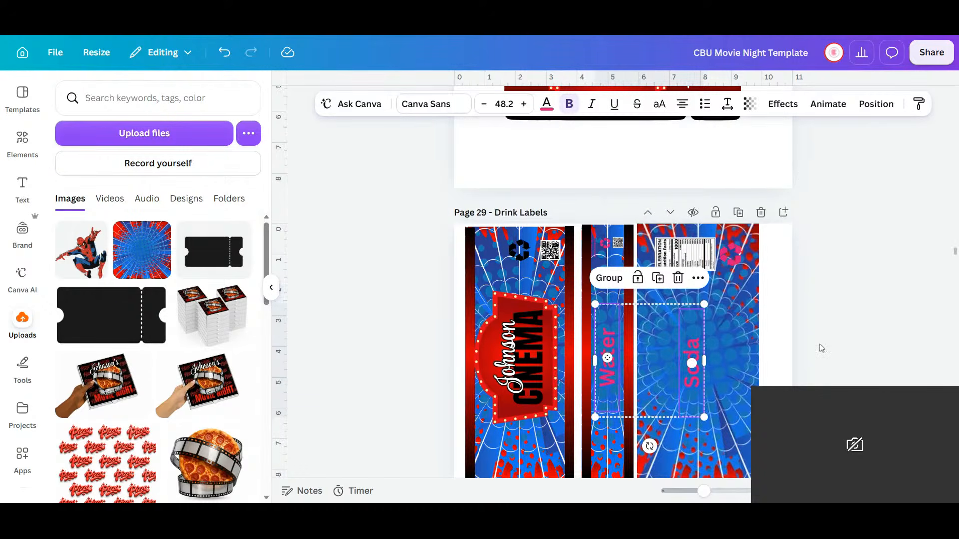
key(Delete)
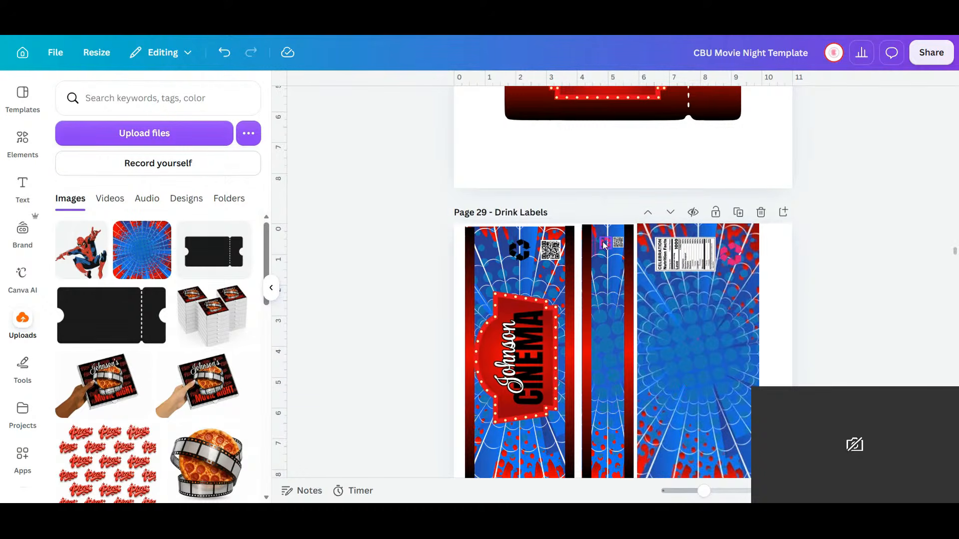
click(604, 245)
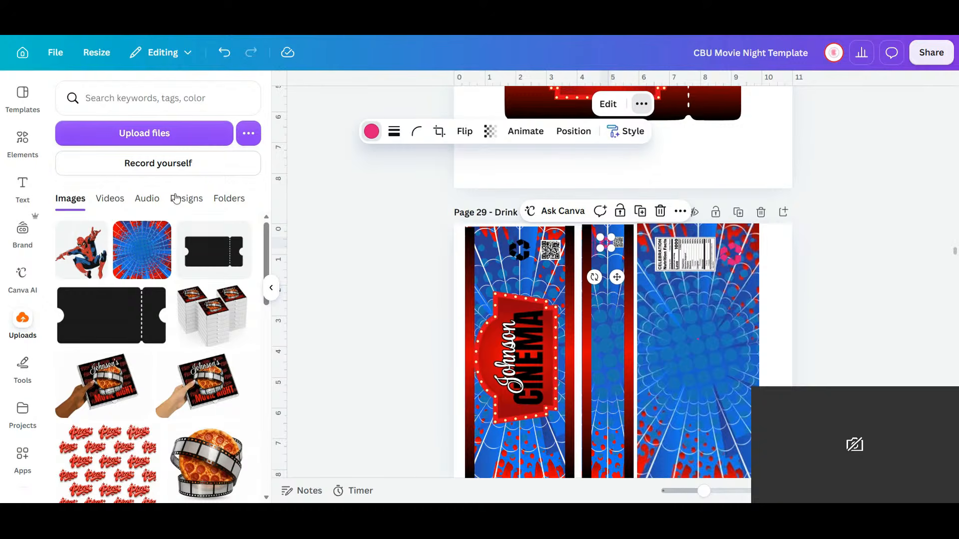
click(95, 209)
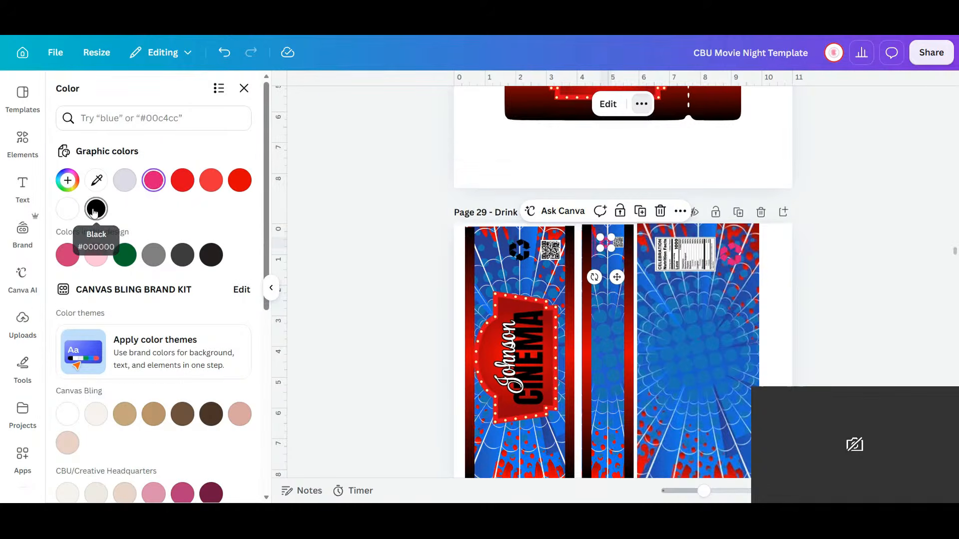
click(735, 259)
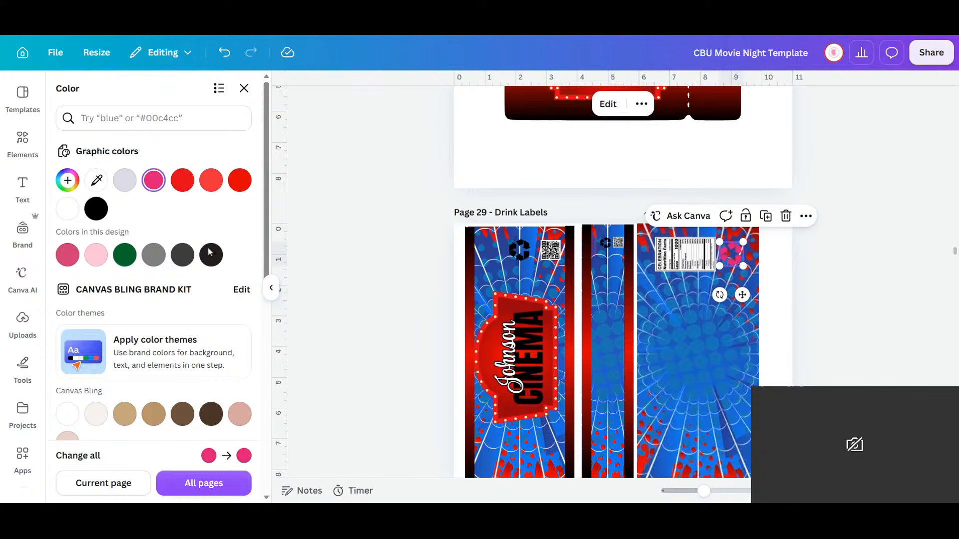
click(97, 209)
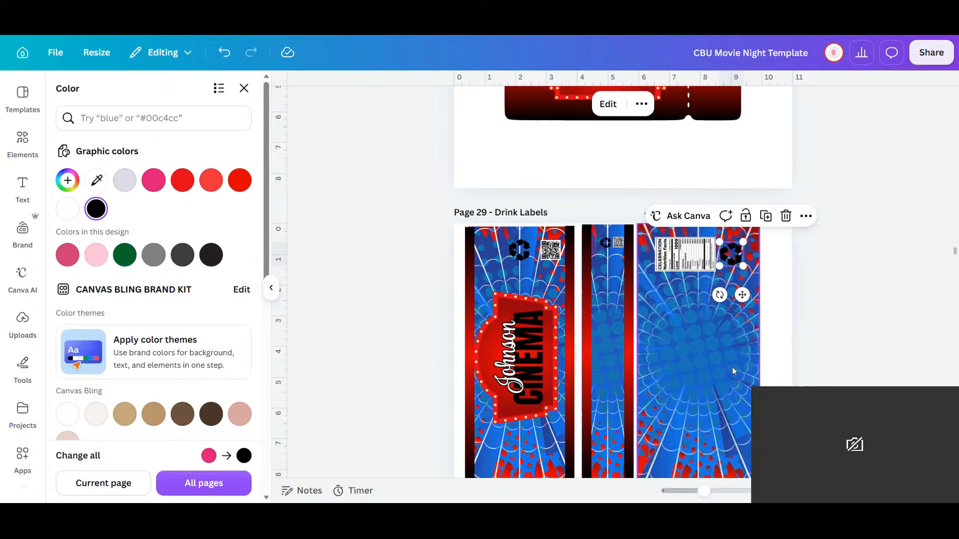
click(788, 336)
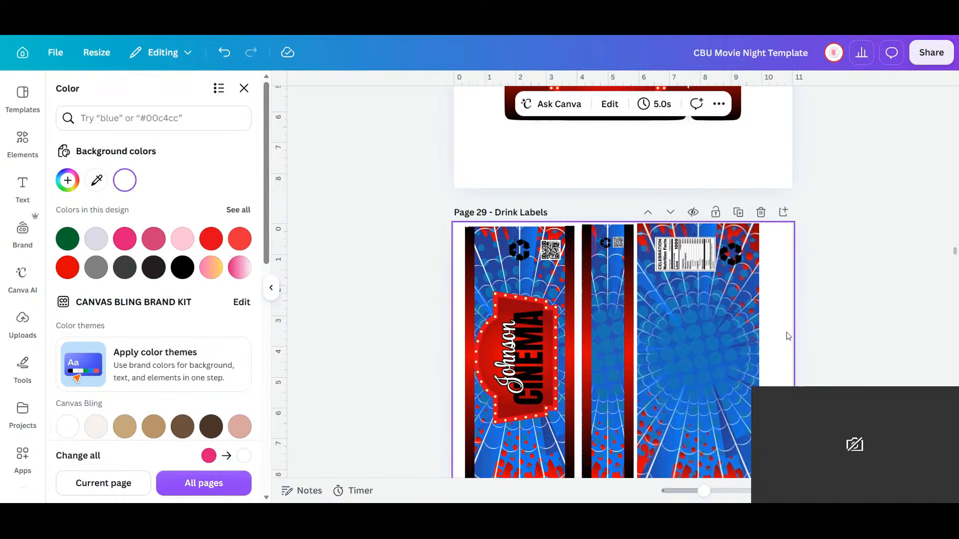
click(788, 337)
- Duplicate the Gatorade label's cinema sign with its text, shrink the copy, and place it near the lower end of the Water label
scroll(788, 337, down, 2)
scroll(788, 336, up, 1)
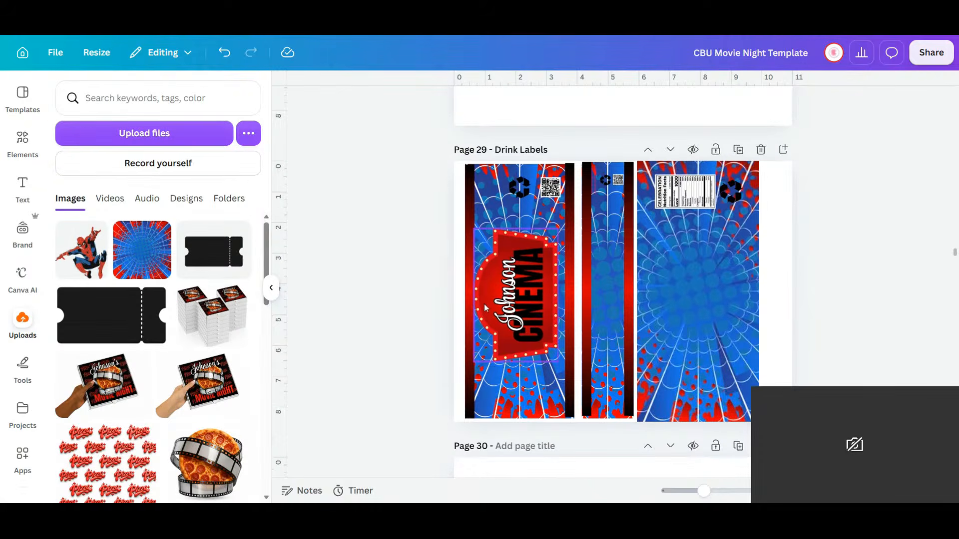
click(480, 310)
shift+click(518, 307)
shift+click(542, 315)
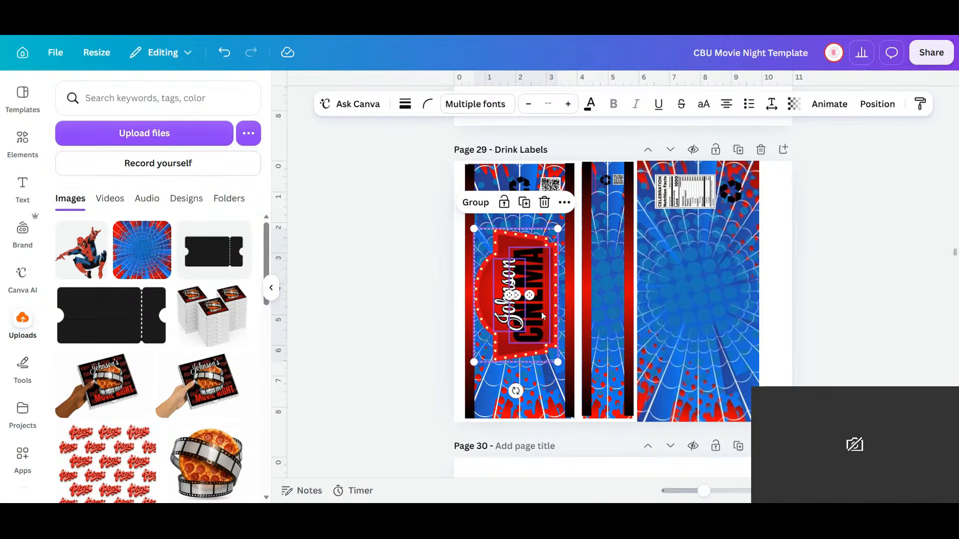
drag(558, 229, 505, 326)
drag(501, 396, 620, 426)
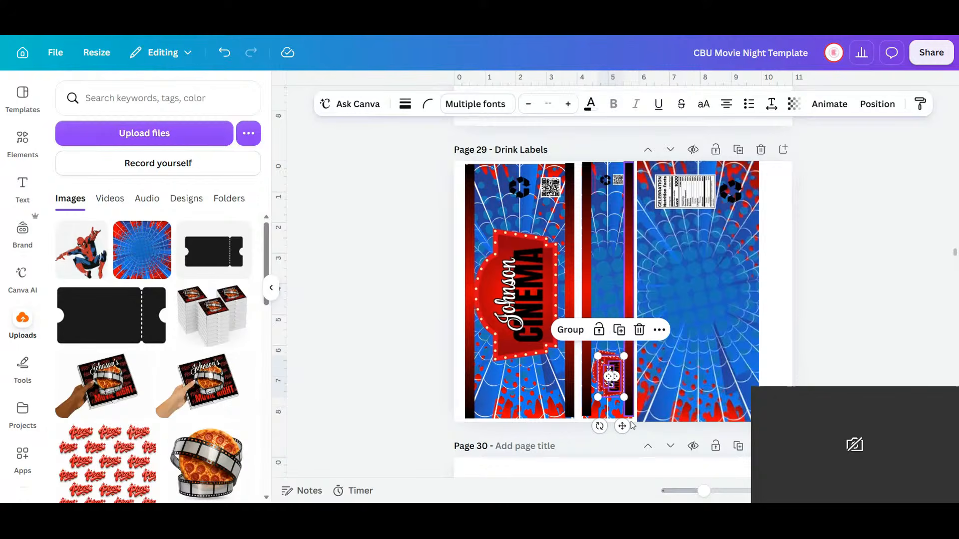
- Place evenly spaced duplicates of the small cinema sign in a column up the length of the Water label
drag(622, 426, 618, 371)
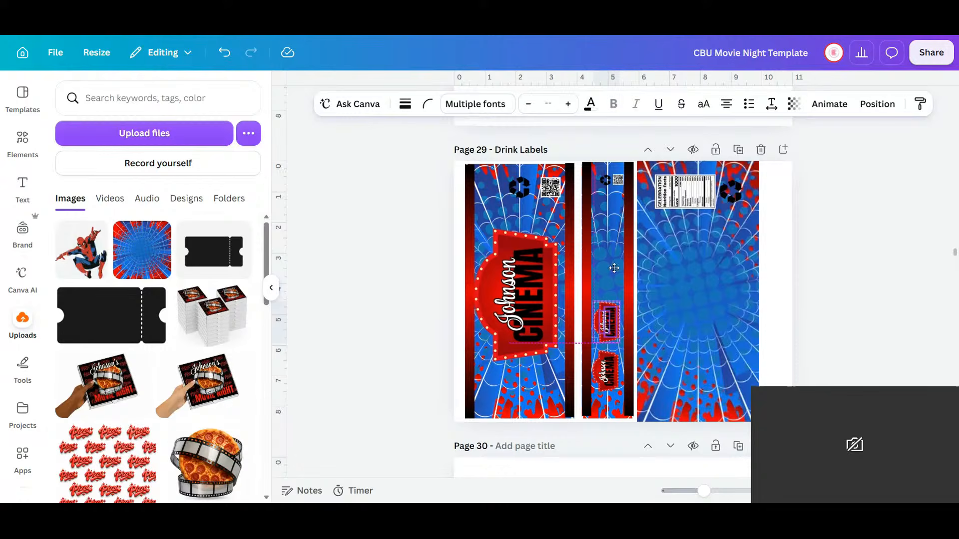
click(615, 274)
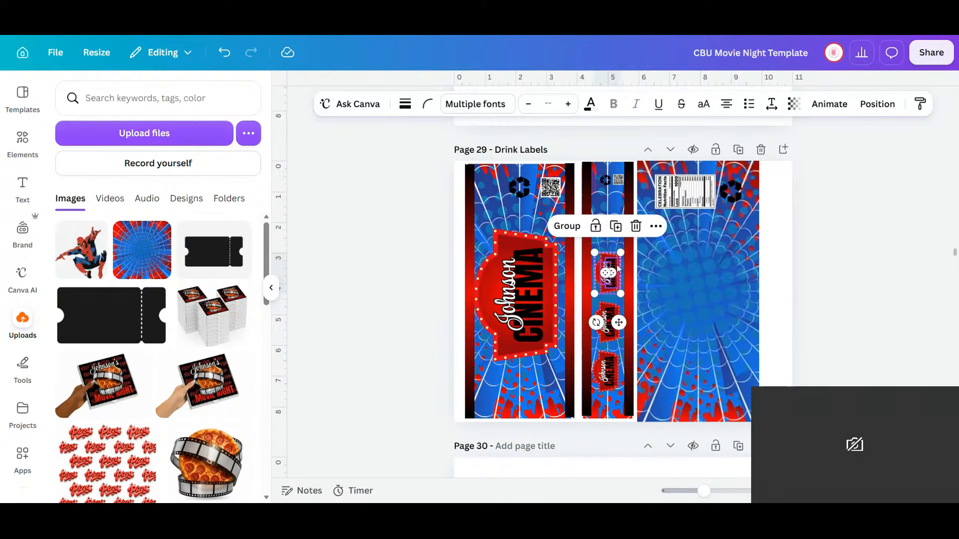
click(616, 225)
click(616, 177)
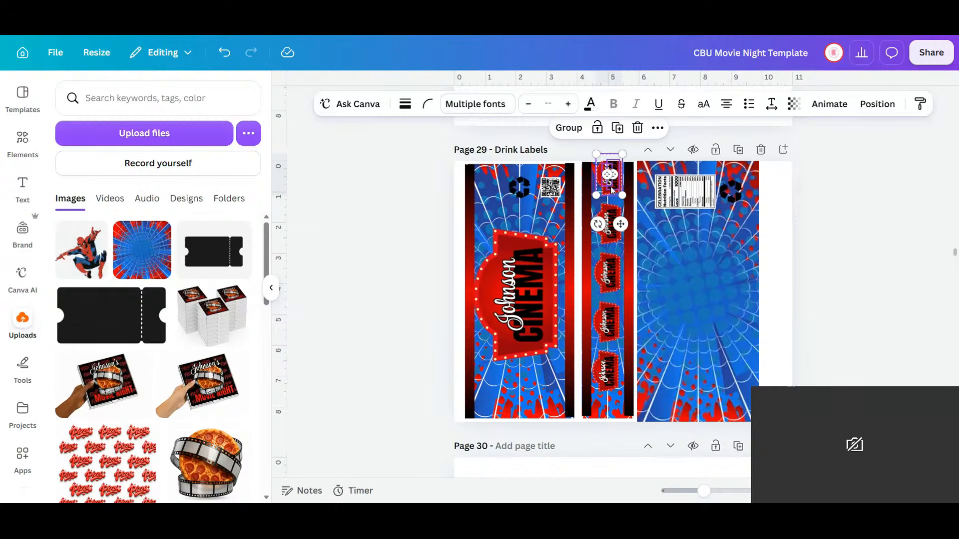
- Place a large copy of the cinema sign in the middle of the Soda label, matching the size on the Gatorade label
drag(609, 177, 629, 409)
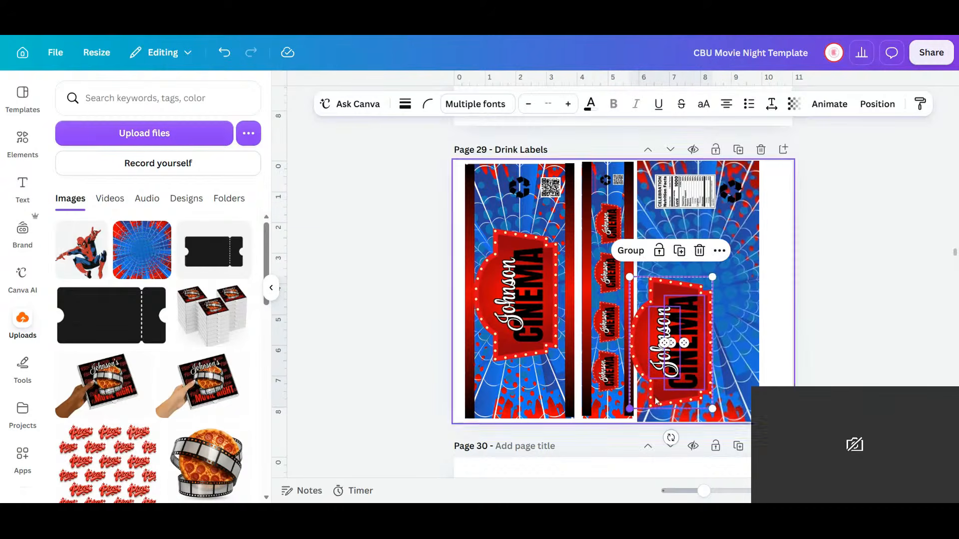
drag(694, 385, 715, 336)
click(769, 336)
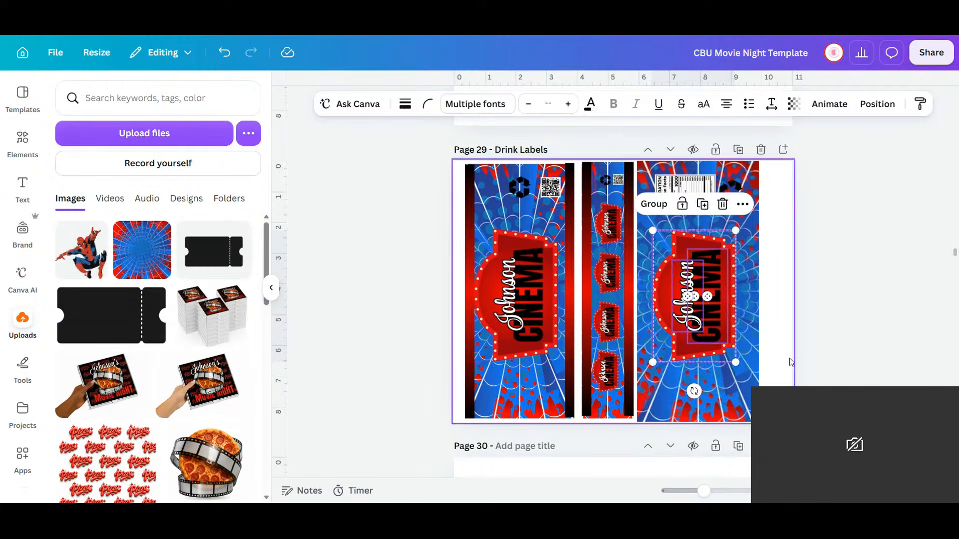
- Switch to an overview of all pages and examine the blank templates alongside the done-for-you designs
scroll(770, 336, down, 4)
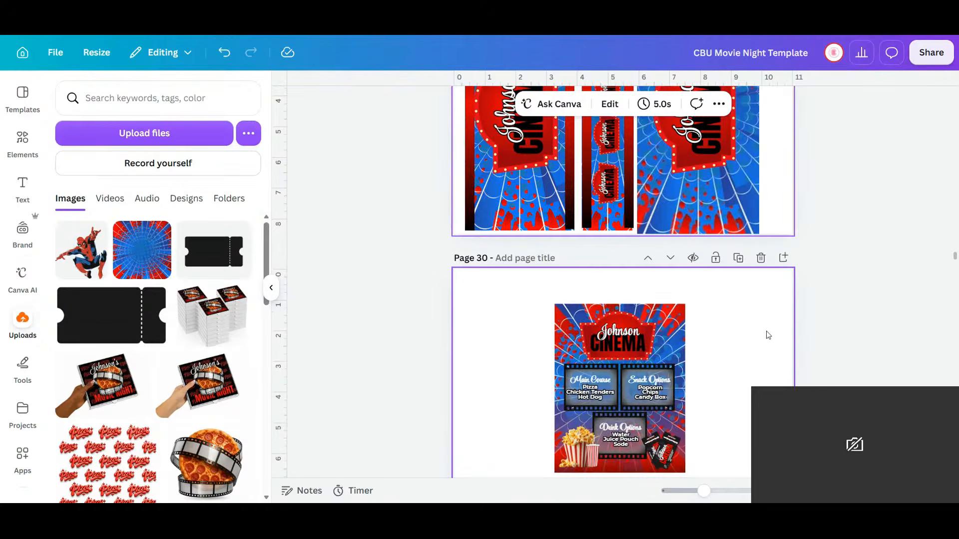
scroll(768, 335, down, 15)
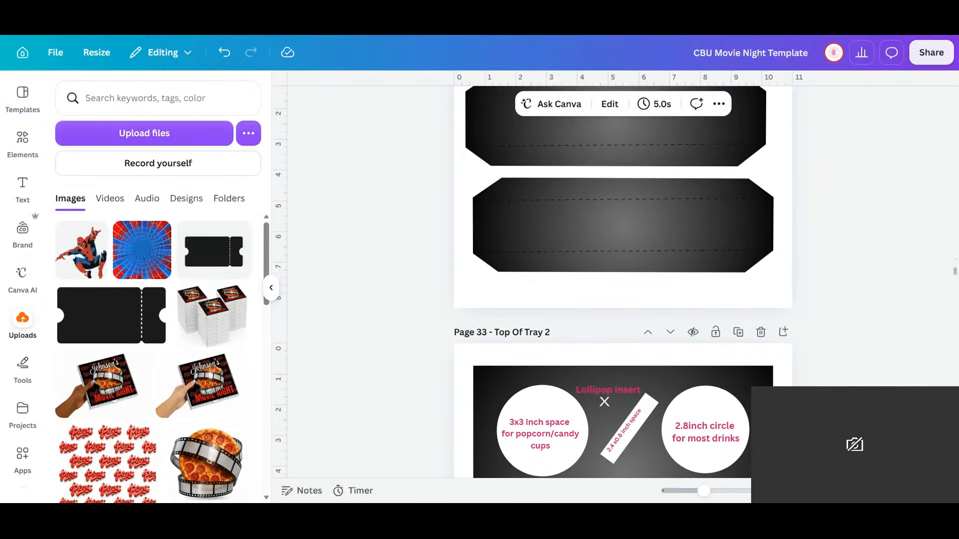
key(ctrl+alt+3)
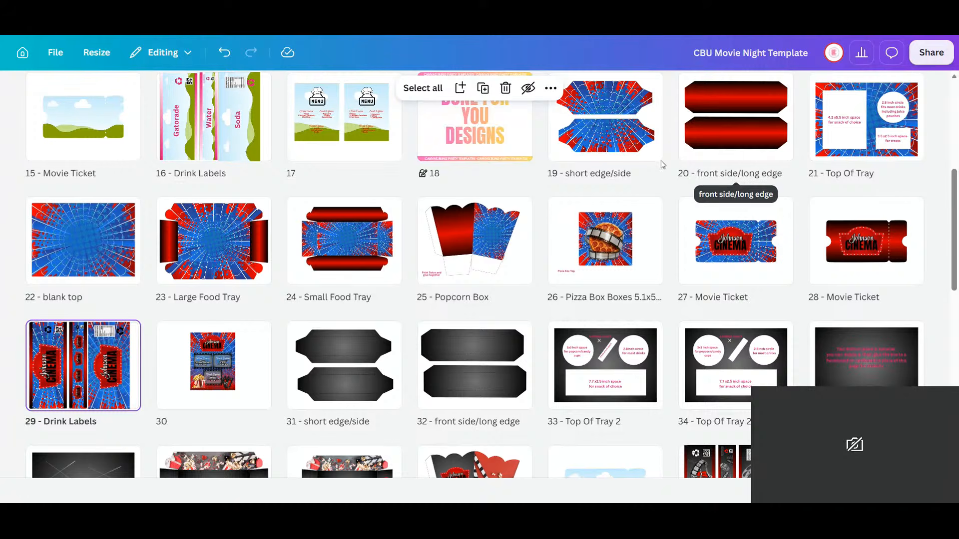
scroll(776, 168, up, 5)
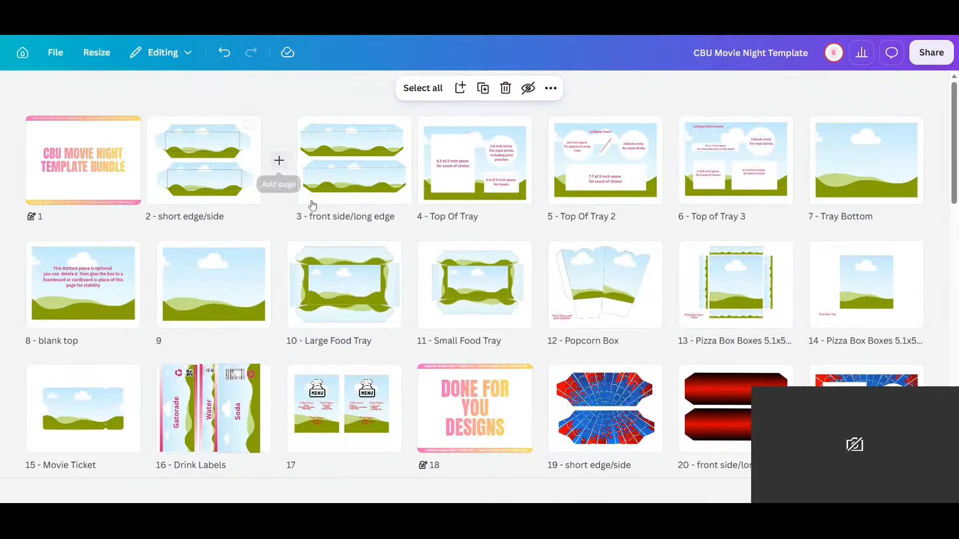
scroll(315, 205, down, 5)
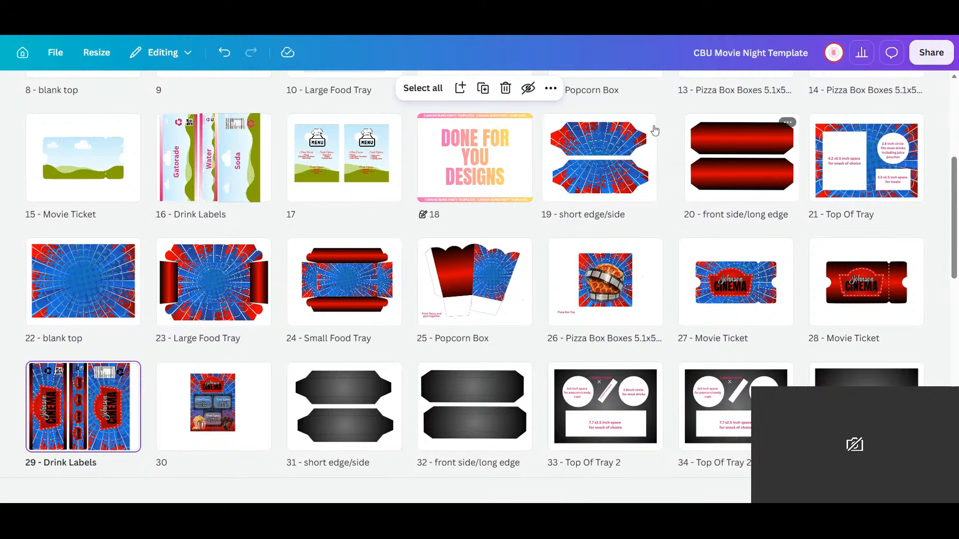
click(598, 157)
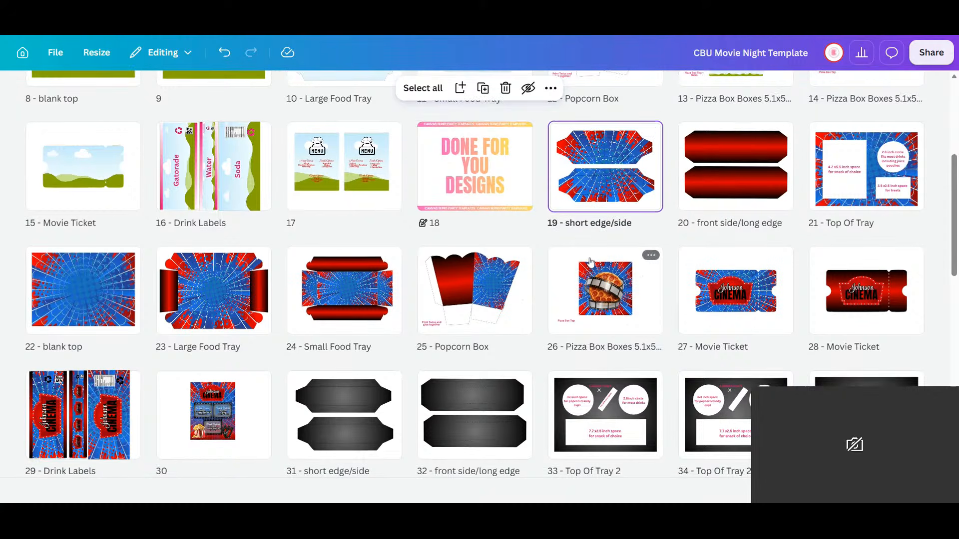
scroll(349, 225, up, 5)
click(214, 172)
scroll(446, 279, down, 3)
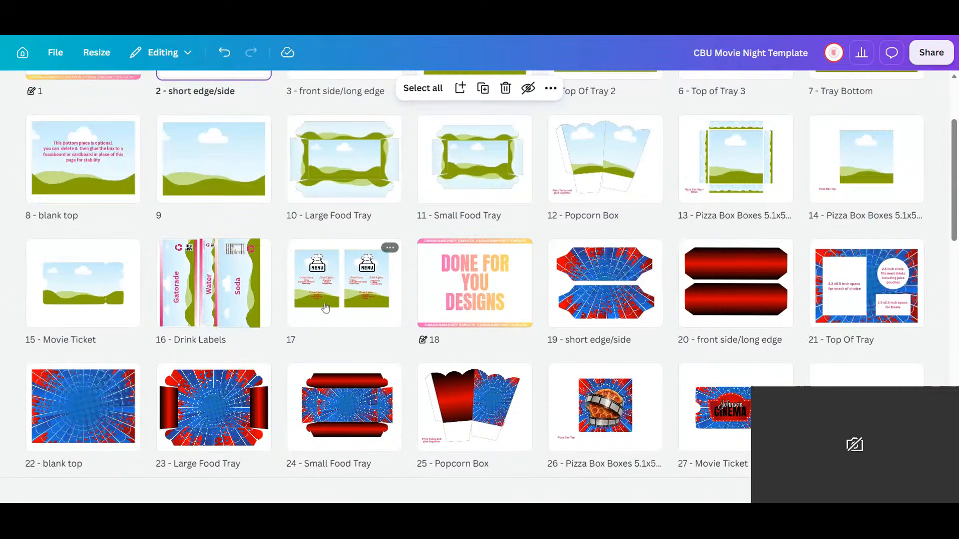
scroll(325, 307, down, 9)
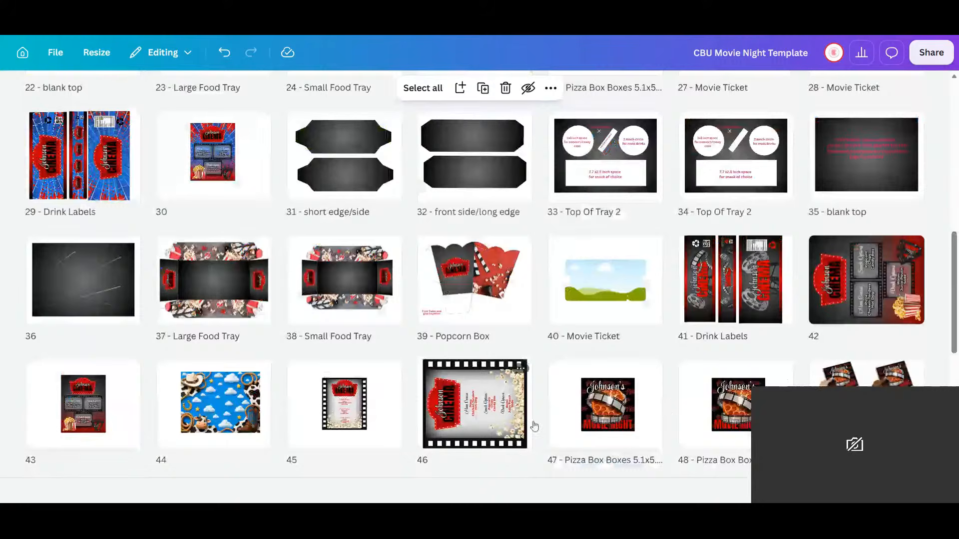
- Duplicate the blank template pages 2 through 17 and move the copies directly behind the Done For You Designs page
scroll(680, 387, up, 10)
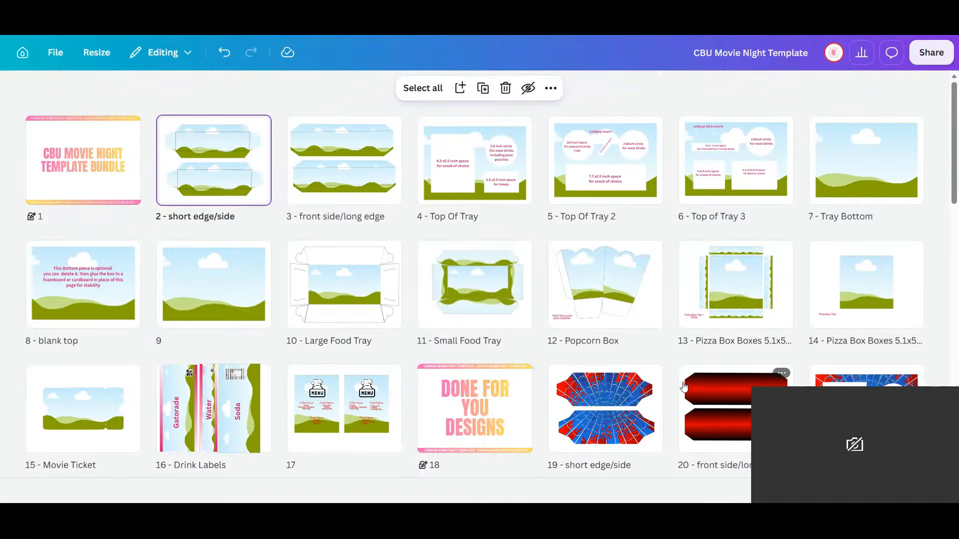
scroll(398, 308, down, 1)
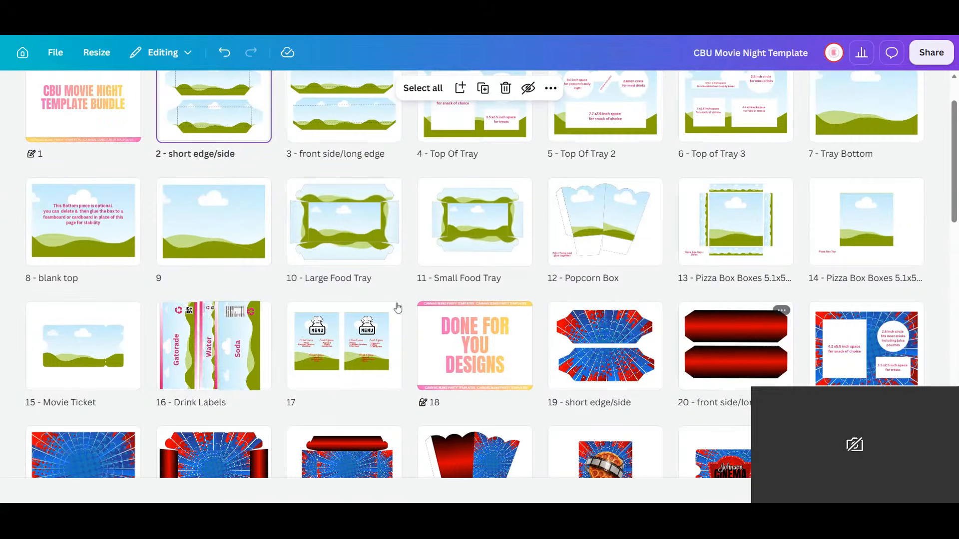
shift+click(342, 331)
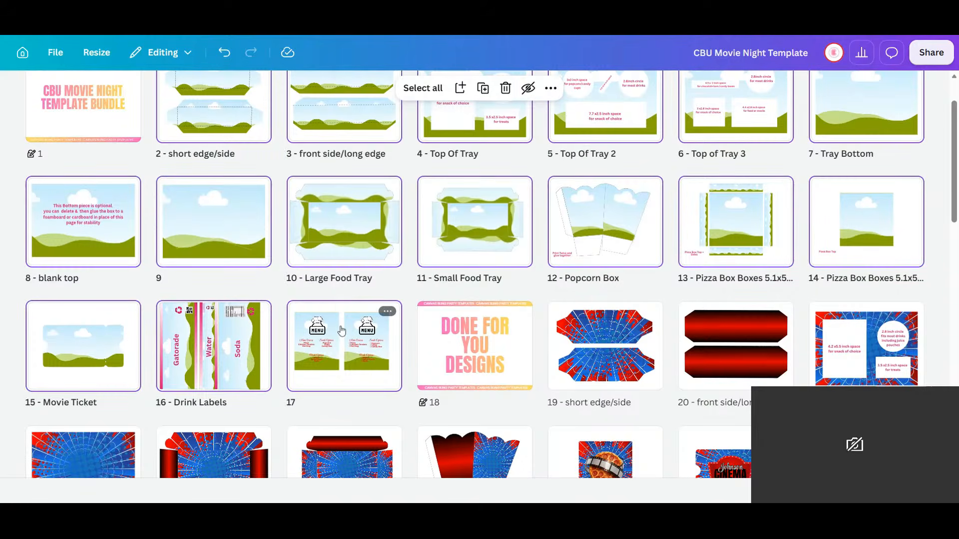
right_click(342, 330)
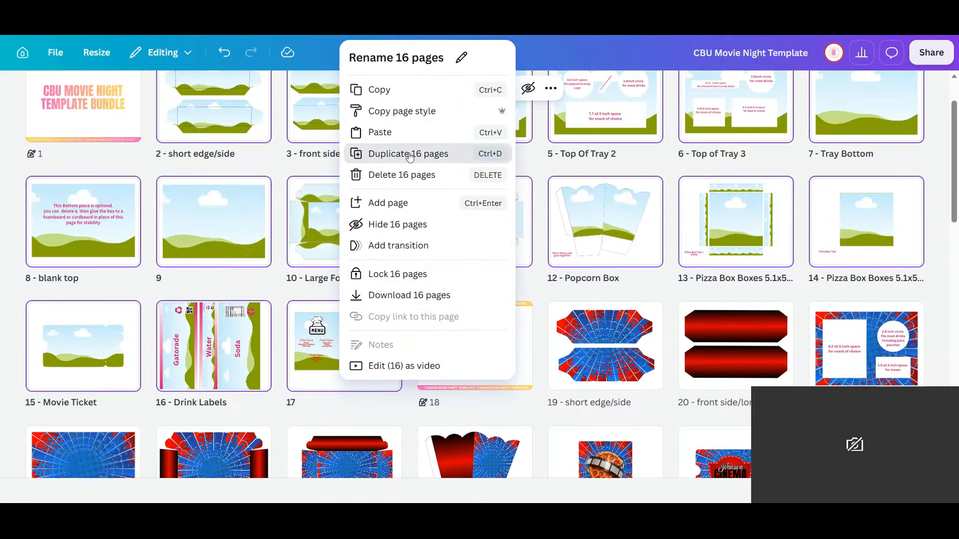
key(ctrl+d)
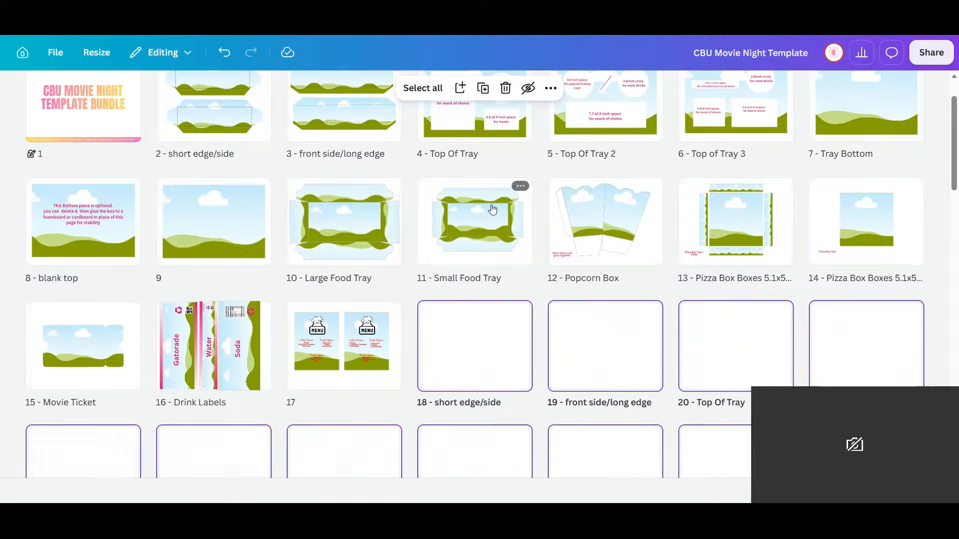
scroll(491, 251, down, 5)
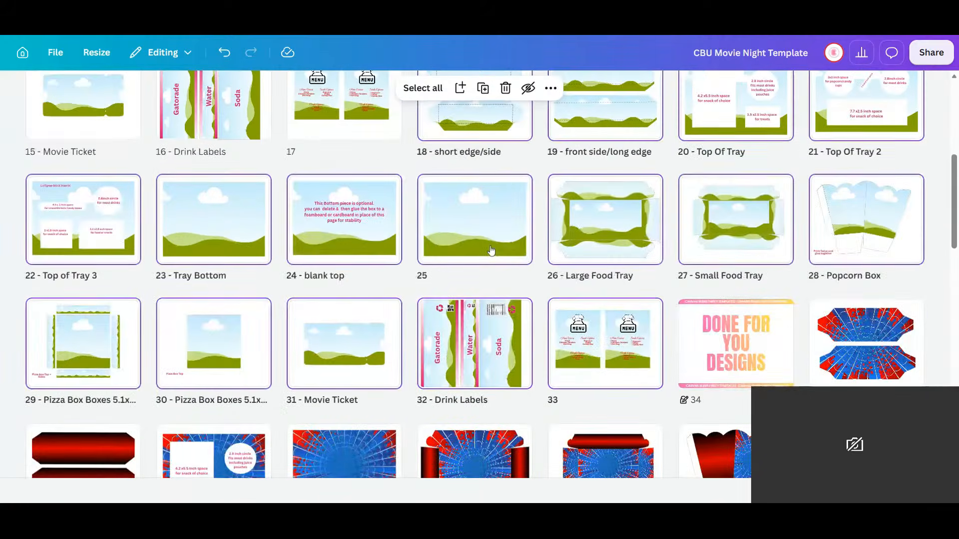
drag(474, 132, 751, 370)
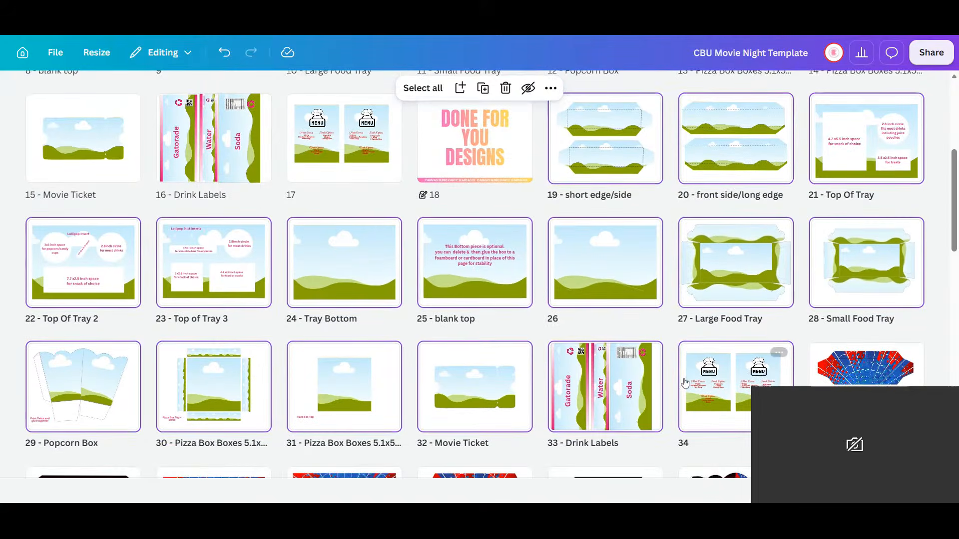
- Move the page with the cowboy and cloud picture directly behind the Done For You Designs page
scroll(685, 383, down, 5)
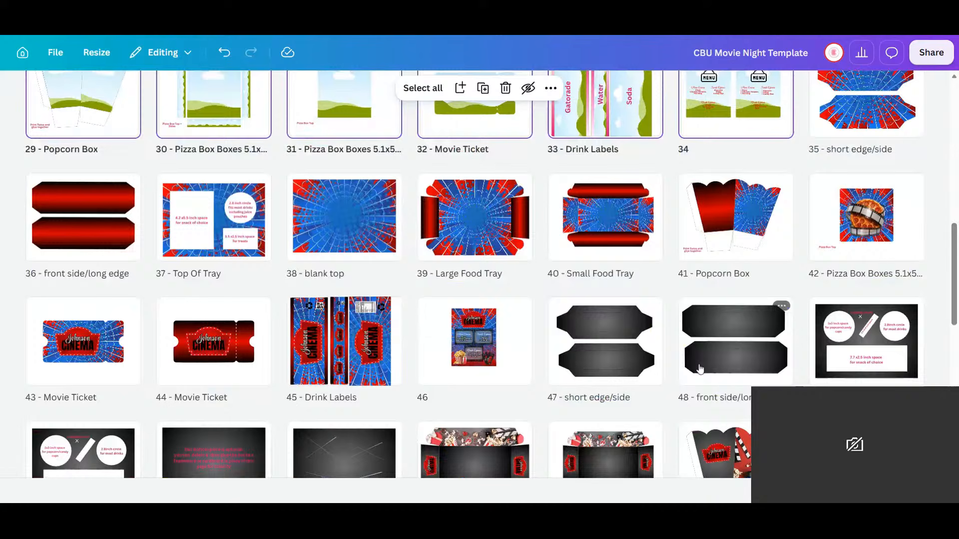
scroll(700, 368, down, 3)
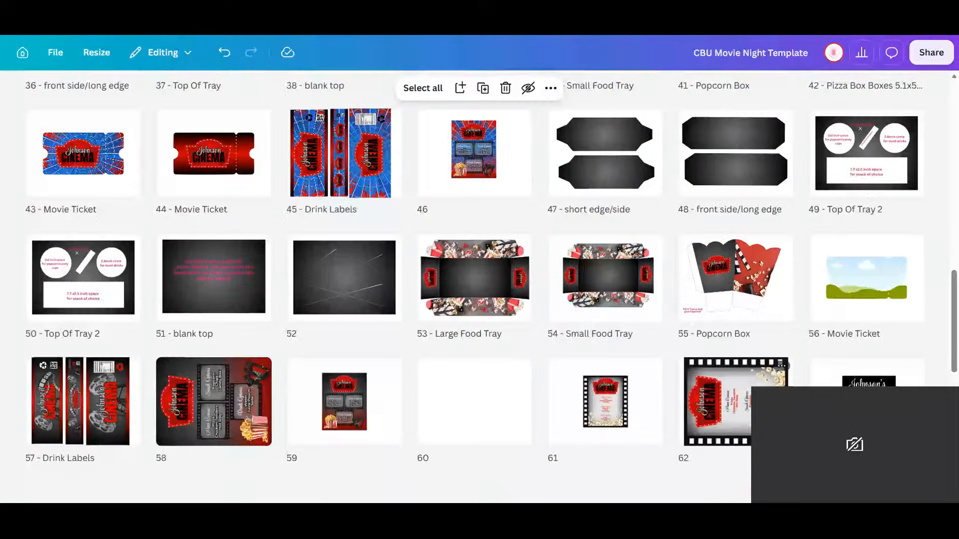
scroll(621, 283, up, 3)
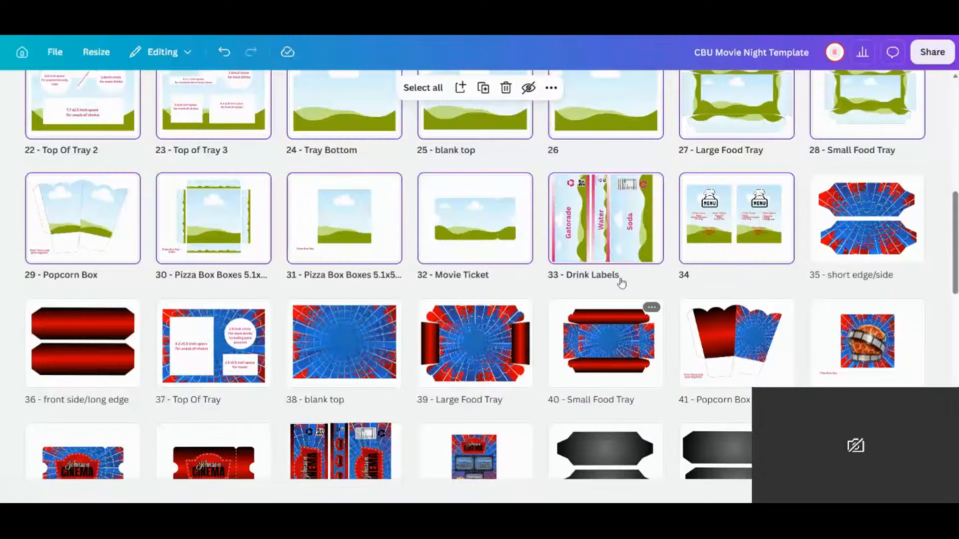
scroll(621, 283, down, 9)
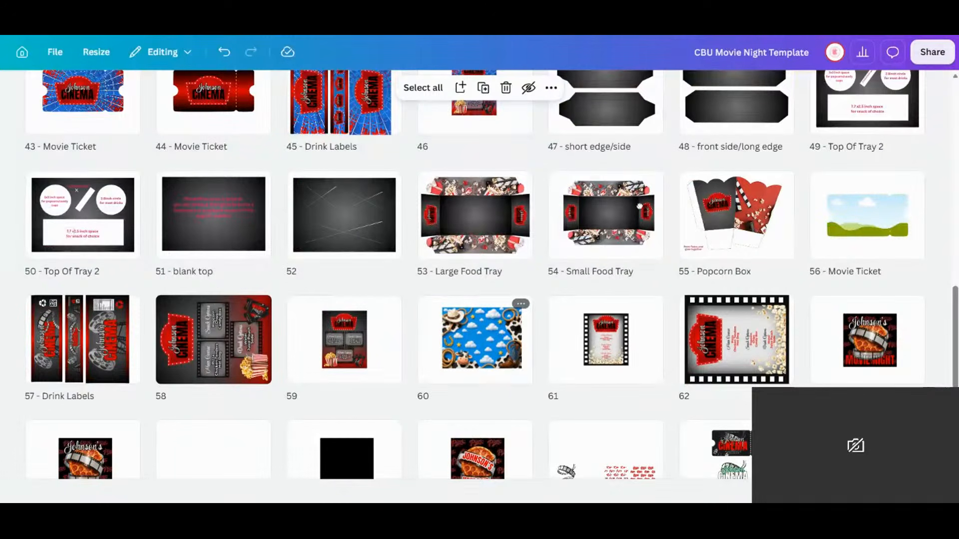
click(482, 344)
drag(483, 341, 533, 233)
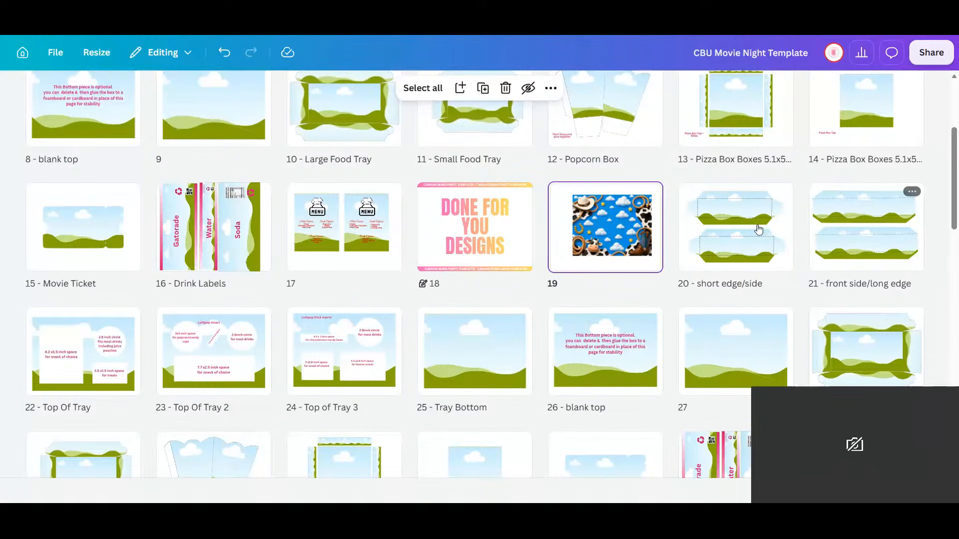
- Open the pages for editing, paste the yellow plaid strip onto the cowboy picture page, make it taller, and ungroup it
double_click(775, 232)
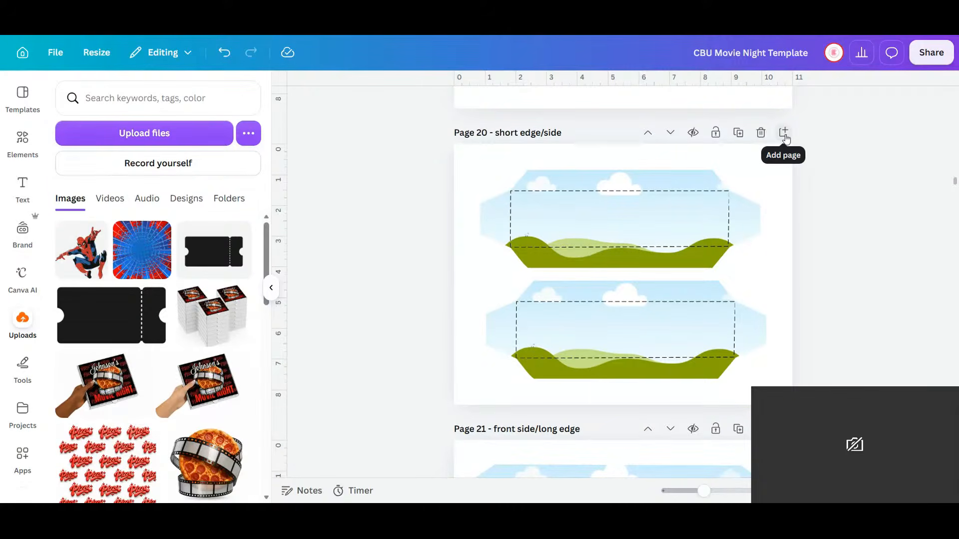
scroll(784, 137, up, 5)
scroll(468, 273, up, 3)
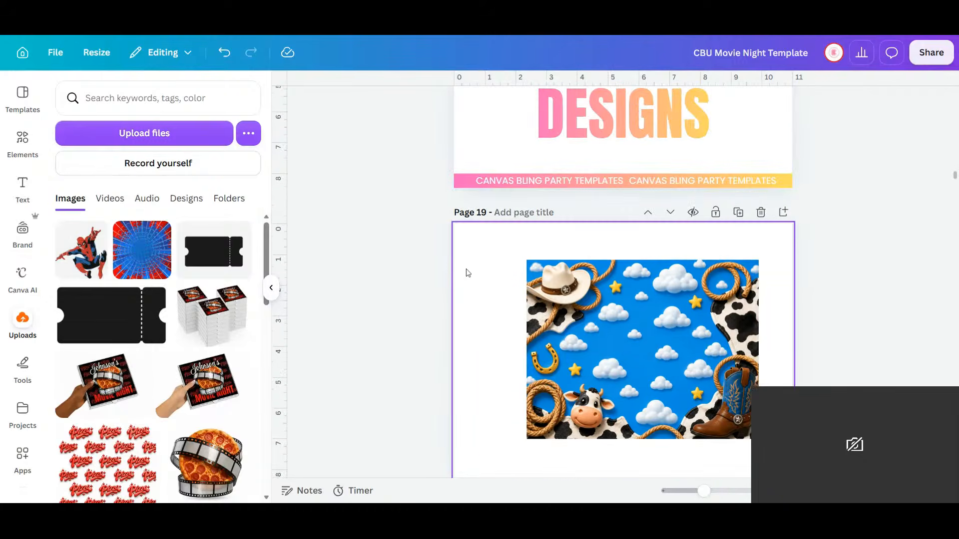
right_click(478, 242)
click(525, 314)
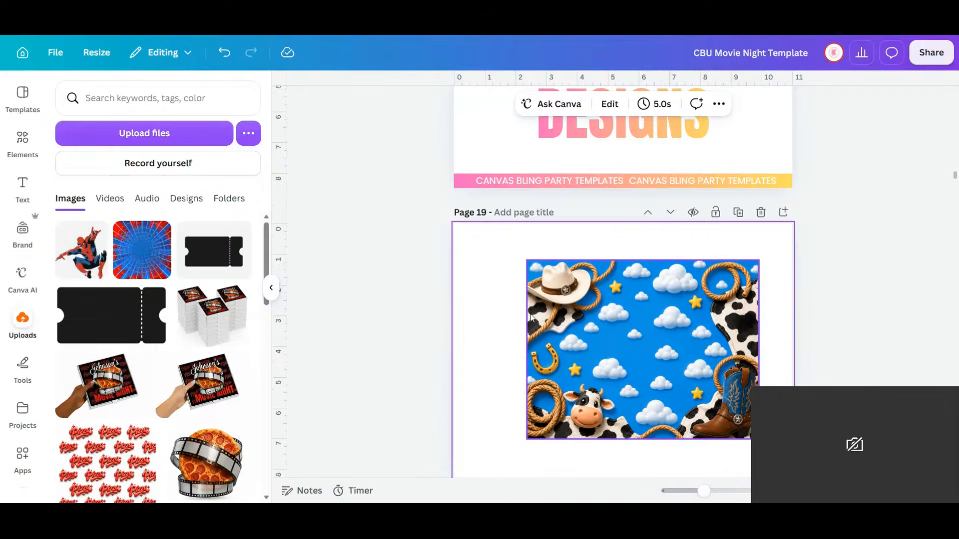
scroll(589, 387, down, 5)
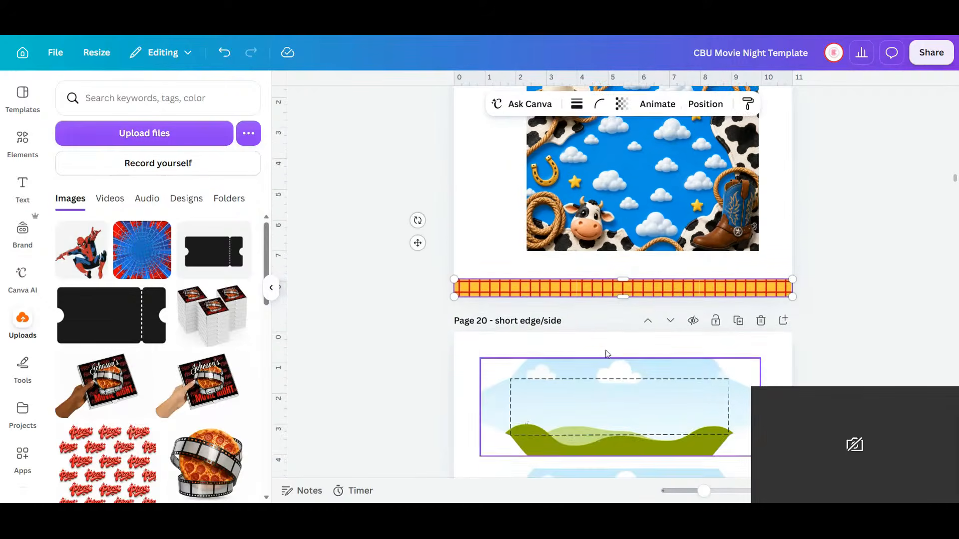
mouse_move(623, 279)
mouse_down()
mouse_move(622, 254)
mouse_move(624, 272)
mouse_up()
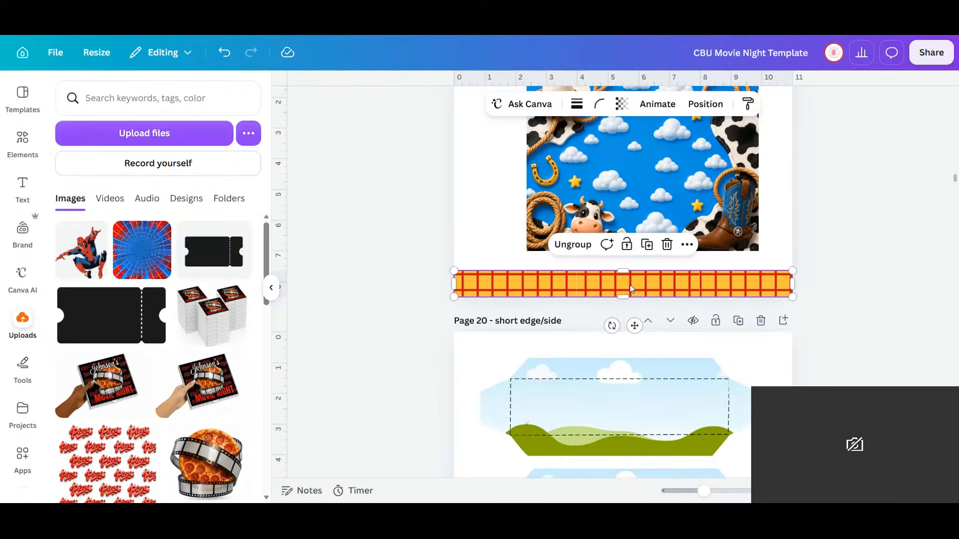
click(579, 245)
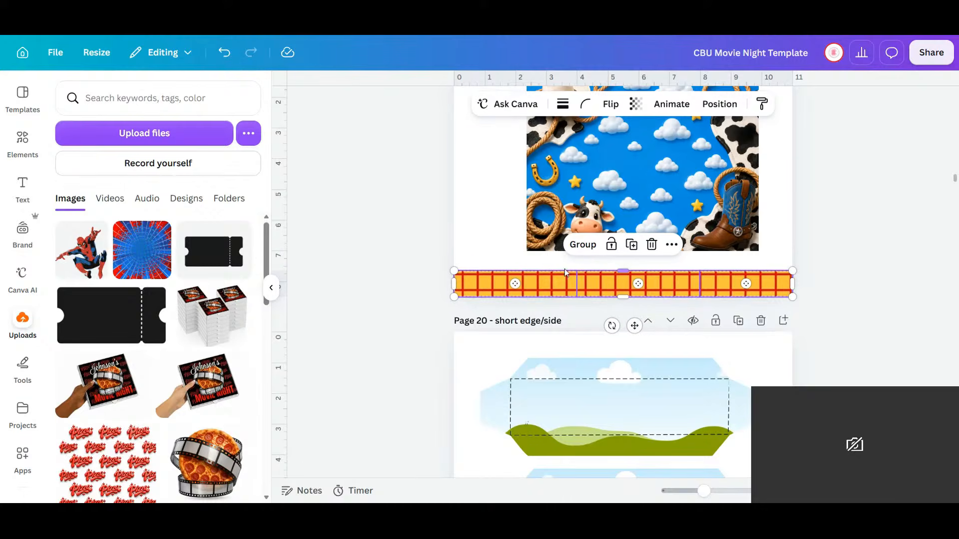
- Enlarge the first plaid piece of the ungrouped strip into a square about 6 inches wide over the cowboy picture
click(461, 252)
click(499, 279)
double_click(499, 279)
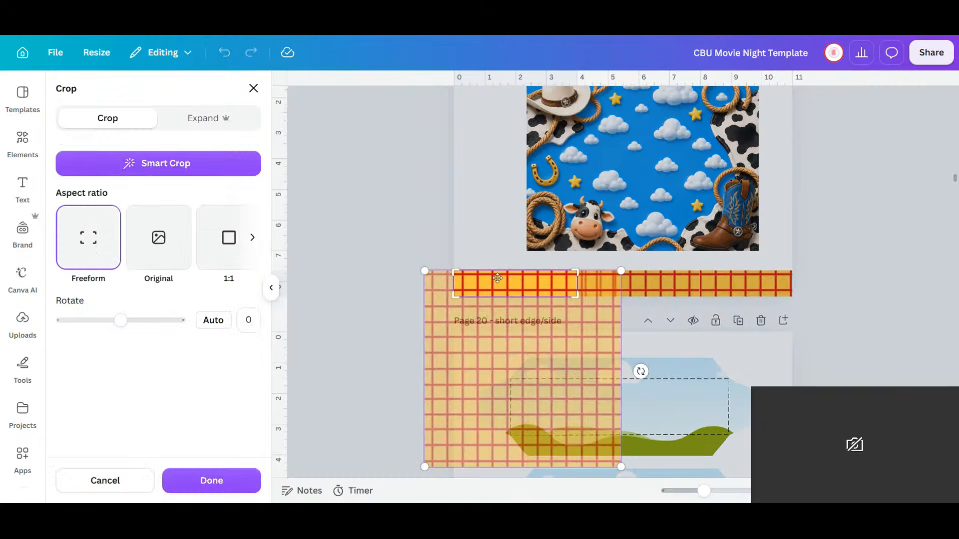
key(Escape)
drag(513, 295, 514, 400)
drag(530, 274, 562, 114)
drag(548, 240, 548, 316)
drag(610, 202, 674, 200)
scroll(582, 230, up, 2)
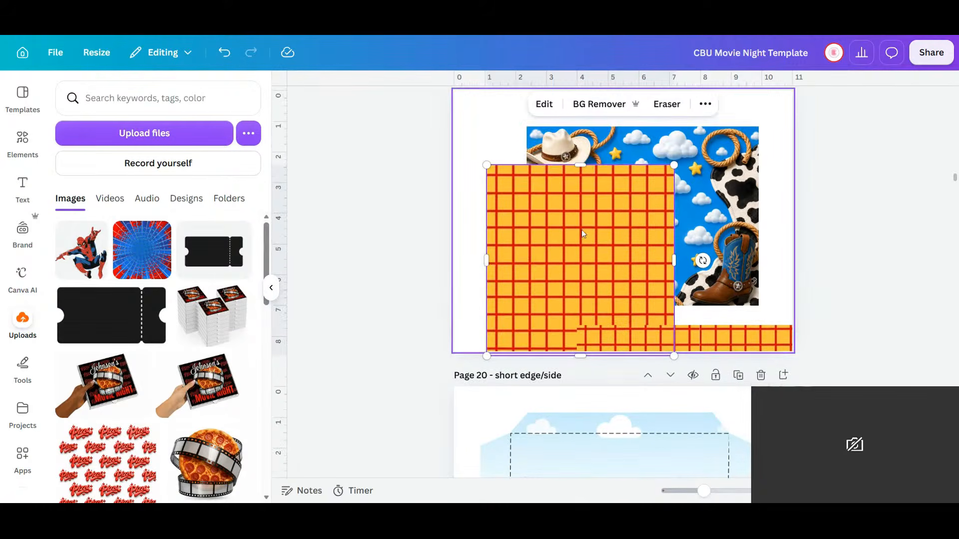
- Adjust the plaid square's crop and extend the pattern to the page's left edge, about 7 inches wide
right_click(560, 214)
click(519, 231)
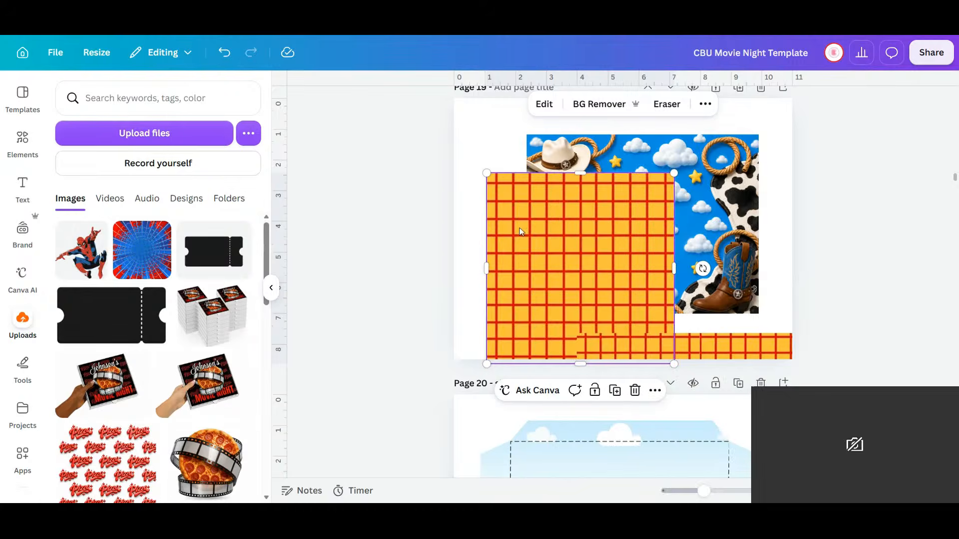
double_click(520, 232)
double_click(519, 232)
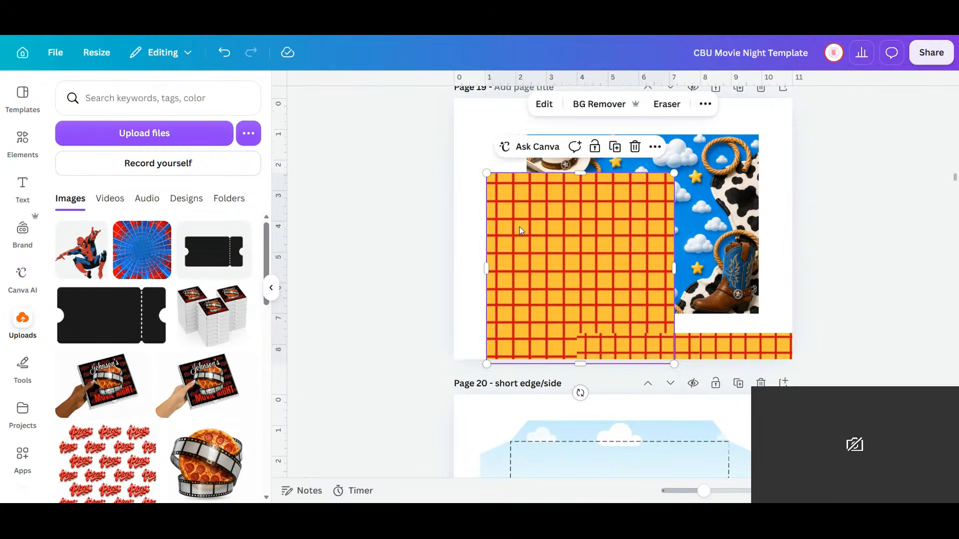
double_click(520, 231)
drag(488, 174, 433, 157)
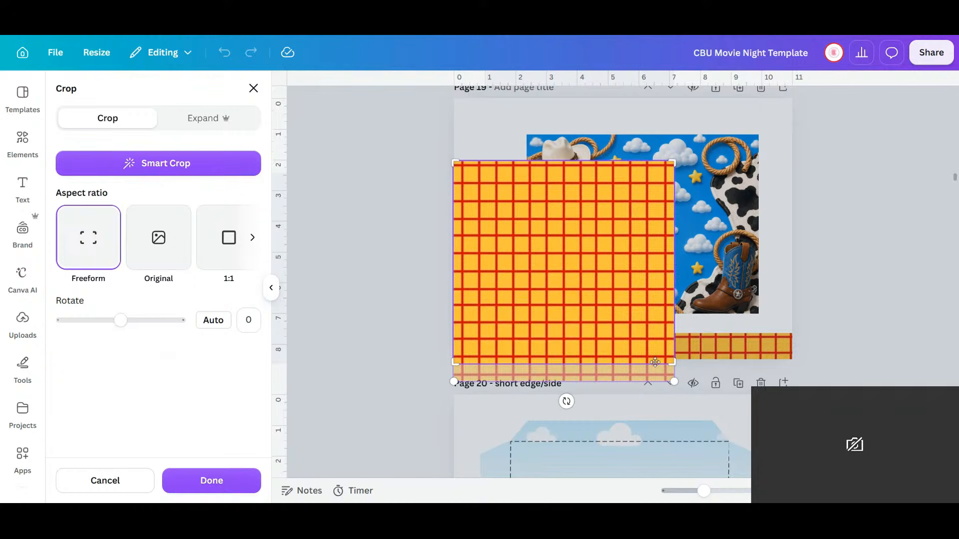
drag(670, 361, 713, 356)
click(843, 264)
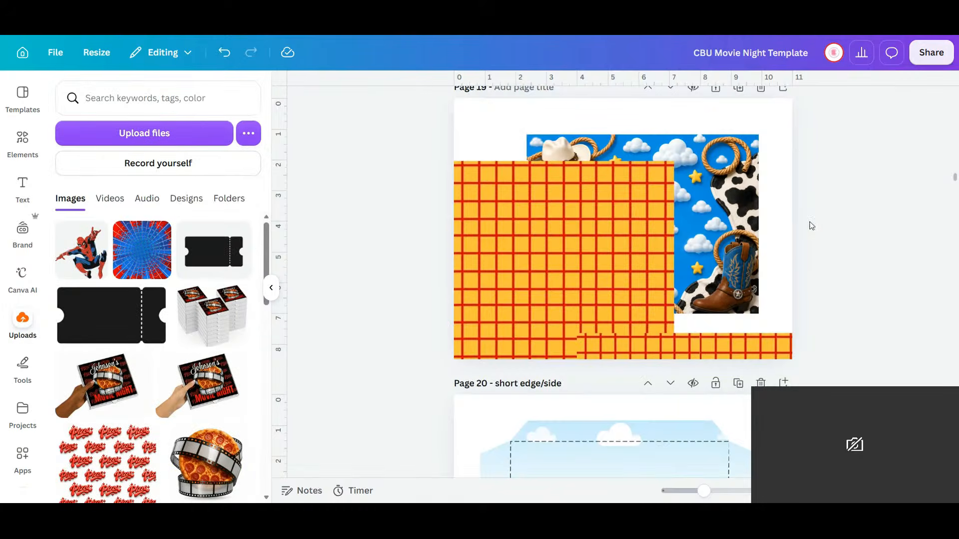
- Delete the two leftover plaid strip pieces along the lower edge of the cowboy picture page
click(745, 222)
click(741, 352)
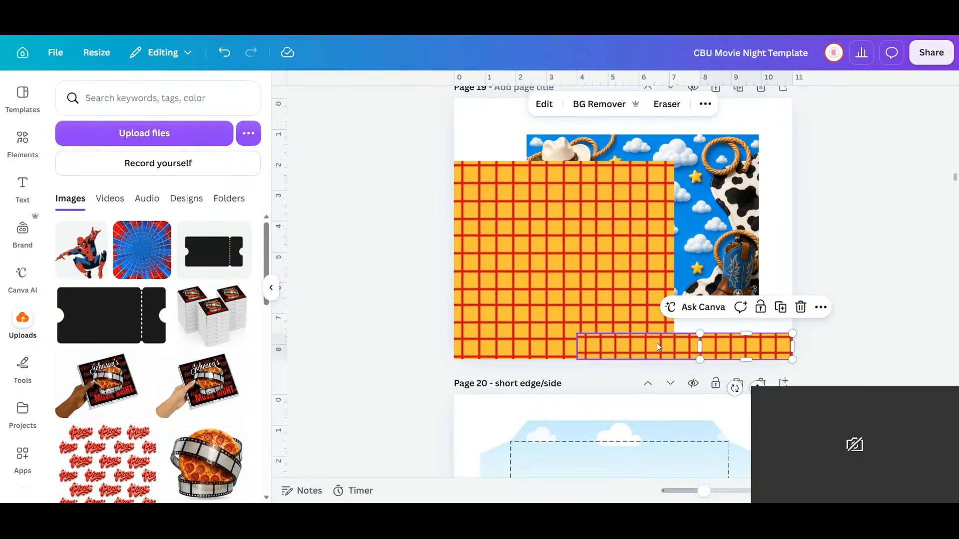
shift+click(657, 343)
key(Delete)
- Fill the lower long edge shape on page 21 with a duplicate of the yellow plaid pattern
scroll(744, 280, down, 3)
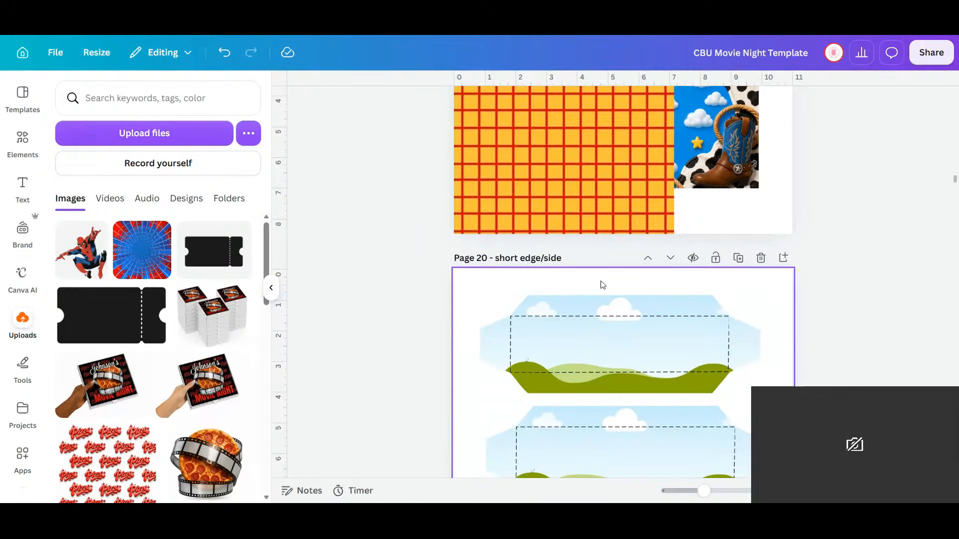
scroll(603, 285, down, 5)
scroll(603, 284, down, 2)
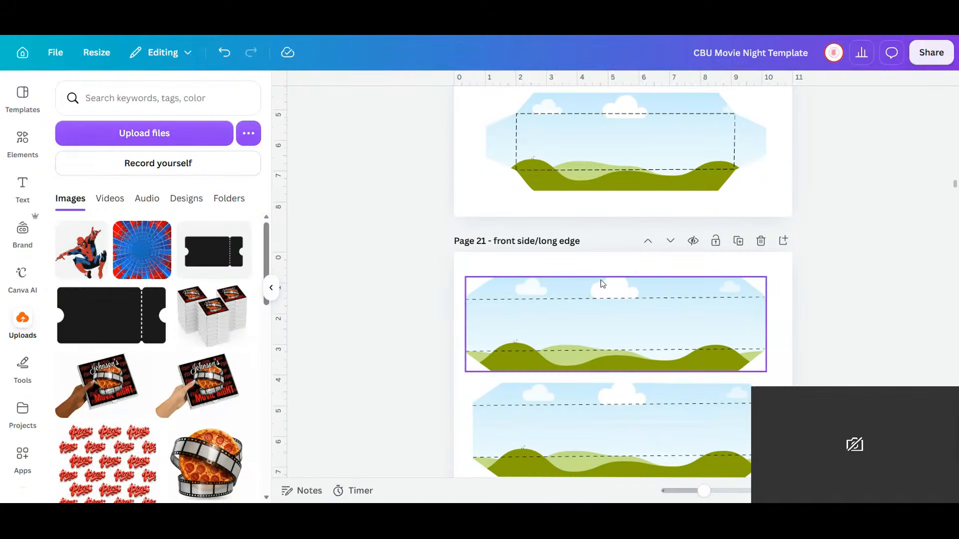
scroll(603, 284, up, 5)
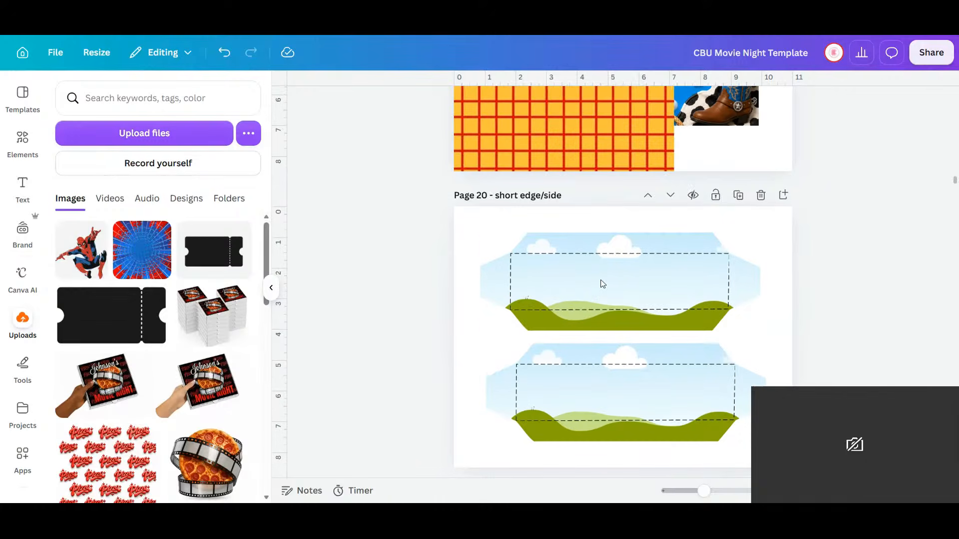
click(587, 161)
click(598, 221)
scroll(692, 272, down, 10)
drag(587, 142, 679, 138)
- Fill the upper long edge shape on page 21 with another duplicate of the yellow plaid pattern
scroll(666, 184, up, 6)
scroll(545, 157, up, 5)
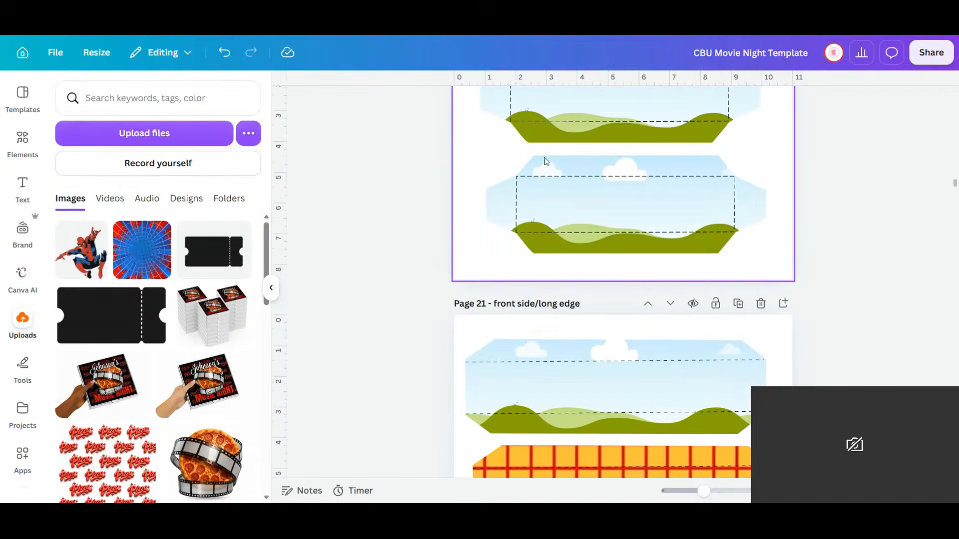
click(571, 164)
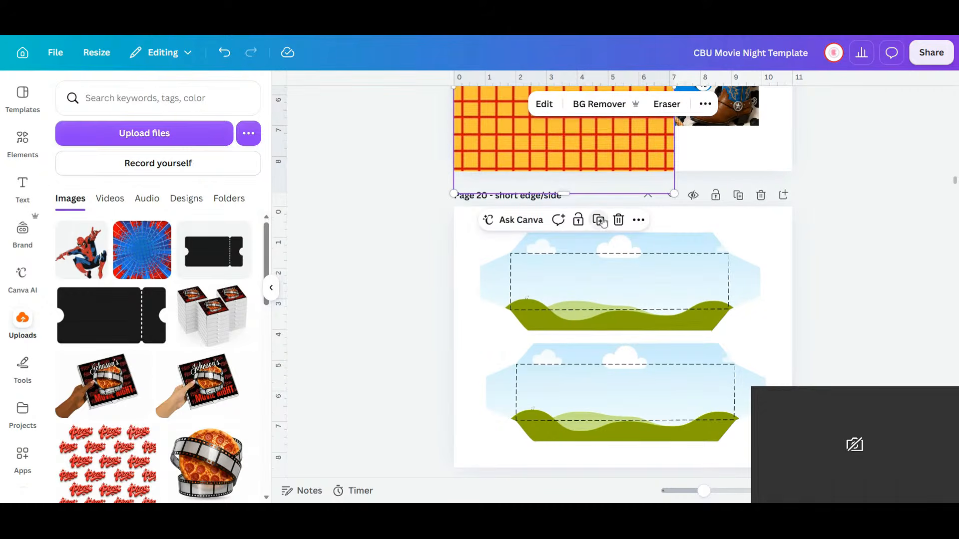
drag(596, 139, 624, 391)
scroll(720, 222, down, 3)
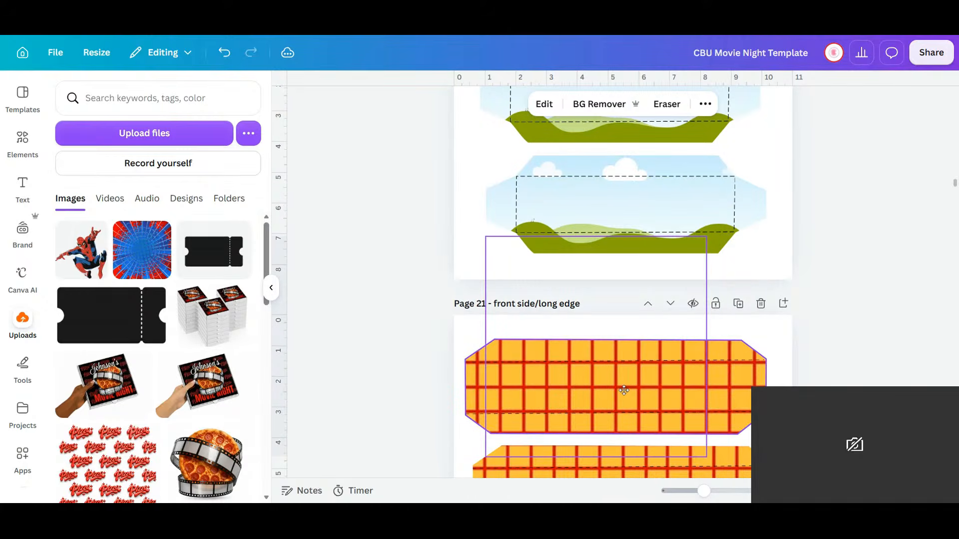
- Fill both short edge shapes on page 20 with duplicates of the cowboy and cloud picture
scroll(625, 391, up, 5)
click(712, 155)
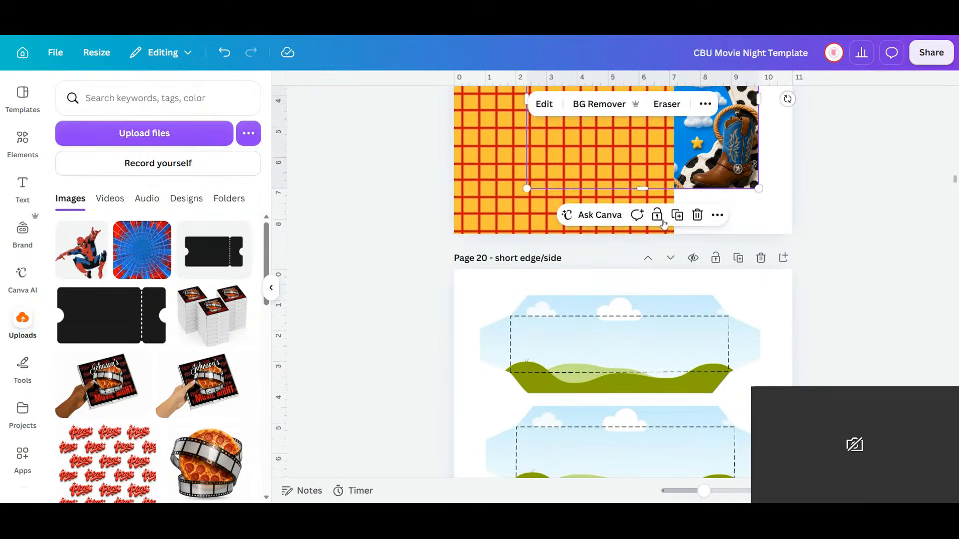
click(677, 215)
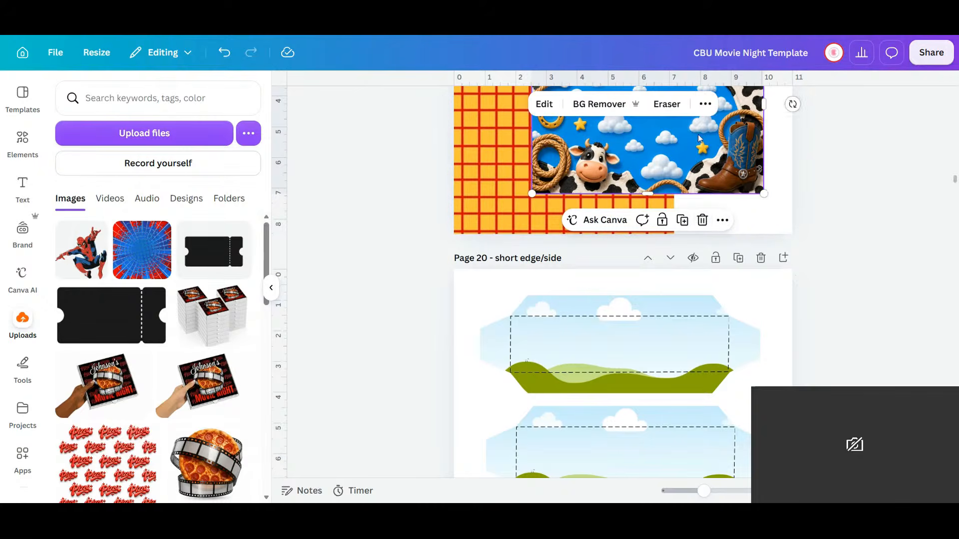
drag(709, 188, 661, 353)
click(724, 153)
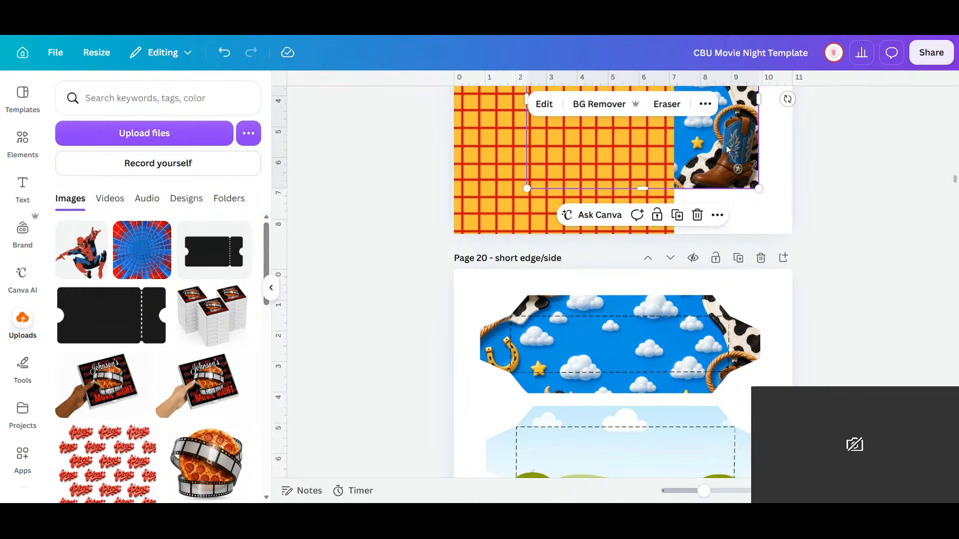
click(677, 216)
drag(699, 199, 702, 337)
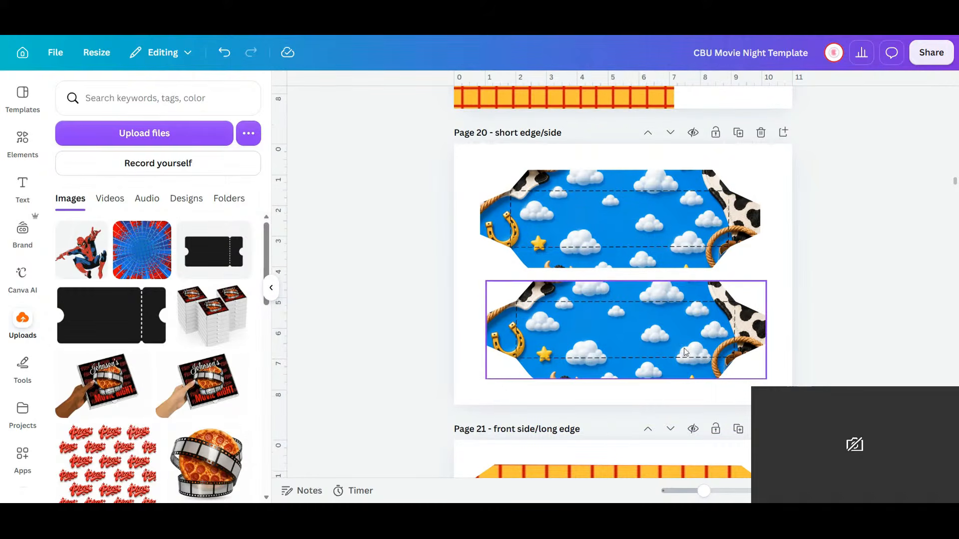
- Reposition the picture inside the lower short edge shape on page 20 so the cow and boot part fills it
double_click(683, 351)
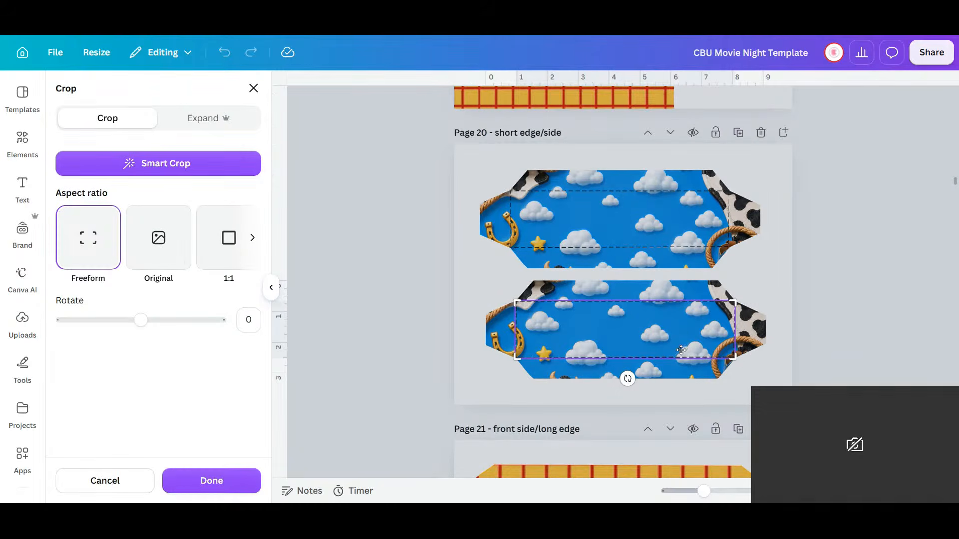
click(773, 328)
click(709, 292)
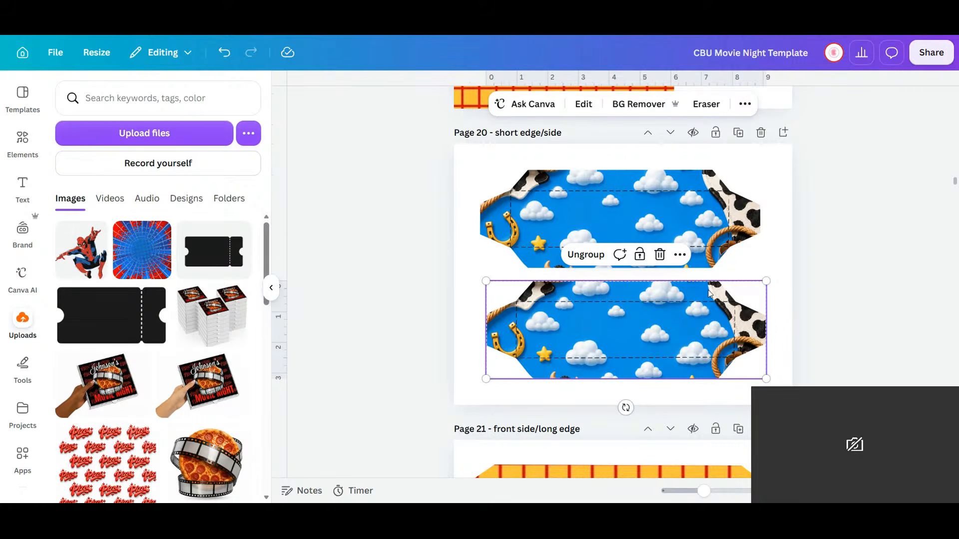
double_click(709, 291)
drag(696, 295, 700, 206)
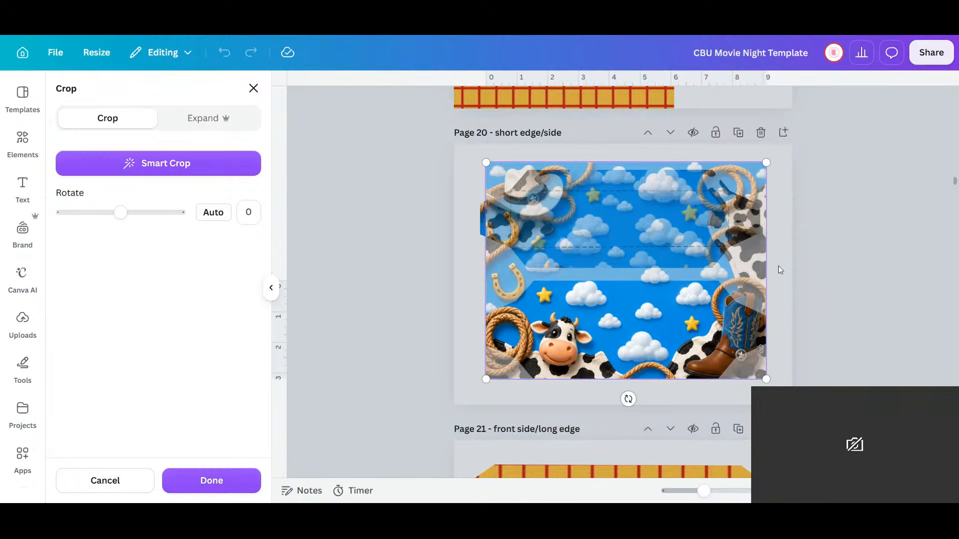
click(794, 305)
- Reposition the picture inside the upper short edge shape on page 20 so the cowboy hat and rope part fills it
click(623, 202)
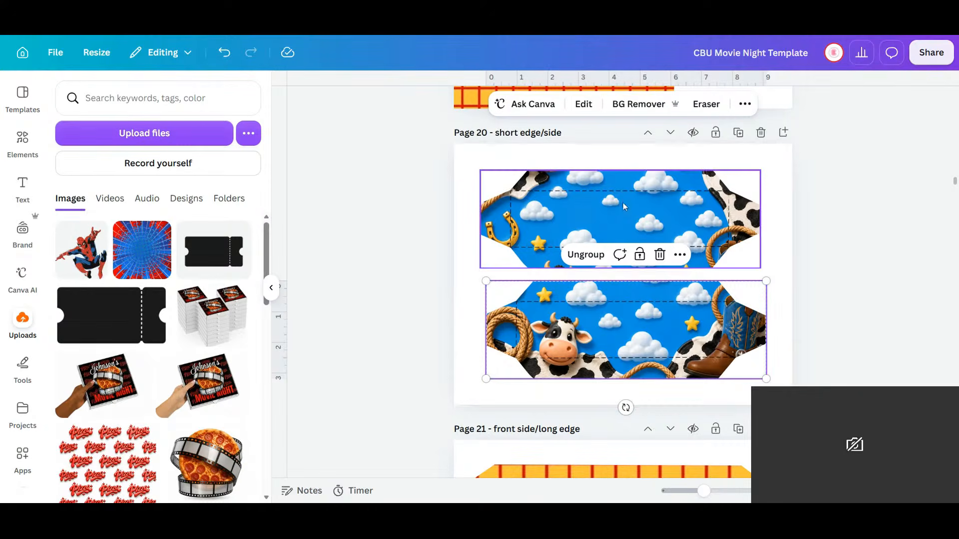
double_click(666, 190)
drag(667, 205, 668, 269)
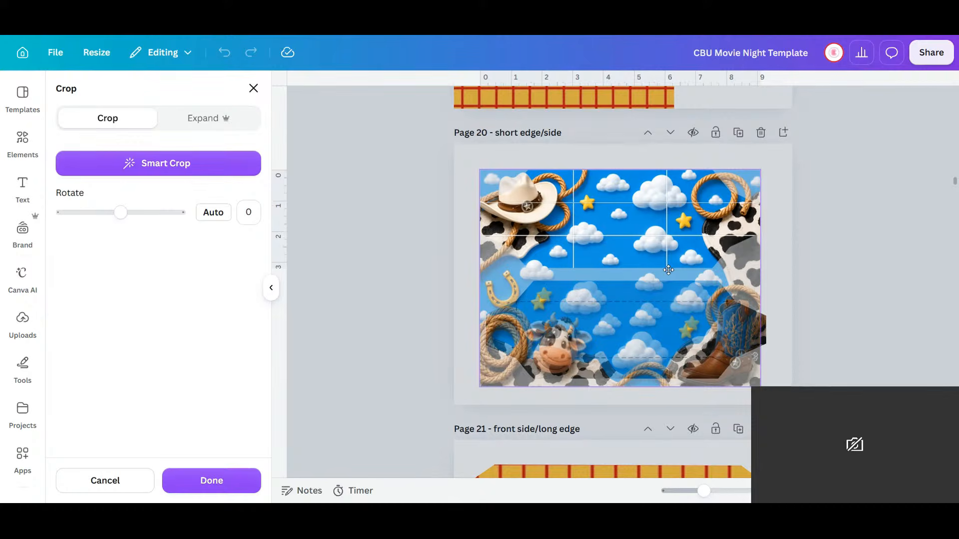
click(787, 289)
click(793, 286)
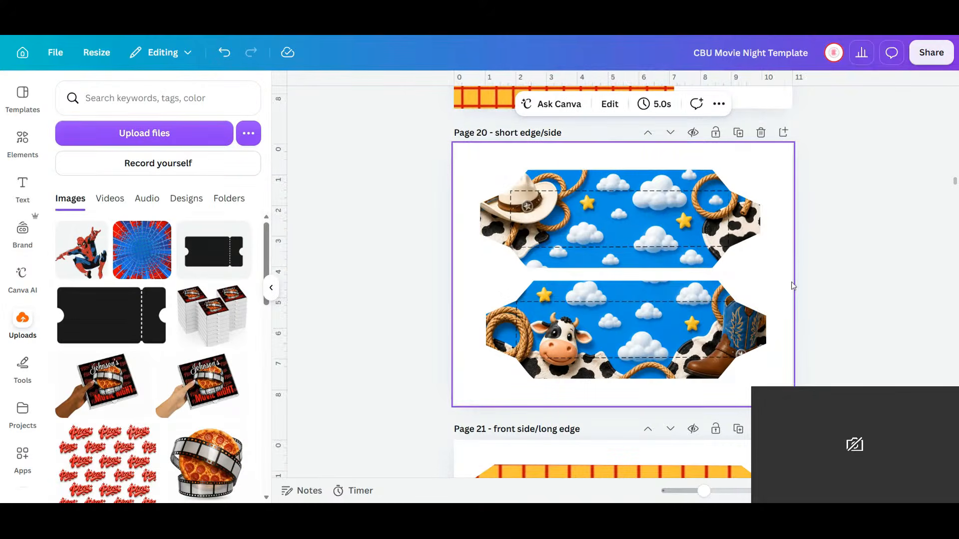
- Duplicate the cowboy and cloud picture on page 19 and fill the Top Of Tray background on page 22 with it
scroll(794, 285, down, 1)
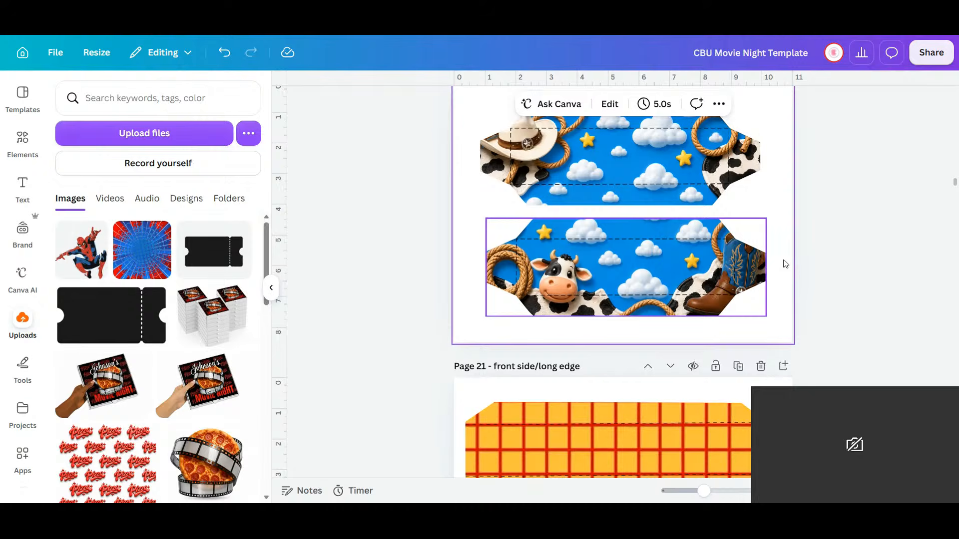
scroll(645, 306, down, 5)
scroll(646, 306, up, 10)
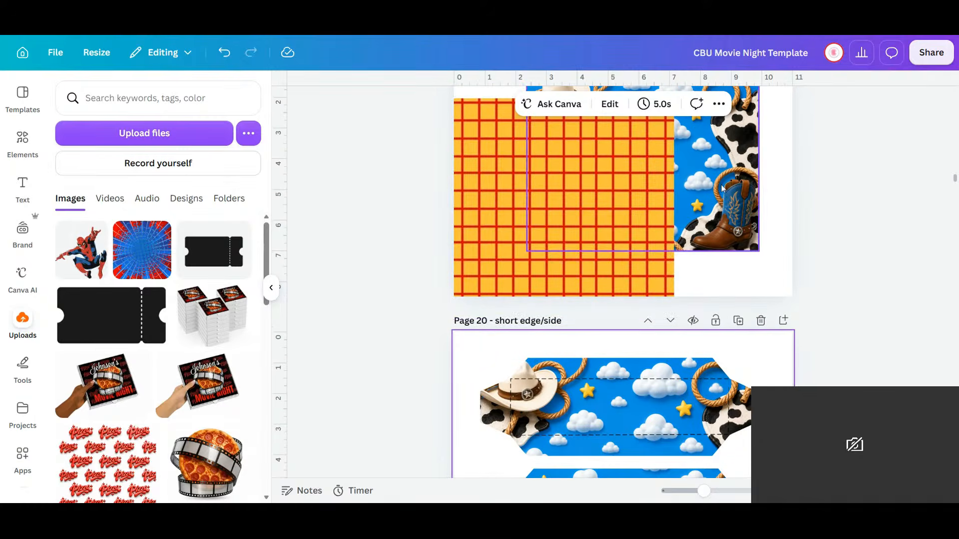
right_click(738, 231)
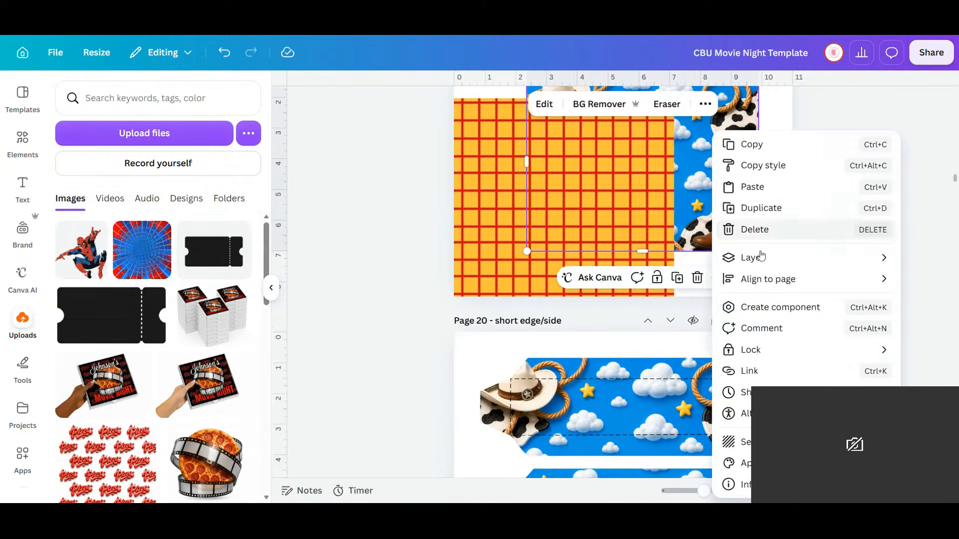
click(752, 212)
drag(663, 178, 728, 280)
scroll(728, 279, down, 10)
scroll(728, 279, down, 2)
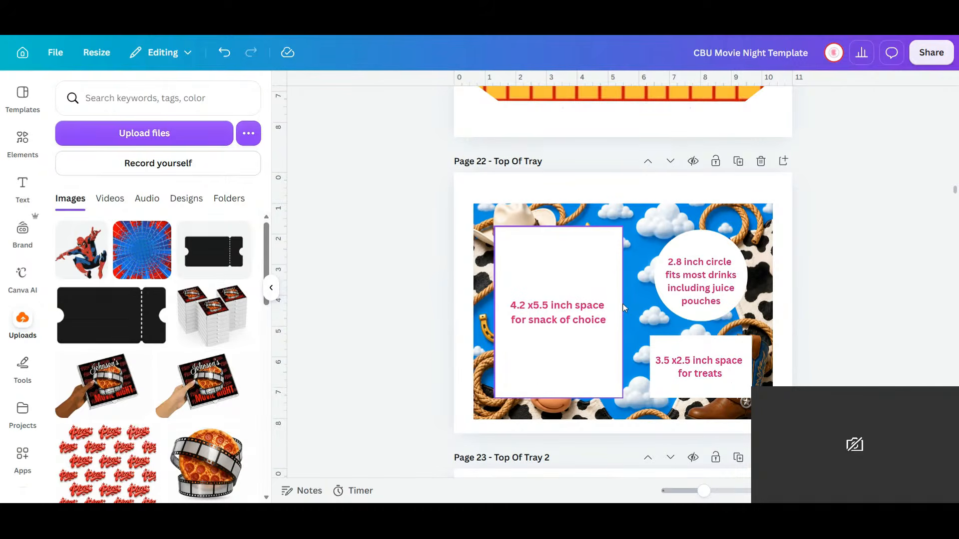
- Delete the unused Top Of Tray 2 and Top of Tray 3 pages
scroll(624, 308, down, 5)
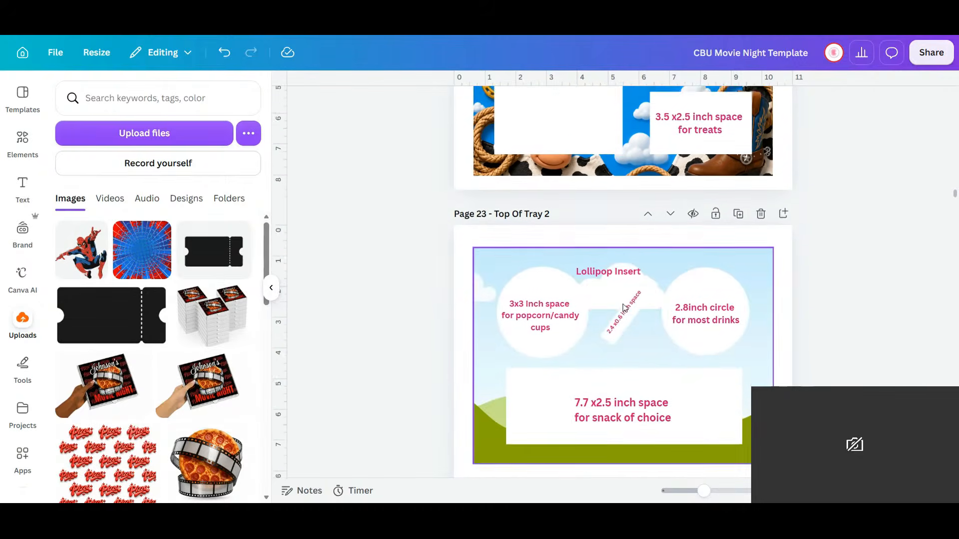
click(761, 207)
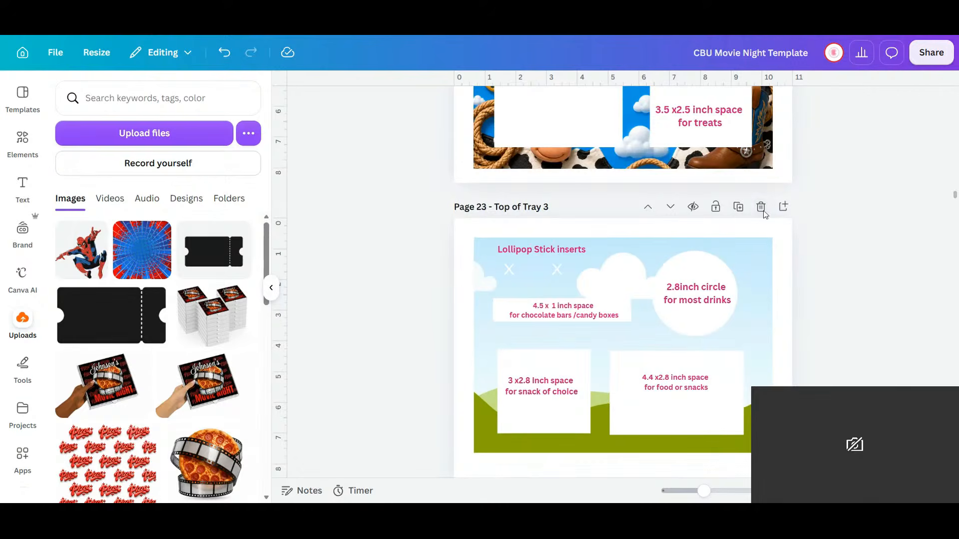
click(762, 208)
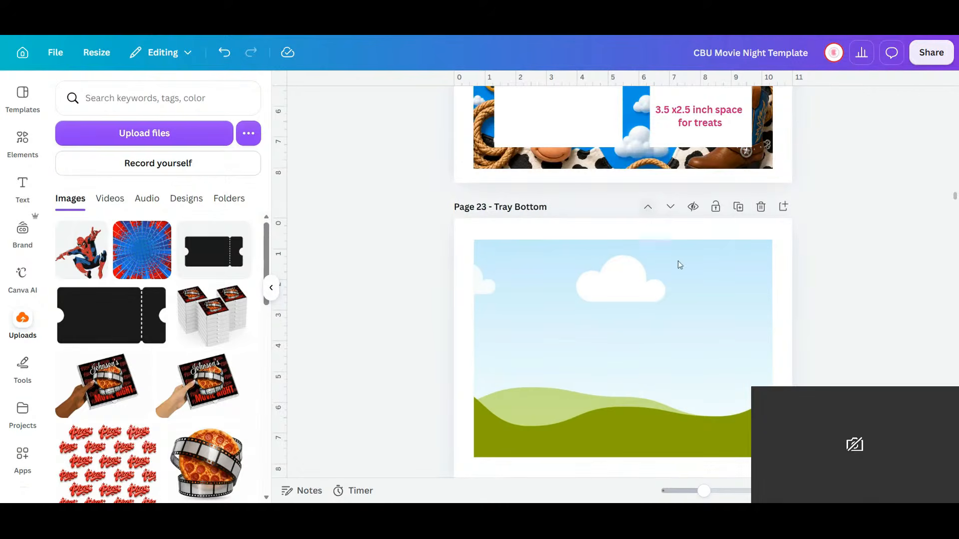
- Copy the cowboy picture and the yellow plaid pattern together from page 19
scroll(642, 360, up, 8)
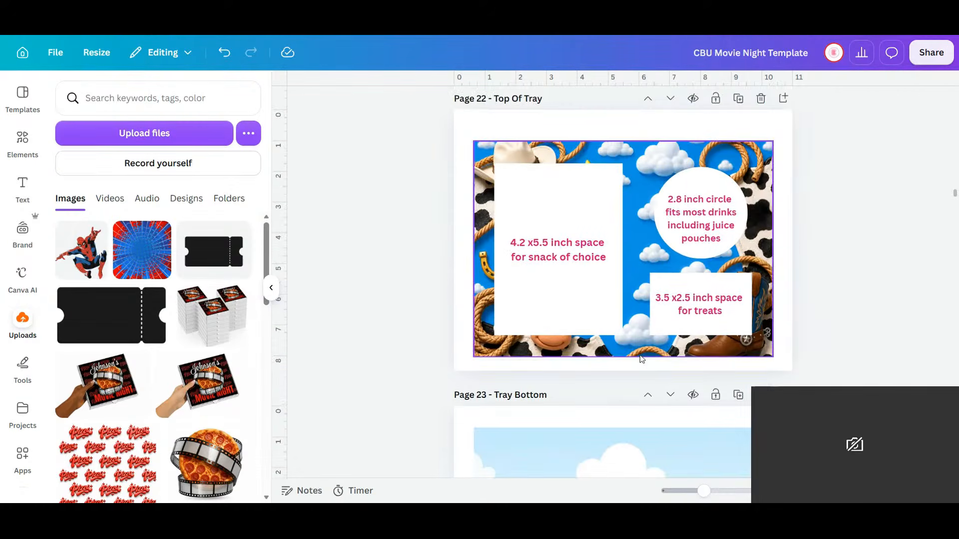
scroll(642, 359, down, 9)
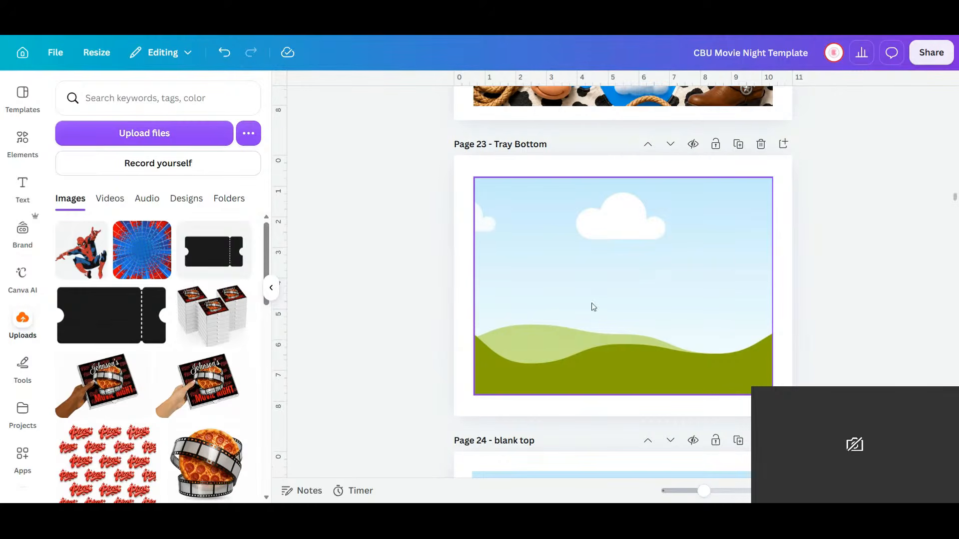
scroll(594, 343, down, 3)
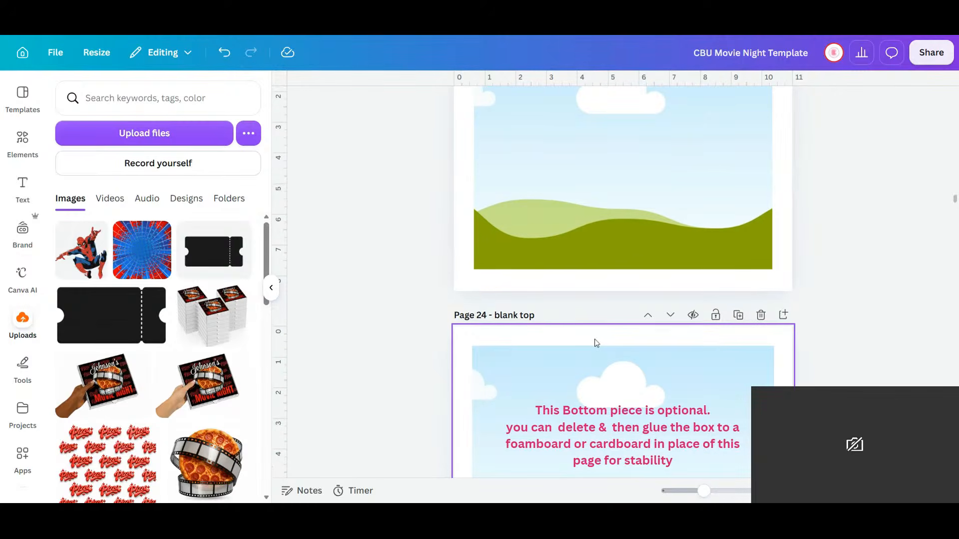
scroll(598, 342, up, 9)
scroll(599, 340, up, 13)
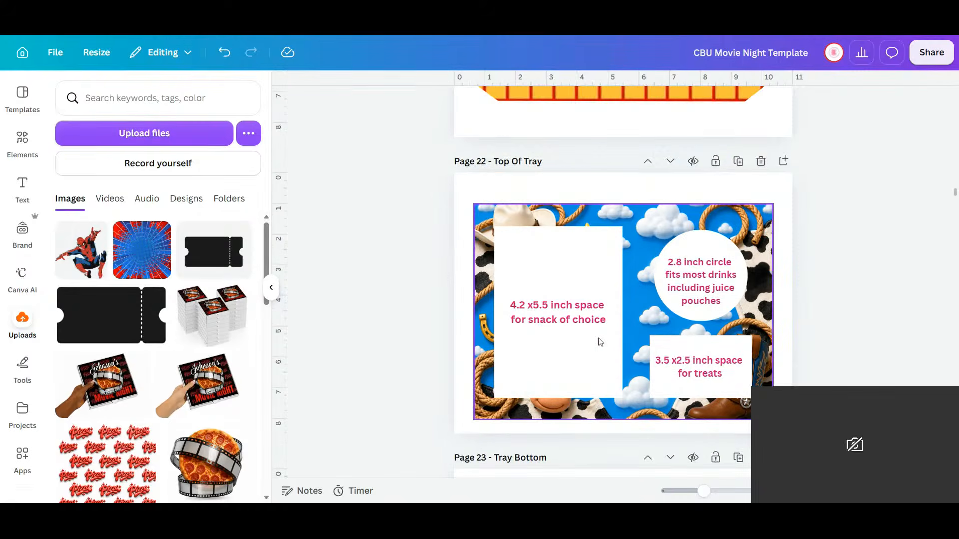
scroll(600, 342, up, 9)
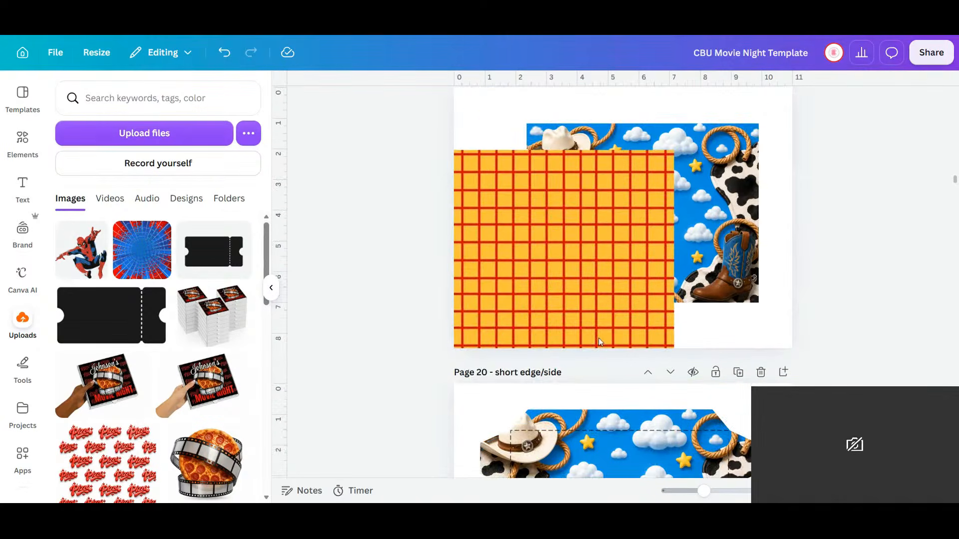
click(677, 212)
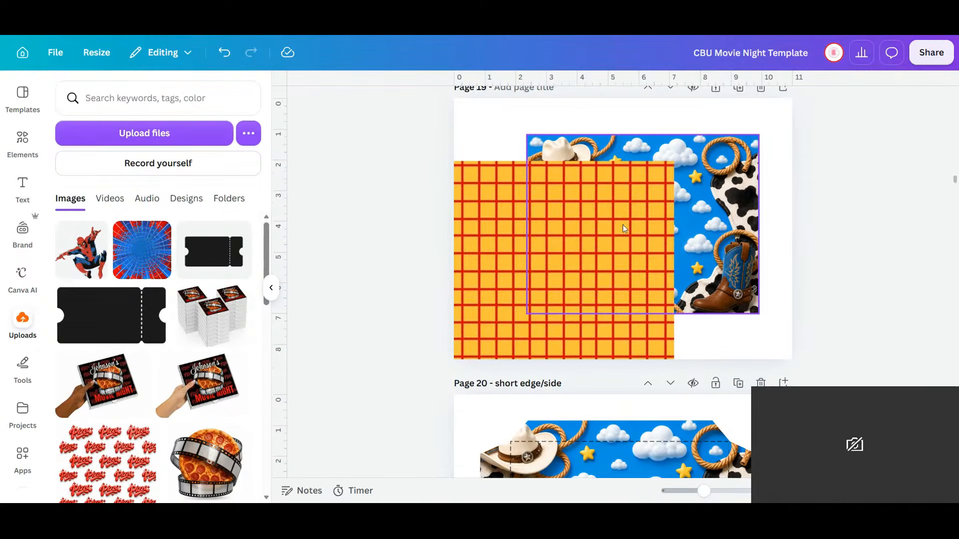
shift+click(514, 235)
right_click(514, 236)
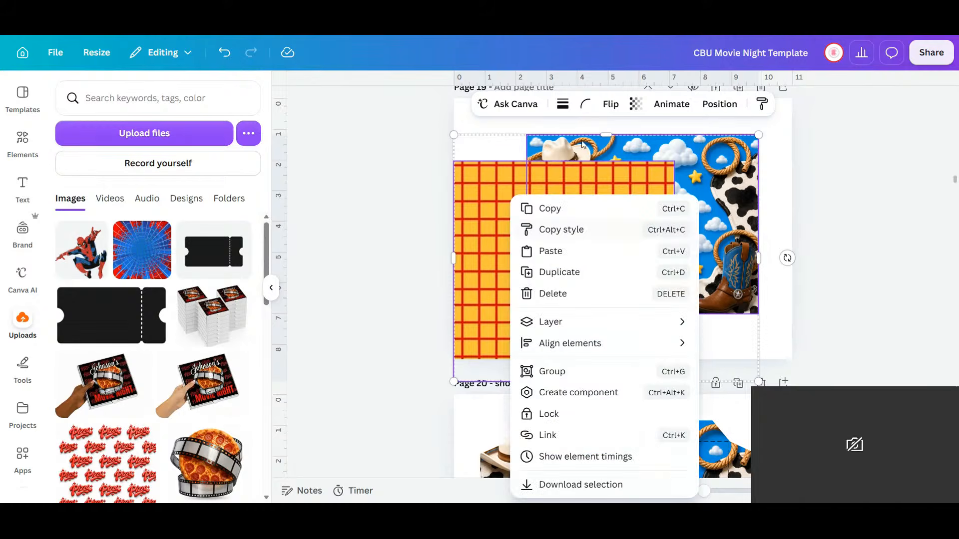
click(558, 210)
- Move the page holding the cowboy and plaid source images down to just before the Tray Bottom page
scroll(805, 199, up, 3)
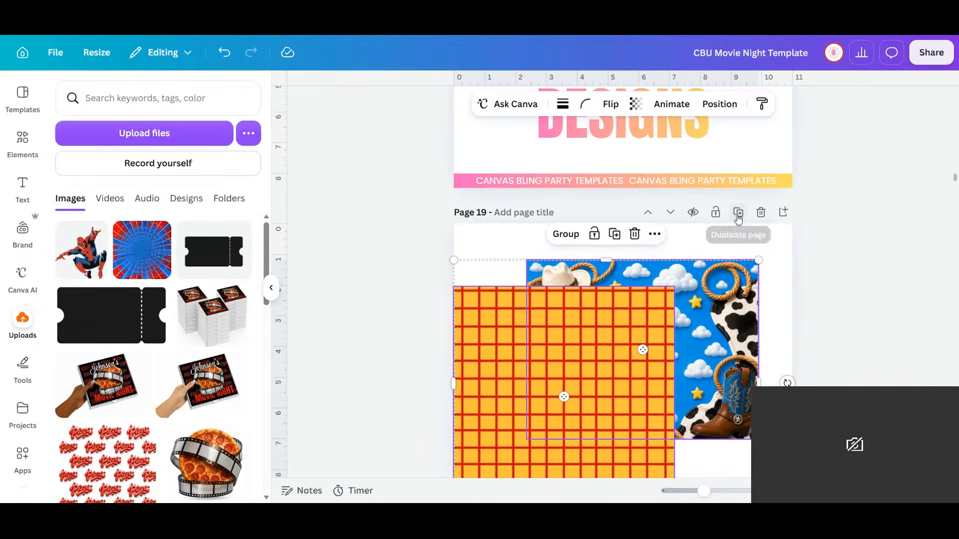
click(670, 212)
click(670, 212)
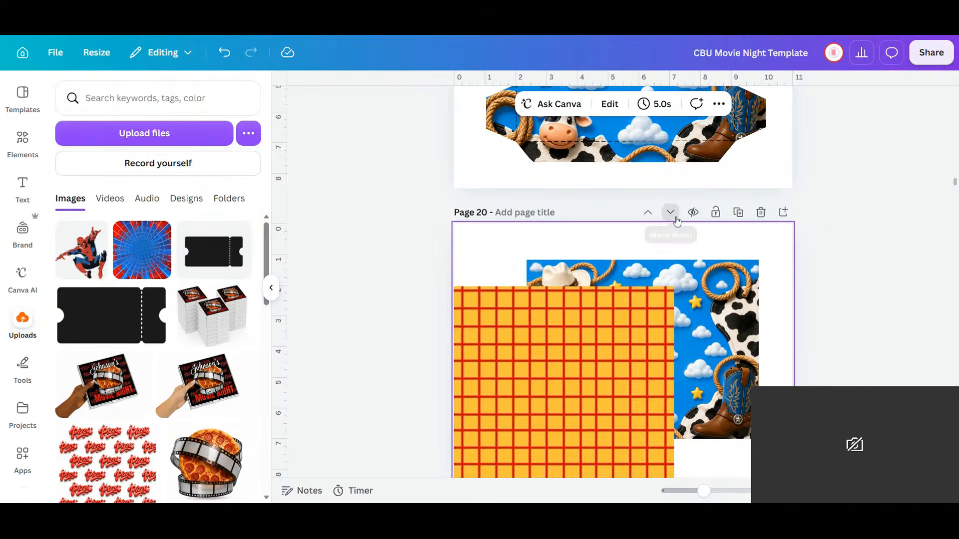
click(675, 219)
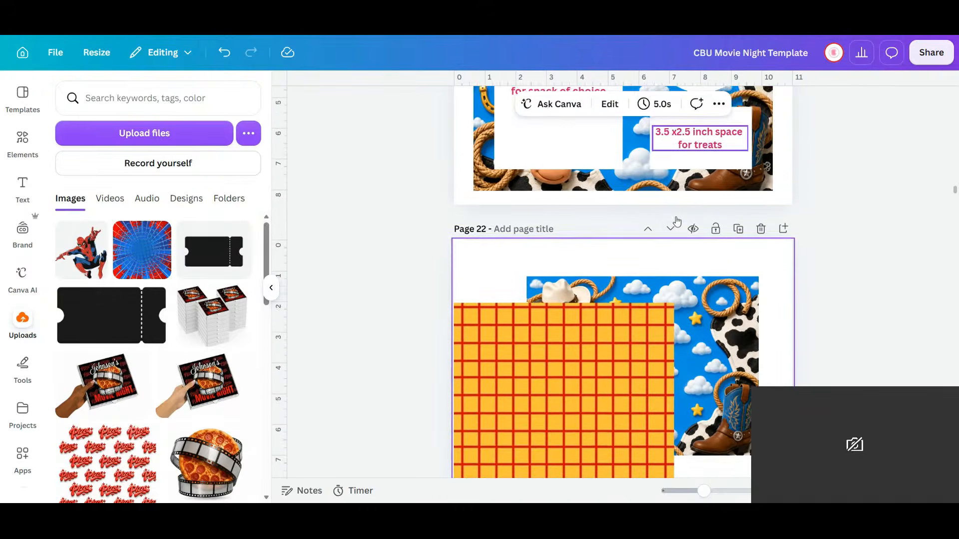
- Duplicate the yellow plaid pattern on page 22 and upscale the duplicate
scroll(677, 220, down, 5)
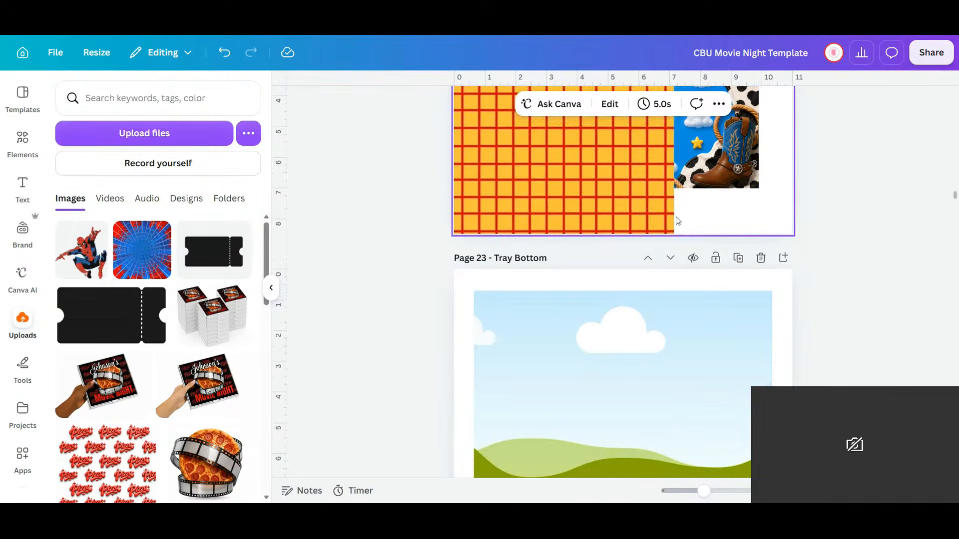
click(575, 142)
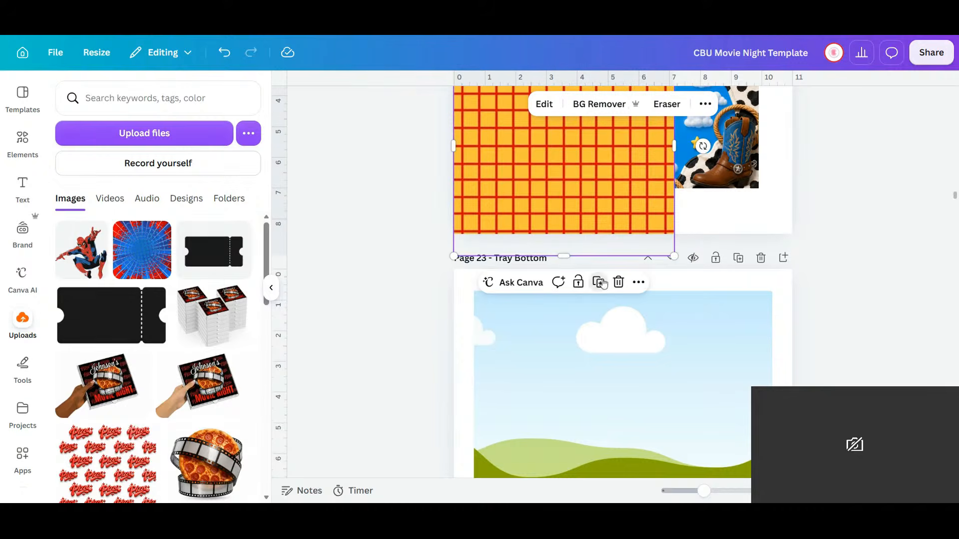
click(599, 282)
drag(672, 348, 584, 143)
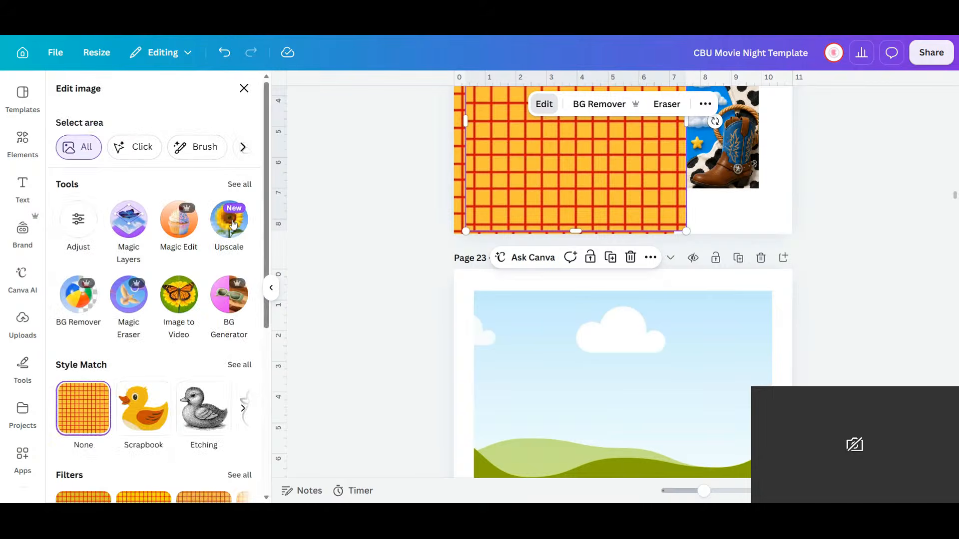
click(229, 227)
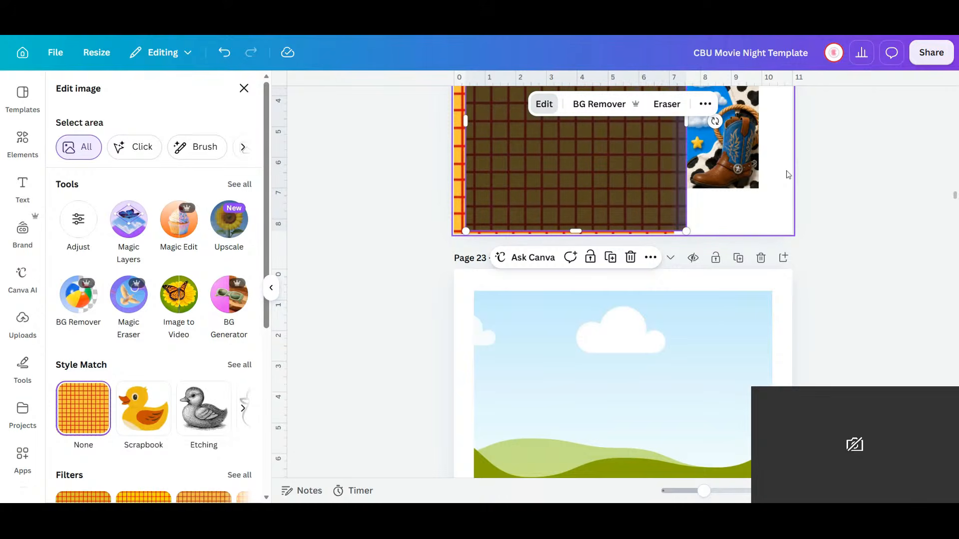
- Shift the upscaled plaid copy away from the original on page 22 and compare the sharpness of both patterns up close
scroll(720, 221, up, 1)
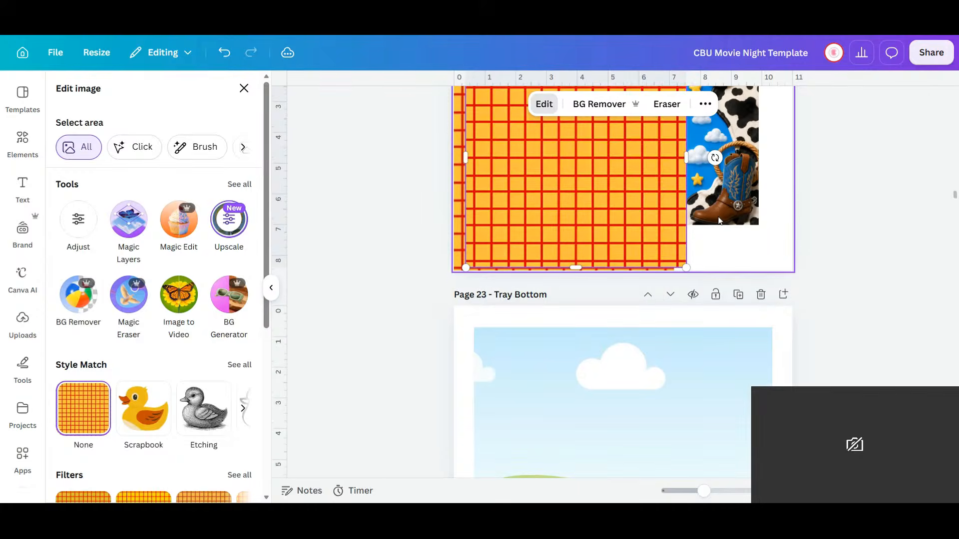
scroll(719, 222, up, 4)
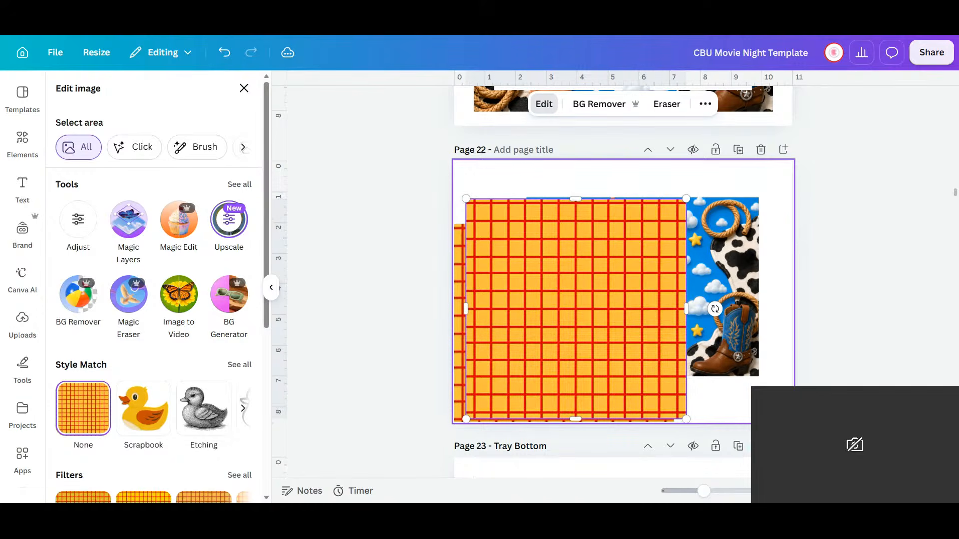
mouse_move(703, 491)
mouse_down()
mouse_move(743, 482)
mouse_move(695, 496)
mouse_up()
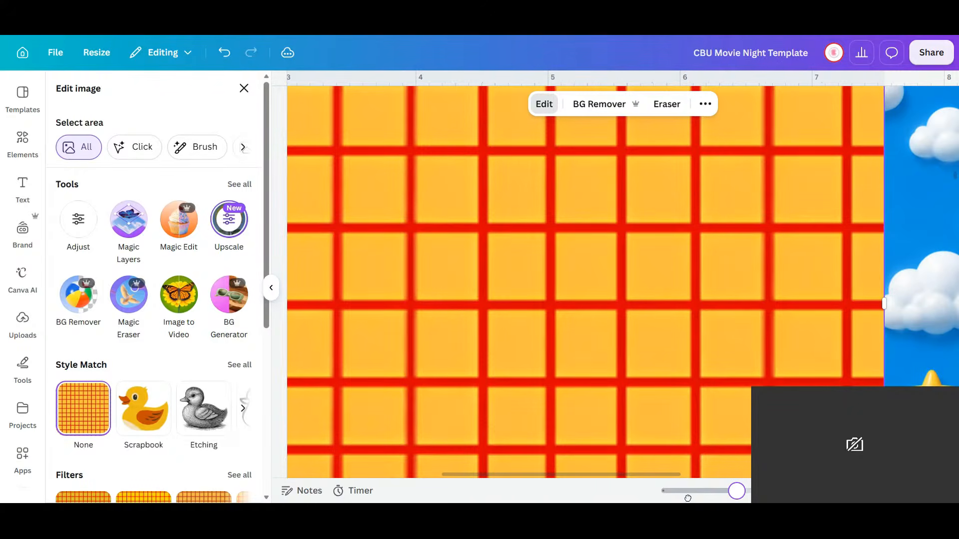
click(688, 497)
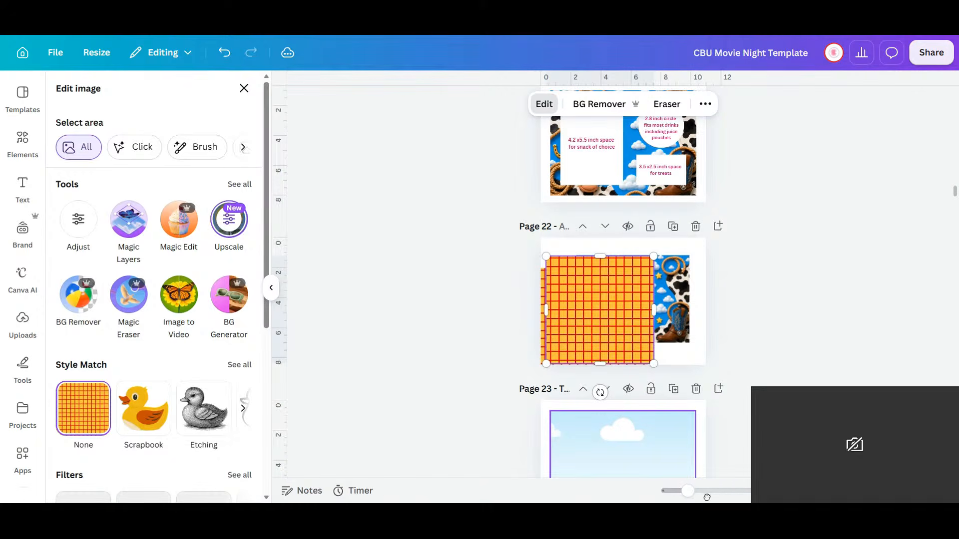
click(705, 494)
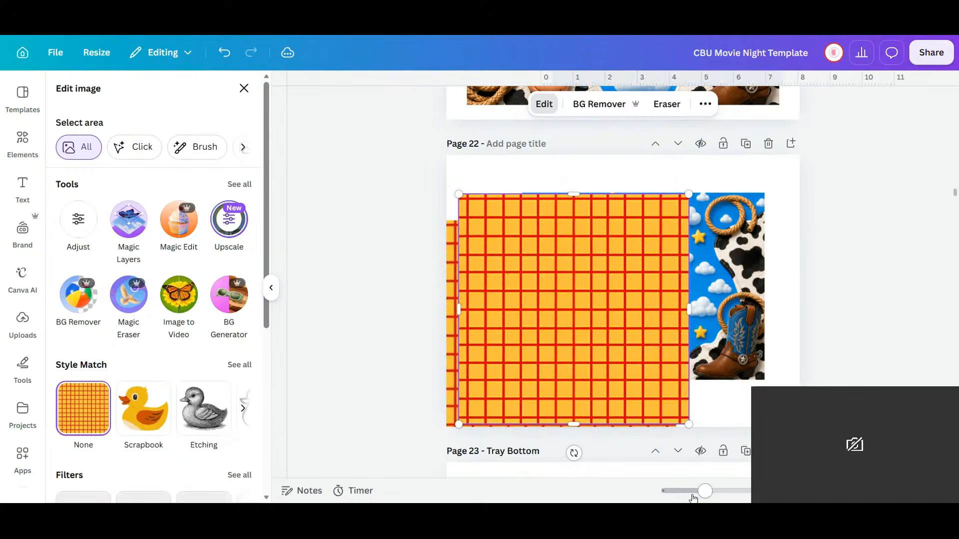
click(719, 492)
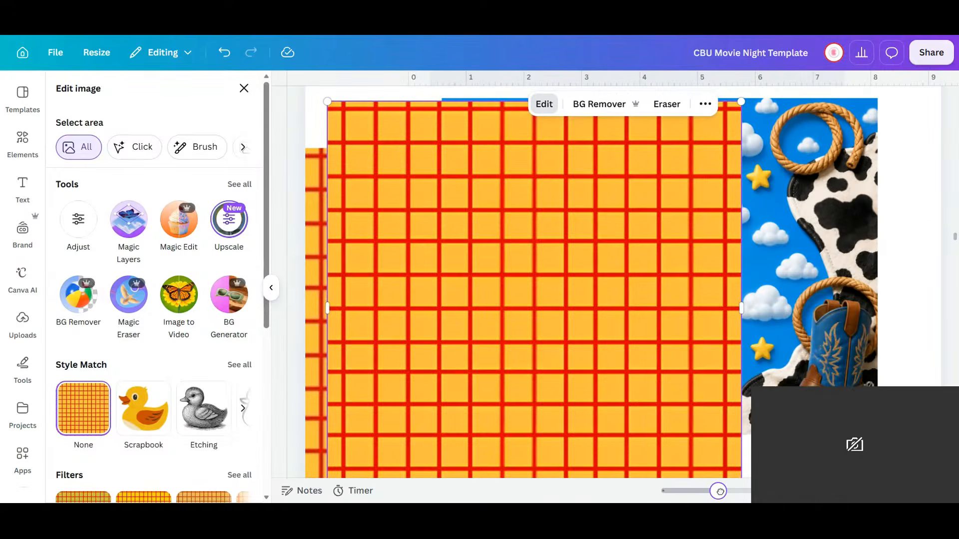
drag(721, 492, 722, 492)
drag(630, 475, 496, 449)
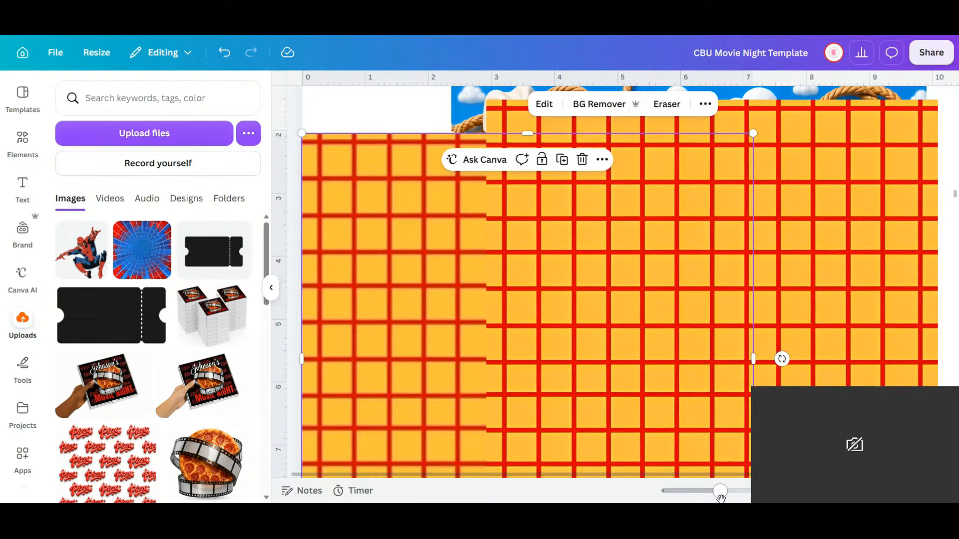
drag(720, 491, 698, 496)
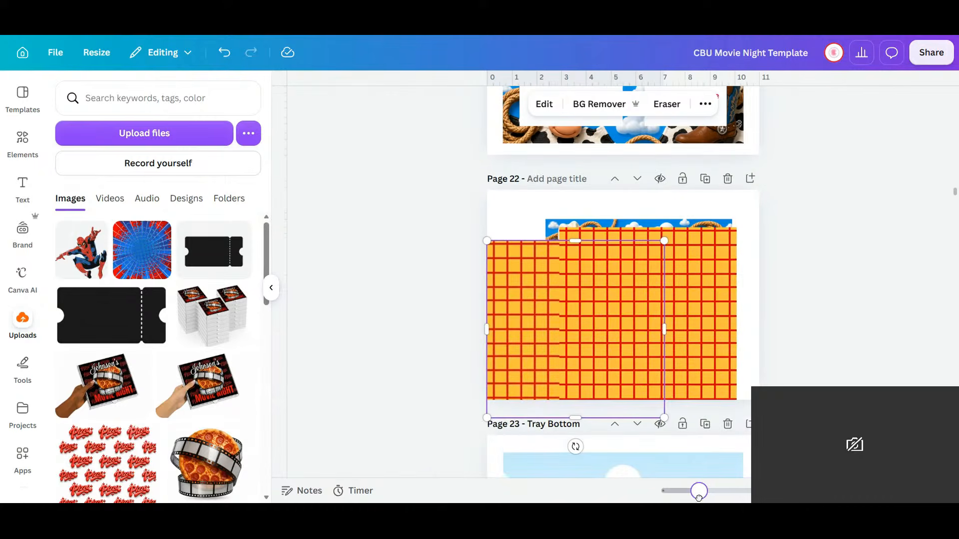
- Fill both long side strips on page 20 with duplicates of the right-hand yellow plaid pattern from page 22
right_click(699, 268)
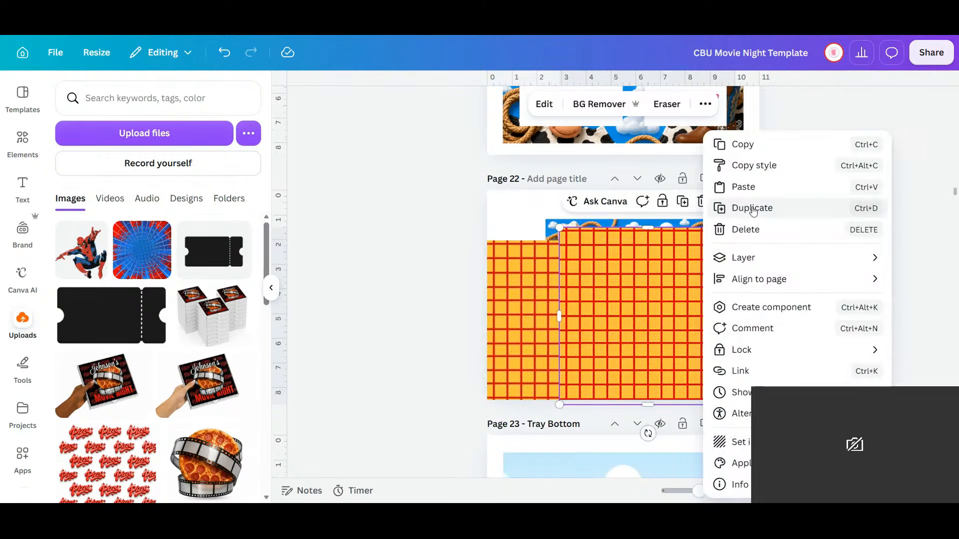
click(739, 207)
scroll(695, 390, up, 5)
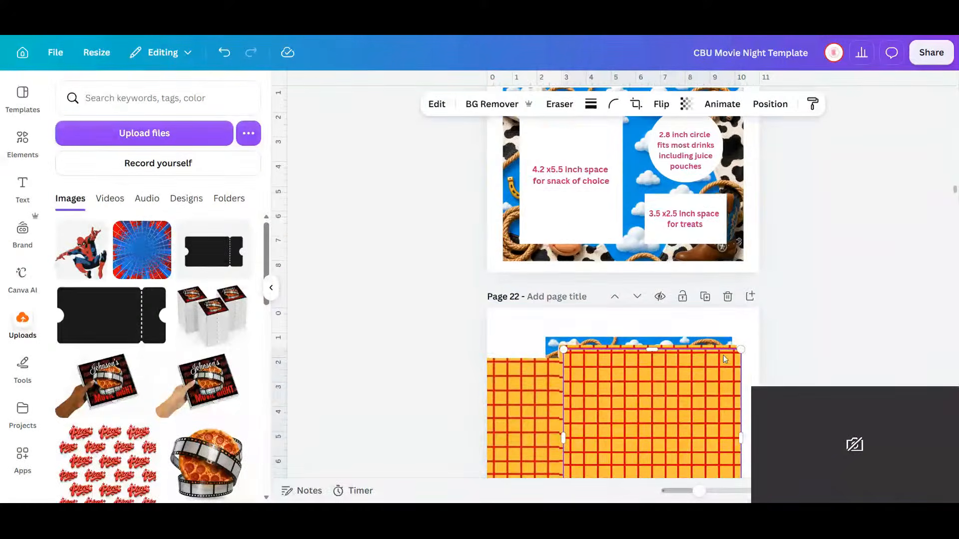
drag(680, 450, 660, 185)
scroll(755, 218, up, 5)
scroll(755, 218, up, 1)
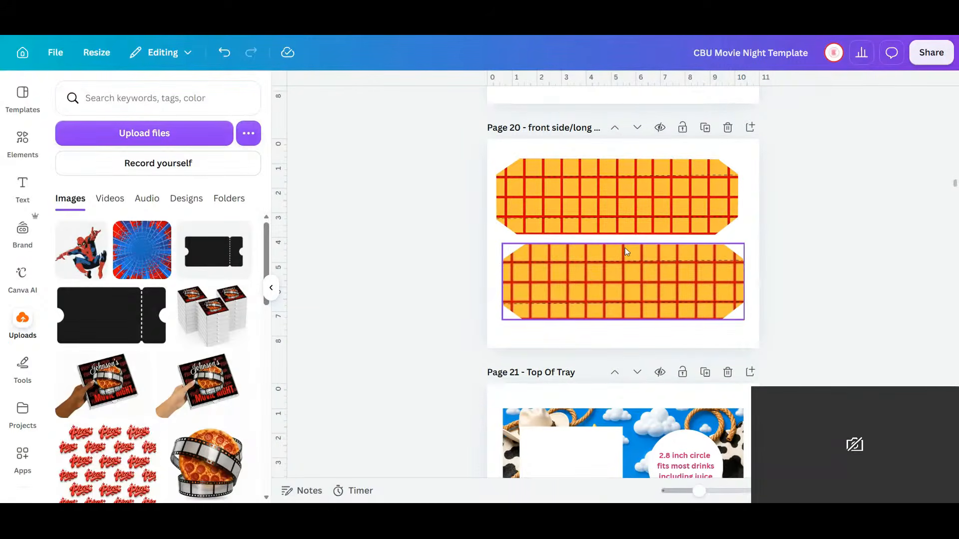
scroll(655, 254, down, 4)
scroll(656, 256, down, 5)
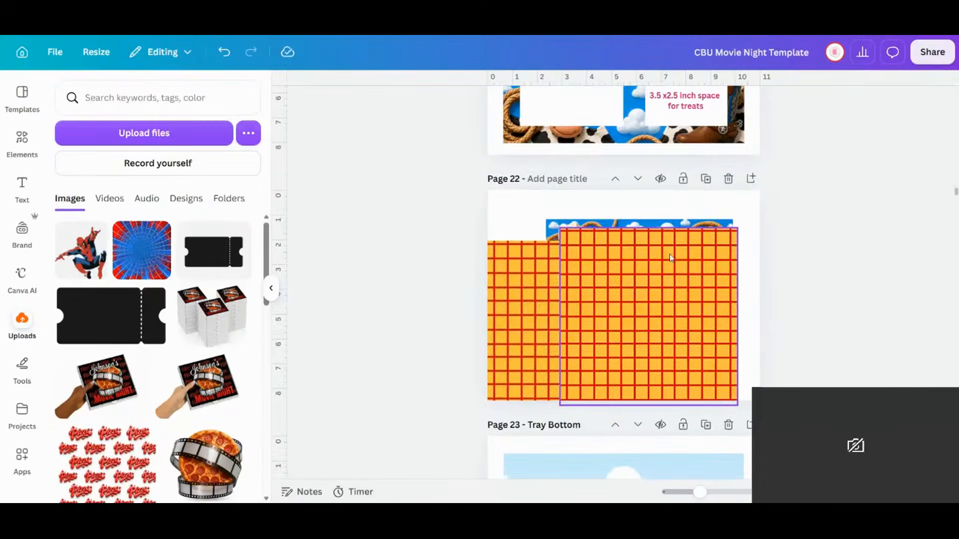
click(671, 256)
click(684, 202)
drag(666, 313, 648, 220)
scroll(748, 215, up, 3)
scroll(749, 215, up, 4)
scroll(755, 310, up, 7)
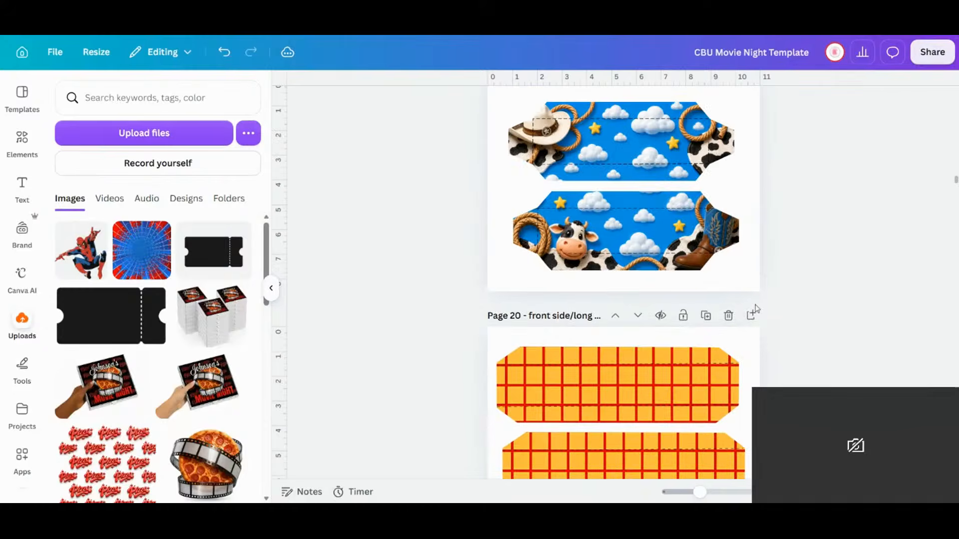
- Fill the Tray Bottom page with a copy of the yellow plaid and delete the left-hand plaid copy from page 22
scroll(756, 309, down, 9)
scroll(754, 304, down, 10)
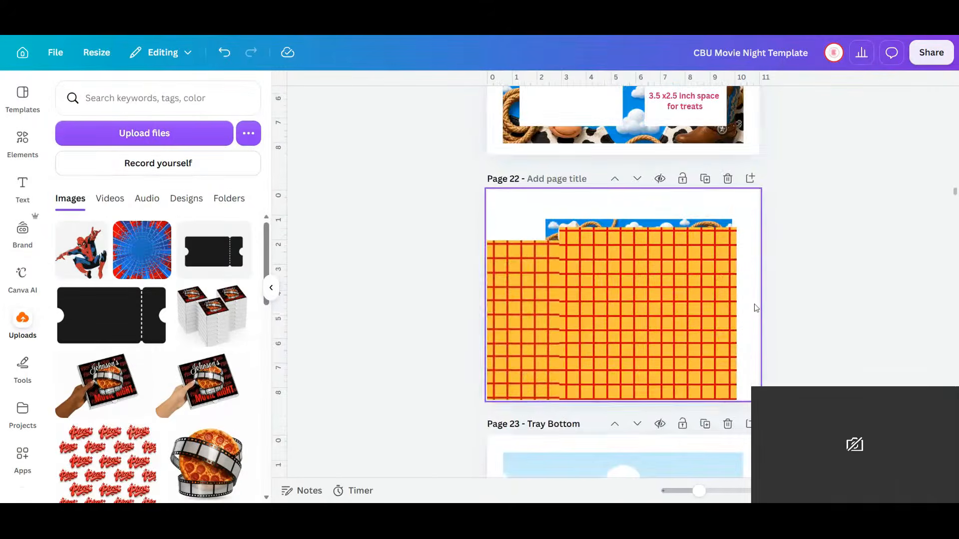
scroll(762, 291, up, 1)
scroll(762, 294, up, 1)
click(668, 196)
drag(657, 200, 634, 407)
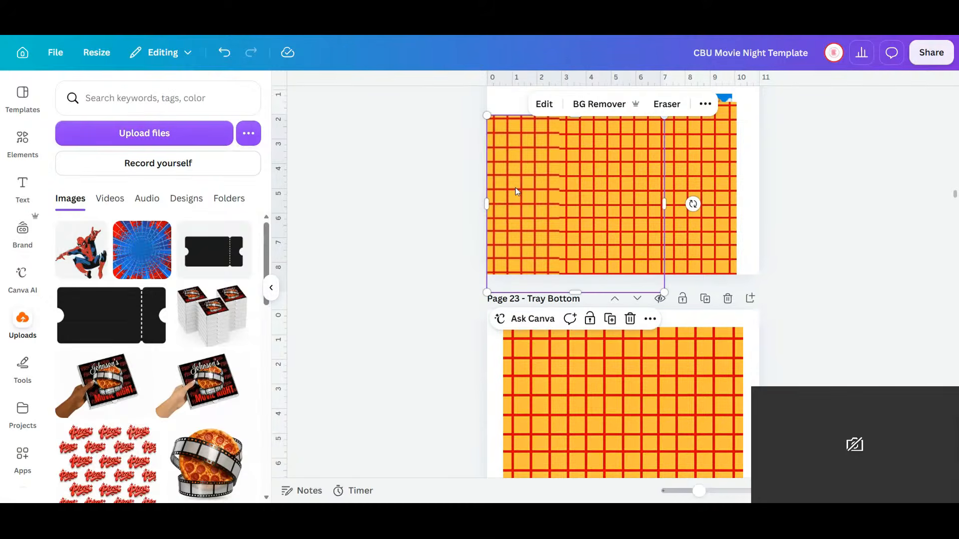
key(Delete)
- Duplicate the cowboy picture on page 22 and fill the frame on the blank top page with it
scroll(649, 219, down, 3)
scroll(649, 219, up, 6)
click(556, 303)
click(673, 257)
scroll(671, 318, down, 3)
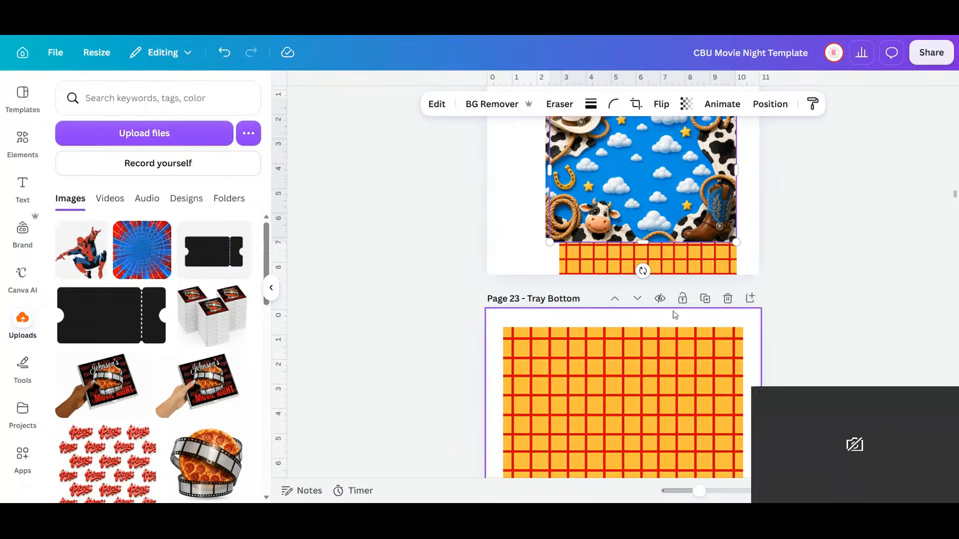
drag(681, 207, 688, 419)
scroll(688, 418, down, 5)
scroll(691, 423, down, 3)
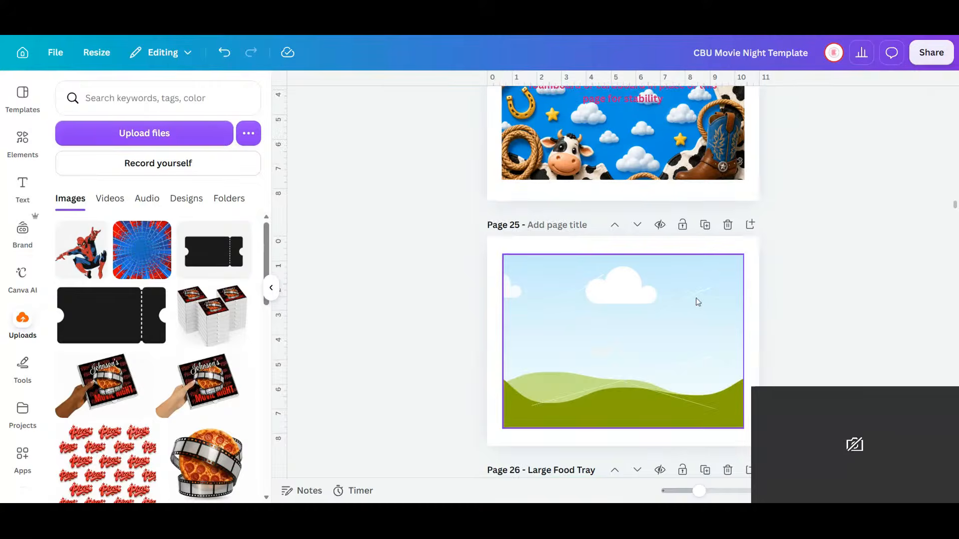
scroll(696, 300, up, 4)
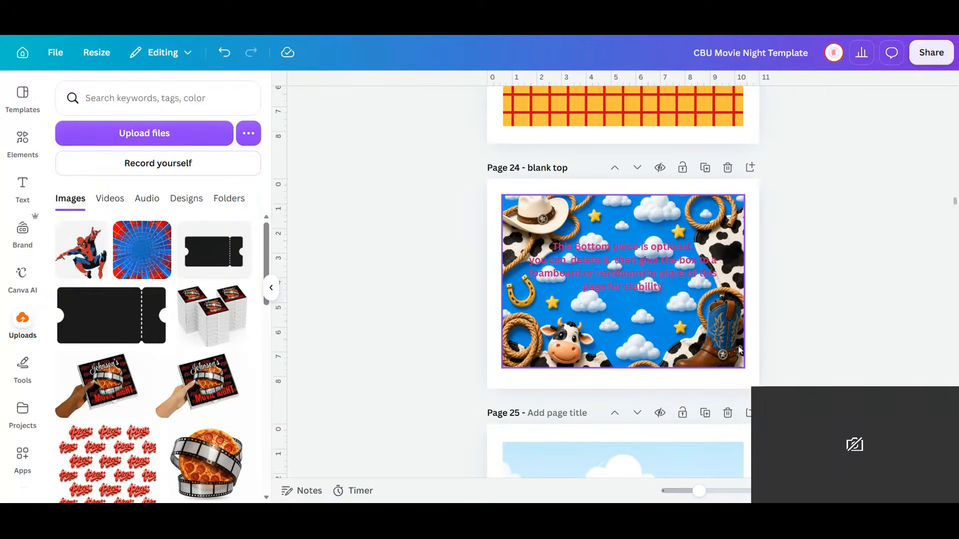
click(749, 349)
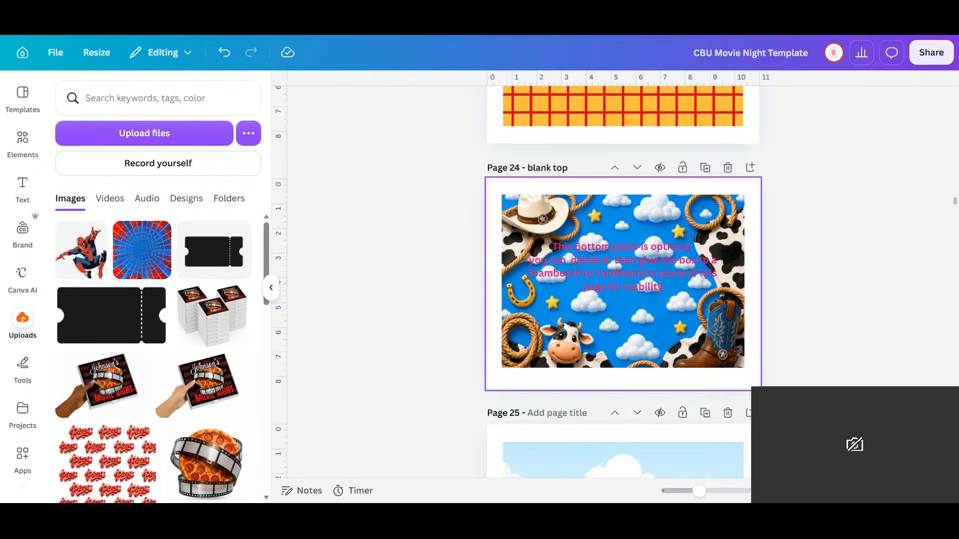
- Review the filled tray pages and move the page holding the cowboy and plaid source images down to just before the Large Food Tray page
scroll(706, 281, up, 7)
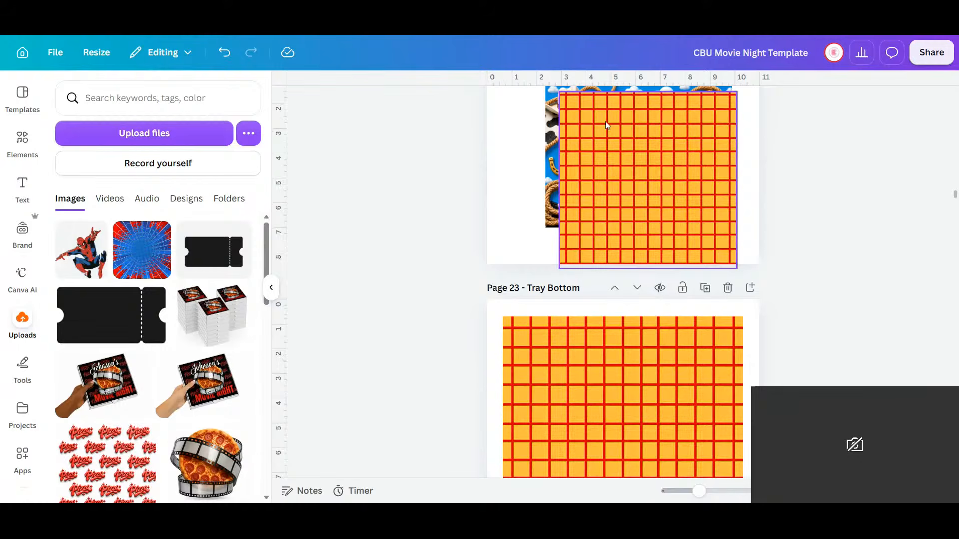
scroll(674, 273, up, 10)
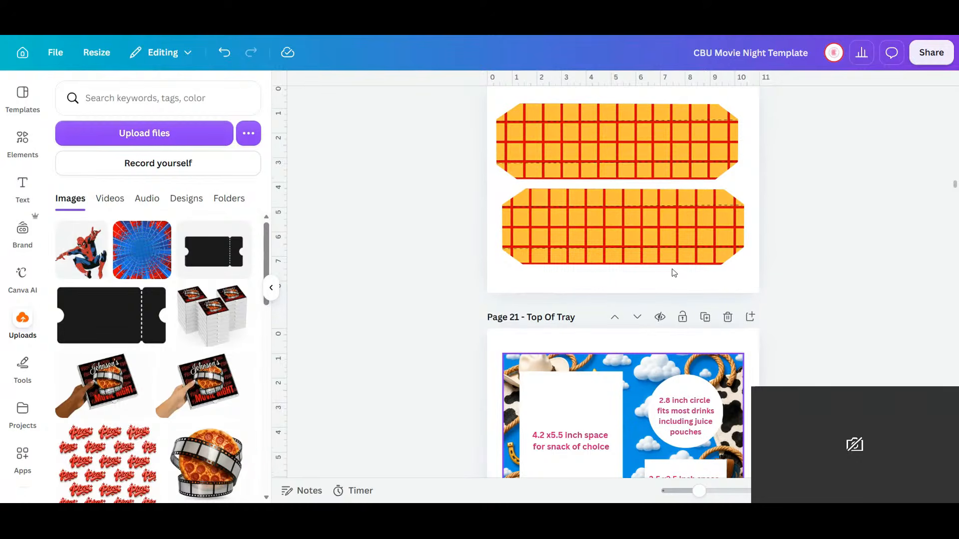
scroll(820, 278, up, 1)
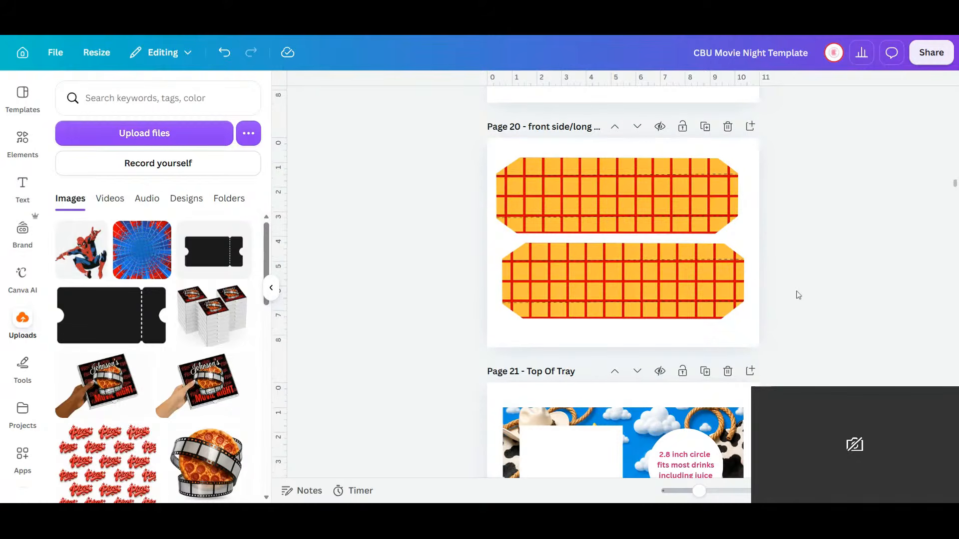
scroll(724, 280, down, 10)
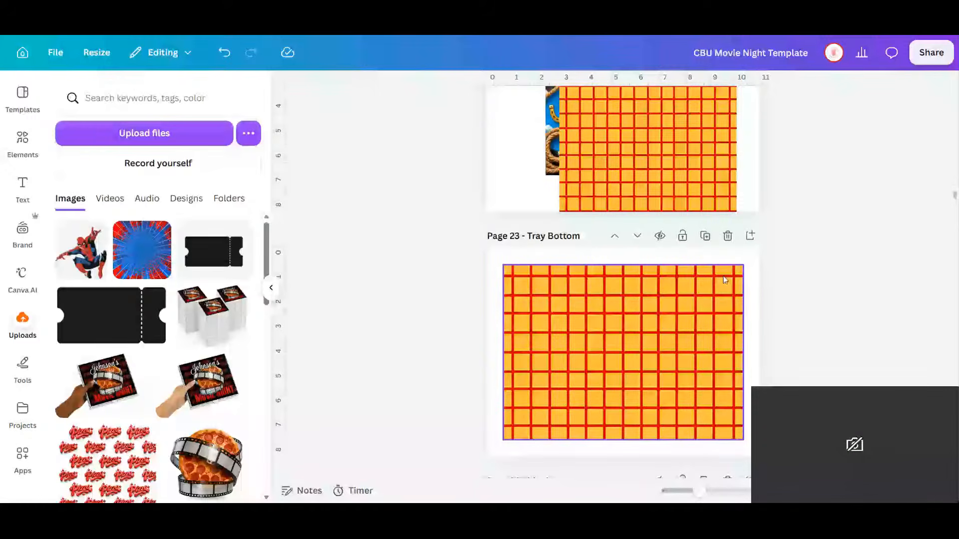
scroll(724, 277, up, 5)
click(639, 243)
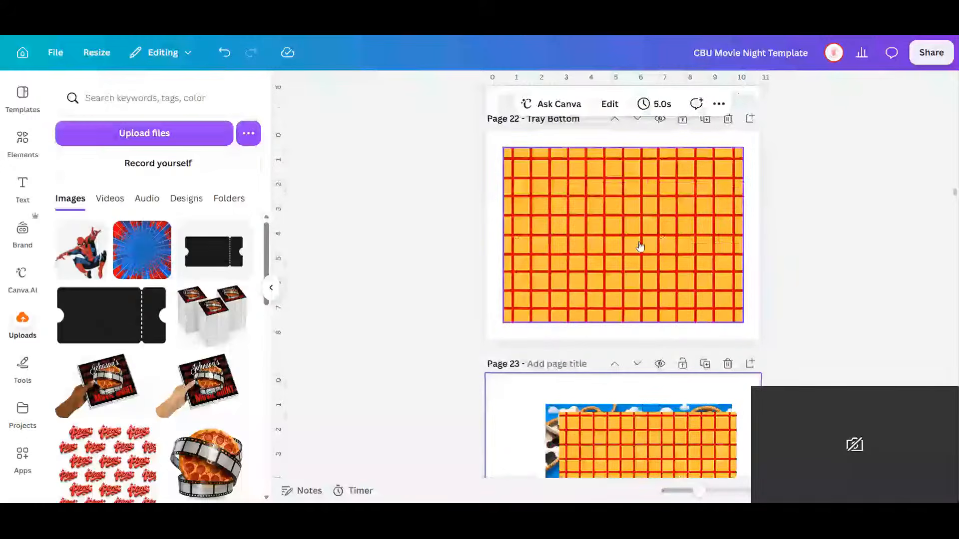
scroll(640, 246, down, 2)
click(638, 243)
click(638, 244)
scroll(652, 243, up, 2)
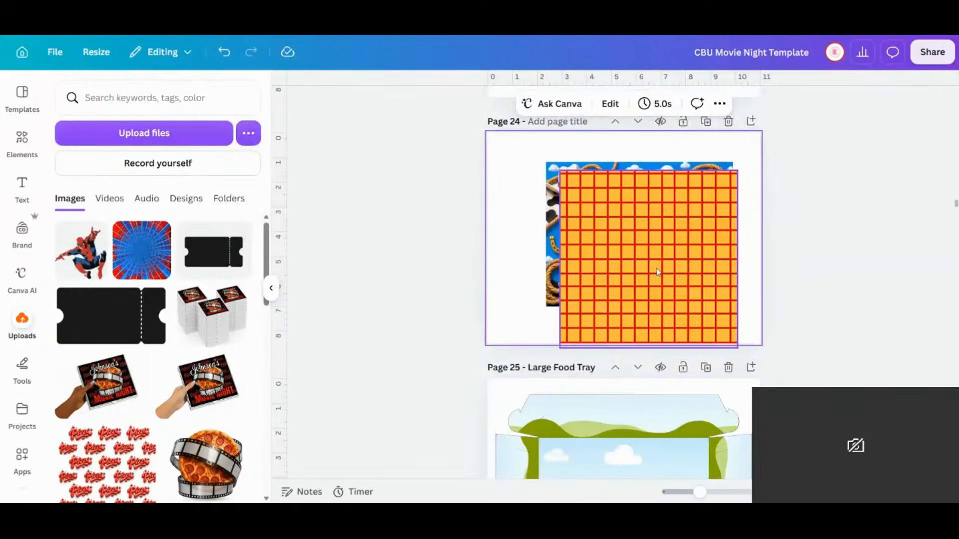
- Fill the upper and lower flaps of the Large Food Tray with duplicates of the yellow plaid from page 24
scroll(659, 272, down, 3)
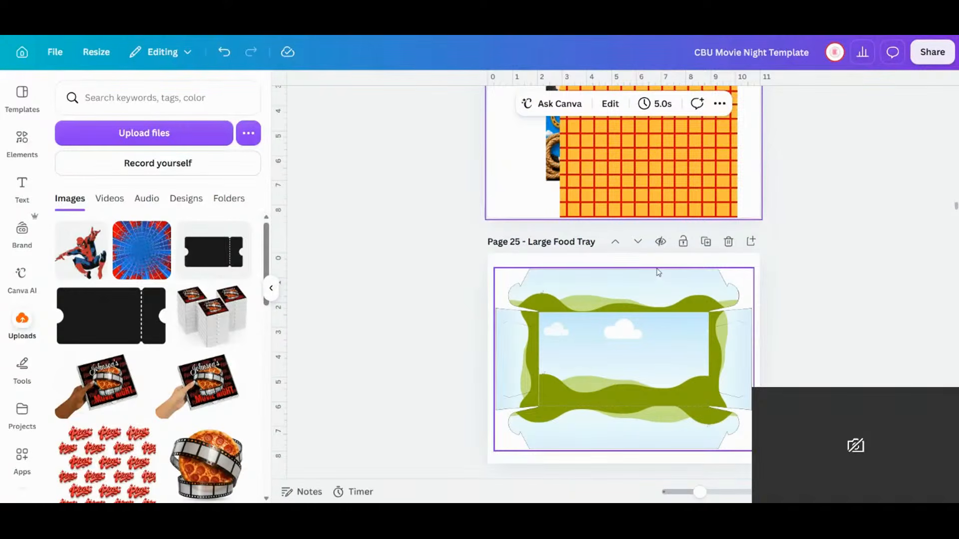
scroll(701, 284, up, 2)
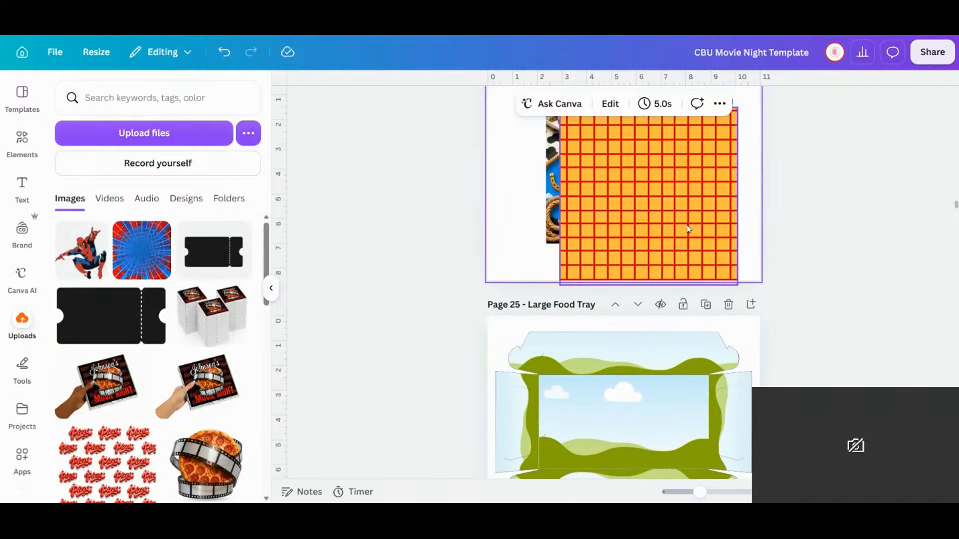
click(688, 229)
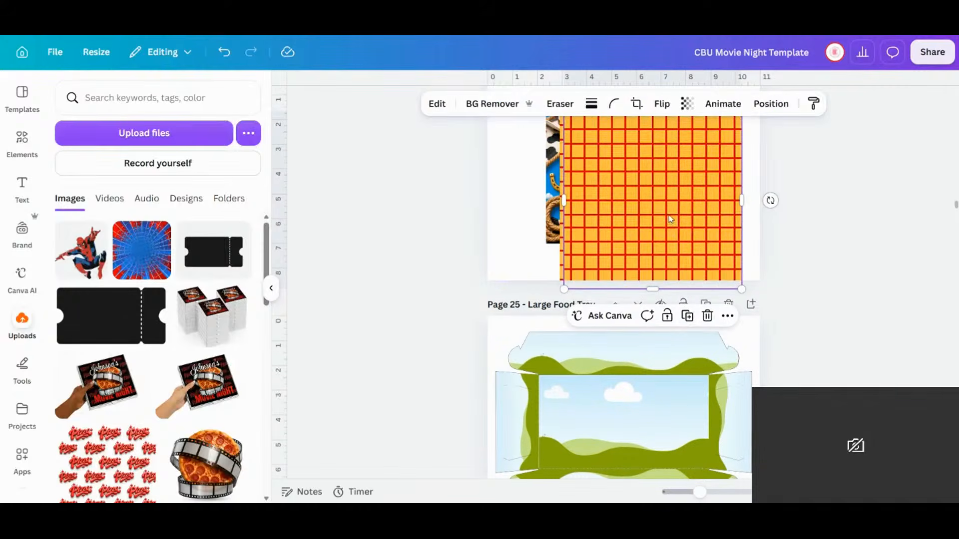
drag(670, 212, 650, 351)
click(656, 213)
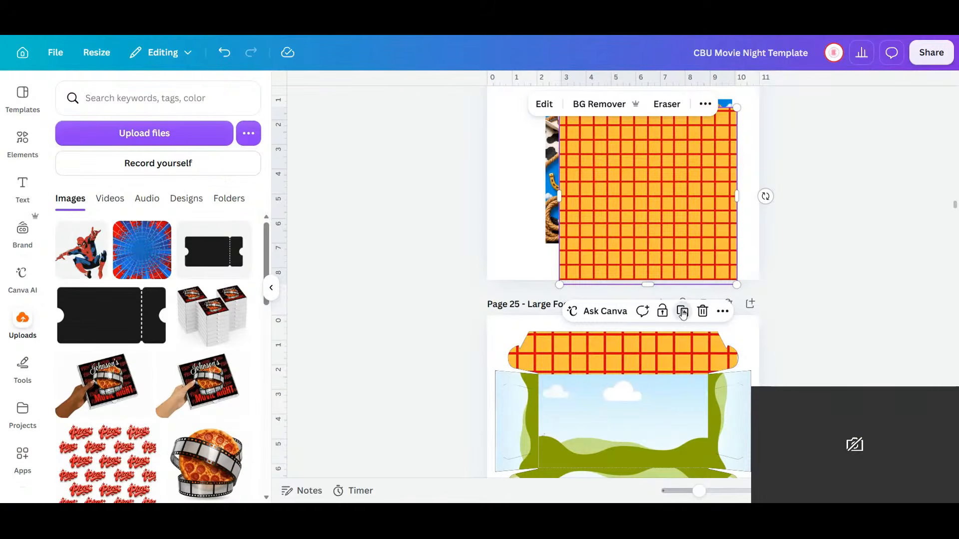
scroll(685, 150, down, 3)
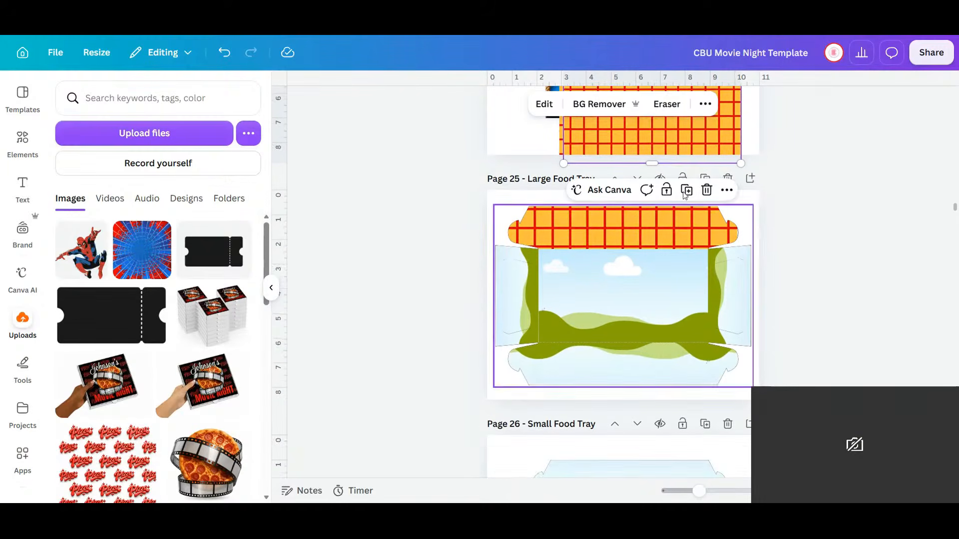
drag(685, 136, 643, 376)
- Fill the left and right side panels of the Large Food Tray with duplicates of the cowboy picture from page 24
click(552, 109)
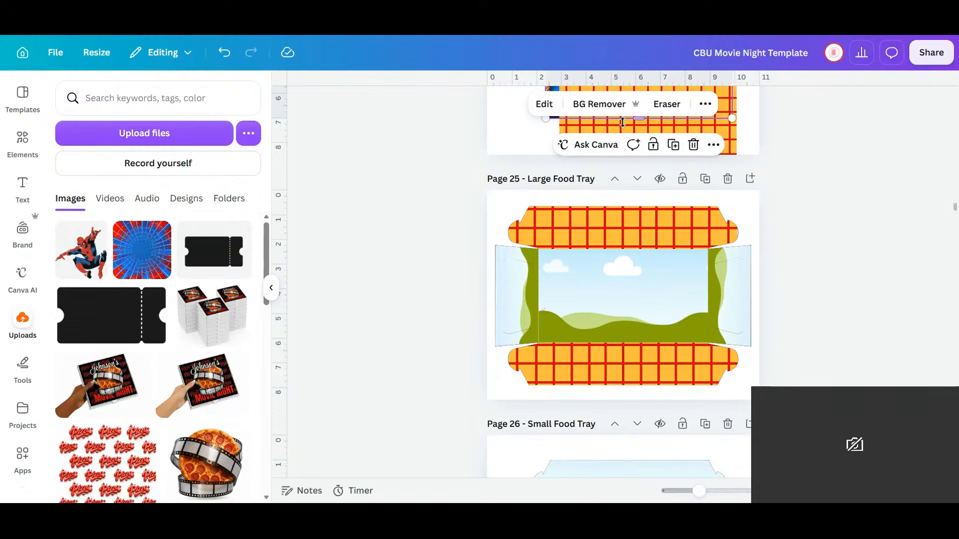
click(673, 144)
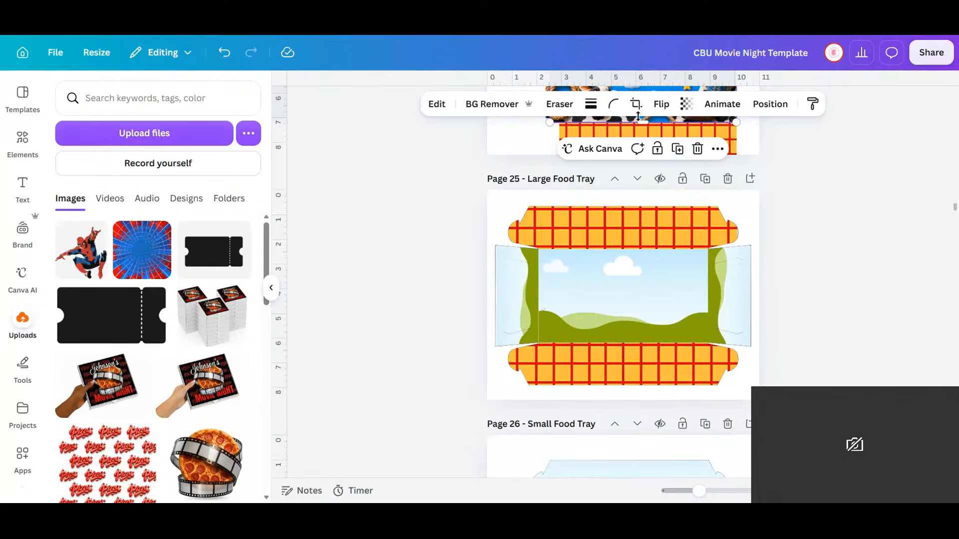
scroll(637, 185, up, 3)
drag(637, 182, 519, 405)
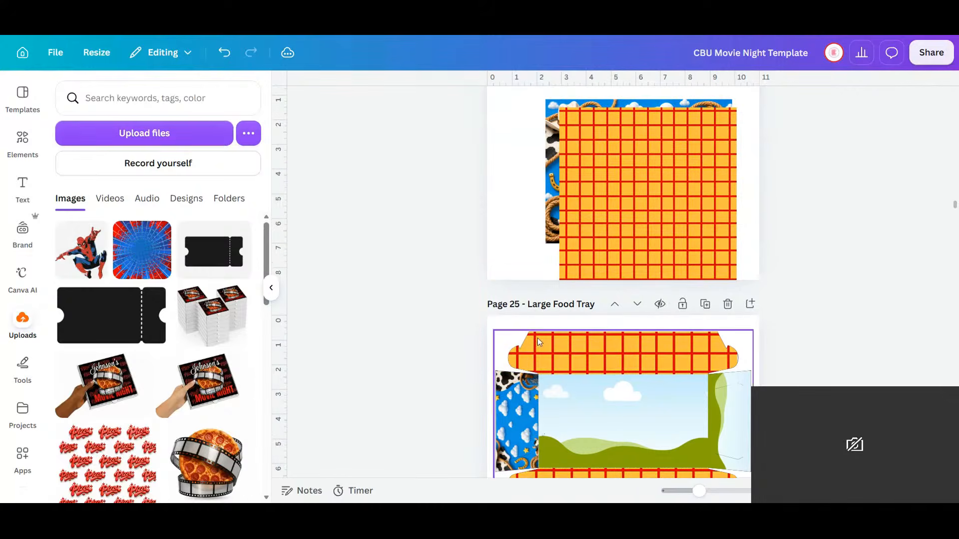
click(551, 172)
click(677, 274)
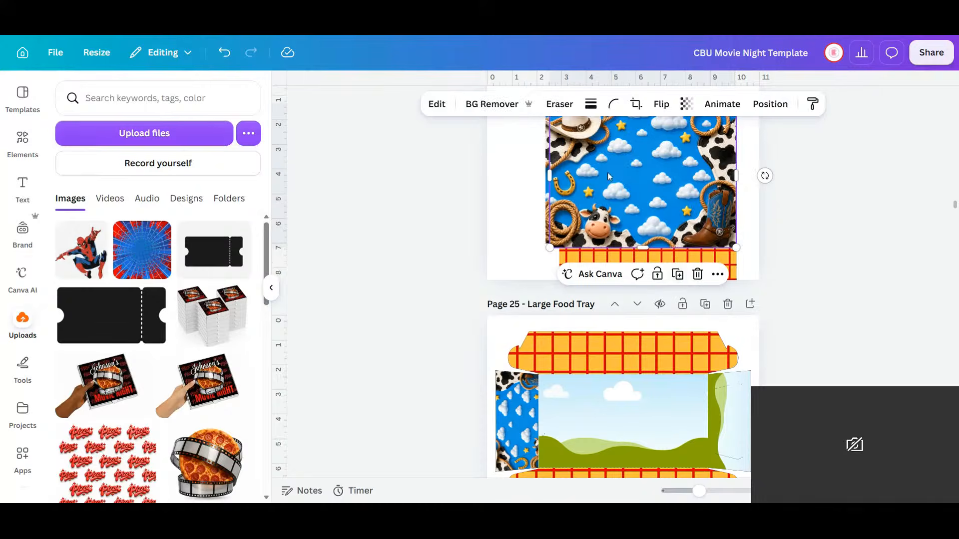
drag(578, 158, 747, 427)
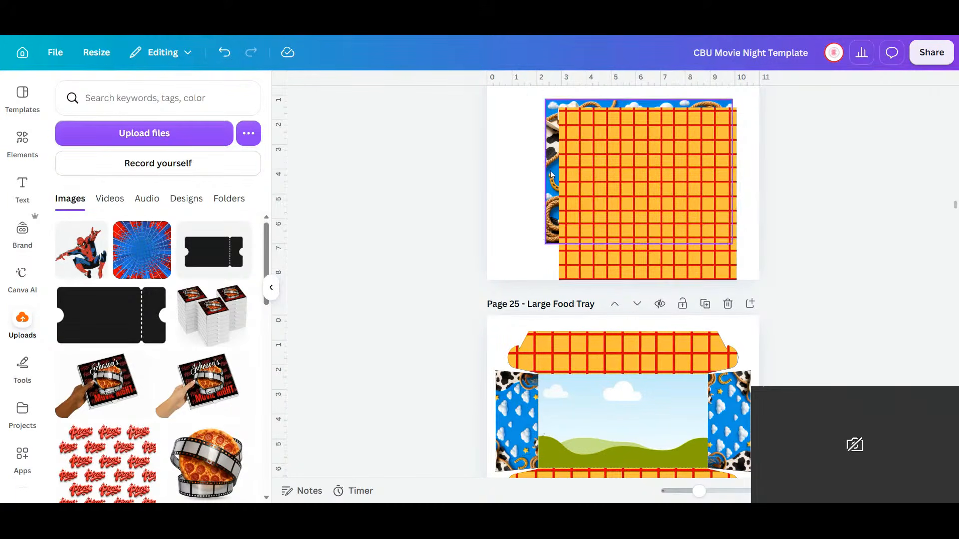
- Fill the centre panel of the Large Food Tray with another duplicate of the cowboy picture
click(618, 223)
click(674, 270)
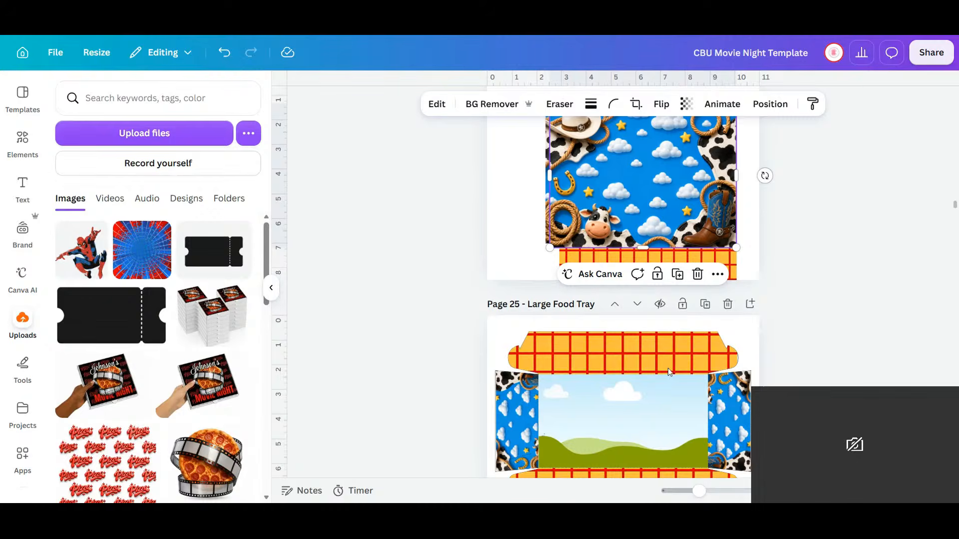
drag(674, 341, 672, 373)
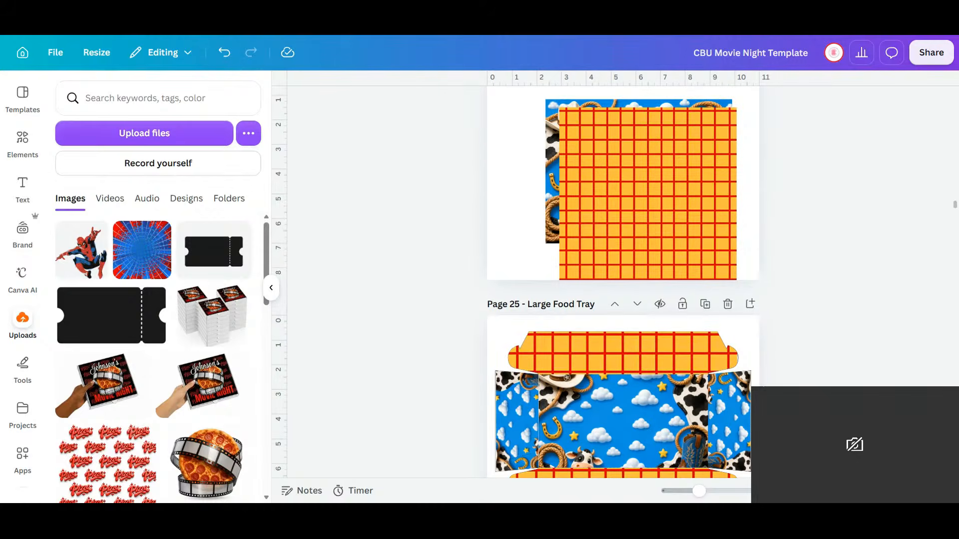
scroll(623, 280, down, 4)
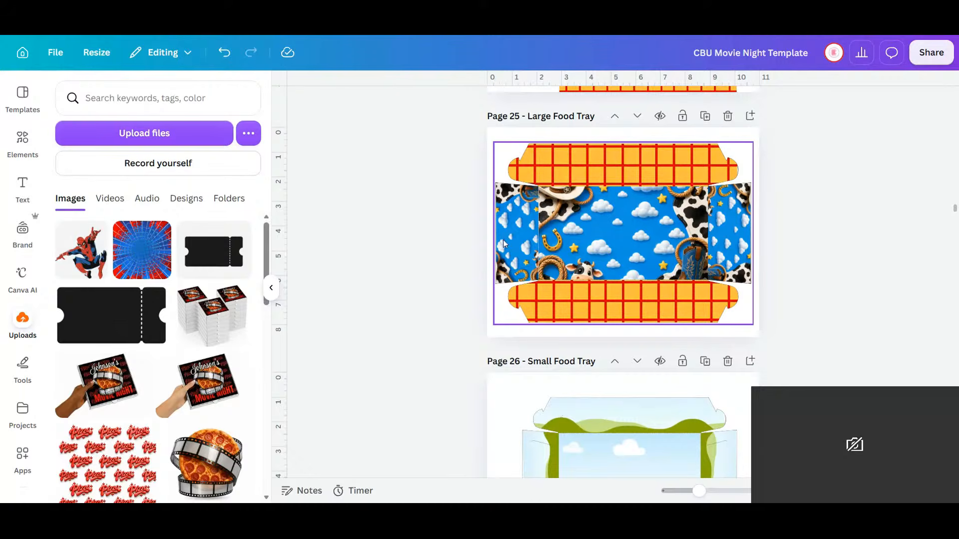
click(518, 242)
click(519, 225)
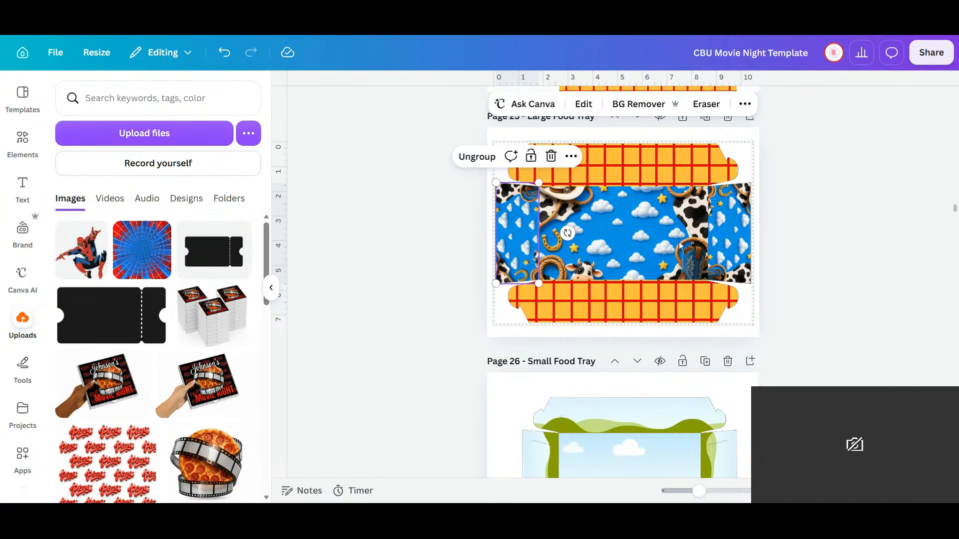
key(Escape)
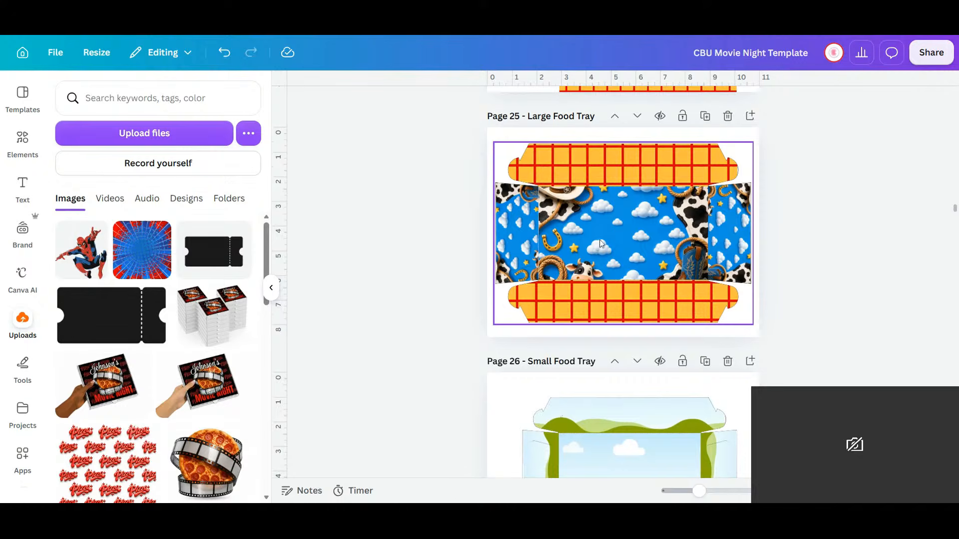
- Try to enlarge the cowboy picture inside the crop of the Large Food Tray's centre panel
click(618, 228)
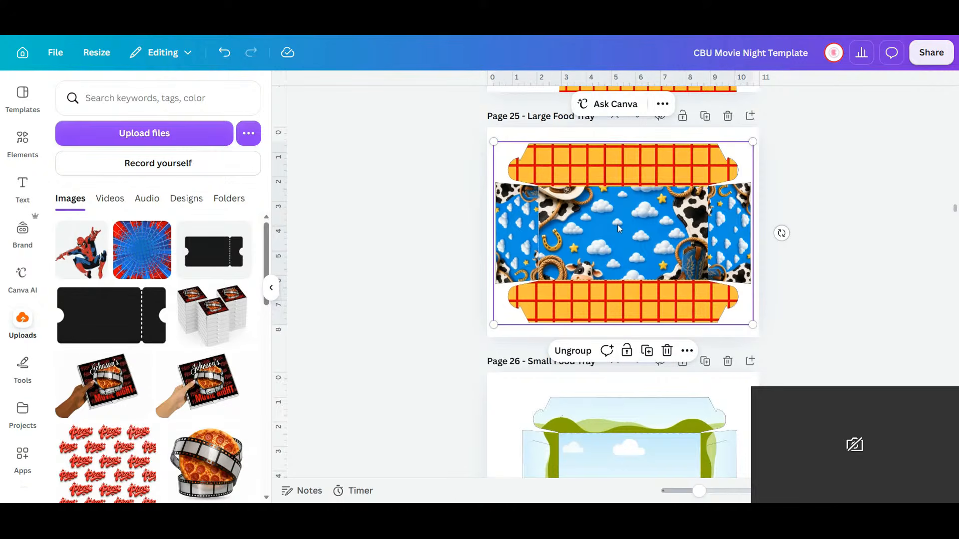
double_click(618, 224)
double_click(618, 224)
double_click(619, 225)
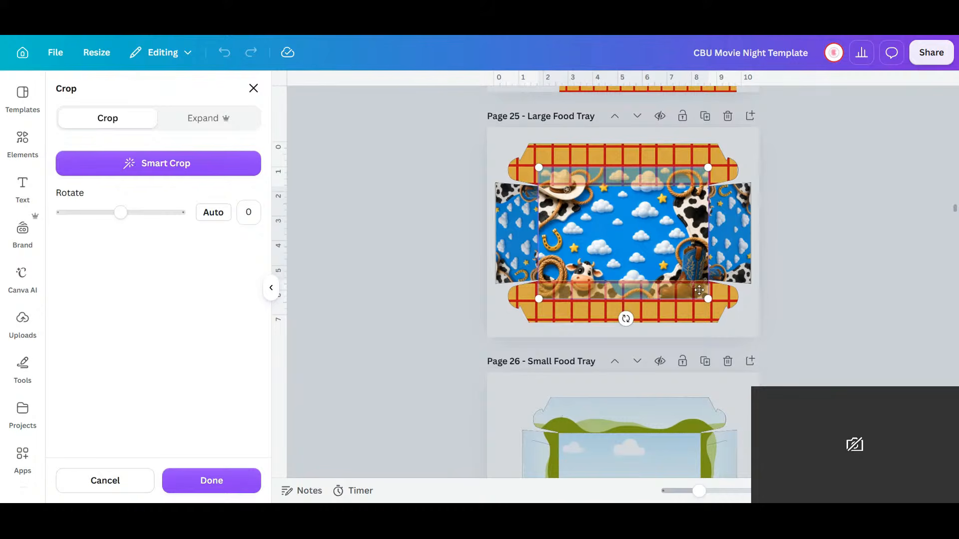
drag(708, 300, 738, 352)
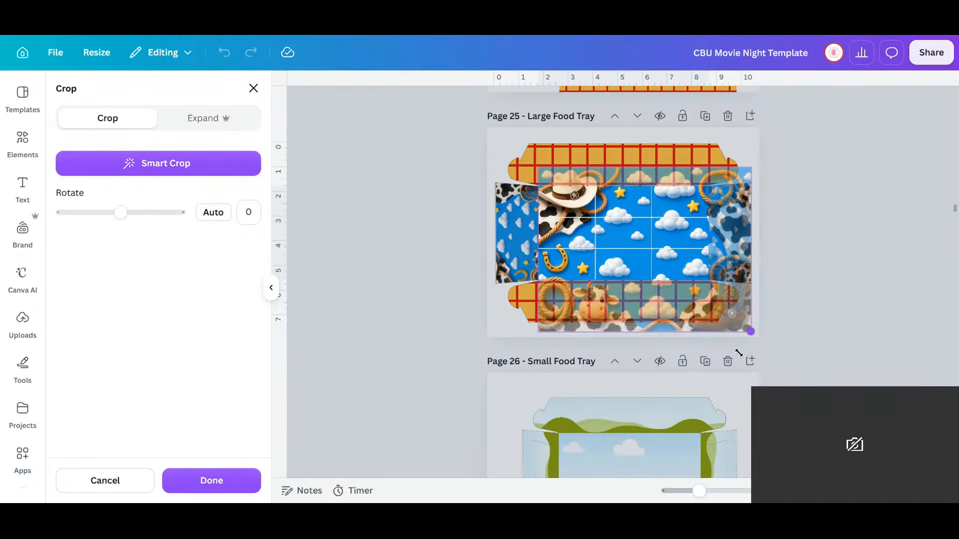
drag(527, 332, 472, 333)
- Duplicate the Large Food Tray's centre panel and move the copy down over the lower flap
right_click(620, 235)
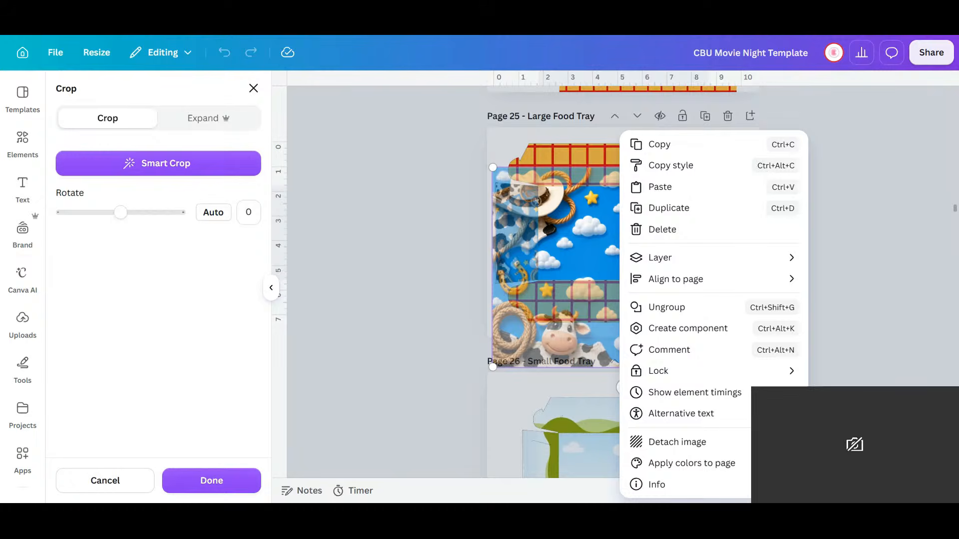
click(643, 230)
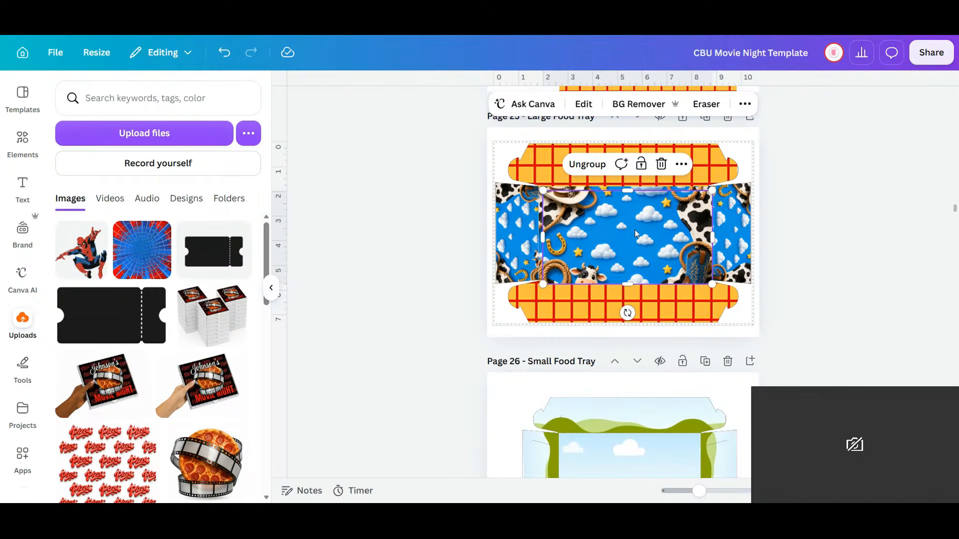
drag(648, 253, 644, 346)
click(655, 211)
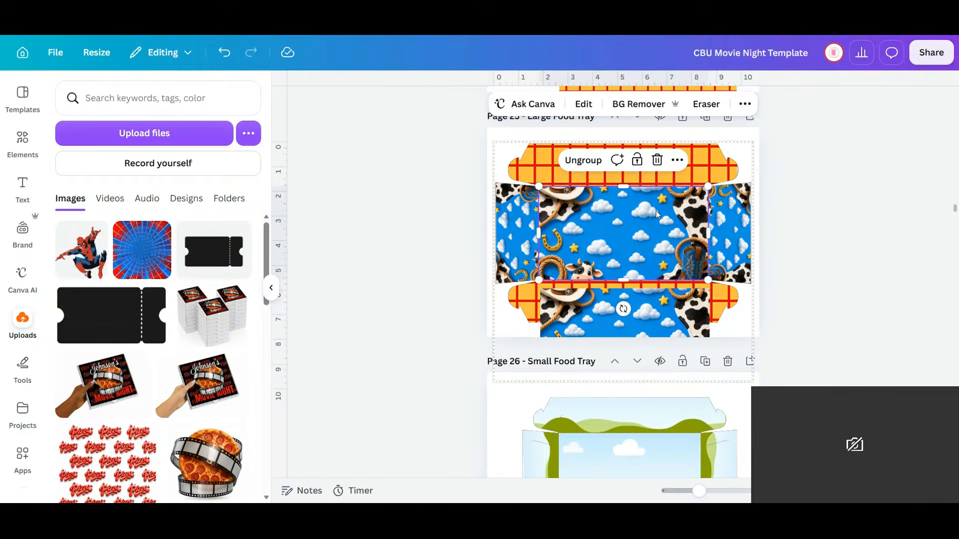
double_click(655, 211)
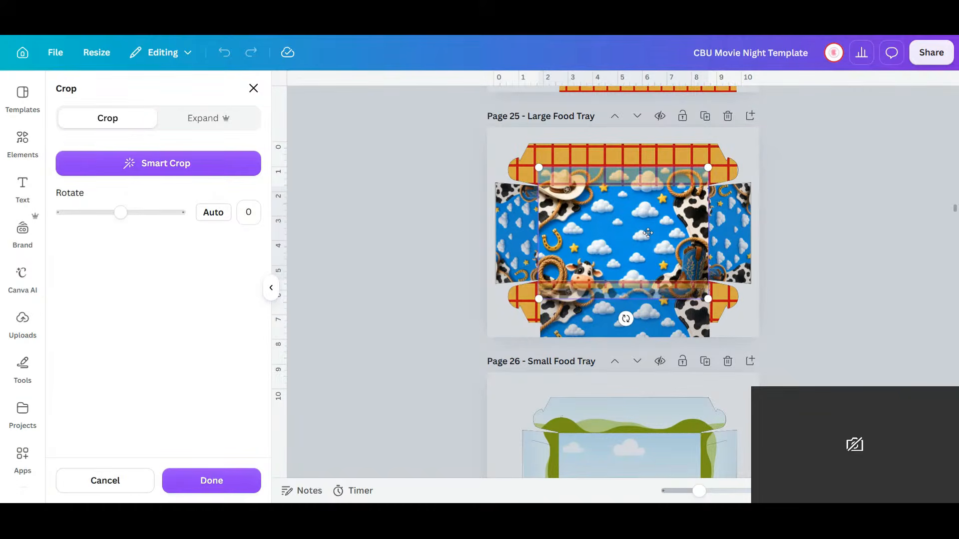
key(Escape)
key(Escape)
- Enlarge the cowboy picture in the original centre panel's crop and detach the image from its frame
click(643, 256)
double_click(643, 254)
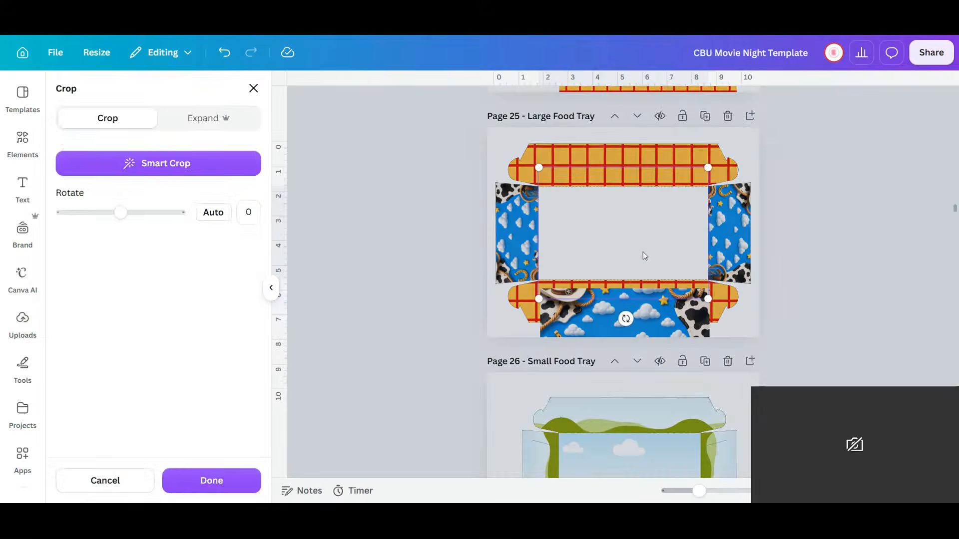
drag(708, 298, 736, 352)
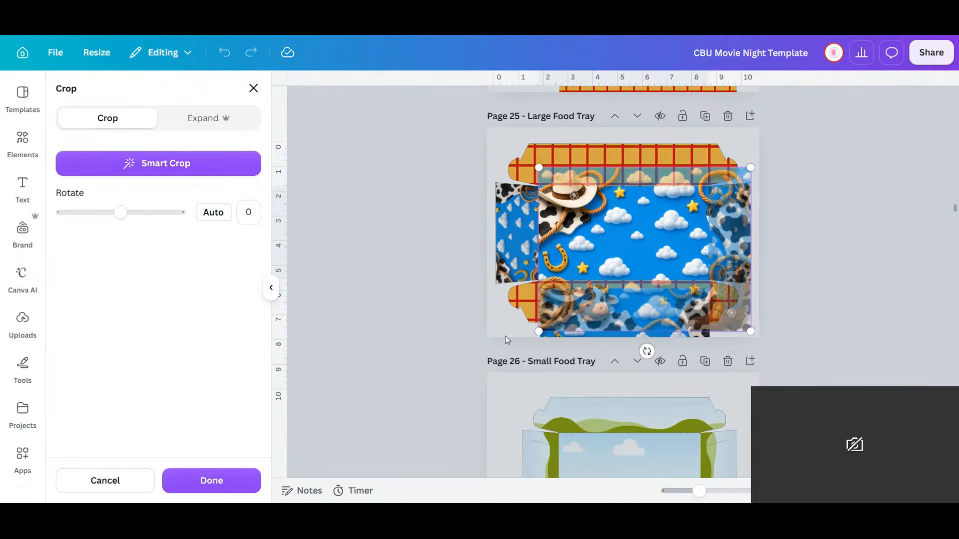
drag(540, 332, 482, 342)
right_click(632, 234)
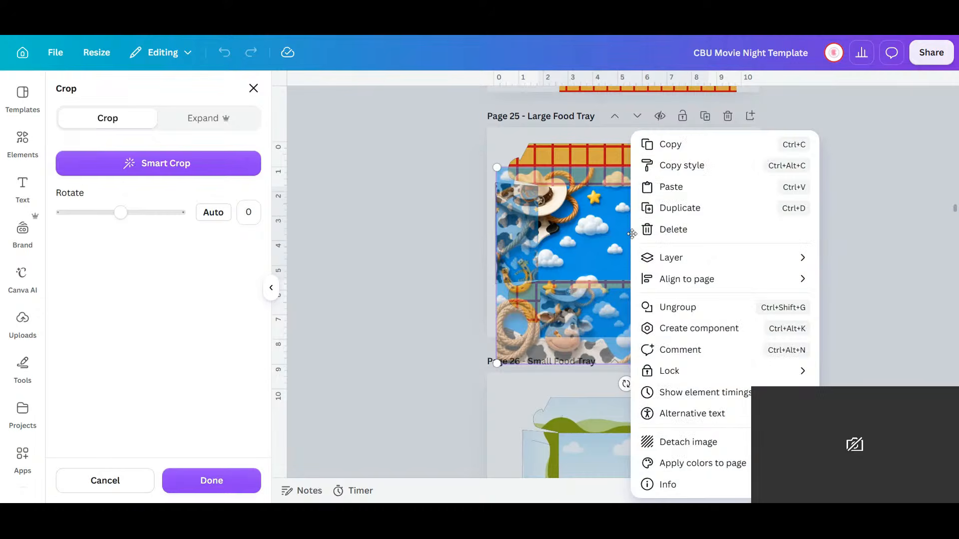
click(686, 443)
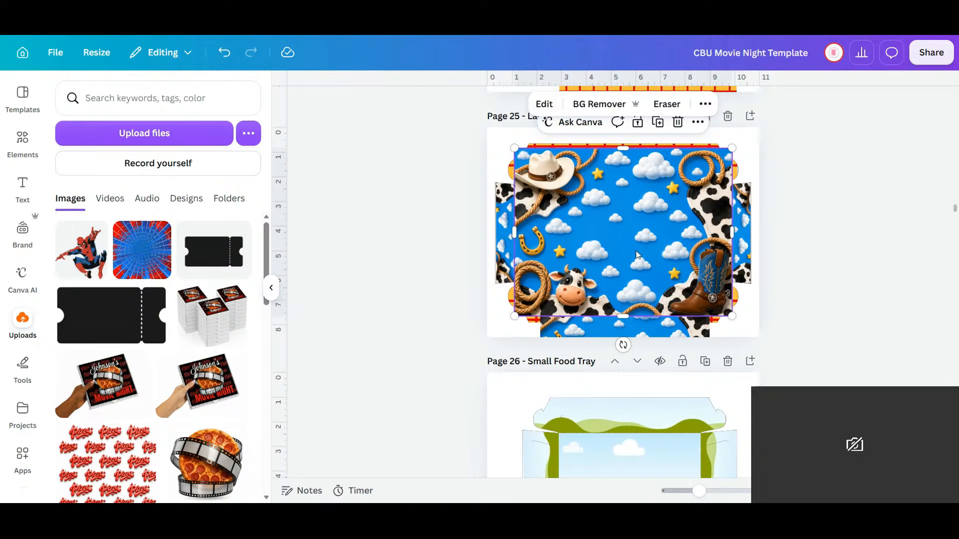
- Enlarge the detached cowboy picture so it spans the full width of the food tray
click(484, 325)
click(523, 312)
drag(515, 314, 499, 331)
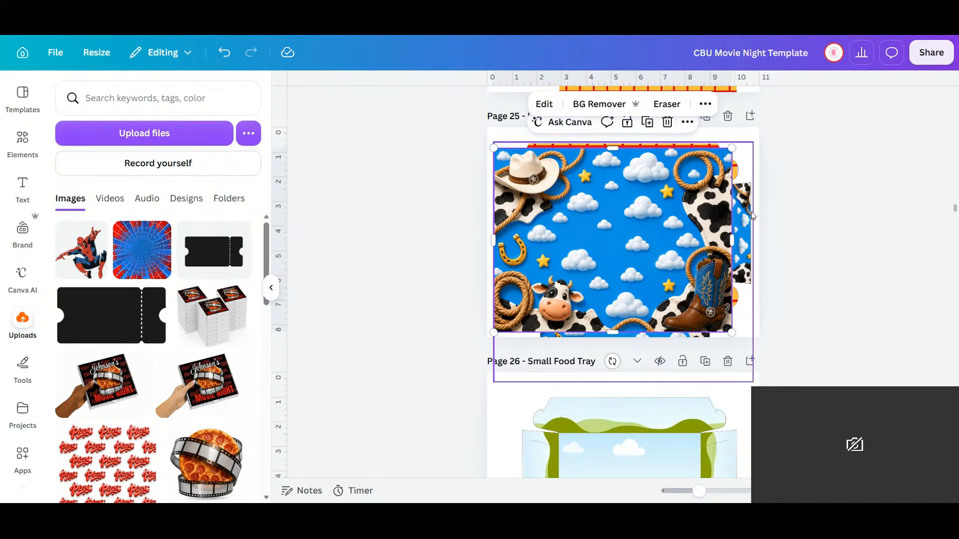
drag(732, 333, 753, 349)
click(789, 305)
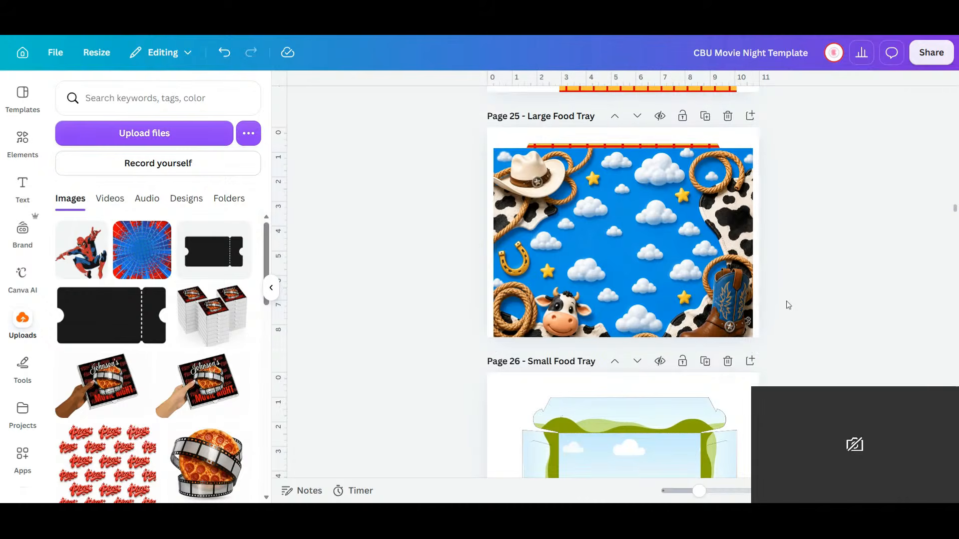
- Duplicate the detached cowboy picture, discard the copy, and put the detached picture back into the centre panel
click(617, 239)
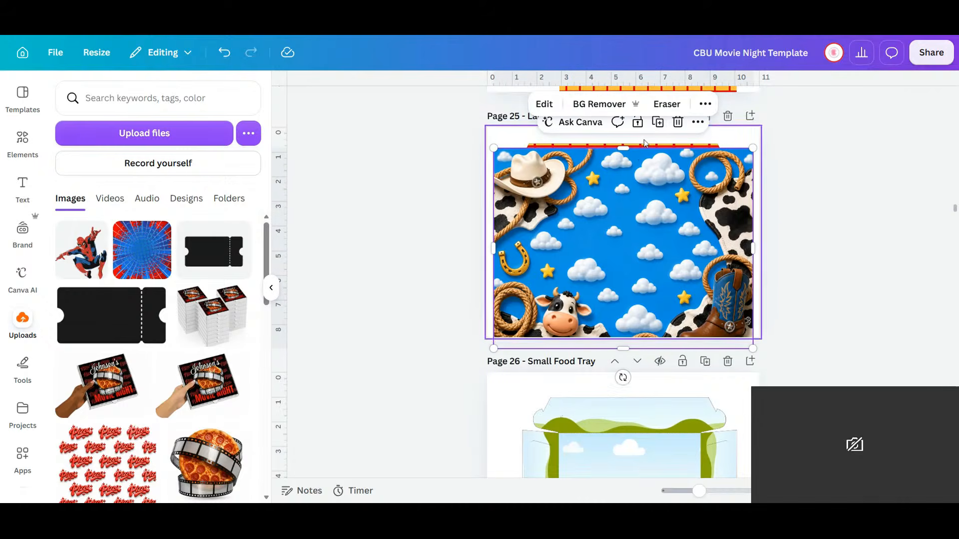
key(ctrl+d)
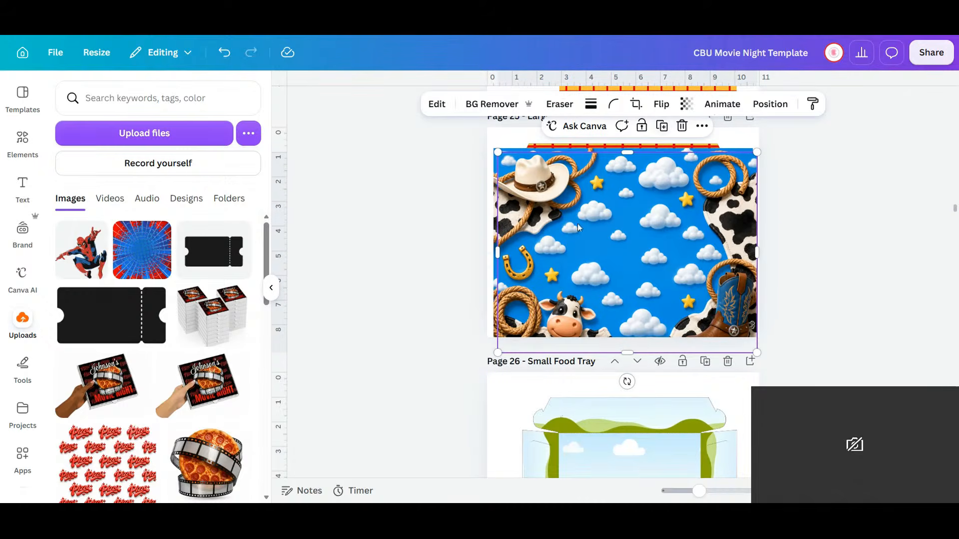
key(Delete)
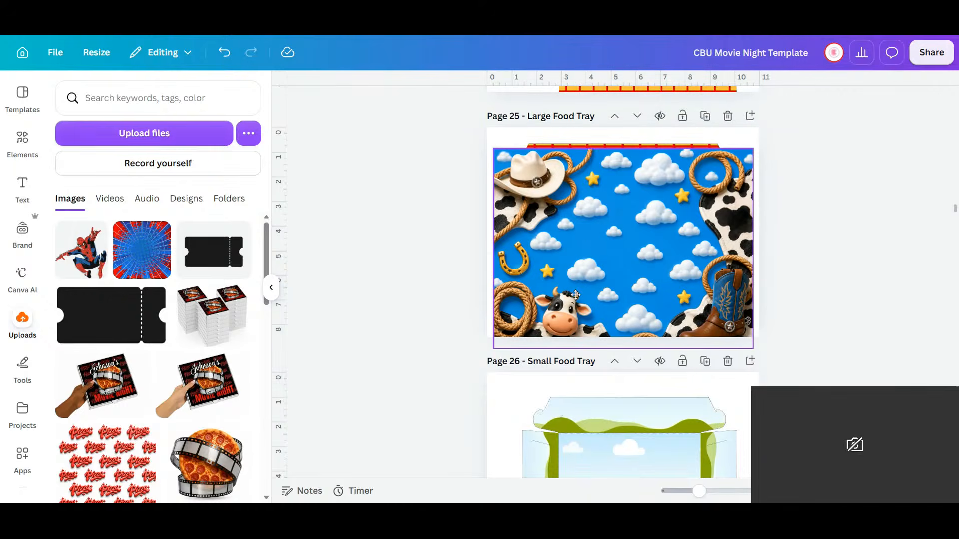
drag(595, 246, 669, 245)
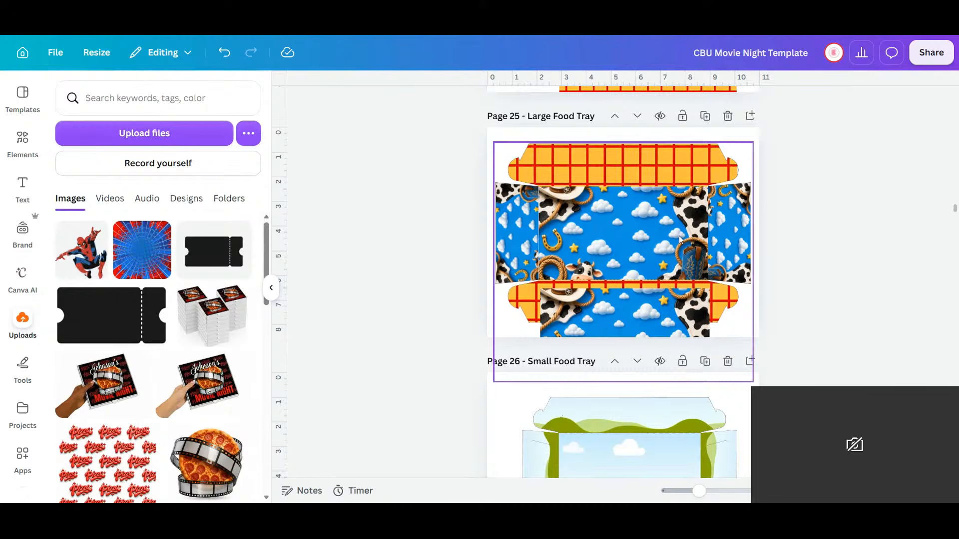
- Enlarge the cowboy picture inside the centre panel's crop until it reaches the outer edges of both side panels
click(669, 245)
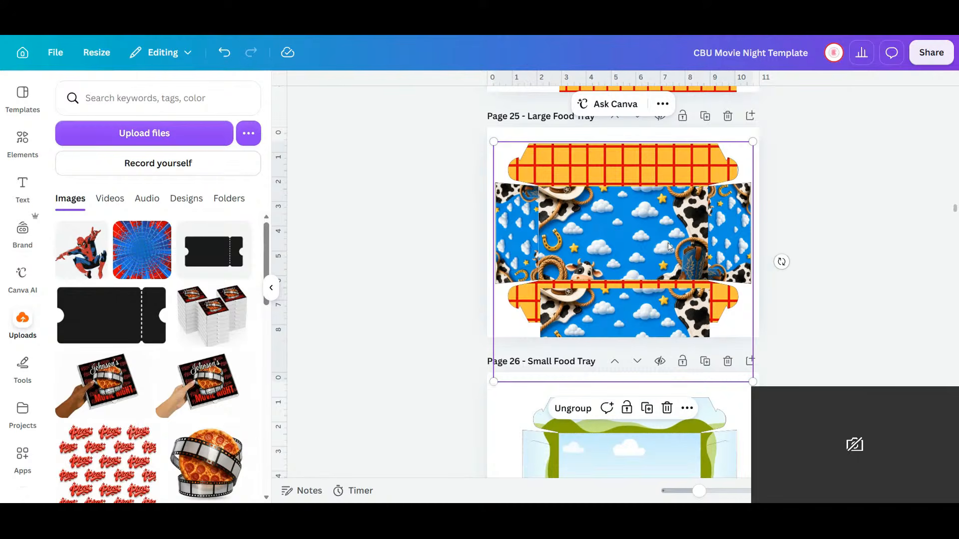
click(669, 246)
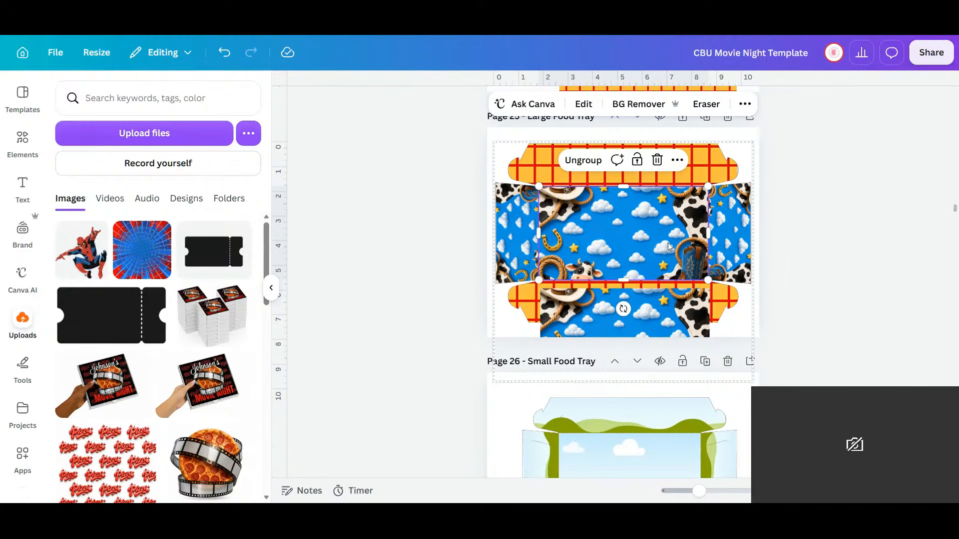
double_click(706, 280)
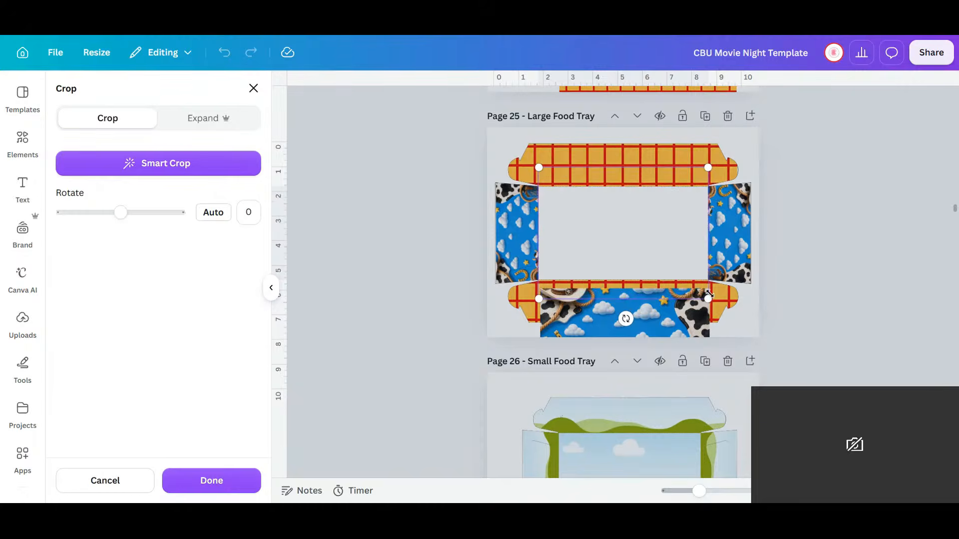
drag(708, 295, 760, 340)
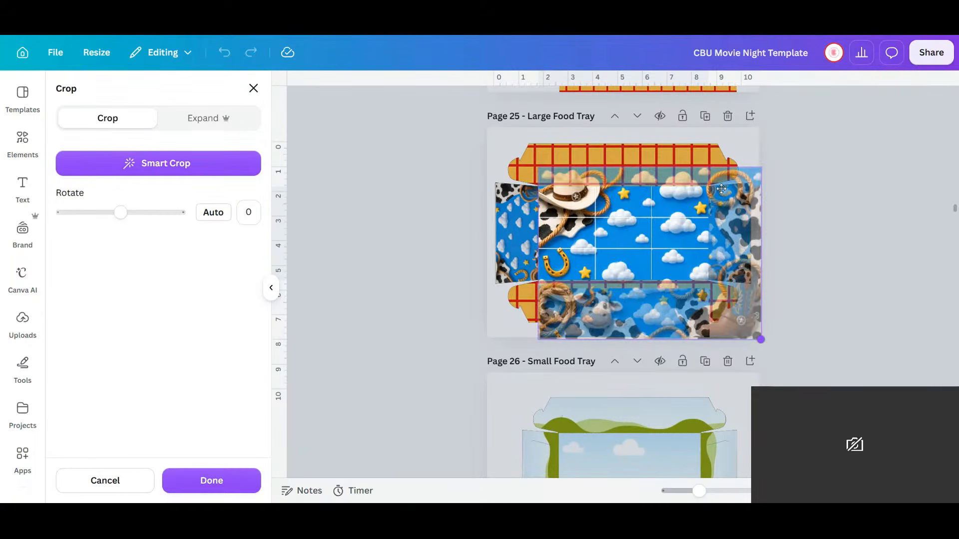
drag(722, 189, 759, 322)
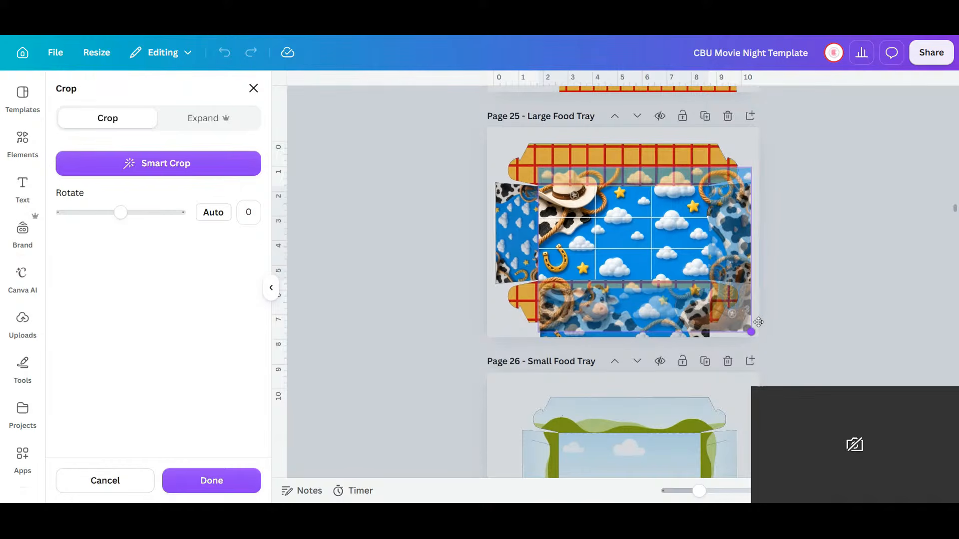
drag(539, 334, 495, 365)
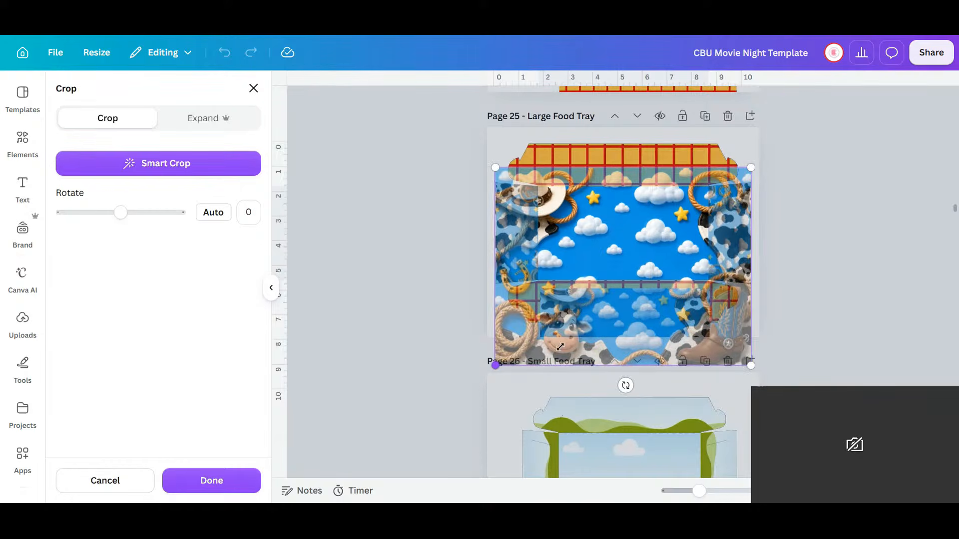
click(790, 264)
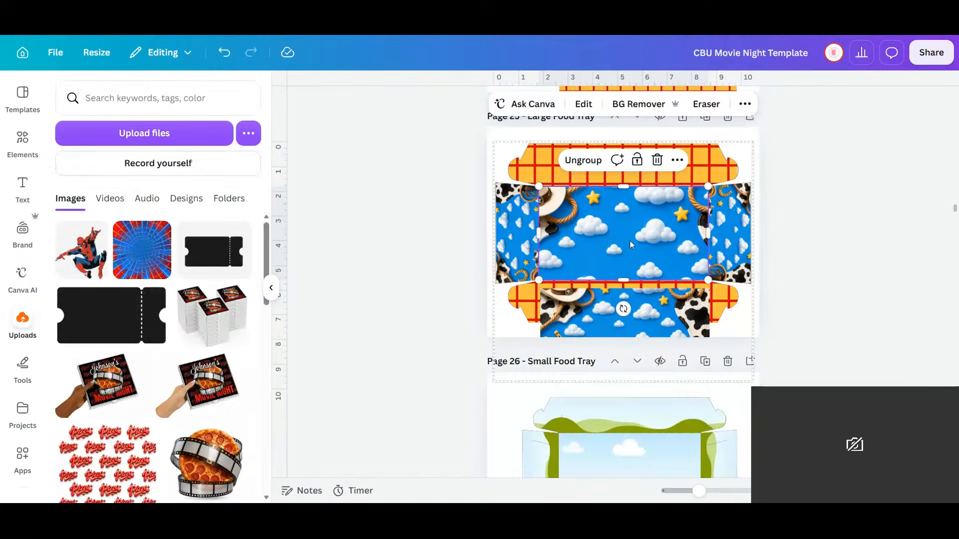
- Select the left side panel of the Large Food Tray
click(521, 227)
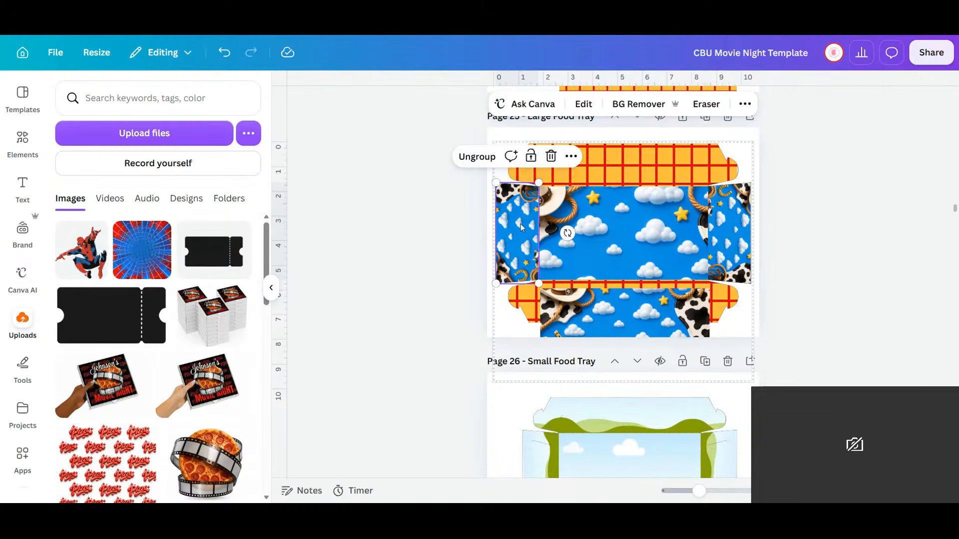
- Rotate the cowboy image in the large food tray's left end flap to 88.5°, then enlarge and reposition it to match the centre panel
double_click(521, 227)
click(579, 229)
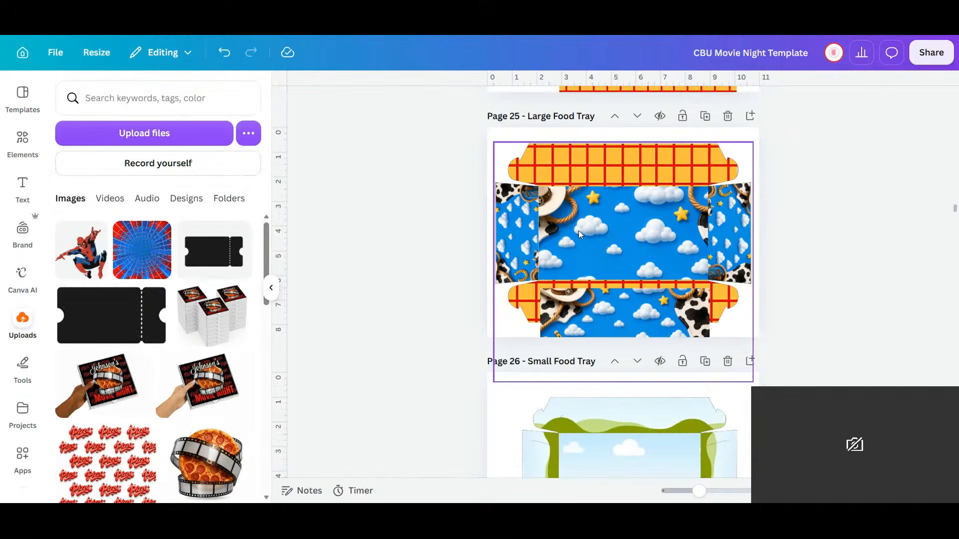
double_click(506, 248)
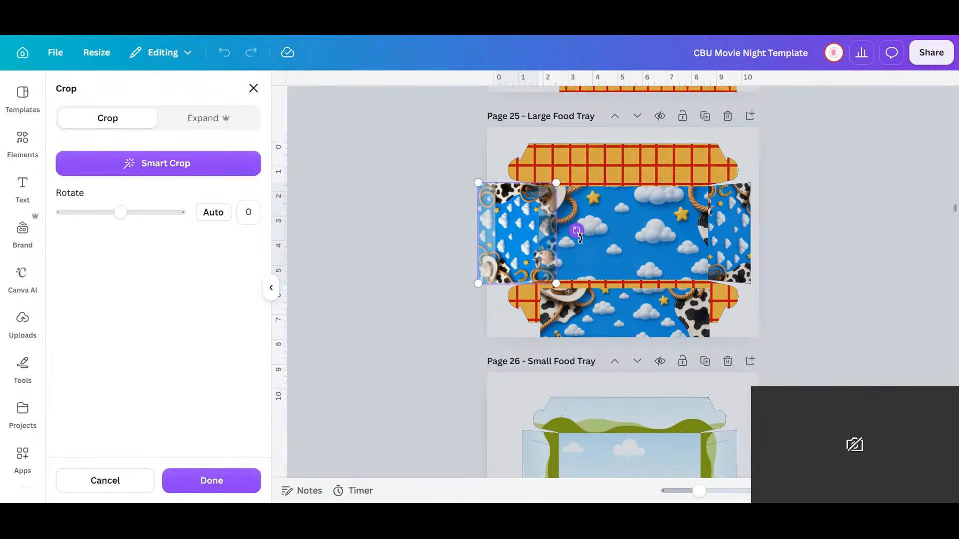
drag(577, 230, 522, 314)
drag(511, 241, 571, 232)
drag(628, 281, 811, 343)
drag(671, 346, 670, 326)
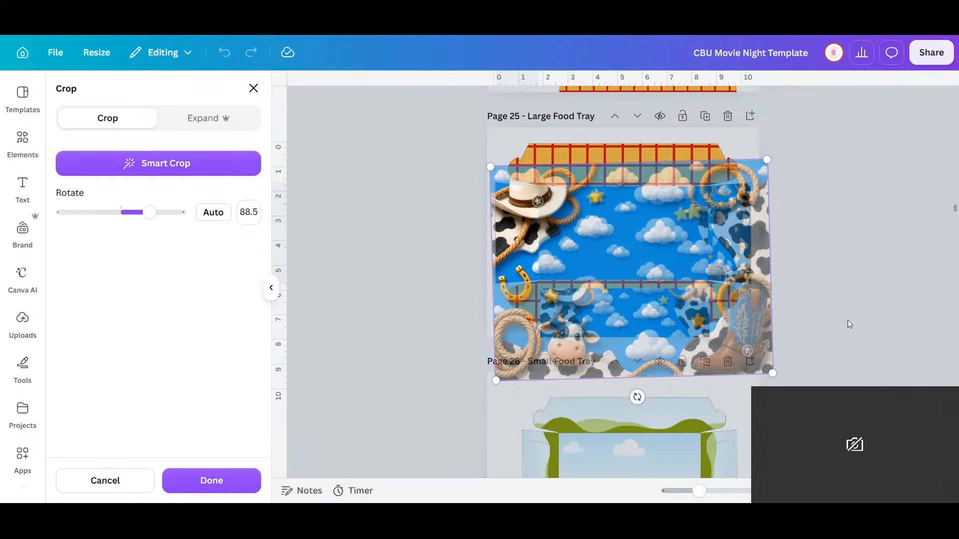
key(Return)
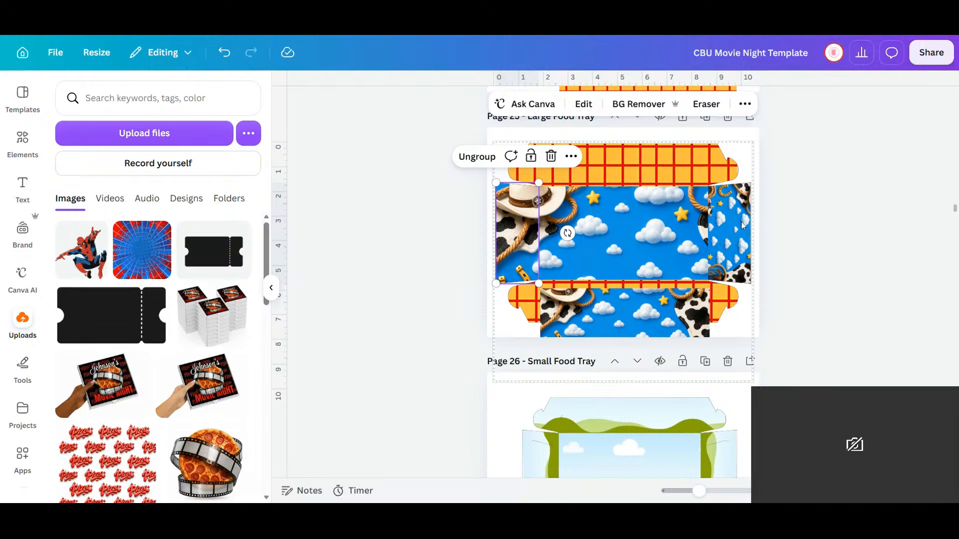
- Rotate the cowboy image in the large food tray's right end flap to -88.9°, then enlarge and reposition it to match the centre panel
click(745, 262)
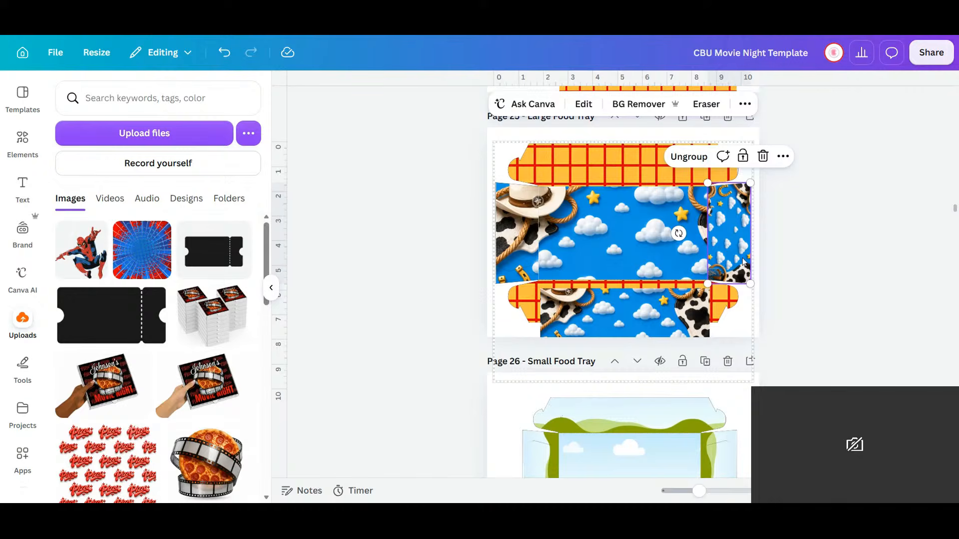
double_click(744, 262)
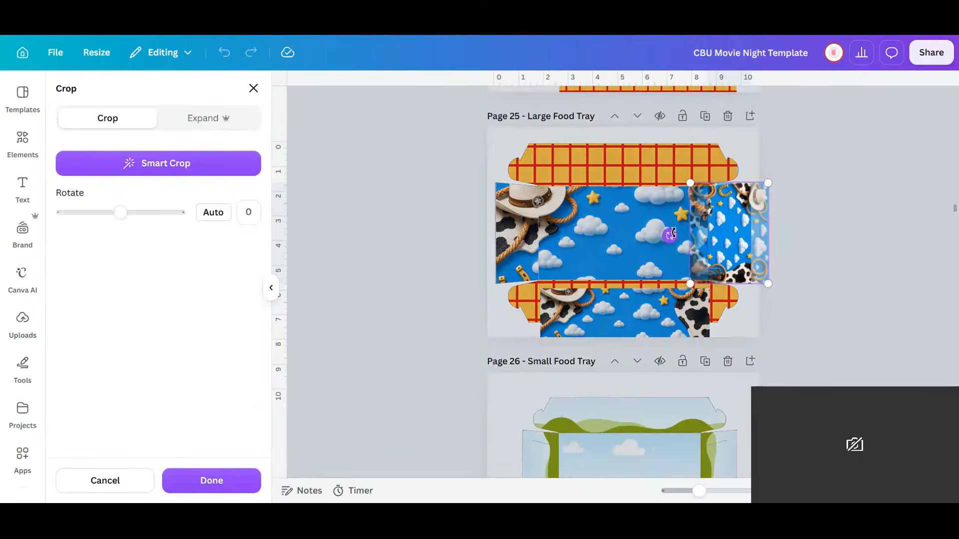
drag(673, 233, 730, 340)
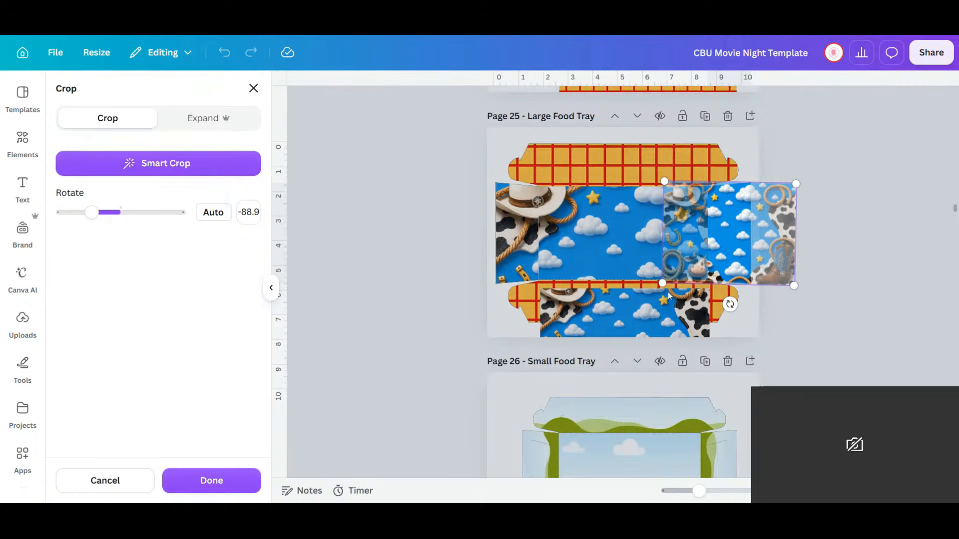
drag(663, 283, 507, 322)
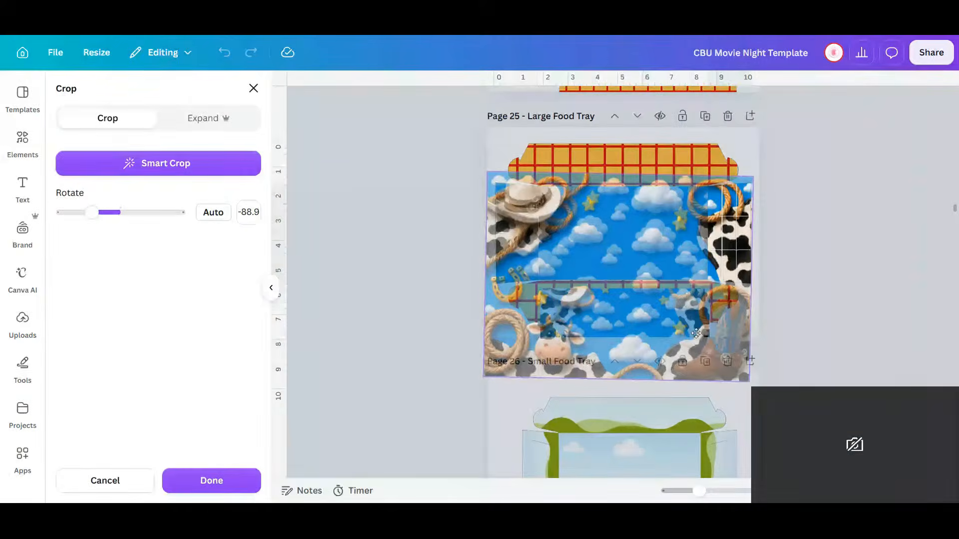
drag(696, 333, 697, 324)
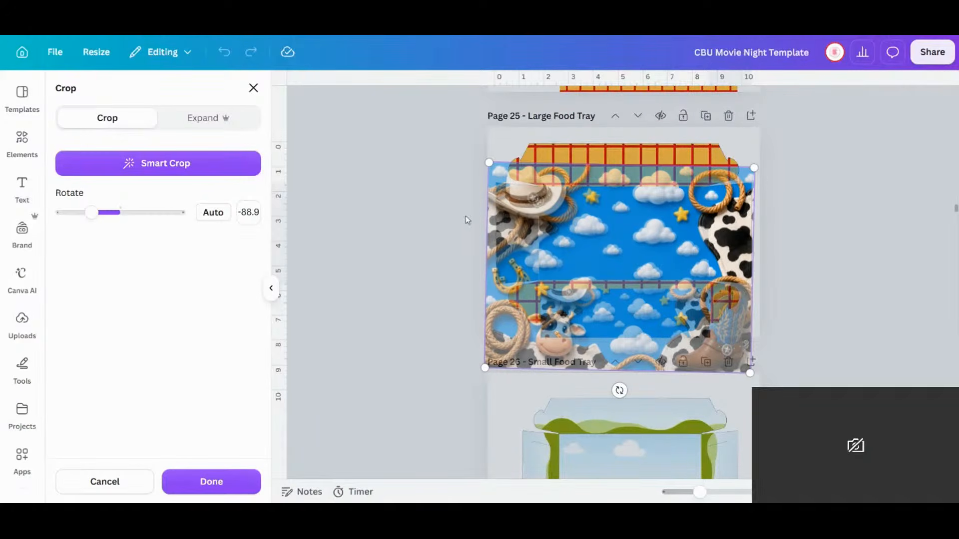
click(464, 315)
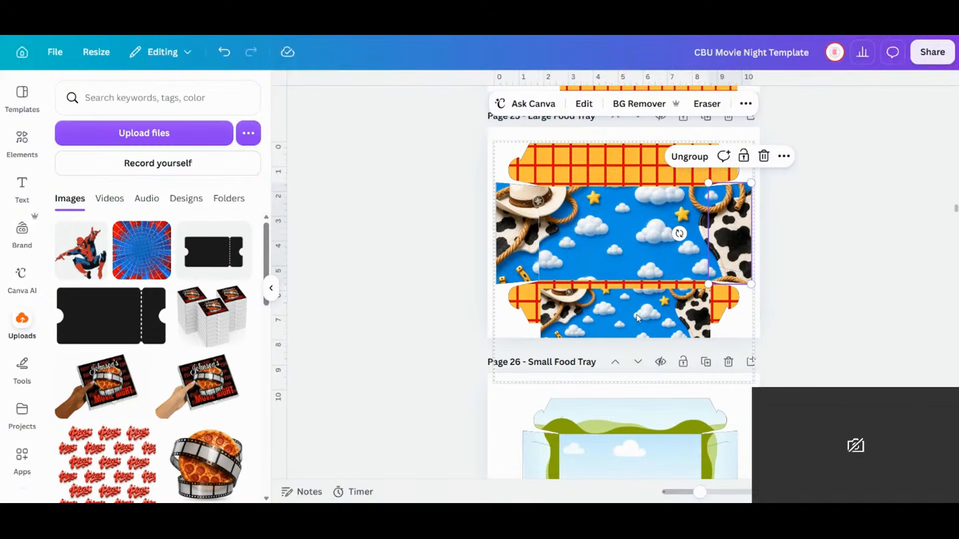
- Move the spare cowboy image from the Large Food Tray page onto the Small Food Tray page
click(660, 329)
scroll(667, 322, down, 1)
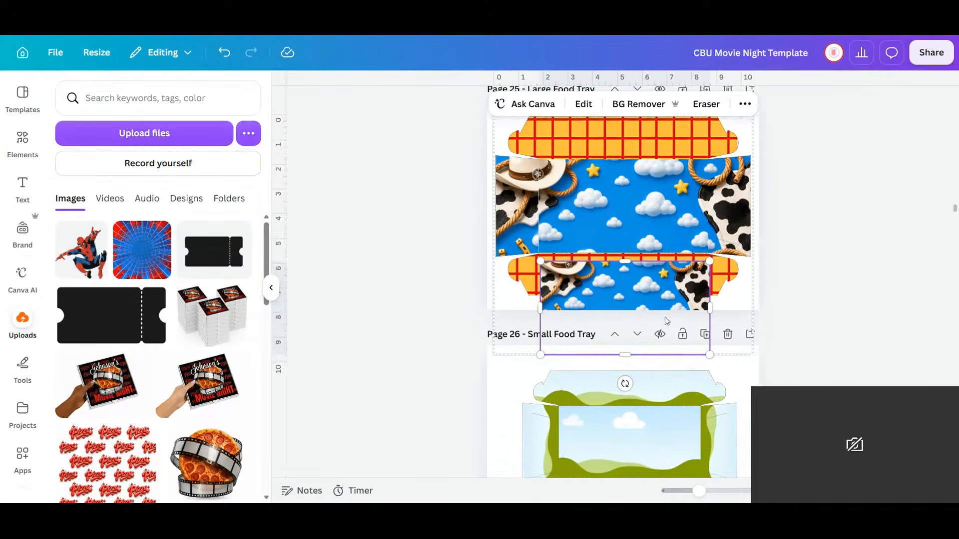
drag(658, 258, 737, 334)
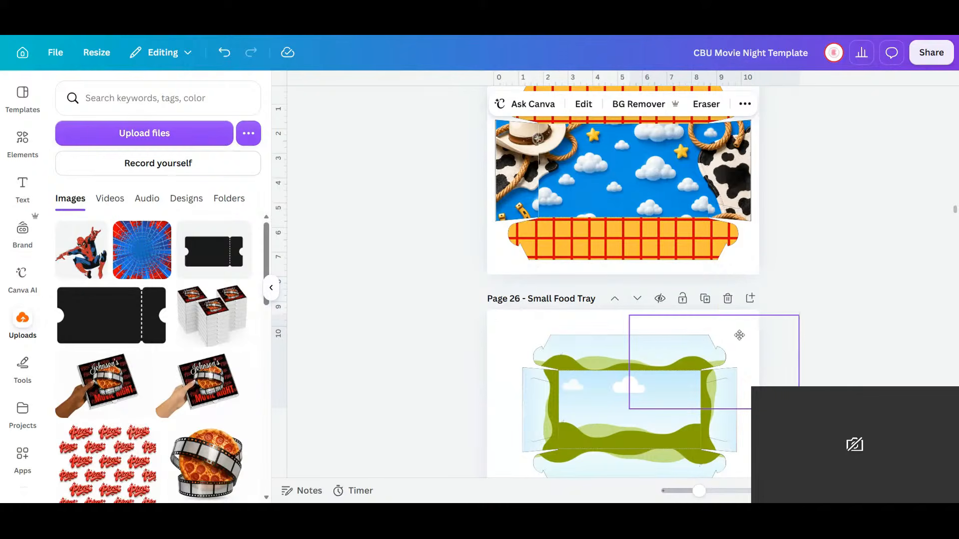
scroll(717, 298, up, 2)
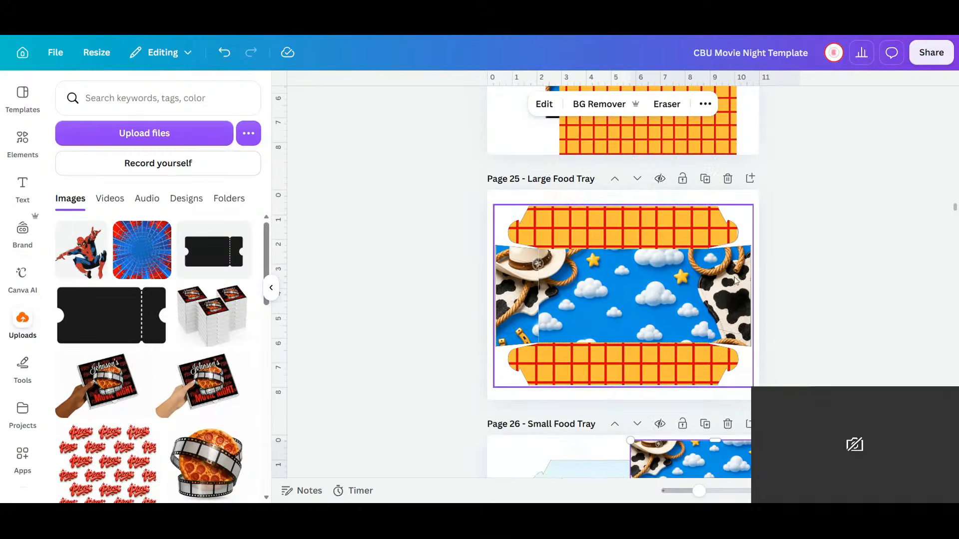
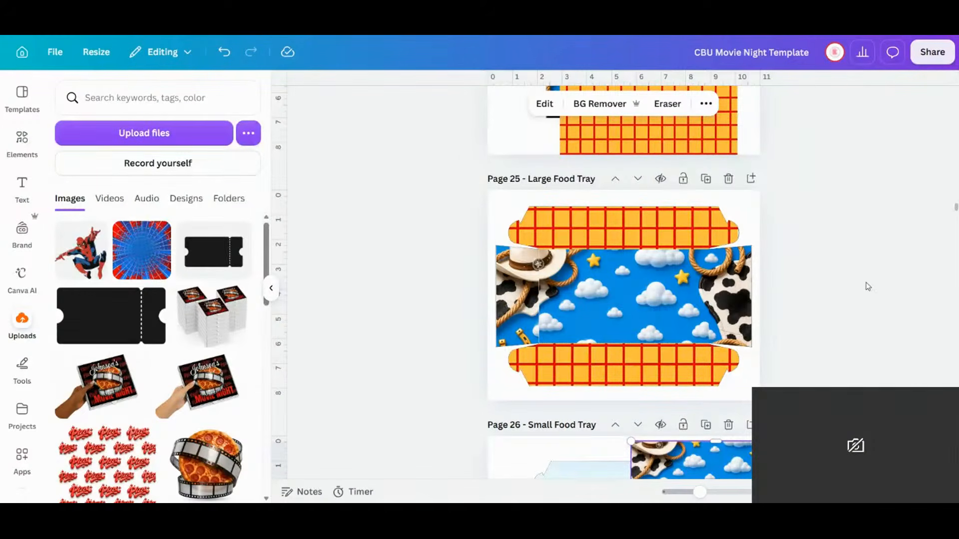
- Nudge the image inside the large food tray's left end flap slightly upward to line up with the centre panel
scroll(868, 286, down, 2)
click(525, 219)
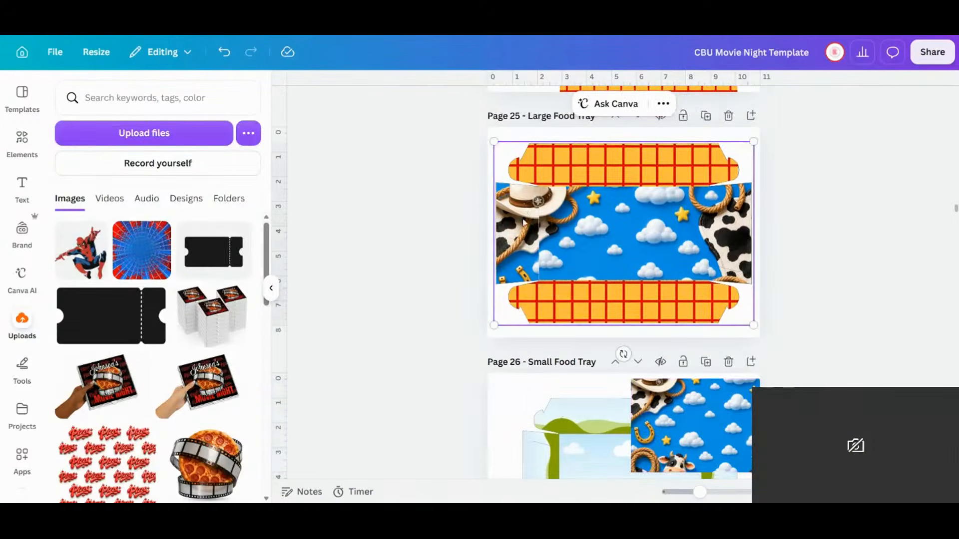
double_click(523, 222)
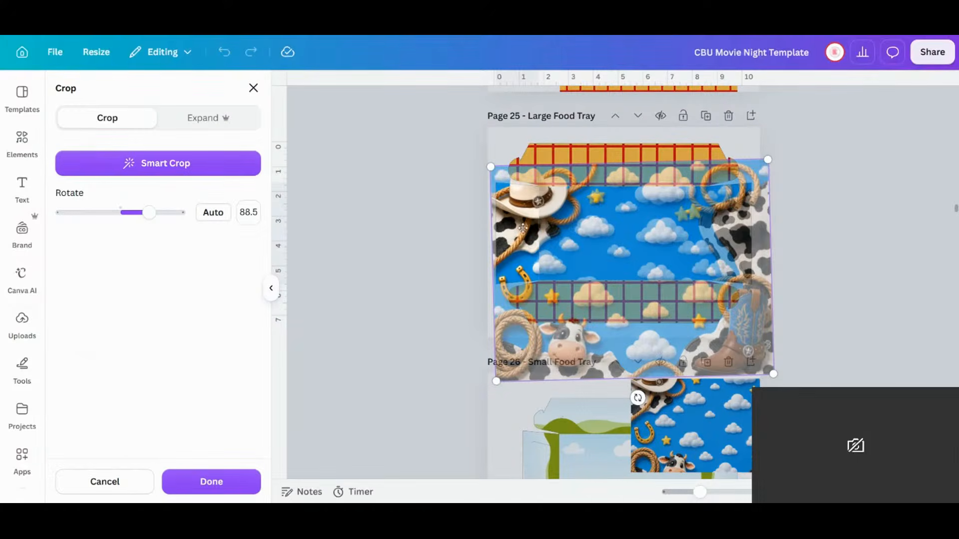
drag(525, 226, 525, 222)
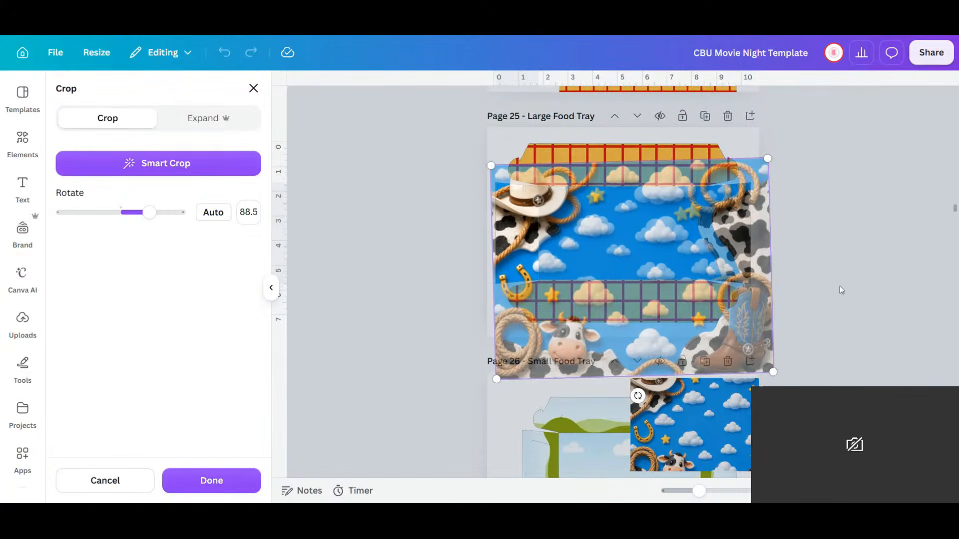
click(848, 314)
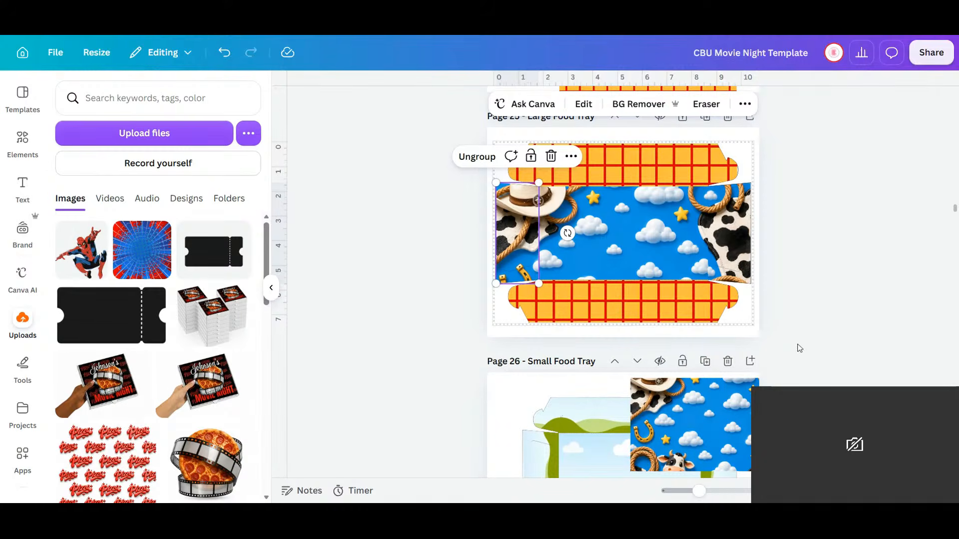
- Duplicate the cowboy image on the Small Food Tray page and place the two copies one above the other over the tray template
click(723, 324)
click(504, 392)
scroll(600, 389, down, 2)
click(736, 288)
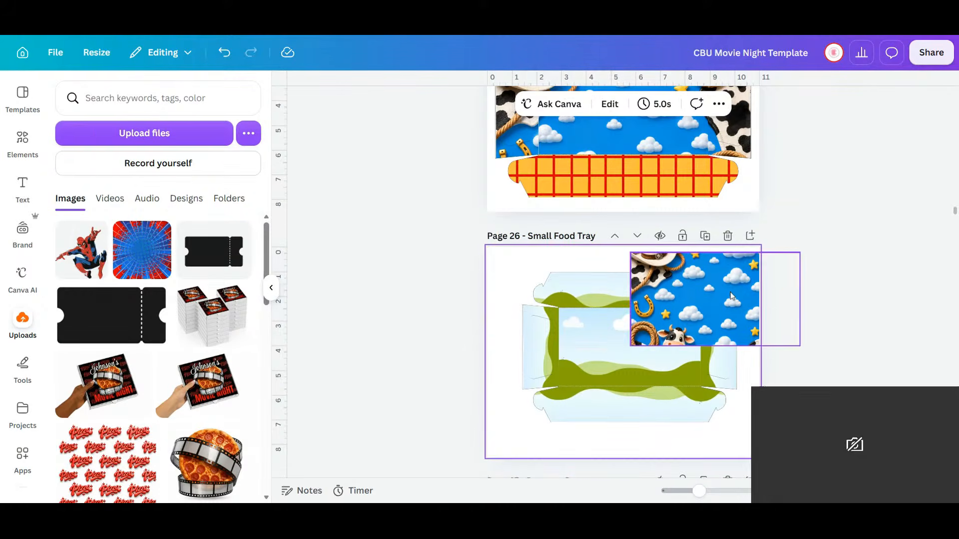
drag(736, 287, 672, 410)
drag(598, 304, 610, 282)
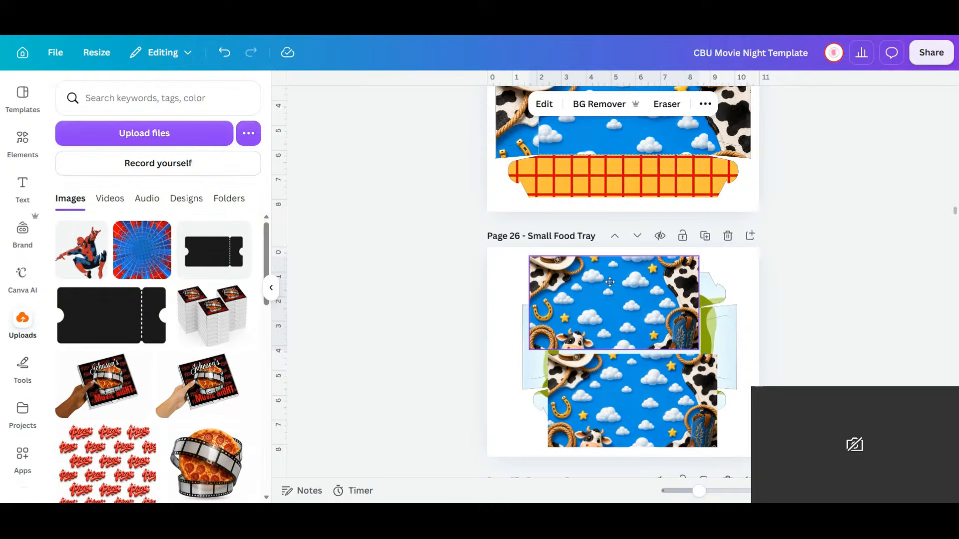
mouse_move(615, 382)
mouse_down()
mouse_move(591, 336)
mouse_move(662, 345)
mouse_move(601, 390)
mouse_up()
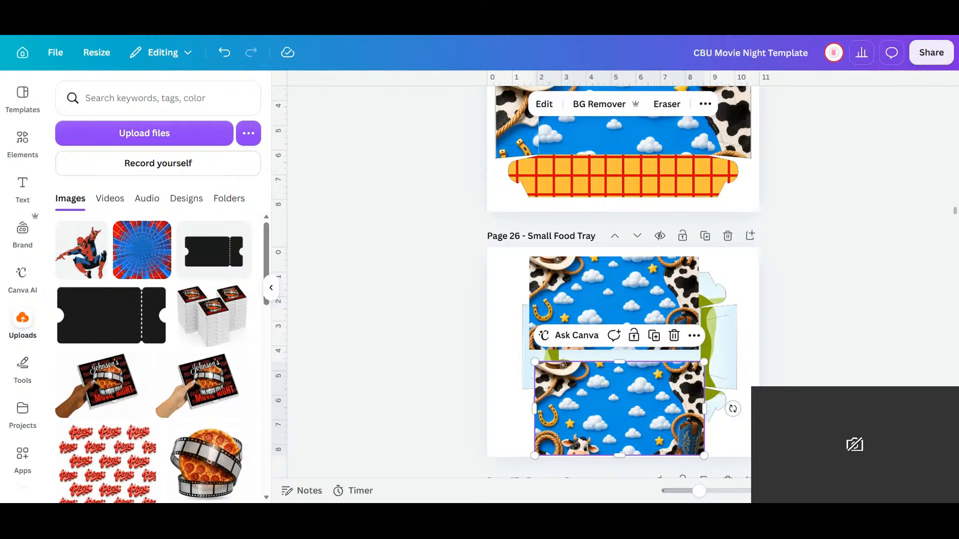
- Reload the design and reopen page 26, Small Food Tray, from the overview of all pages
key(F5)
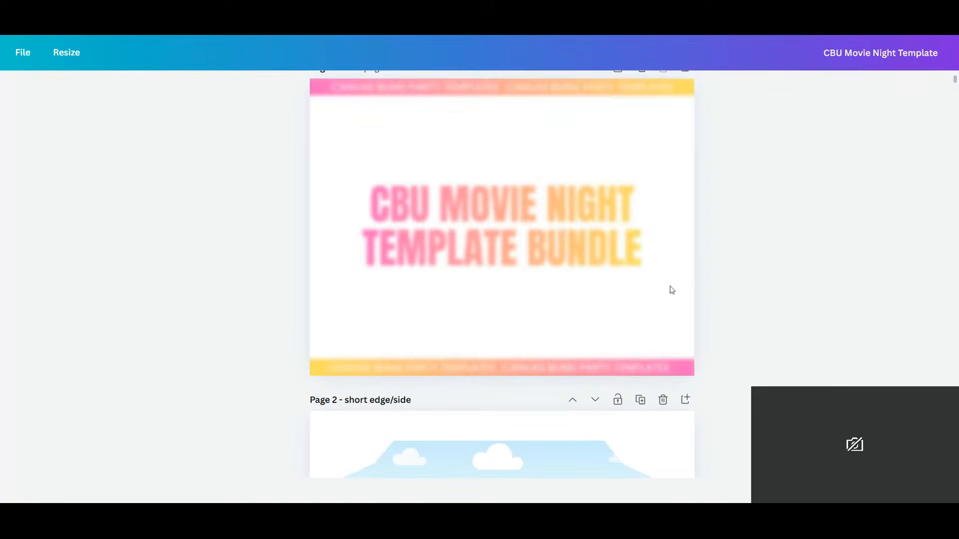
scroll(671, 290, down, 20)
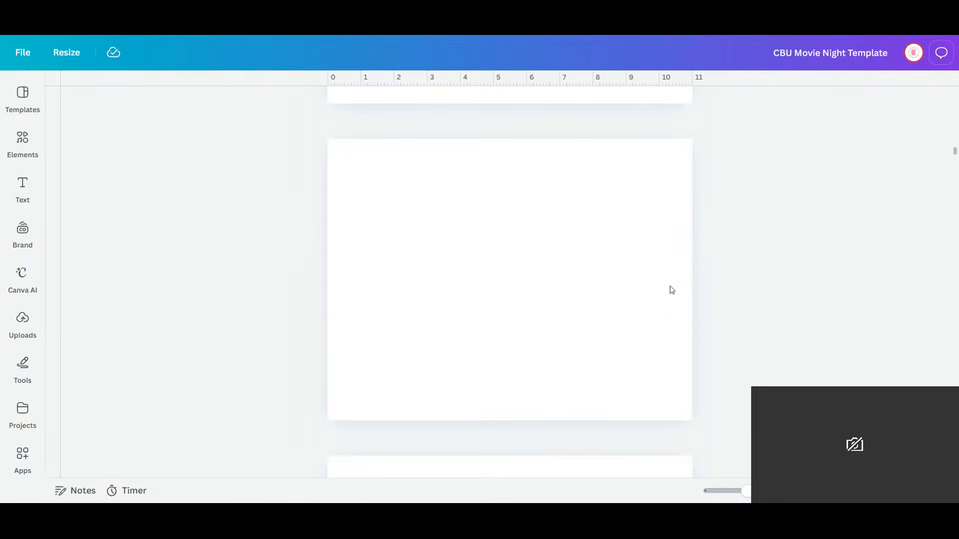
scroll(672, 290, down, 2)
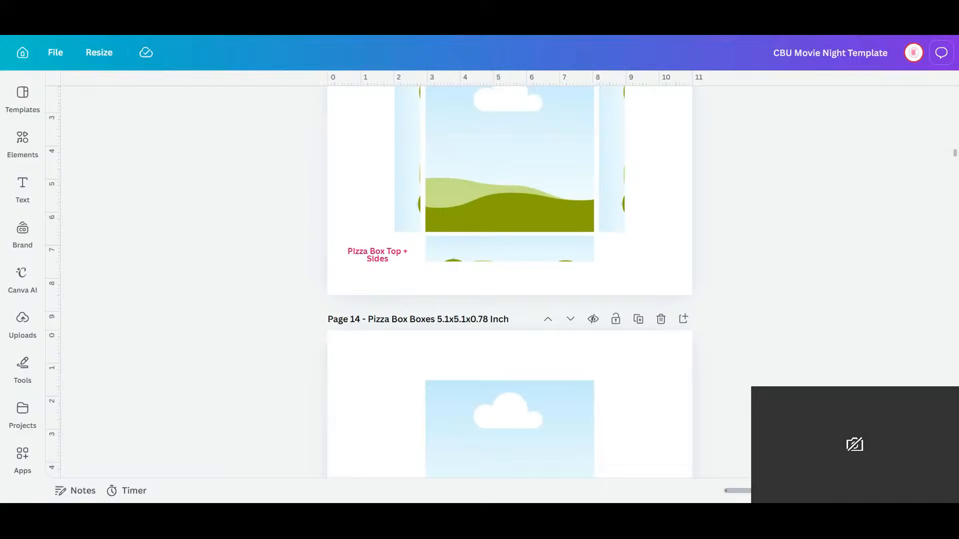
click(914, 491)
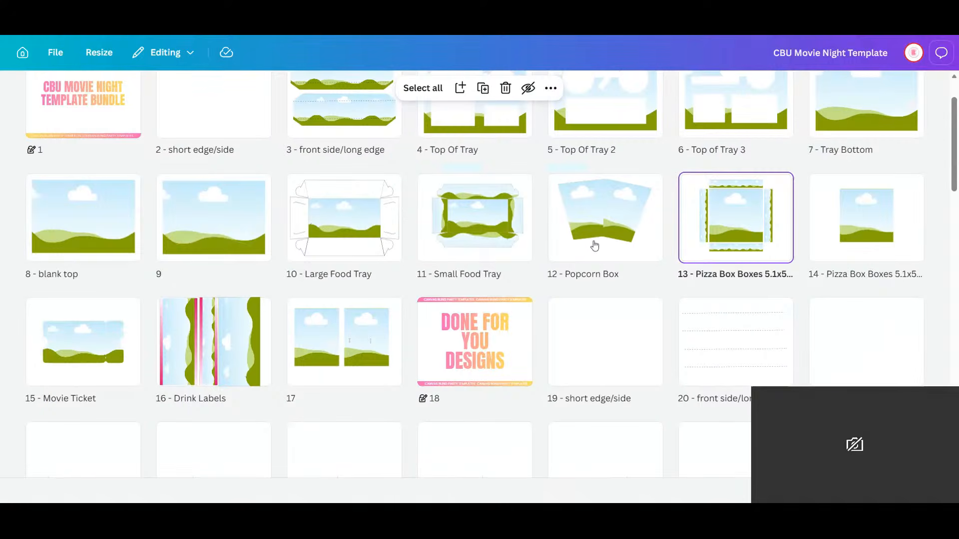
scroll(594, 246, down, 10)
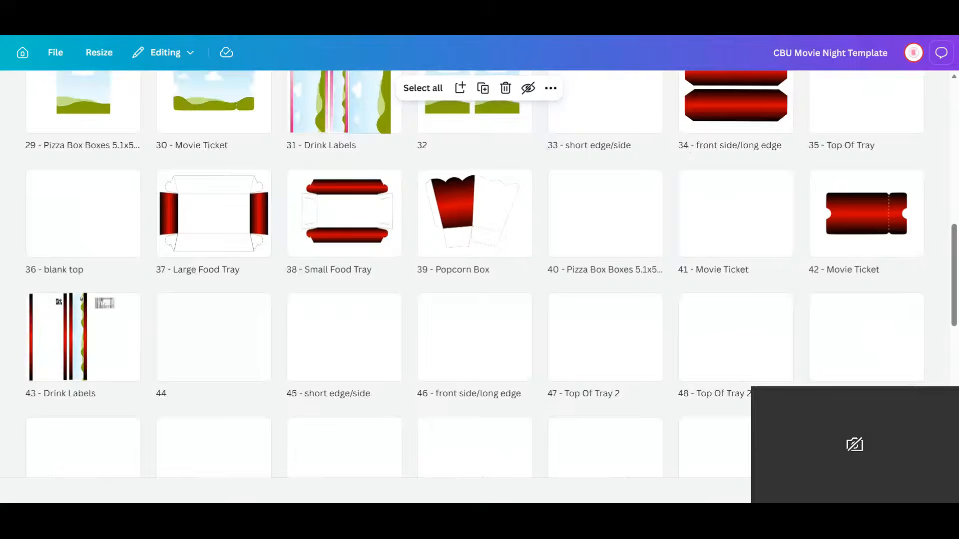
scroll(598, 283, down, 3)
scroll(598, 283, down, 3)
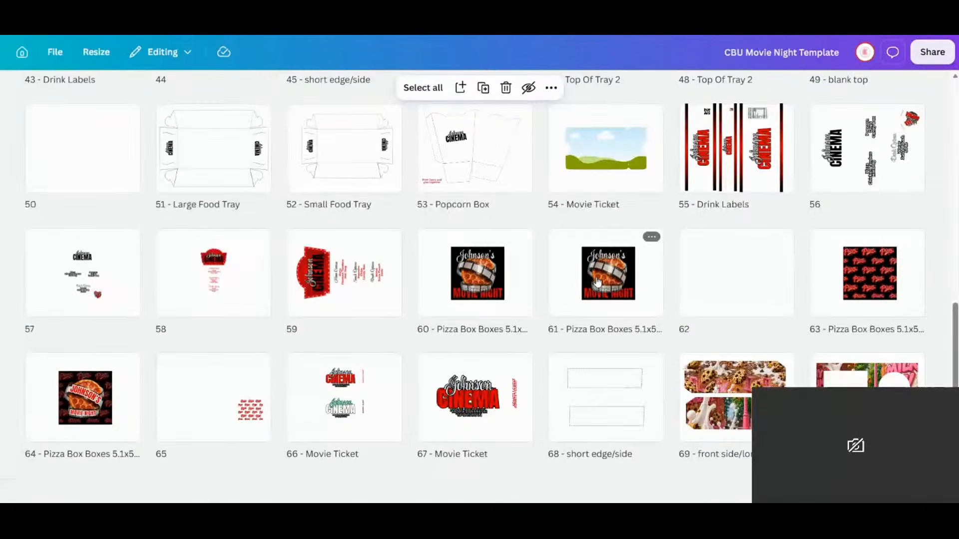
scroll(597, 283, up, 8)
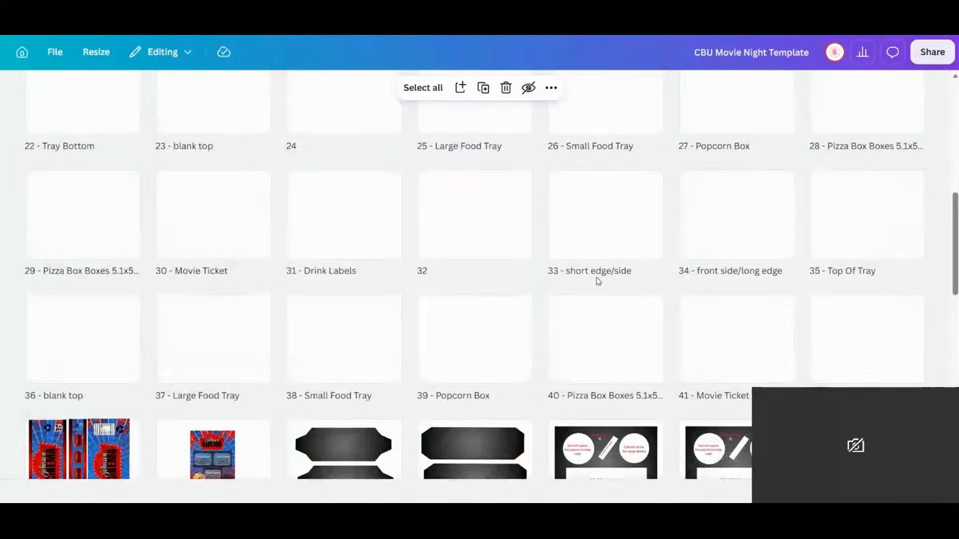
scroll(598, 283, up, 3)
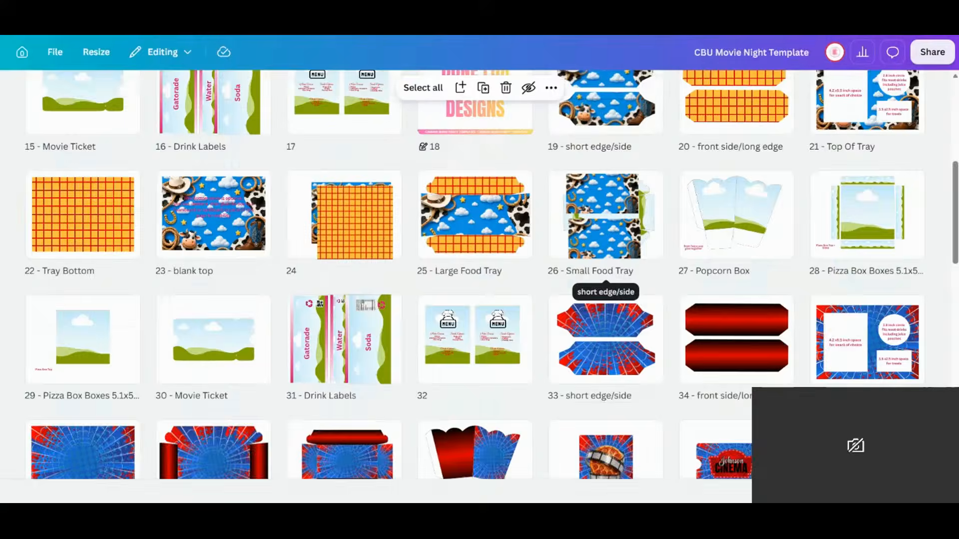
scroll(607, 299, up, 2)
double_click(607, 300)
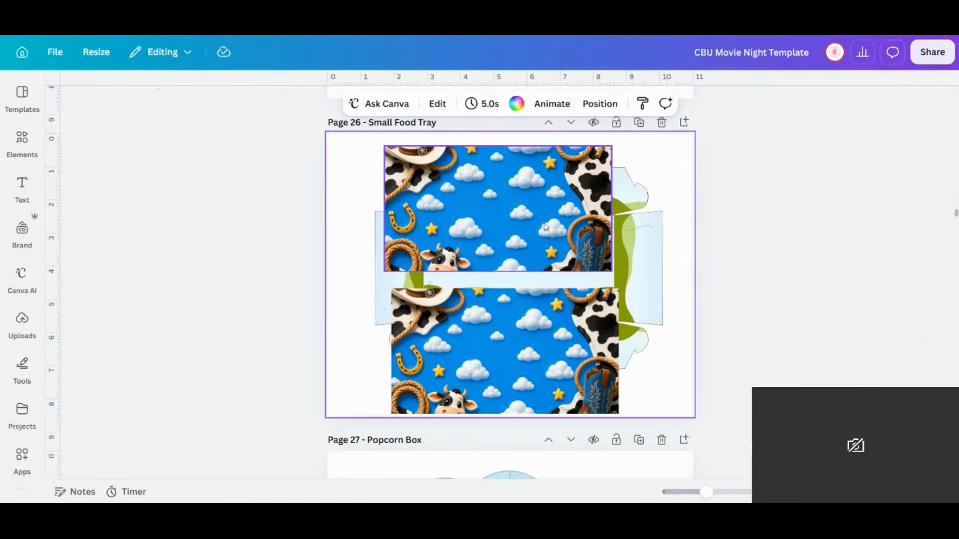
- Move the upper cowboy image aside and shift the small food tray template to the horizontal centre of the page
click(537, 255)
drag(537, 255, 457, 180)
click(617, 180)
click(646, 154)
click(602, 222)
mouse_move(591, 220)
mouse_down()
mouse_move(575, 235)
mouse_move(584, 220)
mouse_up()
- Delete the upper cowboy image together with its emptied frame from the Small Food Tray page
click(442, 219)
drag(442, 217, 475, 239)
key(Delete)
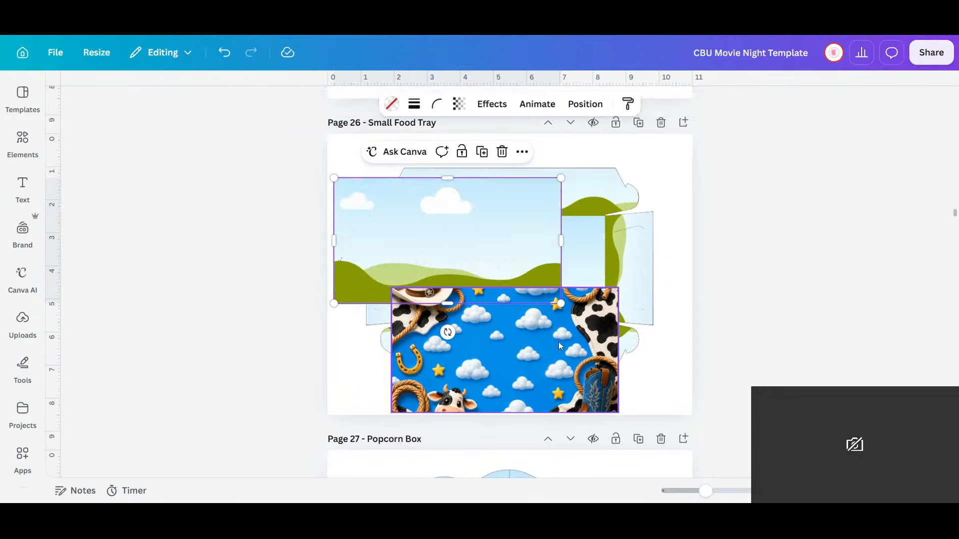
click(558, 342)
click(485, 228)
key(Delete)
- Detach the remaining cowboy image from its frame and move it off toward the page's lower right corner
click(499, 329)
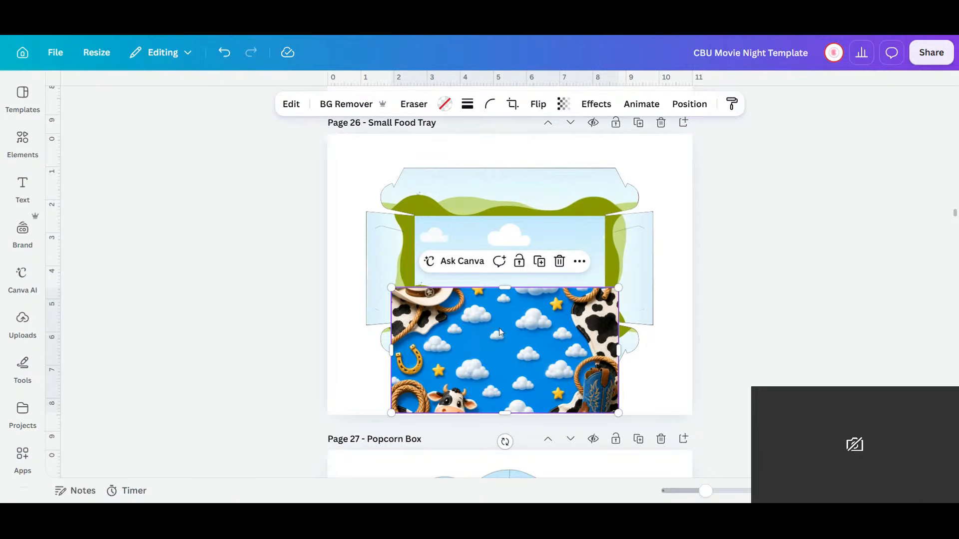
right_click(544, 345)
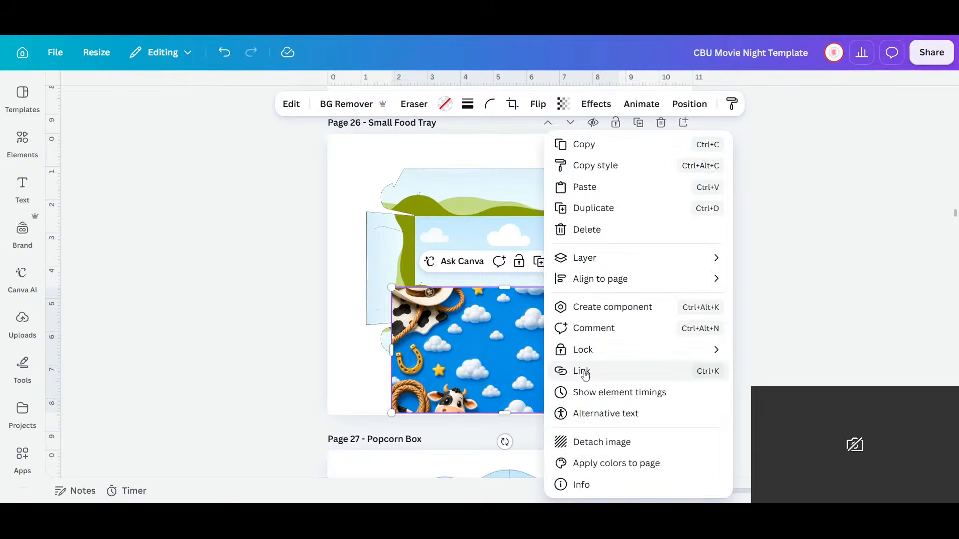
click(601, 443)
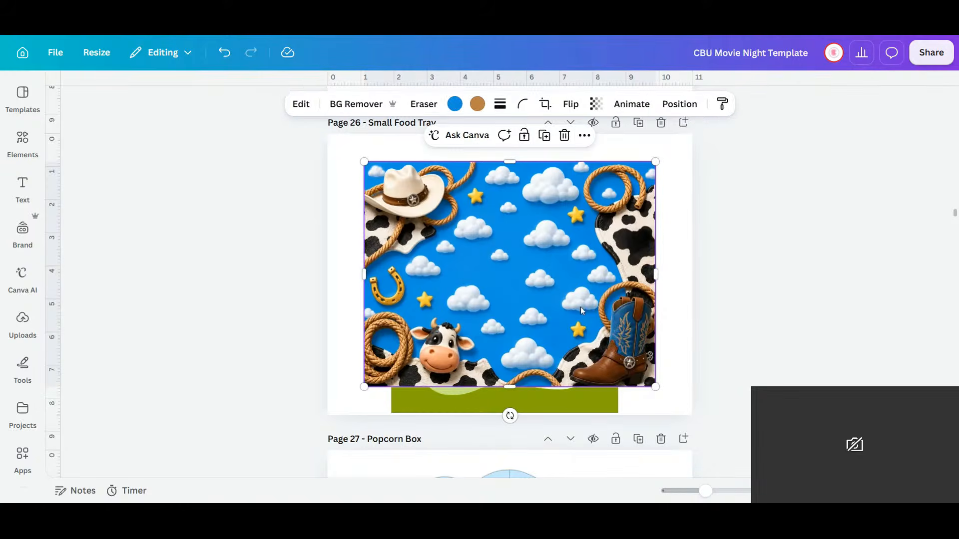
drag(582, 315, 794, 379)
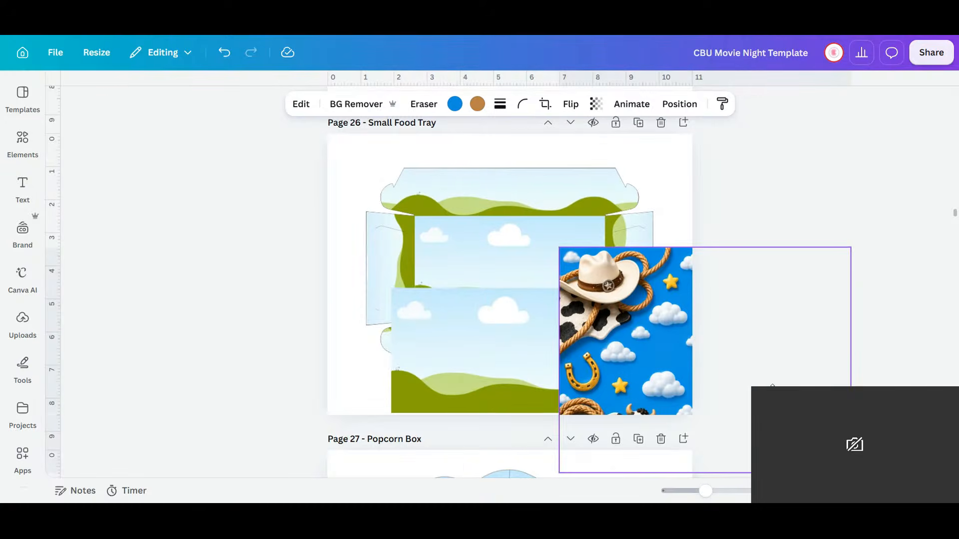
- Delete the leftover landscape frame from the Small Food Tray page and duplicate the loose cowboy image
click(492, 347)
key(Delete)
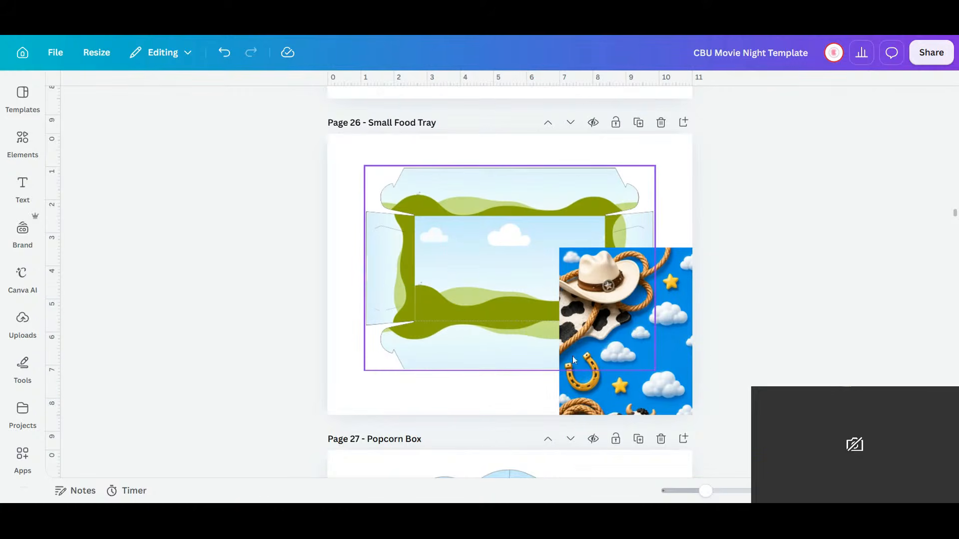
click(643, 305)
click(739, 221)
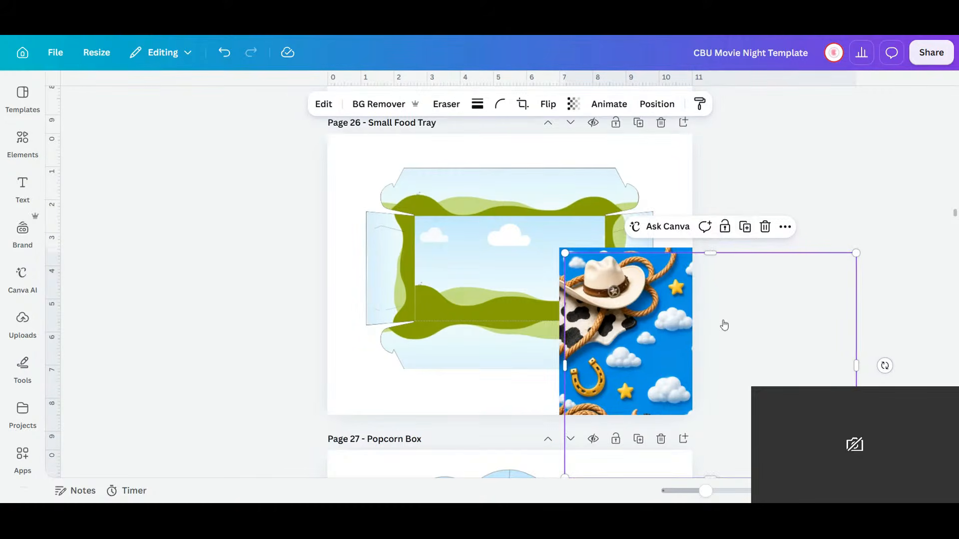
- Fill the small tray's upper and lower panels with the two copies of the cowboy image
drag(664, 349, 517, 181)
click(649, 337)
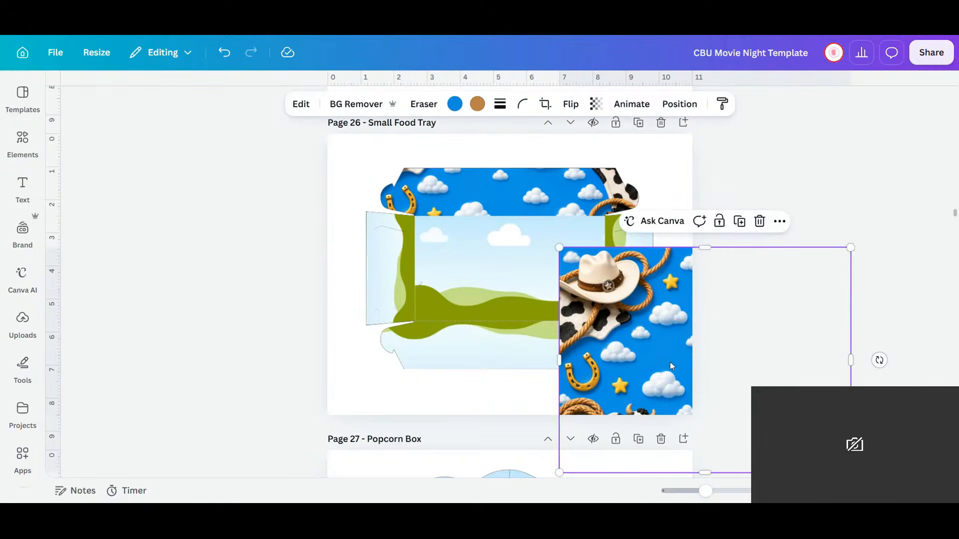
drag(664, 361, 569, 372)
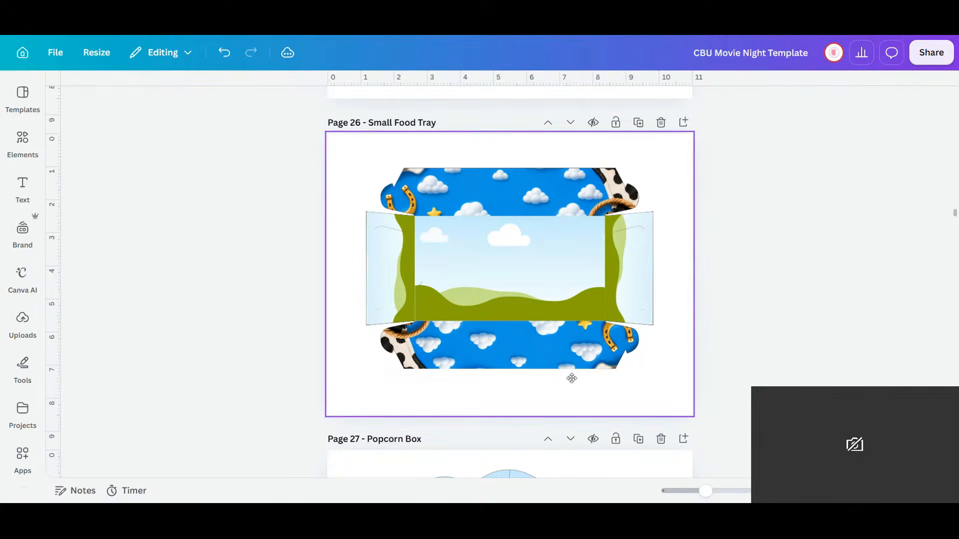
- Reposition the image inside the tray's lower panel so the upside-down cowboy hat, ropes and clouds fill it
click(537, 354)
double_click(537, 351)
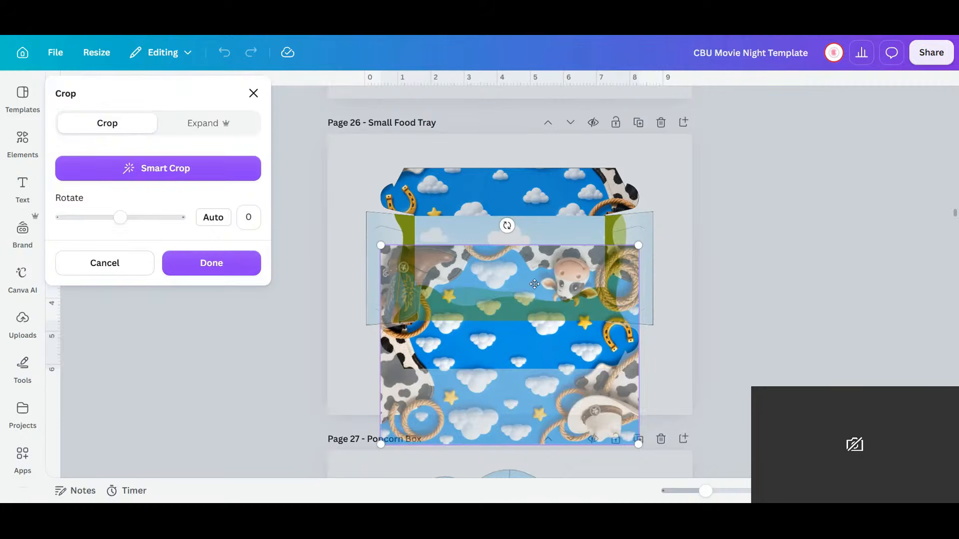
drag(564, 344, 560, 295)
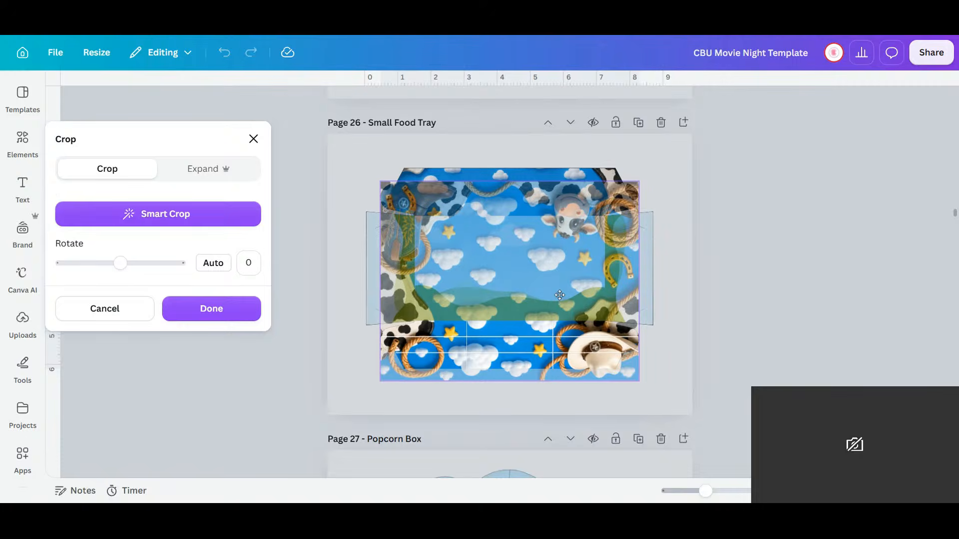
click(637, 411)
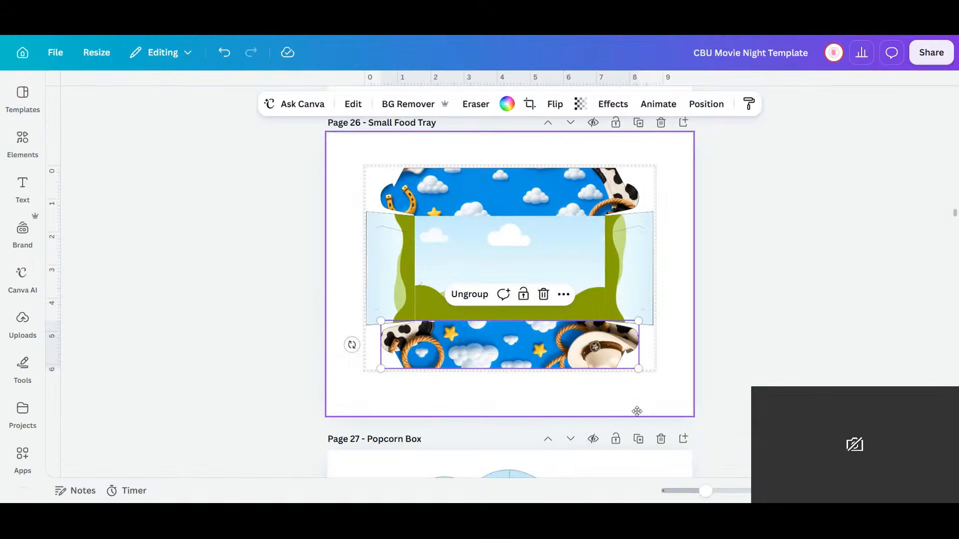
double_click(560, 346)
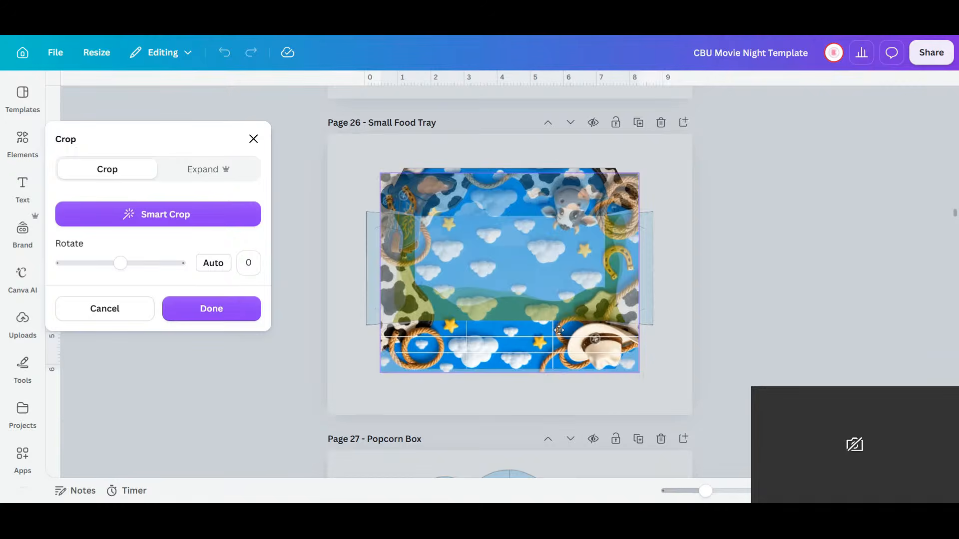
drag(560, 330, 559, 327)
click(589, 402)
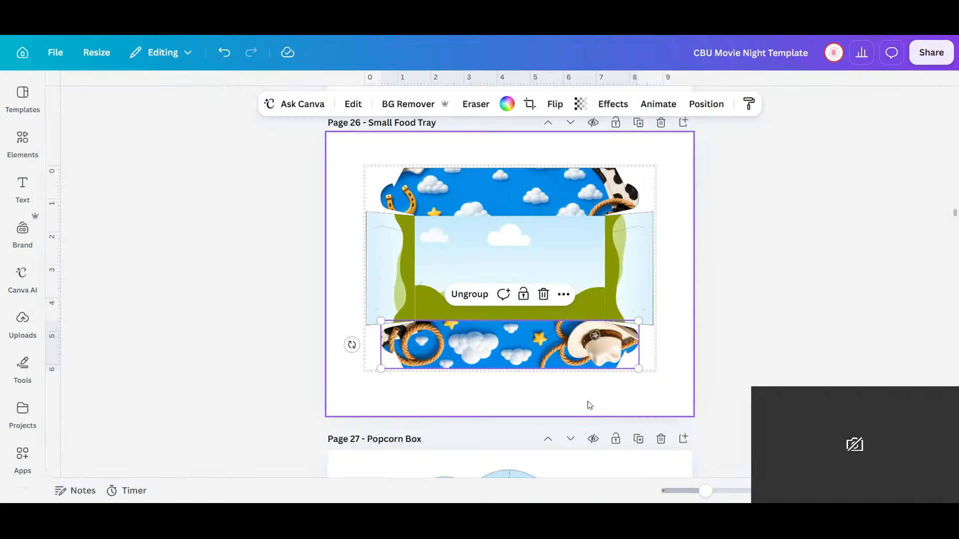
- Shift the image inside the tray's upper panel down so the cowboy hat, clouds and stars fill it
double_click(531, 198)
drag(535, 196, 538, 267)
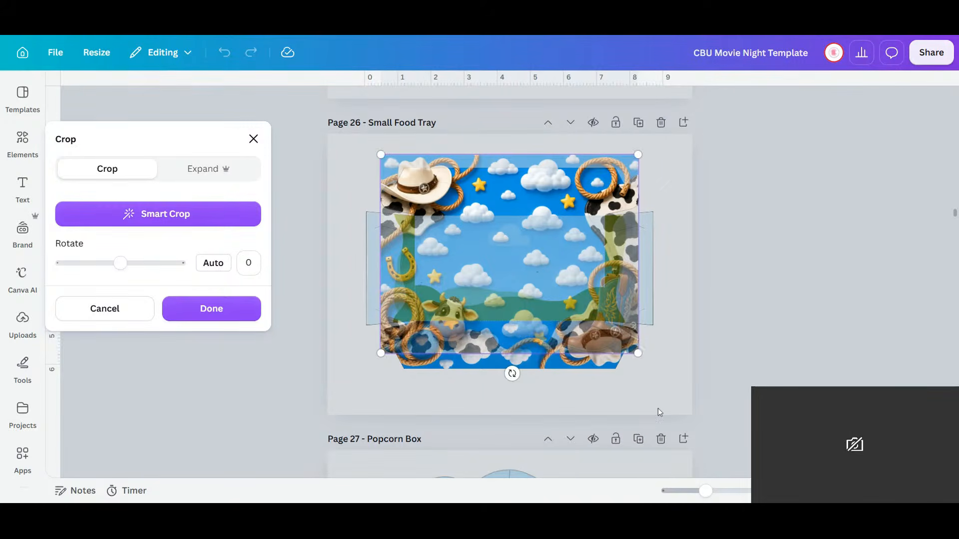
click(661, 394)
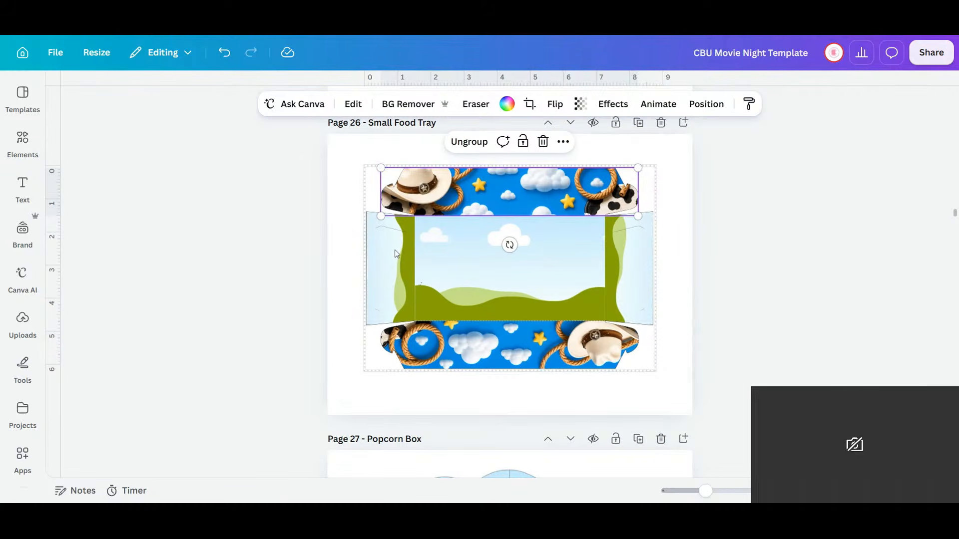
click(663, 387)
- Duplicate the red-and-yellow checkered pattern on page 24 and fill the small tray's right side panel with the copy
scroll(697, 317, up, 10)
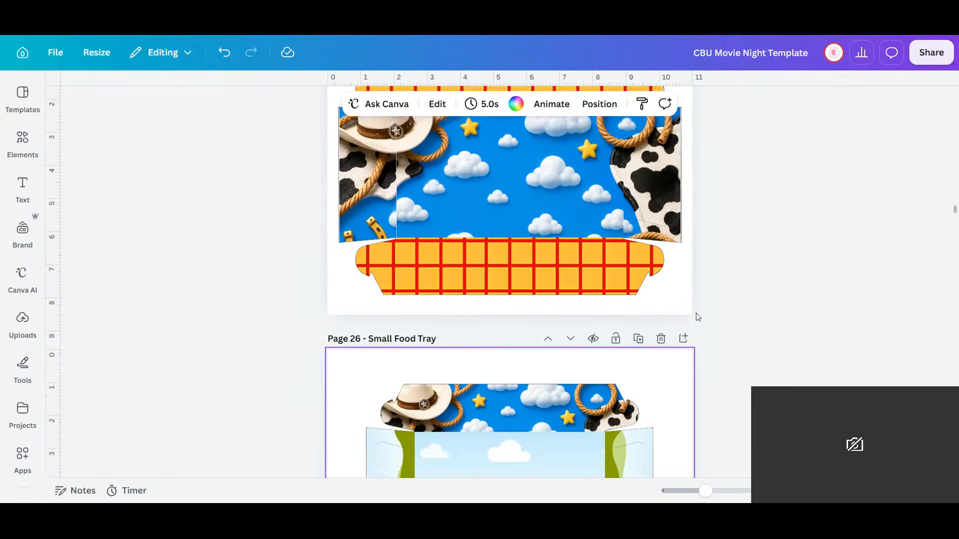
scroll(697, 318, up, 4)
click(575, 214)
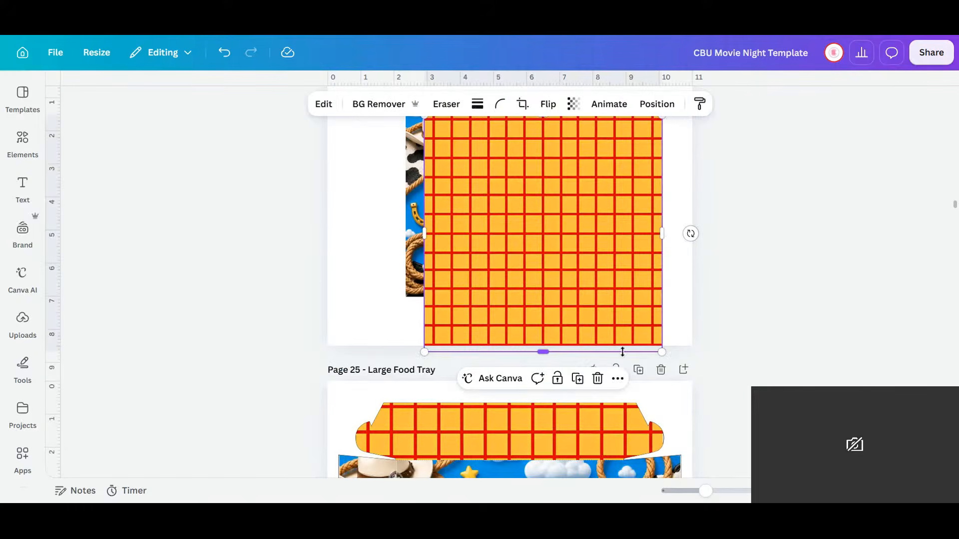
click(579, 379)
drag(558, 208, 640, 321)
scroll(602, 232, down, 10)
scroll(663, 292, up, 10)
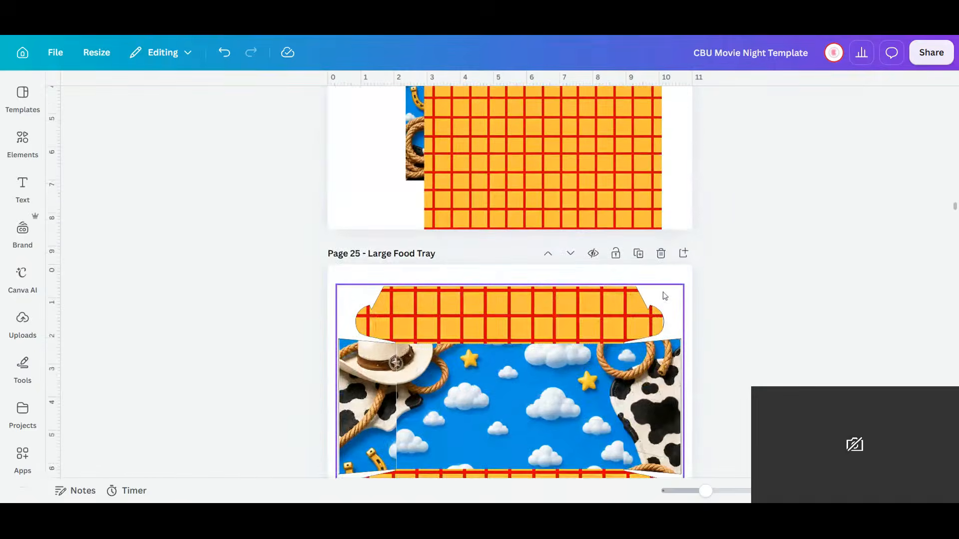
- Make another copy of the checkered pattern on page 24 and fill the small tray's left side panel with it
click(546, 208)
click(577, 316)
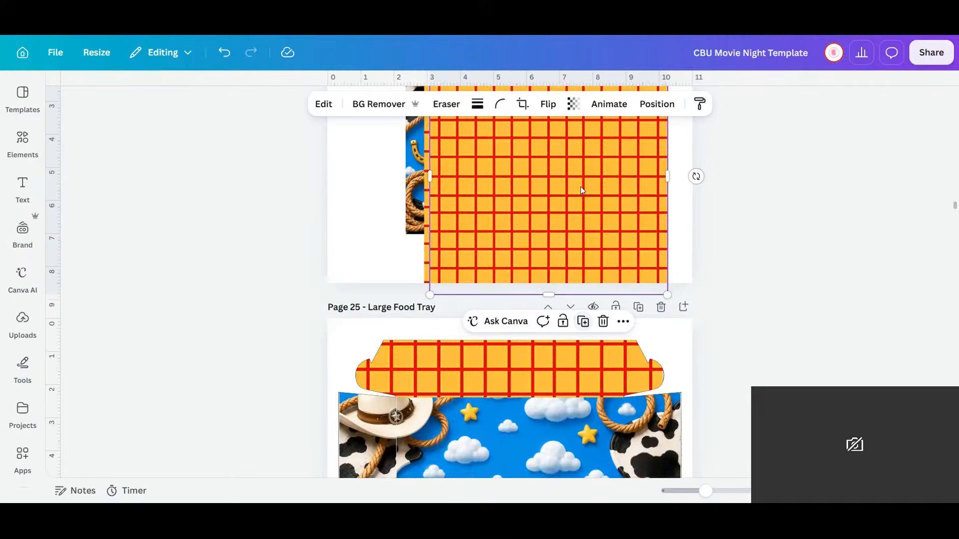
drag(624, 230, 394, 259)
scroll(624, 233, down, 10)
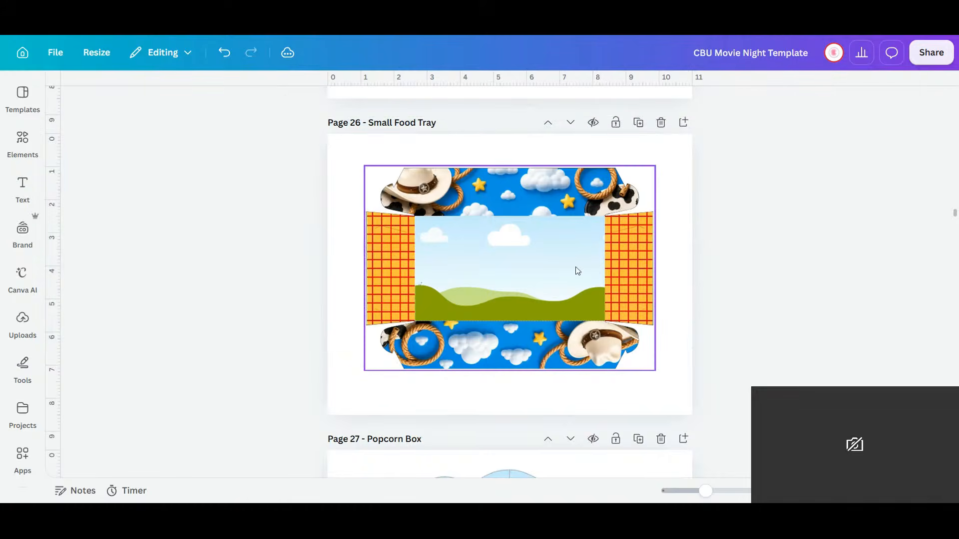
- Duplicate the checkered pattern once more and fill the small tray's centre panel with the copy
scroll(576, 269, up, 2)
scroll(575, 266, up, 5)
click(553, 124)
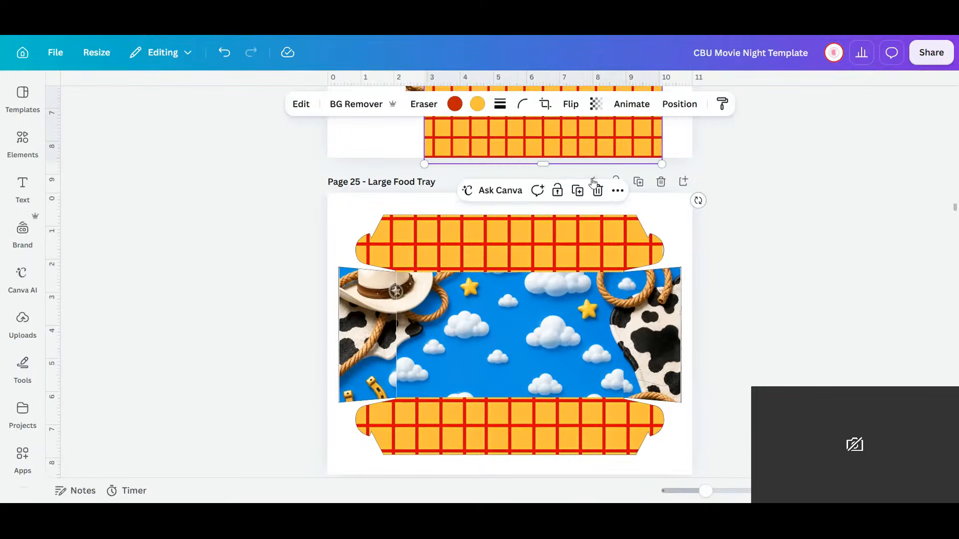
click(582, 188)
drag(591, 133, 527, 276)
scroll(632, 273, down, 7)
click(683, 364)
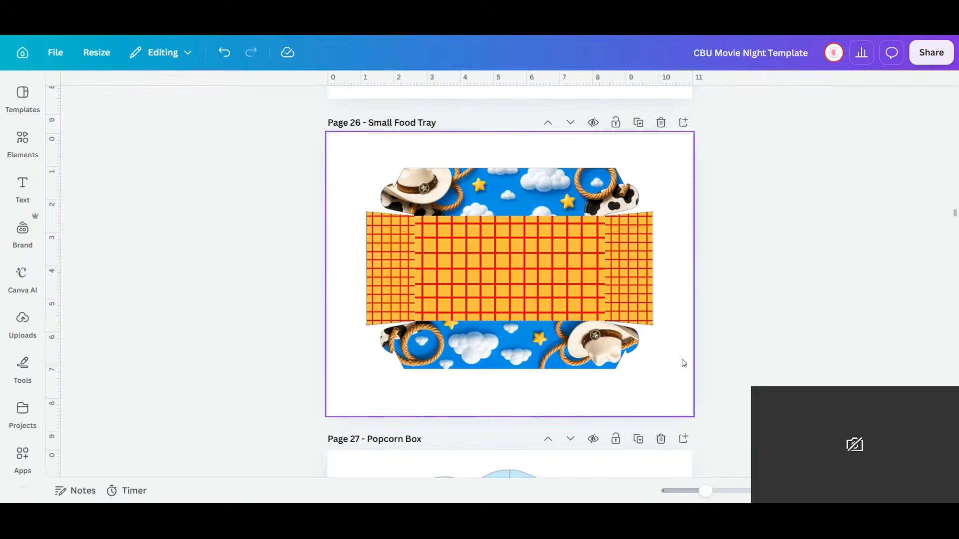
click(687, 376)
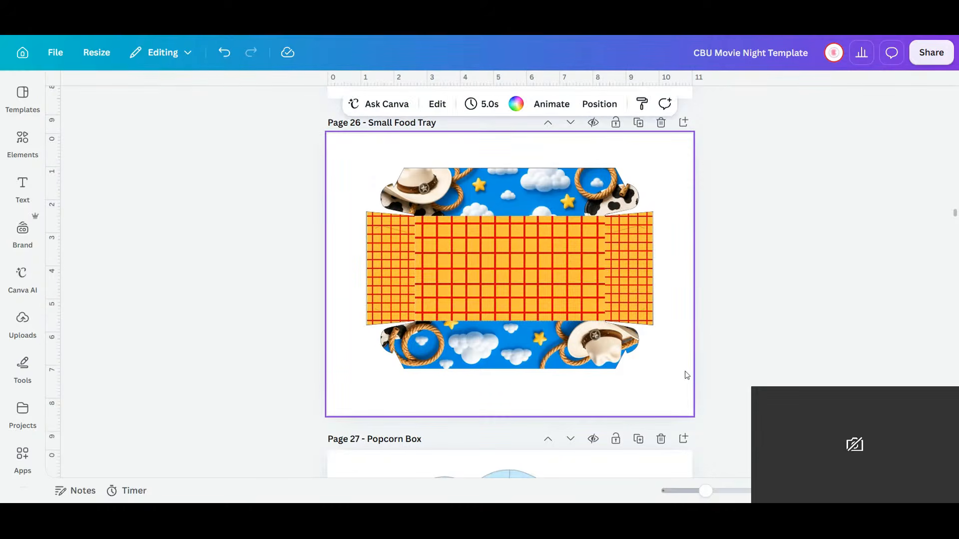
- Enlarge the checkered pattern inside the tray's right side panel so its squares match the centre panel
click(634, 263)
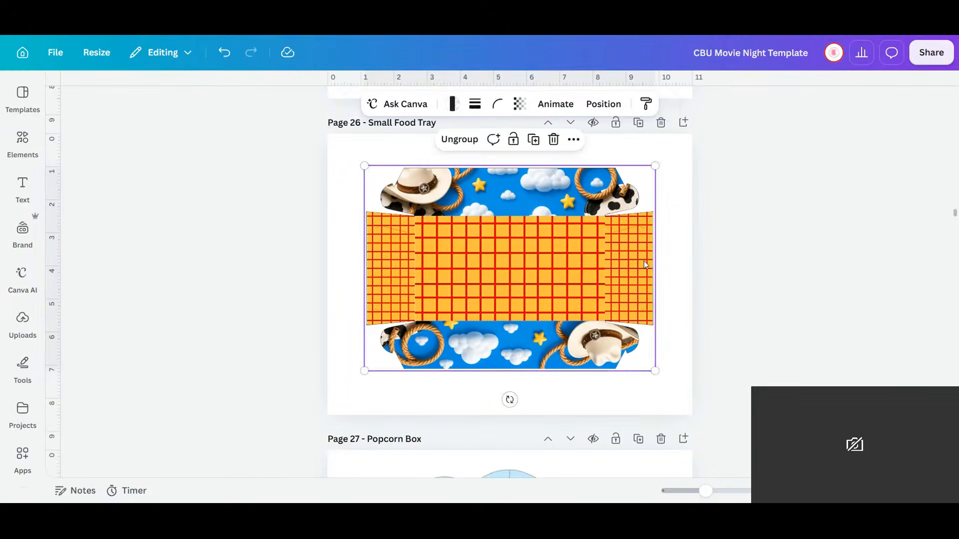
click(643, 261)
double_click(645, 265)
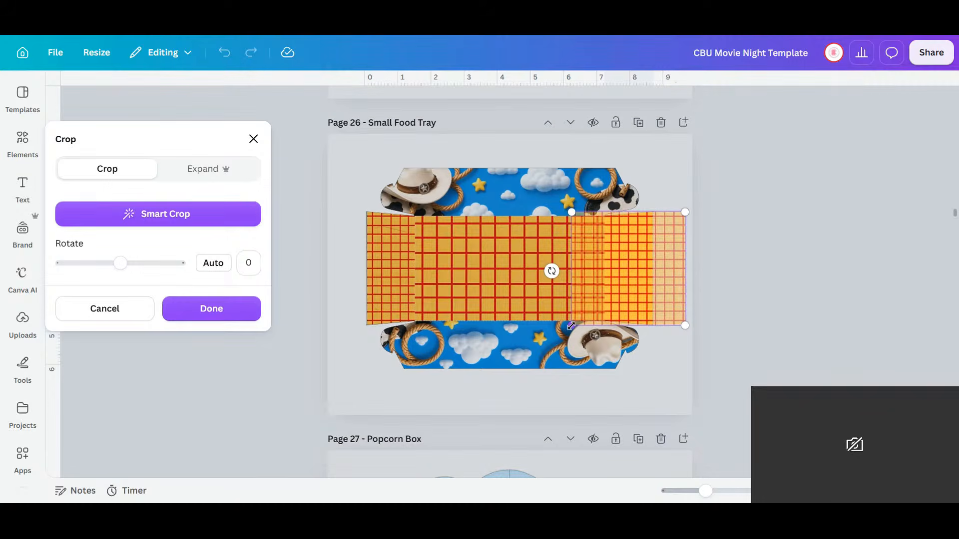
drag(571, 325, 529, 369)
click(624, 402)
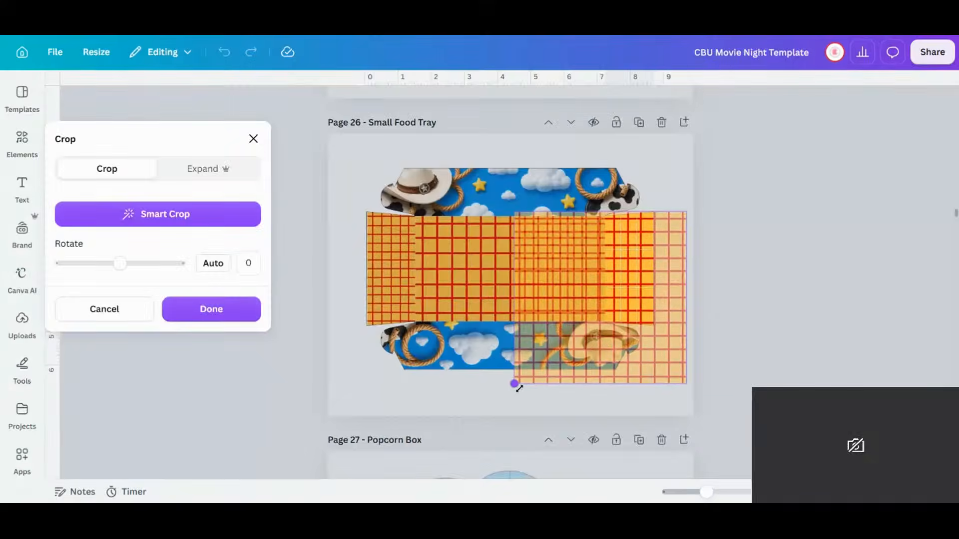
click(653, 396)
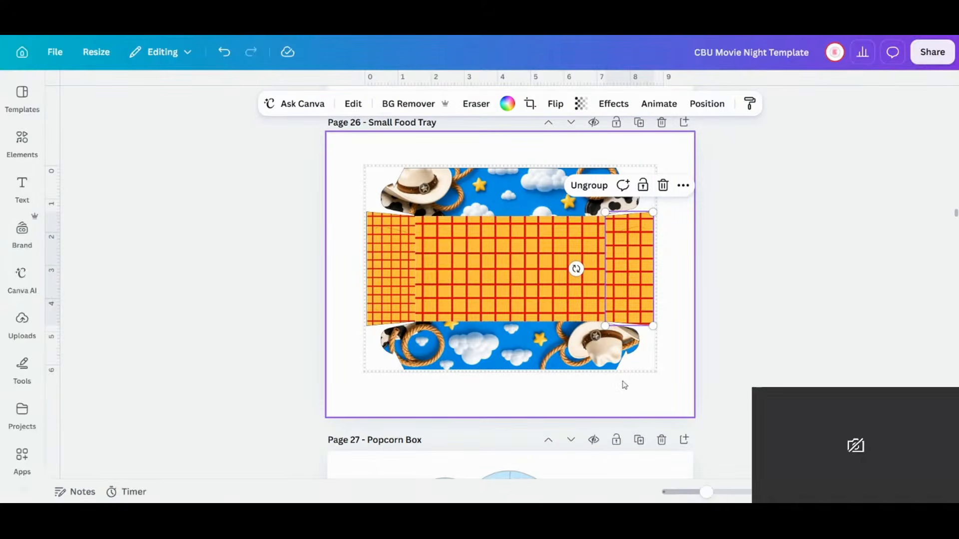
- Enlarge the checkered pattern inside the tray's left side panel and nudge it slightly within the frame
click(392, 259)
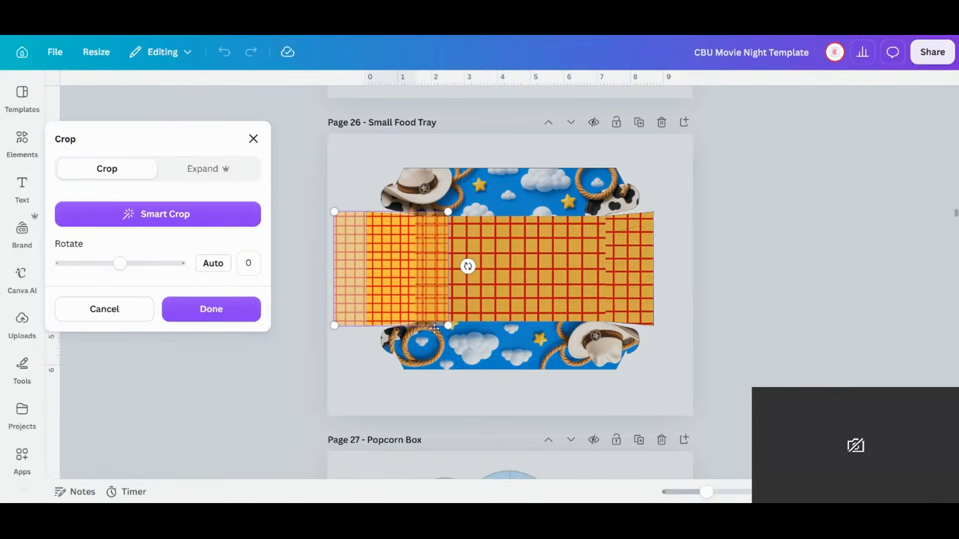
drag(455, 351, 466, 389)
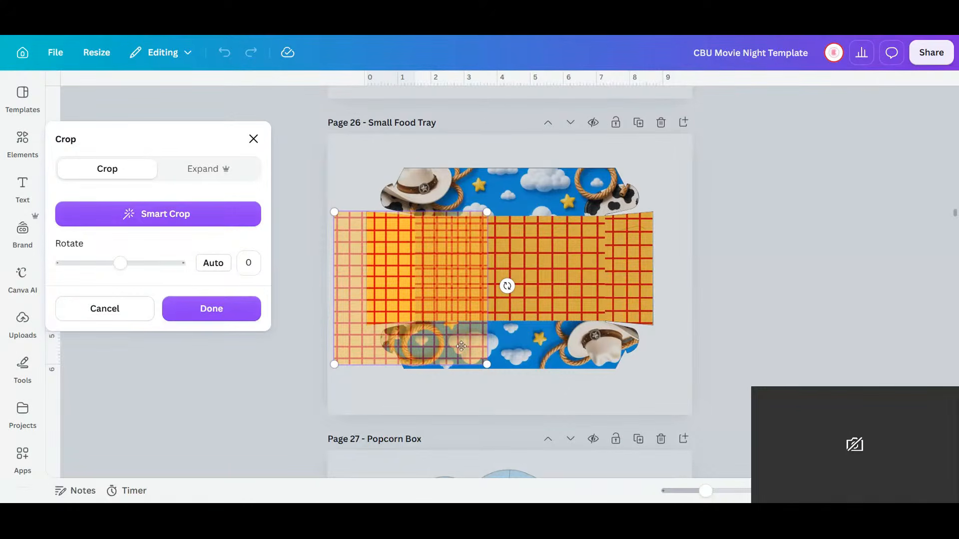
drag(402, 300, 404, 298)
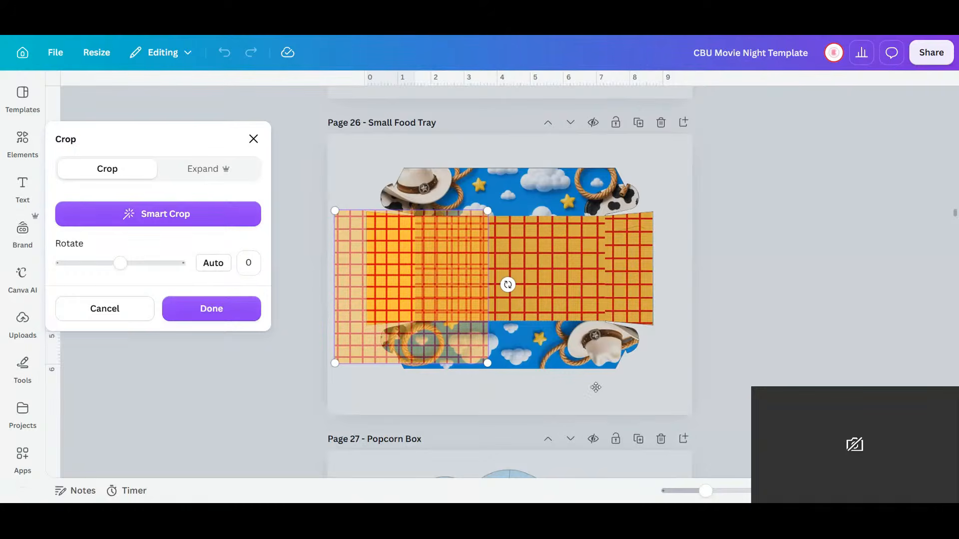
click(652, 381)
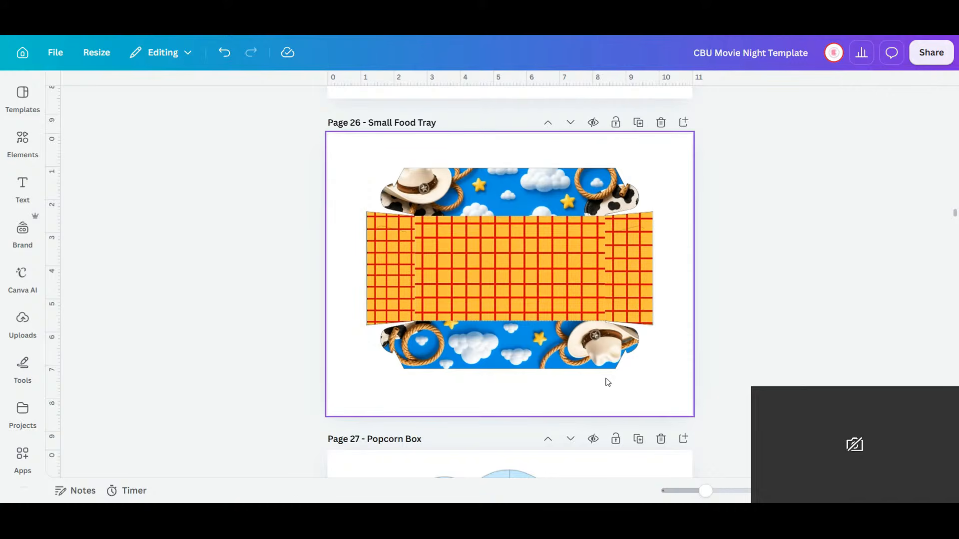
- Scale the left side panel's checkered pattern up further and shift it upward to match the centre panel's grid
click(388, 276)
click(388, 277)
double_click(389, 278)
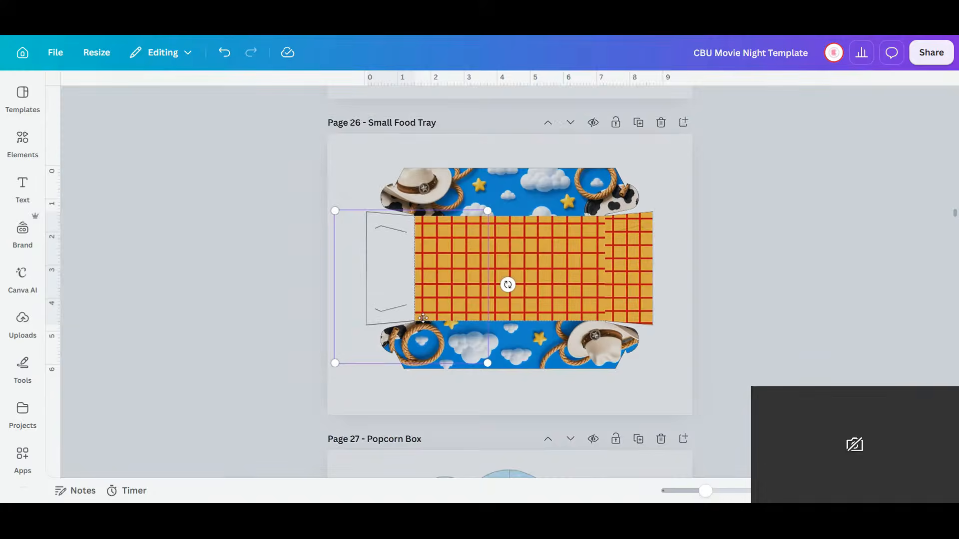
drag(488, 365, 506, 390)
drag(402, 297, 403, 290)
click(667, 384)
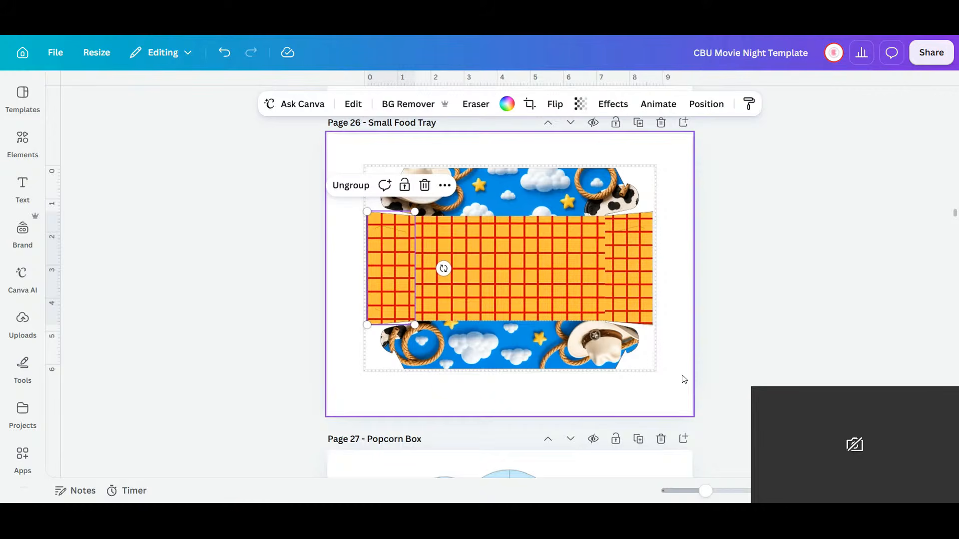
- Move the untitled page holding the cowboy and checkered images down two places, between the Small Food Tray and Popcorn Box pages
scroll(684, 380, down, 3)
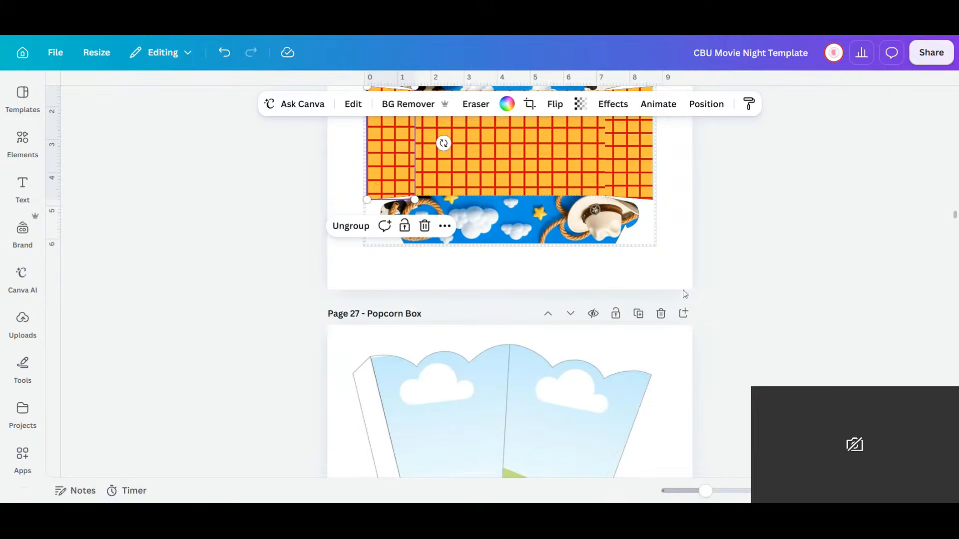
scroll(685, 292, down, 1)
scroll(685, 294, down, 3)
scroll(636, 296, up, 7)
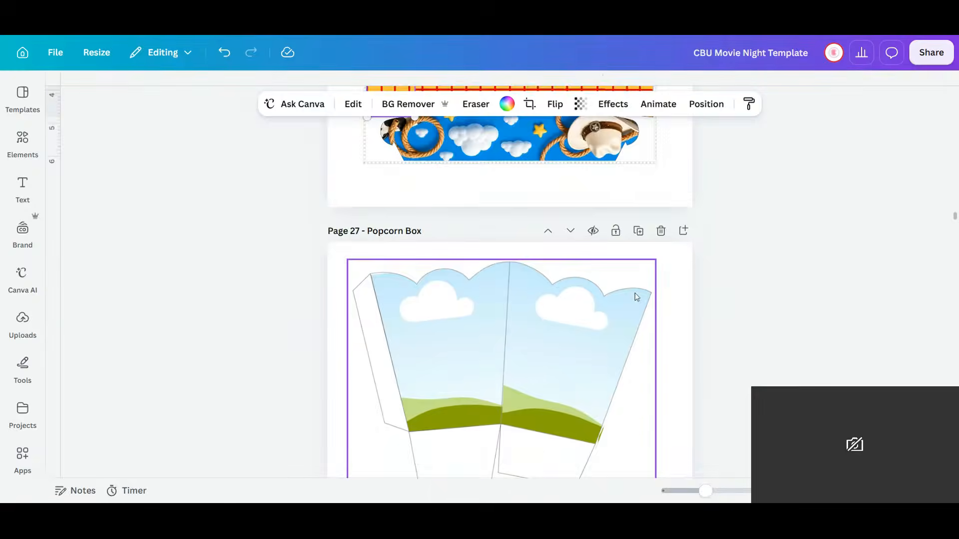
scroll(634, 292, up, 7)
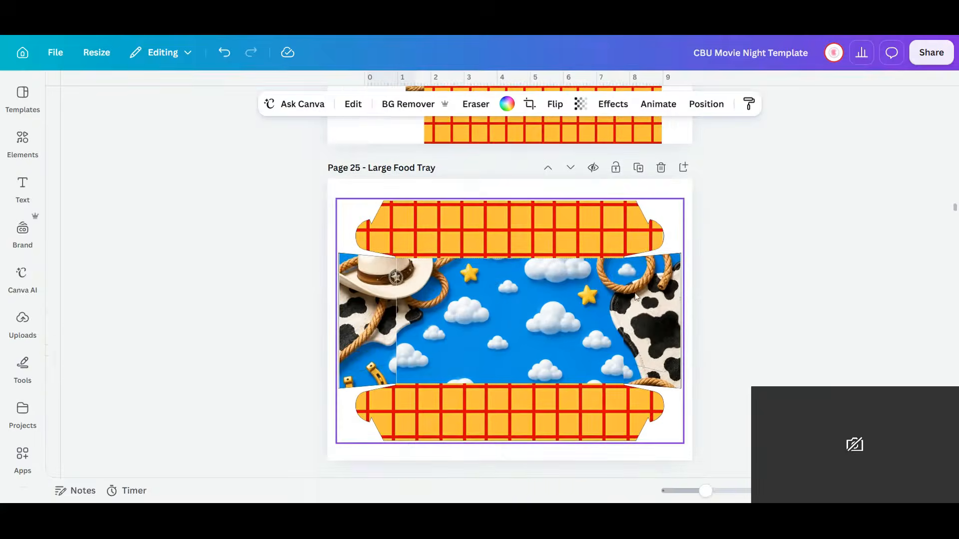
scroll(635, 293, up, 5)
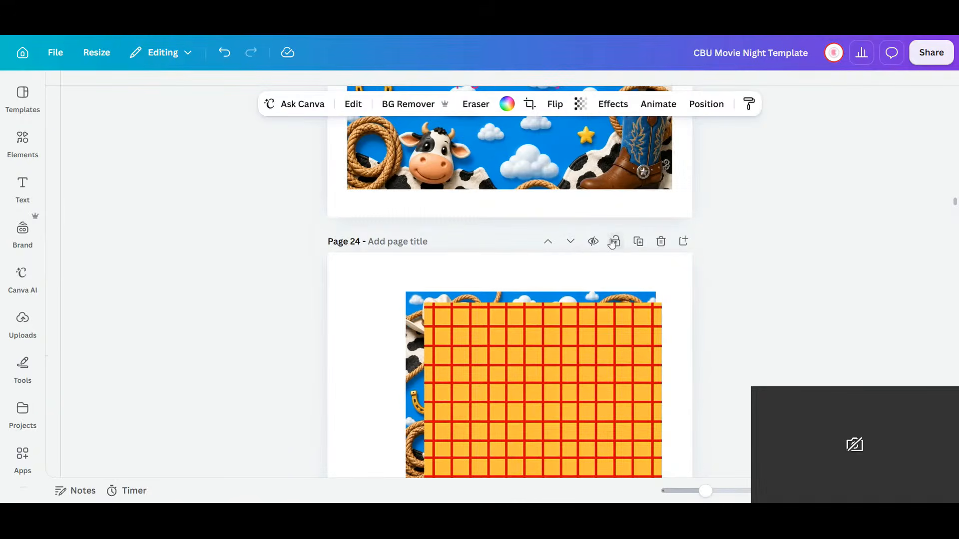
click(577, 247)
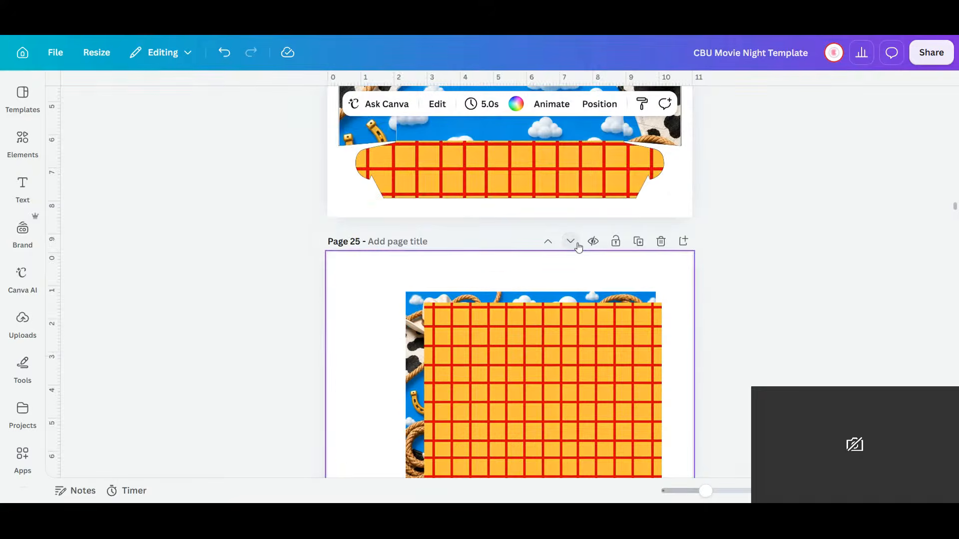
click(578, 248)
scroll(588, 311, down, 8)
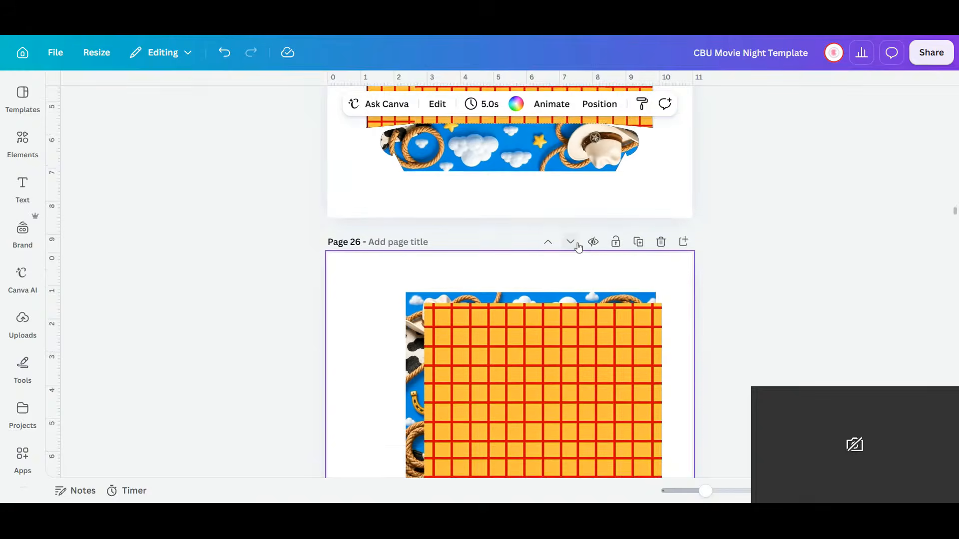
- Try to fill the popcorn box's right panel with the original checkered pattern, and undo the placement
scroll(587, 314, up, 2)
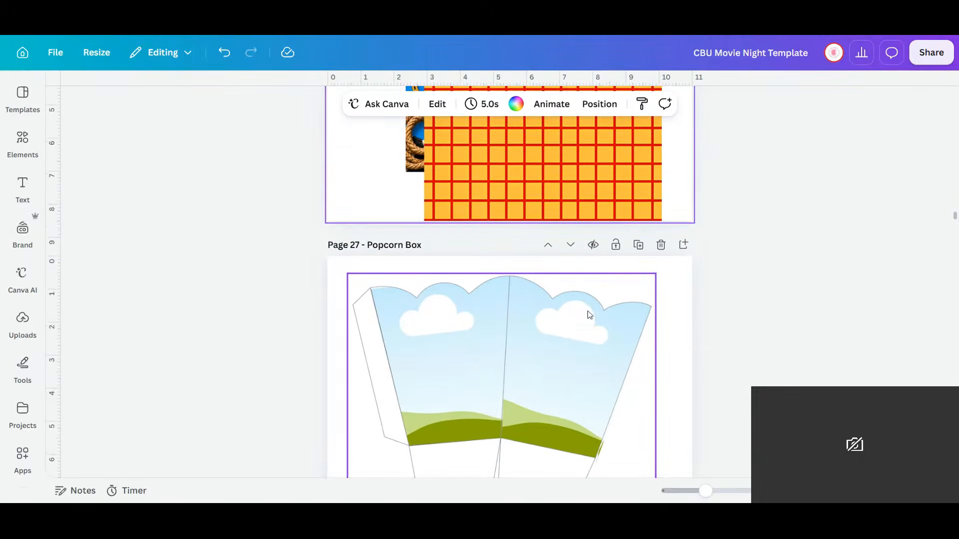
drag(565, 185, 574, 363)
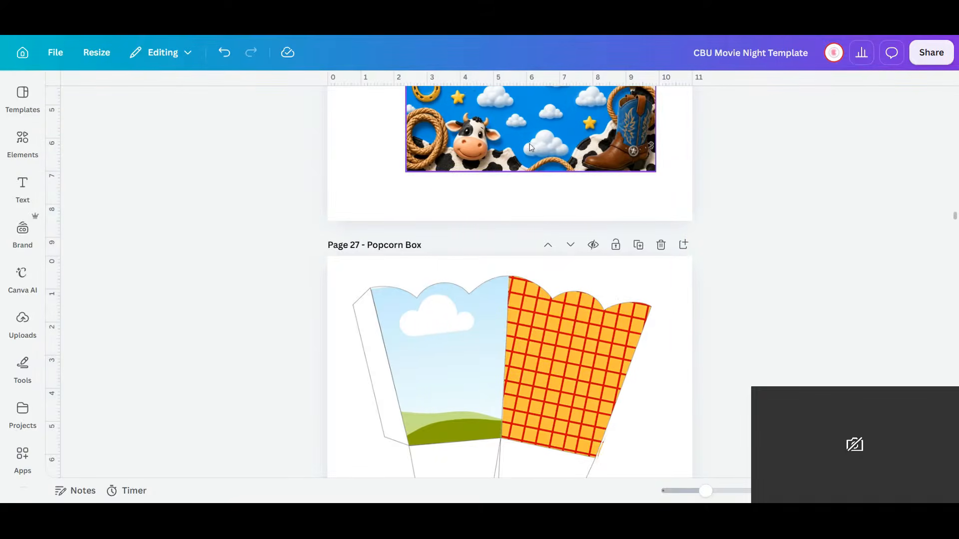
click(529, 142)
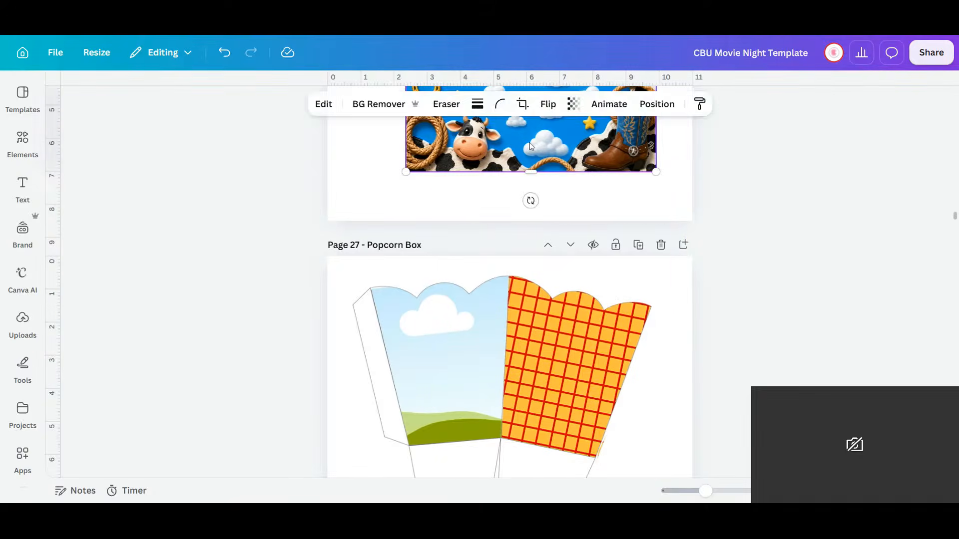
click(224, 52)
- Fill the popcorn box's left panel with a copy of the cowboy image and its right panel with a copy of the checkered pattern
click(565, 197)
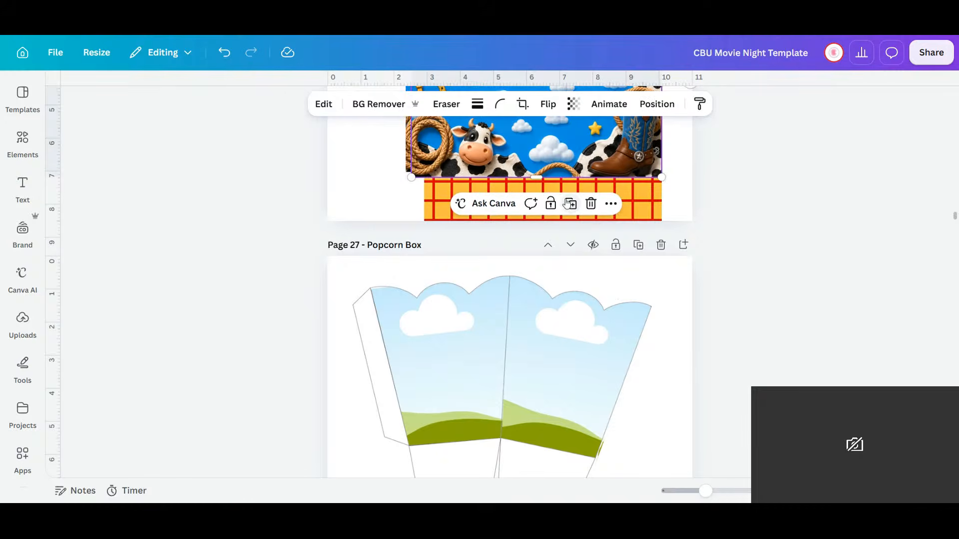
drag(559, 160, 499, 261)
click(575, 179)
drag(575, 179, 608, 356)
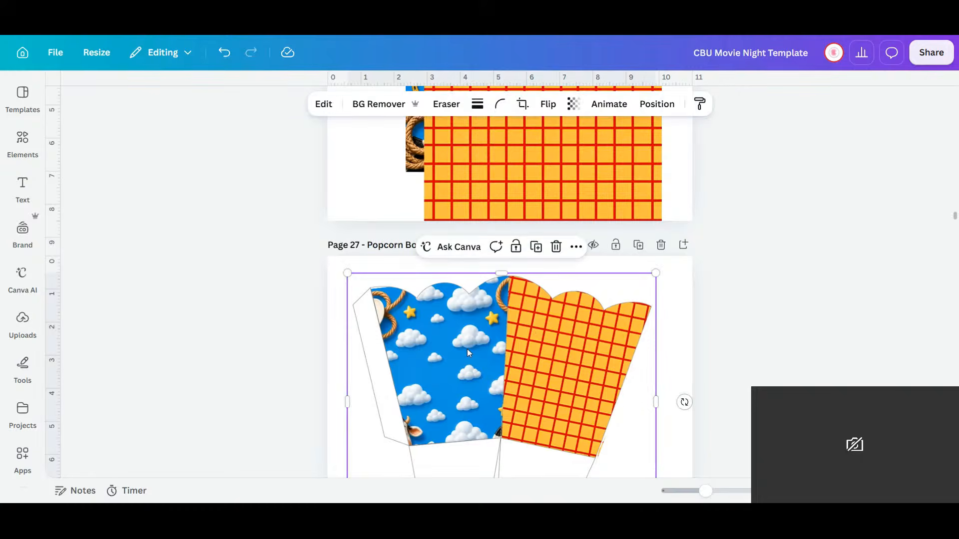
double_click(455, 355)
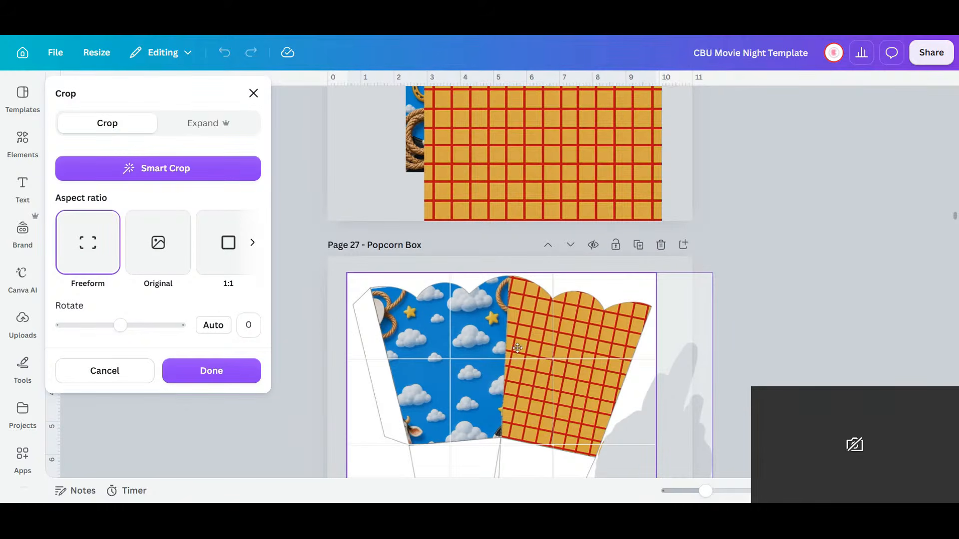
double_click(452, 357)
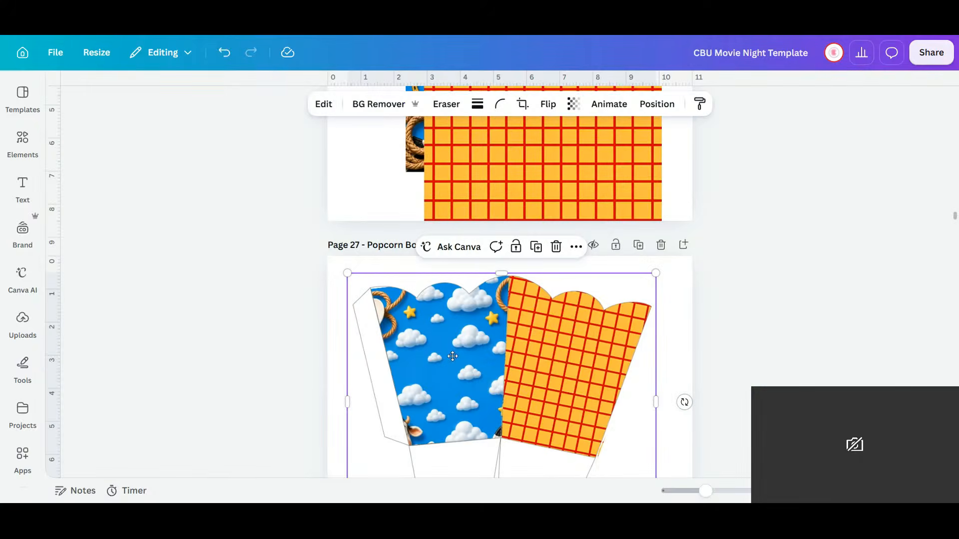
click(682, 343)
- Delete the Pizza Box page with the side strips and undo the deletion
scroll(664, 335, down, 3)
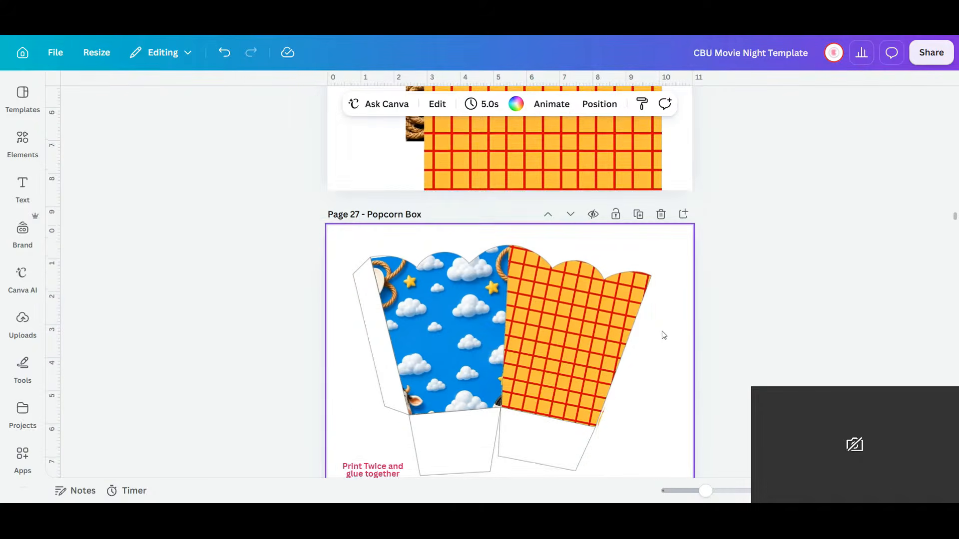
scroll(667, 333, down, 1)
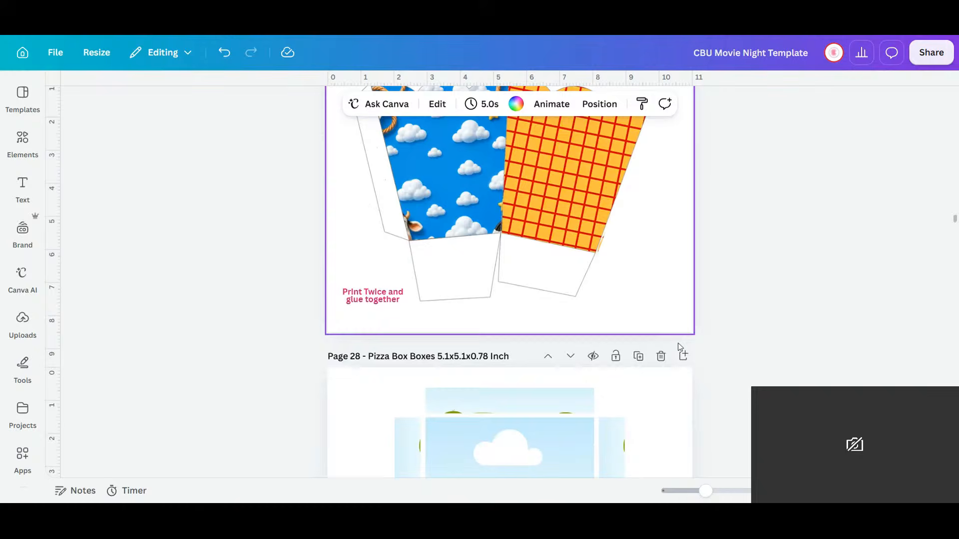
scroll(679, 344, down, 5)
scroll(678, 344, up, 3)
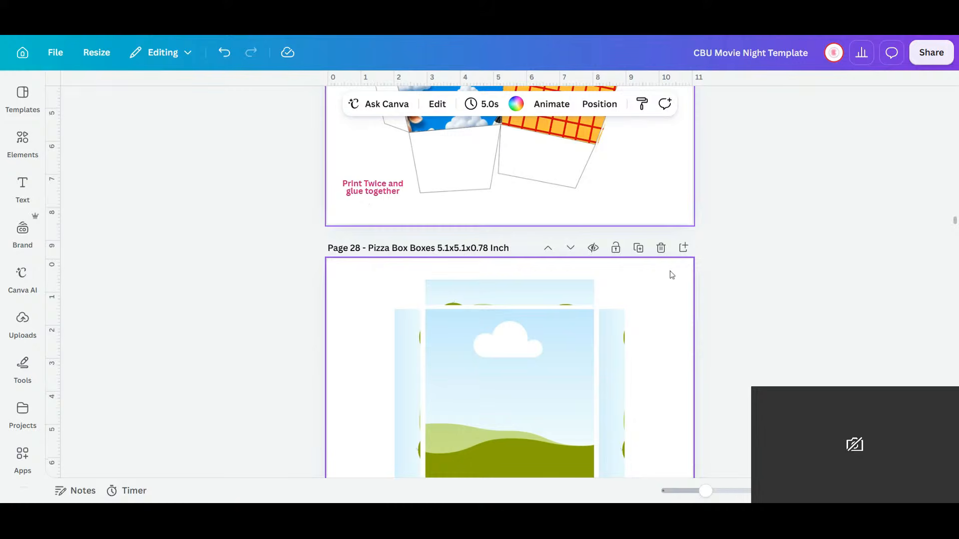
click(661, 249)
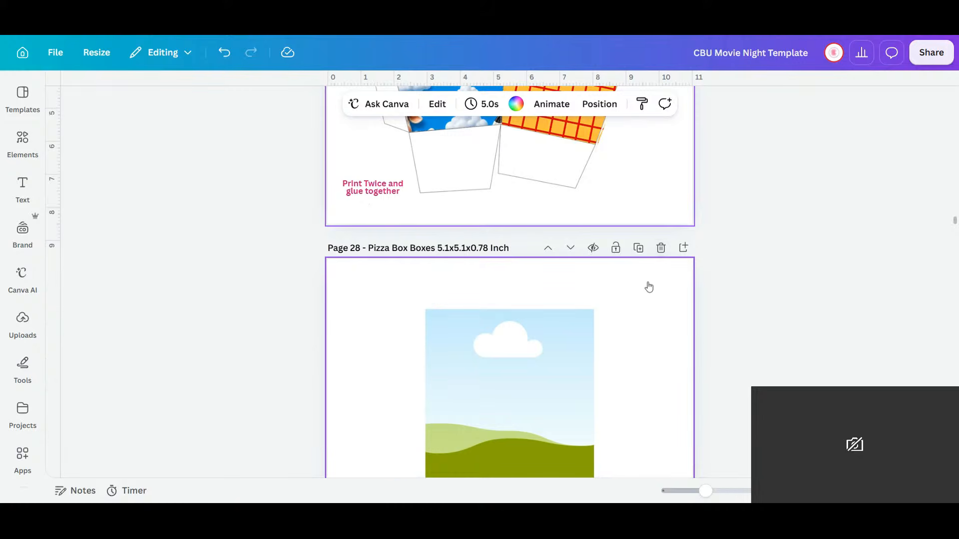
click(224, 52)
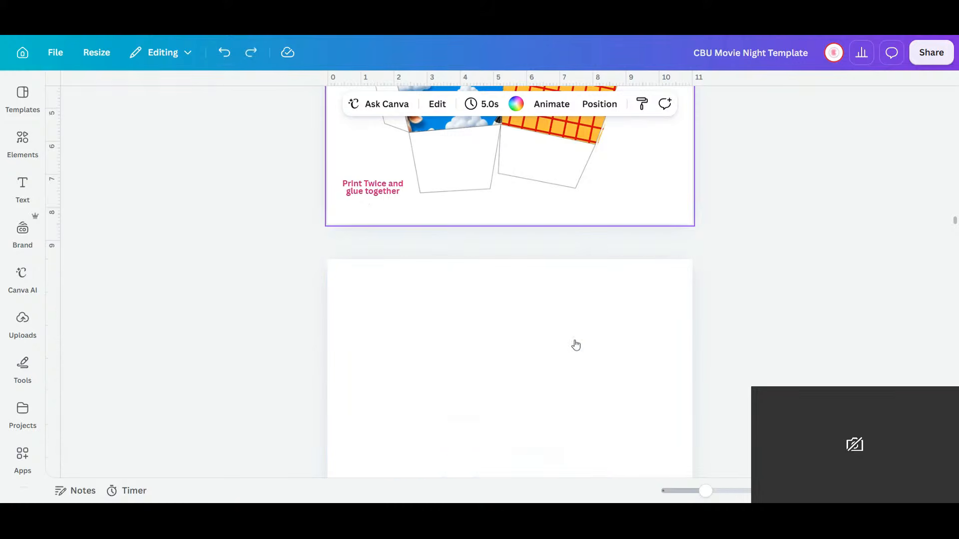
- Move the untitled page with the cowboy and checkered images down one place, directly below the Popcorn Box page
scroll(574, 289, up, 3)
scroll(573, 287, up, 8)
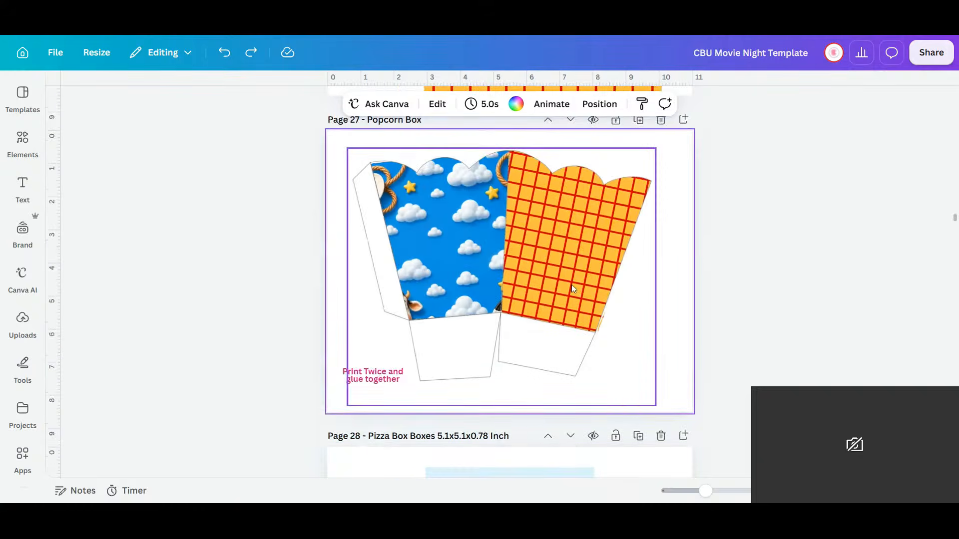
click(573, 184)
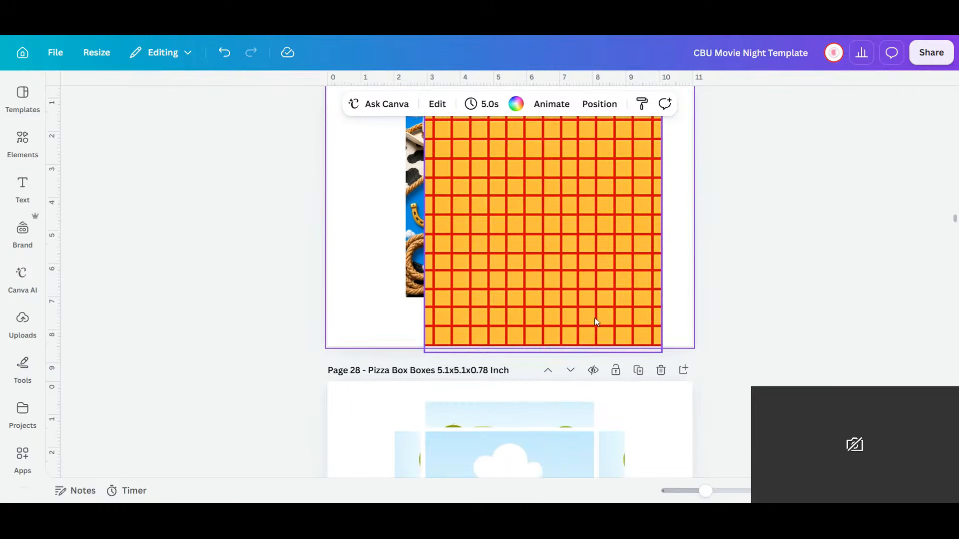
- Fill the pizza box's top strip and right side strip with copies of the checkered pattern
click(581, 282)
click(583, 384)
drag(556, 253, 530, 409)
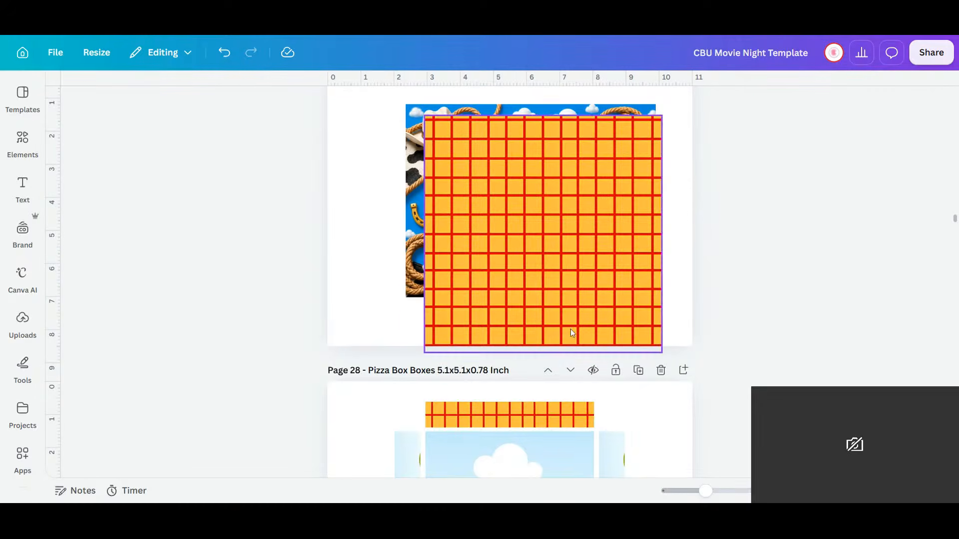
click(602, 306)
drag(566, 267, 615, 451)
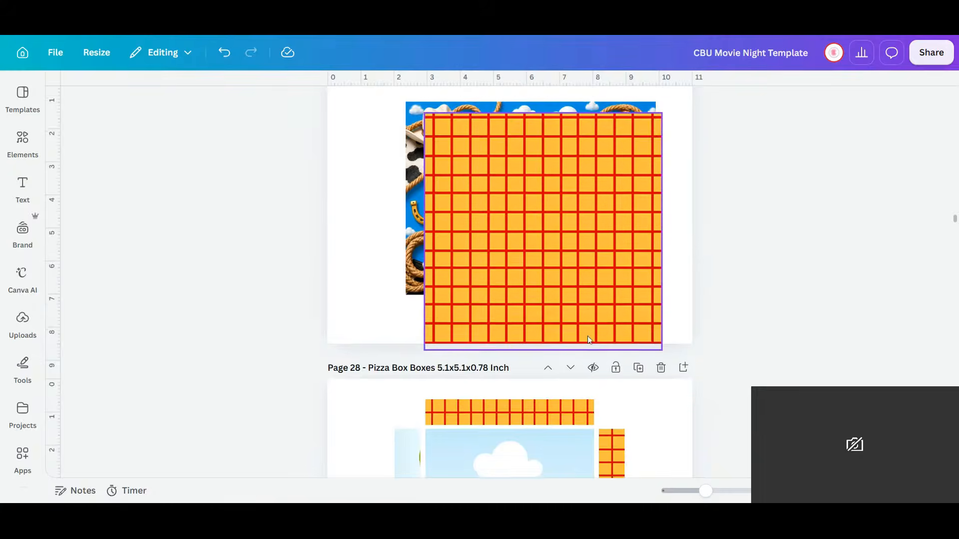
- Fill the pizza box's left side strip and bottom strip with copies of the checkered pattern
scroll(556, 169, down, 3)
click(555, 170)
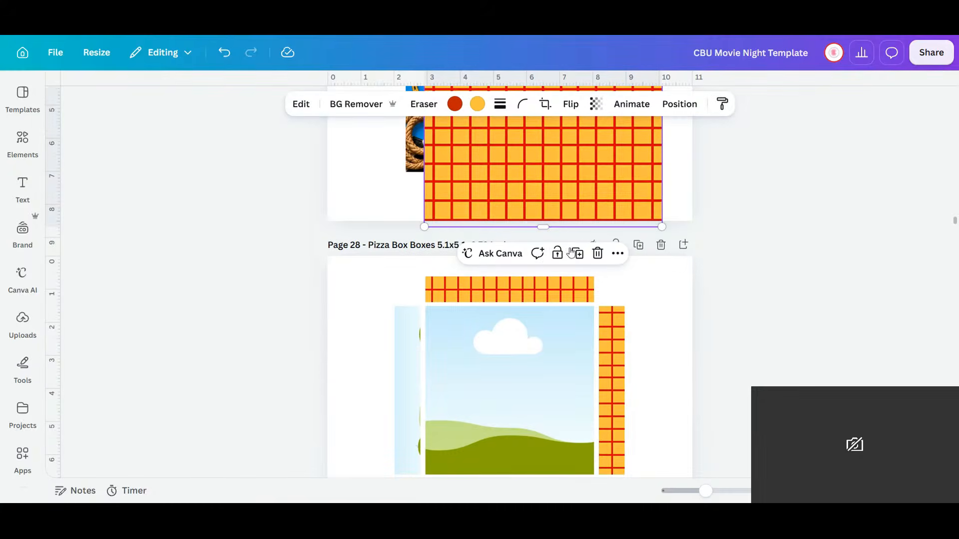
click(575, 254)
drag(572, 173, 421, 351)
click(555, 179)
click(577, 254)
drag(580, 164, 548, 300)
scroll(632, 345, down, 4)
- Fill the pizza box's centre panel with a copy of the cowboy image
scroll(548, 300, up, 3)
scroll(547, 304, up, 3)
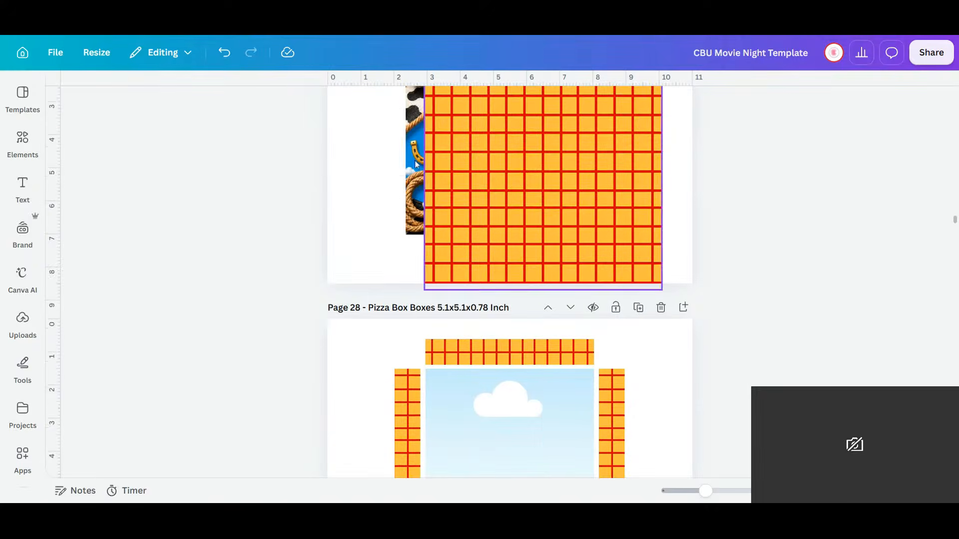
click(529, 184)
drag(529, 184, 533, 425)
- Delete the second Pizza Box page, which holds only the single Pizza Box Top panel
scroll(586, 393, down, 10)
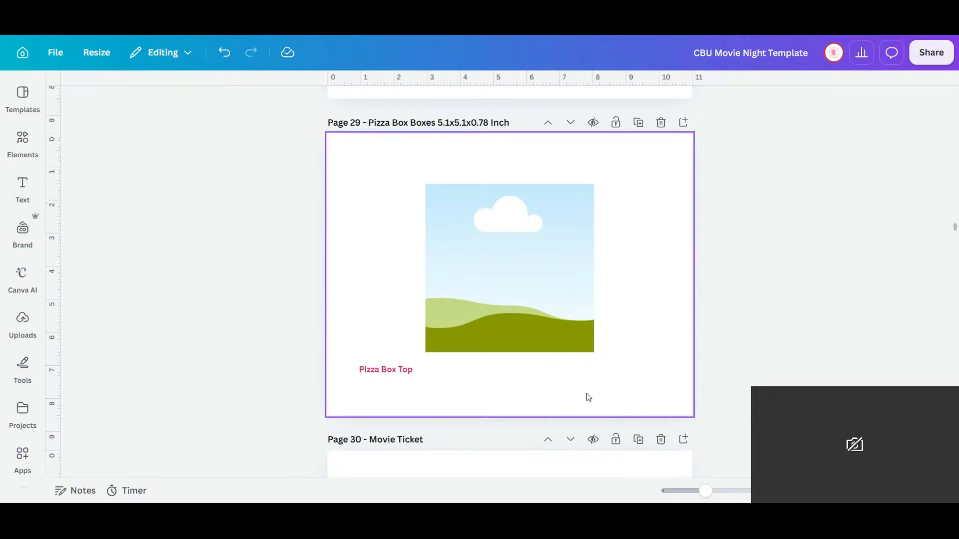
click(661, 123)
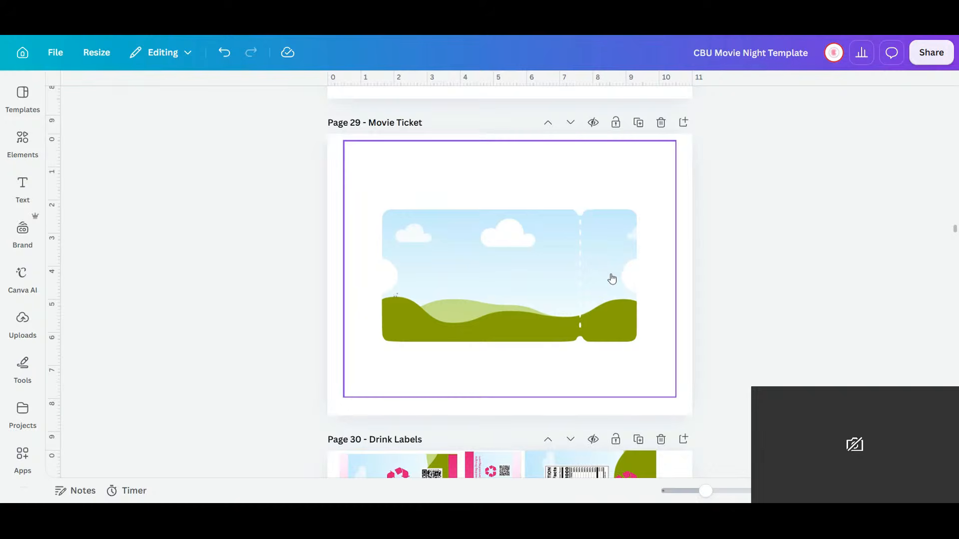
scroll(613, 279, up, 5)
click(544, 210)
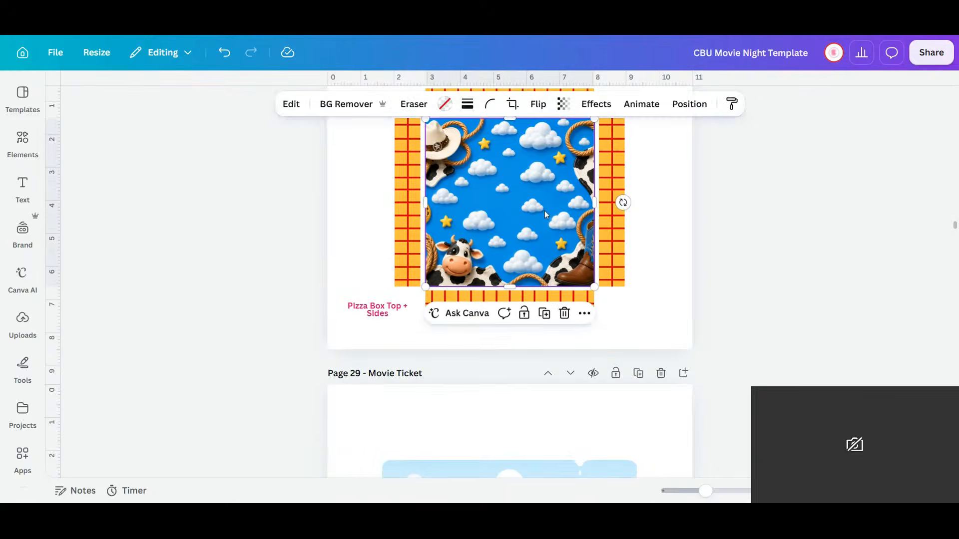
- Duplicate the cowboy image on the untitled page and fill the Movie Ticket shape with the copy
scroll(545, 210, up, 2)
scroll(560, 233, up, 8)
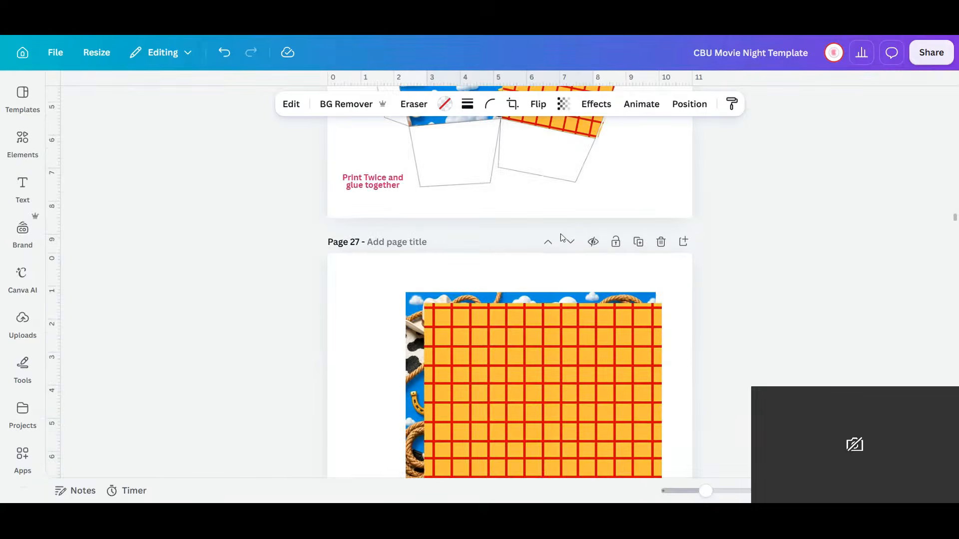
click(417, 317)
key(ctrl+v)
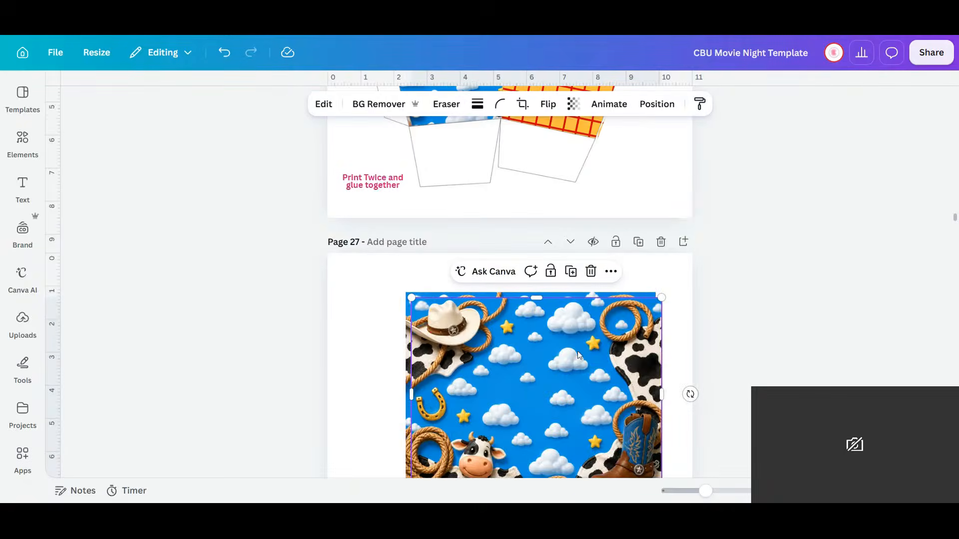
scroll(588, 353, down, 15)
drag(587, 353, 524, 296)
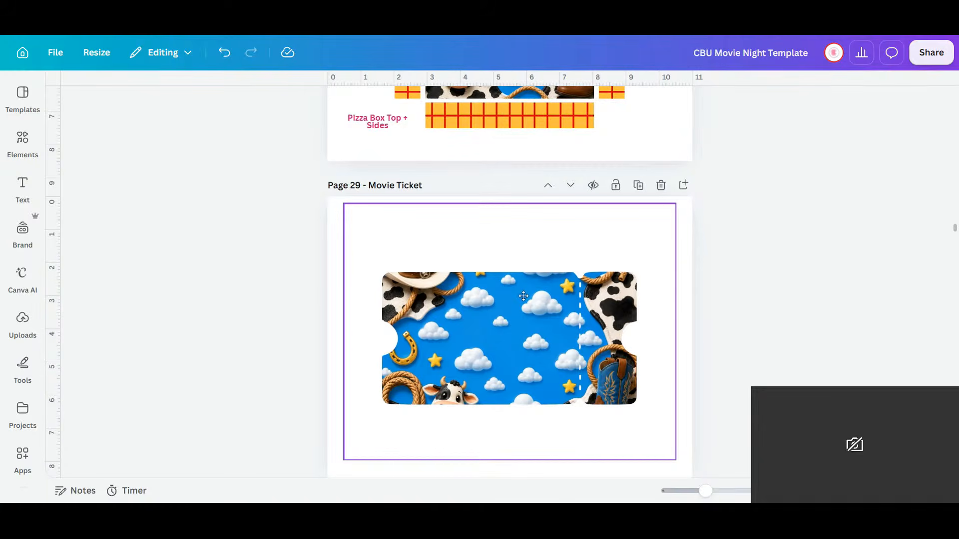
scroll(552, 333, down, 1)
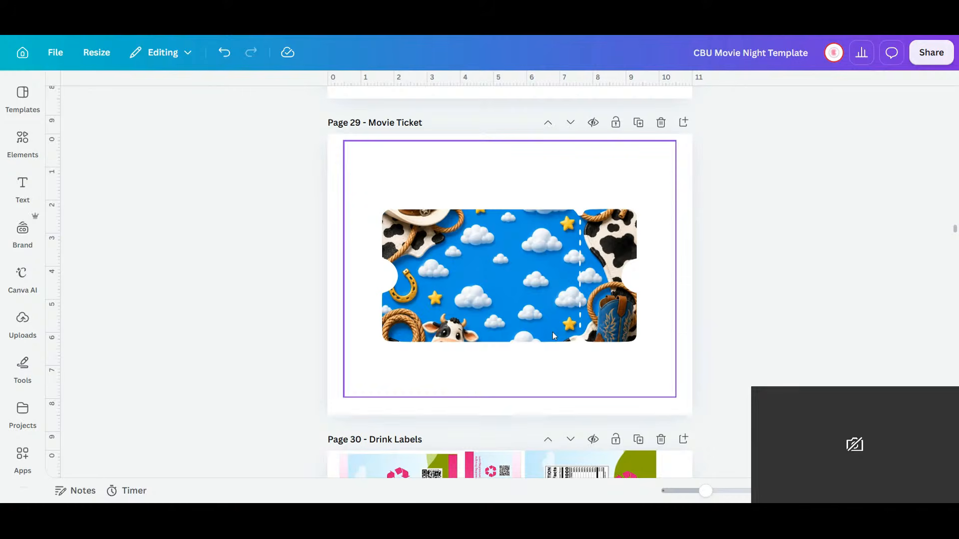
- Move the untitled page with the cowboy and checkered images down two places, between the Movie Ticket and Drink Labels pages
scroll(552, 332, down, 5)
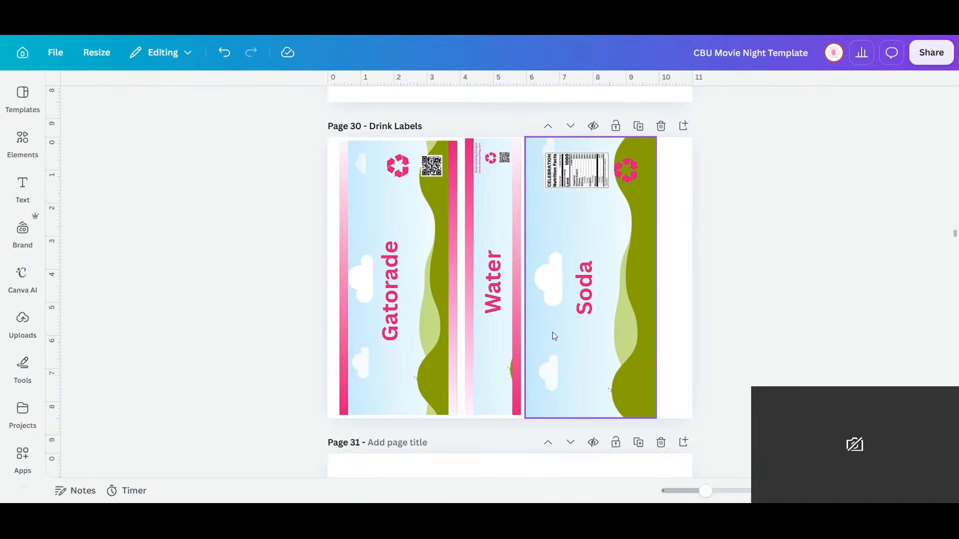
scroll(557, 329, up, 5)
scroll(557, 329, up, 7)
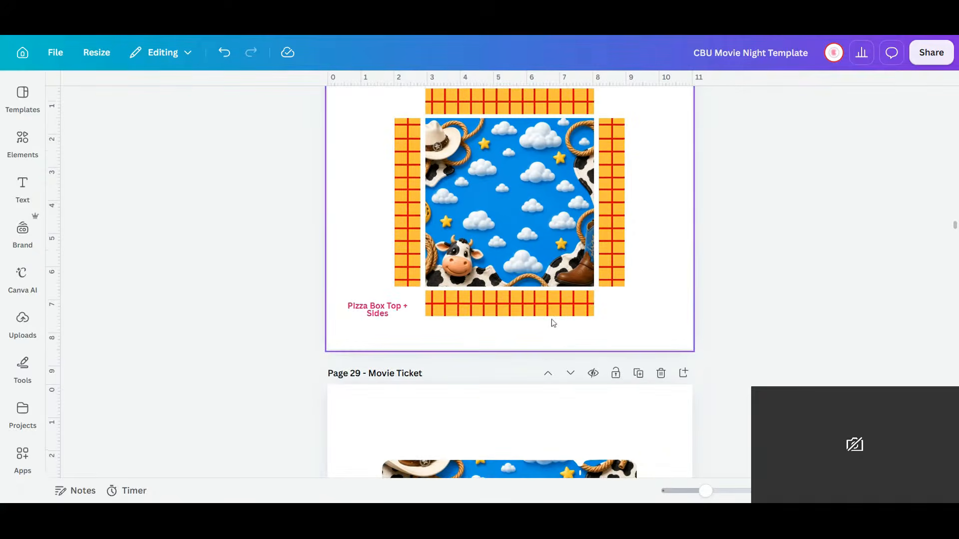
scroll(552, 317, up, 2)
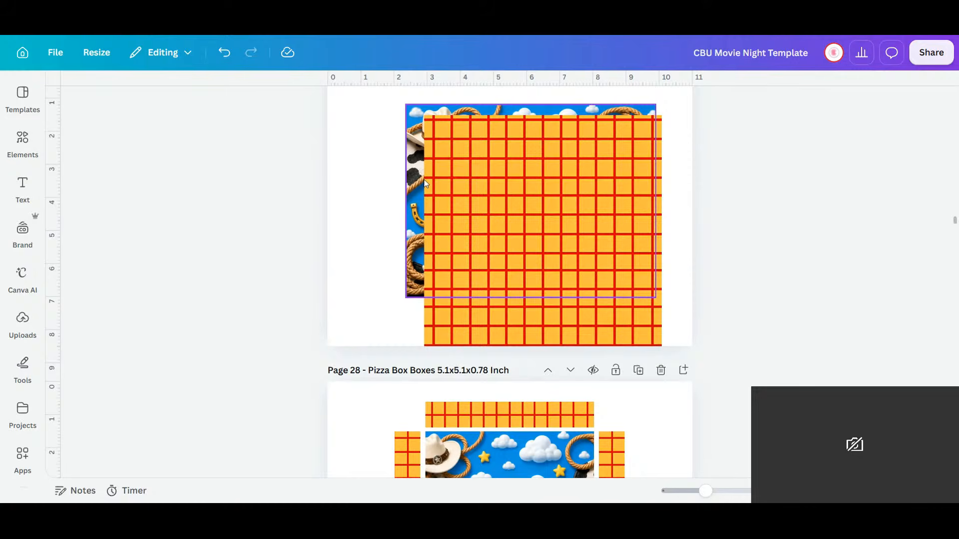
scroll(425, 184, up, 2)
click(571, 180)
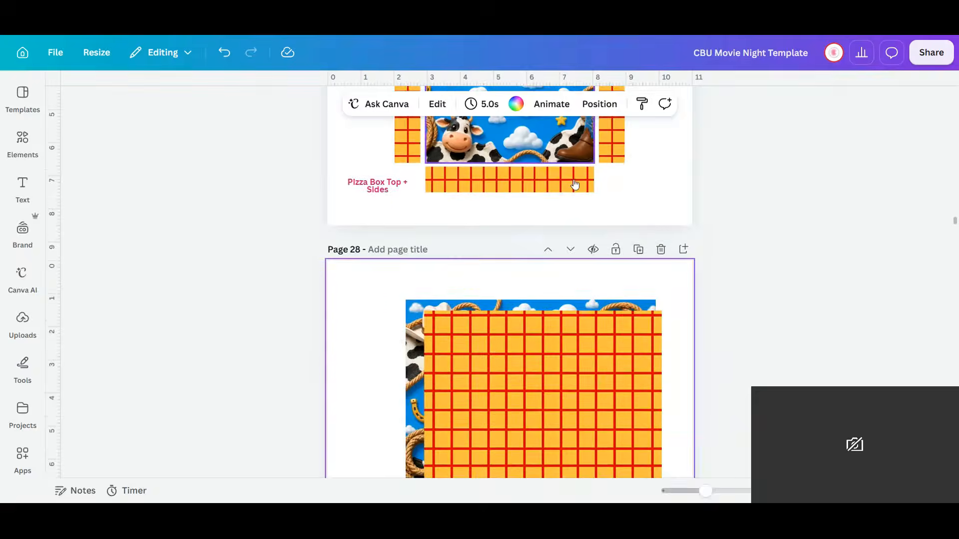
click(570, 180)
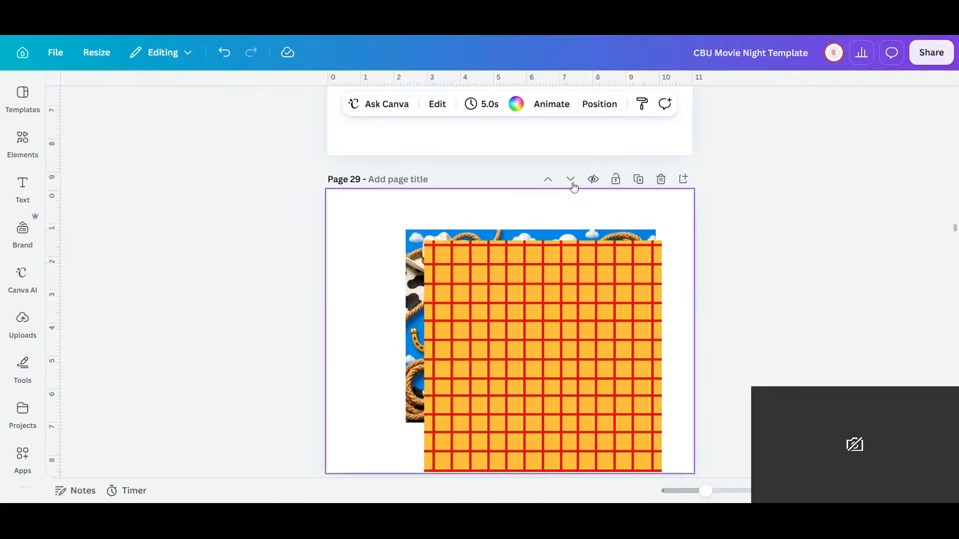
- Duplicate the checkered pattern on the untitled page and shift the copy to the page's right edge, clear of the cowboy image
scroll(567, 220, down, 3)
scroll(567, 221, down, 3)
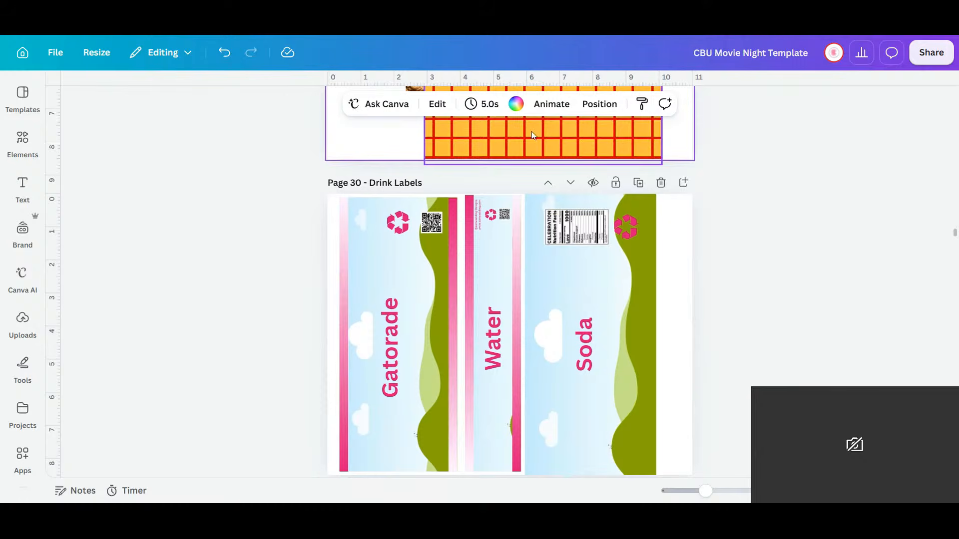
click(532, 131)
click(578, 191)
drag(566, 163, 500, 123)
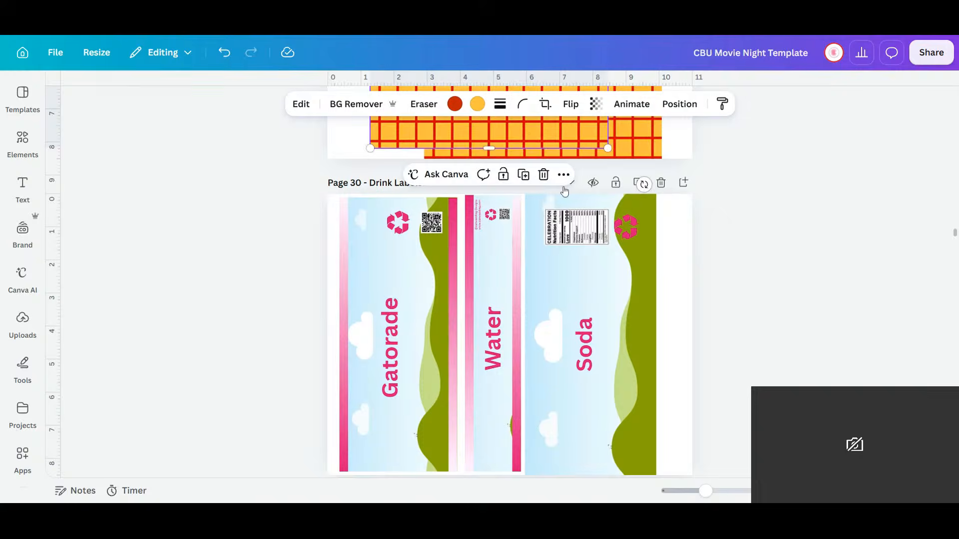
scroll(561, 187, up, 4)
drag(459, 196, 546, 202)
- Fill the Gatorade and Water labels on the Drink Labels page with copies of the cowboy image
click(414, 194)
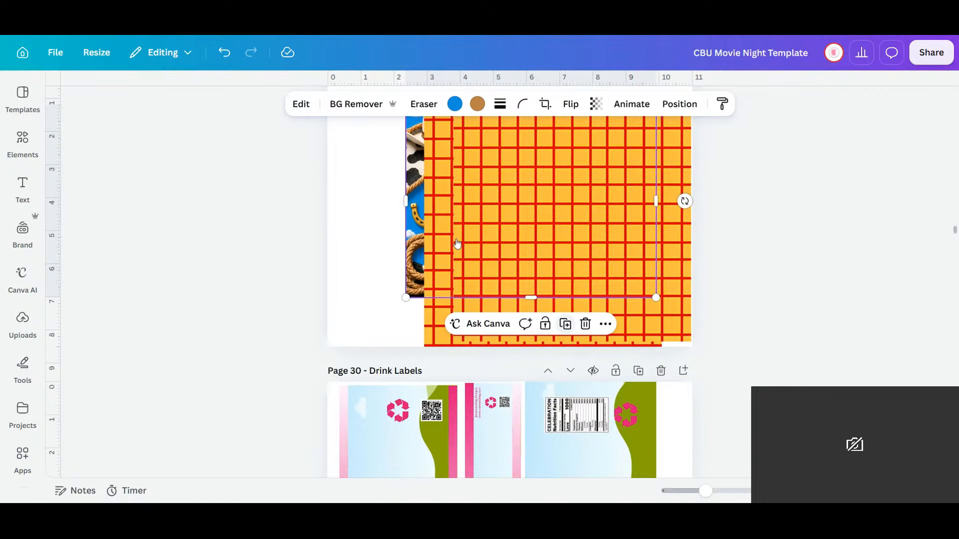
click(542, 323)
scroll(492, 227, down, 3)
drag(511, 144, 400, 358)
click(414, 125)
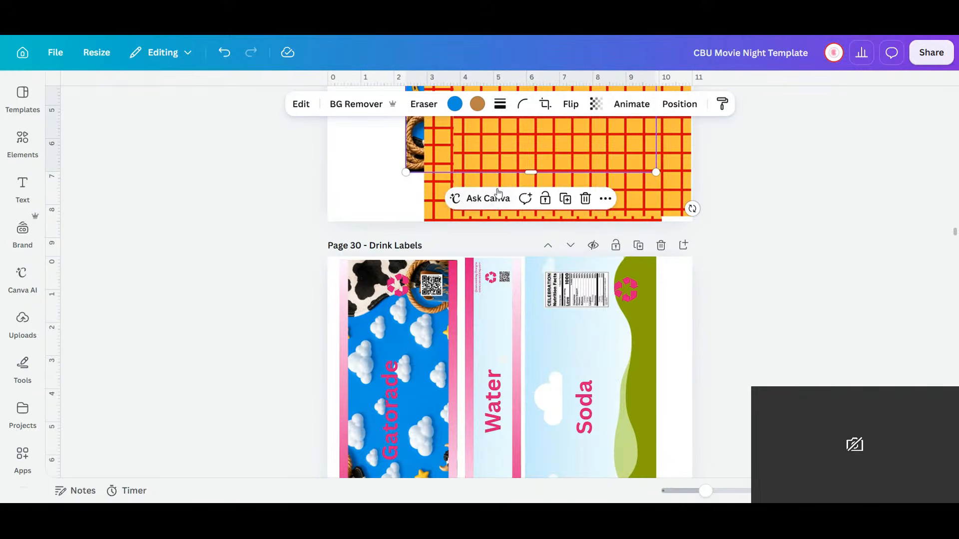
drag(437, 137, 493, 330)
click(412, 129)
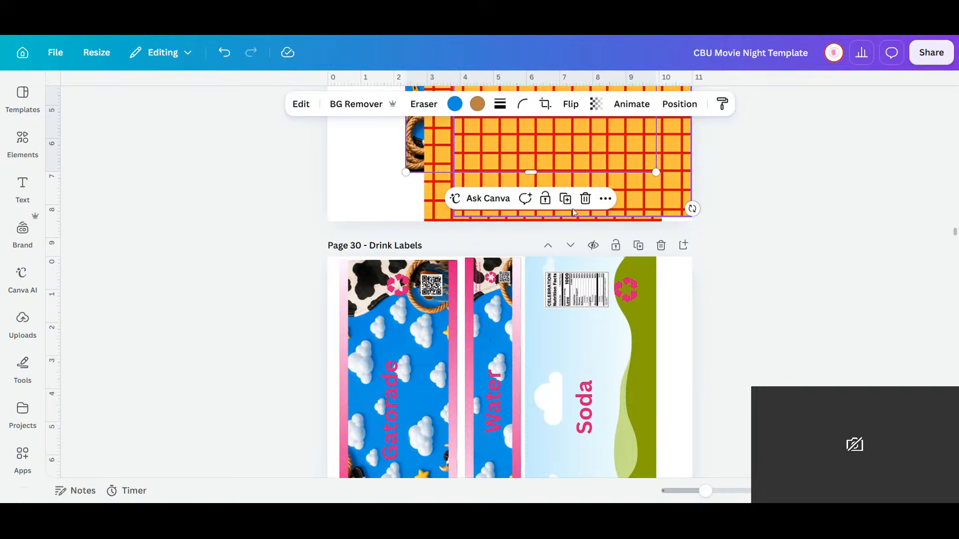
- Fill the Soda label with the cowboy image and shift the Gatorade label's image within its crop to show the cowboy hat
drag(464, 145, 616, 379)
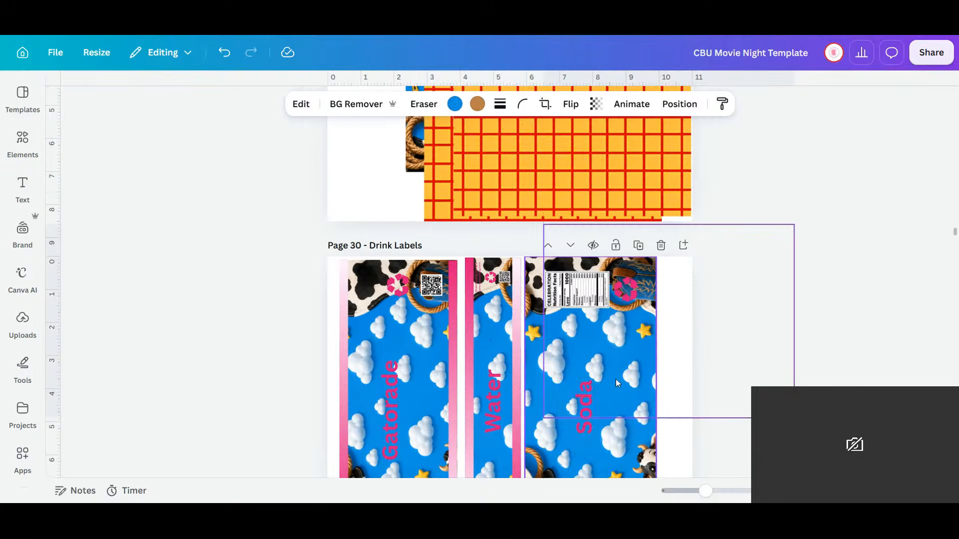
scroll(616, 378, down, 3)
click(427, 249)
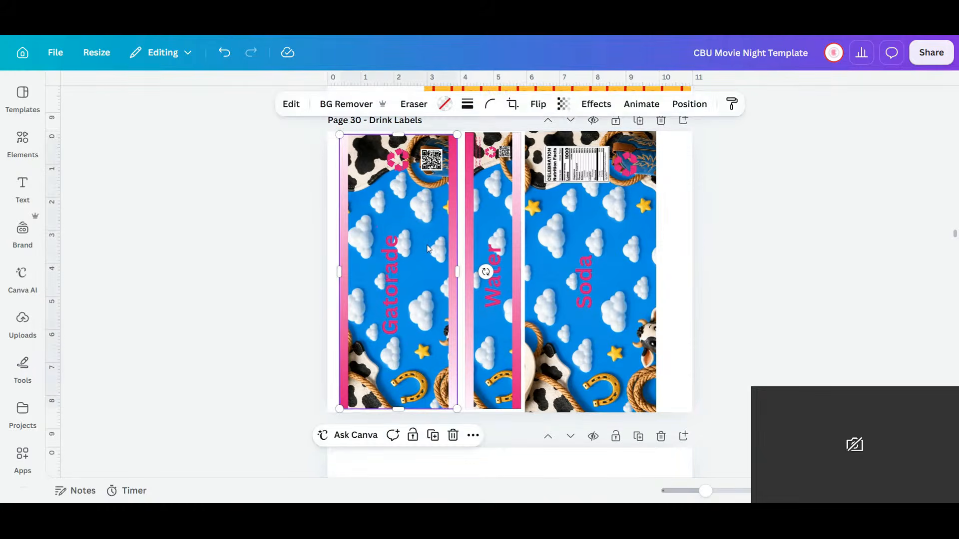
double_click(427, 248)
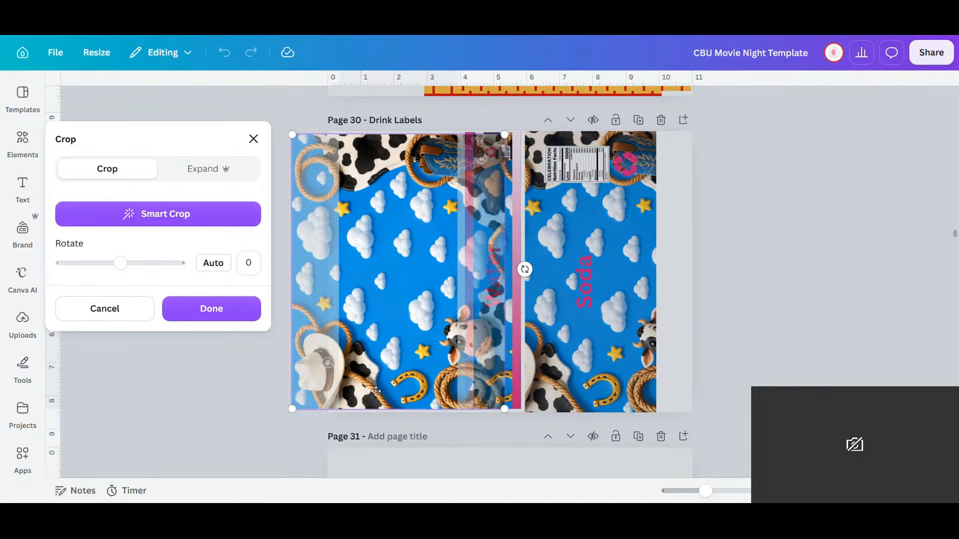
drag(376, 392, 423, 391)
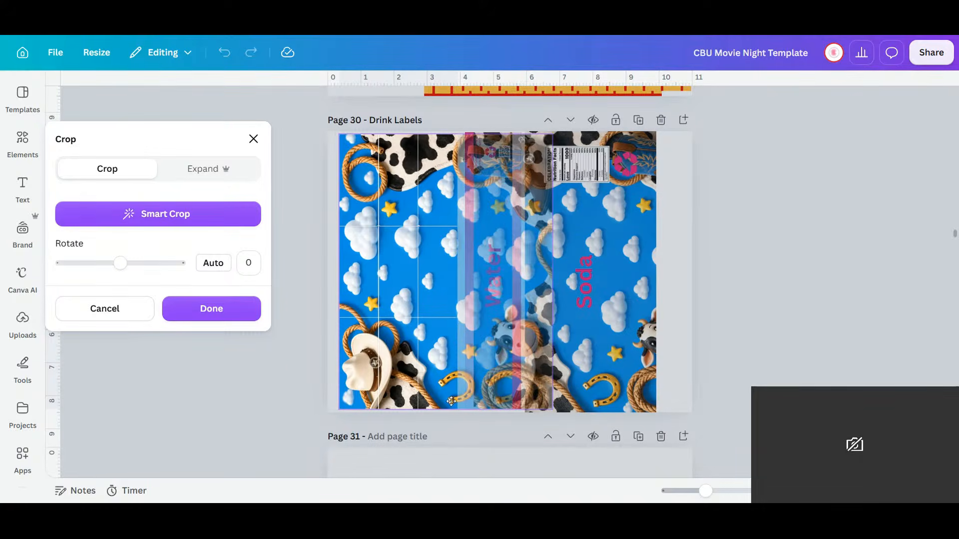
- Shift the Soda label's image within its crop to show the cow and boot, and nudge the label slightly right
click(625, 257)
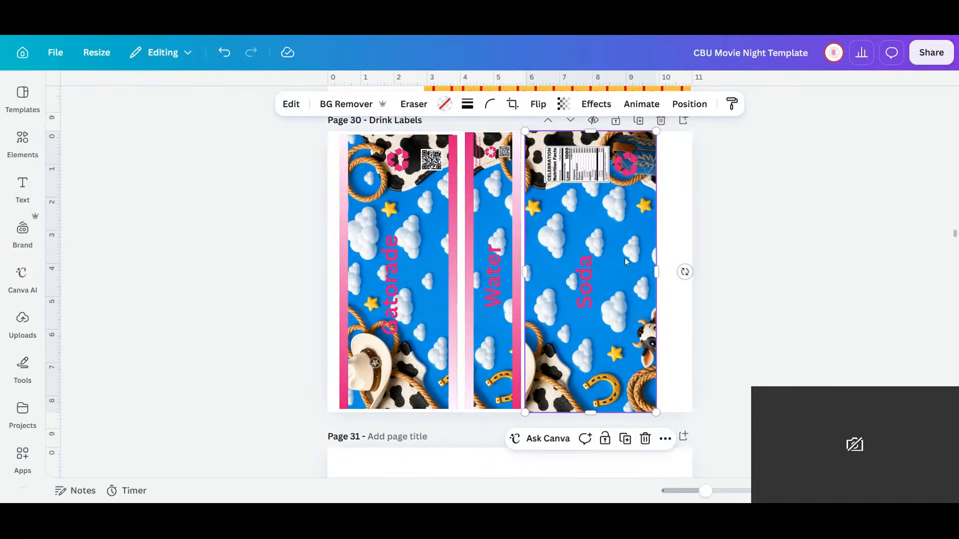
double_click(625, 257)
drag(634, 318, 566, 317)
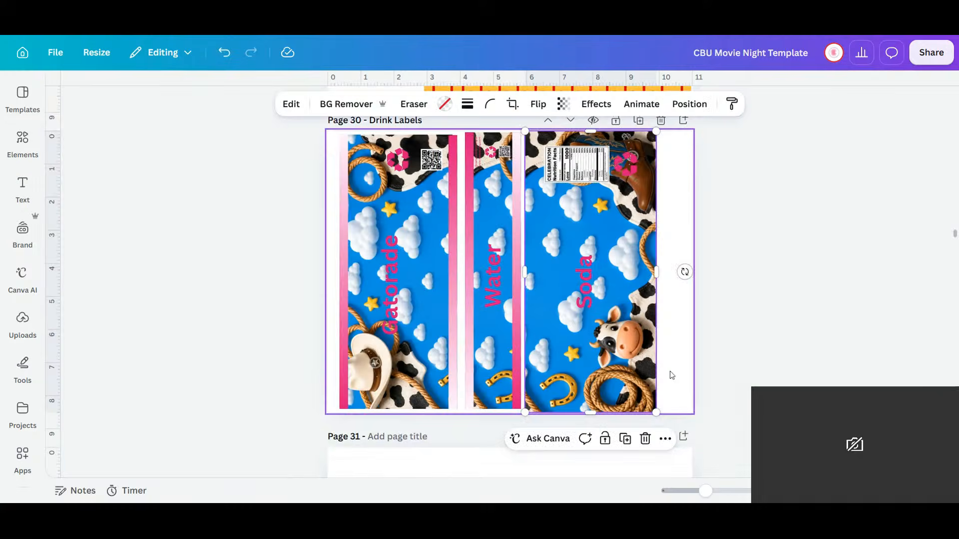
click(670, 371)
mouse_move(587, 376)
mouse_down()
mouse_move(604, 378)
mouse_move(588, 376)
mouse_up()
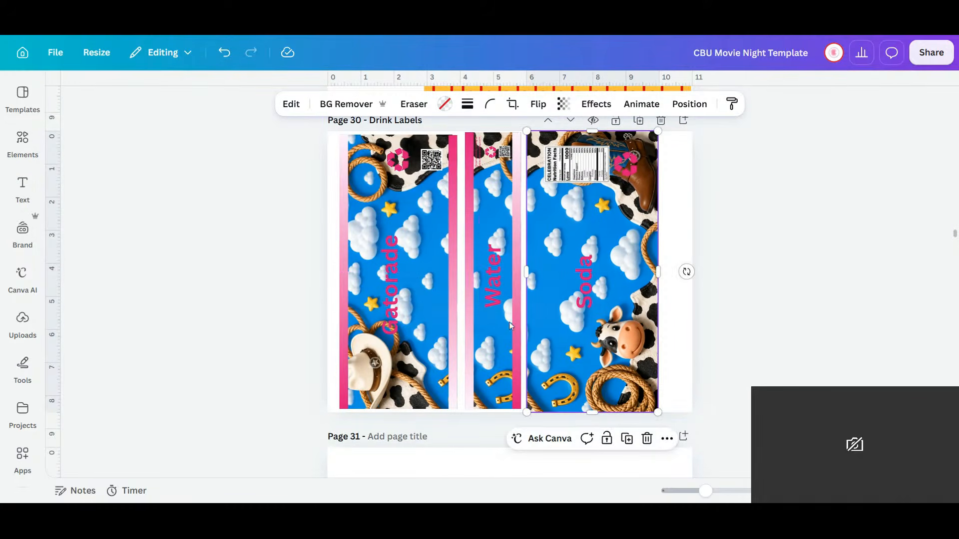
- Shift the Water label's image slightly left within its crop to show the whole horseshoe
click(502, 378)
double_click(502, 378)
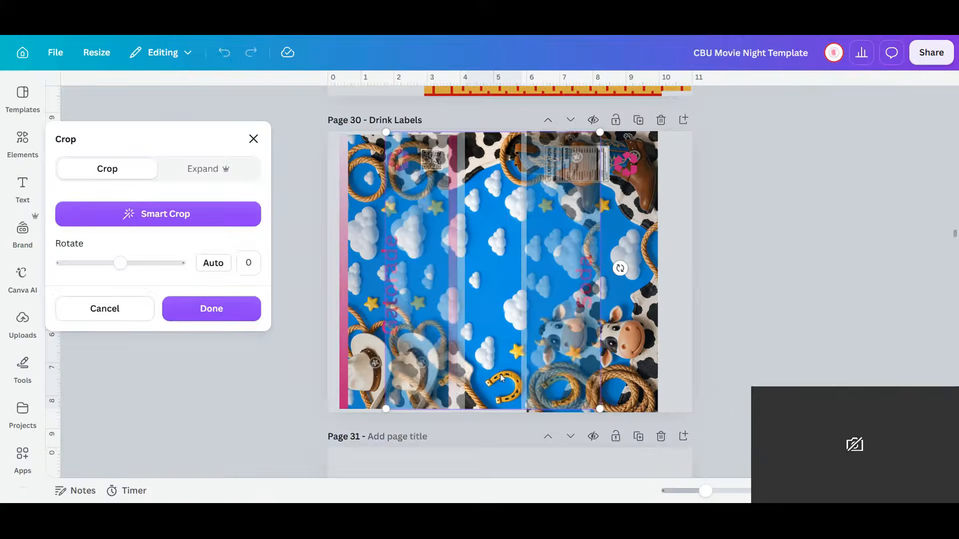
drag(502, 378, 486, 371)
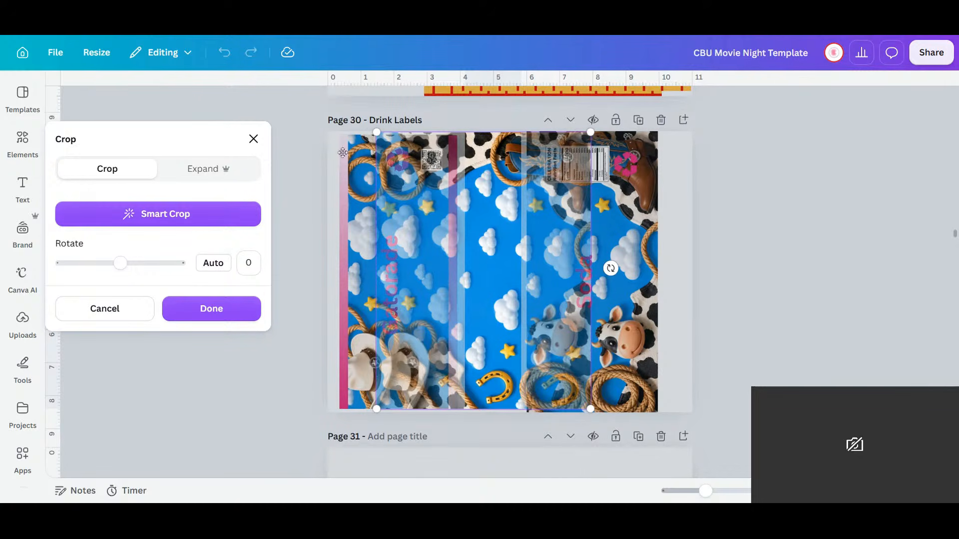
click(253, 139)
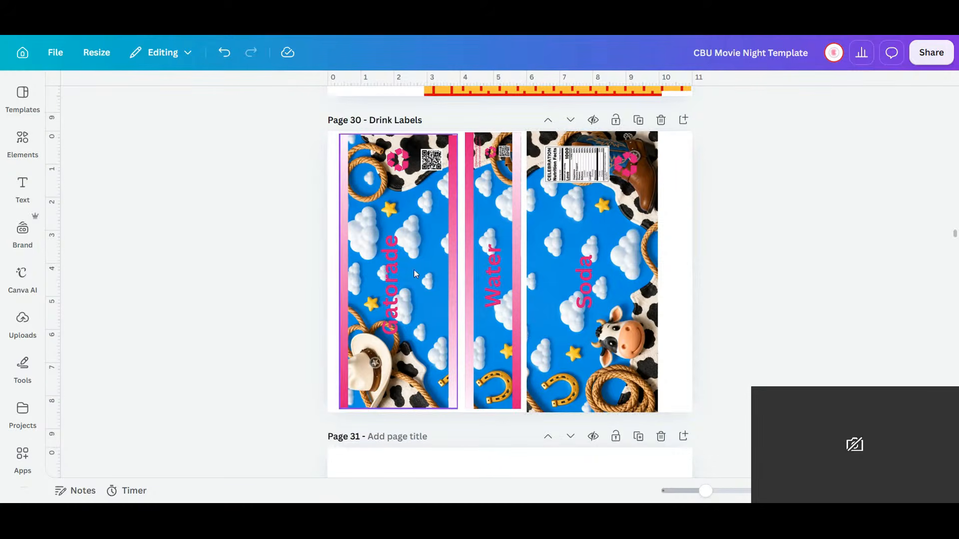
scroll(429, 272, up, 3)
click(632, 222)
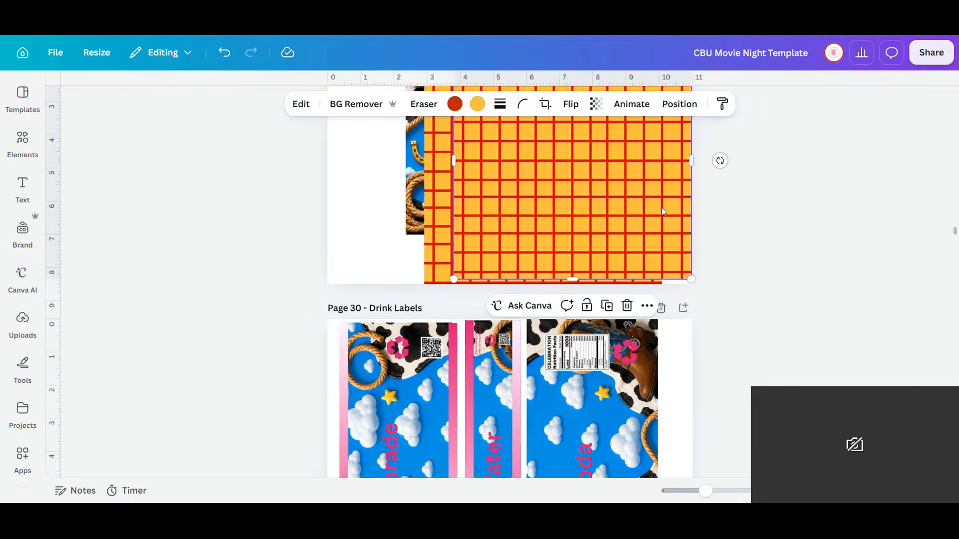
click(606, 307)
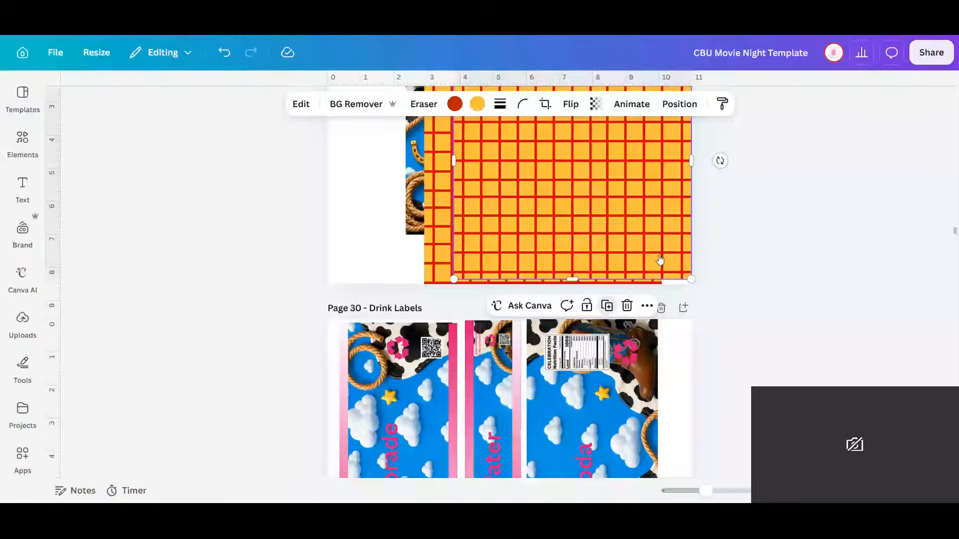
drag(696, 285, 618, 168)
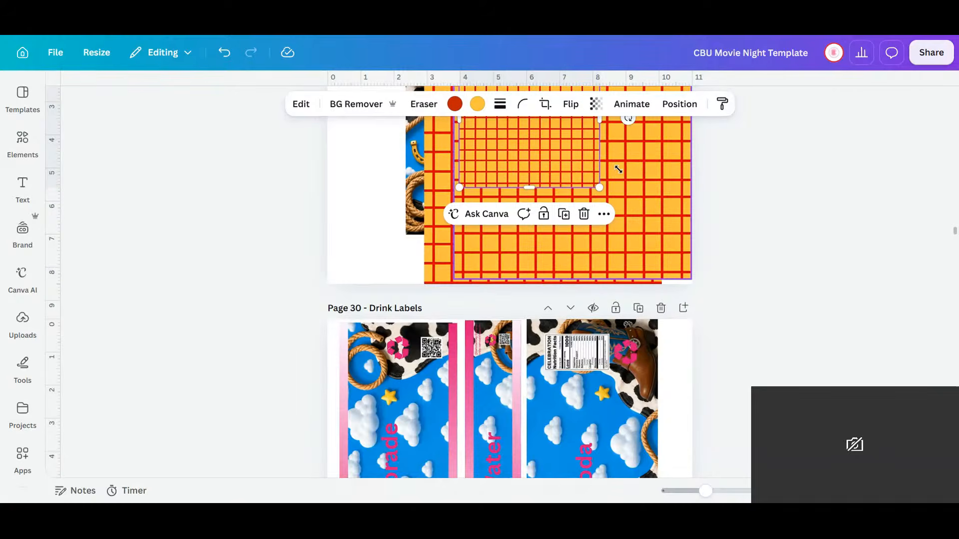
key(Delete)
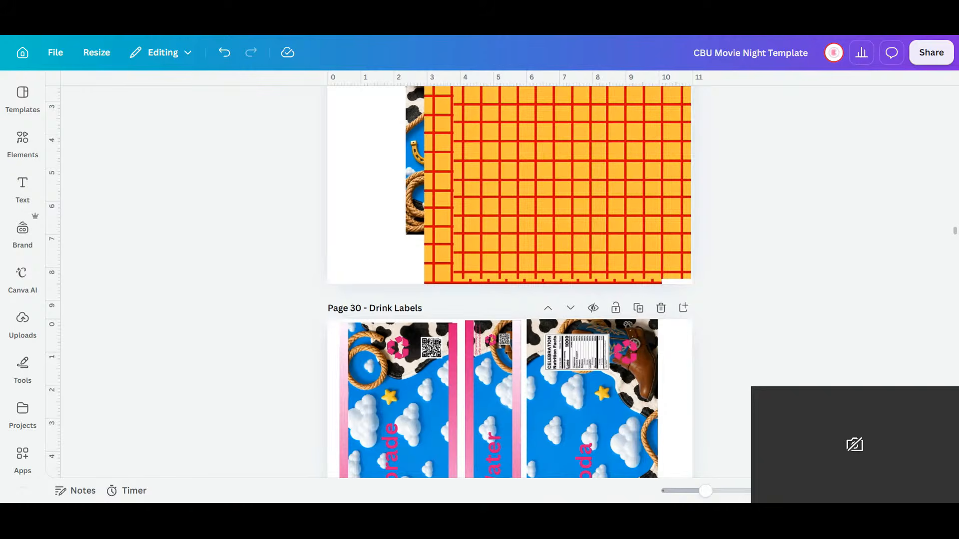
- Paste the grouped checkered strip onto the Drink Labels page and scale it down to about 4.8 inches long
scroll(472, 350, down, 3)
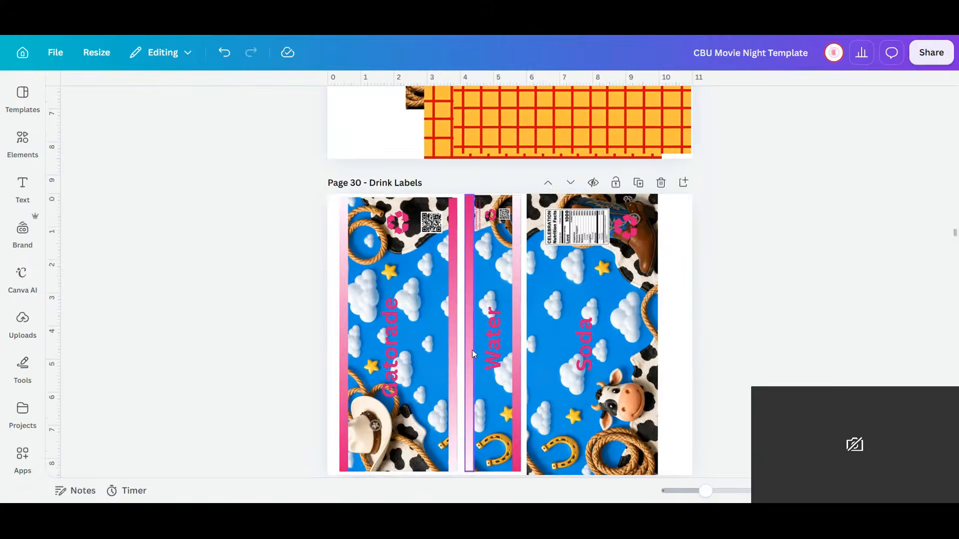
scroll(338, 211, down, 1)
right_click(343, 211)
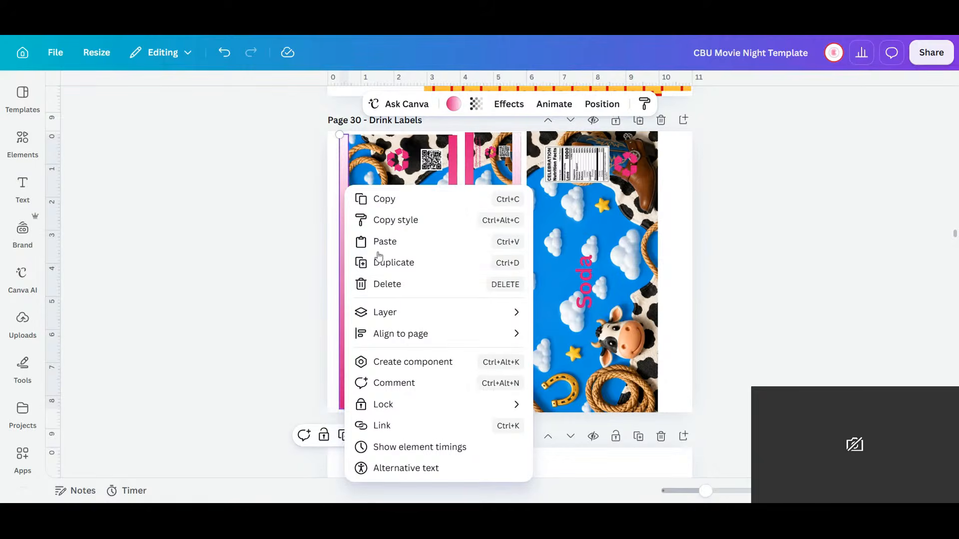
click(394, 241)
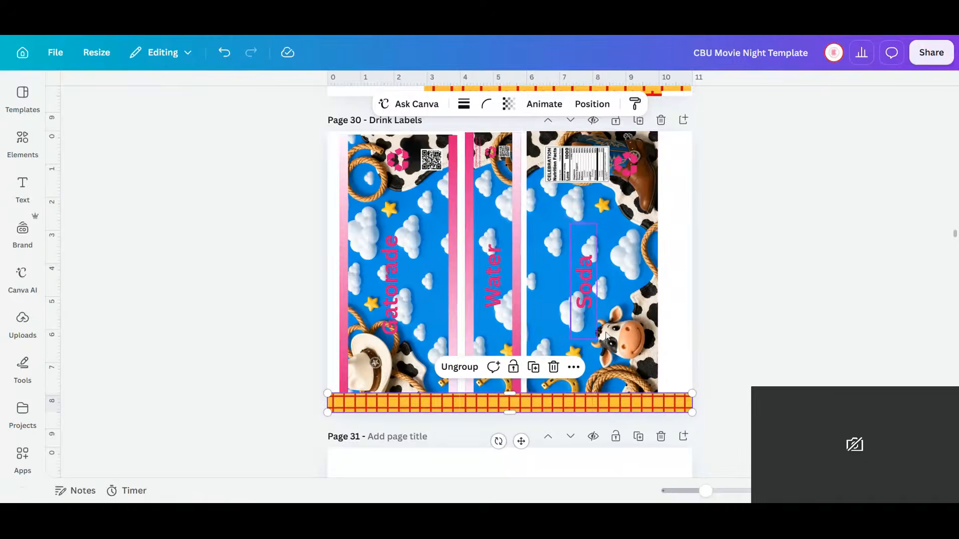
drag(692, 413, 564, 412)
drag(704, 493, 738, 485)
scroll(676, 443, down, 10)
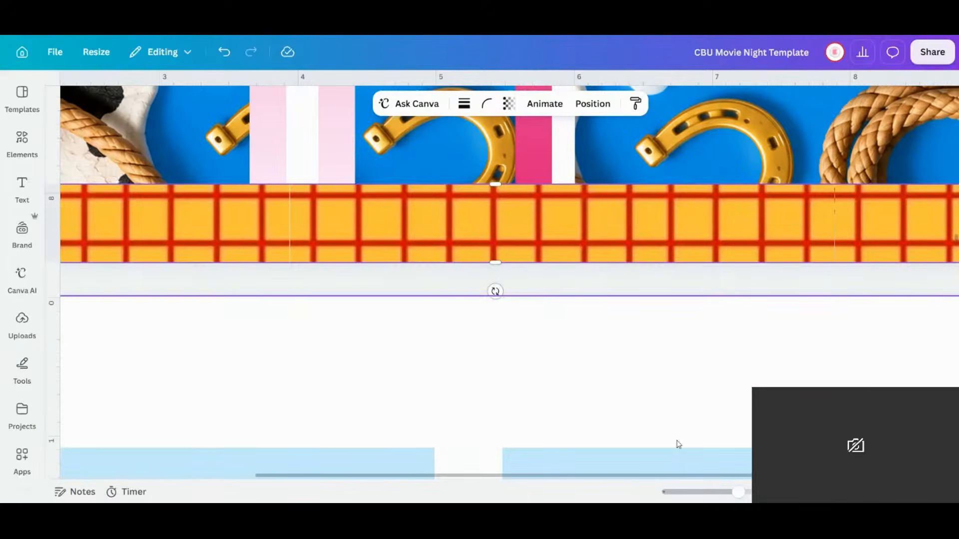
drag(454, 481, 653, 482)
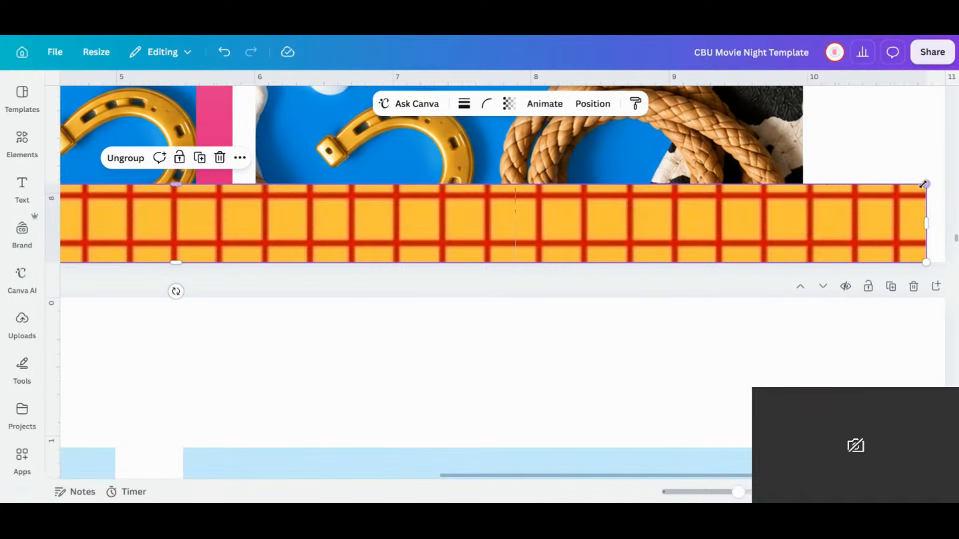
drag(925, 184, 95, 273)
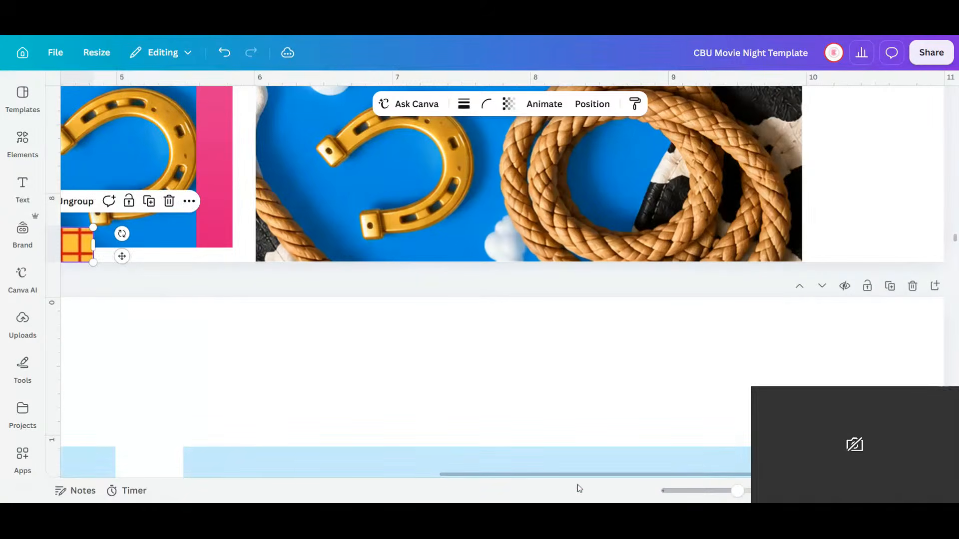
drag(576, 477, 175, 446)
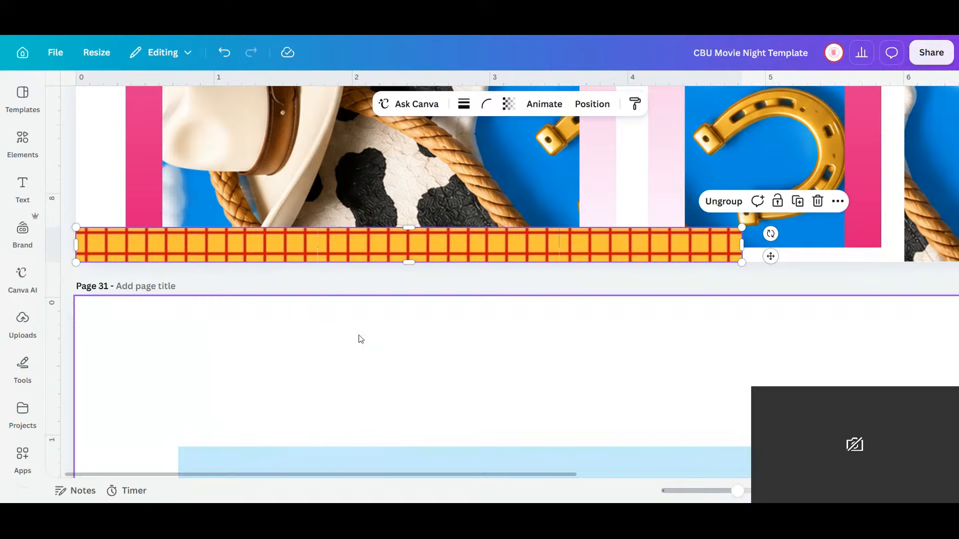
- Rotate the checkered strip to -90° and place it over the lower part of the Gatorade label's left pink border
scroll(361, 339, up, 3)
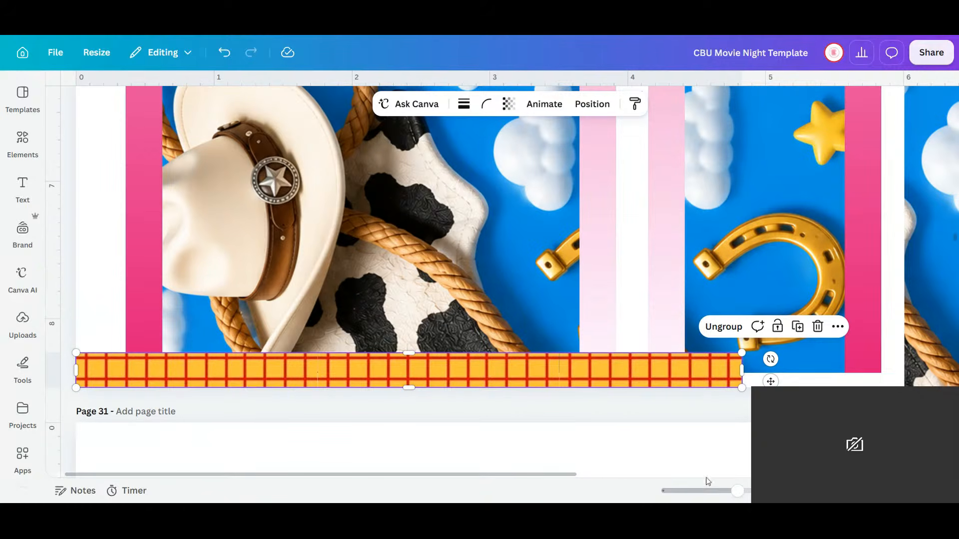
drag(737, 491, 701, 491)
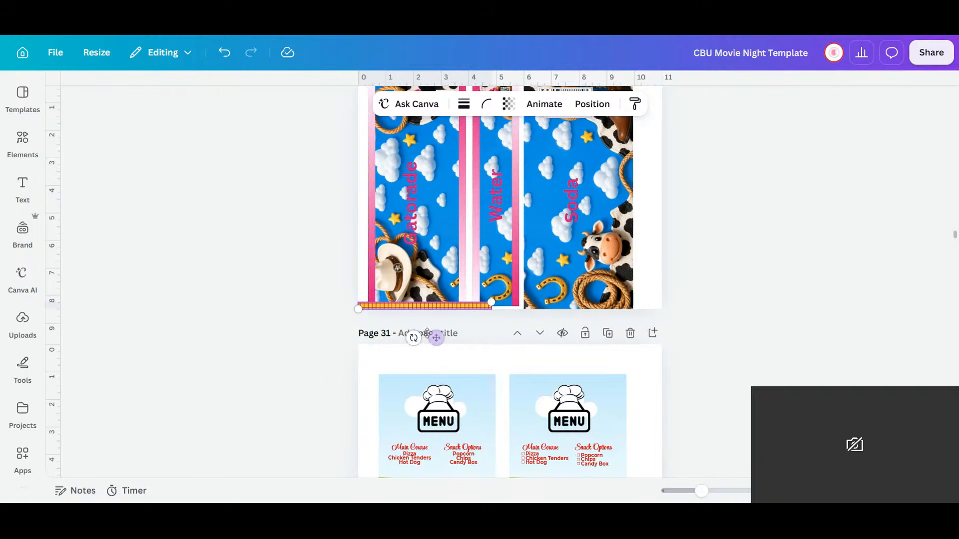
drag(414, 338, 507, 316)
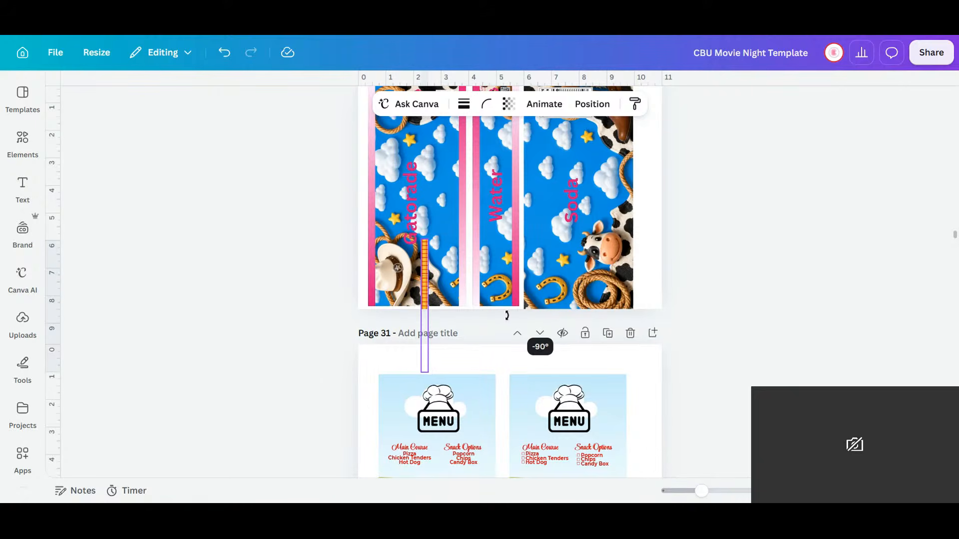
drag(454, 289, 407, 231)
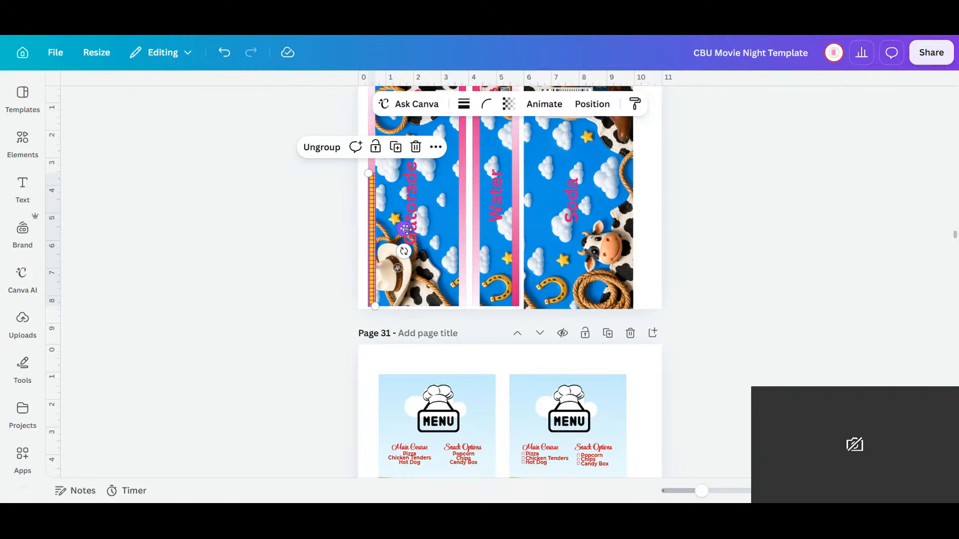
- Duplicate the vertical checkered strip and move the copy up to cover the rest of the Gatorade label's left border
scroll(405, 228, up, 2)
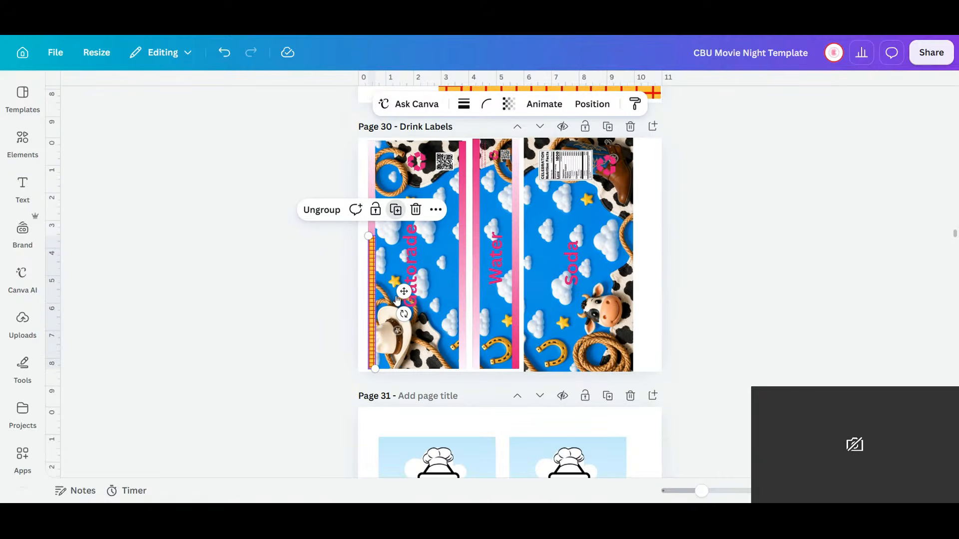
click(396, 213)
drag(407, 295, 404, 161)
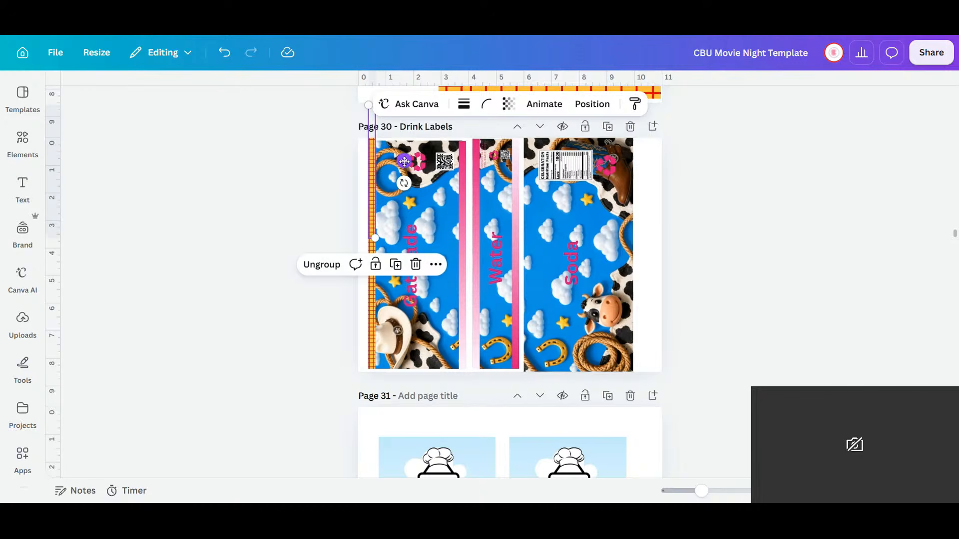
click(312, 199)
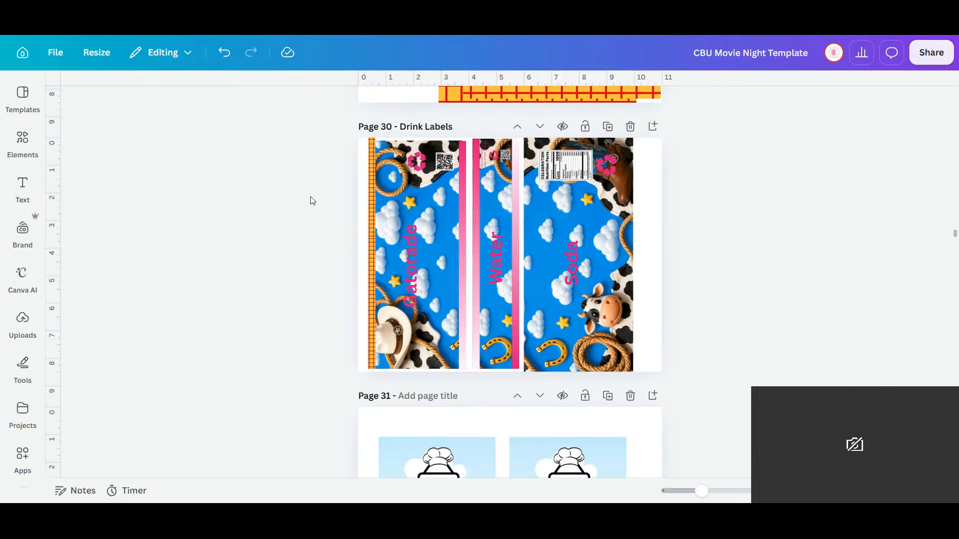
- Duplicate both vertical checkered strips together and place the copies over the Gatorade label's right pink border
click(371, 210)
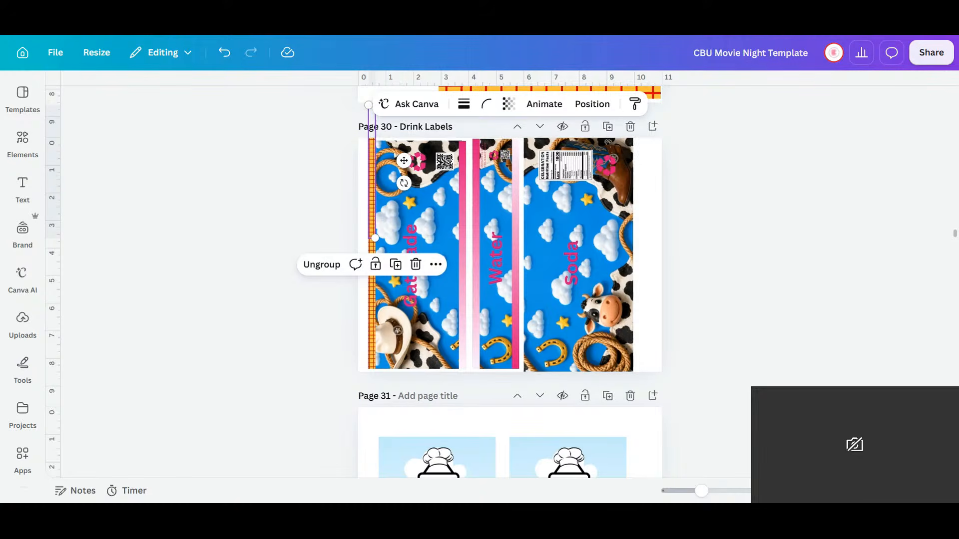
drag(701, 491, 720, 491)
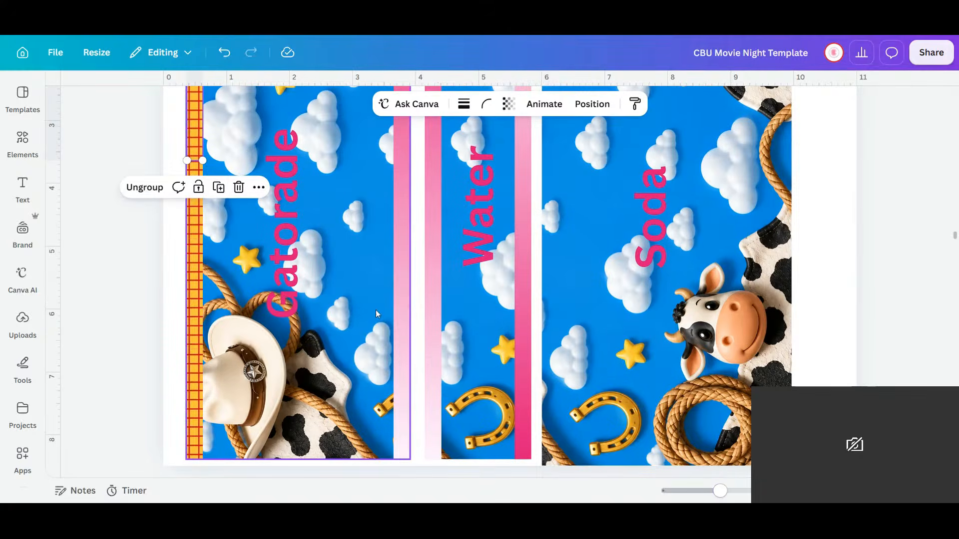
scroll(251, 217, up, 5)
drag(195, 108, 197, 187)
scroll(198, 299, down, 3)
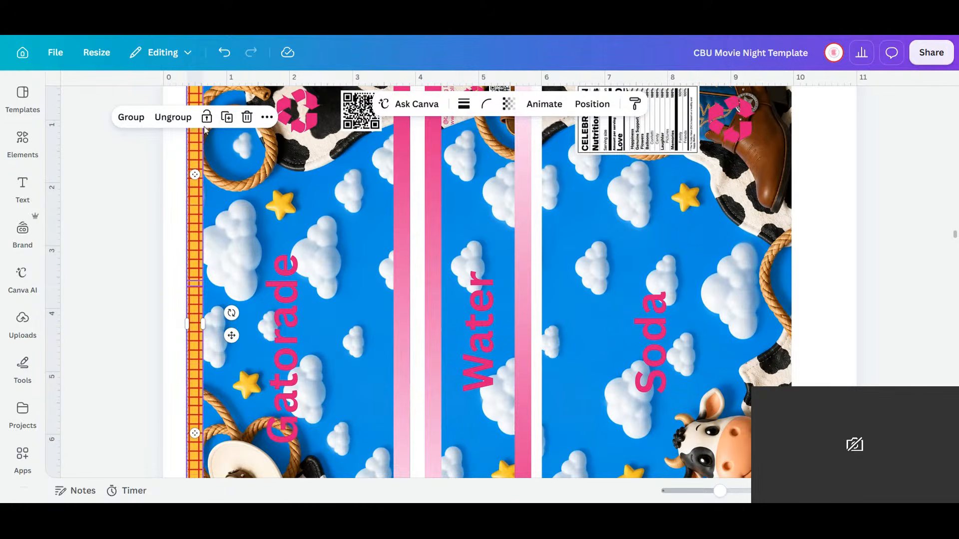
click(227, 117)
drag(242, 345, 438, 330)
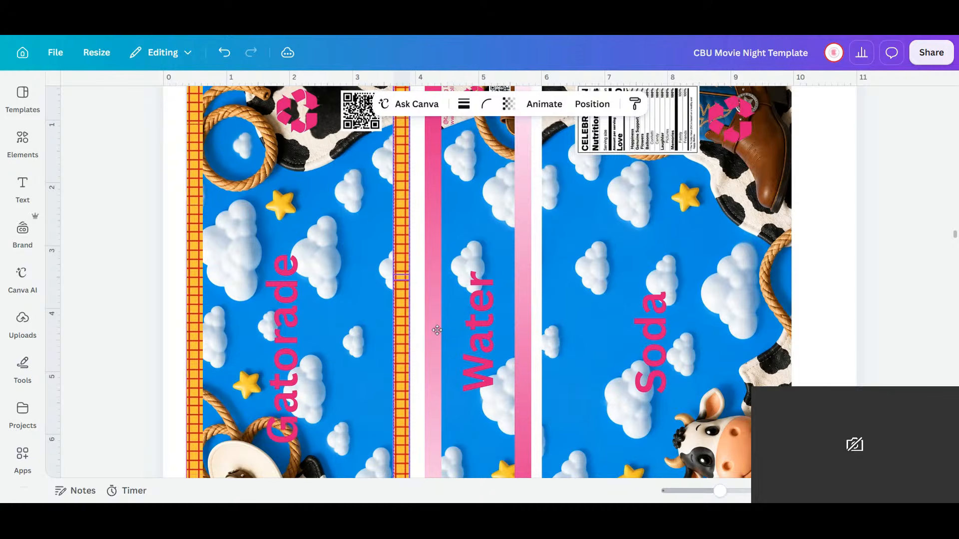
- Duplicate the pair of checkered strips again and place the copies over the Water label's left pink border
drag(722, 495, 707, 502)
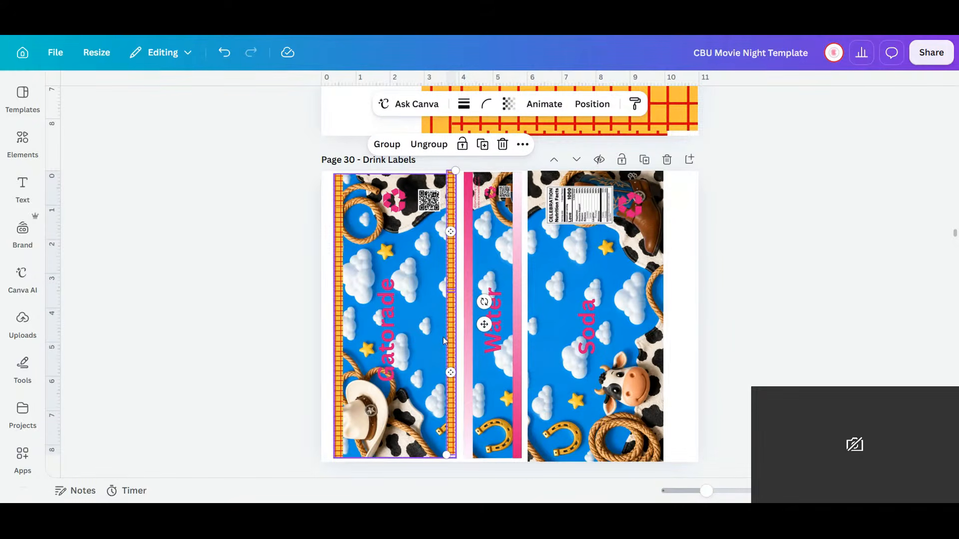
drag(486, 326, 488, 332)
click(484, 148)
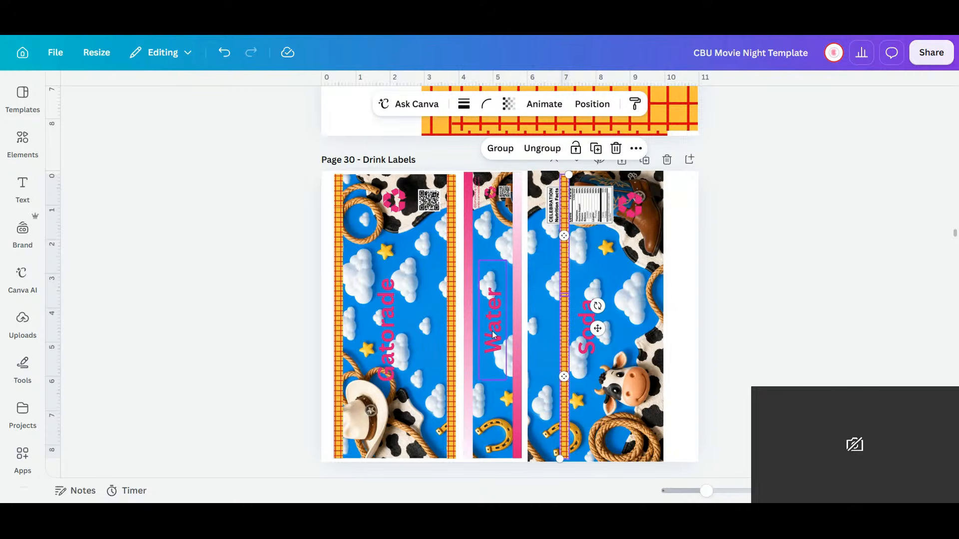
drag(596, 327, 502, 327)
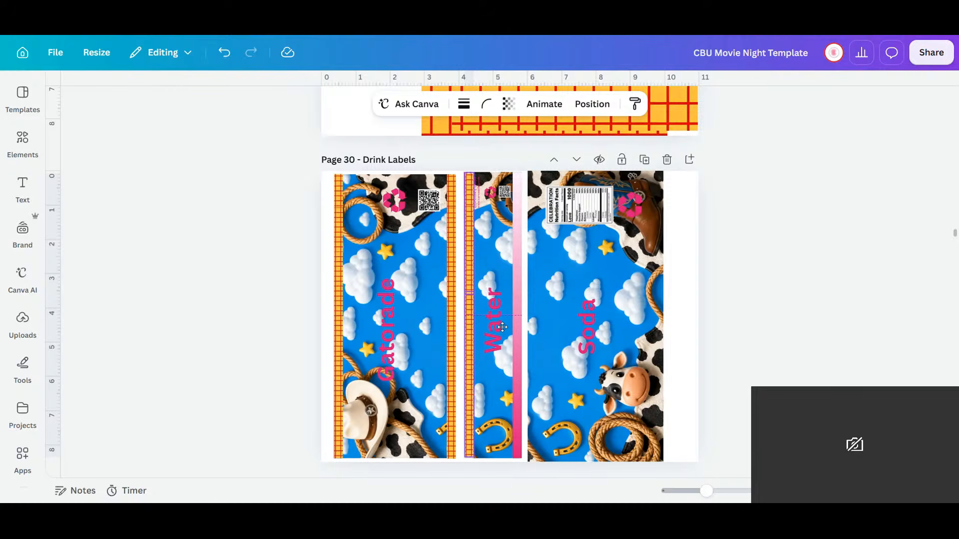
- Duplicate the pair of checkered strips once more and place the copies over the Water label's right pink border
shift+click(502, 327)
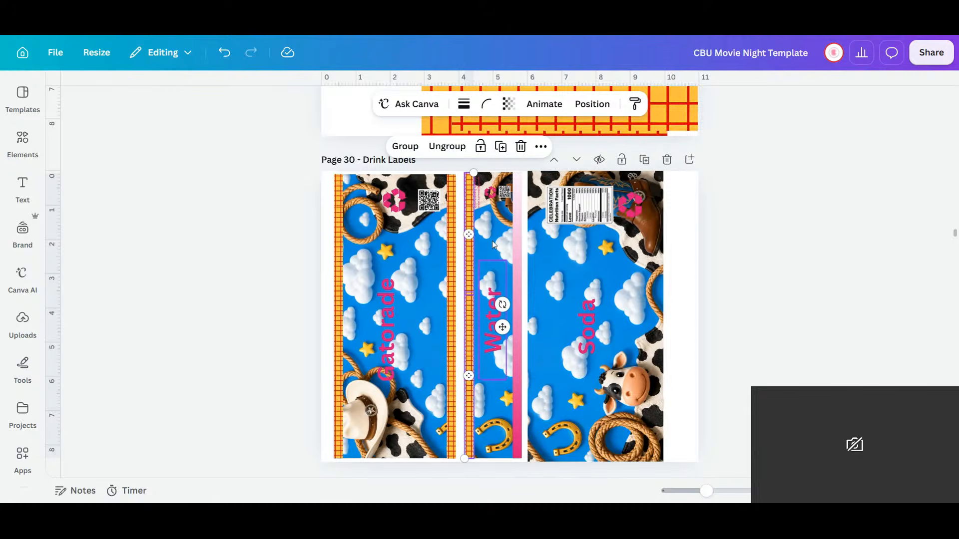
drag(503, 327, 553, 328)
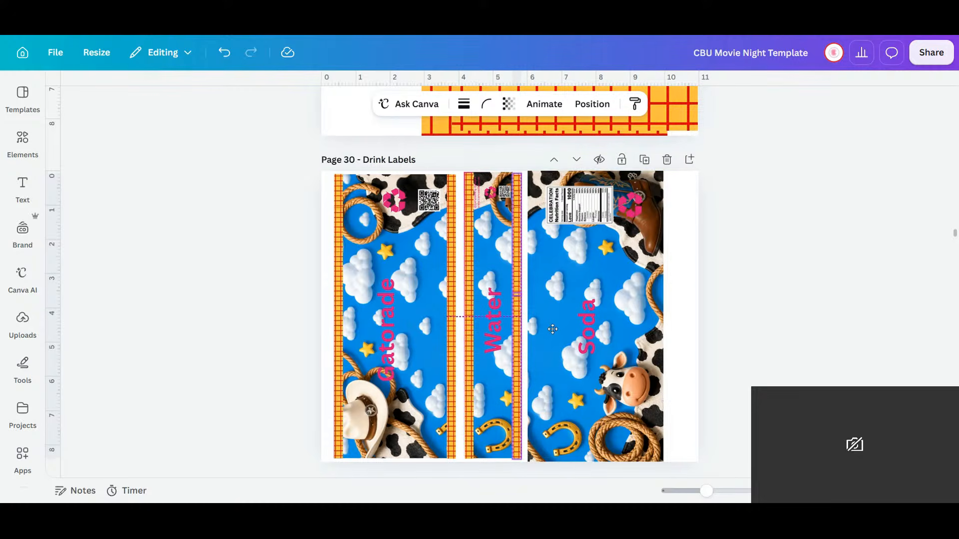
click(698, 357)
- Delete the Water, Gatorade and Soda name texts from the drink labels
click(496, 330)
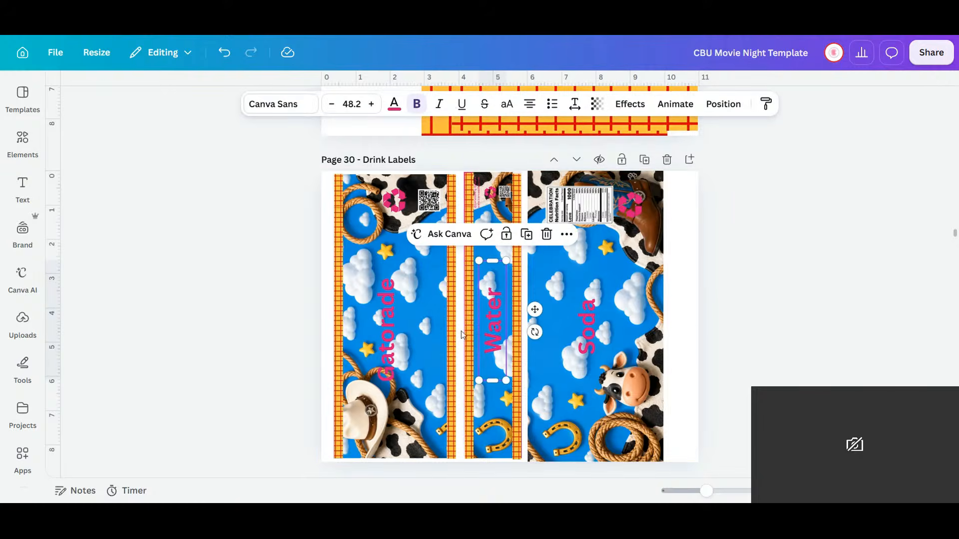
key(Escape)
click(390, 340)
key(Delete)
click(585, 325)
key(Delete)
- Recolor the recycling symbols on the Soda, Gatorade and Water labels white
click(640, 203)
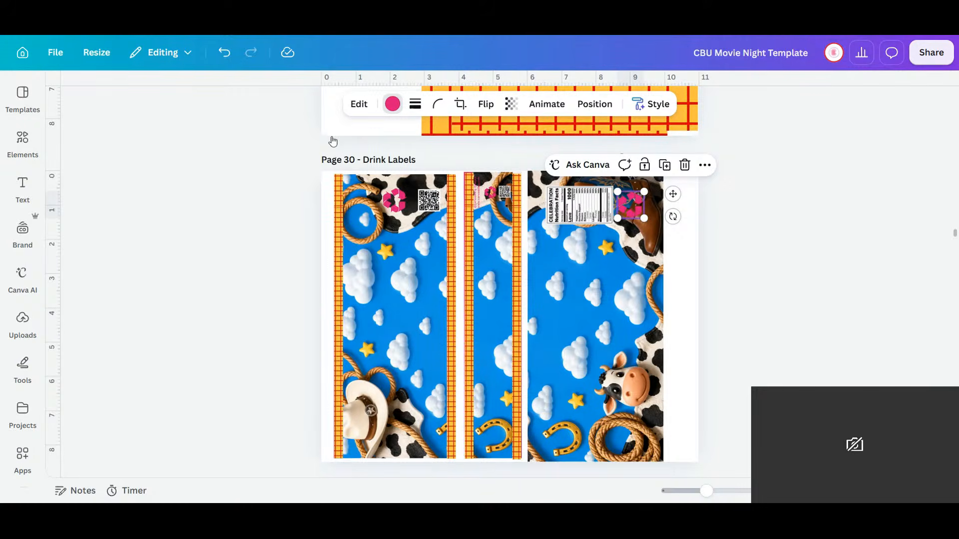
click(393, 104)
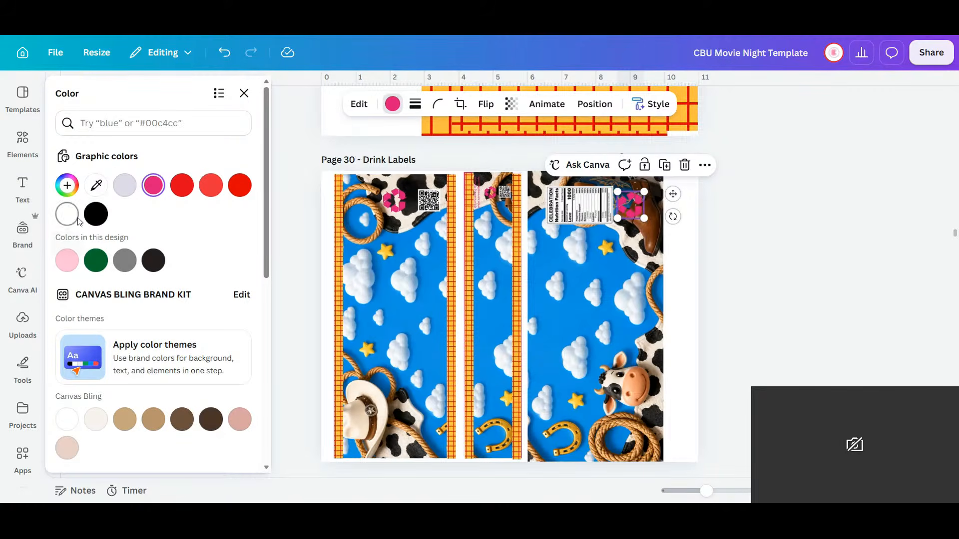
click(97, 215)
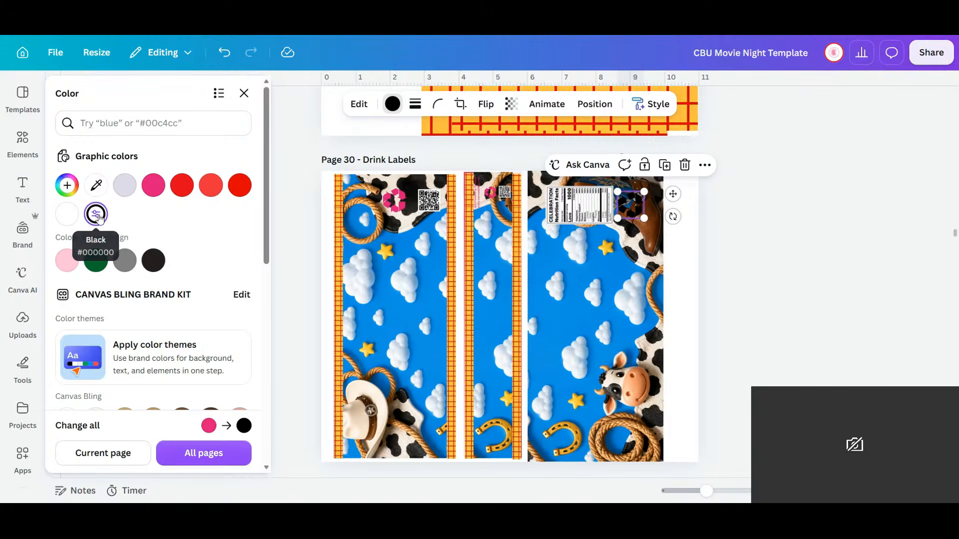
click(75, 214)
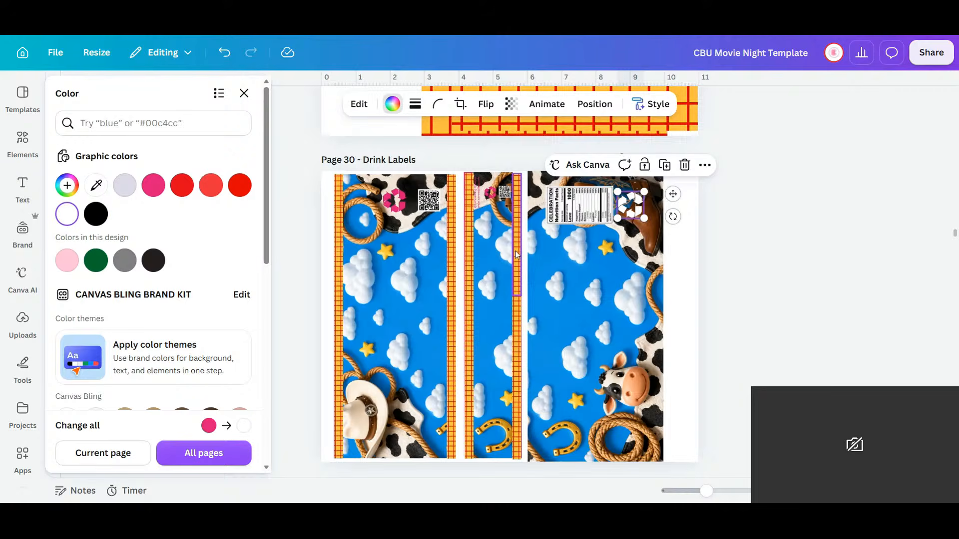
click(400, 205)
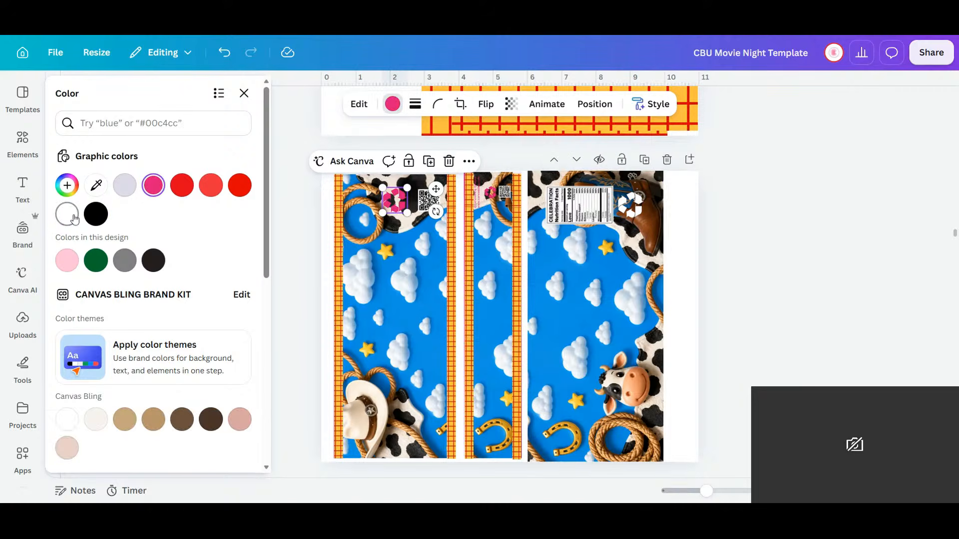
click(66, 214)
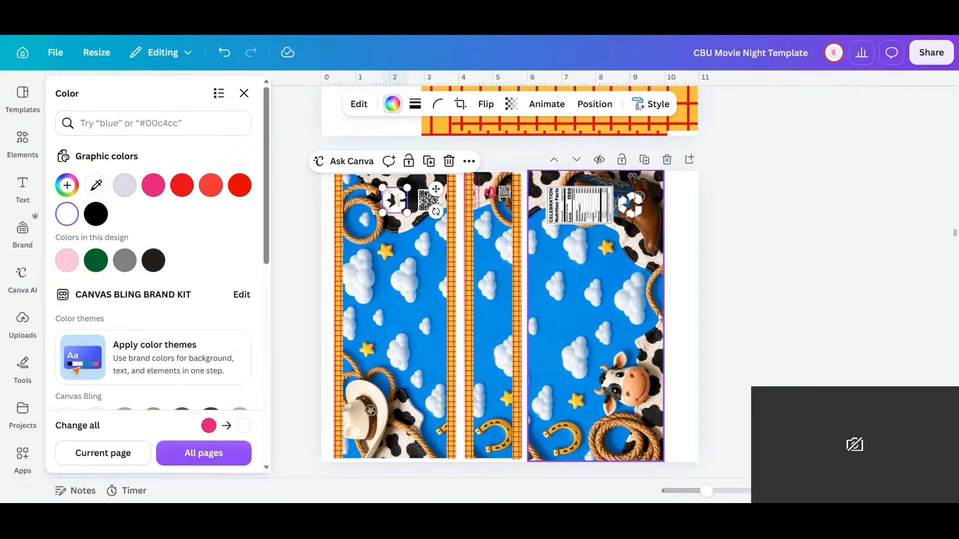
click(479, 199)
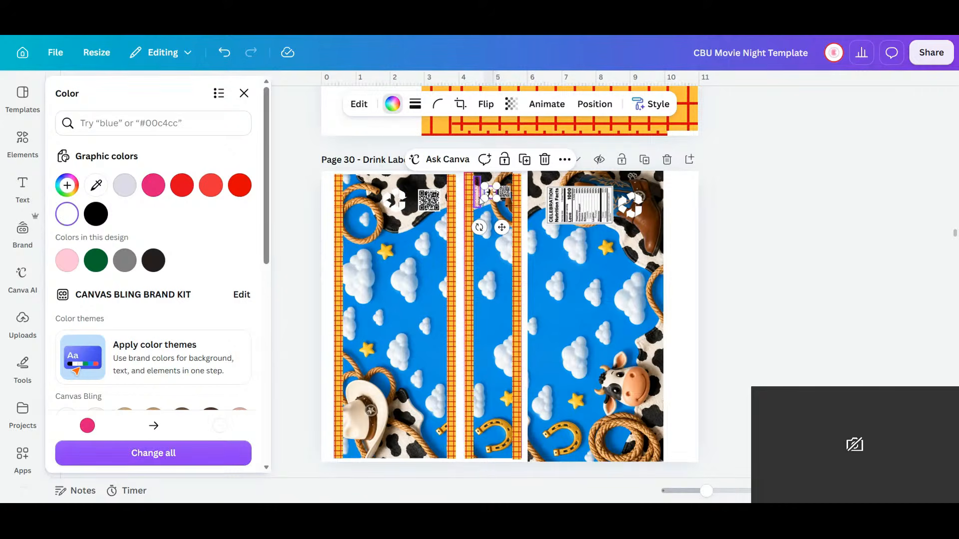
- Make the Water label's small pink text white and give it a black Outline effect with thickness 200
click(480, 200)
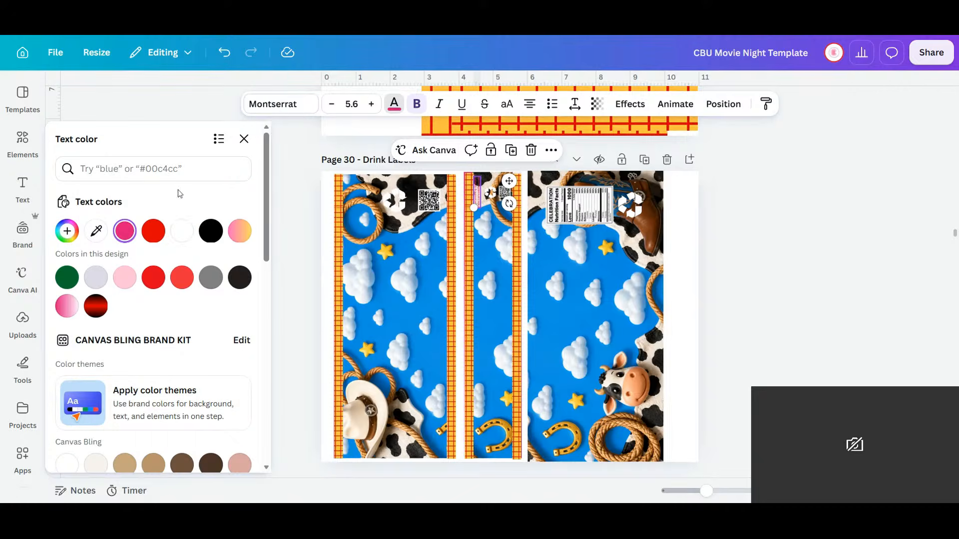
click(182, 233)
click(630, 104)
click(95, 280)
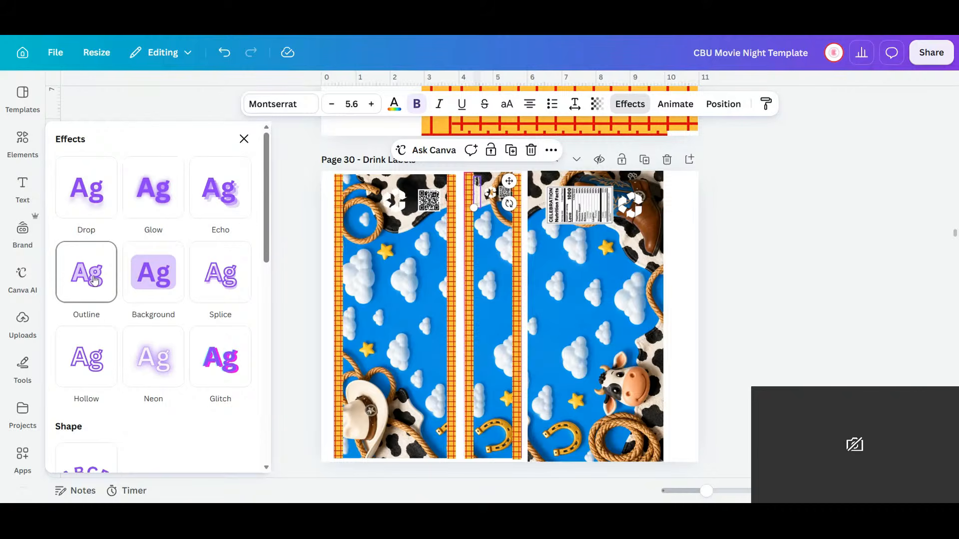
click(242, 384)
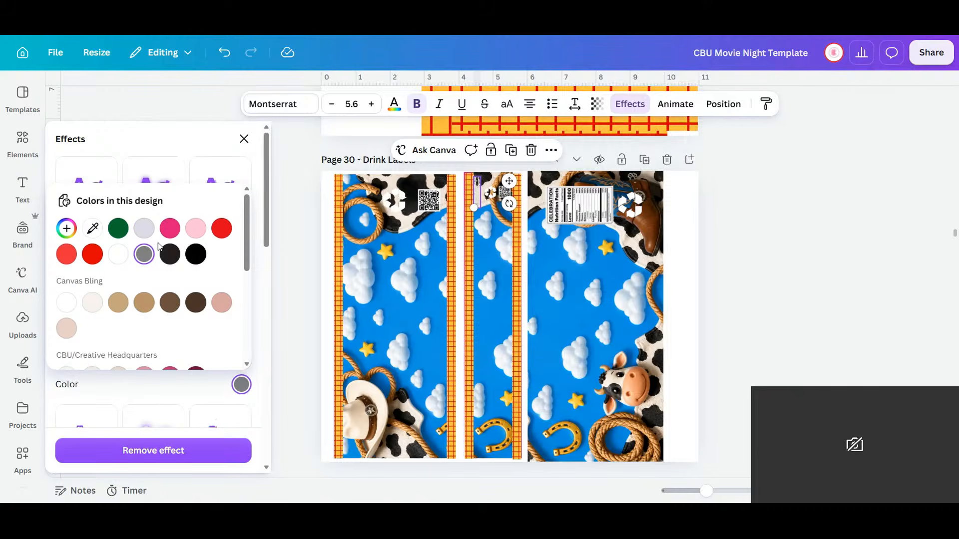
click(196, 254)
click(144, 142)
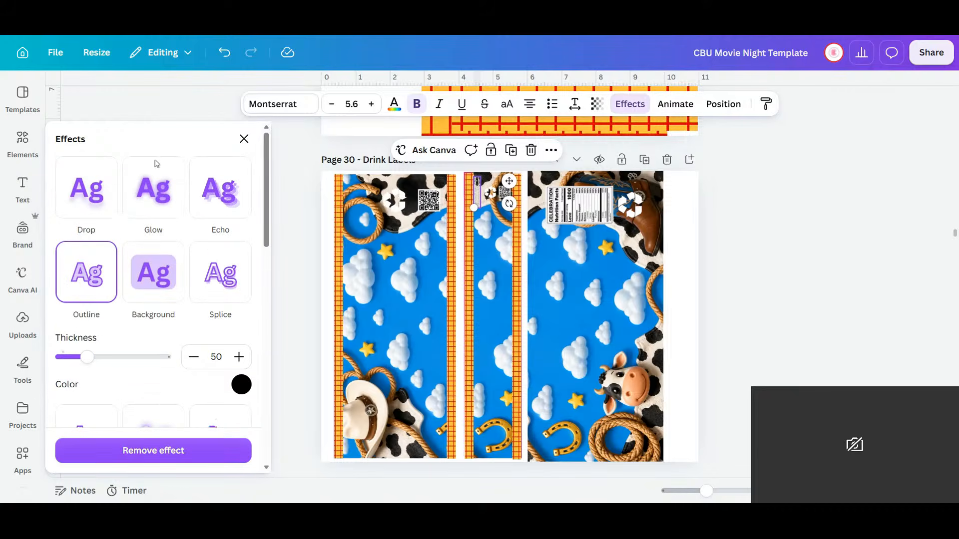
drag(87, 357, 176, 358)
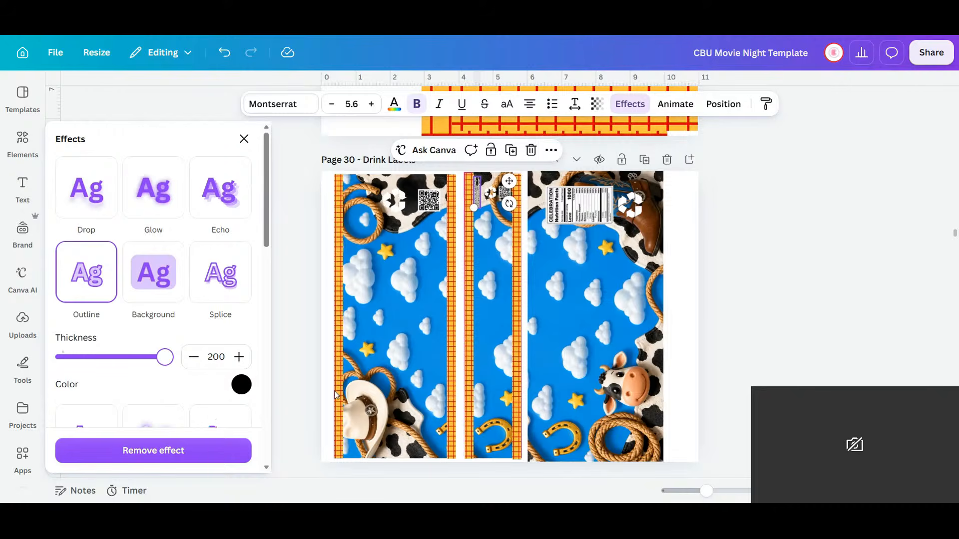
click(680, 353)
- Delete both placeholder menu cards with all their text and graphics from page 31
scroll(571, 309, down, 9)
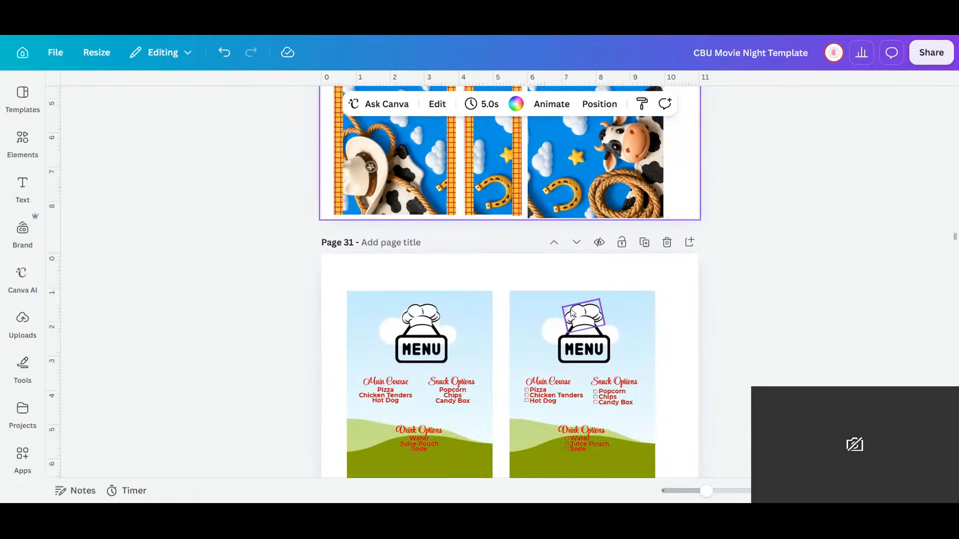
scroll(572, 313, down, 9)
scroll(572, 313, up, 10)
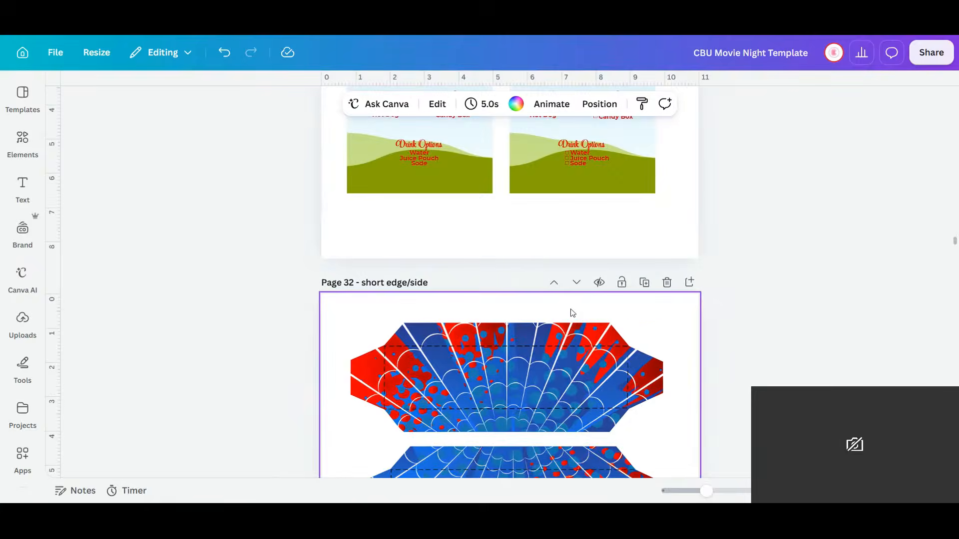
scroll(573, 313, up, 3)
drag(329, 274, 676, 473)
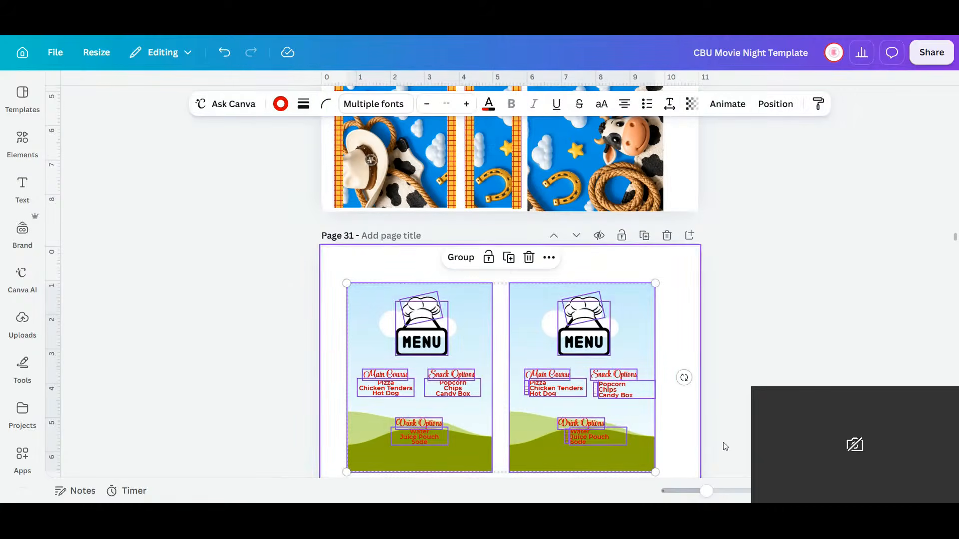
key(Delete)
- Duplicate the film-strip cinema menu on page 57 and move the copy to page 31, right after the Drink Labels page
key(ctrl+alt+3)
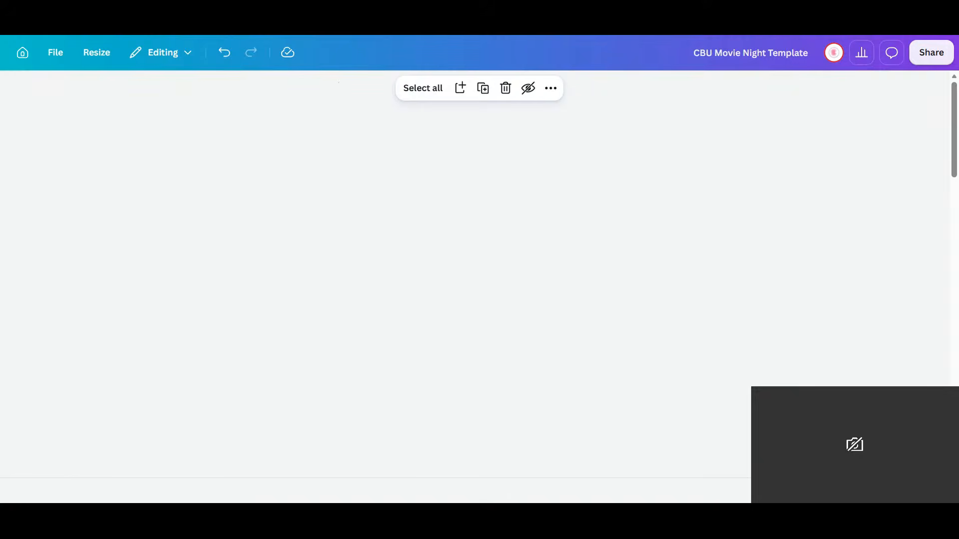
scroll(631, 415, down, 4)
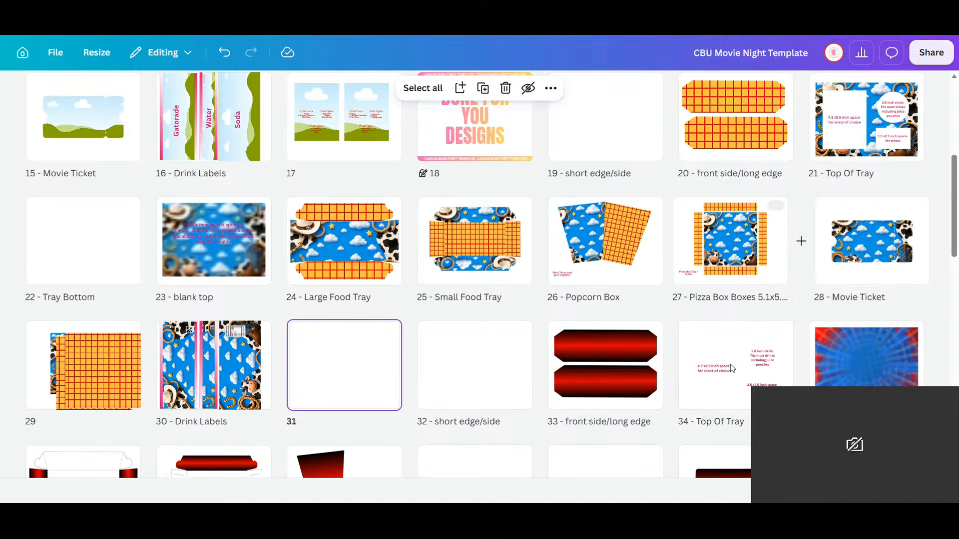
scroll(728, 370, down, 3)
scroll(732, 369, down, 8)
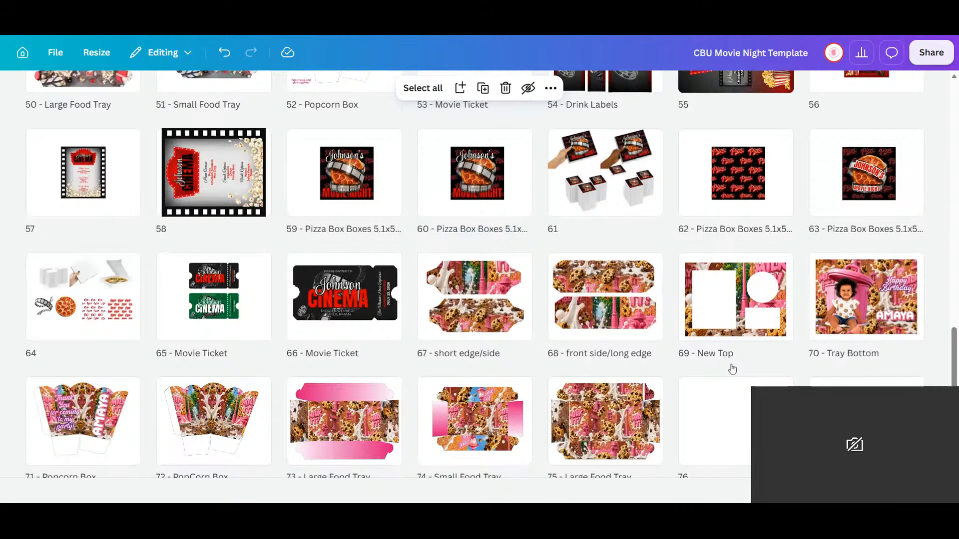
scroll(732, 370, up, 3)
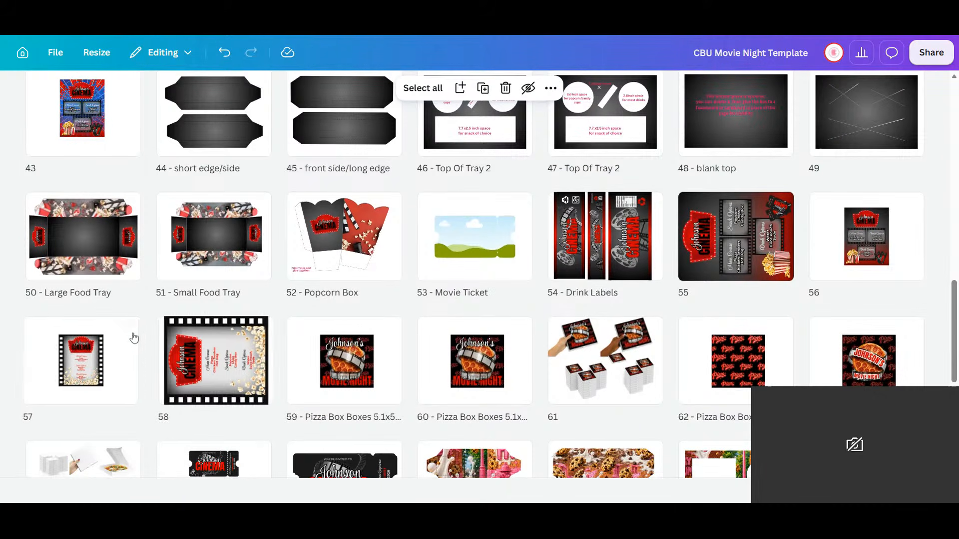
right_click(149, 345)
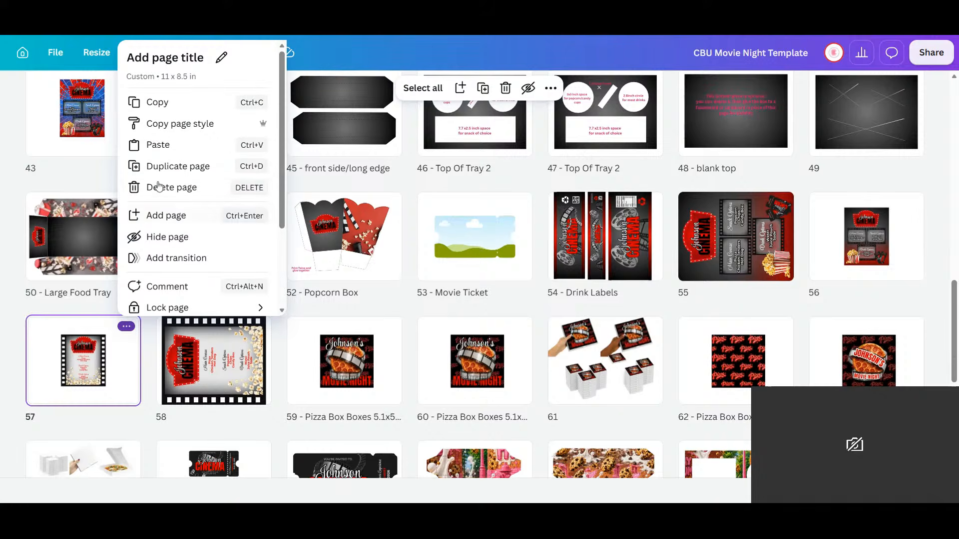
key(ctrl+d)
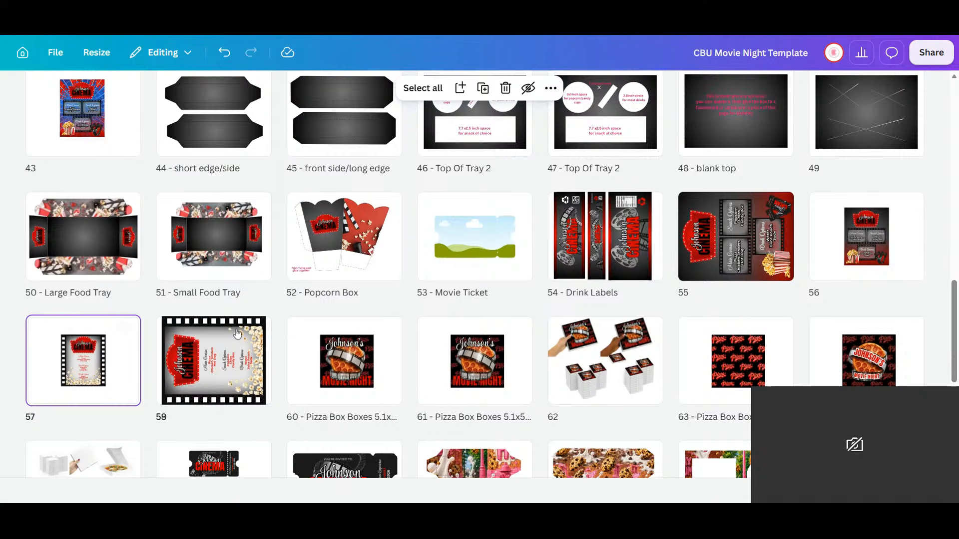
mouse_move(364, 239)
mouse_down()
mouse_move(360, 214)
mouse_move(694, 302)
mouse_move(312, 334)
mouse_up()
scroll(361, 216, up, 8)
scroll(359, 214, up, 4)
scroll(366, 331, down, 2)
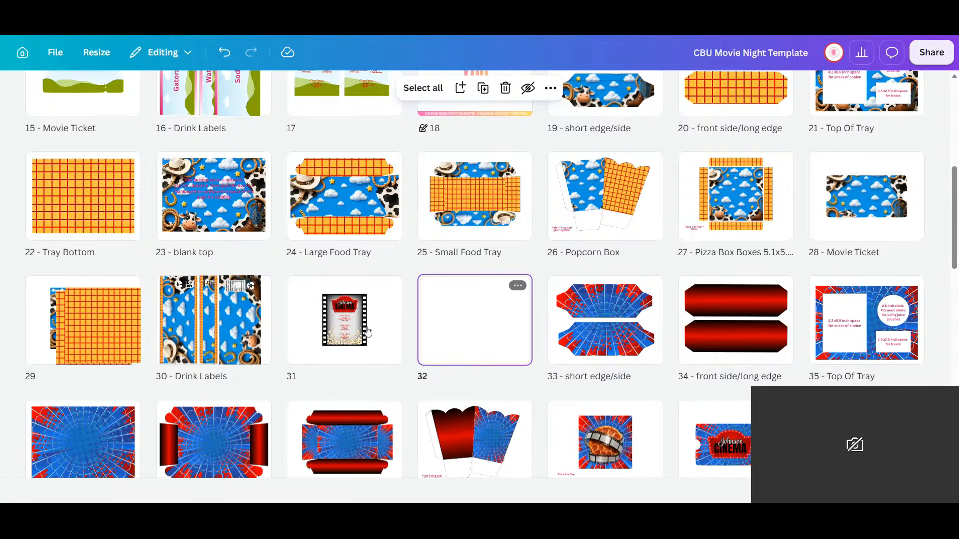
- Duplicate the blue cowboy background image on page 29 and place the copy behind the film-strip menu on page 31
double_click(366, 331)
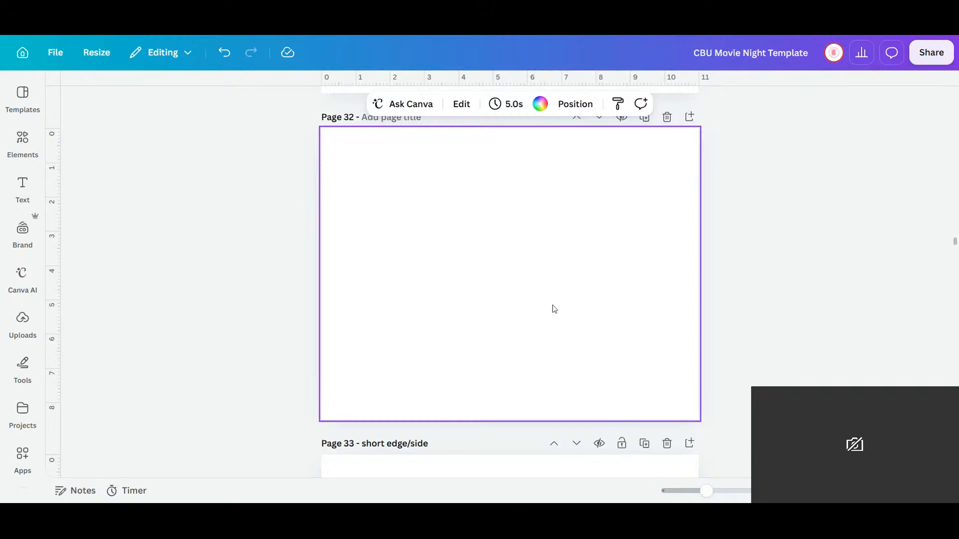
scroll(649, 358, up, 10)
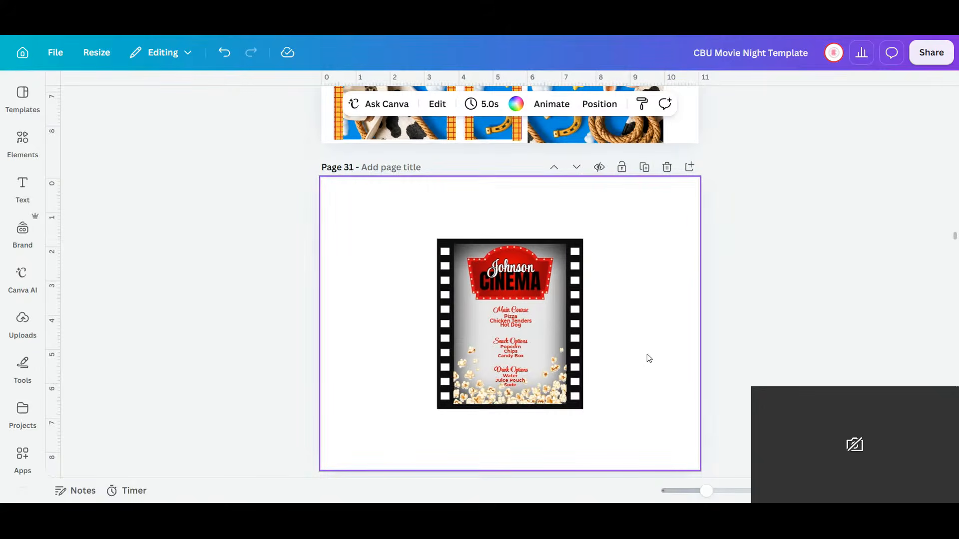
scroll(649, 357, up, 10)
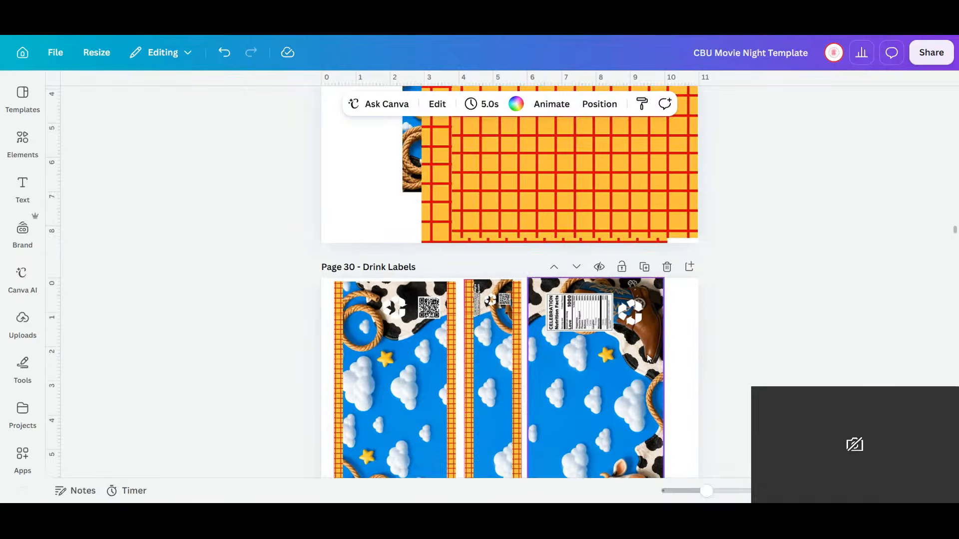
click(471, 194)
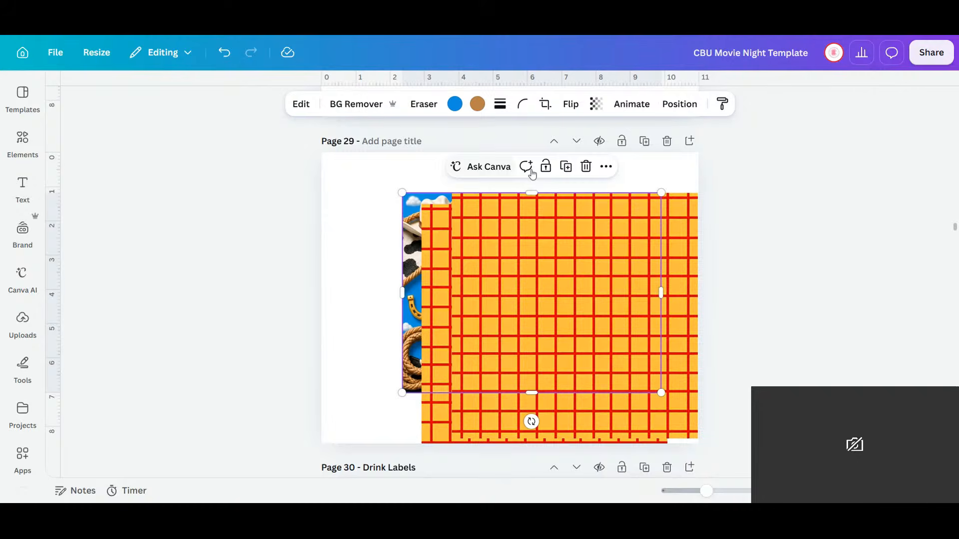
click(566, 167)
drag(523, 275, 509, 348)
scroll(574, 344, down, 9)
scroll(574, 345, down, 3)
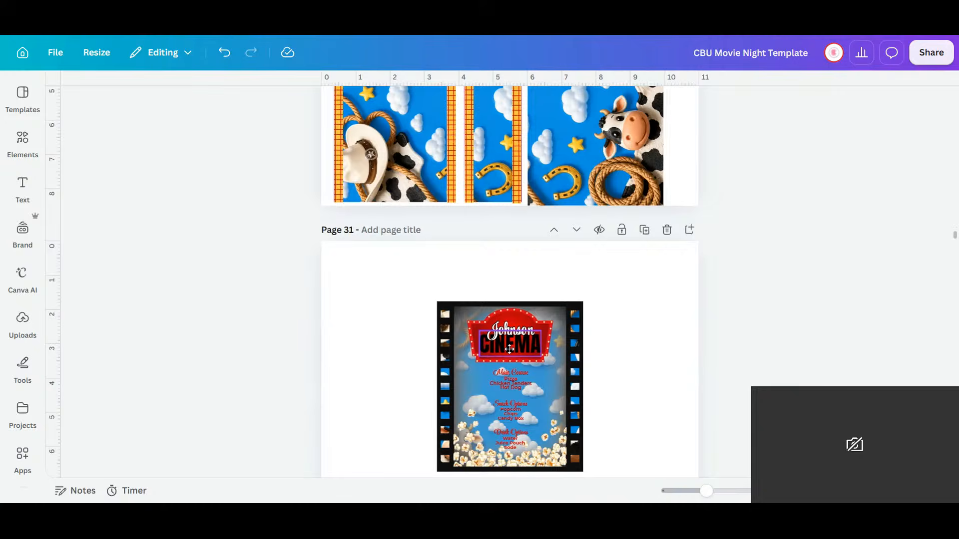
click(628, 366)
scroll(628, 367, down, 2)
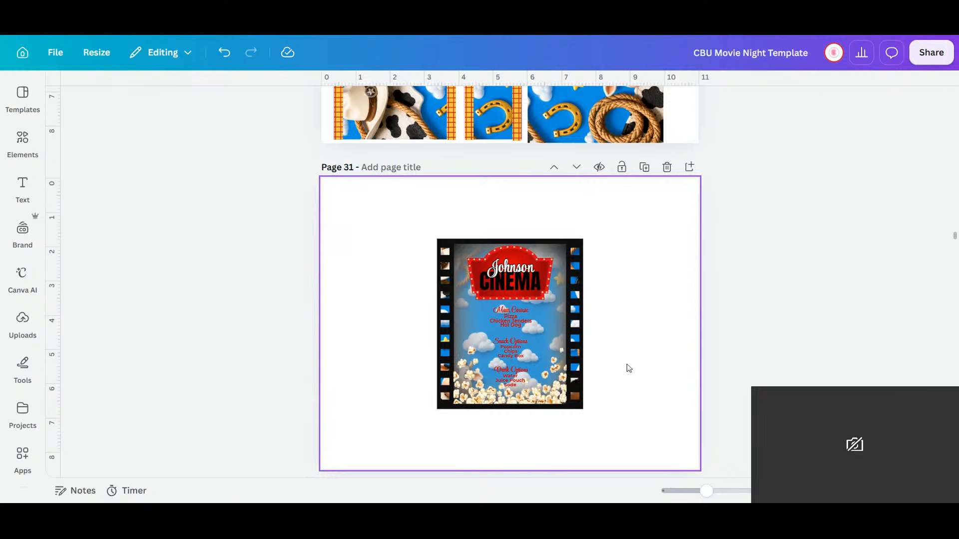
- Delete the red marquee sign behind the cinema title on the page 31 menu
click(452, 284)
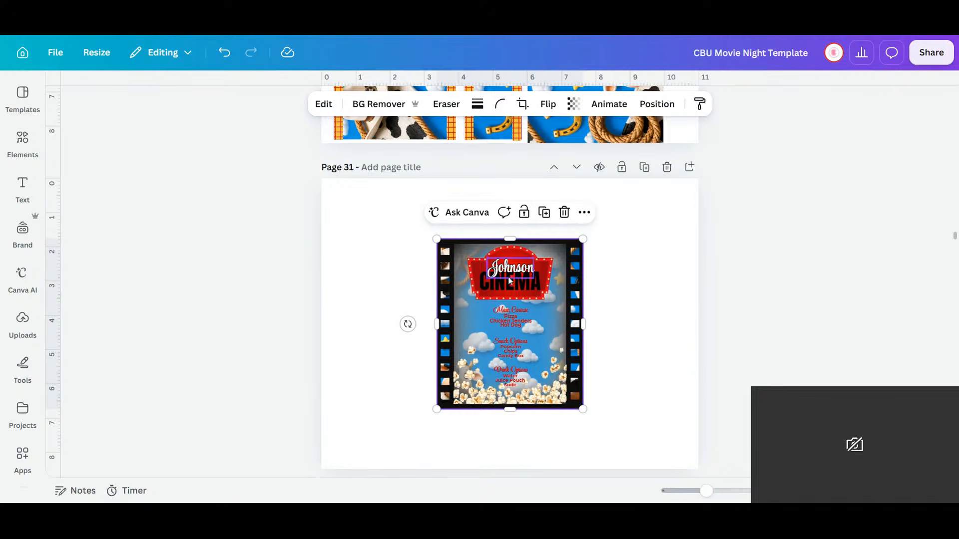
click(531, 265)
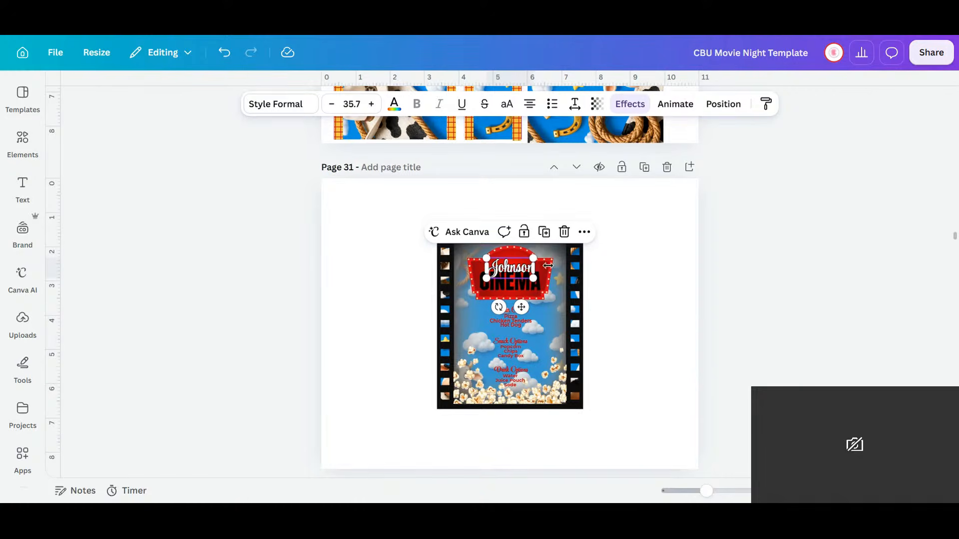
click(529, 289)
key(Delete)
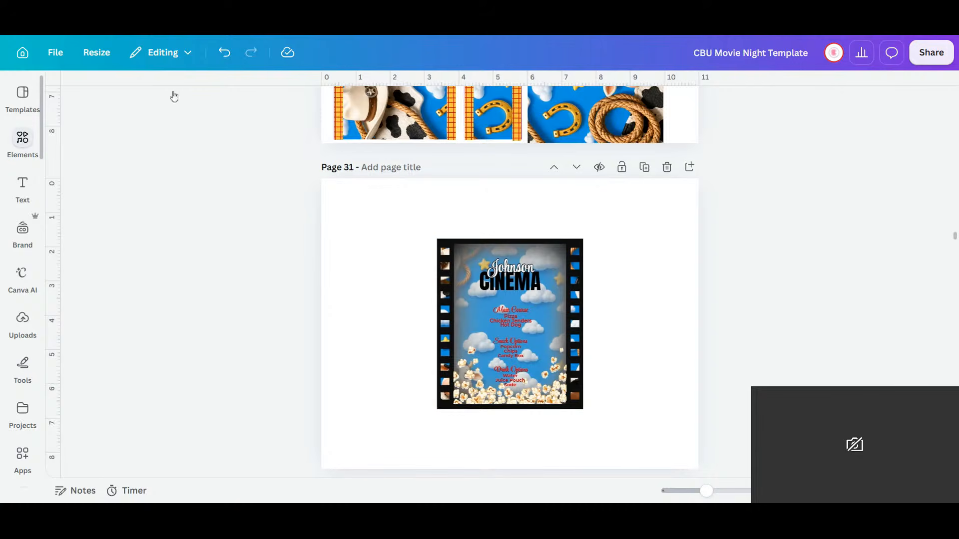
- Search the elements for "movie film" and add the black film-strip graphic to page 31
click(22, 141)
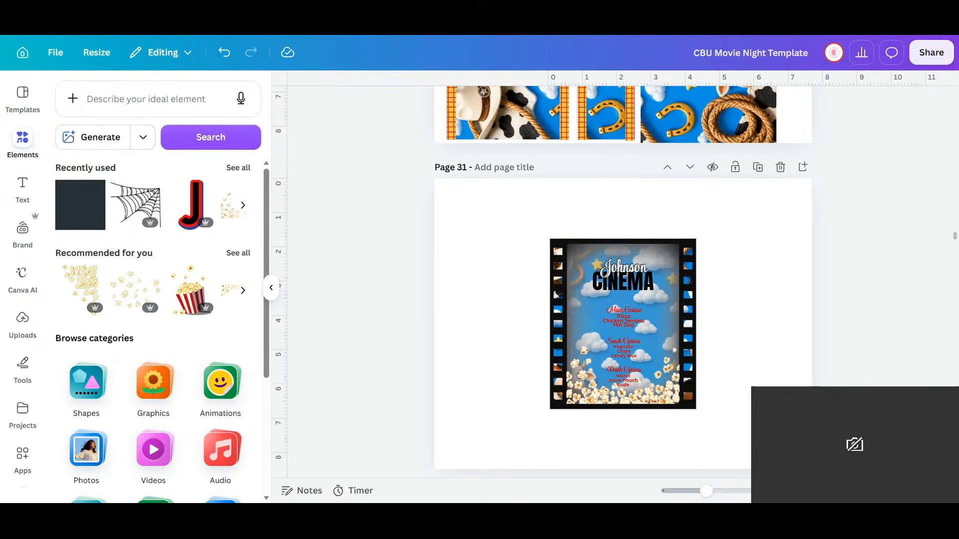
click(146, 99)
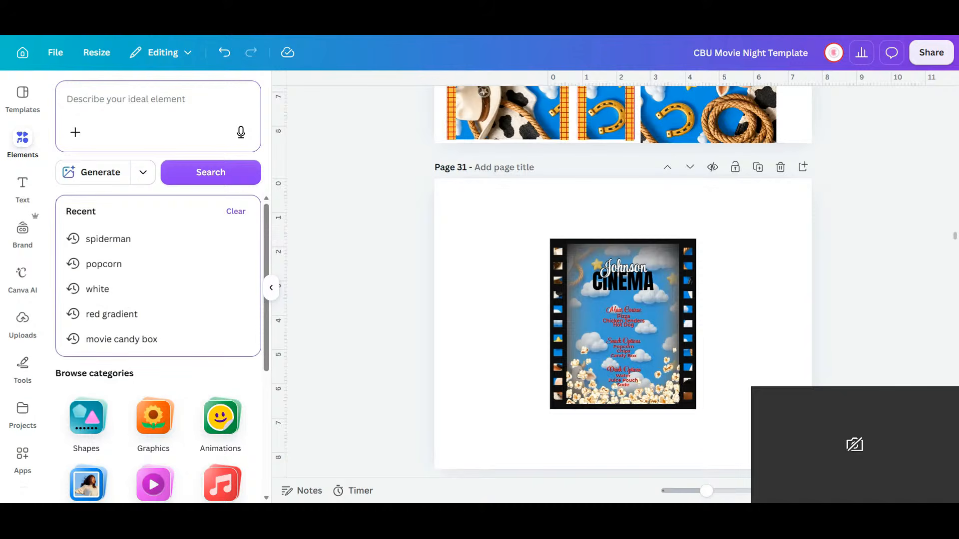
text(movie )
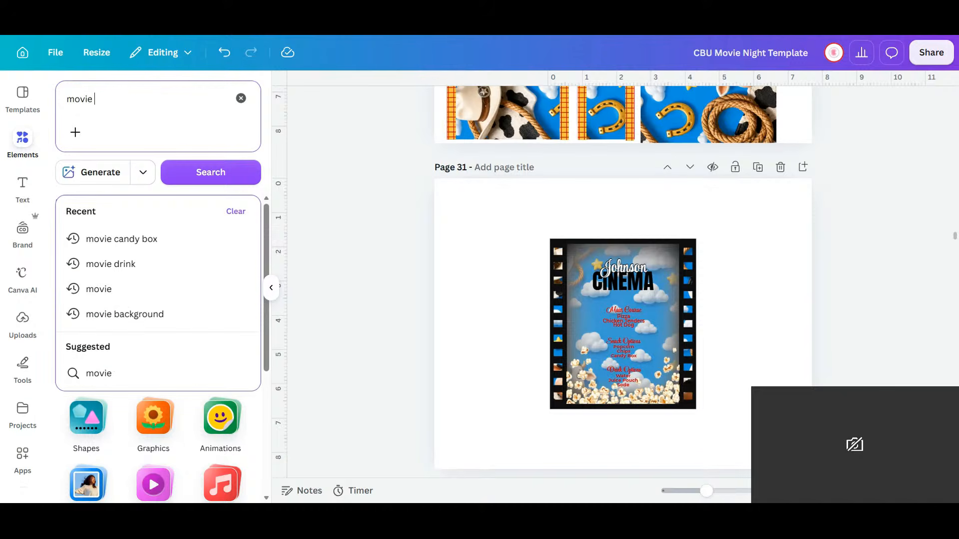
text(film)
key(Return)
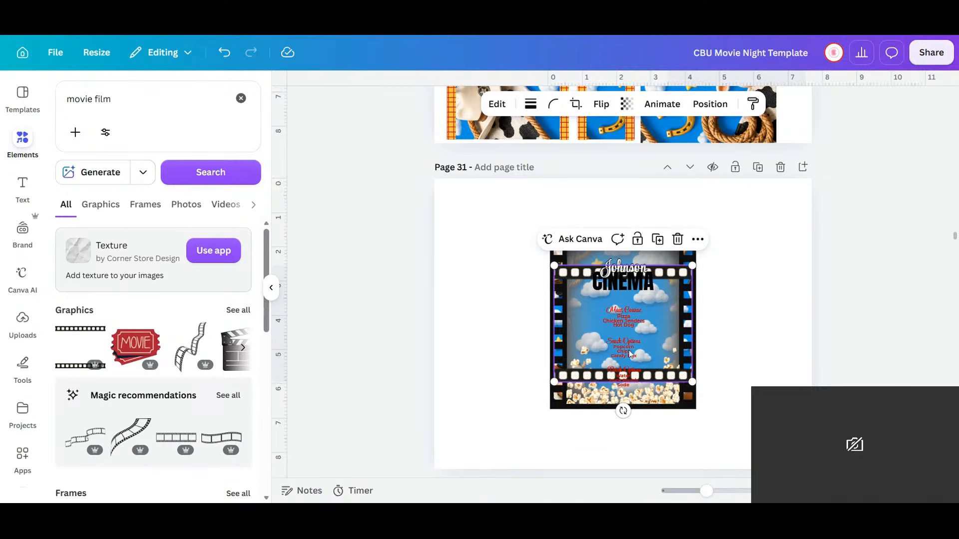
- Rotate the film-strip graphic upright and enlarge it beside the cinema menu card
drag(580, 342, 464, 349)
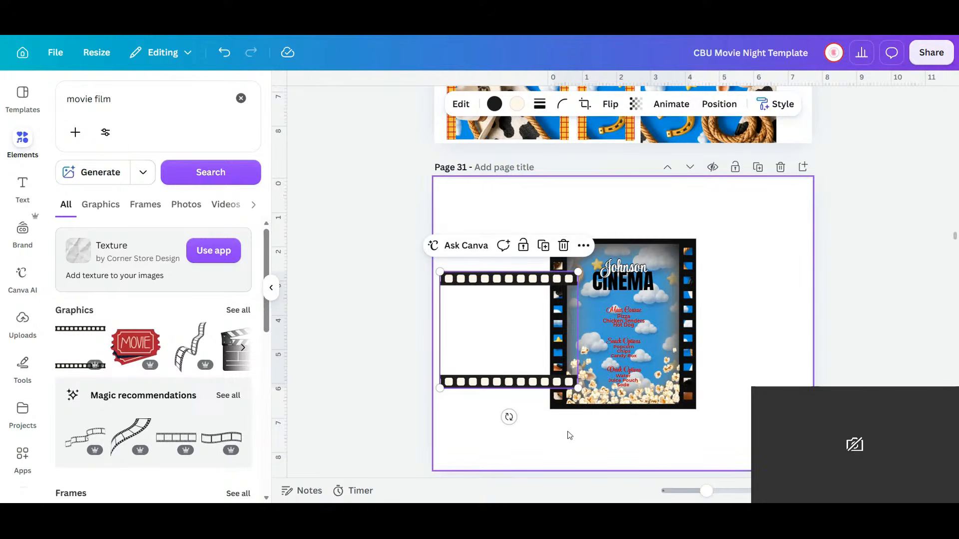
drag(509, 417, 584, 327)
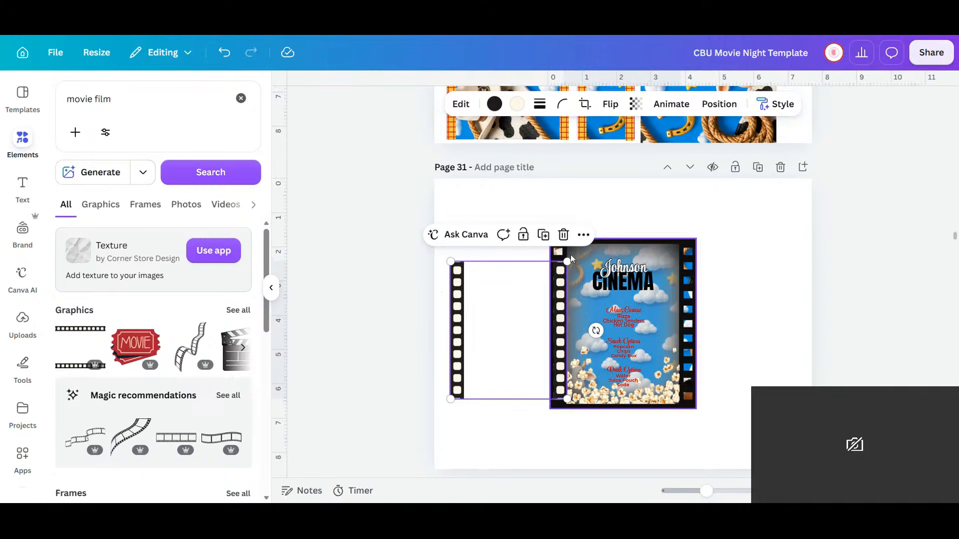
drag(566, 262, 587, 236)
drag(516, 344, 501, 291)
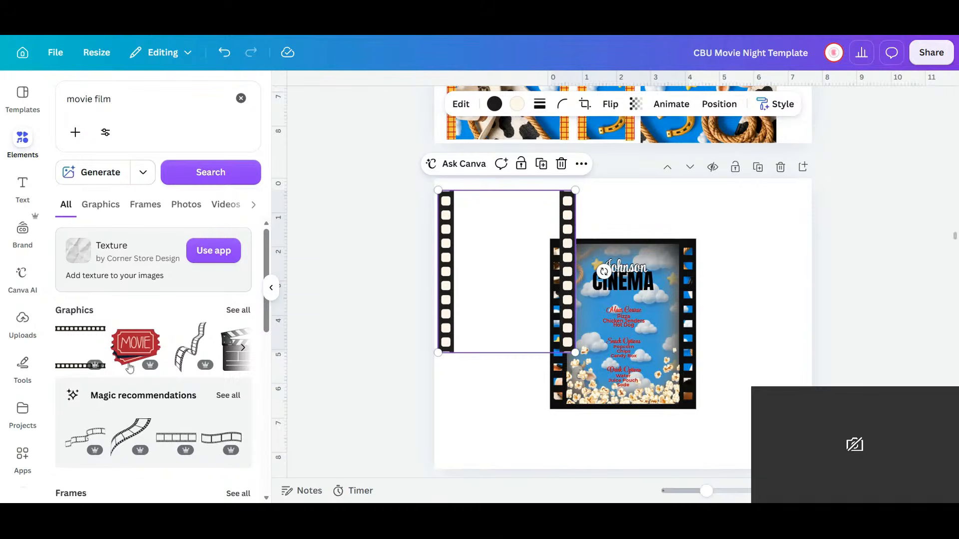
- Browse the "movie film" frames and add the film frame with perforated side edges to page 31
scroll(217, 282, down, 5)
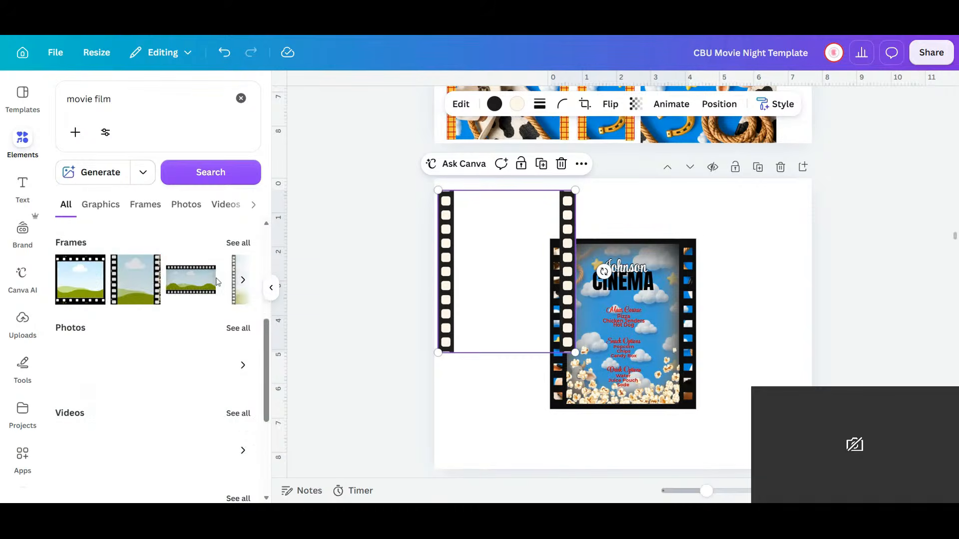
click(240, 244)
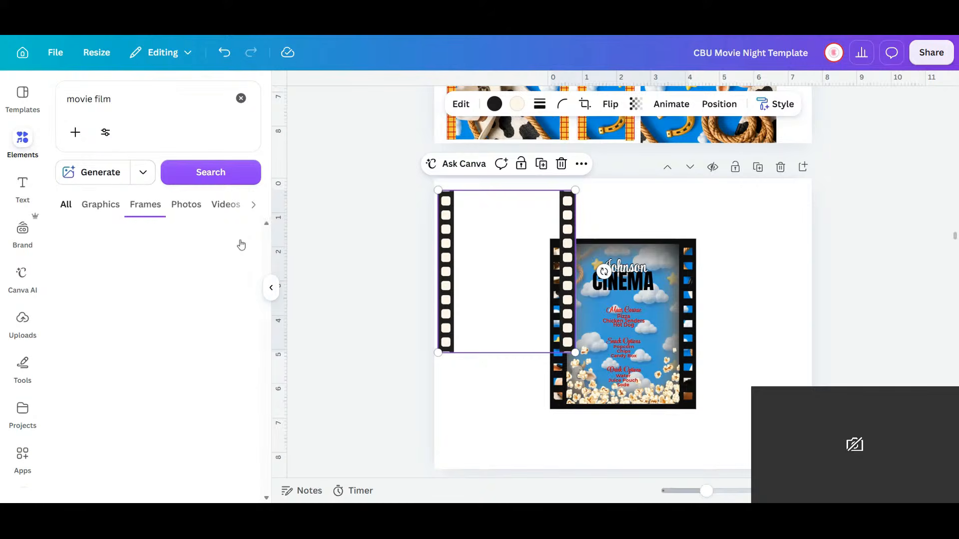
scroll(231, 385, down, 3)
mouse_move(230, 385)
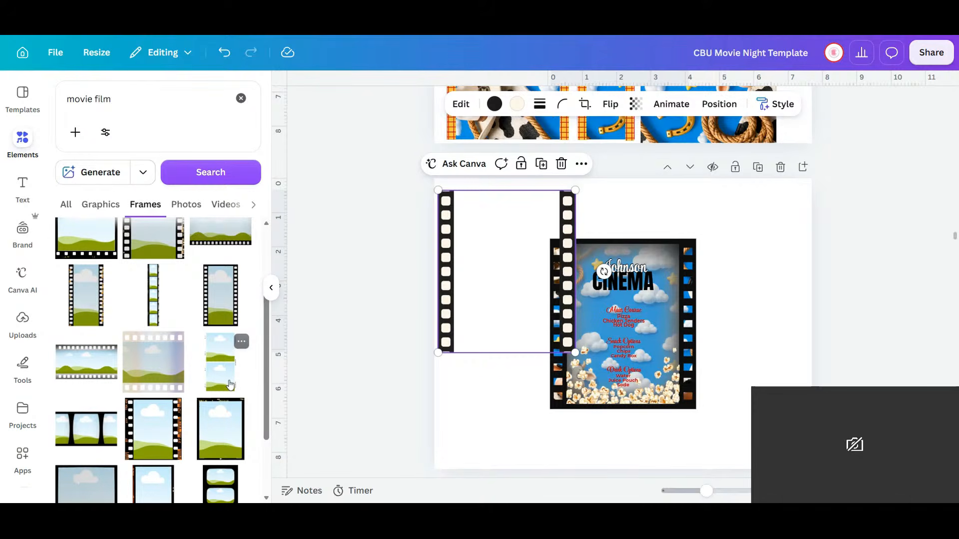
scroll(231, 384, down, 6)
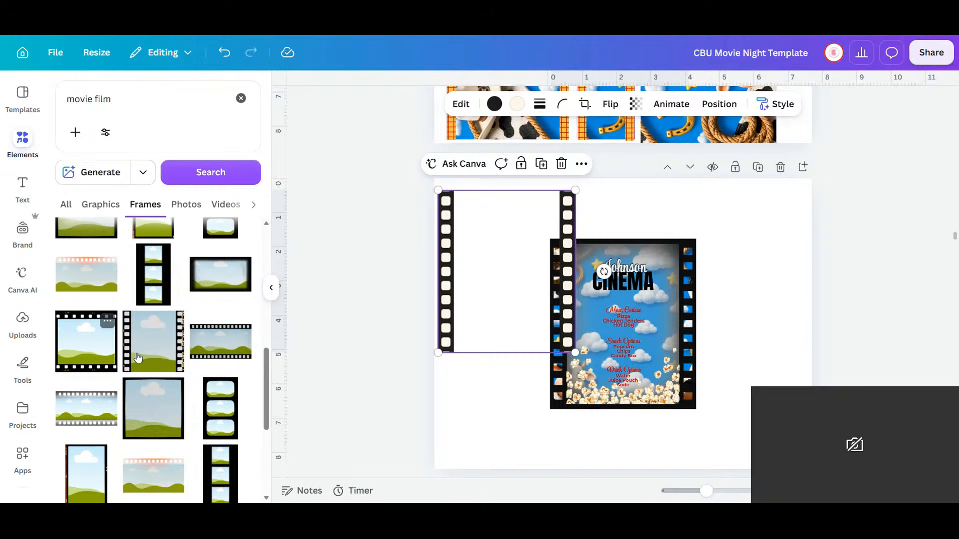
scroll(228, 395, down, 4)
scroll(227, 397, down, 5)
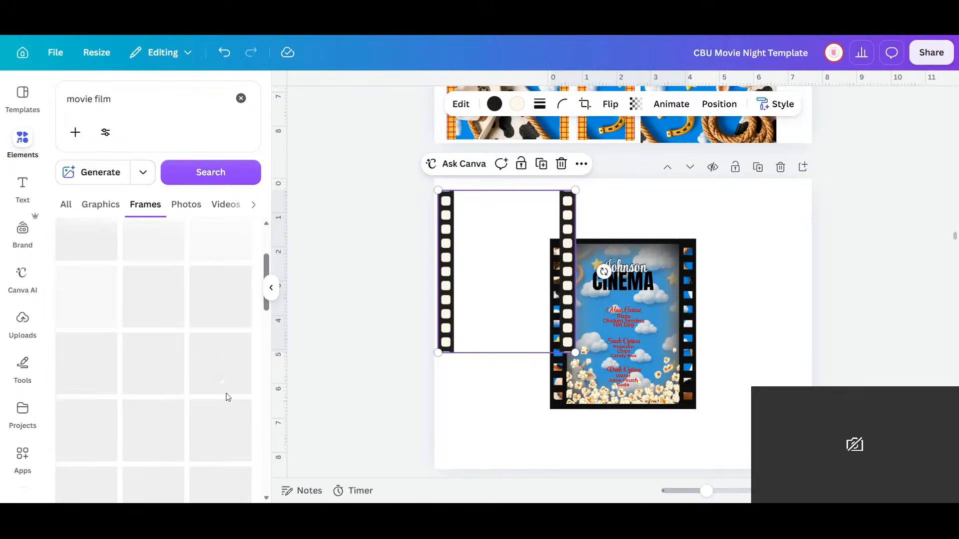
scroll(228, 397, up, 3)
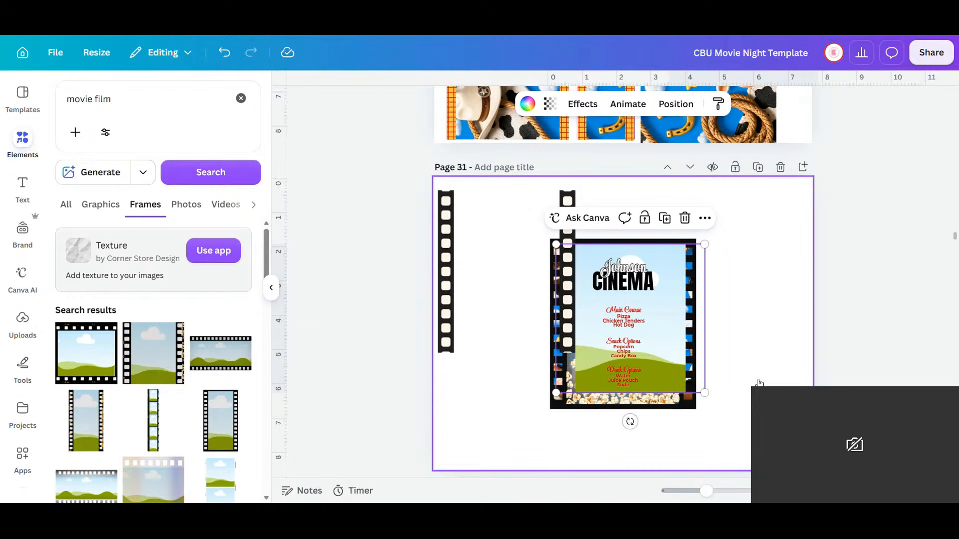
- Duplicate the blue cowboy background on page 29 and drop the copy into the film frame on page 31
scroll(749, 390, up, 5)
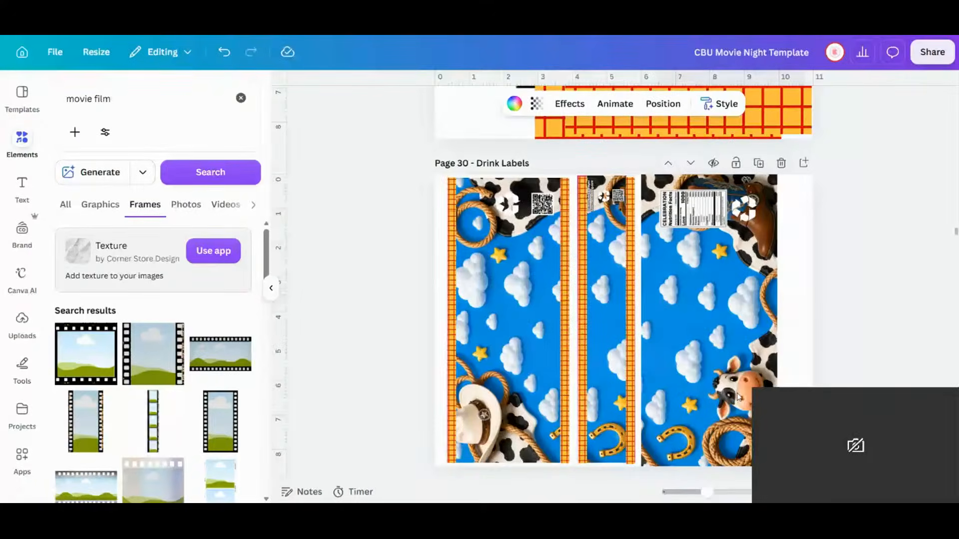
scroll(739, 397, up, 3)
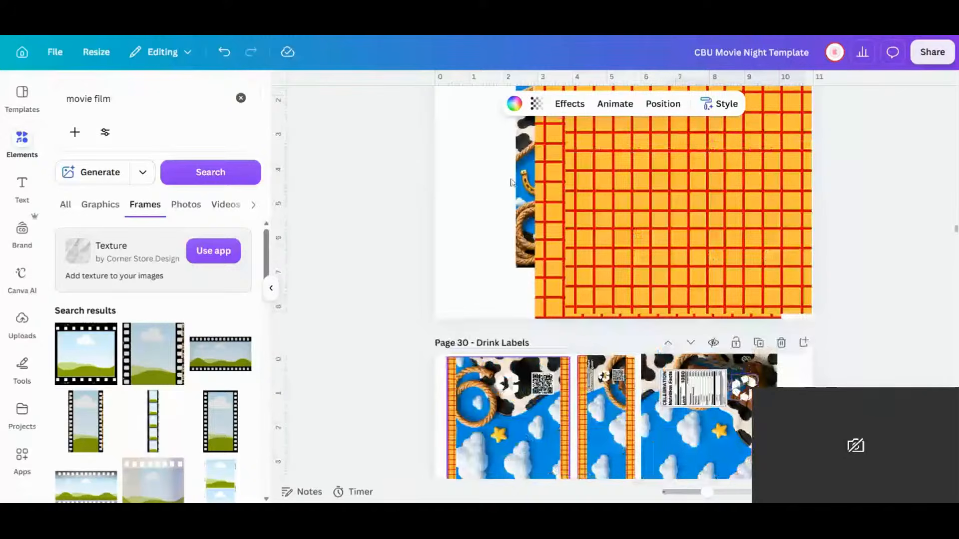
click(644, 235)
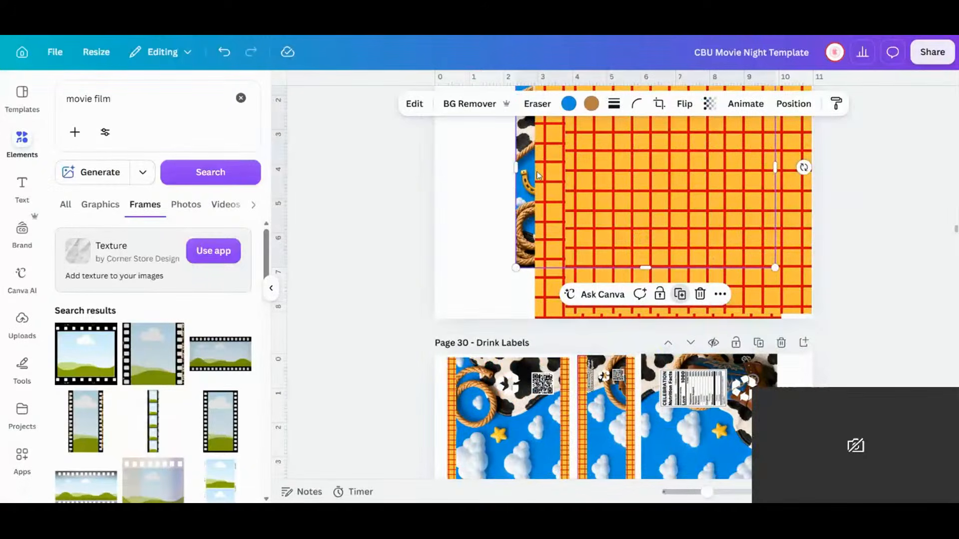
click(534, 209)
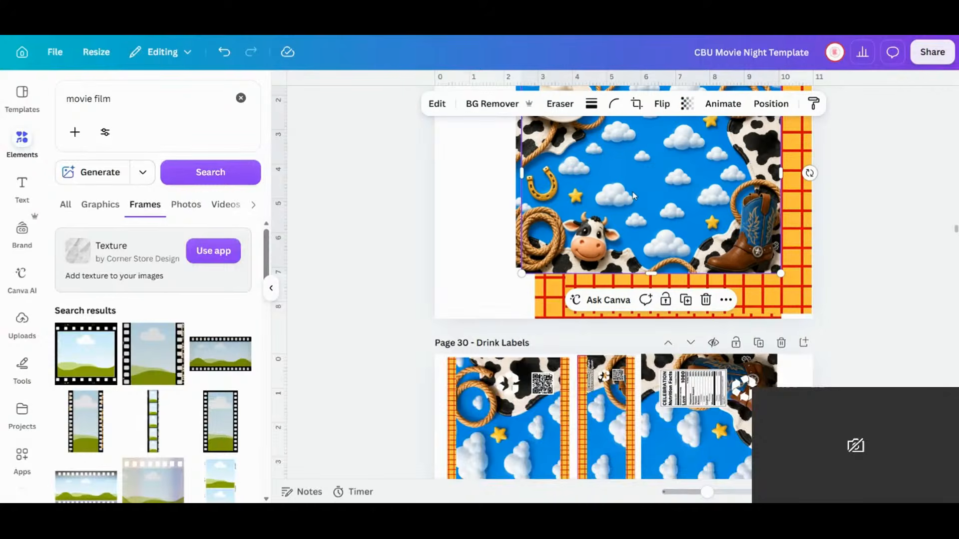
scroll(633, 196, down, 8)
drag(689, 364, 717, 345)
scroll(691, 372, down, 1)
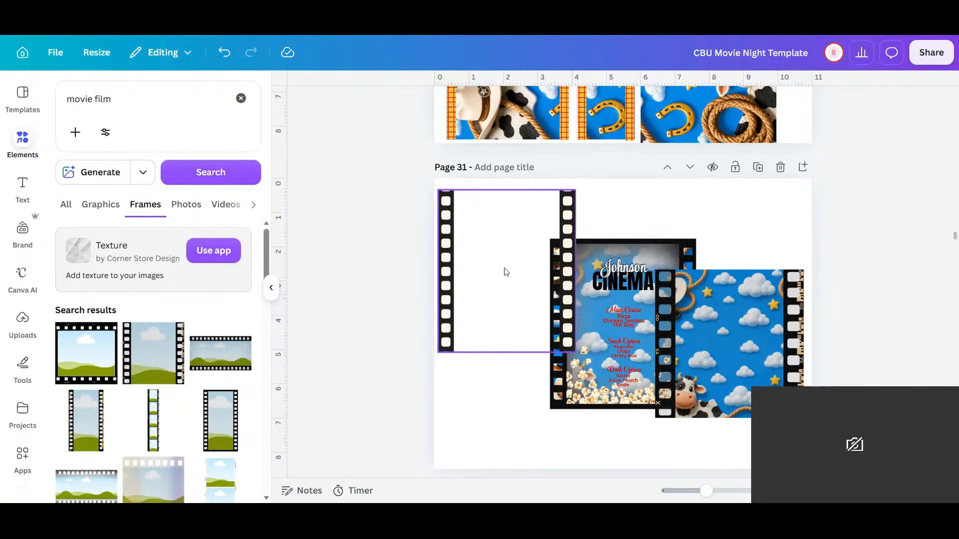
- Try out the film frame with perforations along its upper and lower edges on page 31, and delete it again
drag(526, 275, 513, 294)
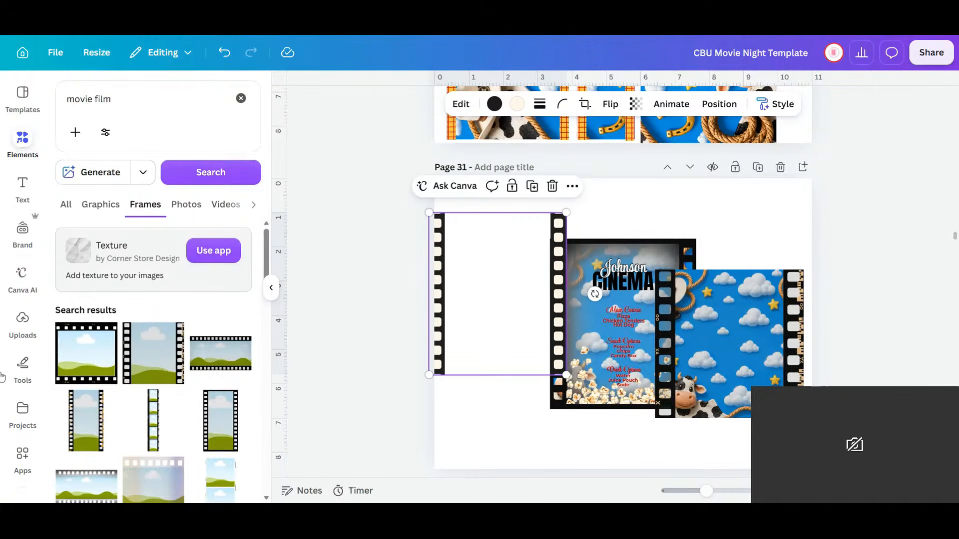
click(83, 365)
drag(664, 370, 538, 445)
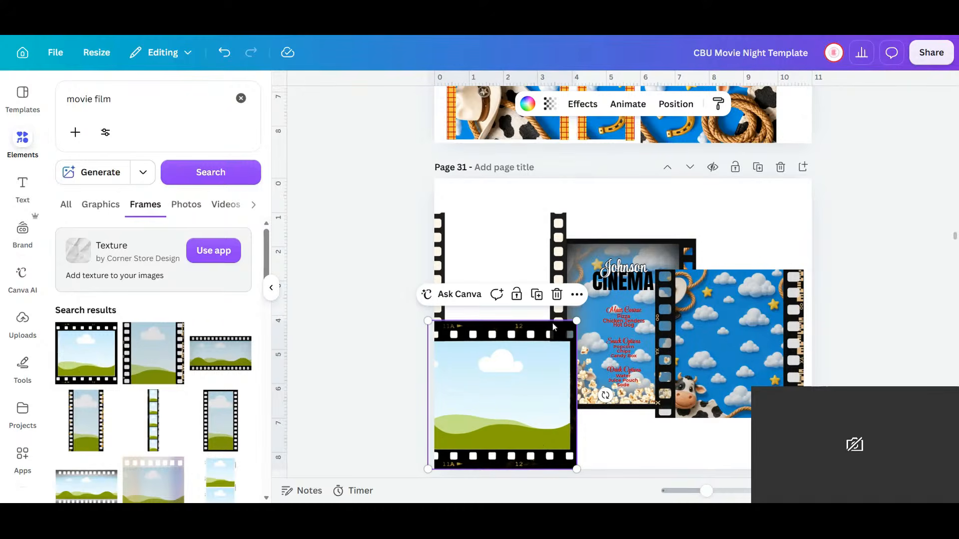
click(557, 294)
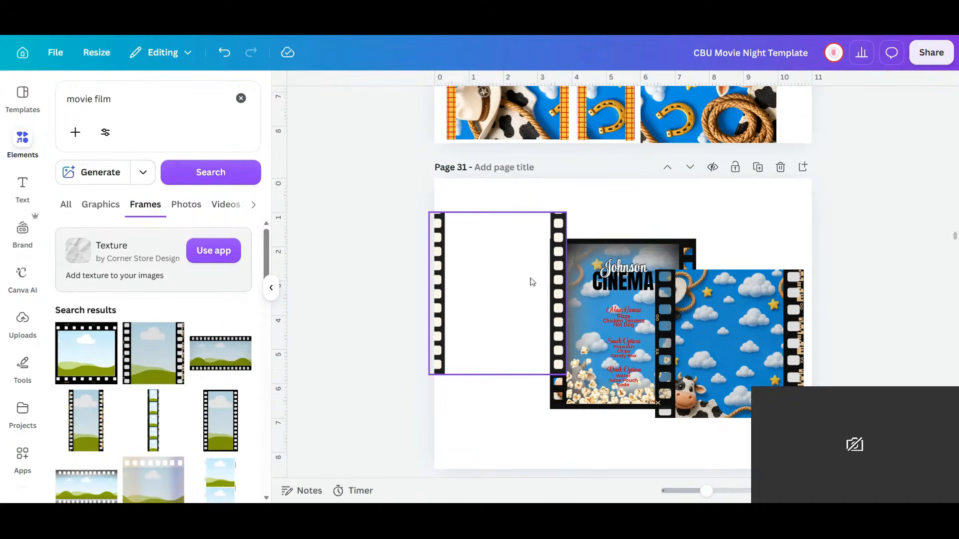
- Move the filled film frame away from the menu card and fit the upright film-strip graphic over the card at matching size
click(750, 248)
drag(759, 344, 807, 291)
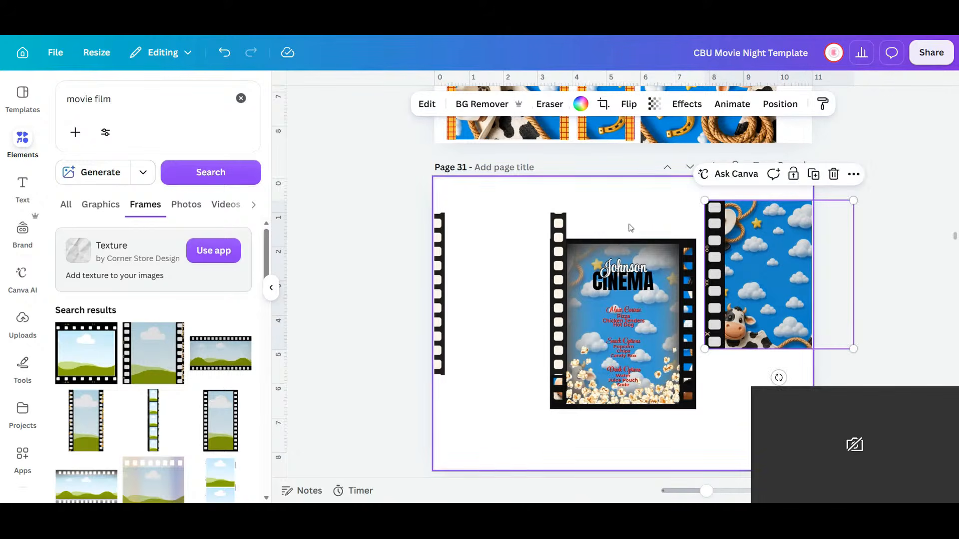
click(544, 257)
drag(574, 277, 669, 280)
drag(687, 401, 693, 417)
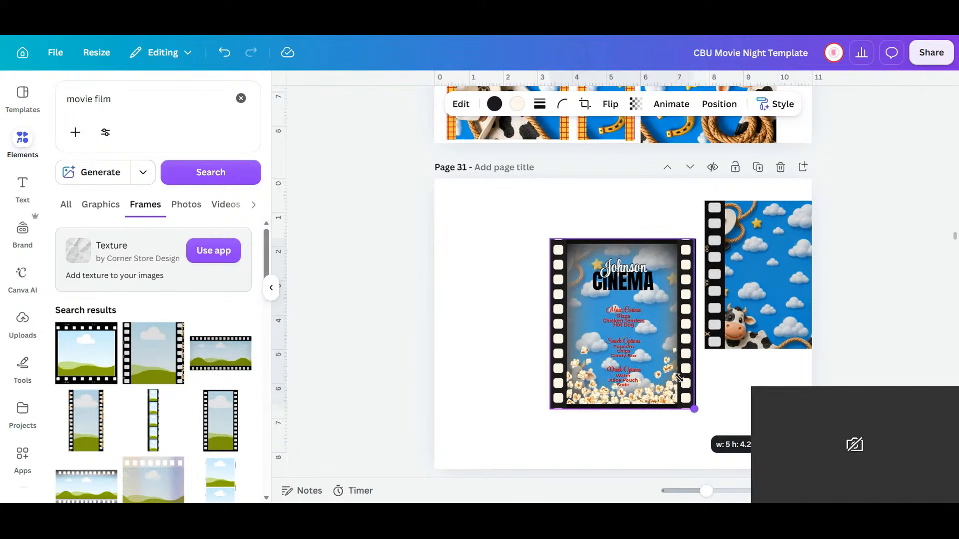
- Delete the menu card's old film-strip image and put the new film-strip graphic in its place over the cowboy background
drag(685, 380, 522, 377)
scroll(639, 323, up, 5)
scroll(637, 386, down, 3)
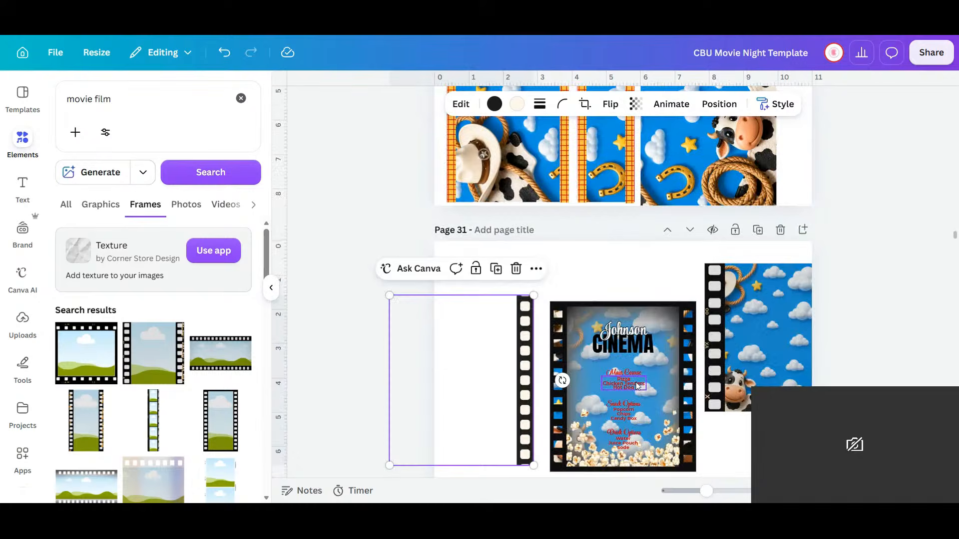
click(651, 310)
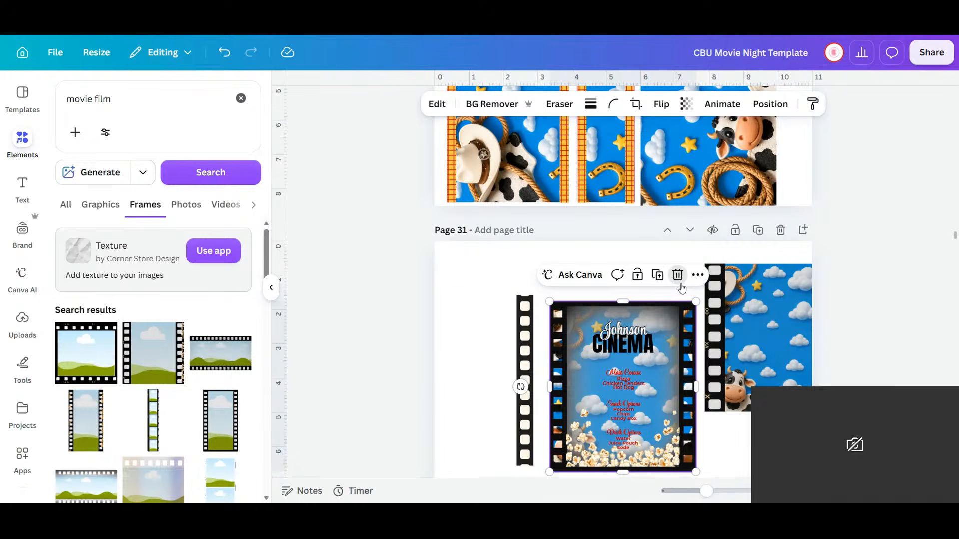
click(679, 275)
drag(525, 385, 685, 387)
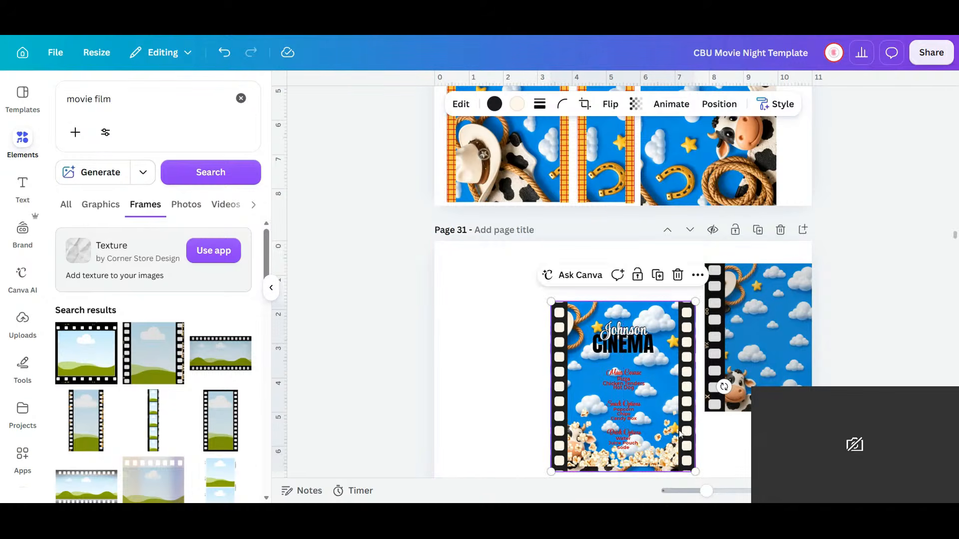
- Delete the spare film frame and its cowboy picture from page 31
scroll(679, 419, down, 3)
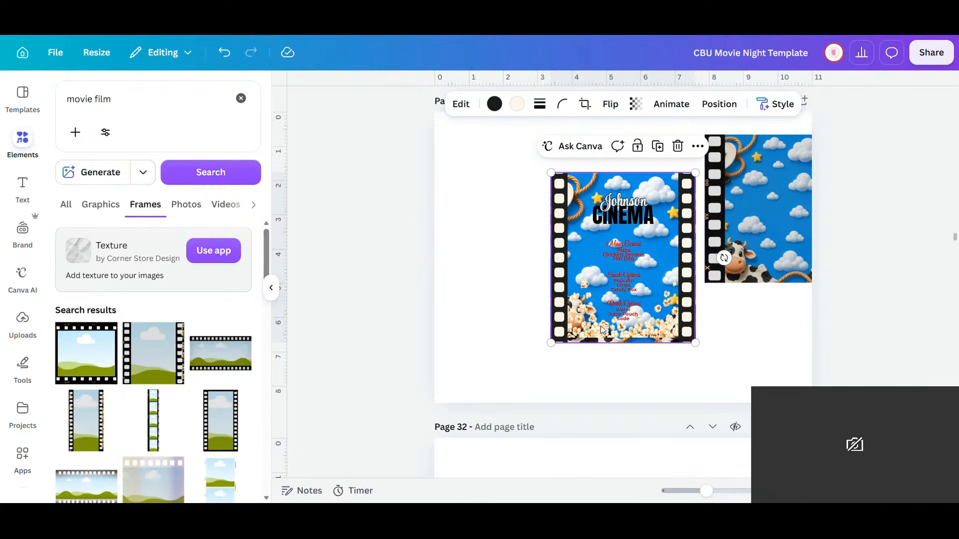
click(784, 220)
key(Delete)
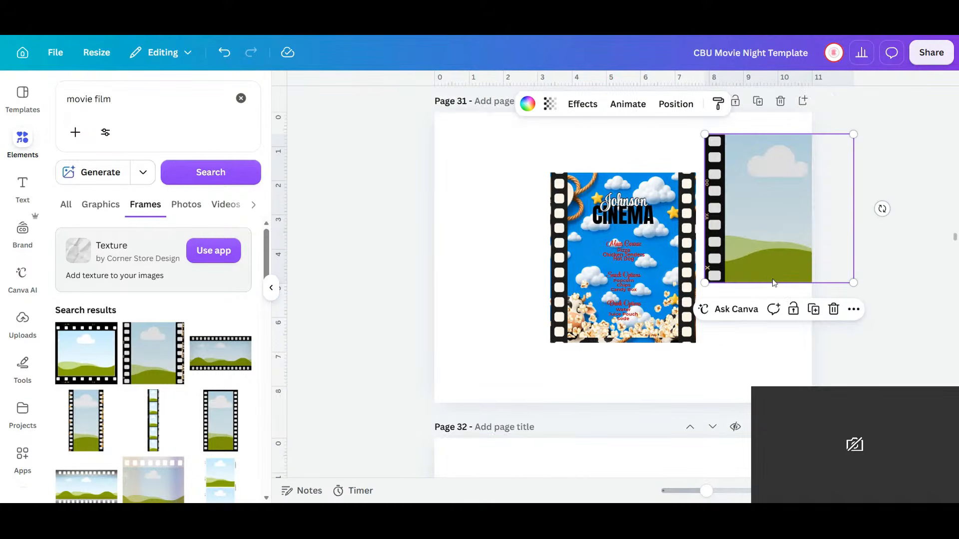
key(Delete)
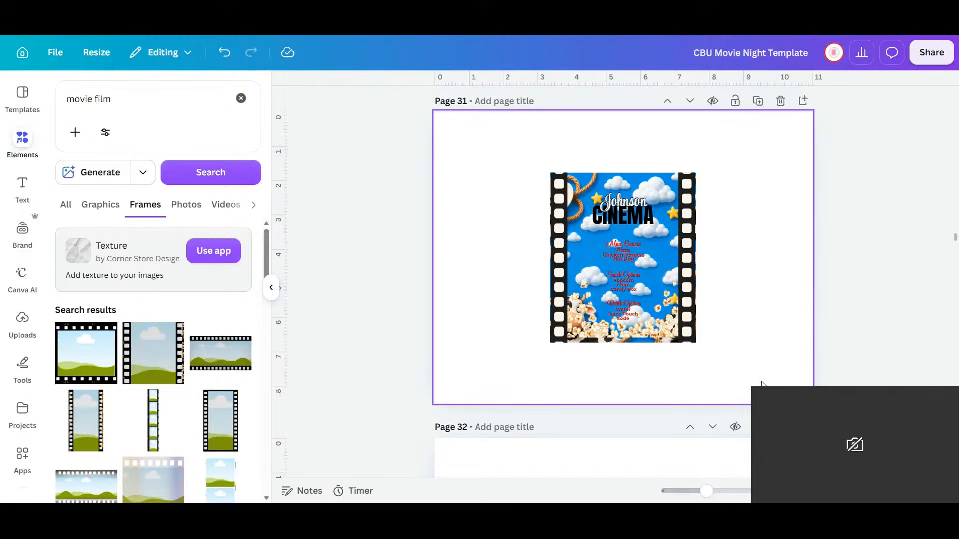
- Realign the film-strip graphic over the menu card and enlarge it slightly to cover the card's outer edge
click(717, 492)
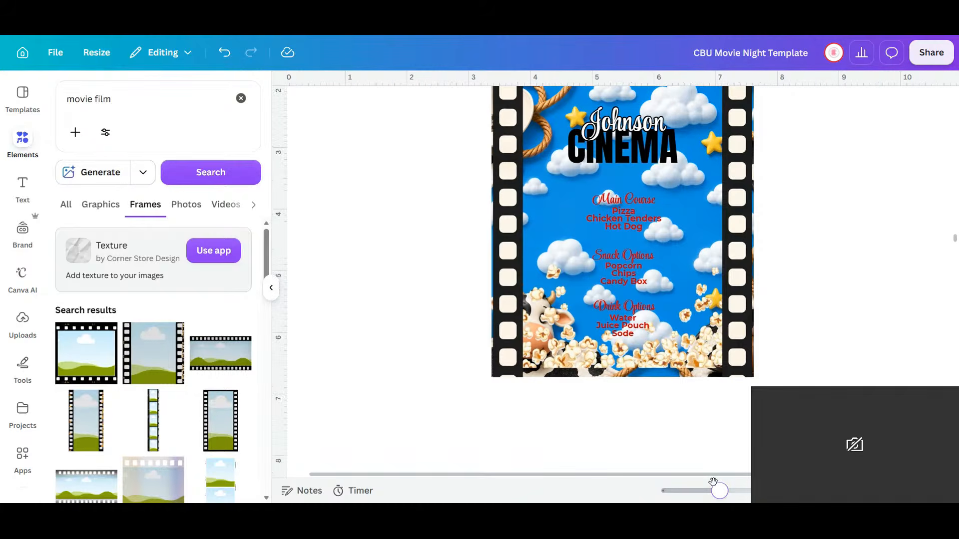
click(566, 355)
drag(566, 354, 493, 275)
drag(702, 357, 705, 361)
click(464, 260)
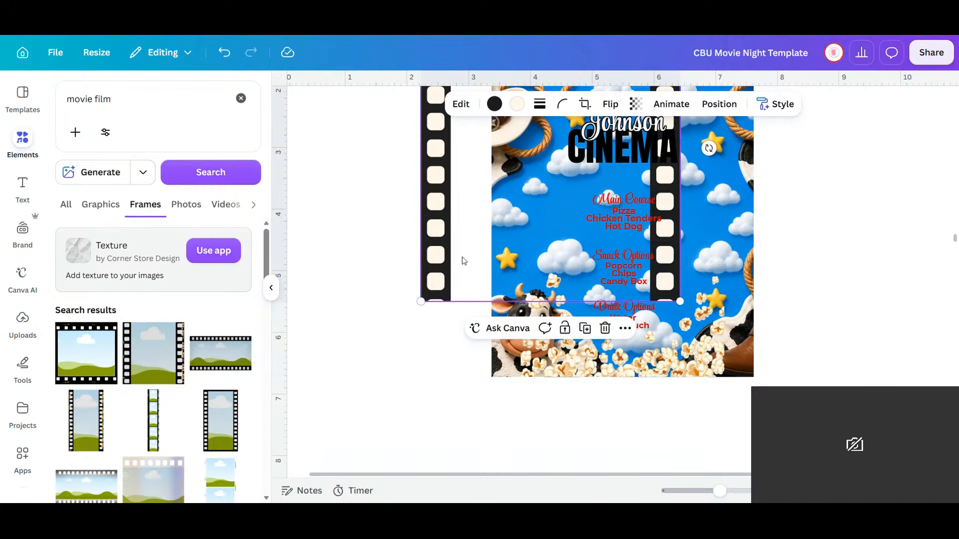
drag(531, 278, 535, 333)
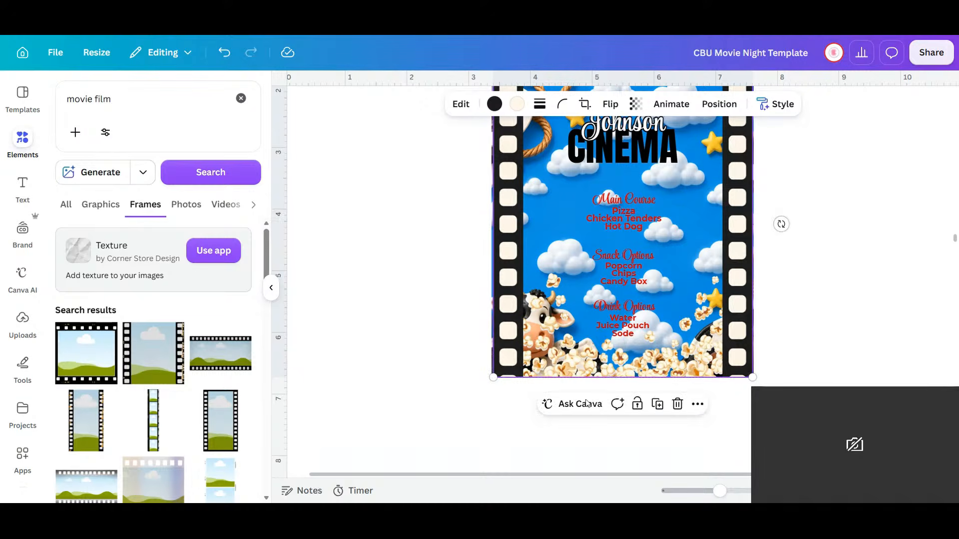
scroll(547, 345, up, 3)
drag(493, 195, 491, 193)
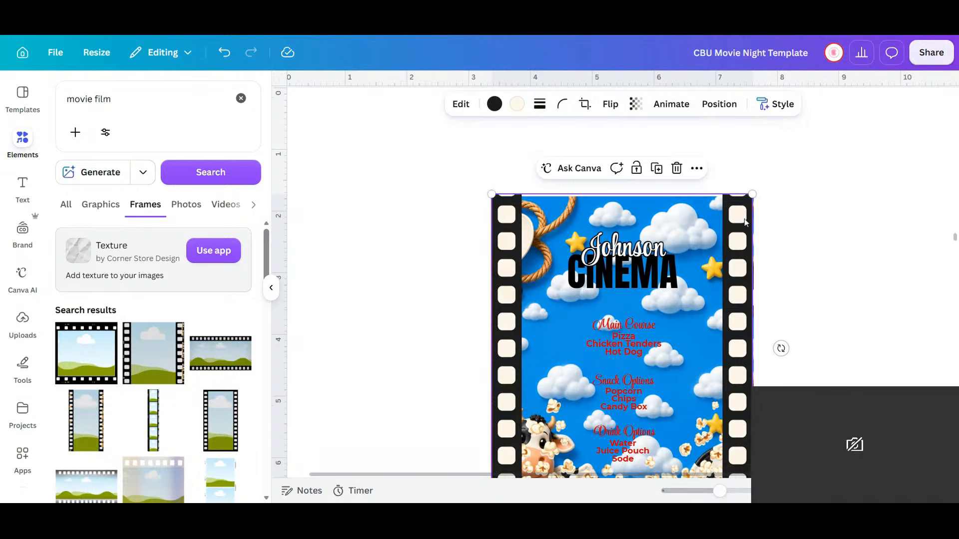
- Paste the rope-bordered label onto the menu page, shrink it and move it to the card's right side
click(841, 288)
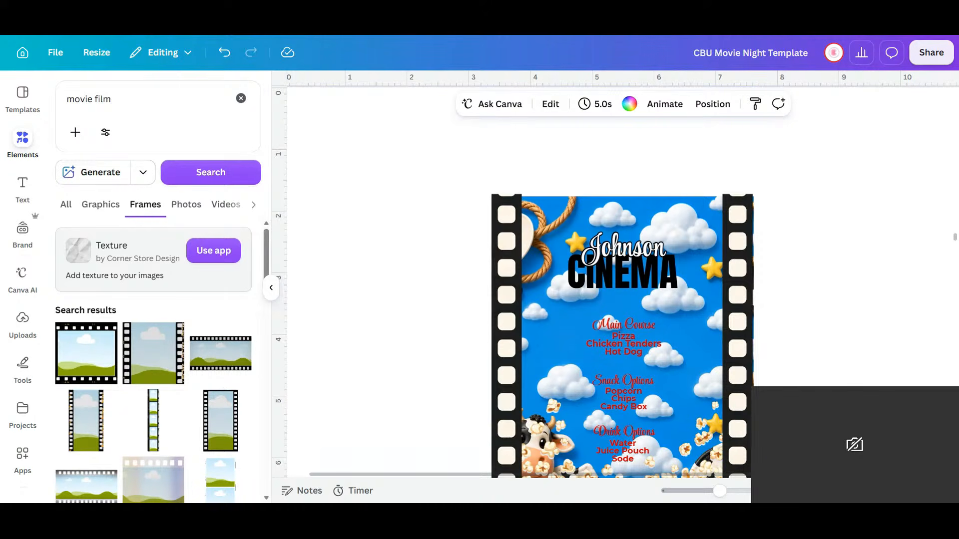
right_click(431, 237)
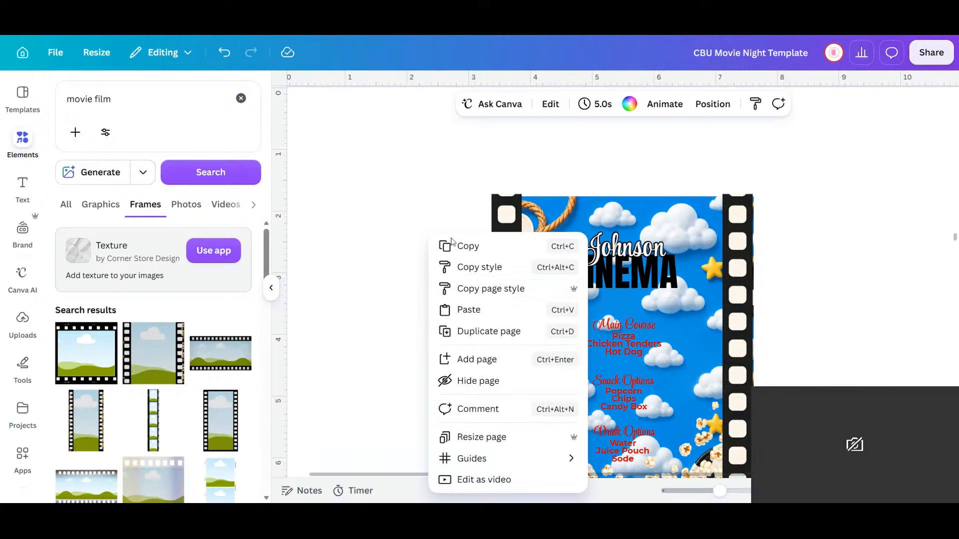
click(473, 308)
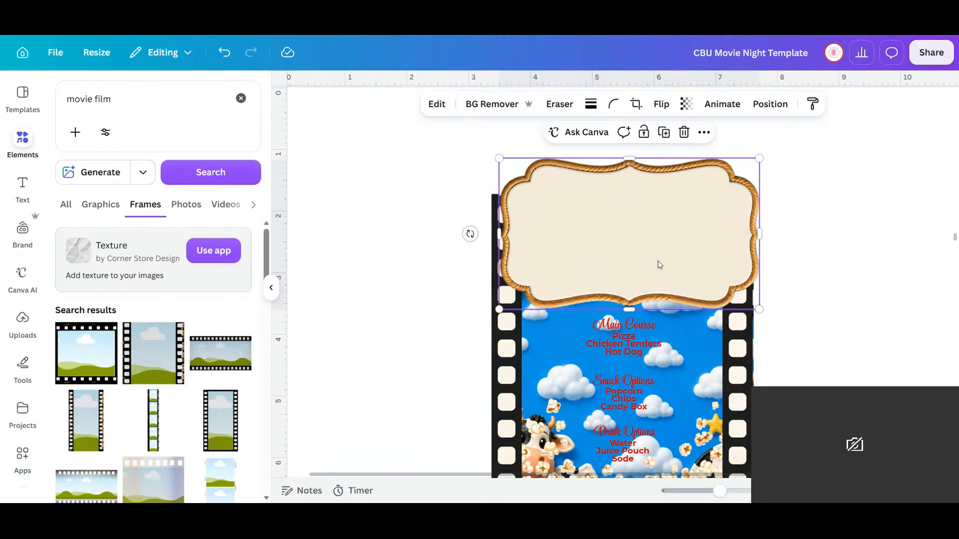
drag(760, 159, 654, 205)
drag(631, 267, 813, 274)
- Move the rope-bordered label farther off the menu card and shift the film-strip graphic aside
click(642, 218)
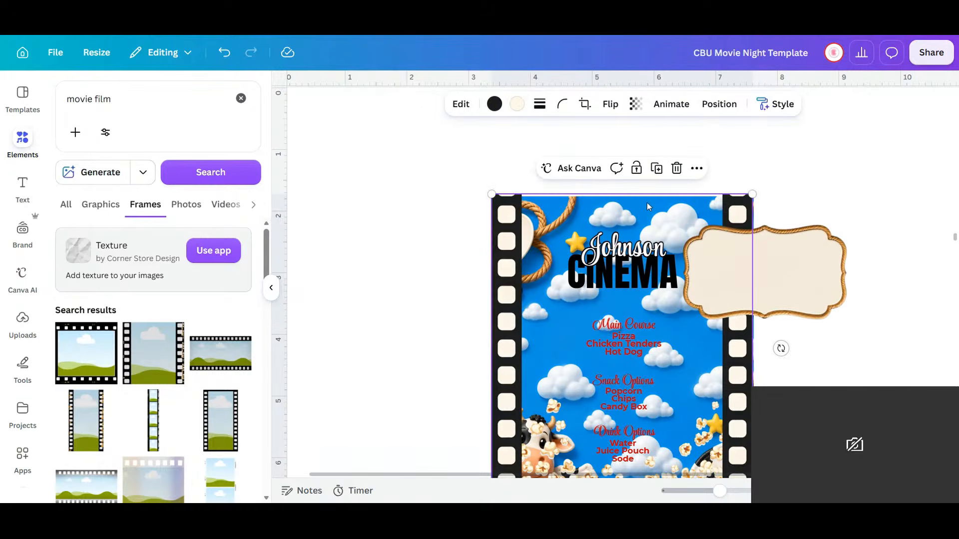
click(637, 168)
click(790, 266)
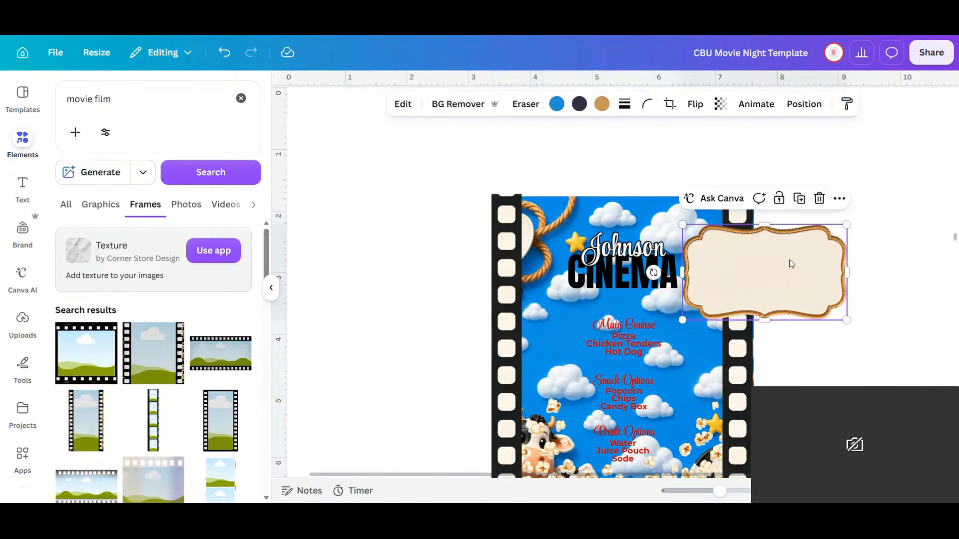
drag(781, 279, 816, 279)
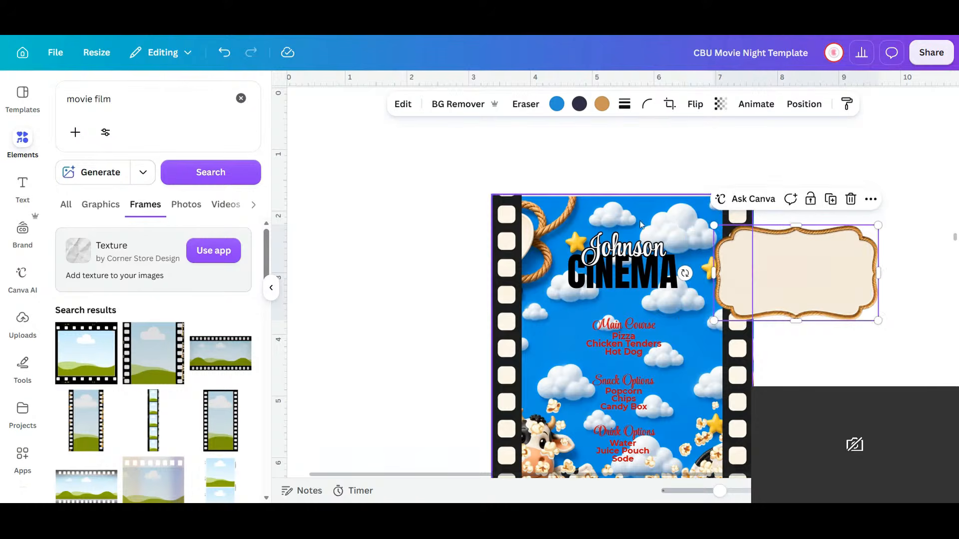
click(493, 231)
drag(493, 231, 369, 231)
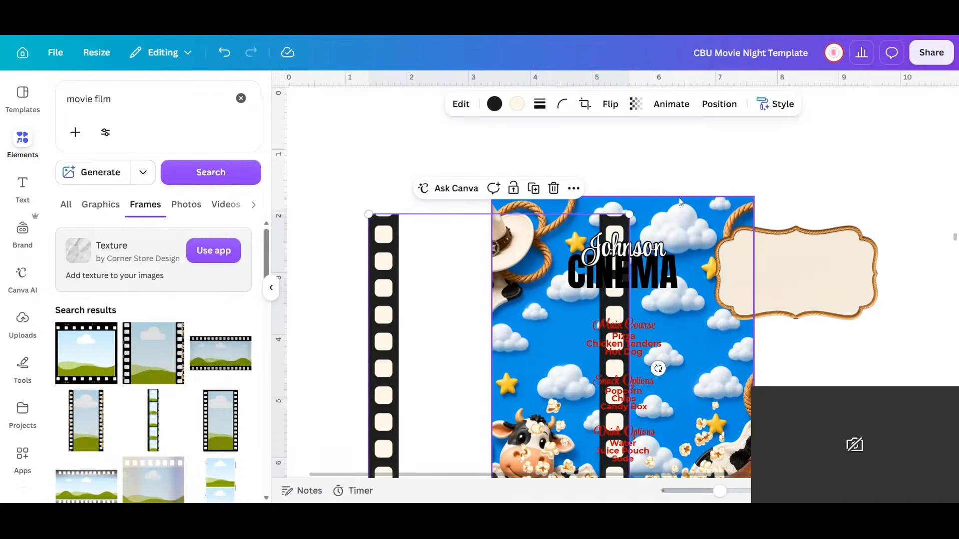
click(682, 205)
- Centre the rope-bordered label over the card's title area and put the film-strip graphic back over the card
drag(822, 263, 654, 266)
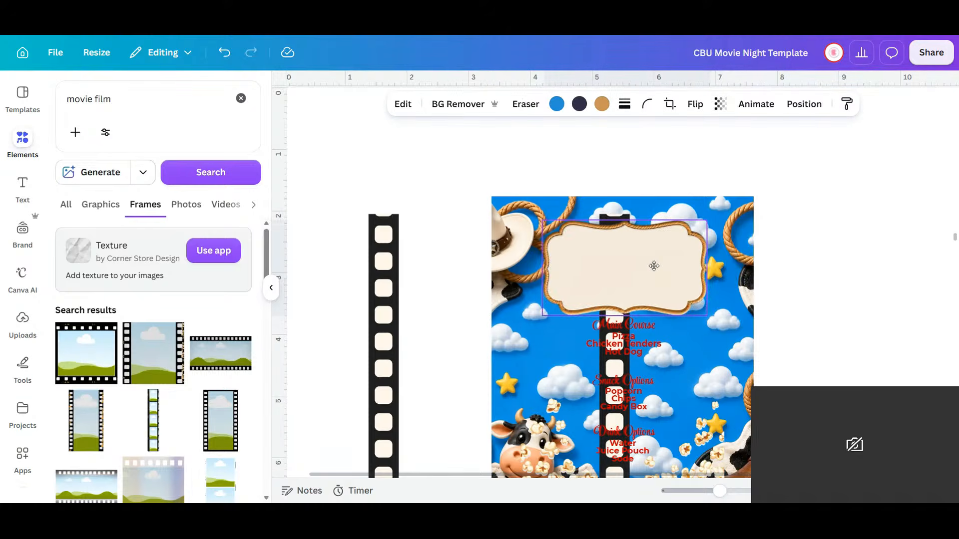
drag(419, 320, 533, 310)
click(627, 278)
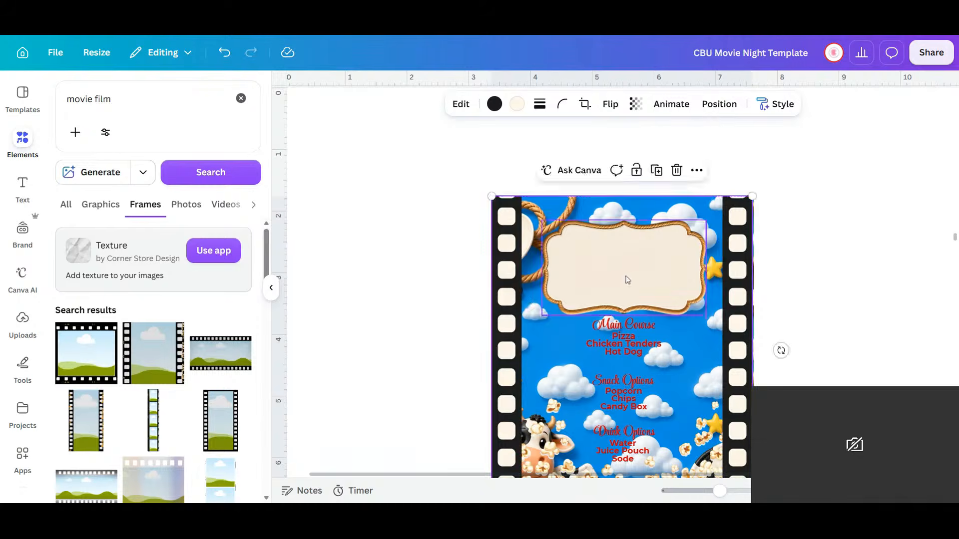
- Send the rope-bordered label behind the menu card's cinema title
click(803, 104)
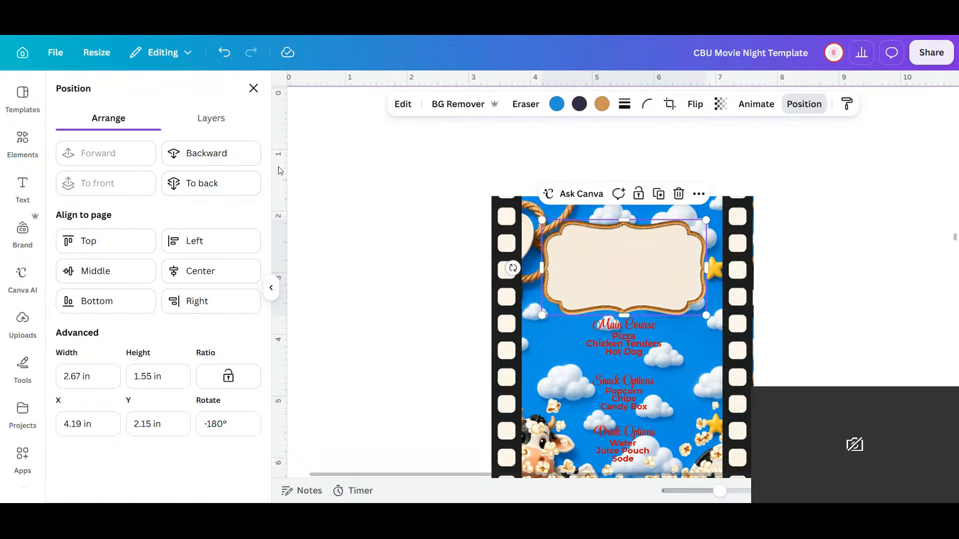
click(206, 153)
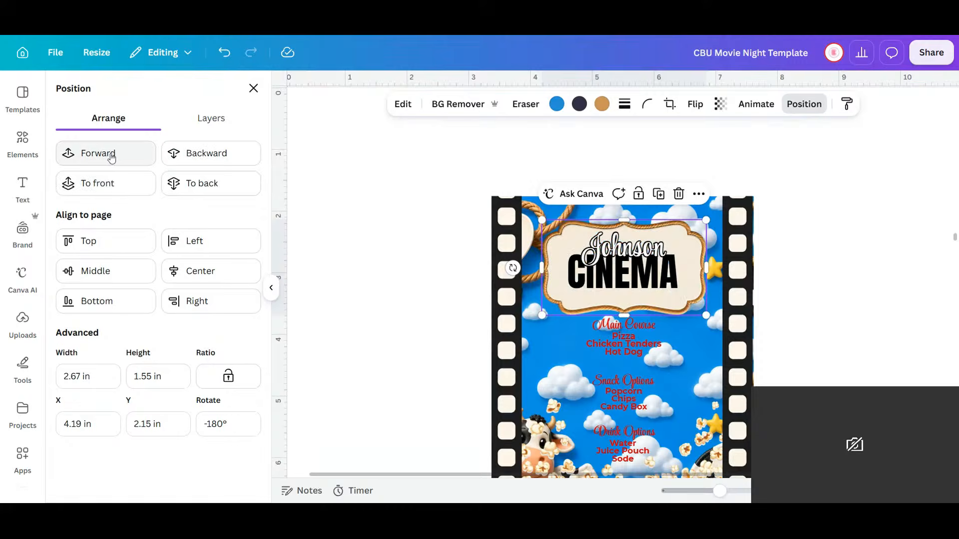
click(819, 302)
- Copy the red-and-yellow checkered pattern from the page above the drink labels and paste it onto page 31
scroll(821, 304, down, 3)
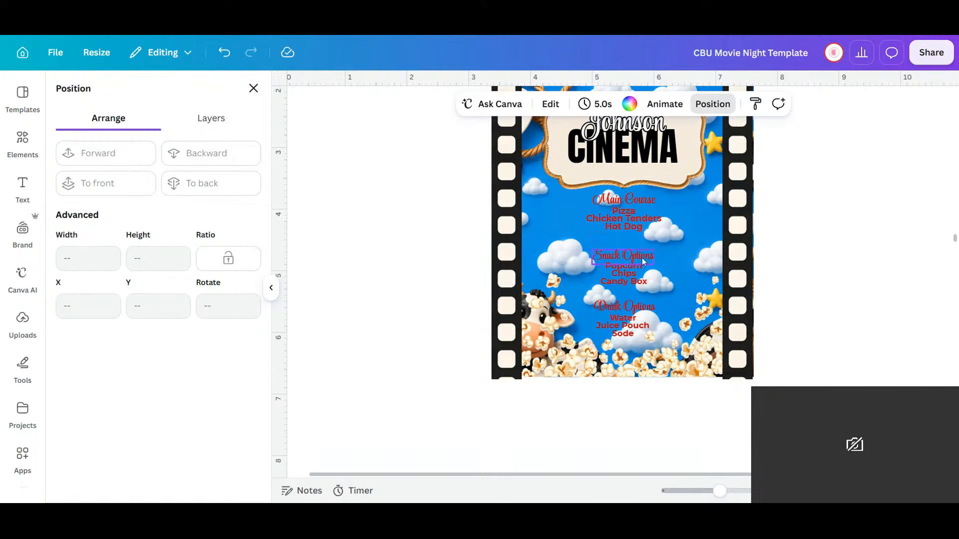
scroll(499, 208, up, 8)
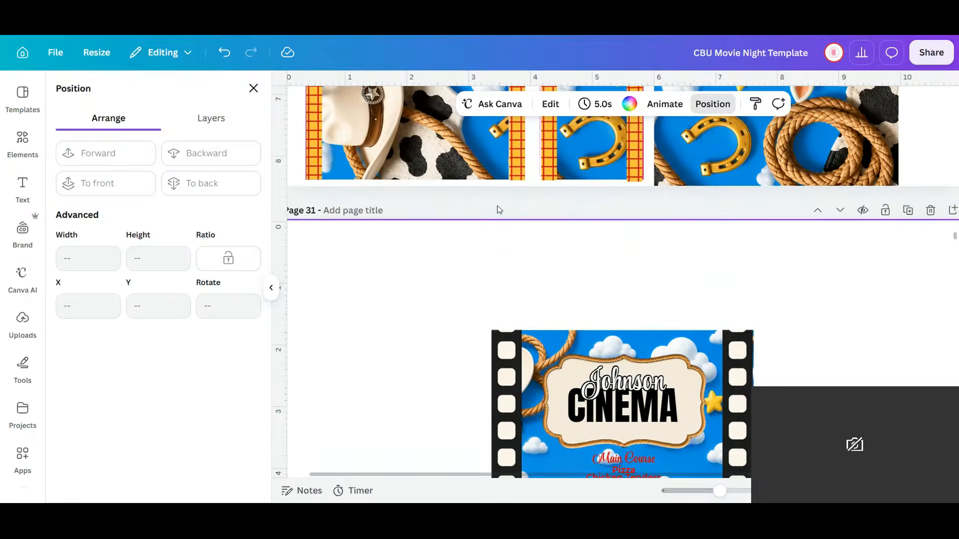
scroll(499, 209, up, 10)
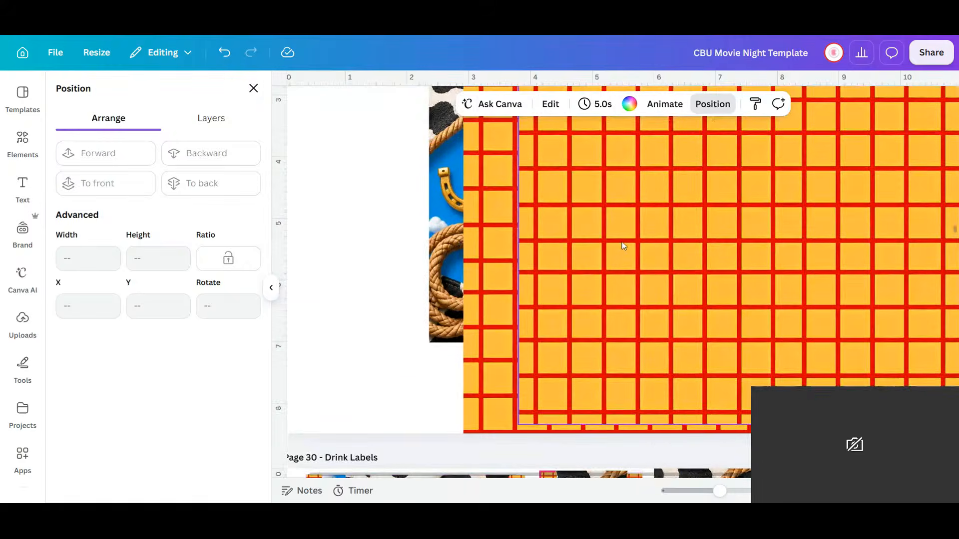
click(624, 245)
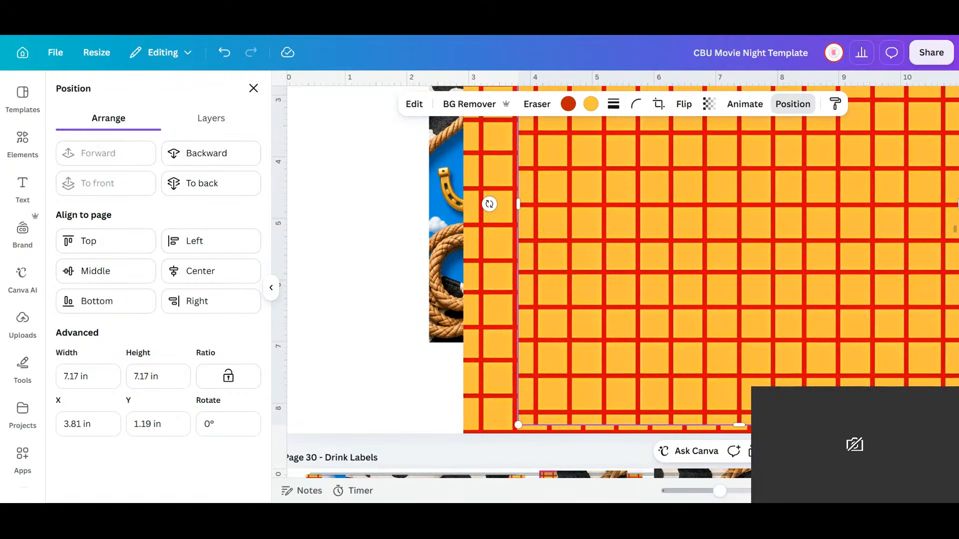
drag(730, 270, 647, 266)
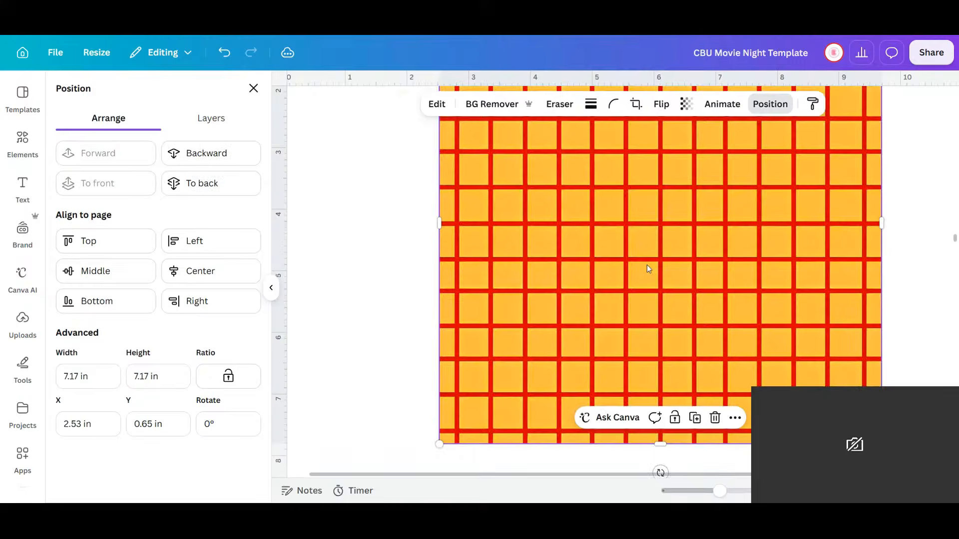
- Shrink the checkered pattern to about 2.21 by 3.22 in and centre it over the menu text below the title label
drag(881, 444, 595, 158)
drag(548, 132, 626, 383)
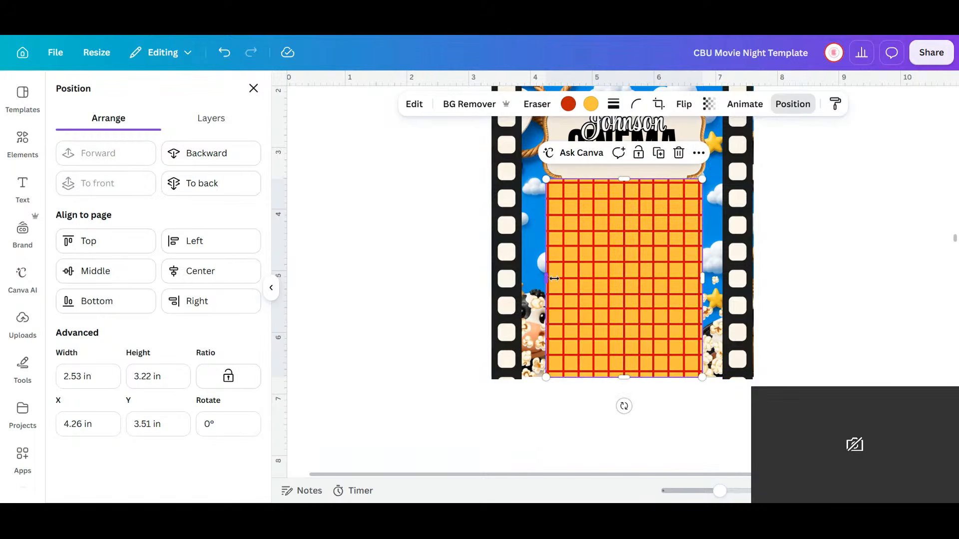
drag(554, 279, 558, 280)
drag(703, 283, 692, 290)
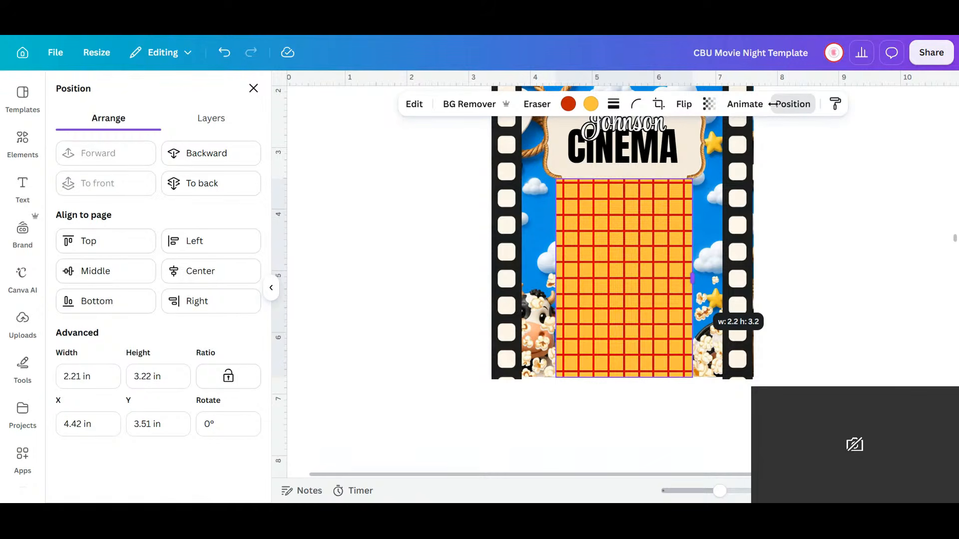
- Send the checkered panel backward until it sits behind the menu text, the popcorn and the rope-bordered label
click(212, 157)
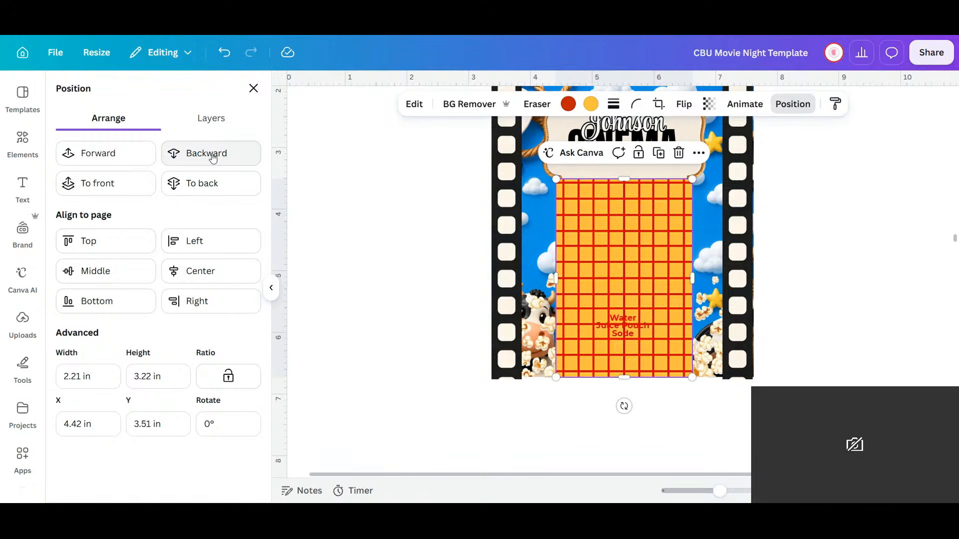
click(212, 156)
click(213, 156)
click(213, 156)
click(212, 156)
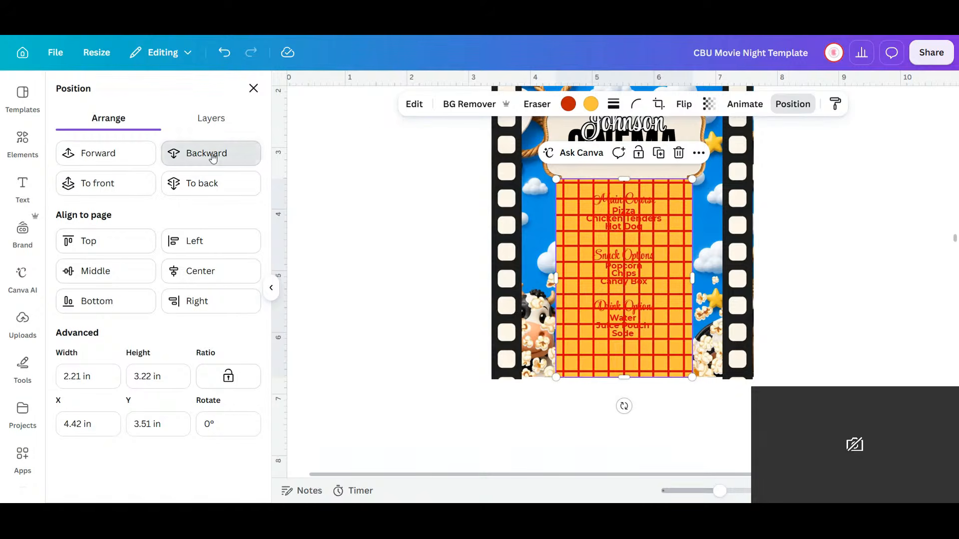
click(212, 156)
click(213, 157)
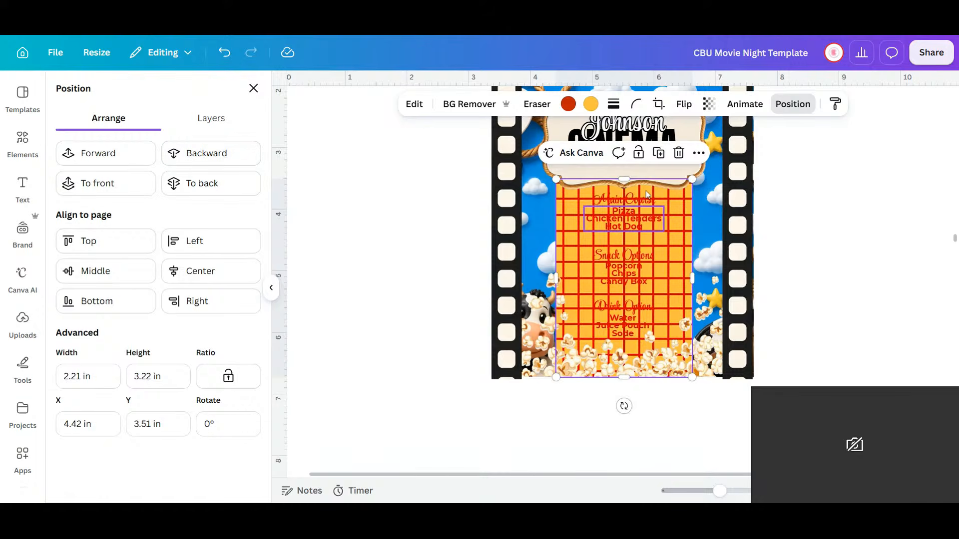
click(623, 200)
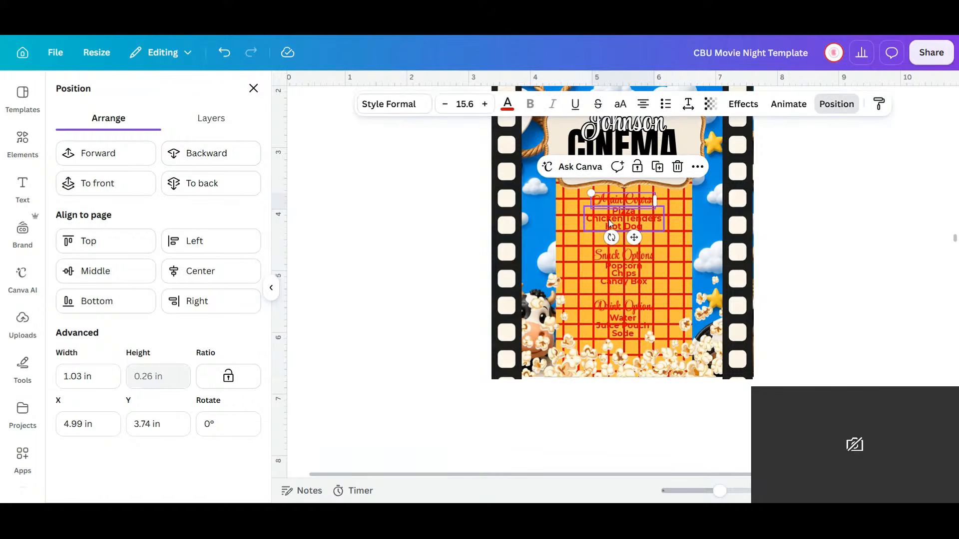
click(827, 235)
scroll(799, 243, up, 2)
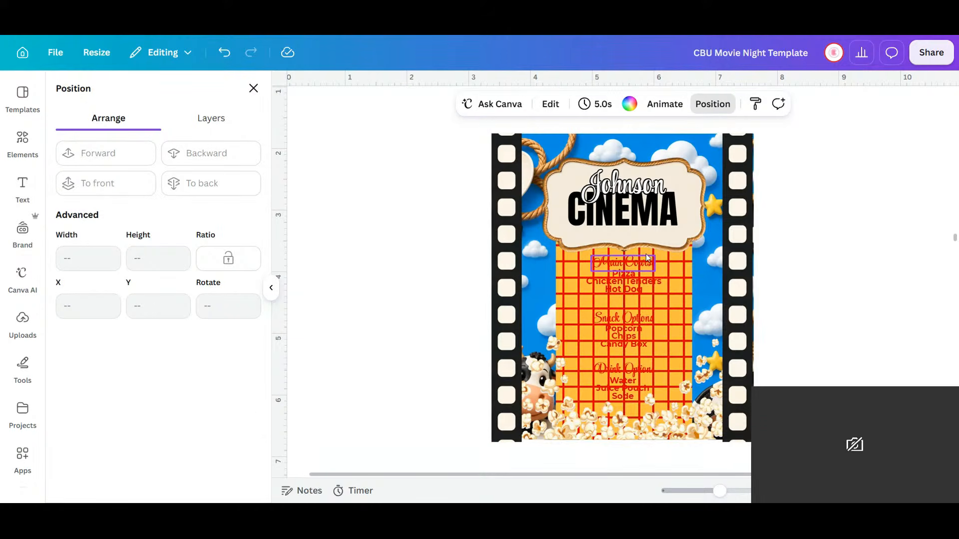
- Add a rectangle shape behind the menu text and size it to about 1.36 by 3.41 in over the checkered panel
click(22, 141)
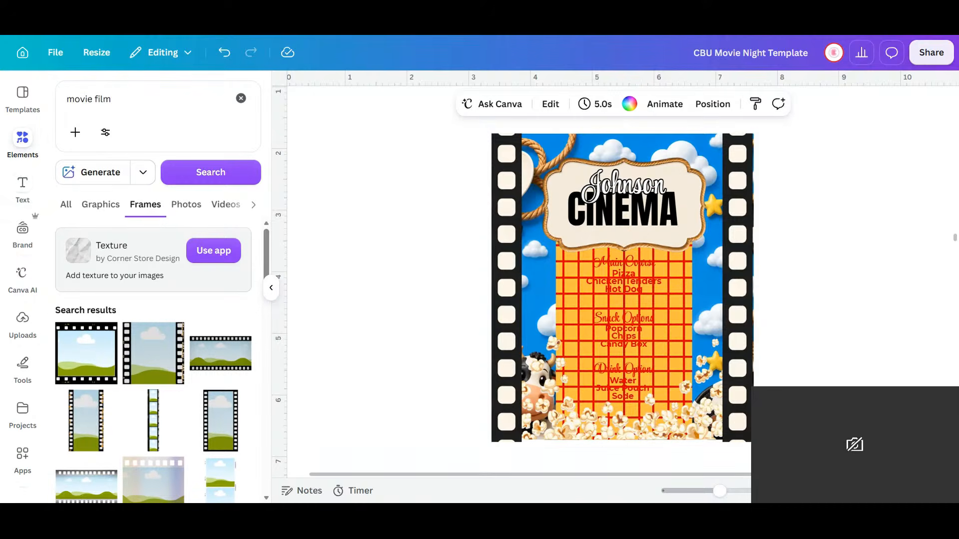
click(240, 98)
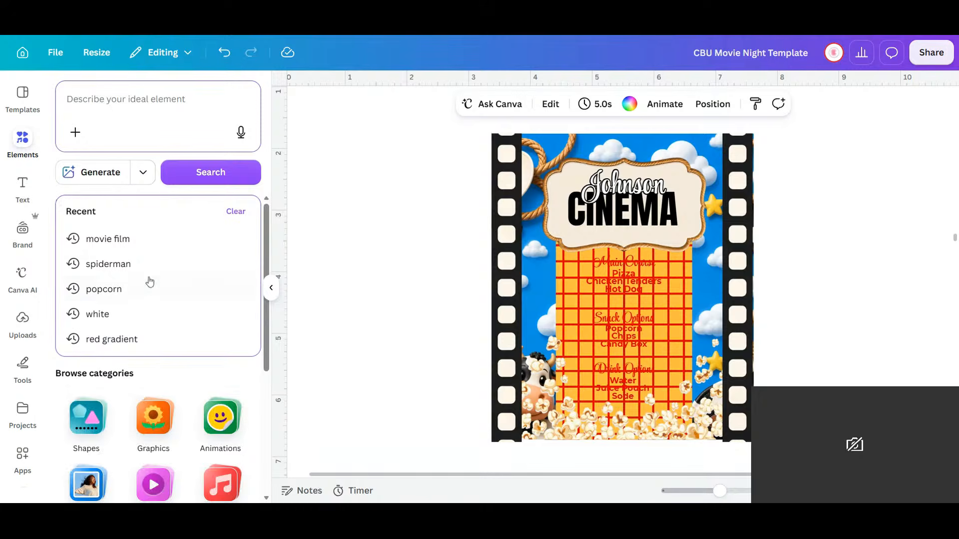
click(100, 418)
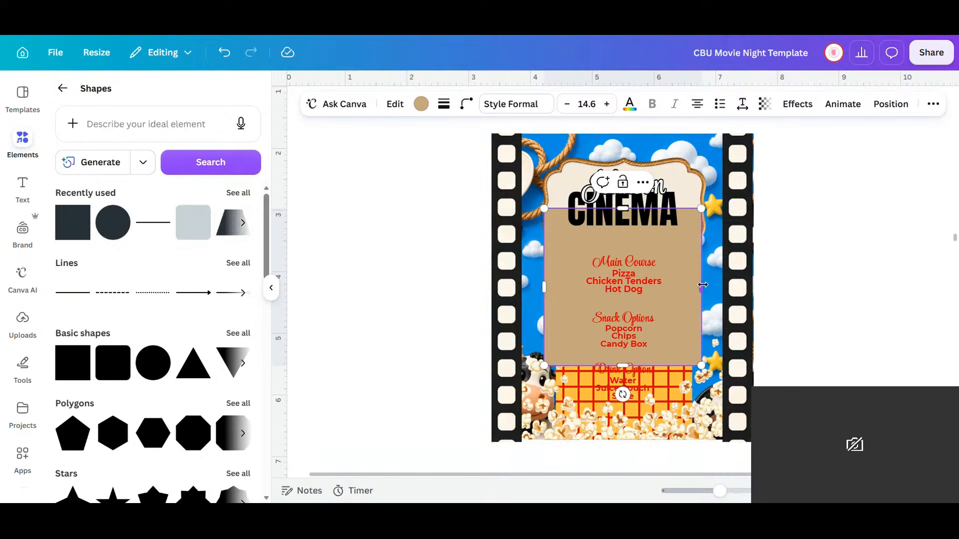
drag(703, 284, 666, 285)
drag(569, 281, 579, 283)
drag(624, 381, 624, 436)
drag(623, 209, 624, 226)
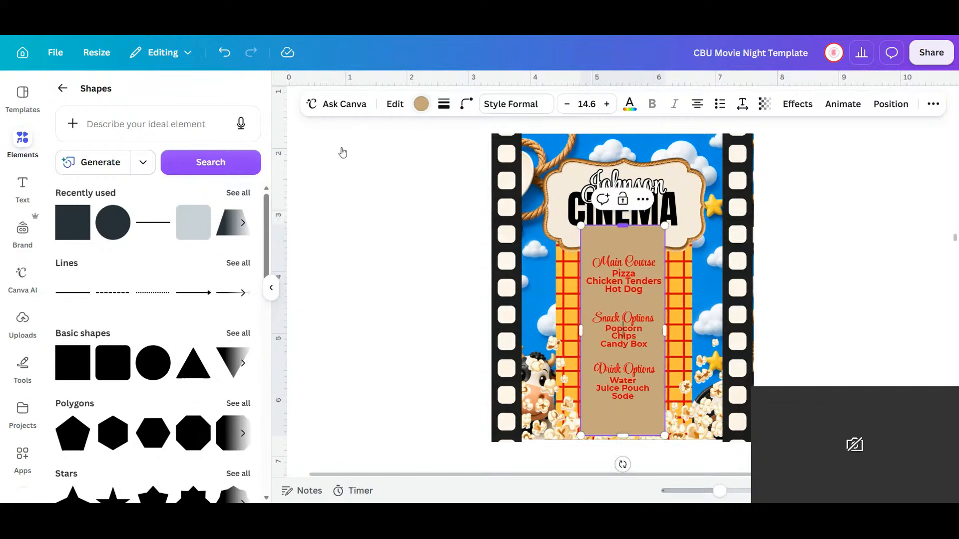
- Fill the rectangle with the cream sampled from the title label and send it behind the label and popcorn
click(422, 104)
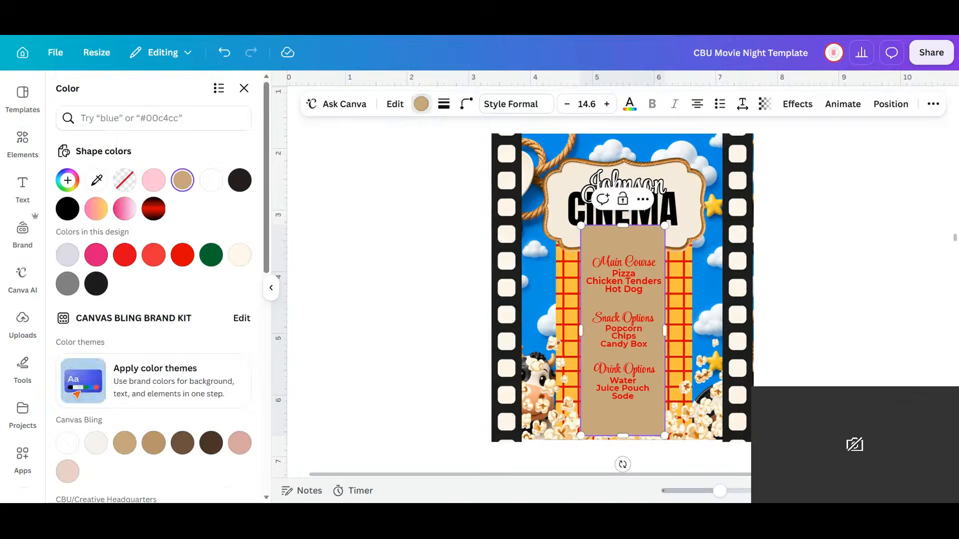
click(95, 181)
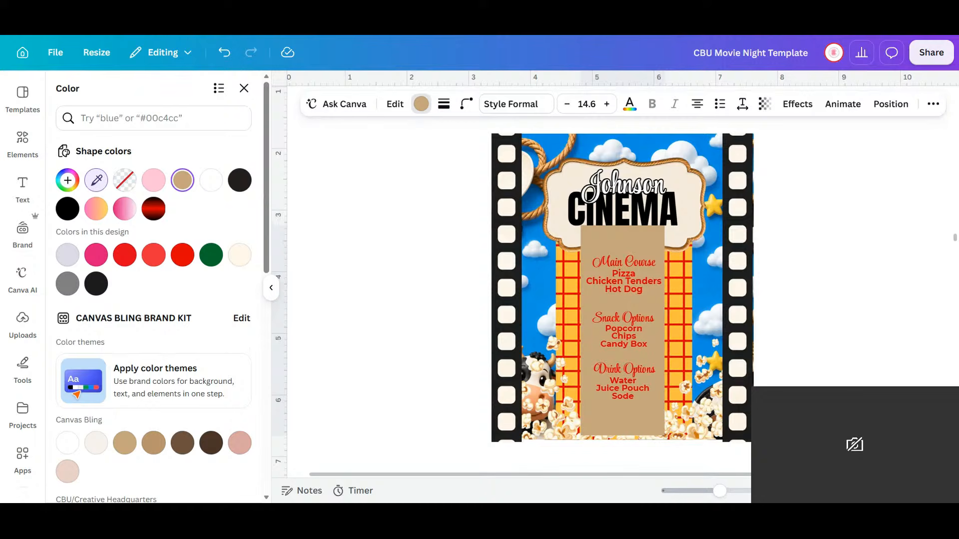
click(562, 188)
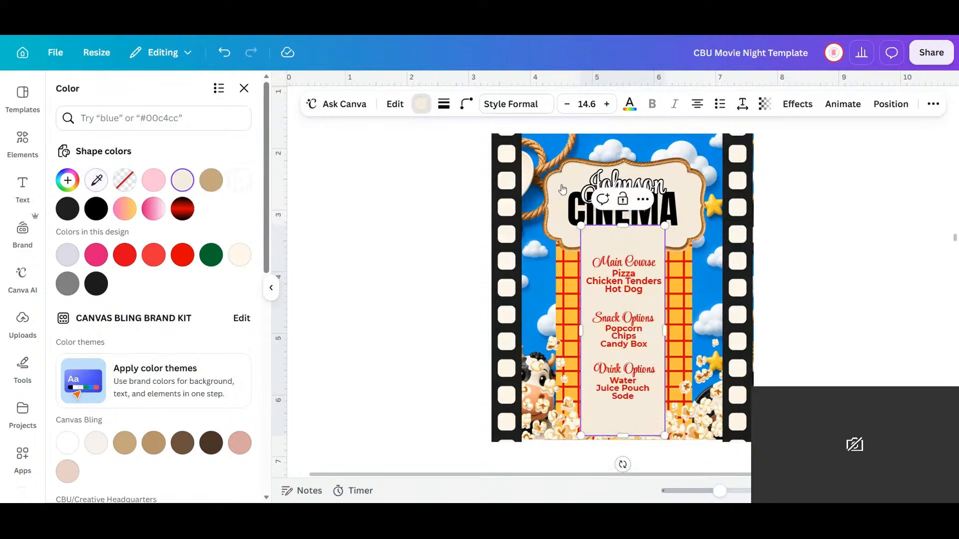
click(896, 106)
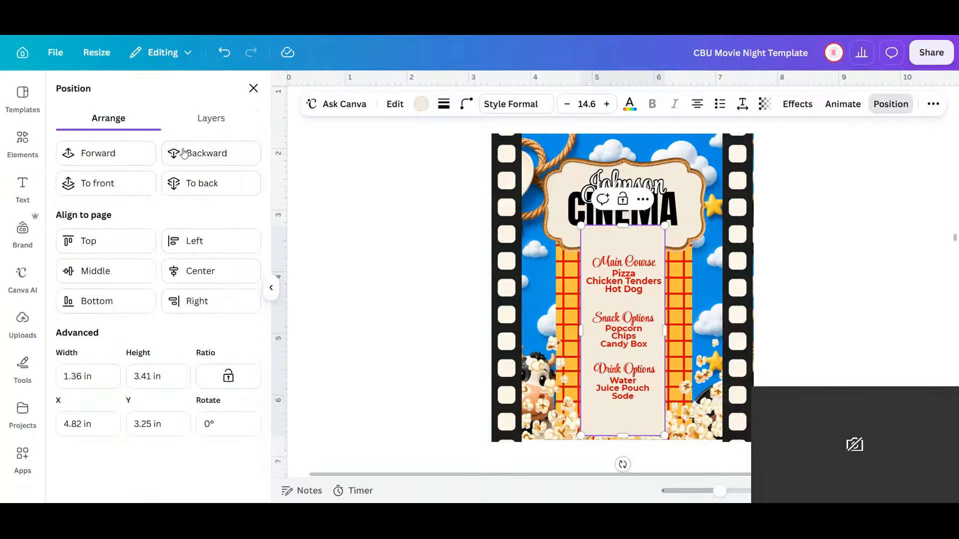
click(216, 159)
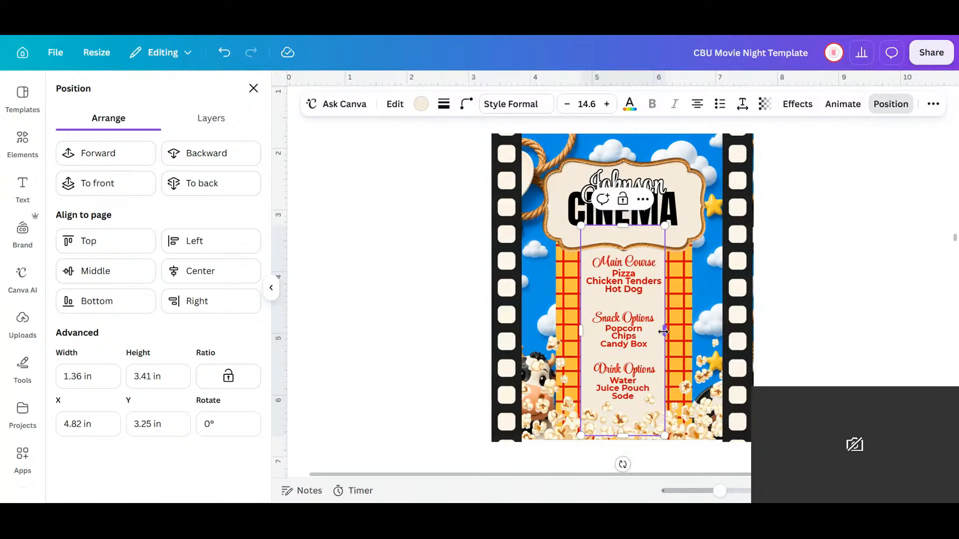
- Widen the cream rectangle to about 1.4 in so its side edges meet the red lines of the checkered panel
drag(665, 332, 665, 334)
drag(720, 491, 738, 491)
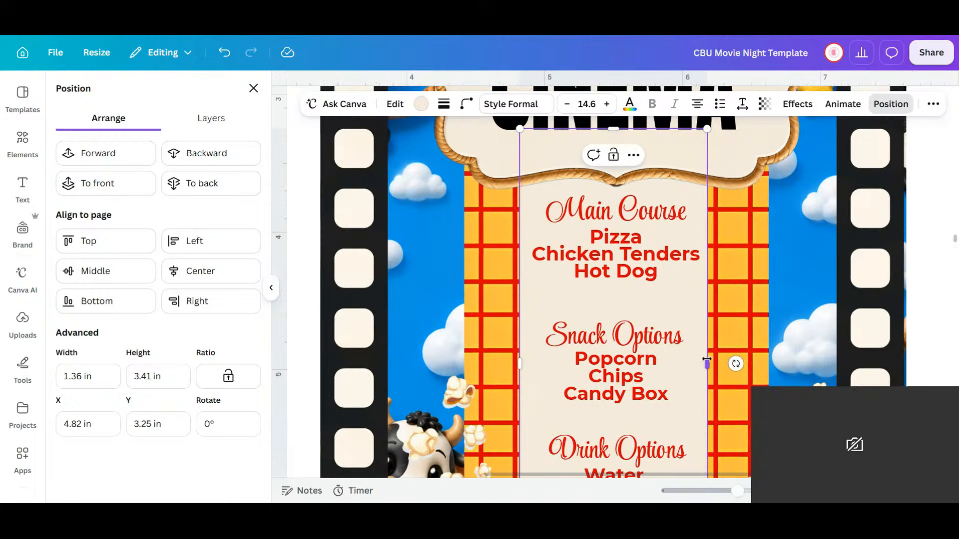
drag(708, 356, 713, 356)
drag(516, 350, 516, 356)
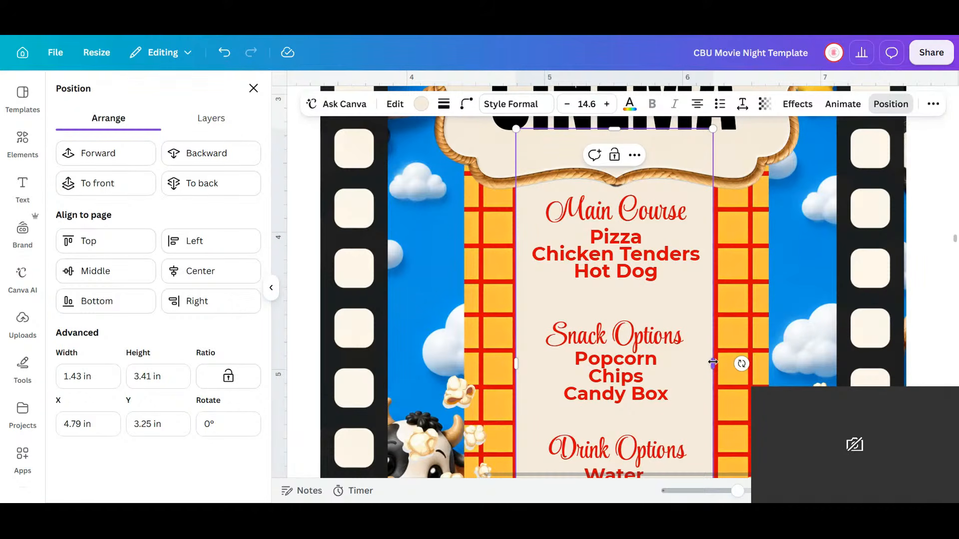
drag(716, 361, 715, 362)
click(930, 400)
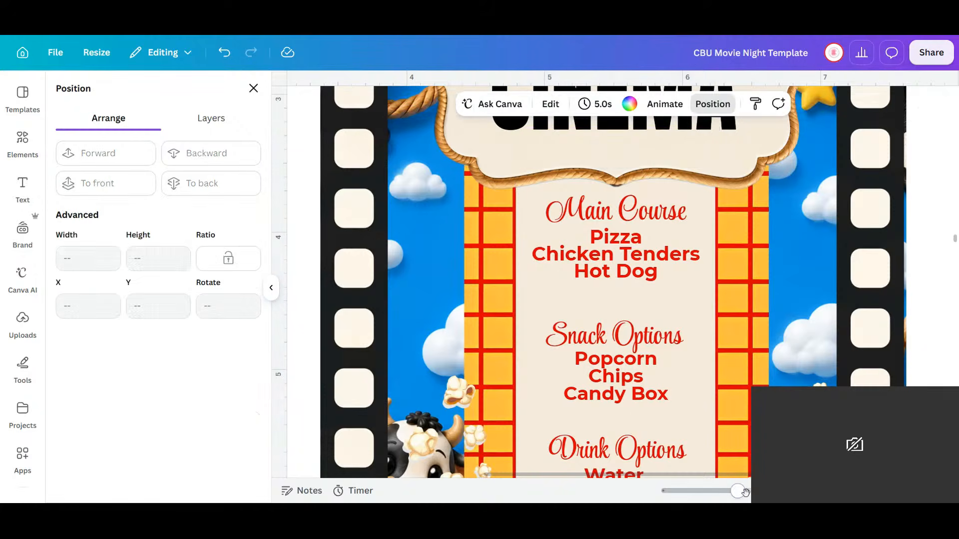
- Duplicate page 31 with the finished film-strip menu
drag(736, 492, 714, 503)
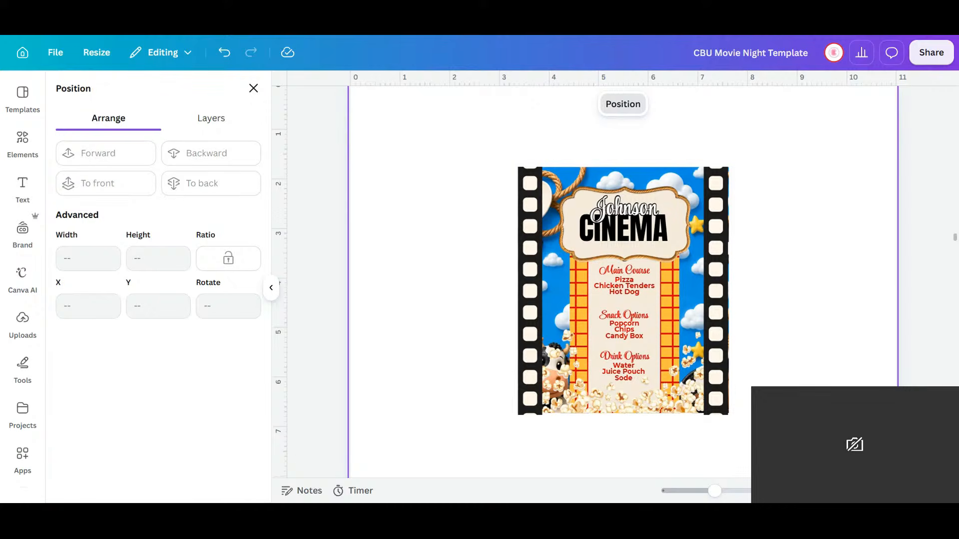
scroll(857, 184, up, 3)
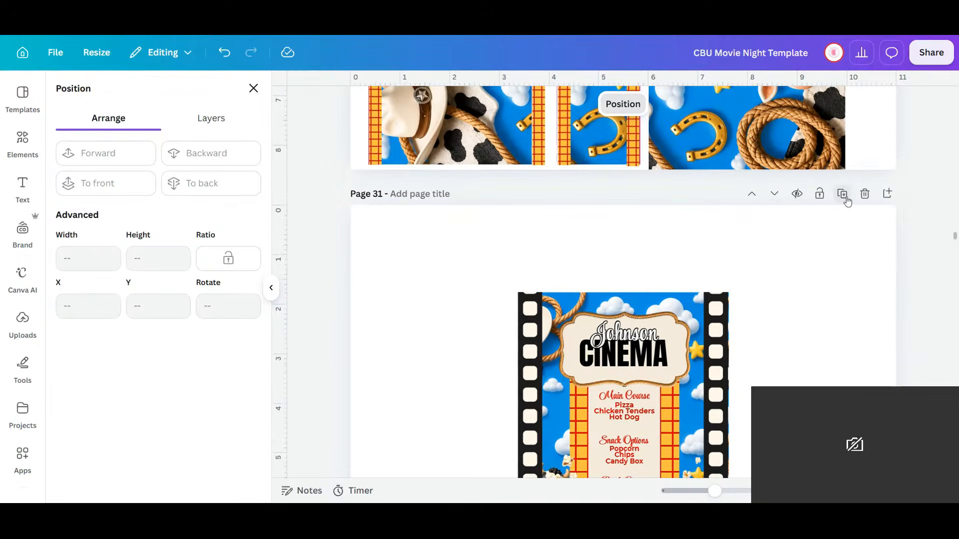
click(775, 363)
click(842, 193)
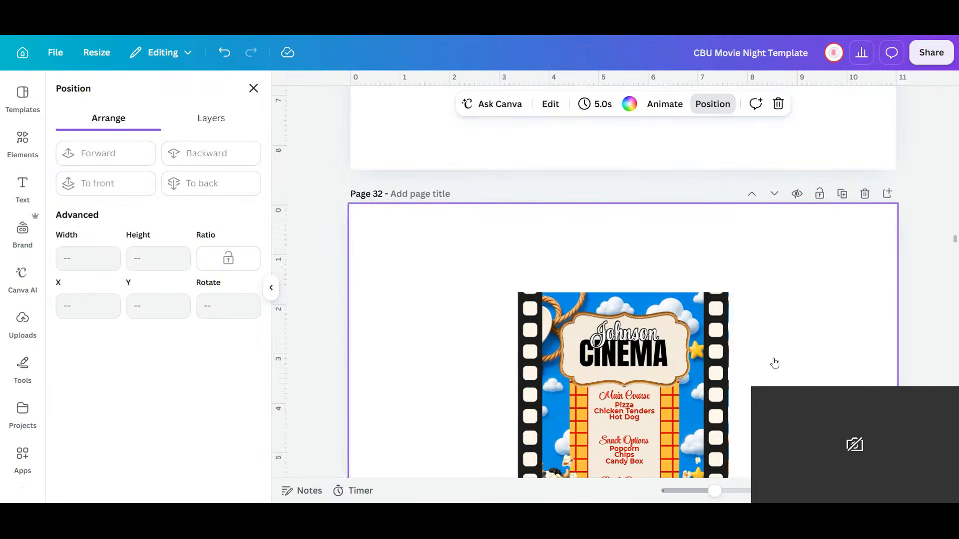
- Recolor the CINEMA title on page 32 with the design's red-and-black gradient
click(653, 367)
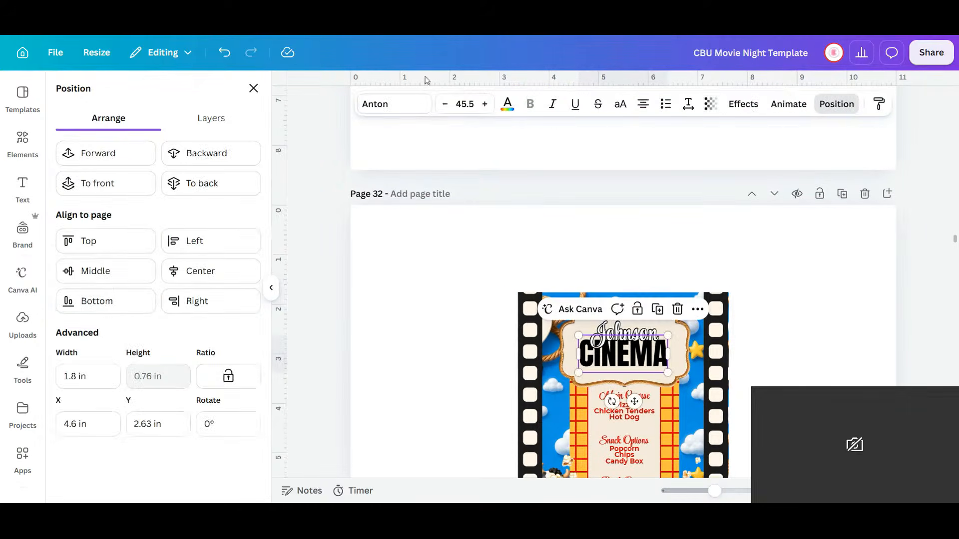
click(507, 104)
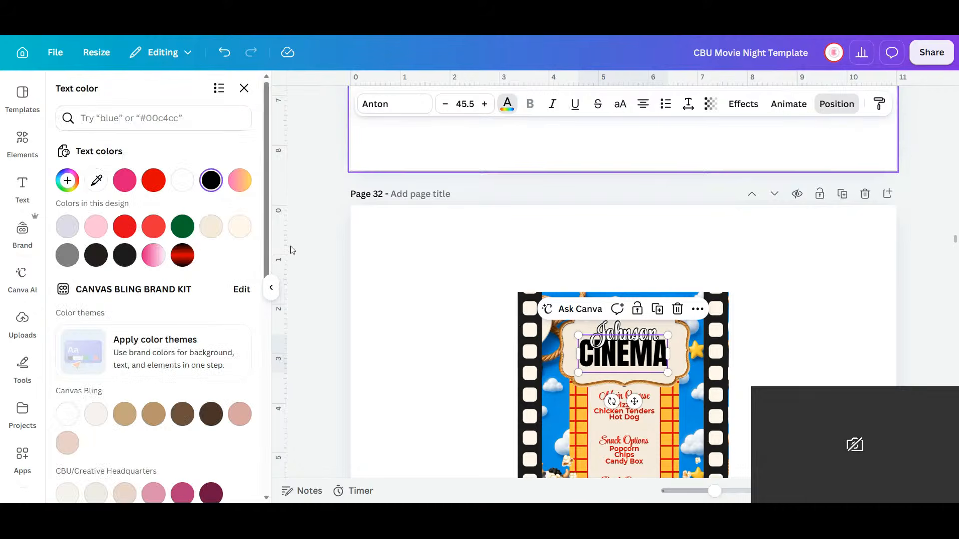
click(182, 255)
scroll(794, 309, down, 3)
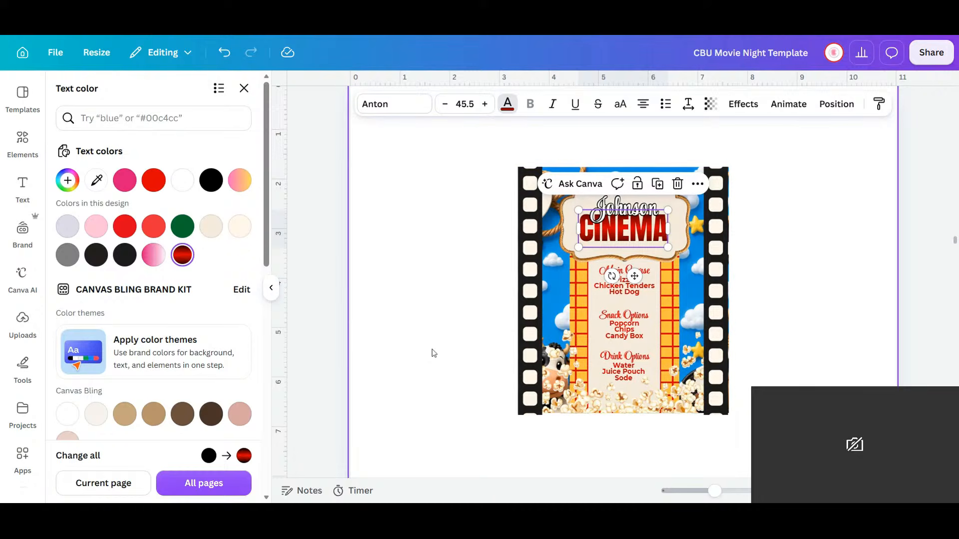
click(400, 393)
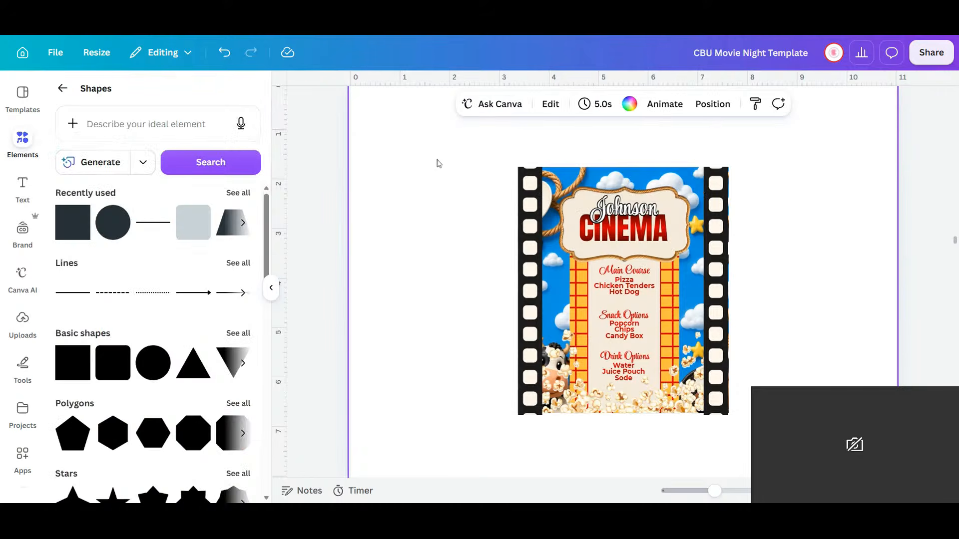
drag(451, 148, 772, 449)
drag(623, 444, 832, 324)
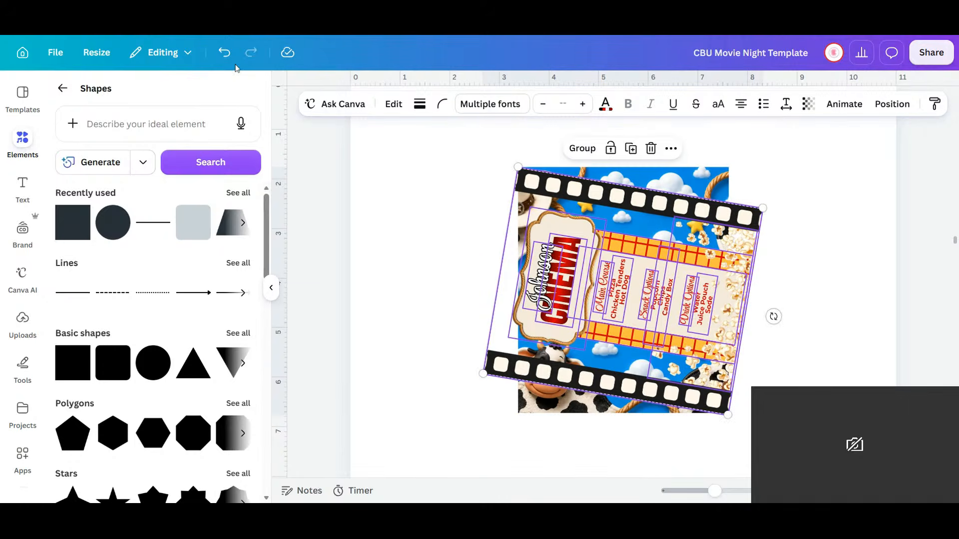
click(224, 52)
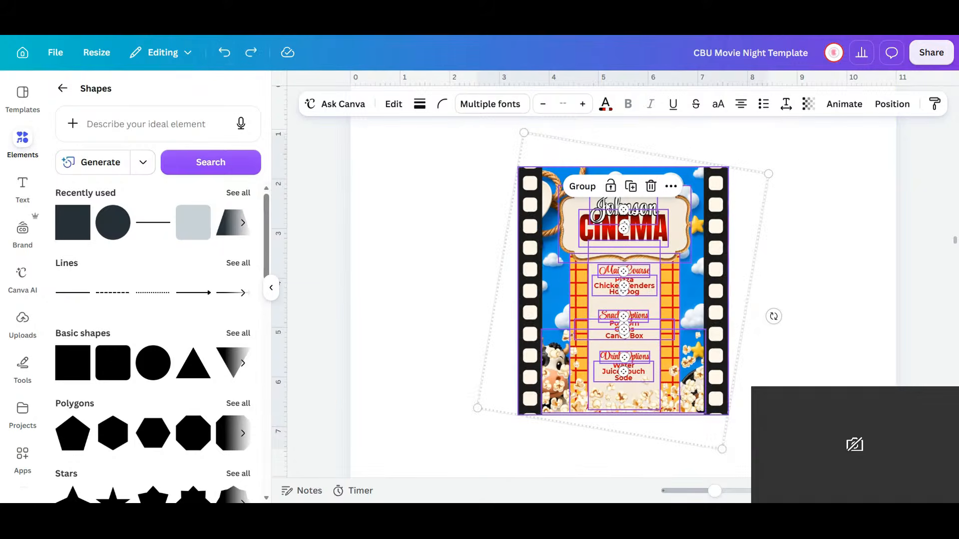
- Unlock the page 32 background image, moving the film strips aside to reach it and realigning them over the menu
click(440, 166)
drag(531, 183, 461, 183)
click(701, 173)
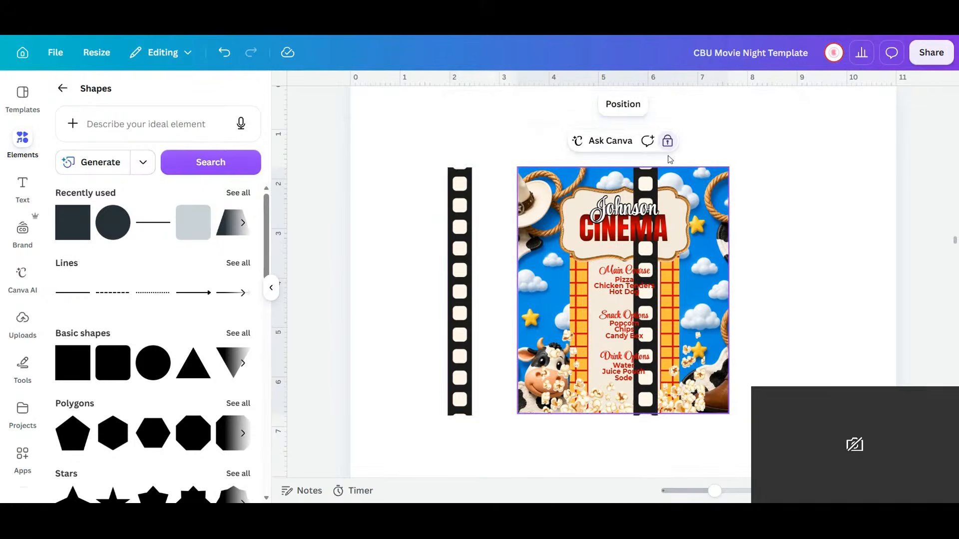
click(668, 142)
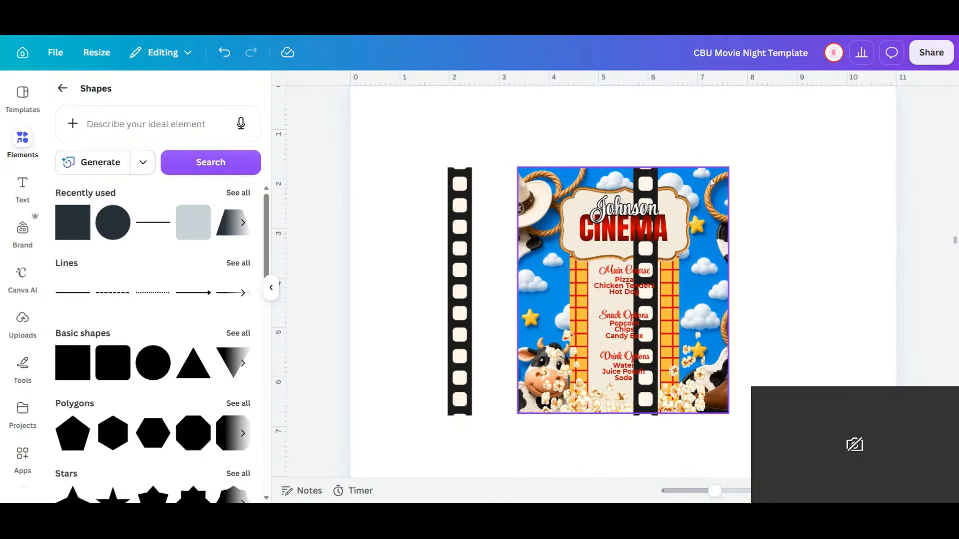
click(487, 286)
drag(487, 286, 538, 281)
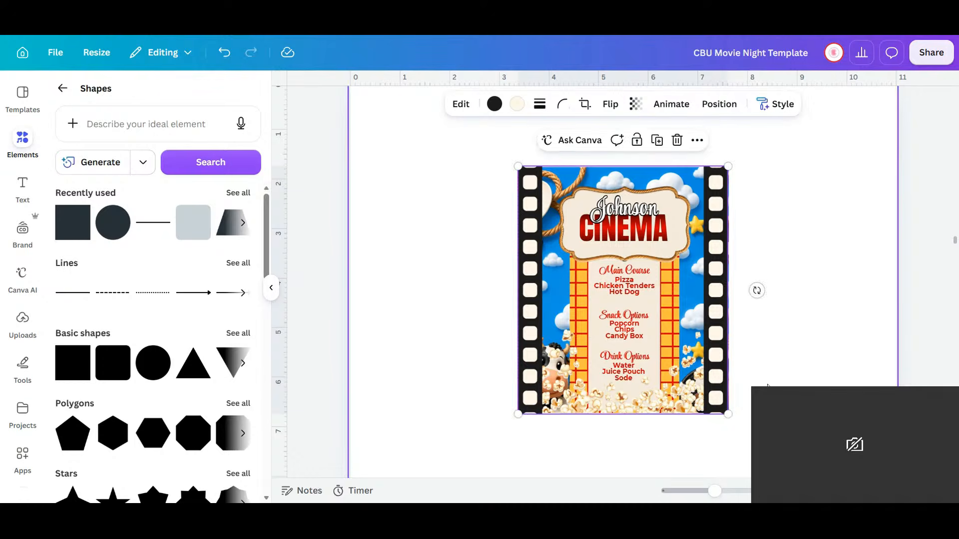
- Rotate the entire page 32 menu artwork a quarter turn counterclockwise, including its background and film strips
click(752, 374)
drag(708, 497, 701, 497)
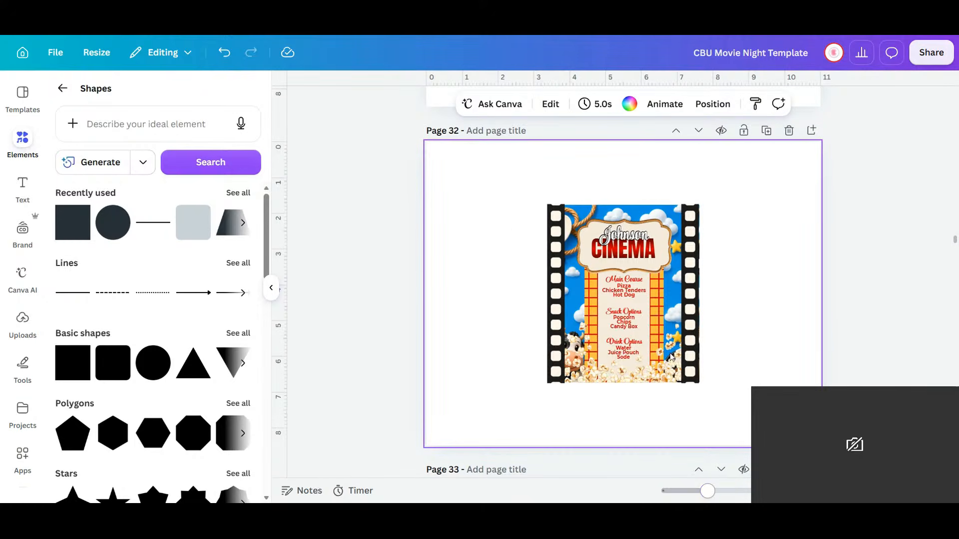
drag(507, 188, 724, 419)
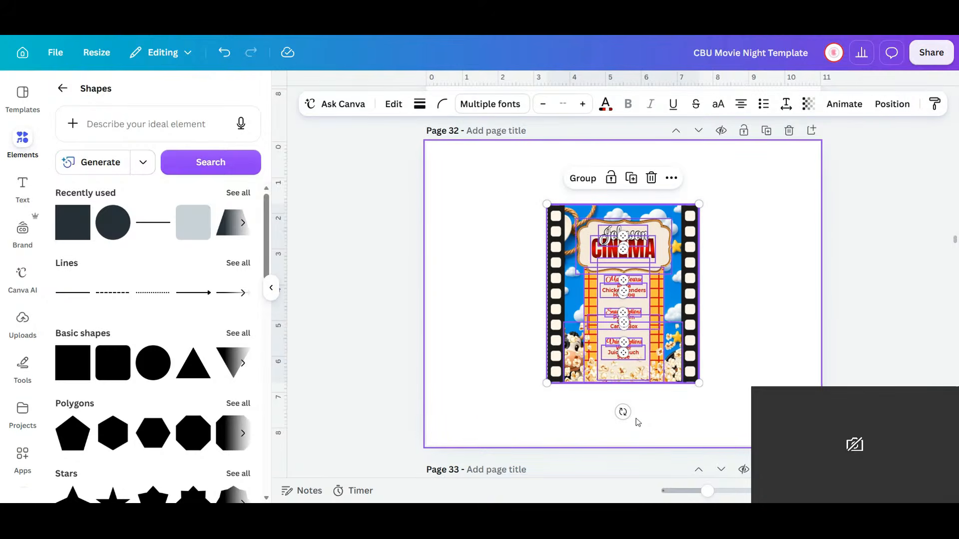
drag(623, 412, 795, 293)
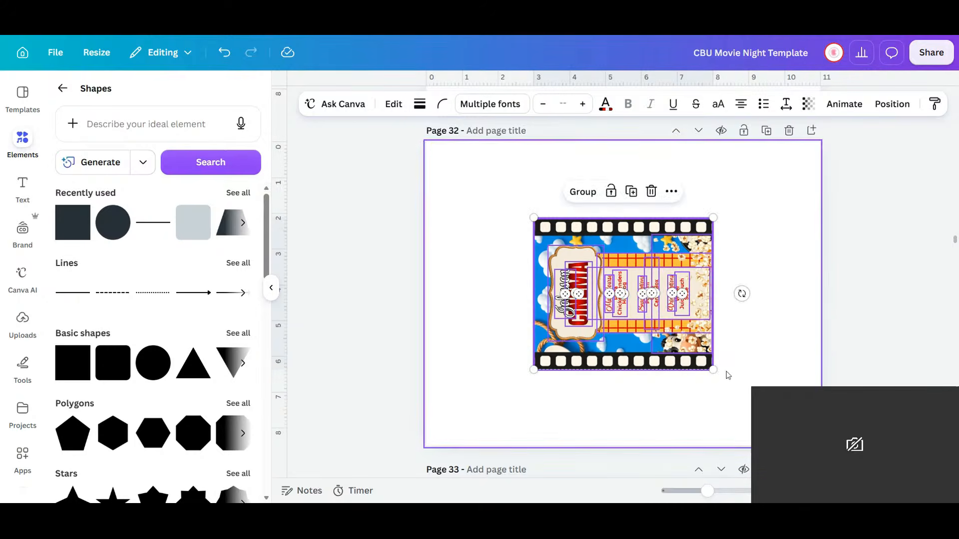
- Enlarge and reposition the rotated menu artwork to about 10 in wide so it fills the height of page 32
drag(713, 370, 828, 467)
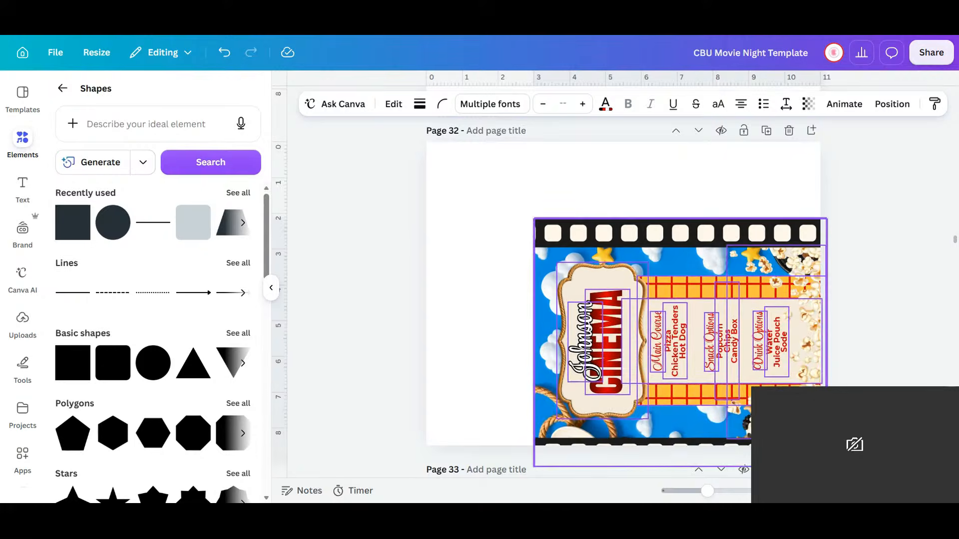
drag(697, 346, 607, 288)
drag(738, 408, 773, 438)
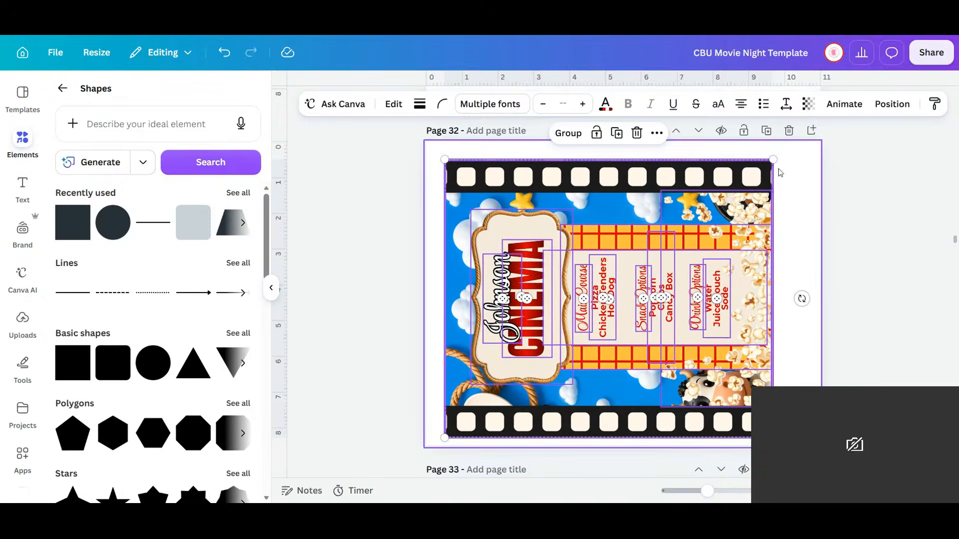
drag(772, 159, 794, 141)
click(839, 336)
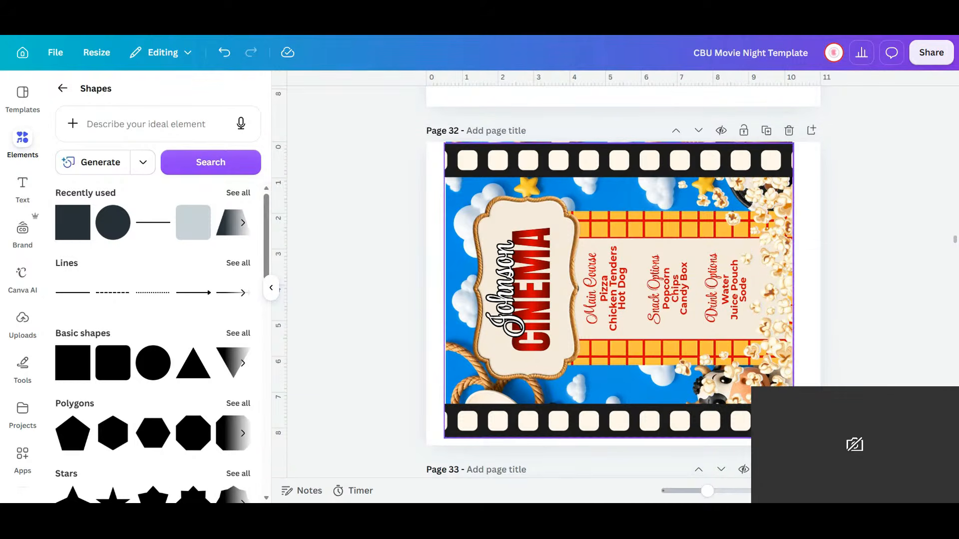
drag(814, 455, 460, 176)
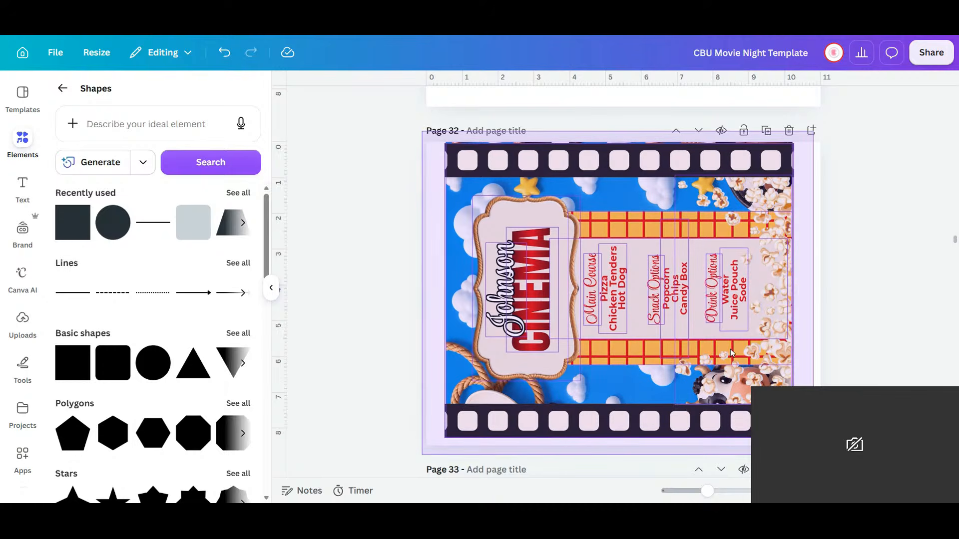
key(ctrl+a)
drag(793, 438, 803, 446)
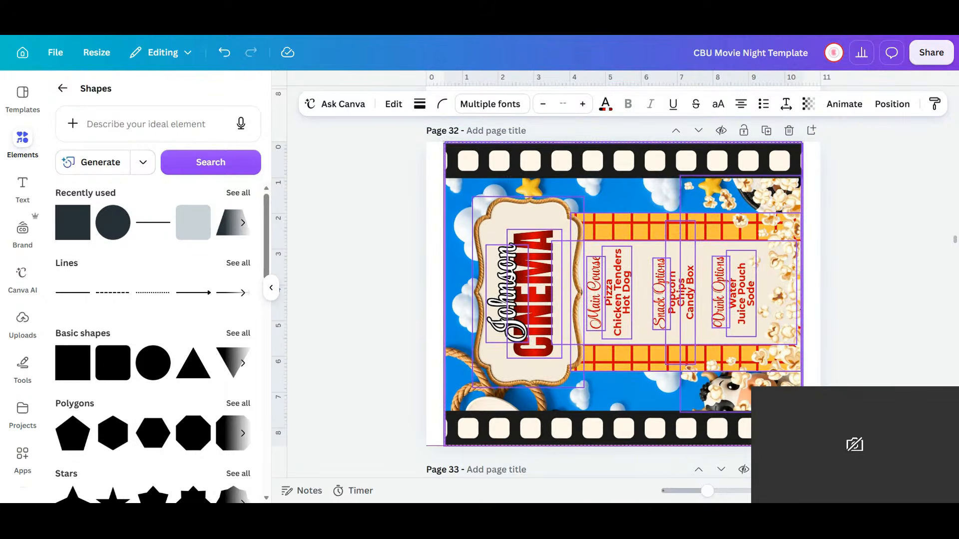
key(Escape)
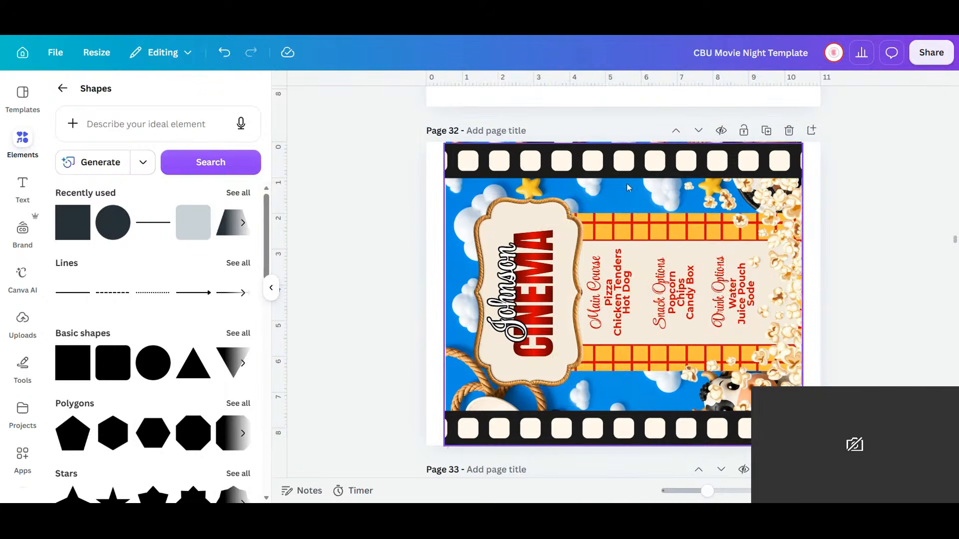
click(528, 216)
key(Escape)
scroll(603, 320, up, 10)
scroll(604, 322, down, 10)
scroll(603, 320, up, 5)
scroll(603, 320, down, 3)
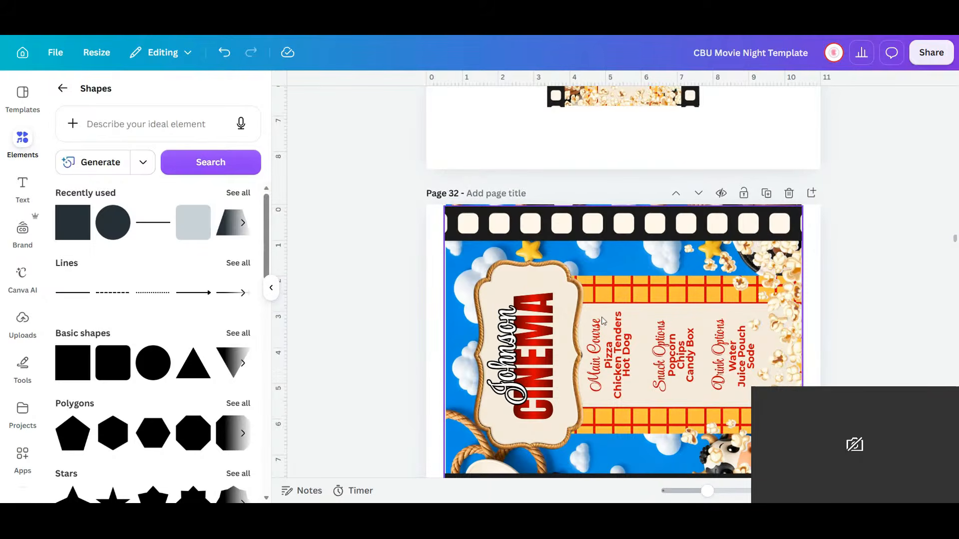
- Apply the same red-and-black gradient to the CINEMA title on page 31
scroll(603, 320, up, 5)
click(623, 345)
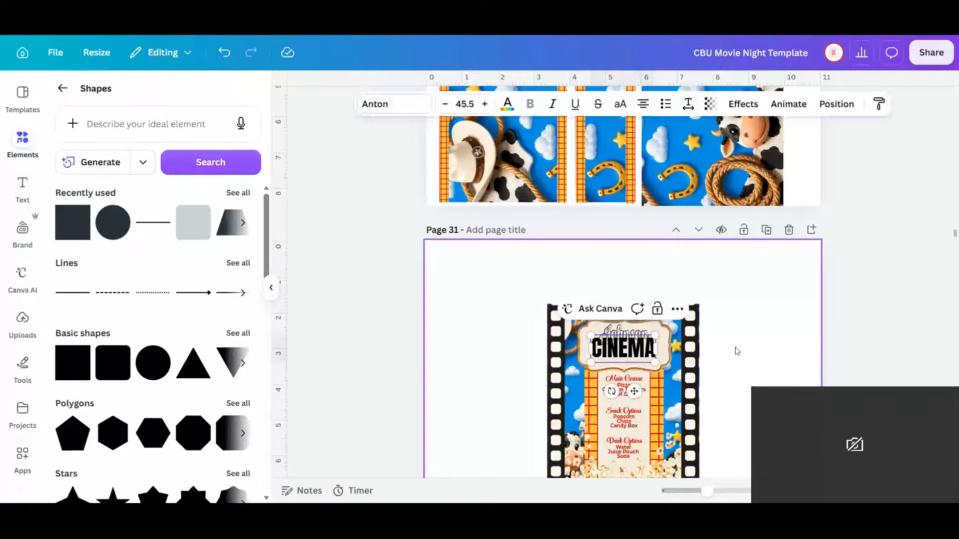
double_click(596, 347)
click(507, 106)
click(61, 205)
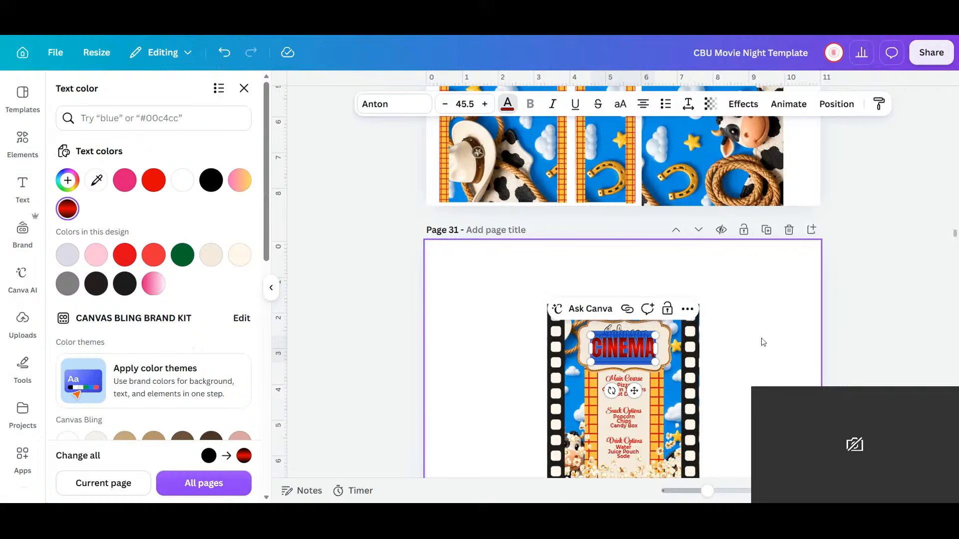
click(764, 343)
- Duplicate the rope-bordered label with its two title texts on page 31, moving the film strips aside to reach it and back into place
scroll(749, 384, down, 4)
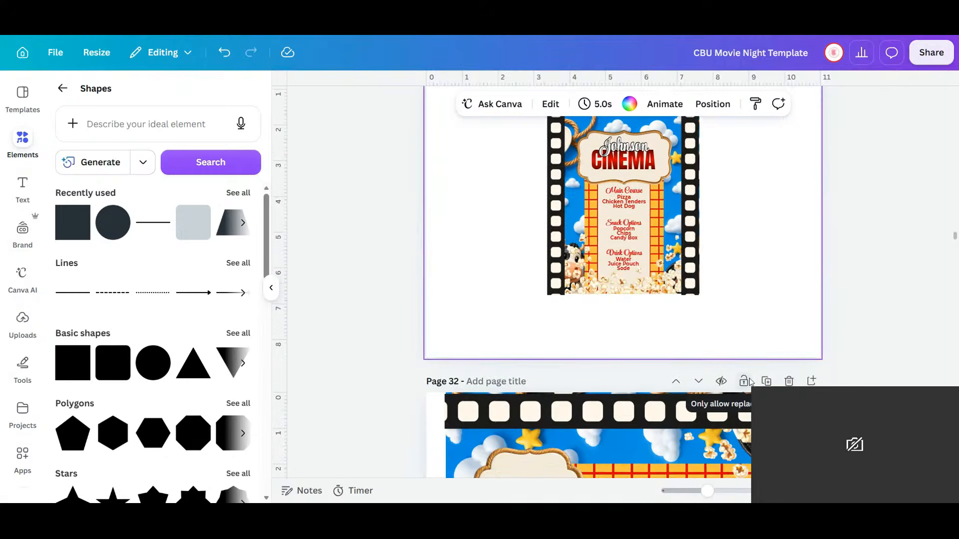
scroll(725, 350, up, 2)
click(692, 208)
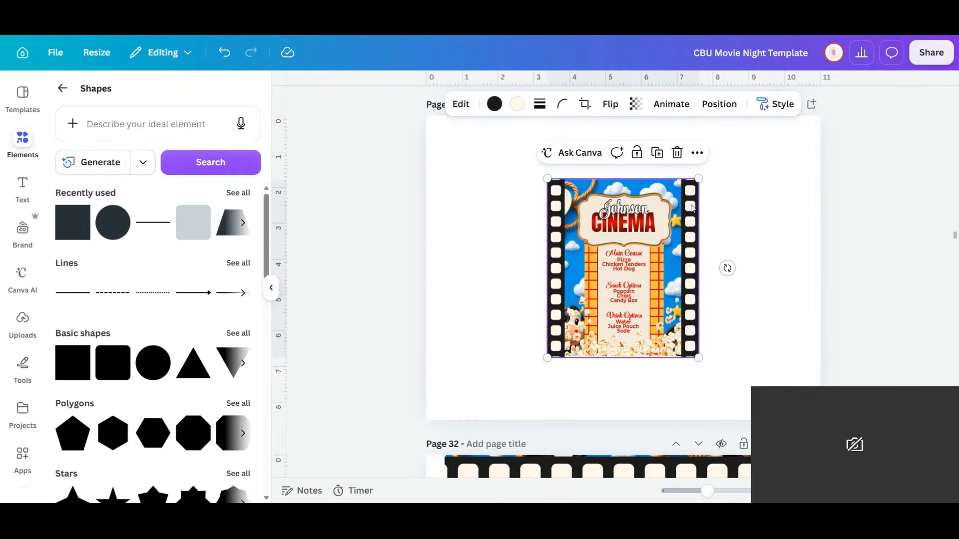
drag(692, 209, 569, 209)
click(632, 212)
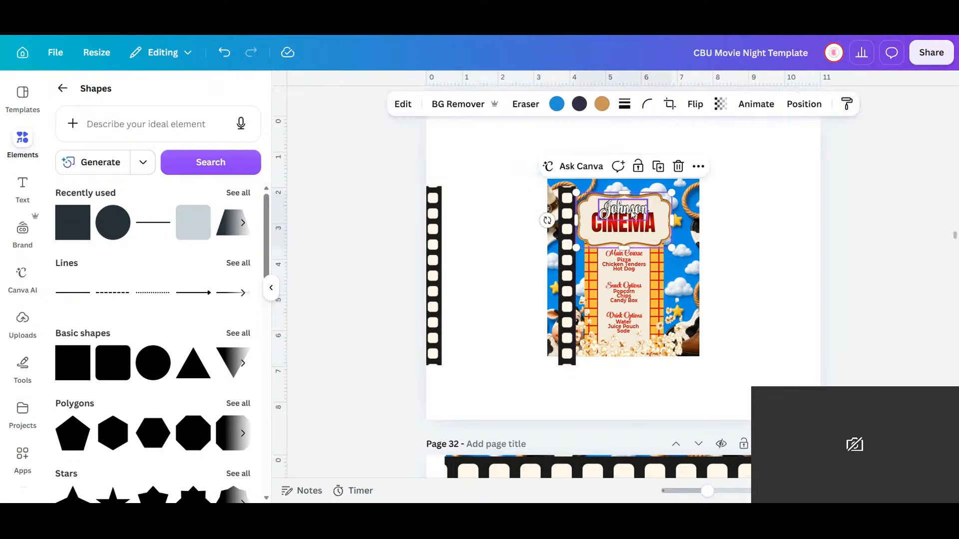
shift+click(634, 212)
shift+click(637, 204)
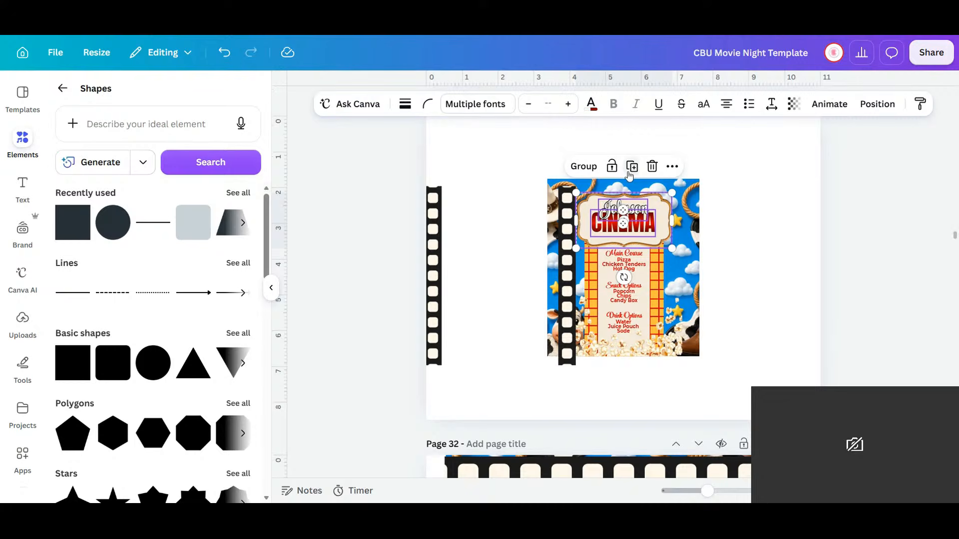
drag(637, 203, 825, 144)
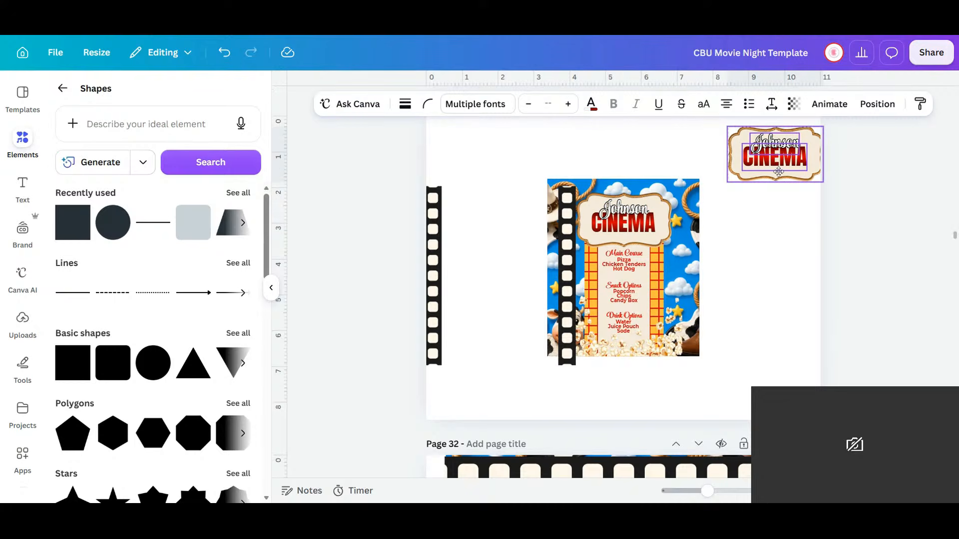
click(450, 291)
drag(464, 311, 583, 299)
- Place the copied title label, turned a quarter turn counterclockwise, on page 30's cow-and-horseshoe panel and size it to about 2.6 by 4.4 in
scroll(753, 372, up, 4)
drag(721, 302, 908, 344)
scroll(833, 343, up, 3)
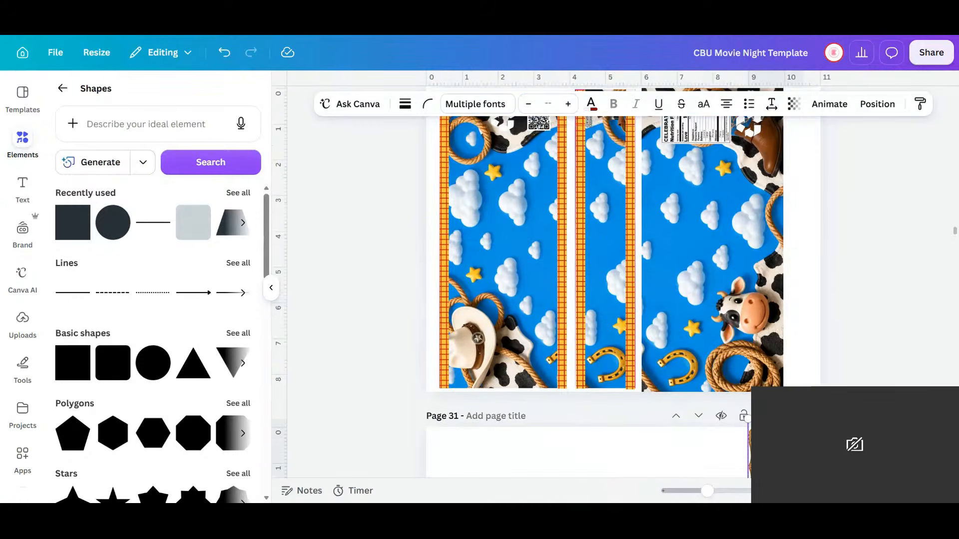
drag(776, 458, 725, 290)
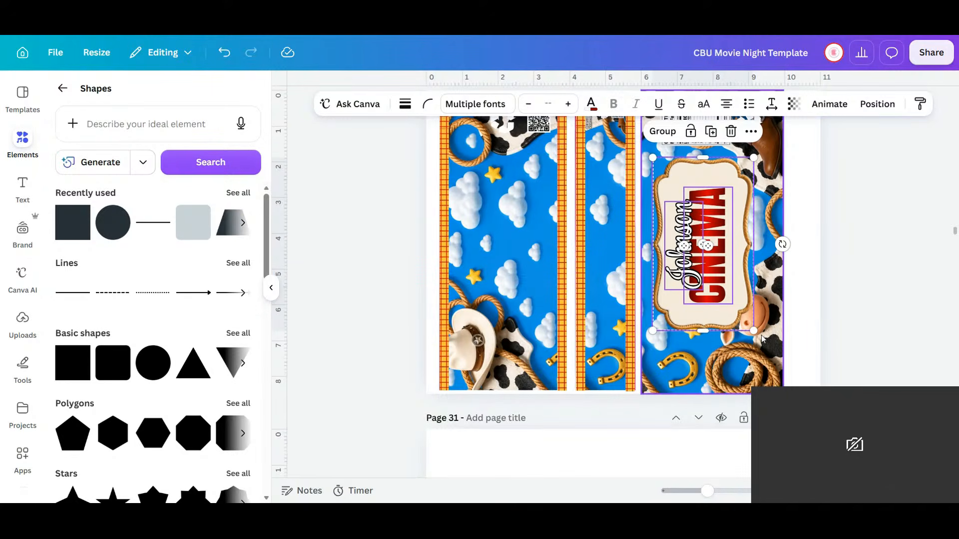
drag(753, 329, 745, 316)
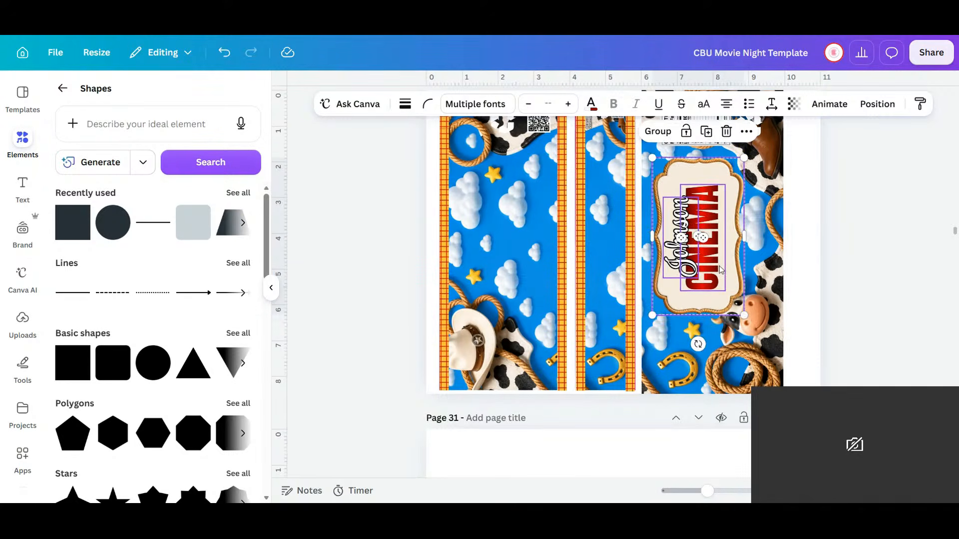
drag(718, 265, 721, 270)
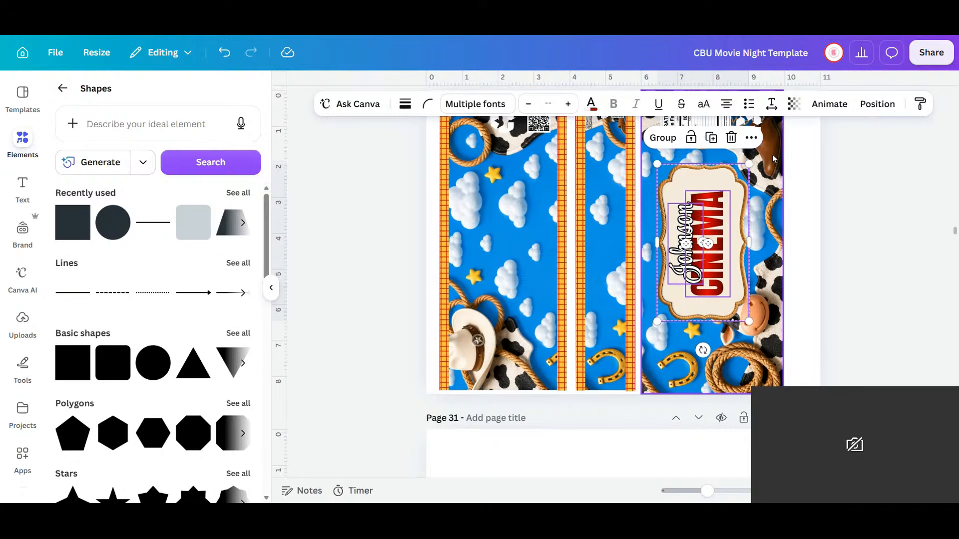
- Use Magic Grab to separate the cow's head and both ears from the background image of page 30's large panel
click(776, 317)
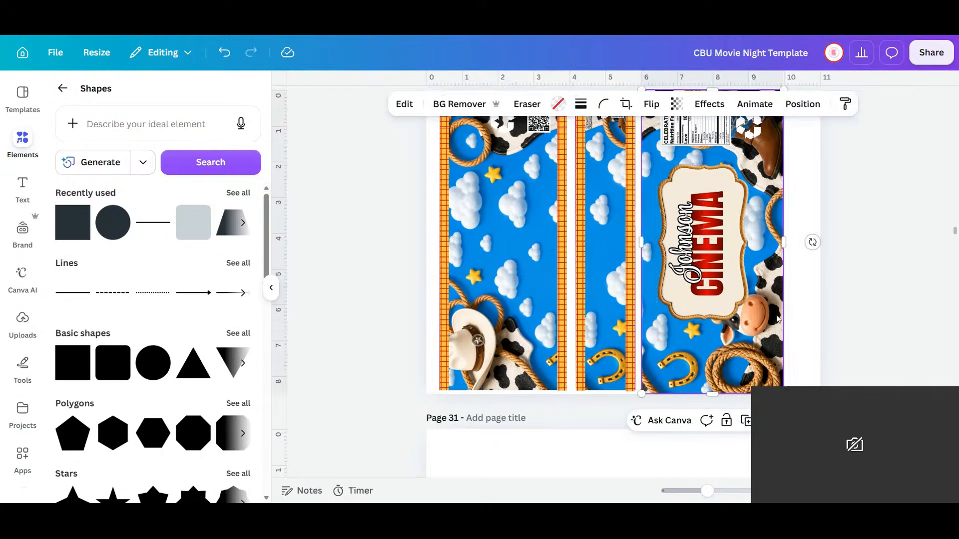
click(404, 107)
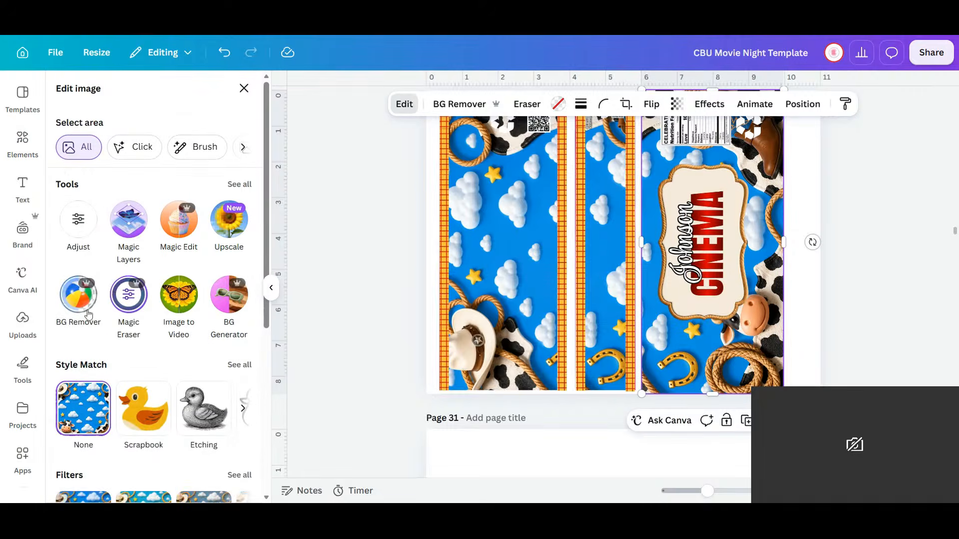
click(240, 185)
click(134, 429)
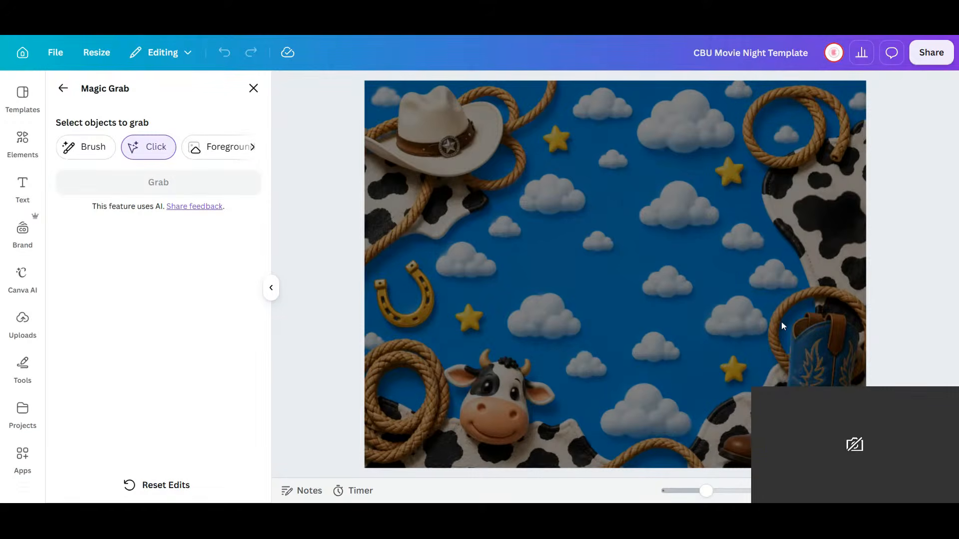
click(504, 429)
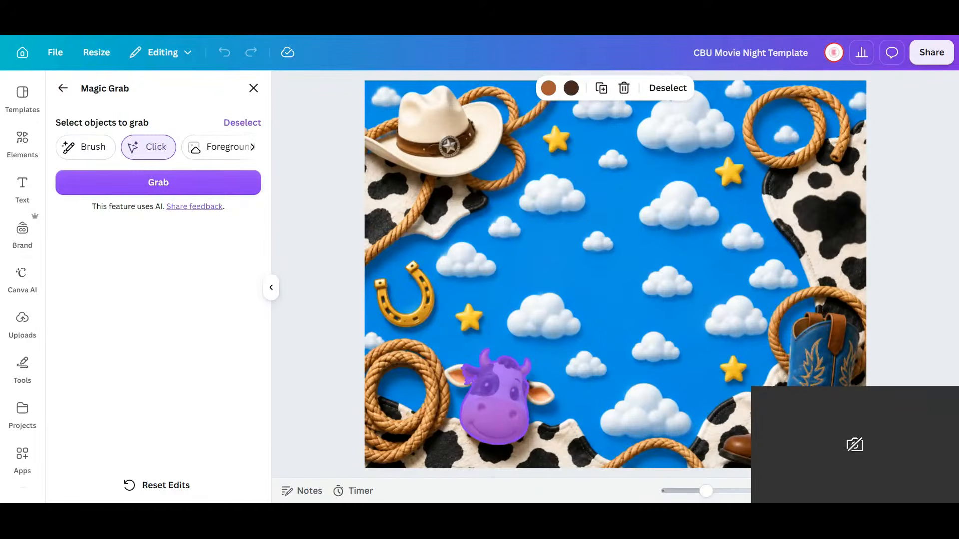
click(508, 384)
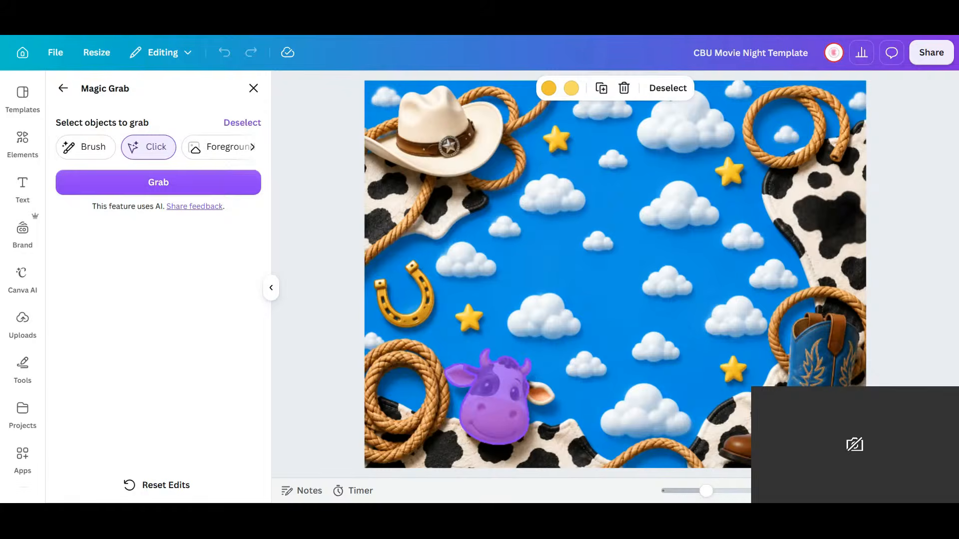
click(541, 398)
click(159, 183)
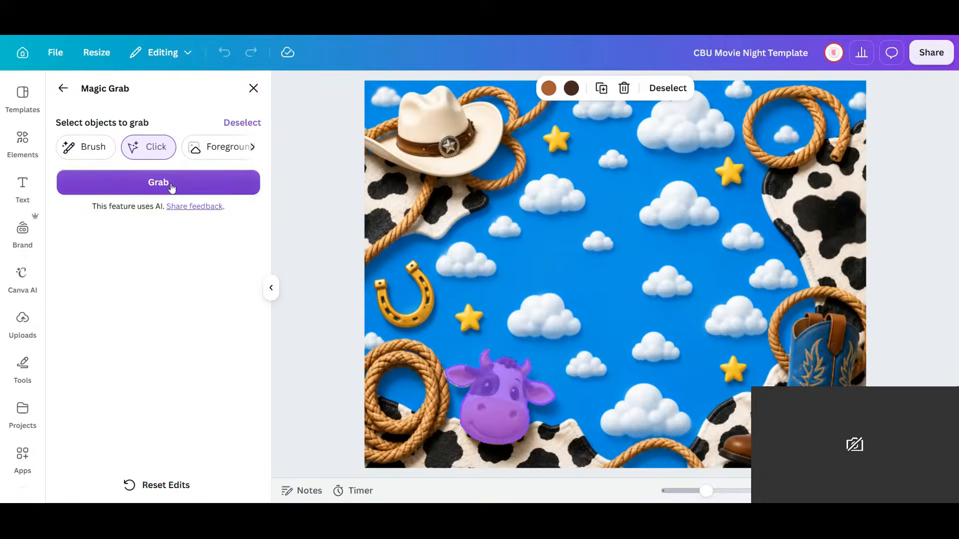
click(171, 188)
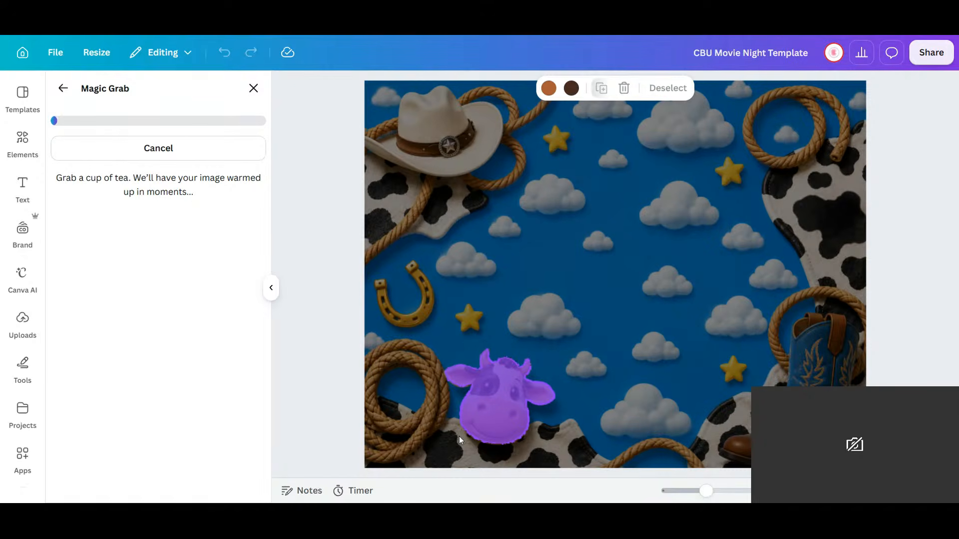
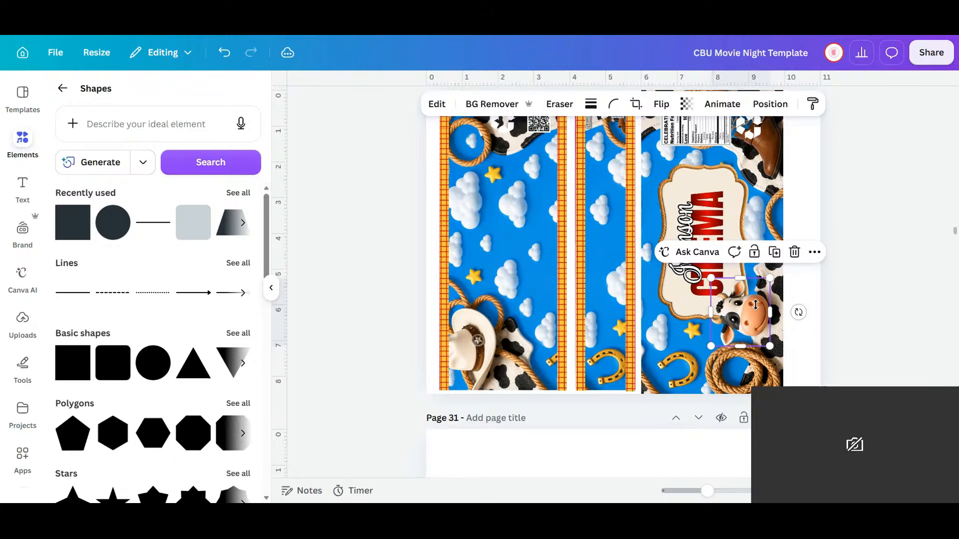
- Duplicate the large title label with its texts and place a copy about 1.9 by 3.2 in on the panel with the hat
click(700, 249)
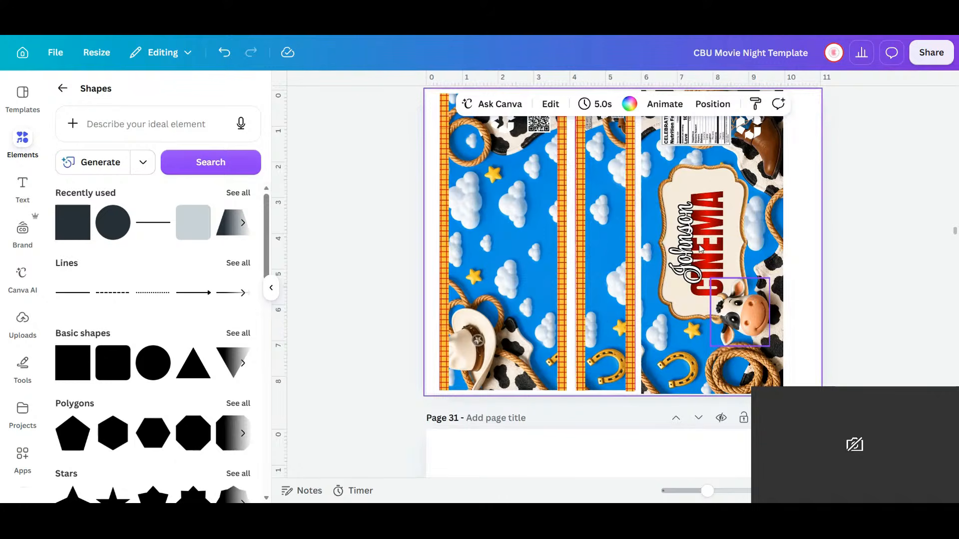
click(700, 249)
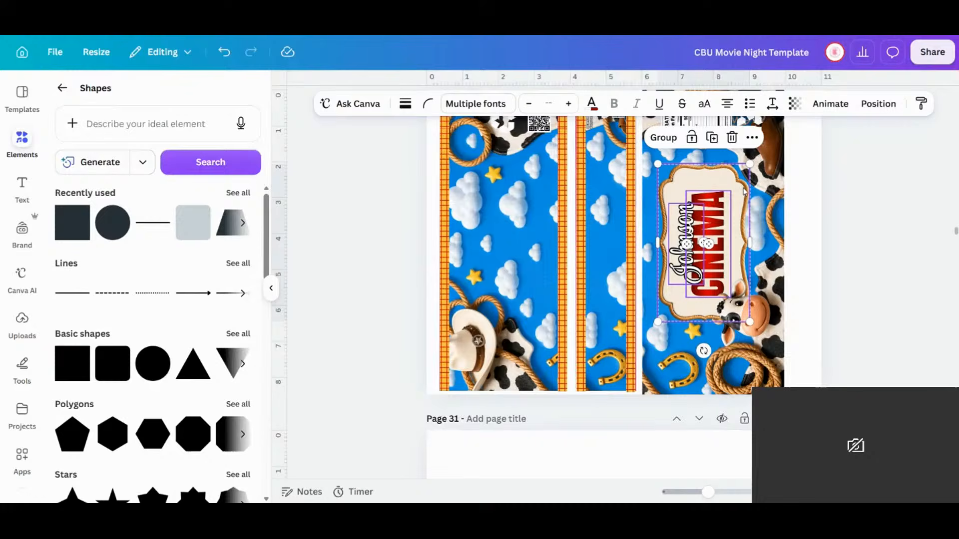
click(711, 138)
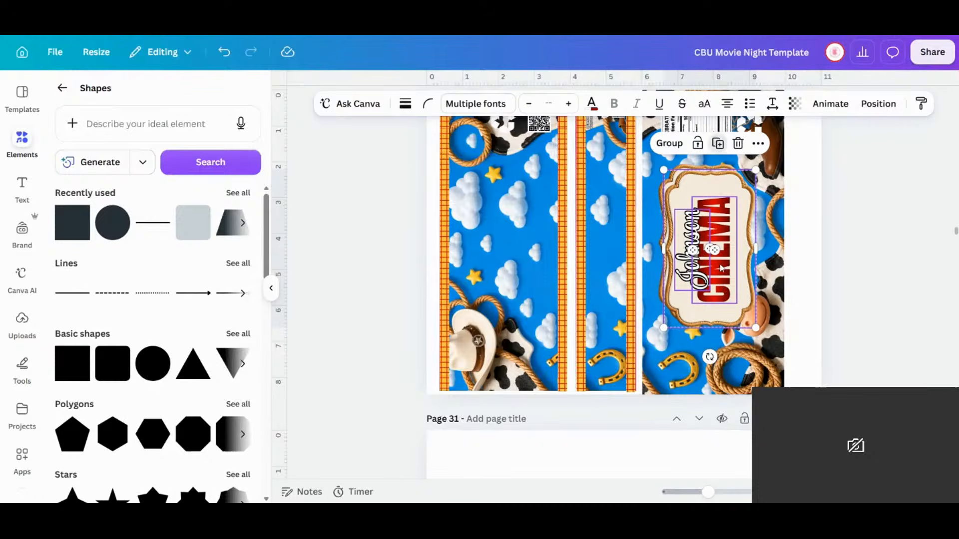
drag(702, 283, 494, 271)
drag(548, 158, 537, 199)
drag(493, 271, 505, 251)
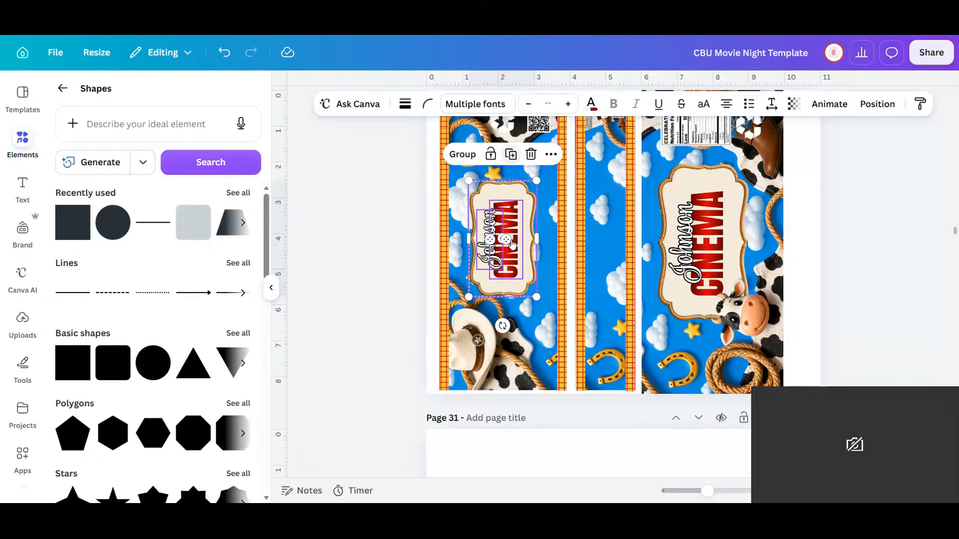
- Fill the narrow middle strip on page 30 with four stacked small copies of the title label, each about 0.9 by 1.5 in
click(517, 158)
drag(543, 187, 606, 265)
click(630, 278)
click(606, 341)
drag(606, 343, 603, 342)
click(602, 252)
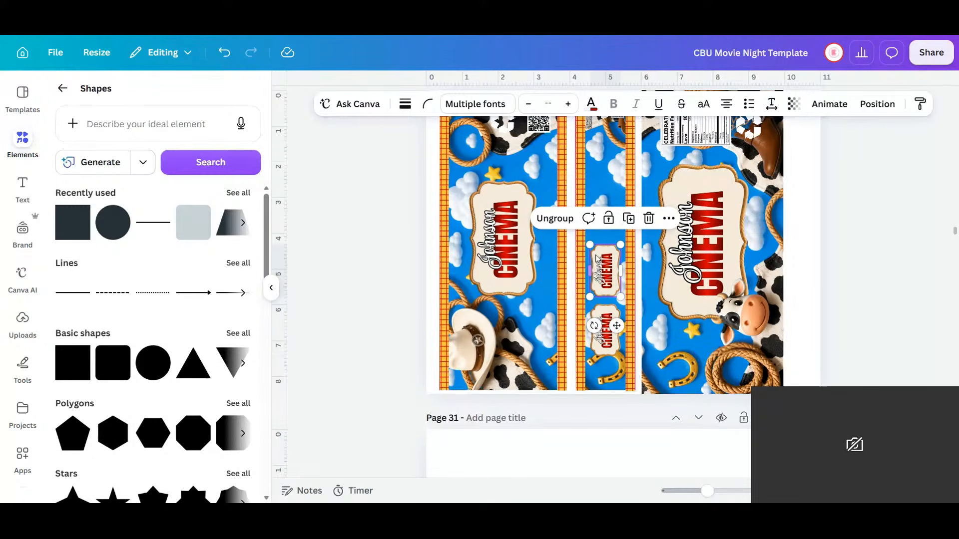
click(629, 220)
drag(610, 285, 607, 168)
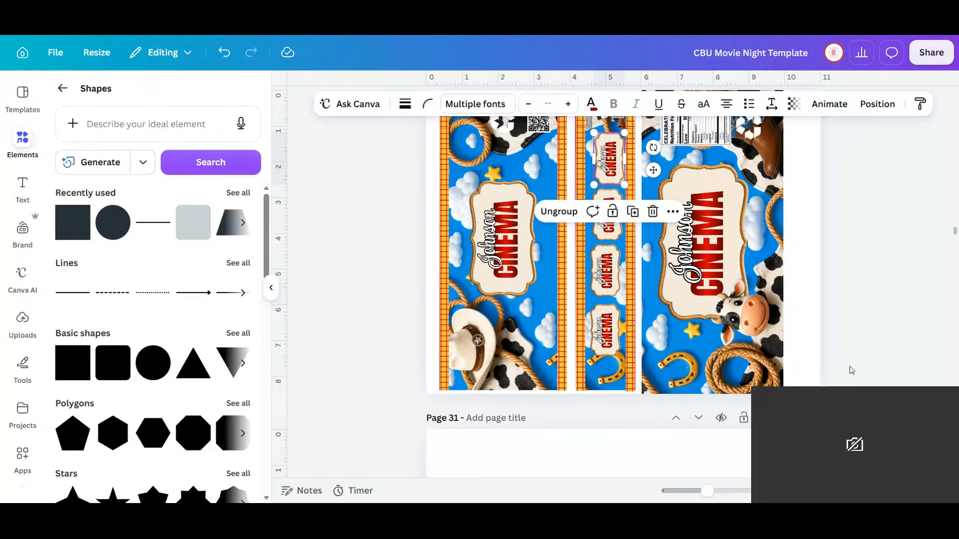
- Nudge the small title labels on the narrow strip into a straight, evenly spaced column
drag(611, 167, 606, 162)
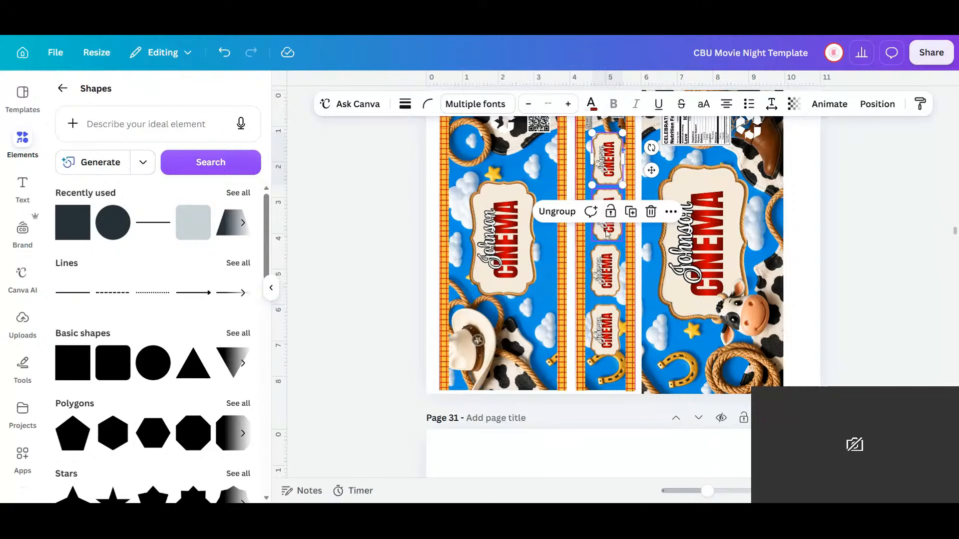
click(609, 235)
drag(611, 234, 610, 231)
click(604, 287)
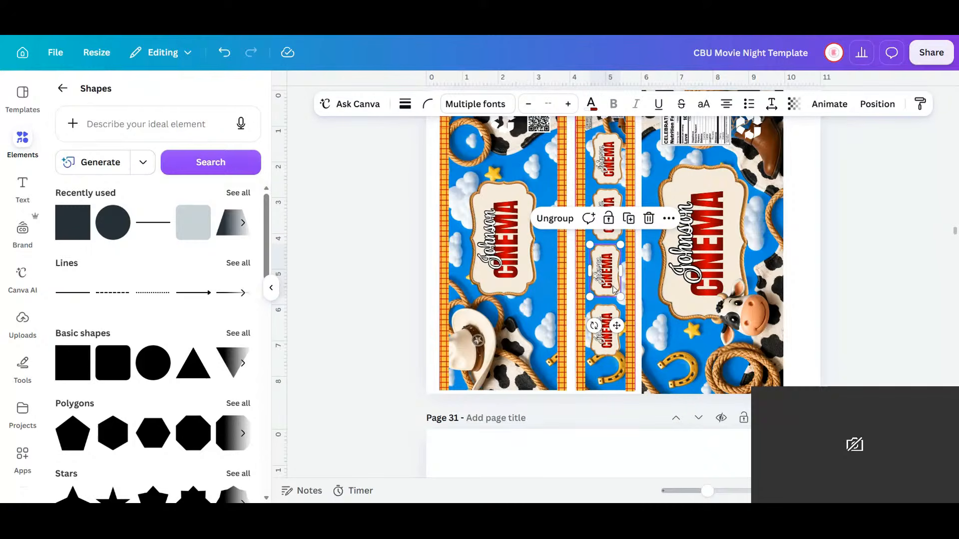
drag(613, 290, 610, 287)
click(814, 311)
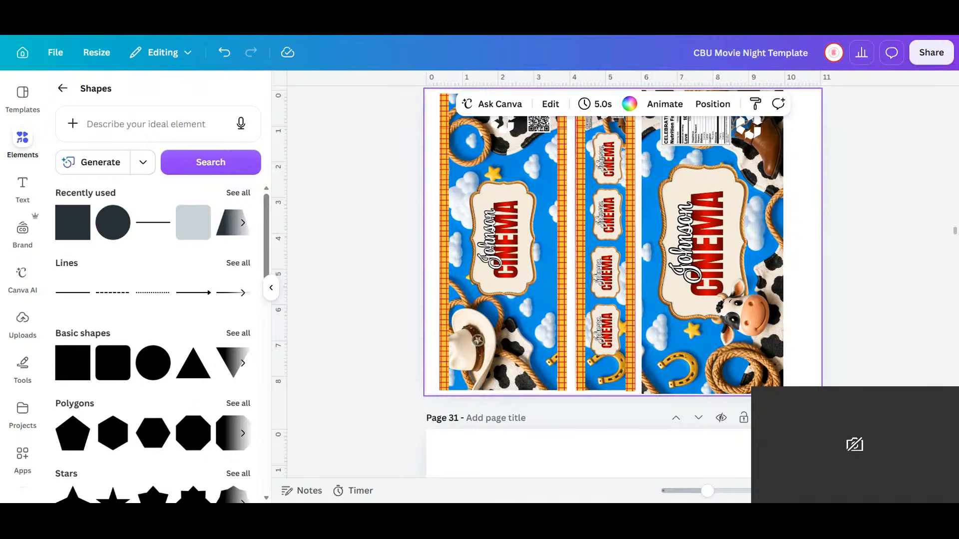
- Show all pages as a grid and title page 31 "Menu"
key(ctrl+alt+3)
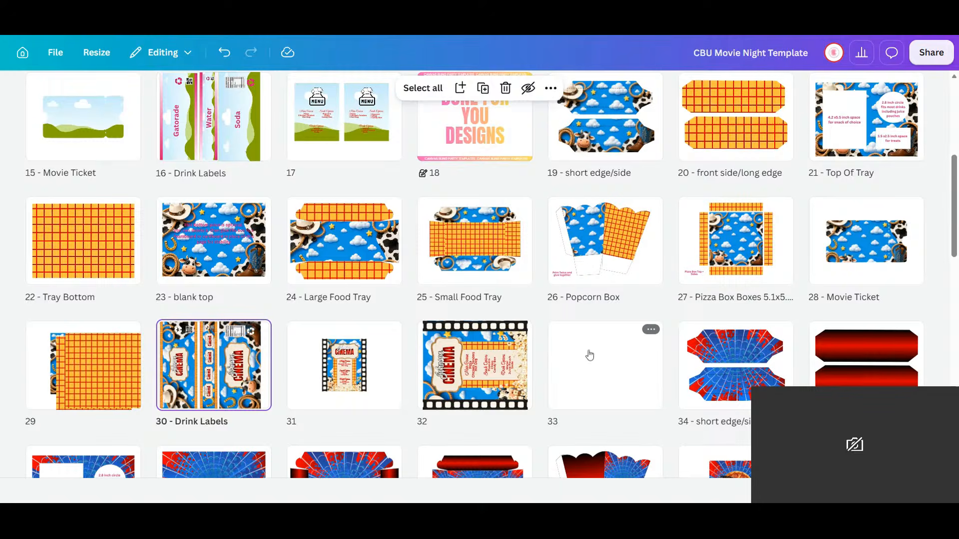
click(616, 375)
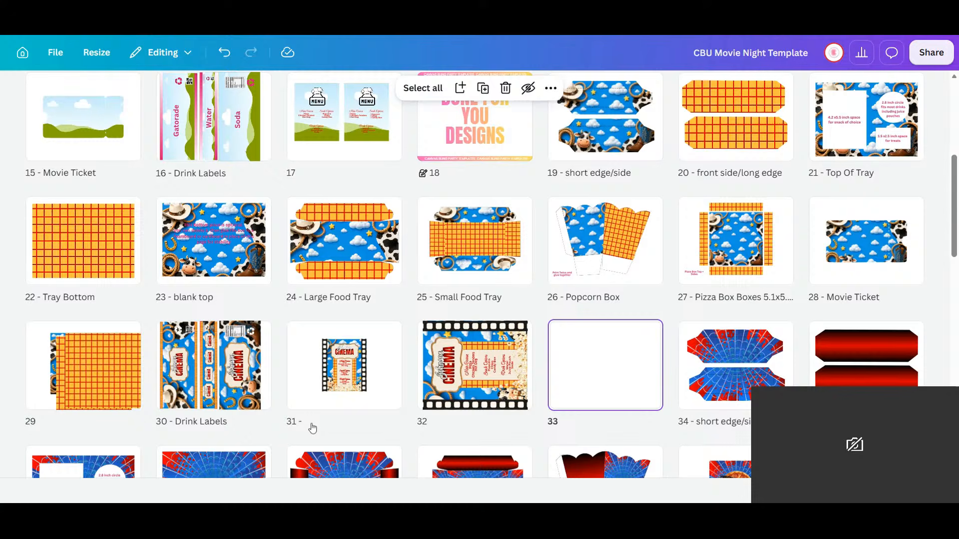
text(Menu)
scroll(475, 280, down, 3)
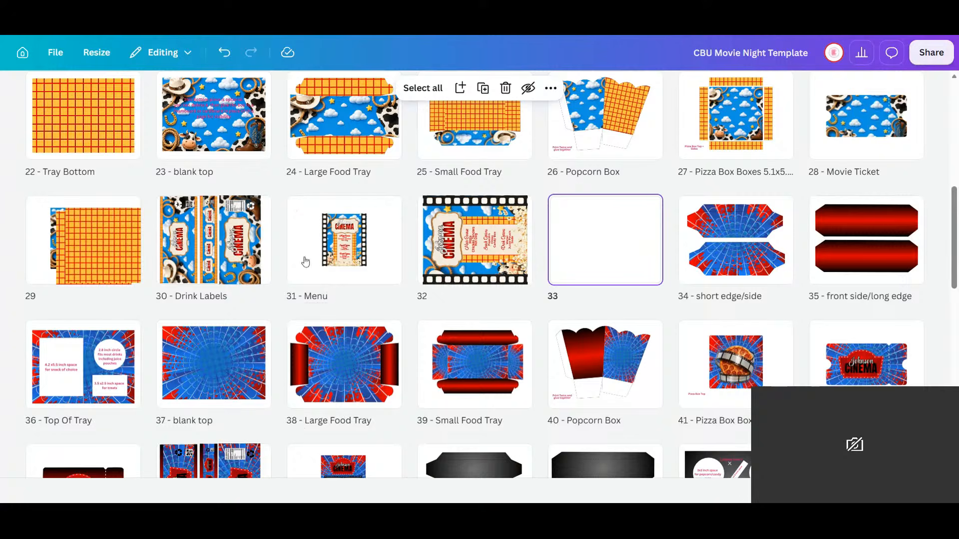
- Return to page 30 and copy the large title label together with its two texts
click(376, 244)
click(209, 257)
double_click(258, 261)
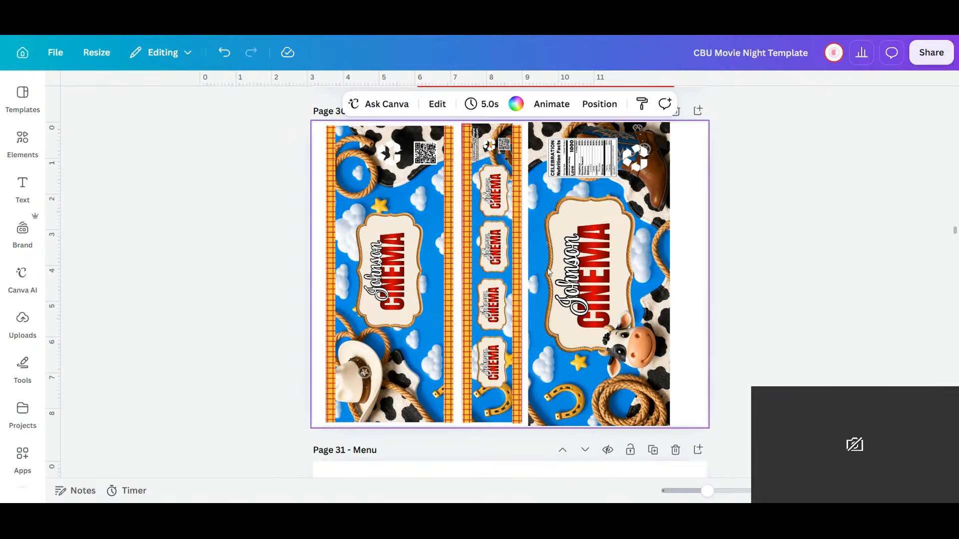
click(564, 288)
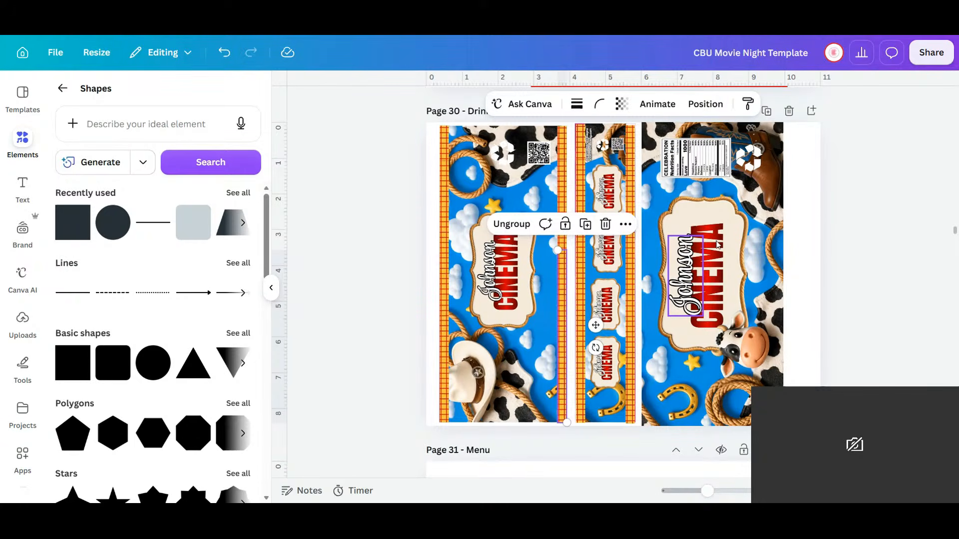
click(715, 220)
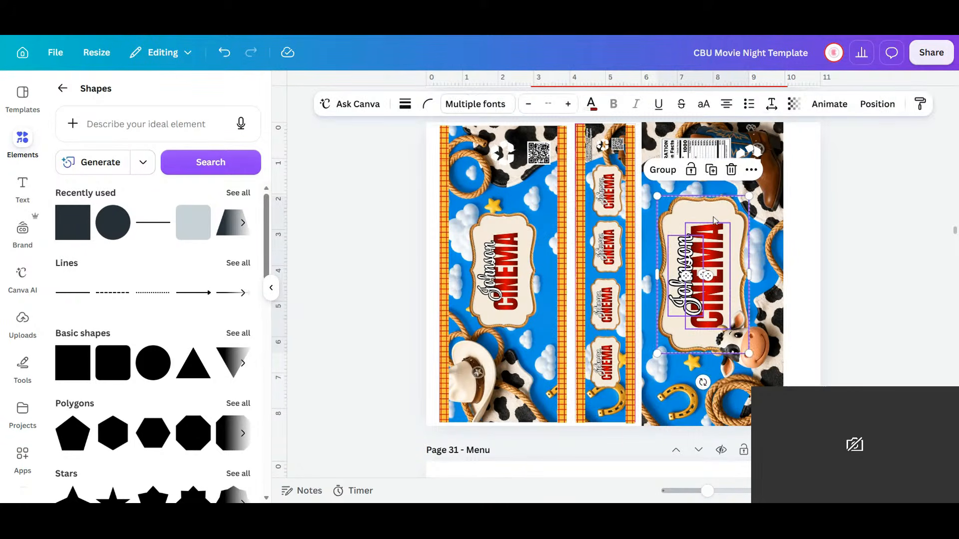
right_click(715, 220)
click(760, 128)
- Paste the title label onto page 28's movie ticket, rotate it to read horizontally, and place it beside the dashed tear line on the main section
scroll(829, 263, up, 20)
scroll(829, 264, up, 8)
scroll(830, 265, down, 9)
scroll(524, 394, down, 2)
right_click(553, 261)
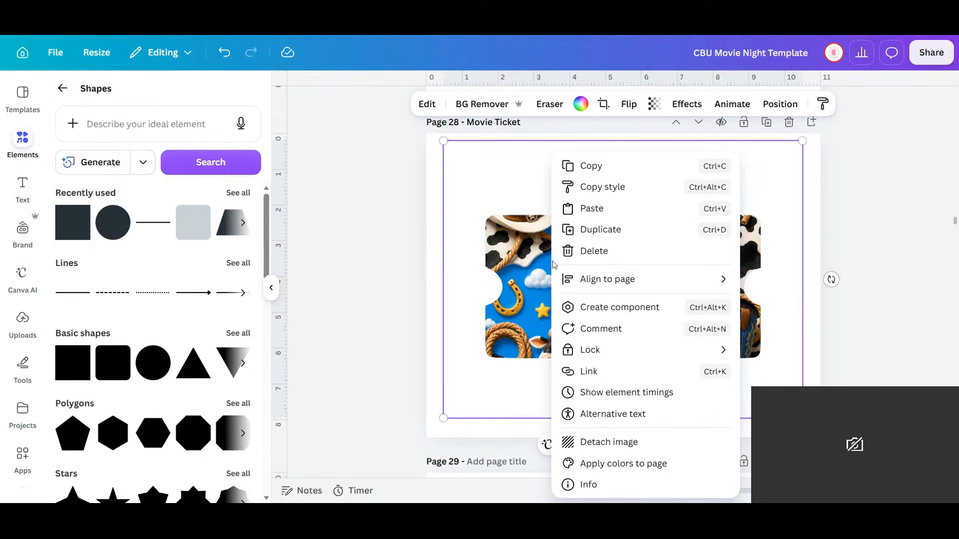
click(605, 209)
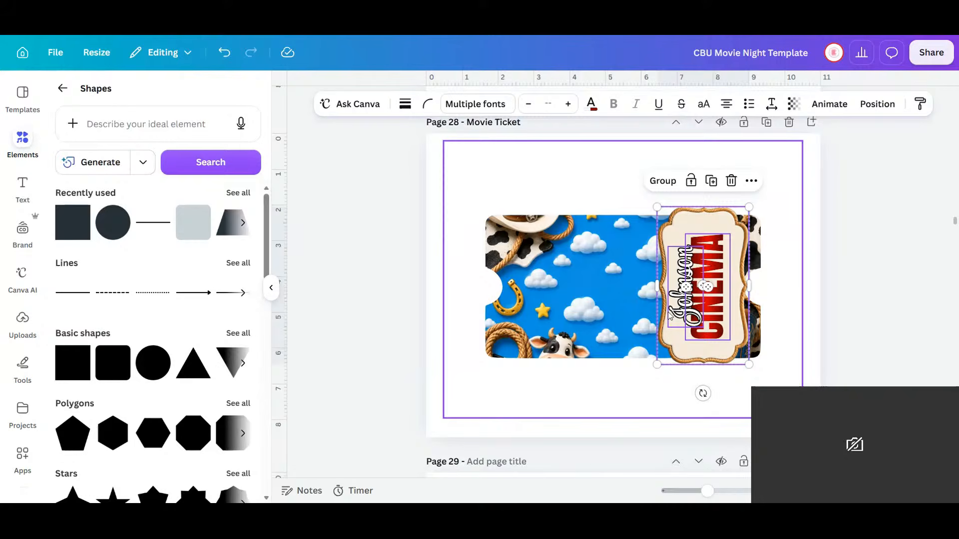
drag(703, 395, 584, 284)
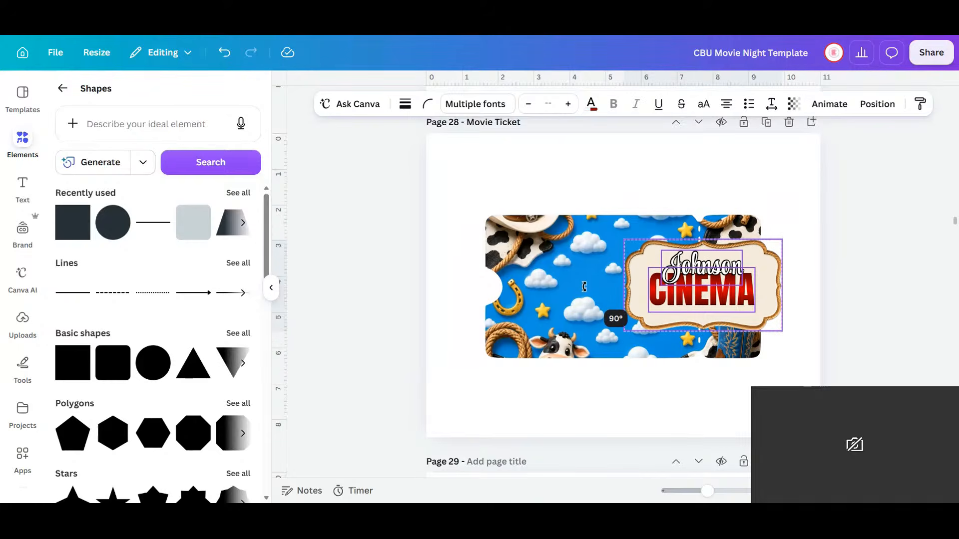
drag(697, 290, 611, 292)
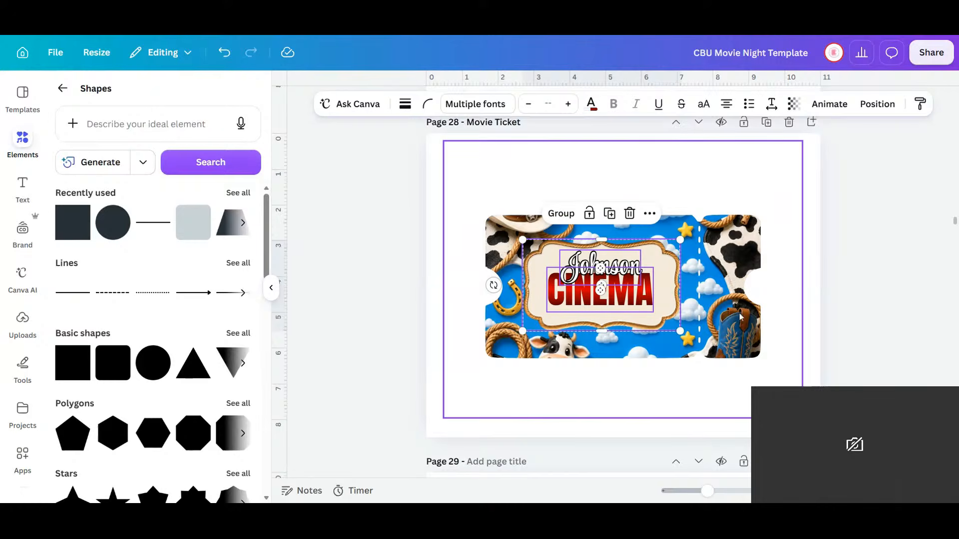
- Duplicate the cowboy ticket image on page 28 and move the copy down over the lower part of the original
click(741, 316)
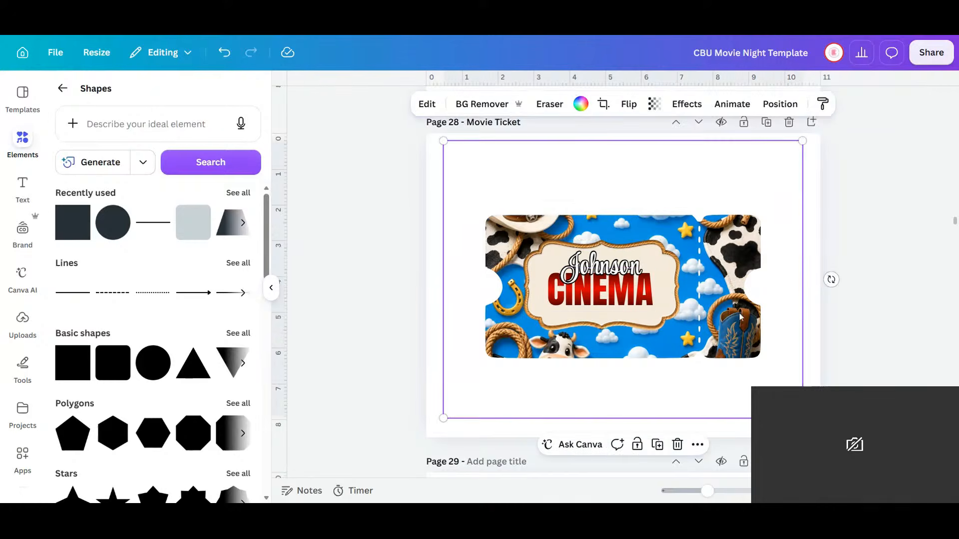
click(657, 445)
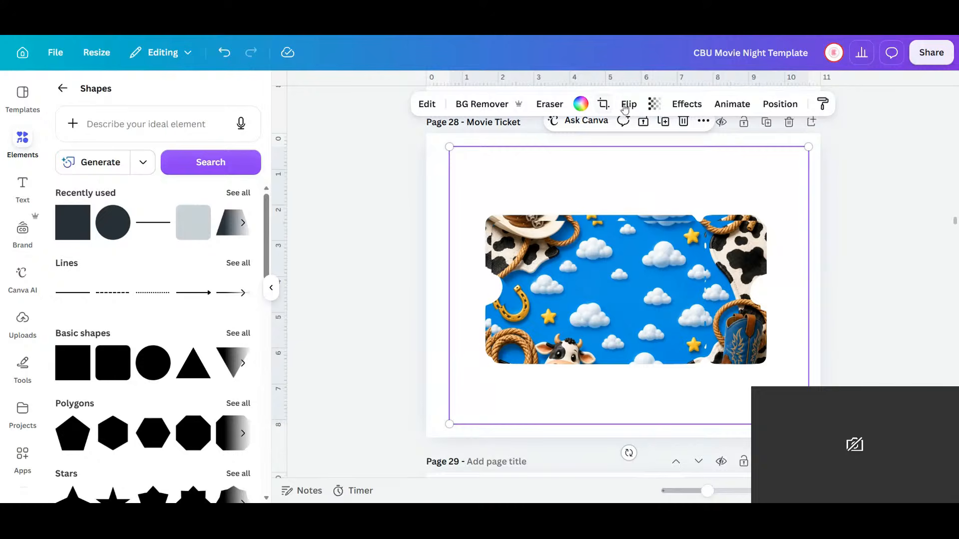
double_click(463, 295)
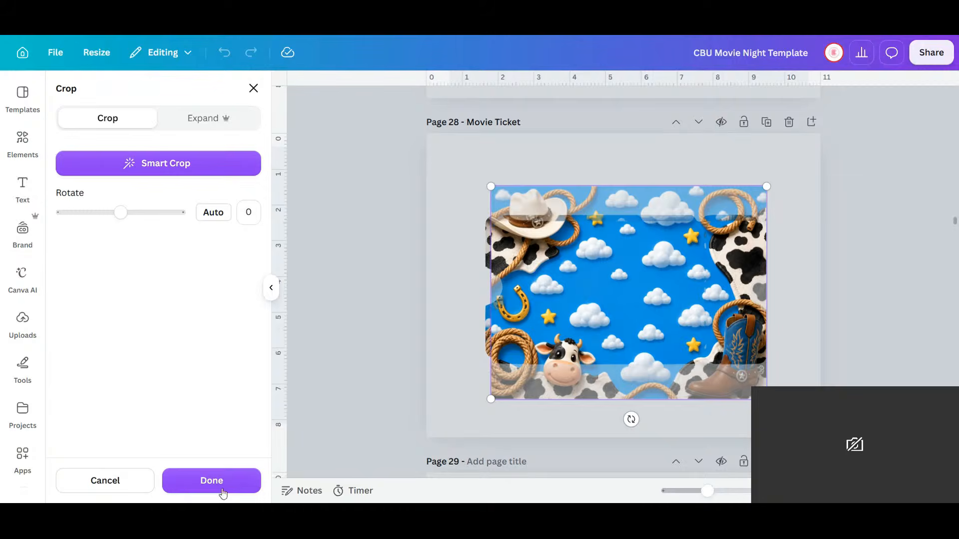
click(109, 481)
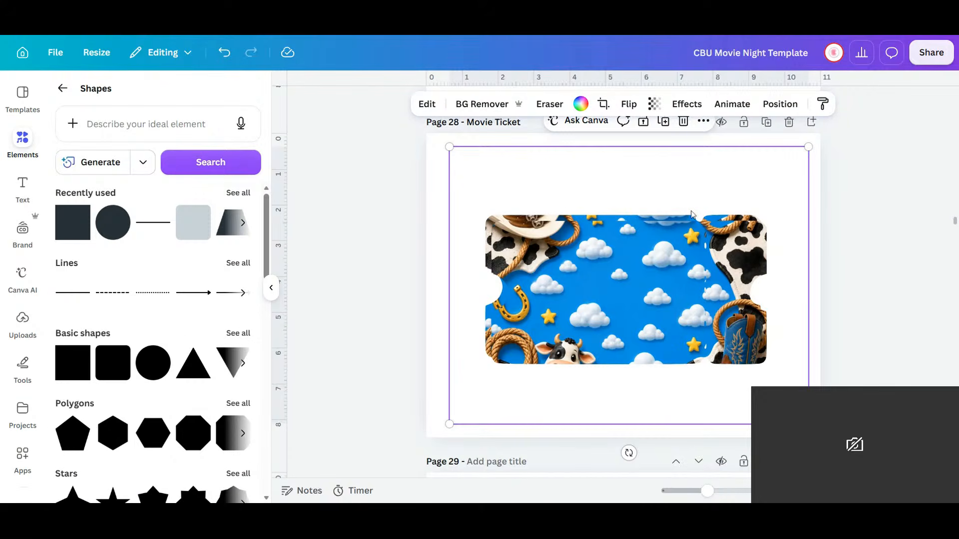
drag(673, 340, 667, 410)
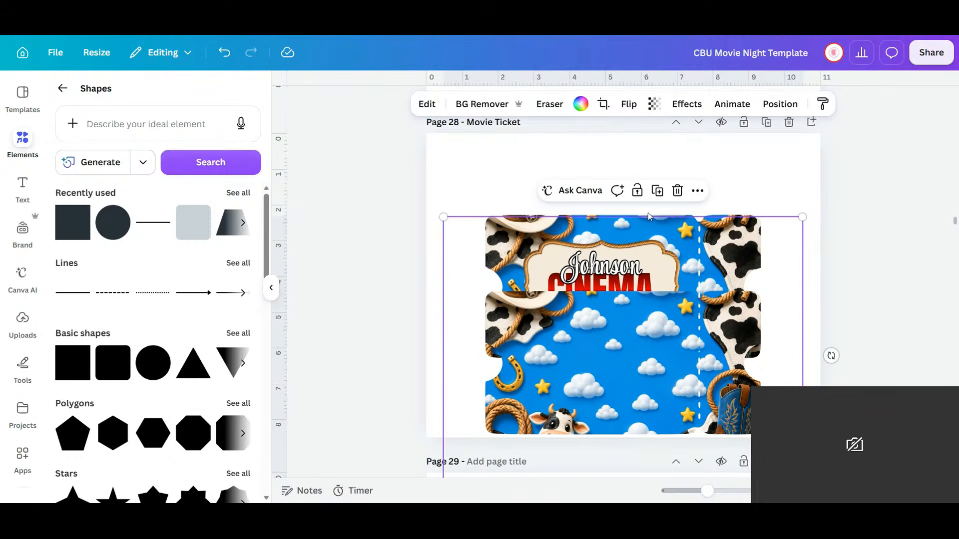
click(603, 104)
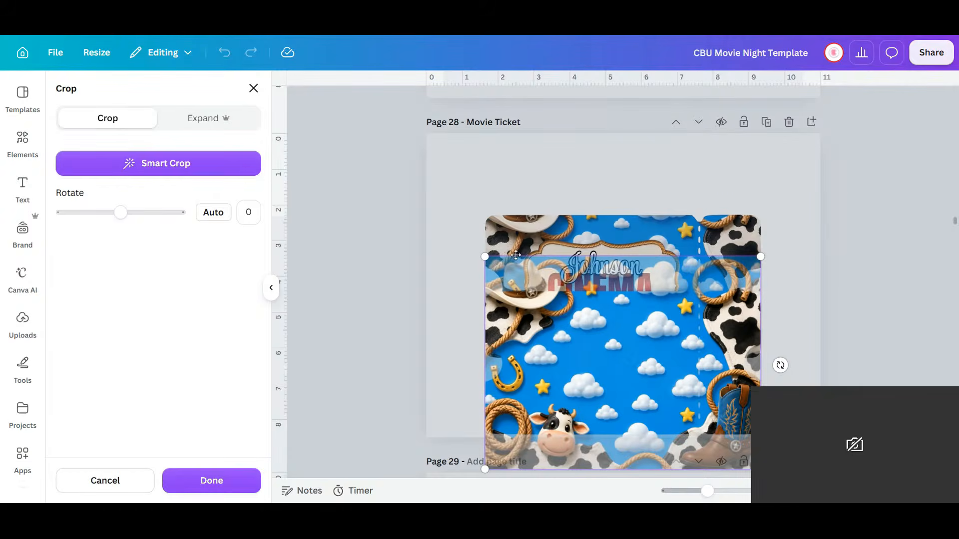
drag(485, 257, 658, 258)
click(813, 249)
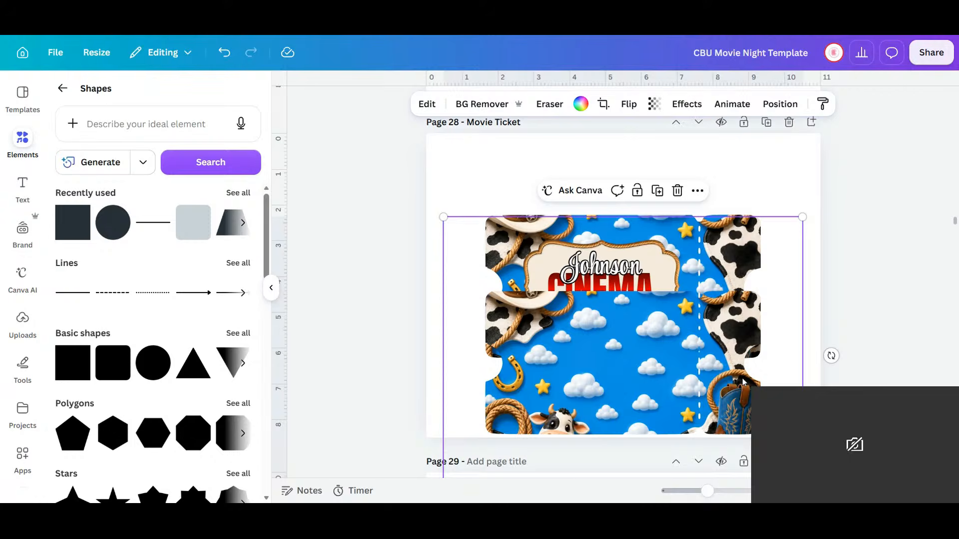
- Shift the duplicate ticket toward the page's left edge, detach its cowboy image, and move that image to the page's upper-left corner
drag(711, 398, 636, 380)
right_click(635, 387)
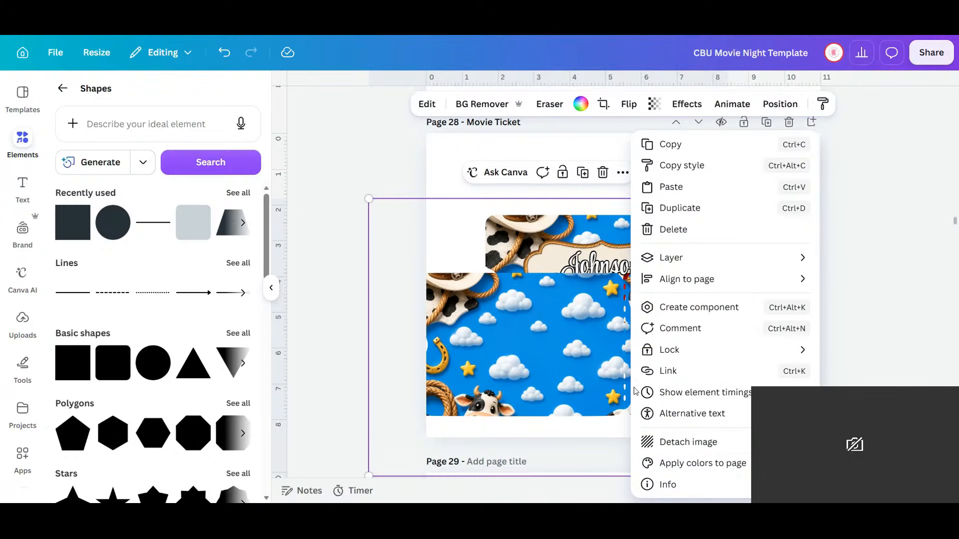
click(688, 442)
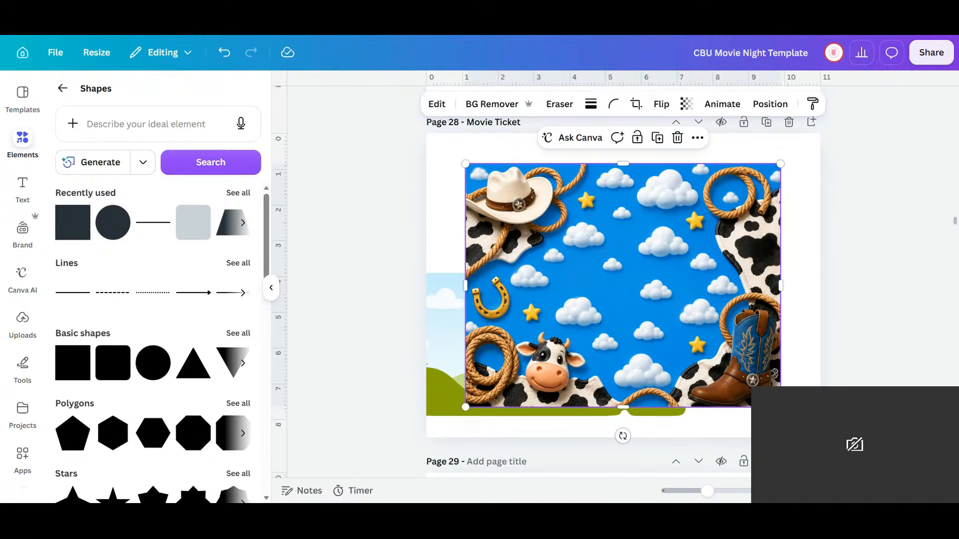
drag(731, 388, 586, 183)
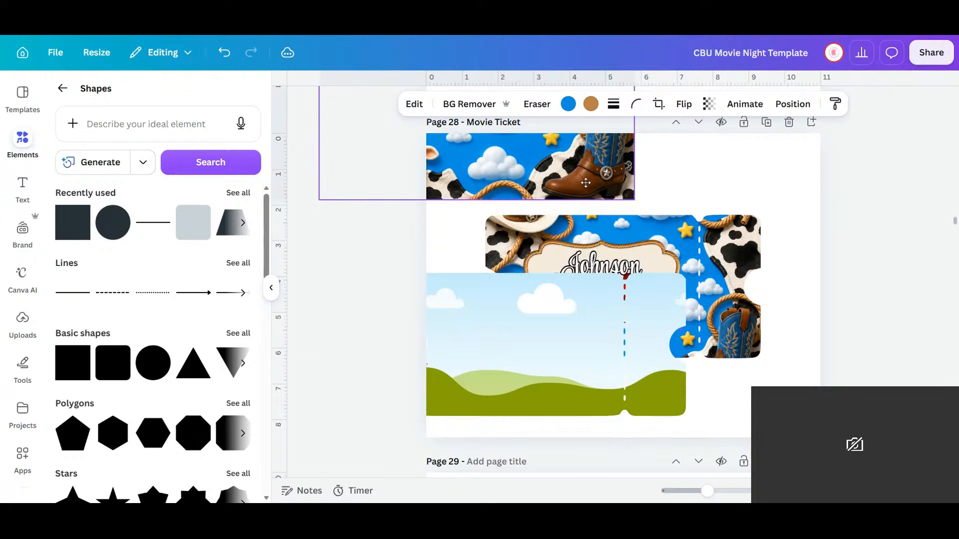
- Move the emptied ticket frame to page 28's lower-left corner and fill it with the red-and-yellow check pattern from page 29
click(578, 366)
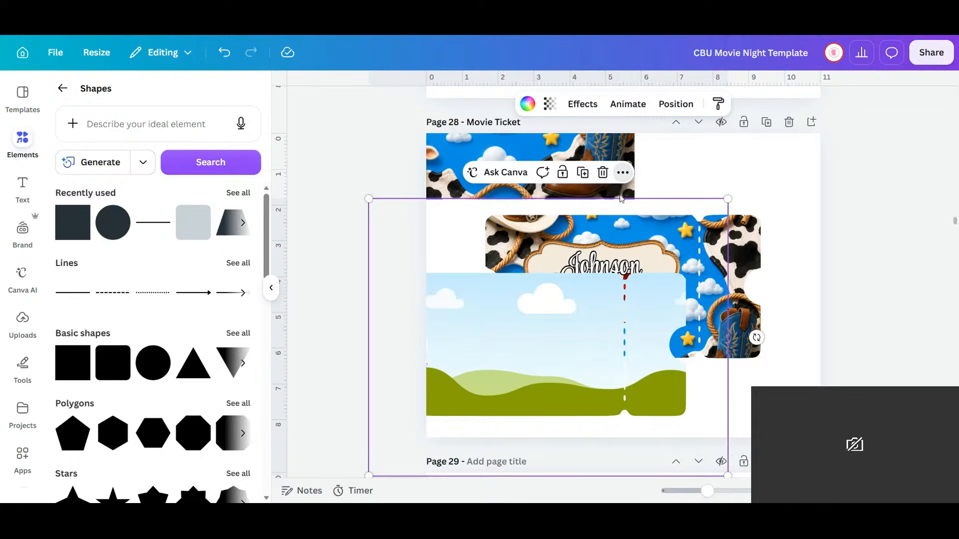
click(622, 173)
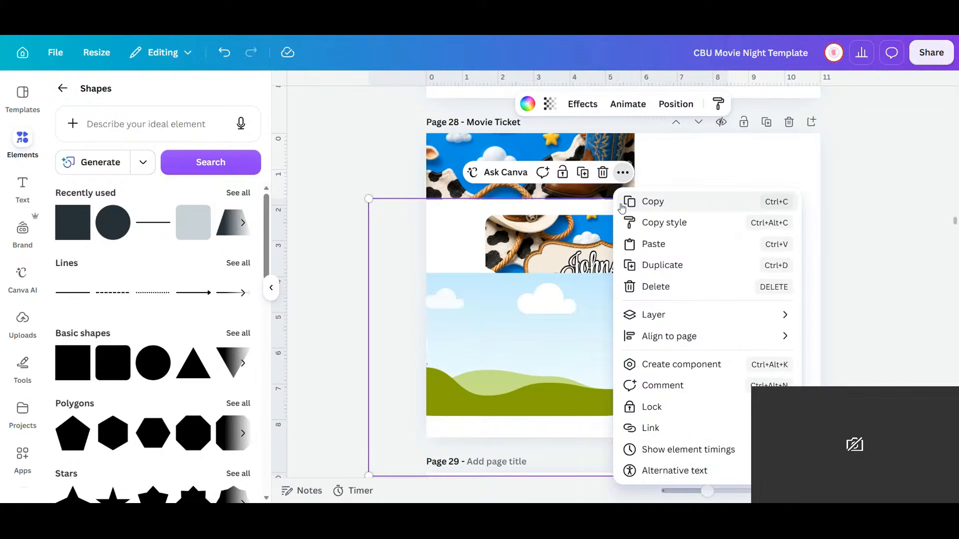
click(621, 204)
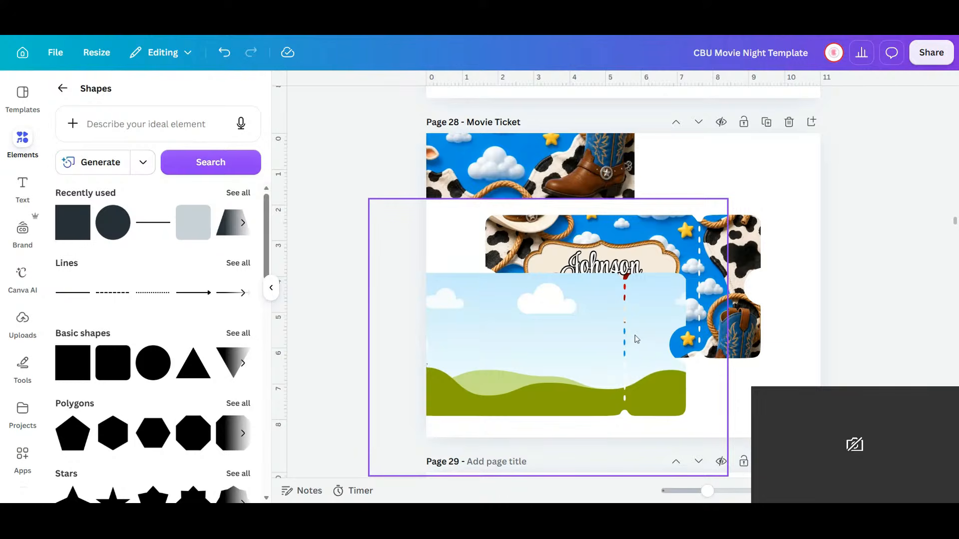
click(617, 398)
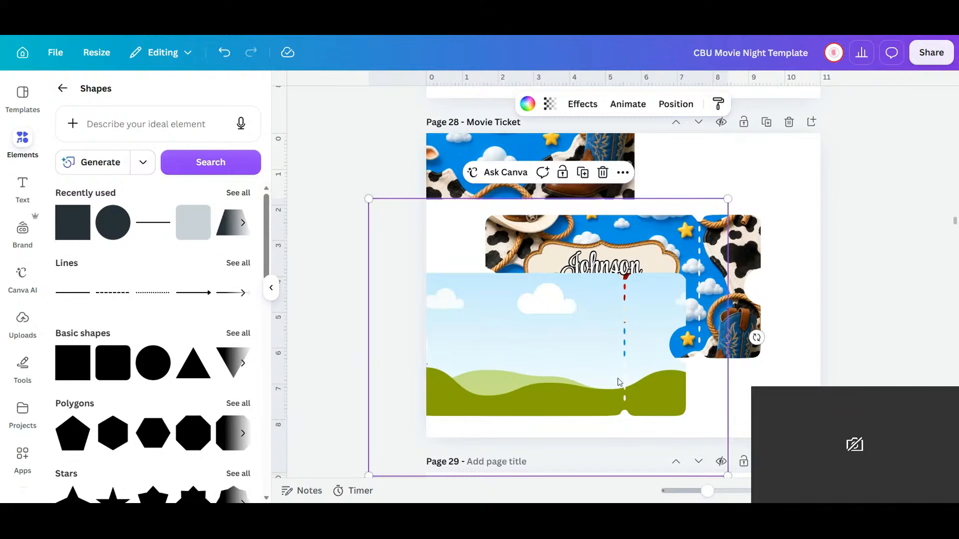
drag(617, 378, 609, 403)
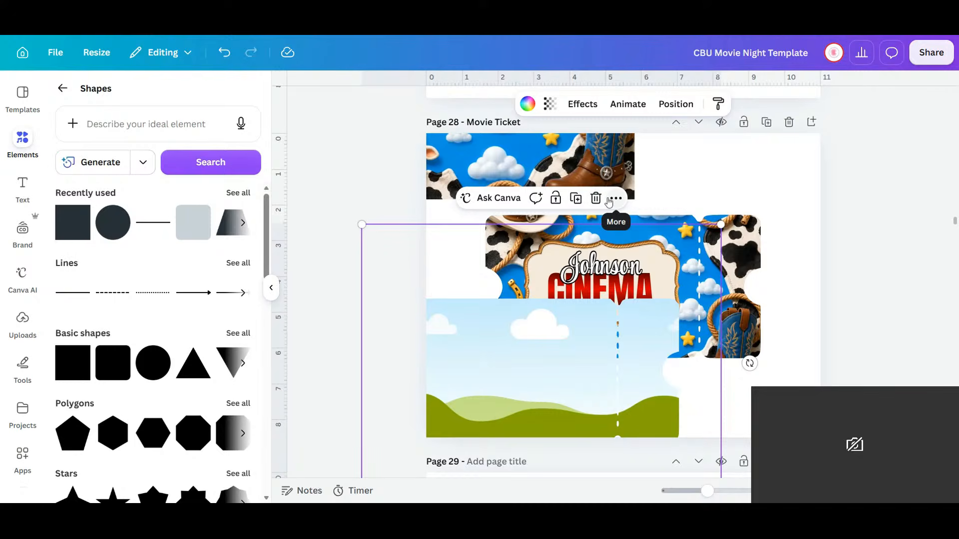
scroll(707, 253, up, 5)
scroll(706, 256, up, 15)
scroll(707, 256, down, 20)
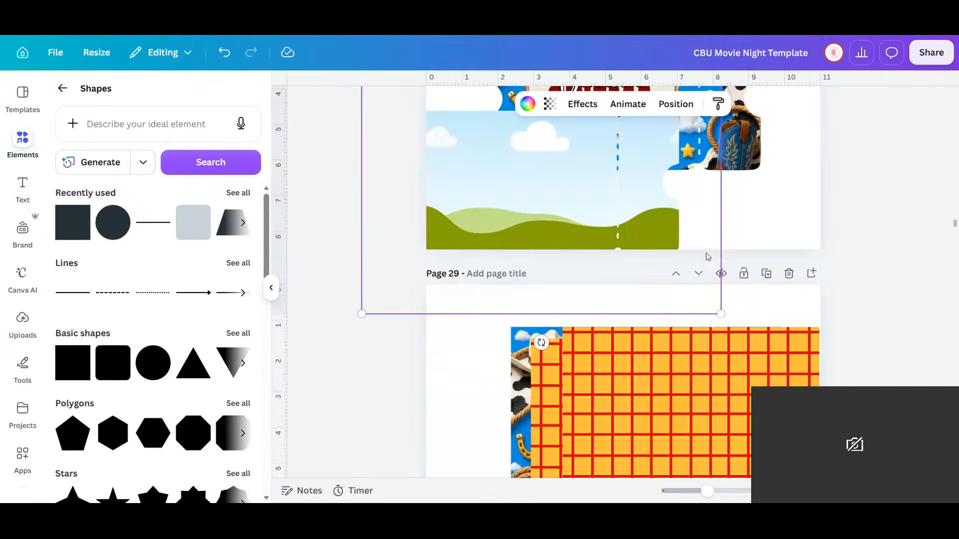
click(701, 382)
drag(700, 423, 617, 173)
scroll(655, 210, up, 1)
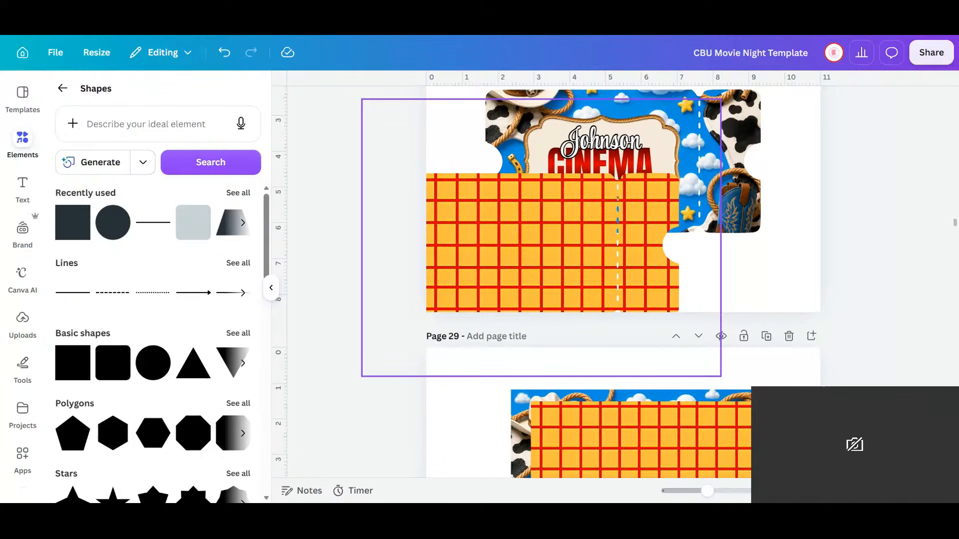
- Delete the check-filled ticket copy and the detached cowboy image from page 28, leaving the finished Johnson Cinema ticket
click(601, 288)
key(Delete)
key(Delete)
click(775, 286)
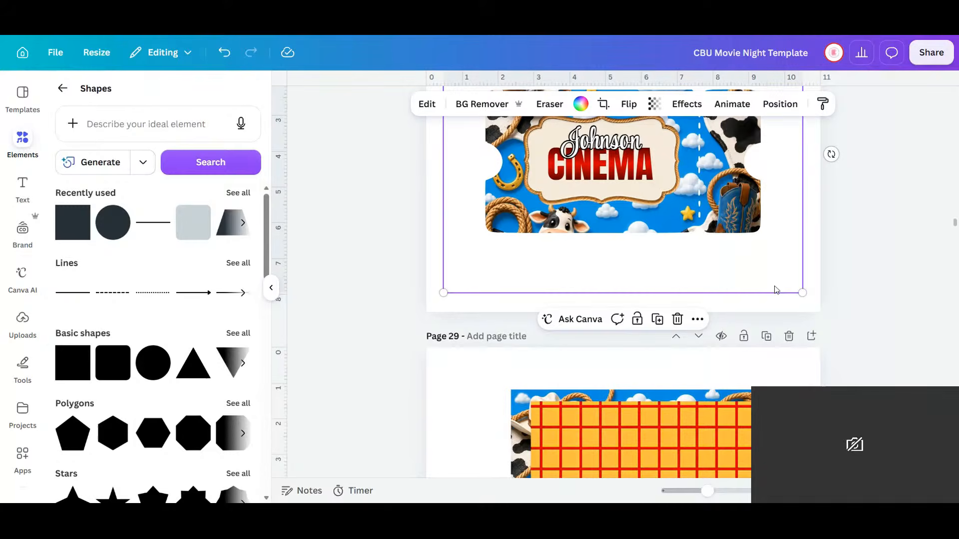
scroll(775, 285, up, 3)
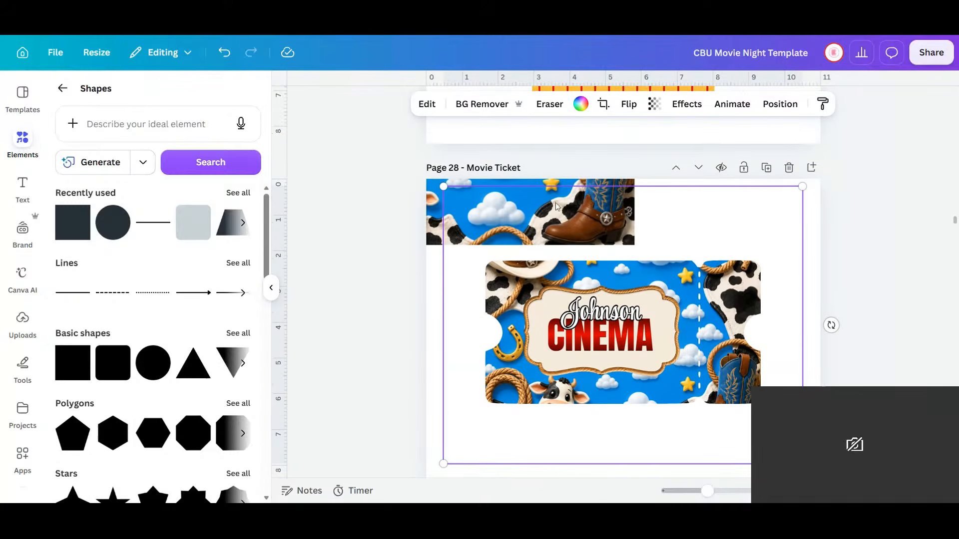
scroll(557, 205, up, 2)
click(498, 201)
key(Delete)
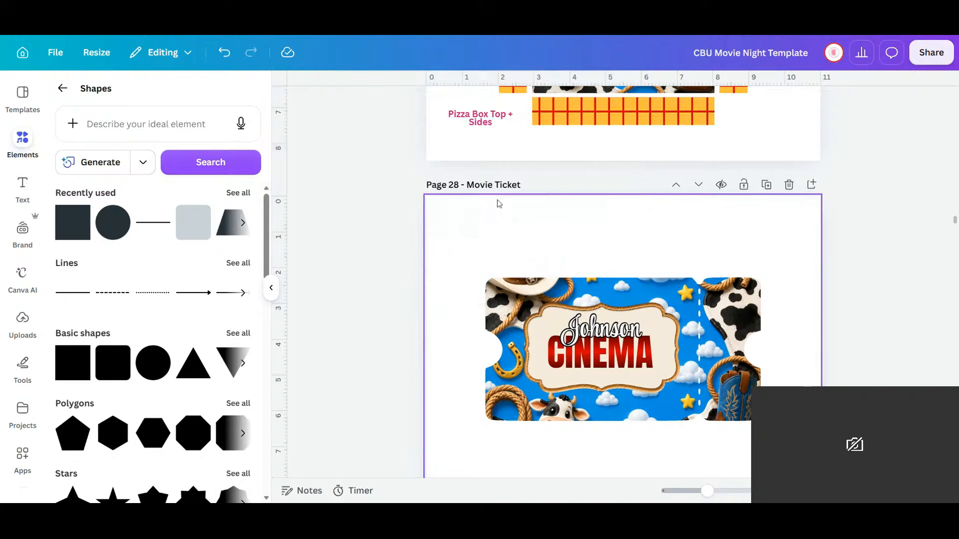
- In the page grid, delete page 29 with the leftover pattern pieces and the blank page following the large menu page
scroll(772, 298, up, 3)
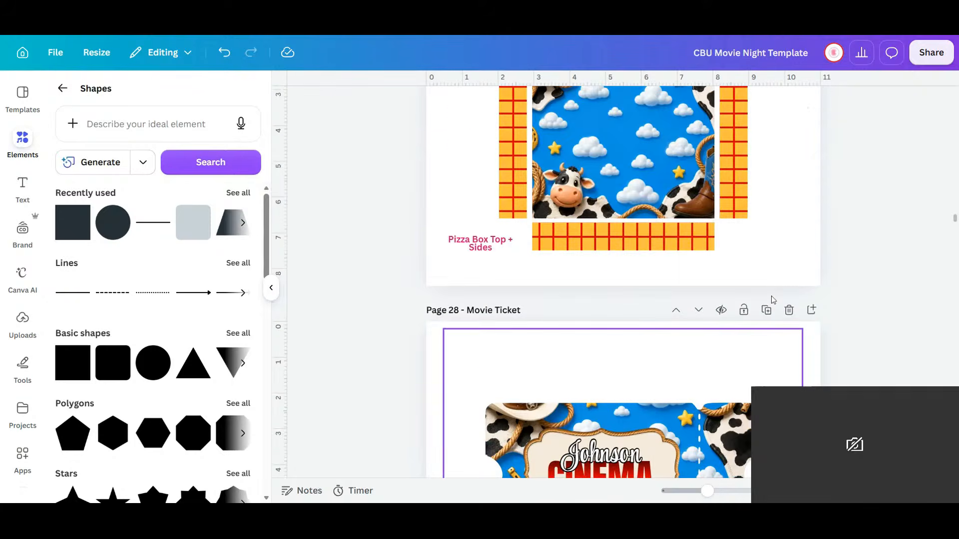
scroll(773, 299, down, 6)
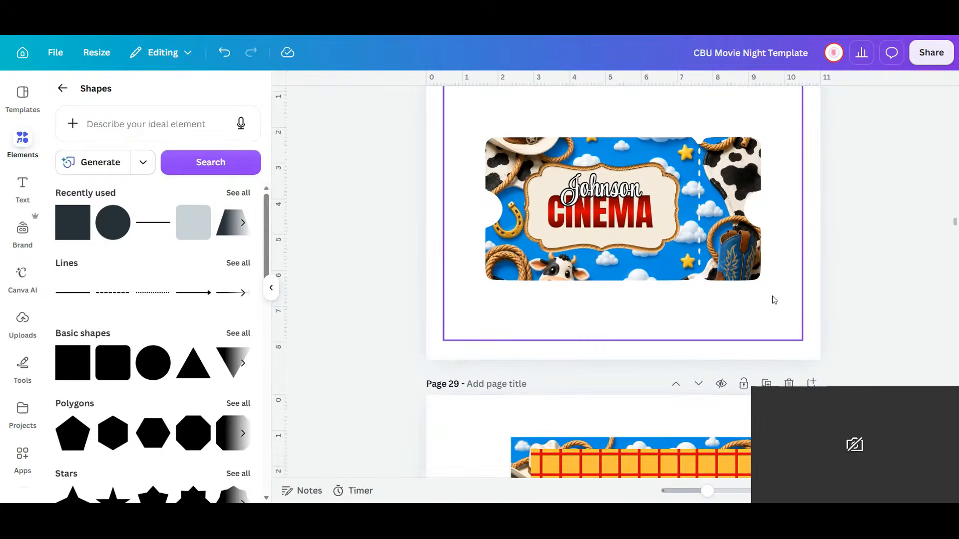
scroll(773, 298, down, 5)
scroll(773, 299, down, 4)
scroll(772, 299, down, 3)
scroll(904, 358, up, 5)
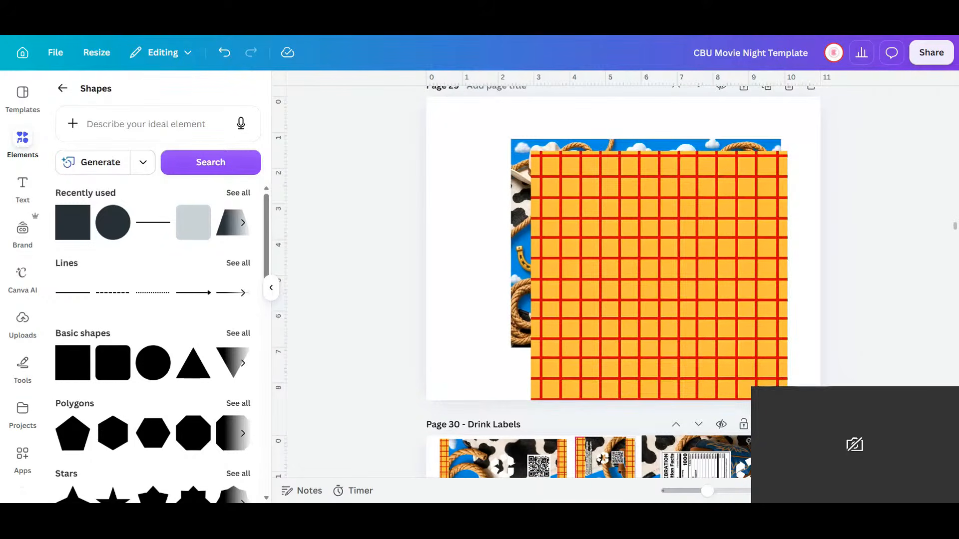
click(652, 240)
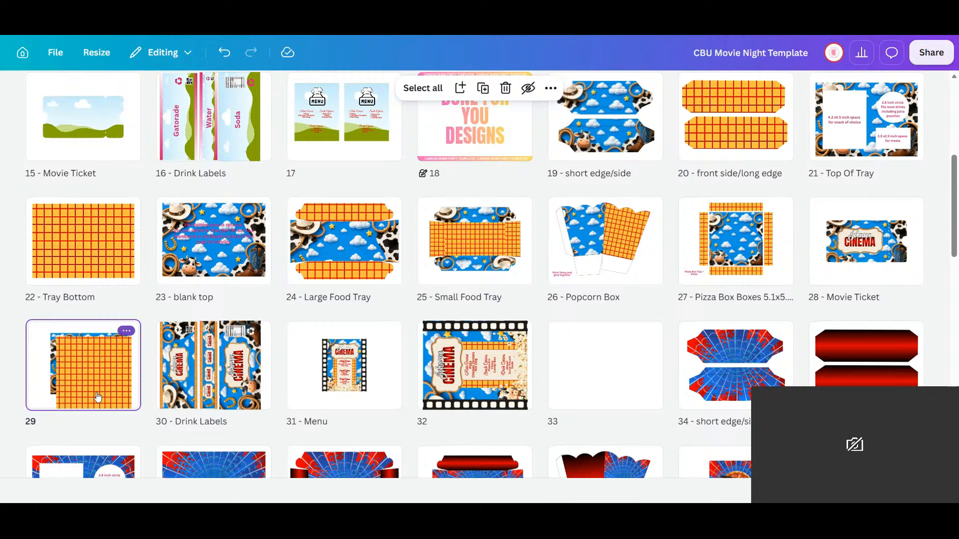
click(127, 332)
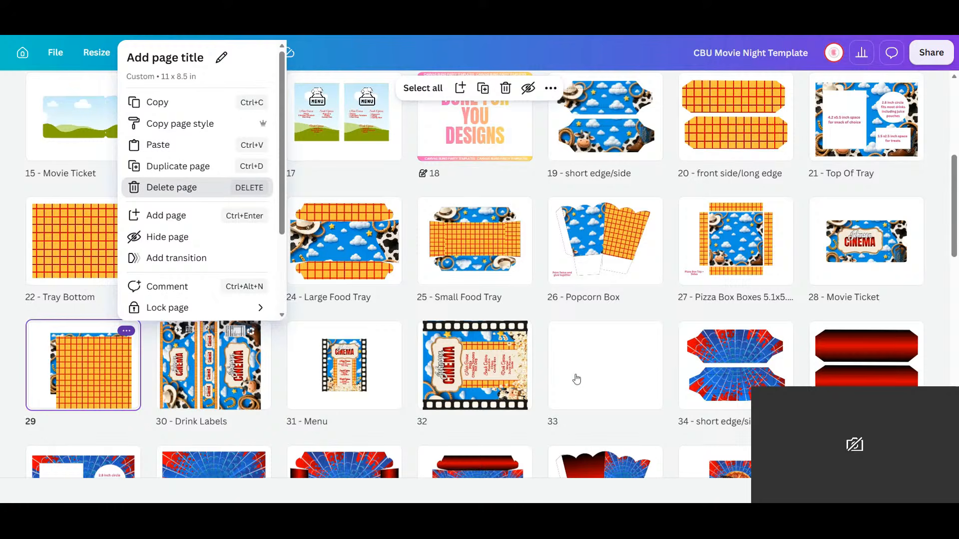
key(Delete)
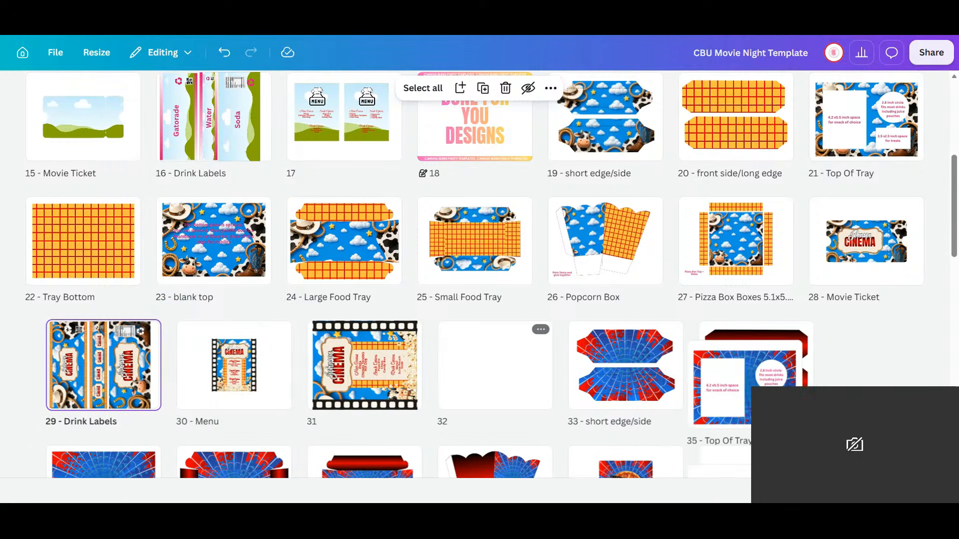
click(512, 366)
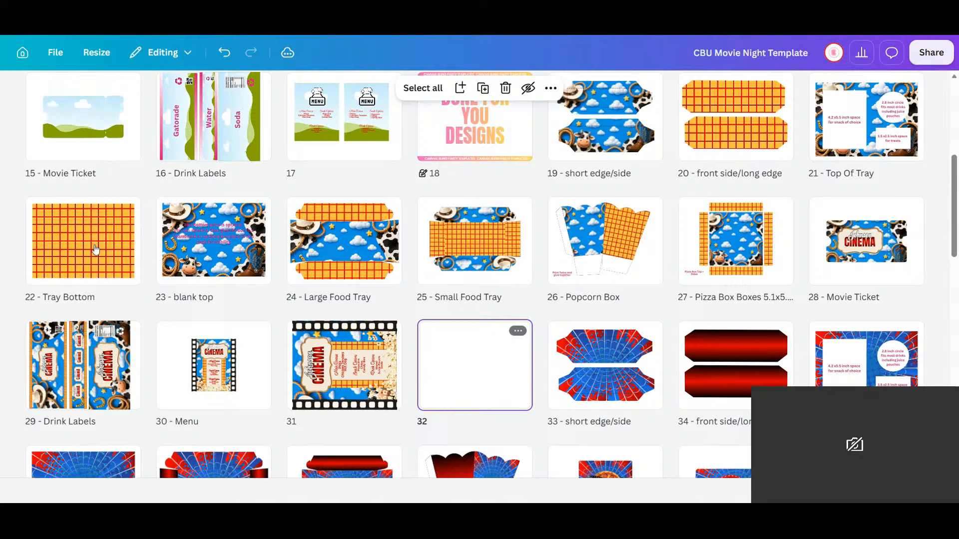
key(Delete)
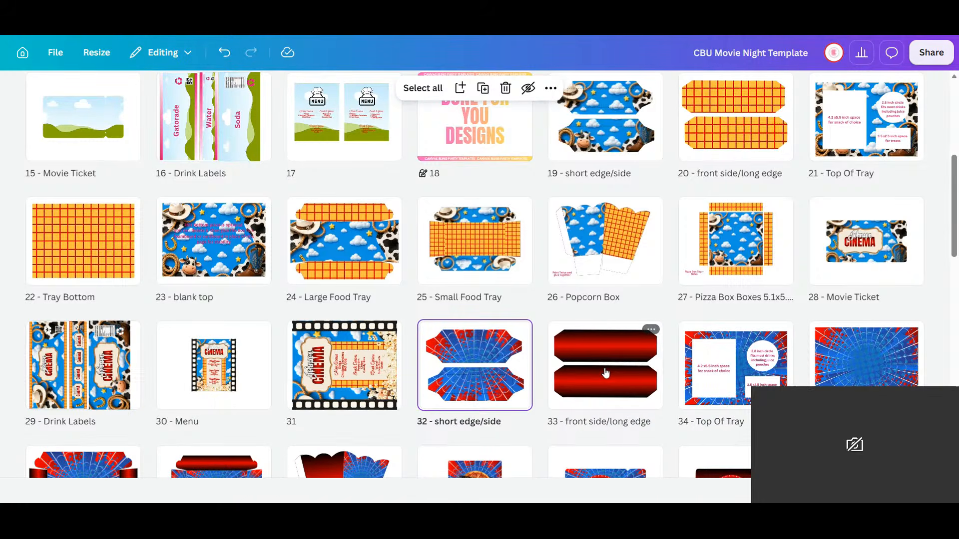
- Look through the page grid from the blank templates to the other finished party designs near the end
scroll(606, 373, down, 1)
scroll(606, 371, up, 2)
scroll(606, 372, up, 1)
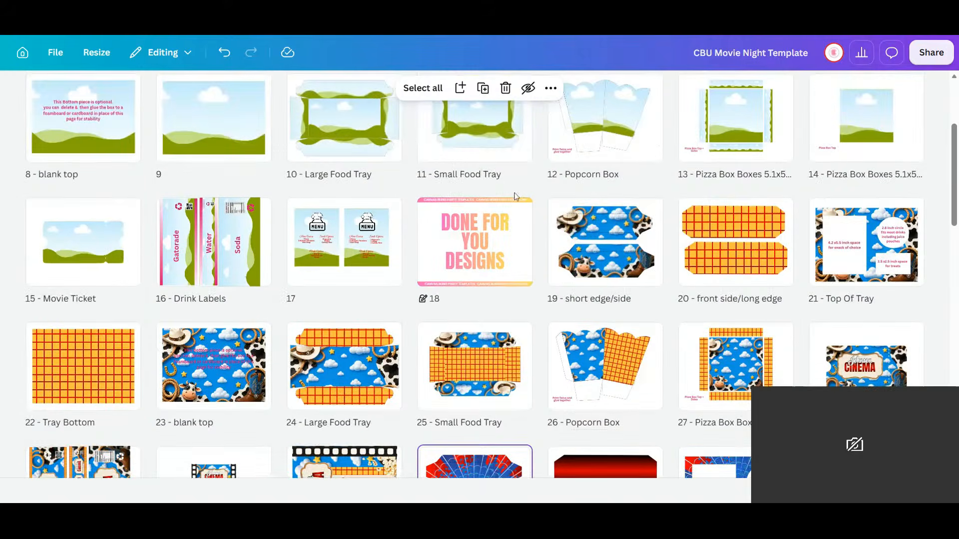
scroll(442, 204, down, 5)
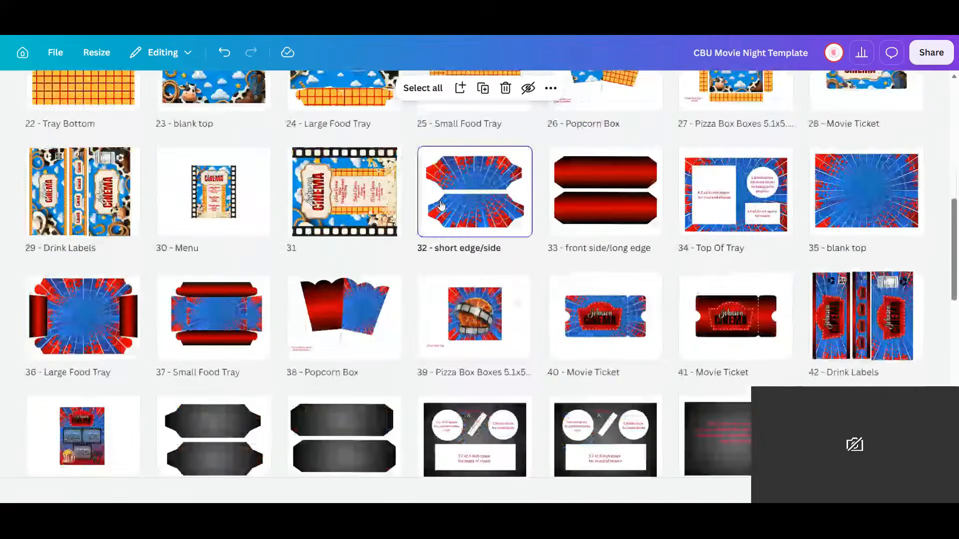
scroll(442, 205, down, 2)
scroll(441, 207, up, 3)
scroll(459, 242, down, 3)
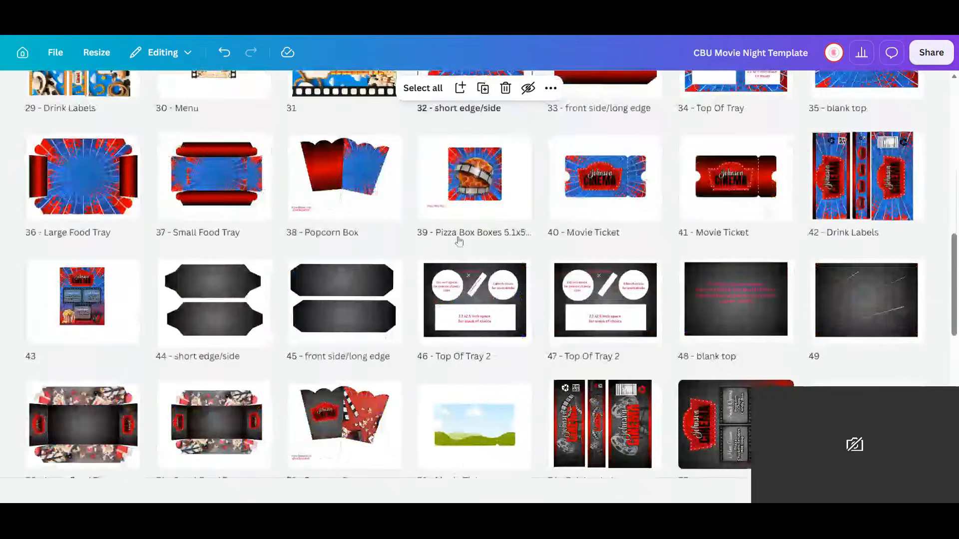
scroll(459, 241, down, 2)
scroll(643, 371, down, 3)
scroll(643, 370, down, 1)
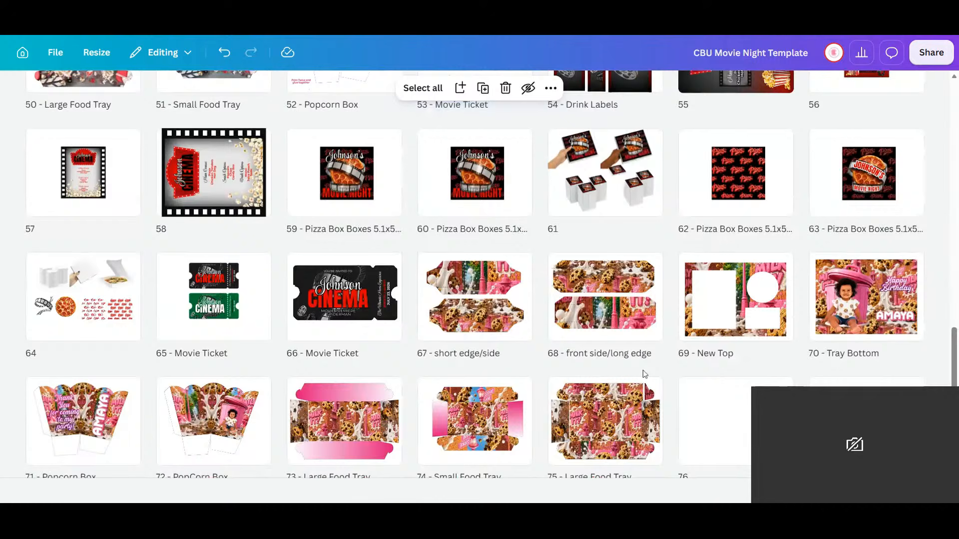
scroll(643, 374, down, 1)
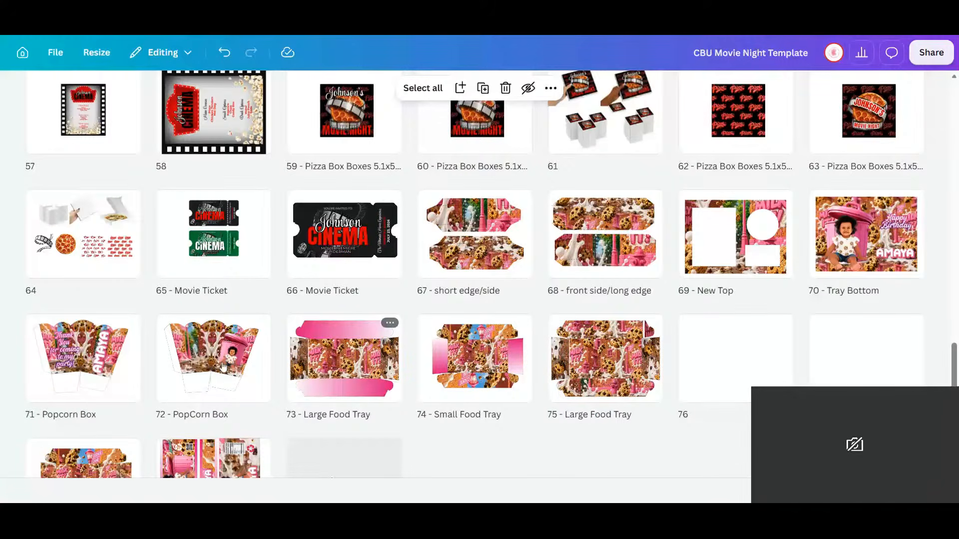
- Open page 71's popcorn box and move its box outline down toward the lower-right corner, exposing the panel frames beneath
double_click(223, 367)
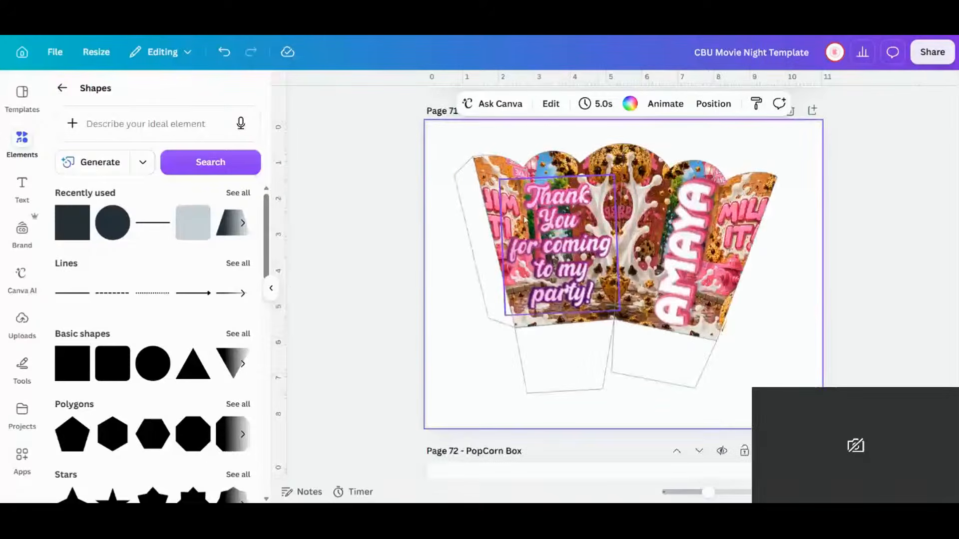
click(599, 161)
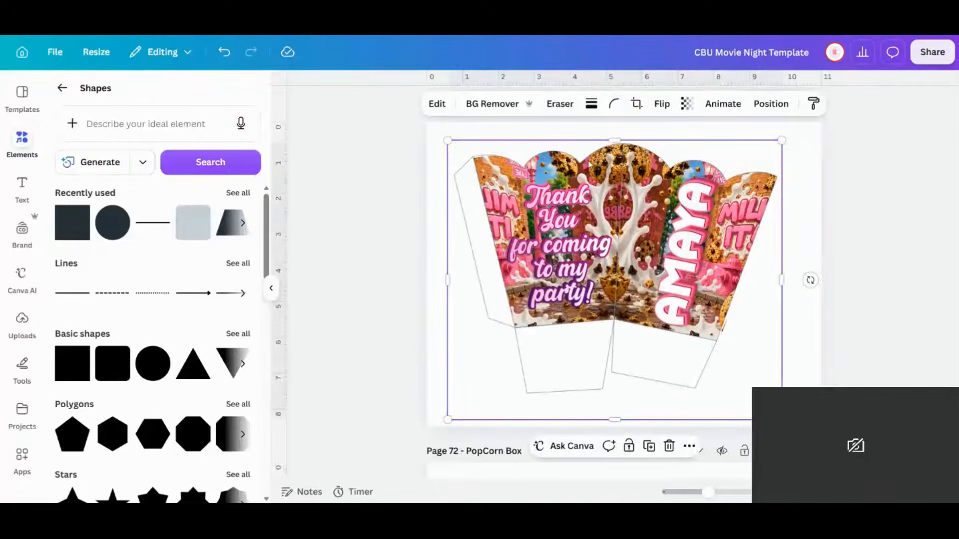
key(Escape)
click(599, 168)
double_click(599, 169)
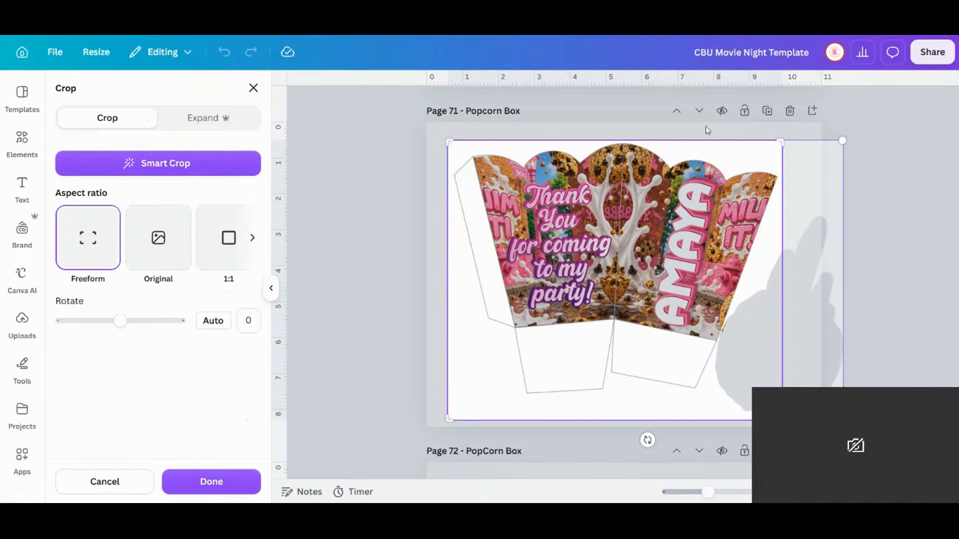
key(Escape)
click(537, 205)
drag(496, 201, 730, 372)
- Fill the popcorn box's "Thank You for coming to my party!" panel with the pink-to-white gradient
click(532, 176)
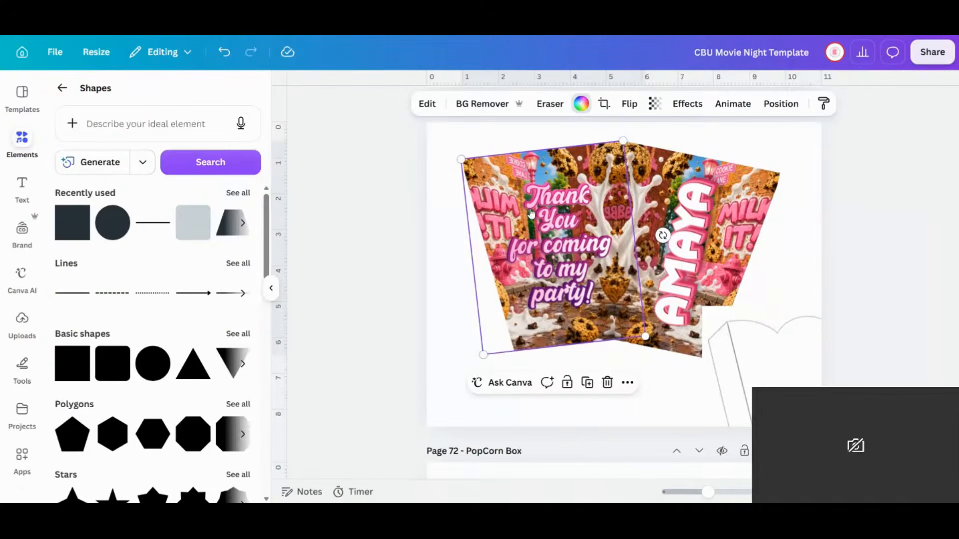
click(581, 103)
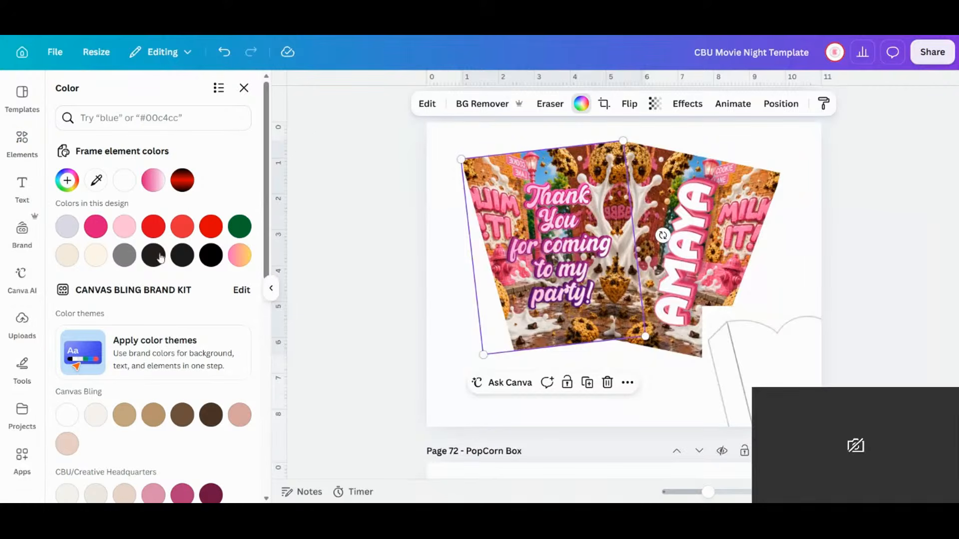
click(157, 184)
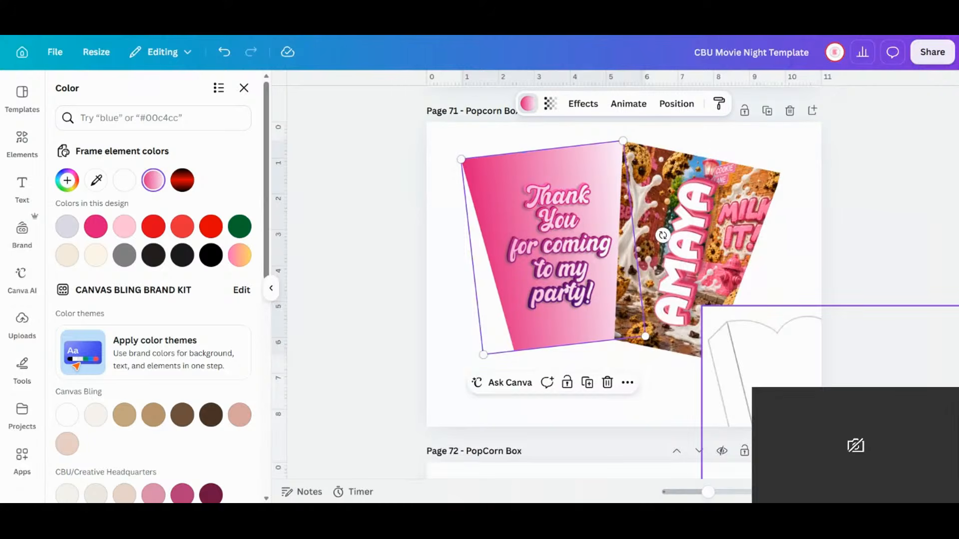
- Lock the gradient and cookie-patterned panel frames, and move the popcorn box outline back over them
drag(714, 442, 551, 389)
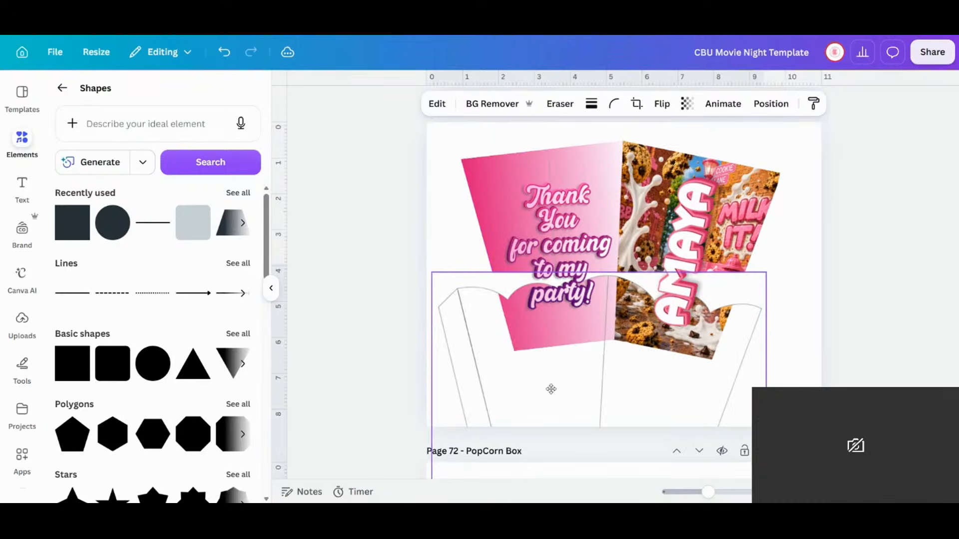
click(574, 167)
shift+click(671, 164)
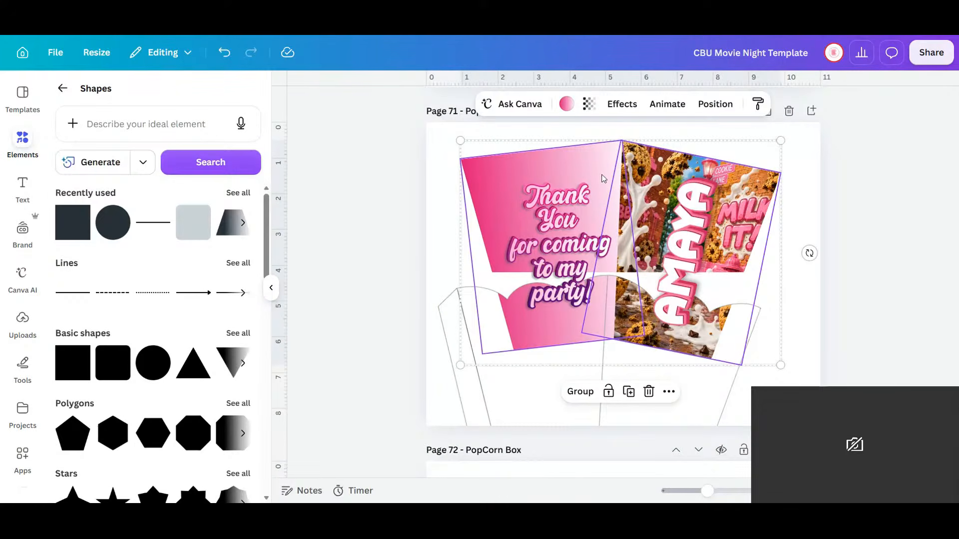
click(610, 394)
click(621, 393)
click(609, 393)
click(676, 421)
mouse_move(676, 421)
mouse_down()
mouse_move(703, 277)
mouse_move(697, 288)
mouse_up()
drag(693, 345, 691, 342)
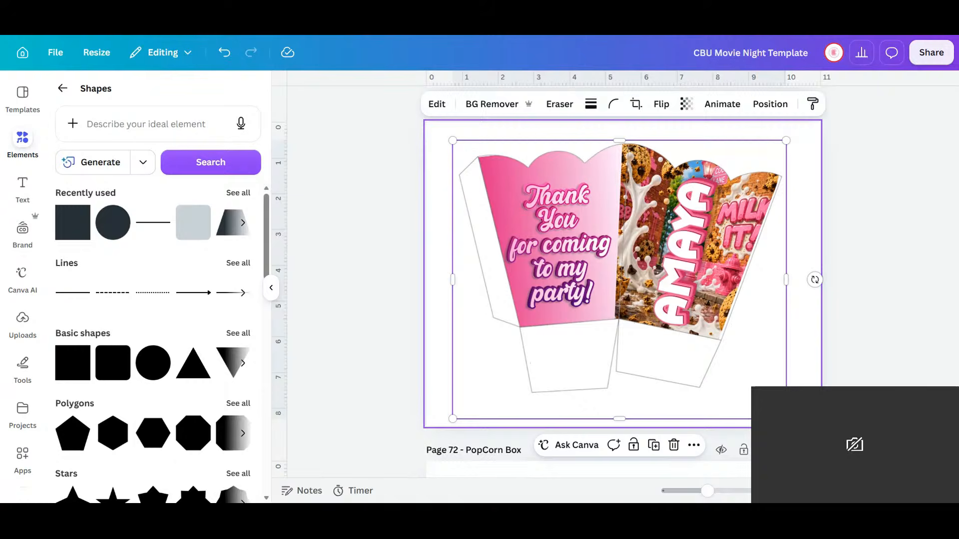
- Nudge the popcorn box outline on page 71 until it lines up over the gradient and cookie-patterned panels
click(799, 375)
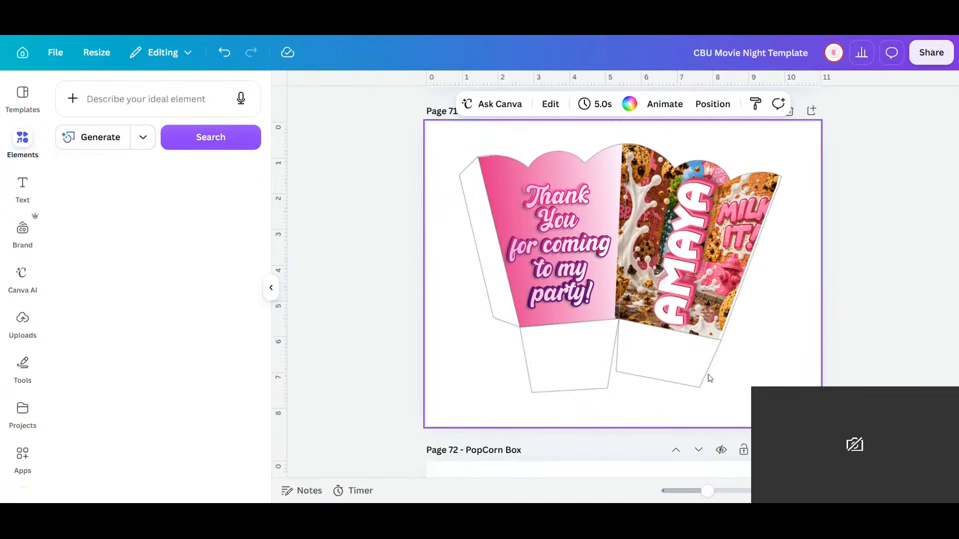
drag(698, 377, 680, 377)
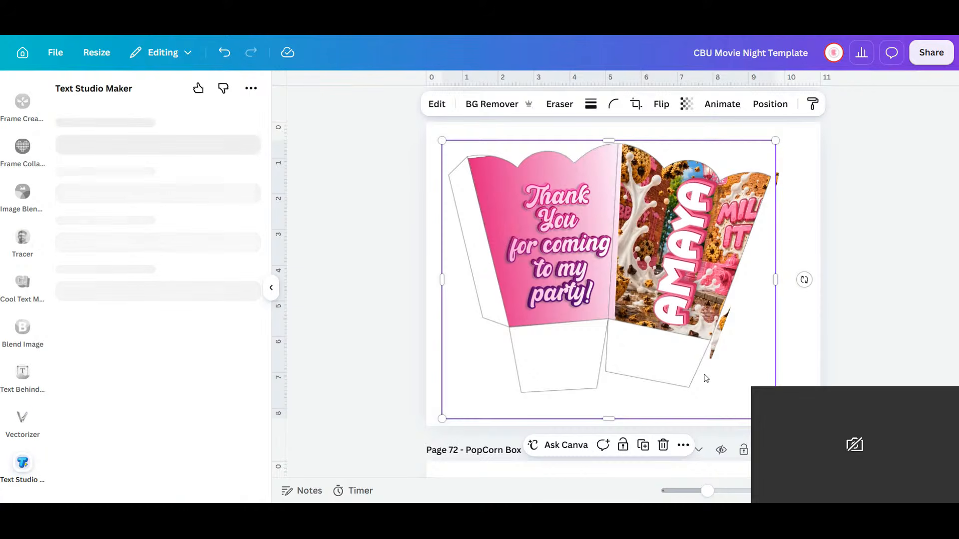
drag(749, 389, 755, 385)
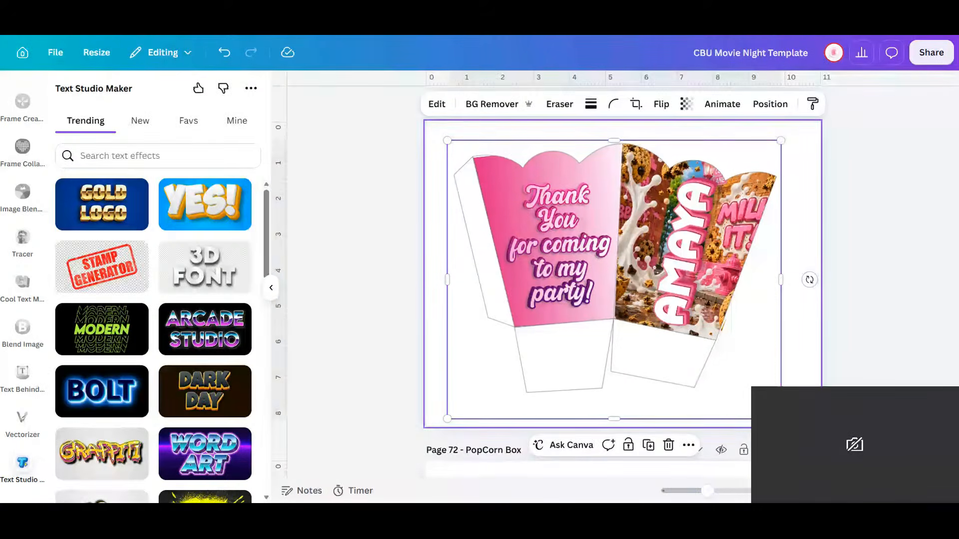
- Go to page 72's popcorn box and move its box outline down to expose the panel frames beneath
scroll(749, 384, down, 5)
scroll(548, 420, down, 2)
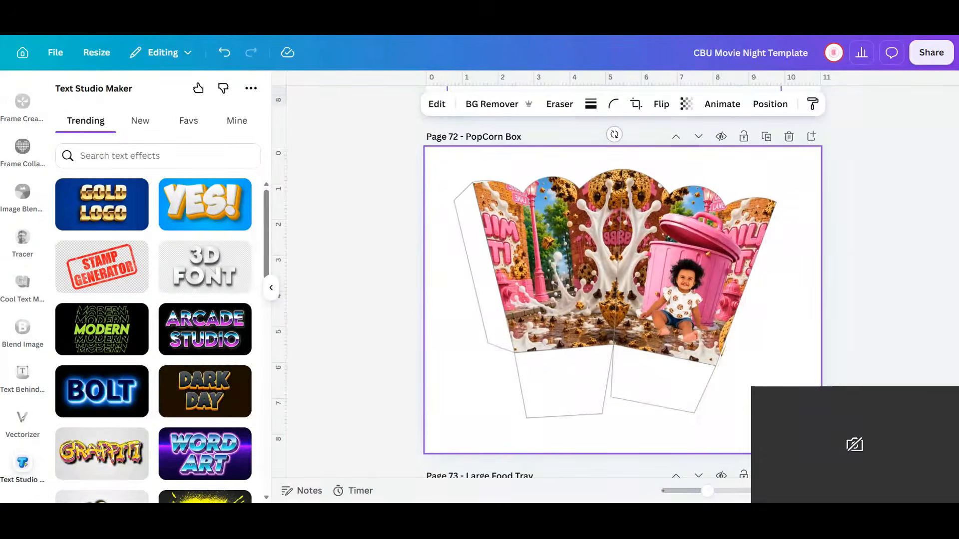
scroll(548, 420, up, 6)
scroll(623, 297, down, 5)
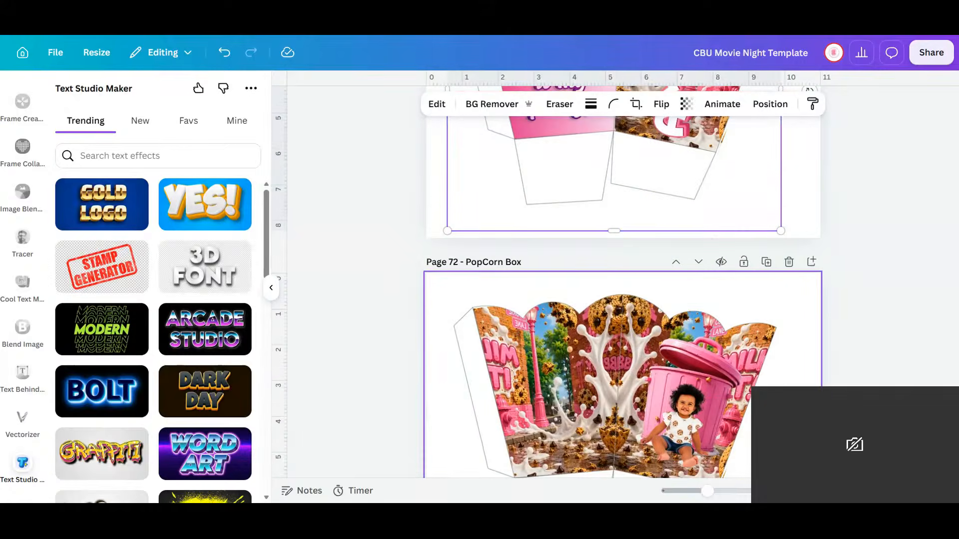
scroll(539, 315, down, 1)
click(539, 314)
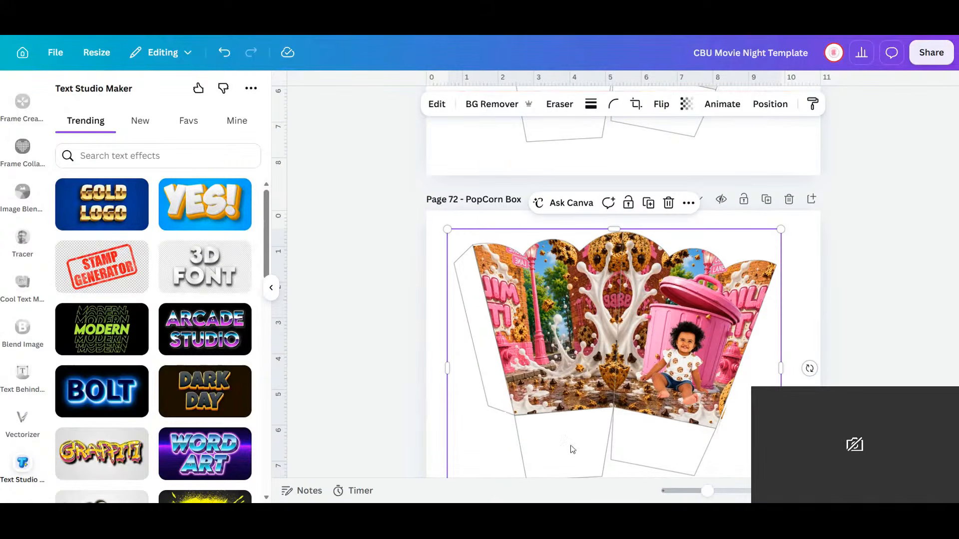
drag(573, 435, 576, 482)
- Fill page 72's left popcorn box panel with the pink-to-white gradient and move the box outline further down
click(575, 272)
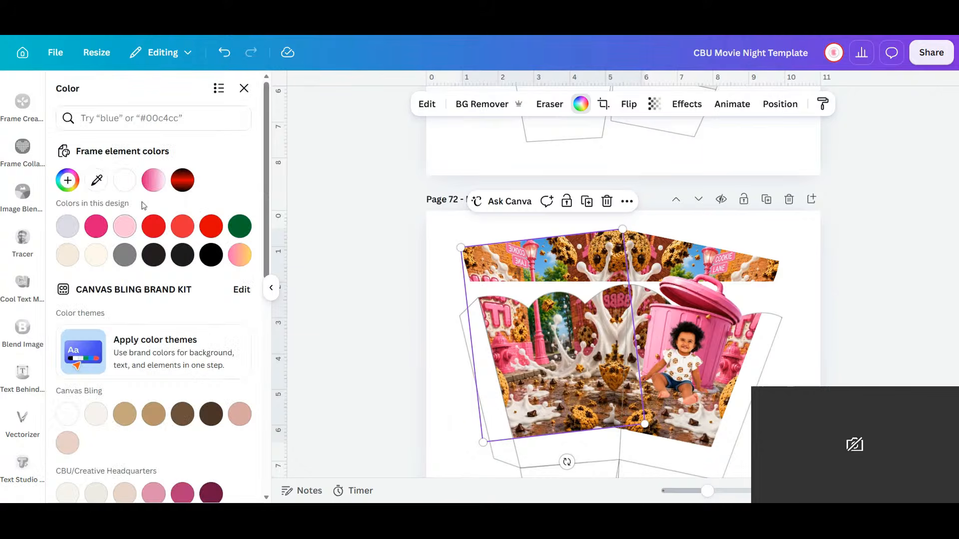
click(153, 184)
click(698, 400)
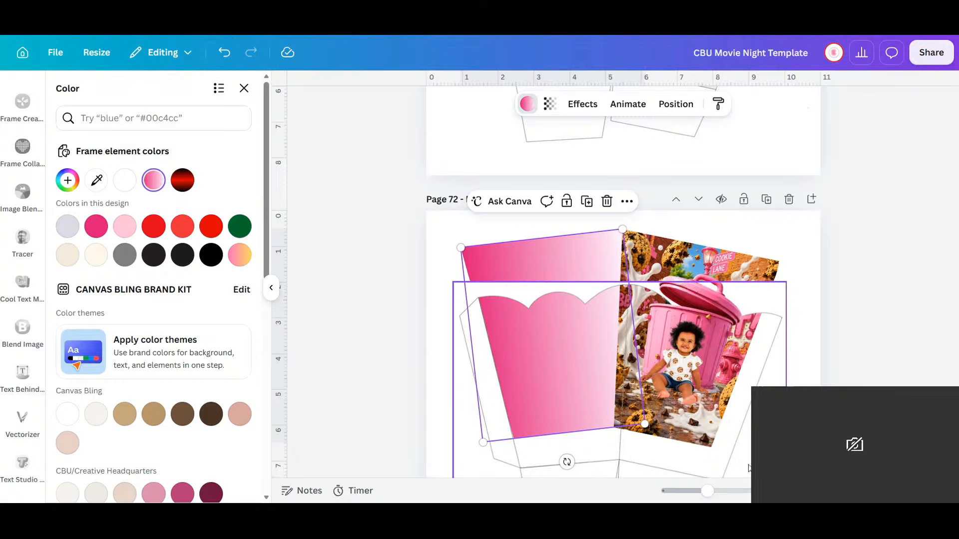
drag(720, 470, 738, 523)
click(648, 248)
shift+click(550, 250)
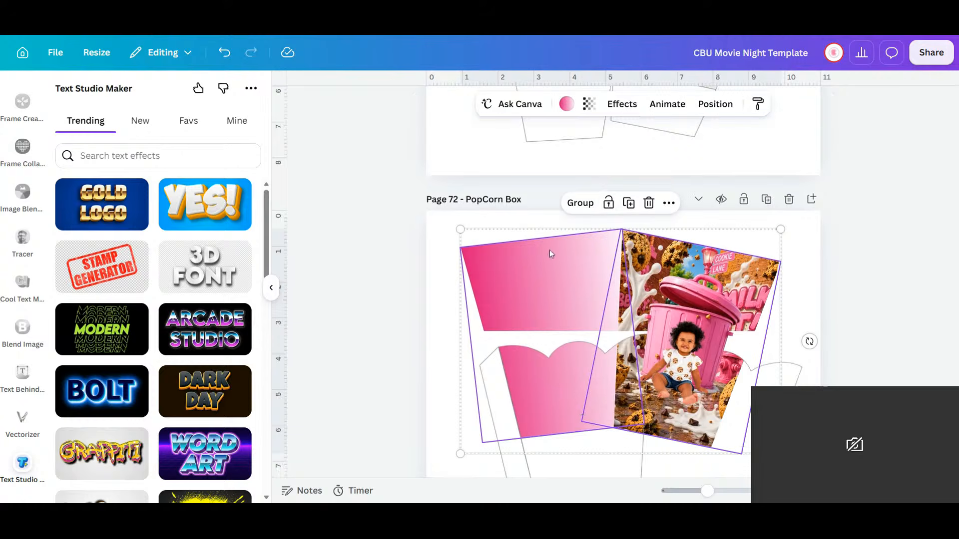
click(629, 203)
click(225, 52)
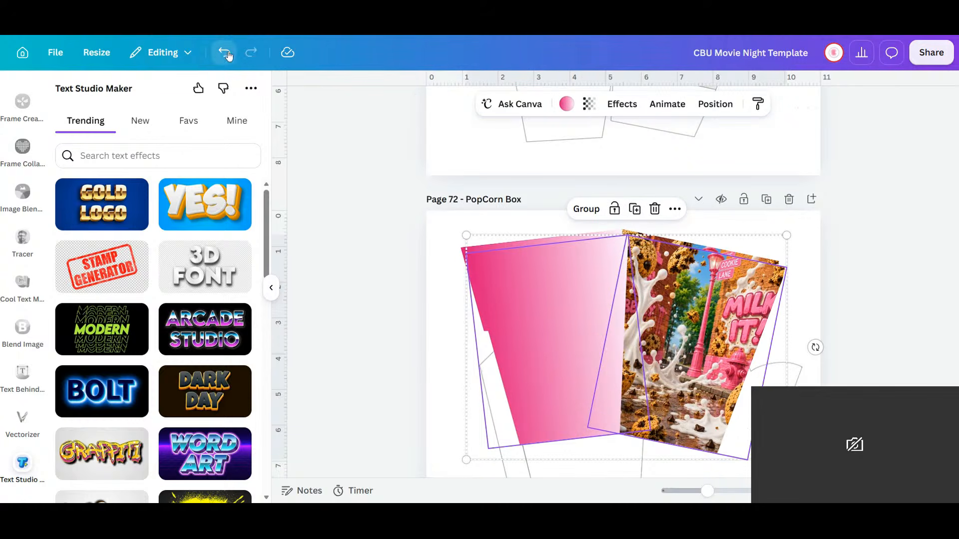
- Lock page 72's gradient and photo panel frames together, and move the popcorn box outline back over them
click(589, 254)
shift+click(677, 257)
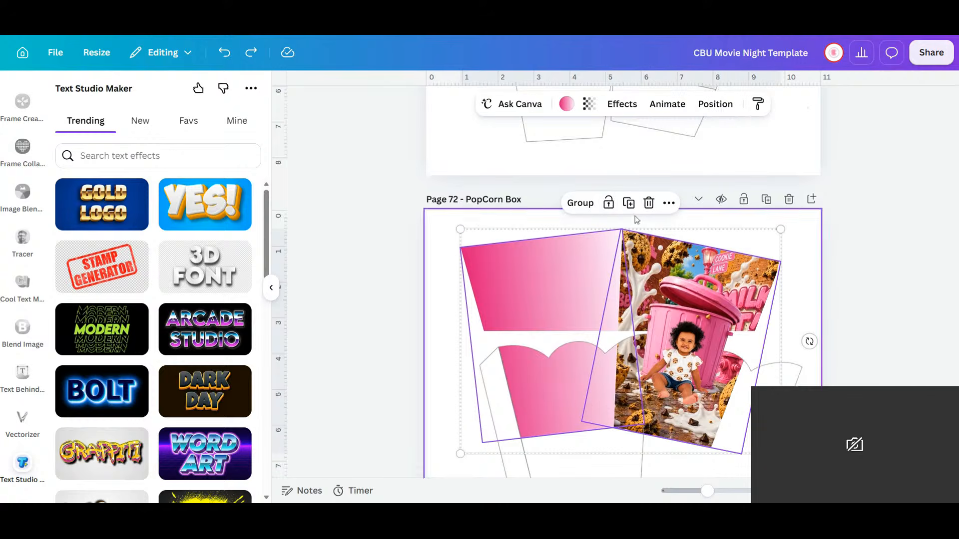
click(609, 205)
click(750, 447)
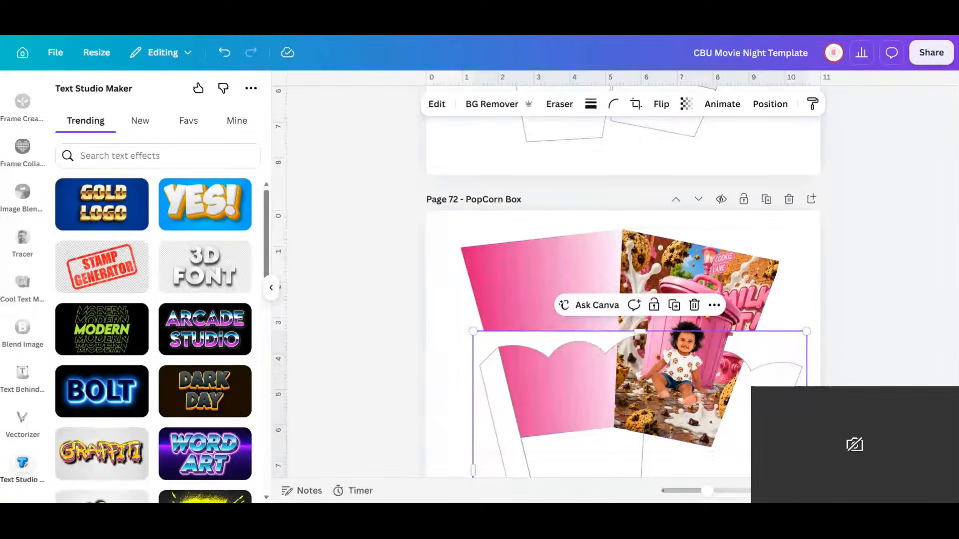
drag(750, 447, 737, 370)
drag(737, 451, 733, 452)
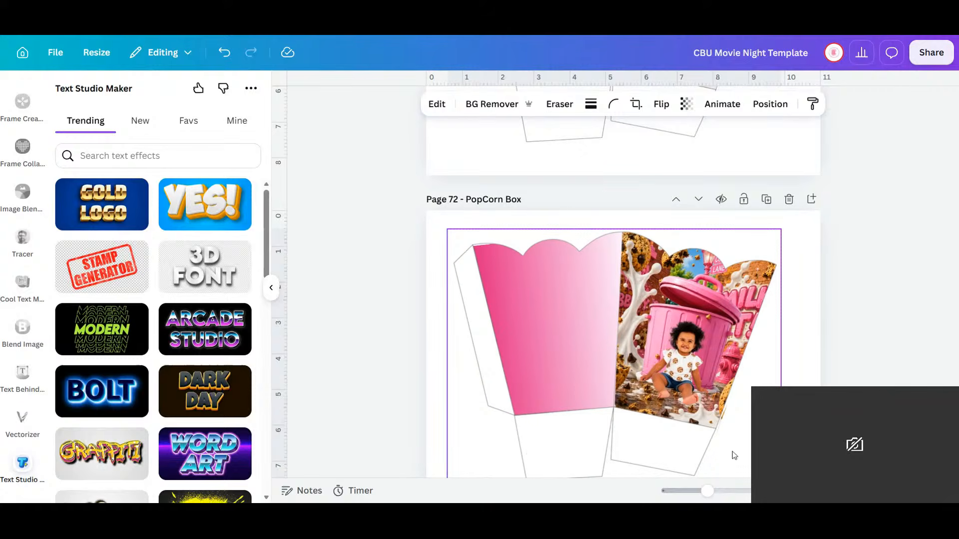
click(809, 368)
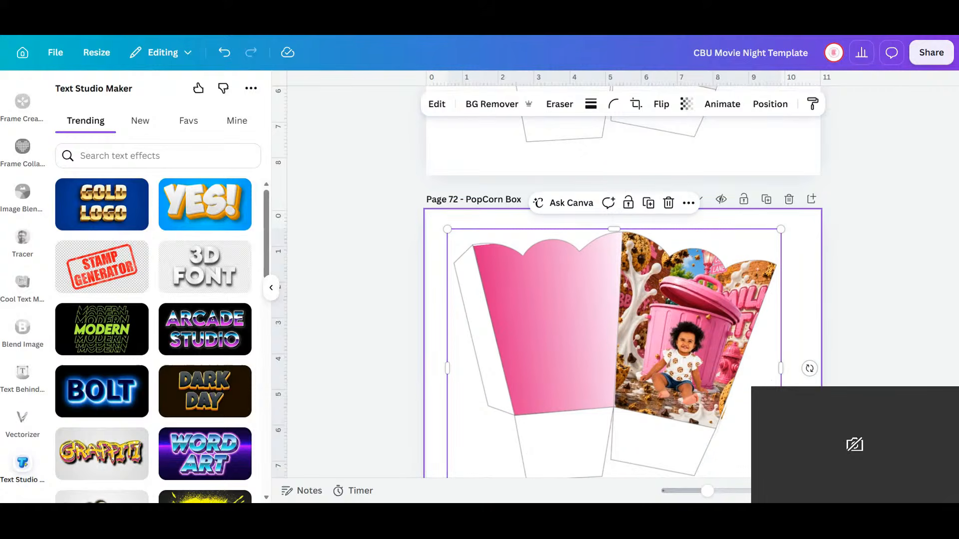
- Look over the food tray designs on the pages following the page 72 popcorn box
scroll(810, 368, down, 5)
scroll(625, 282, down, 2)
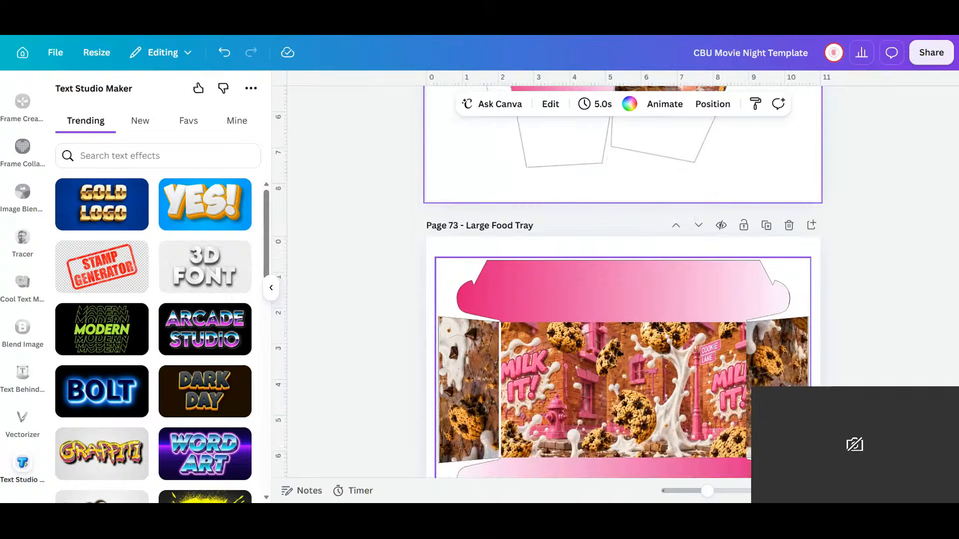
scroll(624, 282, down, 8)
scroll(625, 283, down, 15)
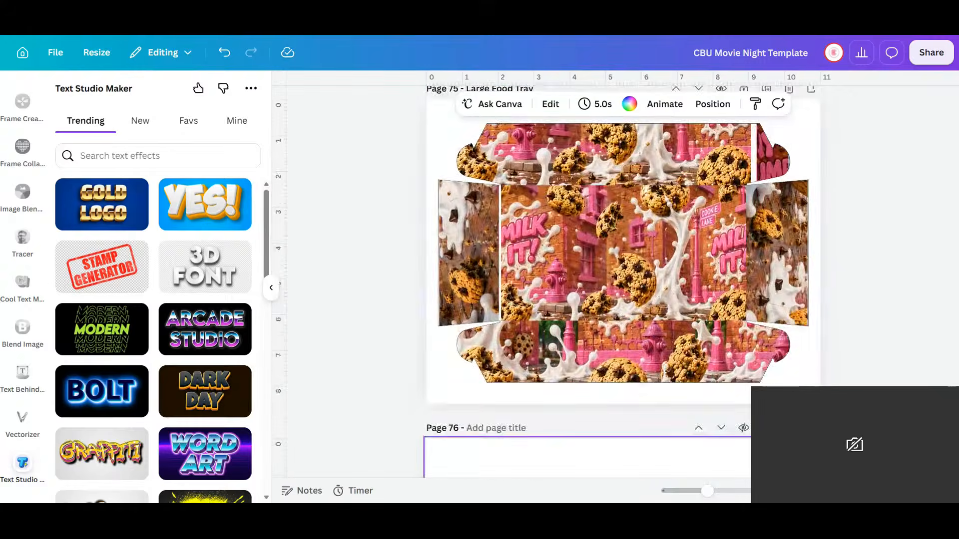
scroll(624, 282, down, 5)
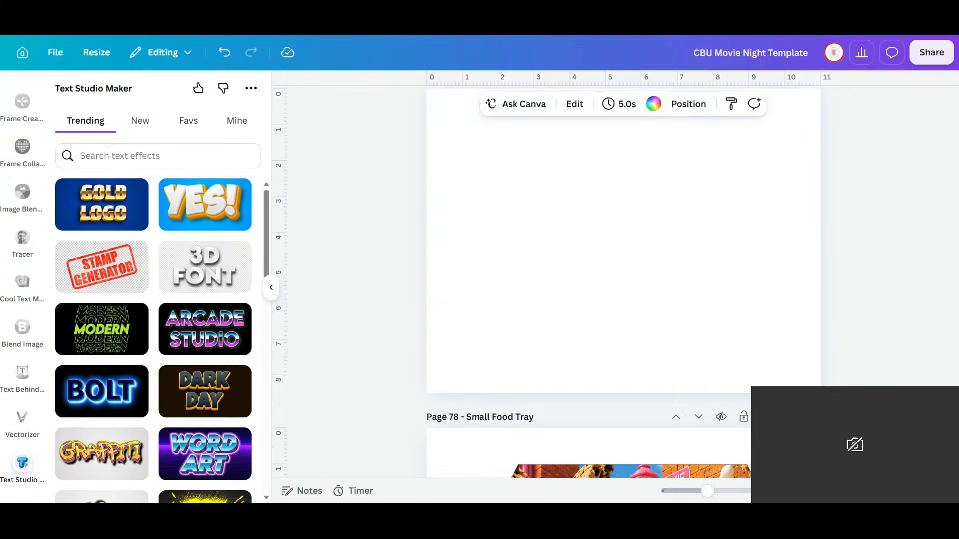
- Open the page grid and review the whole set, from the blank templates to the finished party designs
click(897, 491)
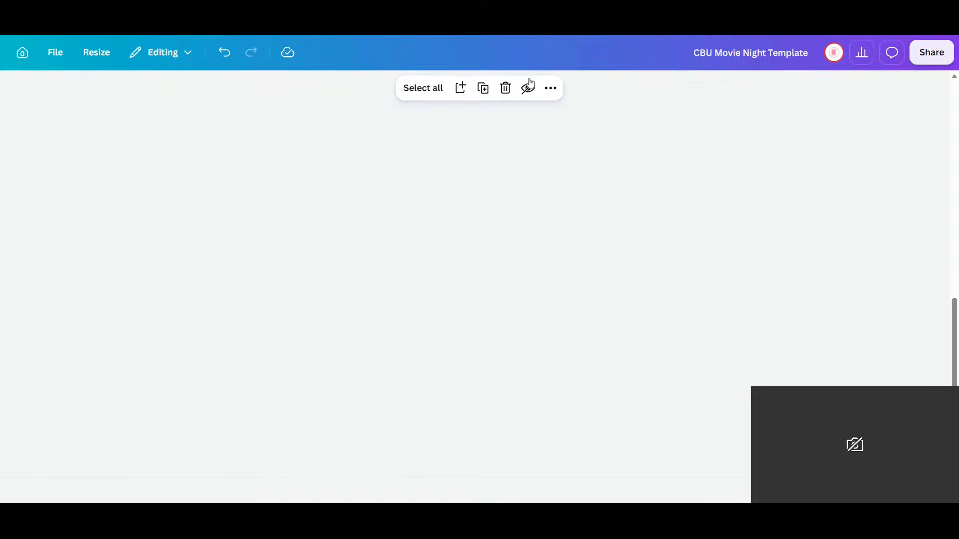
scroll(699, 200, up, 3)
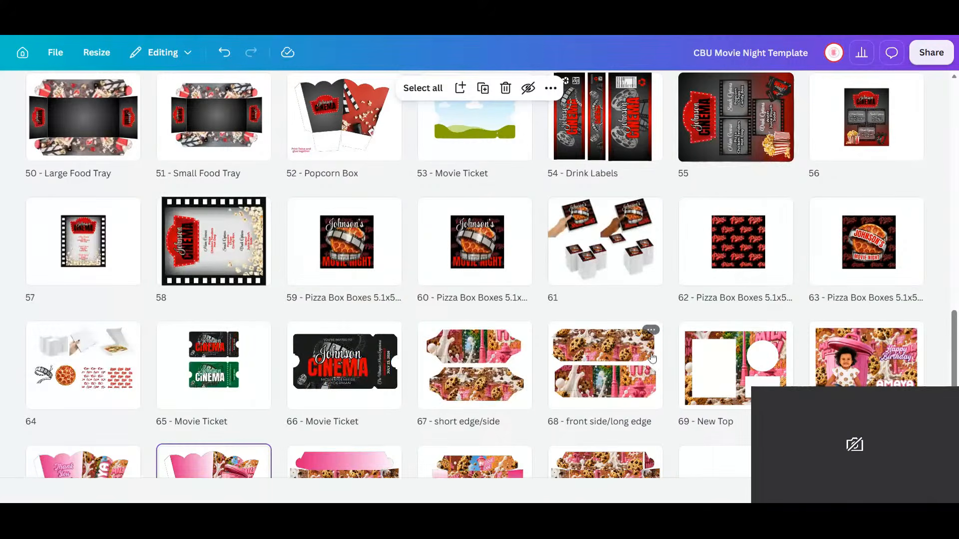
scroll(622, 271, up, 3)
scroll(622, 272, up, 10)
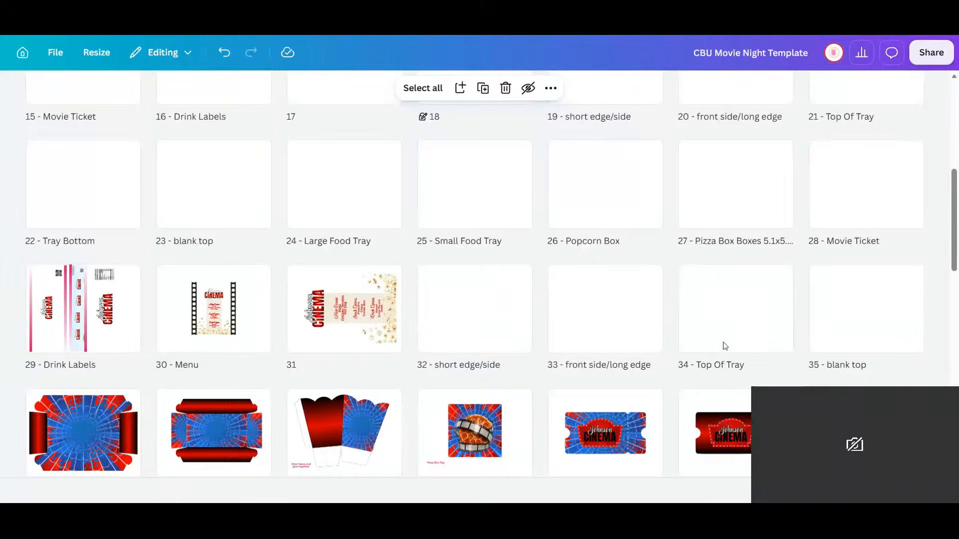
scroll(646, 272, up, 5)
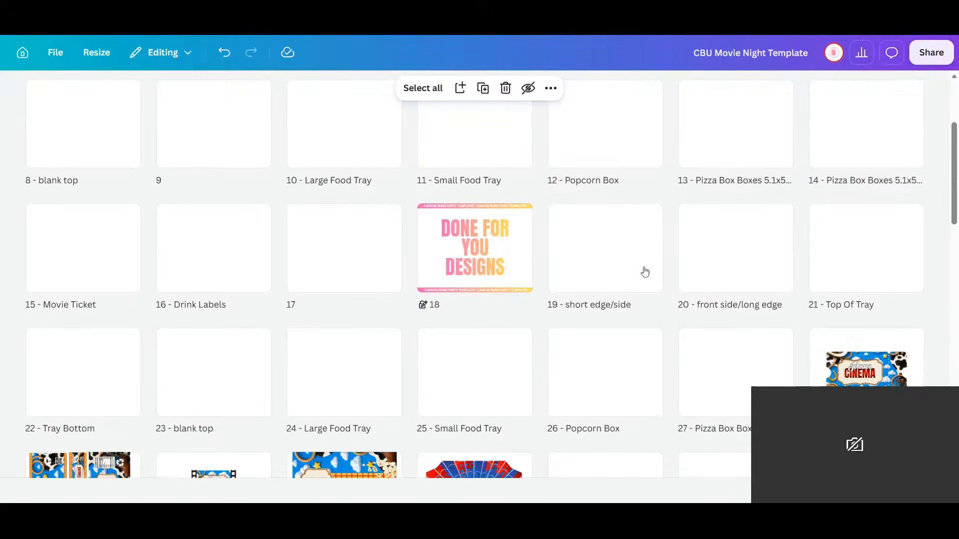
scroll(645, 272, down, 3)
scroll(645, 273, up, 7)
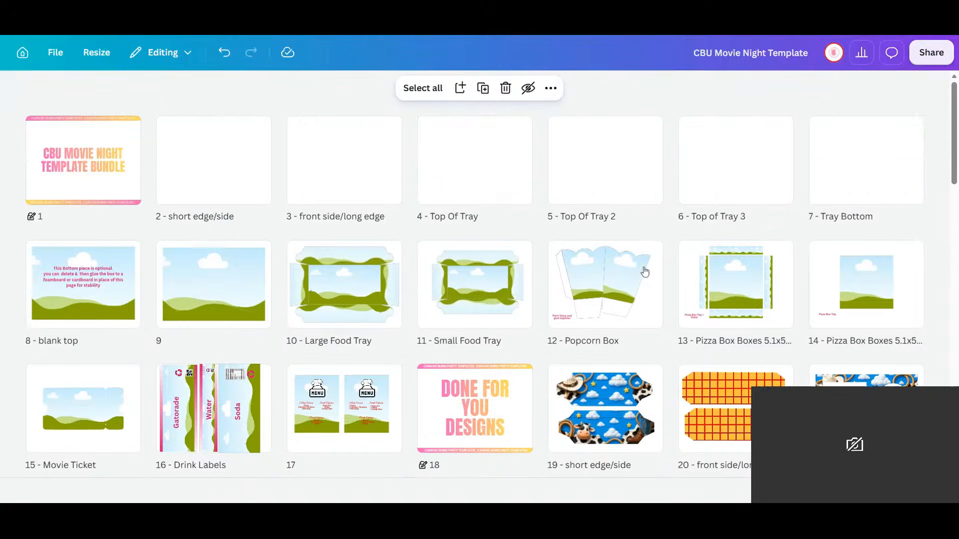
click(566, 257)
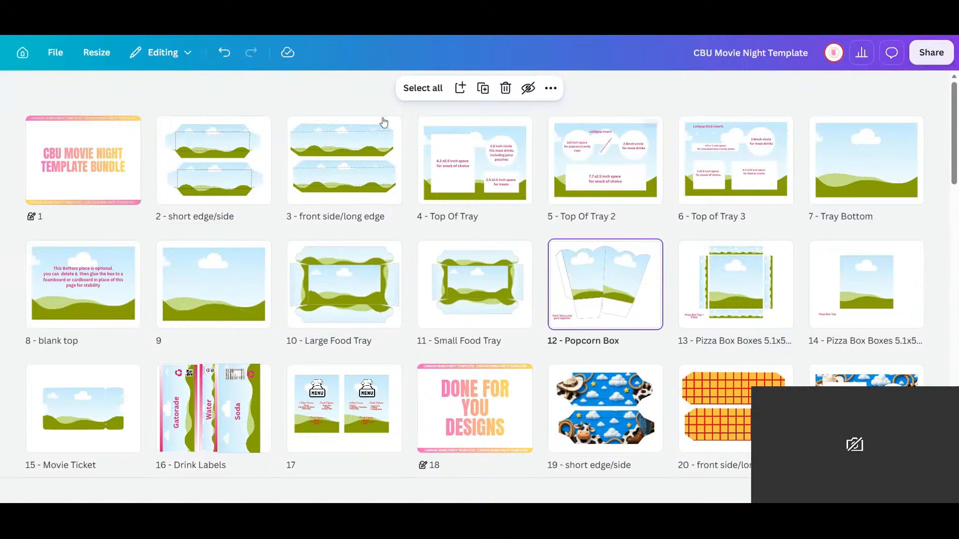
scroll(616, 266, down, 6)
scroll(616, 266, down, 15)
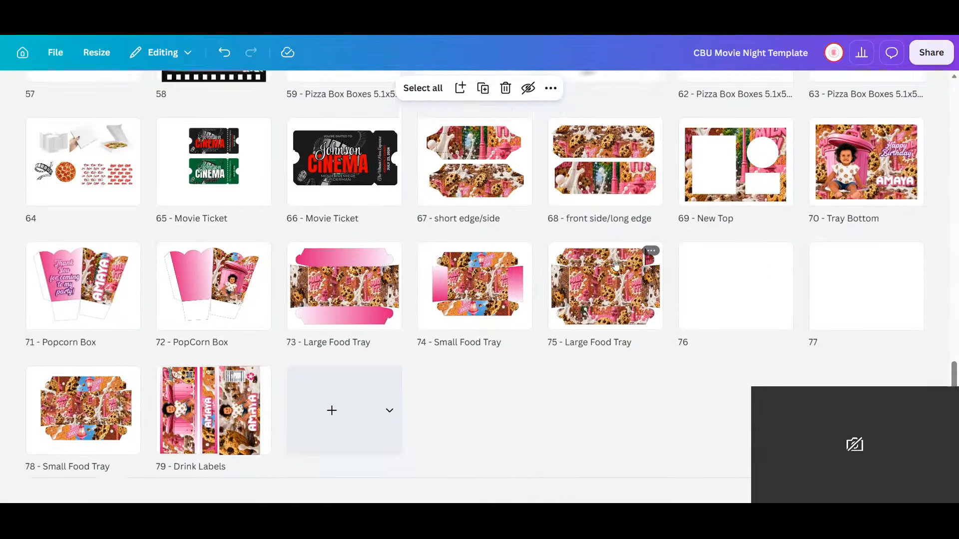
scroll(616, 266, up, 20)
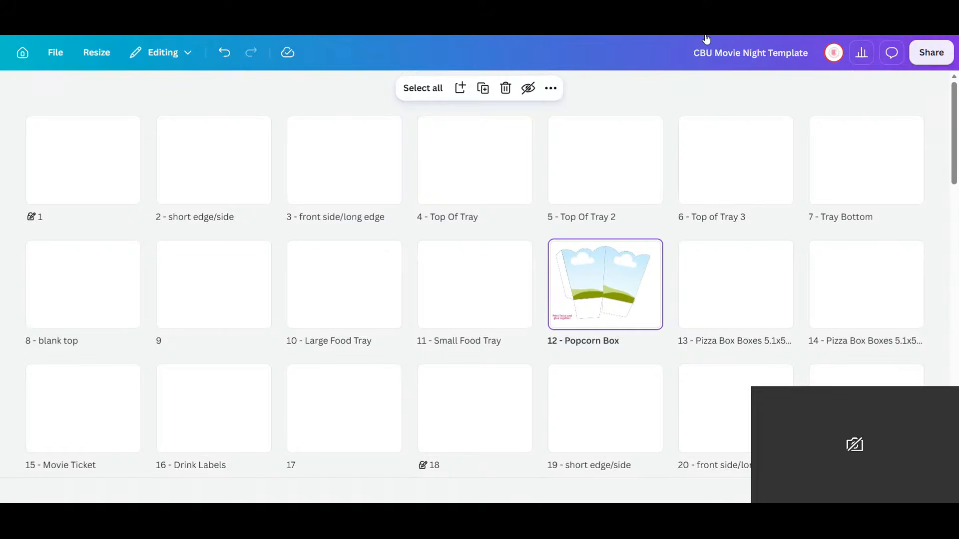
scroll(646, 167, down, 6)
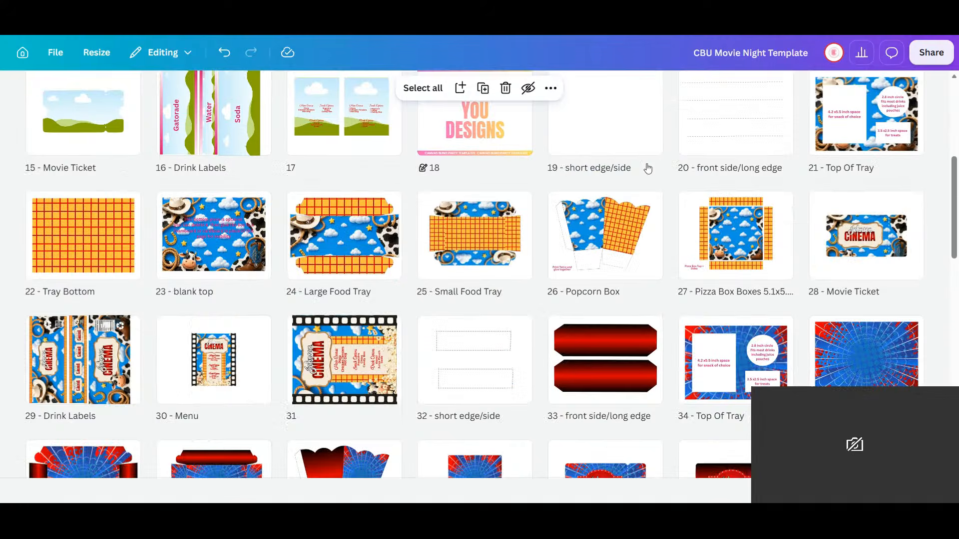